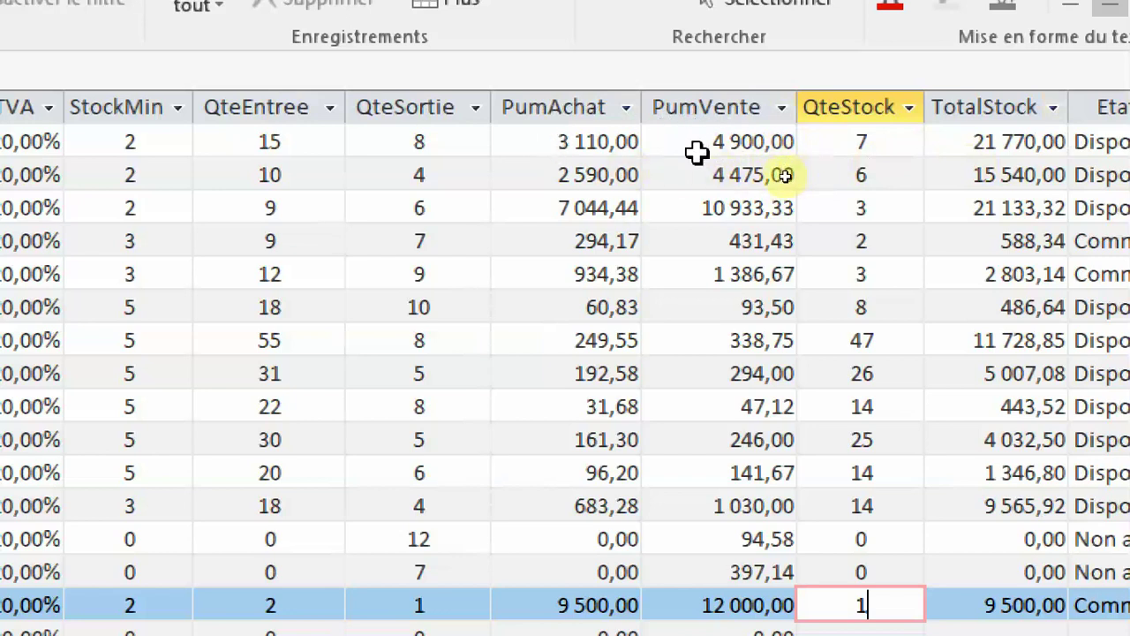
# Examine the first article's QteStock value against its QteEntree and QteSortie quantities in the completed T_ARTICLE table
pyautogui.click(726, 103)
pyautogui.click(879, 141)
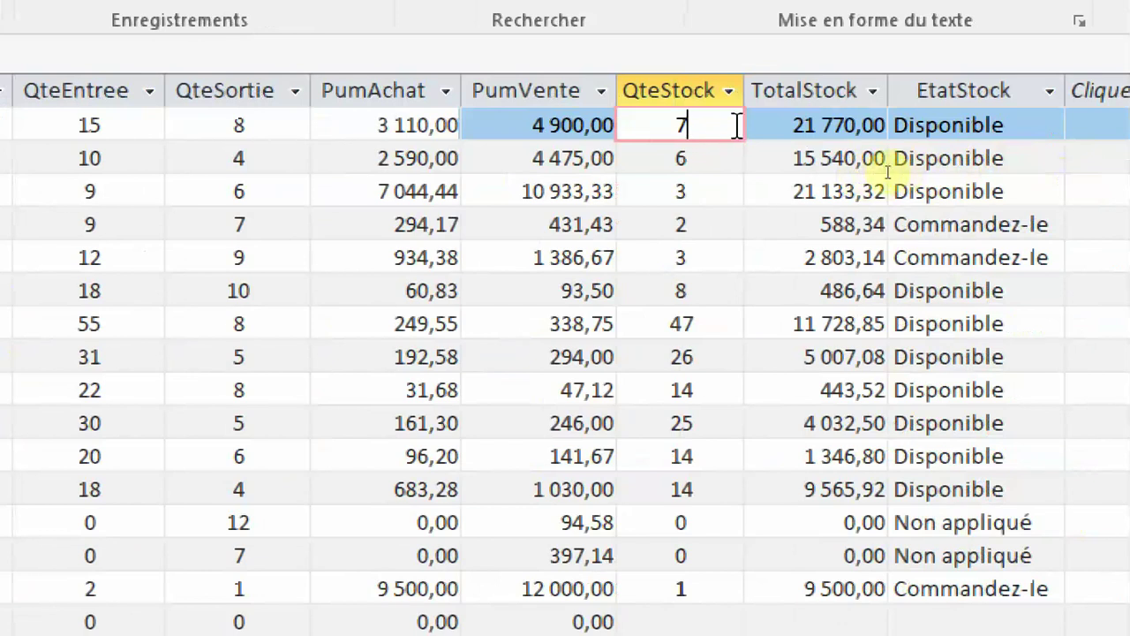
pyautogui.click(696, 91)
pyautogui.click(706, 124)
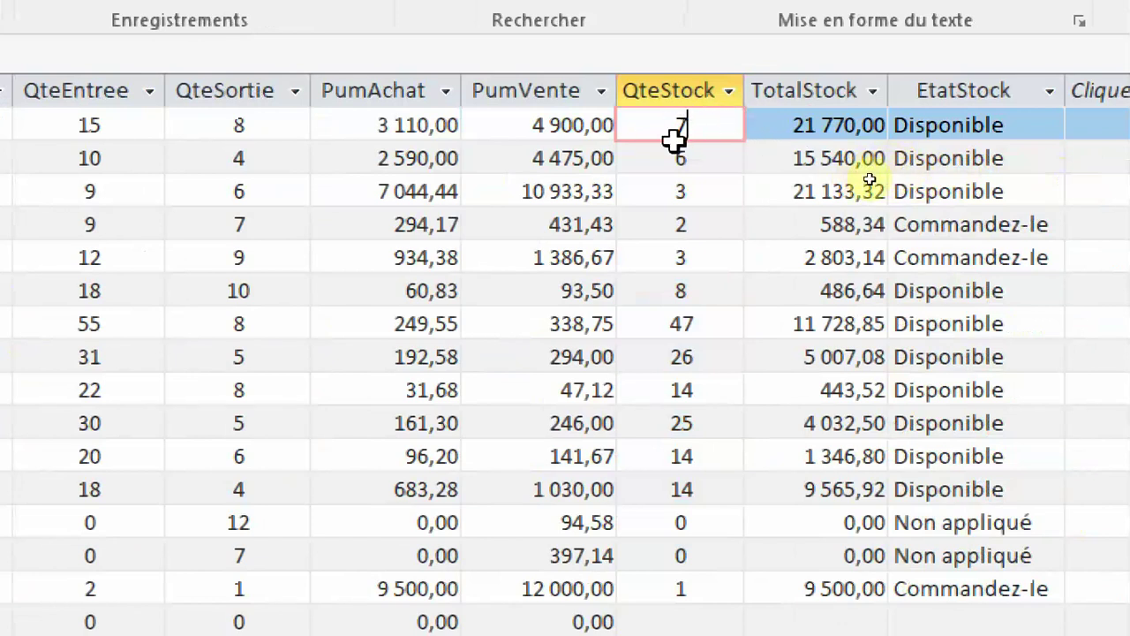
pyautogui.click(110, 126)
pyautogui.click(229, 131)
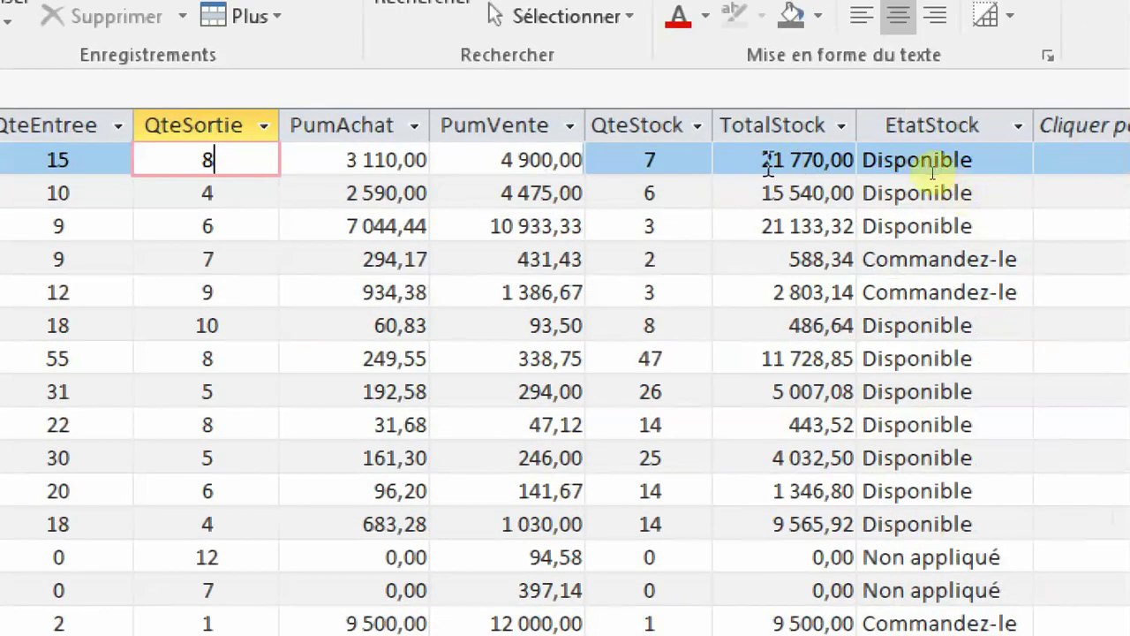
# Examine how the first article's TotalStock relates to its PumAchat and QteStock values
pyautogui.doubleClick(673, 164)
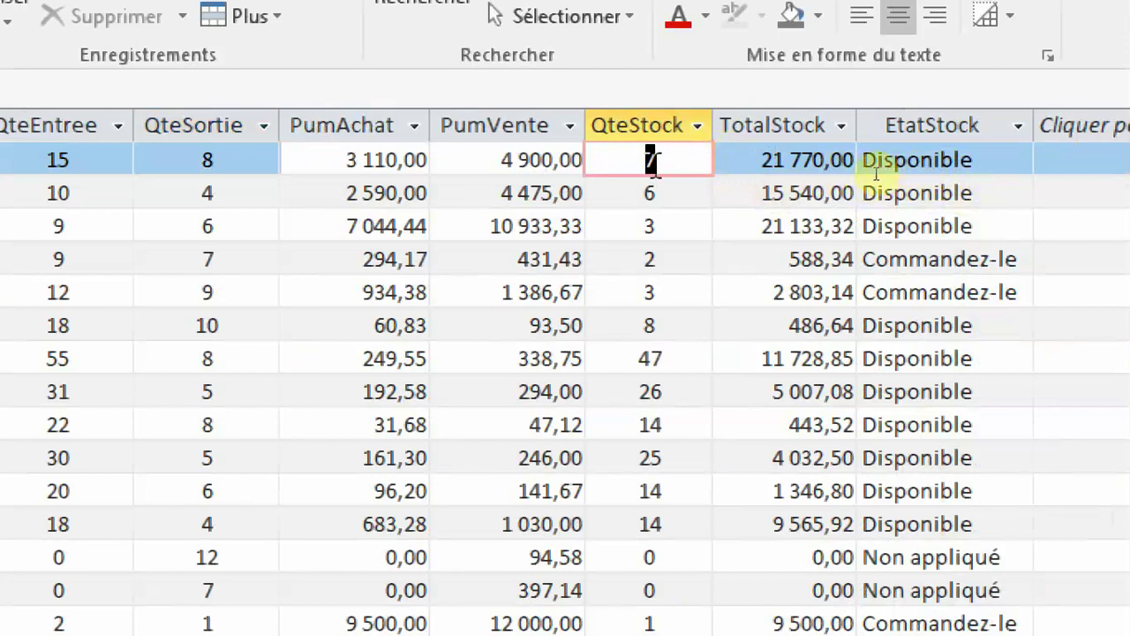
pyautogui.click(337, 161)
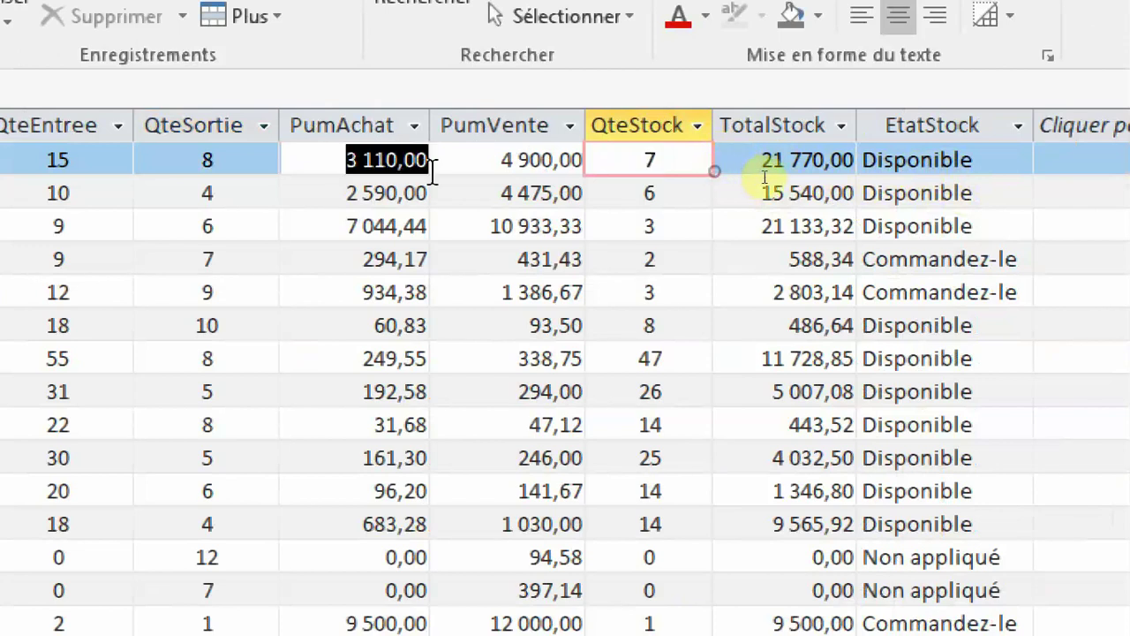
pyautogui.click(649, 160)
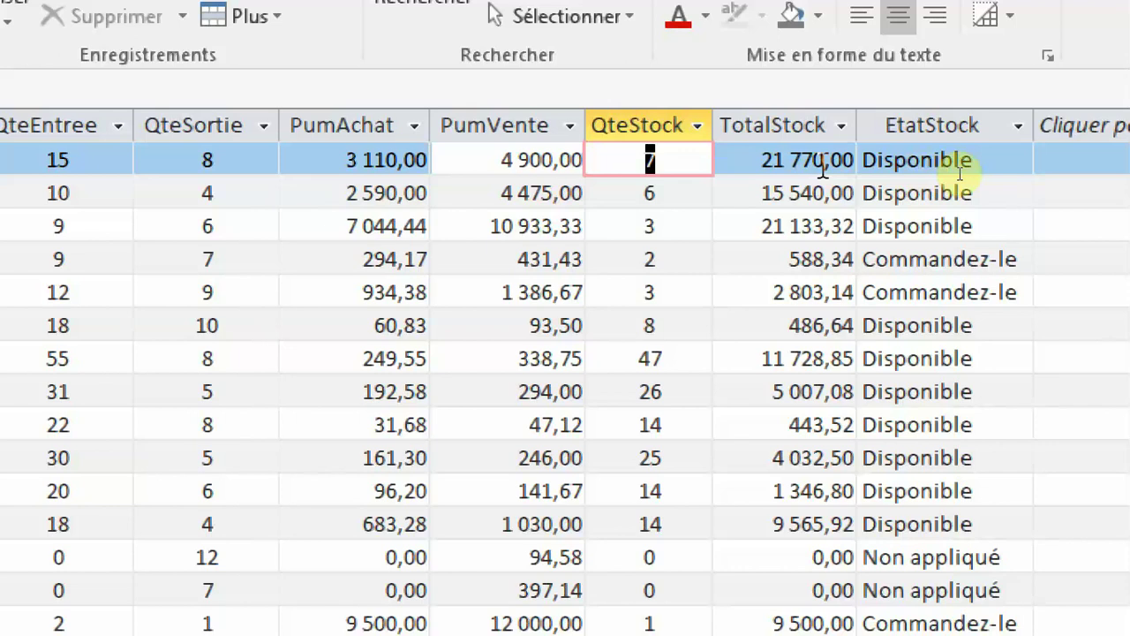
pyautogui.moveTo(756, 160); pyautogui.dragTo(859, 160)
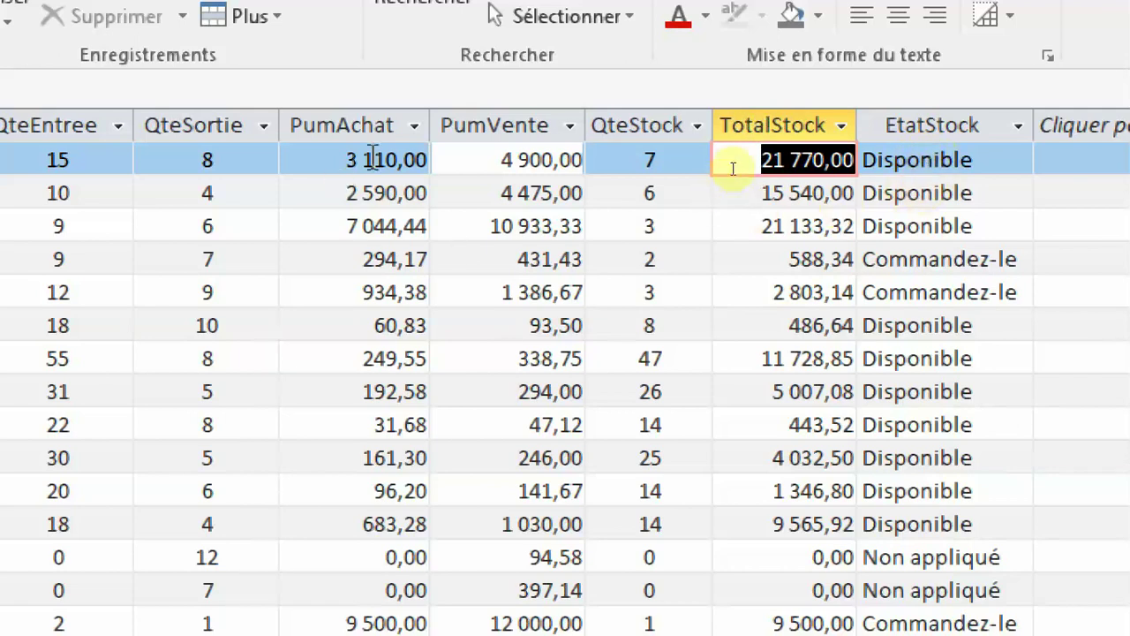
pyautogui.moveTo(346, 160); pyautogui.dragTo(453, 165)
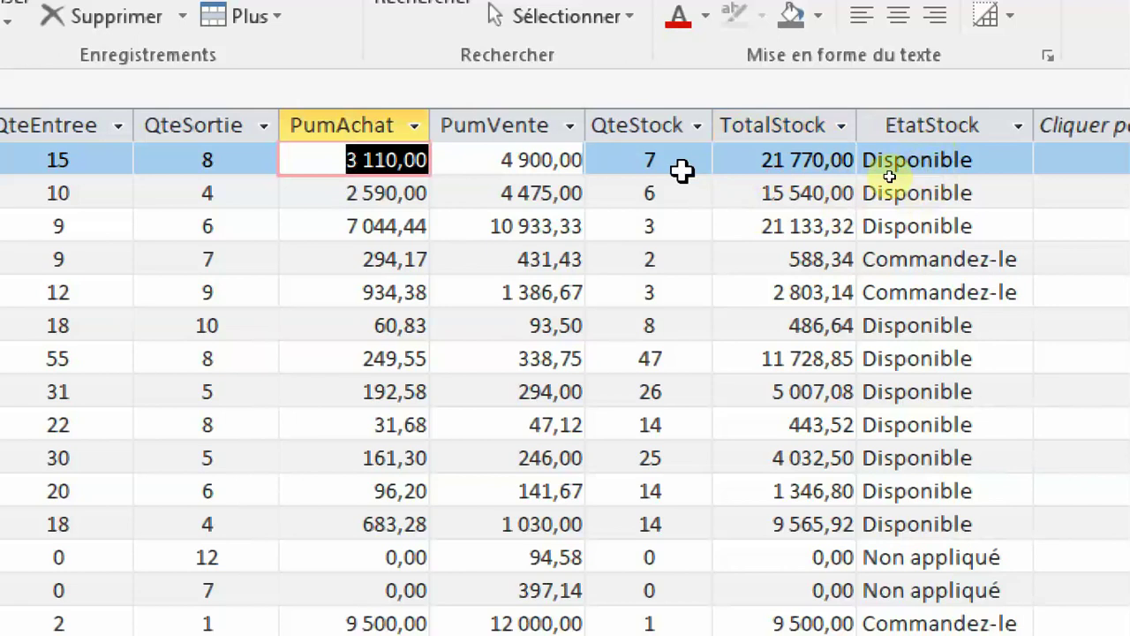
pyautogui.moveTo(686, 171); pyautogui.dragTo(643, 159)
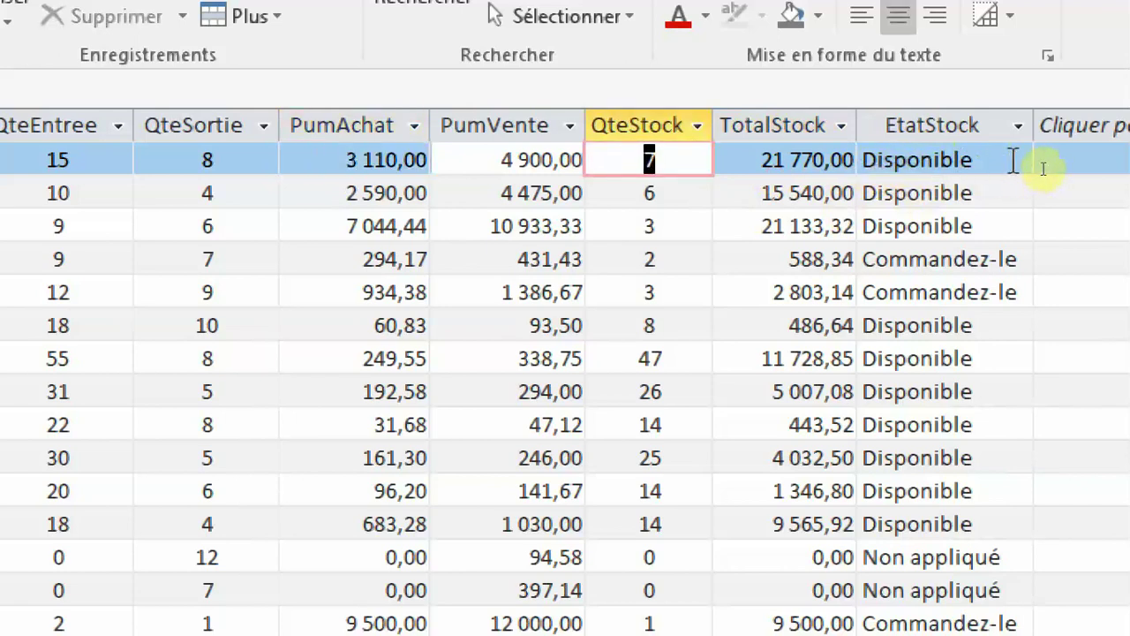
# Examine the EtatStock values against StockMin and QteStock, including the Windows 10 installation service and the first article's QteEntree
pyautogui.click(1017, 163)
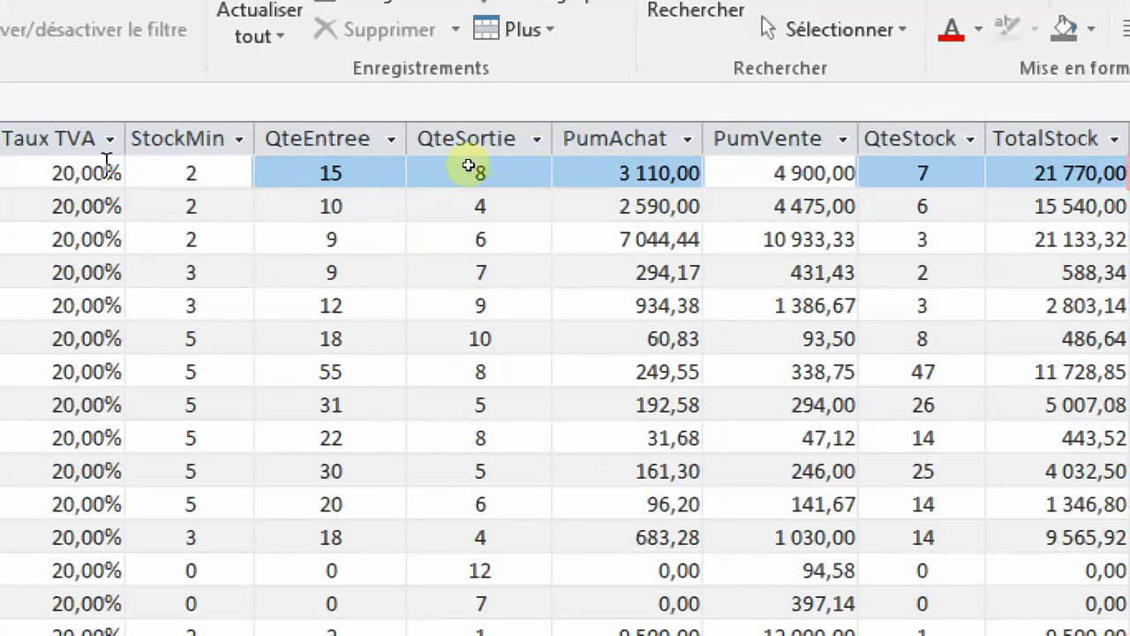
pyautogui.click(209, 123)
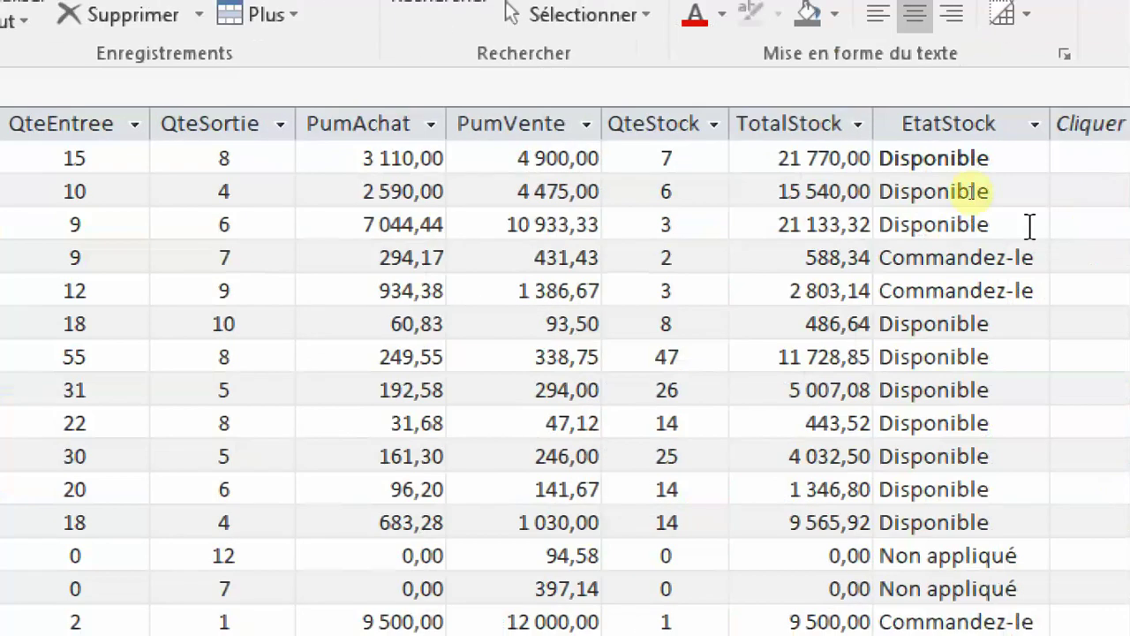
pyautogui.click(688, 156)
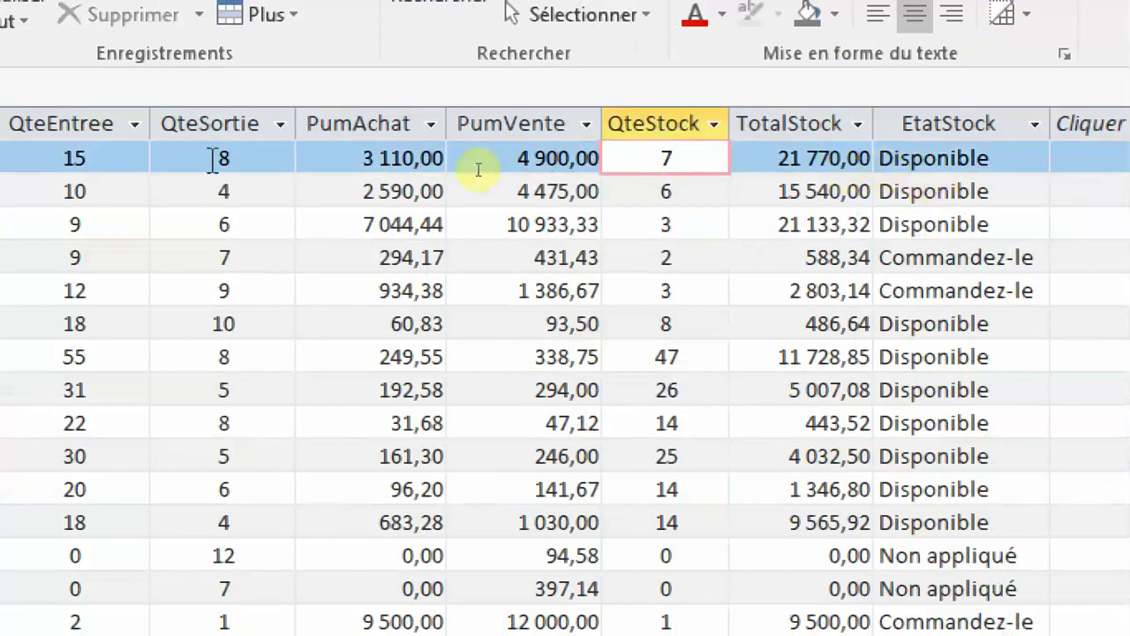
pyautogui.click(204, 129)
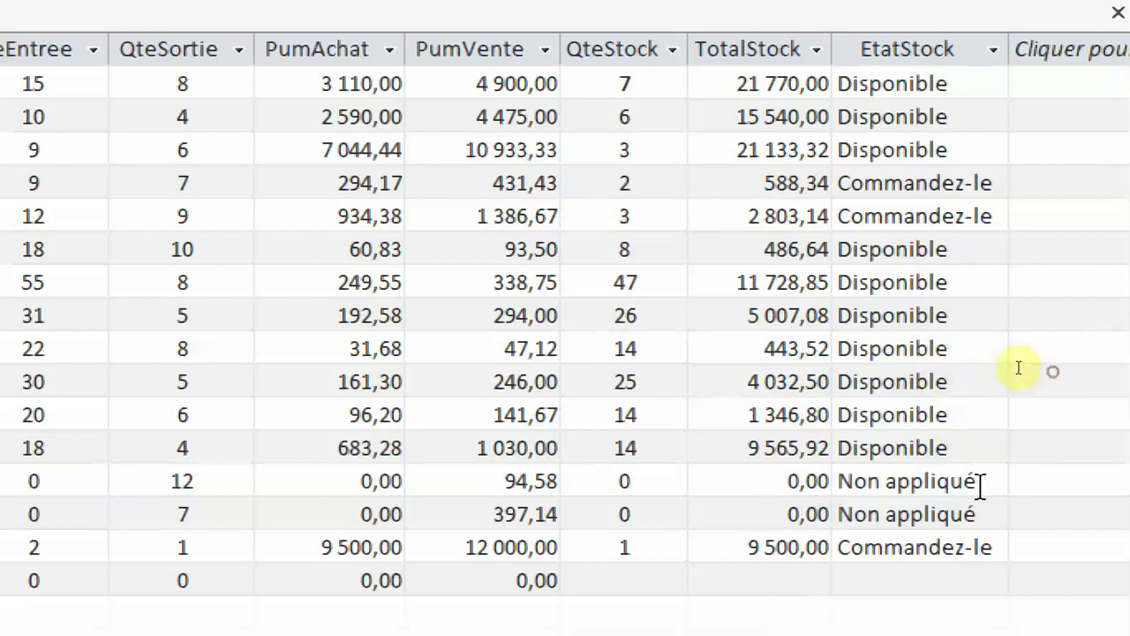
pyautogui.moveTo(981, 484); pyautogui.dragTo(839, 481)
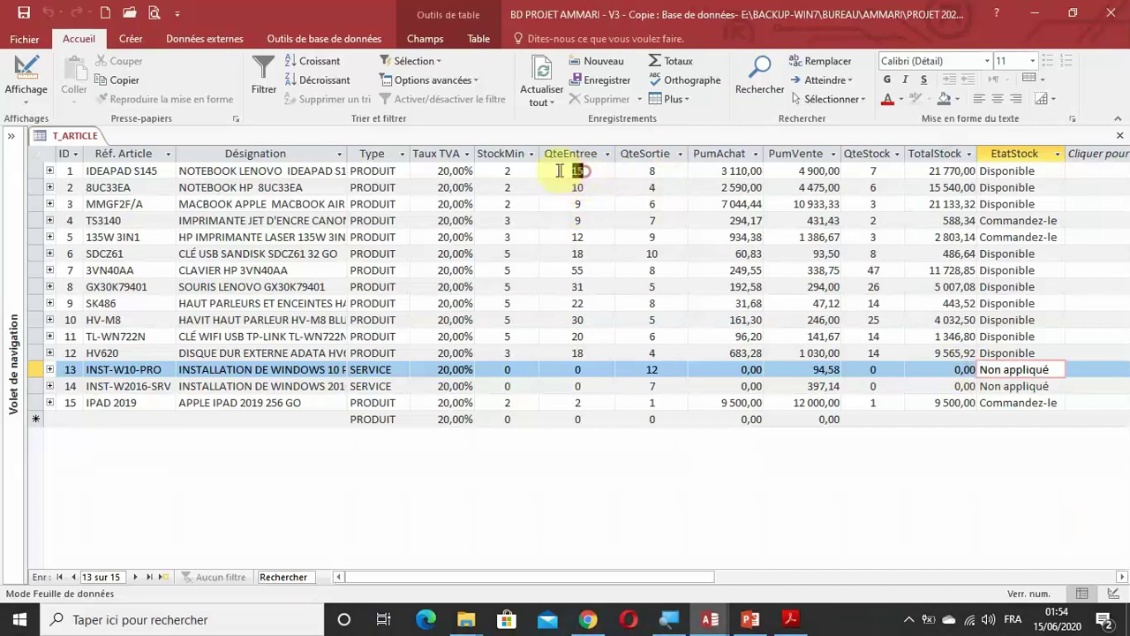
pyautogui.doubleClick(589, 172)
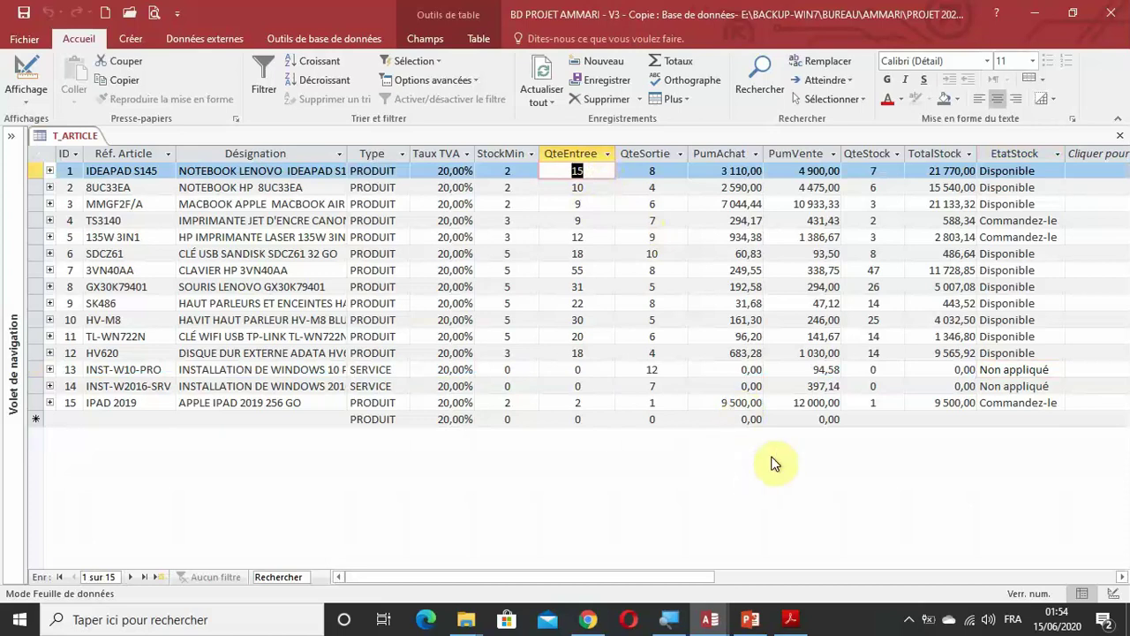
# Switch to the other open Access database and open its T_ARTICLE table in design view
pyautogui.click(710, 618)
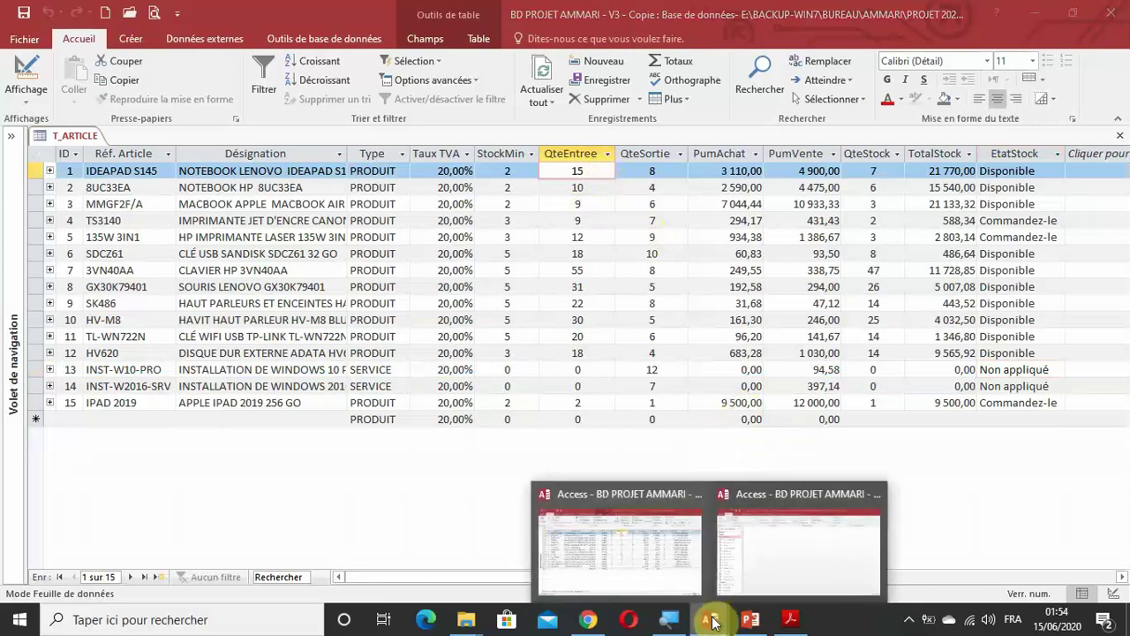
pyautogui.click(774, 565)
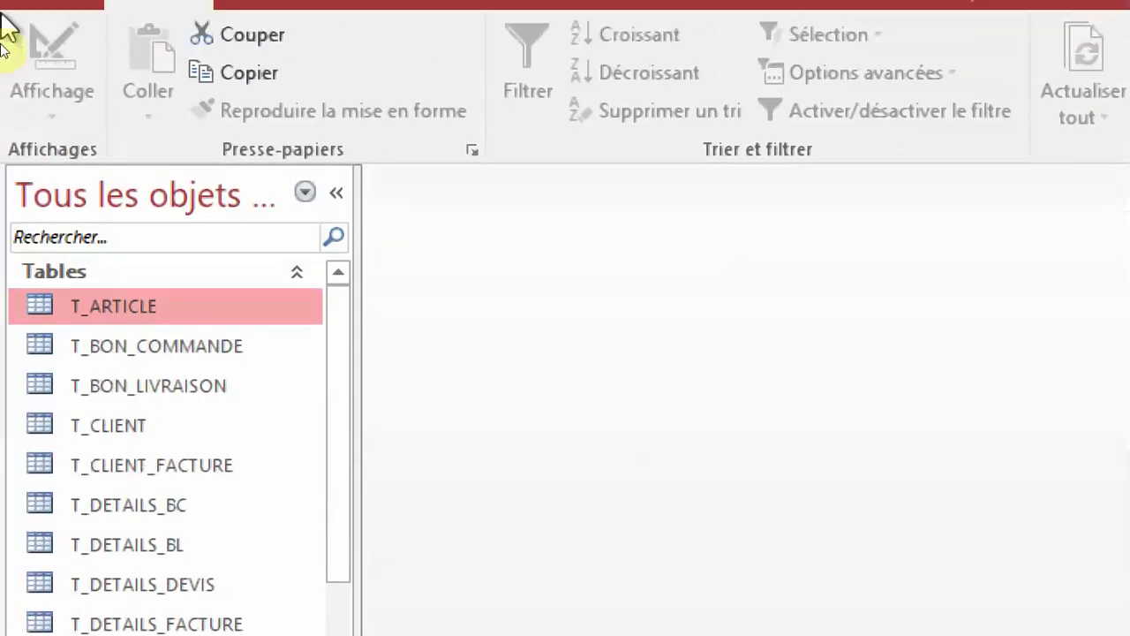
pyautogui.rightClick(116, 311)
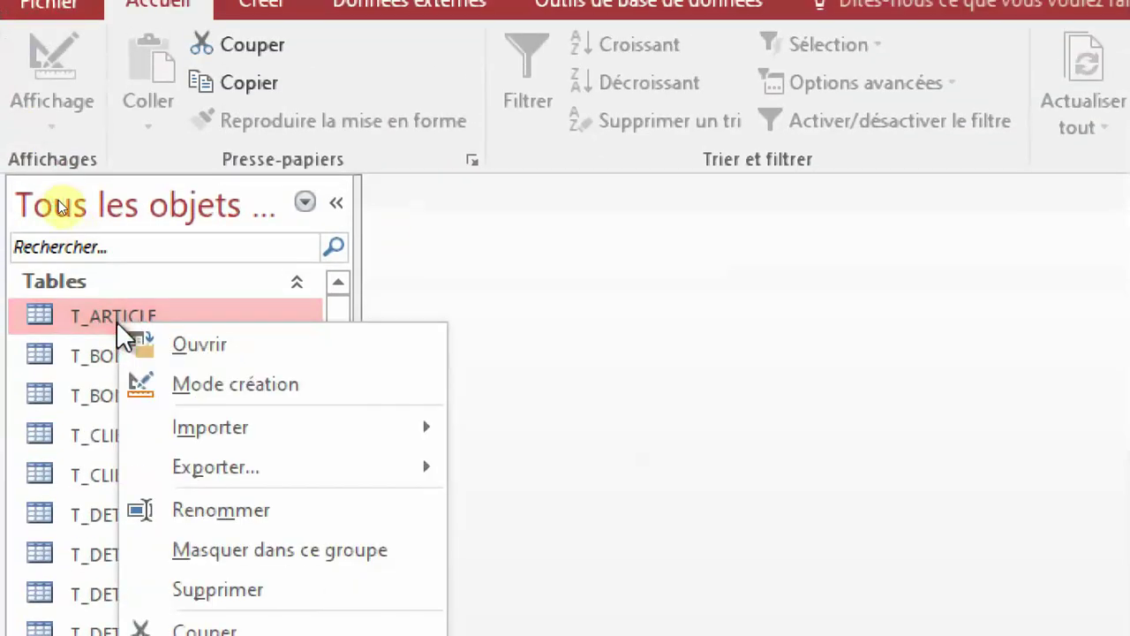
pyautogui.click(209, 382)
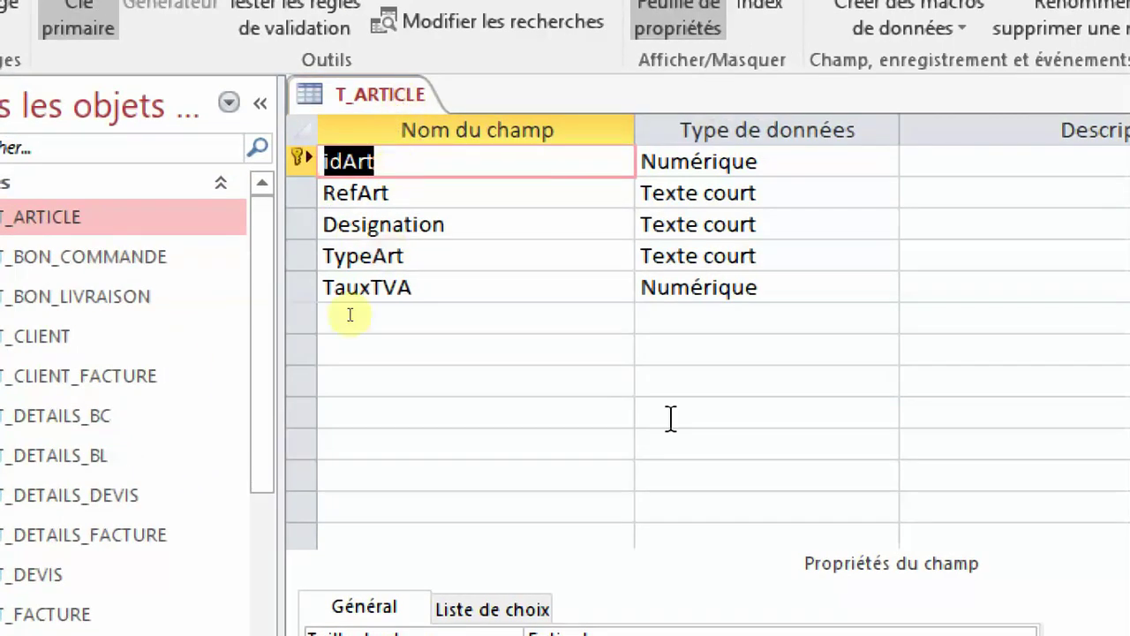
# Add a StockMin field with the Numérique data type below TauxTVA
pyautogui.click(353, 318)
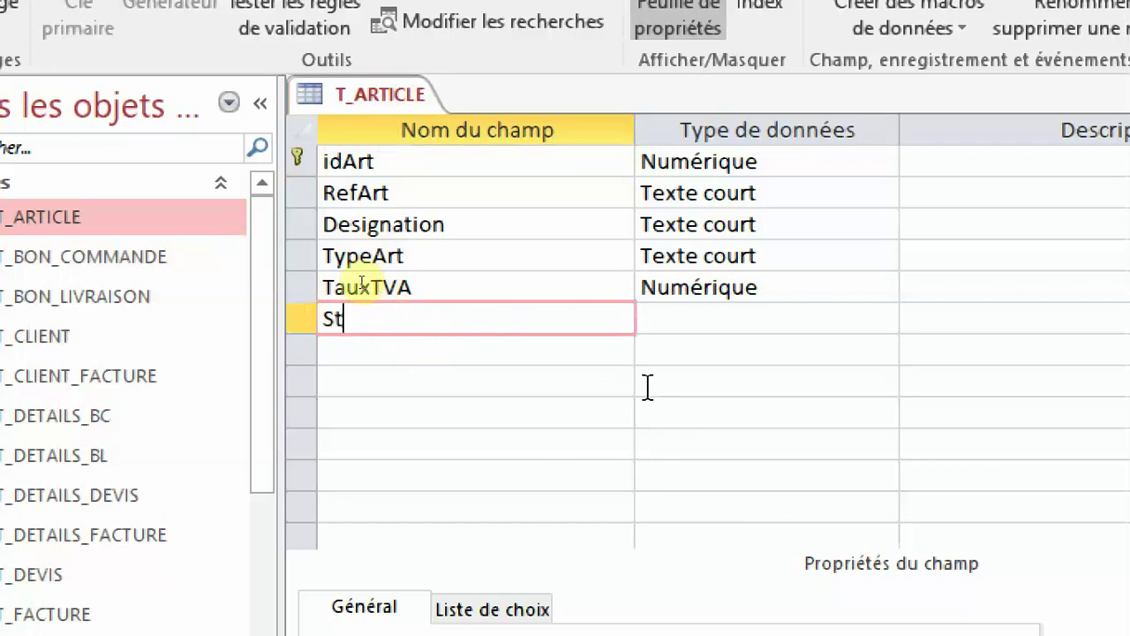
pyautogui.write('StockMIN')
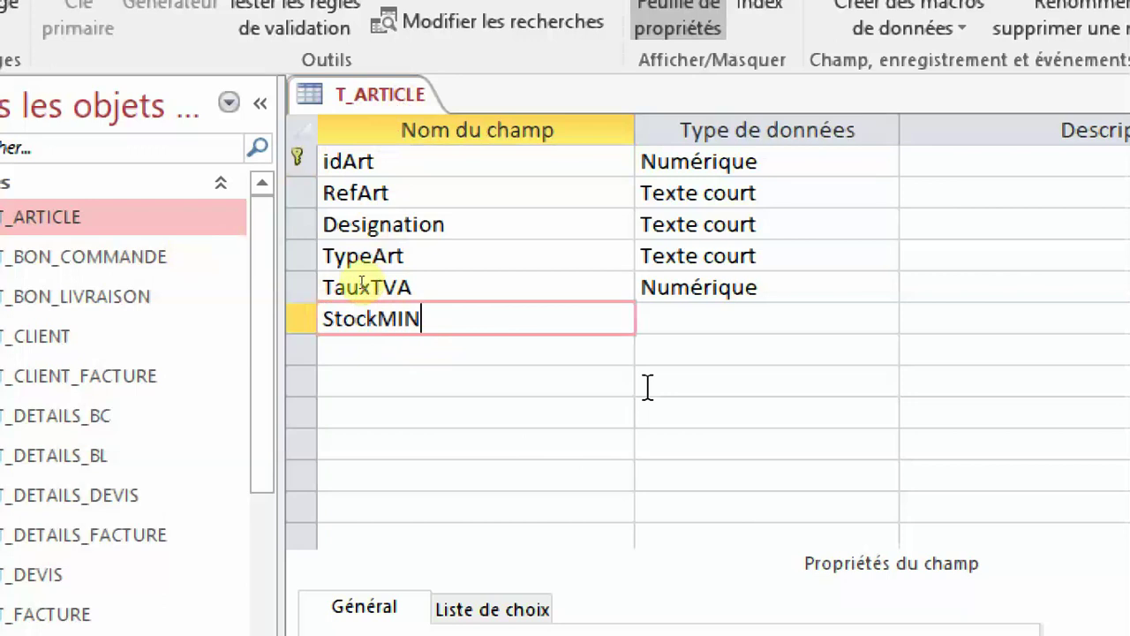
pyautogui.press('BackSpace')
pyautogui.press('BackSpace')
pyautogui.click(881, 320)
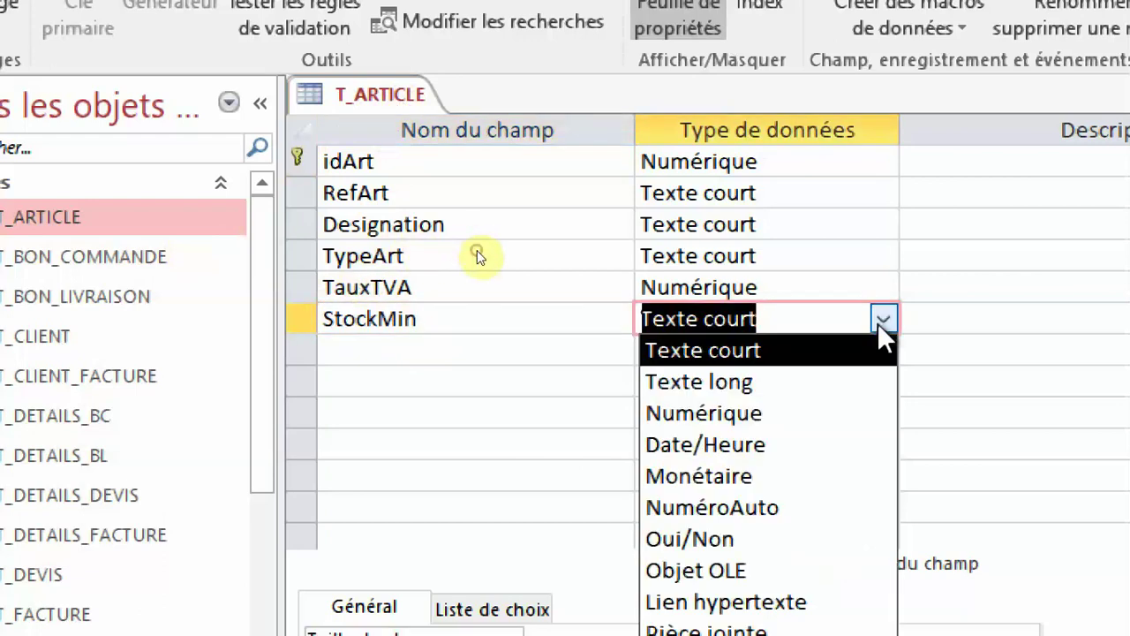
pyautogui.click(804, 413)
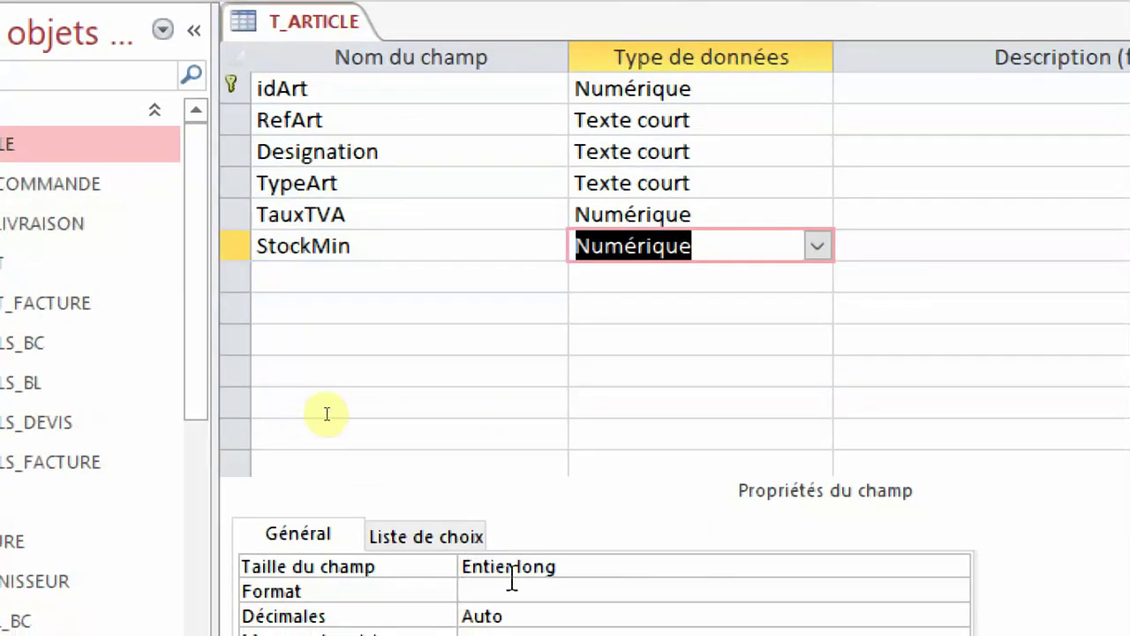
# Add a QteEntree field with the Numérique data type below StockMin
pyautogui.click(362, 282)
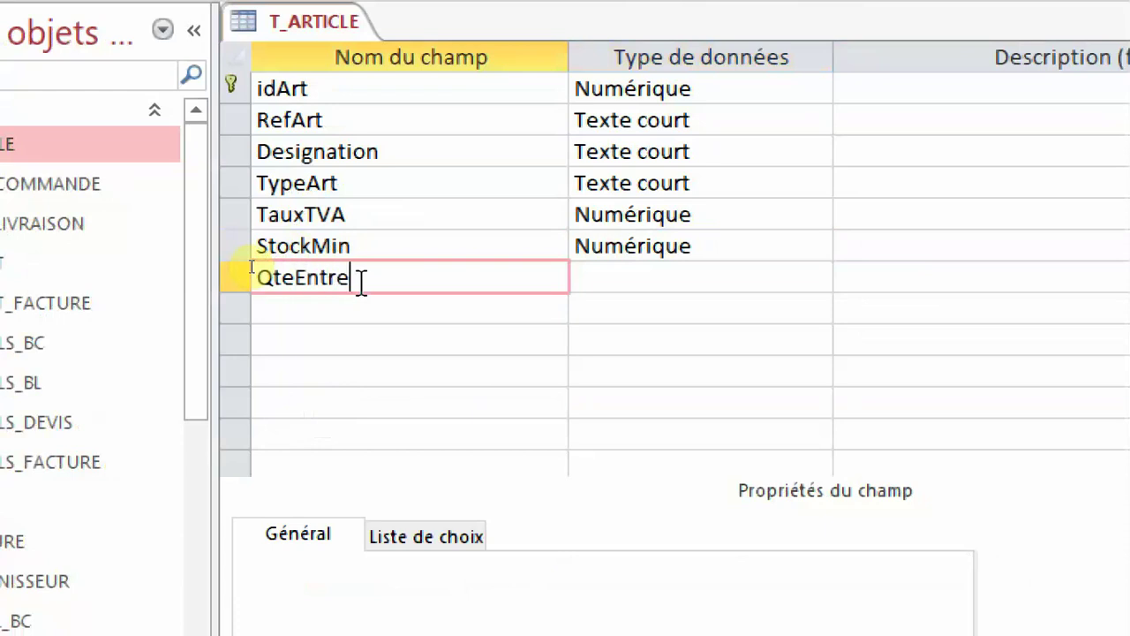
pyautogui.click(662, 277)
pyautogui.click(816, 279)
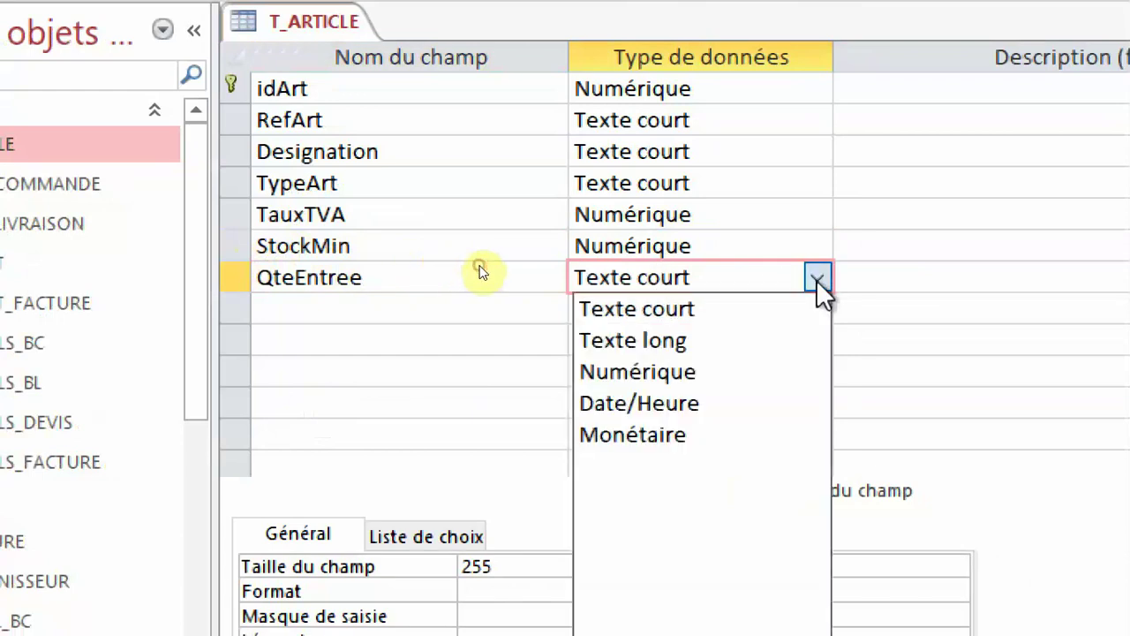
pyautogui.click(768, 380)
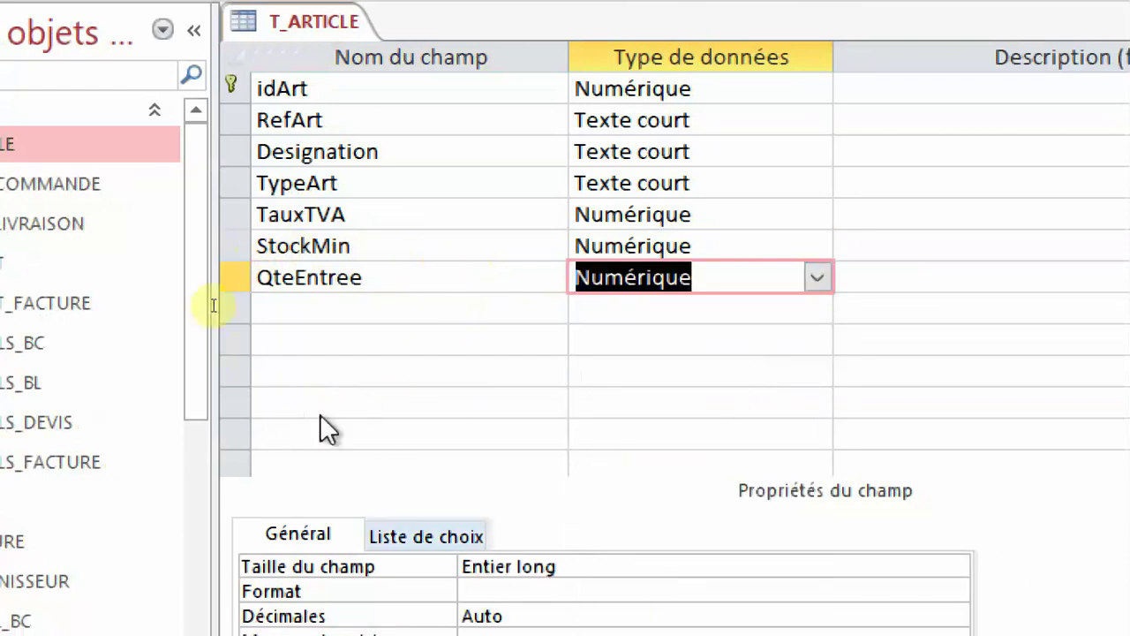
# Add a QteSortie field with the Numérique data type below QteEntree
pyautogui.click(323, 303)
pyautogui.write('QteSo')
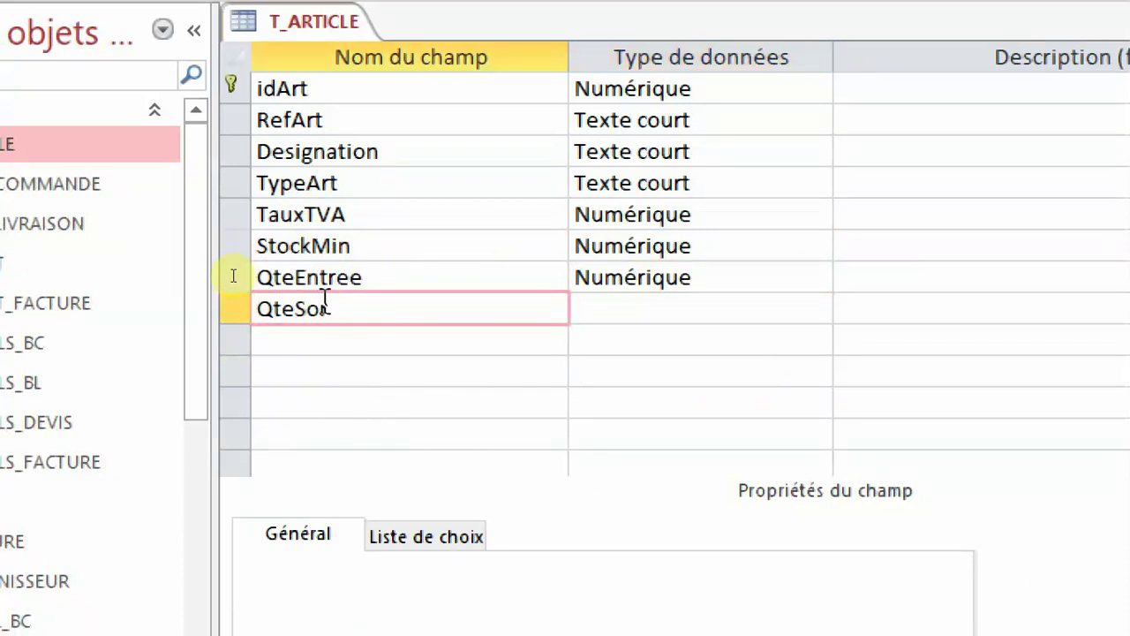
pyautogui.write('rtie')
pyautogui.click(768, 310)
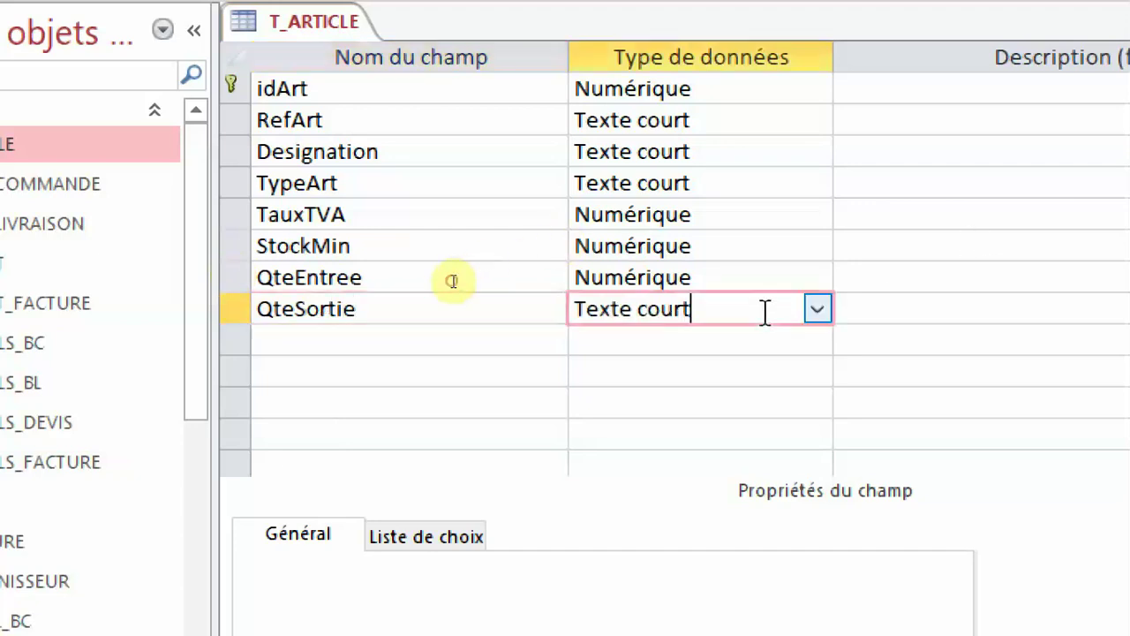
pyautogui.click(817, 309)
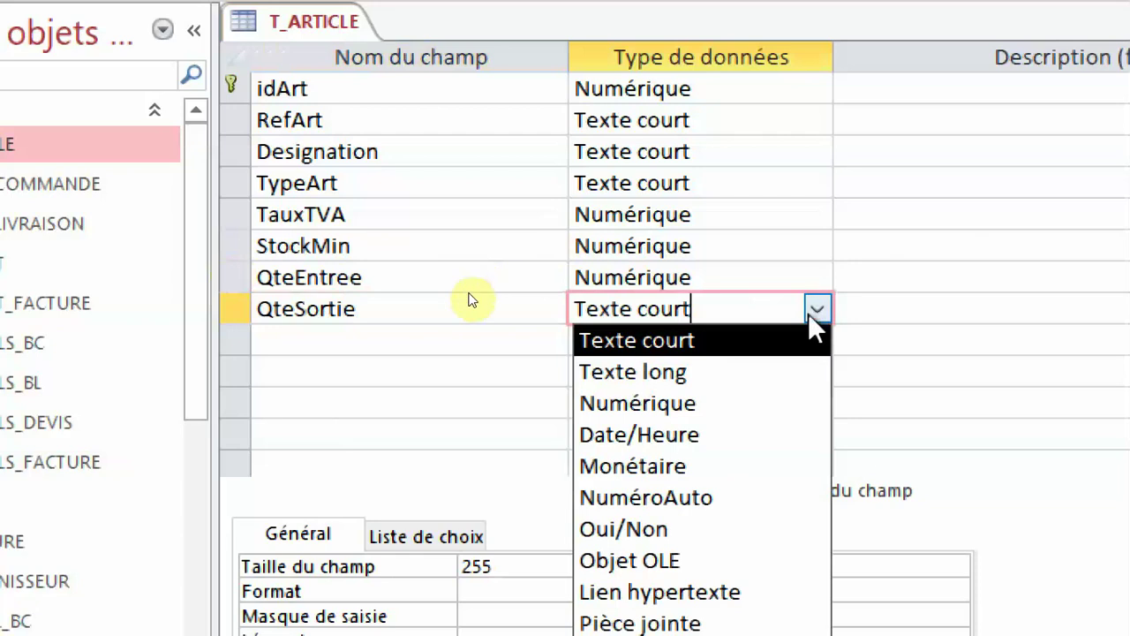
pyautogui.click(772, 401)
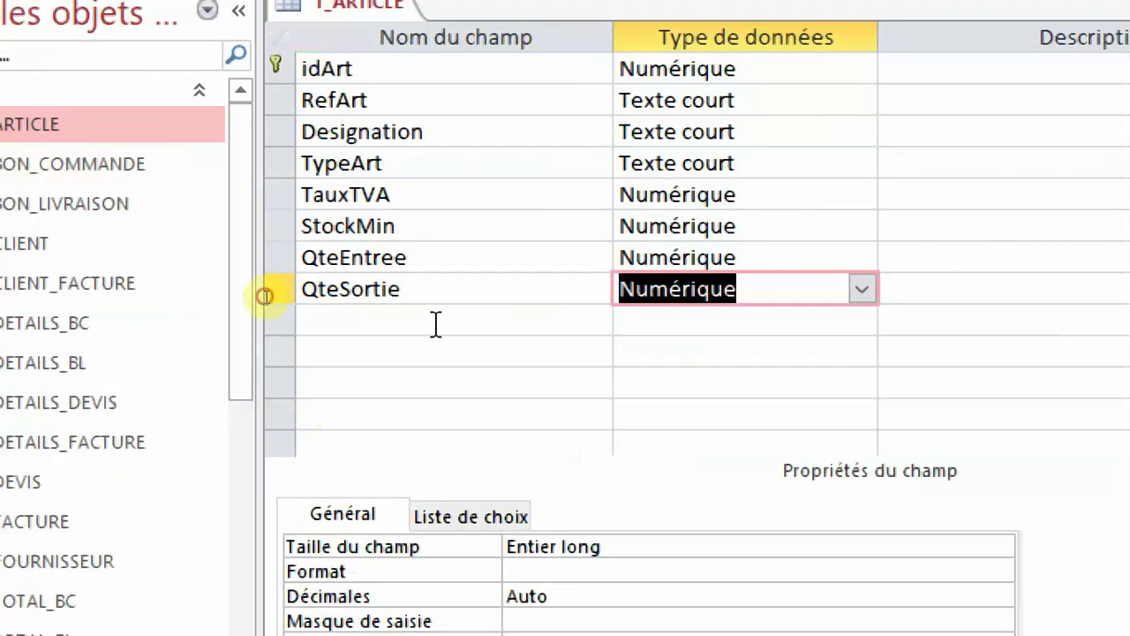
# Add a PumAchat field with the Numérique data type below QteSortie
pyautogui.click(391, 343)
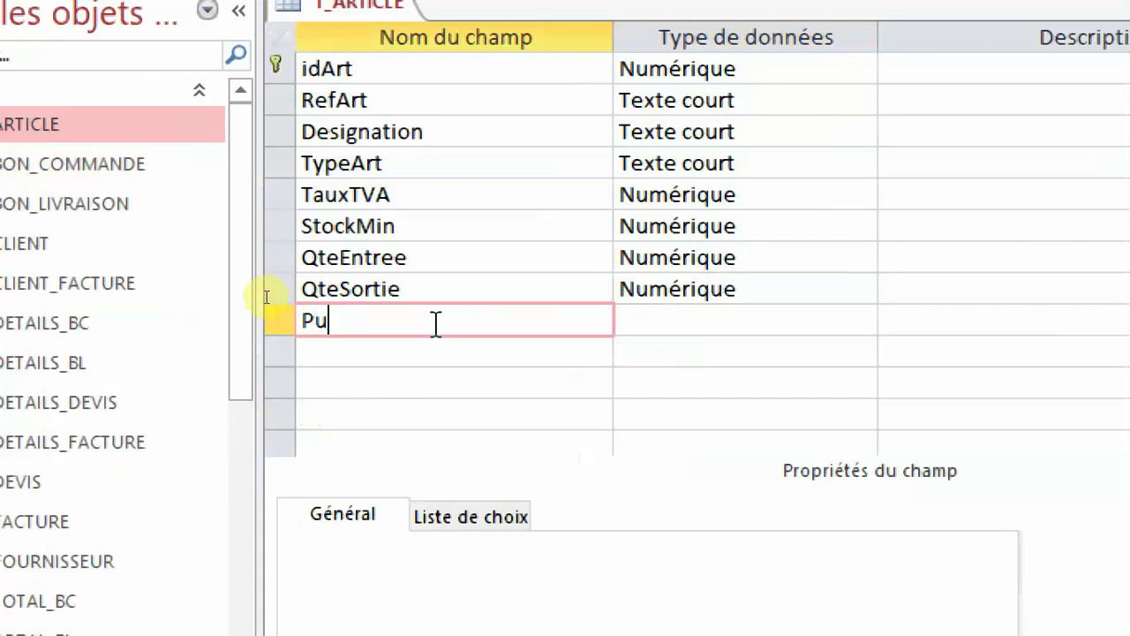
pyautogui.write('PumAchat')
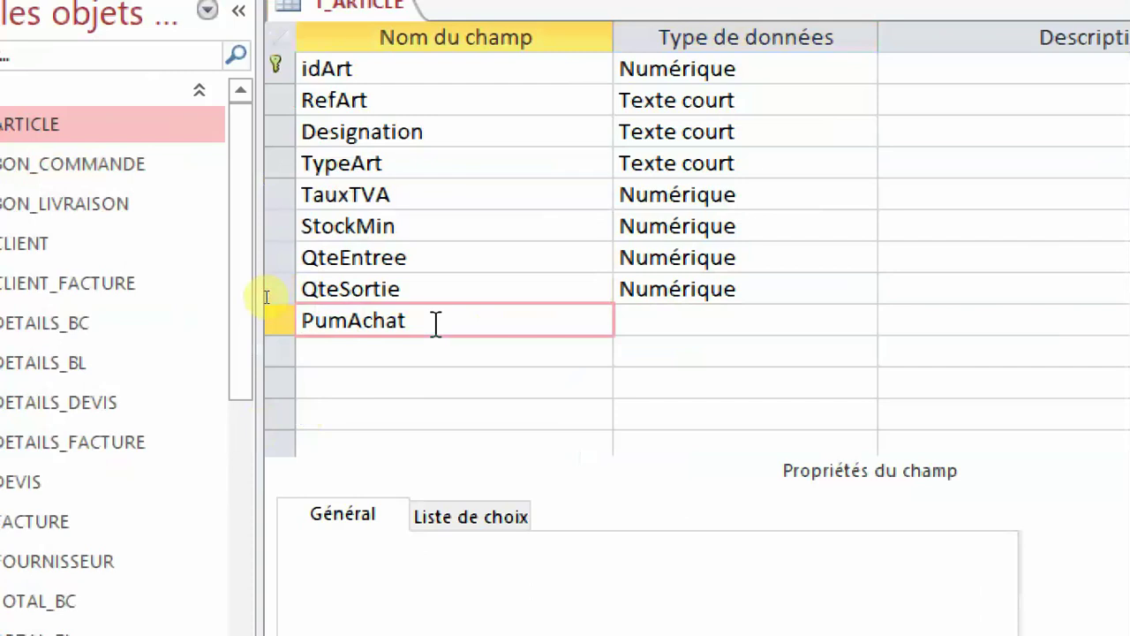
pyautogui.click(845, 318)
pyautogui.click(863, 323)
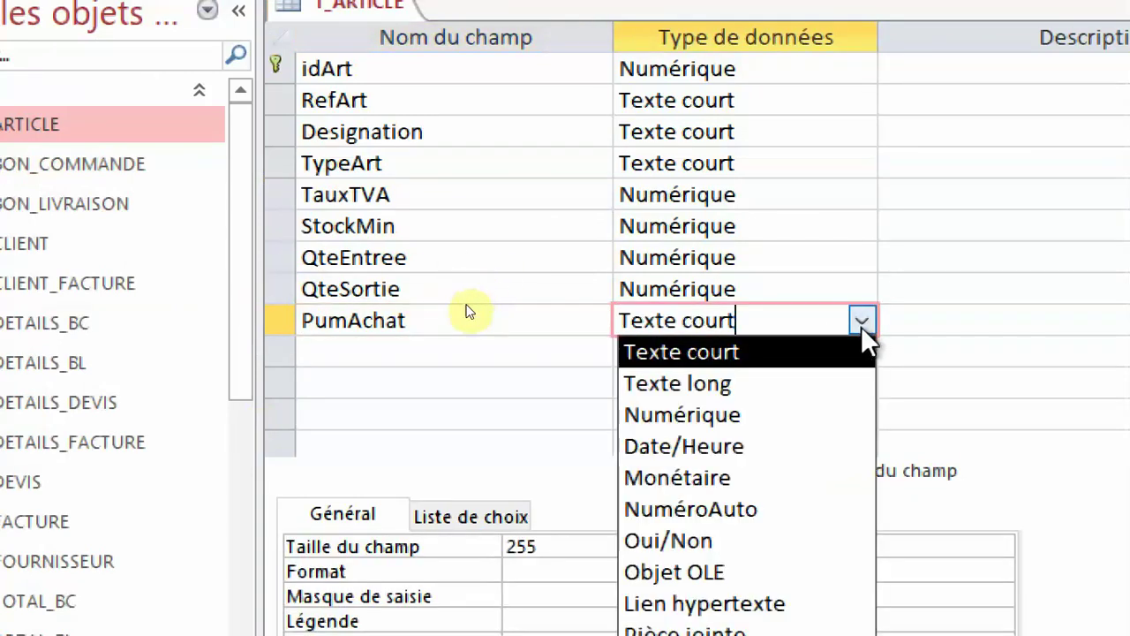
pyautogui.click(791, 411)
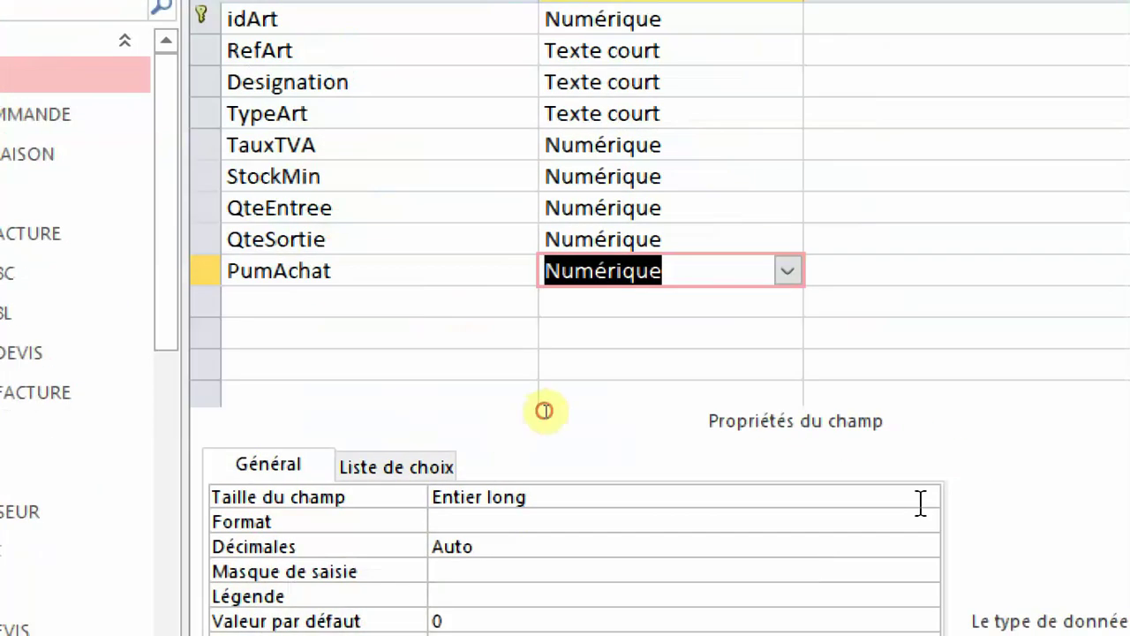
# Set the PumAchat field size to Réel double and its format to Standard
pyautogui.click(972, 502)
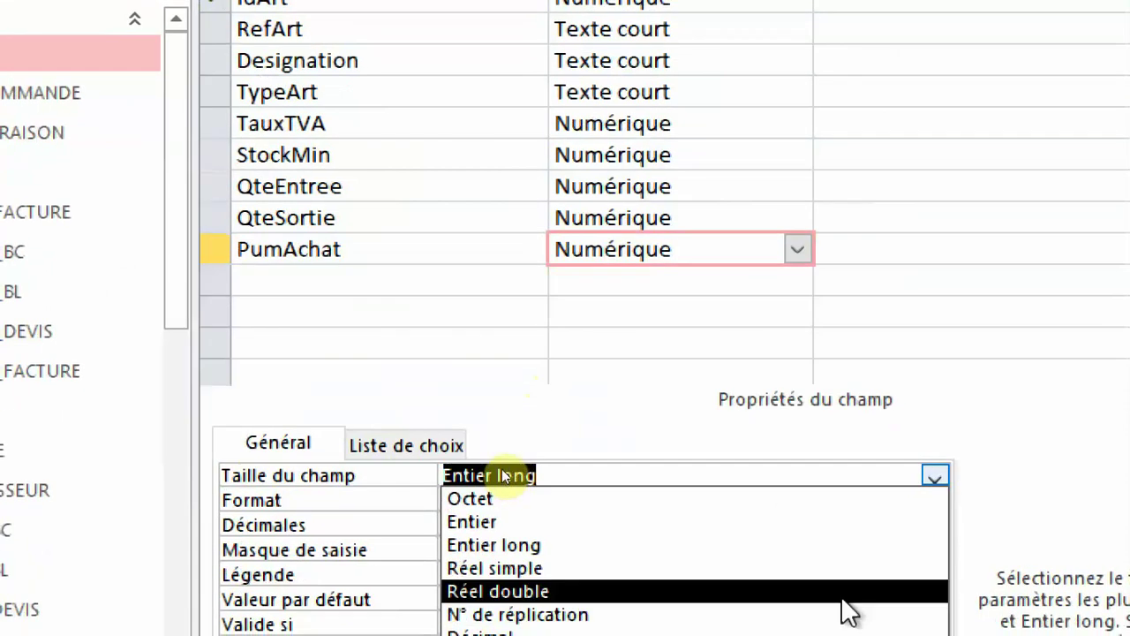
pyautogui.click(839, 612)
pyautogui.click(636, 500)
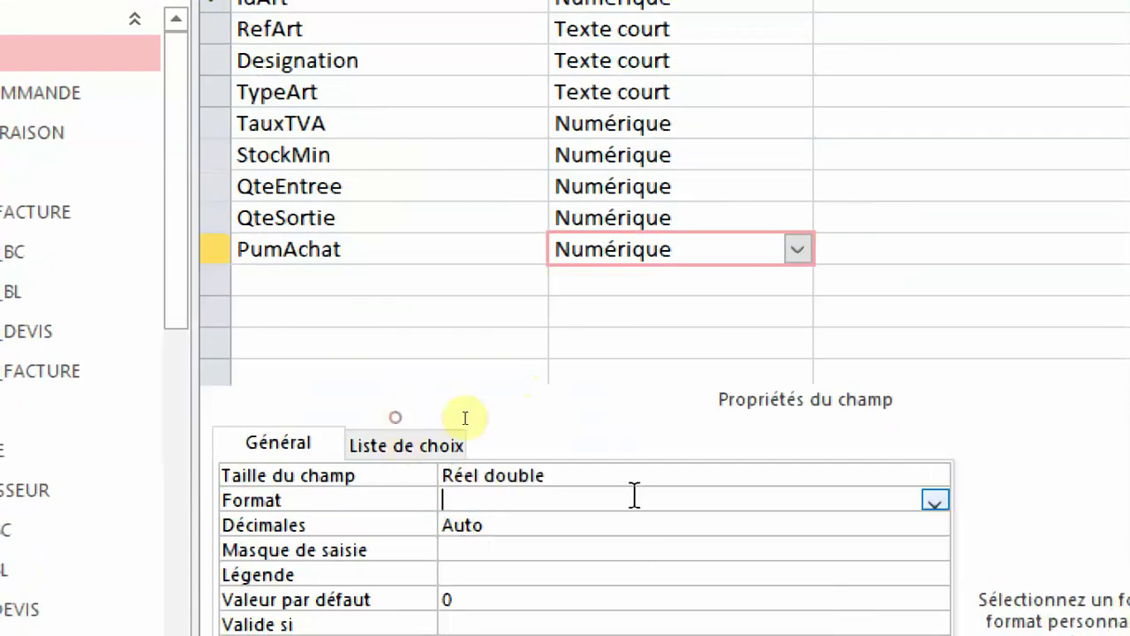
pyautogui.click(934, 500)
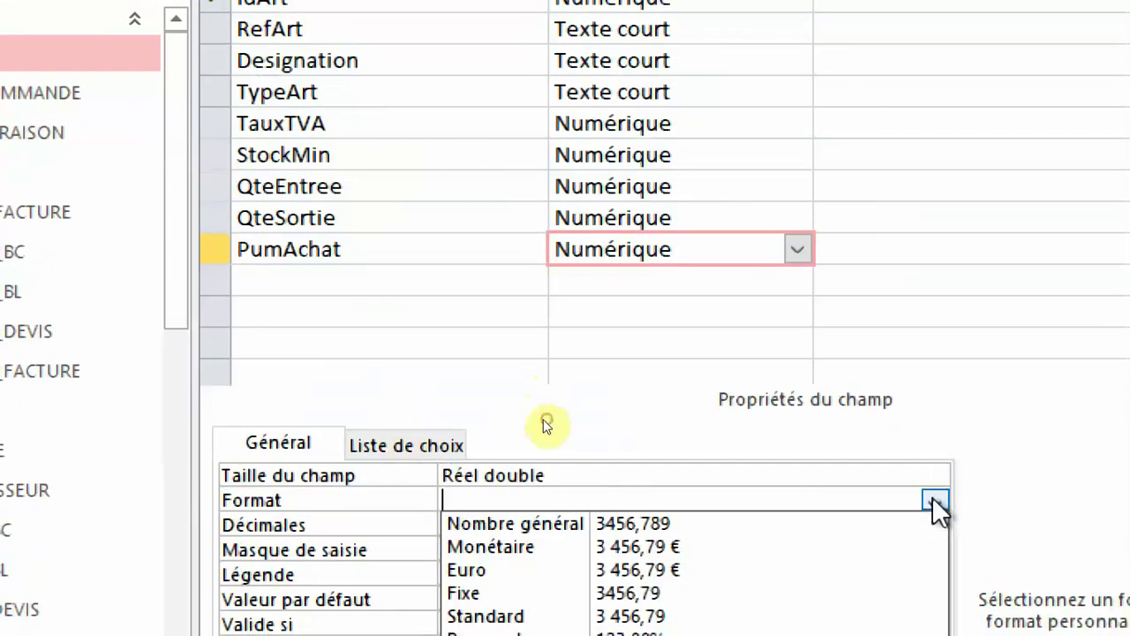
pyautogui.click(751, 616)
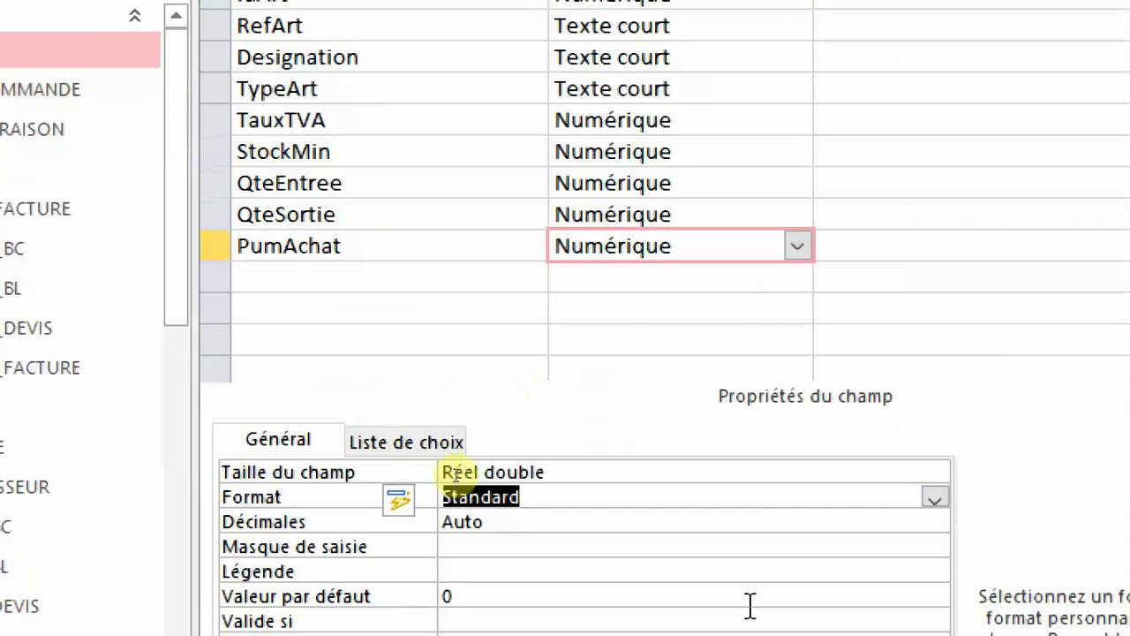
# Add a PumVente field with the Numérique data type below PumAchat
pyautogui.click(385, 272)
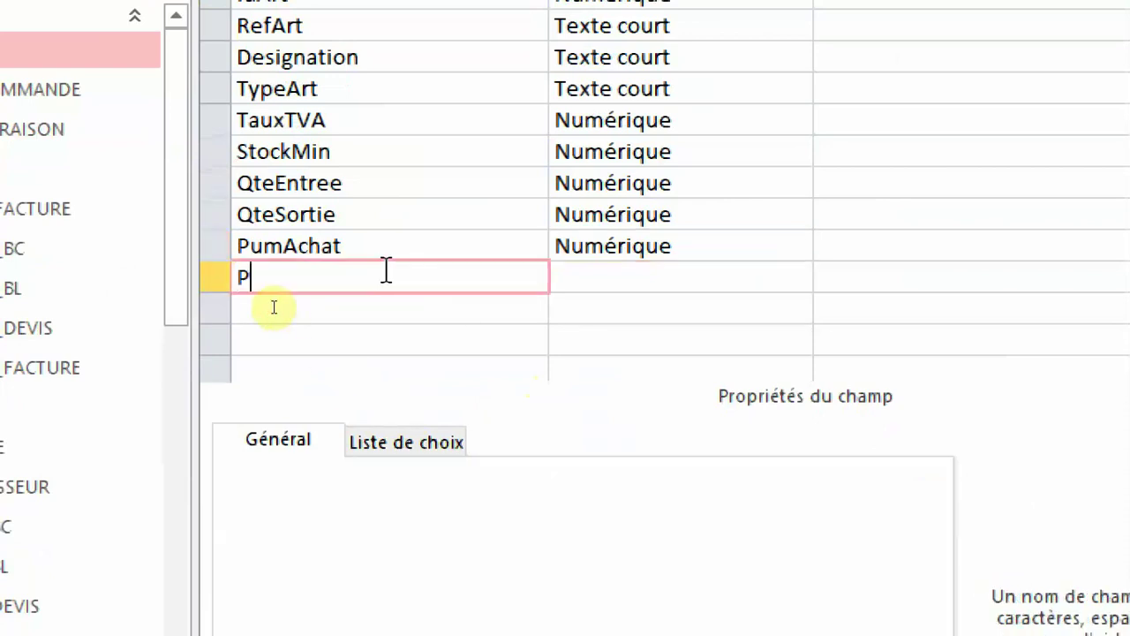
pyautogui.write('PumVente')
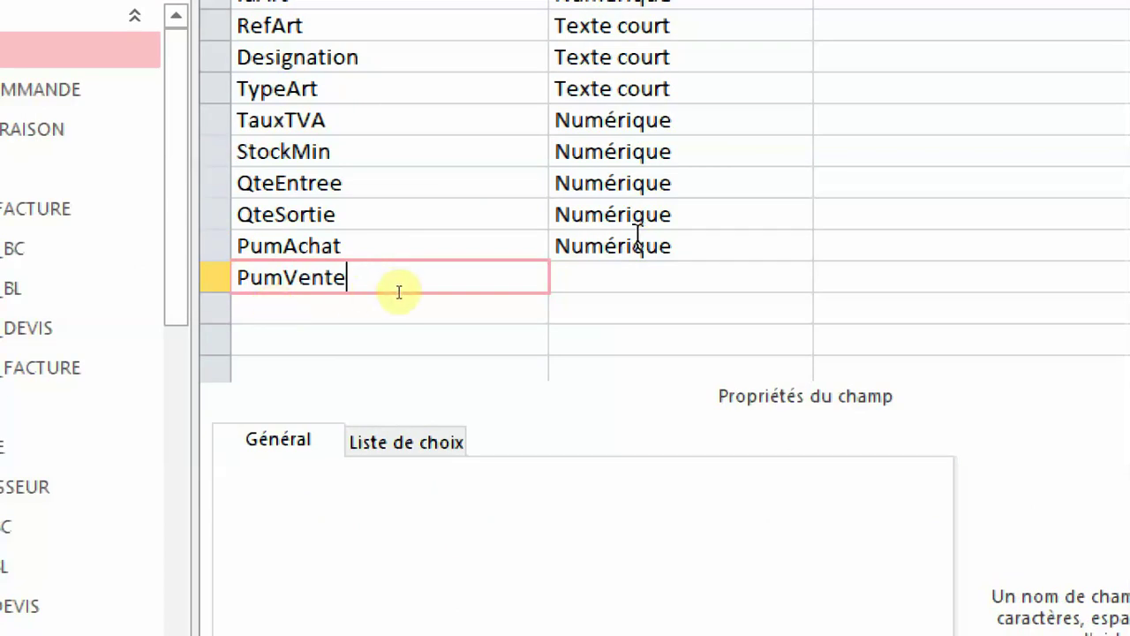
pyautogui.press('Tab')
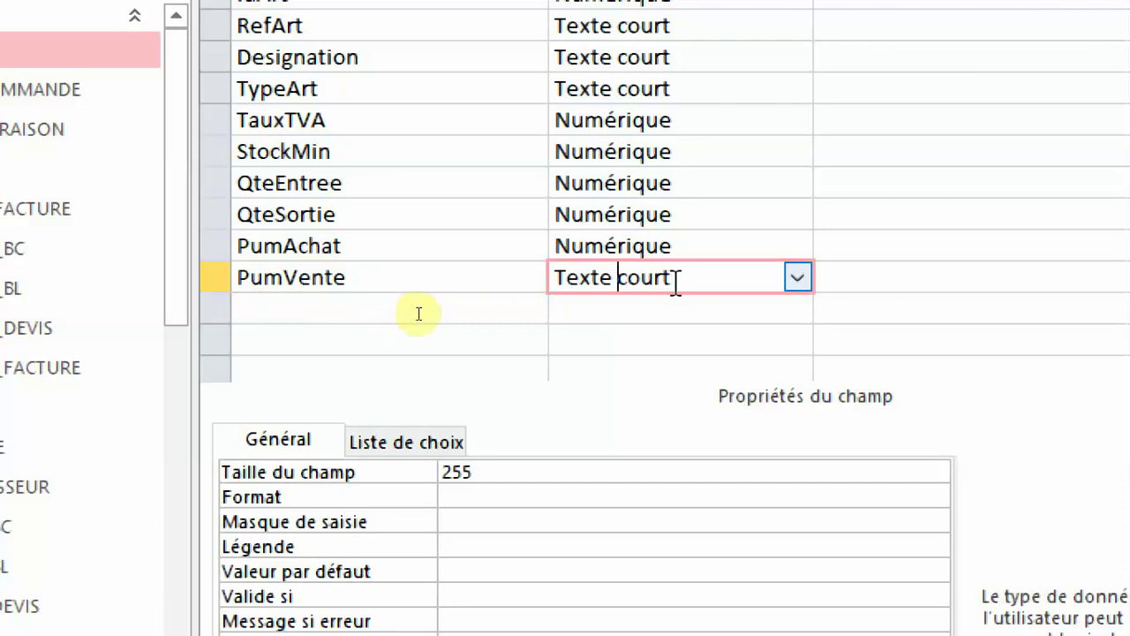
pyautogui.click(680, 279)
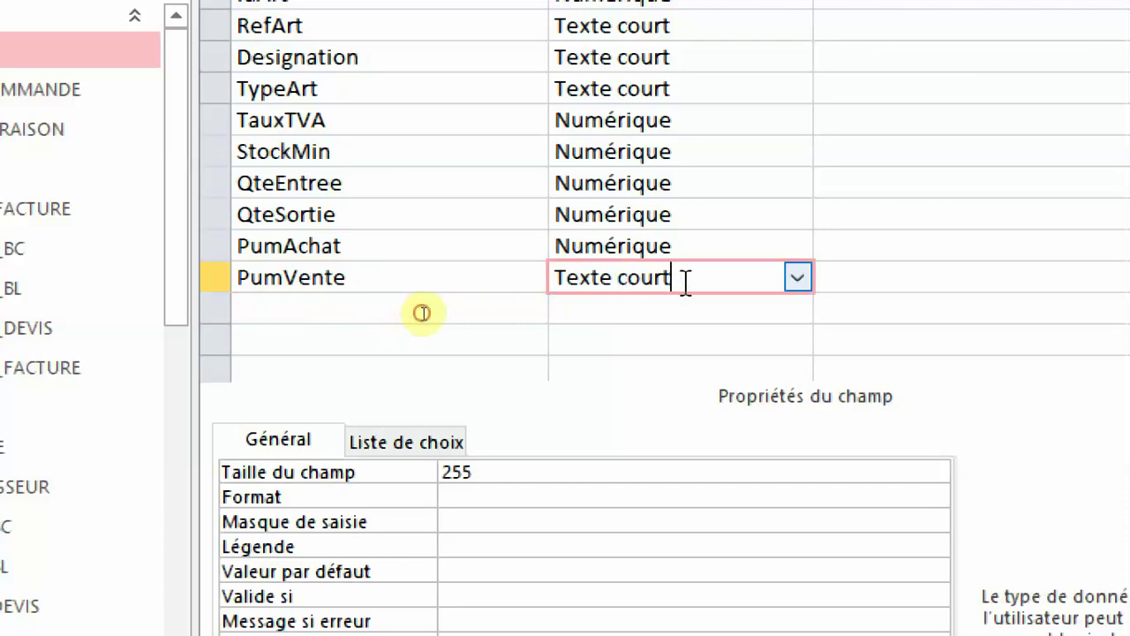
pyautogui.click(796, 276)
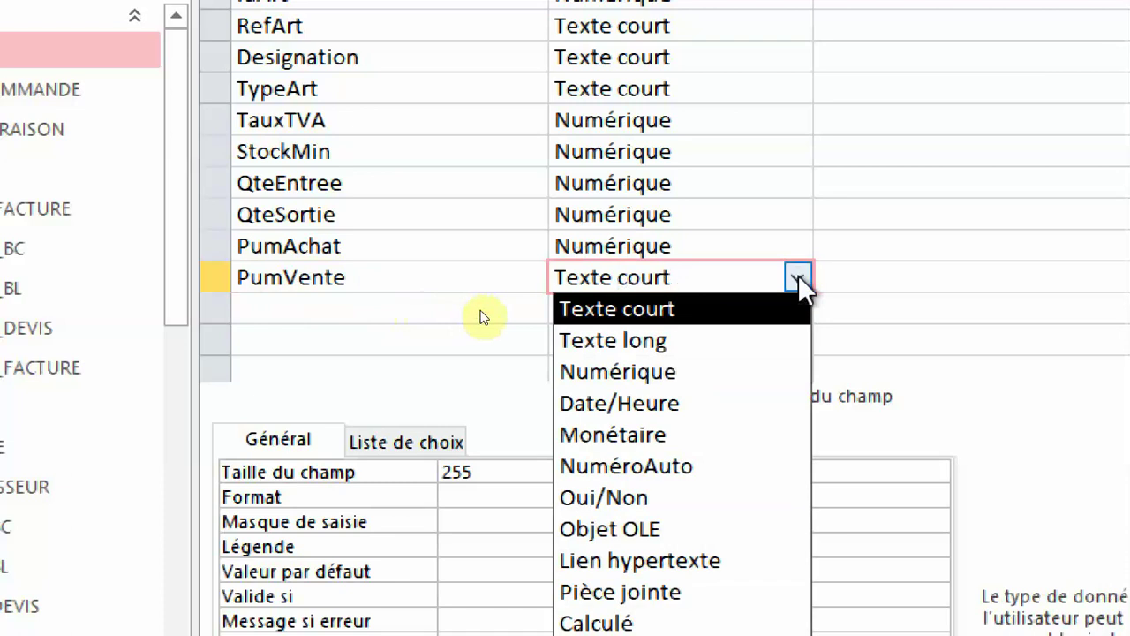
pyautogui.click(711, 382)
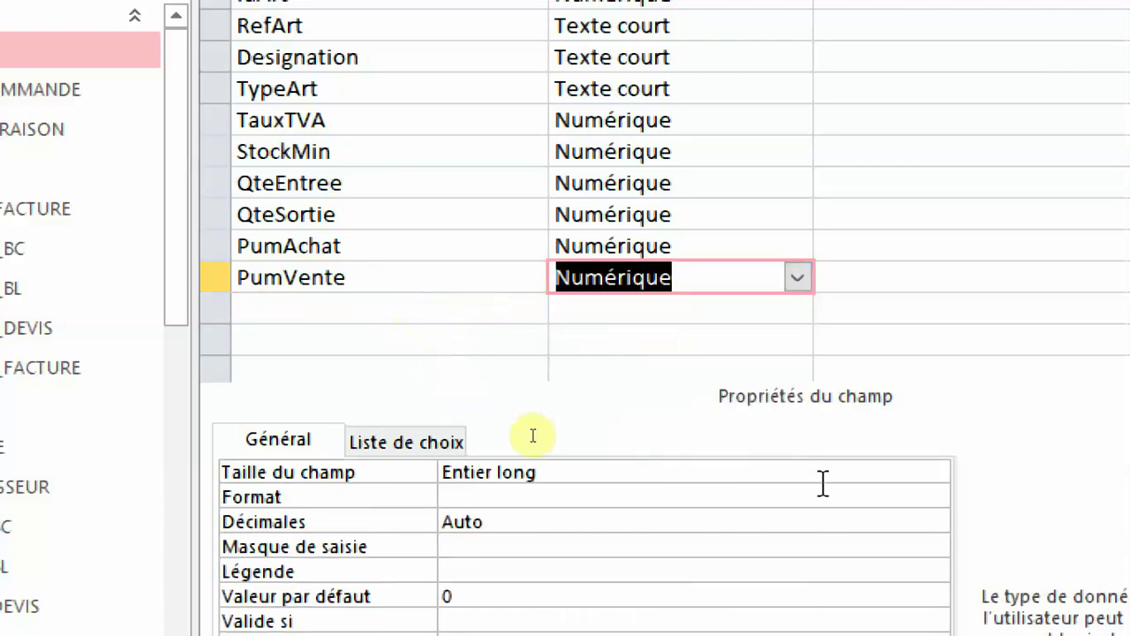
# Set the PumVente field size to Réel double and its format to Standard
pyautogui.click(935, 473)
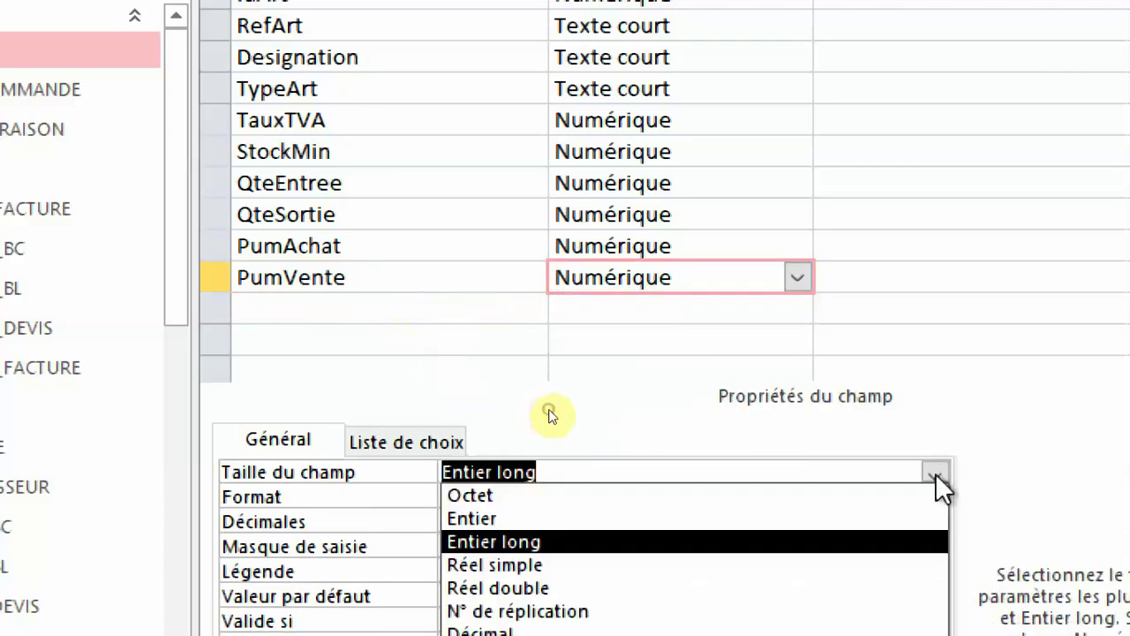
pyautogui.click(792, 588)
pyautogui.click(618, 496)
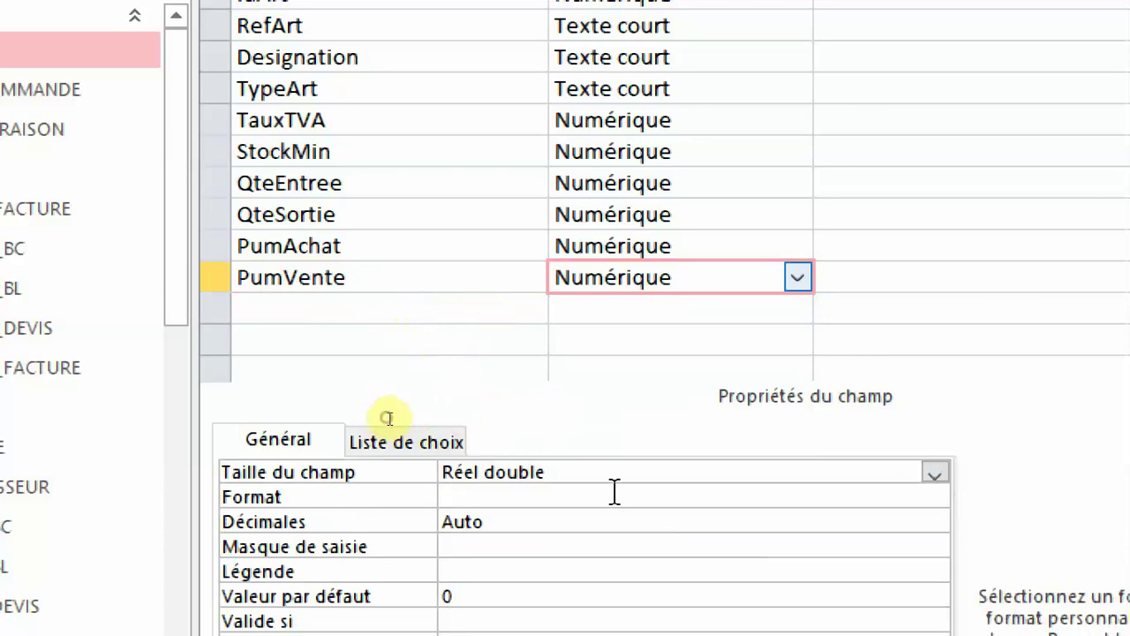
pyautogui.click(938, 496)
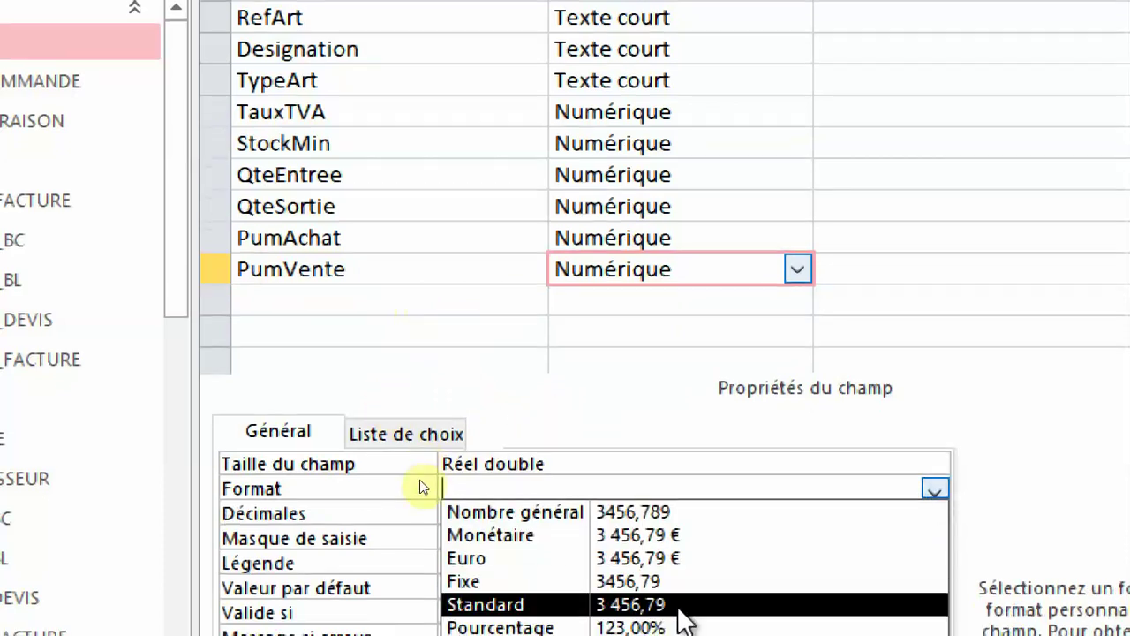
pyautogui.click(676, 616)
# Add a QteStock field with the Calculé data type below PumVente, closing the expression builder without an expression
pyautogui.click(368, 300)
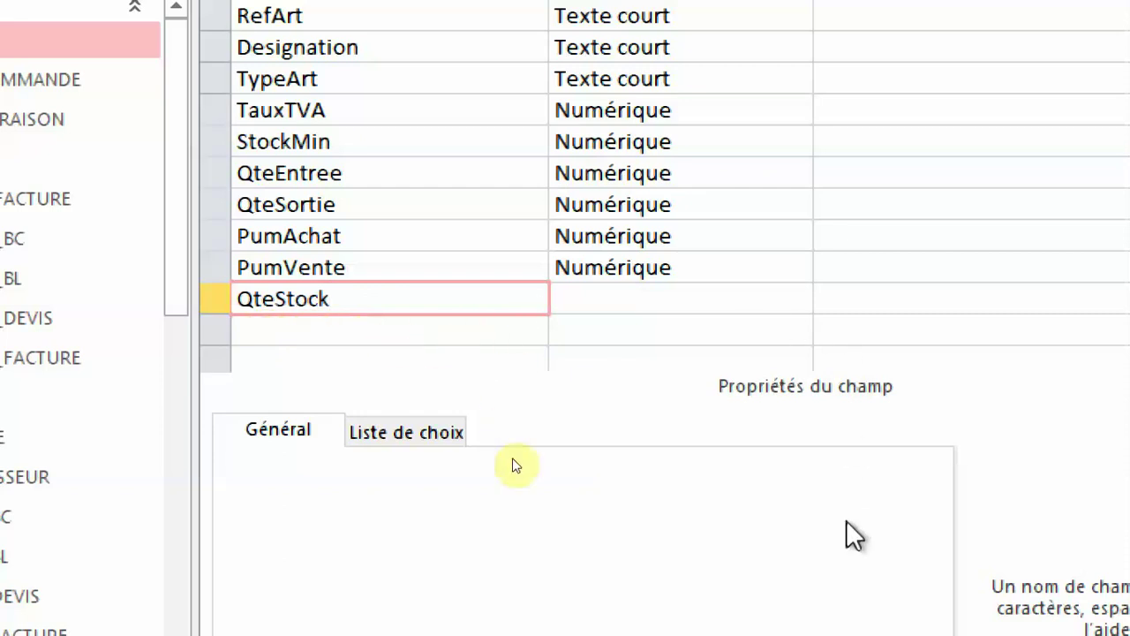
pyautogui.click(799, 301)
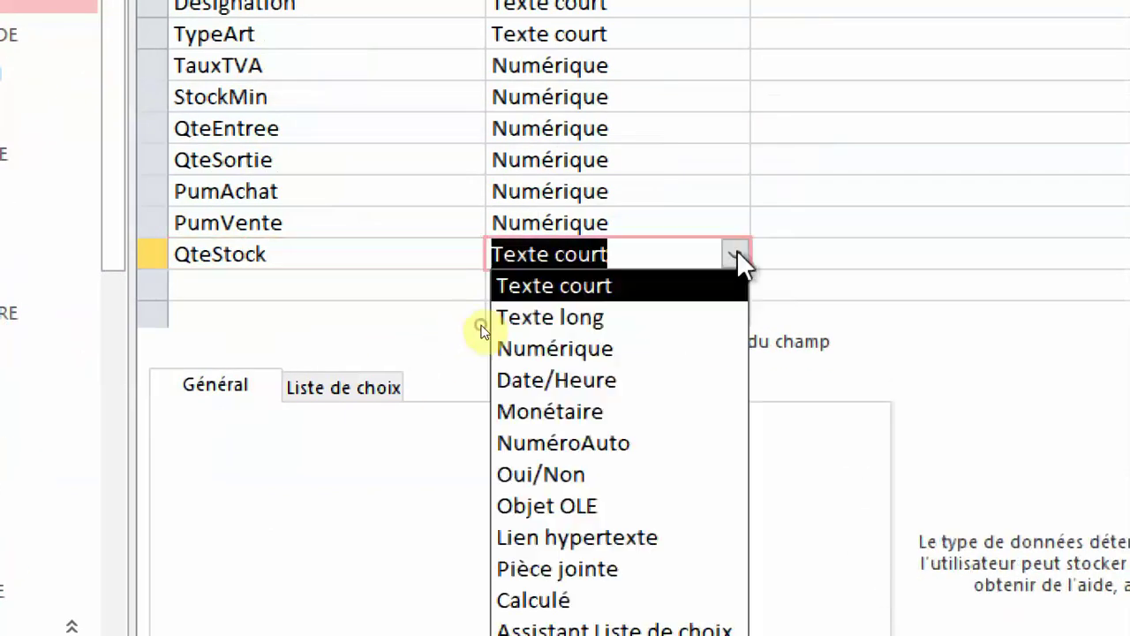
pyautogui.click(736, 251)
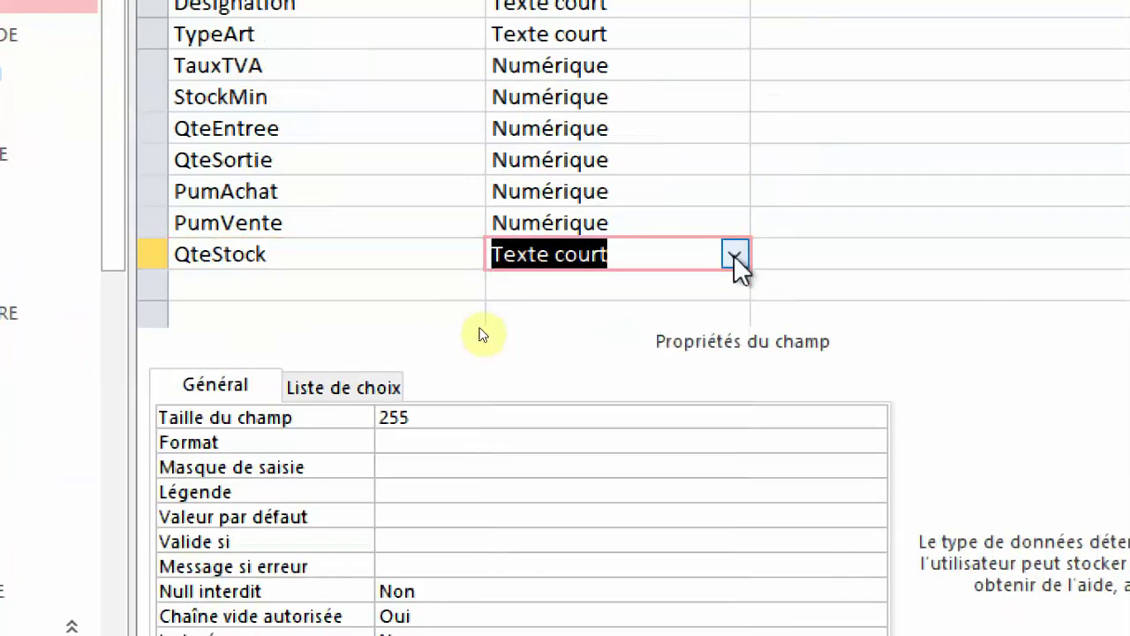
pyautogui.click(734, 255)
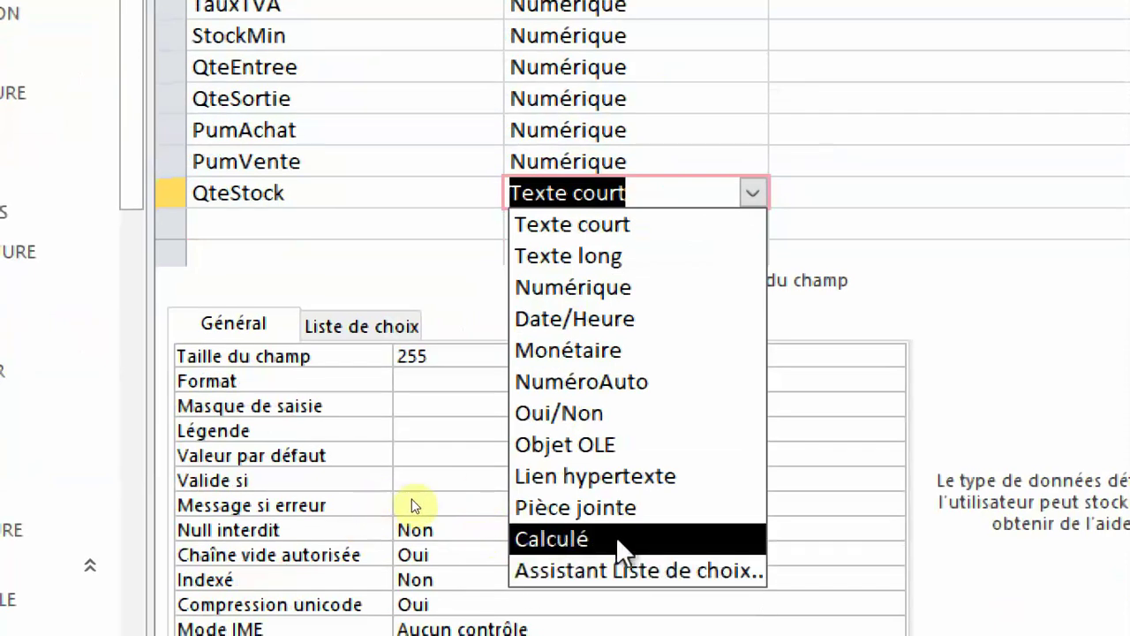
pyautogui.click(571, 534)
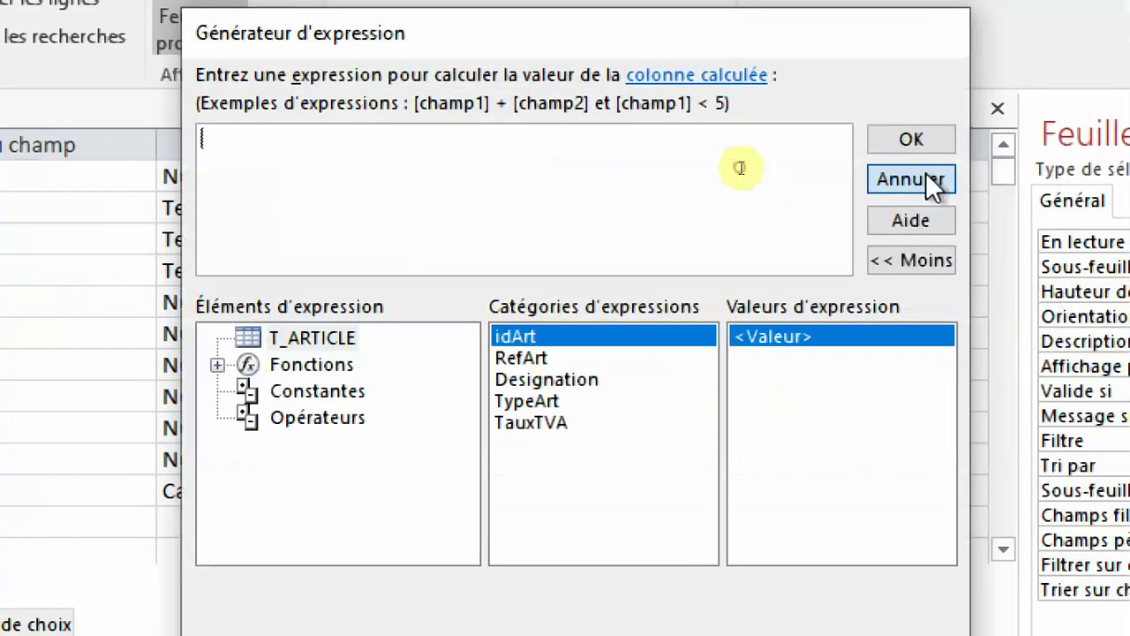
pyautogui.click(918, 179)
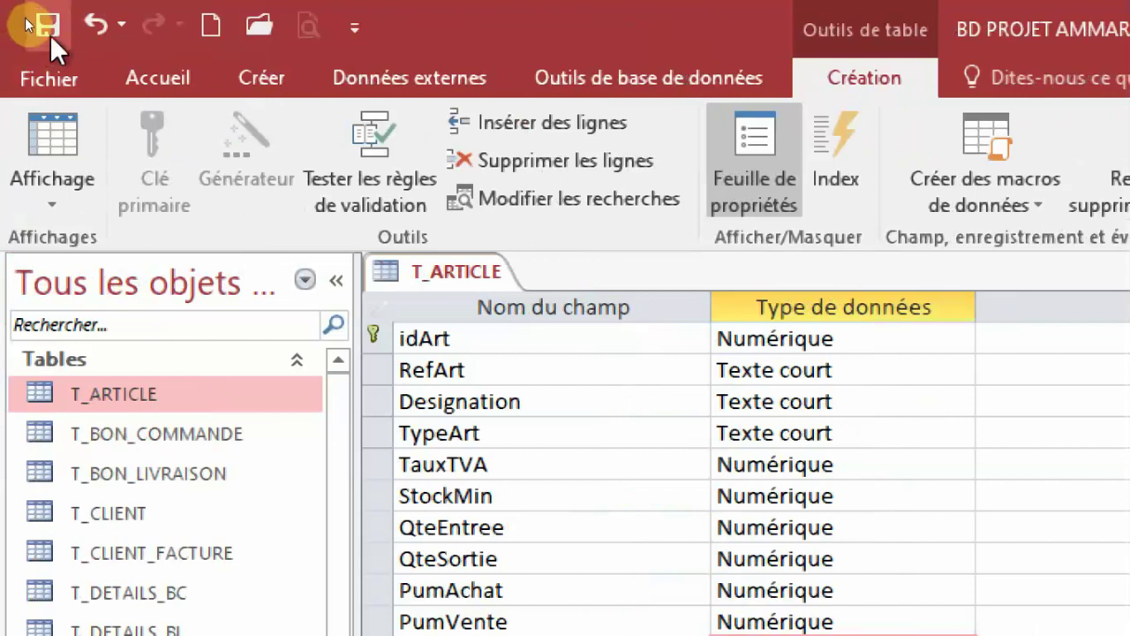
# Try to save the T_ARTICLE table while the calculated QteStock field has no expression
pyautogui.click(52, 29)
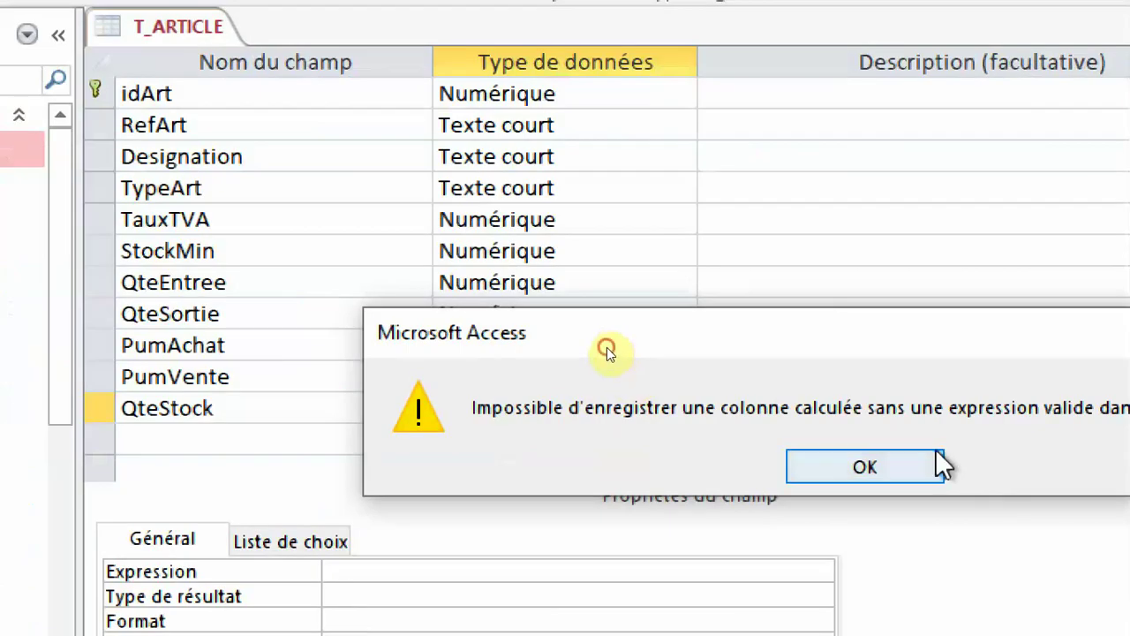
pyautogui.click(1121, 532)
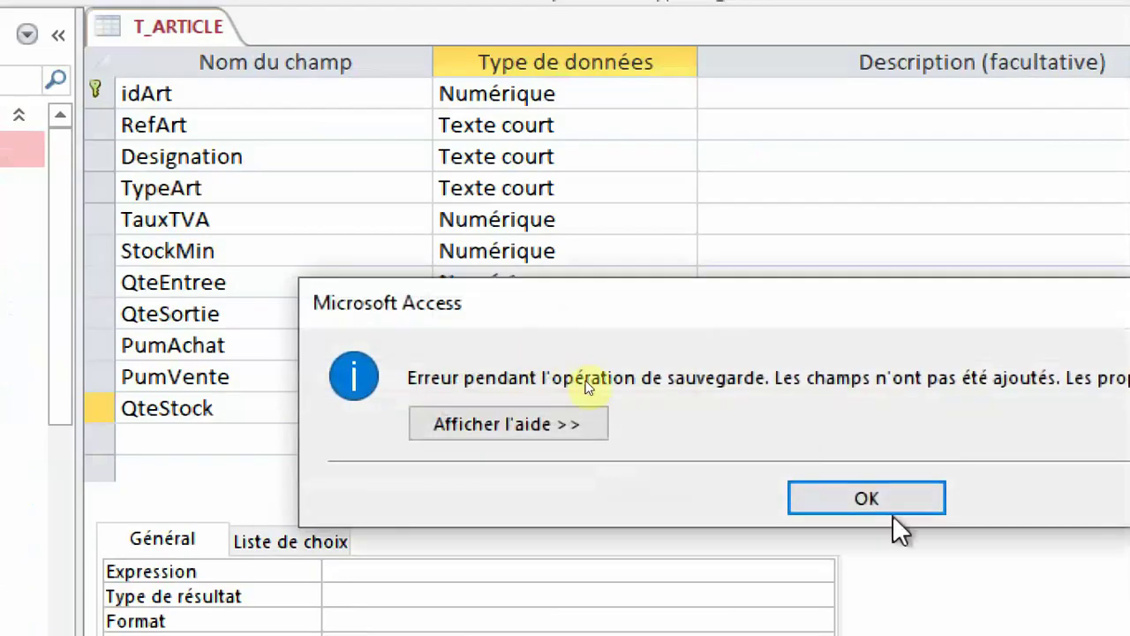
pyautogui.click(892, 510)
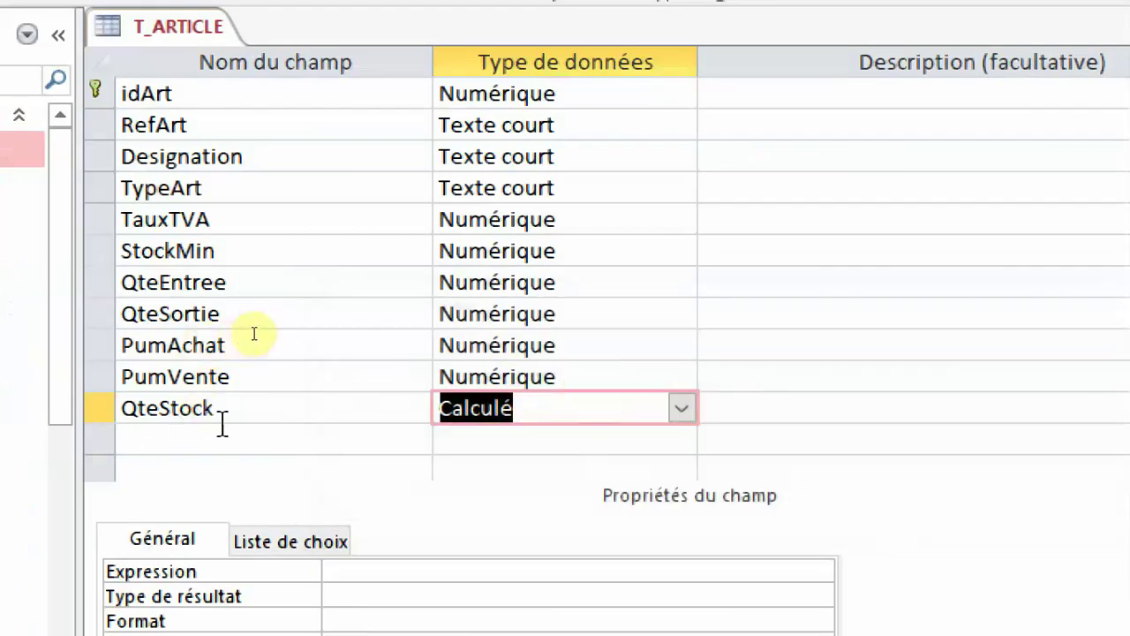
# Set the QteStock data type to Texte court and save the T_ARTICLE table
pyautogui.click(682, 408)
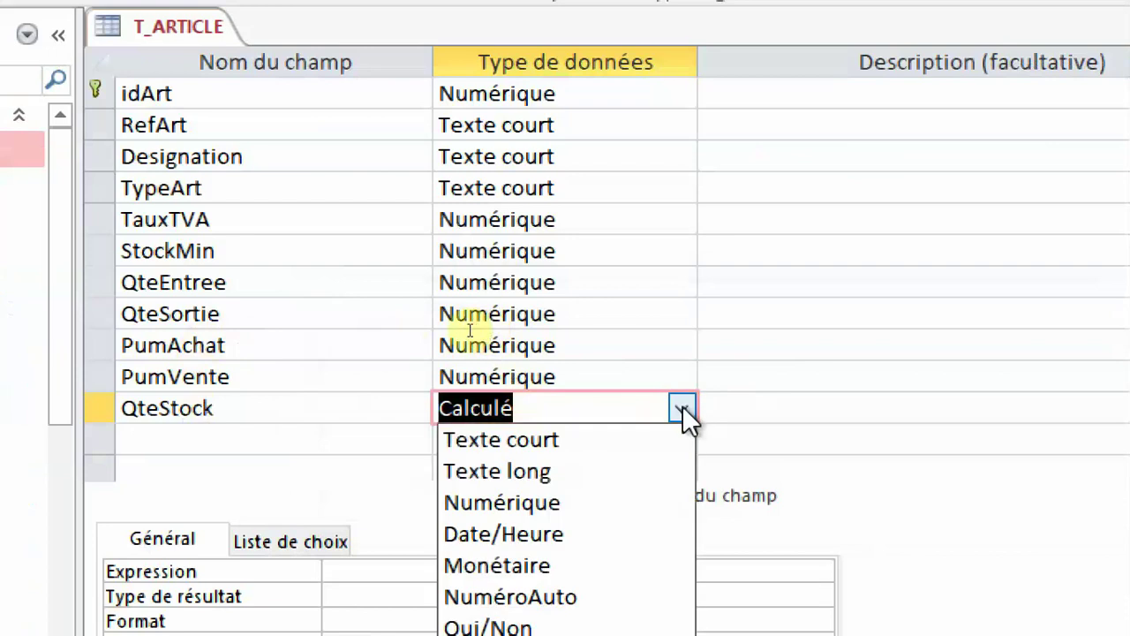
pyautogui.click(590, 441)
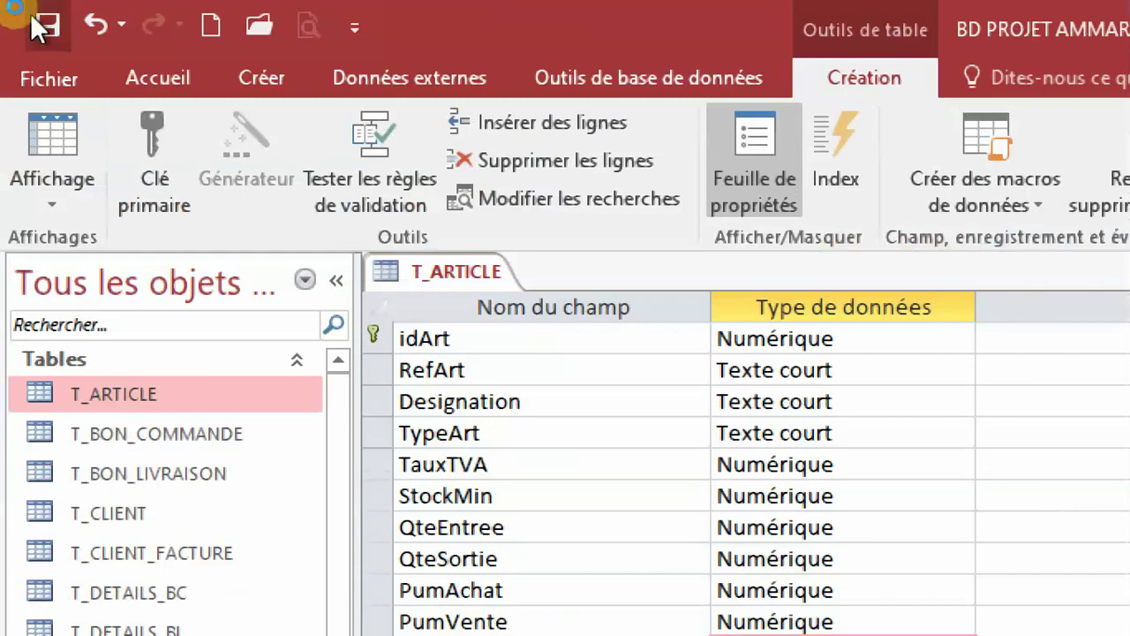
pyautogui.click(39, 26)
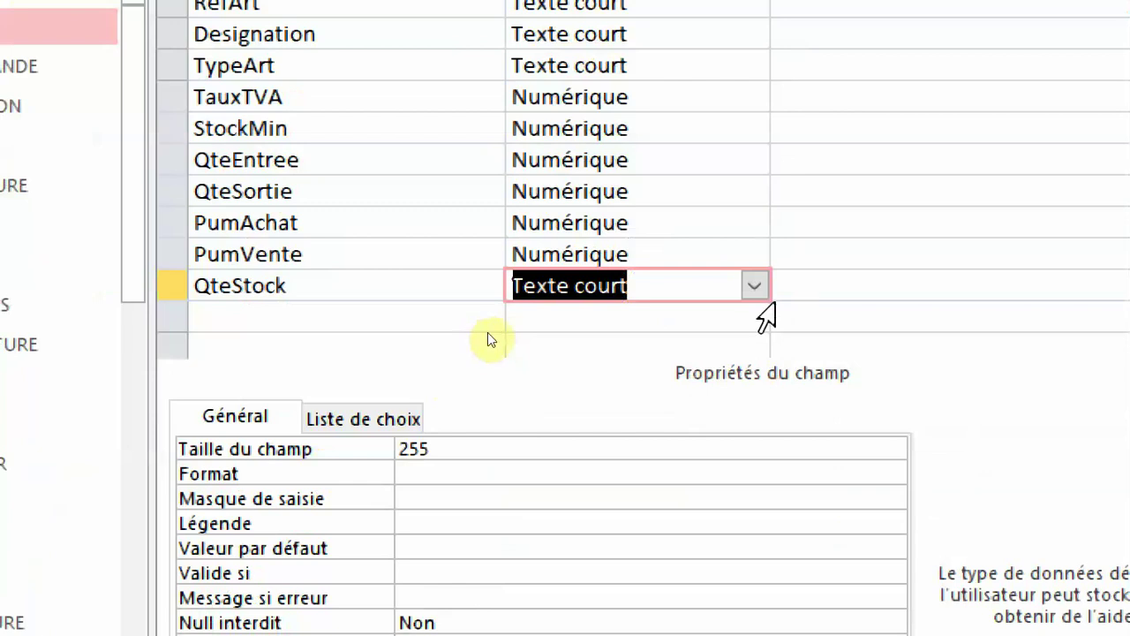
# Set the QteStock data type to Calculé and look through the T_ARTICLE fields offered for its expression
pyautogui.click(755, 285)
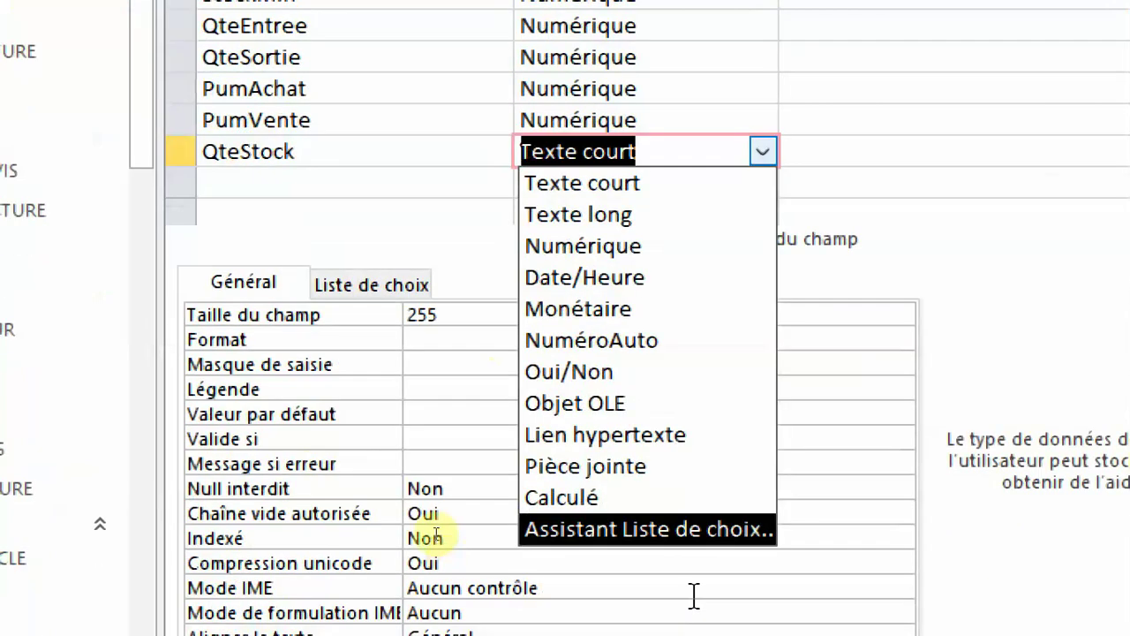
pyautogui.click(575, 498)
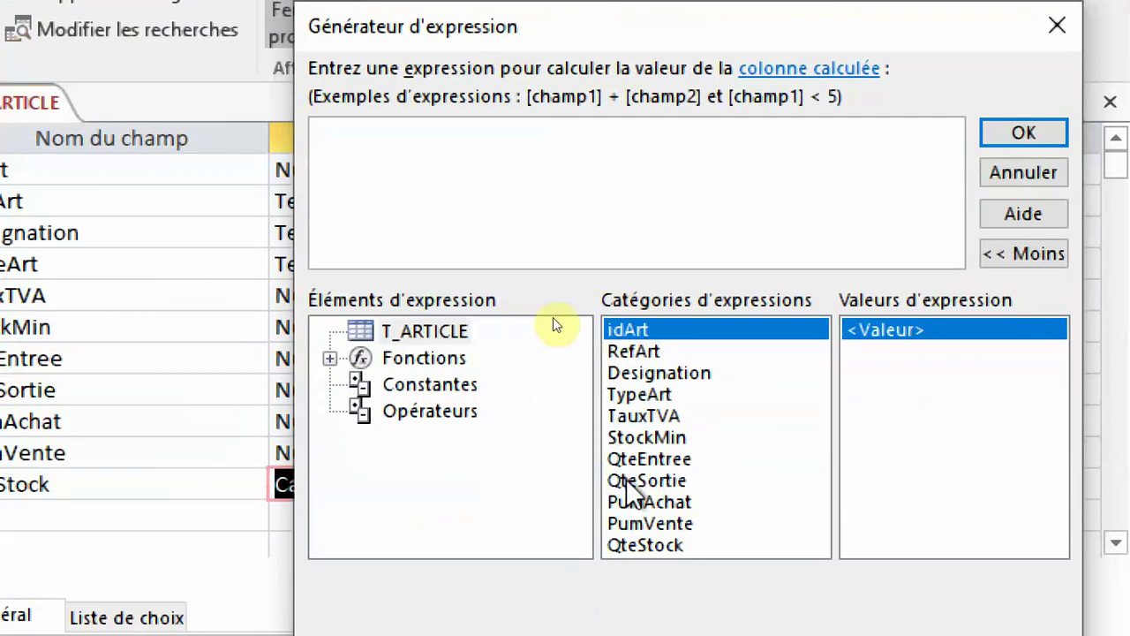
pyautogui.click(658, 510)
pyautogui.click(652, 553)
pyautogui.click(647, 459)
pyautogui.click(645, 415)
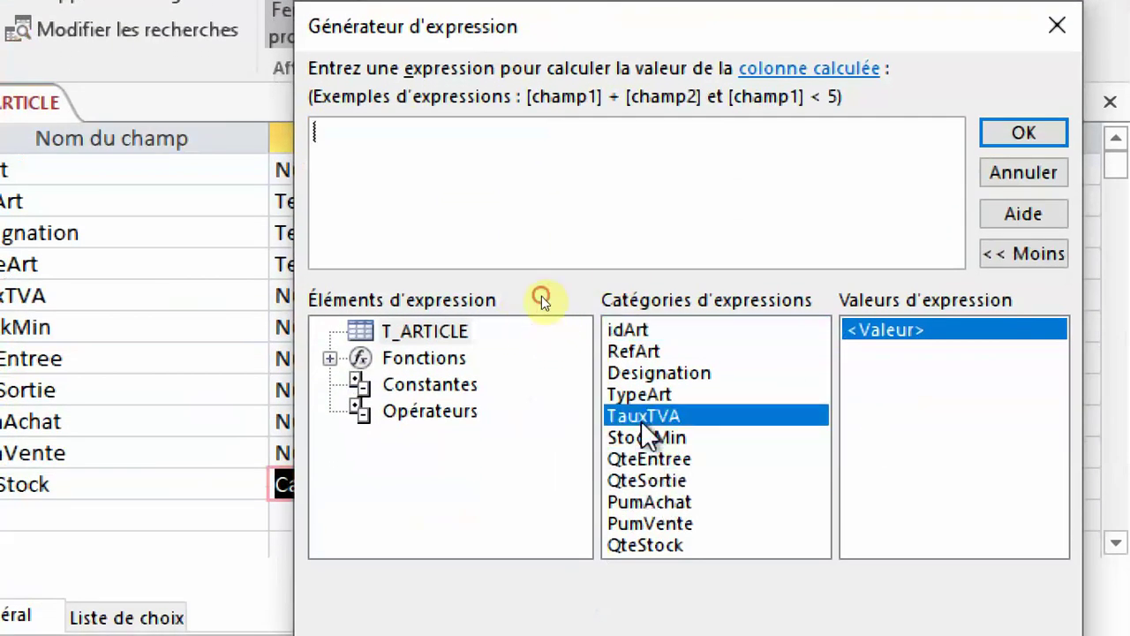
pyautogui.click(649, 458)
pyautogui.click(649, 437)
pyautogui.click(662, 479)
pyautogui.click(658, 437)
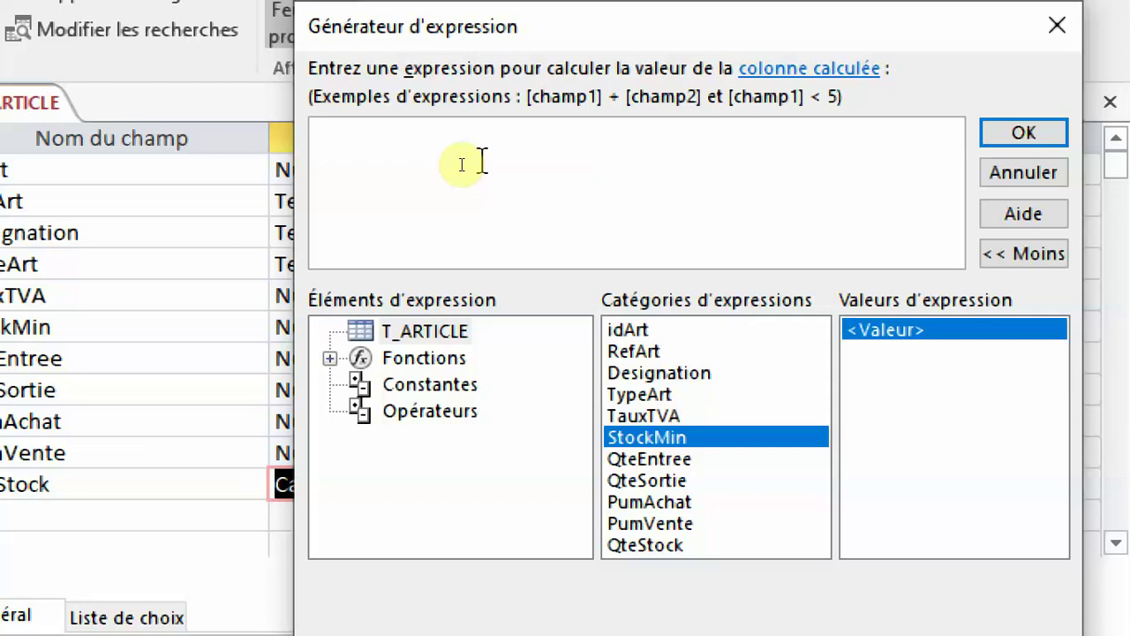
# Begin the QteStock expression with vraifaux([TypeArt]="Service";0; using the TypeArt field as the condition
pyautogui.click(462, 164)
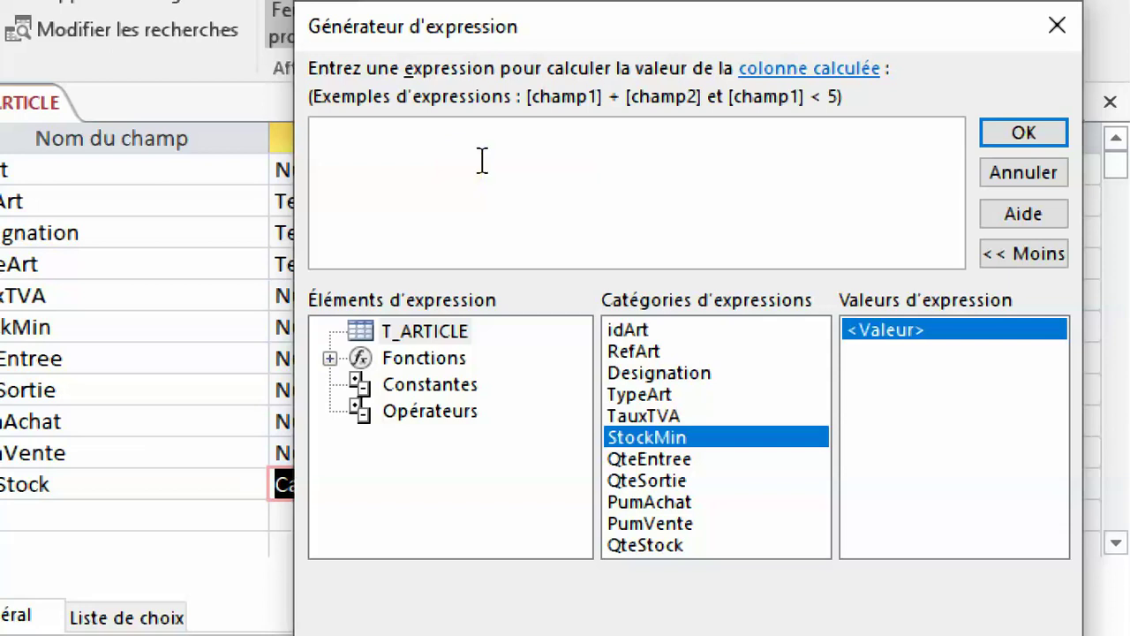
pyautogui.write('vraifaux')
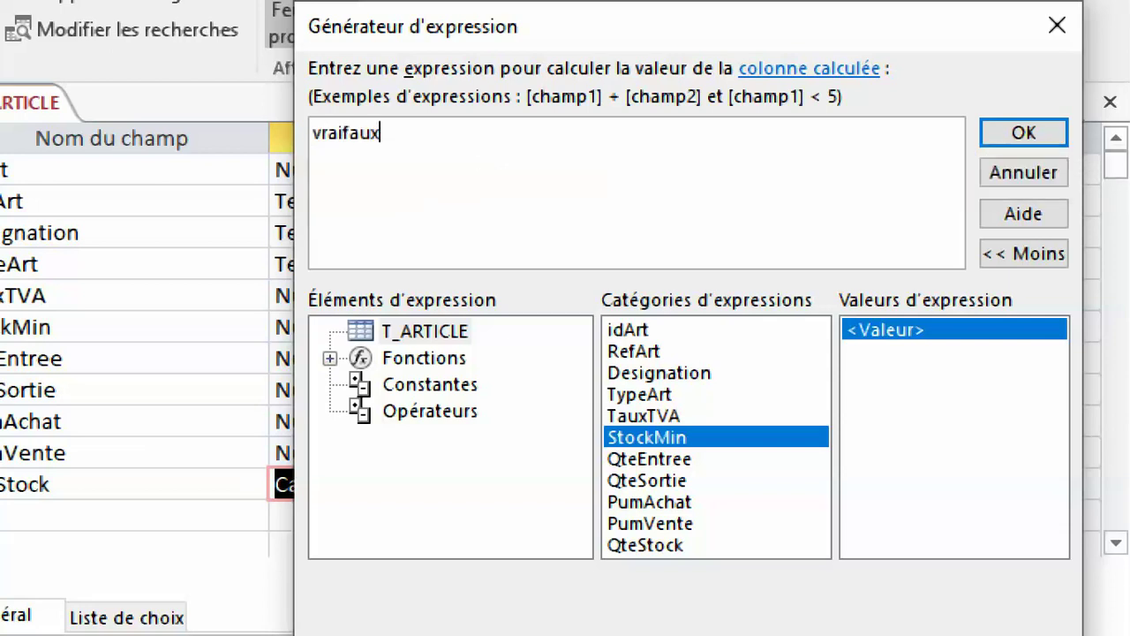
pyautogui.write('(t')
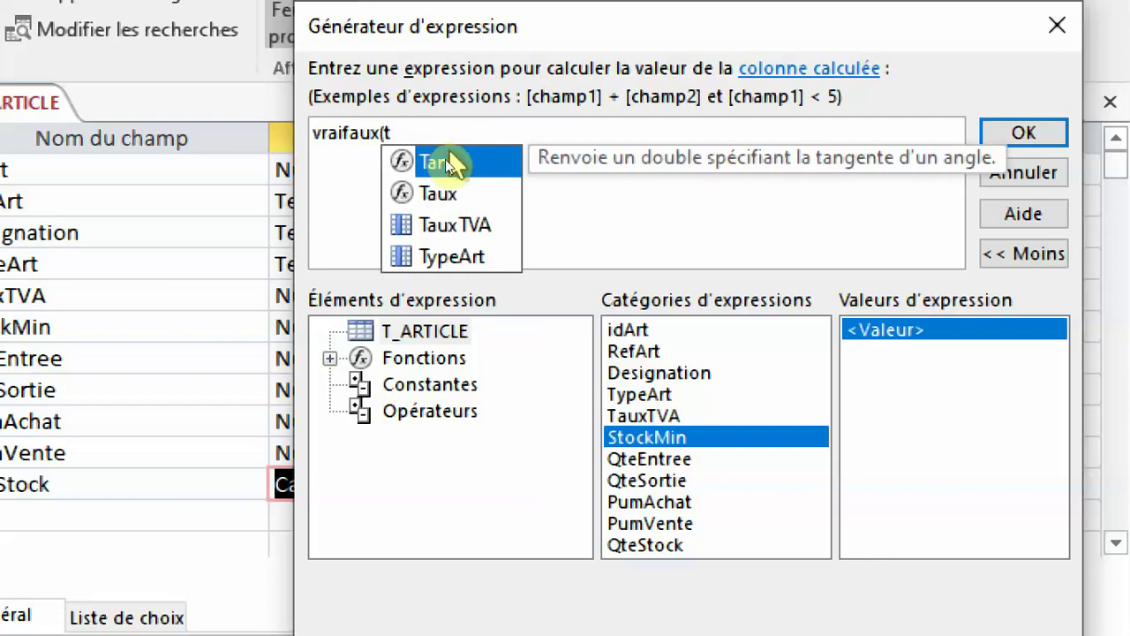
pyautogui.write('y')
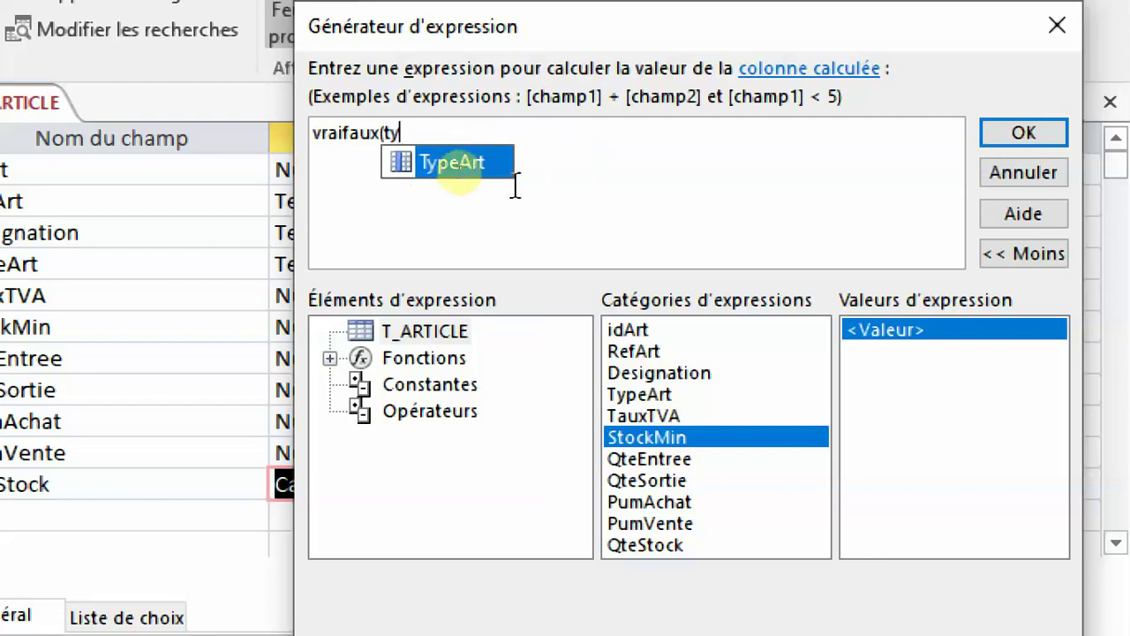
pyautogui.click(447, 164)
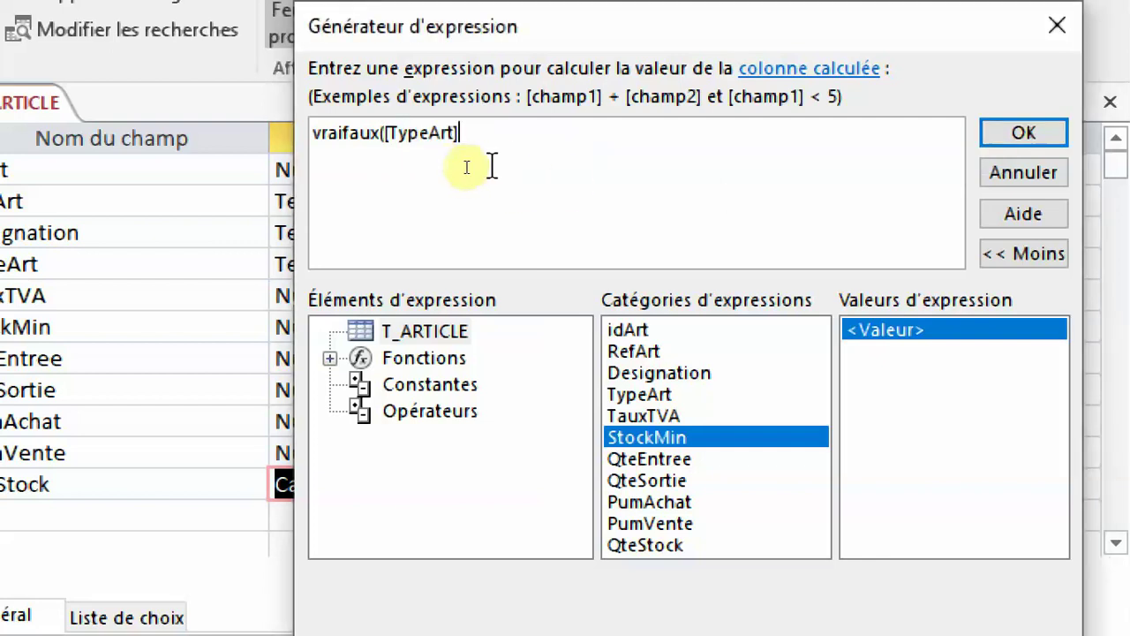
pyautogui.write('="Servi')
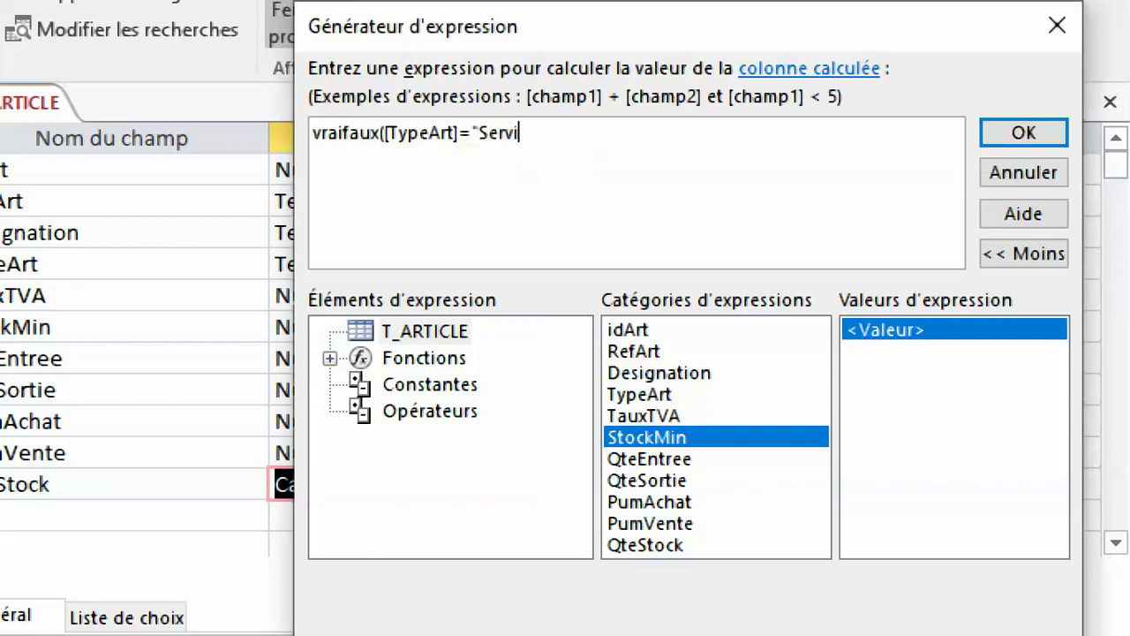
pyautogui.write('ce"')
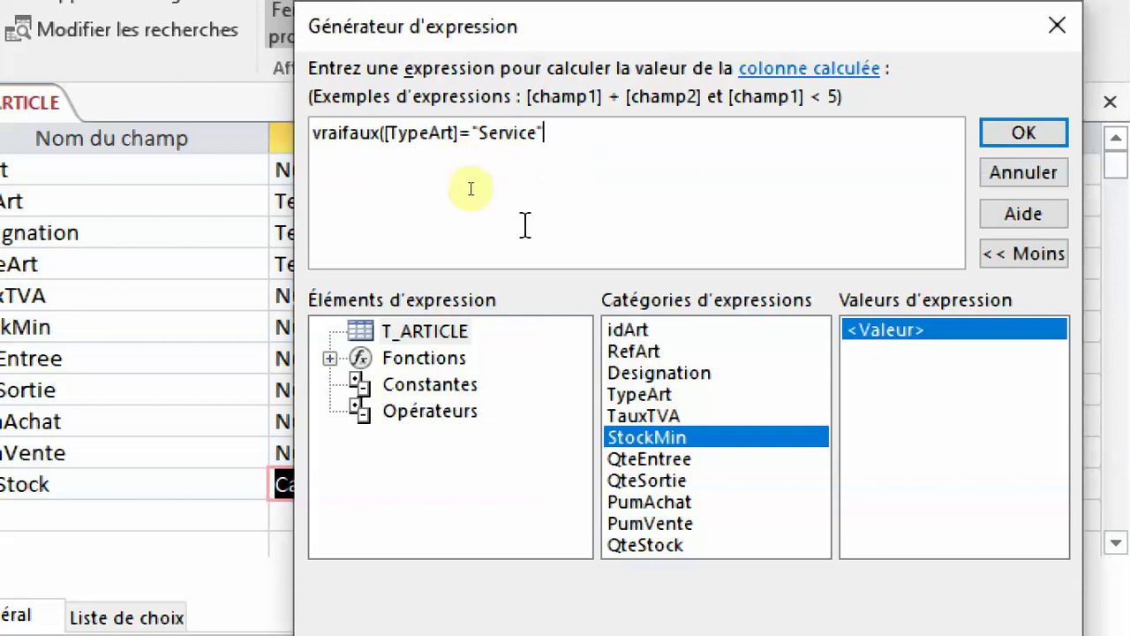
pyautogui.write(';')
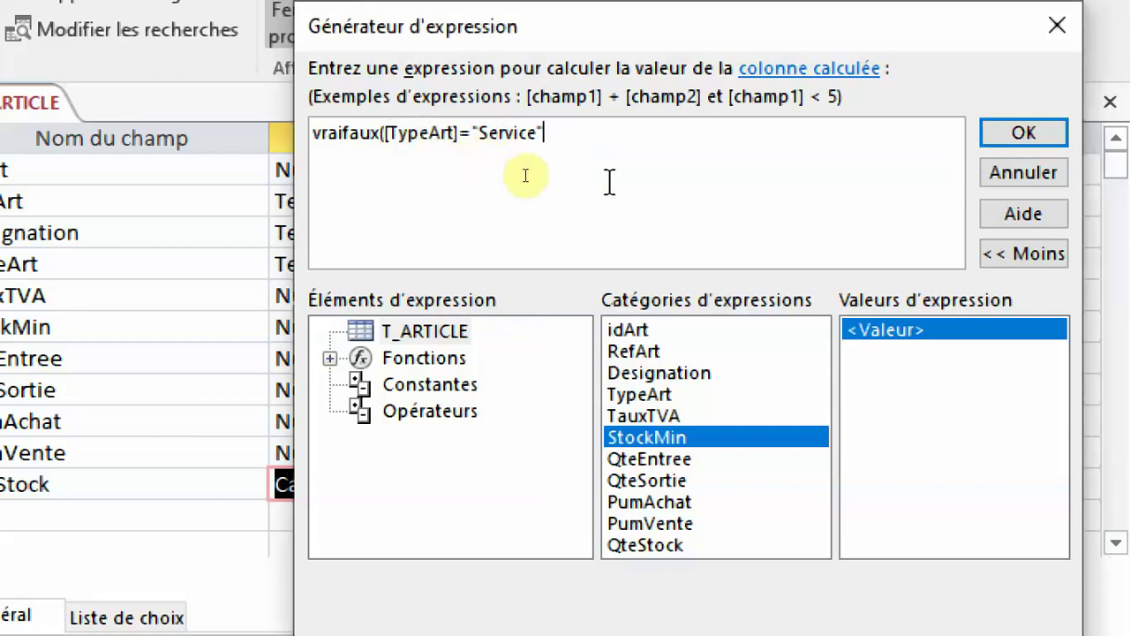
pyautogui.write(';')
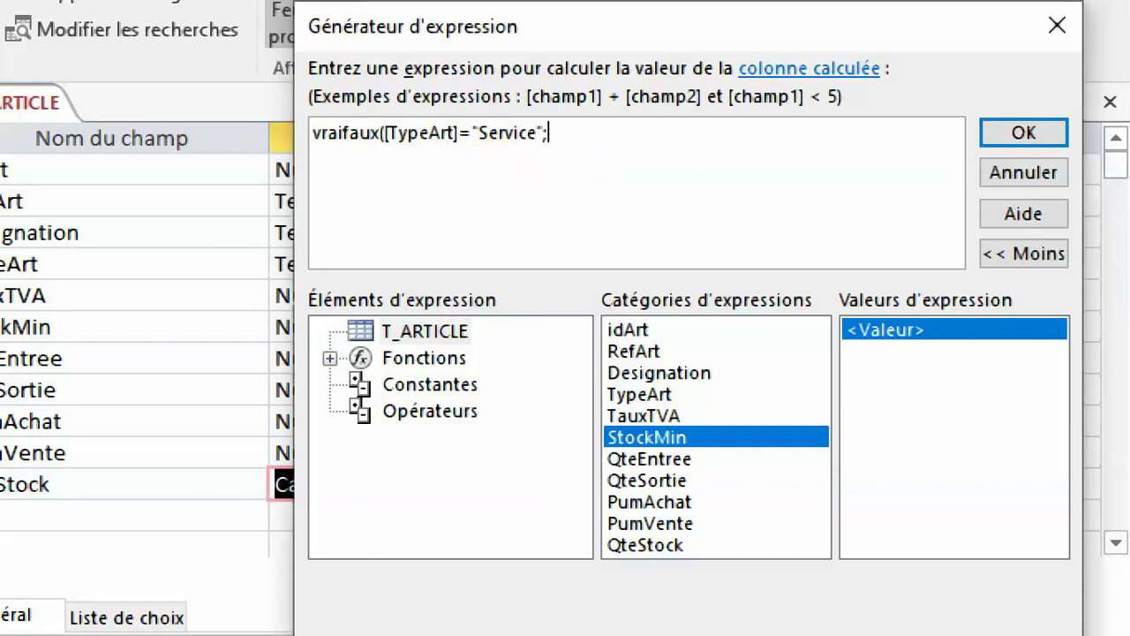
pyautogui.write('0')
pyautogui.write(';')
pyautogui.click(526, 176)
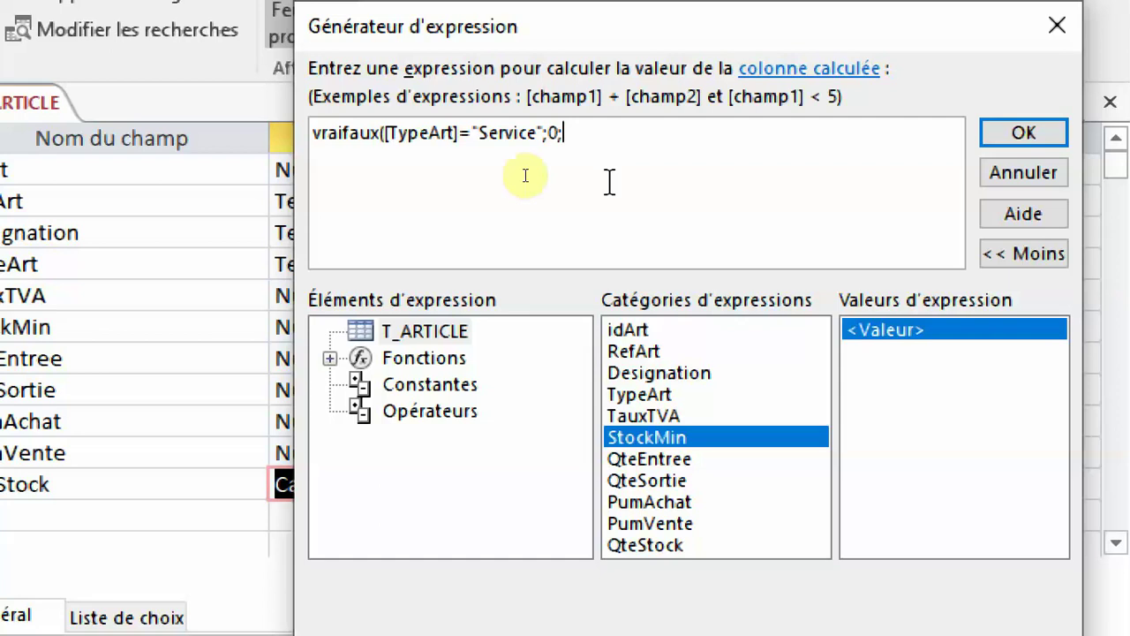
# Complete the vraifaux expression with [QteEntree] - [QteSortie] and try to apply it to the existing QteStock field
pyautogui.click(666, 459)
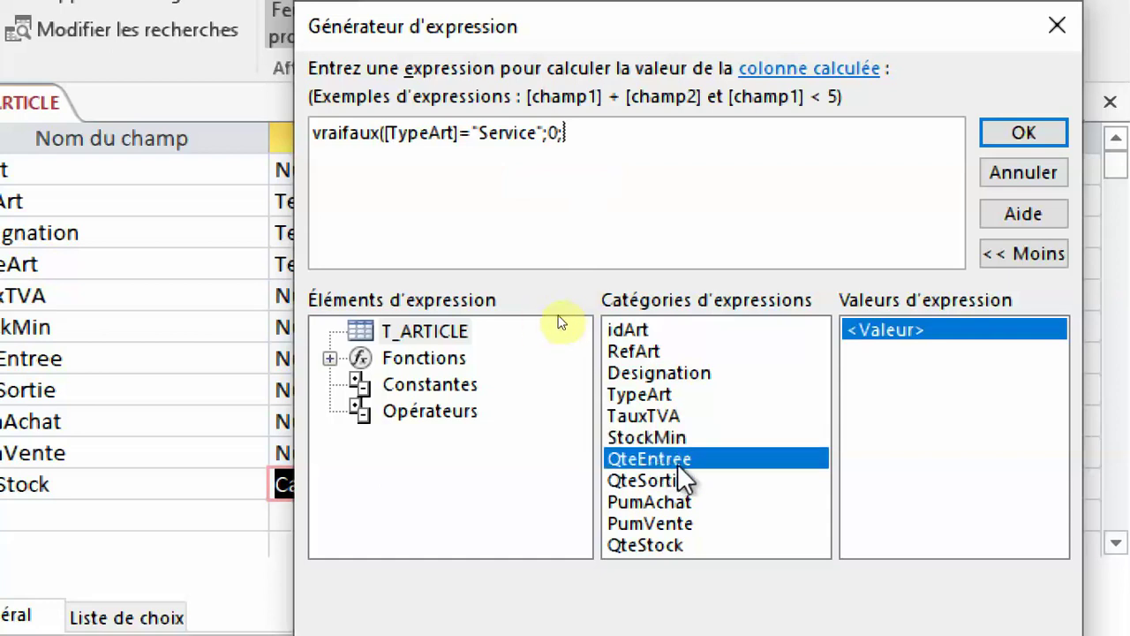
pyautogui.doubleClick(673, 458)
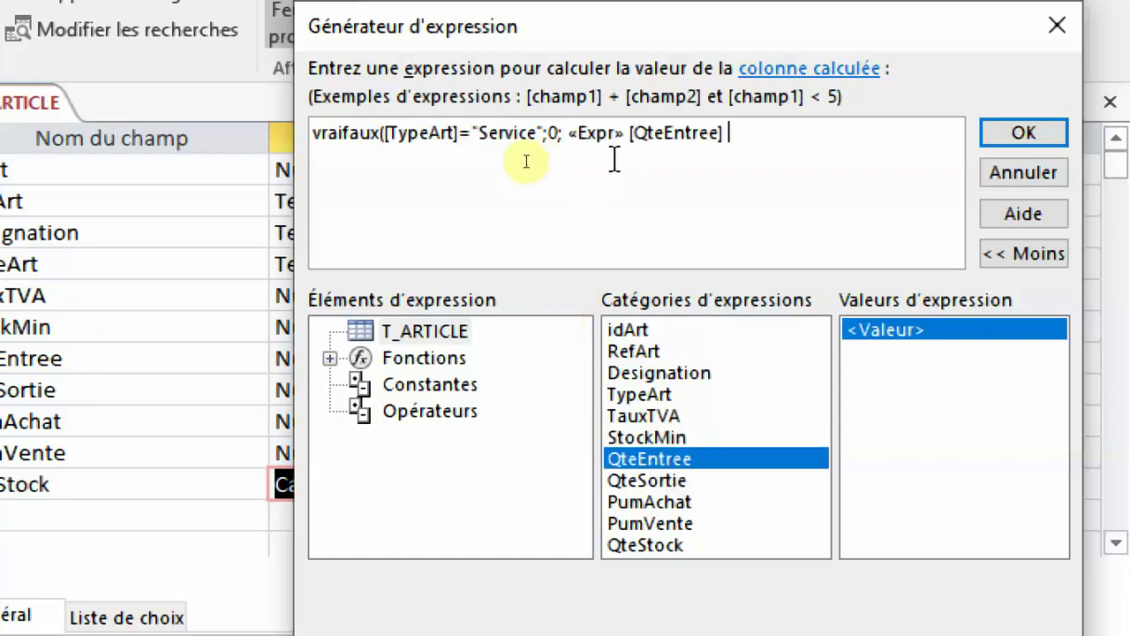
pyautogui.click(599, 134)
pyautogui.press('Delete')
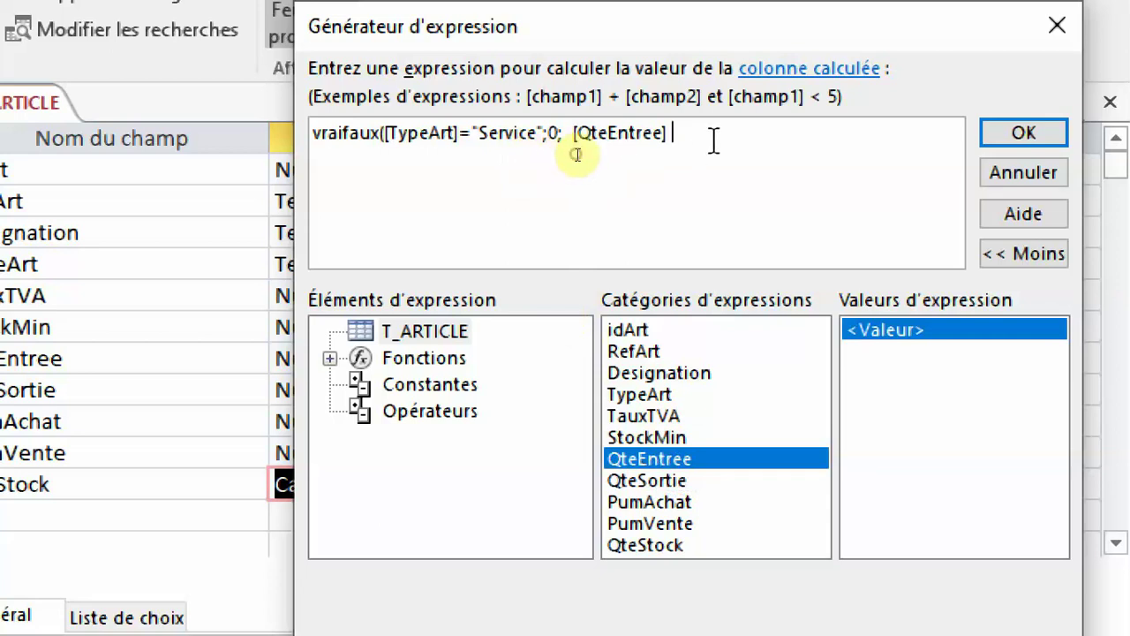
pyautogui.click(713, 142)
pyautogui.write('-')
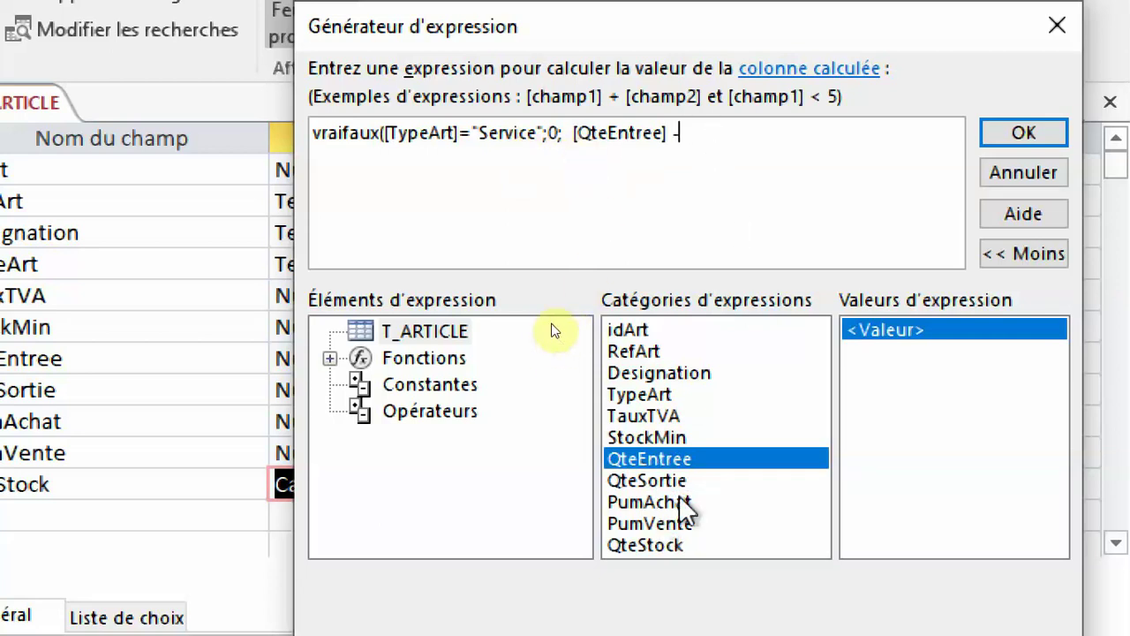
pyautogui.doubleClick(661, 480)
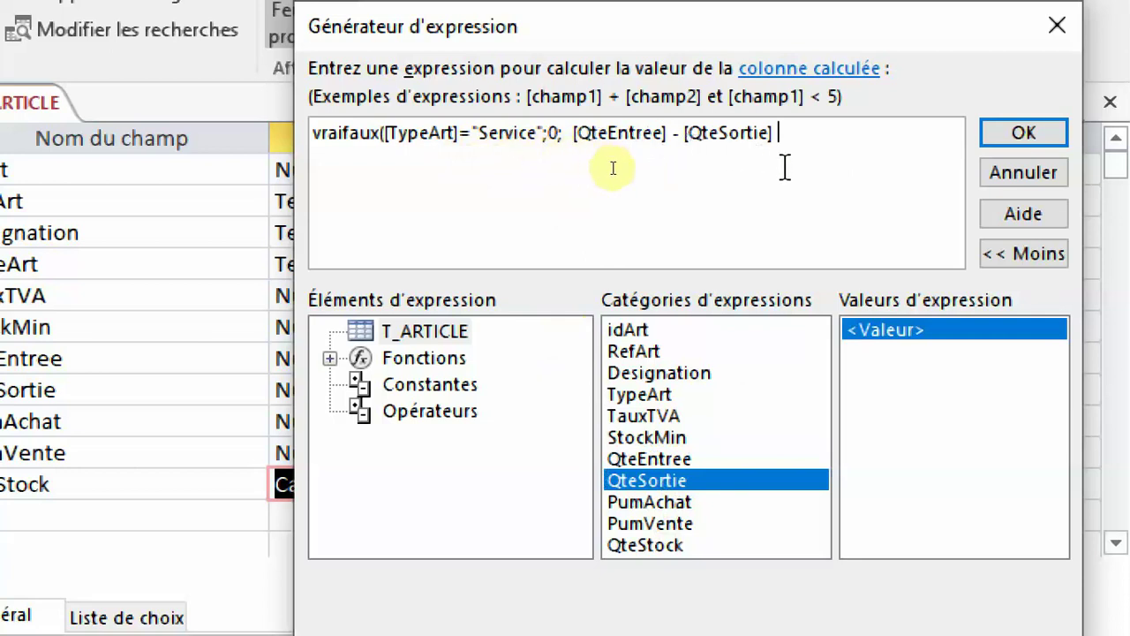
pyautogui.write(')')
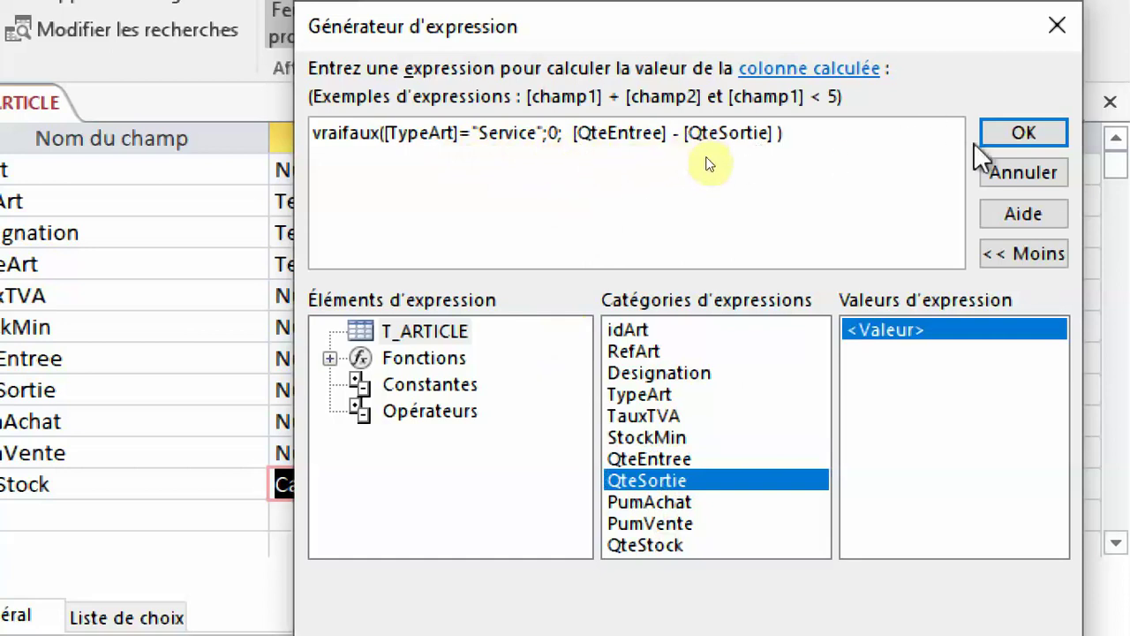
pyautogui.click(1009, 143)
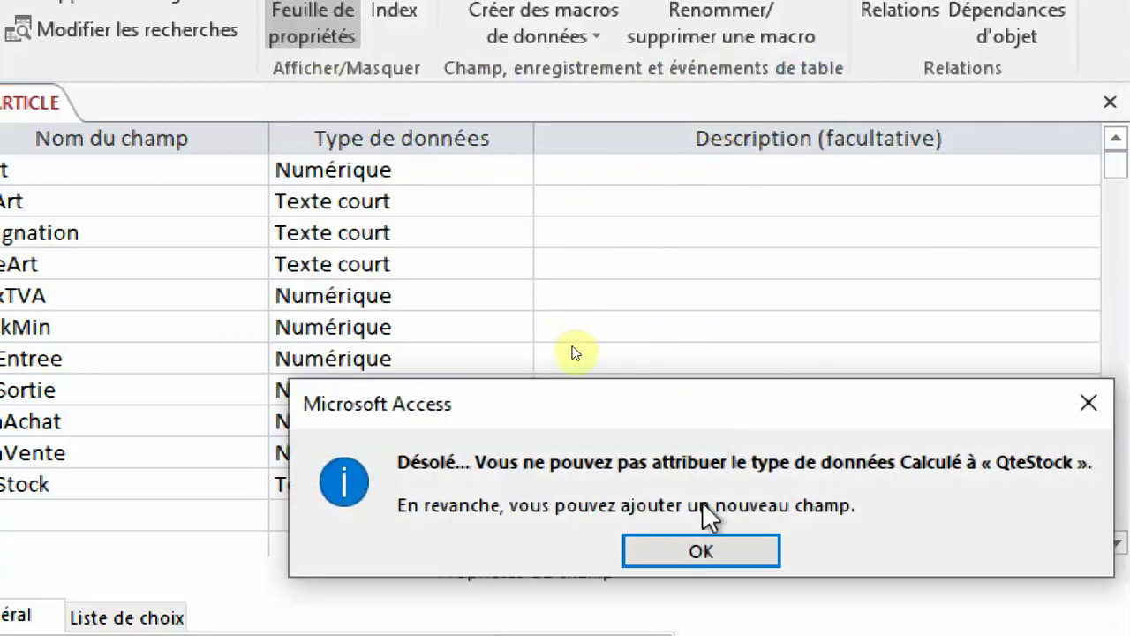
pyautogui.click(695, 553)
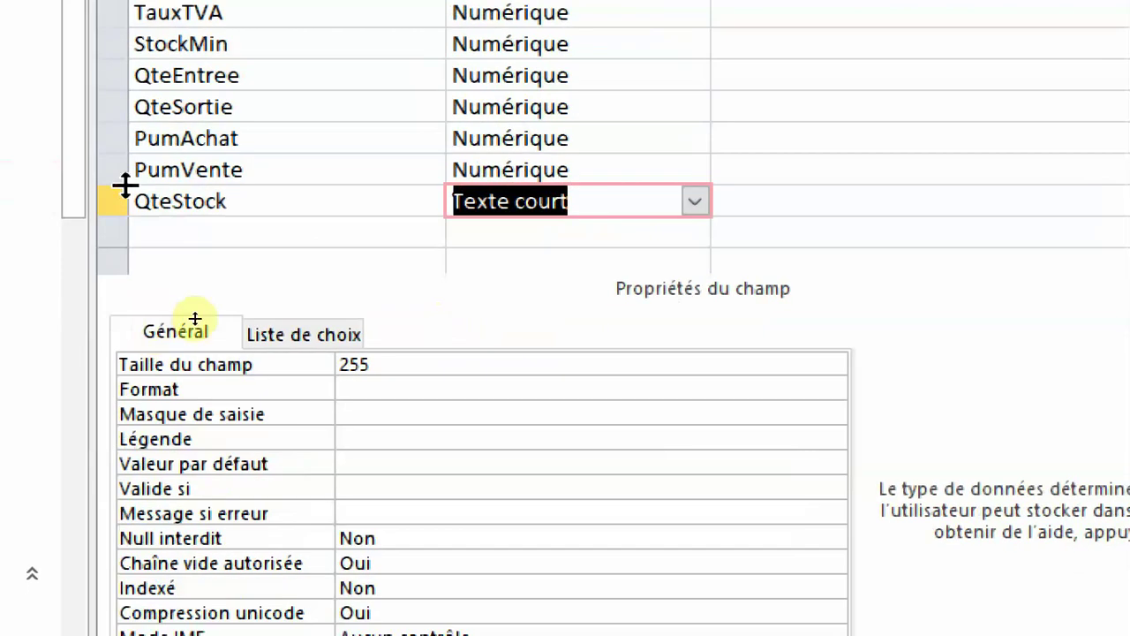
# Delete the Texte court QteStock field from the T_ARTICLE table
pyautogui.click(118, 201)
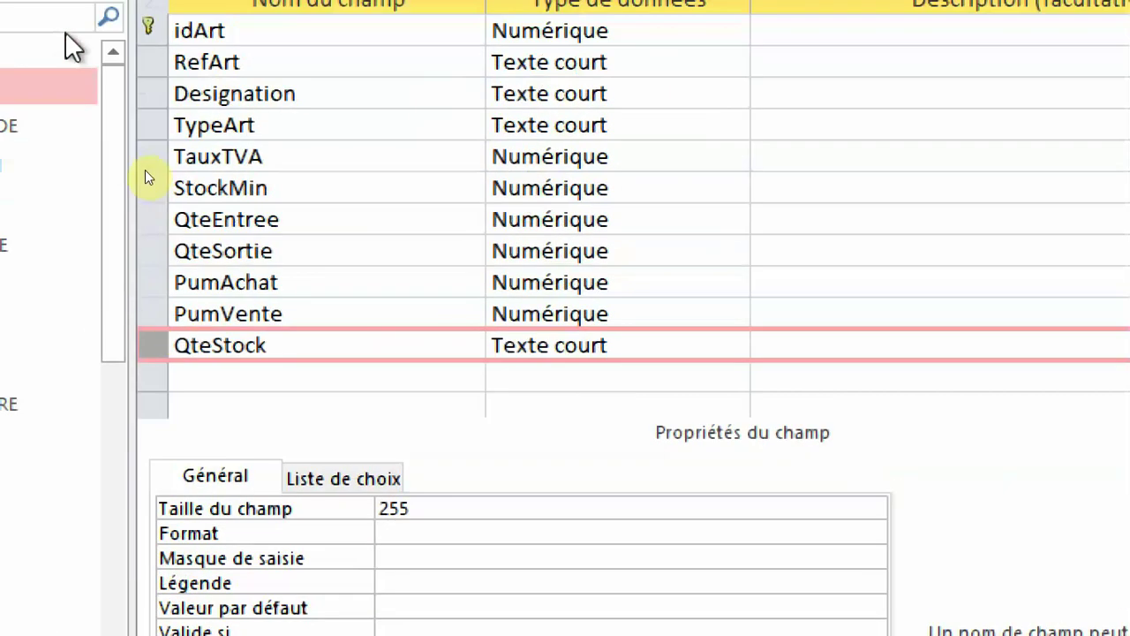
pyautogui.rightClick(165, 348)
pyautogui.click(151, 337)
pyautogui.rightClick(152, 341)
pyautogui.click(220, 563)
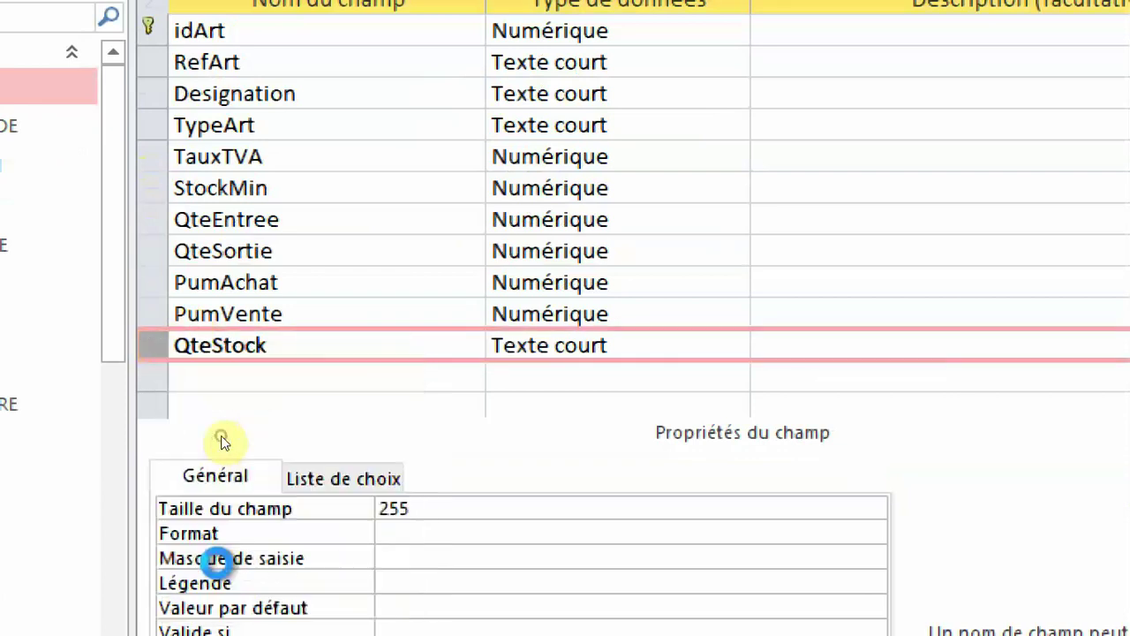
pyautogui.click(811, 404)
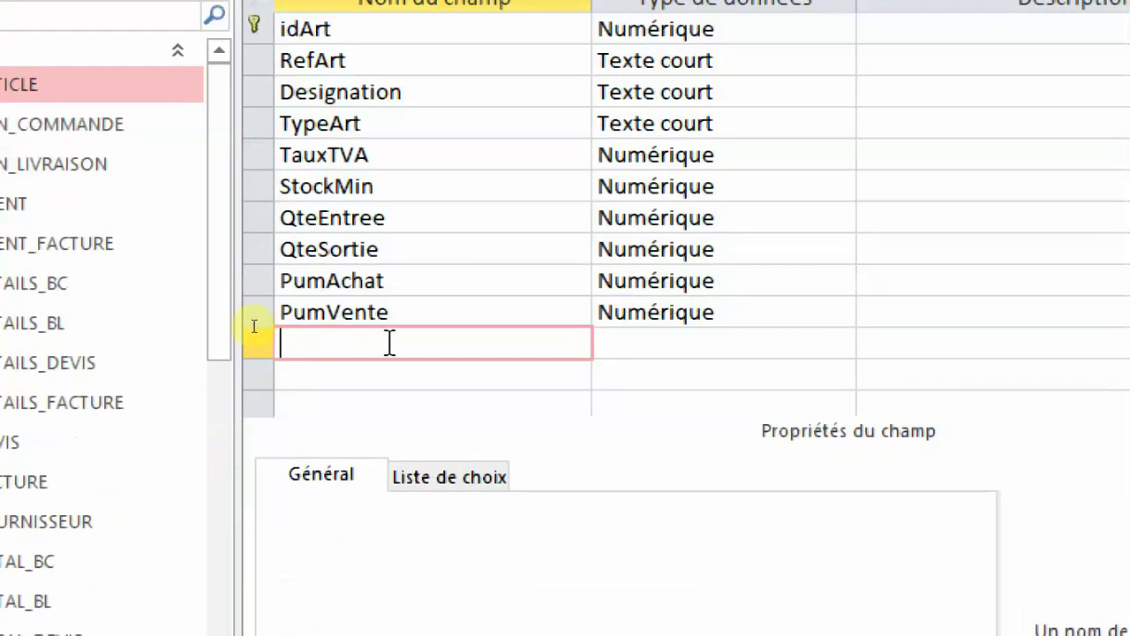
# Add a new QteStock field with the Calculé data type below PumVente
pyautogui.write('QteStock')
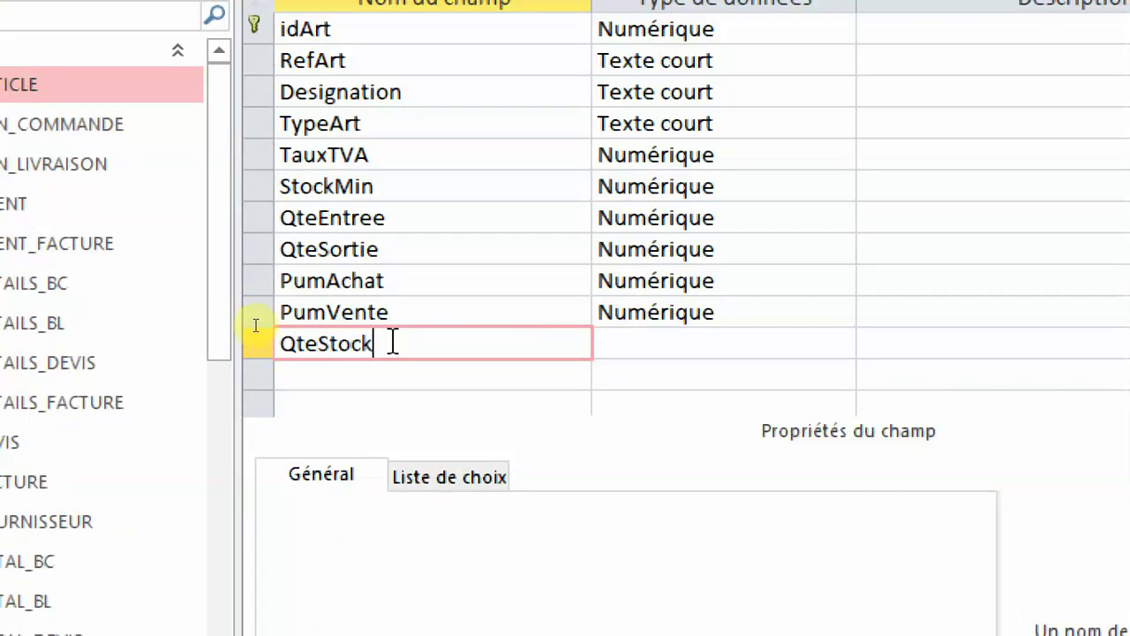
pyautogui.click(836, 340)
pyautogui.click(840, 341)
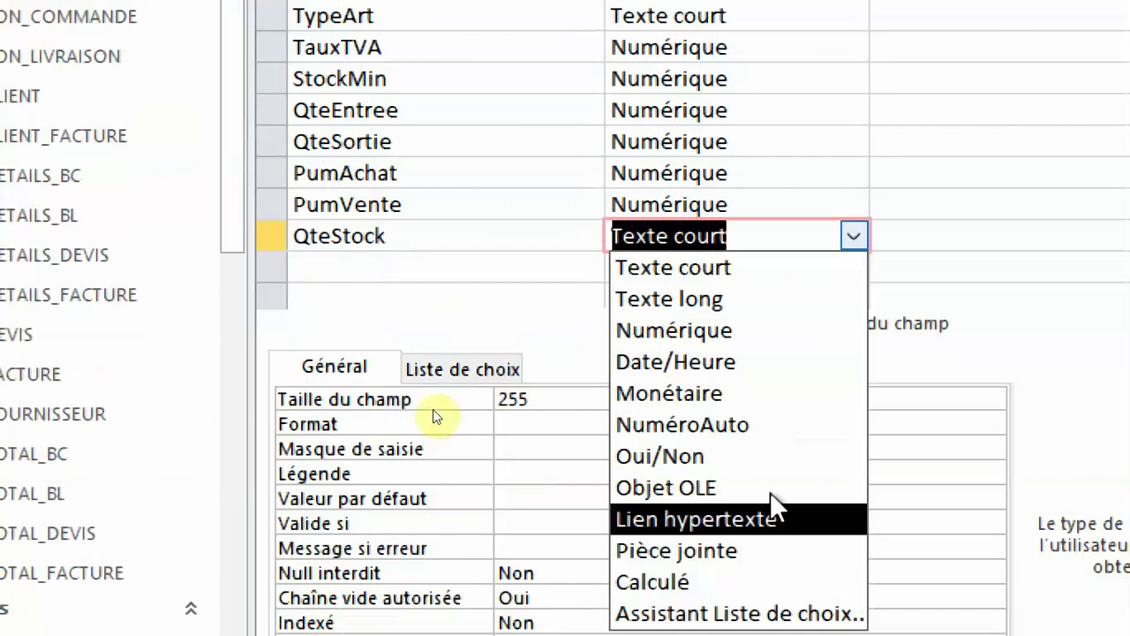
pyautogui.click(721, 585)
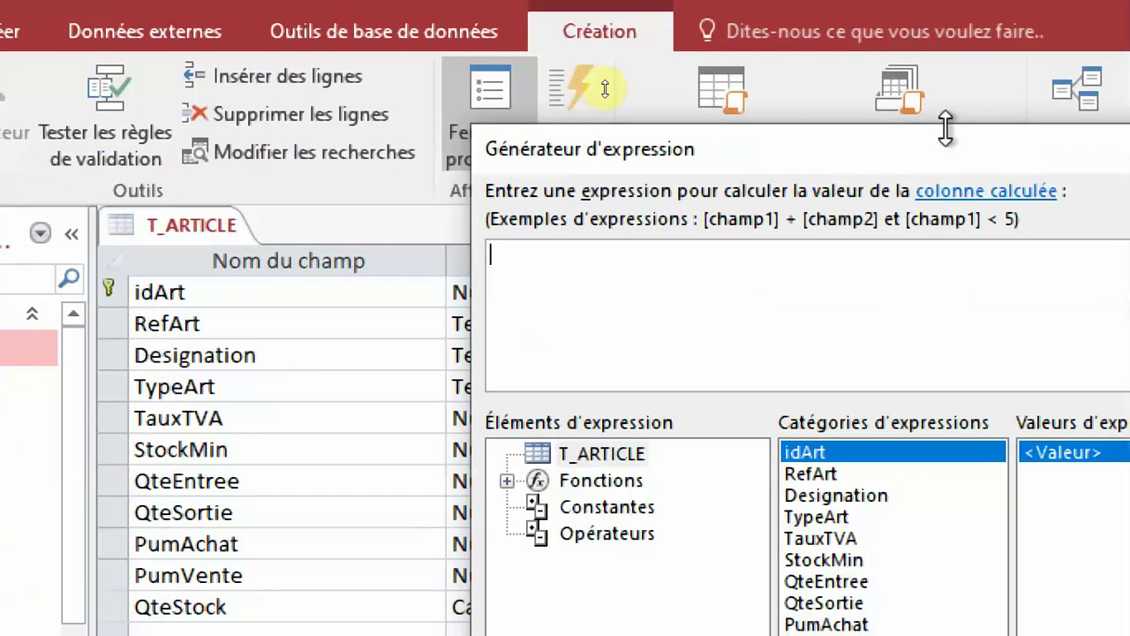
# Start the new QteStock expression as a VraiFaux function with the condition [TypeArt]="Service"
pyautogui.moveTo(941, 132); pyautogui.dragTo(578, 96)
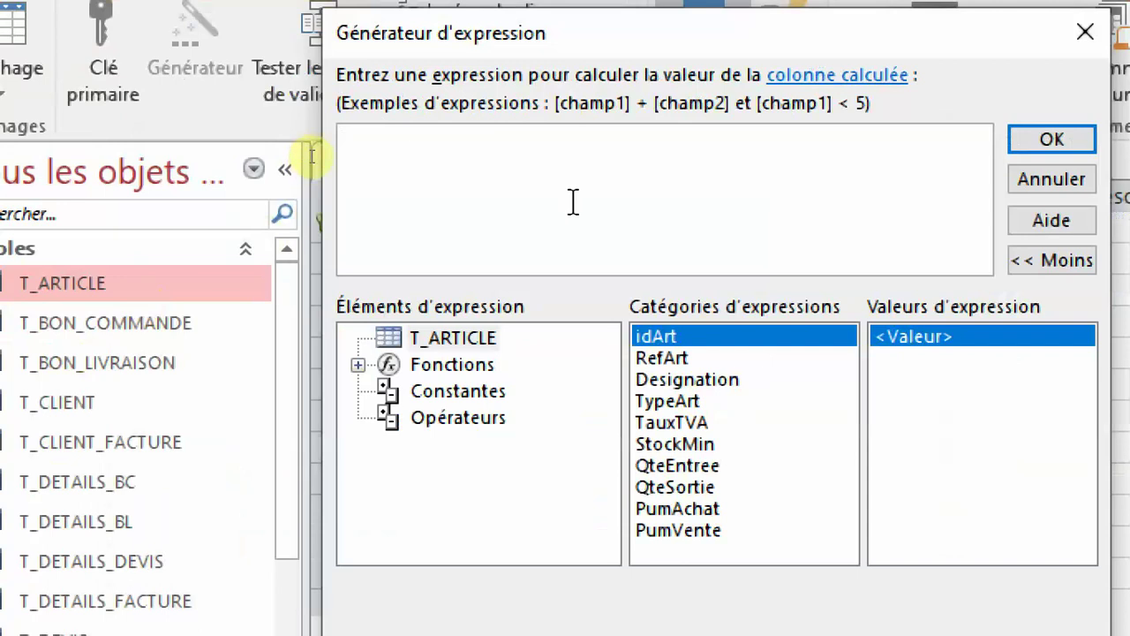
pyautogui.write('Vrai')
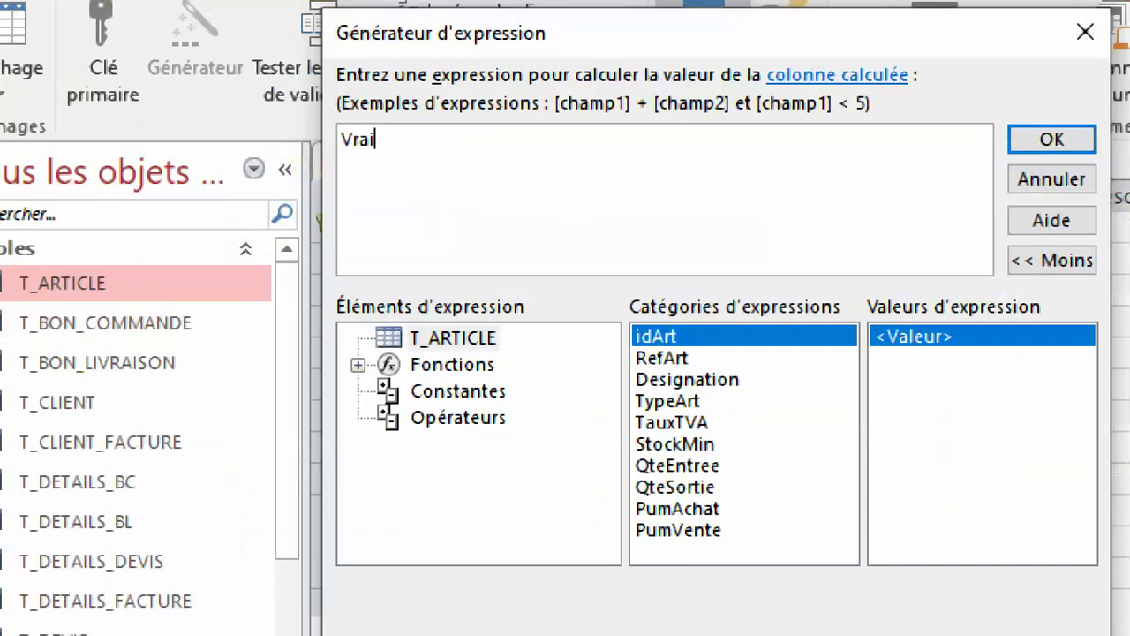
pyautogui.write('Faux(typ')
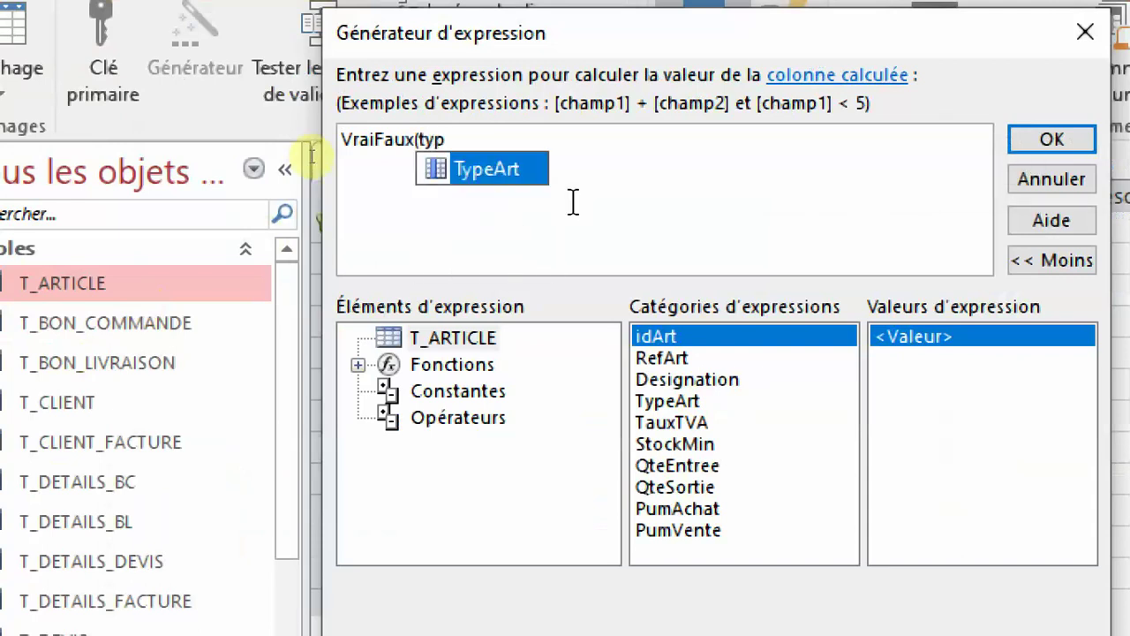
pyautogui.press('Tab')
pyautogui.write('=')
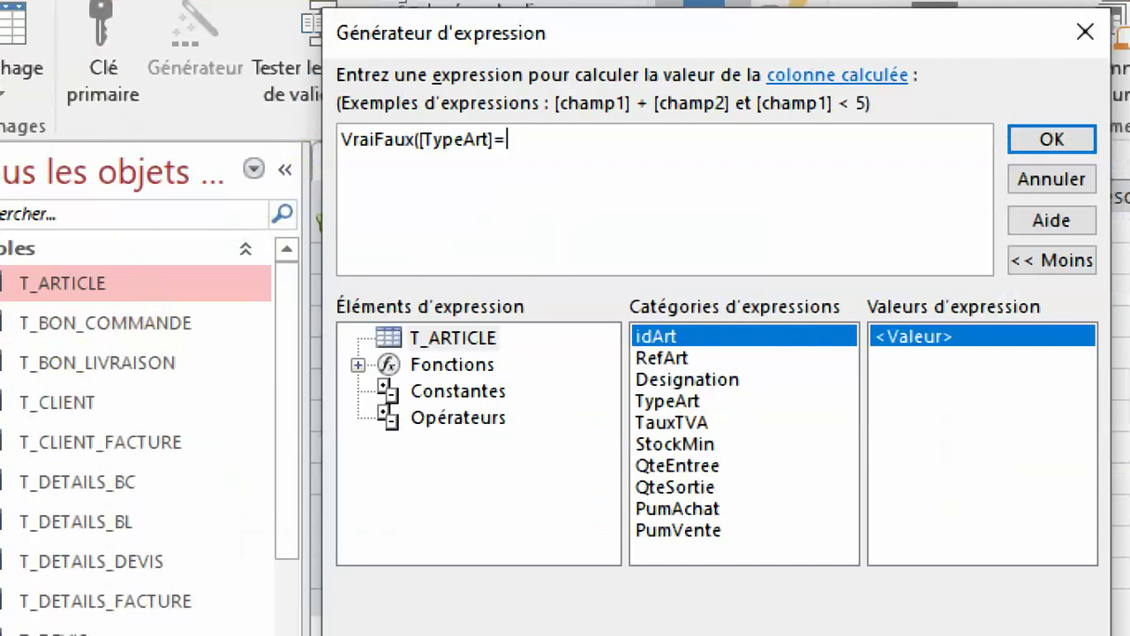
pyautogui.write('"Service"')
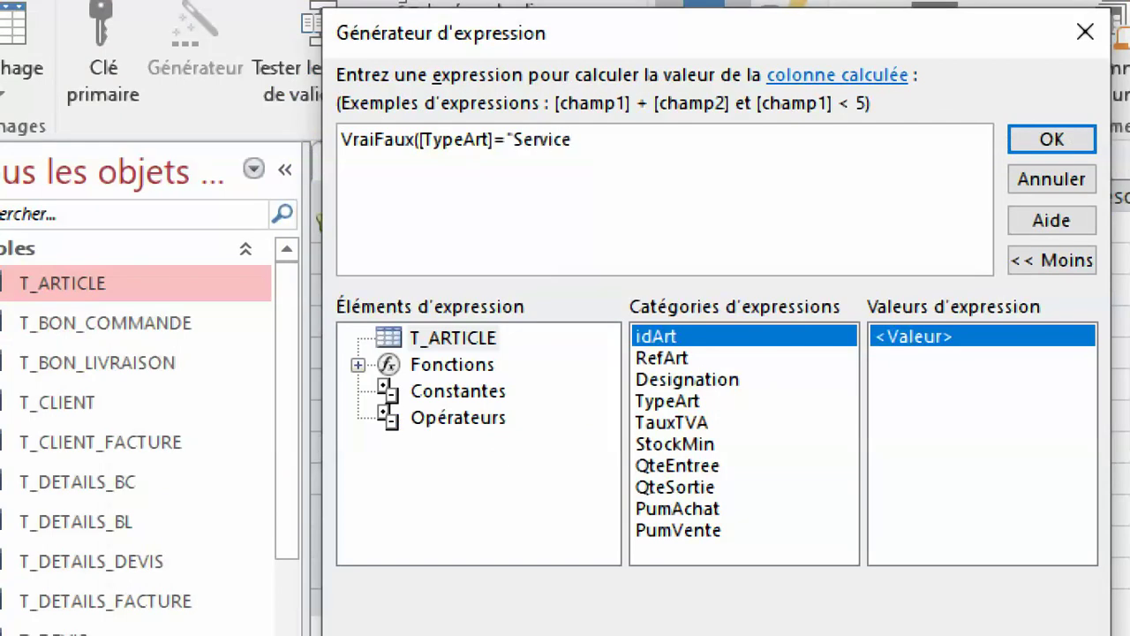
# Complete the VraiFaux expression with 0 as the true result and [QteEntree]-[QteSortie] as the false result
pyautogui.write(';')
pyautogui.write('0;qt')
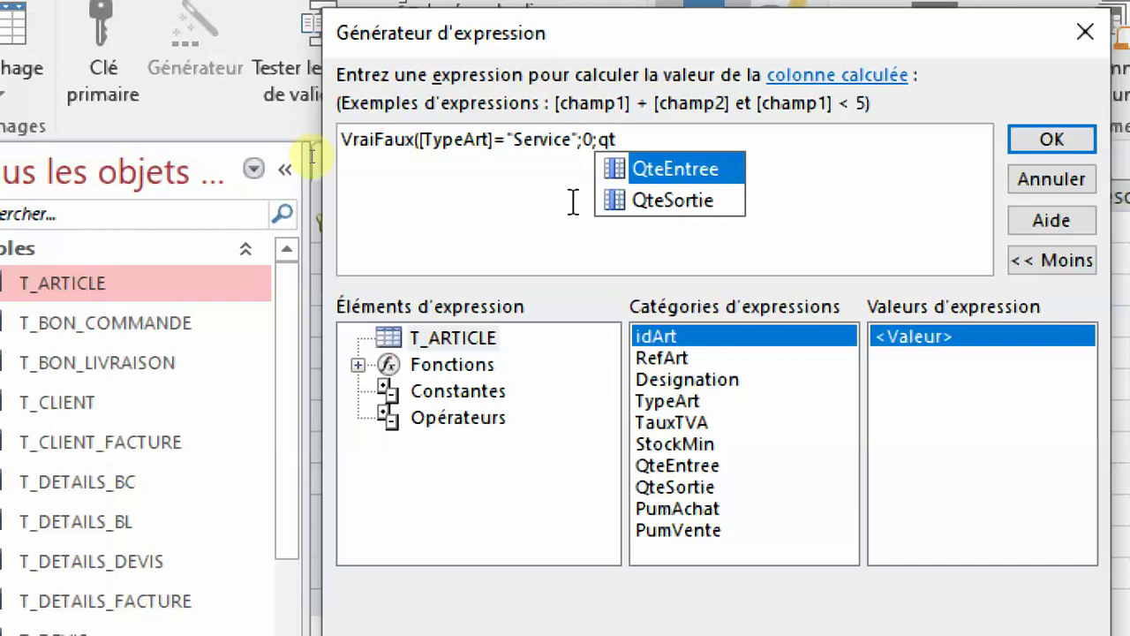
pyautogui.press('Tab')
pyautogui.write('-')
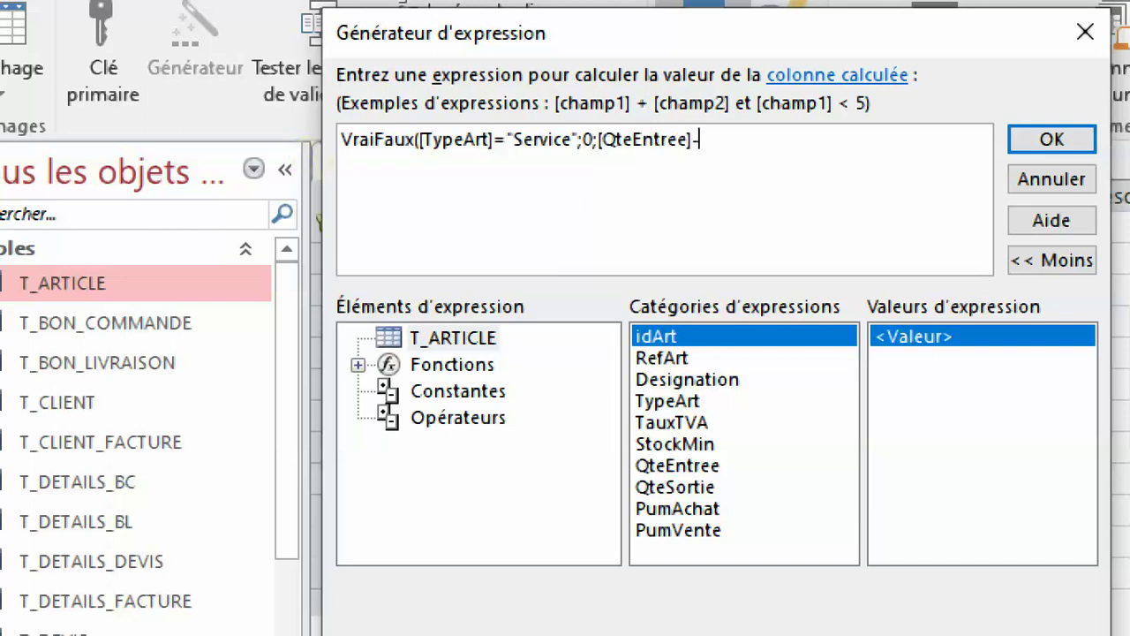
pyautogui.write('qt')
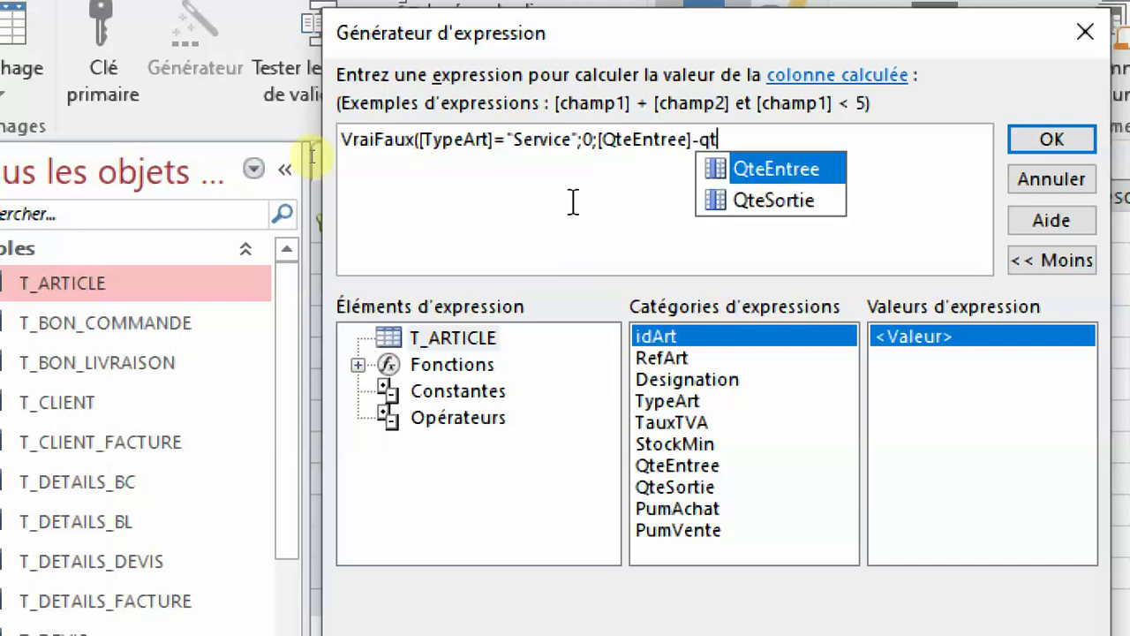
pyautogui.press('Down')
pyautogui.press('Tab')
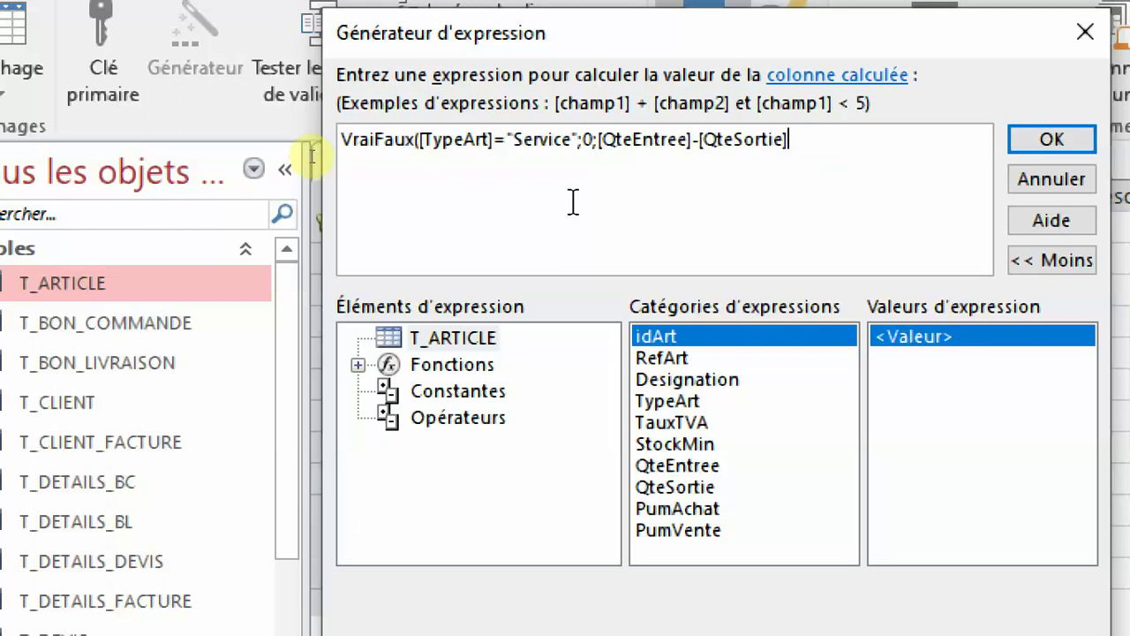
pyautogui.write(')')
pyautogui.moveTo(422, 139); pyautogui.dragTo(580, 140)
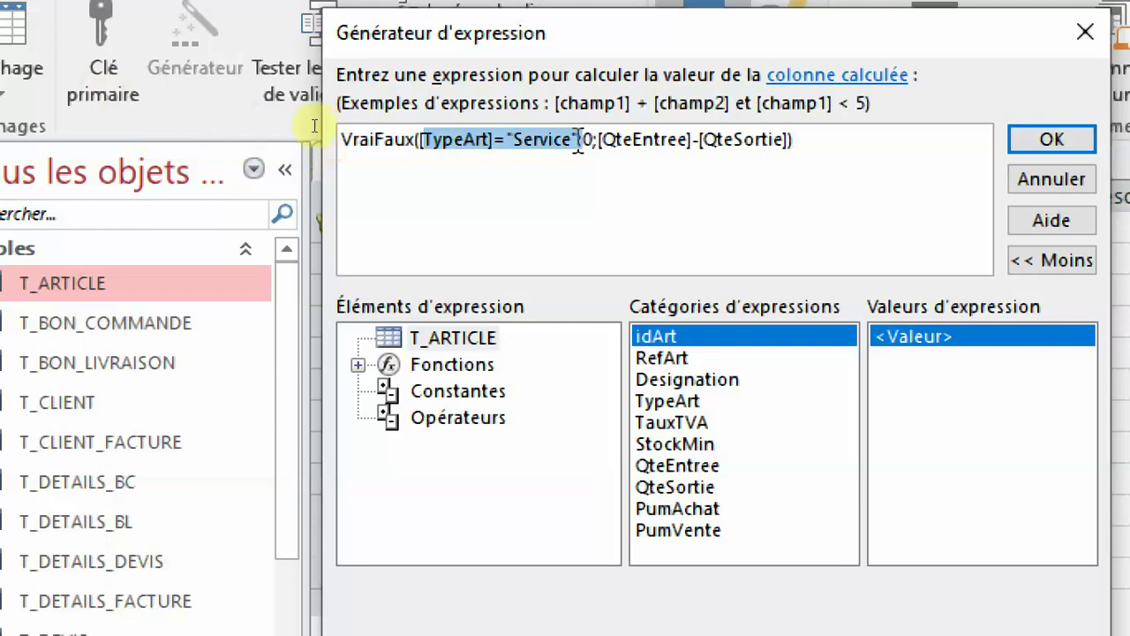
pyautogui.click(572, 139)
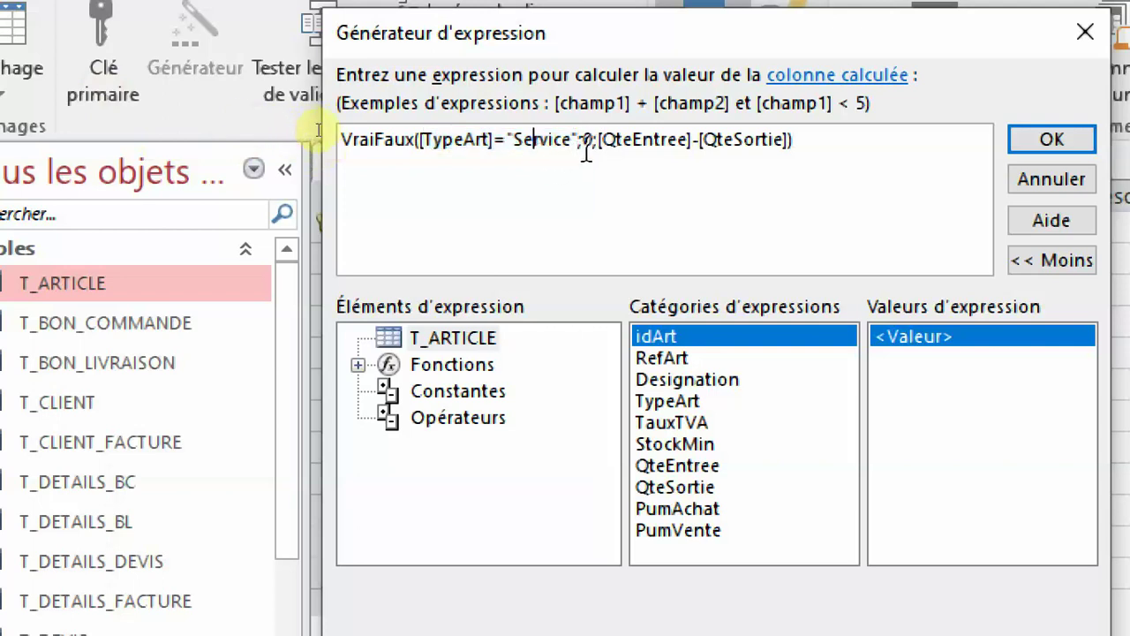
# Check and accept the QteStock expression VraiFaux([TypeArt]="Service";0;[QteEntree]-[QteSortie])
pyautogui.write(';')
pyautogui.doubleClick(586, 139)
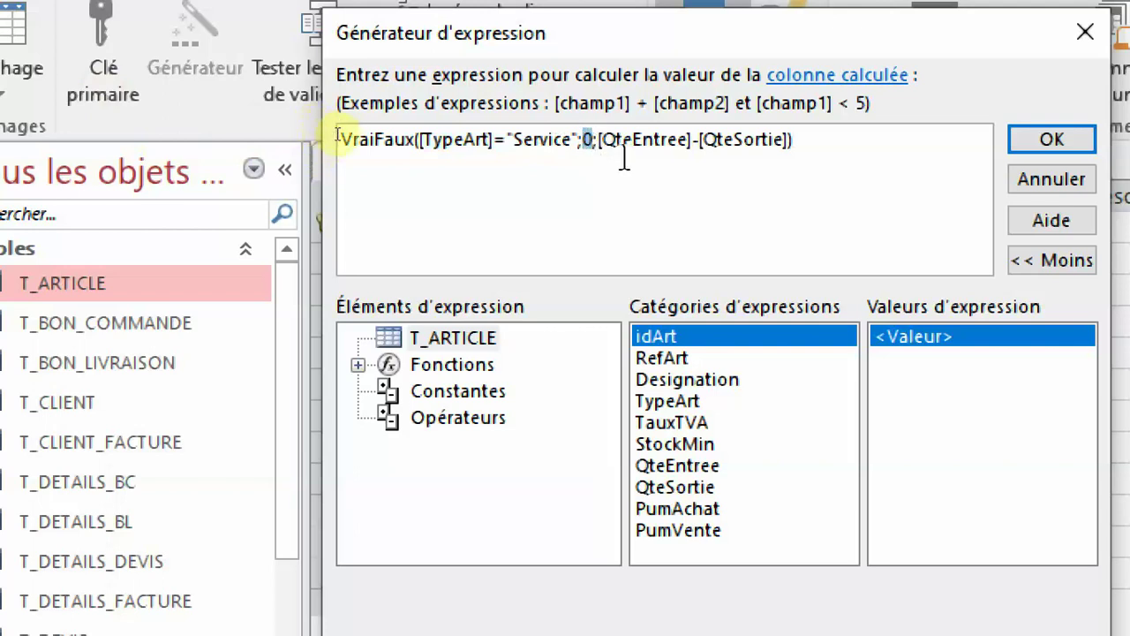
pyautogui.click(662, 139)
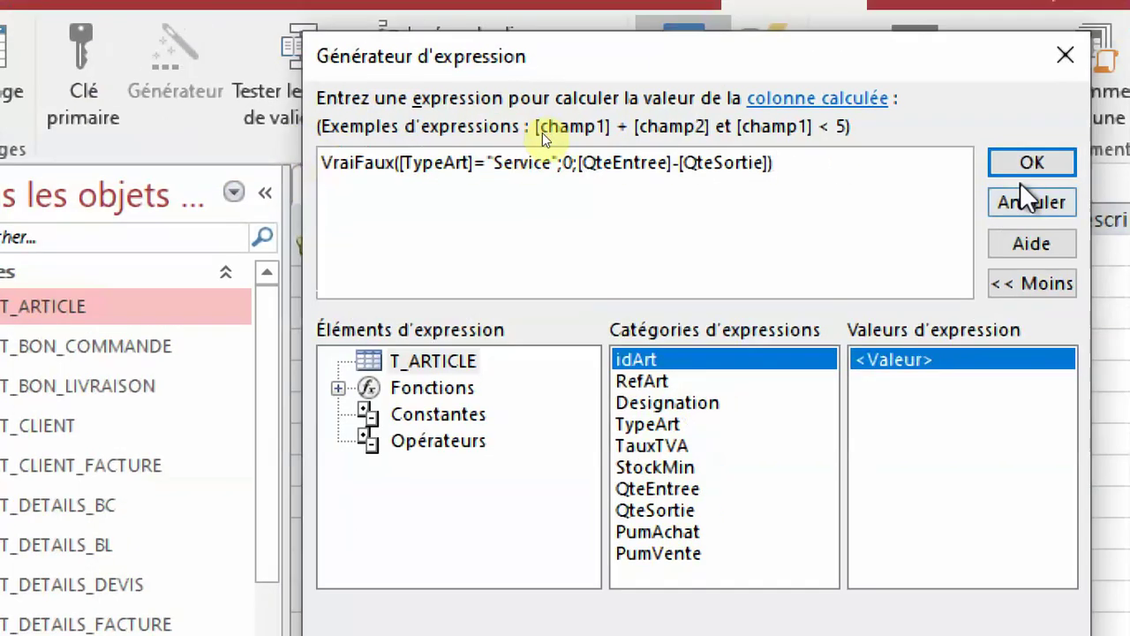
pyautogui.click(1030, 163)
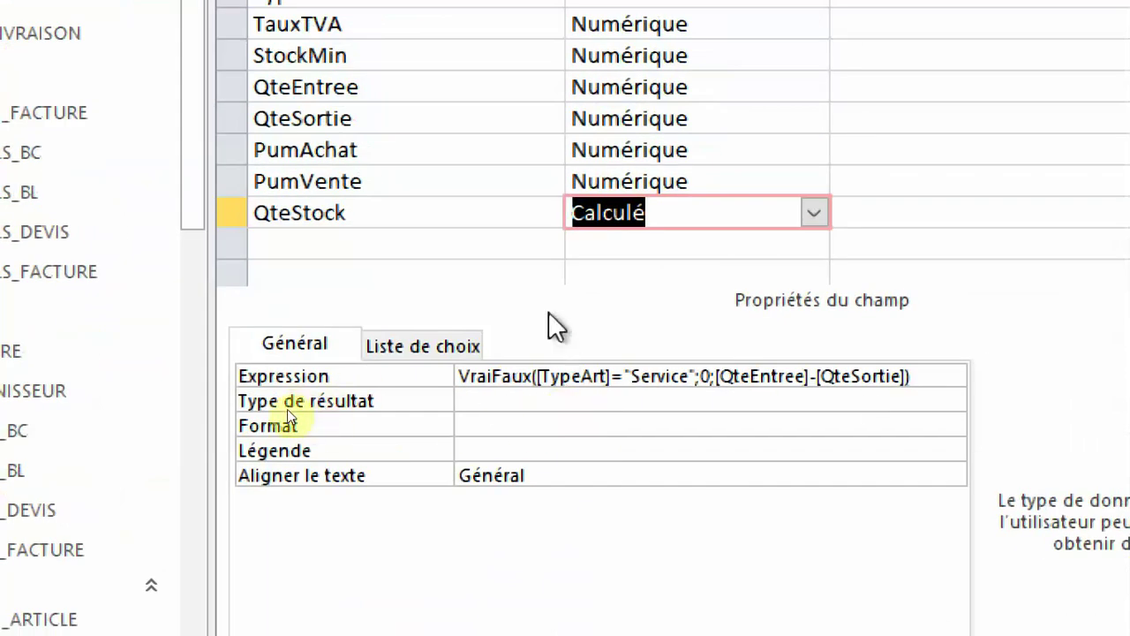
# Set the result type of the calculated QteStock field to Entier long and save the T_ARTICLE table
pyautogui.click(410, 404)
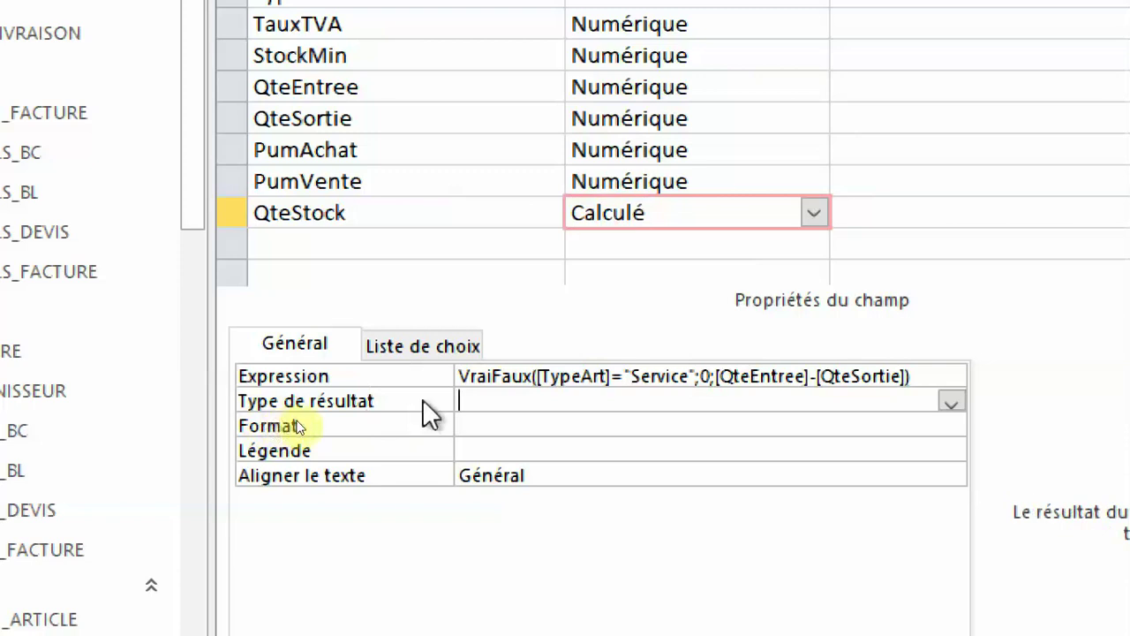
pyautogui.click(952, 403)
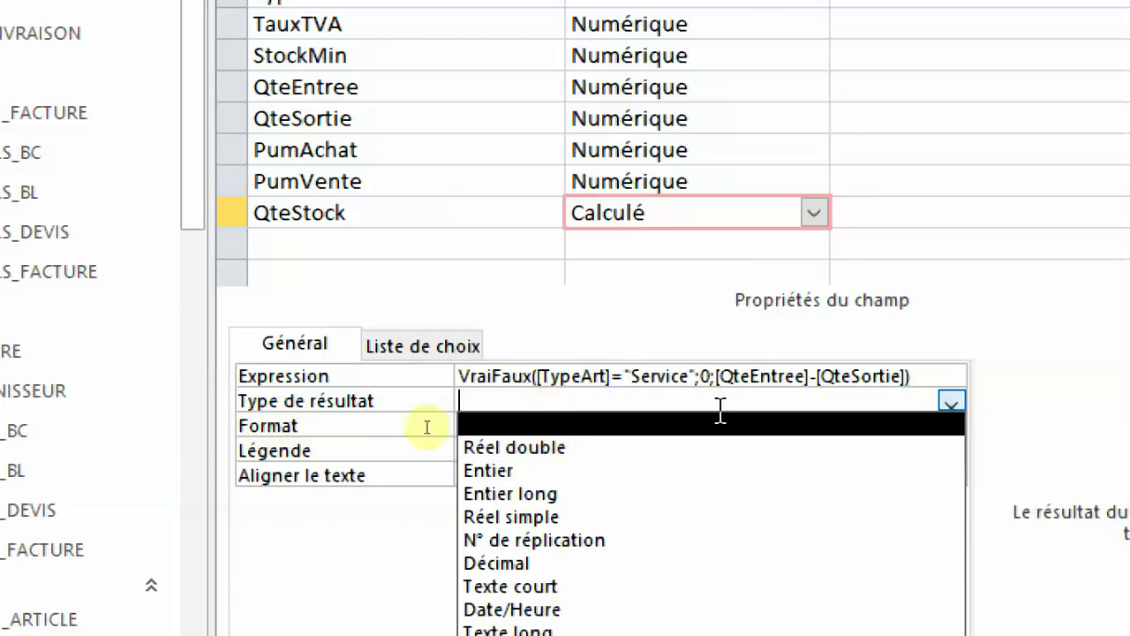
pyautogui.click(560, 492)
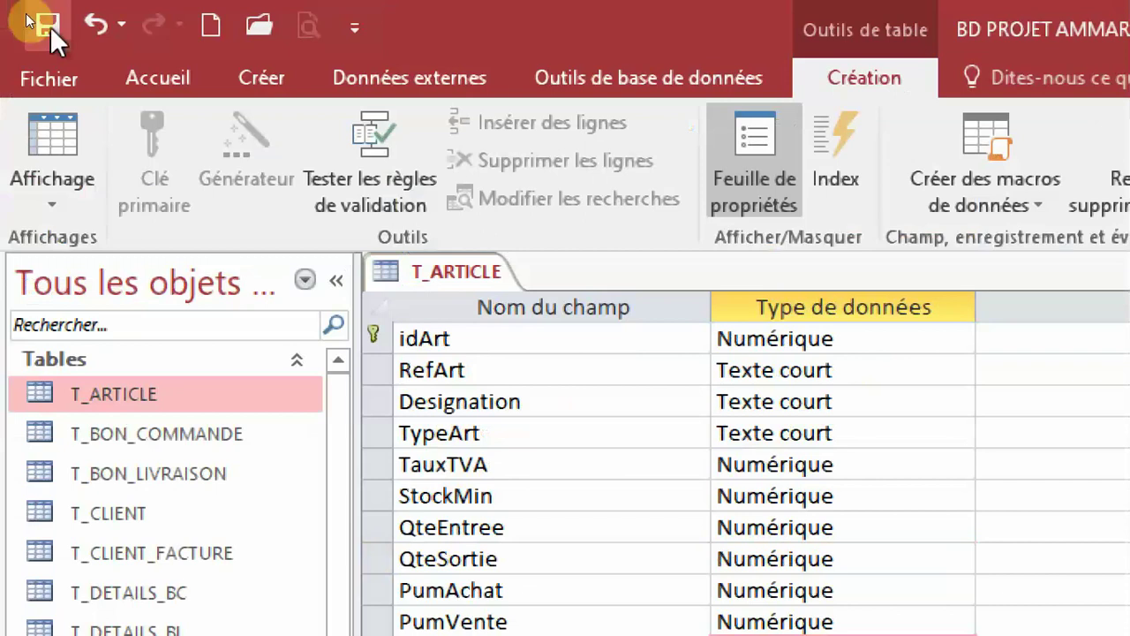
pyautogui.click(51, 28)
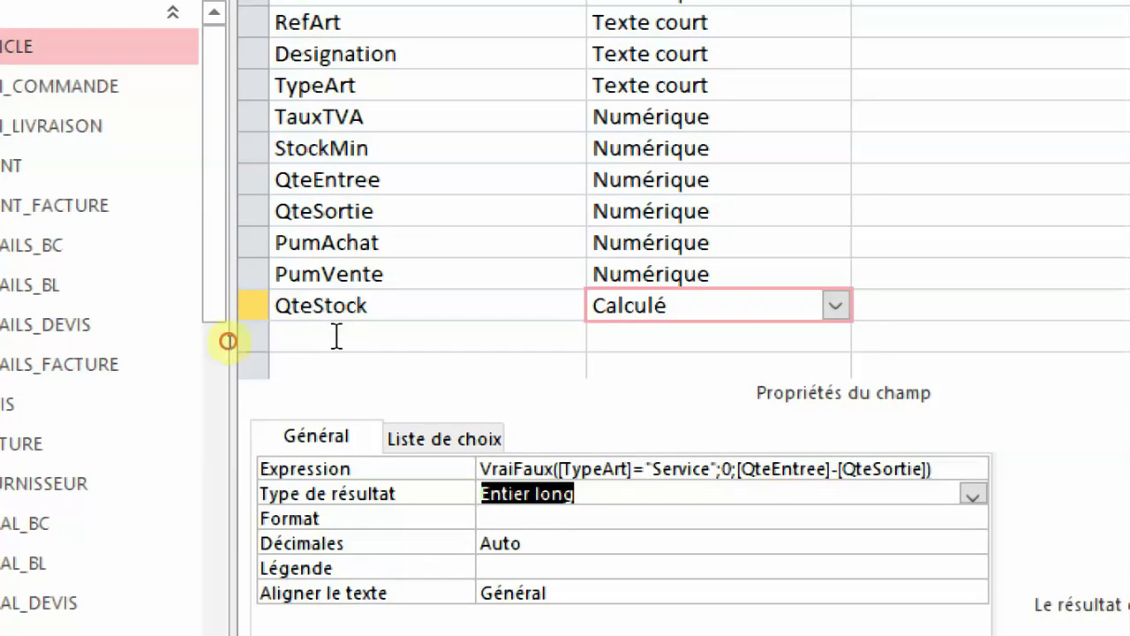
# Add a TotalStock field with the Calculé data type below QteStock
pyautogui.click(336, 336)
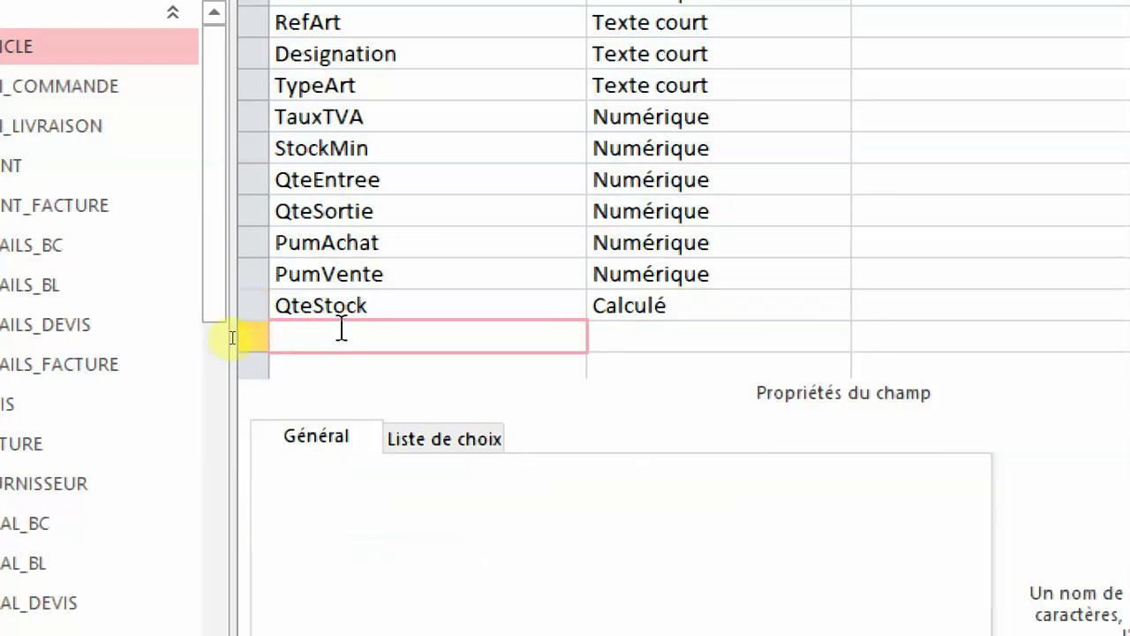
pyautogui.write('TotalStock')
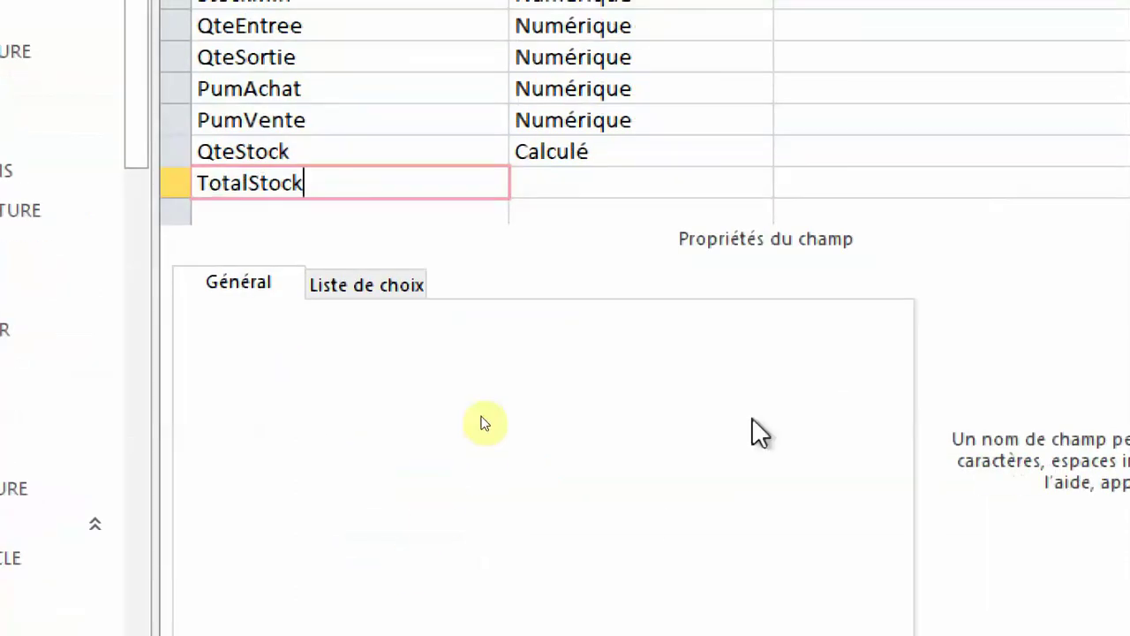
pyautogui.click(761, 180)
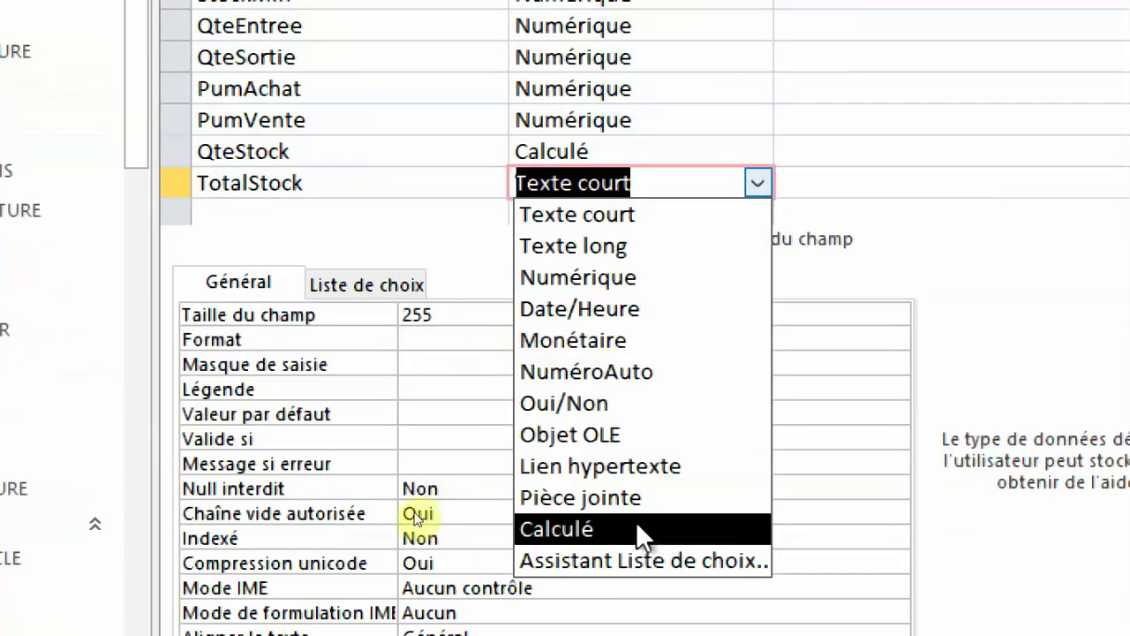
pyautogui.click(583, 530)
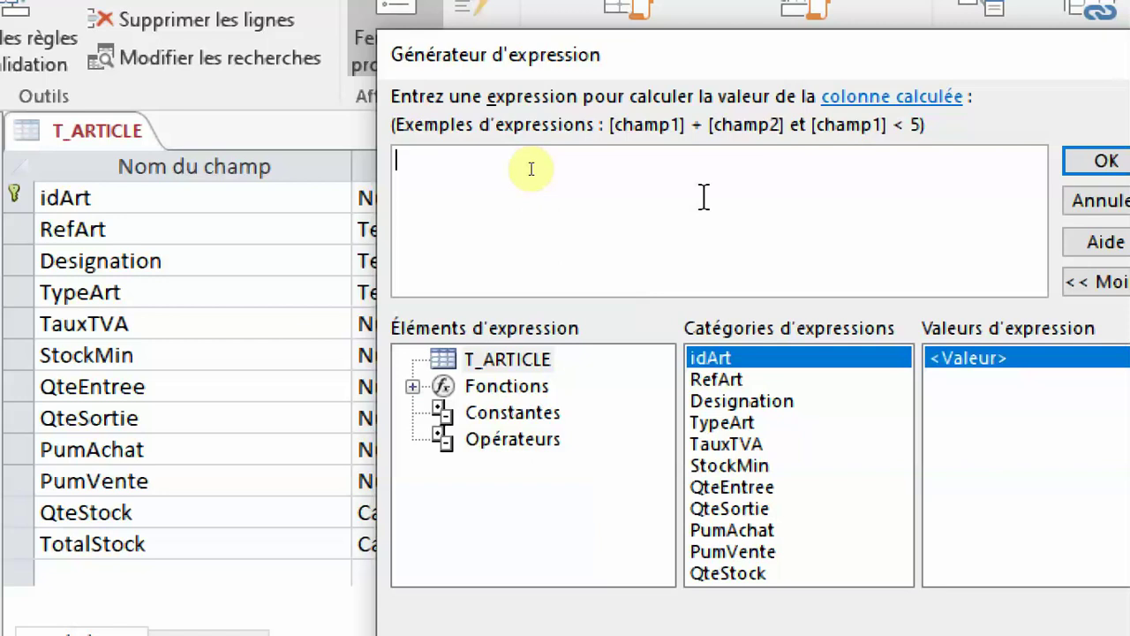
# Define the TotalStock expression as Round([PumAchat]*[QteStock];2) and accept it
pyautogui.write('roun')
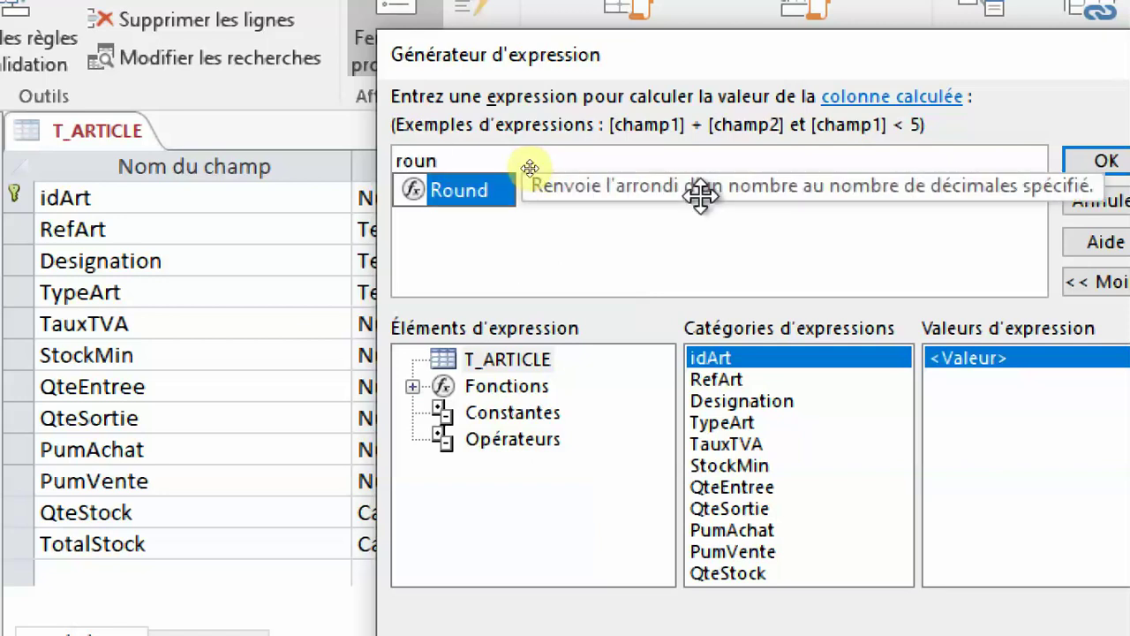
pyautogui.press('Tab')
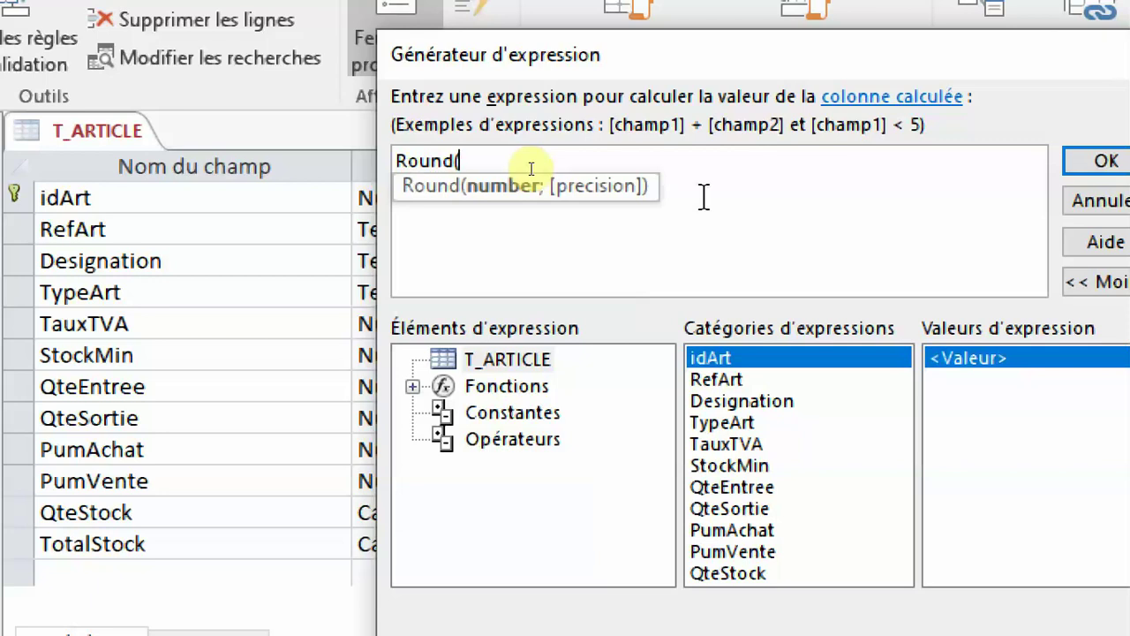
pyautogui.write('pum')
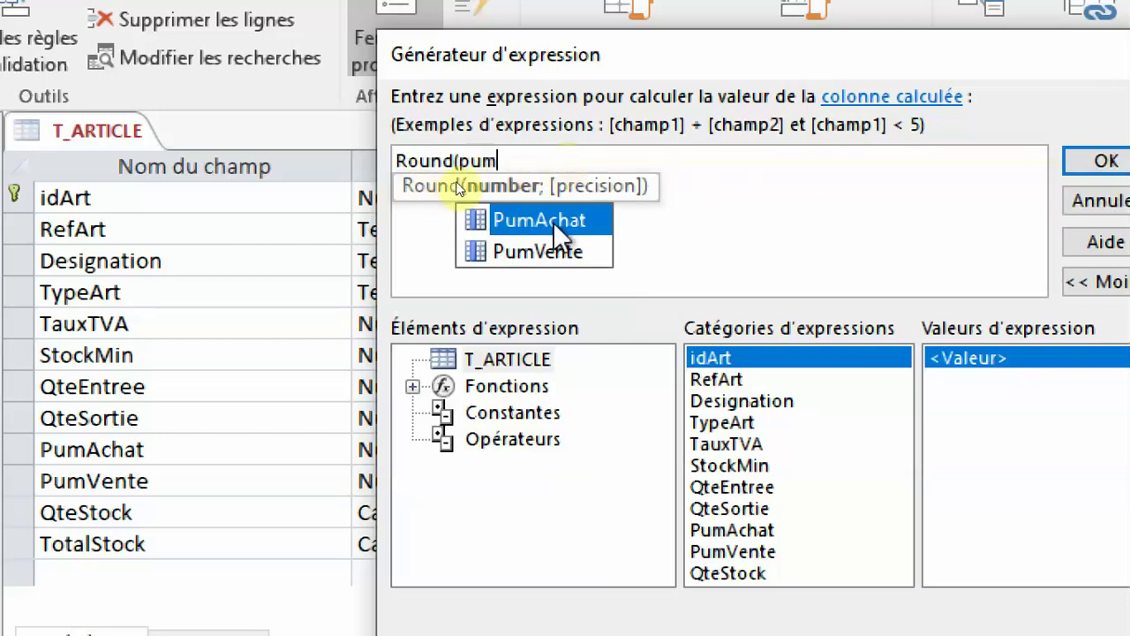
pyautogui.doubleClick(475, 219)
pyautogui.write('*')
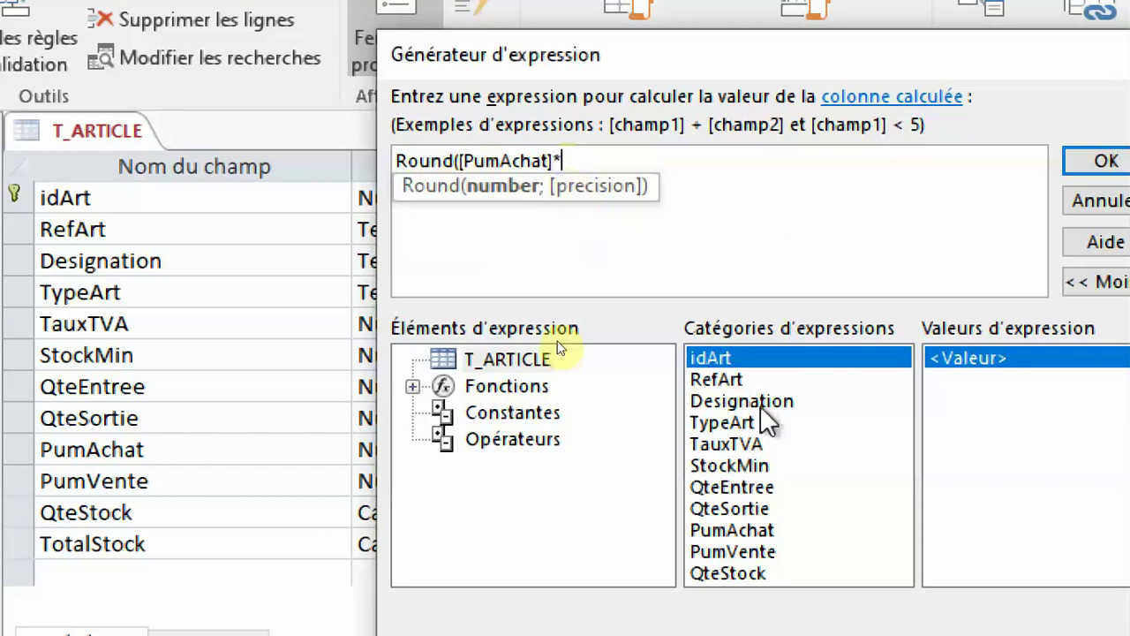
pyautogui.doubleClick(736, 571)
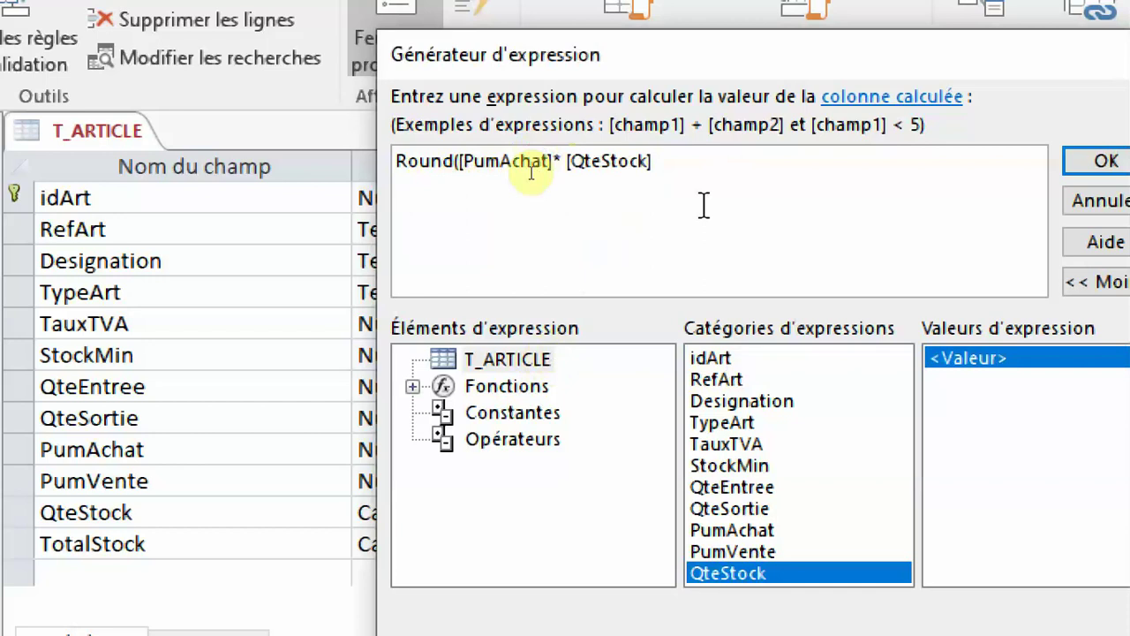
pyautogui.write(';')
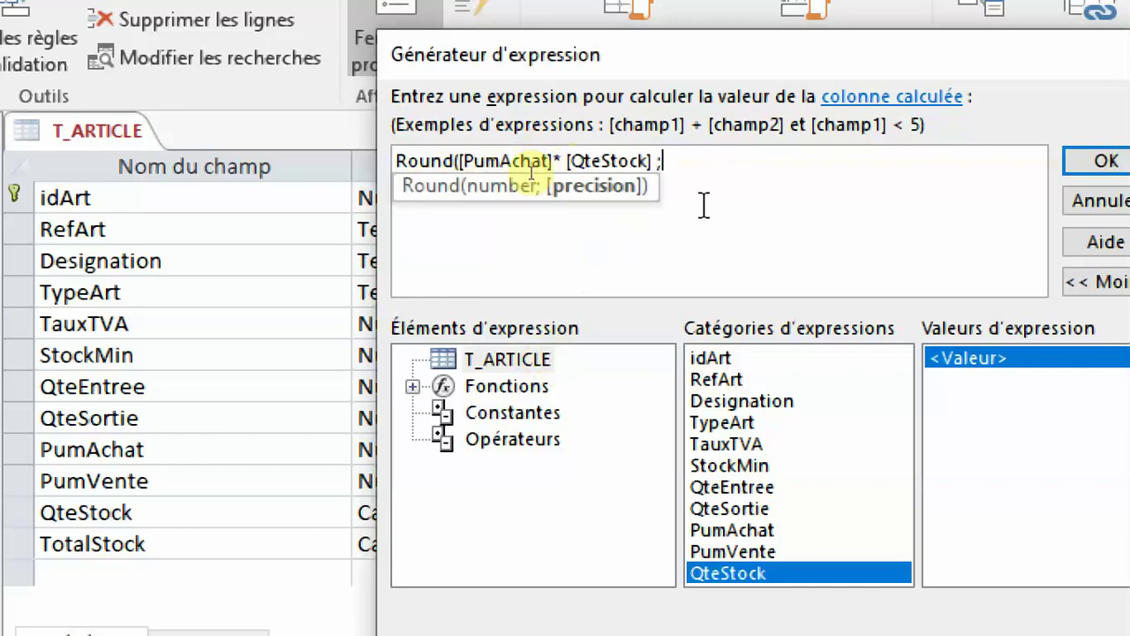
pyautogui.write('2')
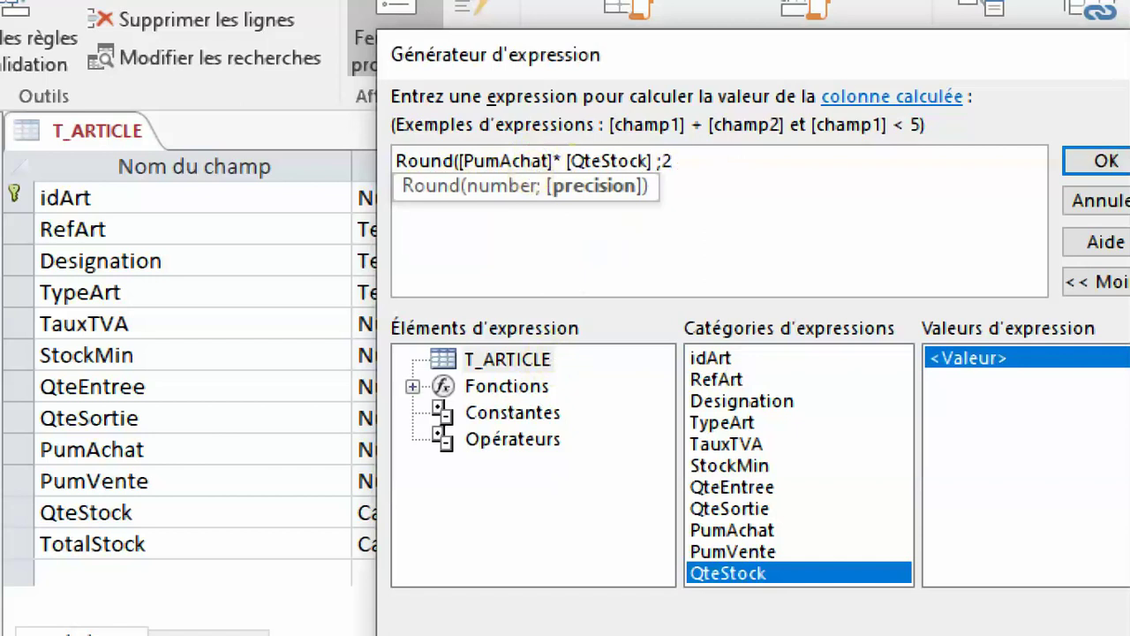
pyautogui.write(')')
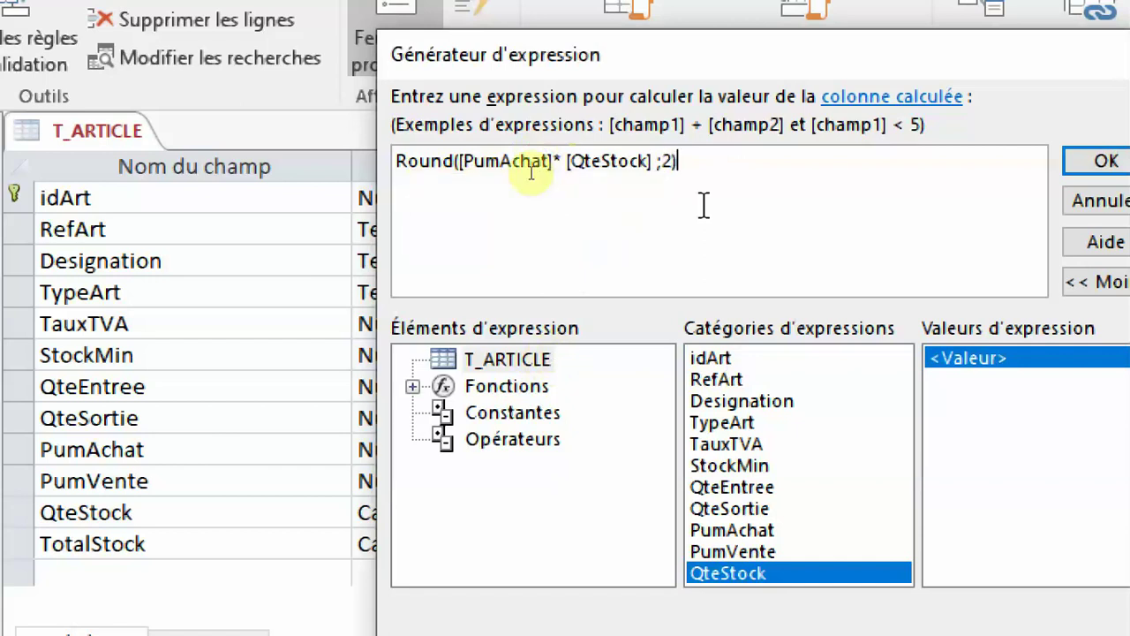
pyautogui.click(1079, 166)
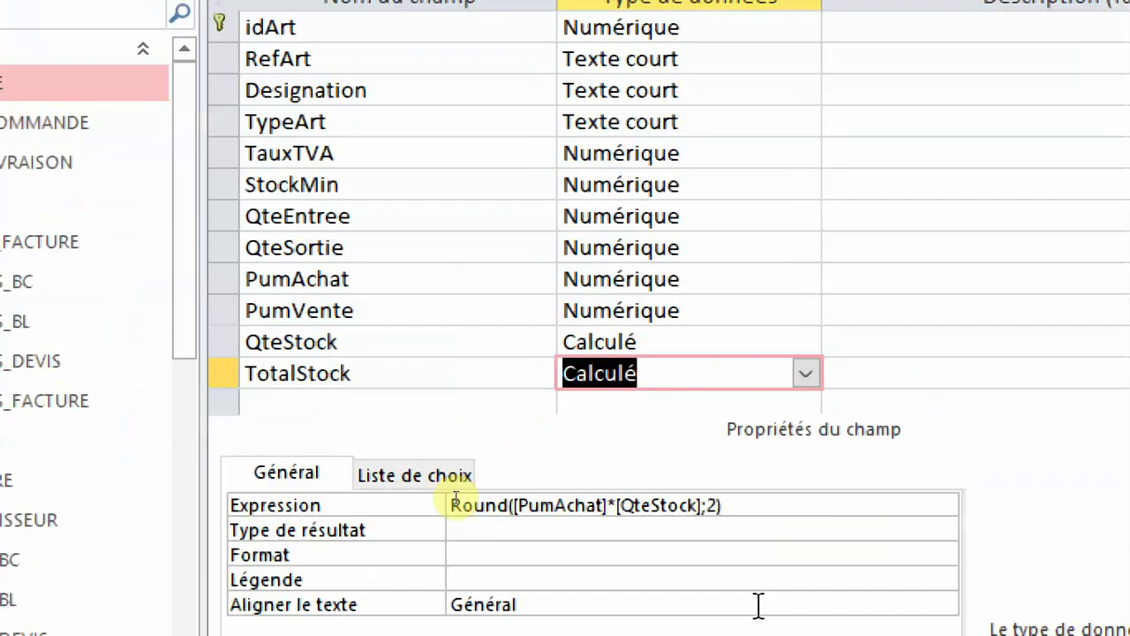
# Set the TotalStock field's result type to Réel double and its format to Standard
pyautogui.click(497, 528)
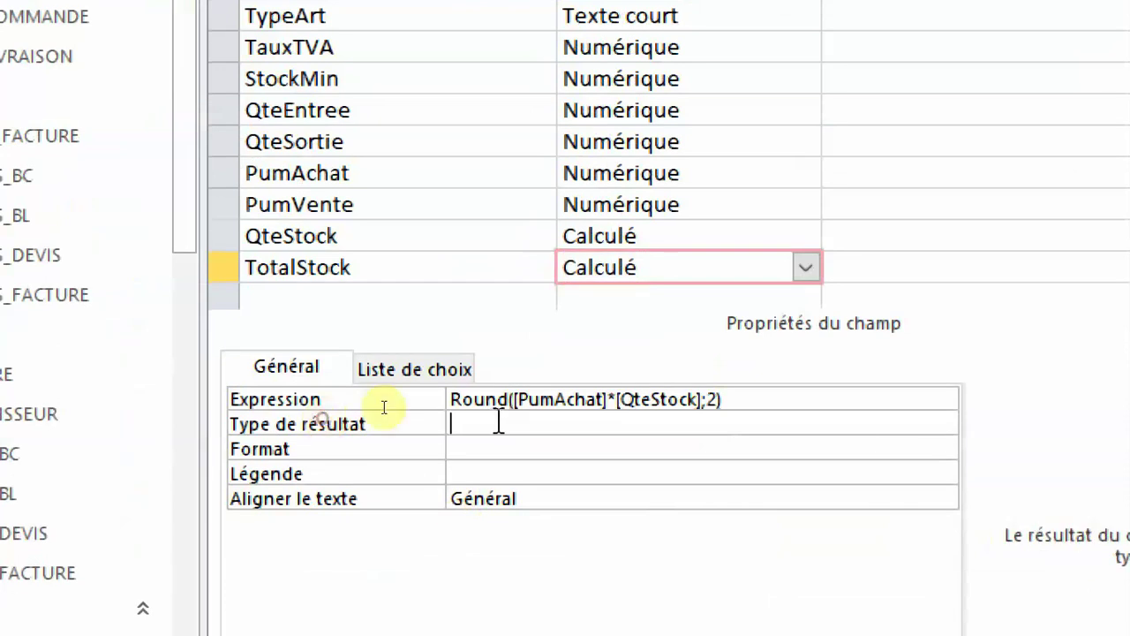
pyautogui.click(942, 426)
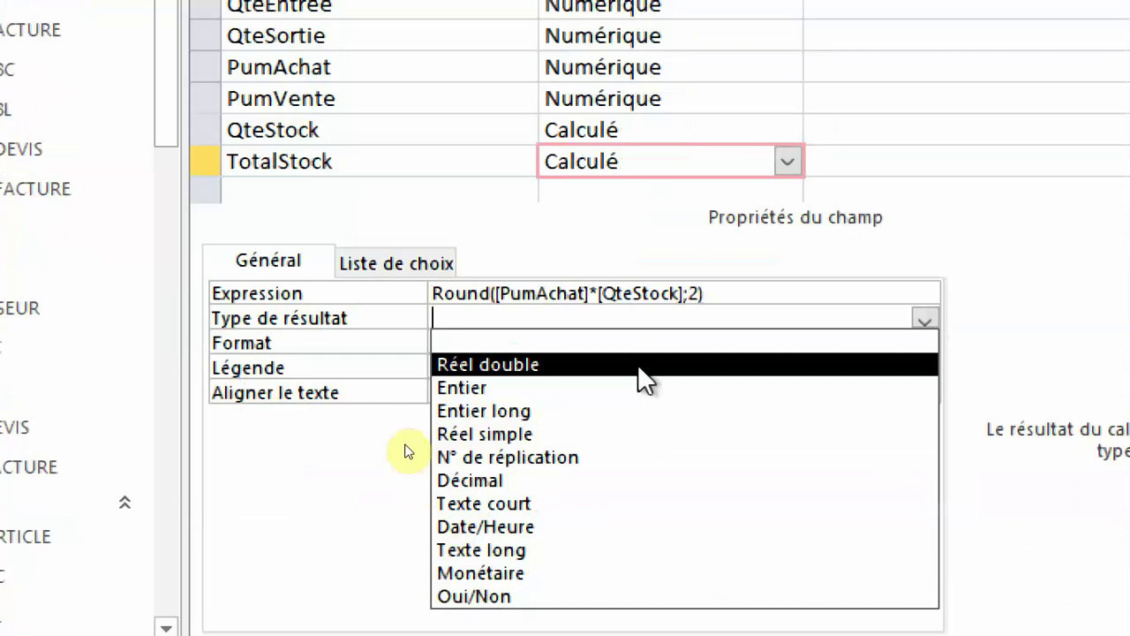
pyautogui.click(638, 363)
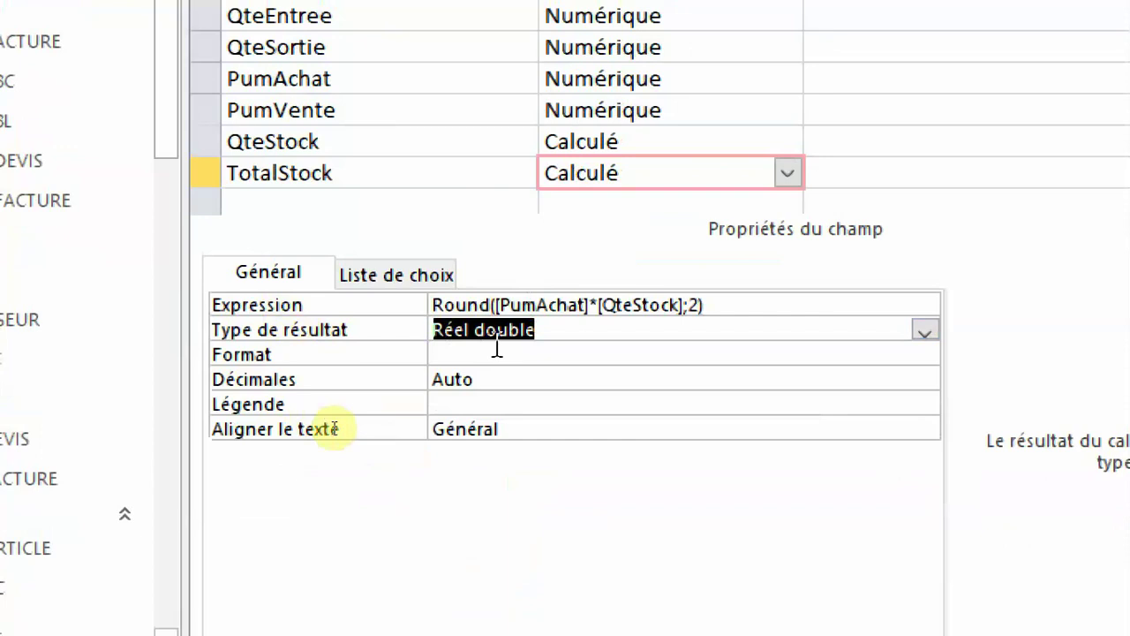
pyautogui.click(503, 348)
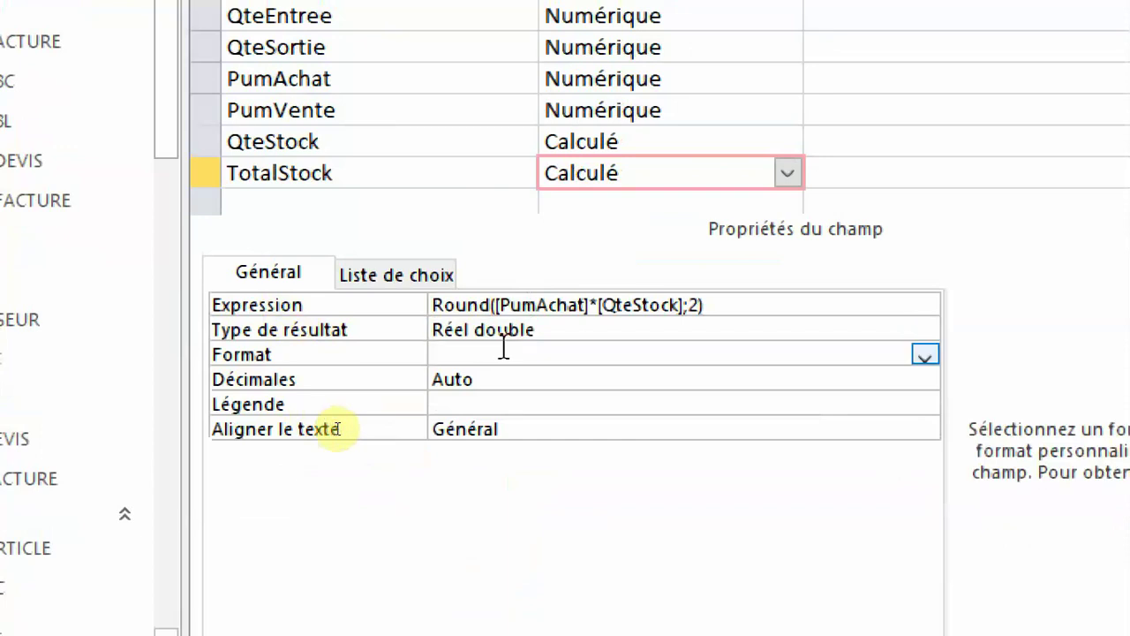
pyautogui.click(925, 355)
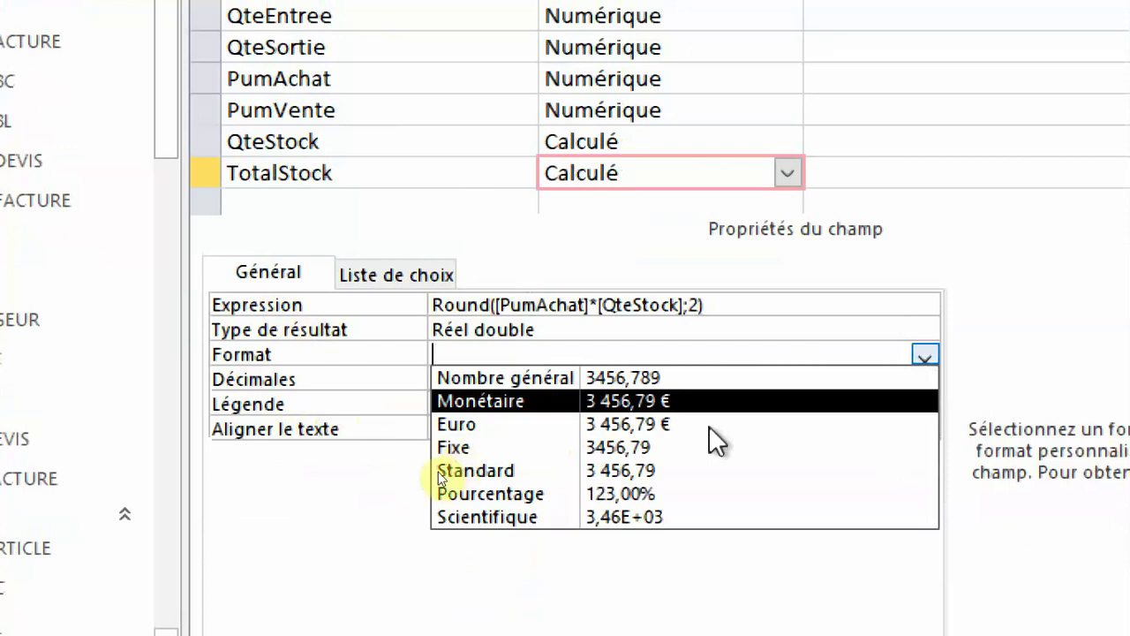
pyautogui.click(686, 471)
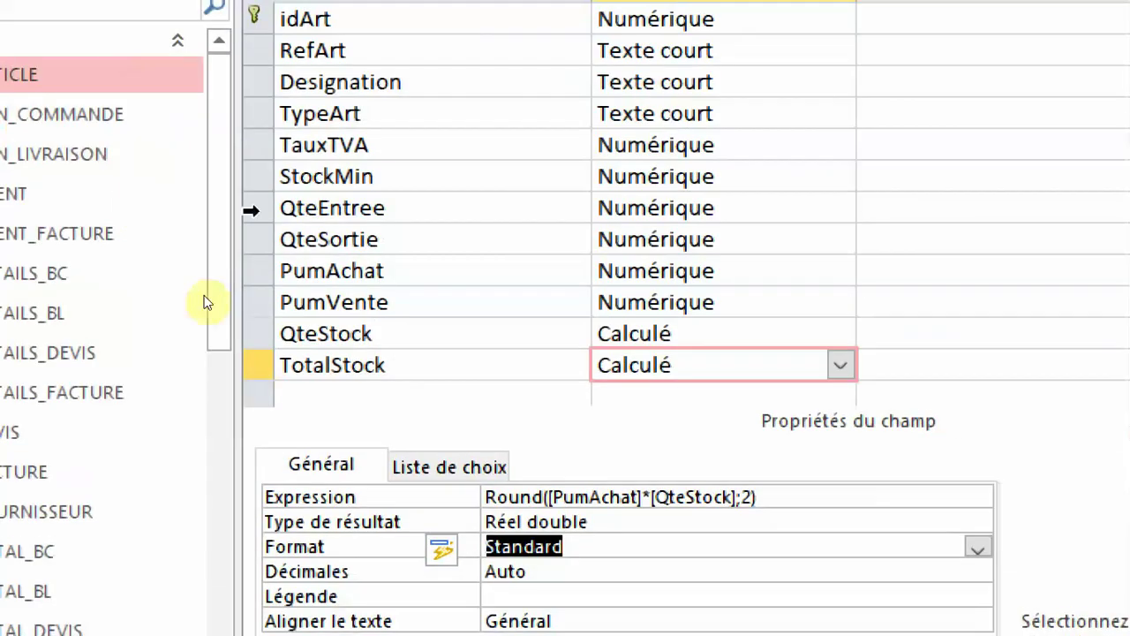
# Add an EtatStock field with the Calculé data type below TotalStock
pyautogui.scroll(-2, 353, 323)
pyautogui.scroll(1, 354, 317)
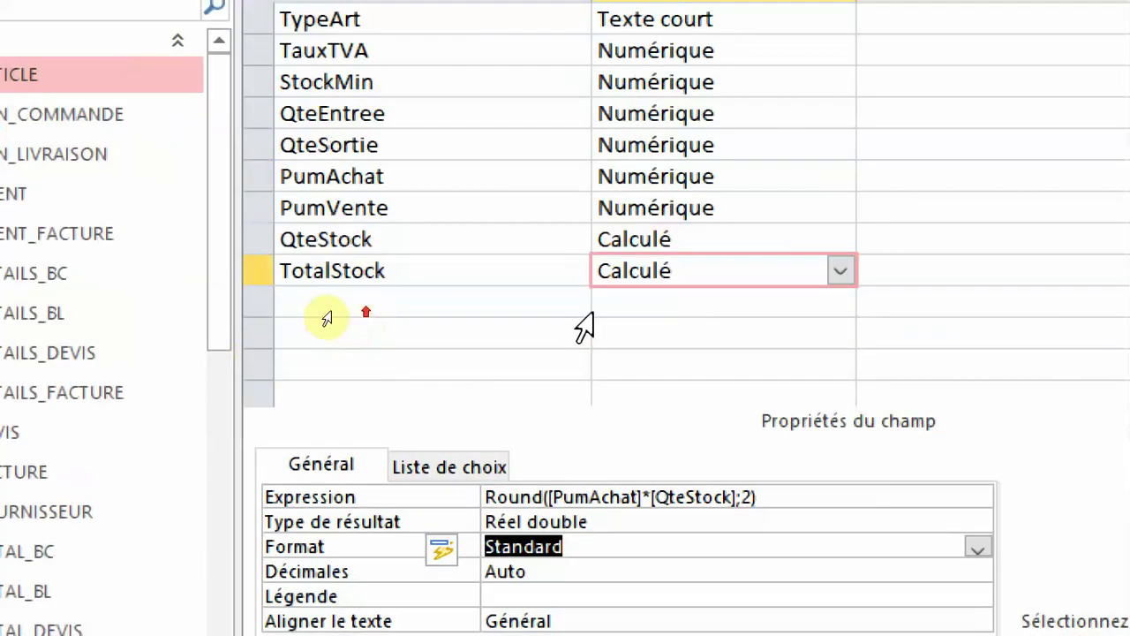
pyautogui.click(388, 305)
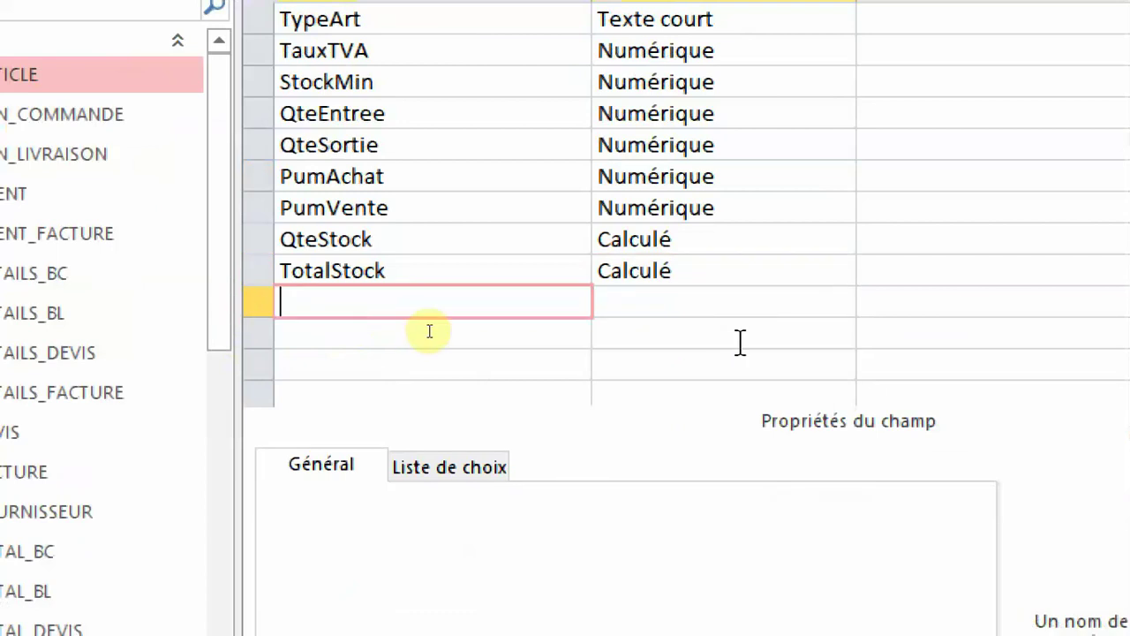
pyautogui.write('EtatStock')
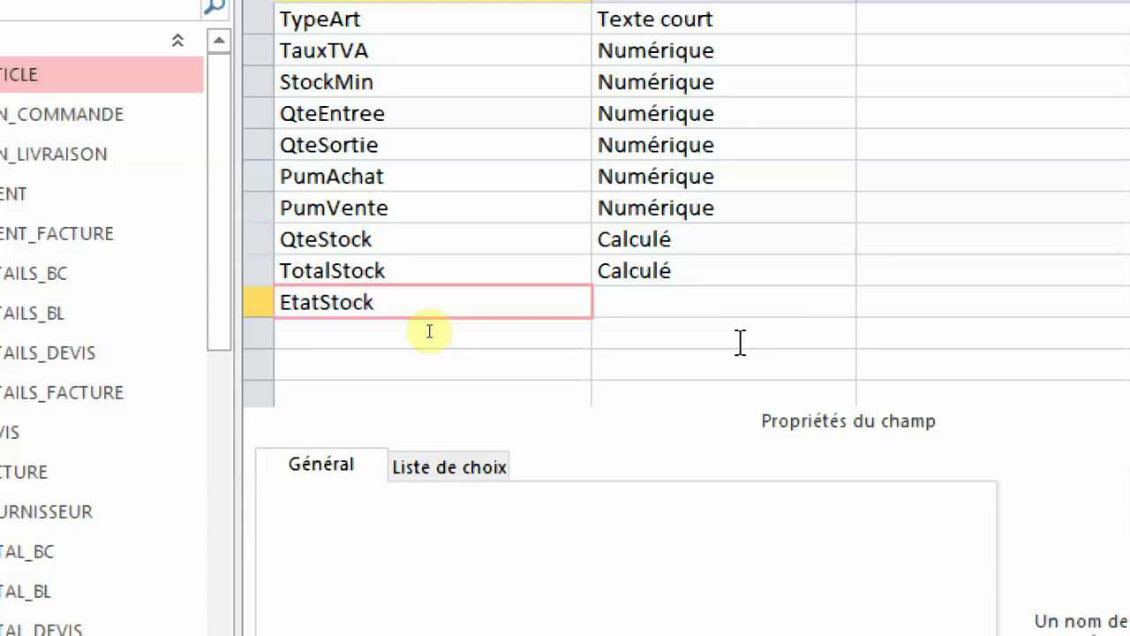
pyautogui.click(850, 306)
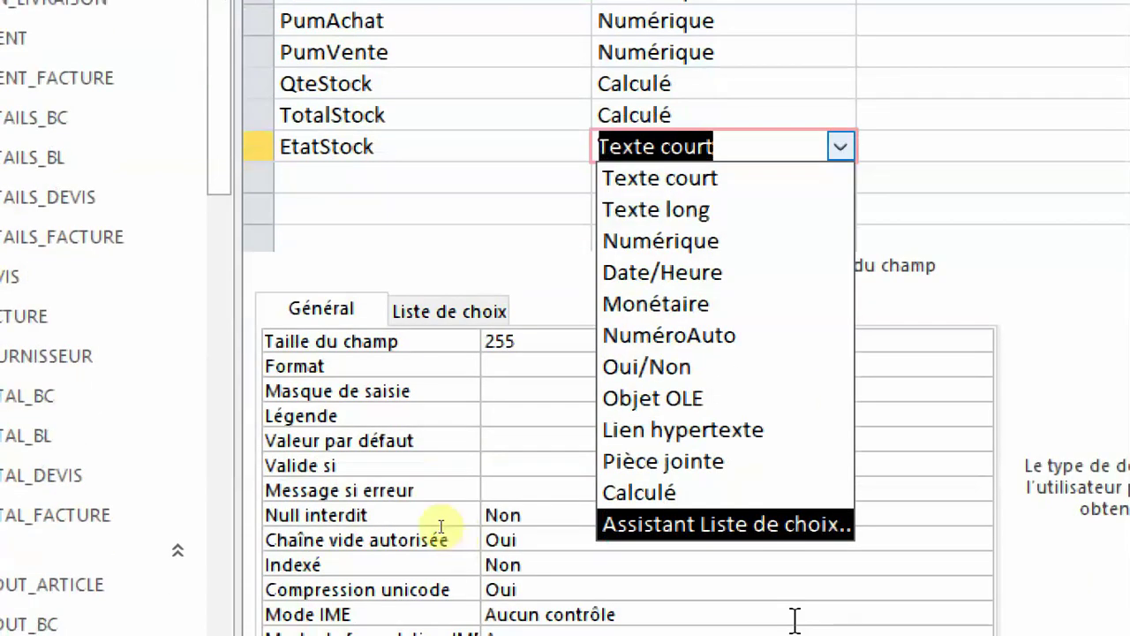
pyautogui.click(663, 483)
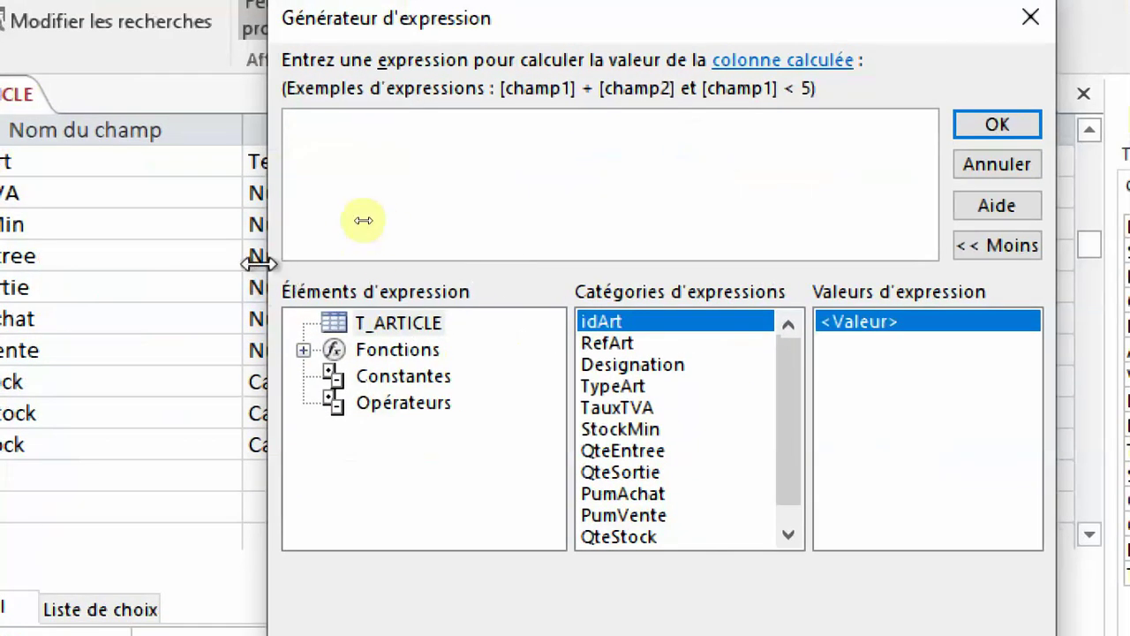
# Enlarge the expression builder window to fit the whole field list and place the cursor in the empty EtatStock expression
pyautogui.moveTo(259, 262); pyautogui.dragTo(0, 255)
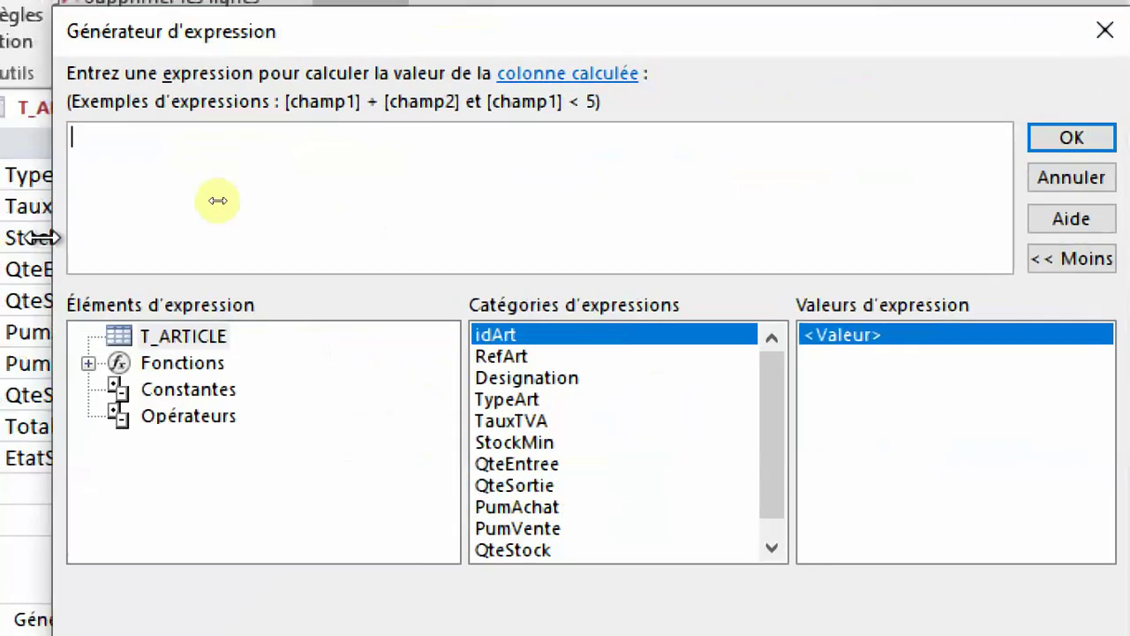
pyautogui.click(467, 197)
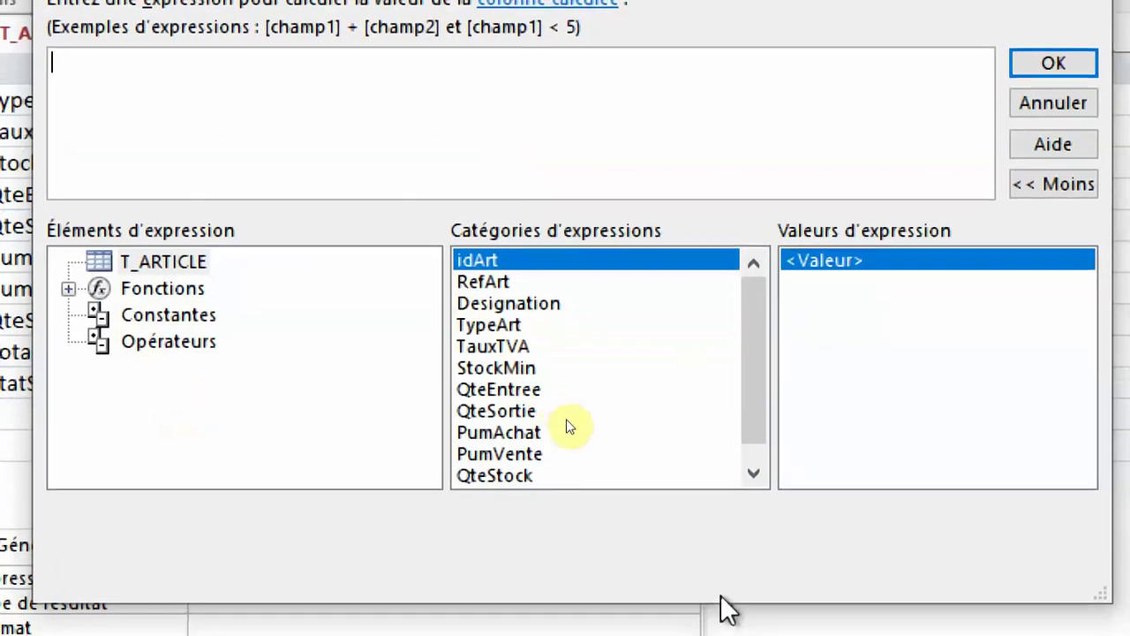
pyautogui.moveTo(724, 595)
pyautogui.mouseDown()
pyautogui.moveTo(724, 582)
pyautogui.moveTo(721, 594)
pyautogui.mouseUp()
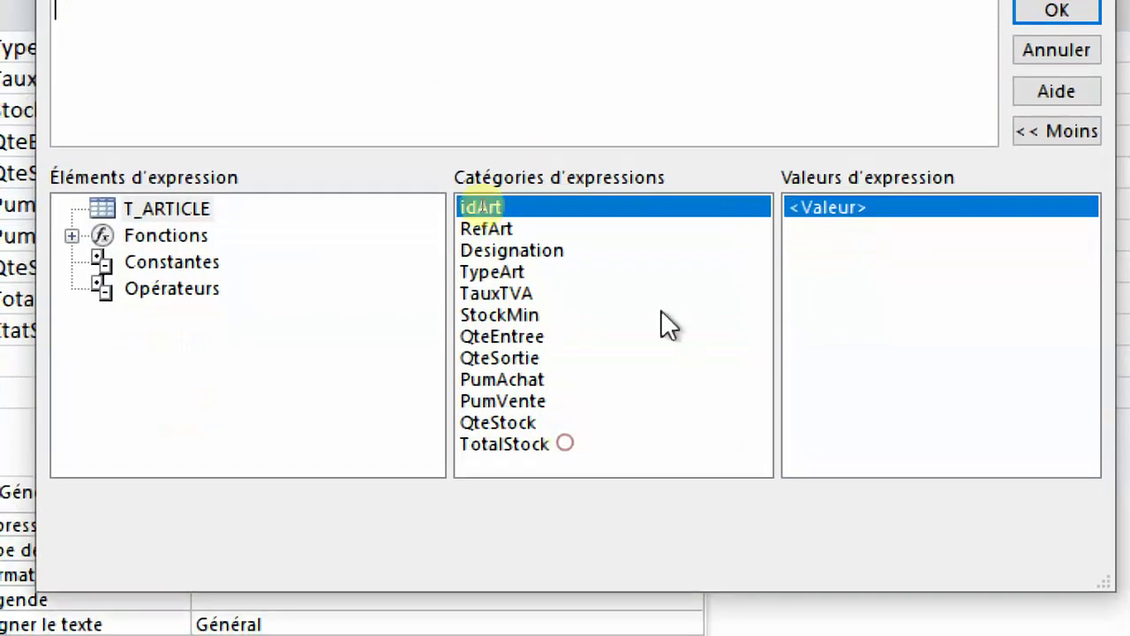
pyautogui.click(579, 59)
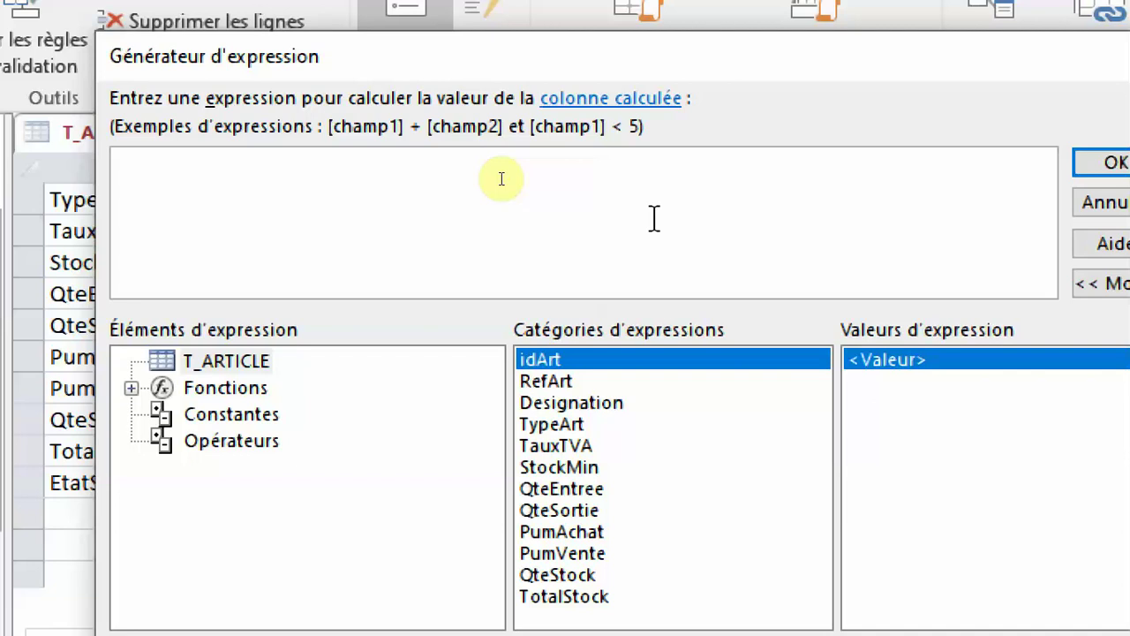
# Begin the EtatStock expression with an IIf function whose first condition is [QteStock]>[StockMin]
pyautogui.click(501, 179)
pyautogui.write('ii')
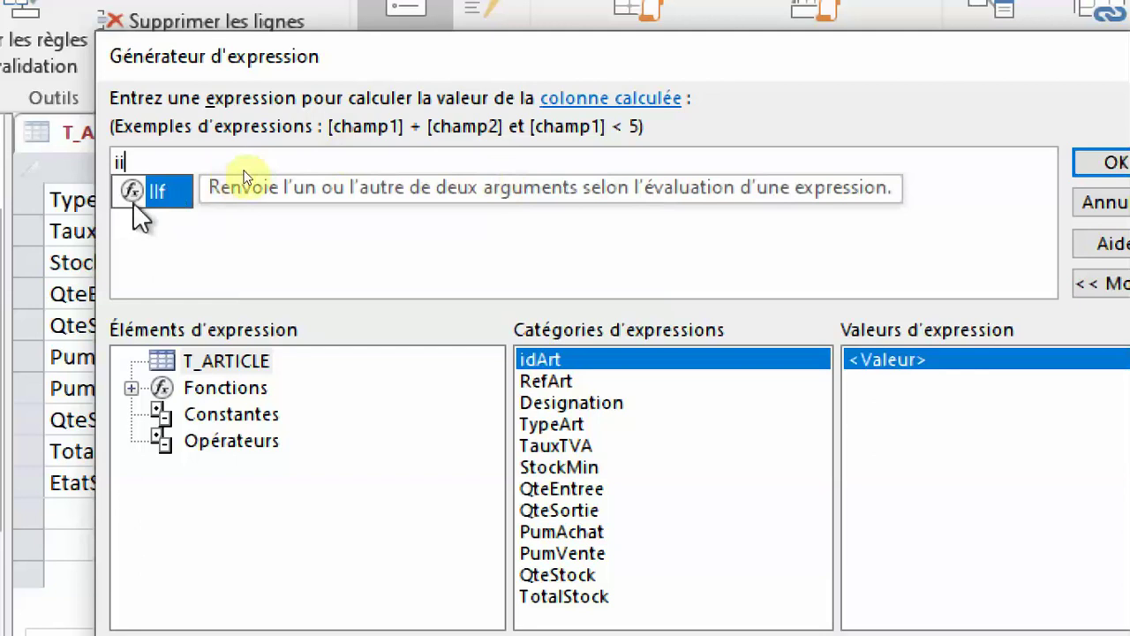
pyautogui.doubleClick(154, 191)
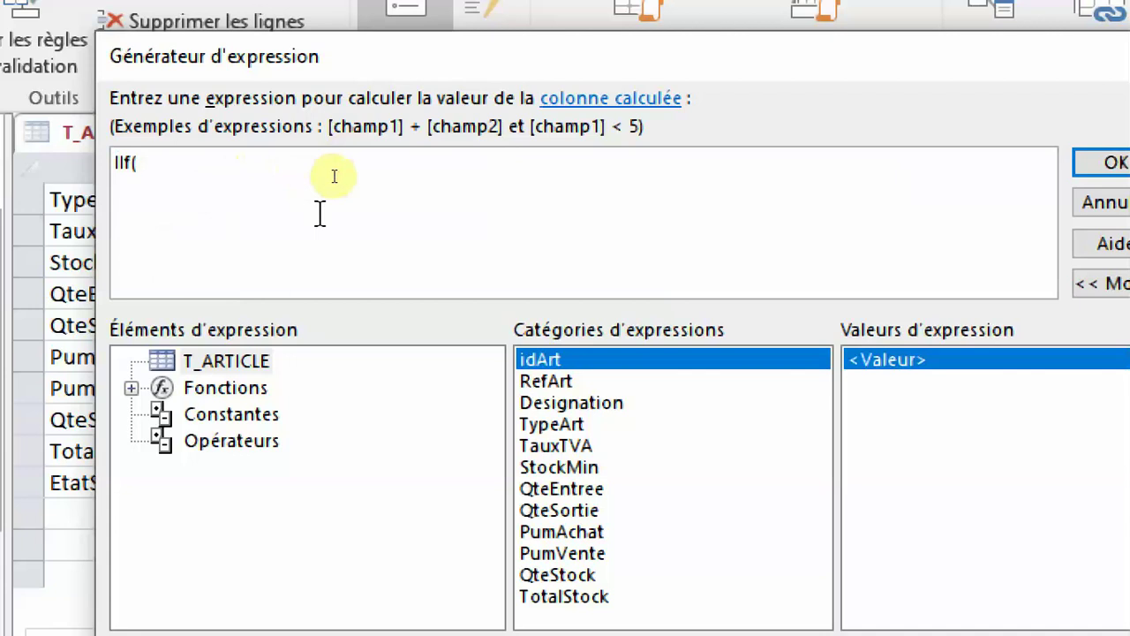
pyautogui.write('qt')
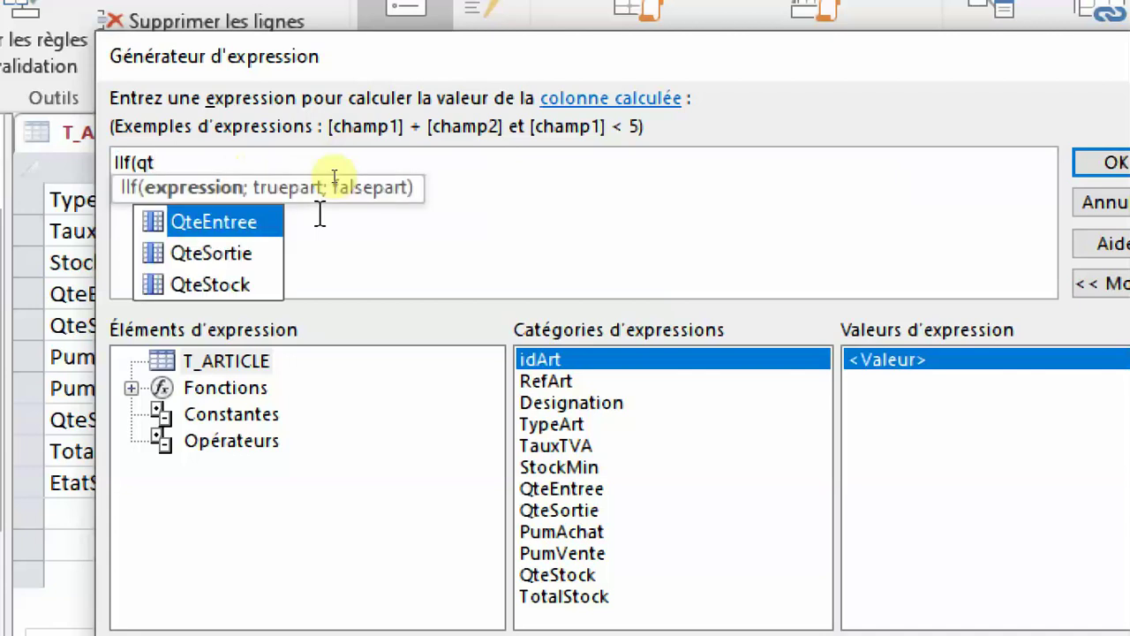
pyautogui.doubleClick(229, 288)
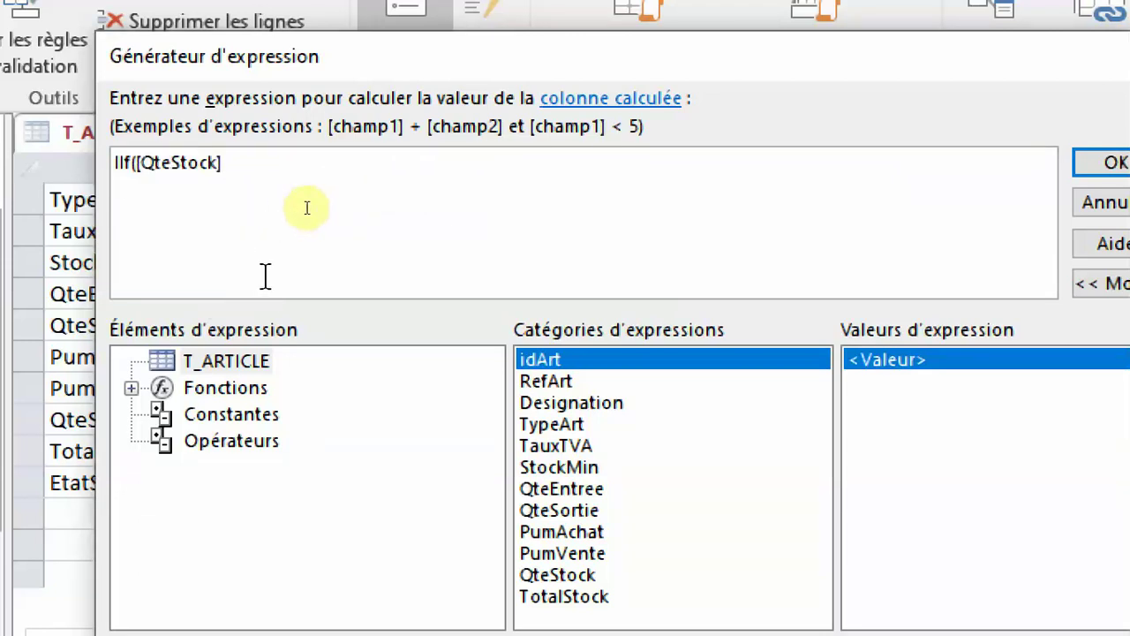
pyautogui.write('>')
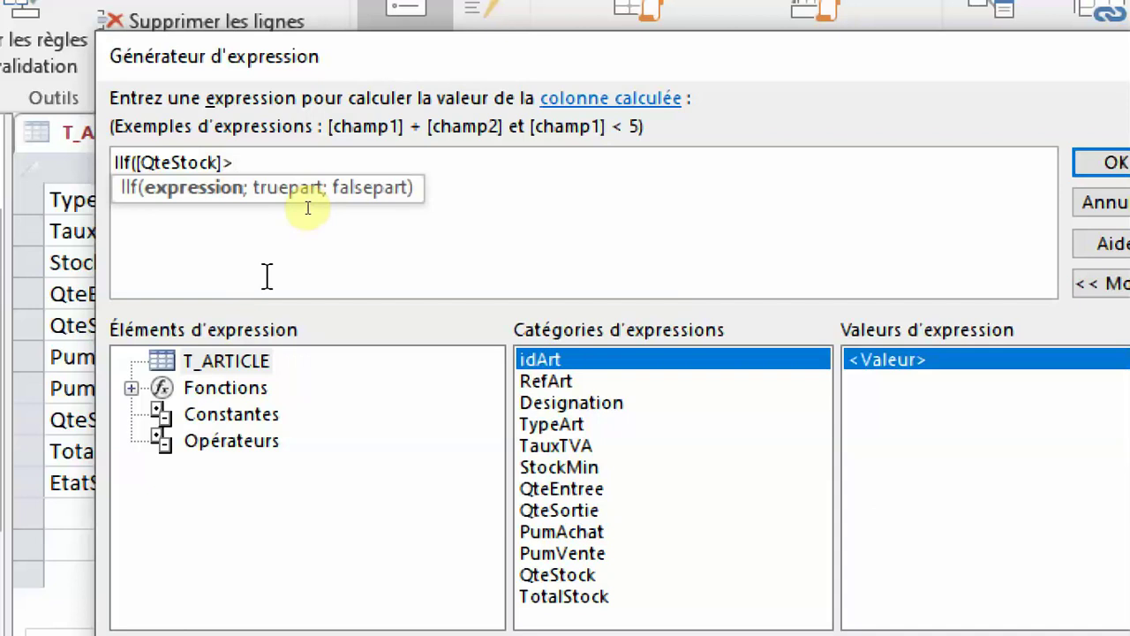
pyautogui.write(' sto')
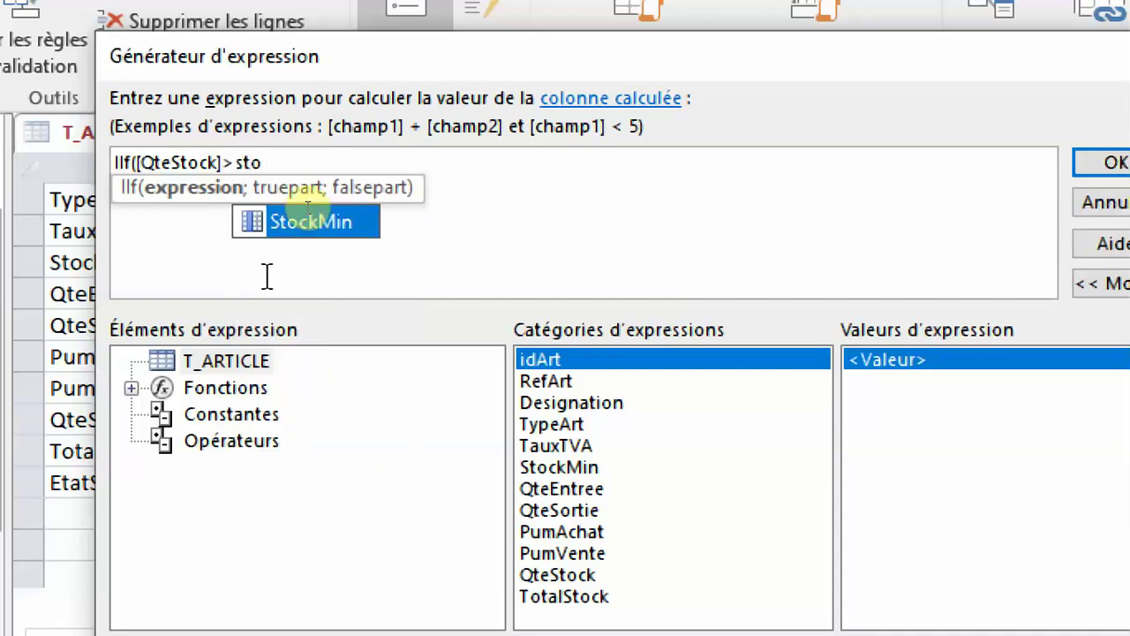
pyautogui.doubleClick(340, 217)
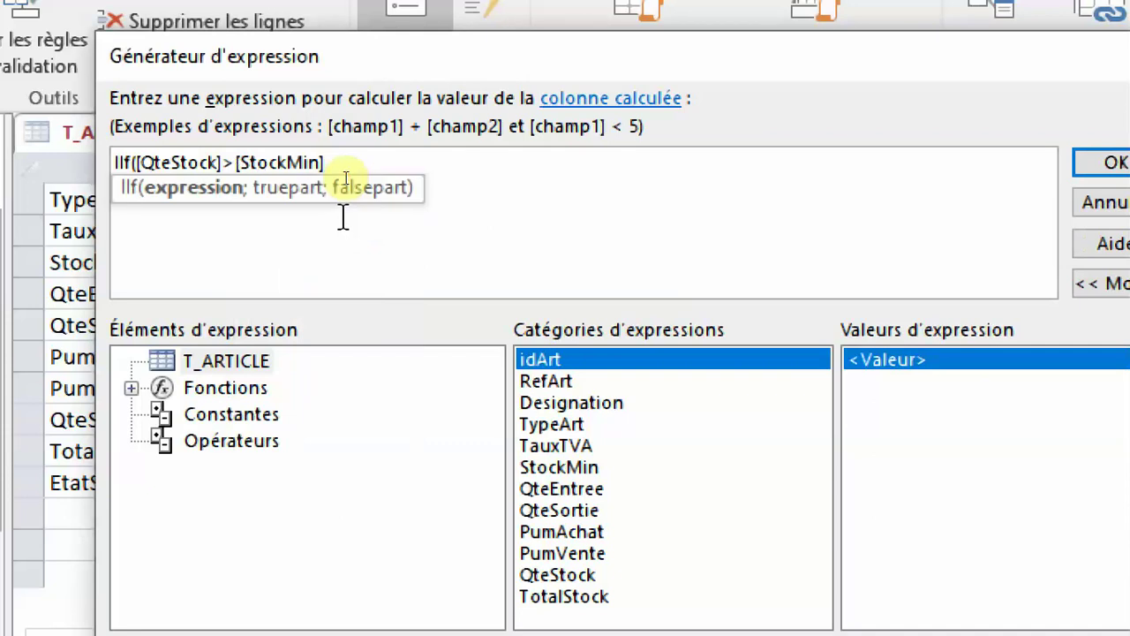
# Extend the IIf condition with et [TypeArt]="Produit" and end that argument with a semicolon
pyautogui.write('et ')
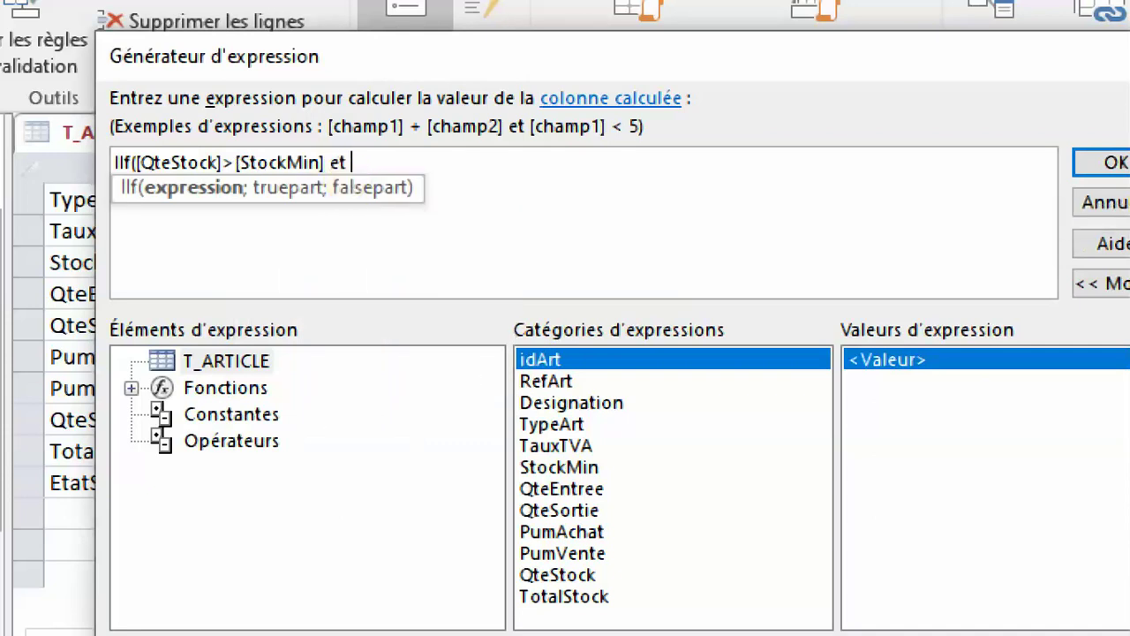
pyautogui.write('typ')
pyautogui.doubleClick(346, 219)
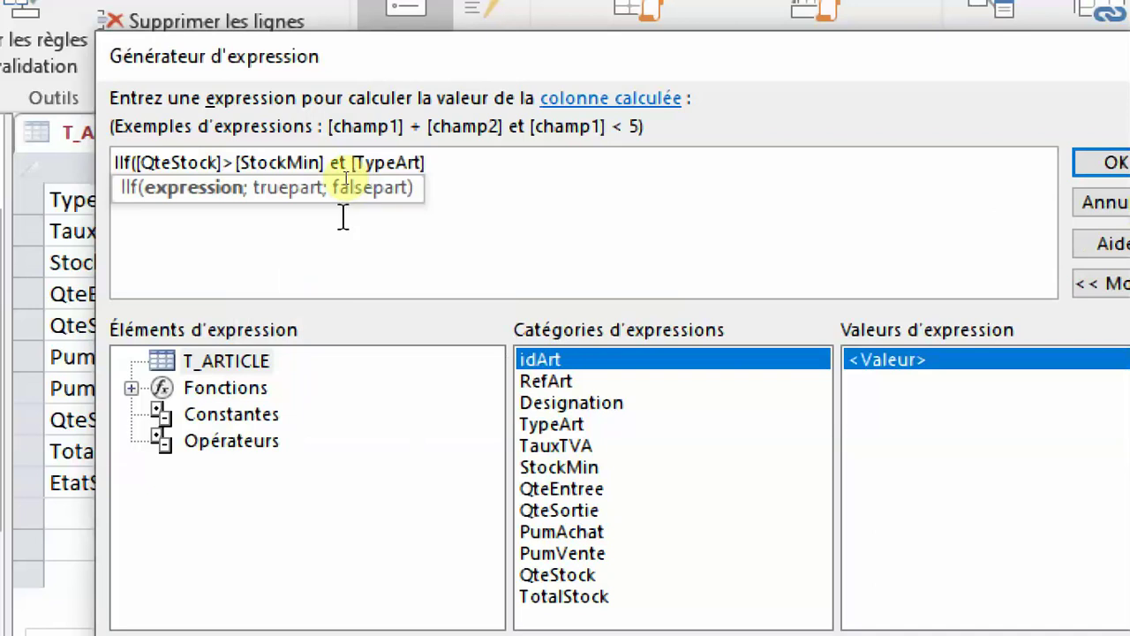
pyautogui.write('="Pr')
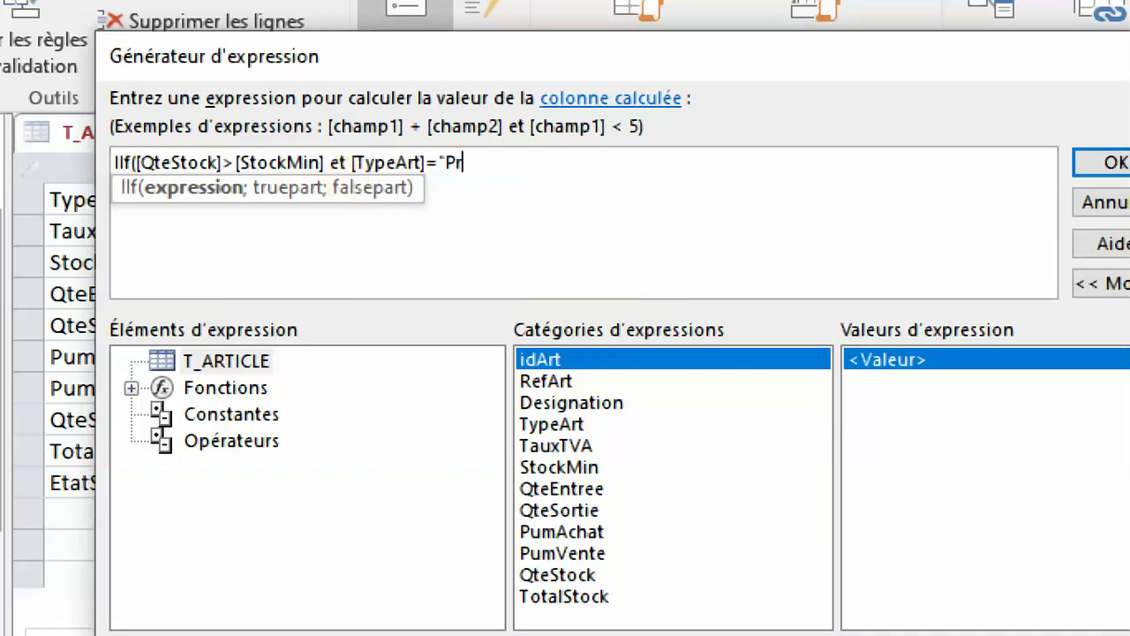
pyautogui.write('oduit"')
pyautogui.write(';')
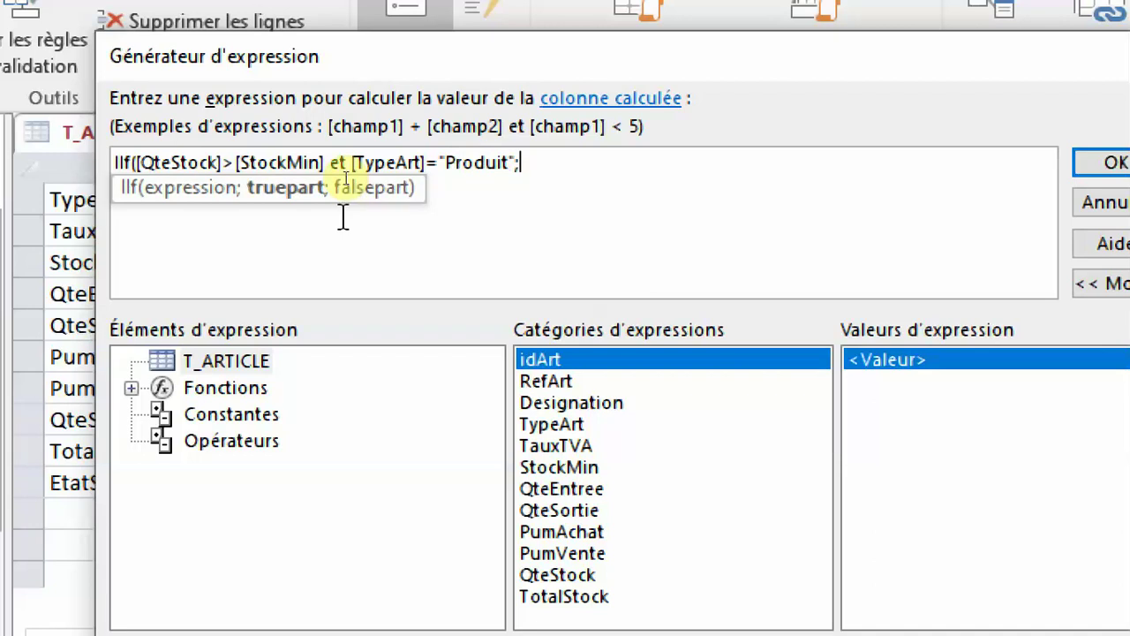
# Enter "Disponible" as the true part of the first IIf, followed by a semicolon
pyautogui.write('"')
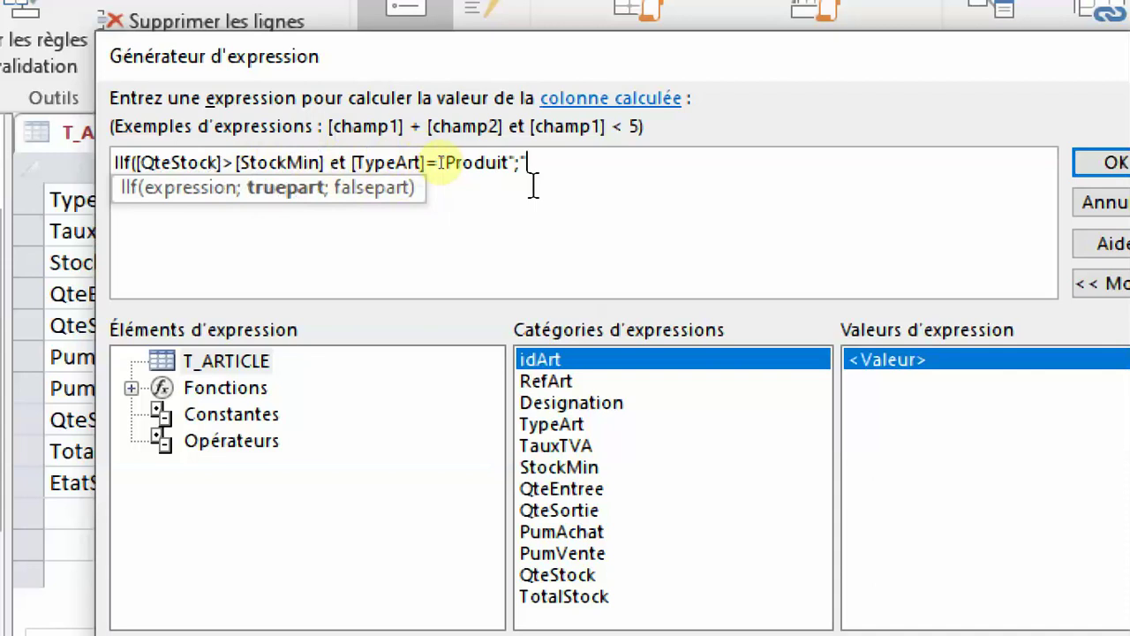
pyautogui.write('Di')
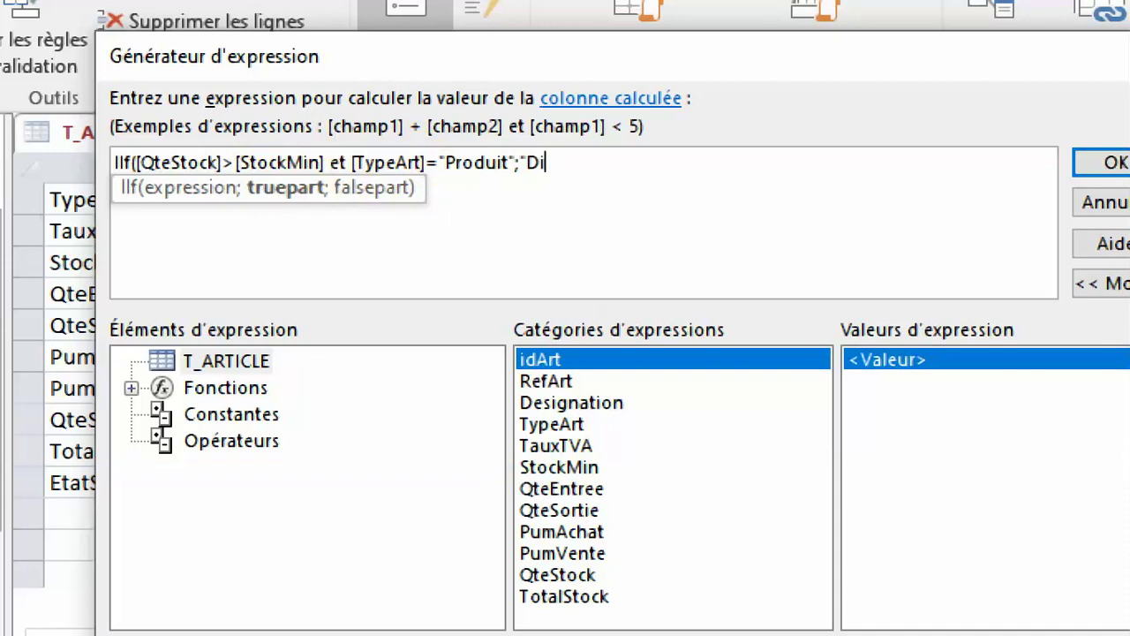
pyautogui.write('sponible"')
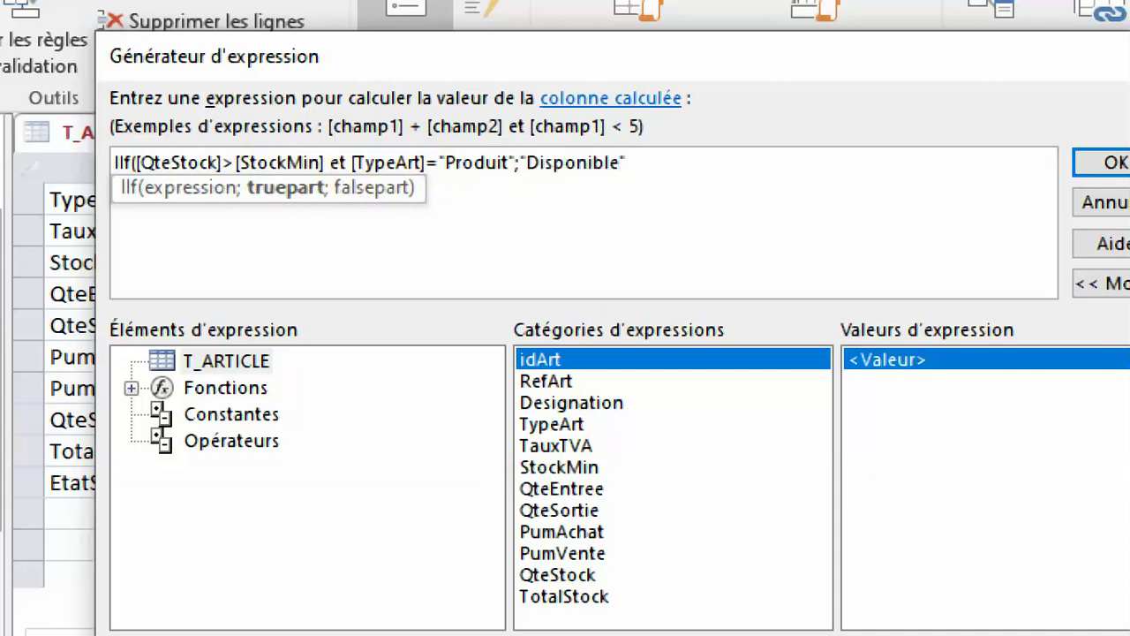
pyautogui.click(440, 163)
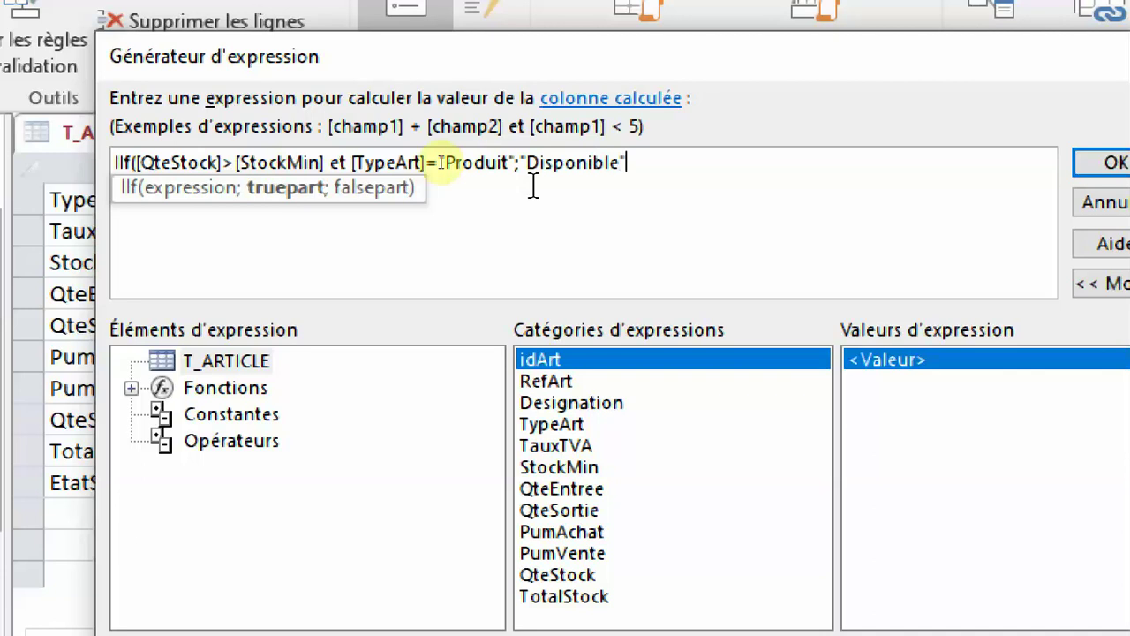
pyautogui.write(';')
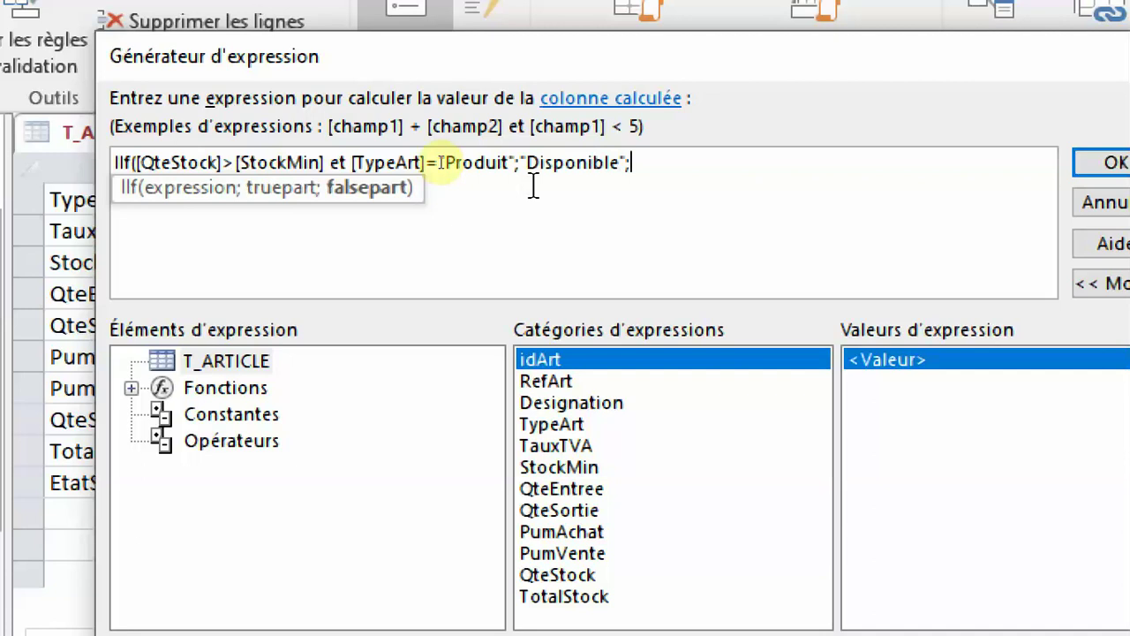
# Start a nested IIf as the false part, with the condition [QteStock]<=[StockMin]
pyautogui.write('iif(')
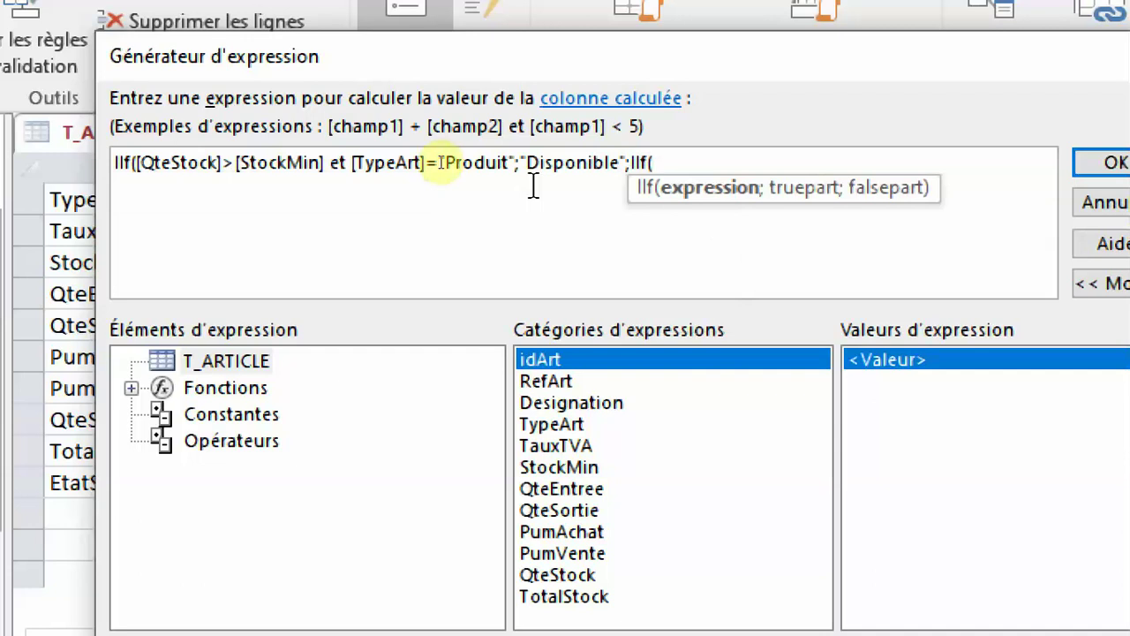
pyautogui.write('qte')
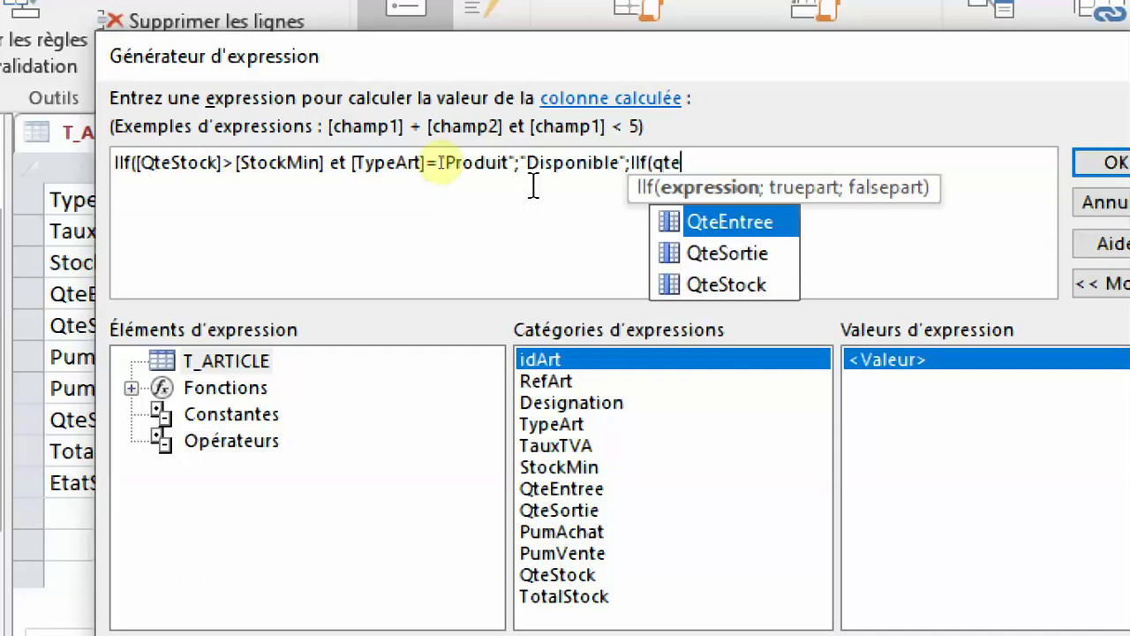
pyautogui.click(729, 287)
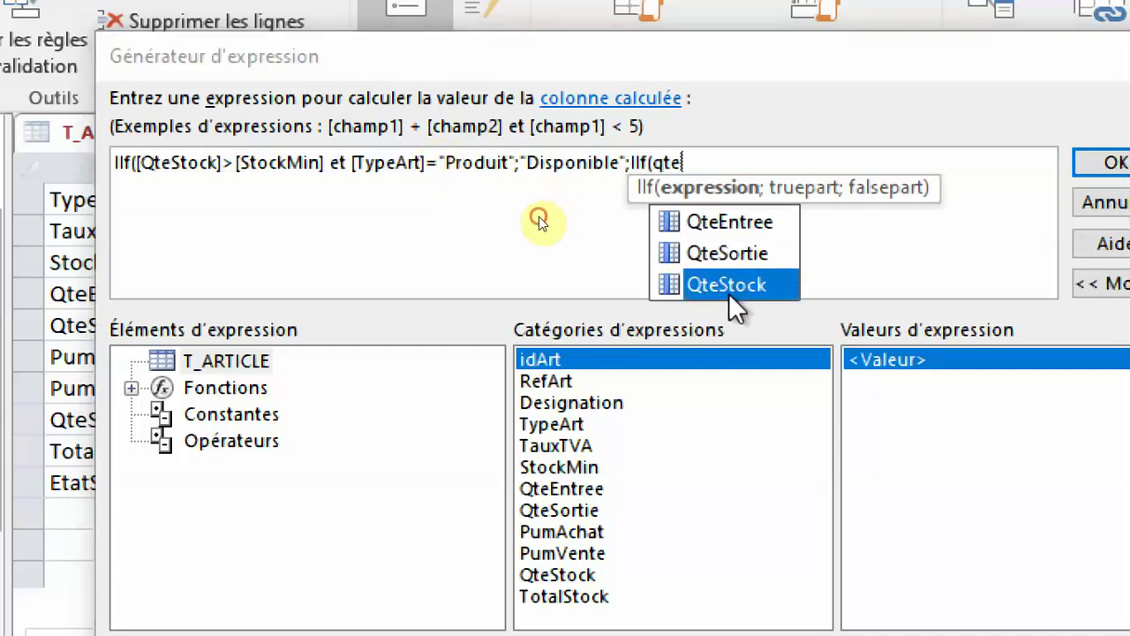
pyautogui.doubleClick(734, 285)
pyautogui.write('=')
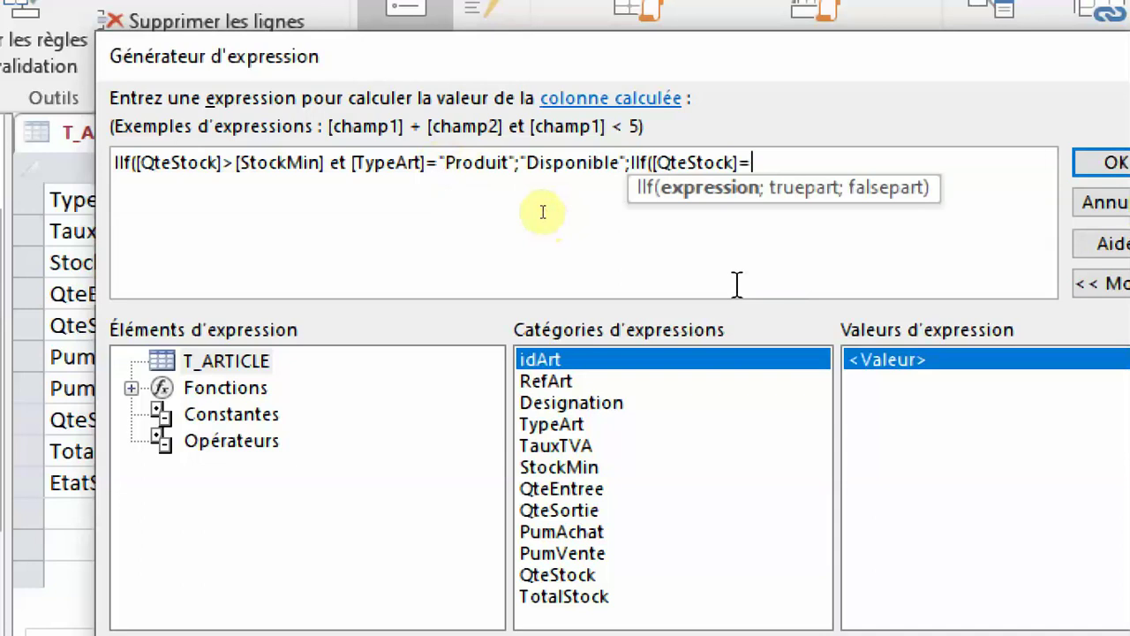
pyautogui.write('qt')
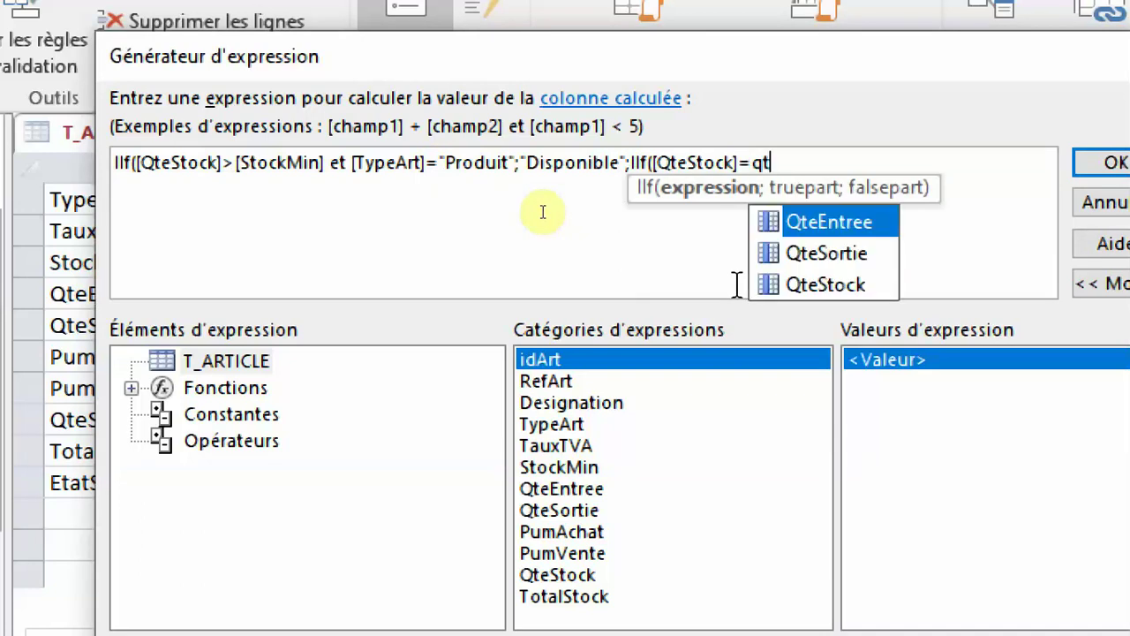
pyautogui.press('BackSpace')
pyautogui.press('BackSpace')
pyautogui.press('BackSpace')
pyautogui.write('<=')
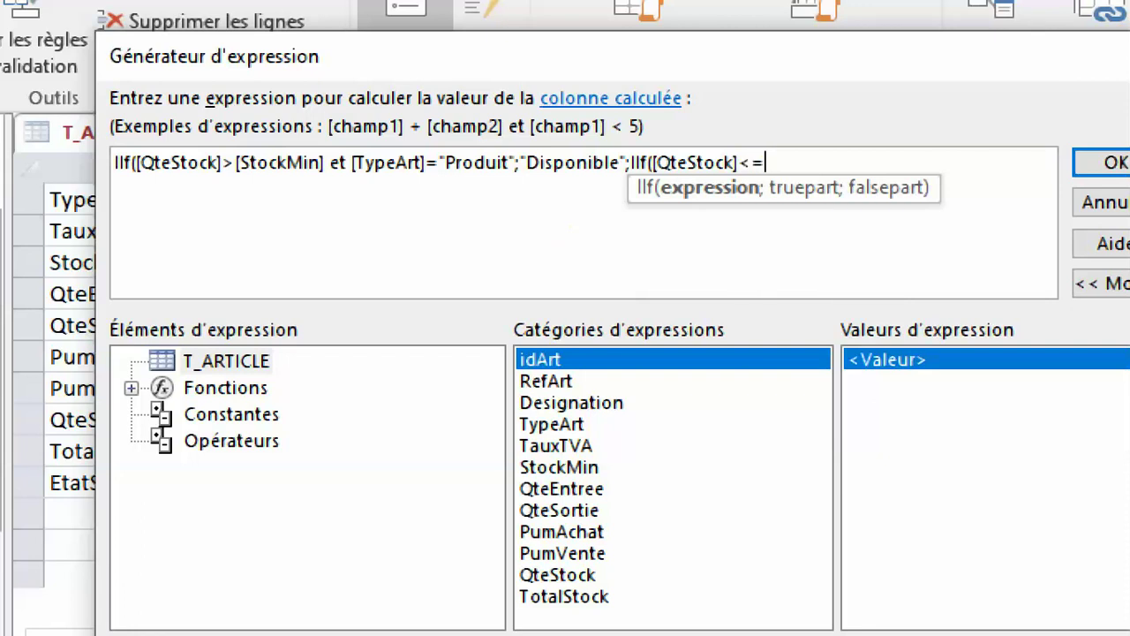
pyautogui.write('sto')
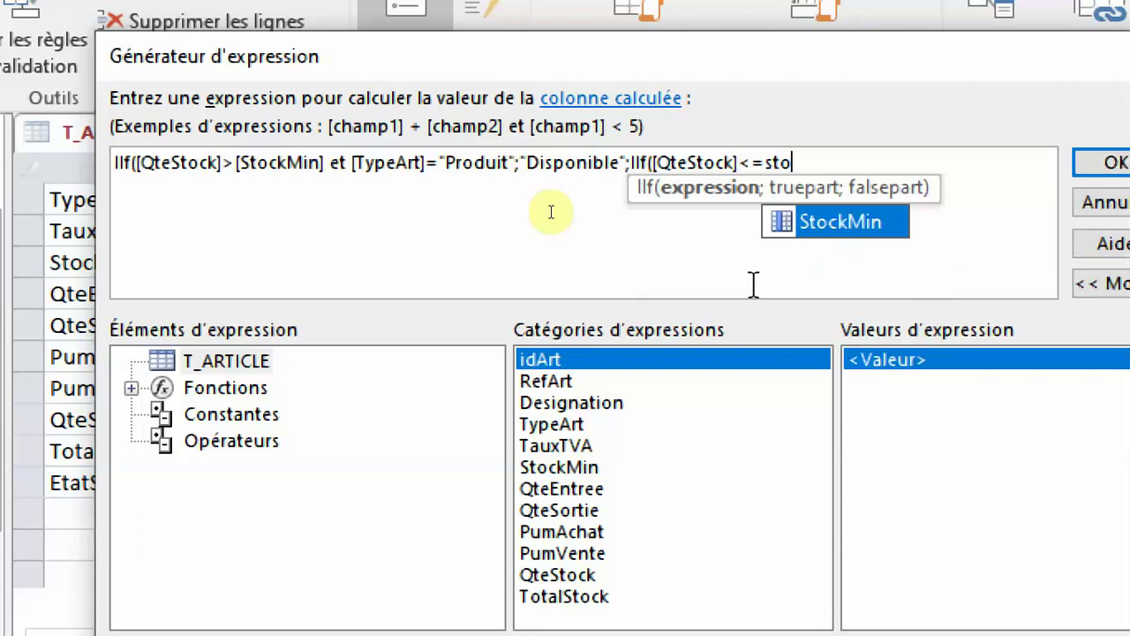
pyautogui.press('Tab')
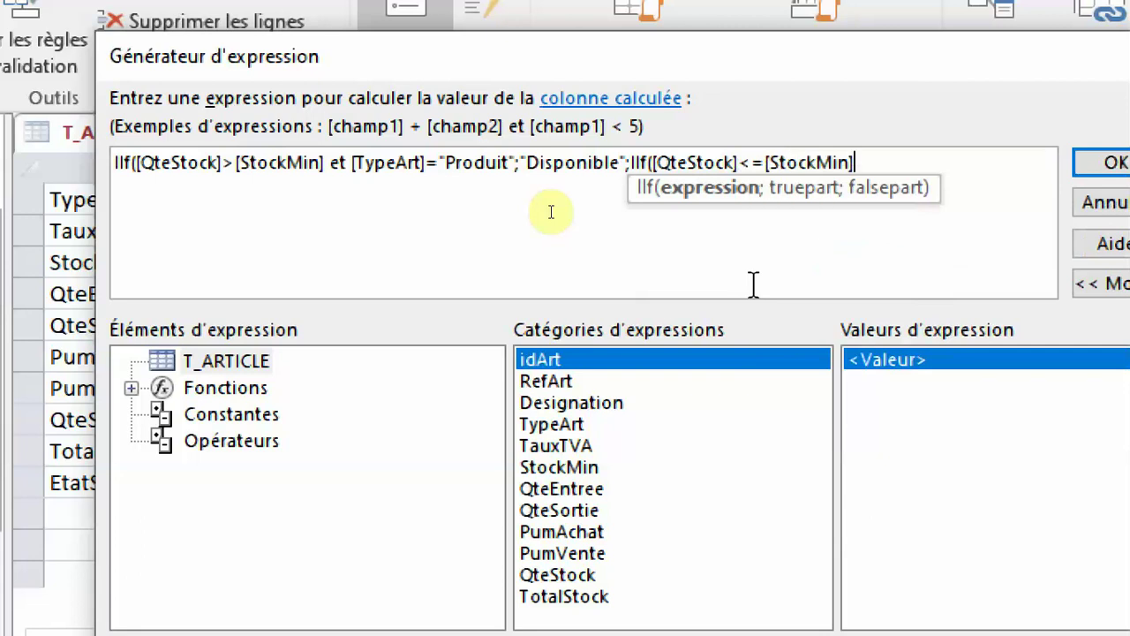
# Add et [TypeArt]="Produit" to the nested IIf condition
pyautogui.write('et ')
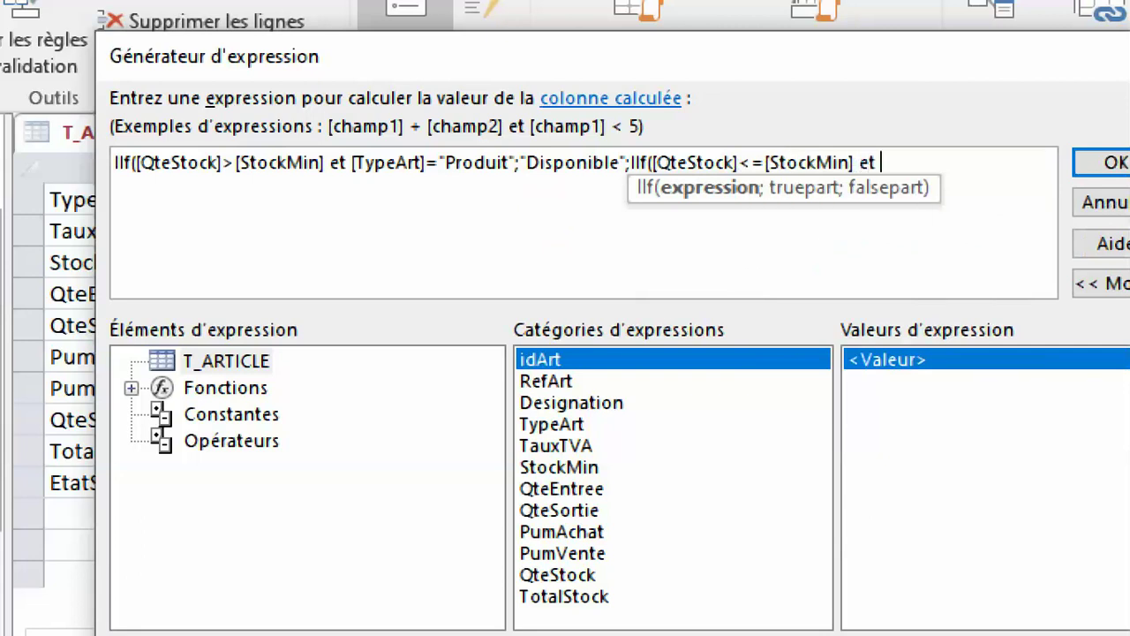
pyautogui.write('type')
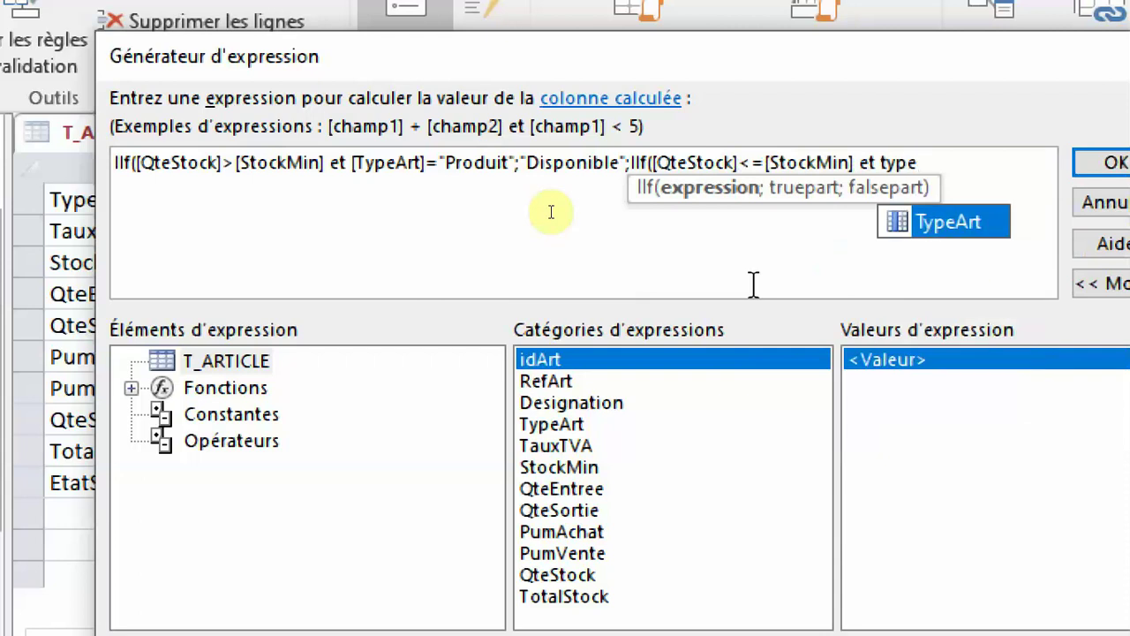
pyautogui.press('Tab')
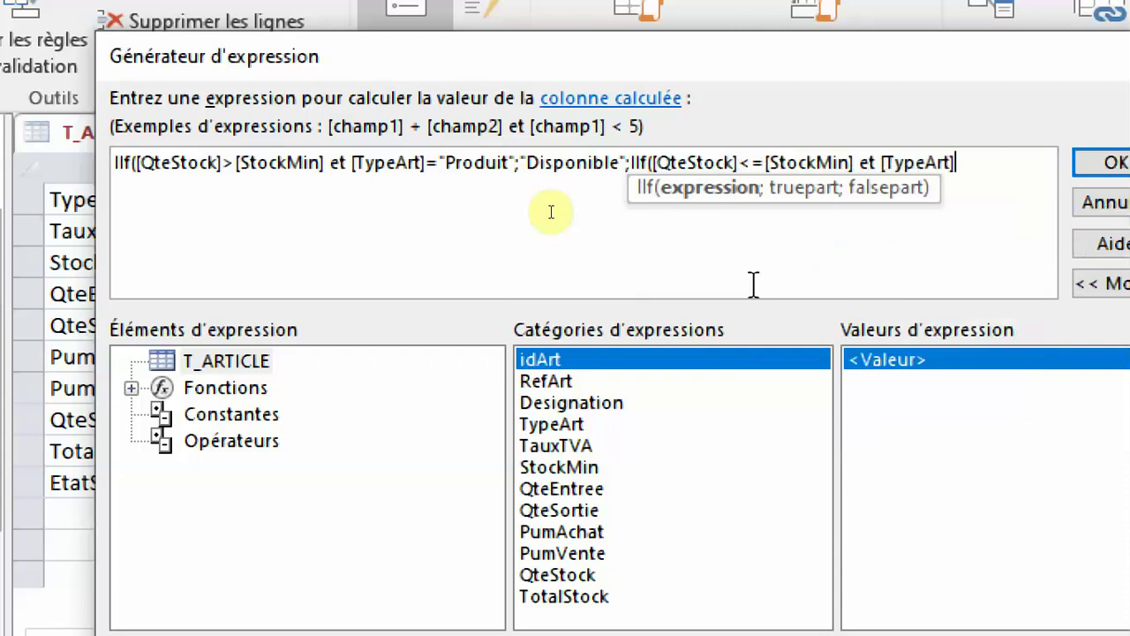
pyautogui.write('=')
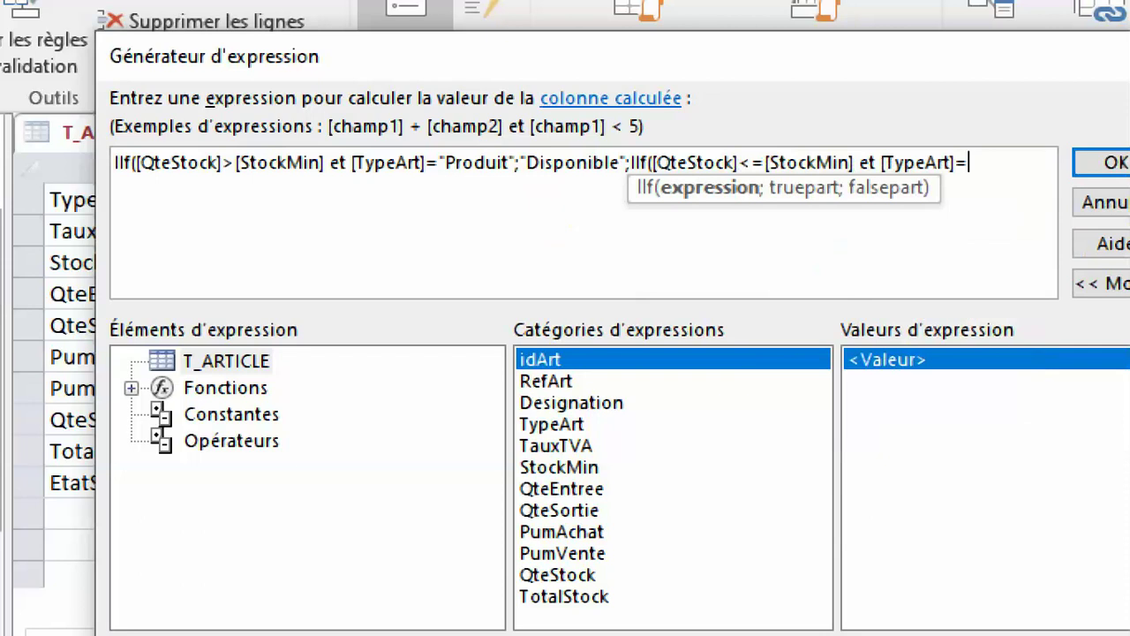
pyautogui.write('"Produit')
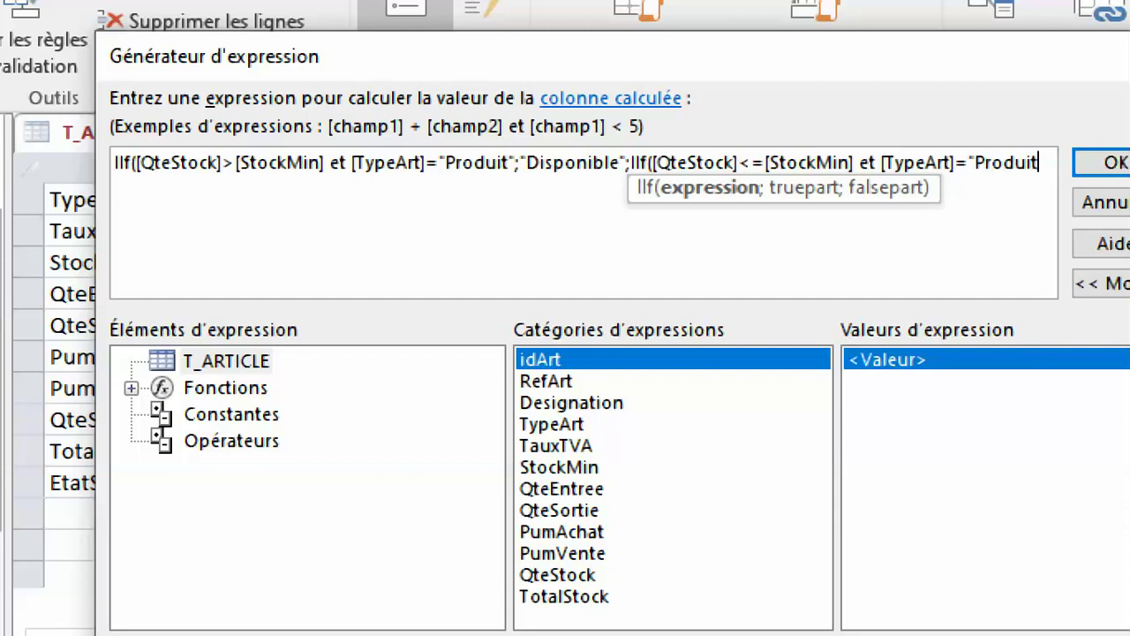
pyautogui.write('"')
# Widen the expression builder window and enter "Commandez-le" as the nested IIf's true part, with semicolons before and after it
pyautogui.moveTo(95, 243); pyautogui.dragTo(20, 244)
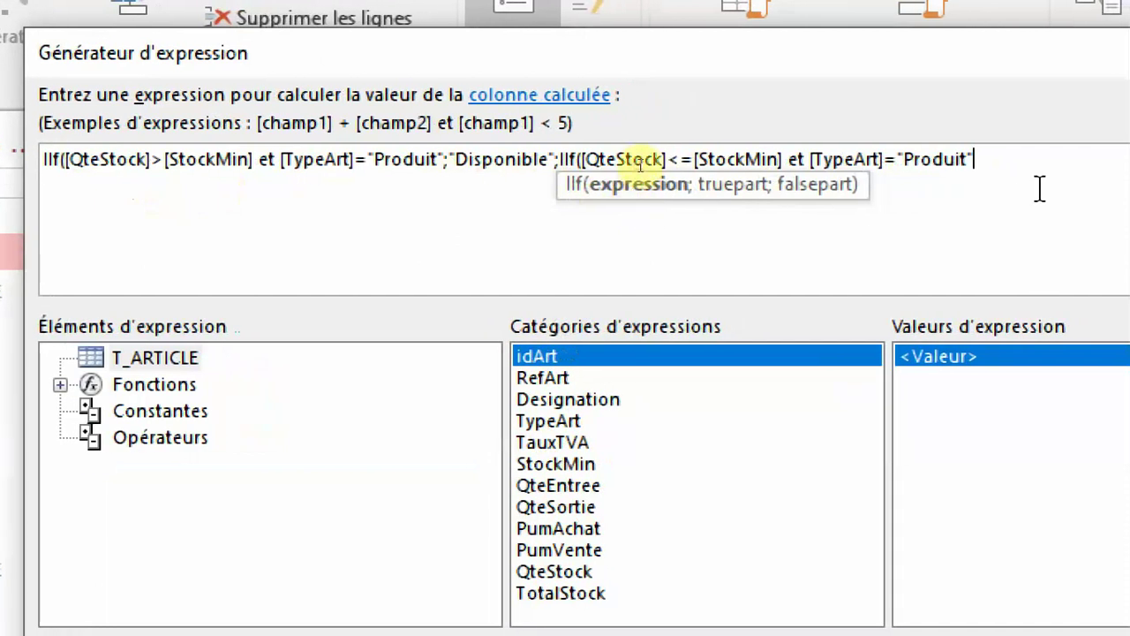
pyautogui.write(';')
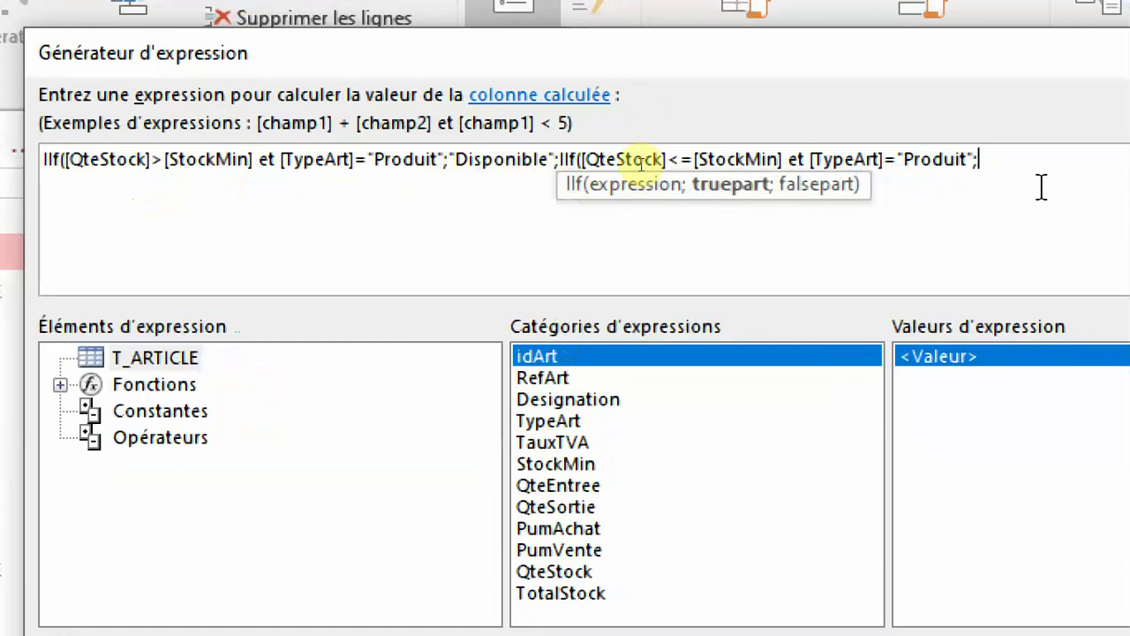
pyautogui.write('"')
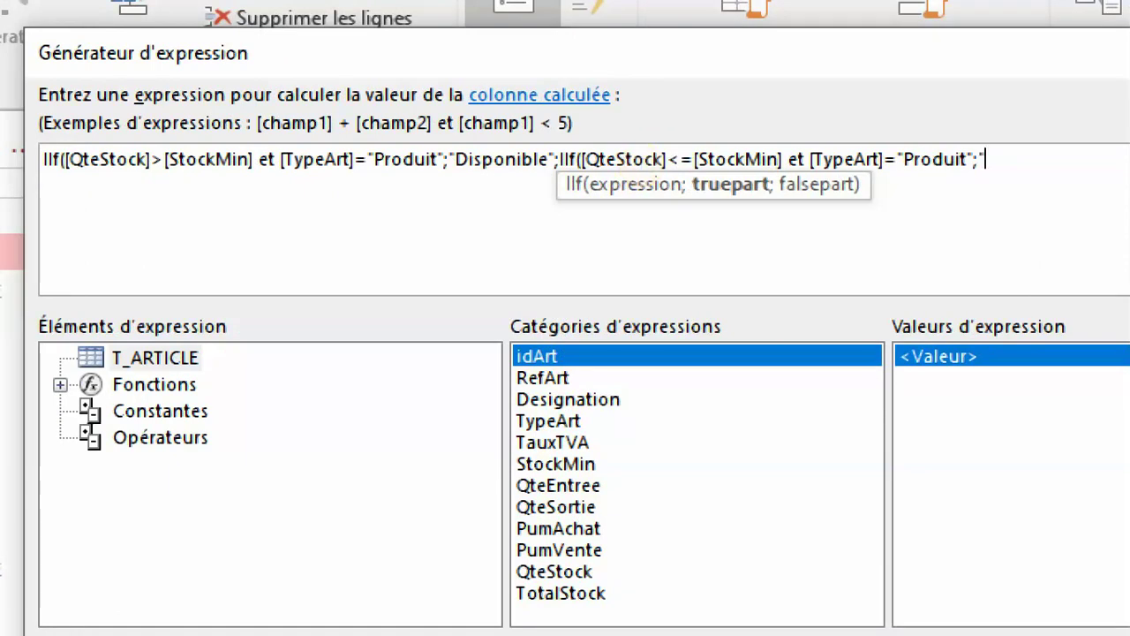
pyautogui.write('Commandez')
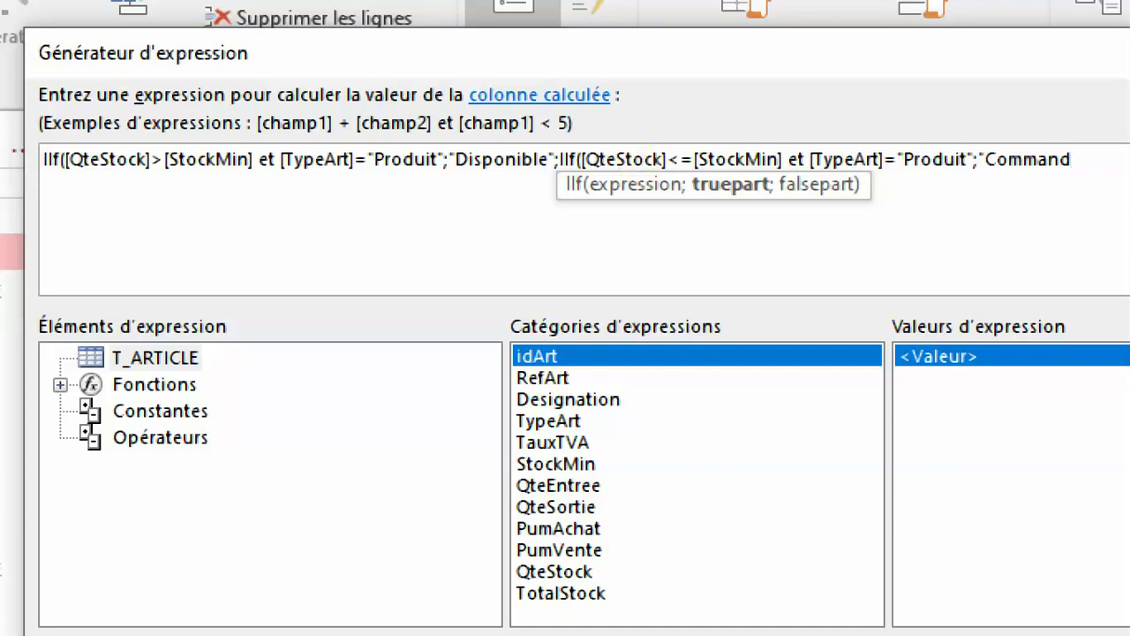
pyautogui.write('-le"')
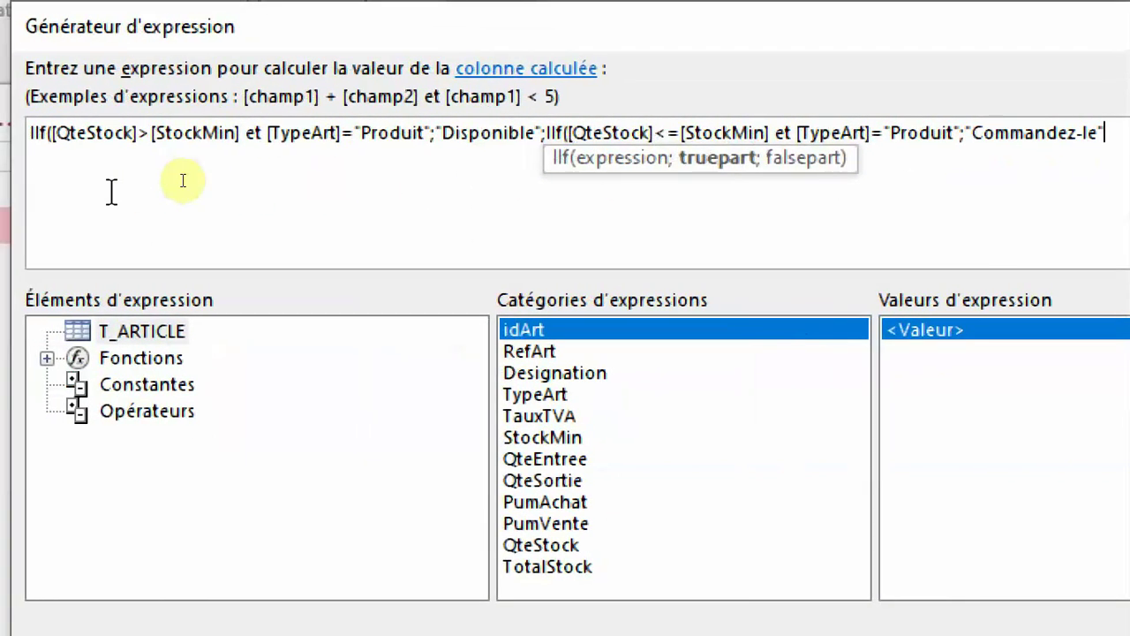
pyautogui.write(';')
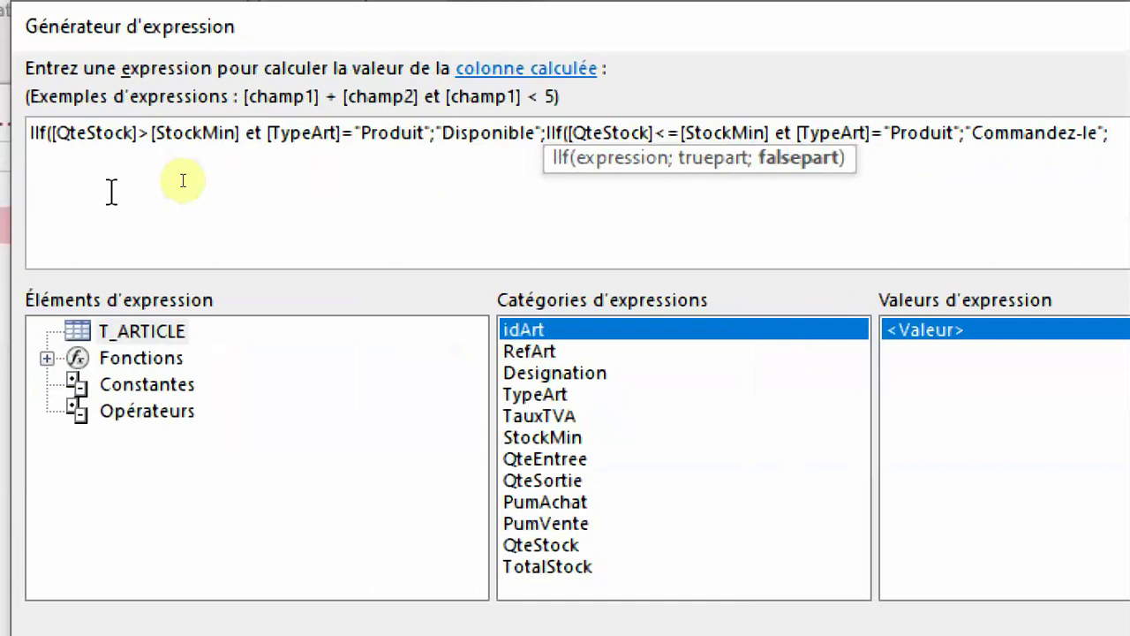
# Start a third IIf as the second IIf's false part, with the condition [QteSortie]=0, and narrow the expression builder window
pyautogui.write('ii')
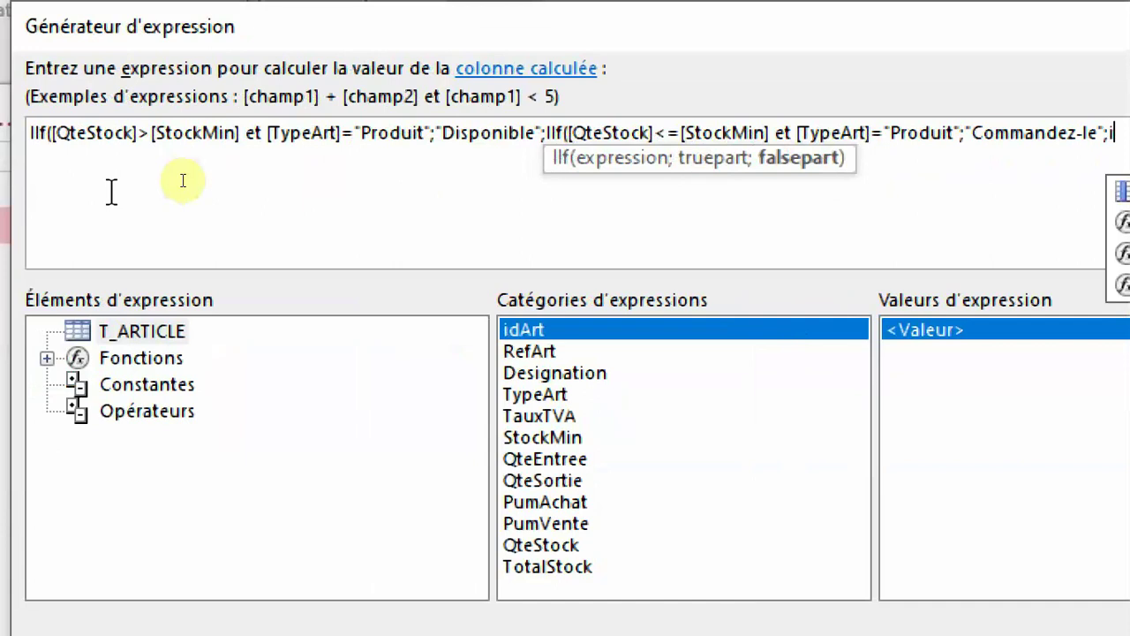
pyautogui.write('f')
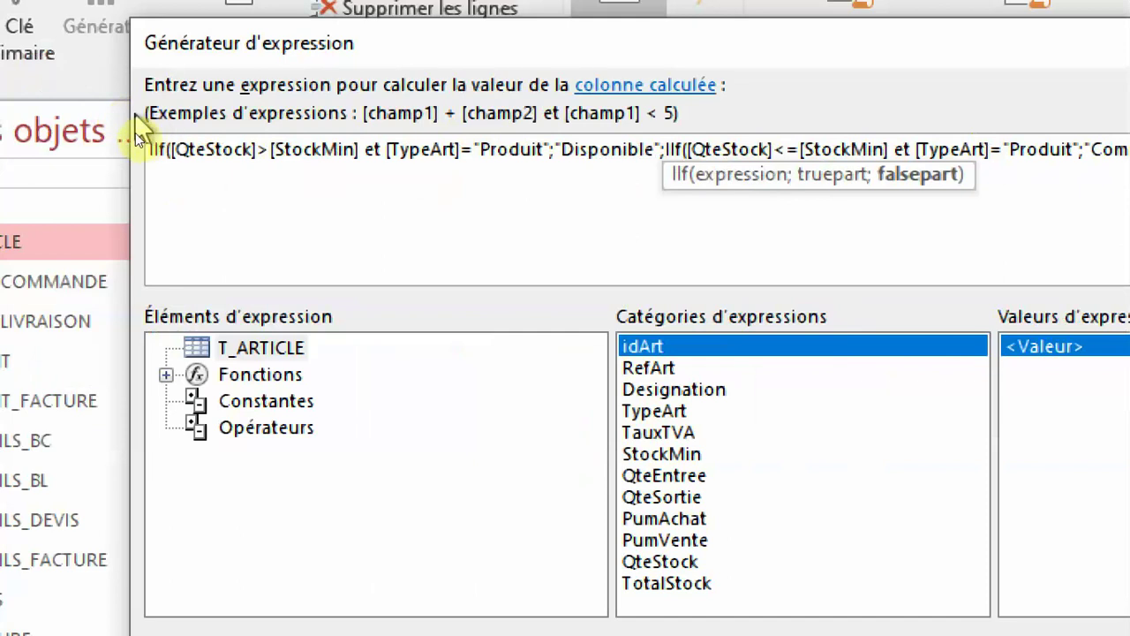
pyautogui.moveTo(136, 132); pyautogui.dragTo(182, 164)
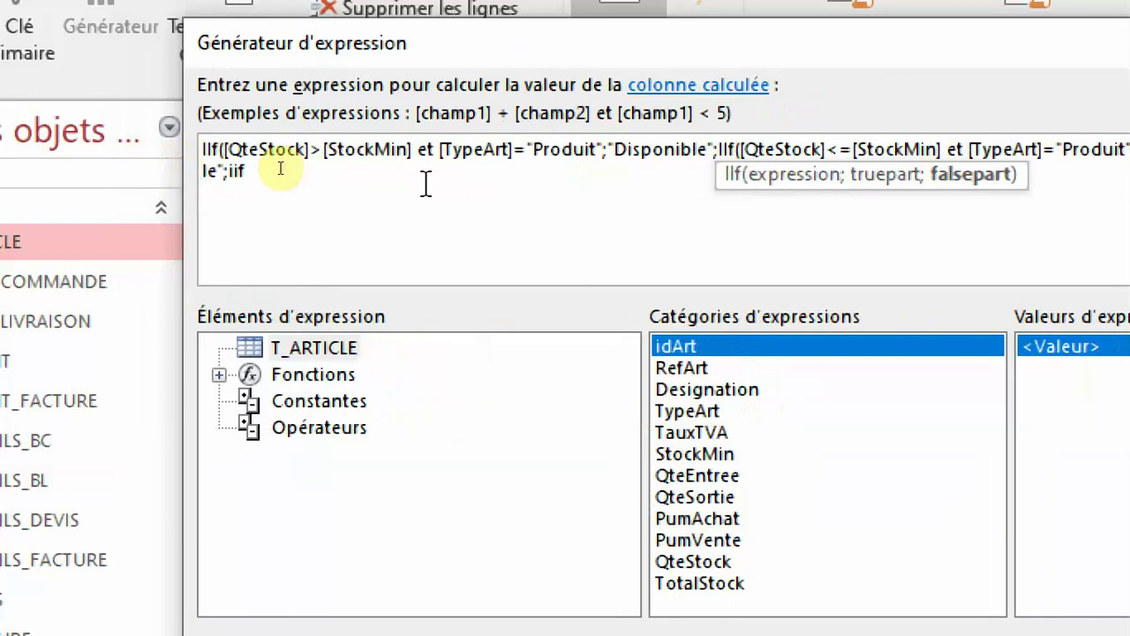
pyautogui.write('(')
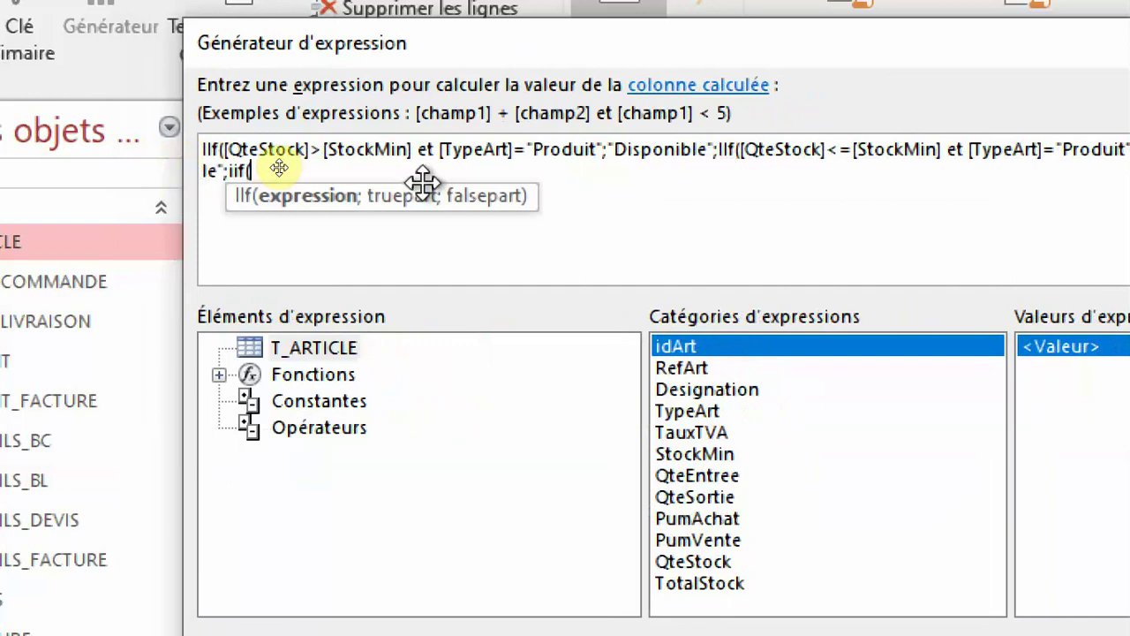
pyautogui.write('qt')
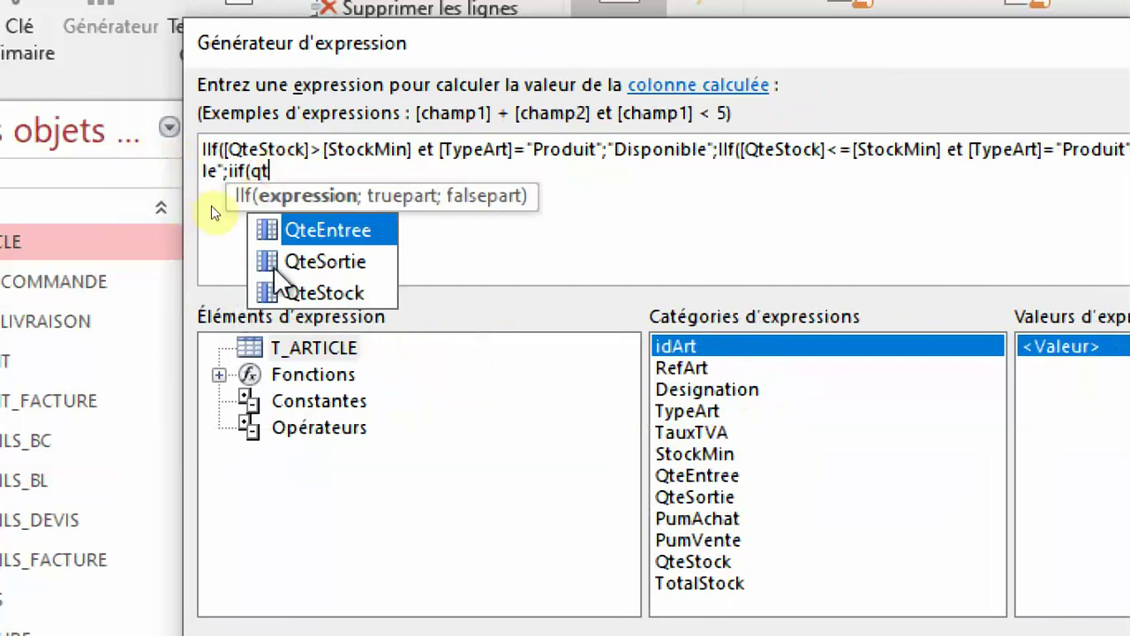
pyautogui.click(310, 262)
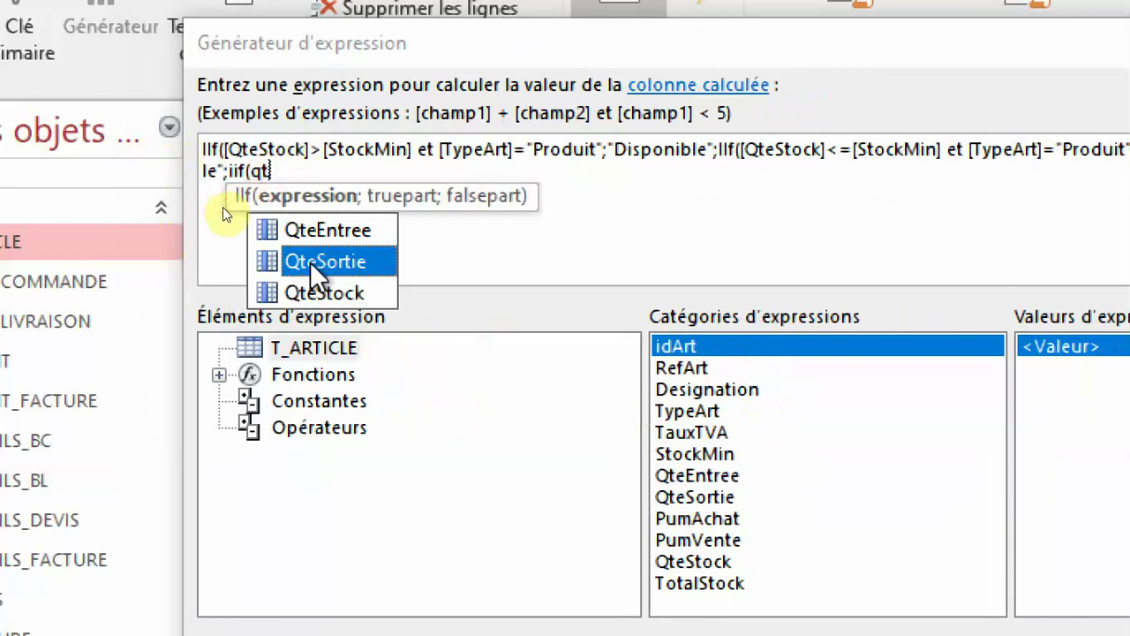
pyautogui.doubleClick(310, 262)
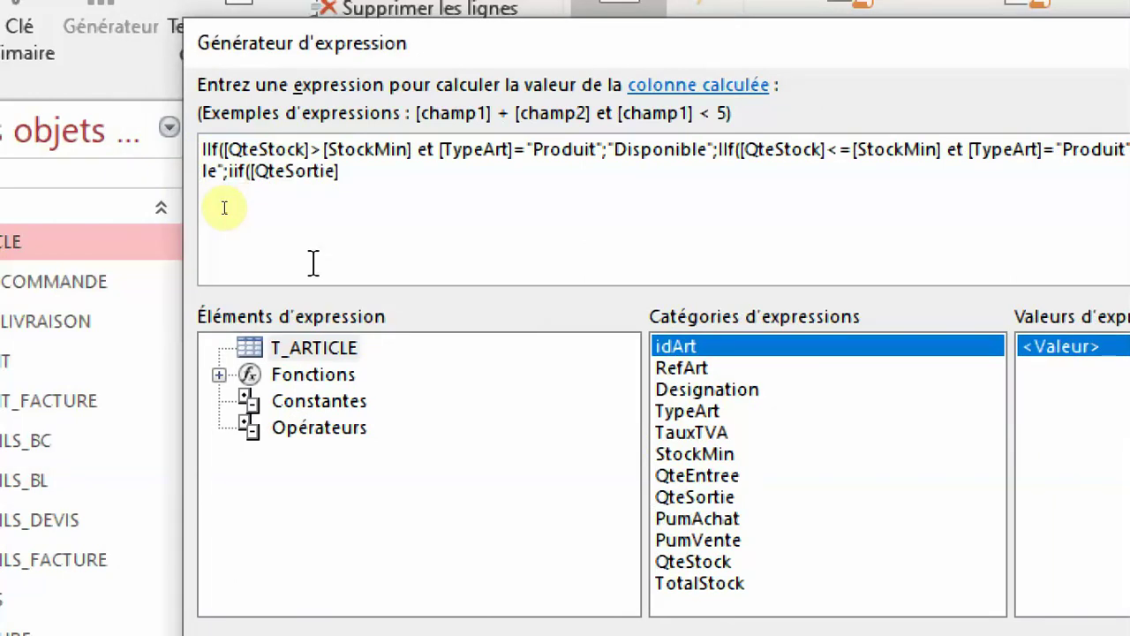
pyautogui.write('=0 e')
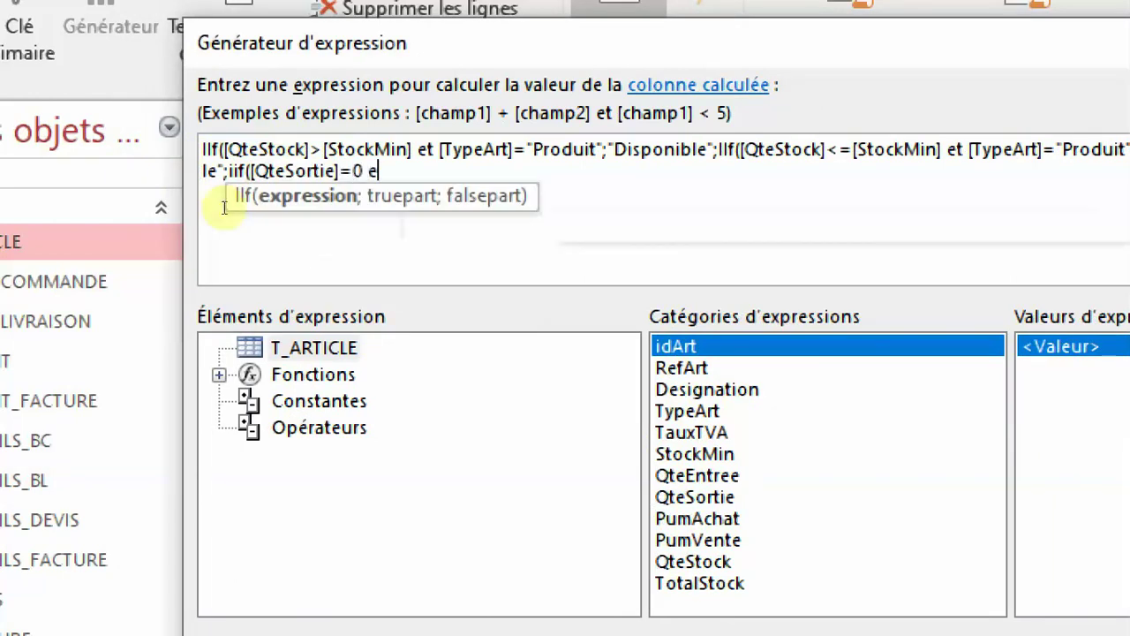
# Add et [TypeArt]="Produit" to the third IIf's condition
pyautogui.write('t ')
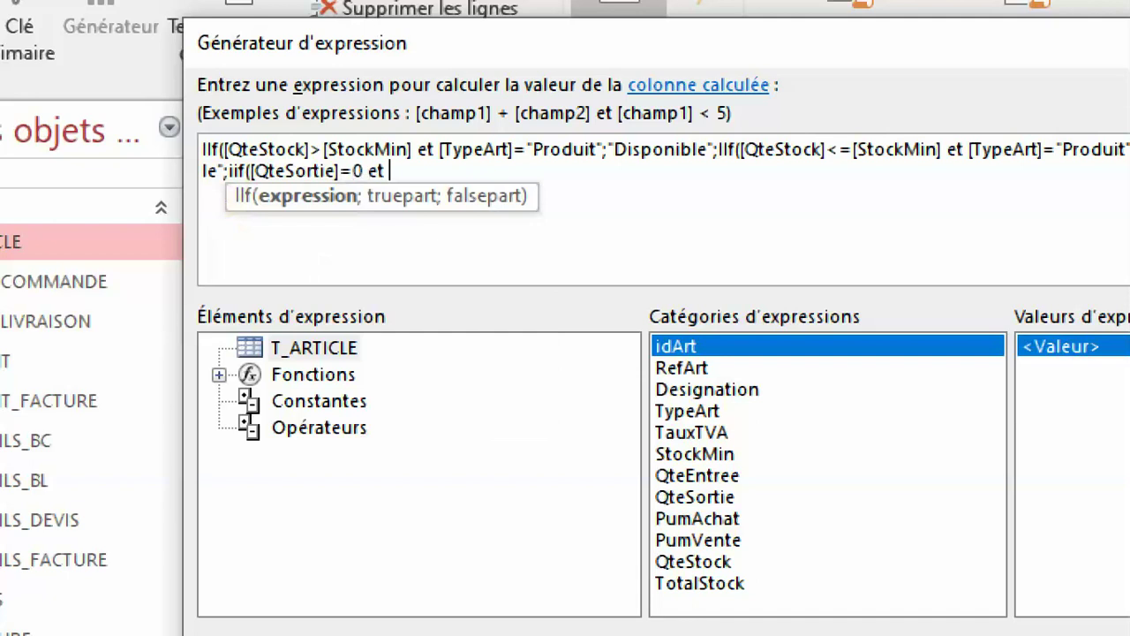
pyautogui.write('typ')
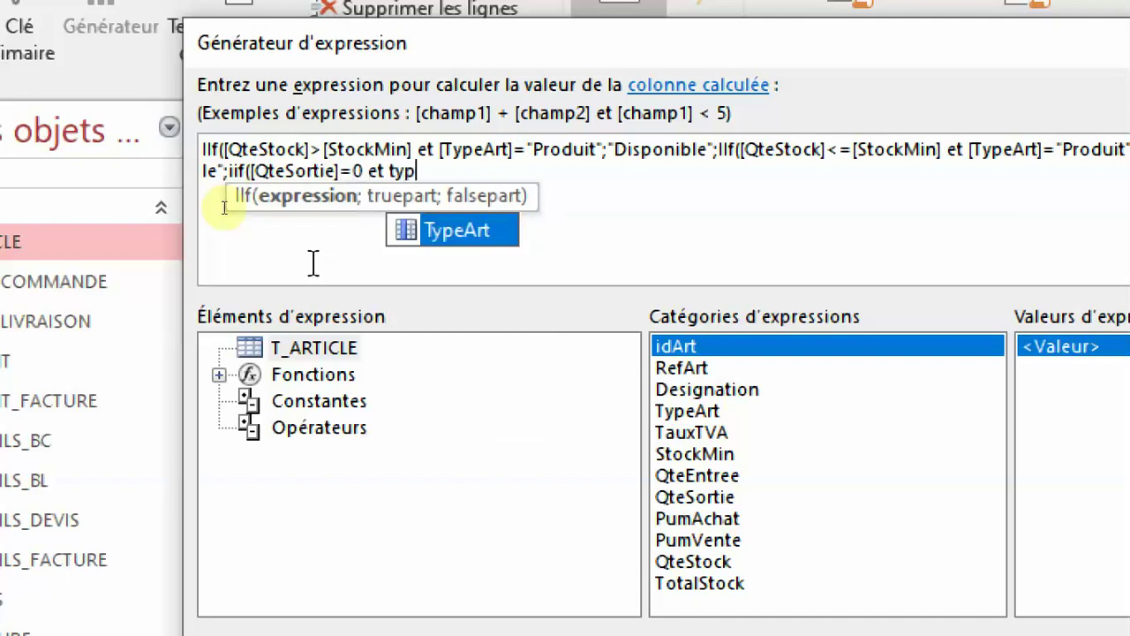
pyautogui.press('Tab')
pyautogui.write('="')
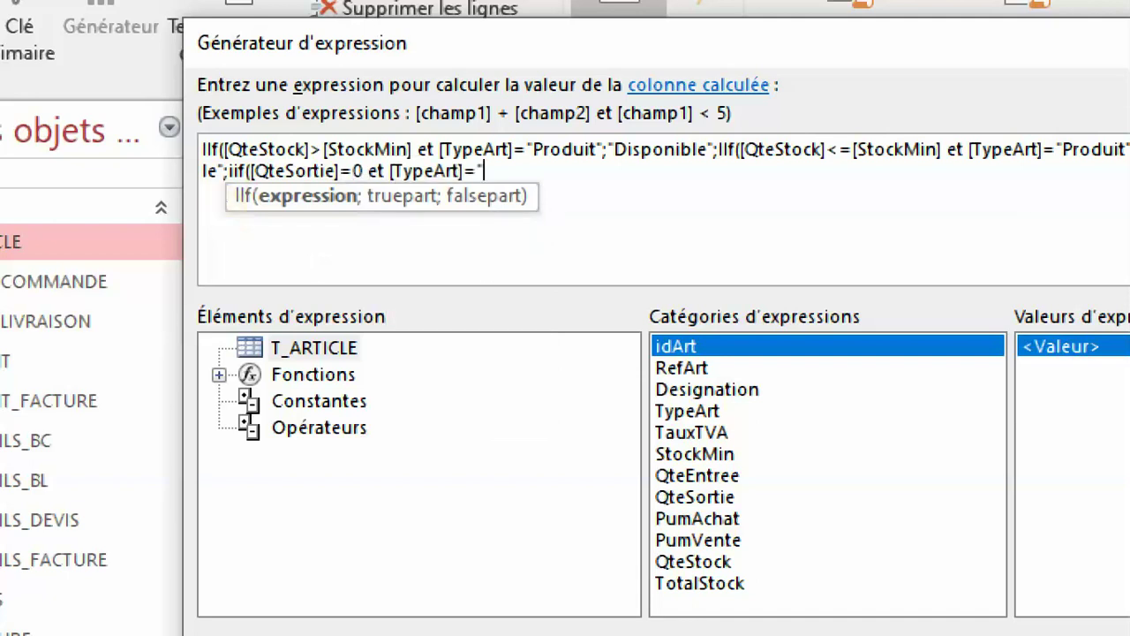
pyautogui.write('Produi')
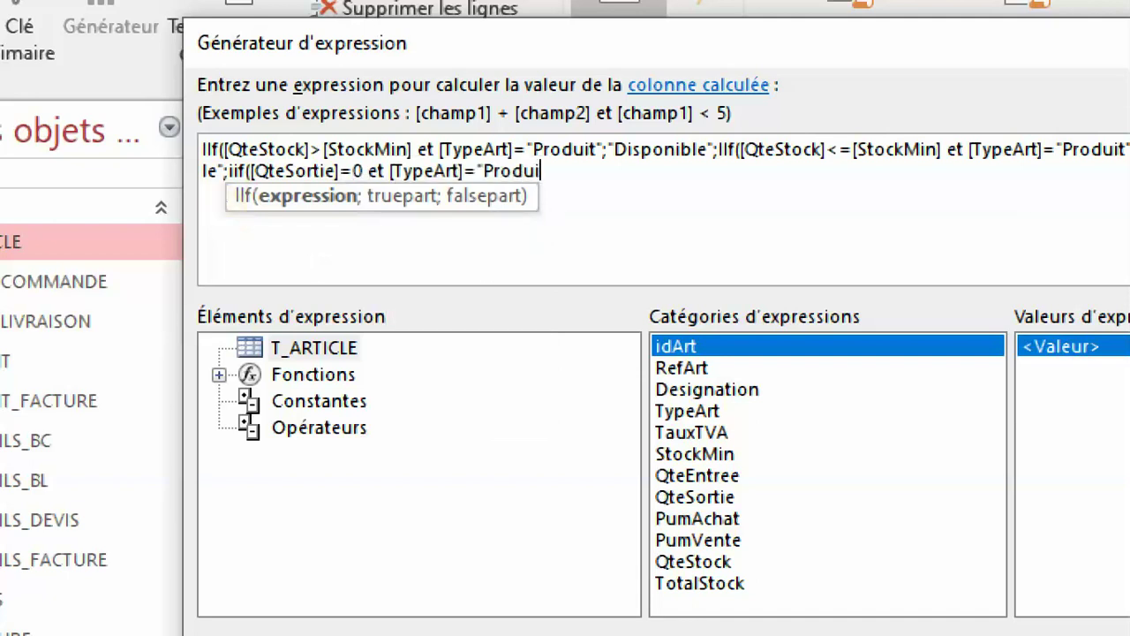
pyautogui.write('t"')
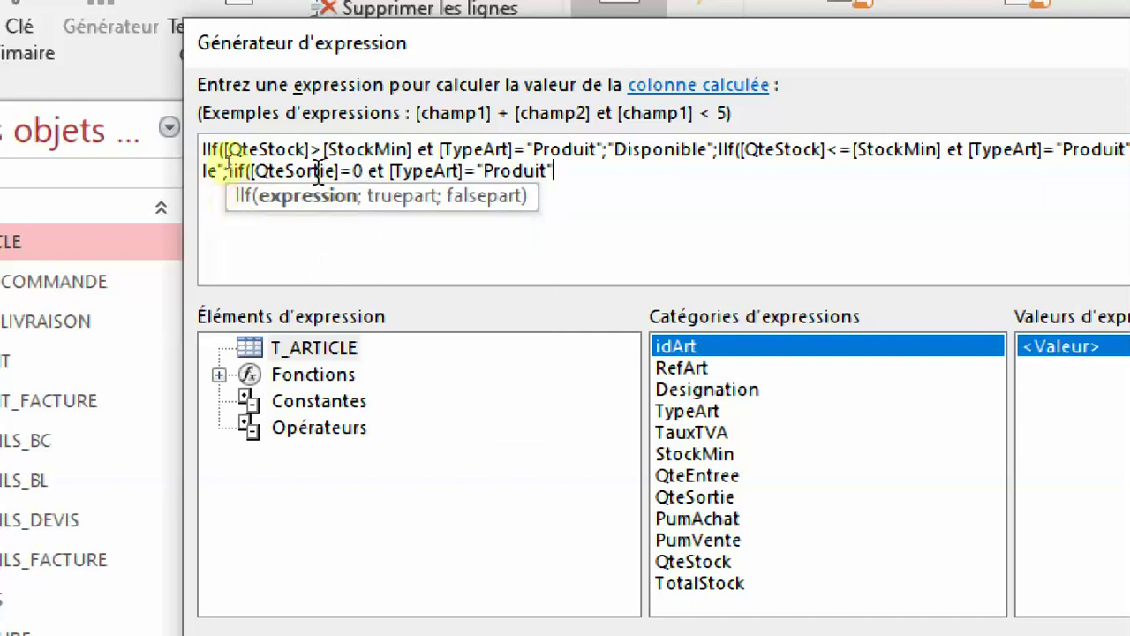
# Replace the QteSortie field with QteStock in the third IIf's condition
pyautogui.click(280, 176)
pyautogui.press('BackSpace')
pyautogui.press('BackSpace')
pyautogui.press('BackSpace')
pyautogui.press('BackSpace')
pyautogui.press('BackSpace')
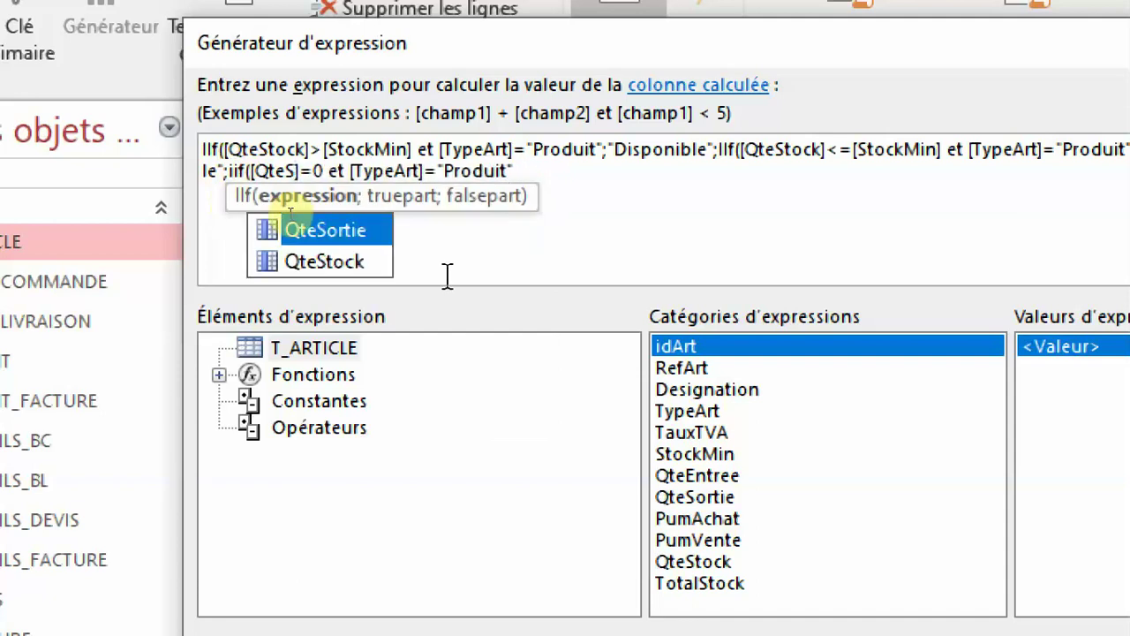
pyautogui.doubleClick(325, 263)
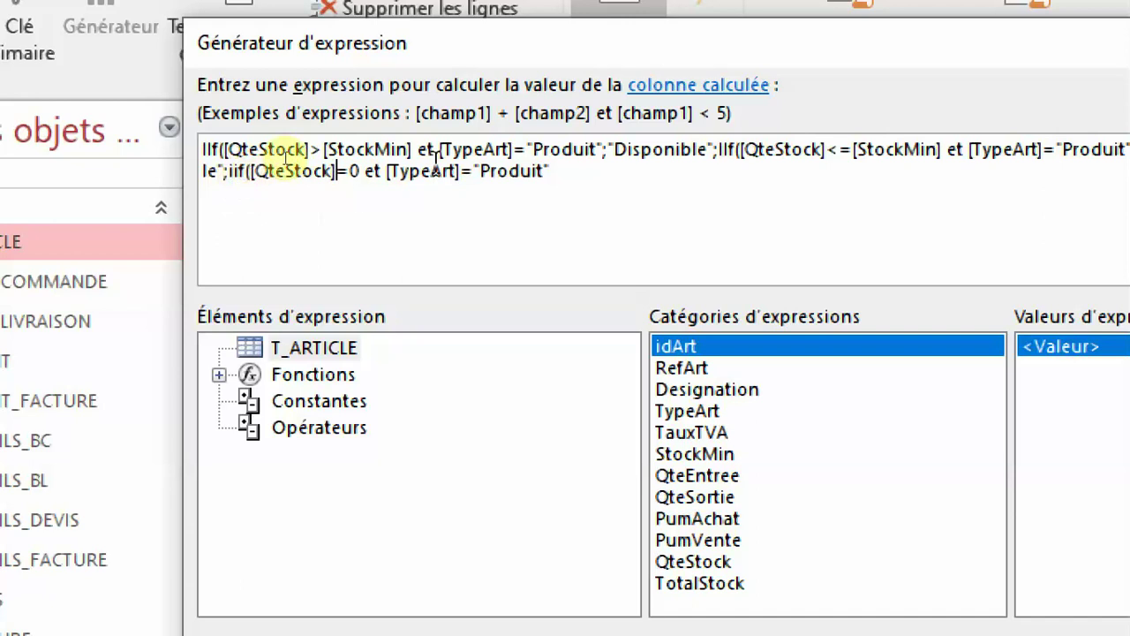
# Enter "Non disponible" as the third IIf's true part, with semicolons before and after it
pyautogui.click(356, 170)
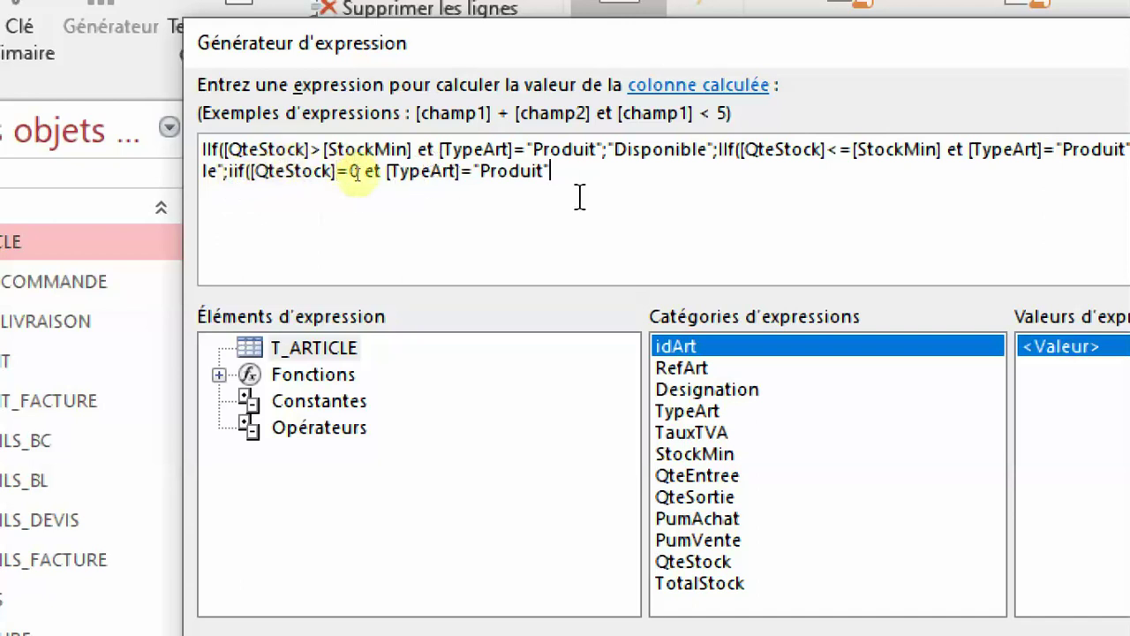
pyautogui.write(';')
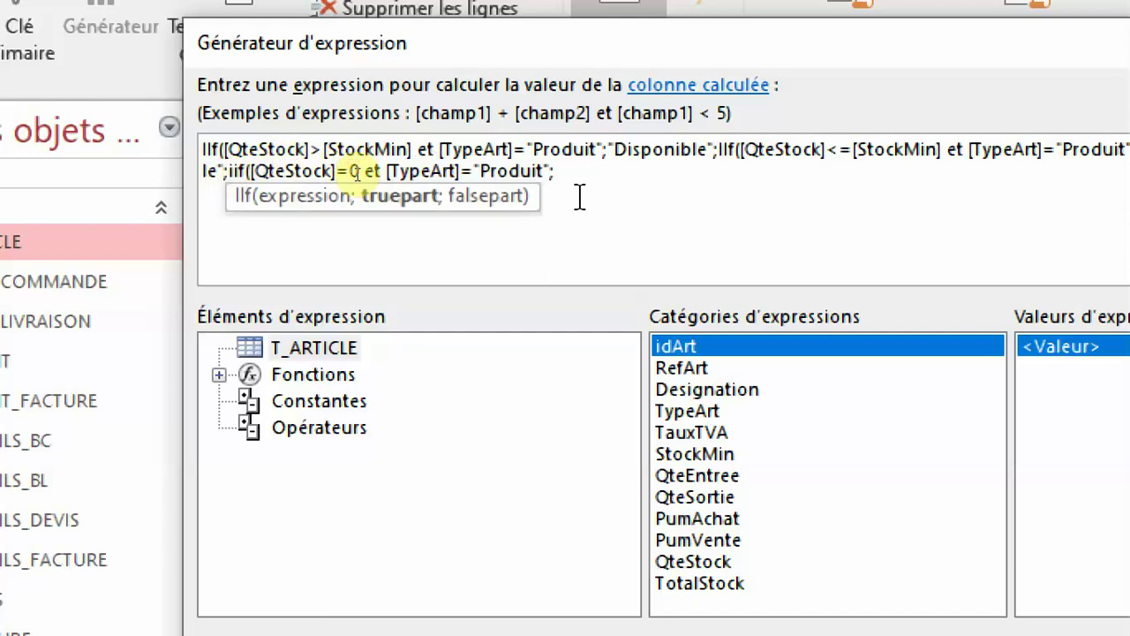
pyautogui.write('"')
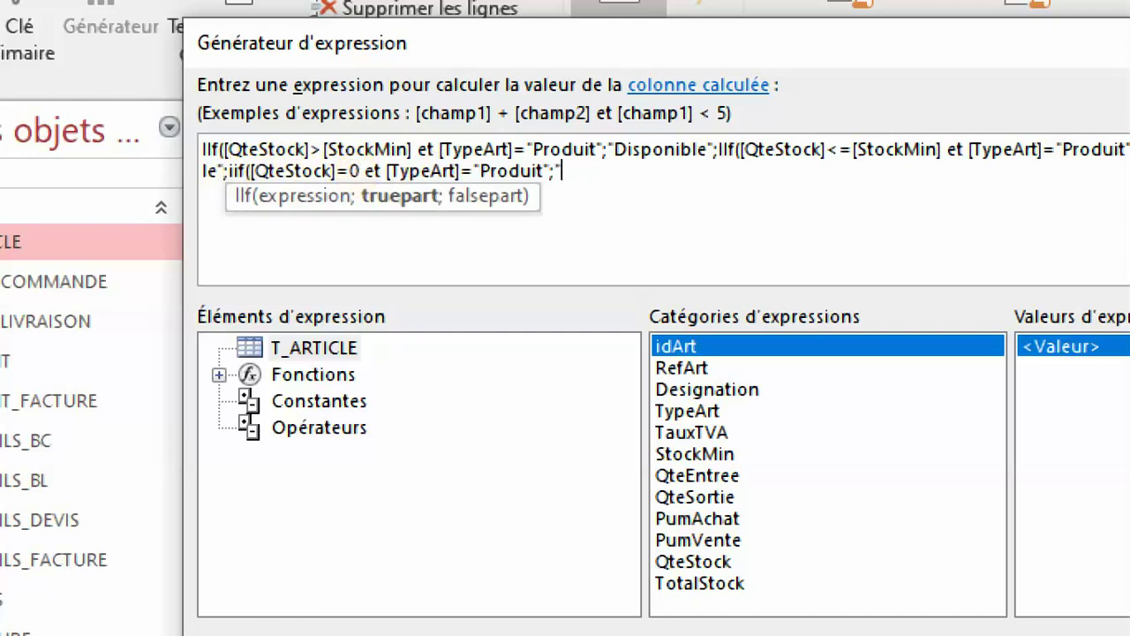
pyautogui.write('Non disponible"')
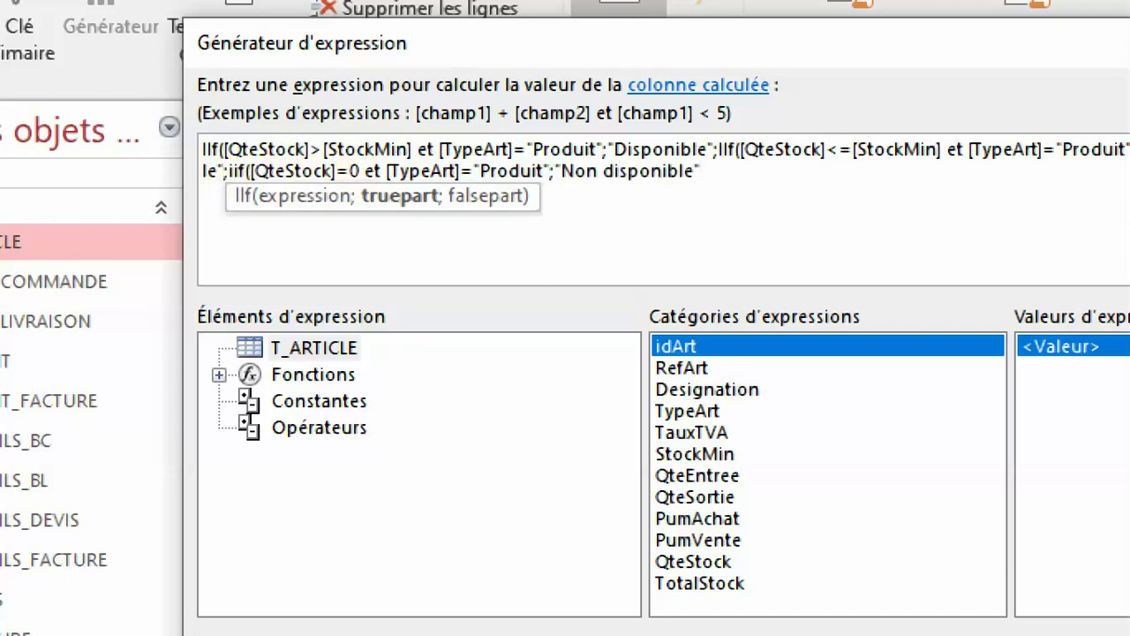
pyautogui.write(';')
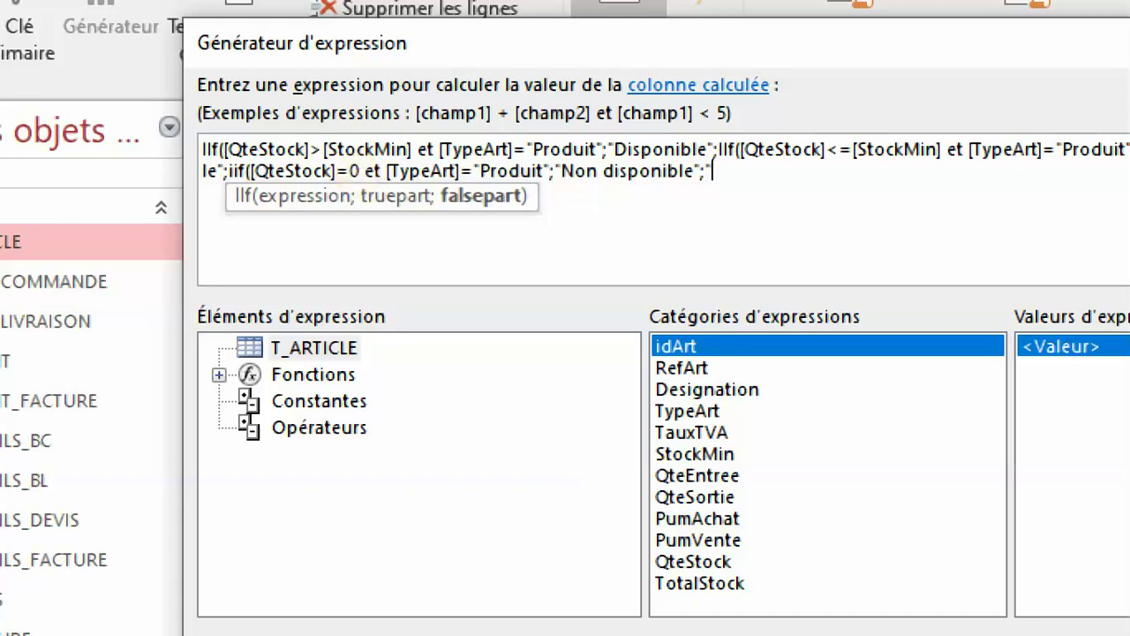
# Enter "Non appliqué" as the false part of the third IIf
pyautogui.write('"Non')
pyautogui.write(' appliqu')
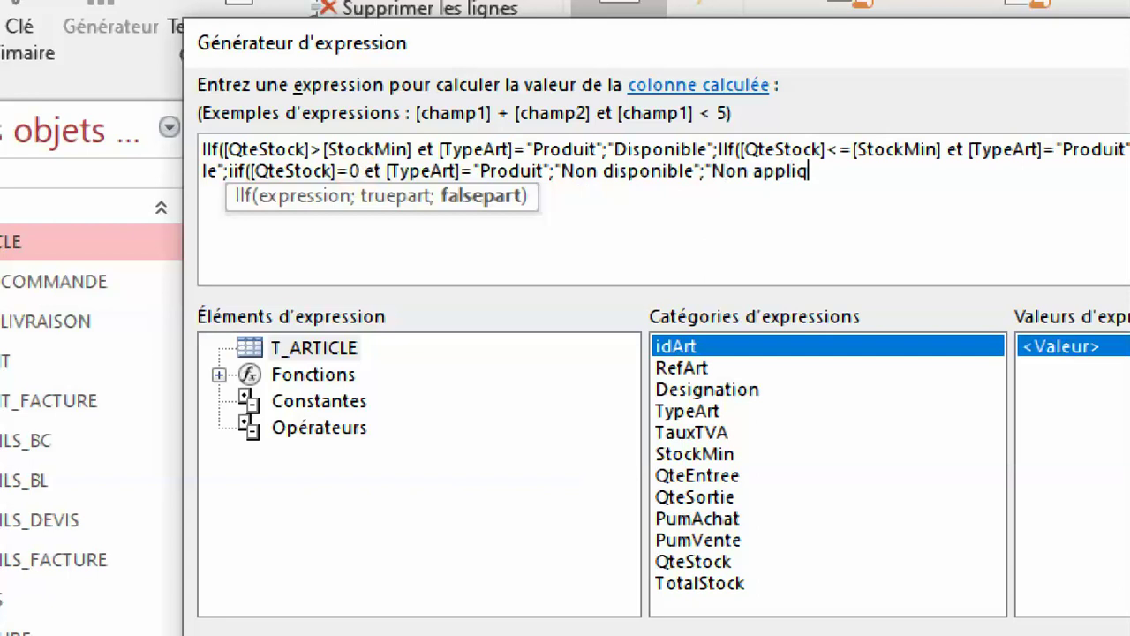
pyautogui.write('é"')
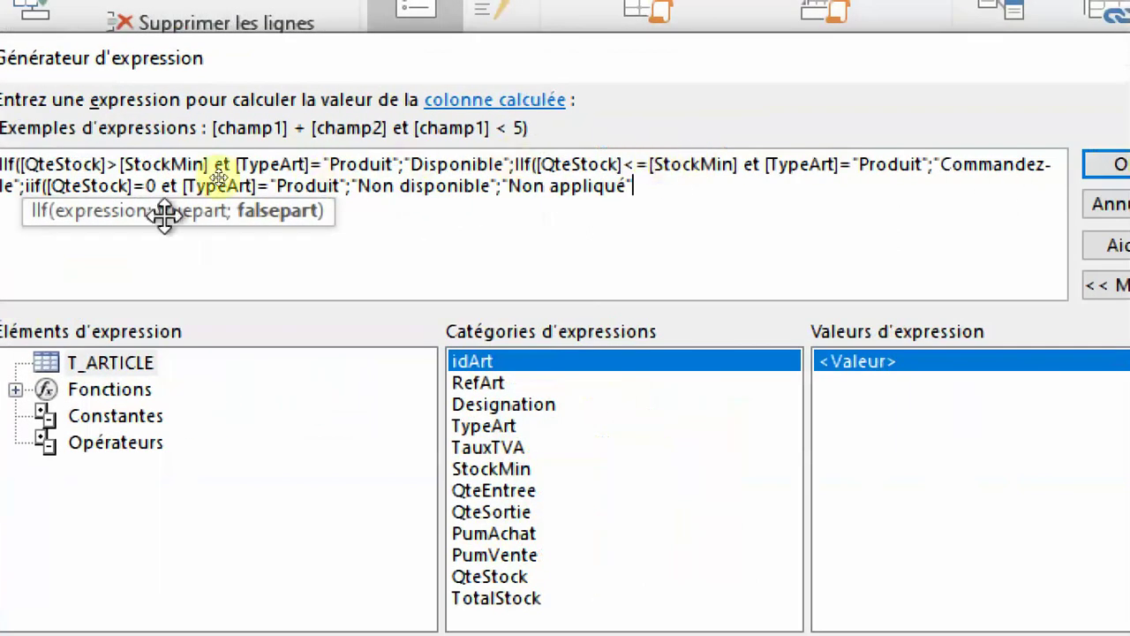
# Resize the expression builder window and close the three nested IIf functions with ))) at the end of the expression
pyautogui.moveTo(0, 252); pyautogui.dragTo(111, 256)
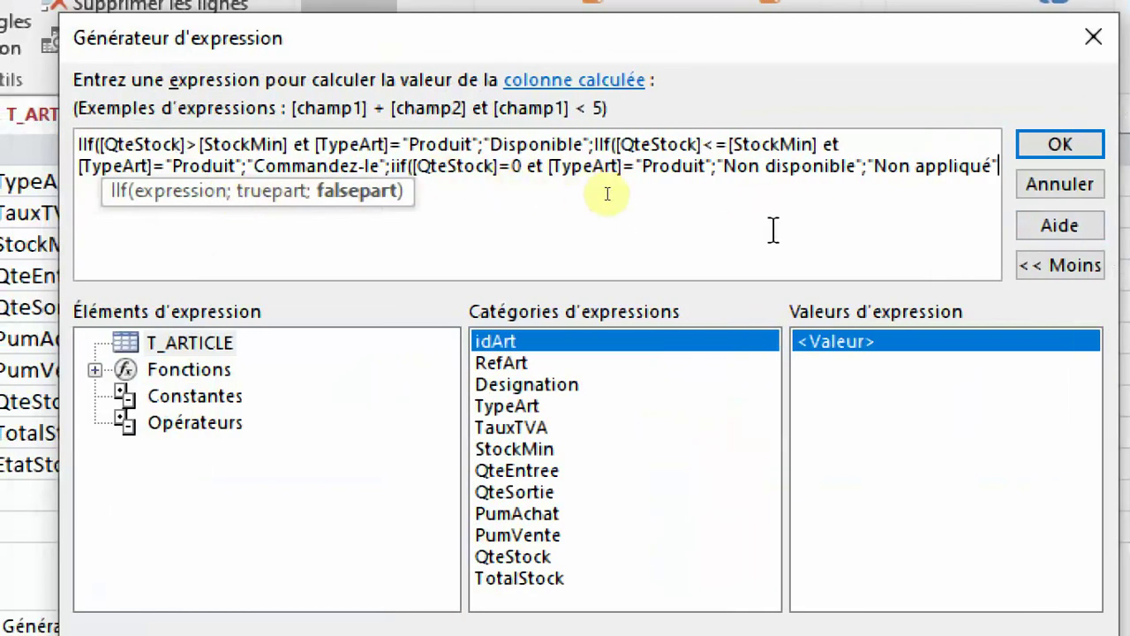
pyautogui.moveTo(55, 134); pyautogui.dragTo(25, 140)
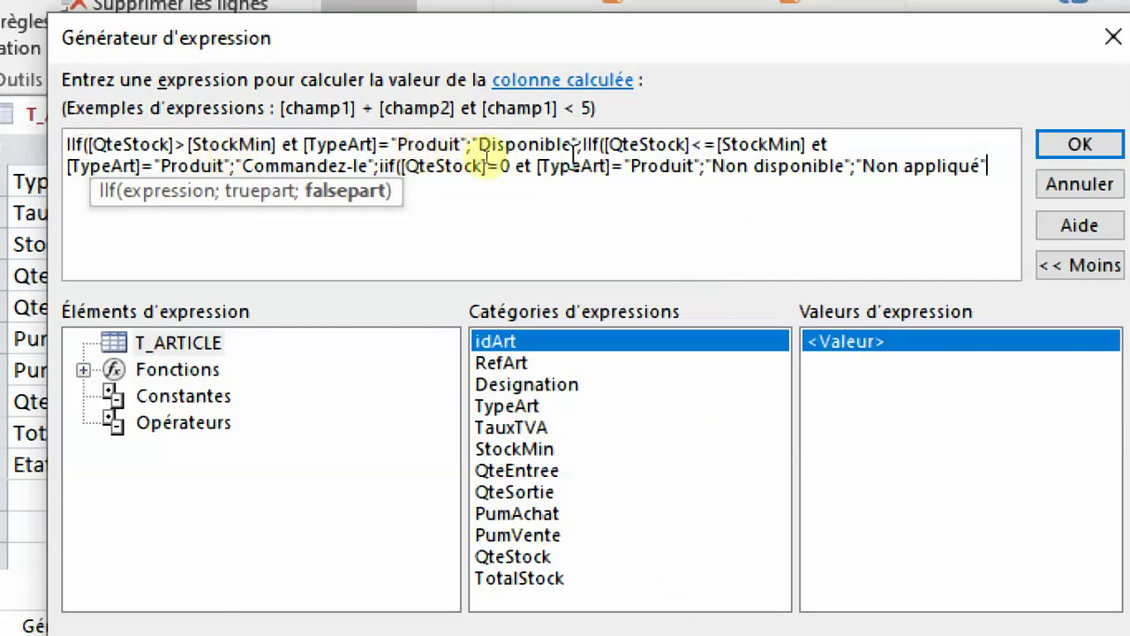
pyautogui.doubleClick(590, 144)
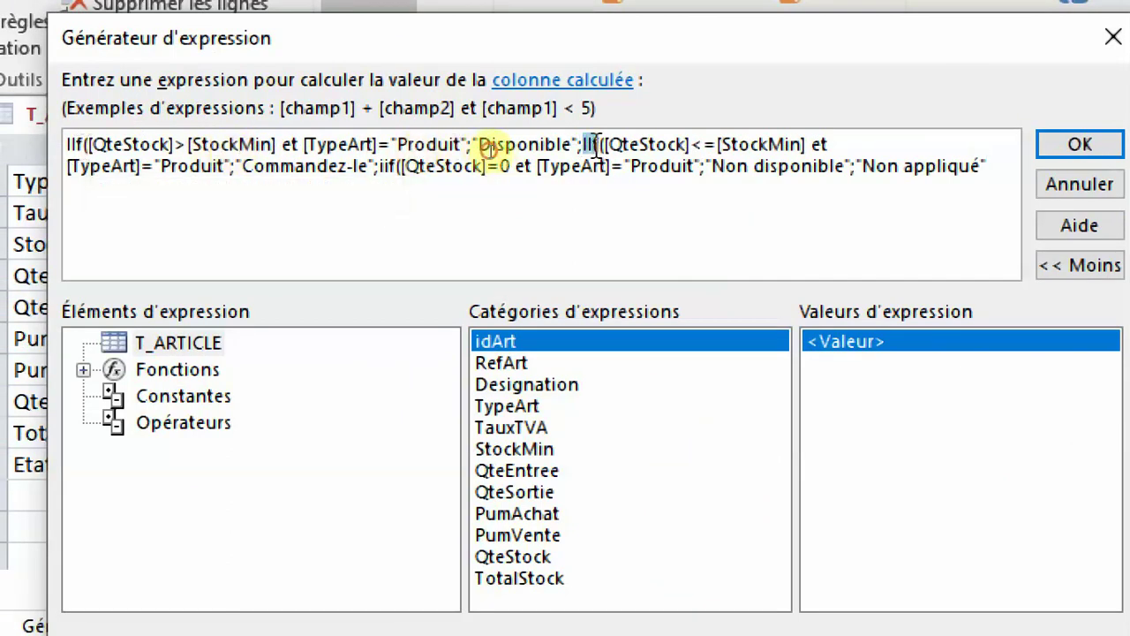
pyautogui.doubleClick(387, 166)
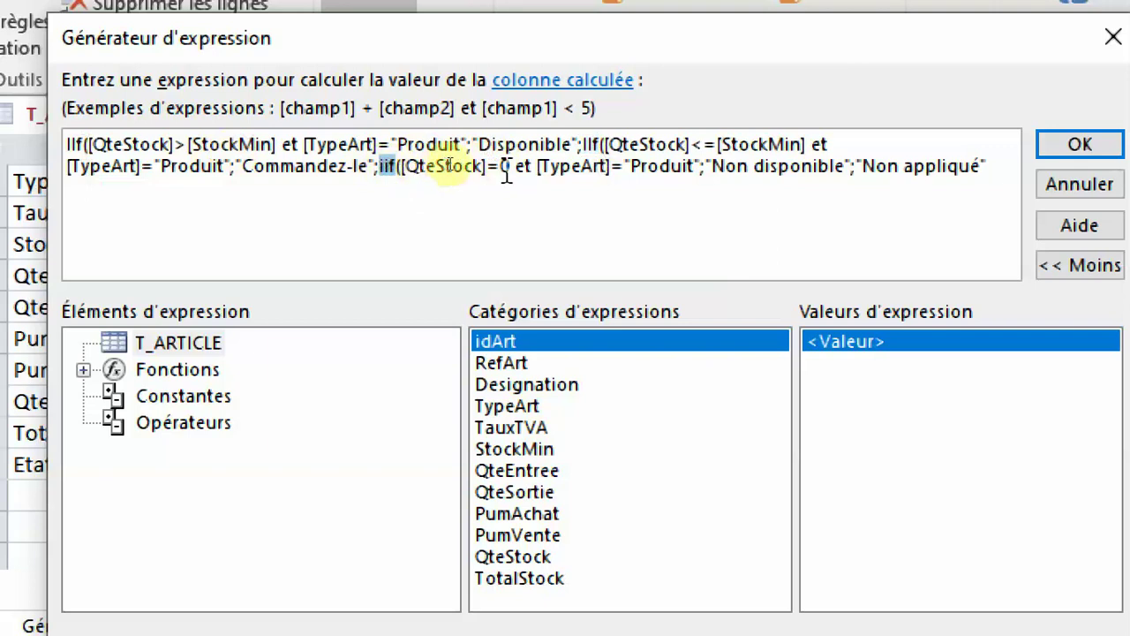
pyautogui.click(999, 161)
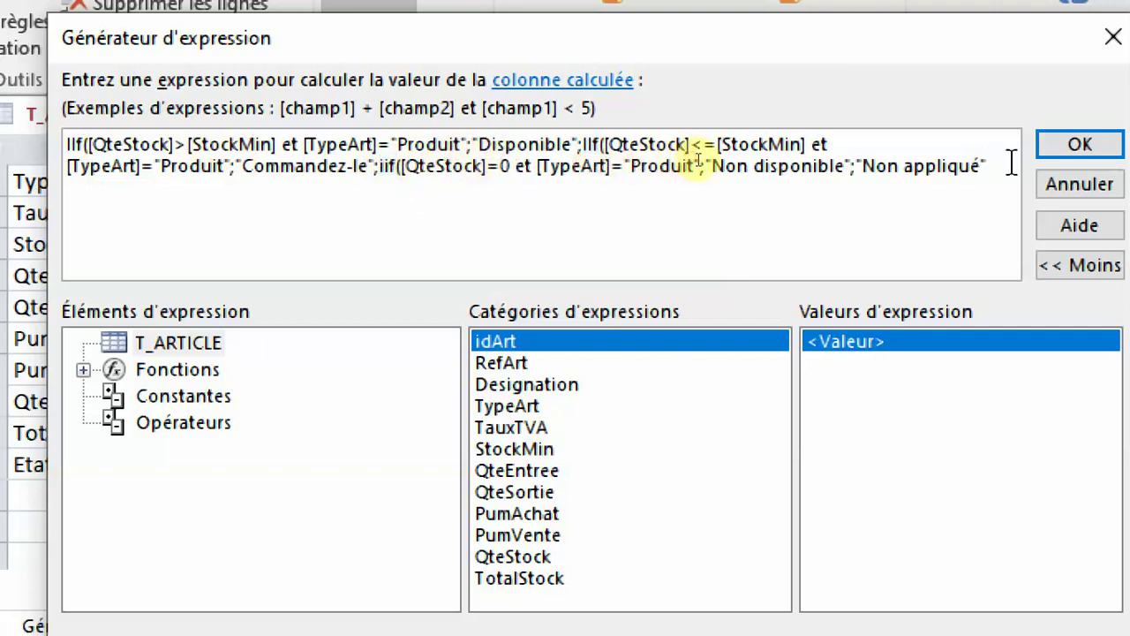
pyautogui.write(')))')
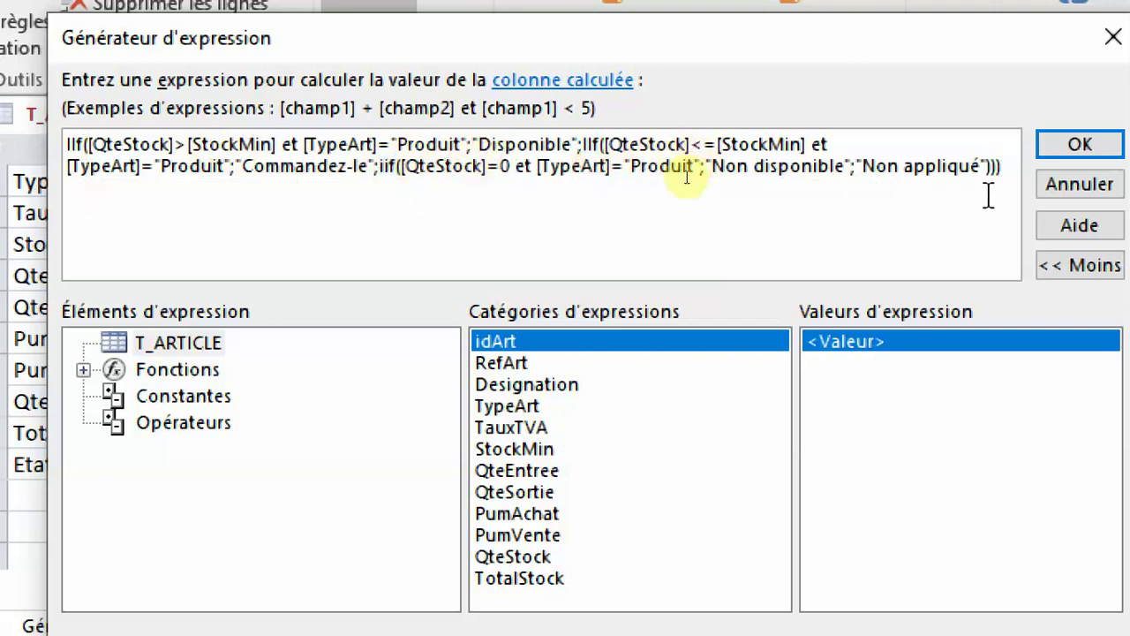
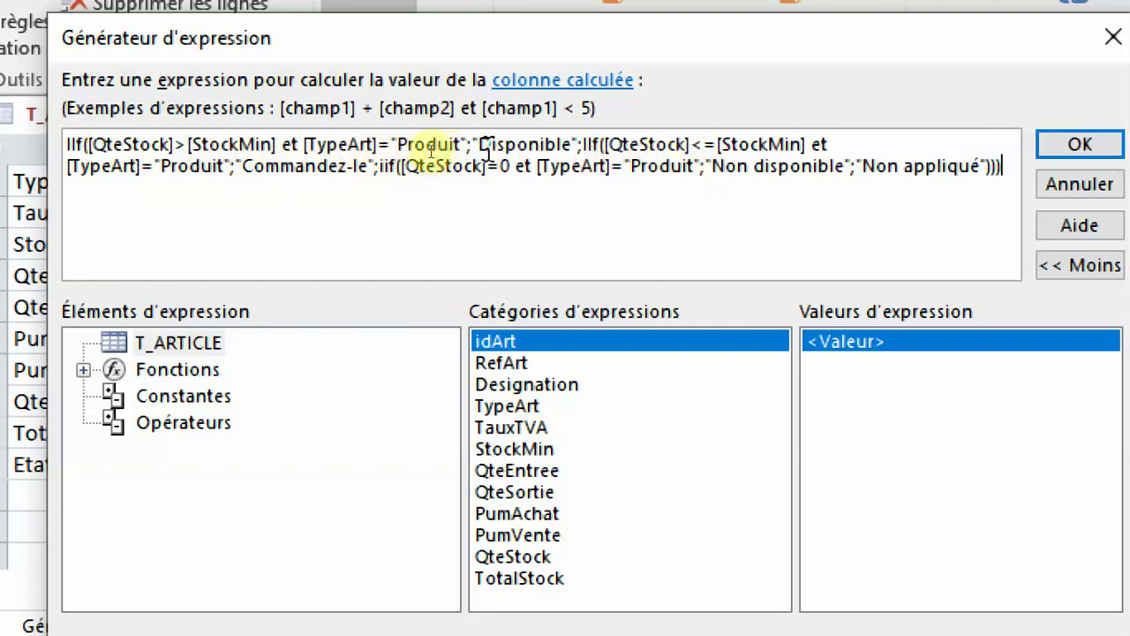
# Review the conditions and results of the three nested IIf functions in the EtatStock expression
pyautogui.moveTo(478, 144); pyautogui.dragTo(574, 145)
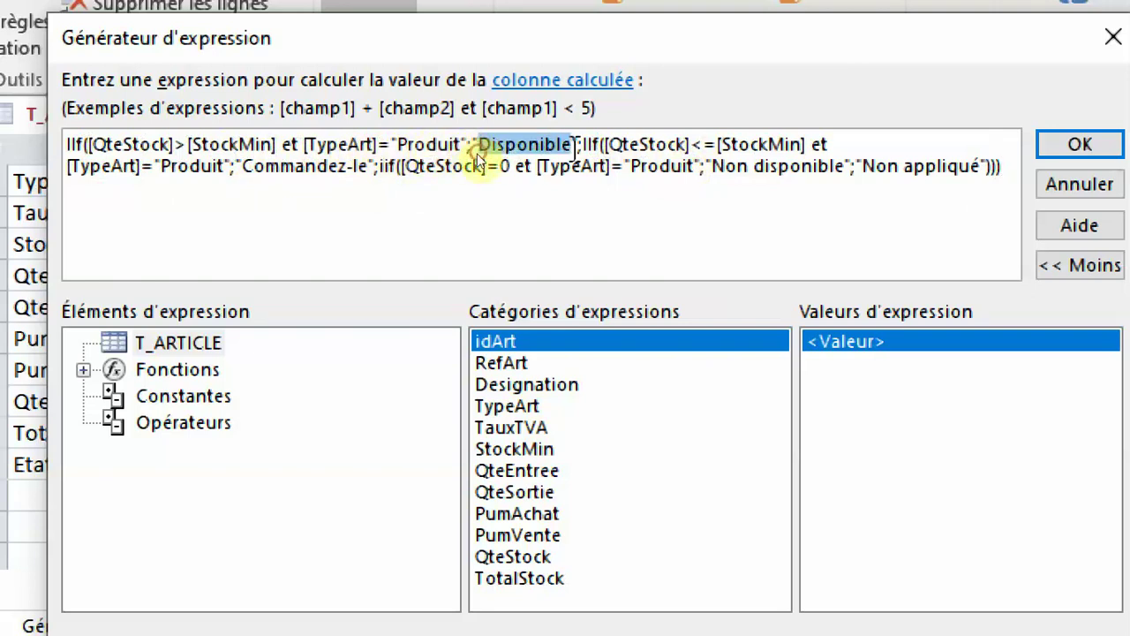
pyautogui.doubleClick(591, 144)
pyautogui.click(658, 144)
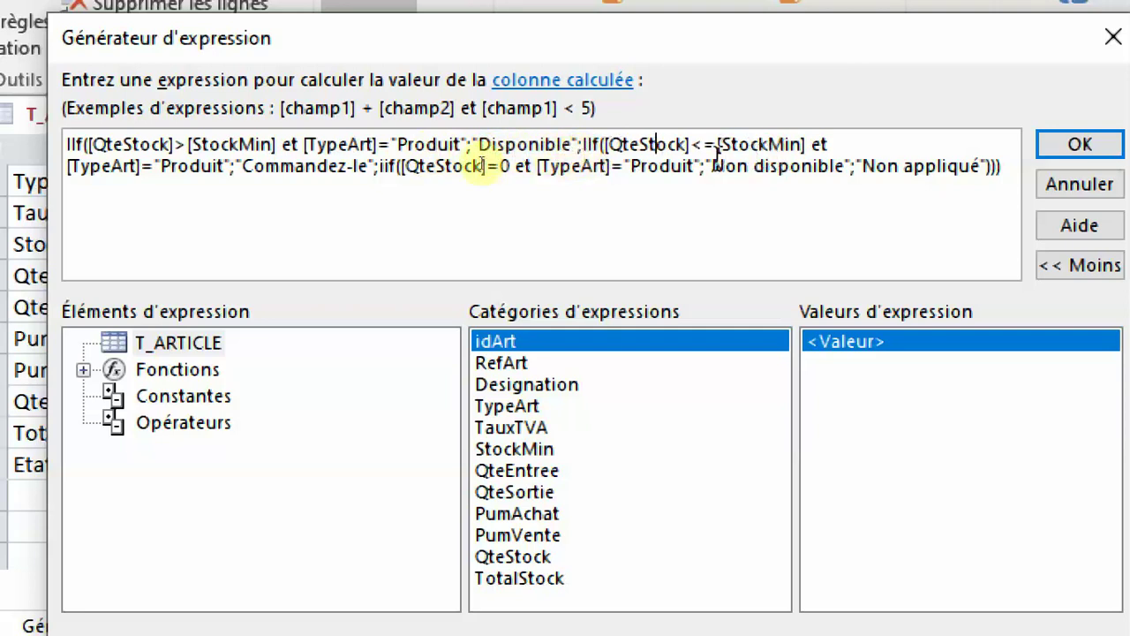
pyautogui.doubleClick(111, 177)
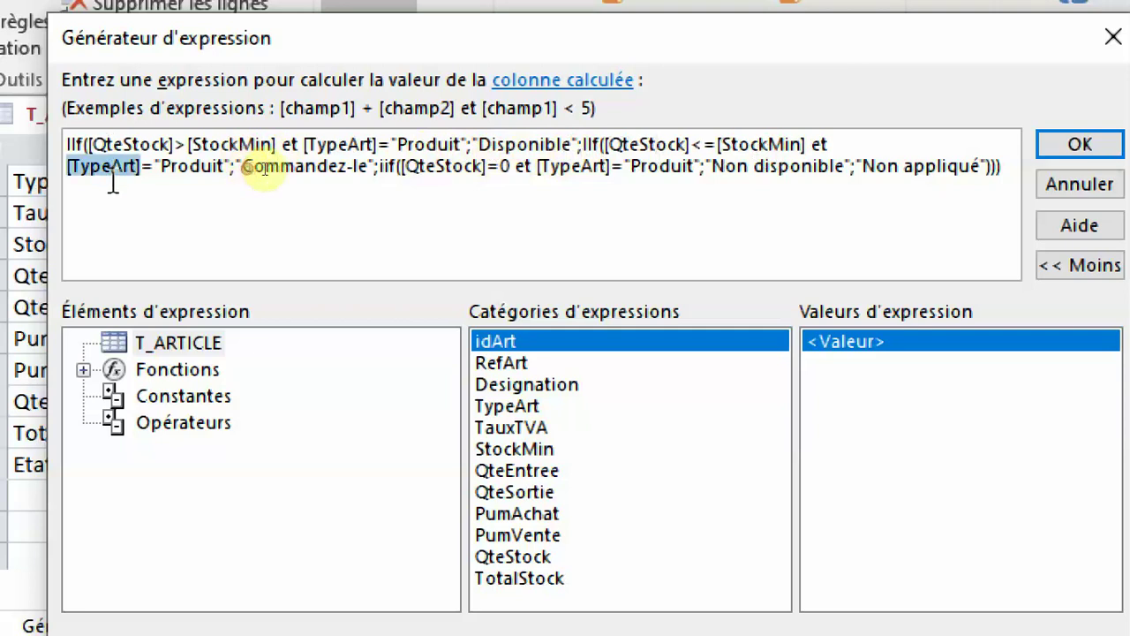
pyautogui.click(200, 168)
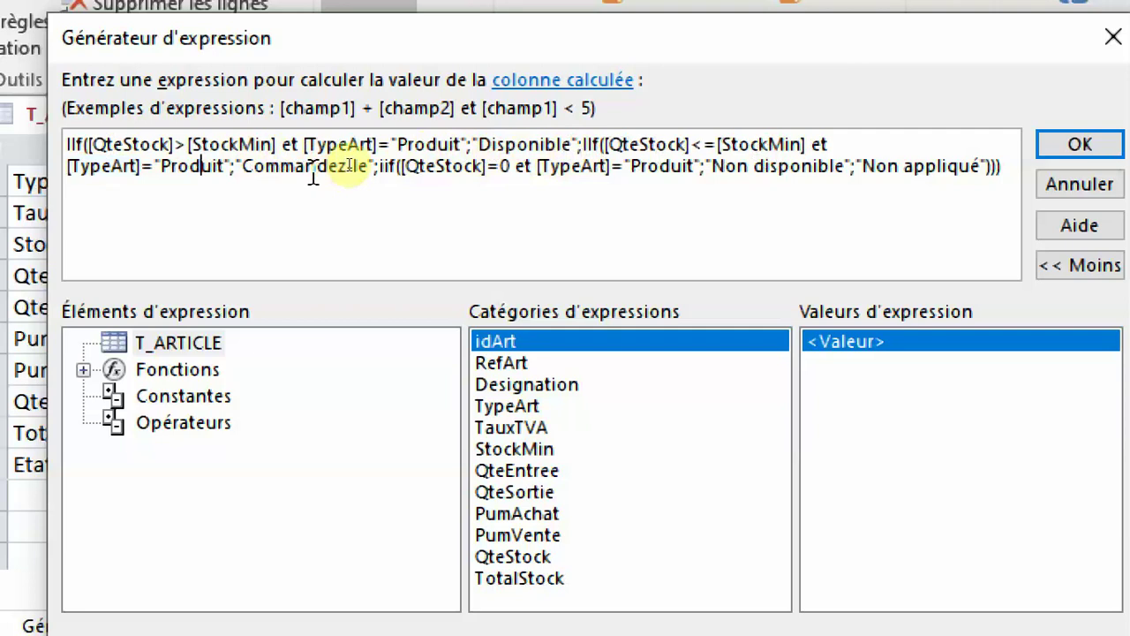
pyautogui.doubleClick(386, 167)
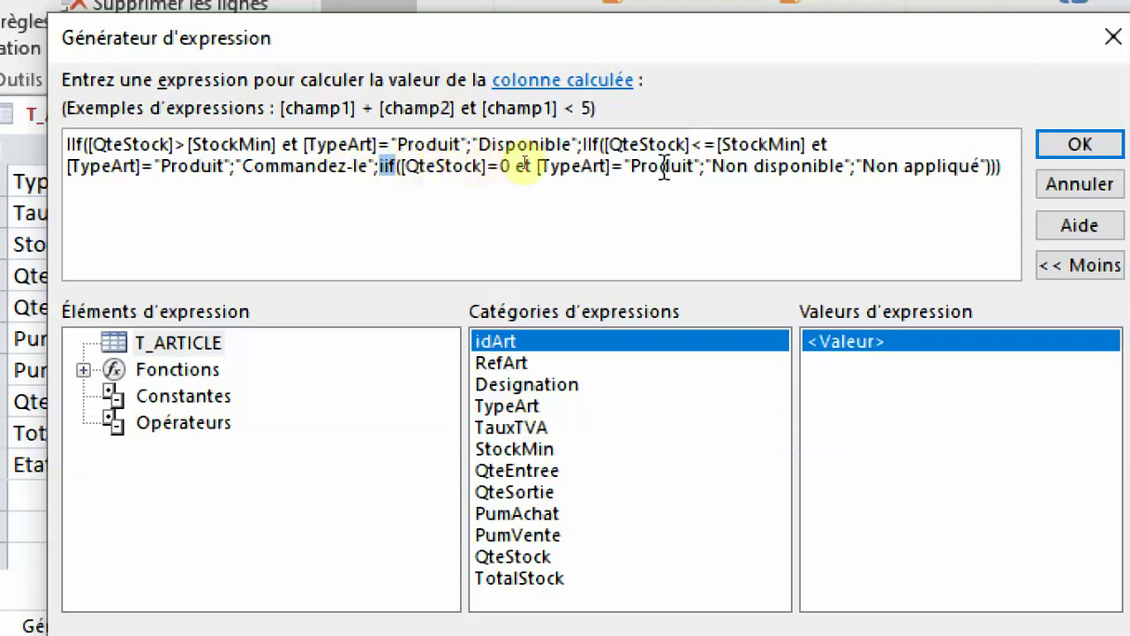
pyautogui.moveTo(537, 166); pyautogui.dragTo(609, 168)
pyautogui.click(517, 164)
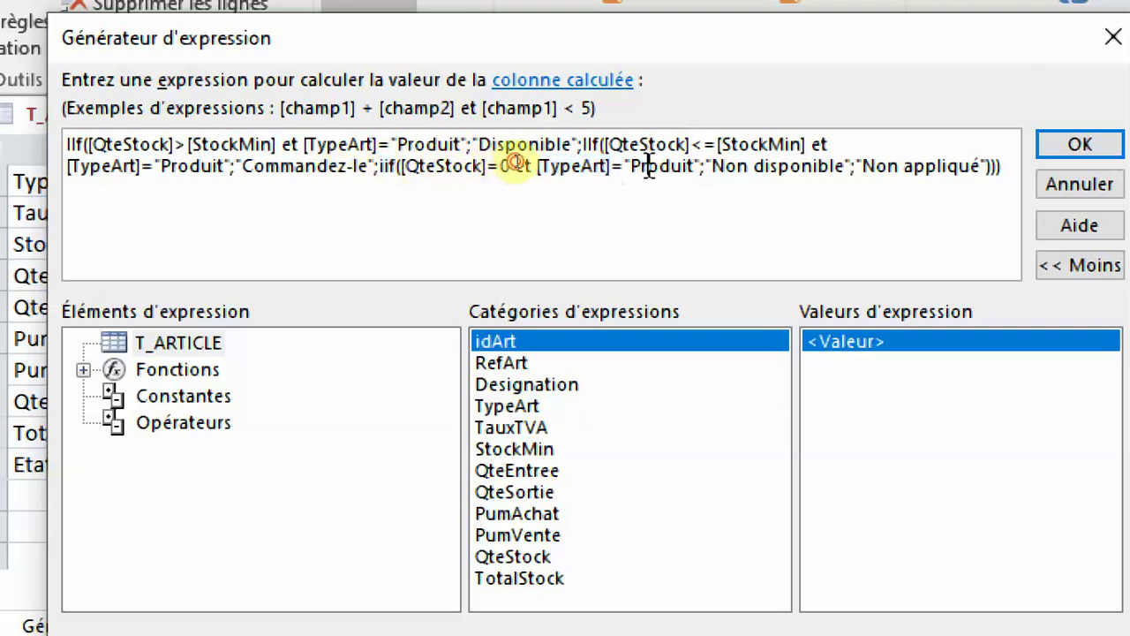
# Check the third IIf's condition and its "Non disponible" and "Non appliqué" results, and accept the EtatStock expression
pyautogui.doubleClick(648, 166)
pyautogui.doubleClick(750, 185)
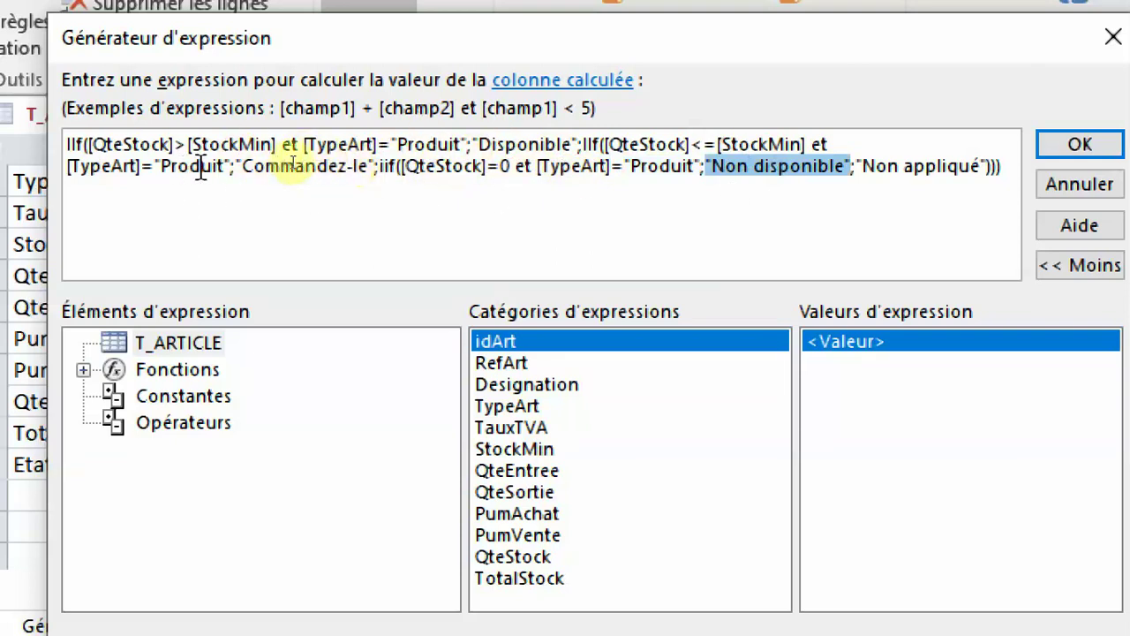
pyautogui.click(870, 175)
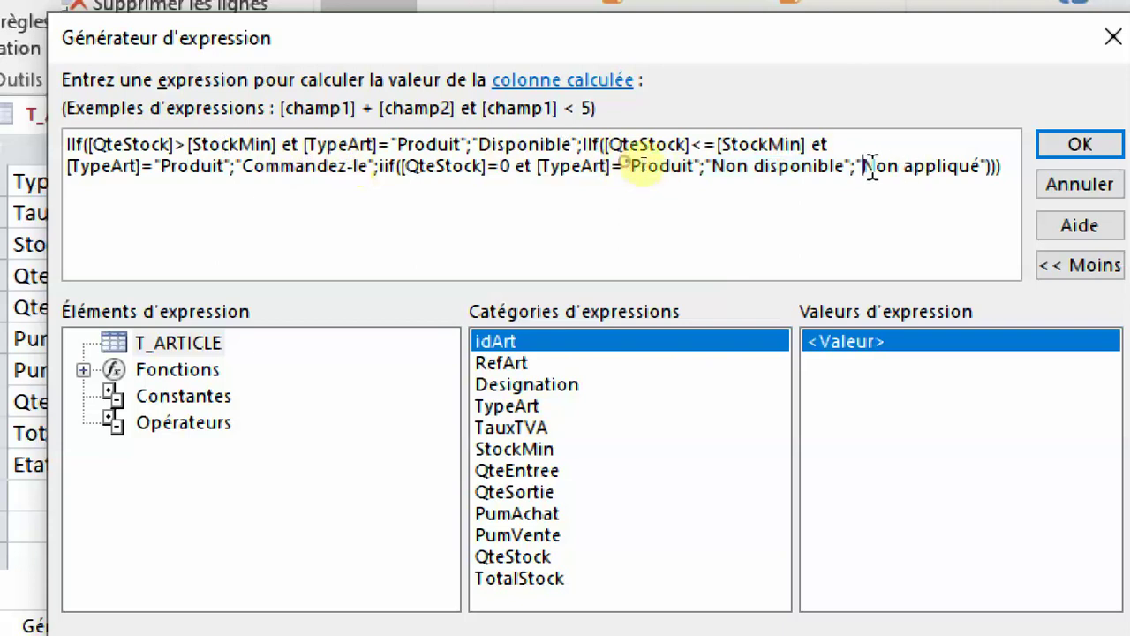
pyautogui.moveTo(866, 168); pyautogui.dragTo(989, 168)
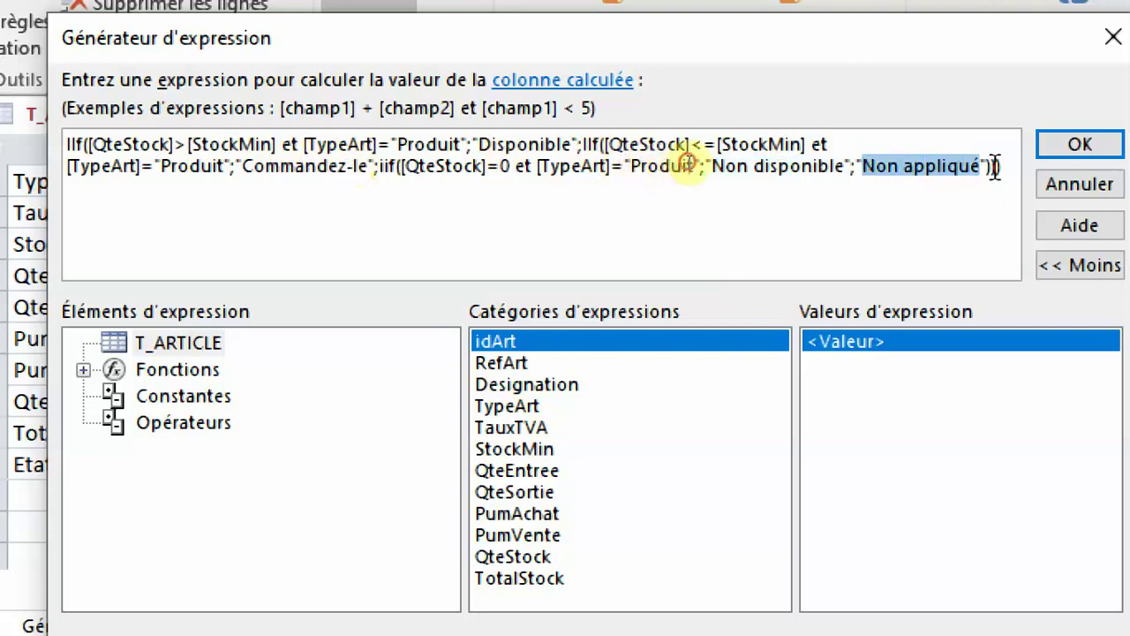
pyautogui.click(991, 167)
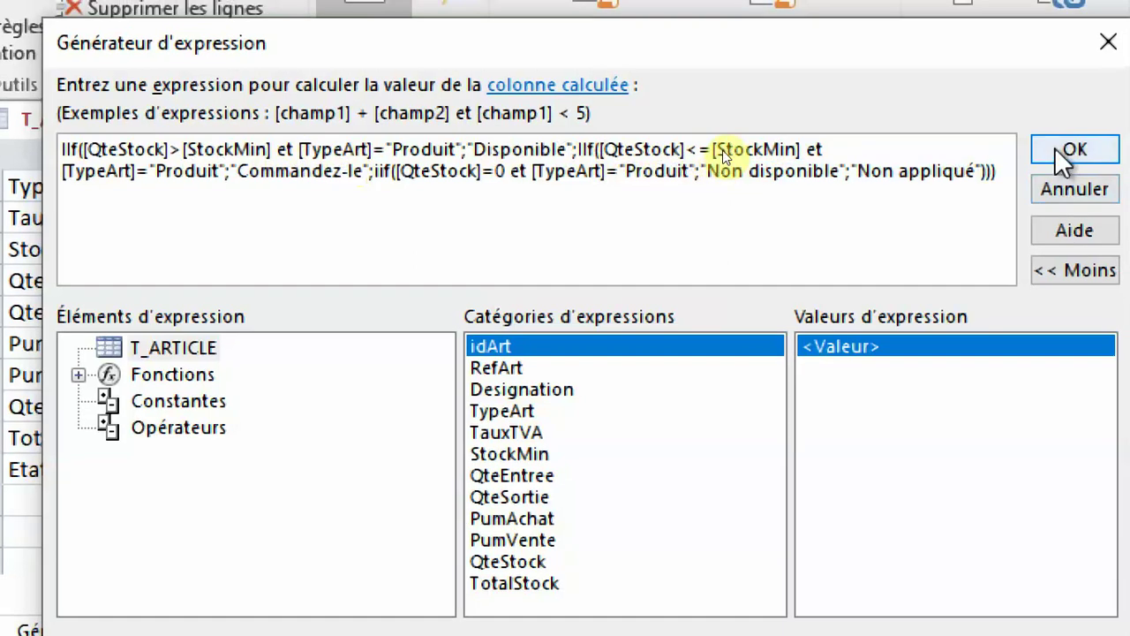
pyautogui.click(1054, 150)
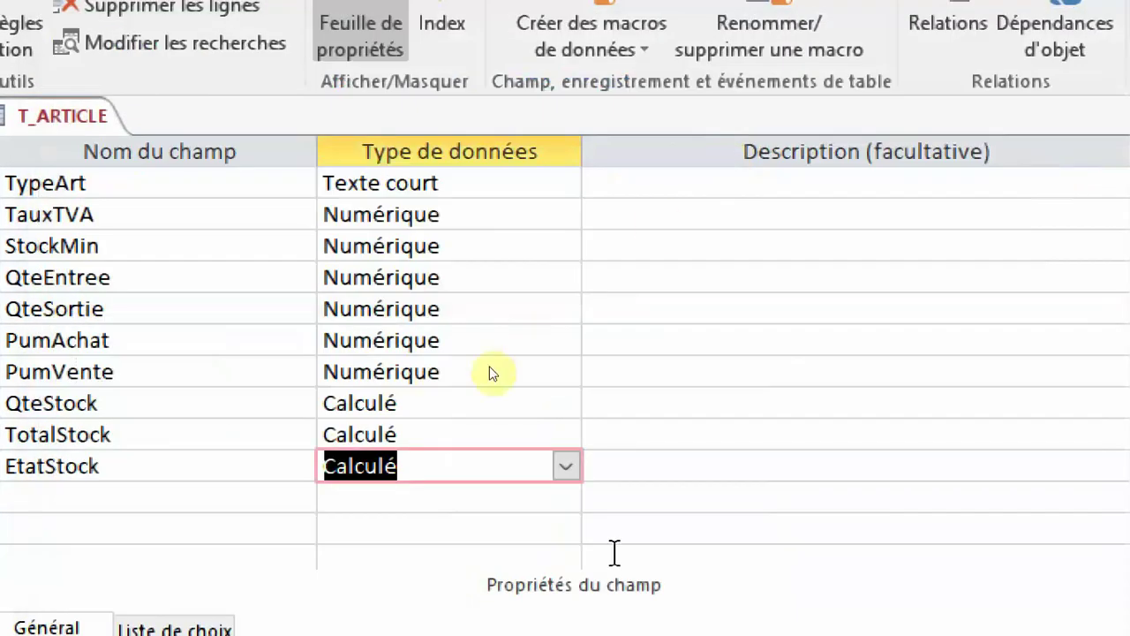
# Set the result type of the calculated EtatStock field to Texte court
pyautogui.click(551, 457)
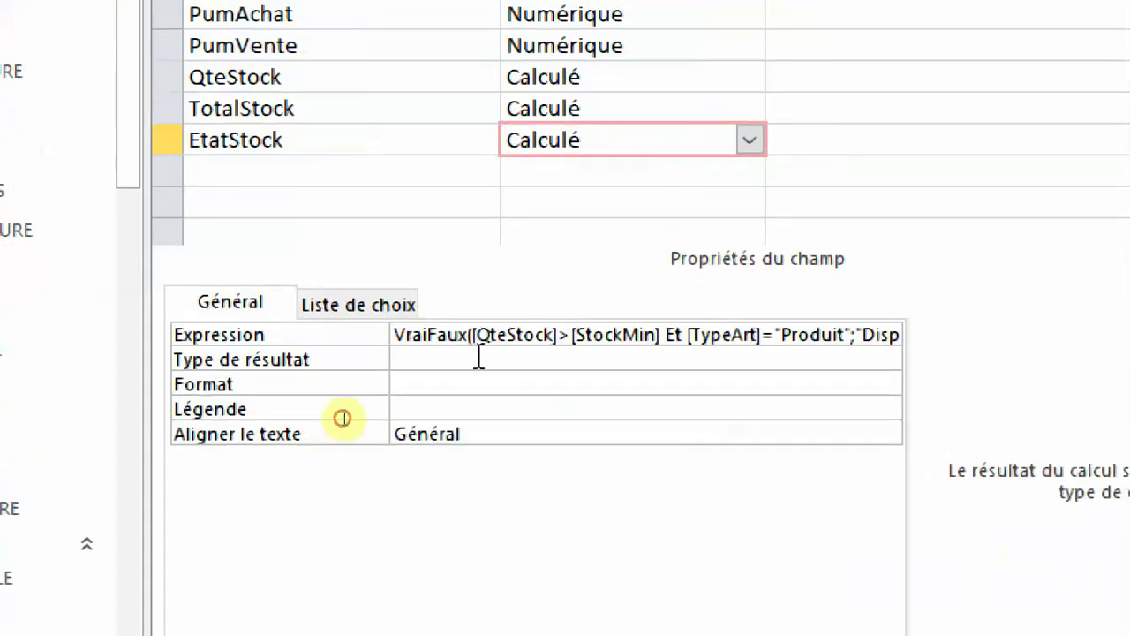
pyautogui.click(887, 361)
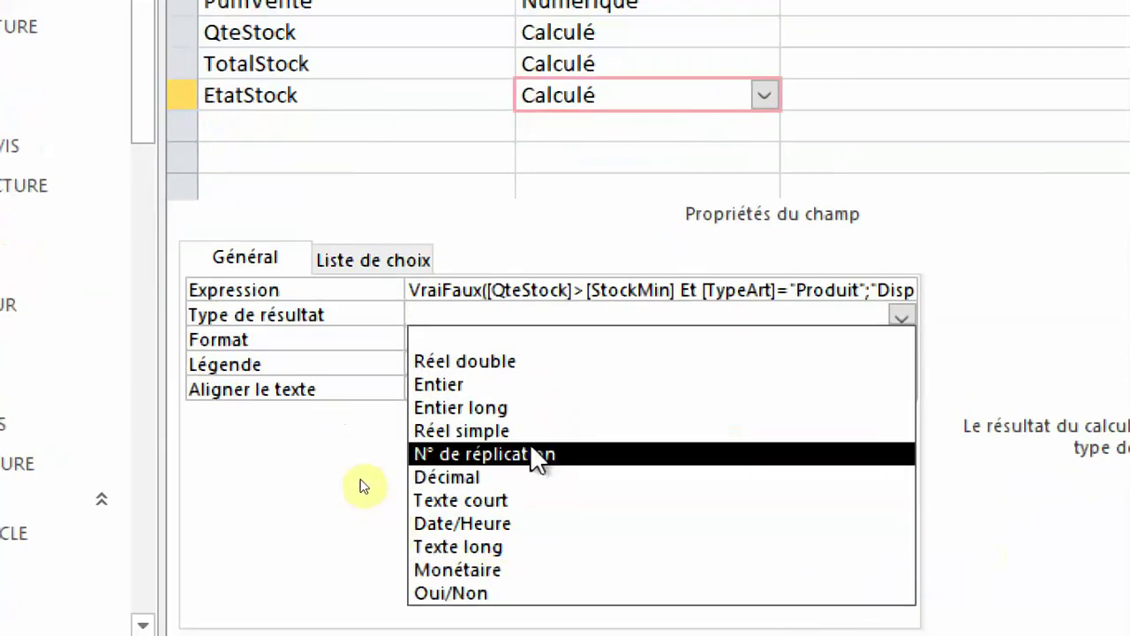
pyautogui.click(494, 496)
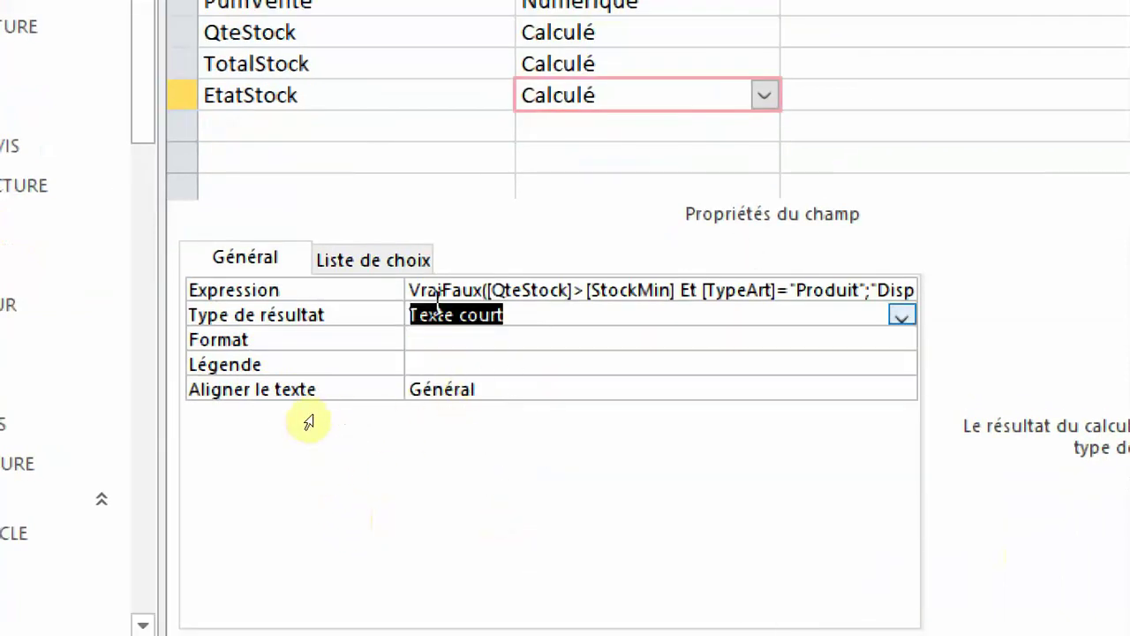
# Reopen the EtatStock expression in the expression builder to review the nested conditions, and close it
pyautogui.click(353, 290)
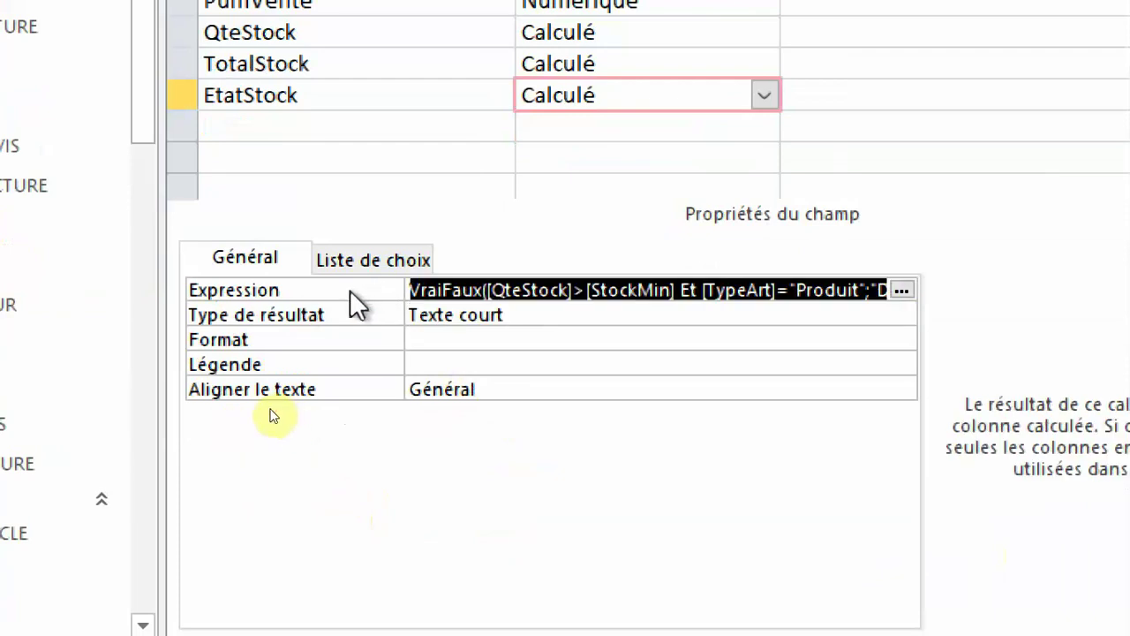
pyautogui.click(902, 289)
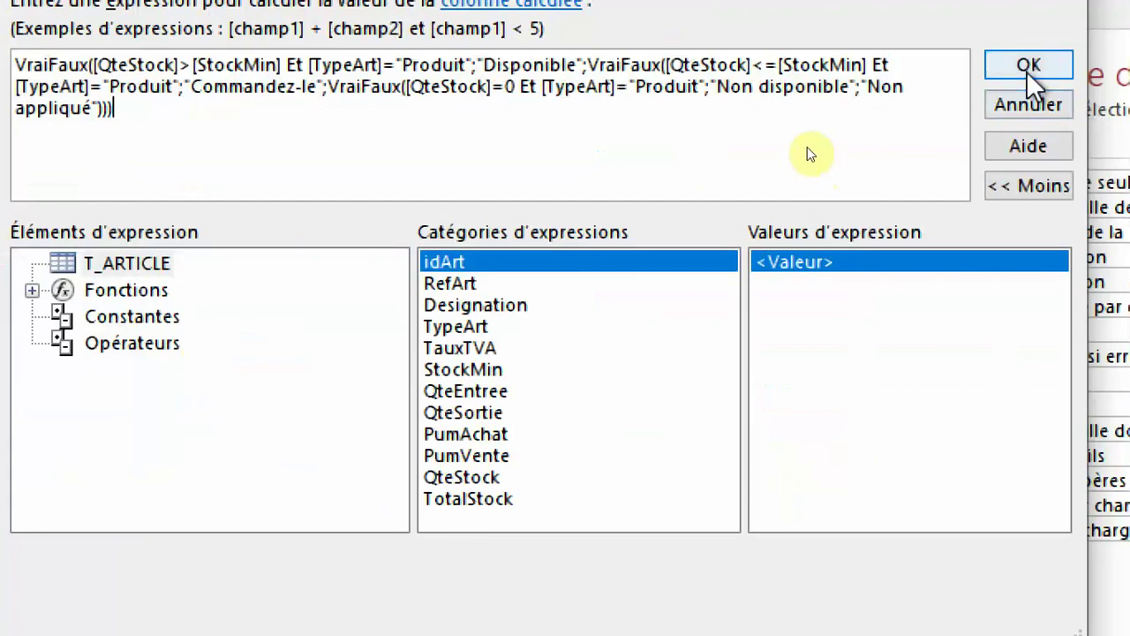
pyautogui.click(1122, 76)
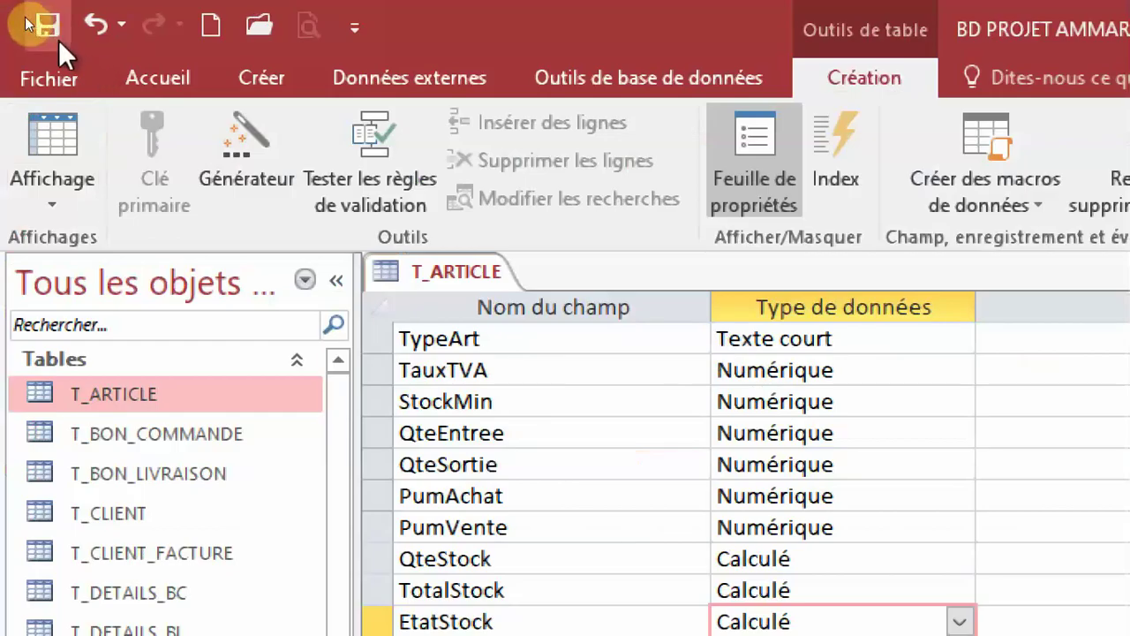
# Save the T_ARTICLE design and display the table as a datasheet with the navigation pane collapsed
pyautogui.click(46, 24)
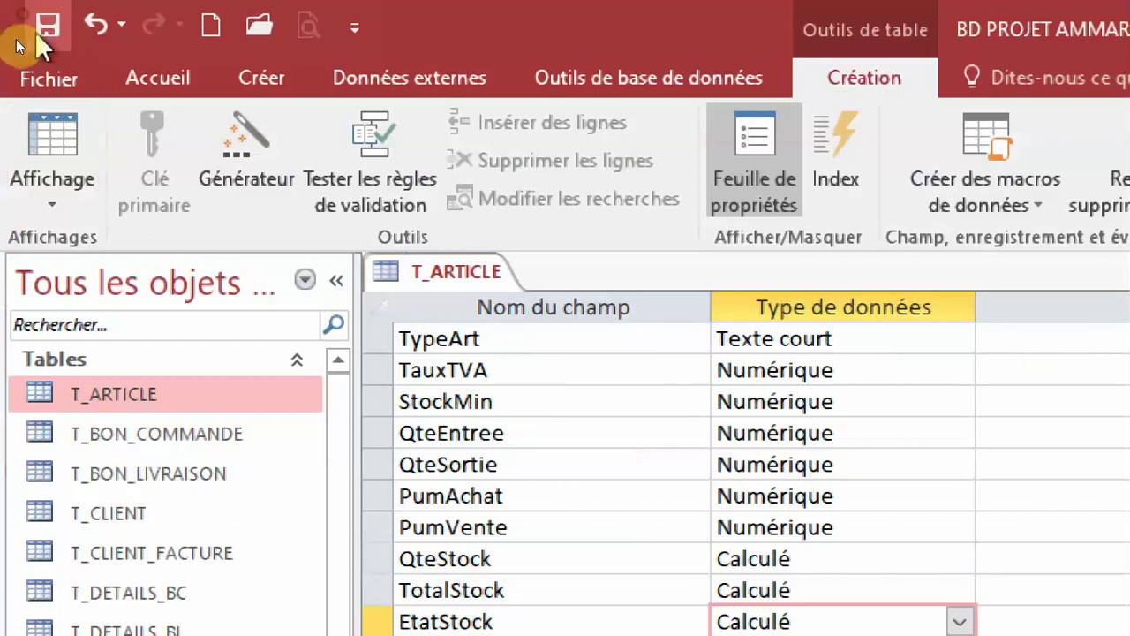
pyautogui.click(39, 197)
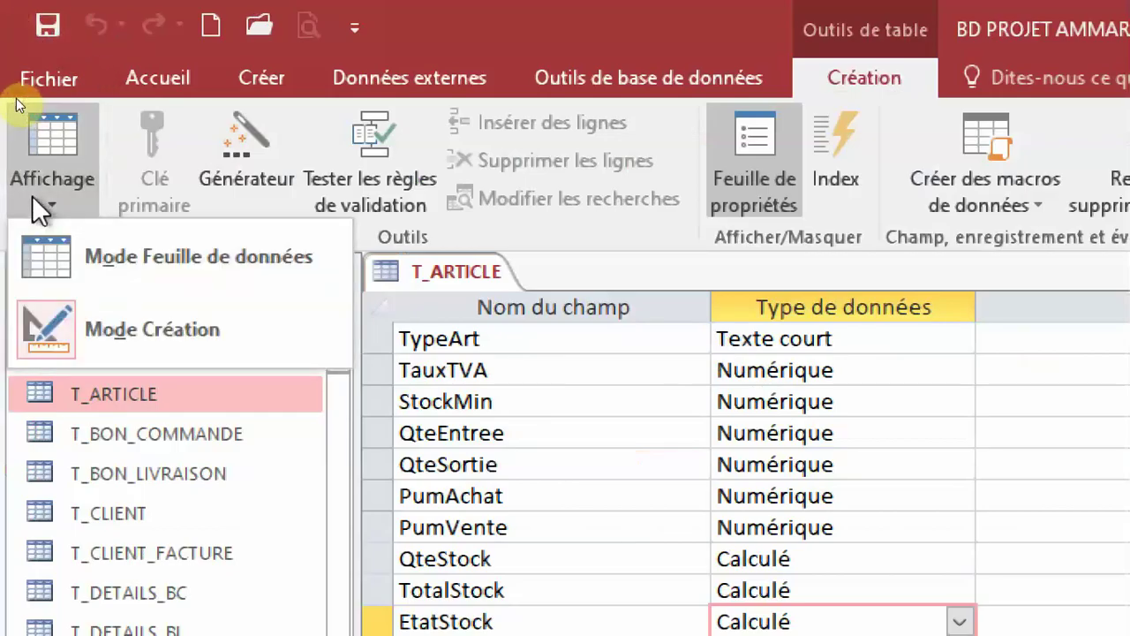
pyautogui.click(109, 256)
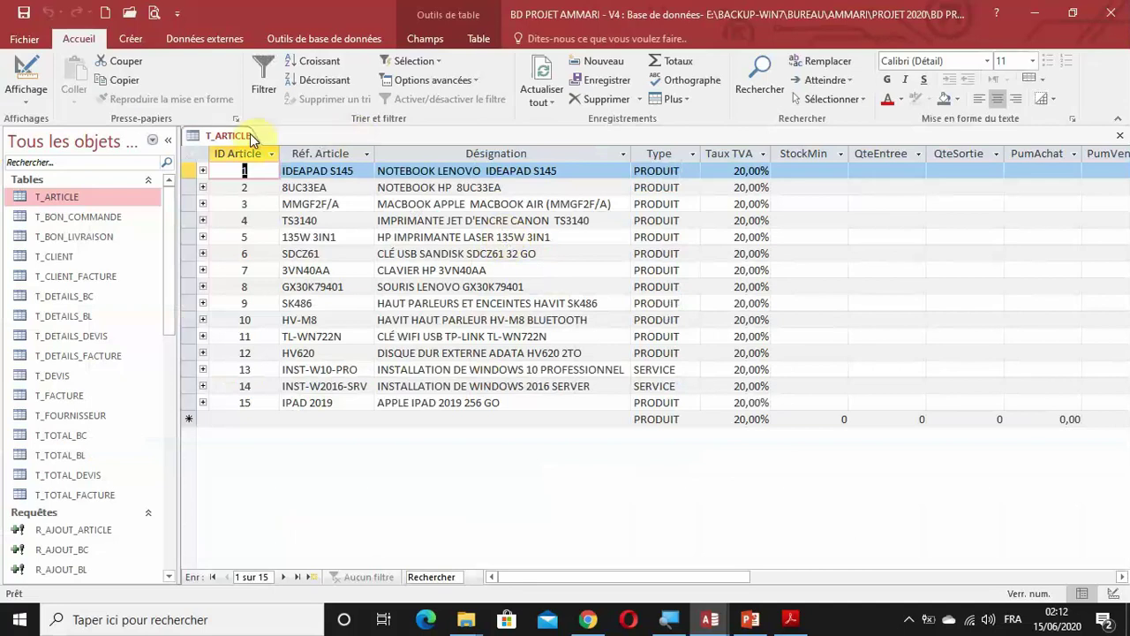
pyautogui.click(167, 139)
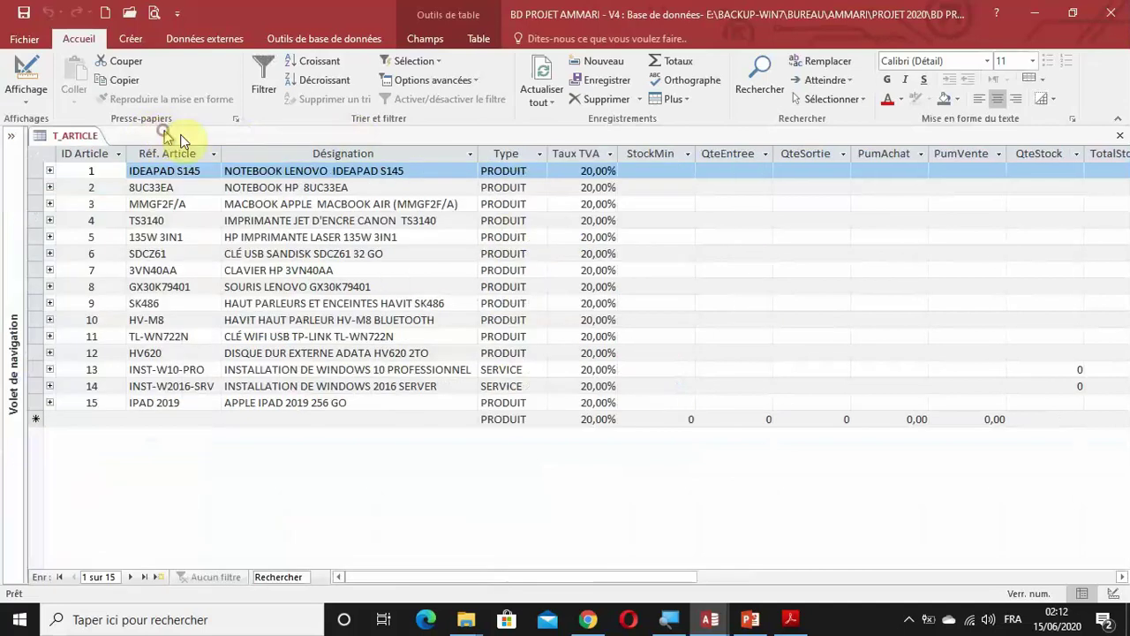
# Set StockMin to 2 for article 1 and centre the StockMin column
pyautogui.click(641, 171)
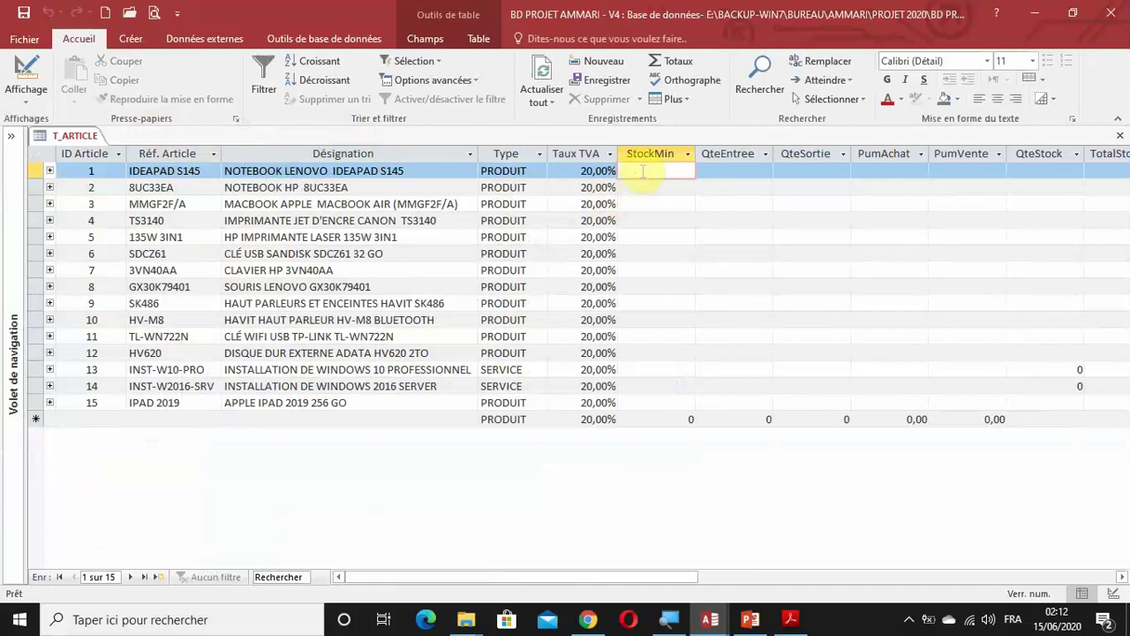
pyautogui.click(641, 171)
pyautogui.press('Tab')
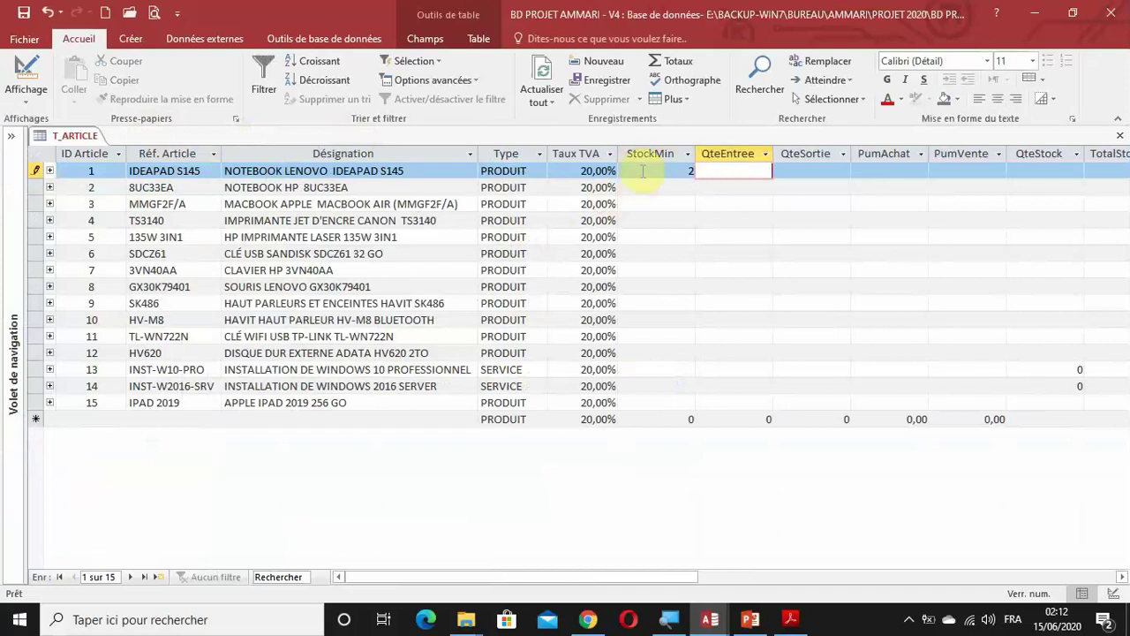
pyautogui.click(641, 171)
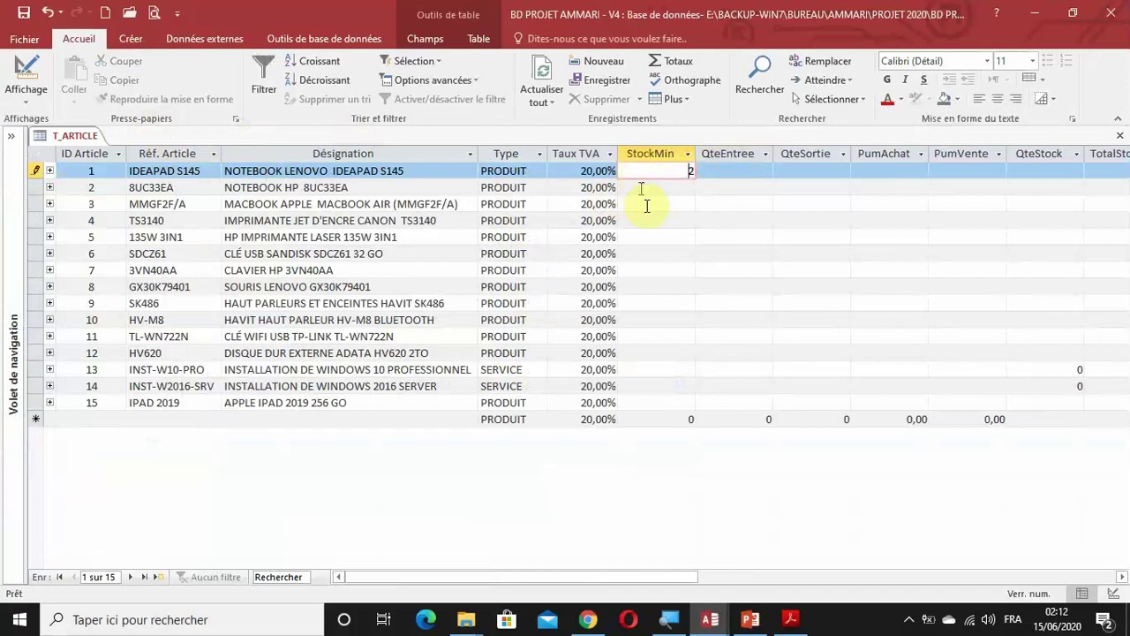
pyautogui.click(682, 170)
pyautogui.click(997, 98)
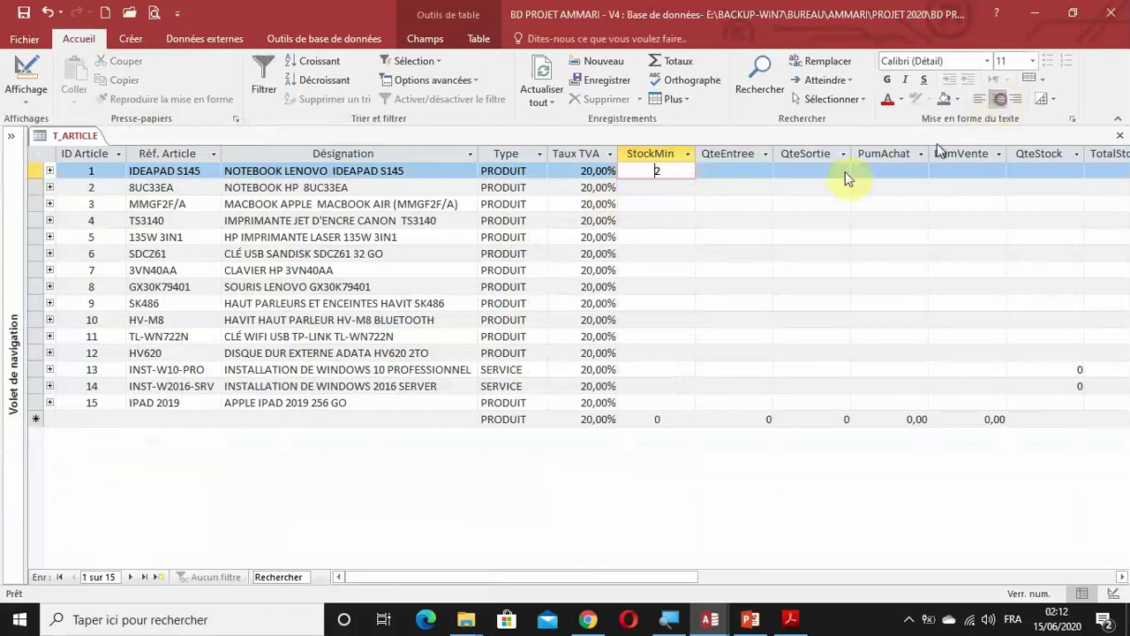
# Set StockMin to 2 for articles 2 and 3, and to 3 for articles 4 and 5
pyautogui.click(684, 191)
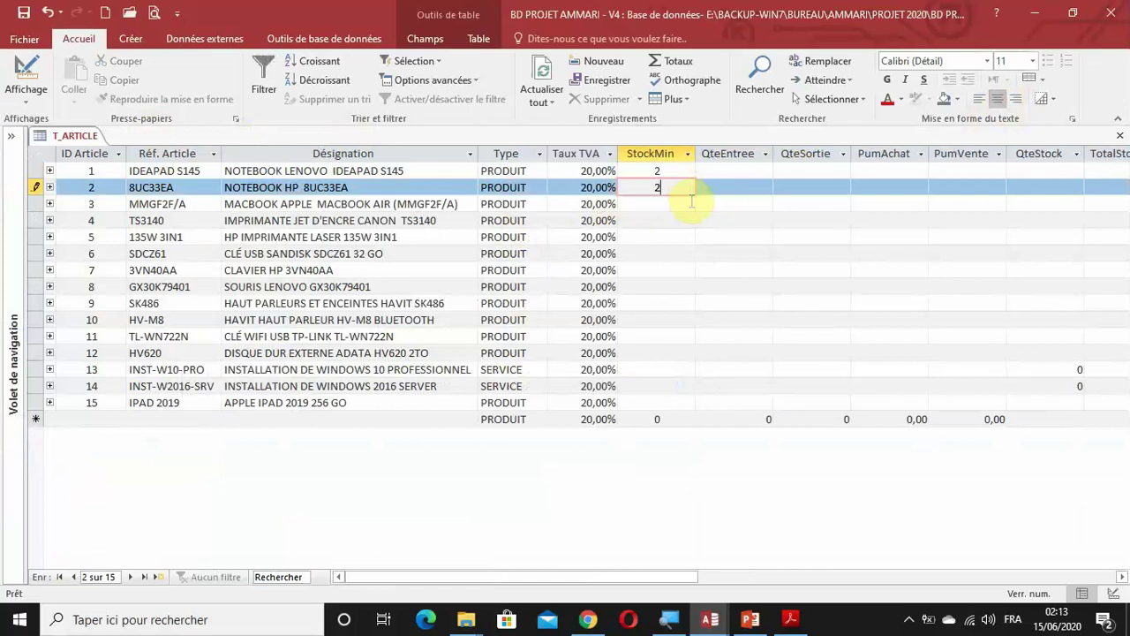
pyautogui.click(691, 202)
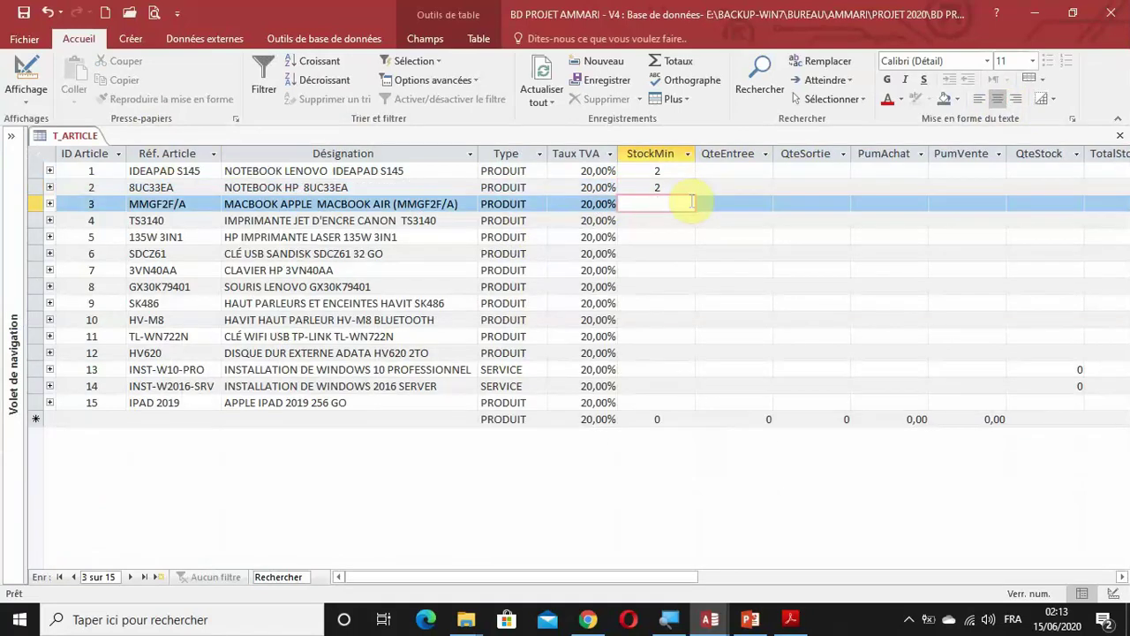
pyautogui.press('Down')
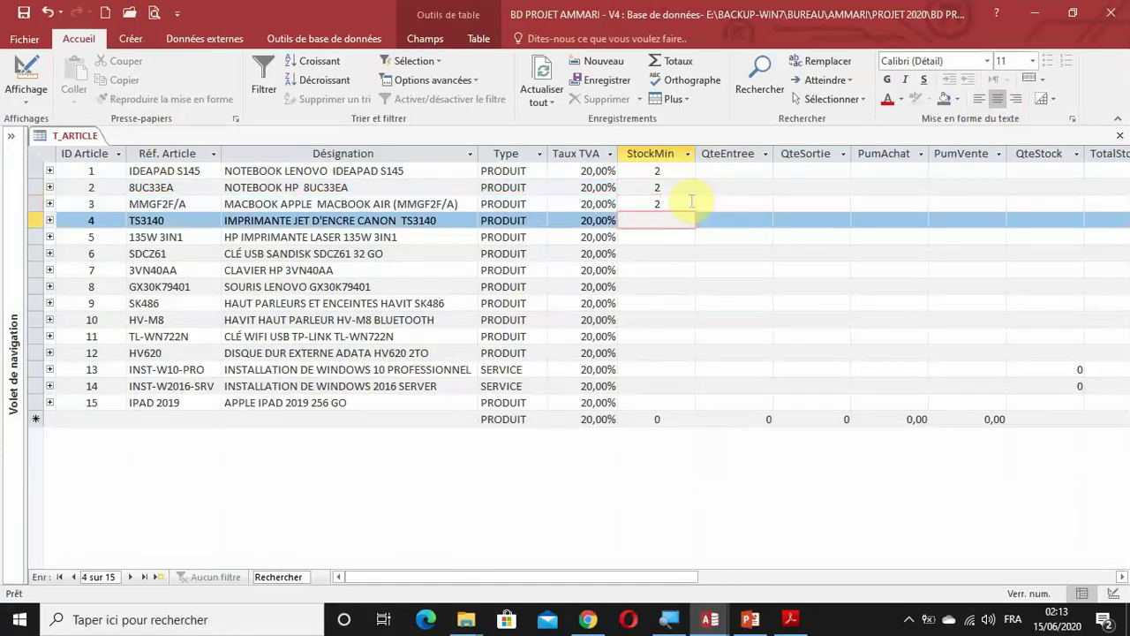
pyautogui.press('Down')
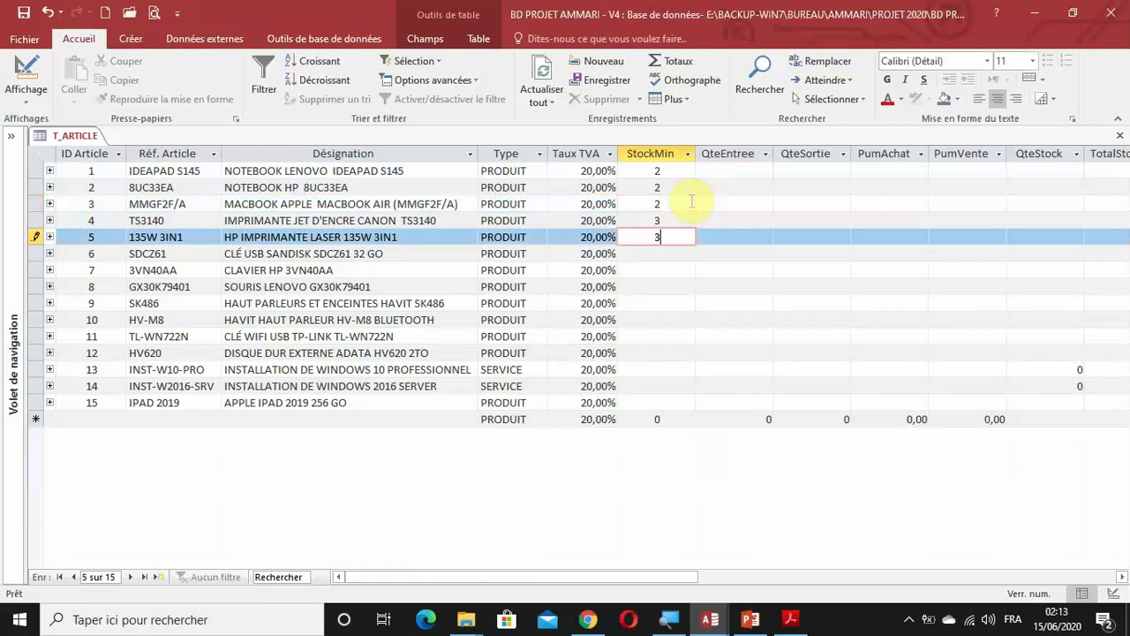
# Set StockMin to 5 for each of the articles 6 to 11
pyautogui.press('Down')
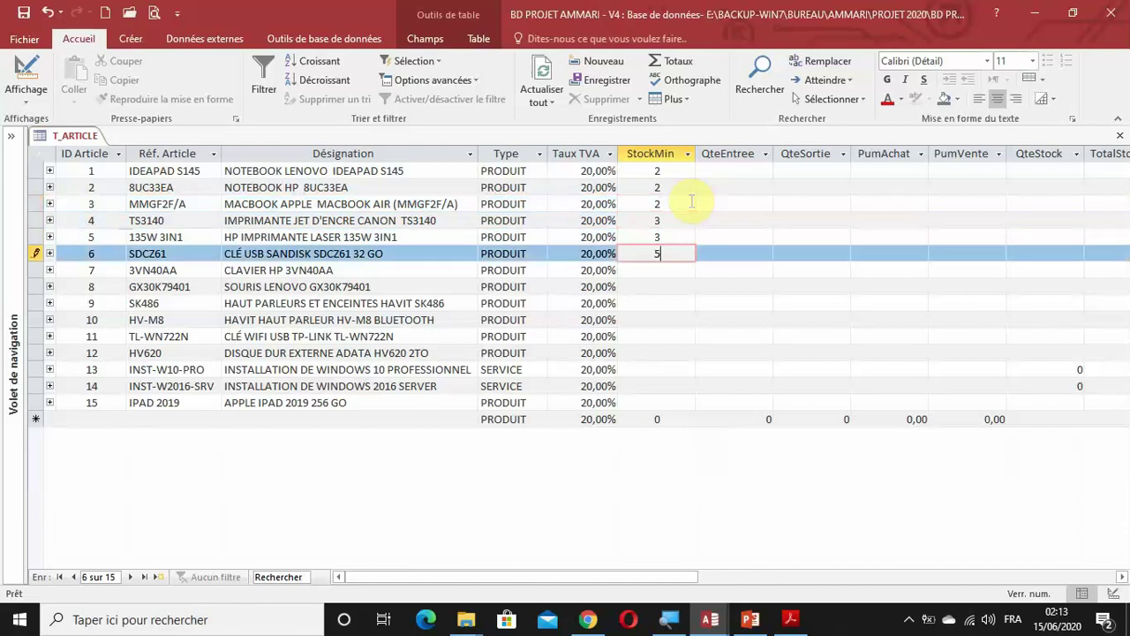
pyautogui.press('Down')
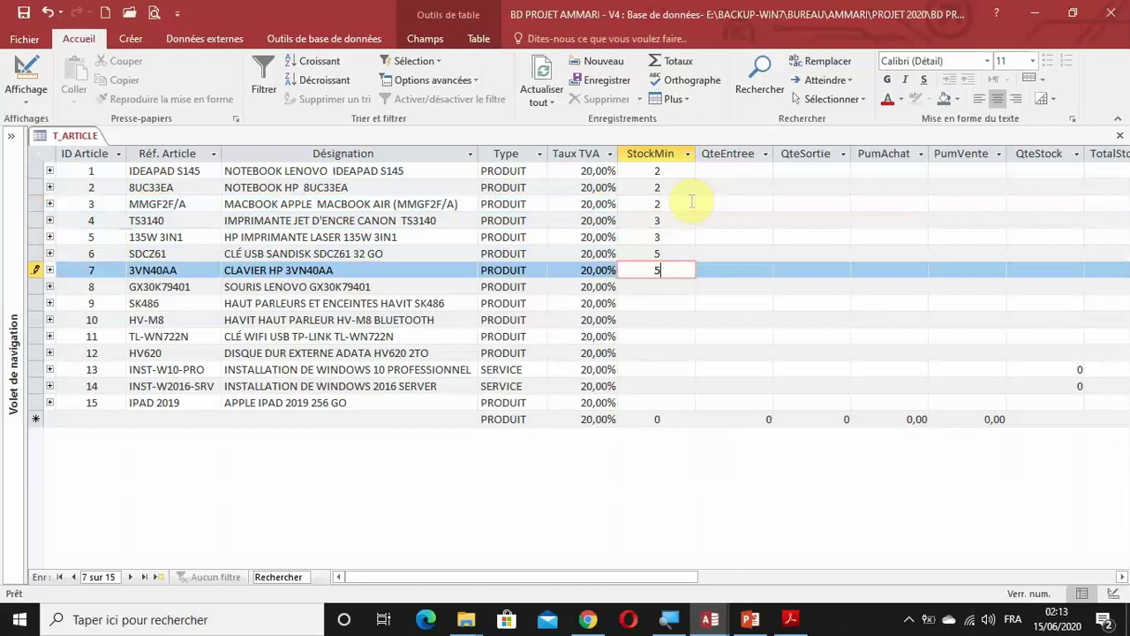
pyautogui.press('Down')
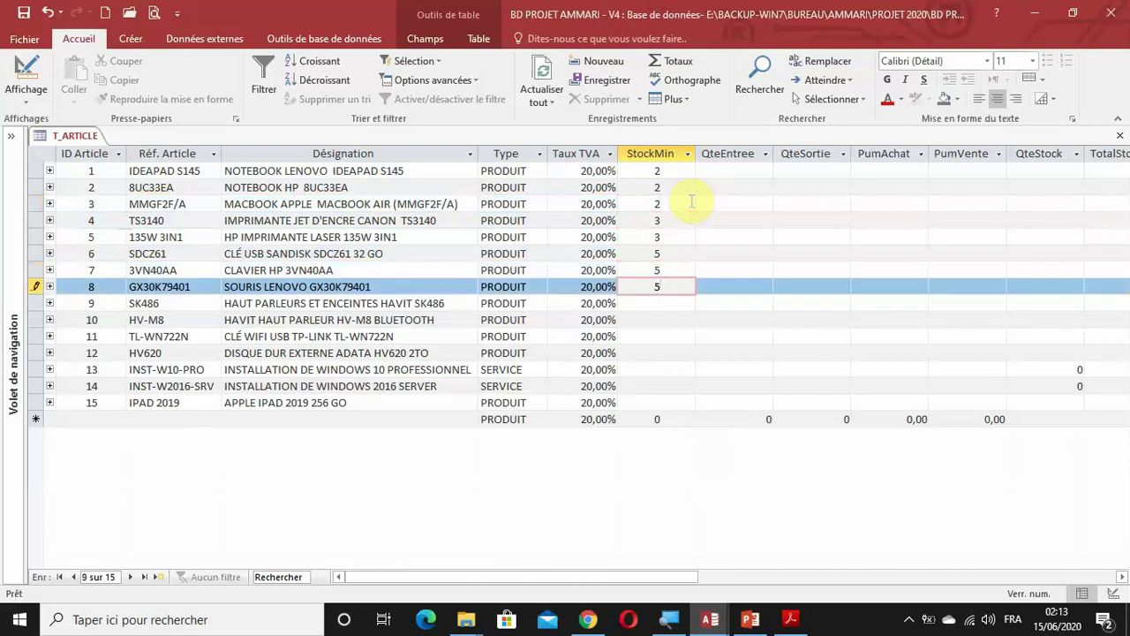
pyautogui.press('Down')
pyautogui.write('5')
pyautogui.press('Down')
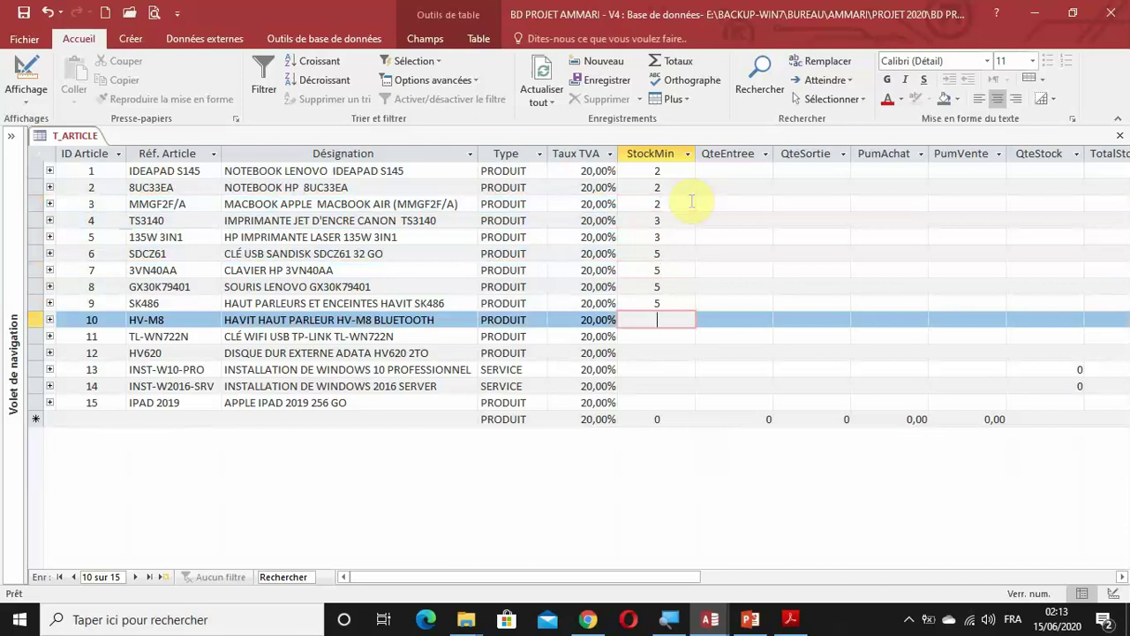
pyautogui.press('Down')
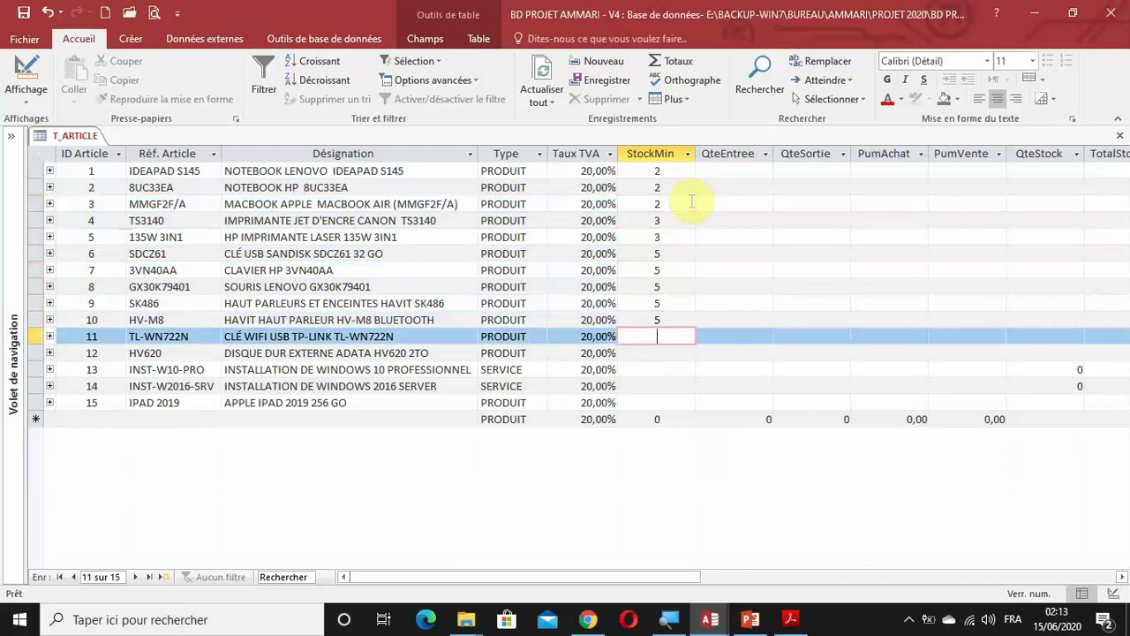
# Set StockMin to 3 for article 12, 0 for service articles 13 and 14, and 2 for article 15
pyautogui.press('Down')
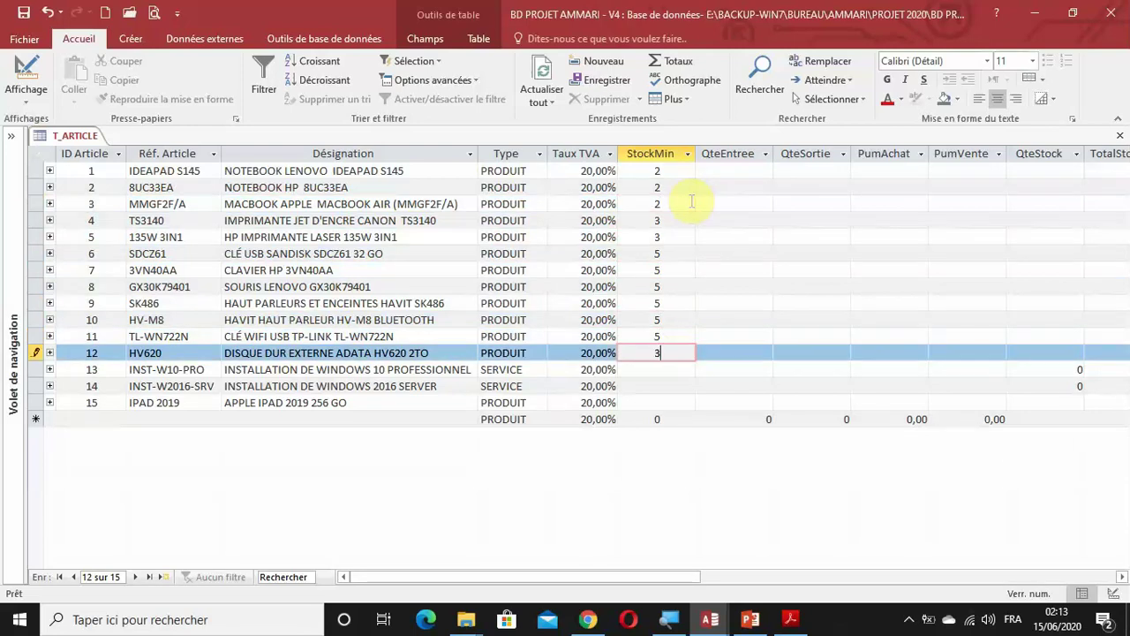
pyautogui.press('Down')
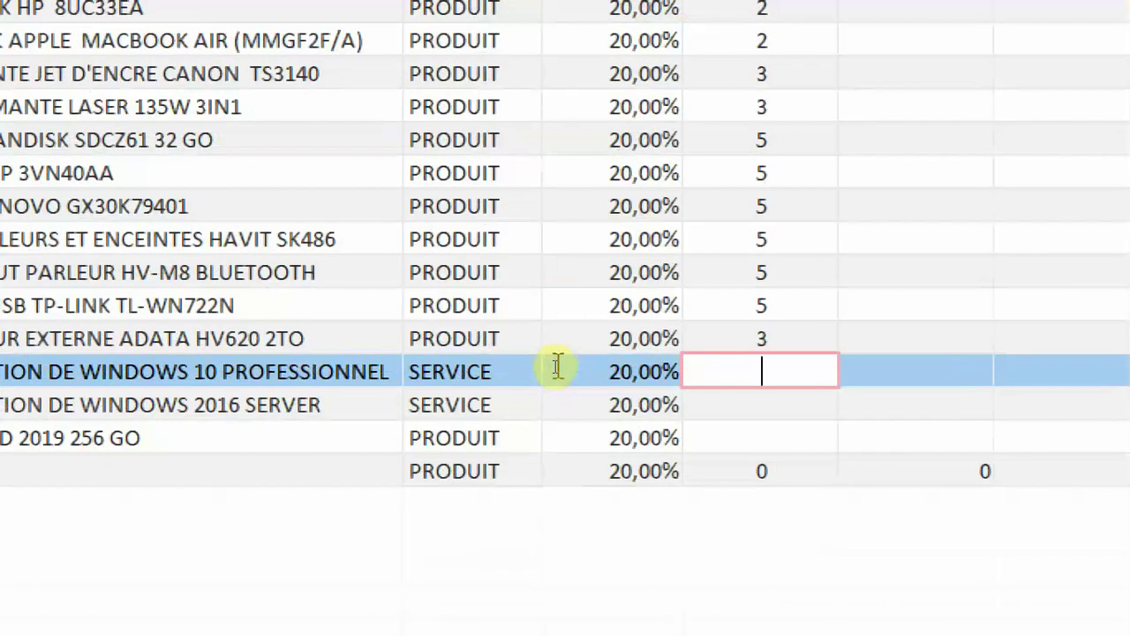
pyautogui.write('0')
pyautogui.press('Return')
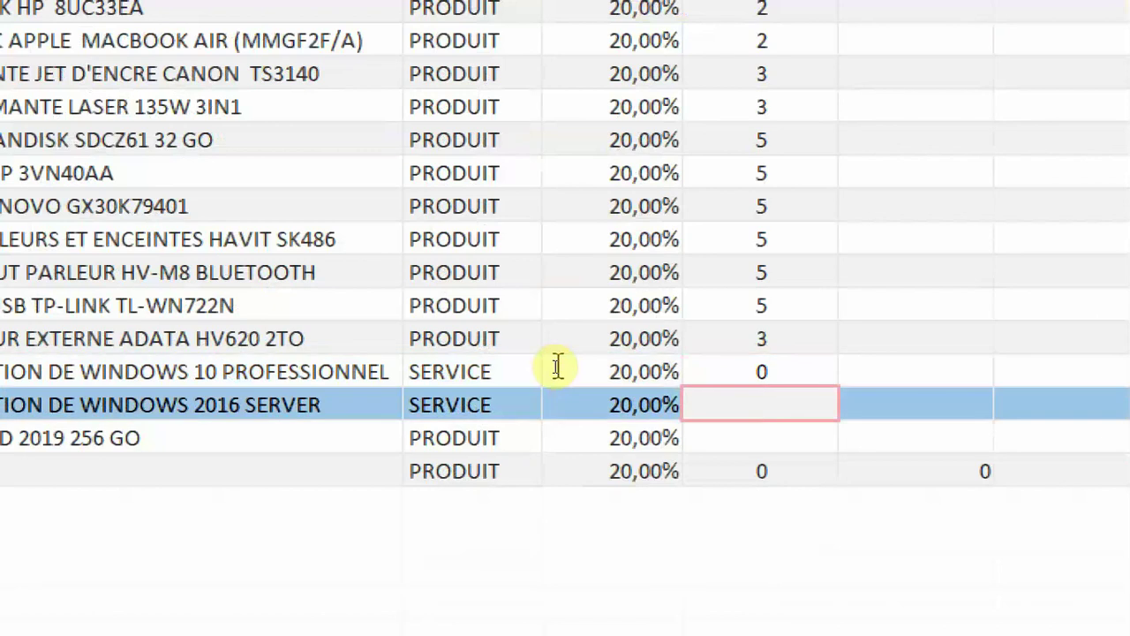
pyautogui.write('0')
pyautogui.press('Return')
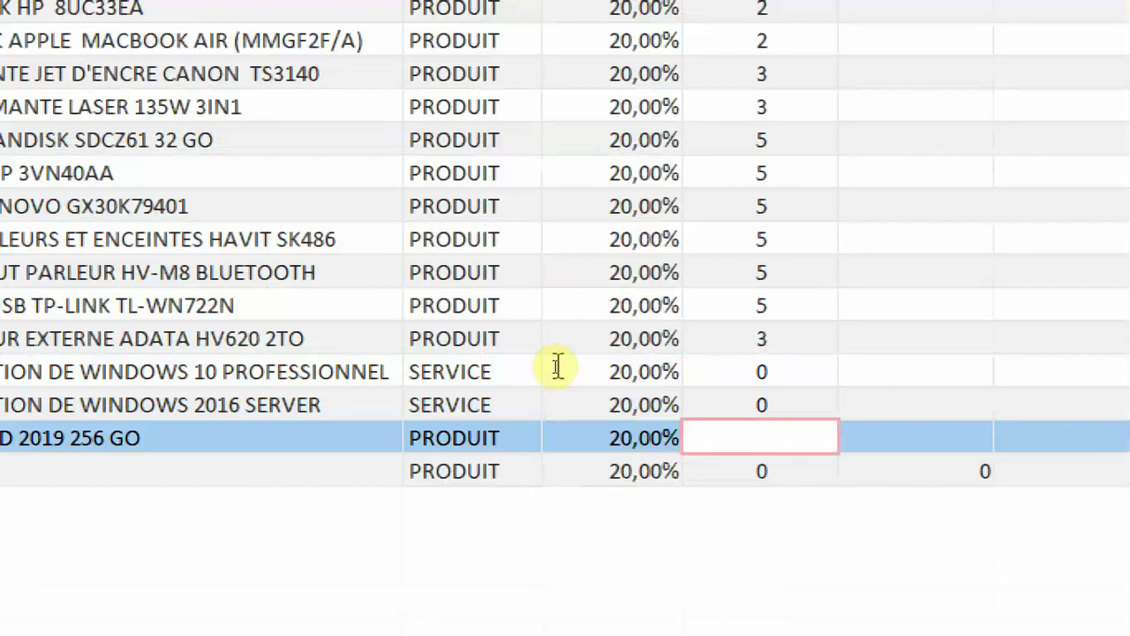
pyautogui.write('2')
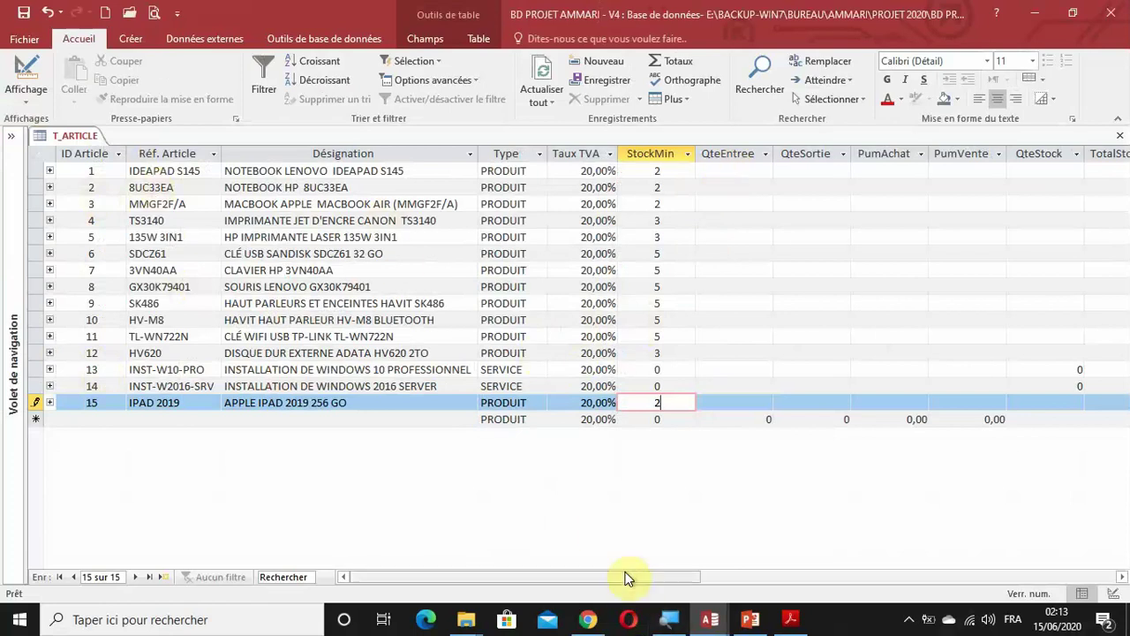
# Narrow the Désignation and ID Article columns of the T_ARTICLE datasheet
pyautogui.moveTo(476, 156); pyautogui.dragTo(432, 159)
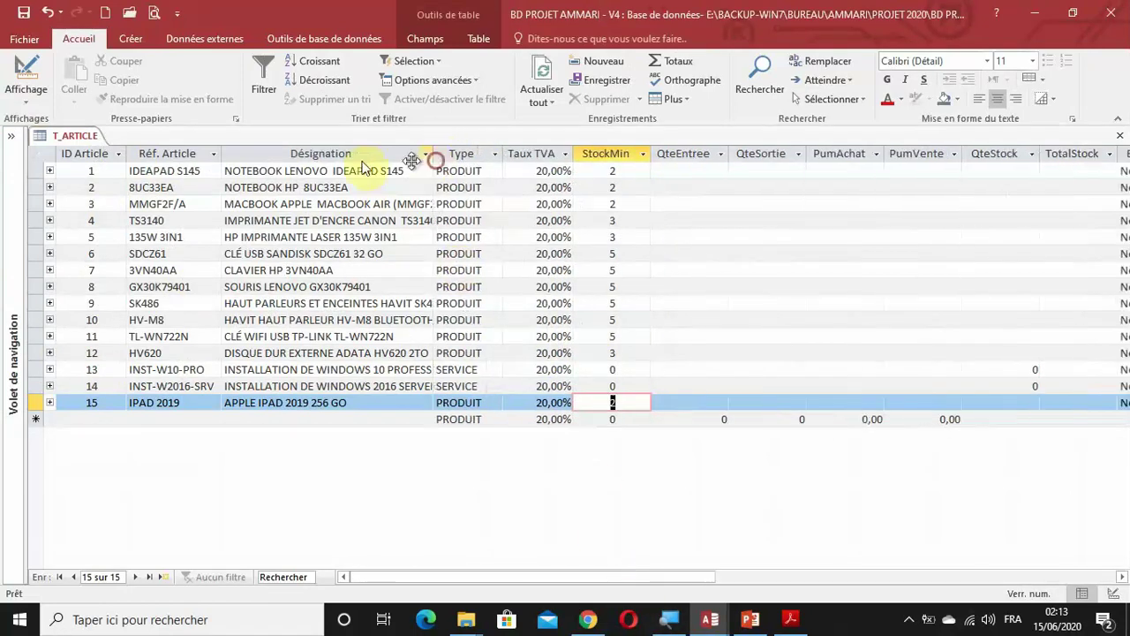
pyautogui.moveTo(125, 155); pyautogui.dragTo(104, 156)
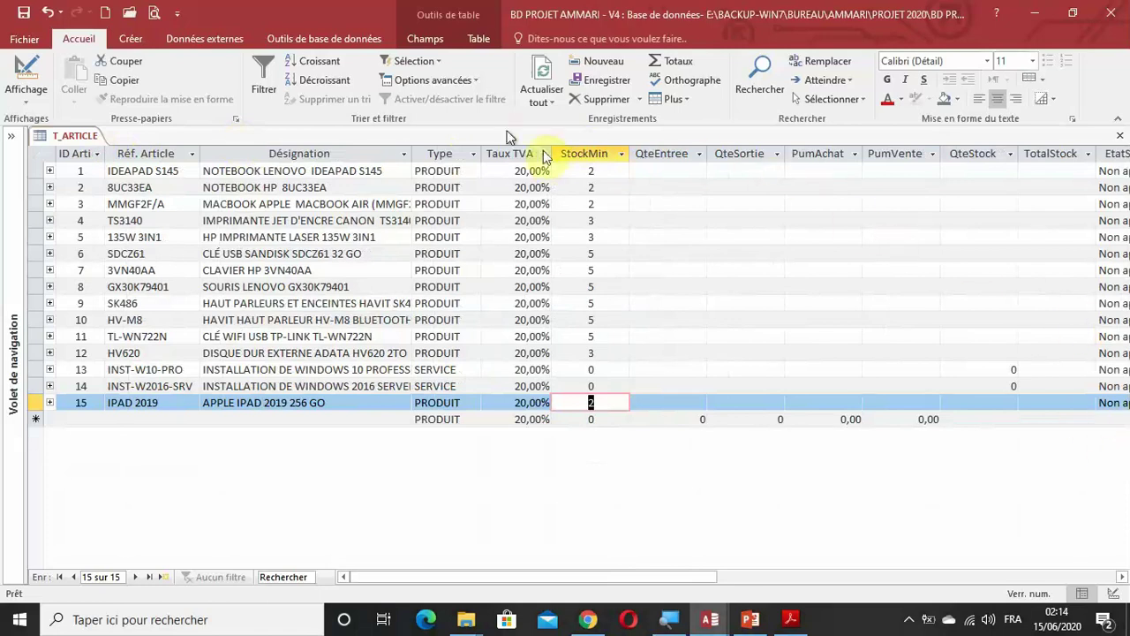
# Narrow the Désignation, Type, Taux TVA and Réf. Article columns so all the stock fields fit in the datasheet
pyautogui.moveTo(551, 161); pyautogui.dragTo(379, 156)
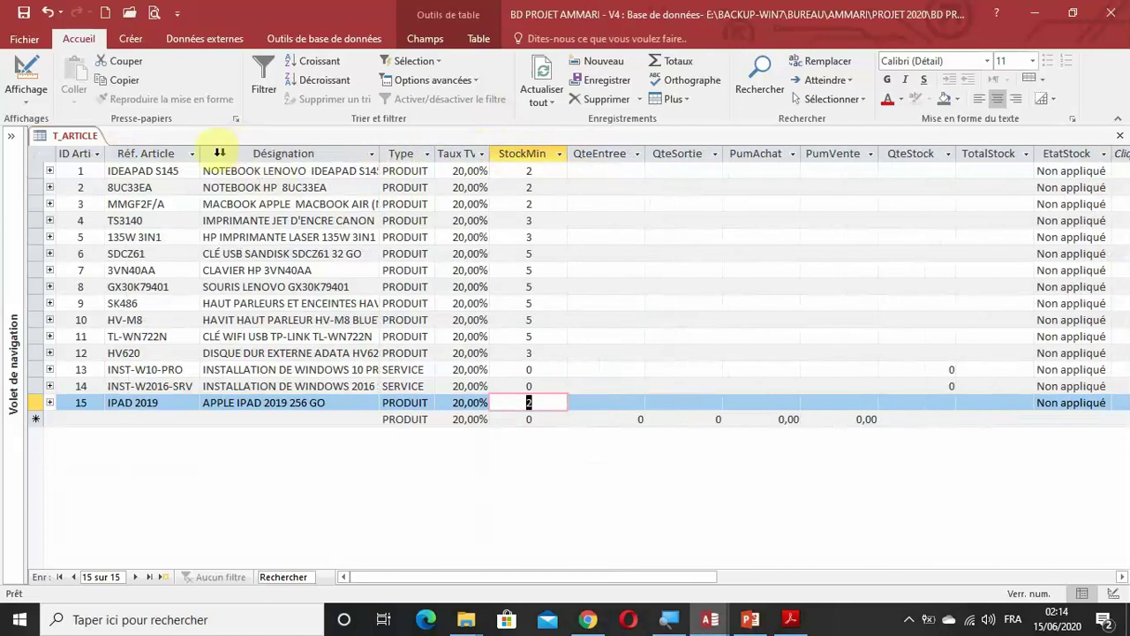
pyautogui.moveTo(203, 152); pyautogui.dragTo(175, 154)
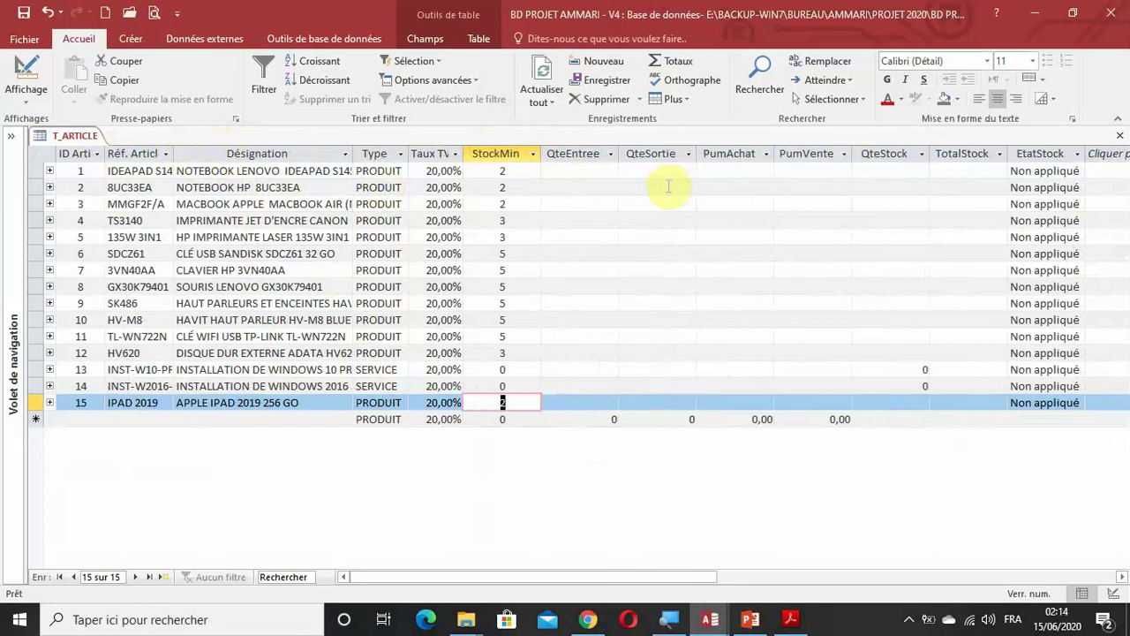
# Enter a QteEntree of 15 and a QteSortie of 10 for article 1, and check its QteStock
pyautogui.click(586, 170)
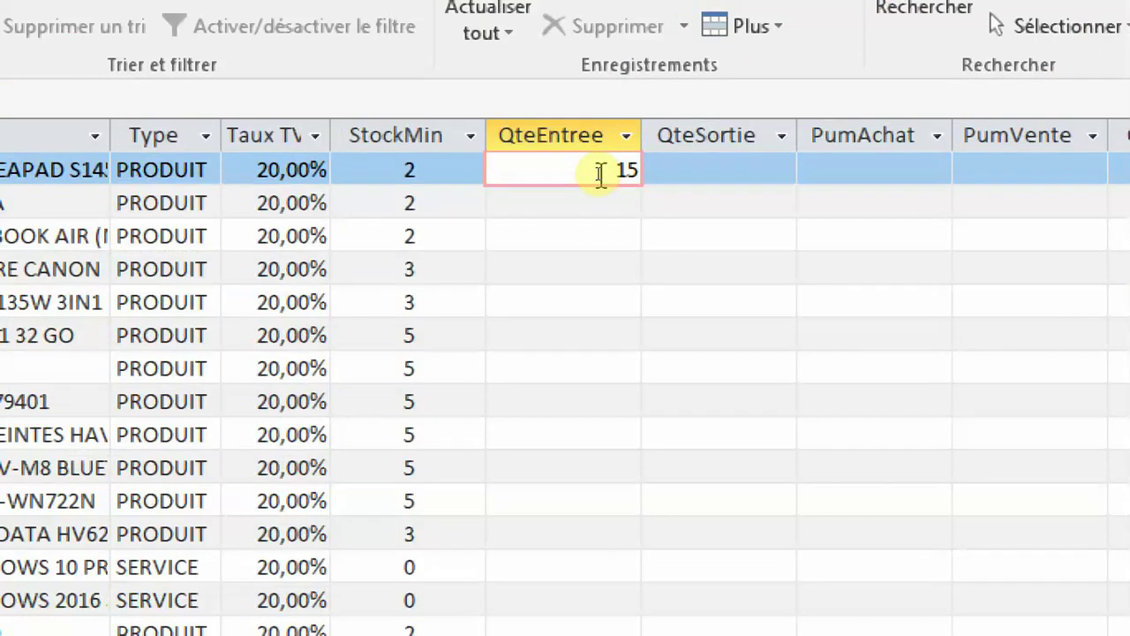
pyautogui.press('Tab')
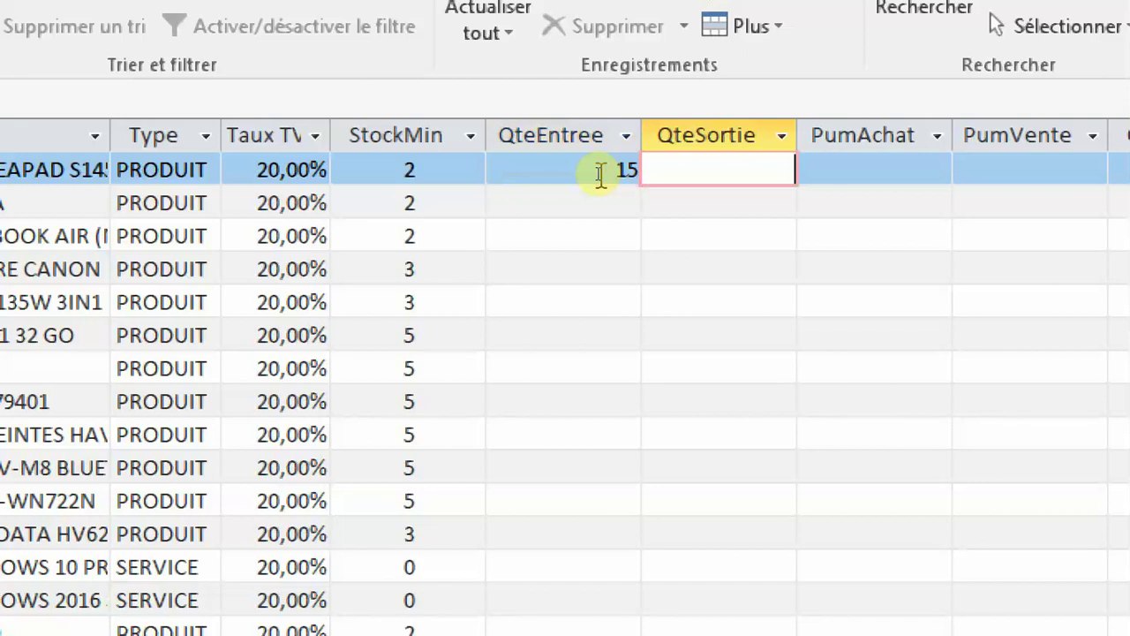
pyautogui.press('Tab')
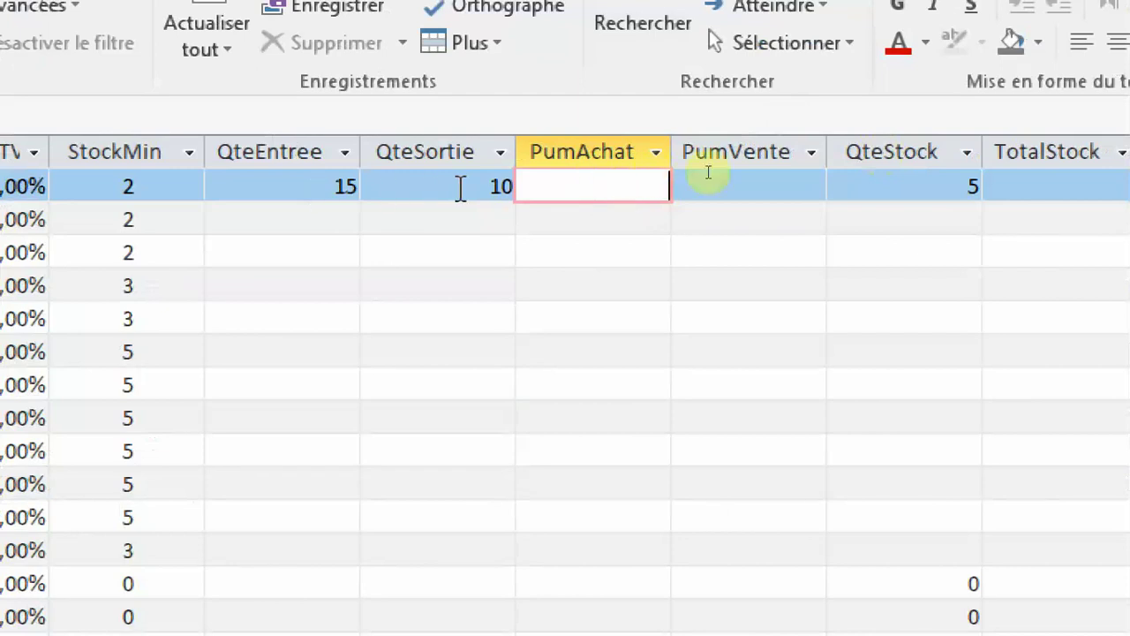
pyautogui.click(925, 186)
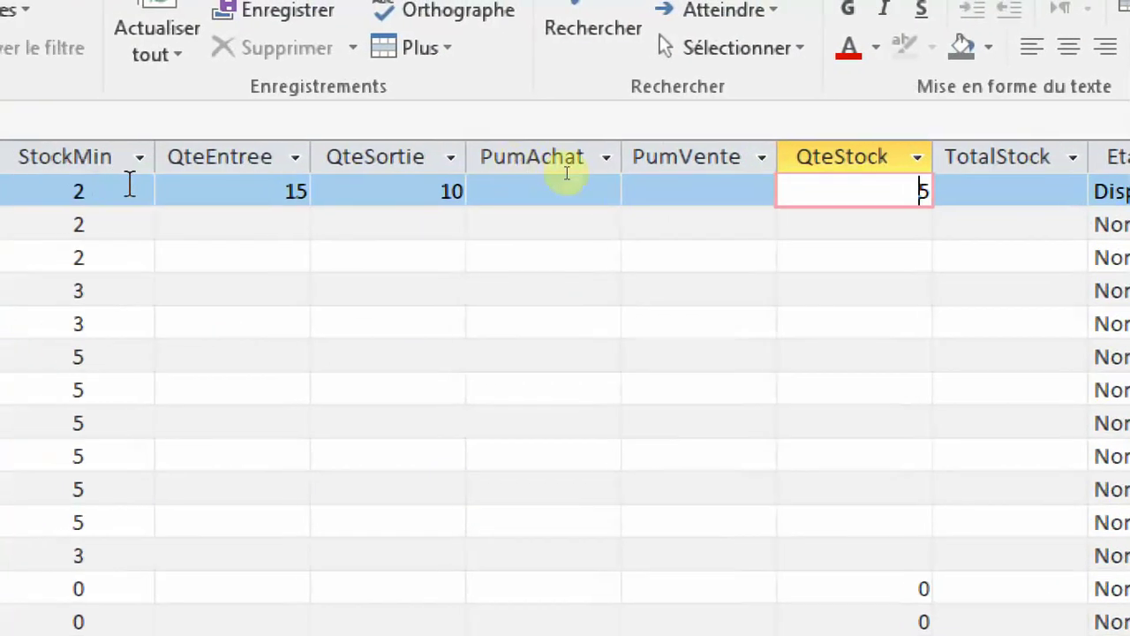
# Set article 1's QteSortie to 13 and check its recalculated QteStock and EtatStock
pyautogui.click(251, 188)
pyautogui.moveTo(391, 190); pyautogui.dragTo(449, 235)
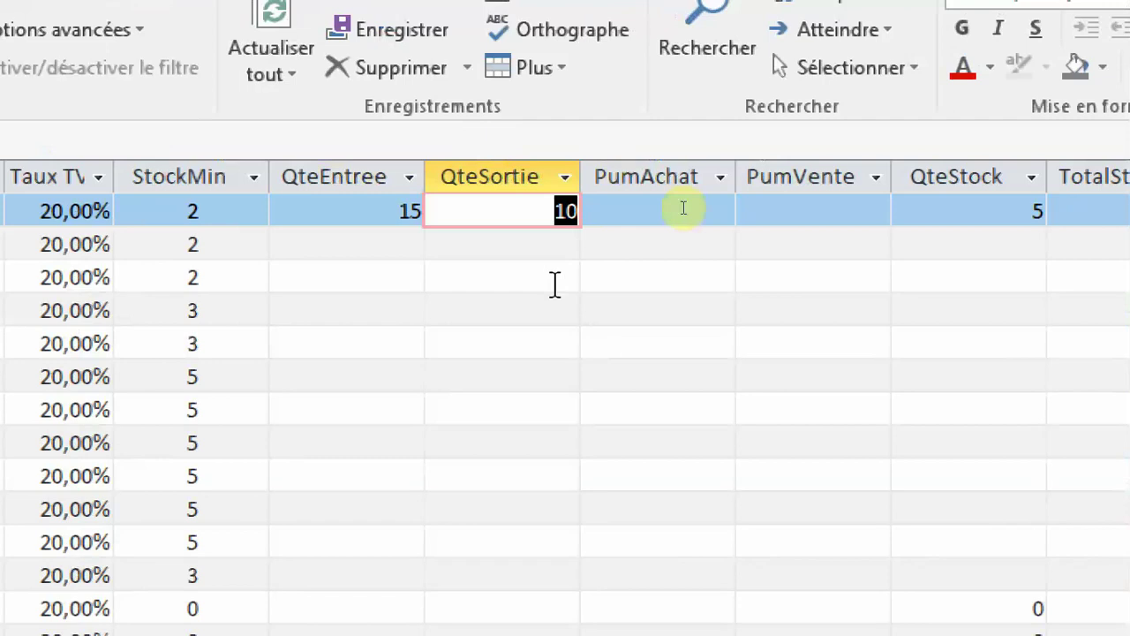
pyautogui.write('1')
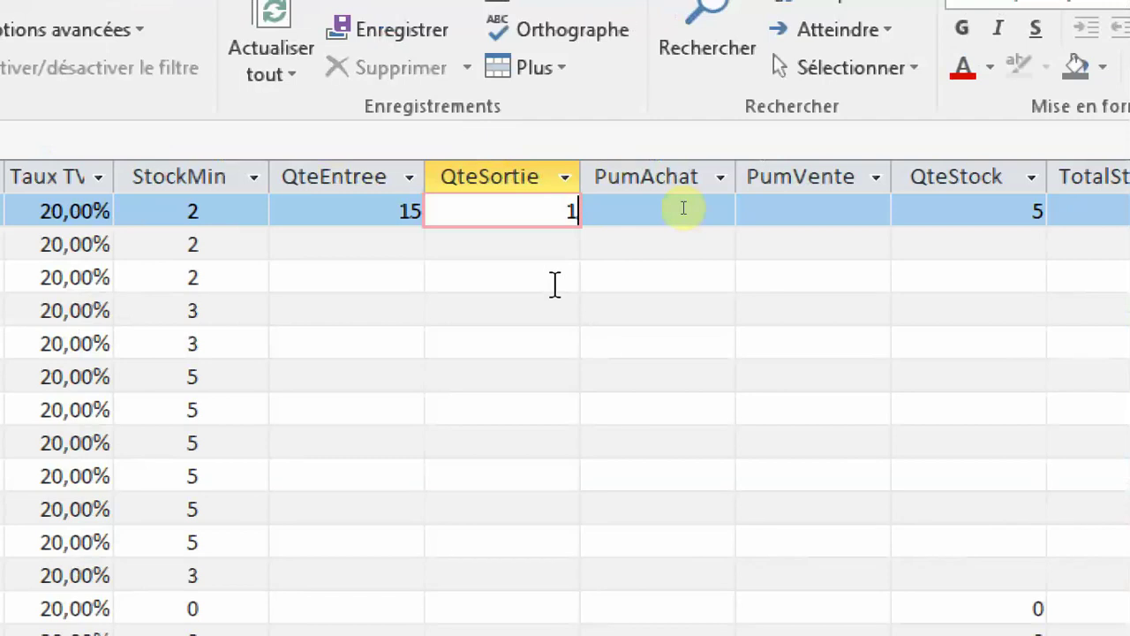
pyautogui.click(698, 215)
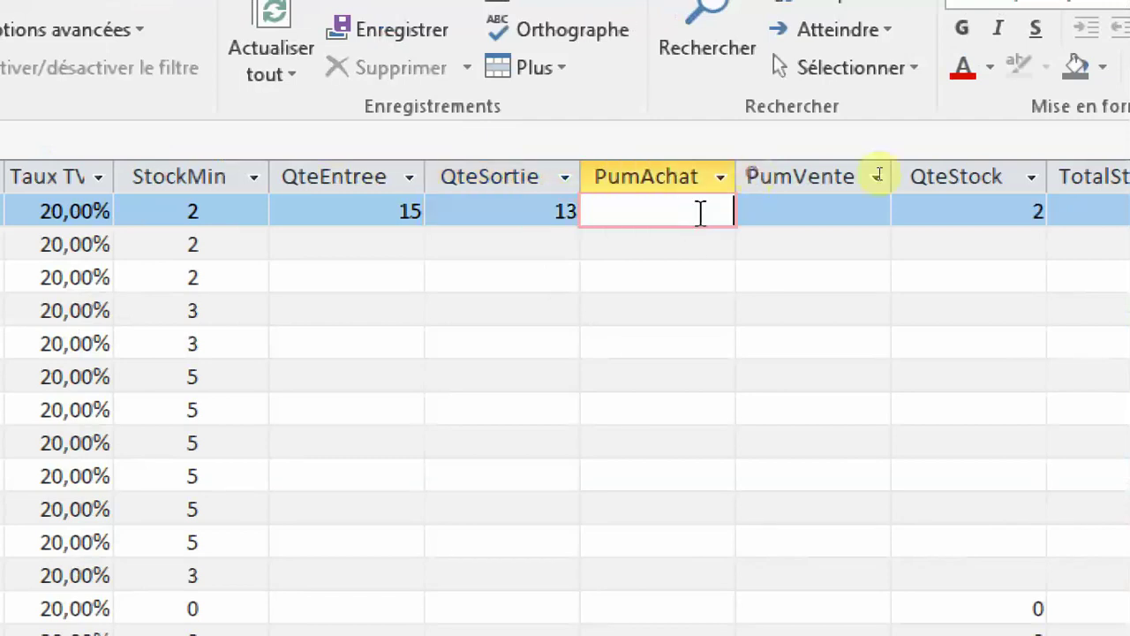
pyautogui.click(785, 212)
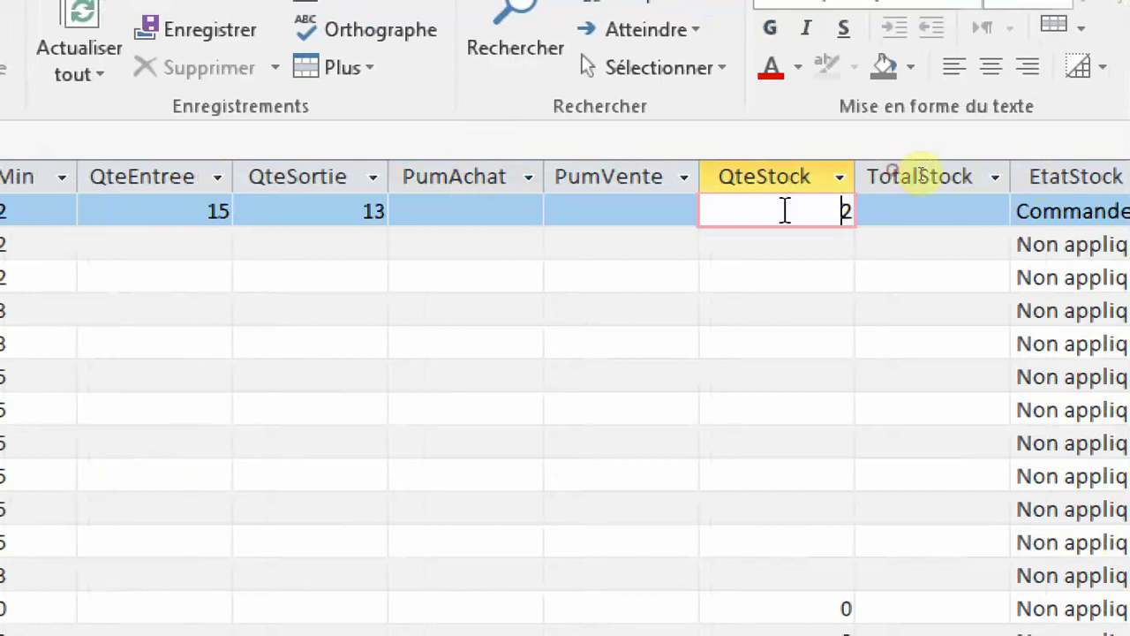
pyautogui.moveTo(1044, 155); pyautogui.dragTo(1095, 157)
pyautogui.click(1100, 155)
pyautogui.press('Escape')
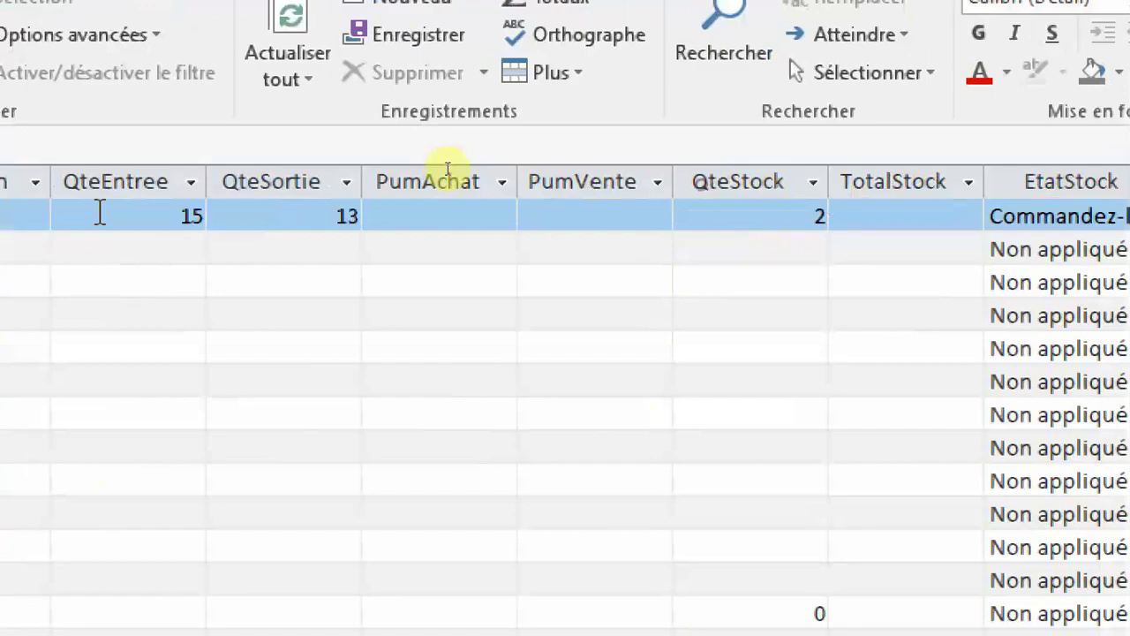
pyautogui.click(795, 229)
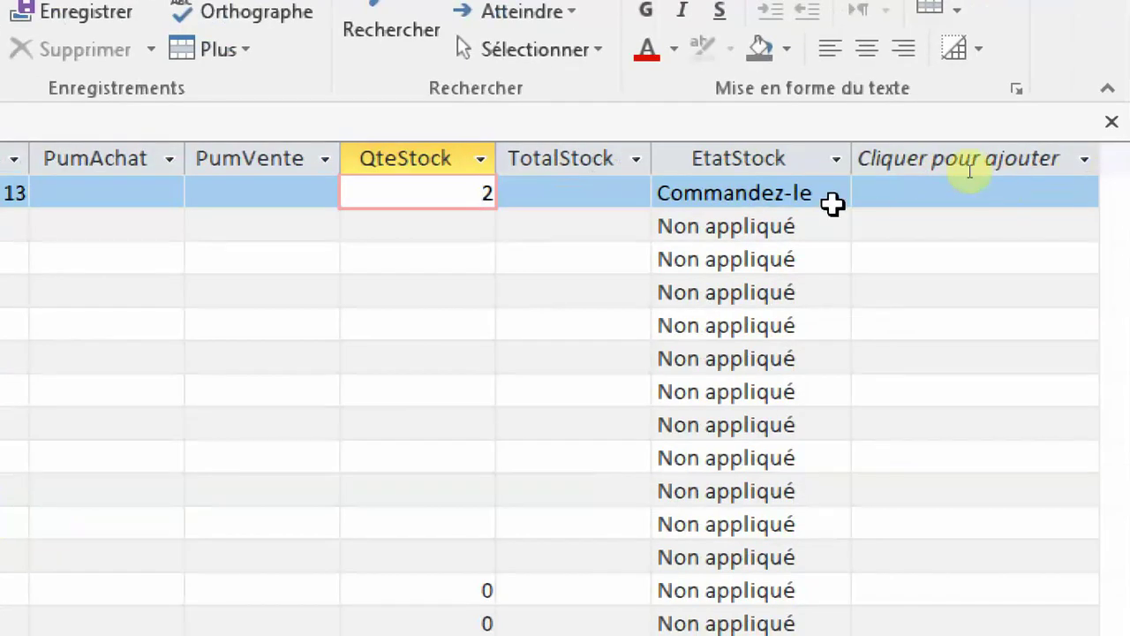
pyautogui.click(1129, 215)
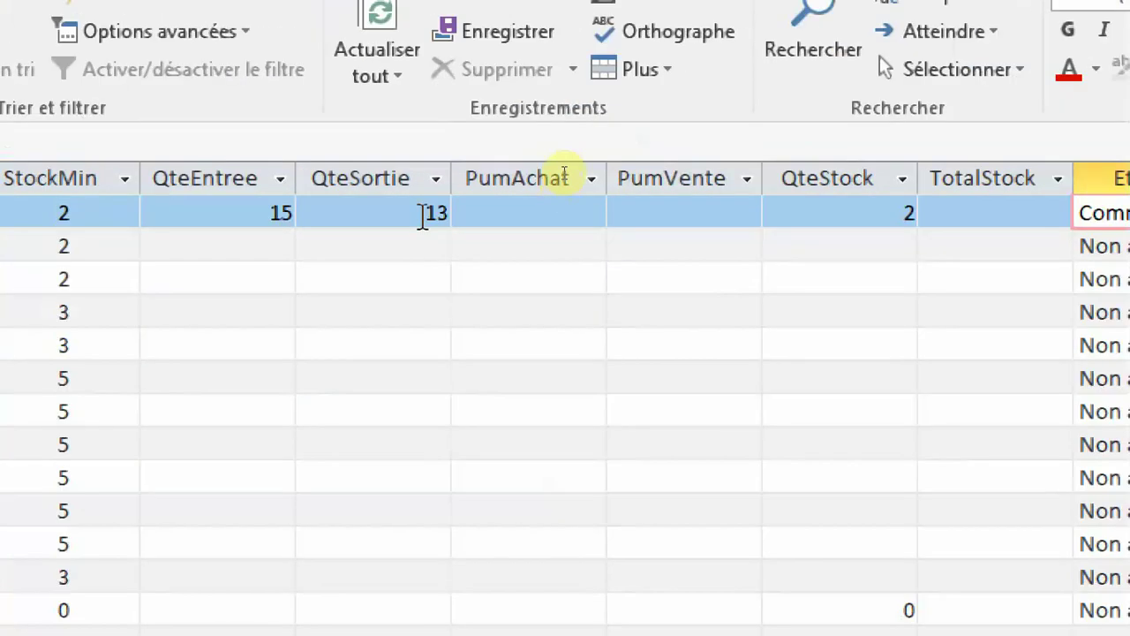
# Set article 1's QteSortie to 15 and commit the record
pyautogui.doubleClick(123, 173)
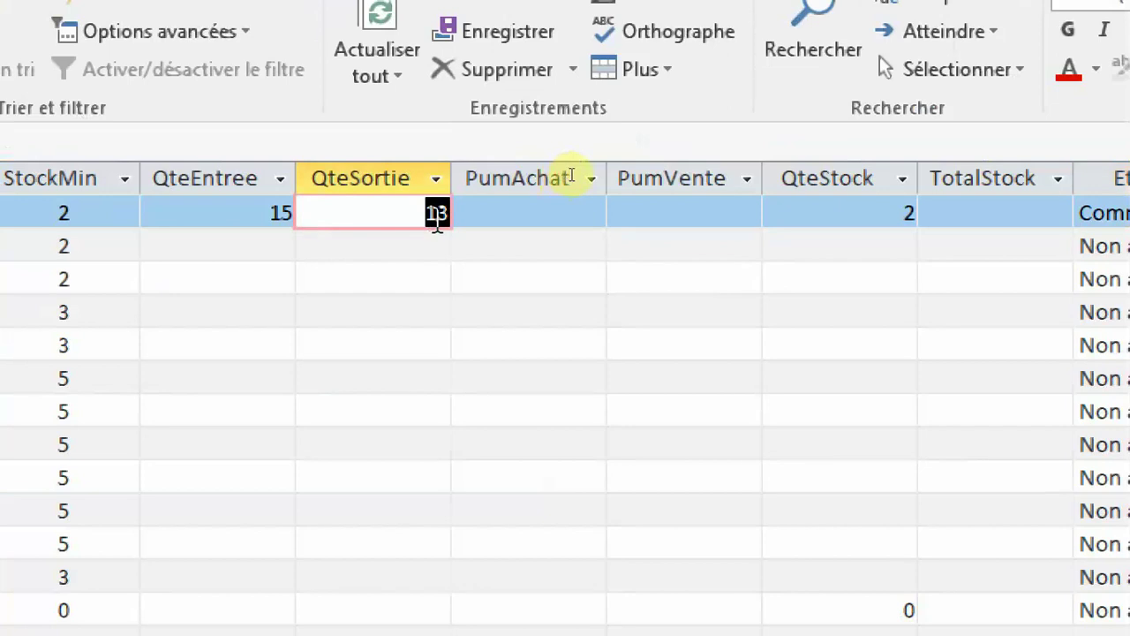
pyautogui.write('15')
pyautogui.click(614, 251)
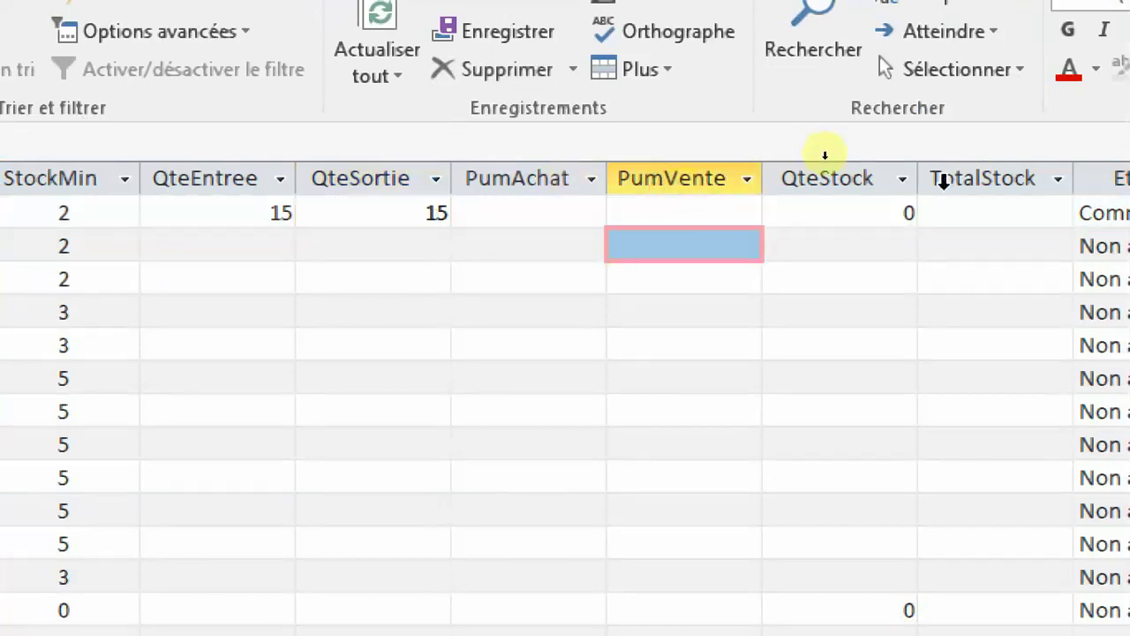
# Examine article 1's EtatStock against its StockMin, QteEntree, QteSortie and QteStock values
pyautogui.click(947, 212)
pyautogui.click(993, 219)
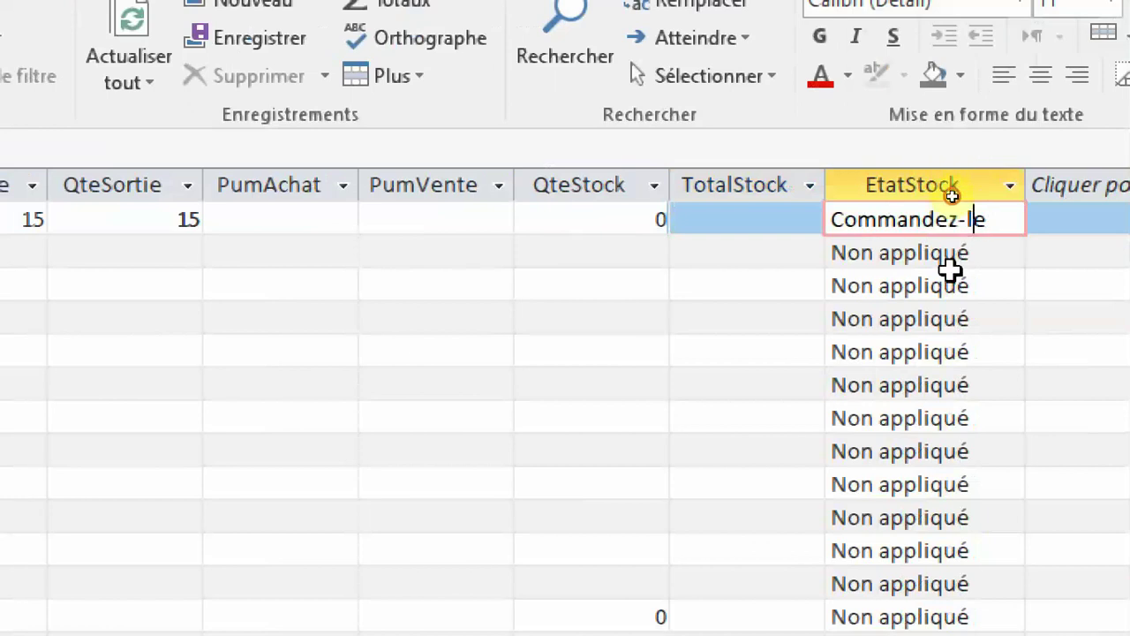
pyautogui.press('Down')
pyautogui.press('Down')
pyautogui.click(923, 219)
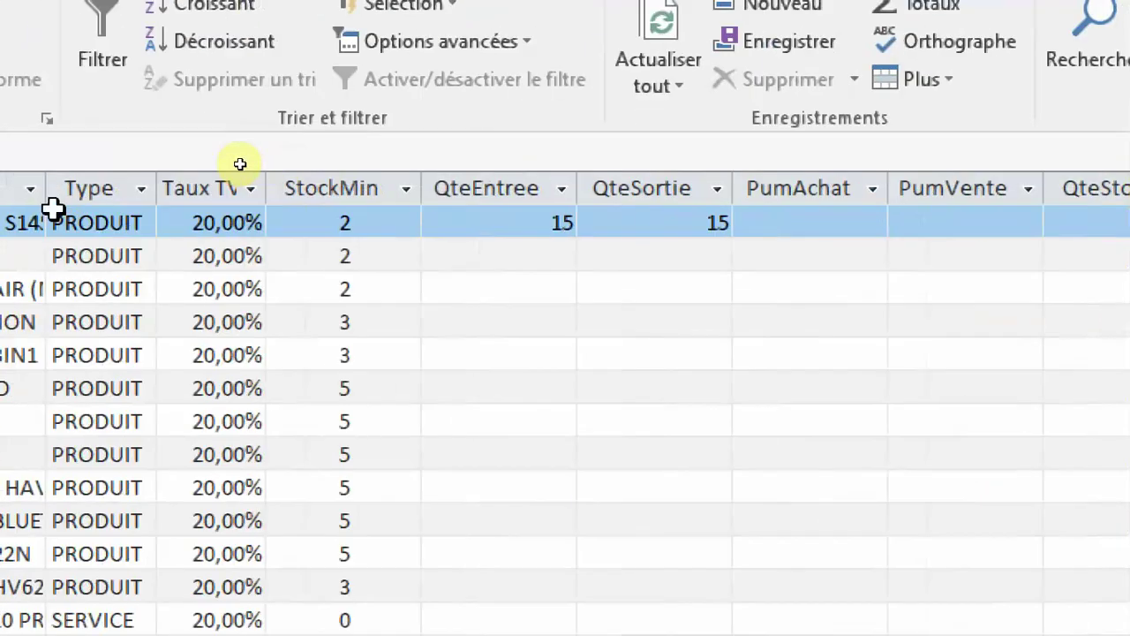
pyautogui.click(675, 223)
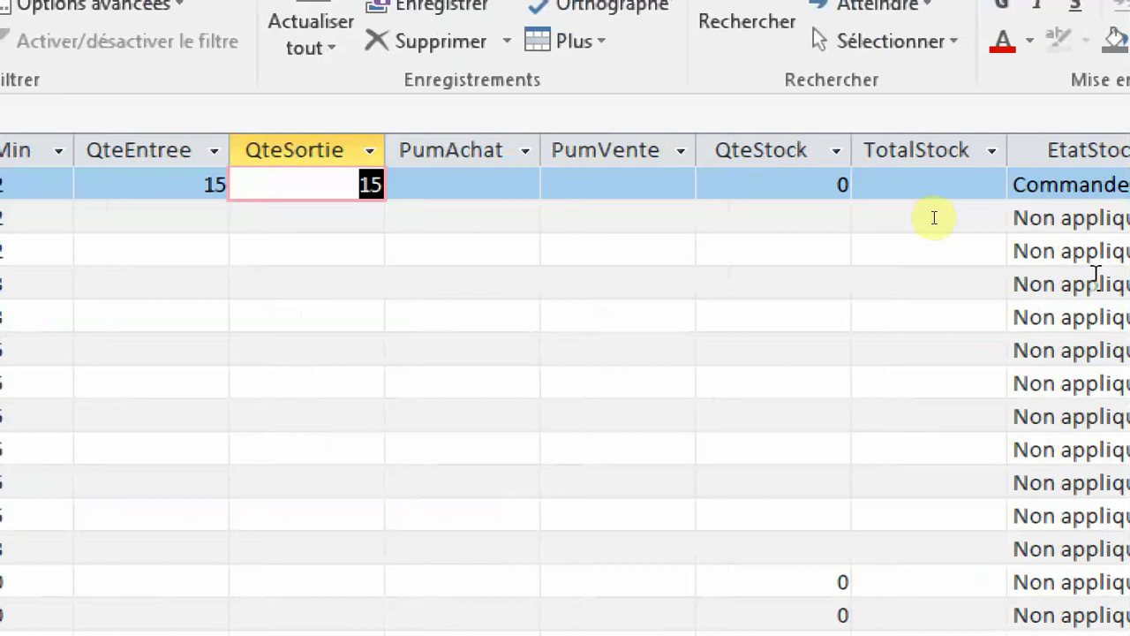
pyautogui.click(821, 183)
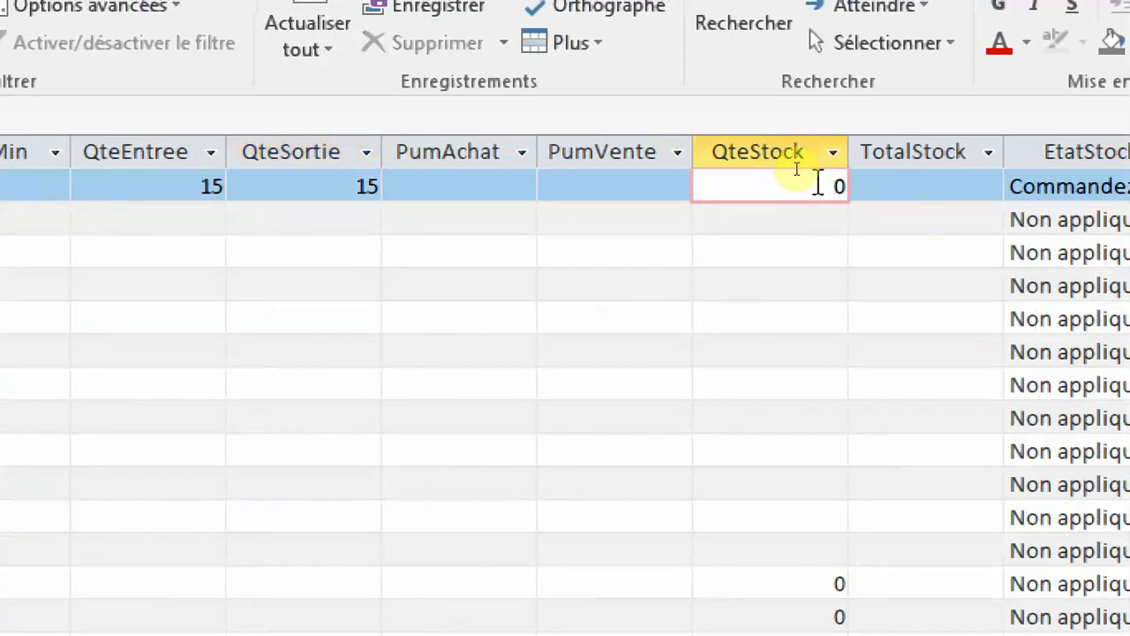
pyautogui.click(366, 248)
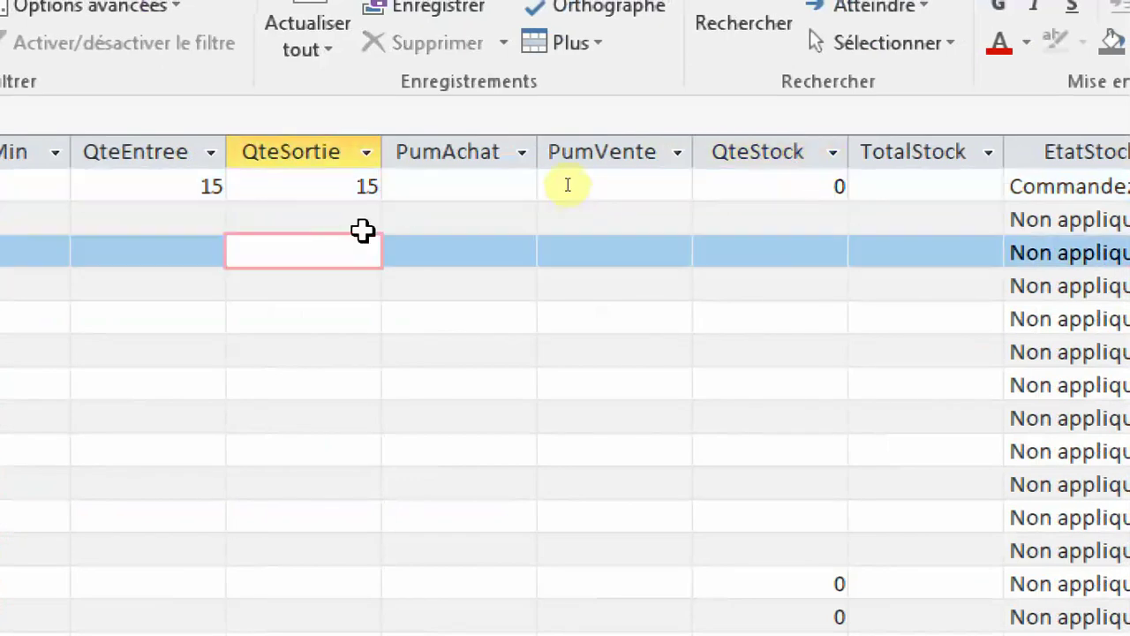
pyautogui.click(355, 187)
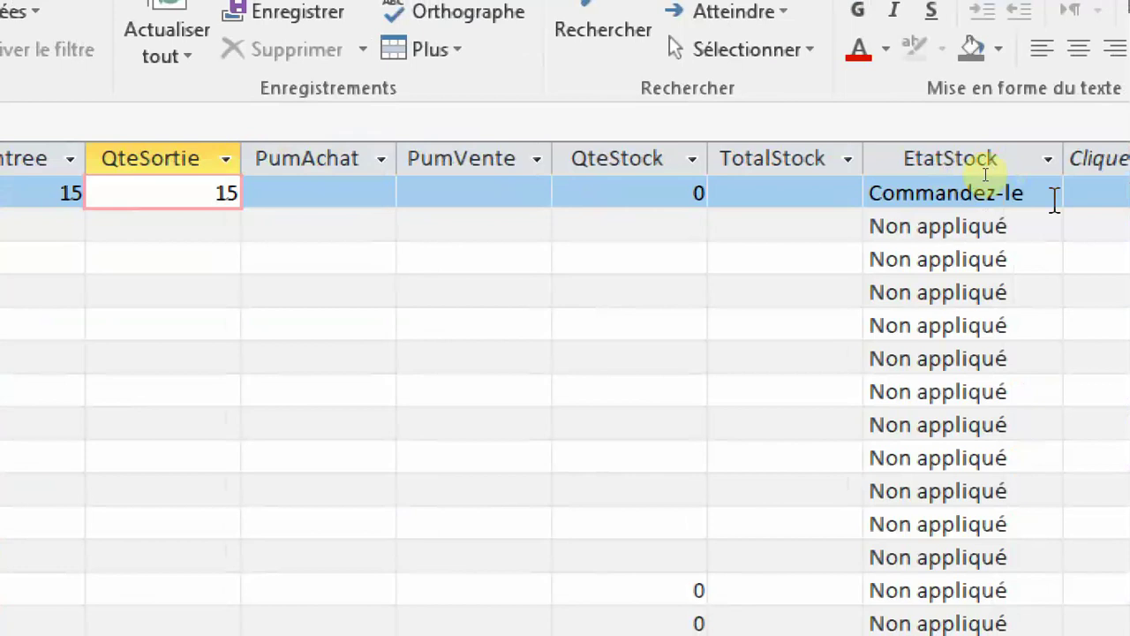
pyautogui.click(1054, 198)
pyautogui.click(871, 261)
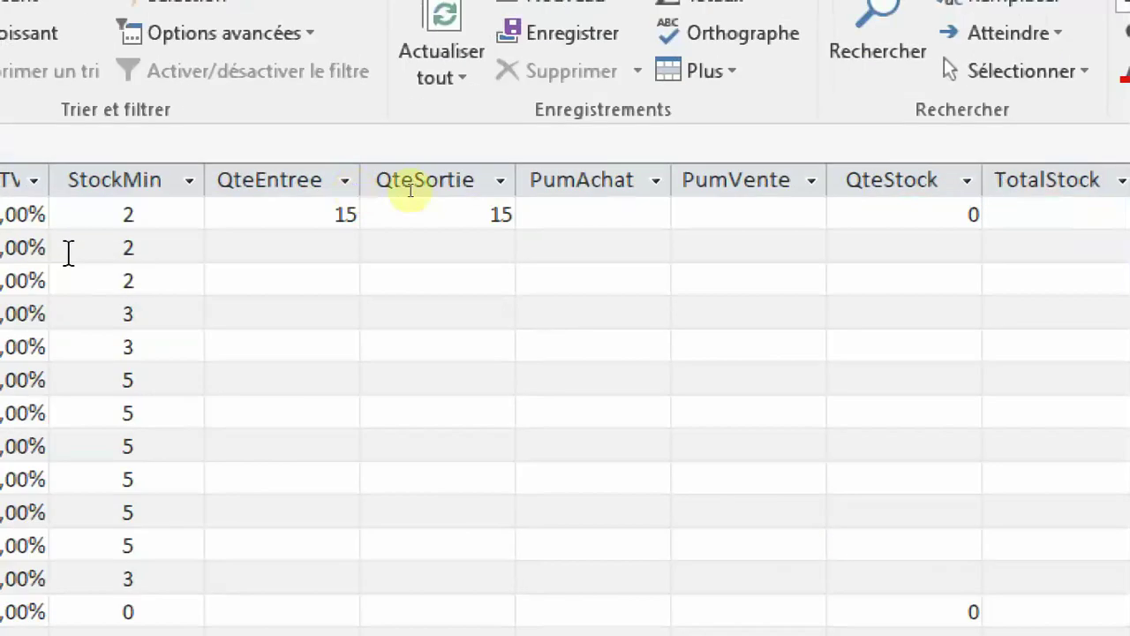
pyautogui.click(439, 212)
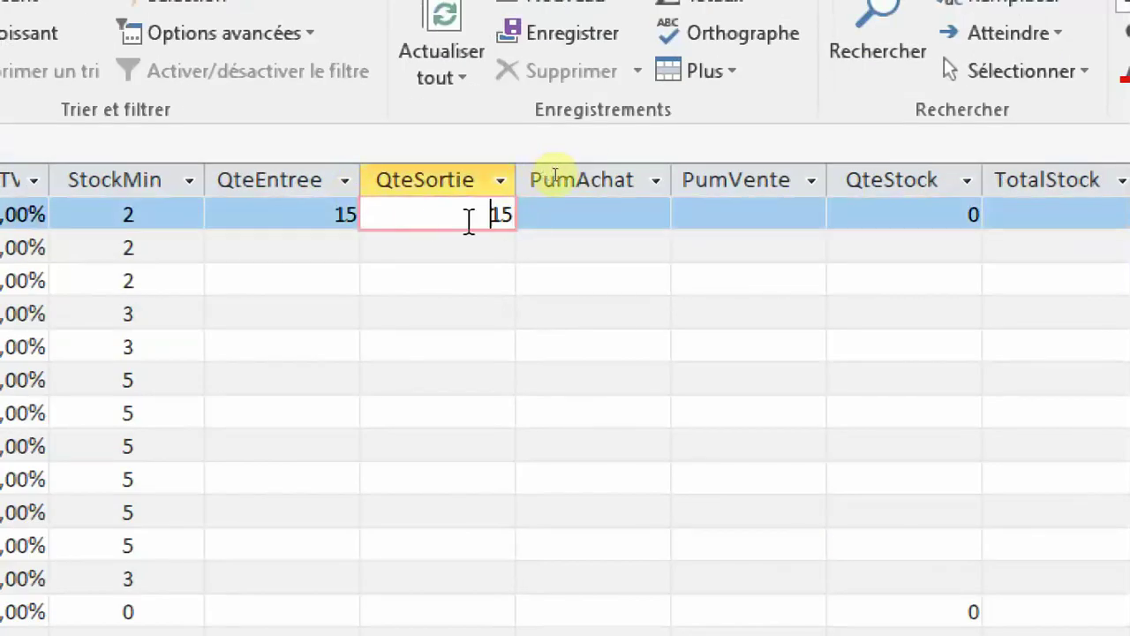
pyautogui.moveTo(477, 220); pyautogui.dragTo(533, 216)
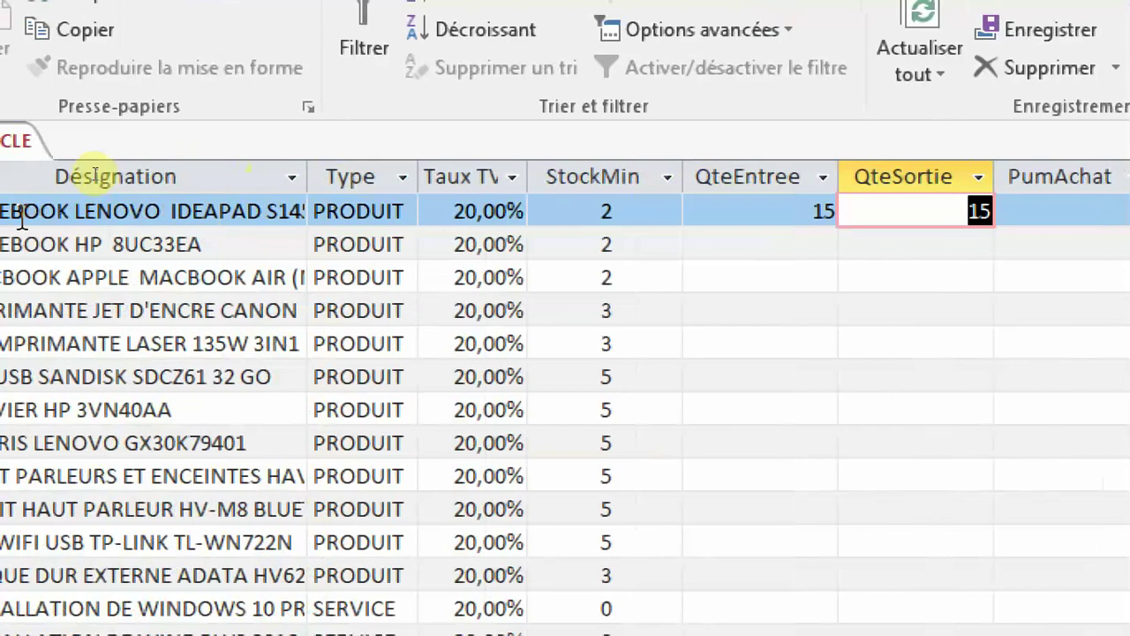
# Switch article 1's type to SERVICE and back to PRODUIT, widening the Type column to show the full values
pyautogui.click(404, 210)
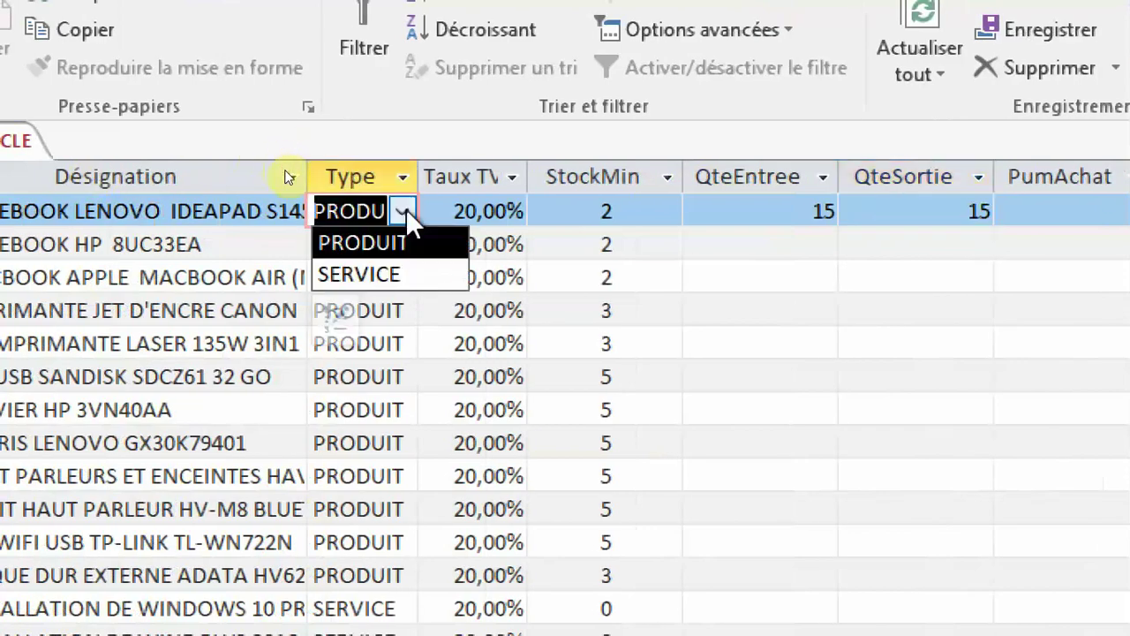
pyautogui.click(371, 273)
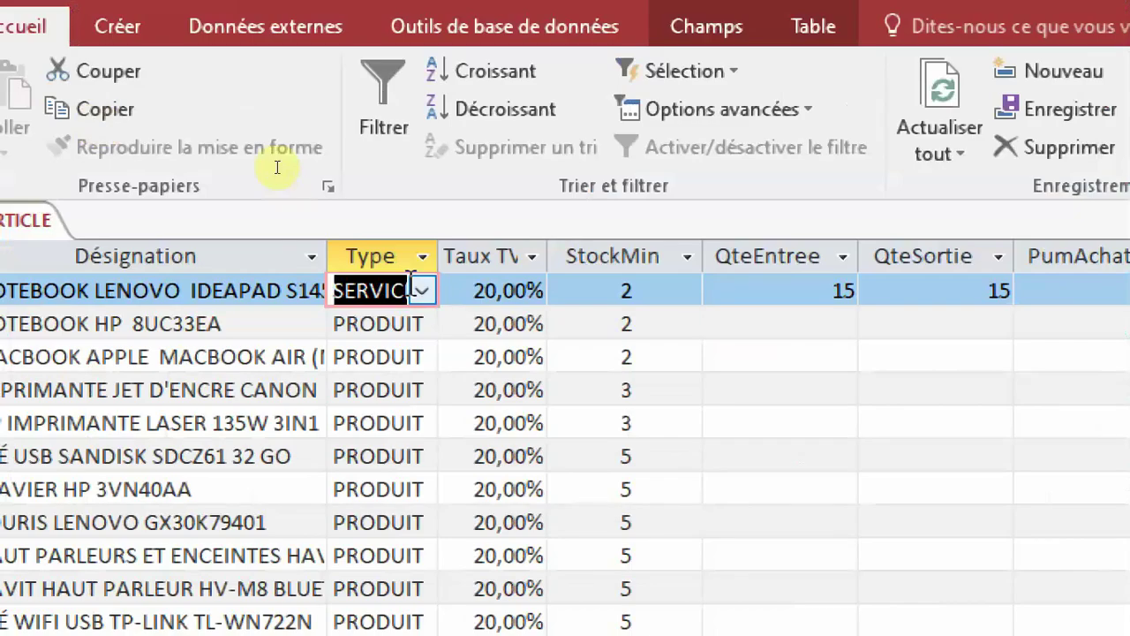
pyautogui.moveTo(438, 255); pyautogui.dragTo(502, 255)
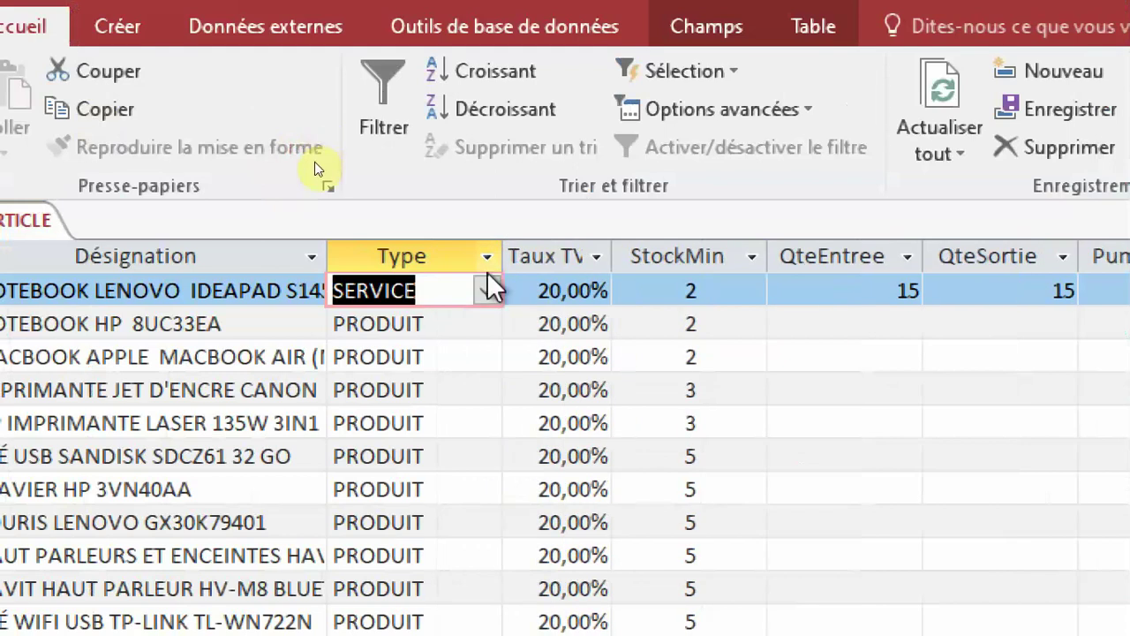
pyautogui.click(486, 289)
pyautogui.click(437, 321)
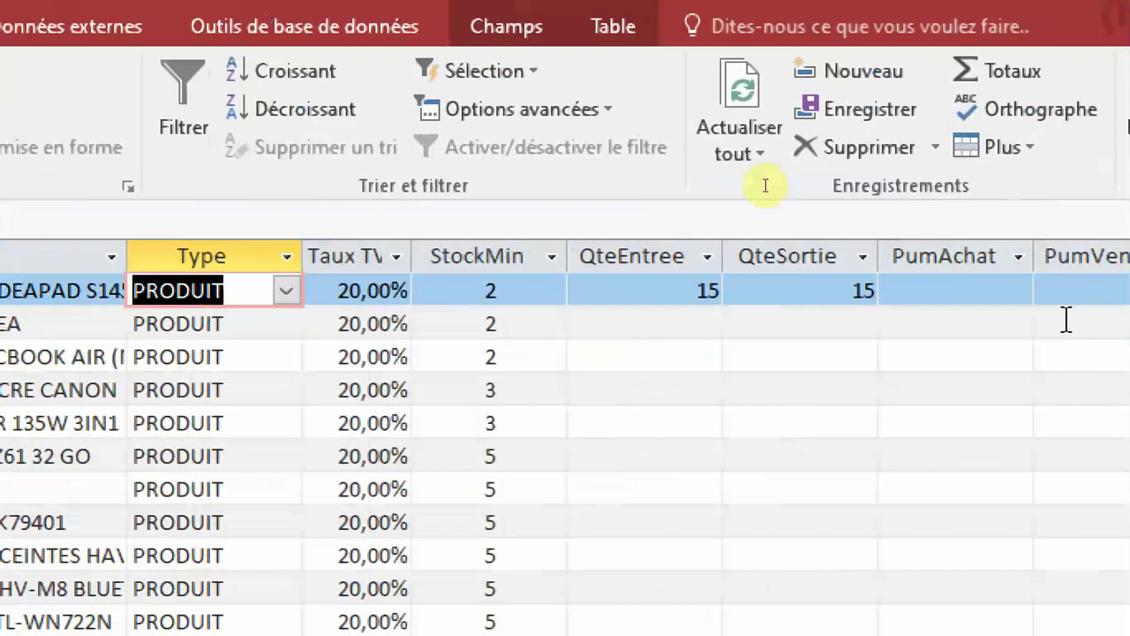
# Recheck article 1's EtatStock, and open the EtatStock field's expression in the expression builder from T_ARTICLE's design view
pyautogui.click(851, 255)
pyautogui.click(866, 288)
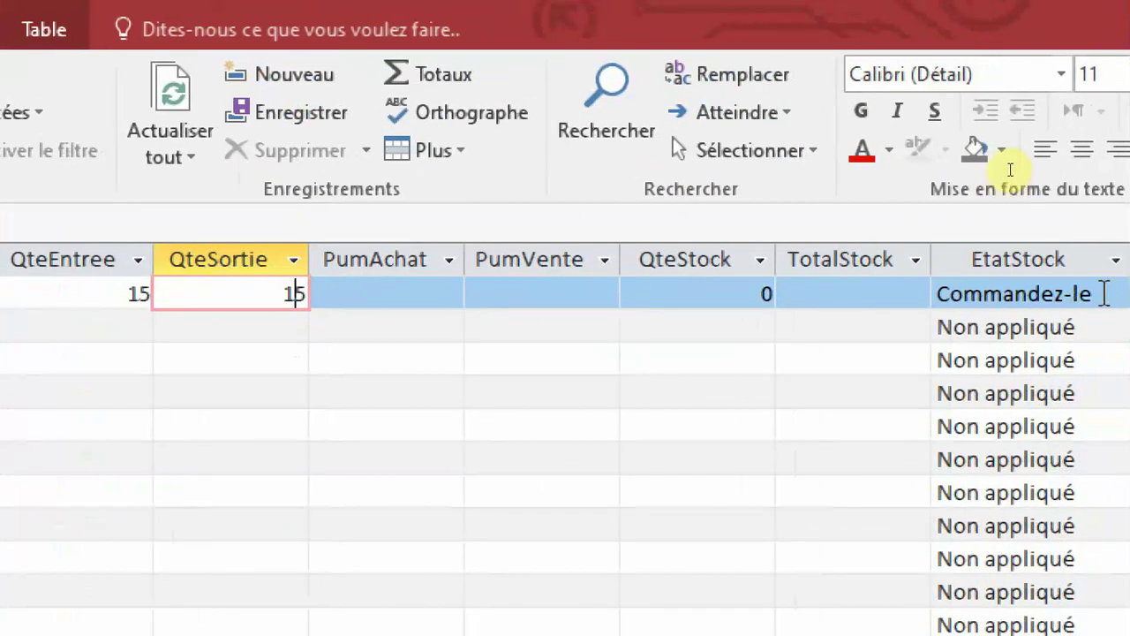
pyautogui.click(1095, 286)
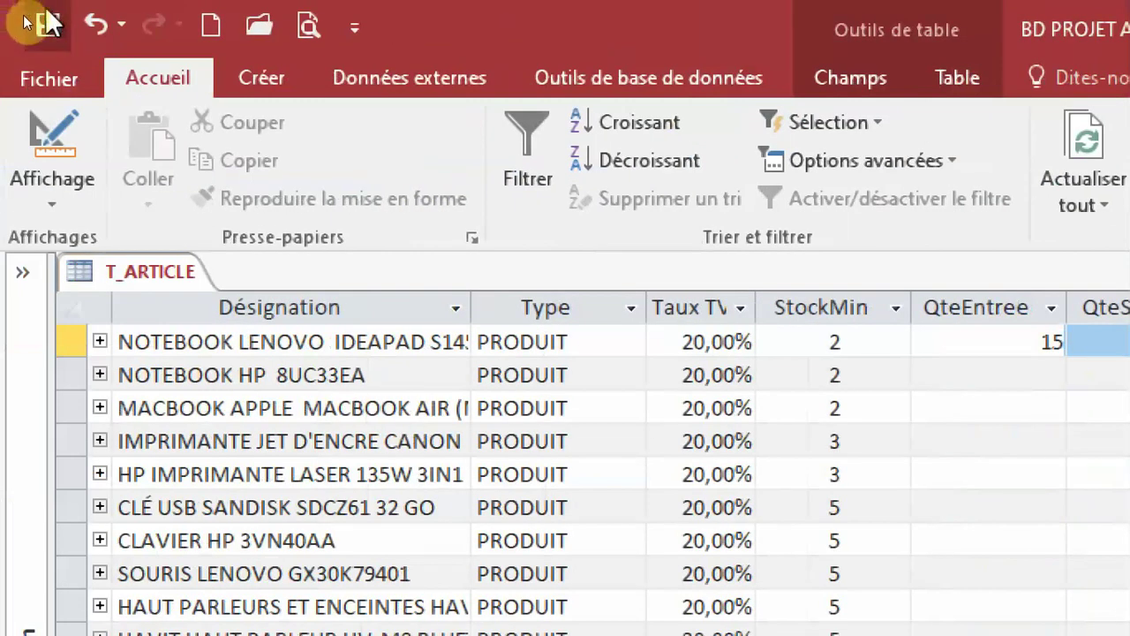
pyautogui.click(52, 143)
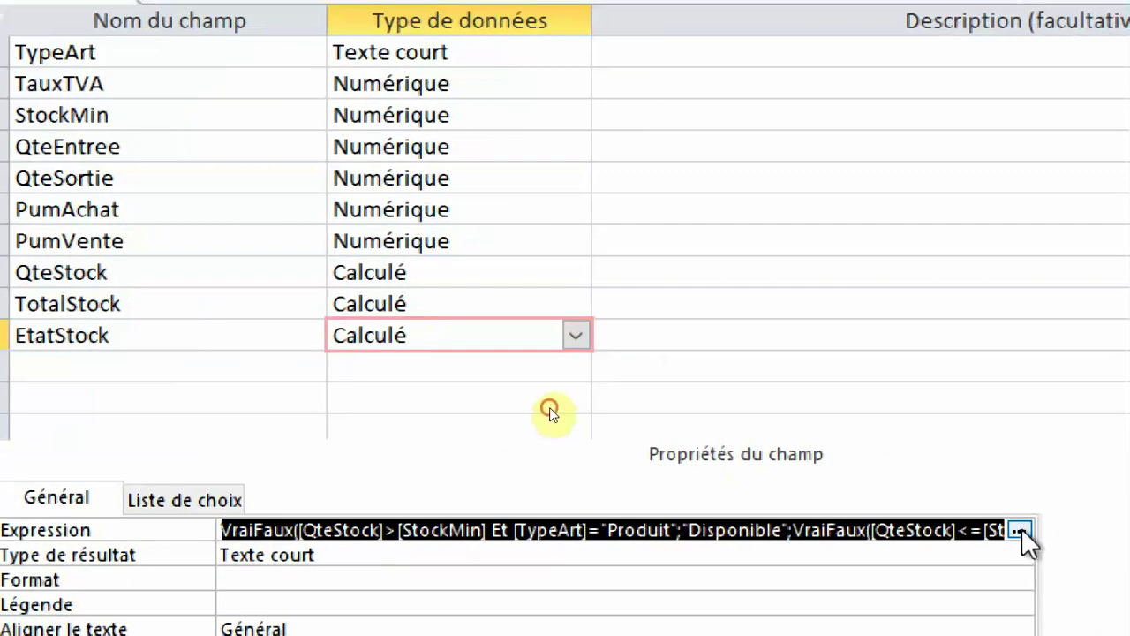
pyautogui.click(1088, 510)
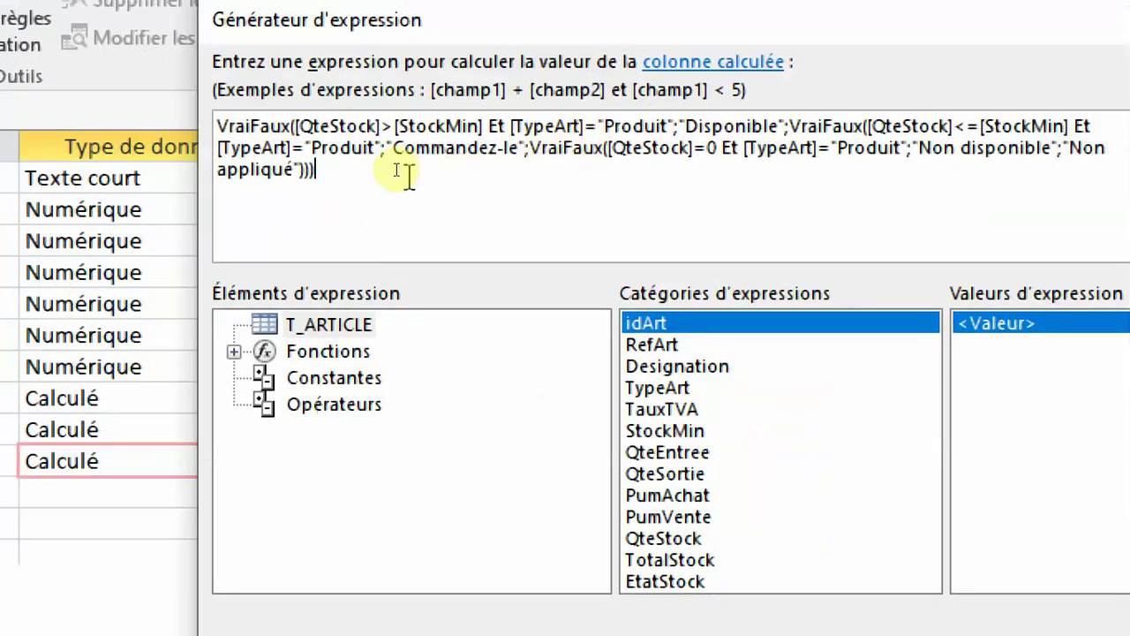
# Copy the clause VraiFaux([QteStock]=0 Et [TypeArt]="Produit";"Non disponible" from the EtatStock expression
pyautogui.click(341, 131)
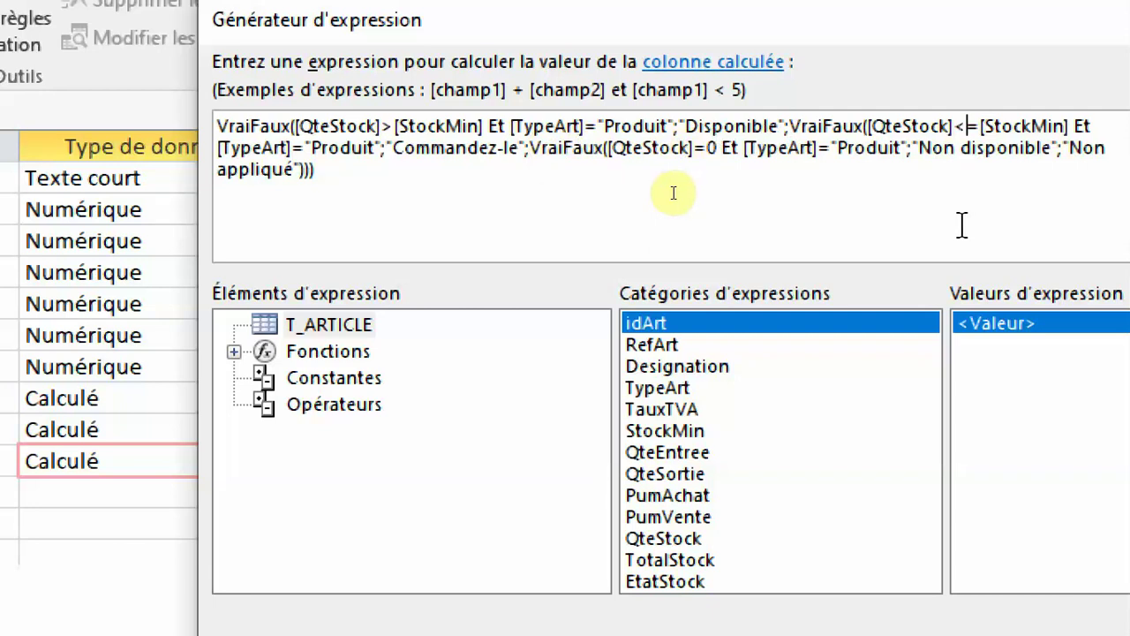
pyautogui.click(530, 148)
pyautogui.moveTo(532, 148); pyautogui.dragTo(1040, 152)
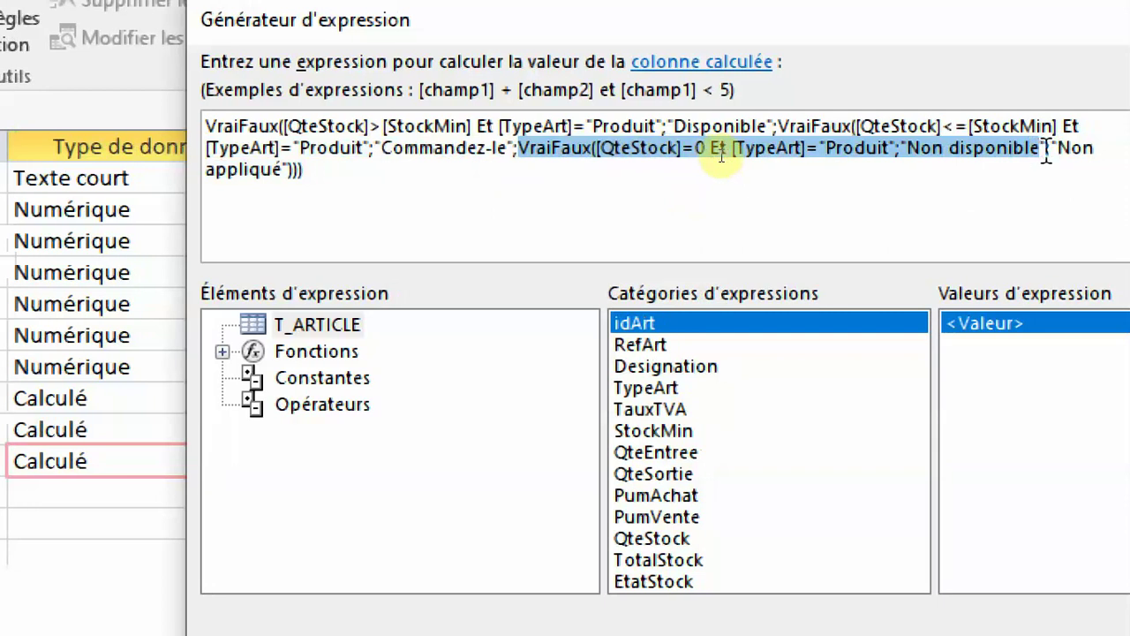
pyautogui.moveTo(1045, 152); pyautogui.dragTo(1047, 150)
pyautogui.hotkey('ctrl', 'c')
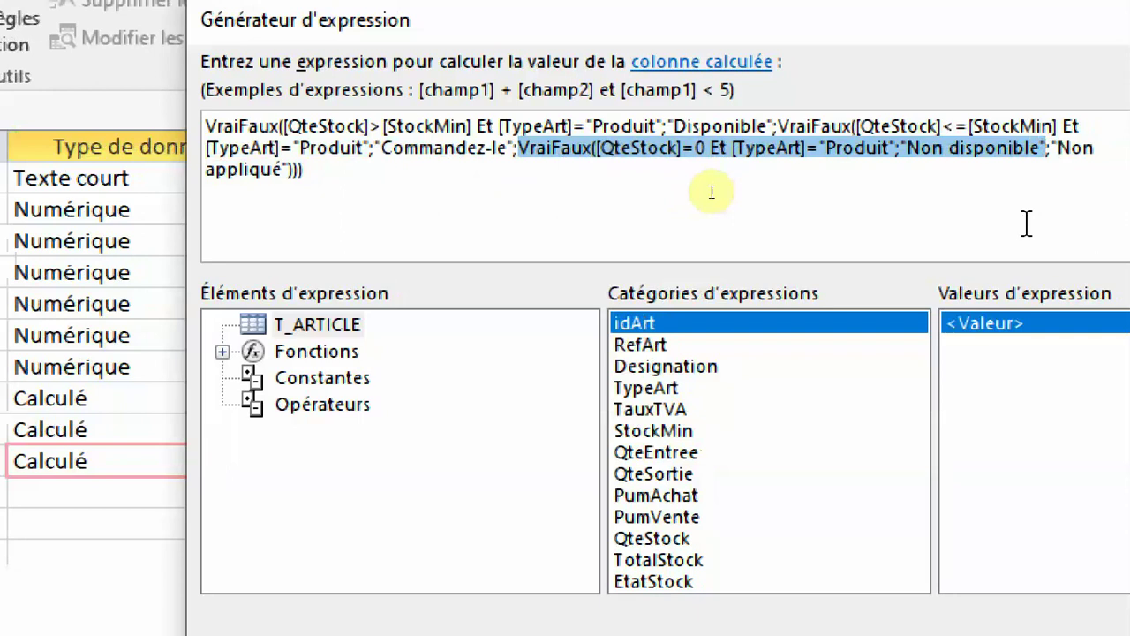
# Move the zero-stock "Non disponible" clause ahead of the "Commandez-le" clause in the EtatStock expression, and reopen T_ARTICLE as a datasheet
pyautogui.press('Delete')
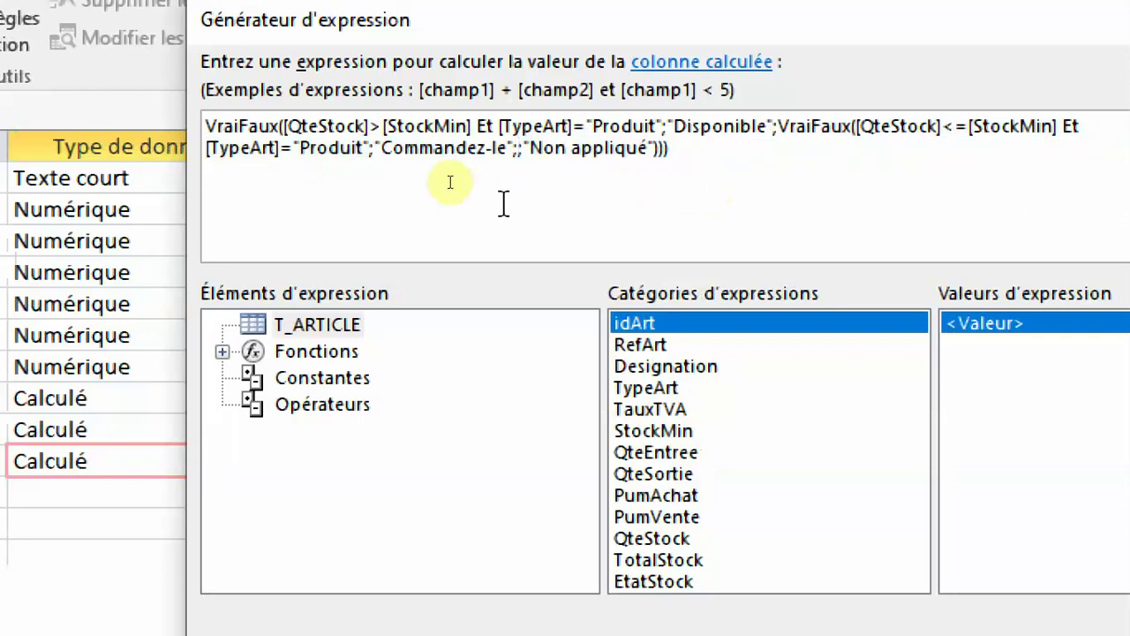
pyautogui.press('BackSpace')
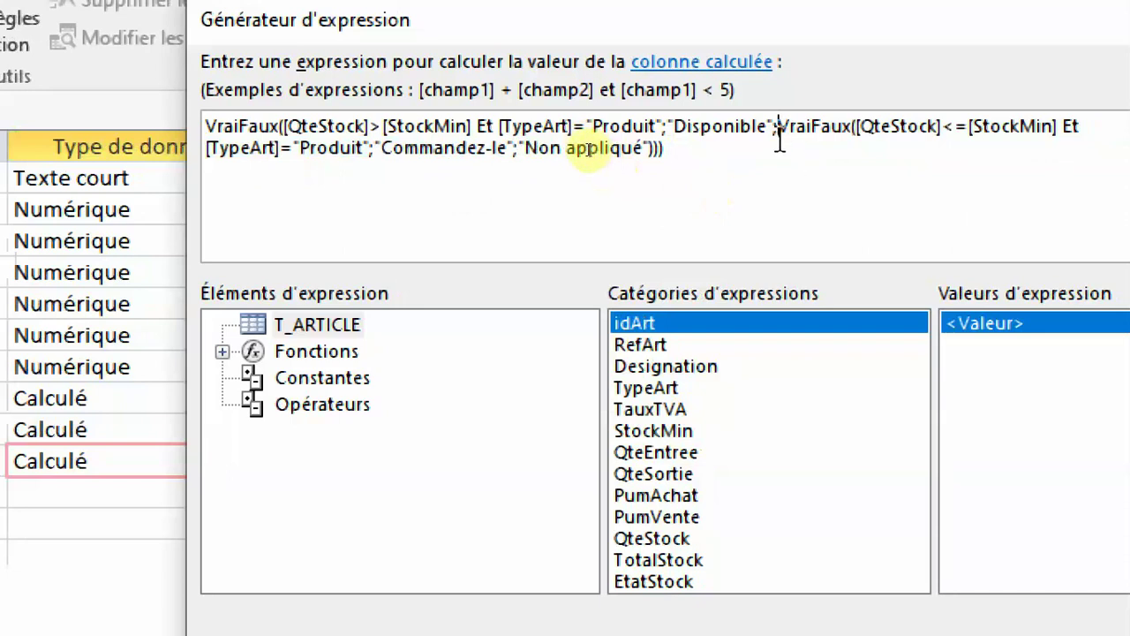
pyautogui.hotkey('ctrl', 'v')
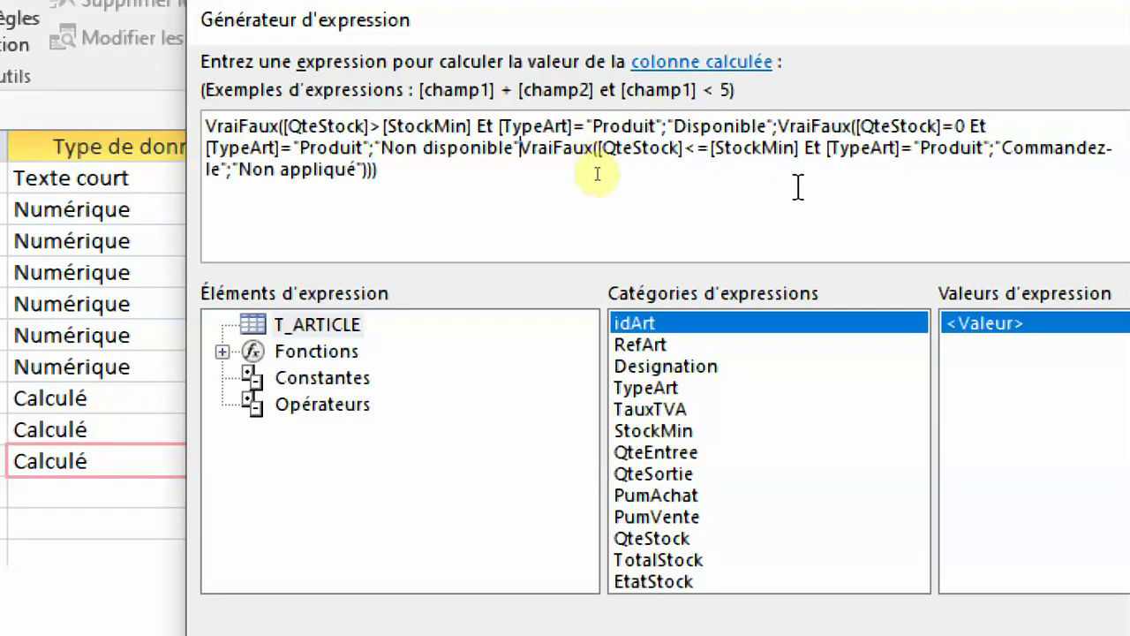
pyautogui.write(';')
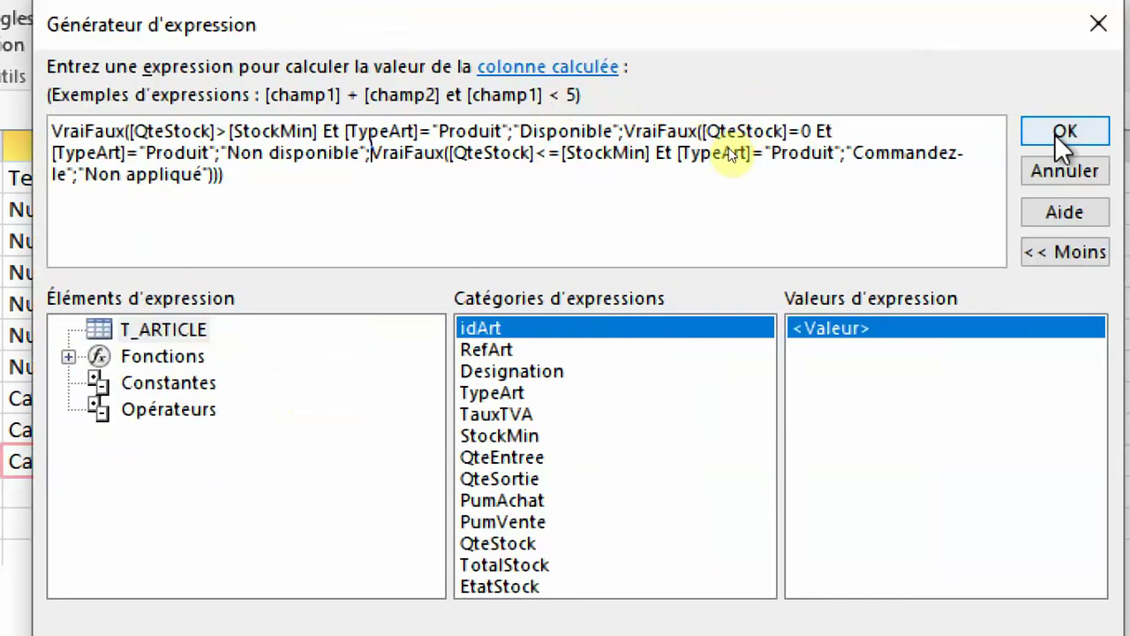
pyautogui.click(1058, 133)
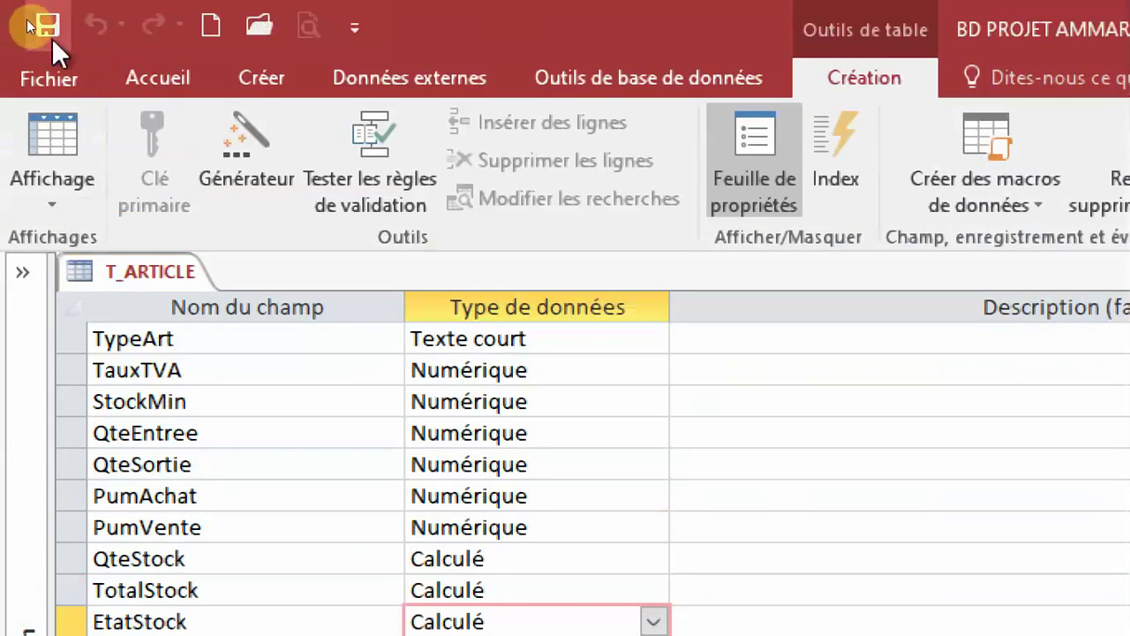
pyautogui.click(35, 140)
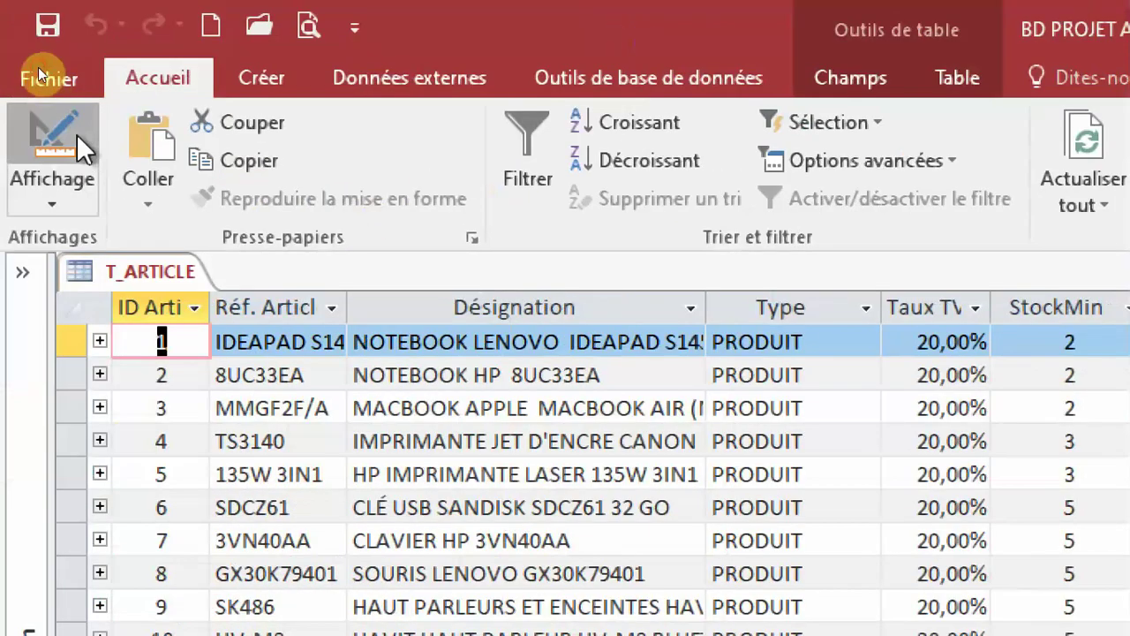
# Reopen the EtatStock expression from T_ARTICLE's design view, review the order of its VraiFaux conditions and results, and return to the datasheet
pyautogui.click(80, 139)
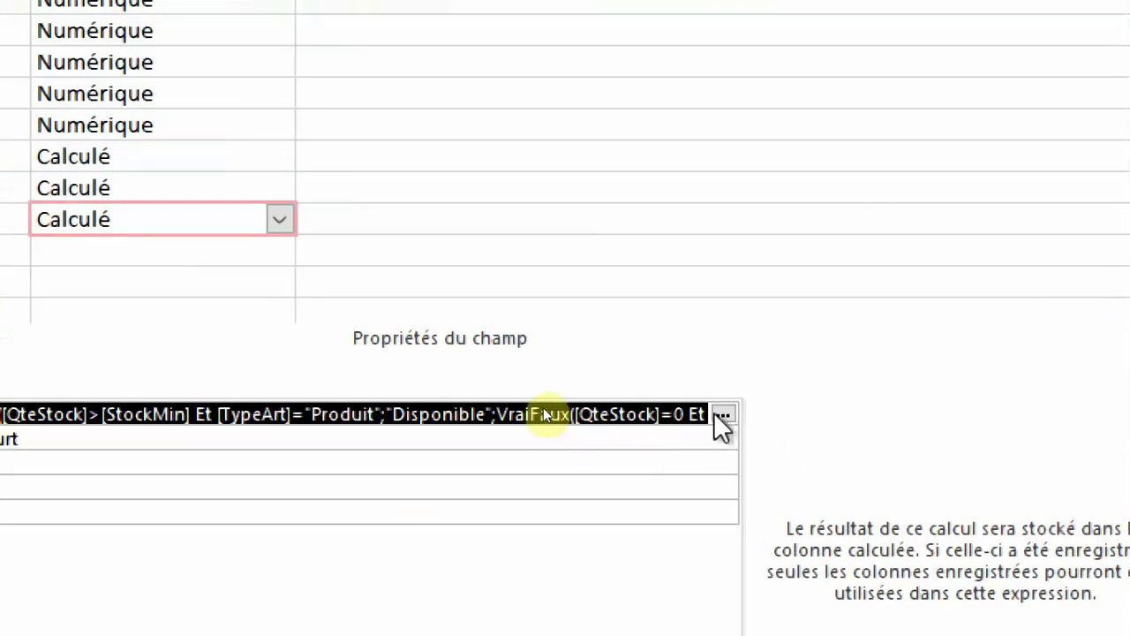
pyautogui.click(901, 425)
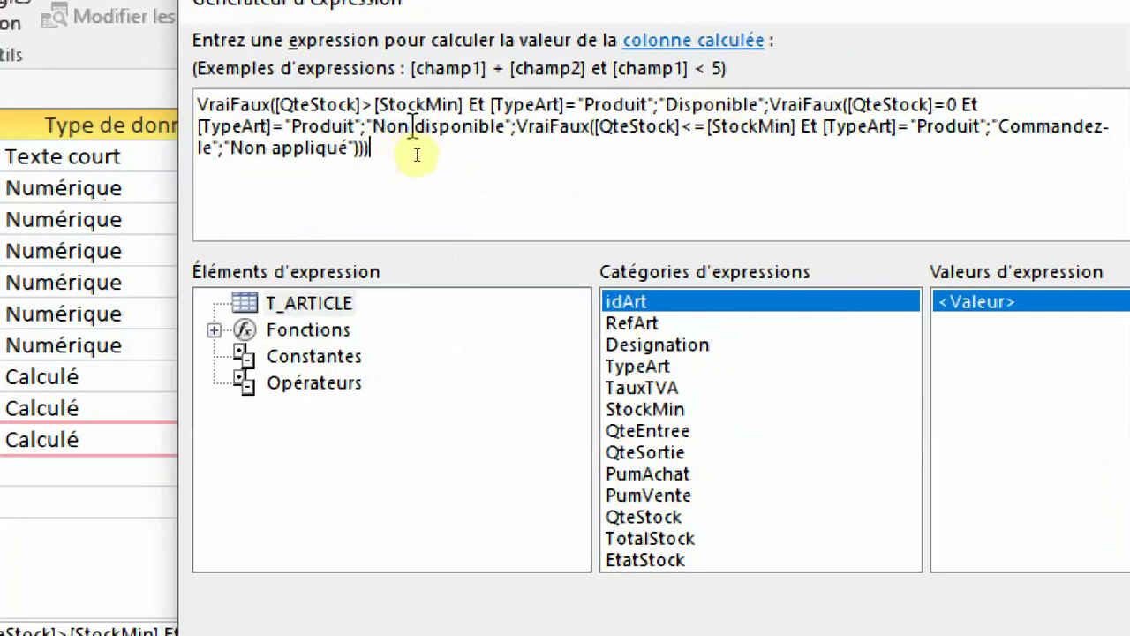
pyautogui.doubleClick(616, 105)
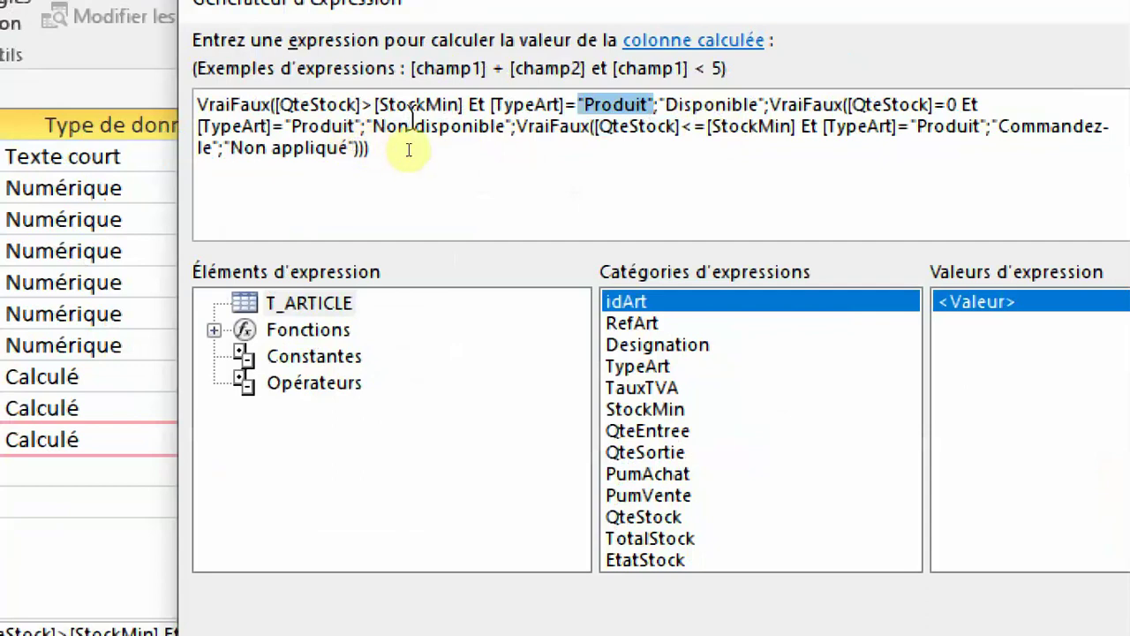
pyautogui.click(462, 150)
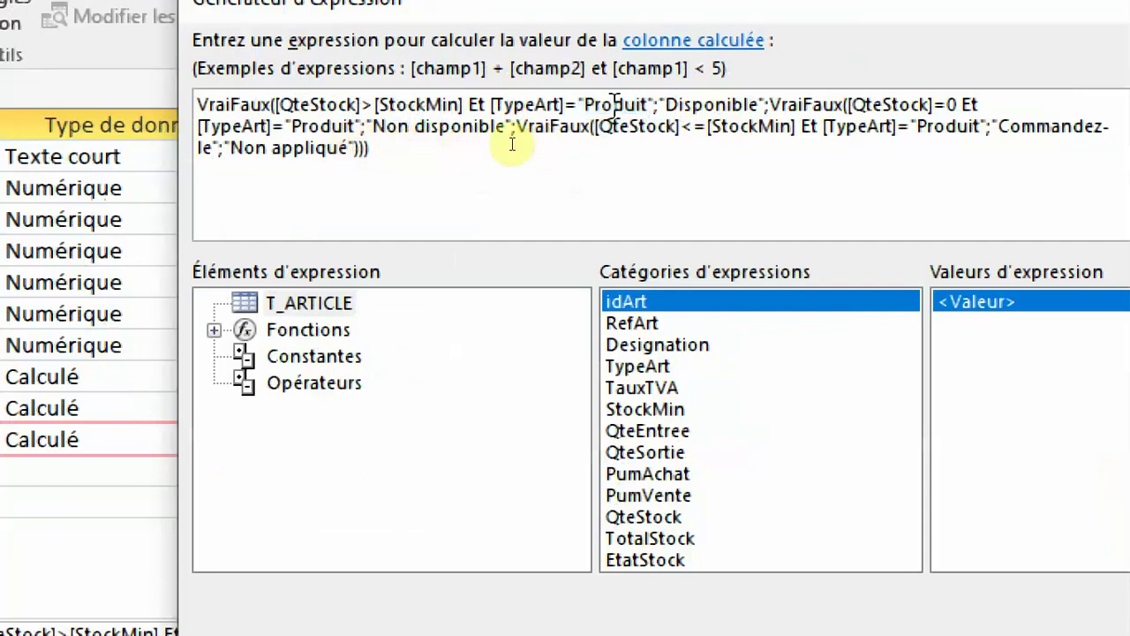
pyautogui.click(510, 143)
pyautogui.doubleClick(722, 104)
pyautogui.click(844, 115)
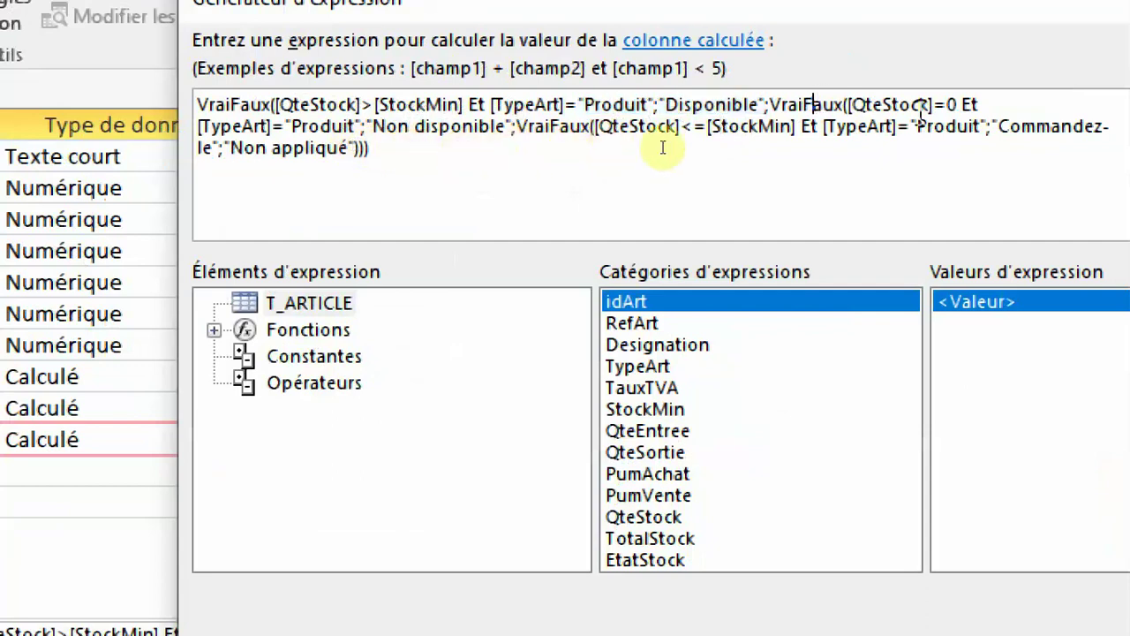
pyautogui.doubleClick(825, 106)
pyautogui.click(852, 111)
pyautogui.doubleClick(882, 107)
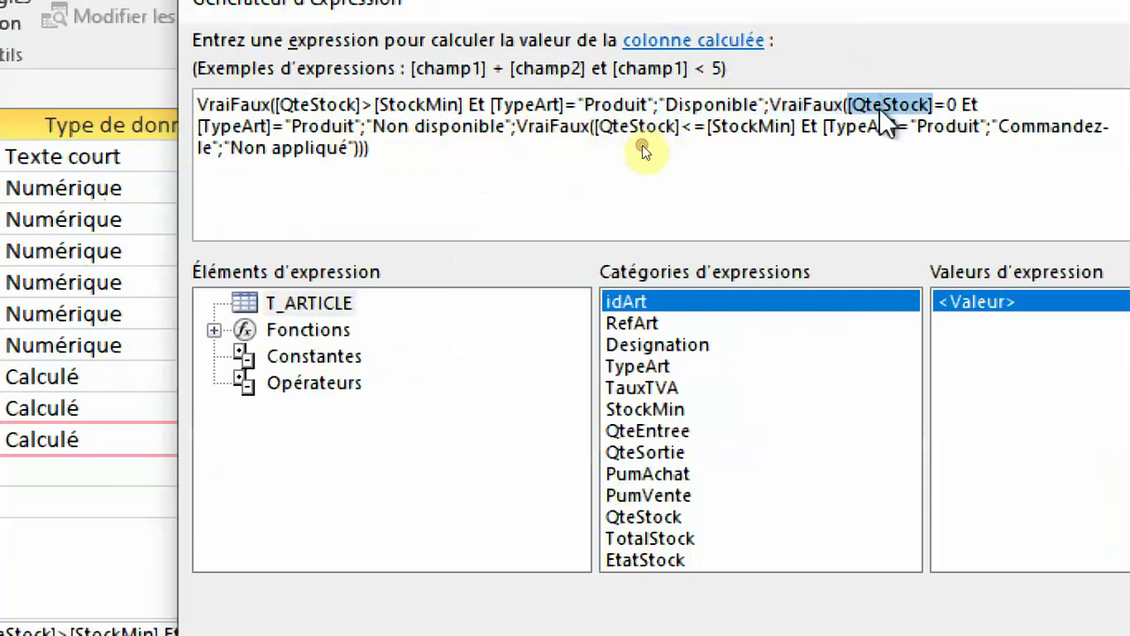
pyautogui.press('Right')
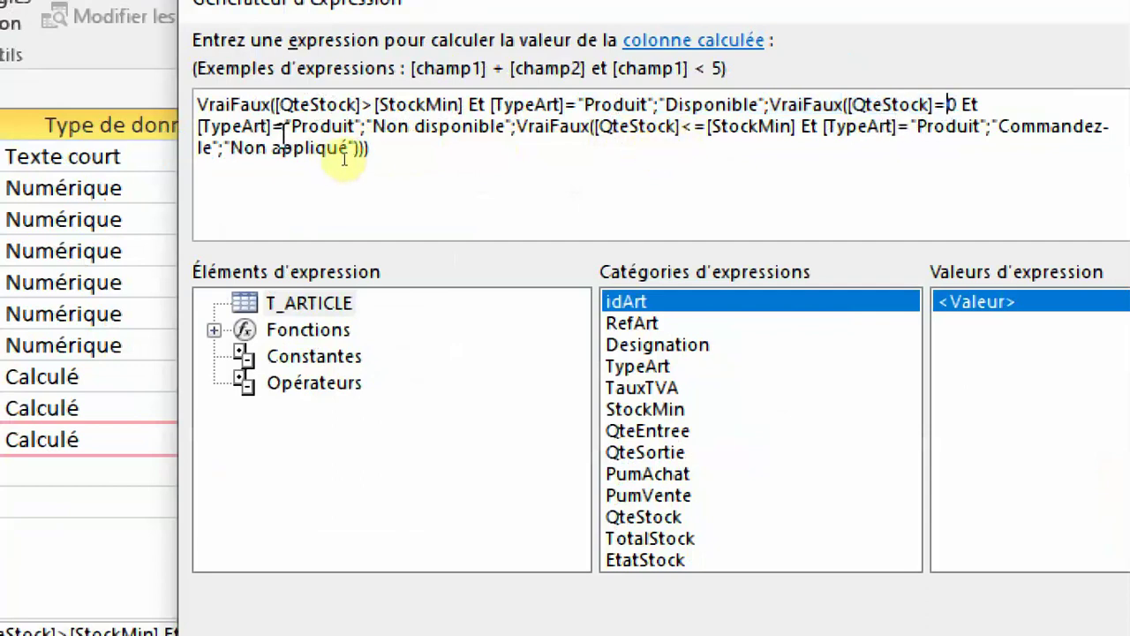
pyautogui.doubleClick(411, 128)
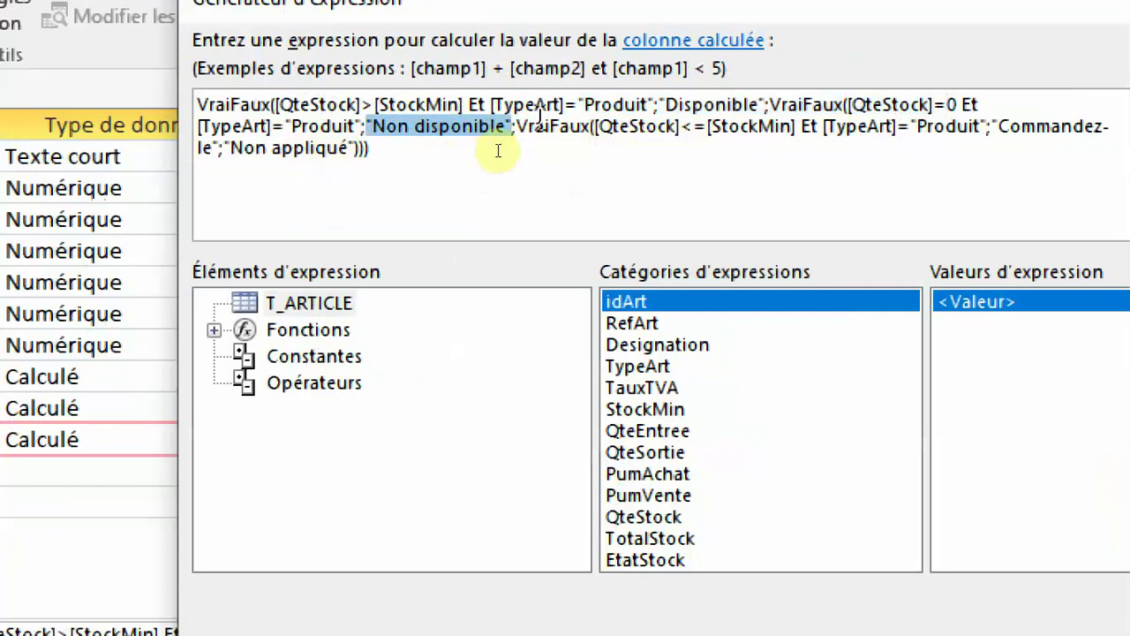
pyautogui.click(623, 130)
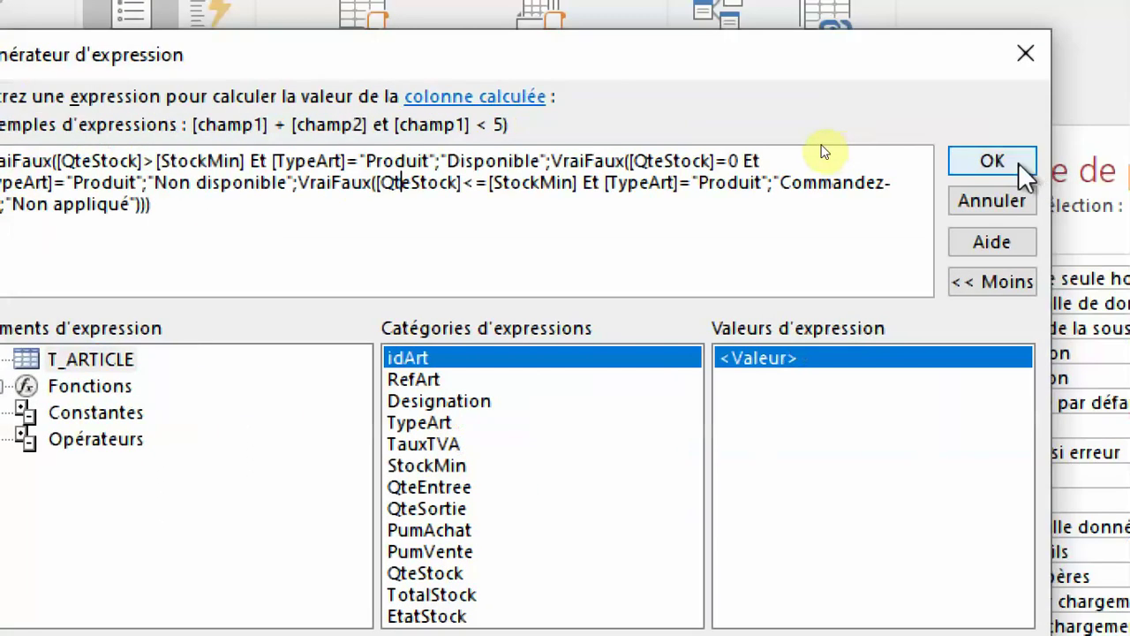
pyautogui.click(1018, 163)
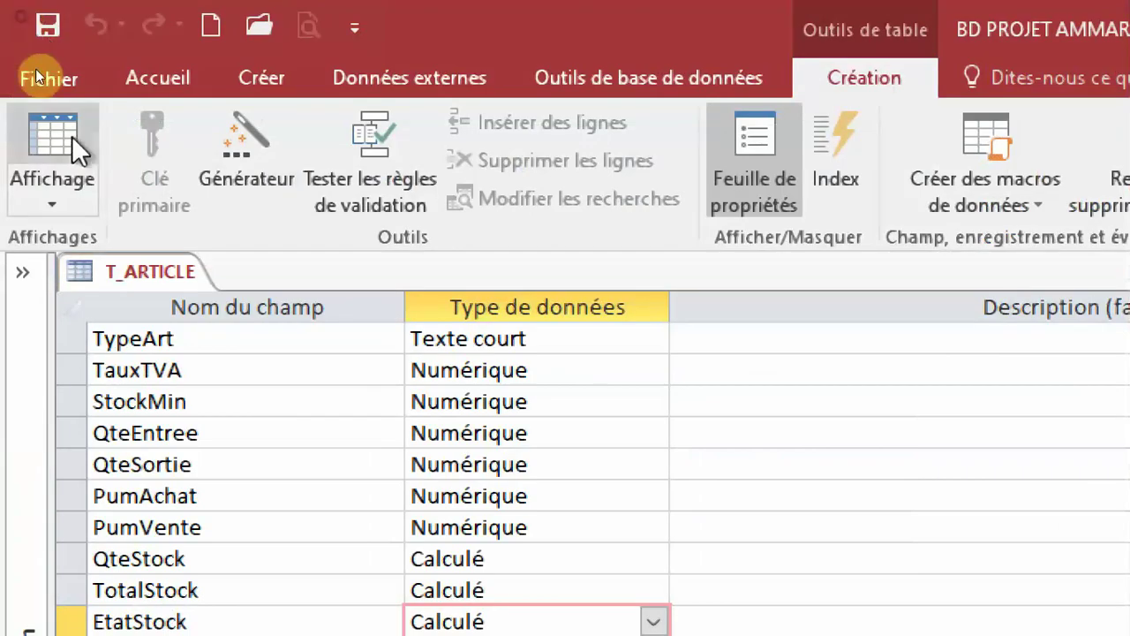
pyautogui.click(71, 140)
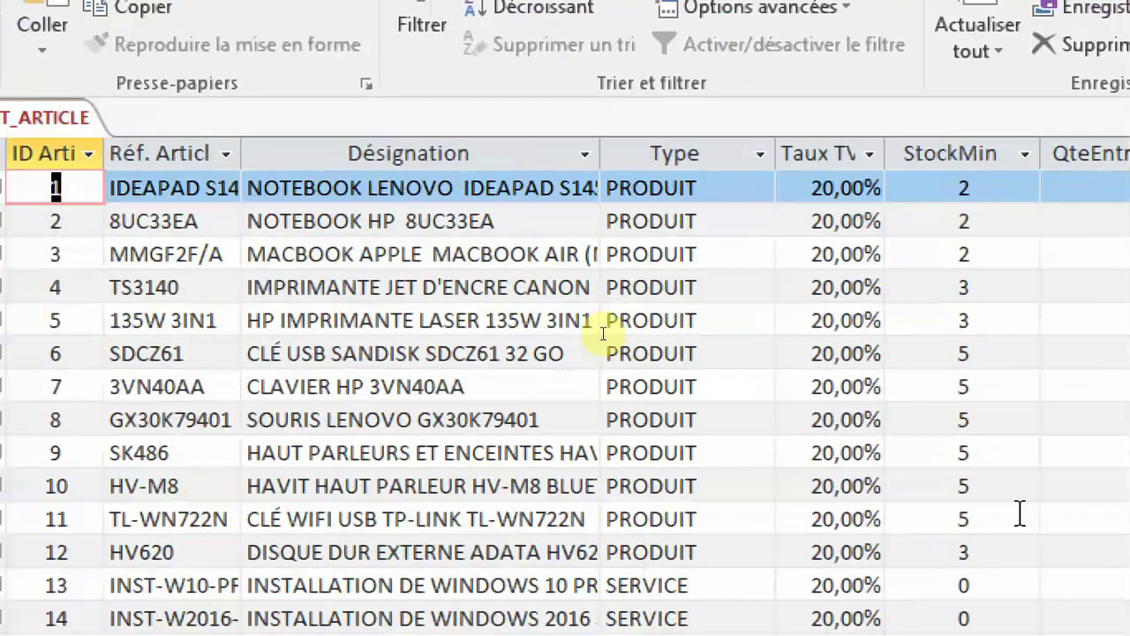
# Switch article 1's type to SERVICE and back to PRODUIT to recalculate its EtatStock
pyautogui.click(762, 178)
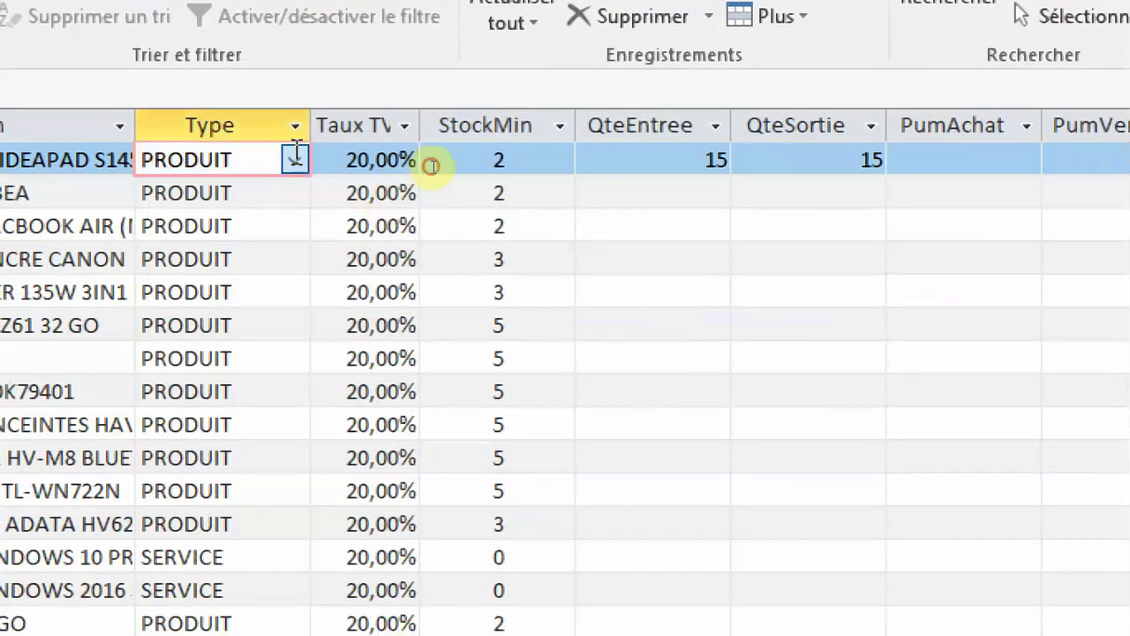
pyautogui.click(294, 157)
pyautogui.click(304, 220)
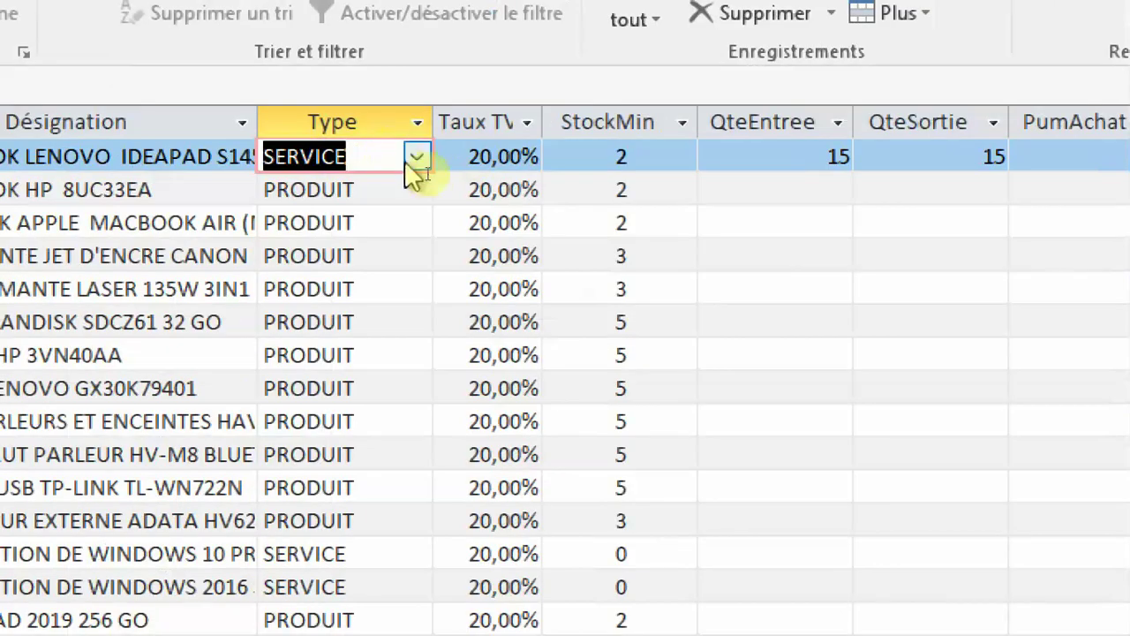
pyautogui.click(406, 161)
pyautogui.click(364, 190)
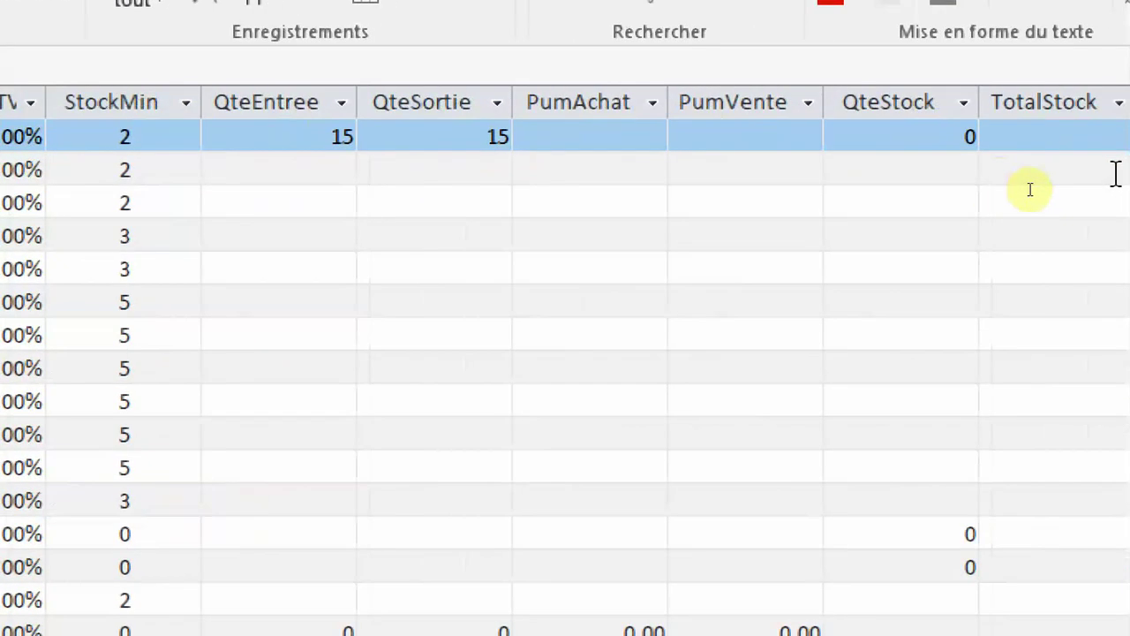
# Set article 1's QteSortie to 13 to test the calculated stock
pyautogui.doubleClick(482, 138)
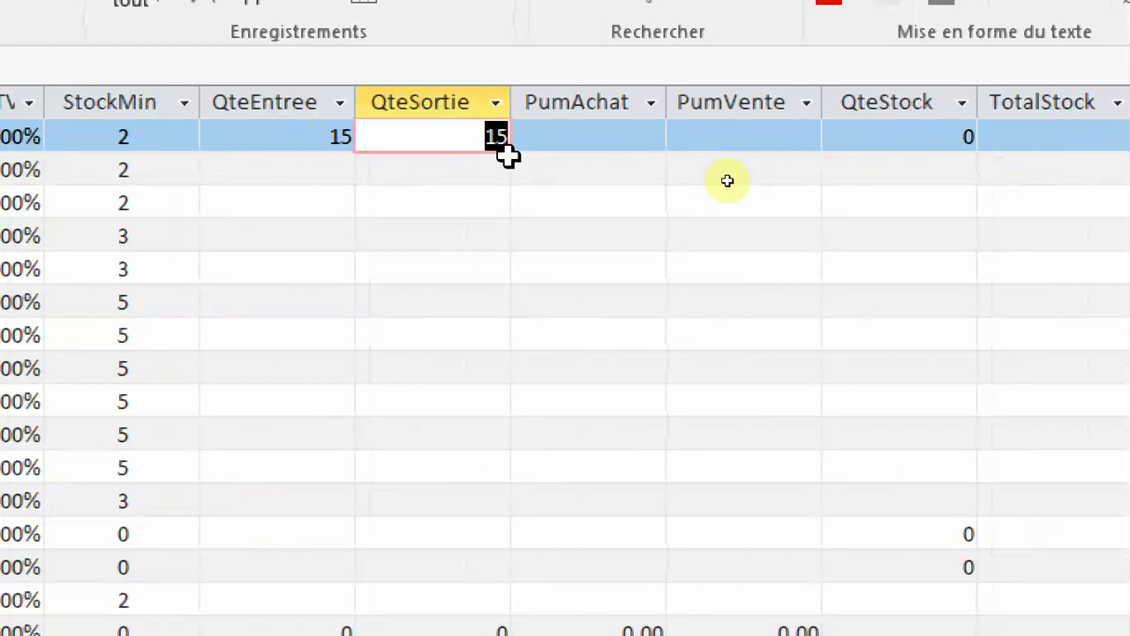
pyautogui.write('13')
pyautogui.press('Tab')
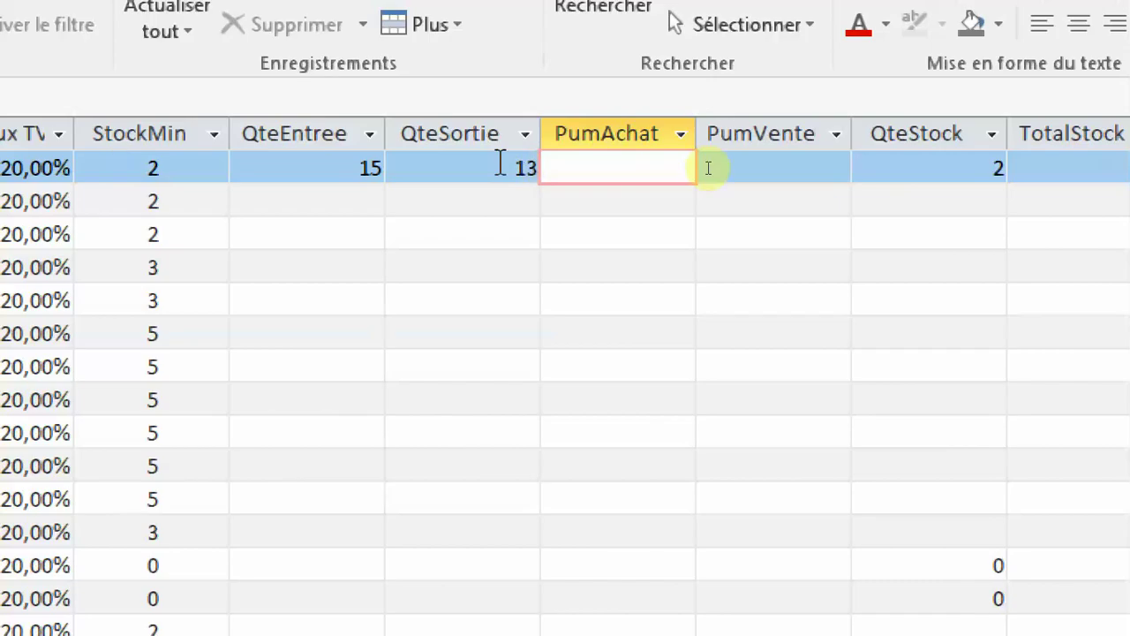
# Set article 1's QteSortie to 14 and check its recalculated QteStock and EtatStock
pyautogui.click(274, 138)
pyautogui.doubleClick(516, 167)
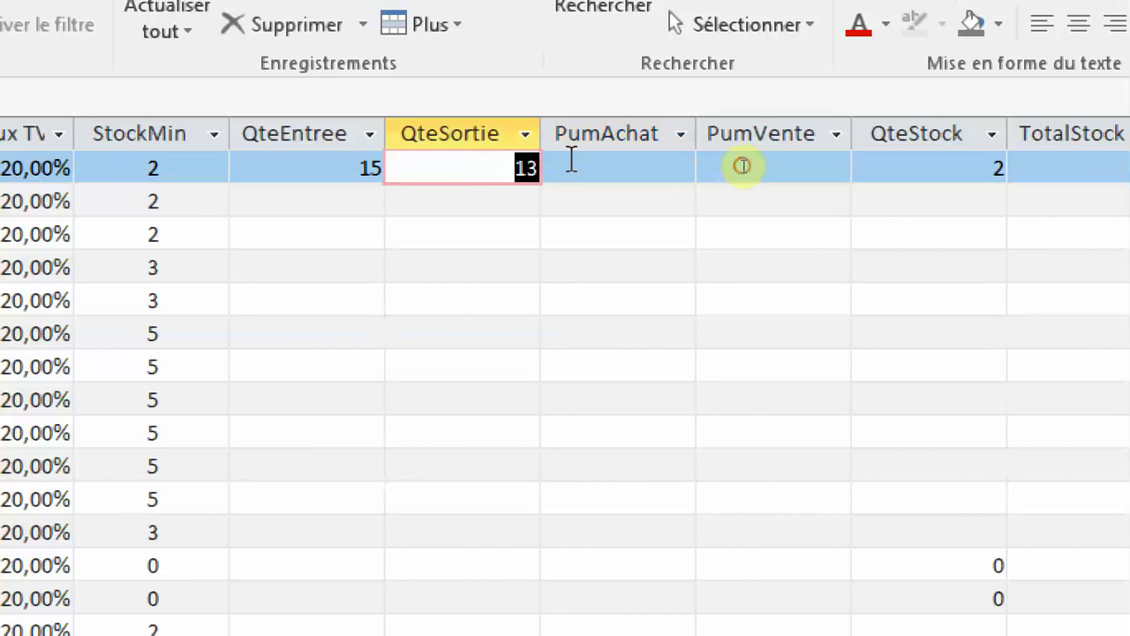
pyautogui.write('14')
pyautogui.click(777, 169)
pyautogui.click(853, 173)
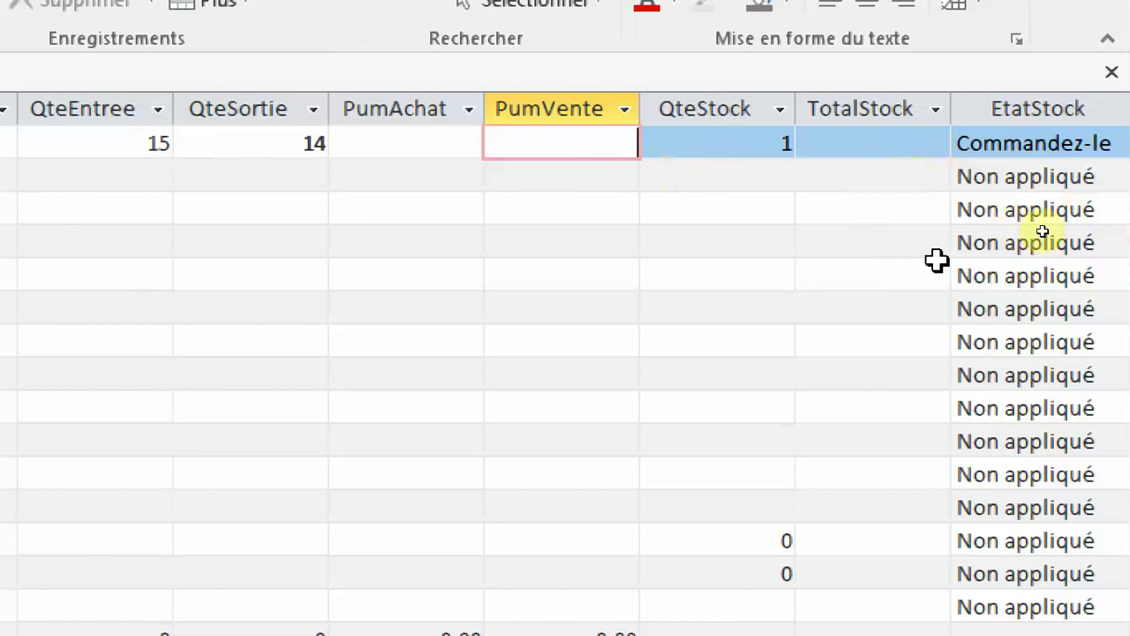
# Test article 1's EtatStock with a QteSortie of 5, and undo the change
pyautogui.hotkey('shift', 'Tab')
pyautogui.hotkey('shift', 'Tab')
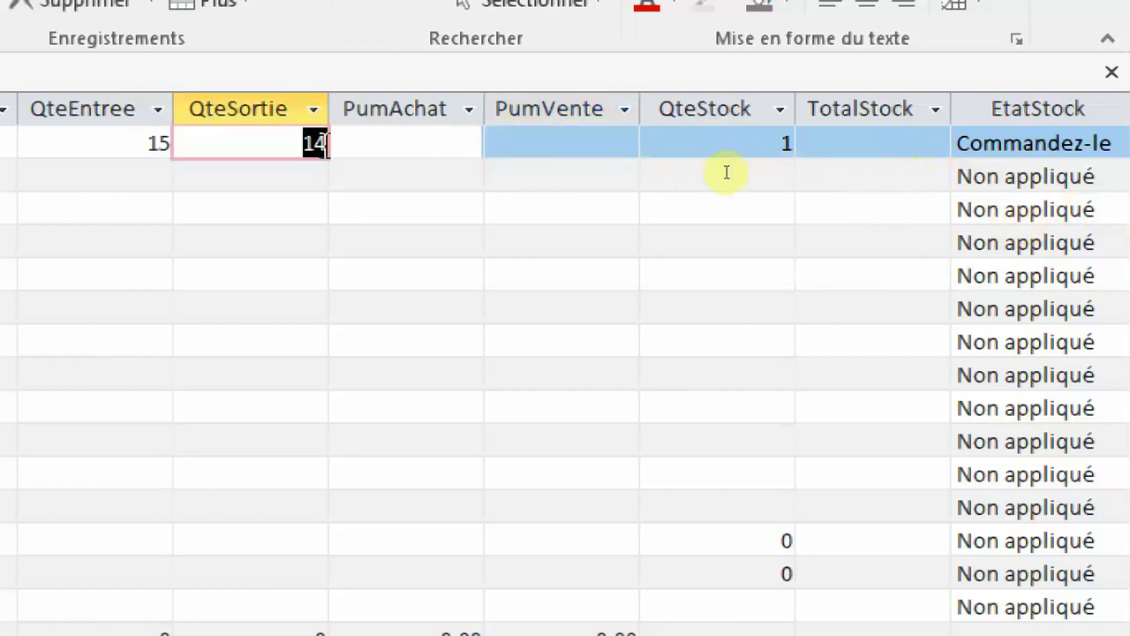
pyautogui.write('5')
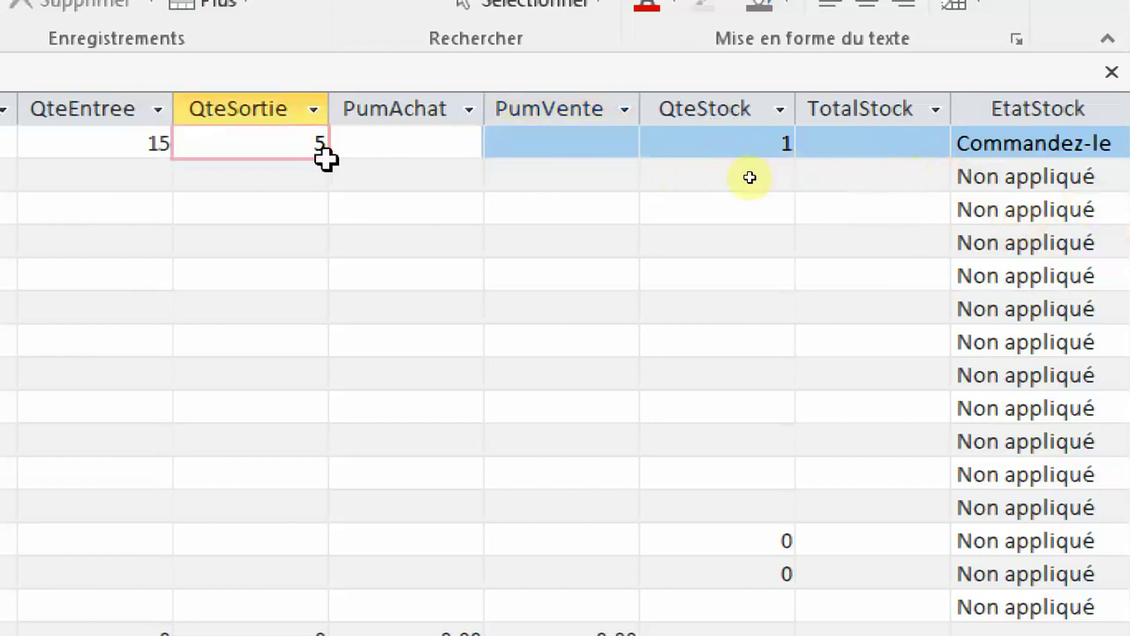
pyautogui.click(395, 147)
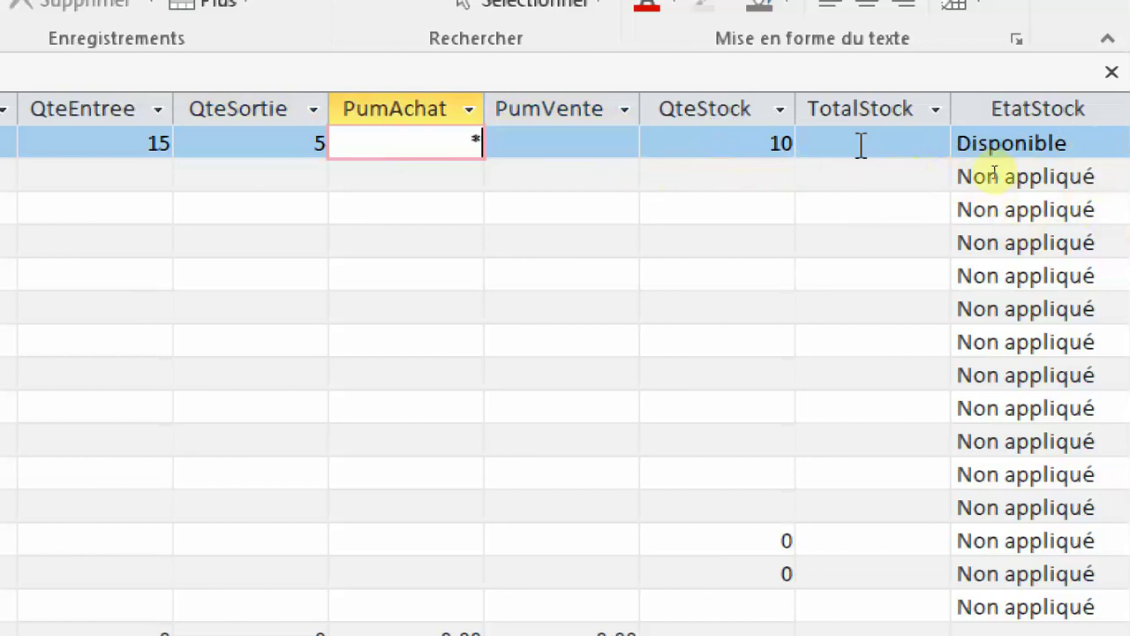
pyautogui.hotkey('ctrl', 'z')
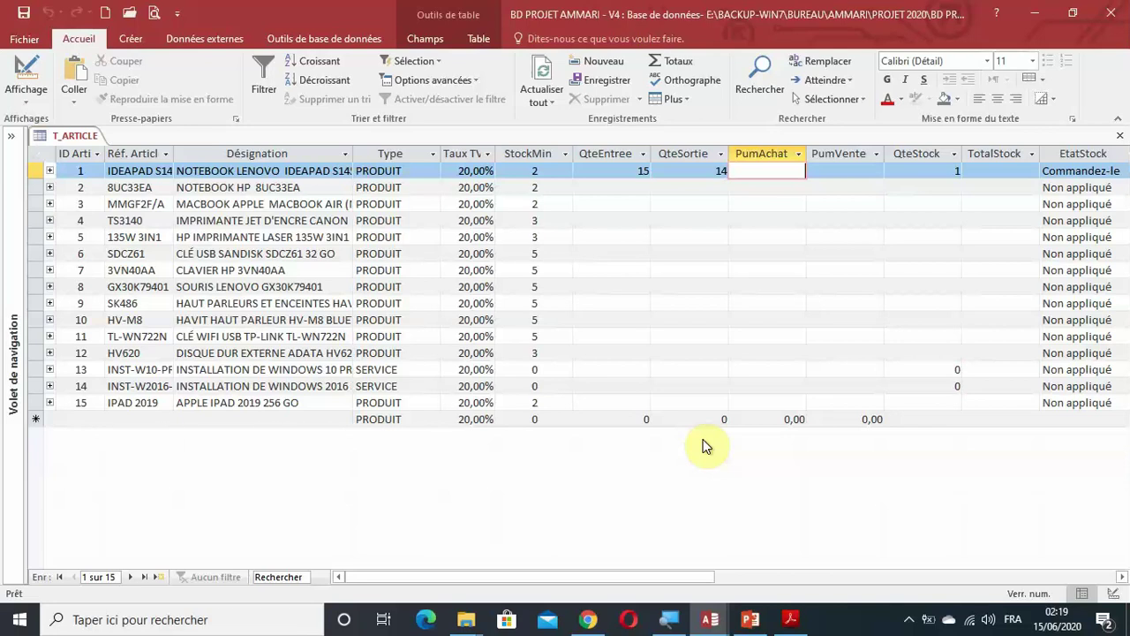
pyautogui.click(539, 158)
pyautogui.click(663, 236)
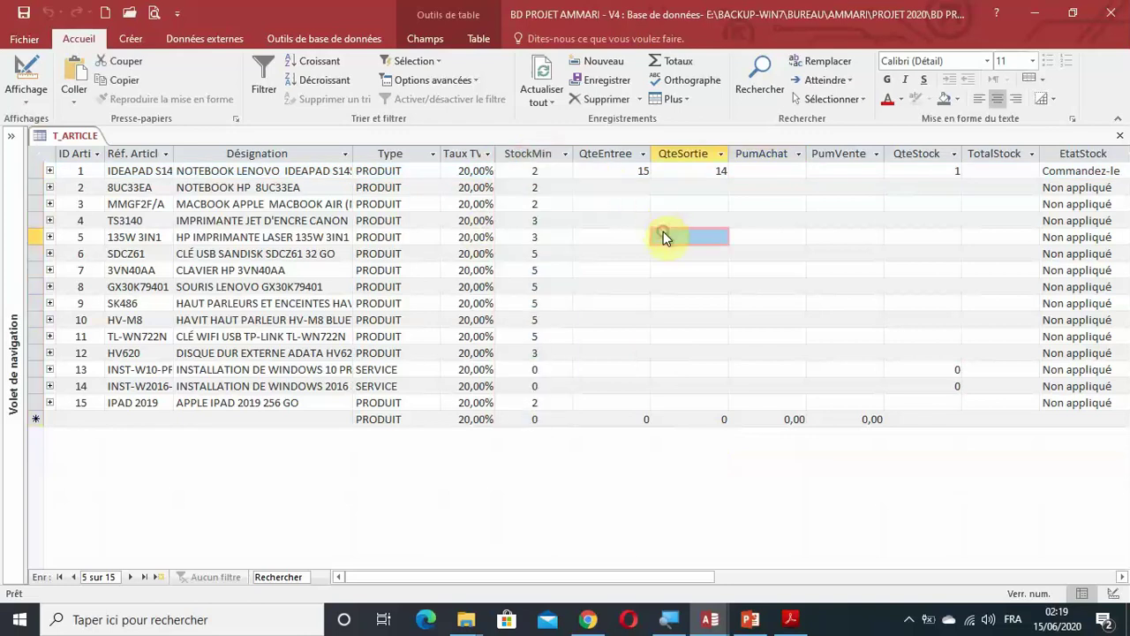
# Expand the navigation pane, find the form F_AJOUT_ARTICLE among the forms, and open it in design view
pyautogui.click(16, 353)
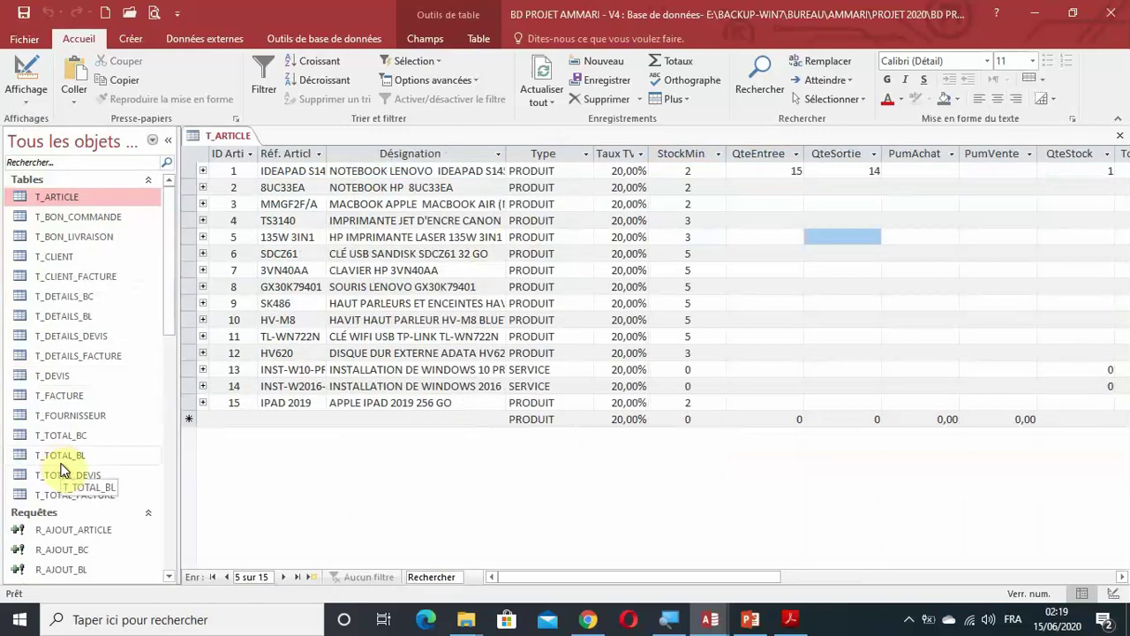
pyautogui.scroll(-10, 61, 470)
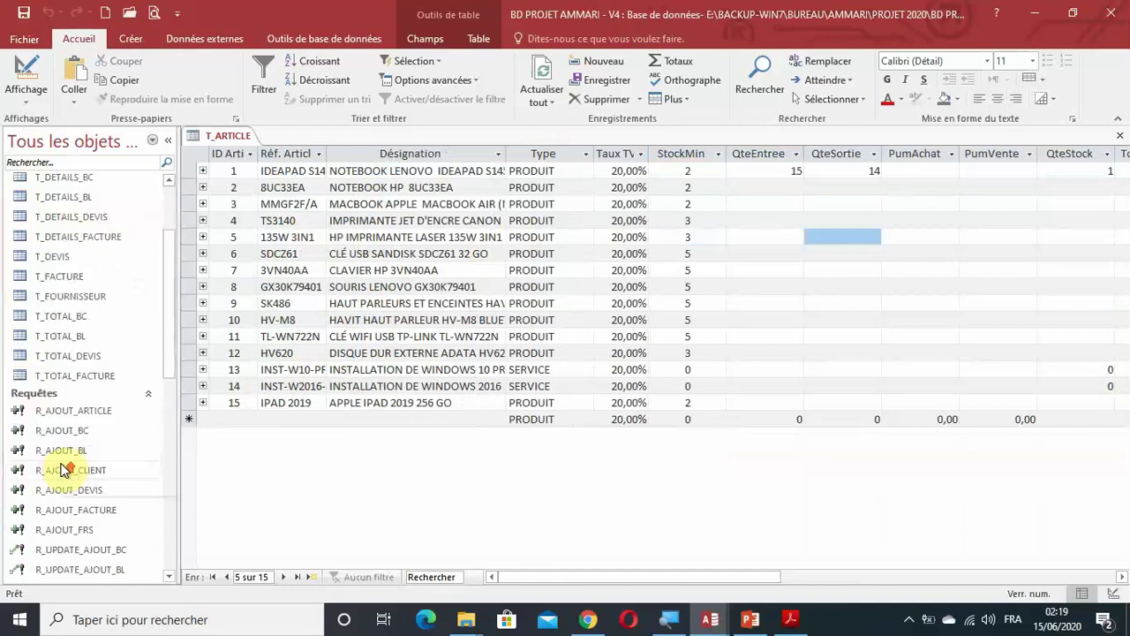
pyautogui.scroll(-2, 62, 470)
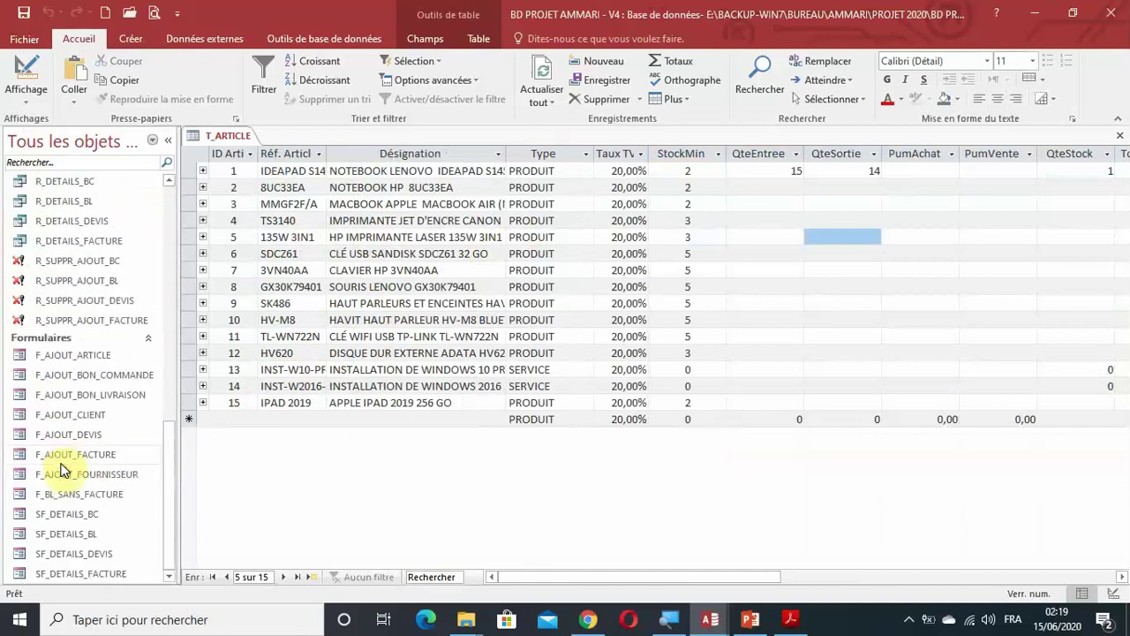
pyautogui.click(91, 356)
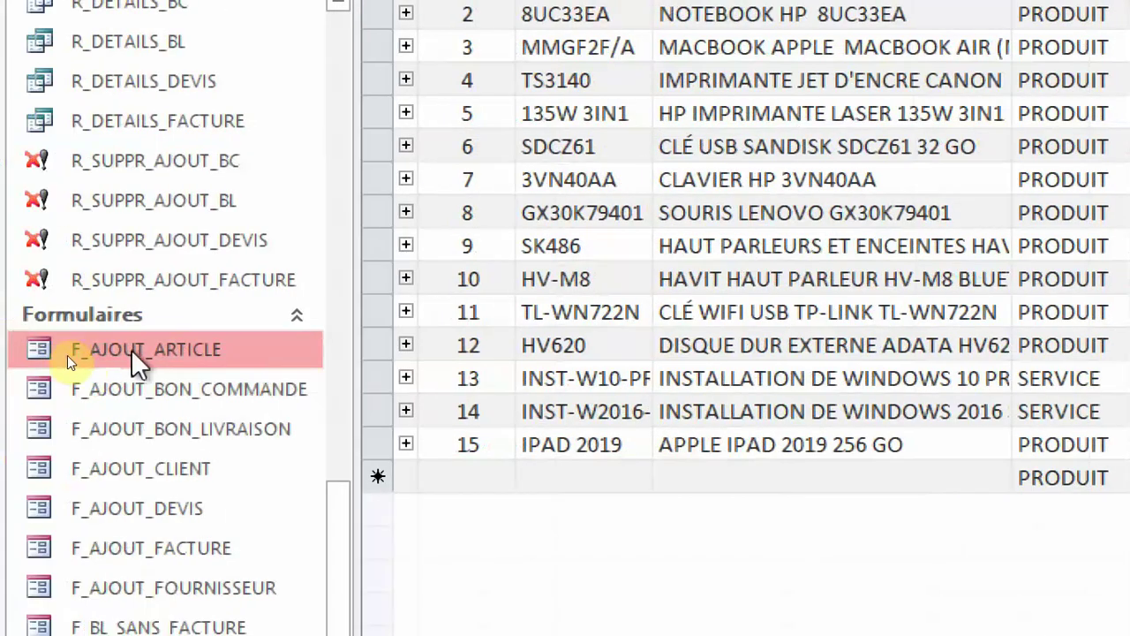
pyautogui.rightClick(69, 356)
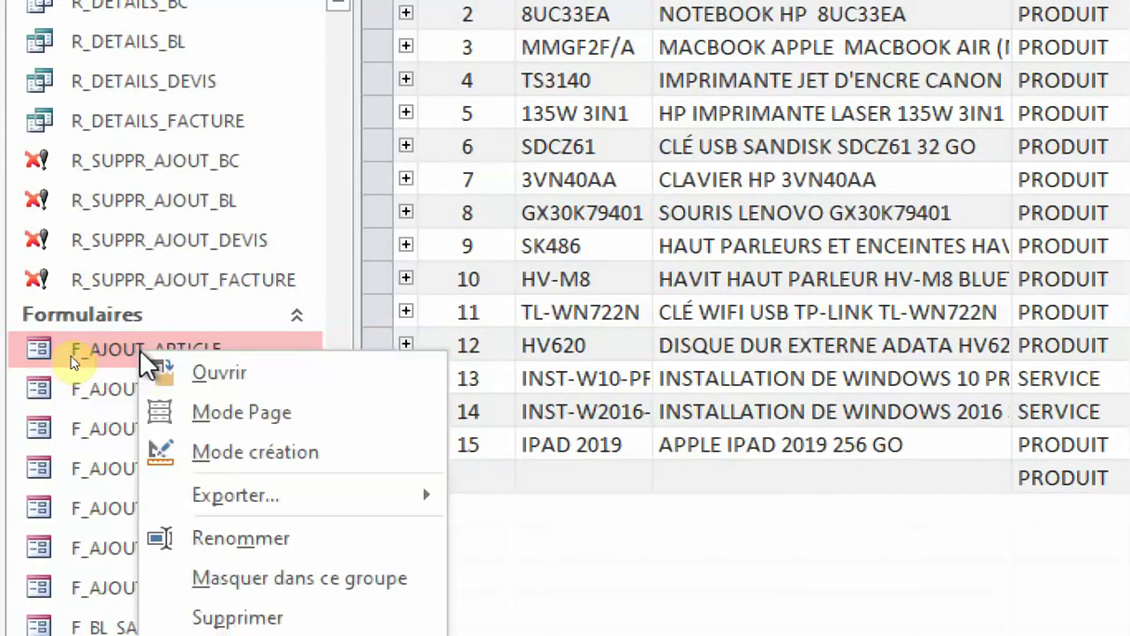
pyautogui.click(221, 455)
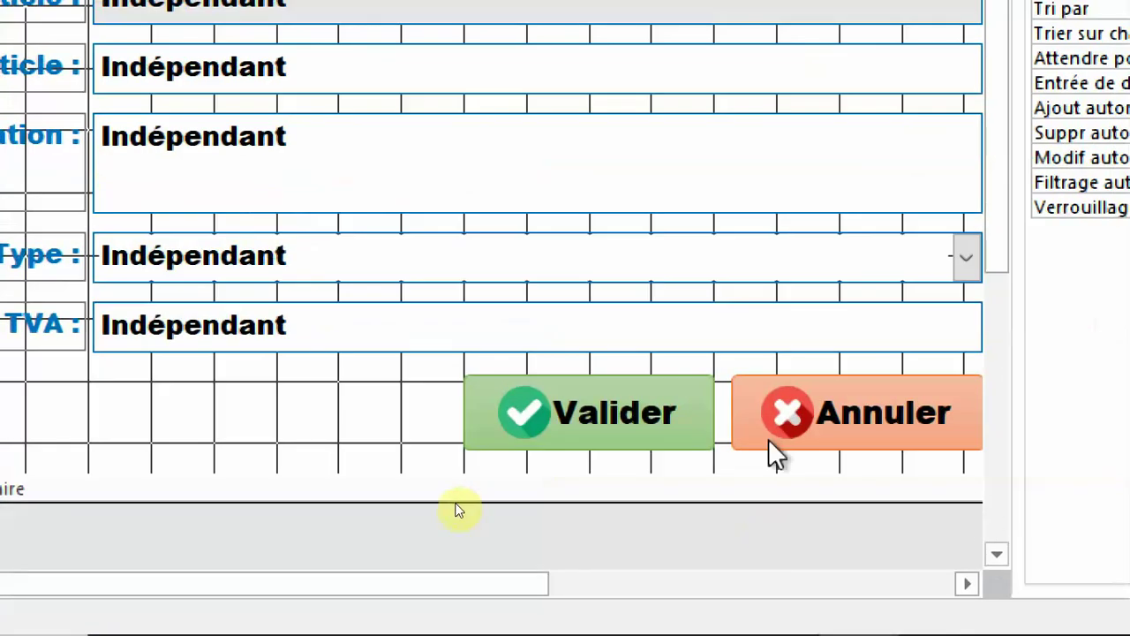
# Move the Valider and Annuler buttons together further down to make room for another field below Taux TVA
pyautogui.moveTo(306, 399); pyautogui.dragTo(830, 441)
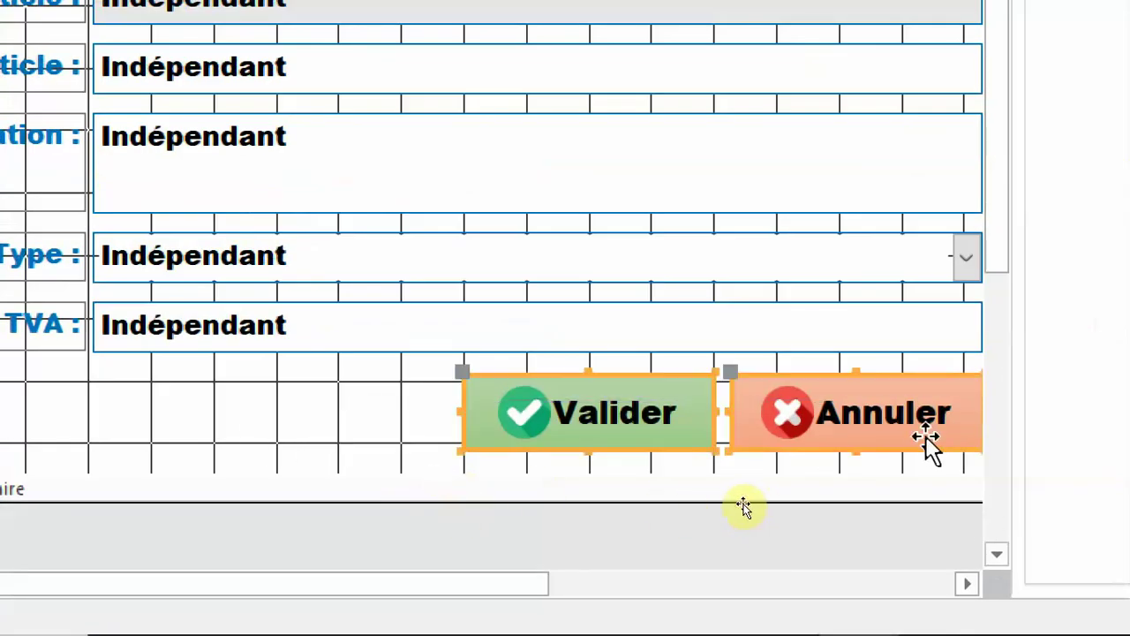
pyautogui.press('Down')
pyautogui.press('Down')
pyautogui.press('Down')
pyautogui.press('Down')
pyautogui.press('Down')
pyautogui.press('Down')
pyautogui.press('Down')
pyautogui.press('Down')
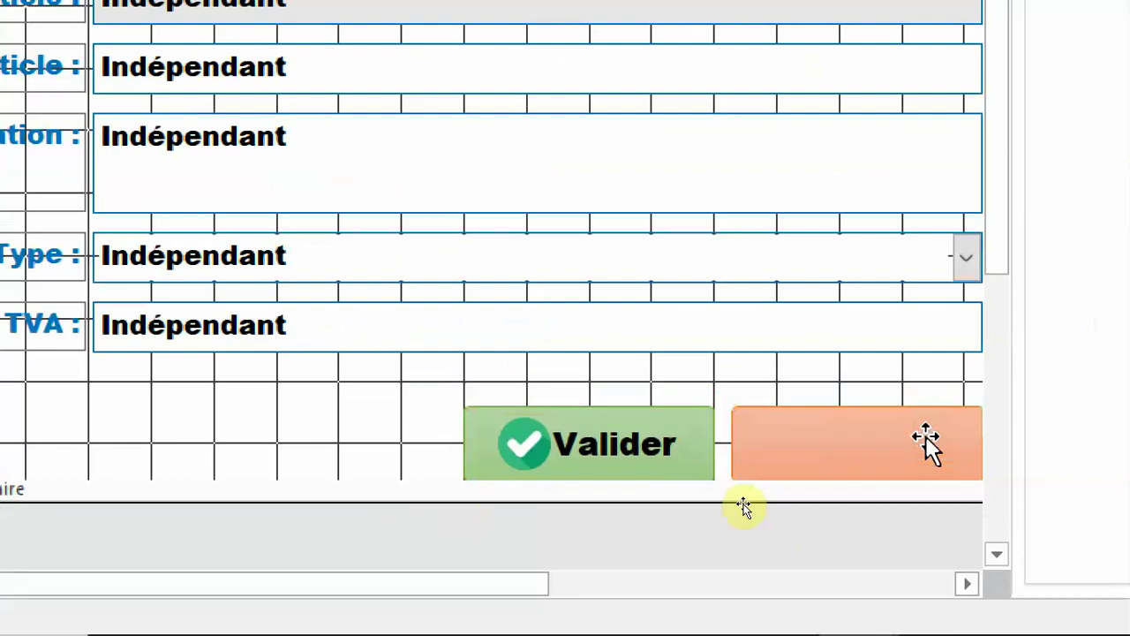
pyautogui.press('Down')
pyautogui.press('Down')
pyautogui.press('Down')
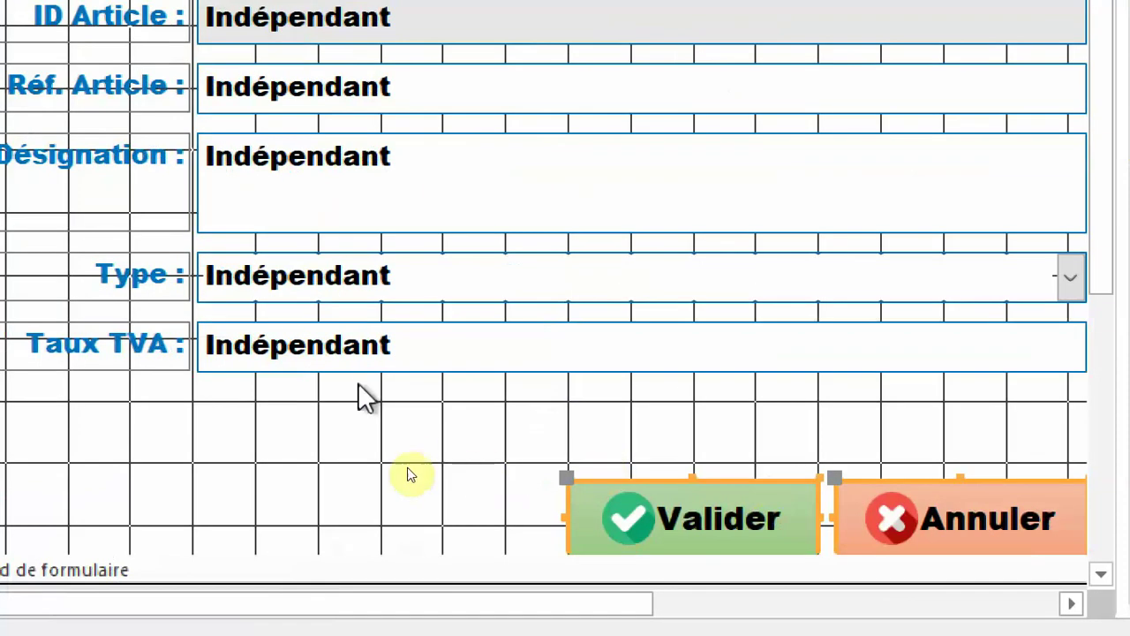
# Duplicate the Taux TVA field with its label and space the copy evenly below the original
pyautogui.click(349, 348)
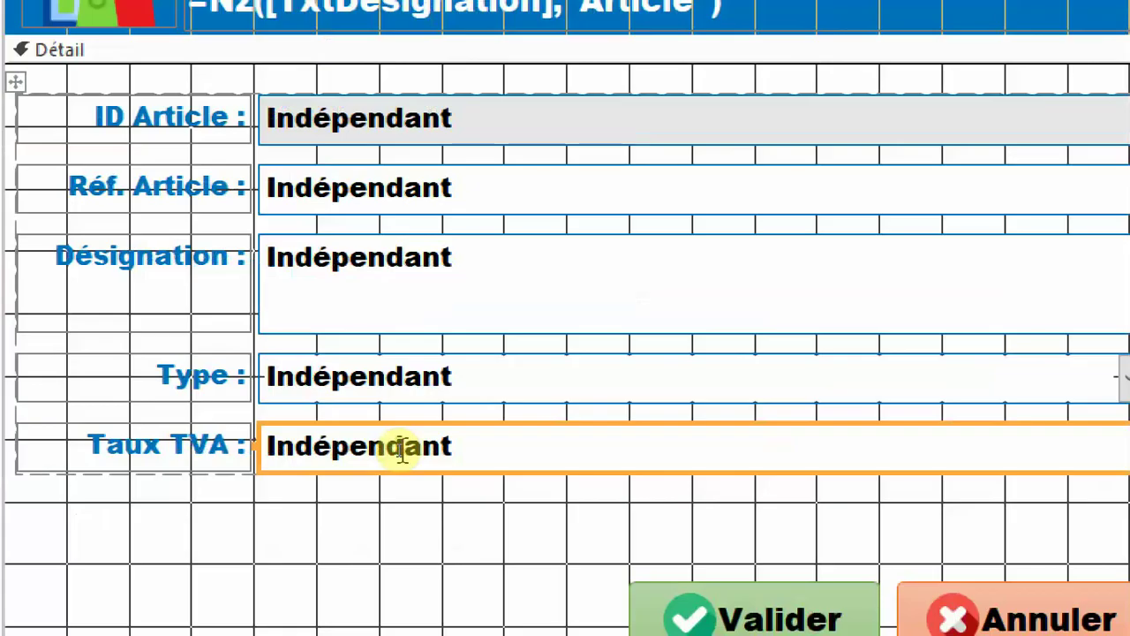
pyautogui.hotkey('ctrl', 'v')
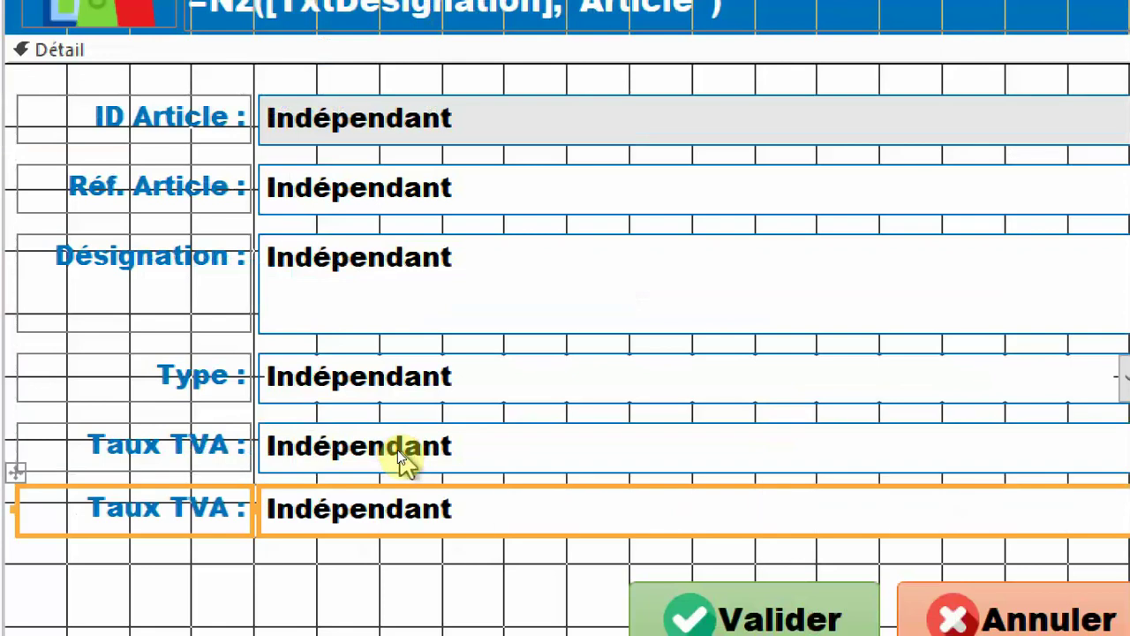
pyautogui.click(381, 585)
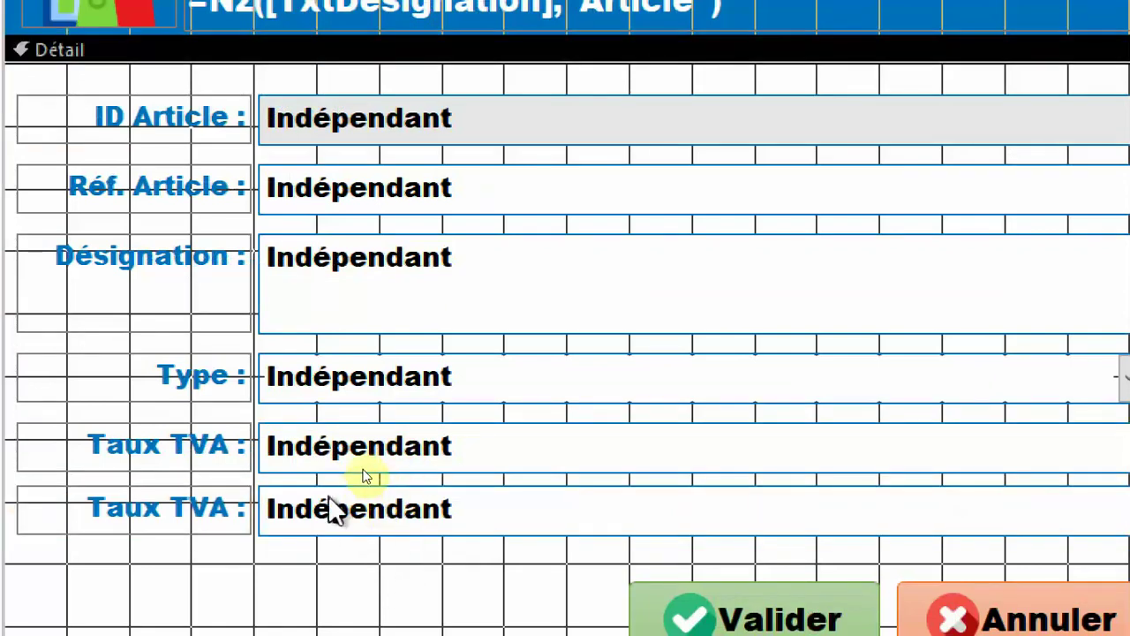
pyautogui.click(357, 484)
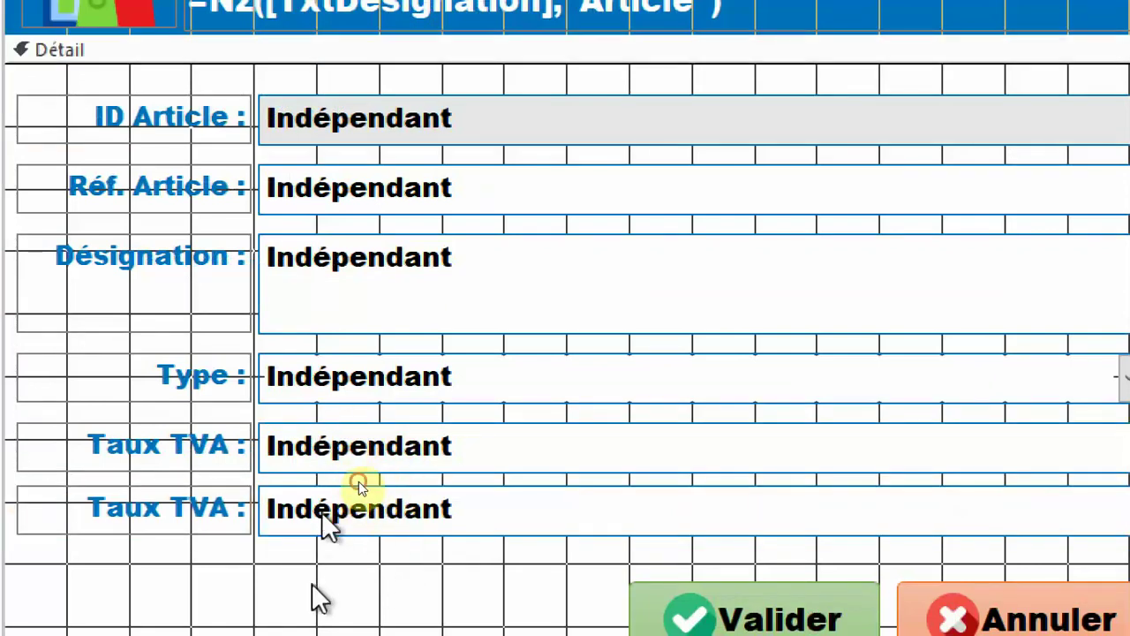
pyautogui.moveTo(357, 484); pyautogui.dragTo(357, 464)
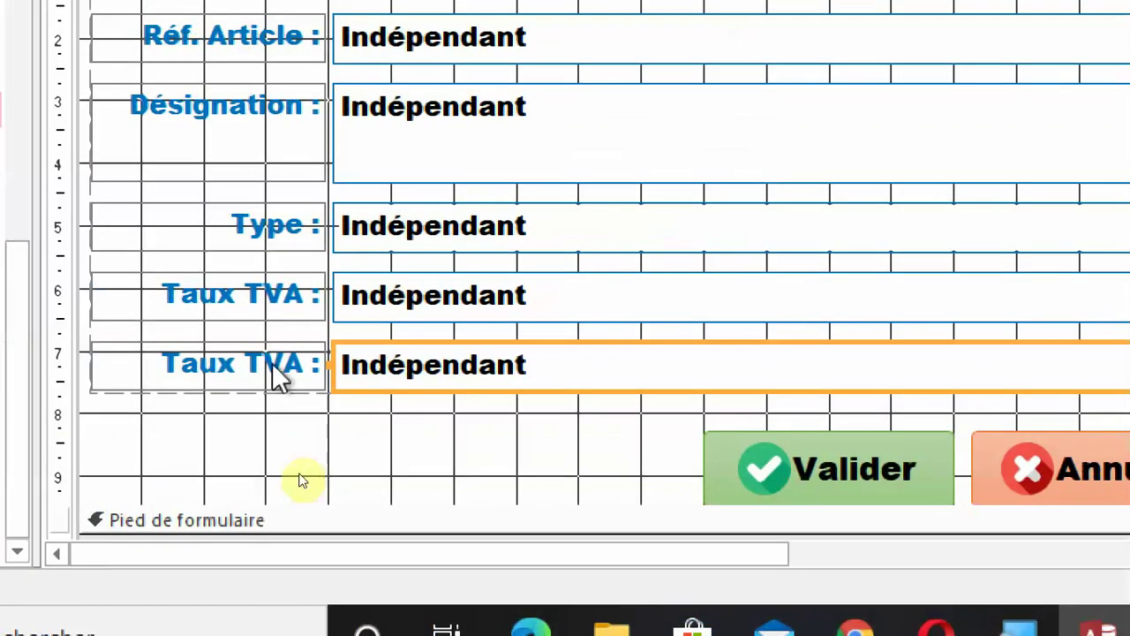
# Change the duplicated field's label text from Taux TVA to "Stock Min", keeping the colon
pyautogui.click(279, 374)
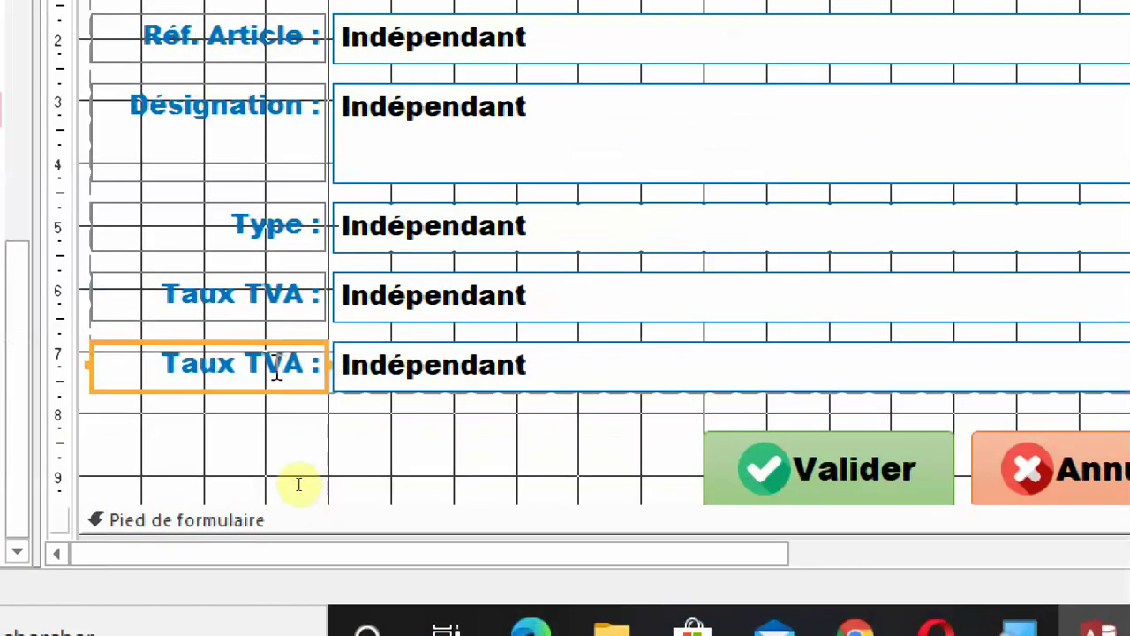
pyautogui.click(312, 367)
pyautogui.moveTo(305, 362); pyautogui.dragTo(132, 359)
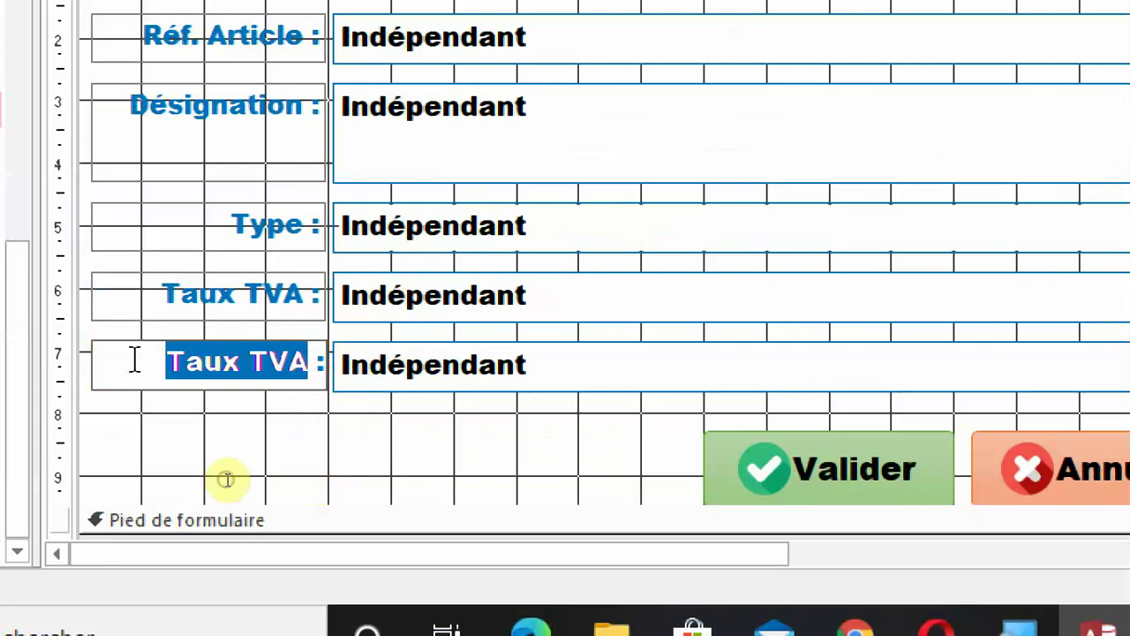
pyautogui.write('S')
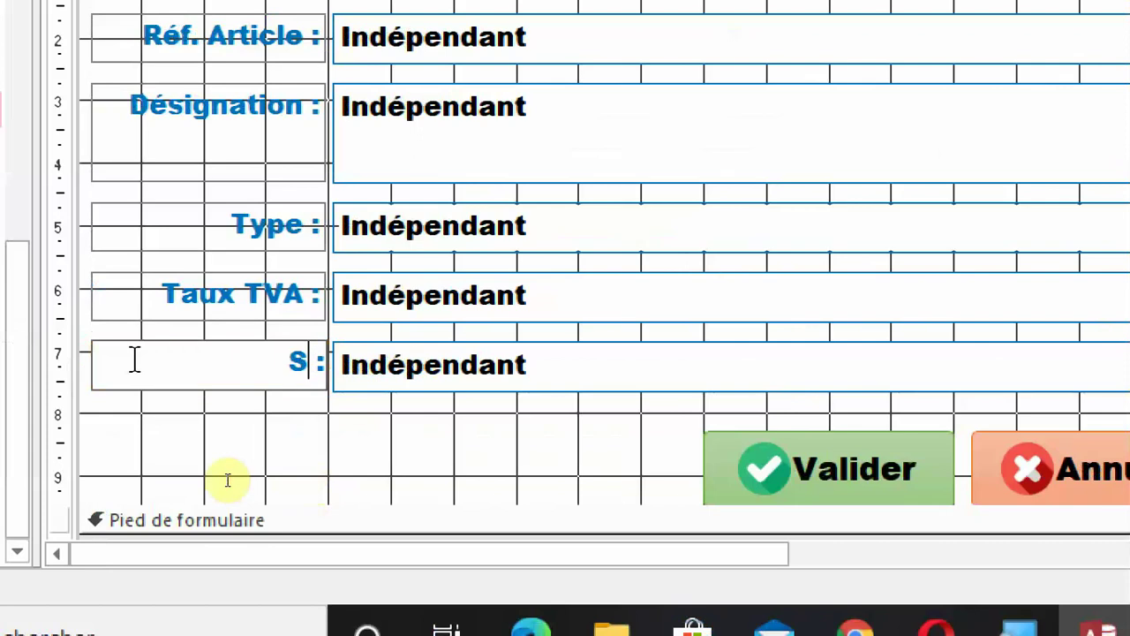
pyautogui.write('tock')
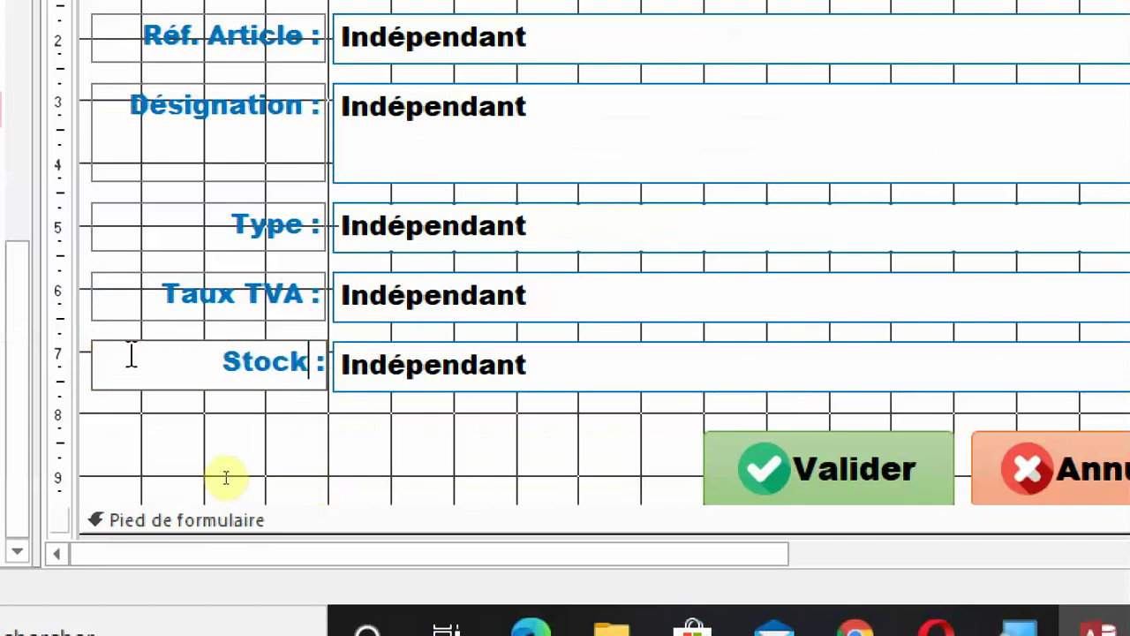
pyautogui.write(' Min')
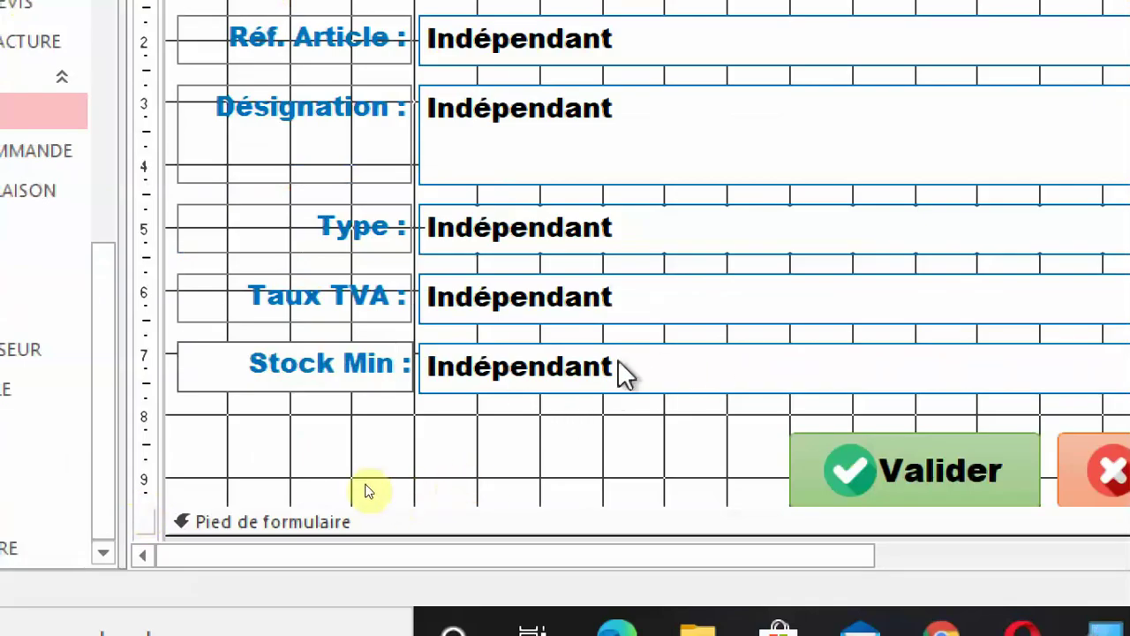
# Name the text box beside the Stock Min label txtStockMin
pyautogui.click(588, 374)
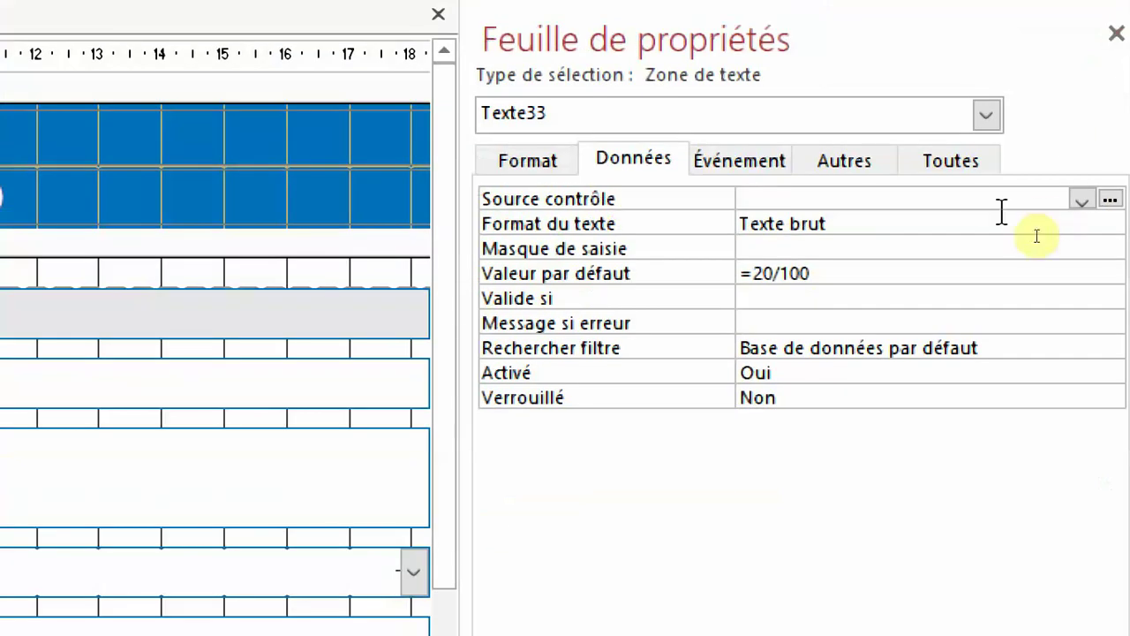
pyautogui.click(962, 162)
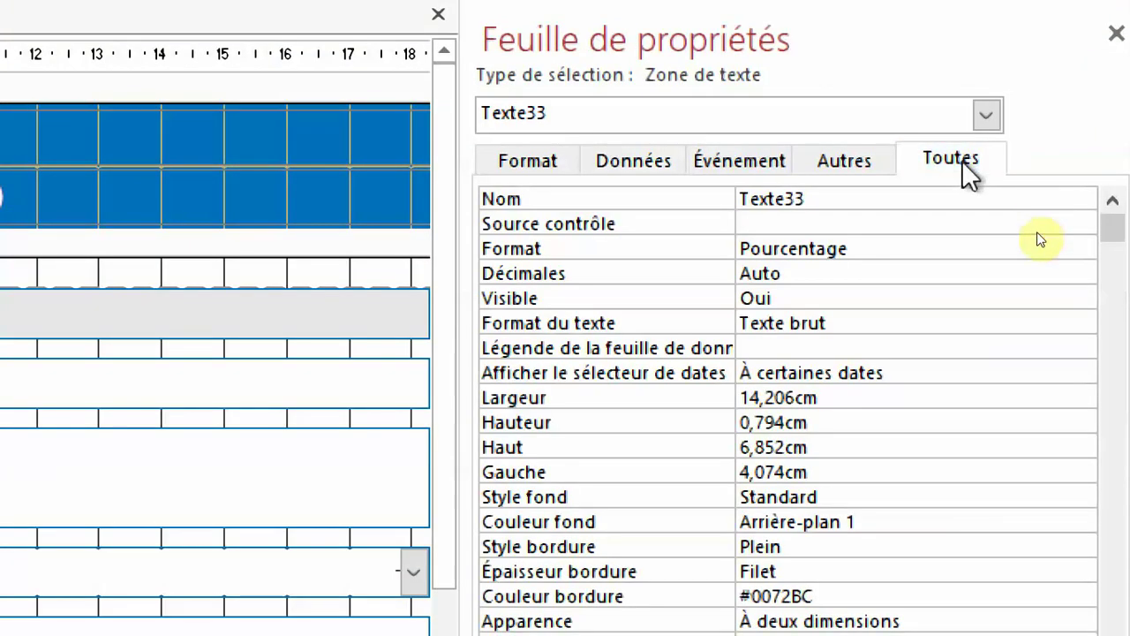
pyautogui.click(677, 198)
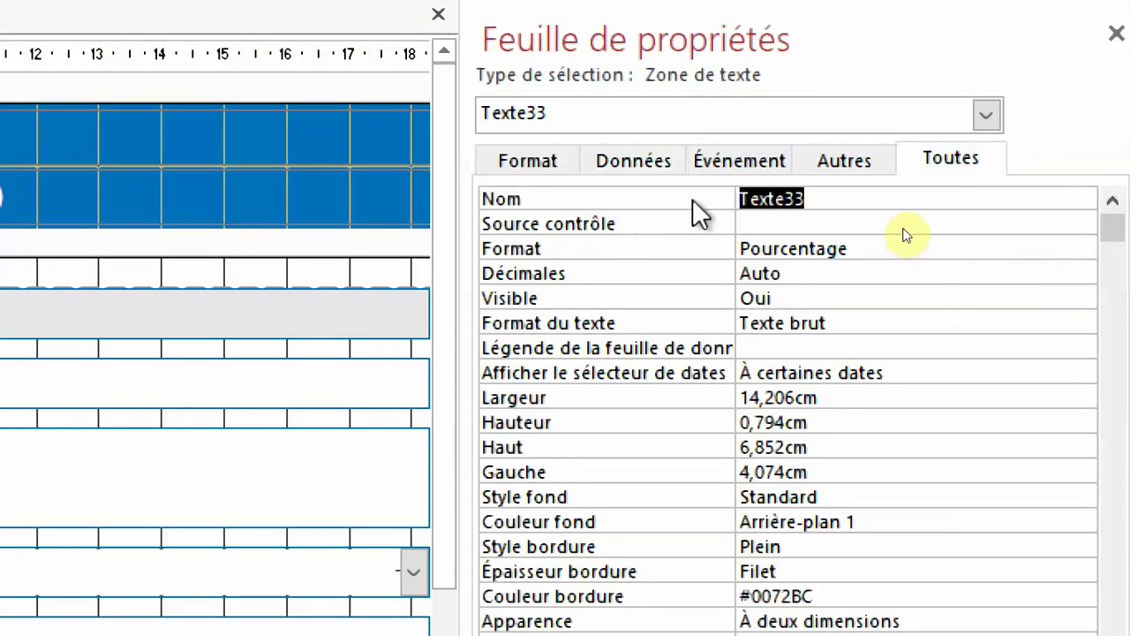
pyautogui.write('txt')
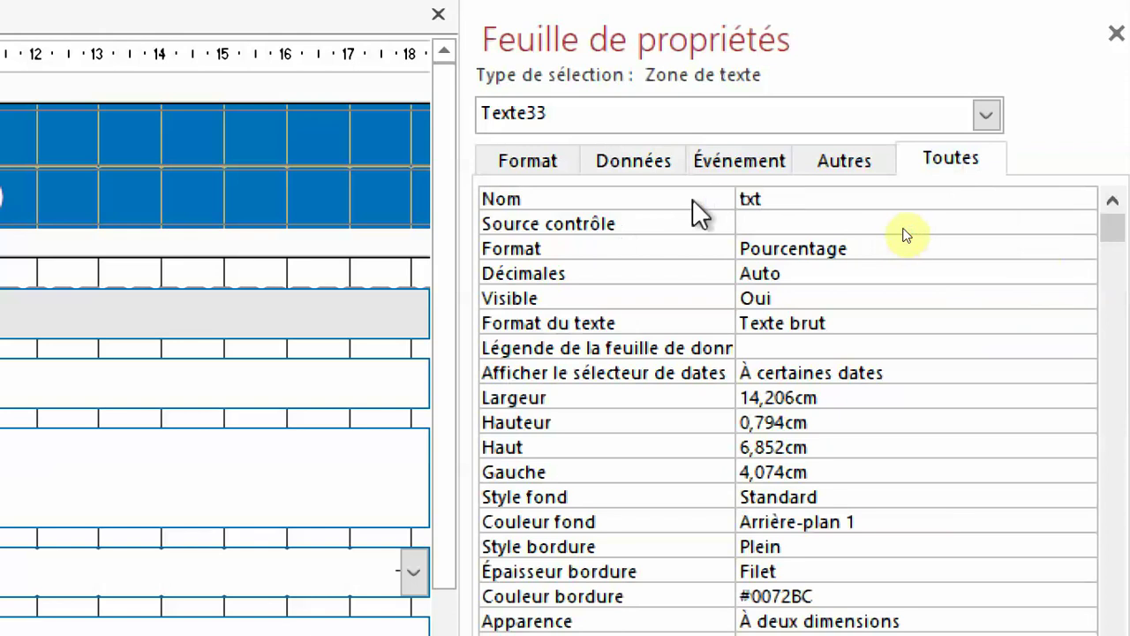
pyautogui.write('StockMin')
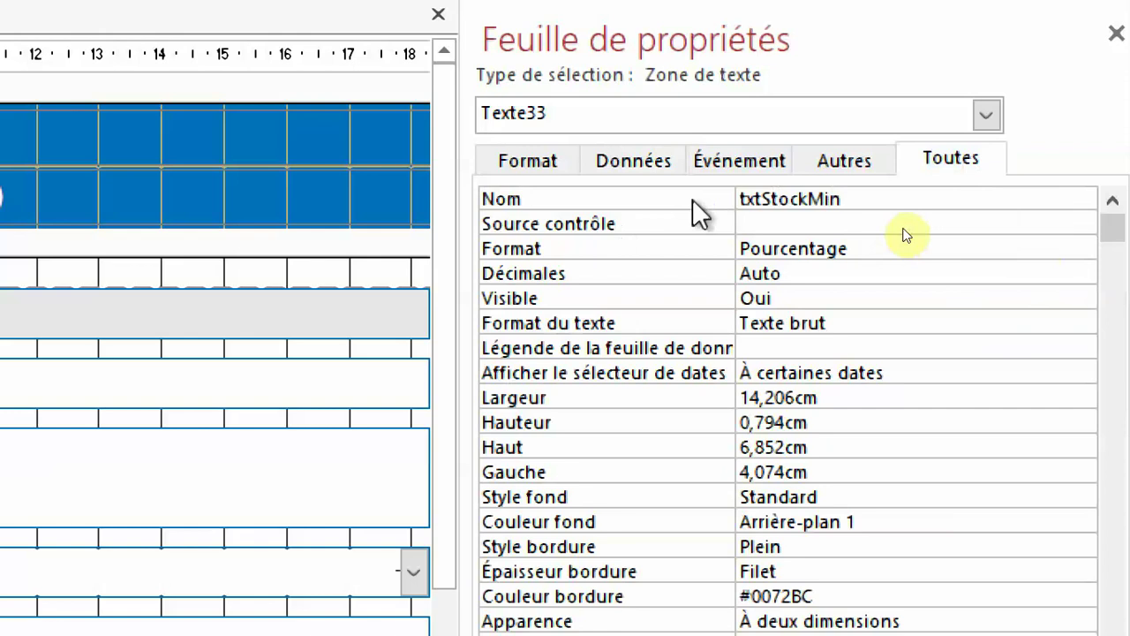
pyautogui.press('Return')
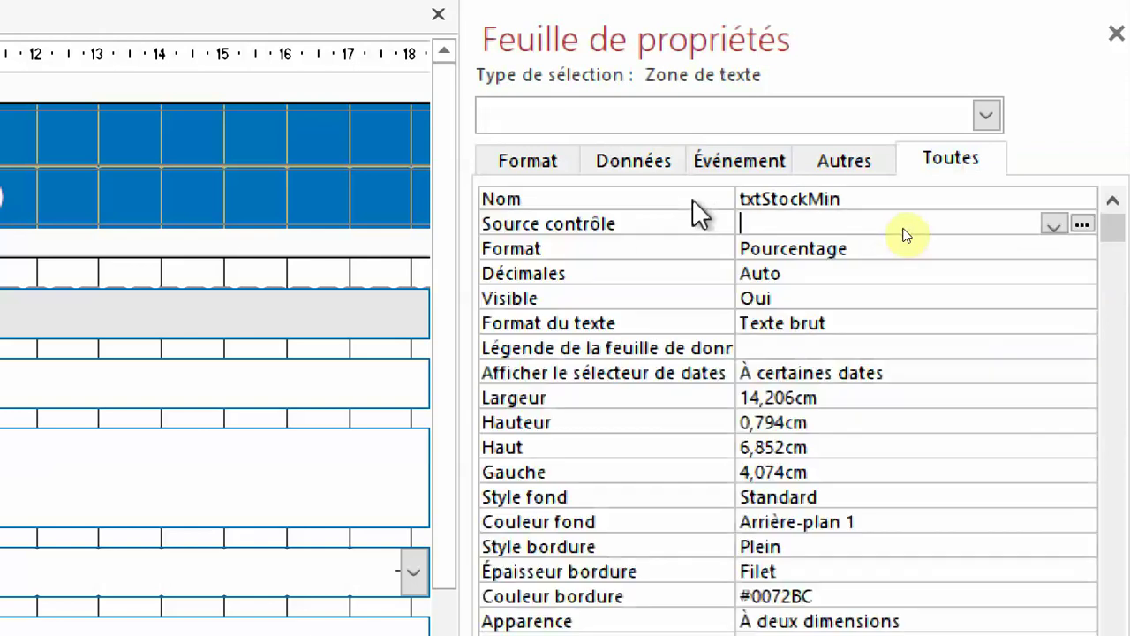
# Clear the percentage format of the txtStockMin text box
pyautogui.click(650, 253)
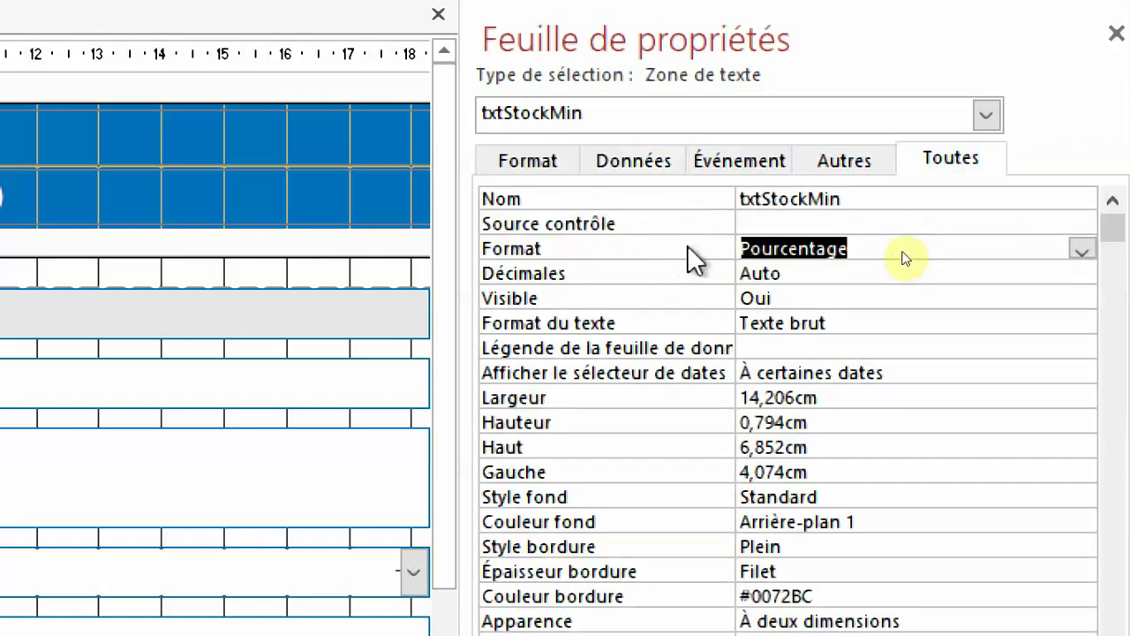
pyautogui.click(1082, 250)
pyautogui.click(1083, 251)
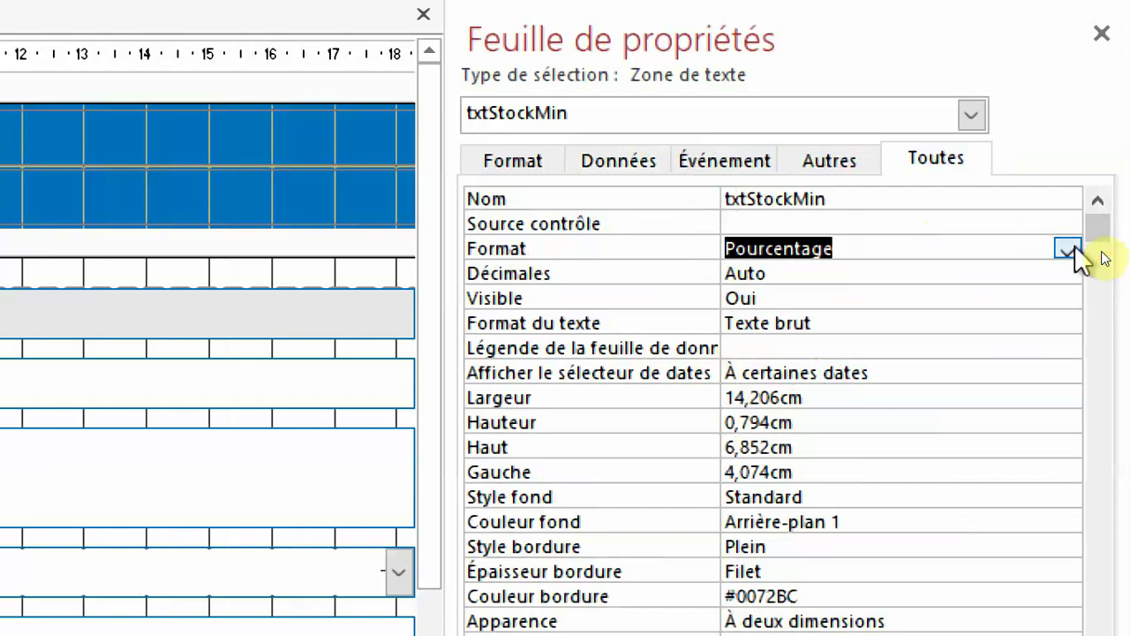
pyautogui.press('Delete')
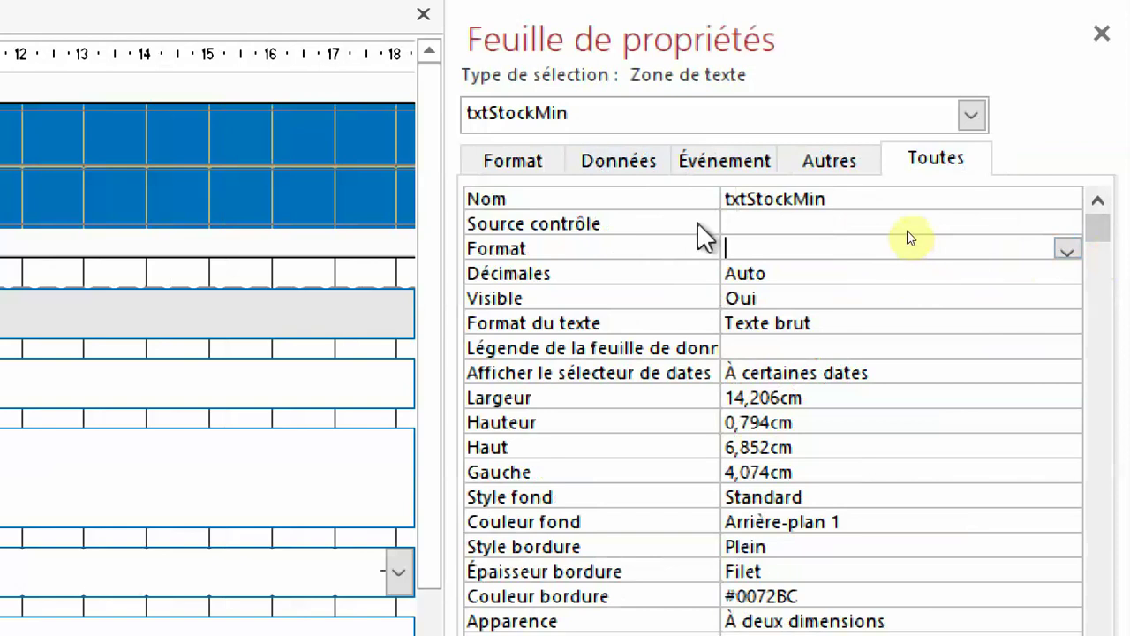
# Set the default value of txtStockMin to 0
pyautogui.click(616, 166)
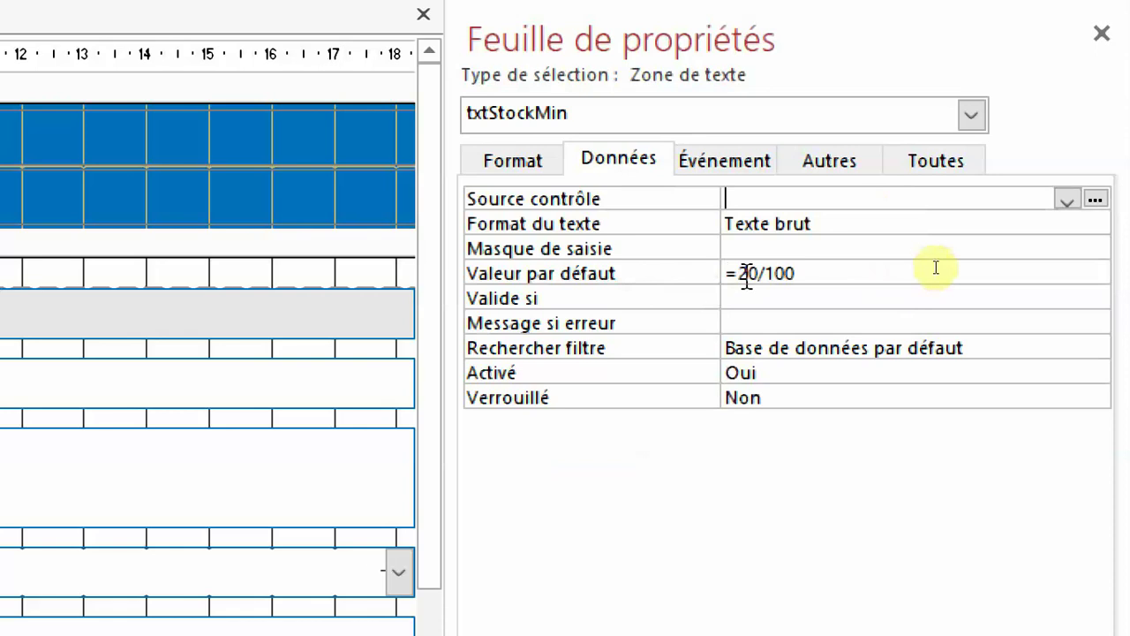
pyautogui.click(677, 272)
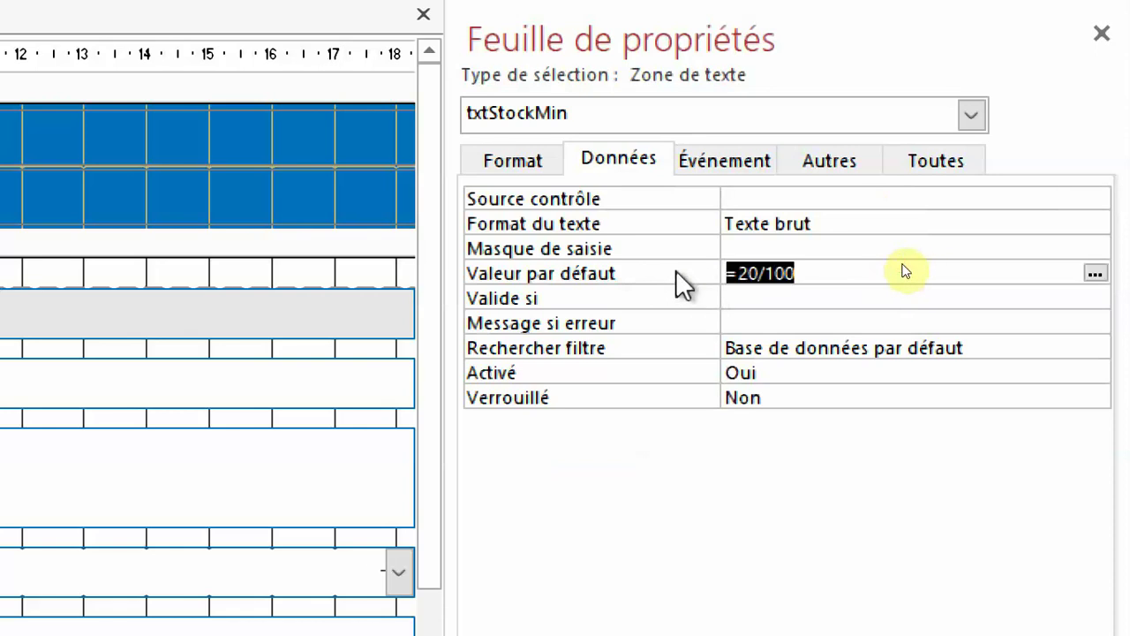
pyautogui.press('Delete')
pyautogui.write('0')
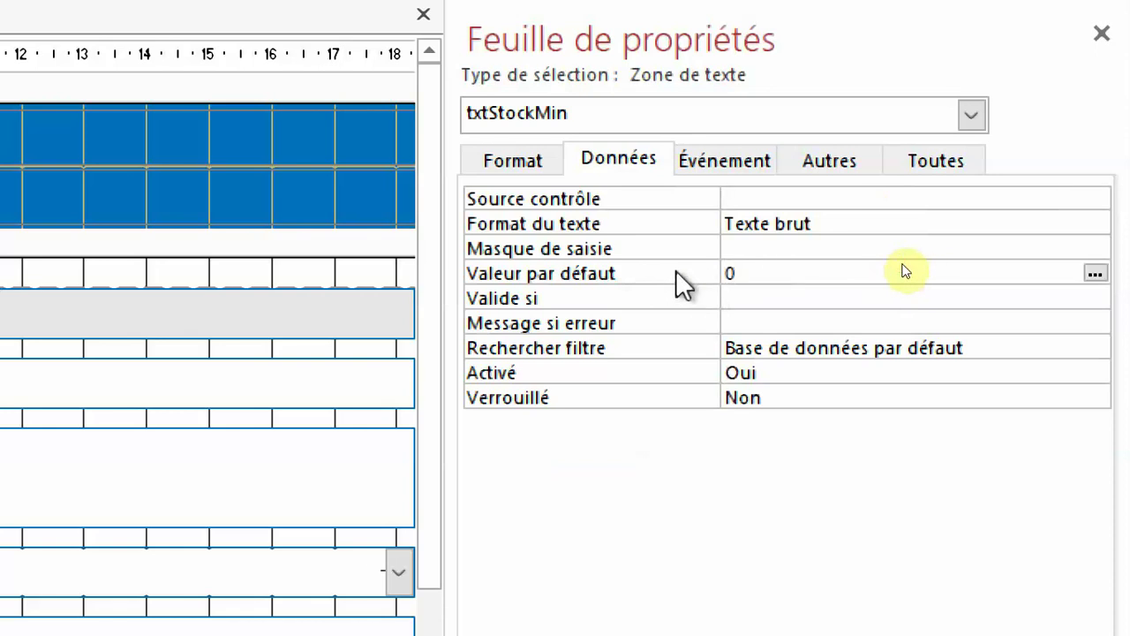
pyautogui.press('Return')
pyautogui.click(903, 271)
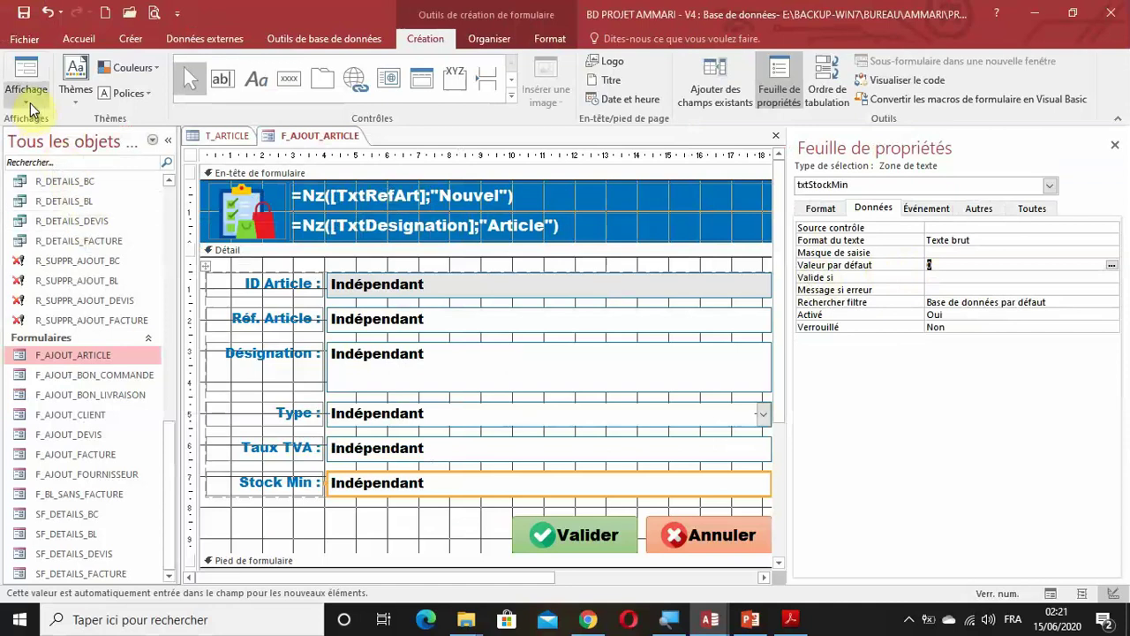
# Display the article form in form view and step through its fields to Stock Min to check the tab order
pyautogui.click(26, 73)
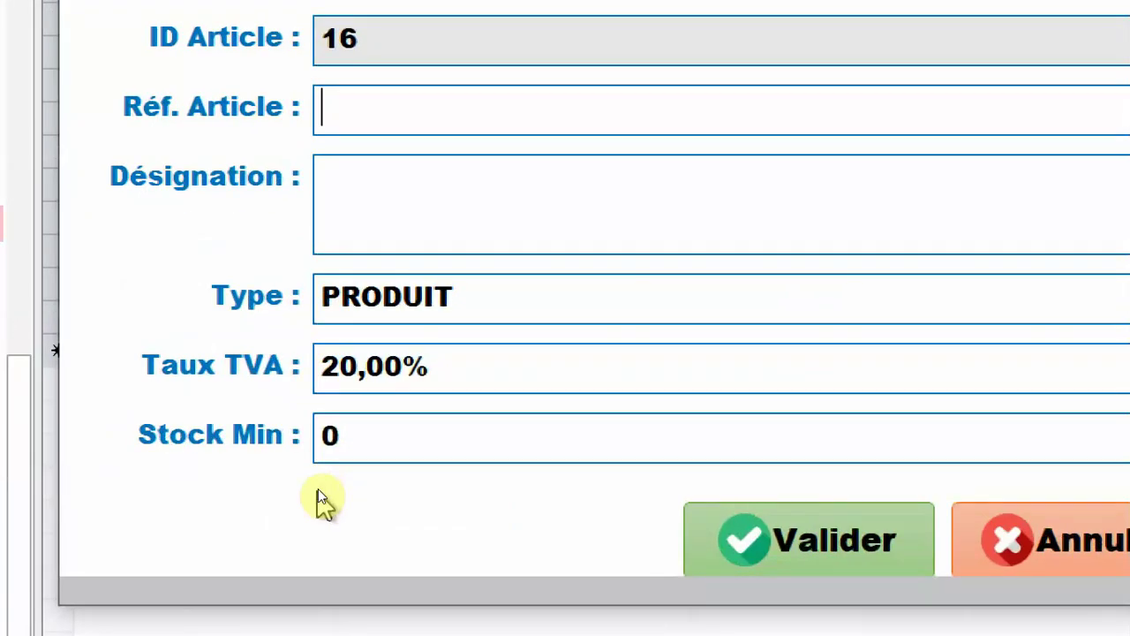
pyautogui.press('super')
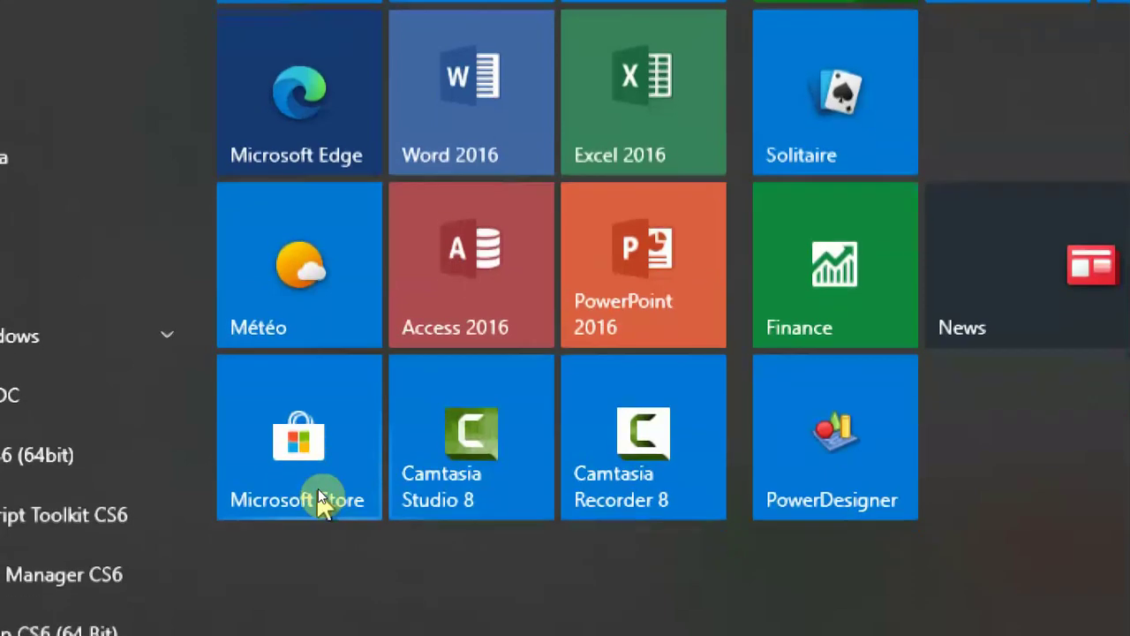
pyautogui.press('super')
pyautogui.press('Tab')
pyautogui.press('Tab')
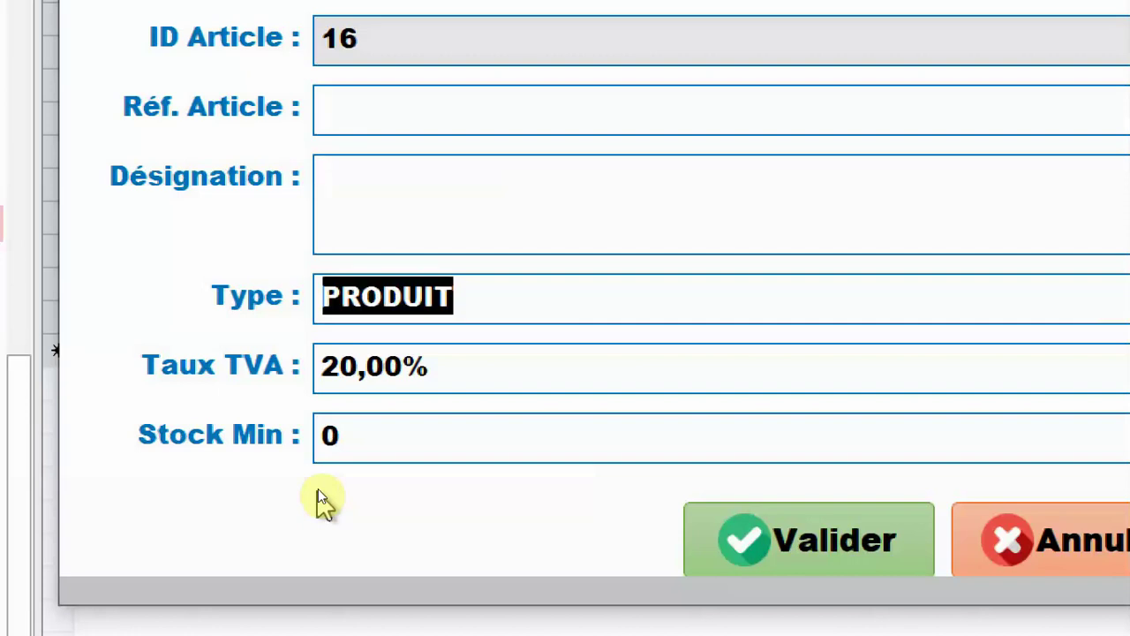
pyautogui.press('Tab')
pyautogui.press('Tab')
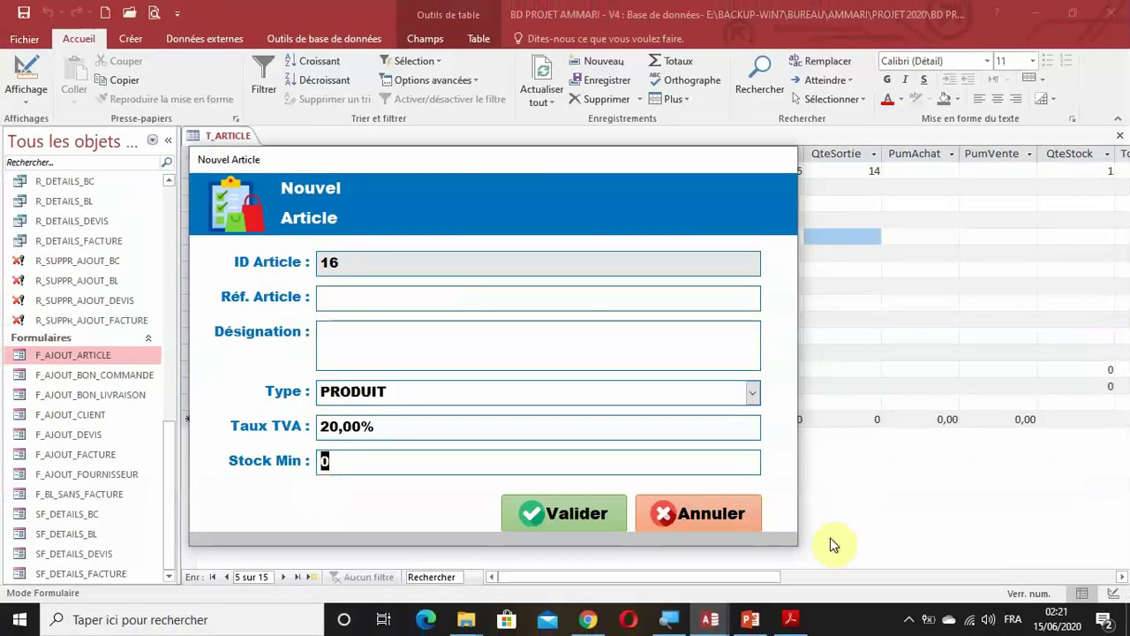
# Extend the form's Détail section slightly below the buttons in design view, then save and display the form again
pyautogui.rightClick(613, 199)
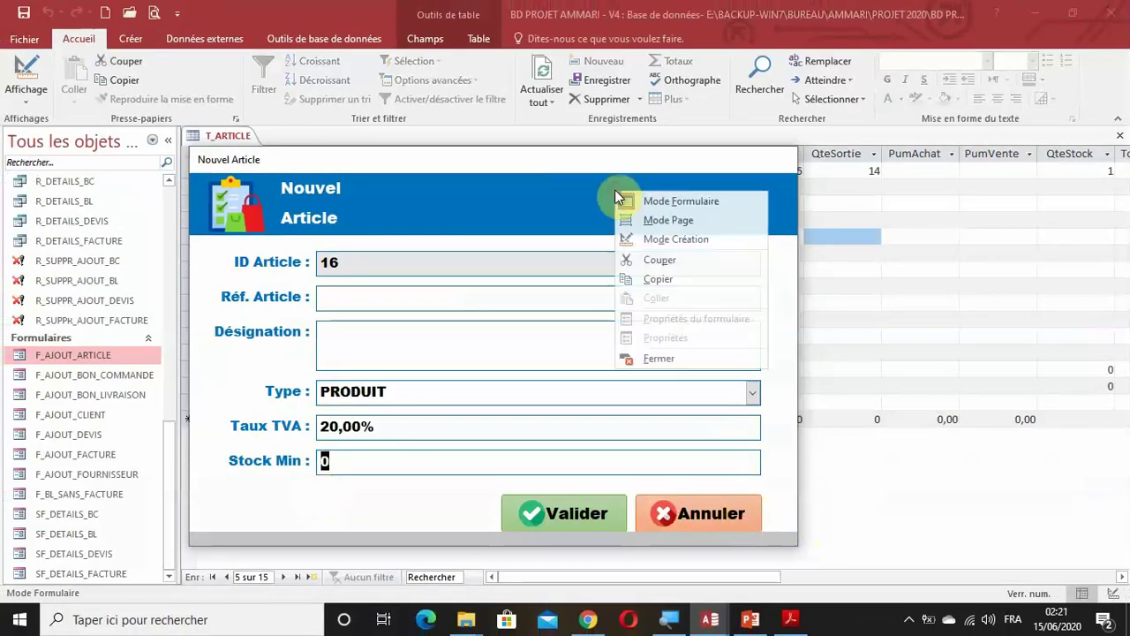
pyautogui.click(641, 241)
pyautogui.scroll(-2, 688, 415)
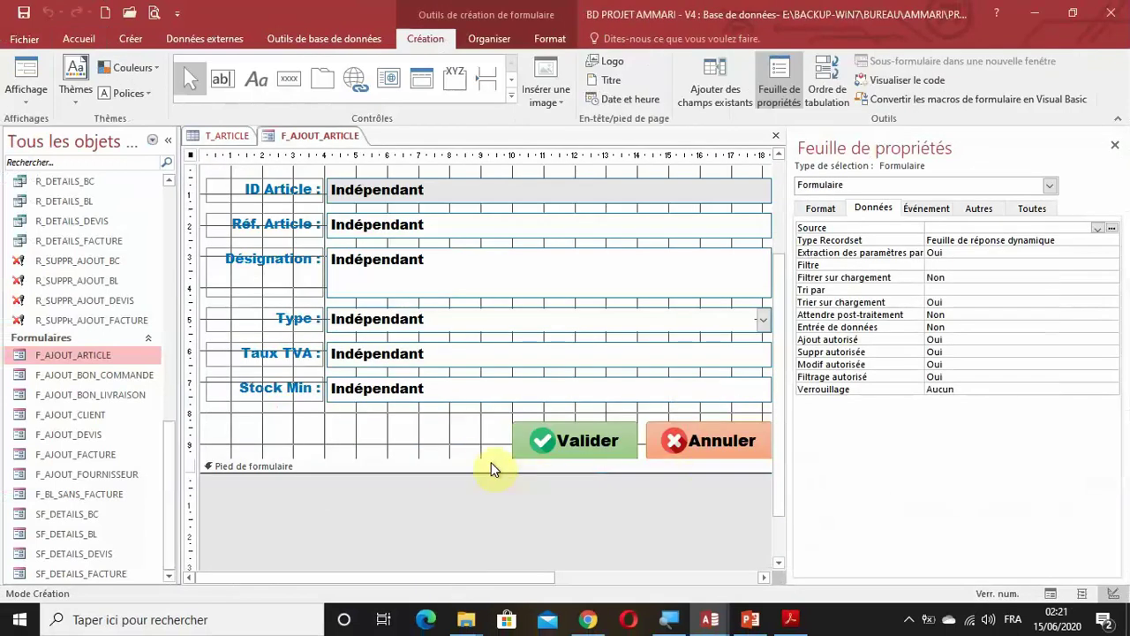
pyautogui.moveTo(489, 460); pyautogui.dragTo(487, 473)
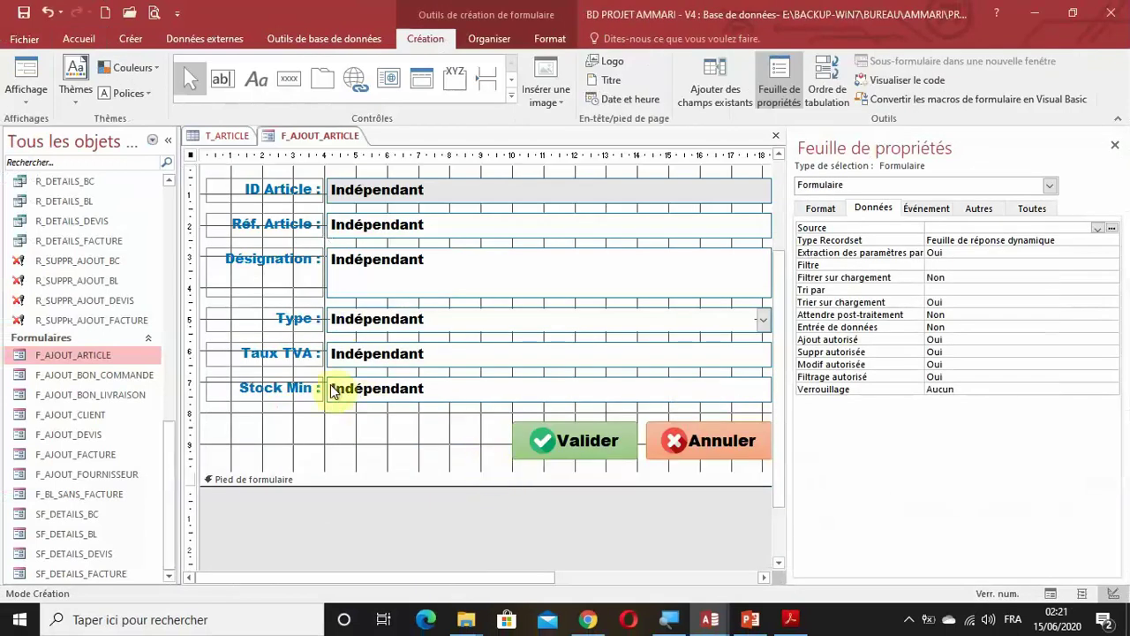
pyautogui.click(14, 10)
pyautogui.click(26, 73)
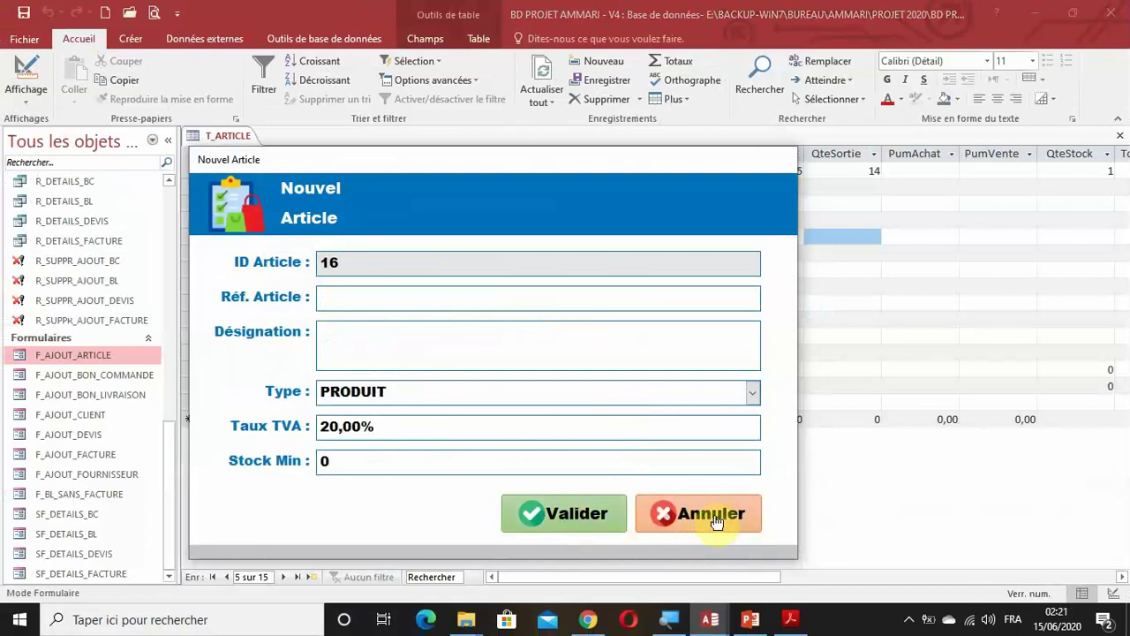
# Cancel the new article form and open the R_AJOUT_ARTICLE append query in design view
pyautogui.click(704, 520)
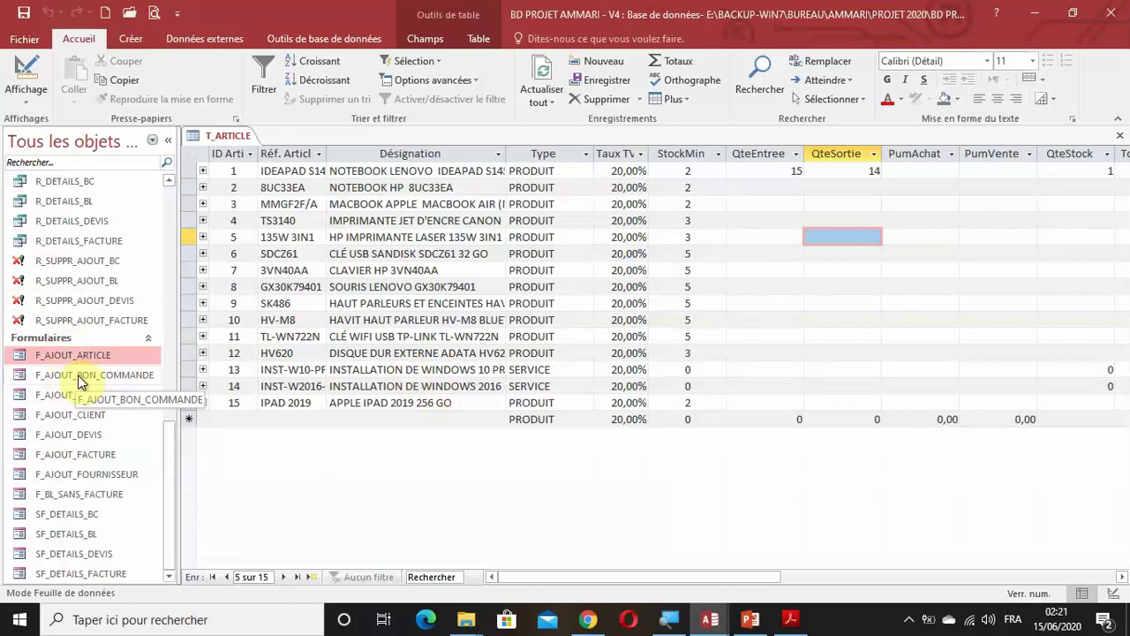
pyautogui.scroll(6, 106, 382)
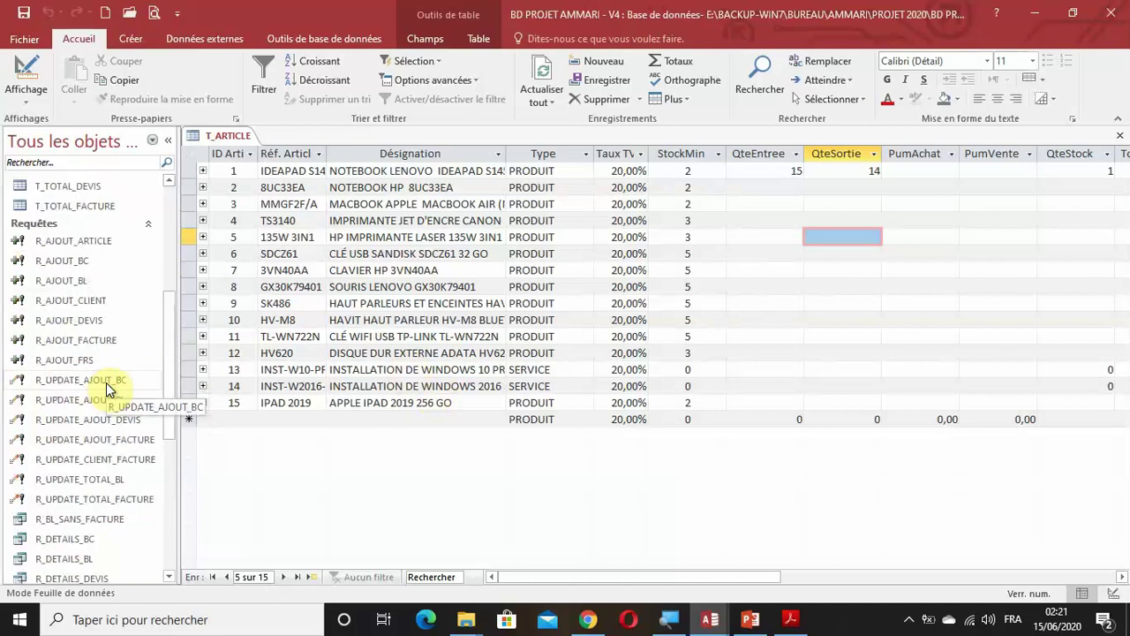
pyautogui.click(46, 243)
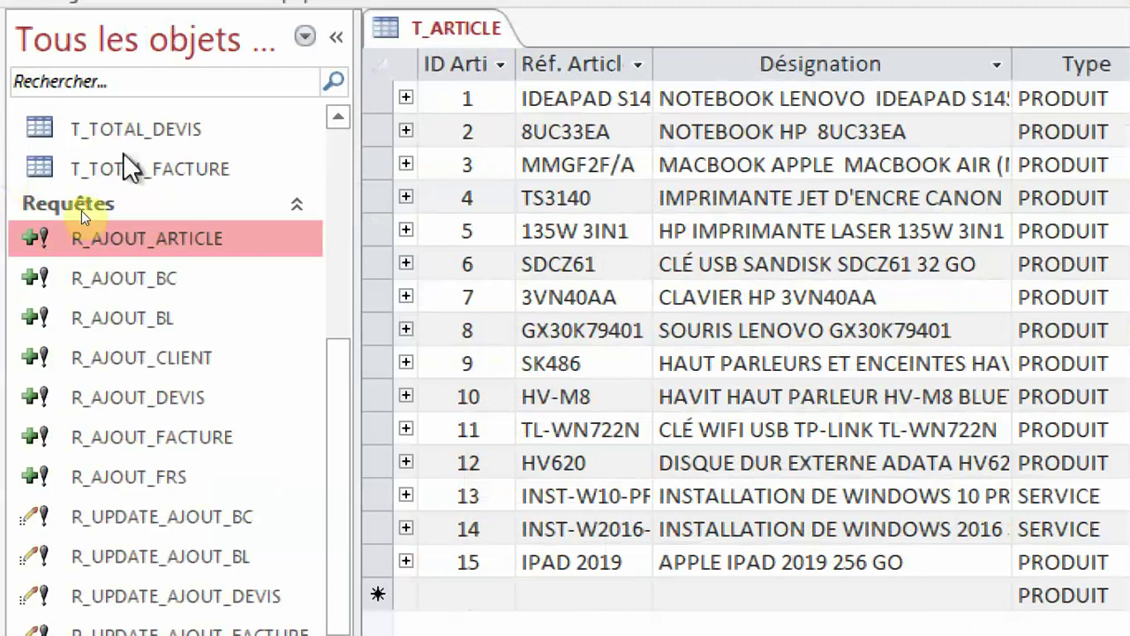
pyautogui.rightClick(131, 234)
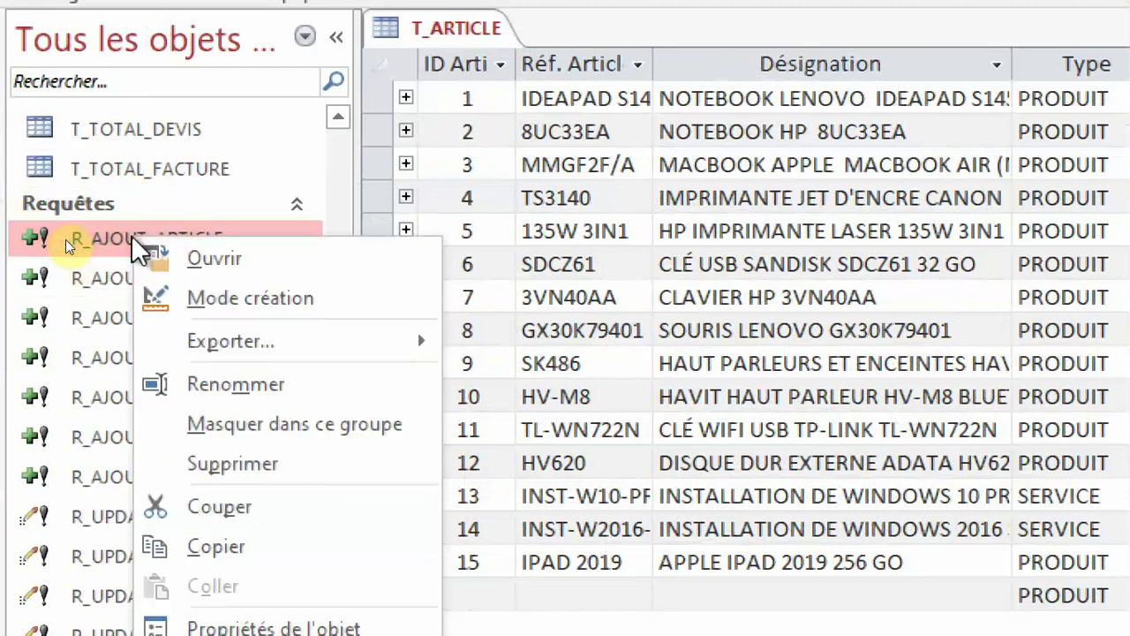
pyautogui.click(225, 297)
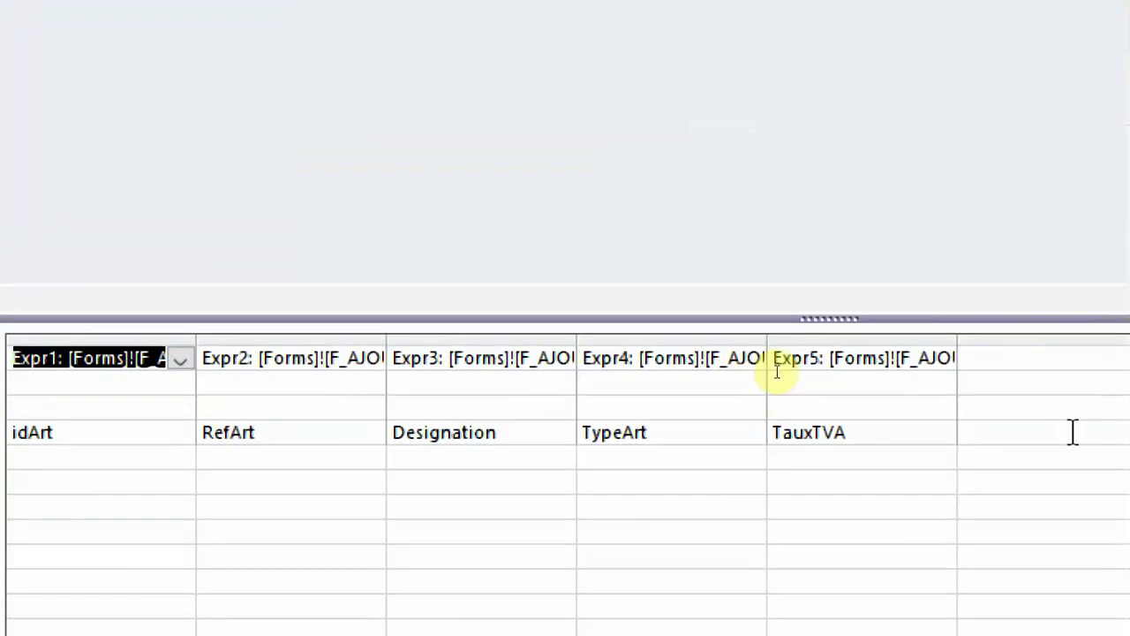
# Set the append-to field of the first empty column after TauxTVA to StockMin
pyautogui.click(862, 427)
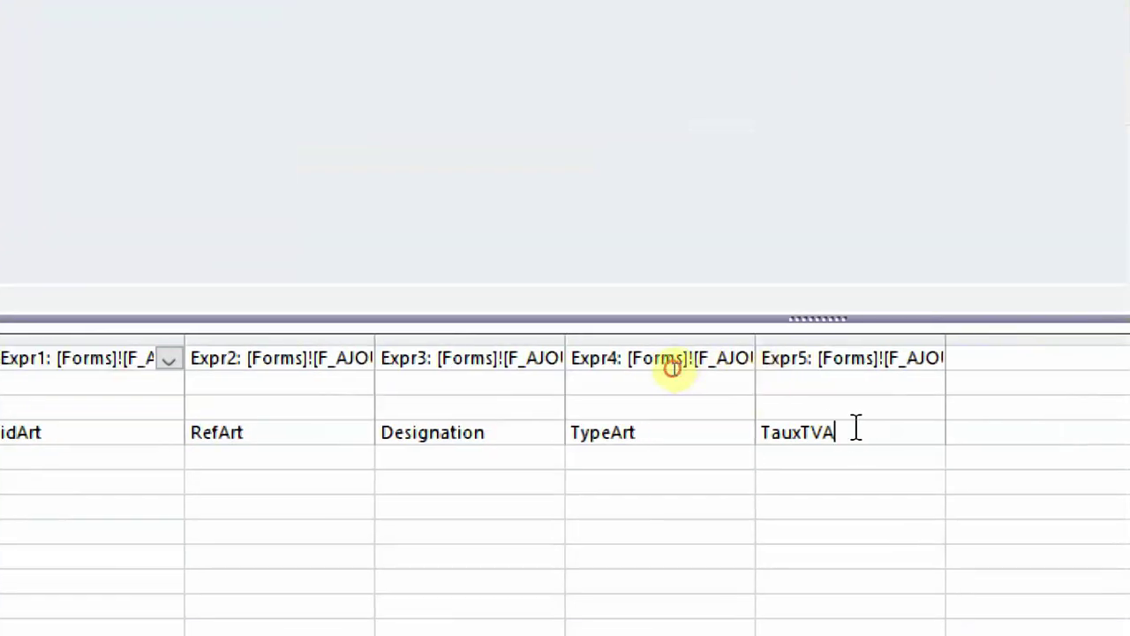
pyautogui.click(1079, 436)
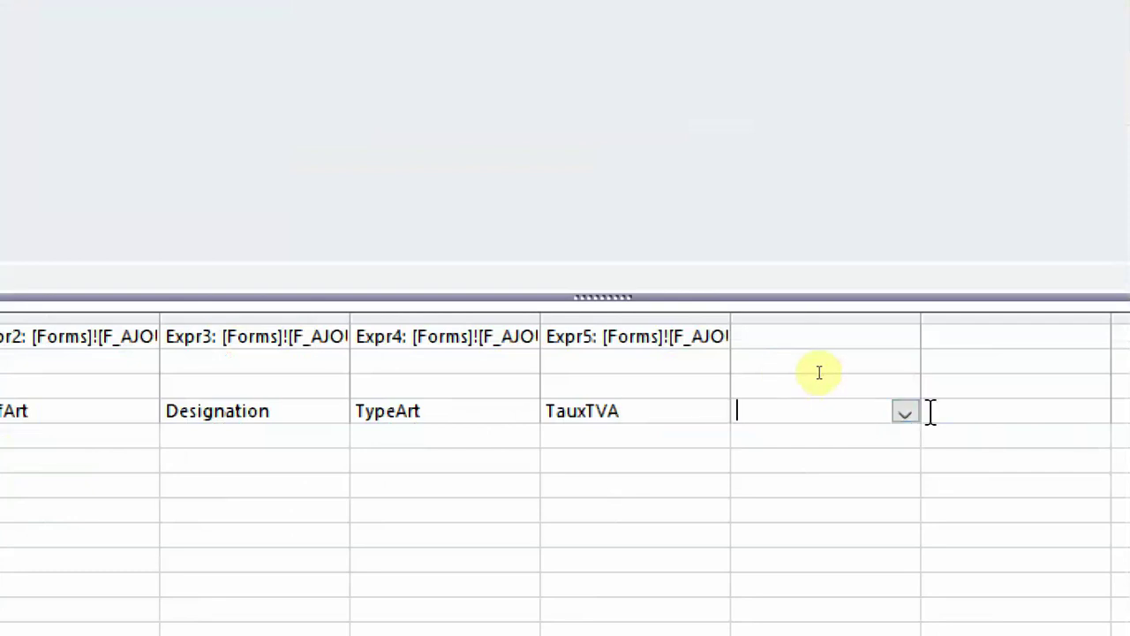
pyautogui.click(904, 410)
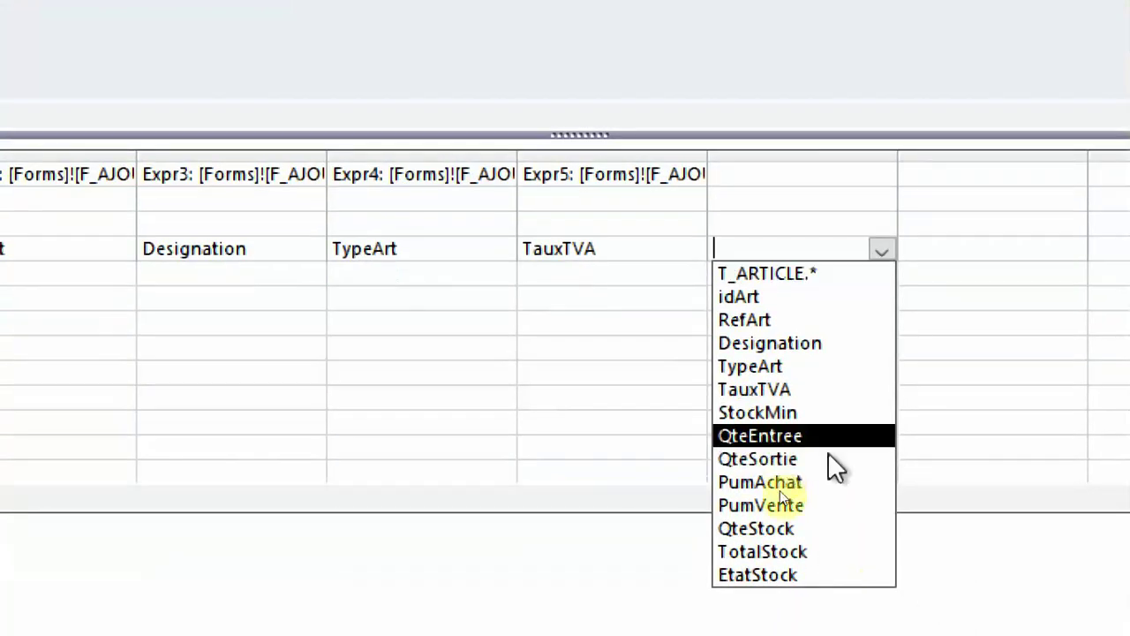
pyautogui.click(766, 412)
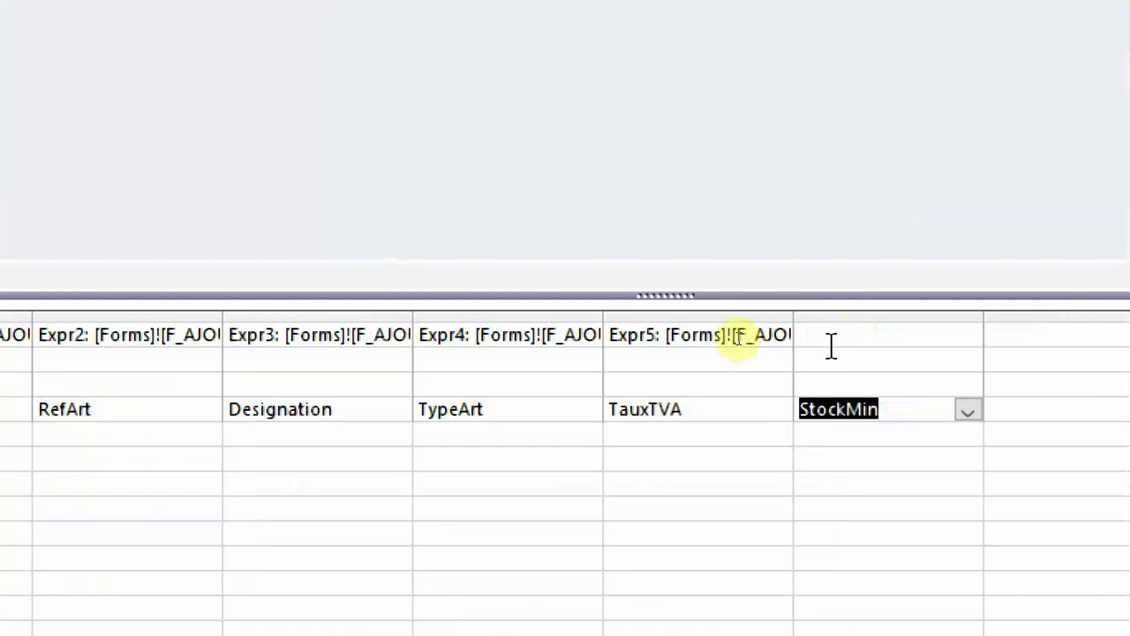
# Open the Expression Builder for the StockMin column's source field and display the controls of the F_AJOUT_ARTICLE form
pyautogui.click(833, 342)
pyautogui.rightClick(851, 338)
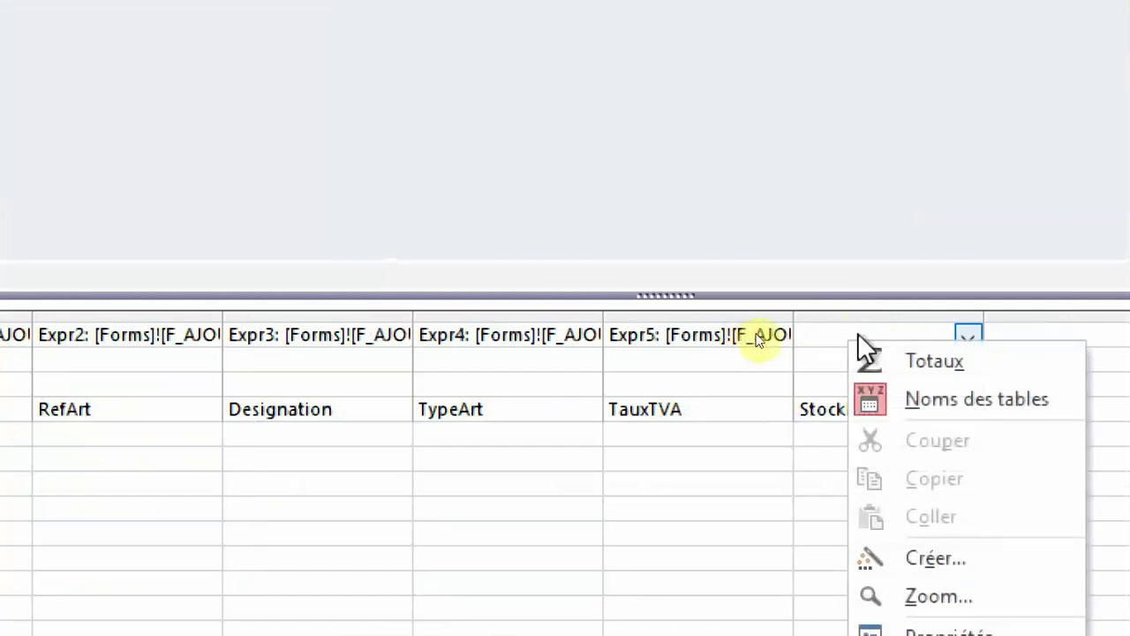
pyautogui.click(855, 481)
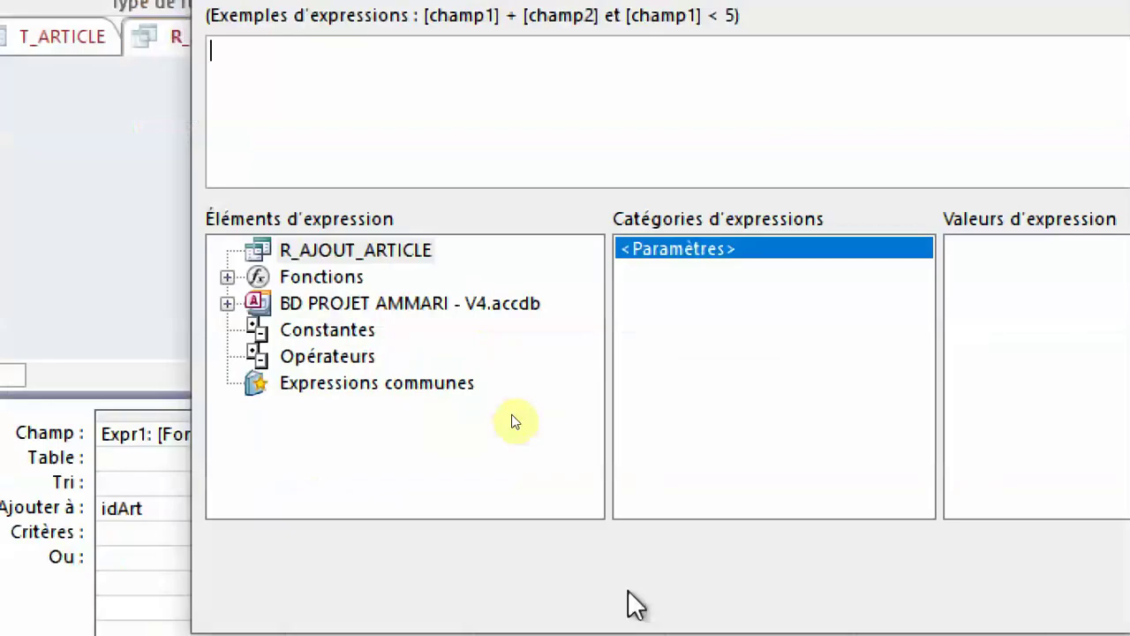
pyautogui.click(504, 395)
pyautogui.doubleClick(463, 279)
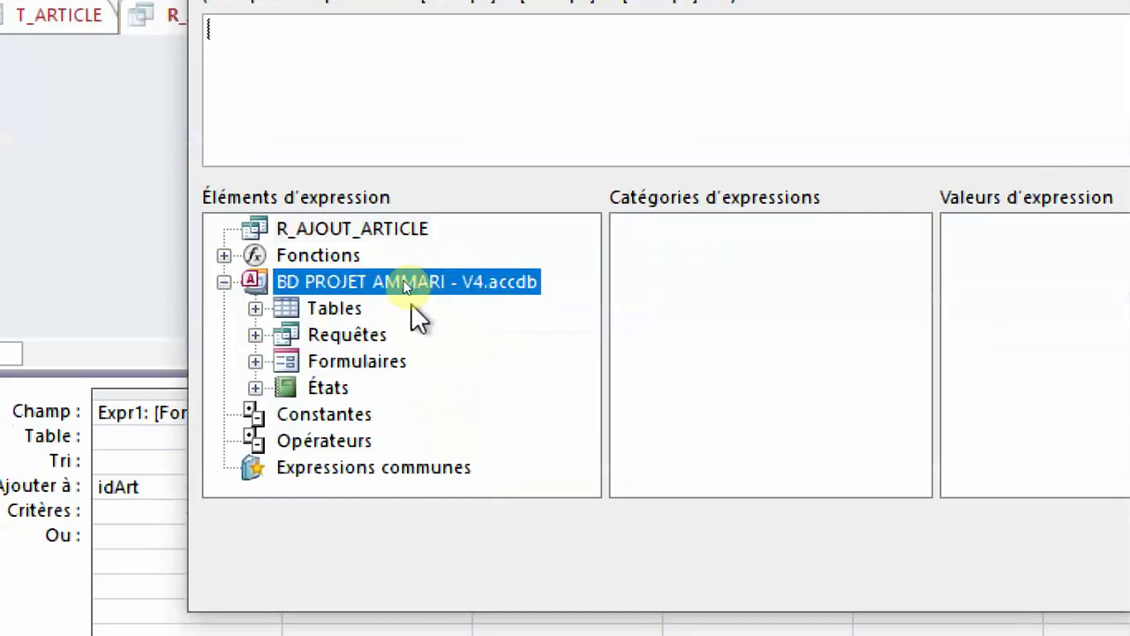
pyautogui.doubleClick(358, 363)
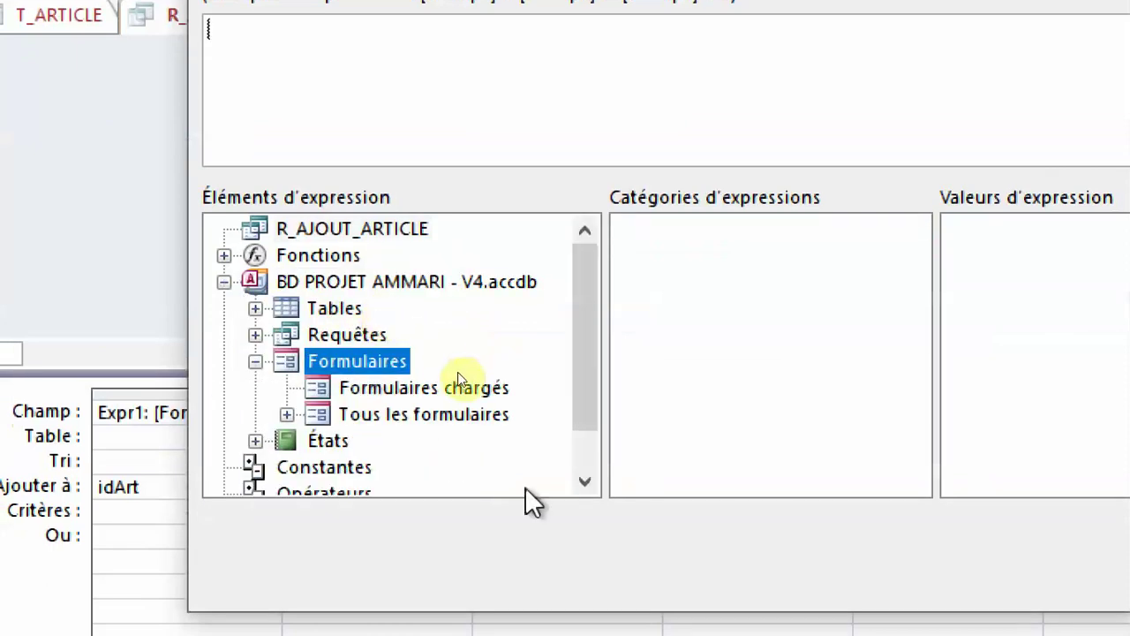
pyautogui.click(437, 418)
pyautogui.doubleClick(437, 417)
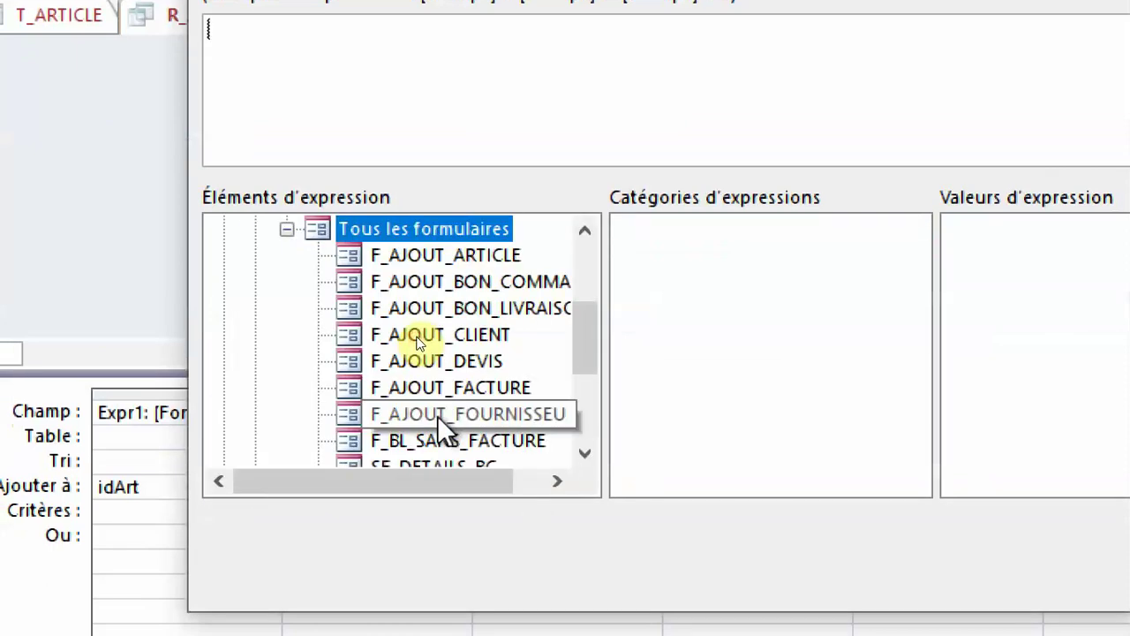
pyautogui.click(453, 258)
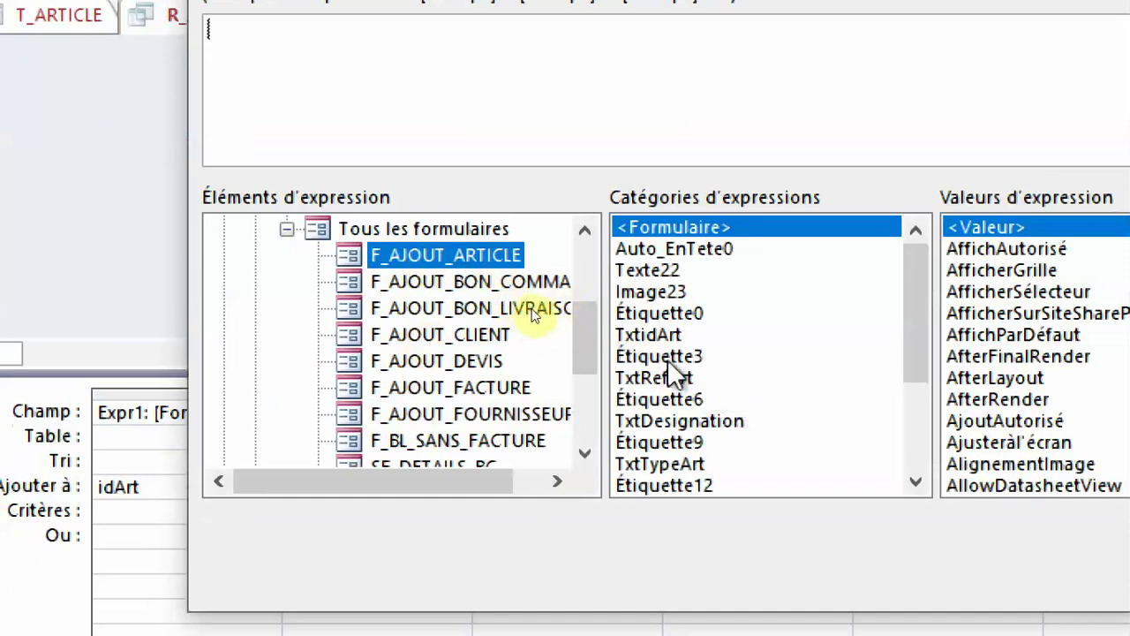
# Insert the form's txtStockMin control as the StockMin source expression, confirm it and close the R_AJOUT_ARTICLE query
pyautogui.scroll(-1, 785, 453)
pyautogui.scroll(-3, 785, 452)
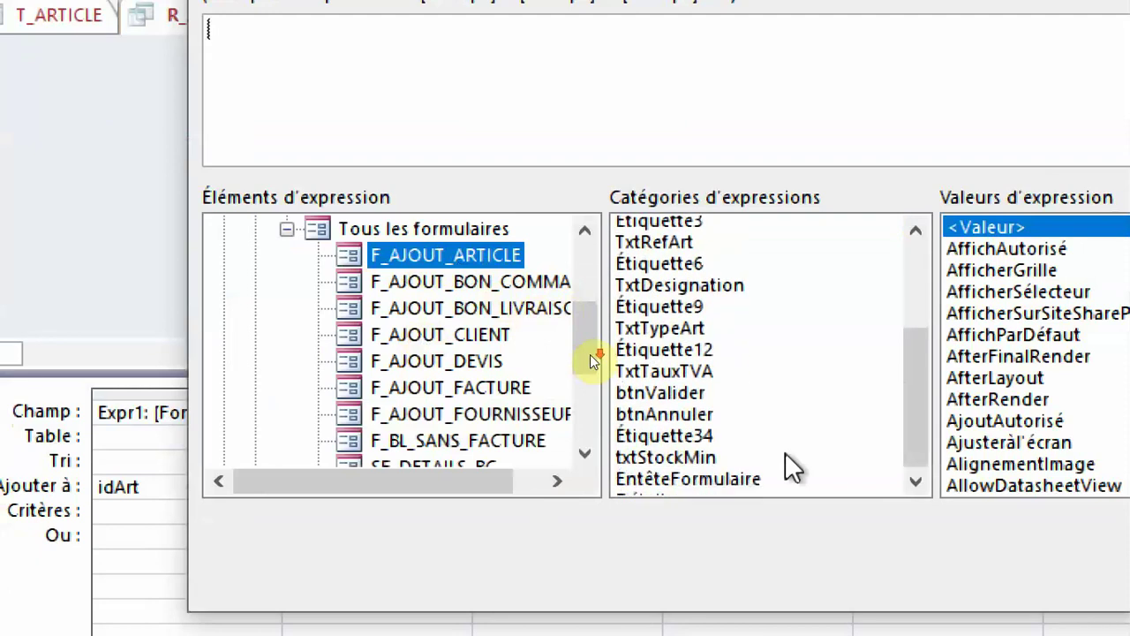
pyautogui.click(657, 421)
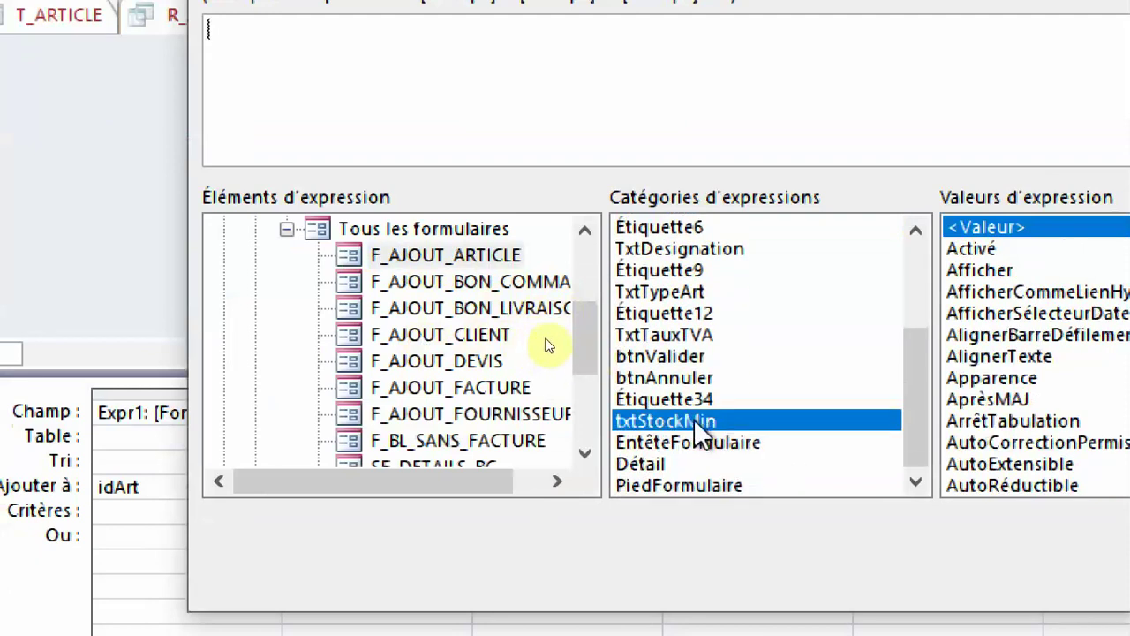
pyautogui.doubleClick(700, 421)
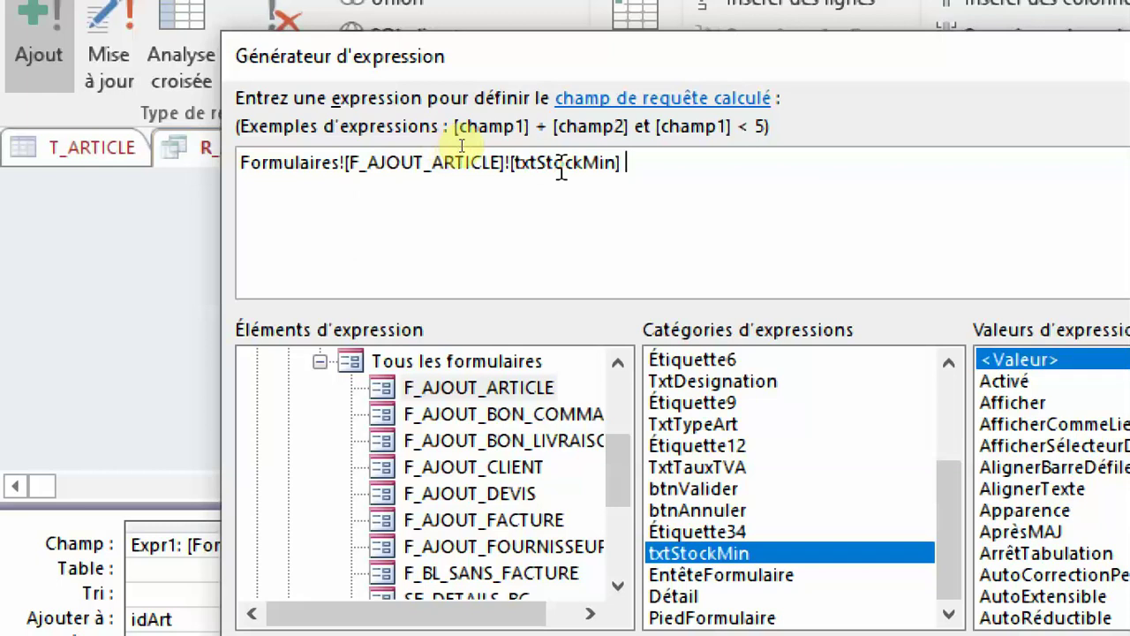
pyautogui.doubleClick(386, 166)
pyautogui.click(406, 166)
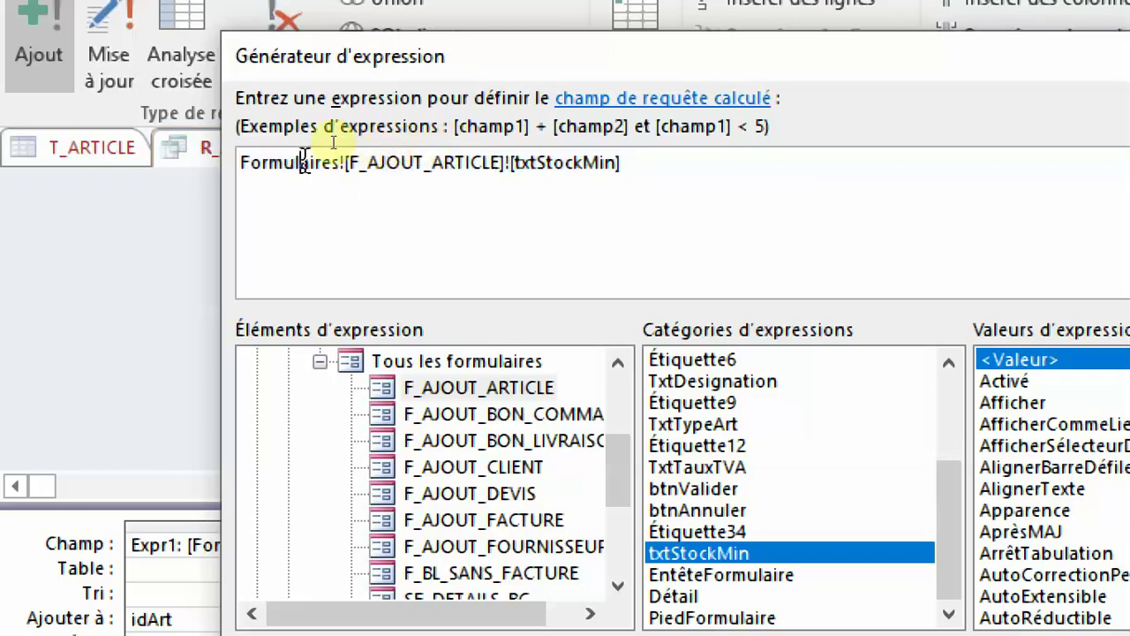
pyautogui.doubleClick(296, 166)
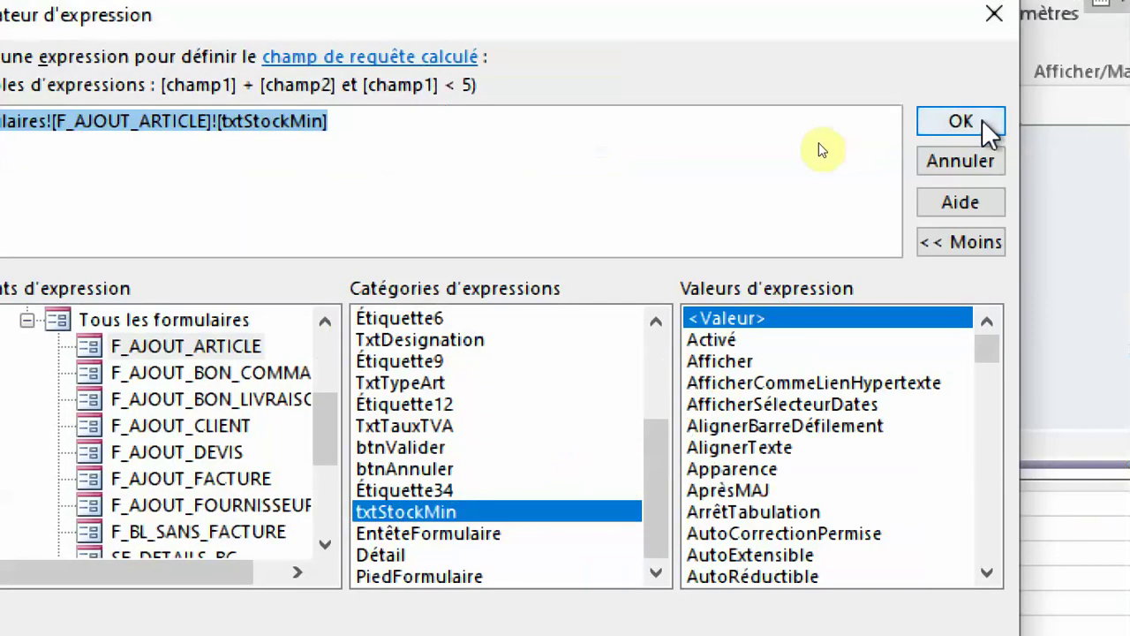
pyautogui.click(982, 120)
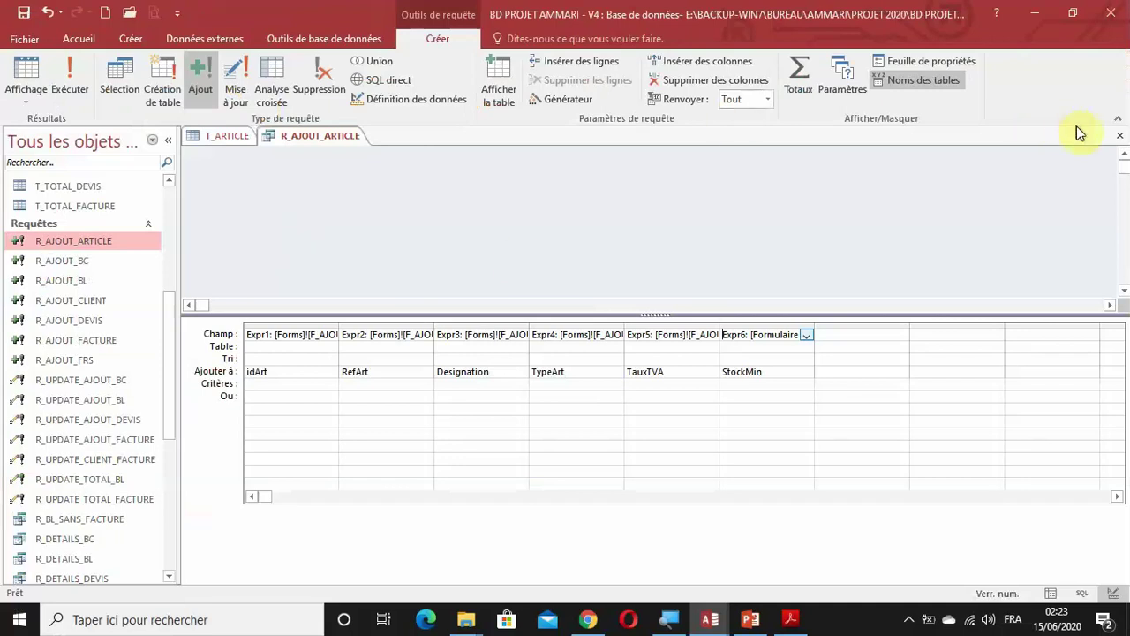
pyautogui.click(1120, 136)
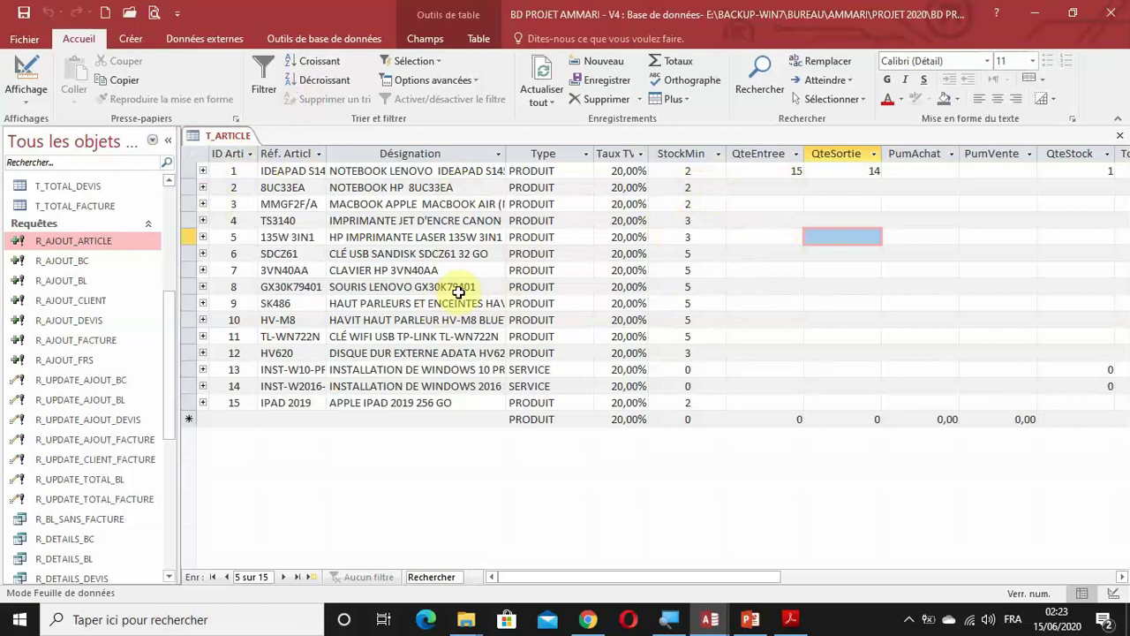
# Create a new query in design view with the T_ARTICLE and T_DETAILS_BC tables
pyautogui.click(130, 39)
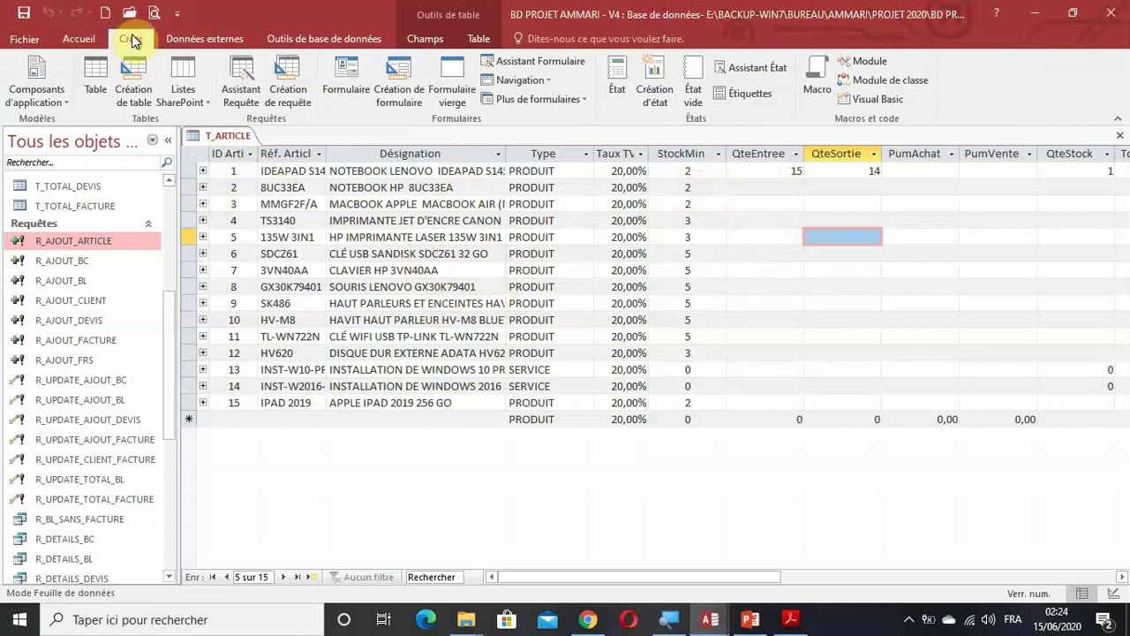
pyautogui.click(291, 96)
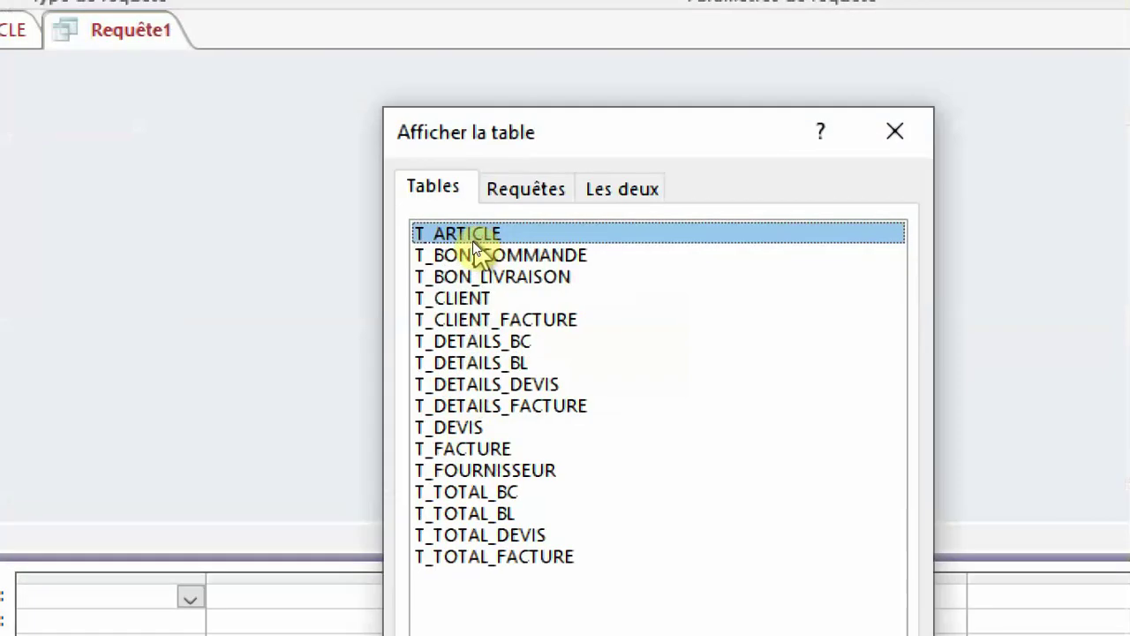
pyautogui.doubleClick(488, 237)
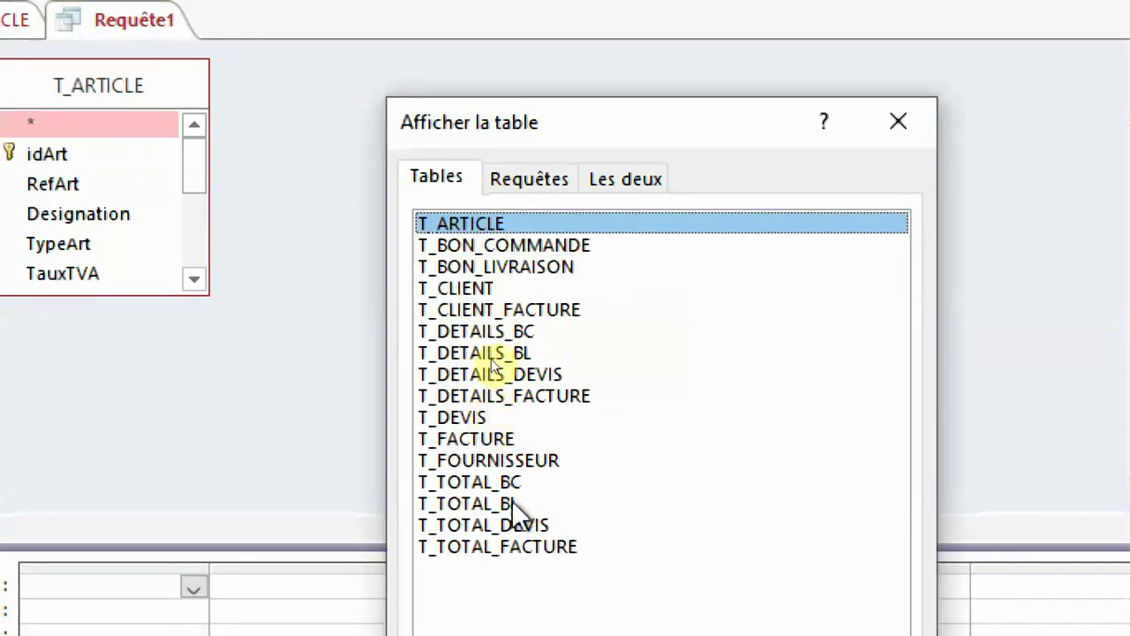
pyautogui.moveTo(605, 130); pyautogui.dragTo(629, 30)
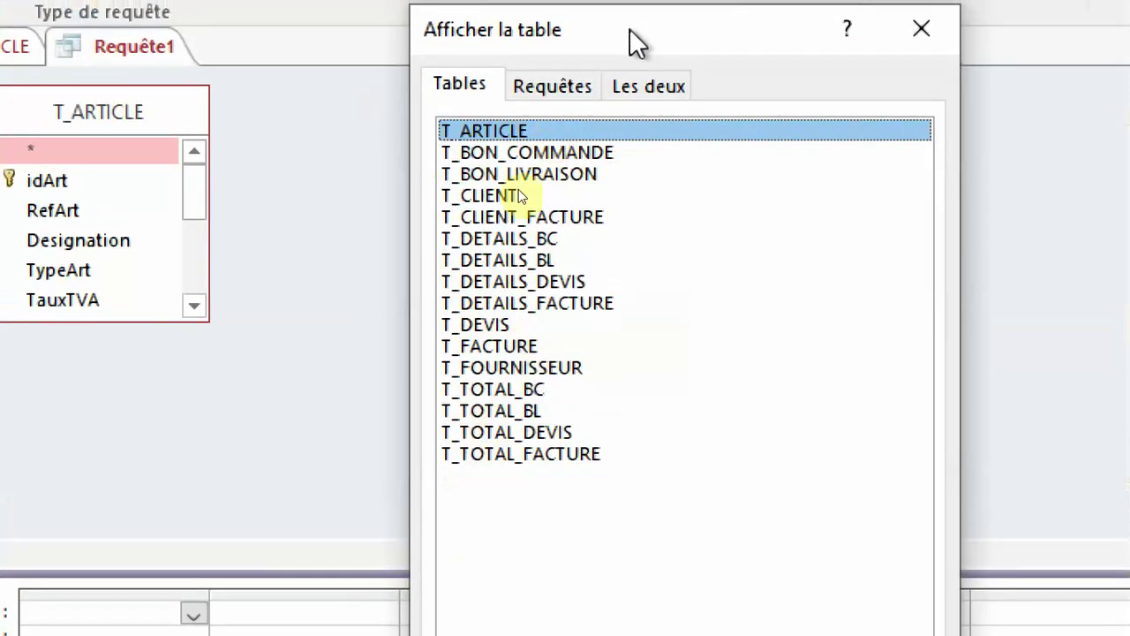
pyautogui.click(523, 239)
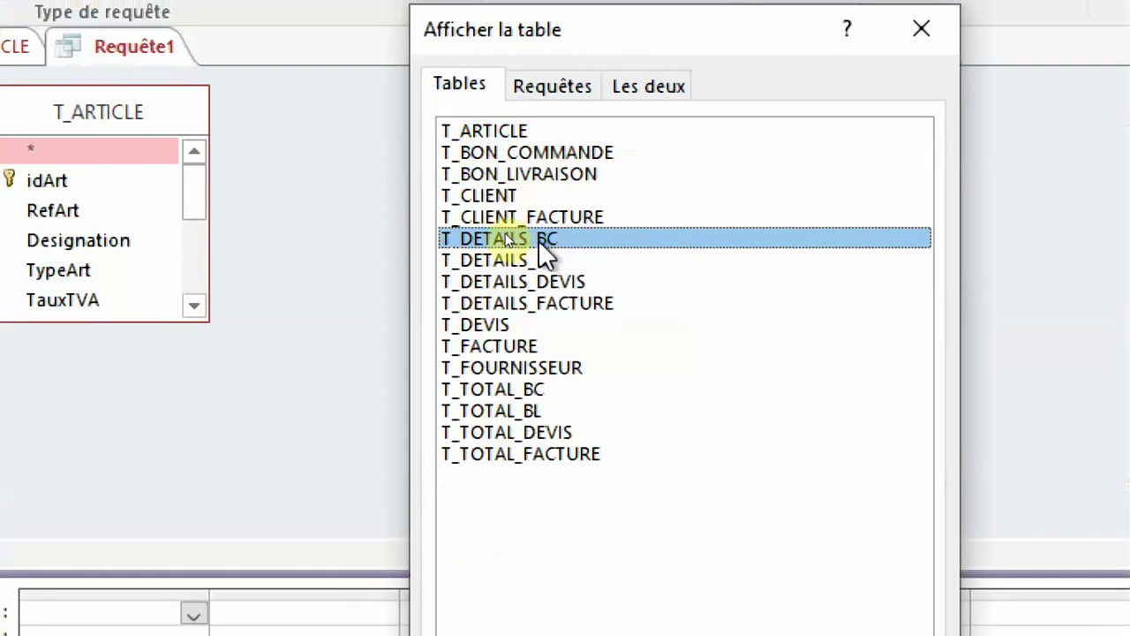
pyautogui.doubleClick(496, 237)
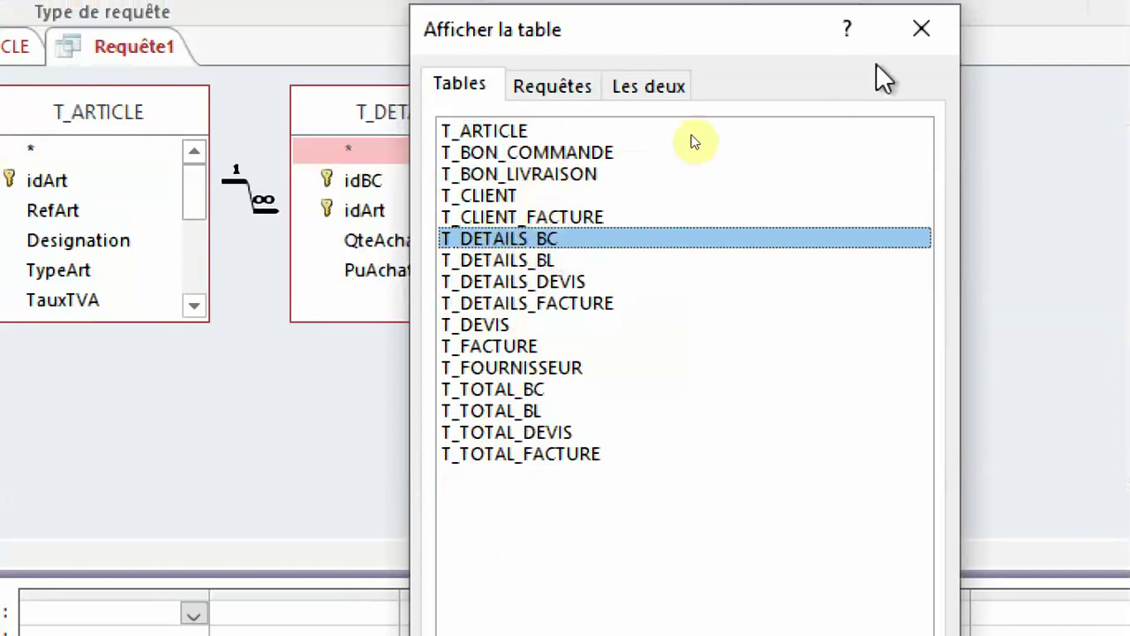
pyautogui.click(921, 37)
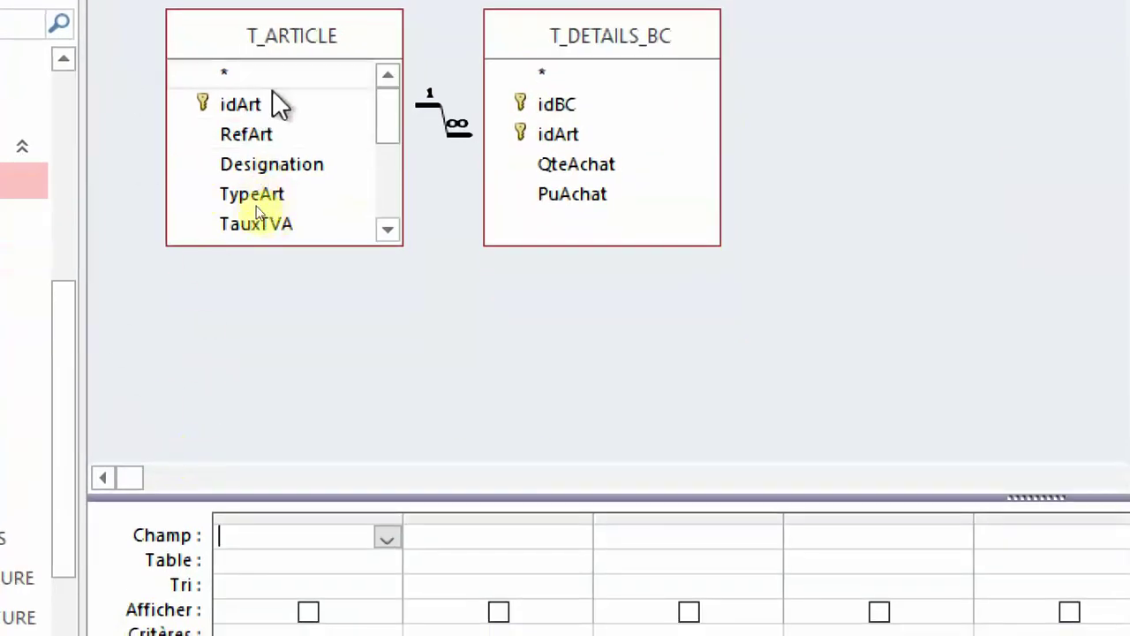
# Add idArt from T_ARTICLE and QteAchat from T_DETAILS_BC to the query's design grid
pyautogui.moveTo(247, 104); pyautogui.dragTo(306, 531)
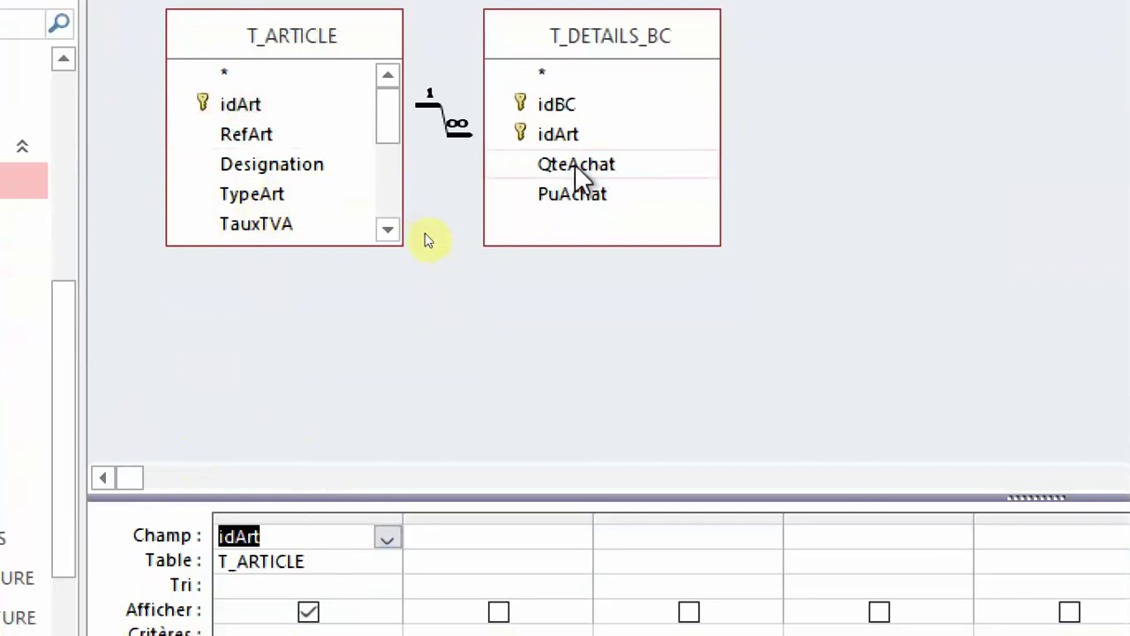
pyautogui.moveTo(579, 168); pyautogui.dragTo(495, 541)
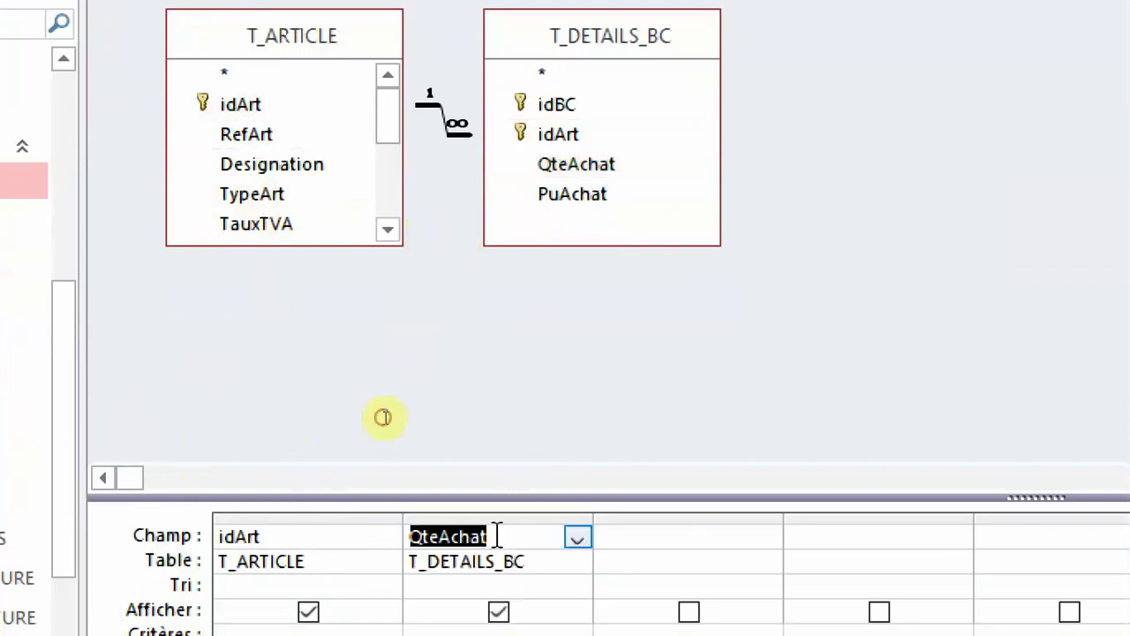
pyautogui.moveTo(1019, 501); pyautogui.dragTo(973, 311)
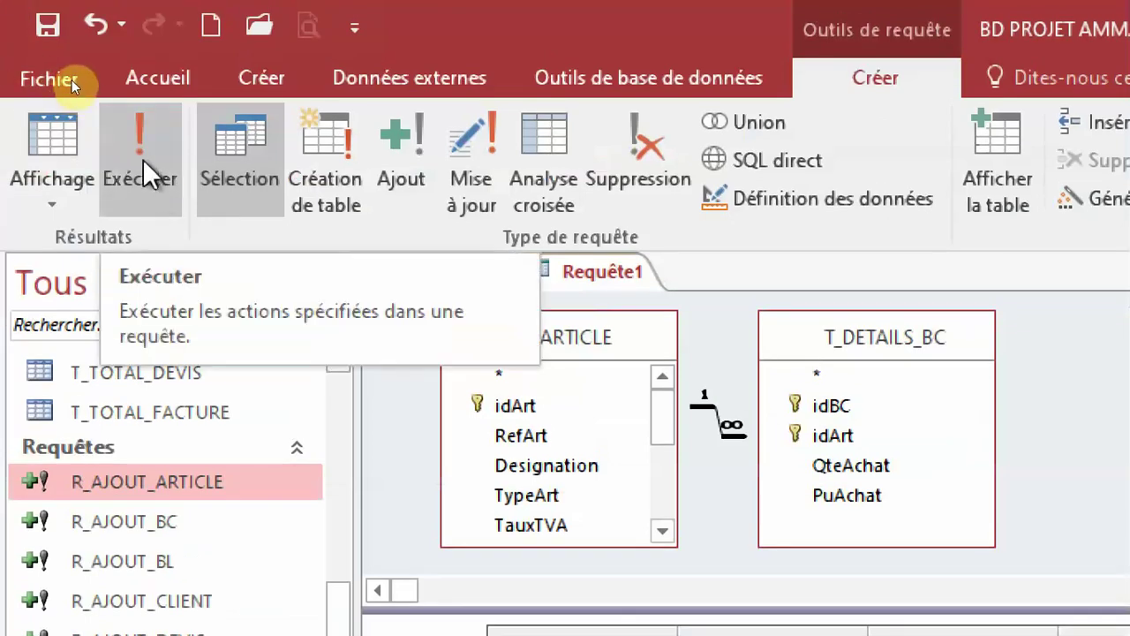
# Run the query and examine the purchase quantities listed for each article ID
pyautogui.click(144, 159)
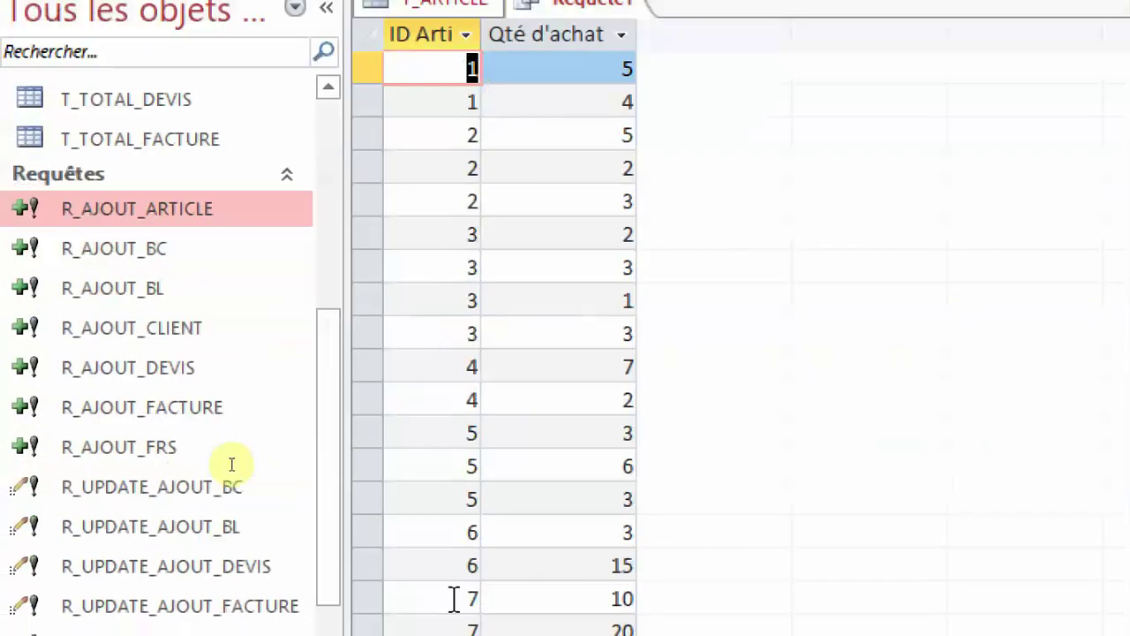
pyautogui.scroll(-6, 571, 434)
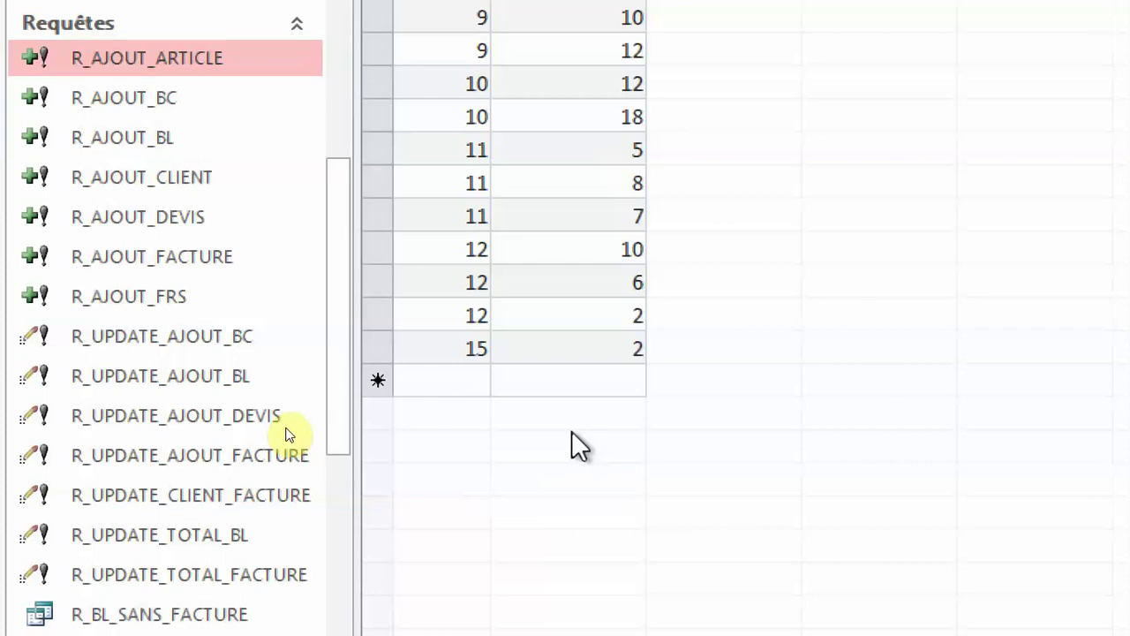
pyautogui.scroll(5, 571, 429)
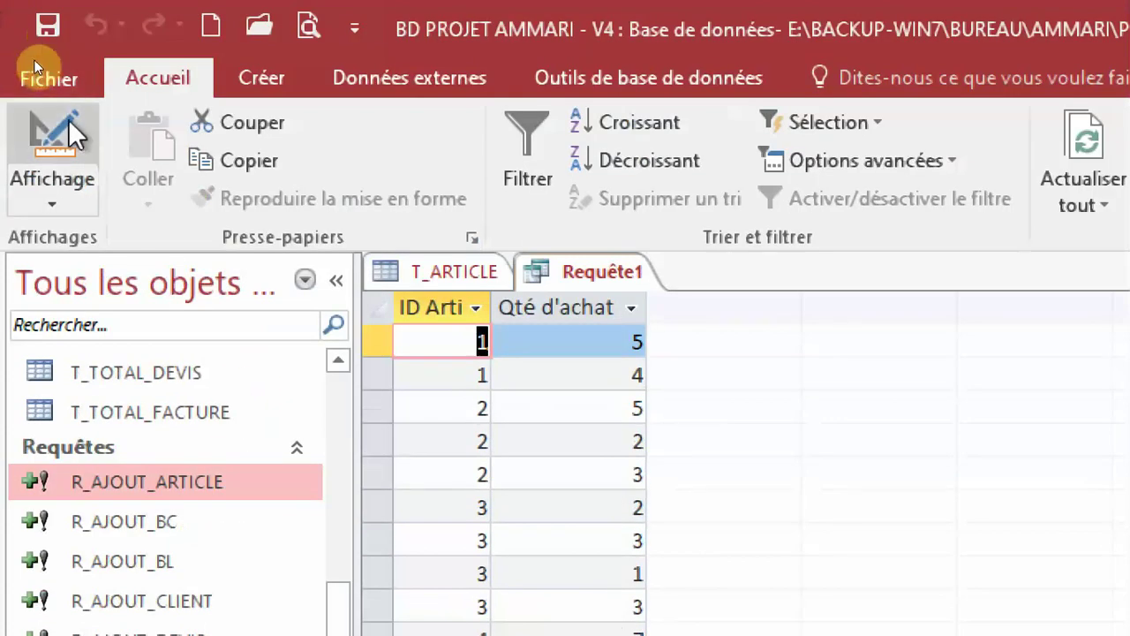
# Look through the rest of the query results down to the last article ID to see which articles are listed
pyautogui.scroll(5, 181, 477)
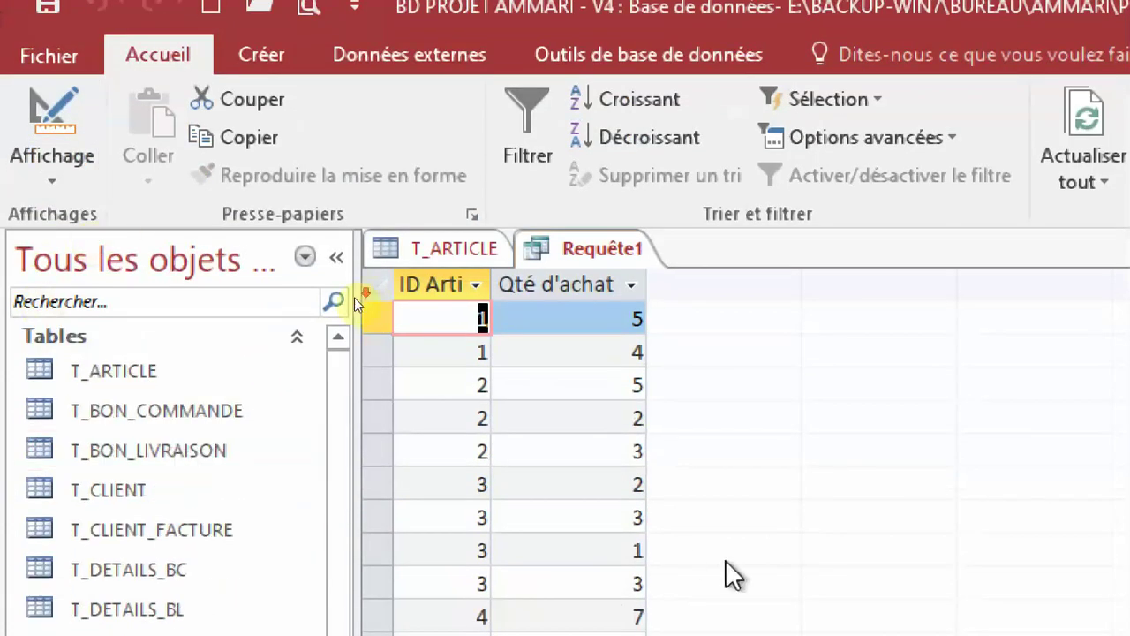
pyautogui.scroll(-8, 733, 574)
pyautogui.scroll(3, 571, 481)
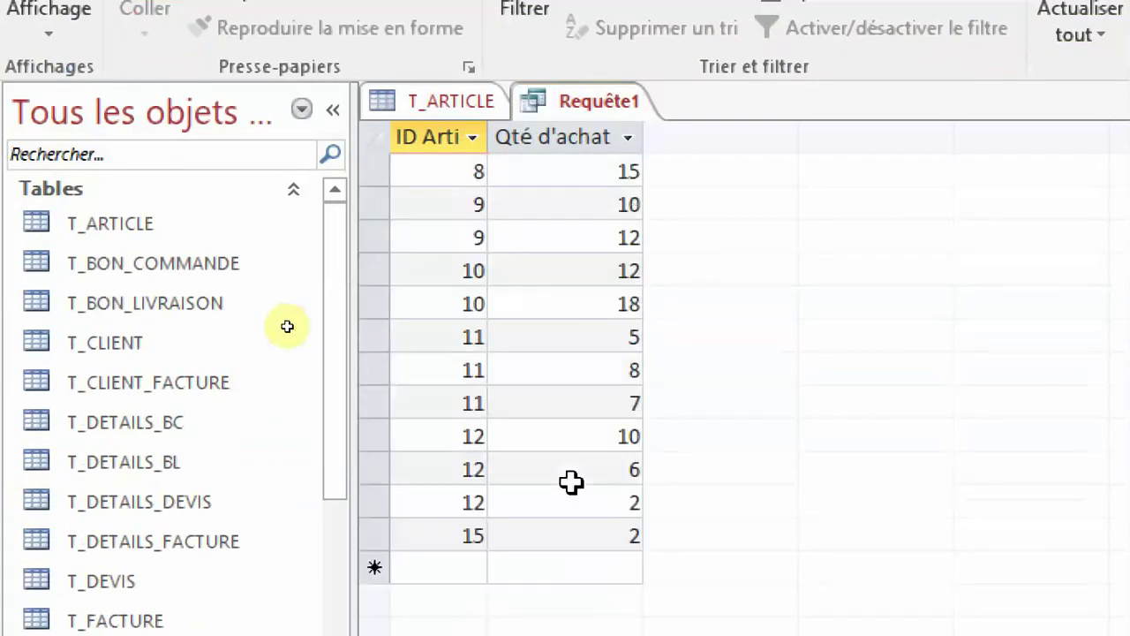
pyautogui.scroll(-1, 572, 482)
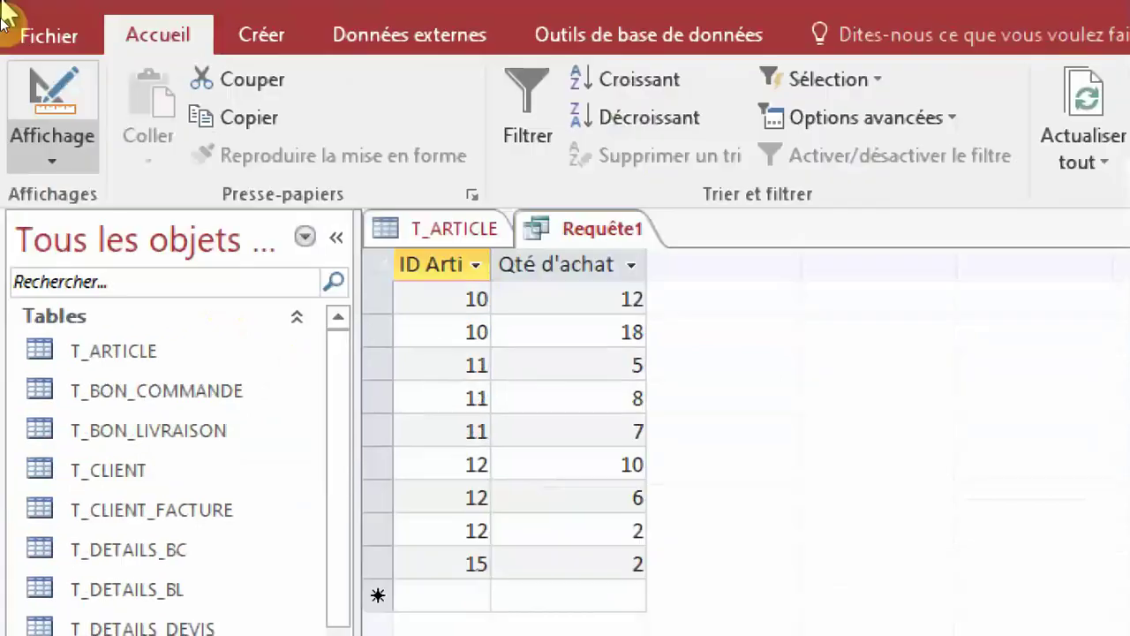
# Set the join in the query design to include all T_ARTICLE records and only the T_DETAILS_BC records with matching idArt
pyautogui.click(45, 99)
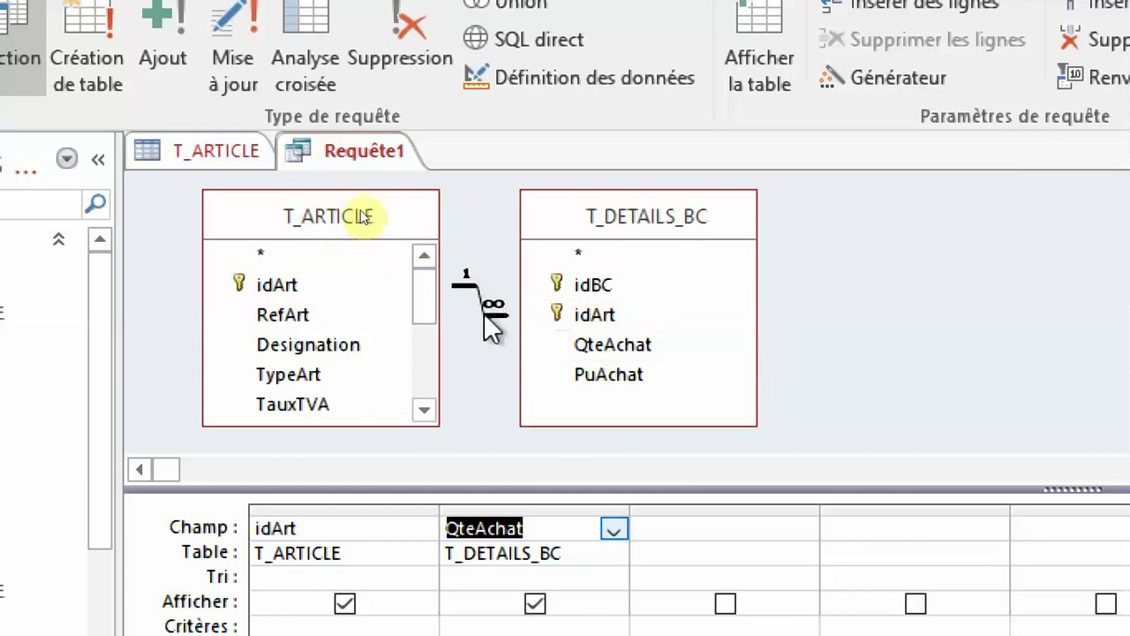
pyautogui.click(360, 217)
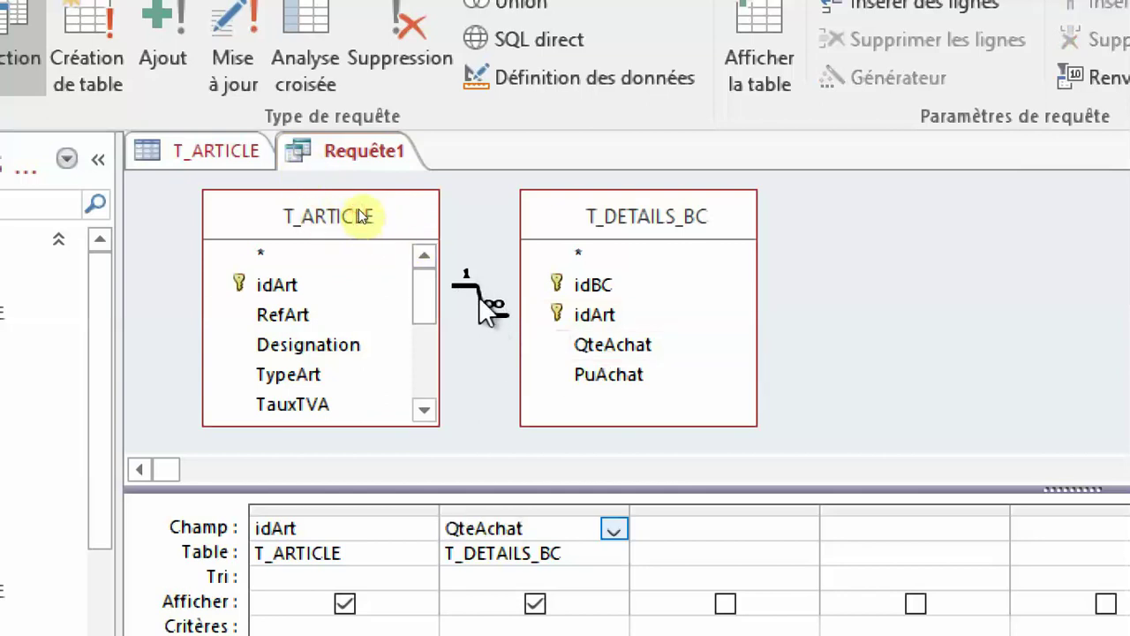
pyautogui.doubleClick(484, 305)
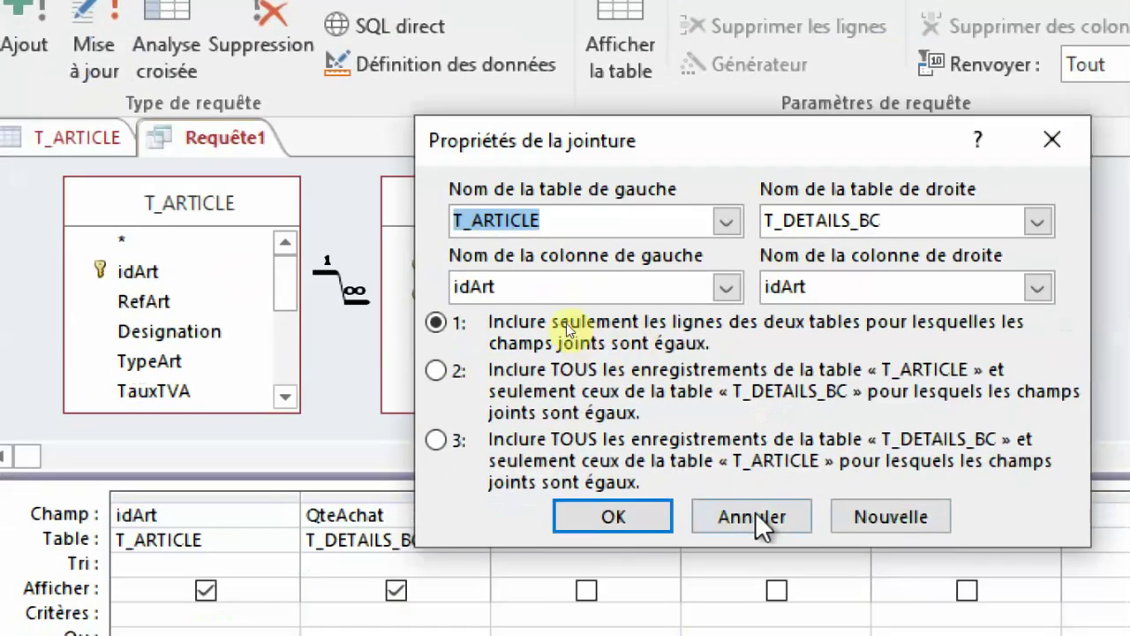
pyautogui.click(436, 371)
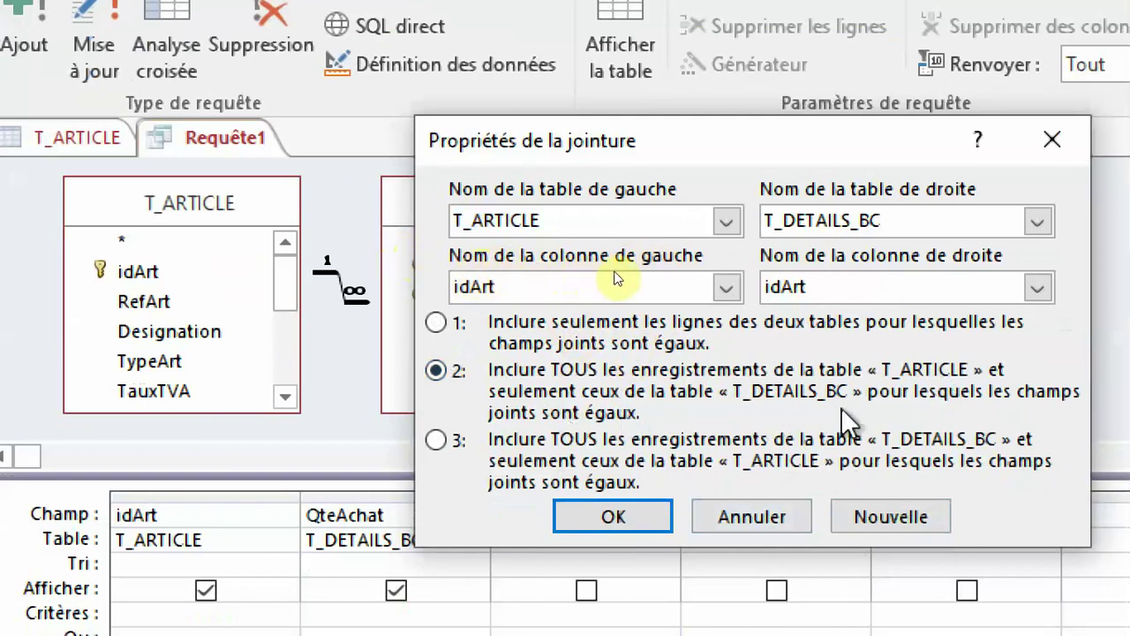
pyautogui.click(578, 517)
pyautogui.moveTo(420, 205); pyautogui.dragTo(466, 216)
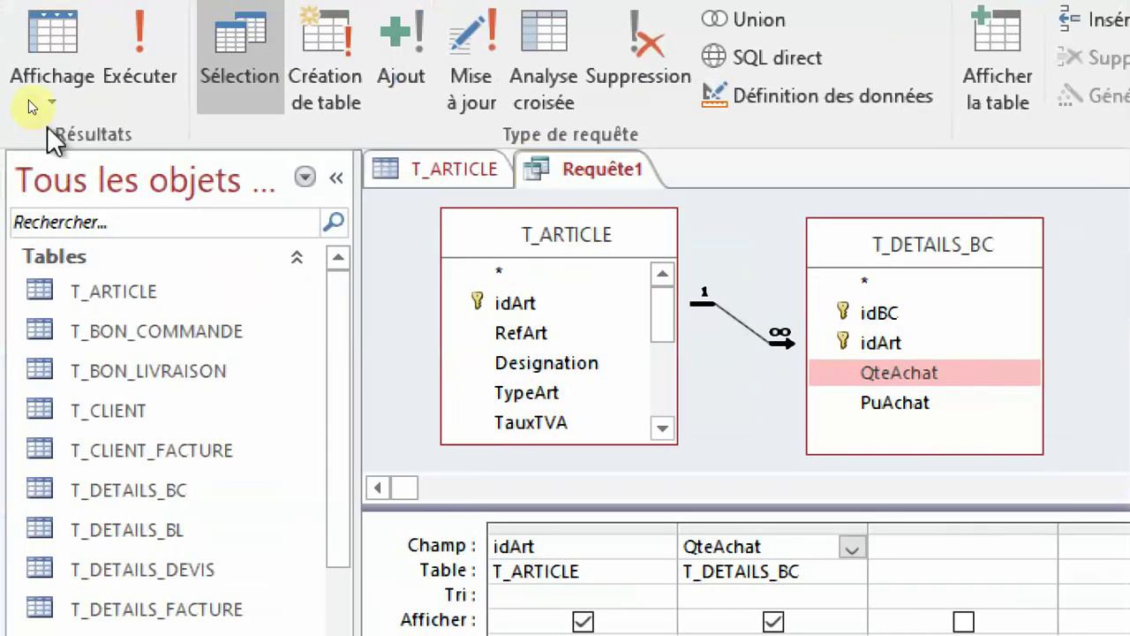
# Run the query and examine the purchase quantities listed for articles 13 and 14
pyautogui.click(132, 62)
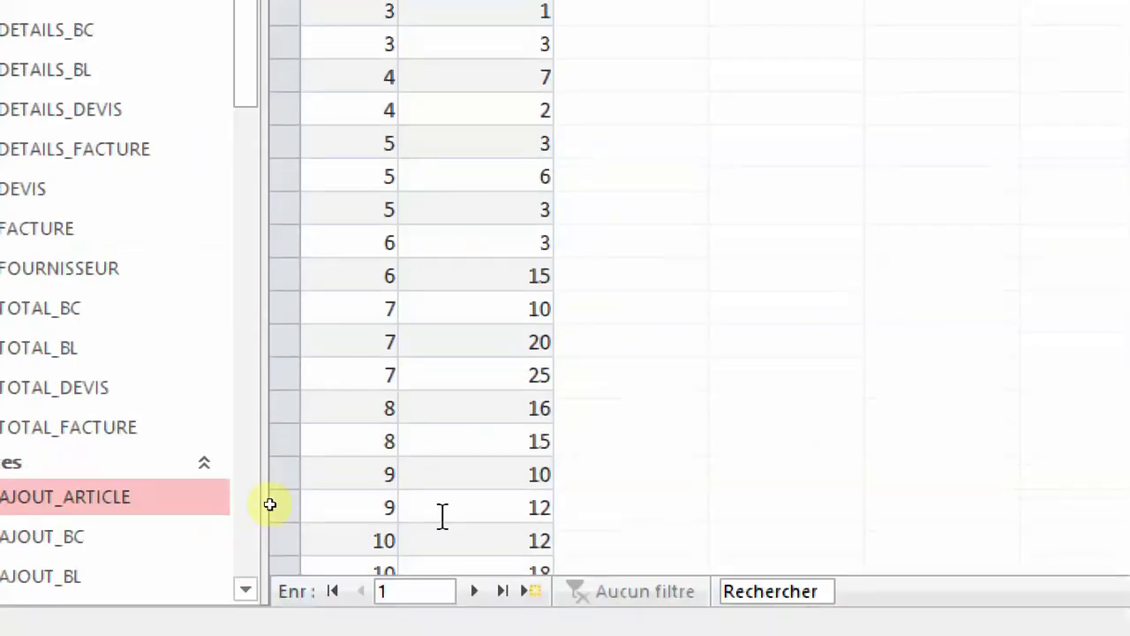
pyautogui.scroll(-6, 441, 515)
pyautogui.scroll(1, 447, 435)
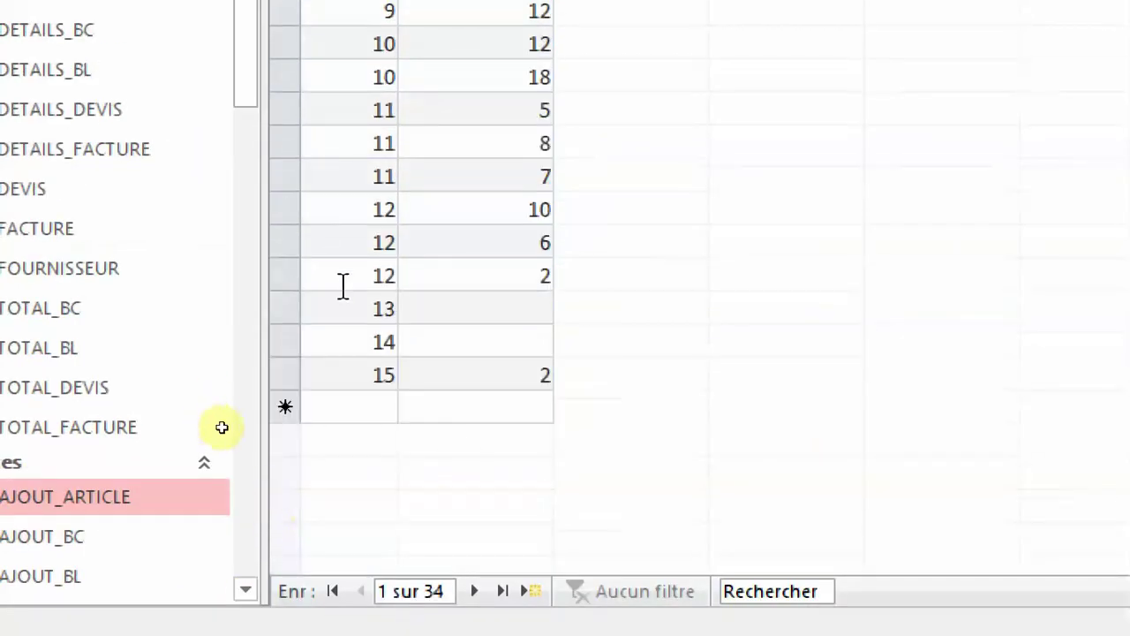
pyautogui.click(537, 308)
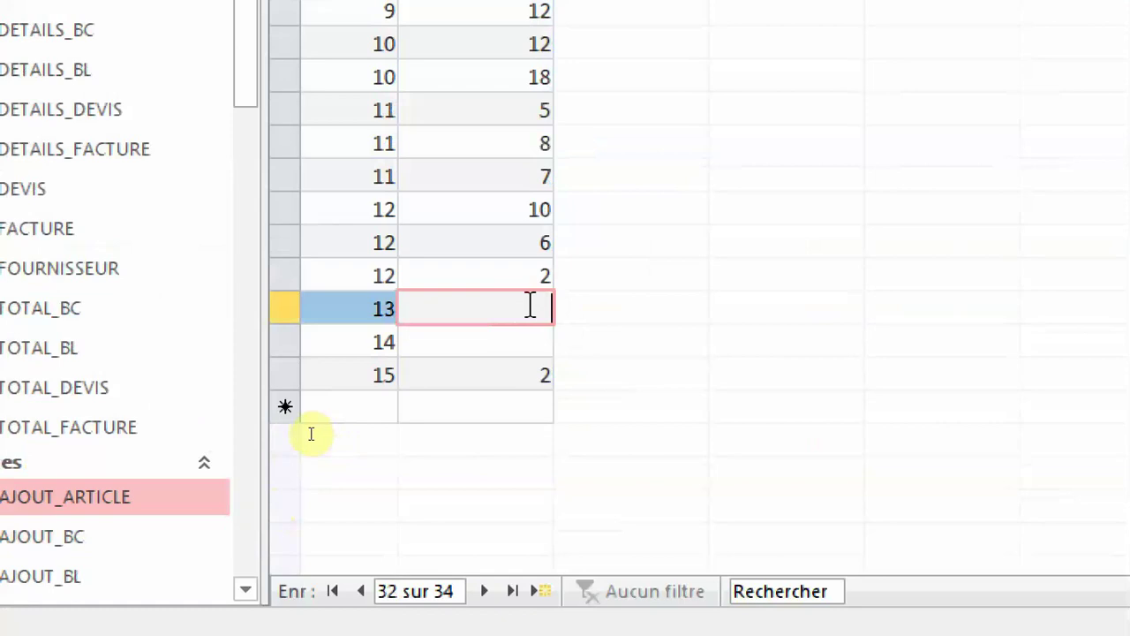
pyautogui.click(375, 309)
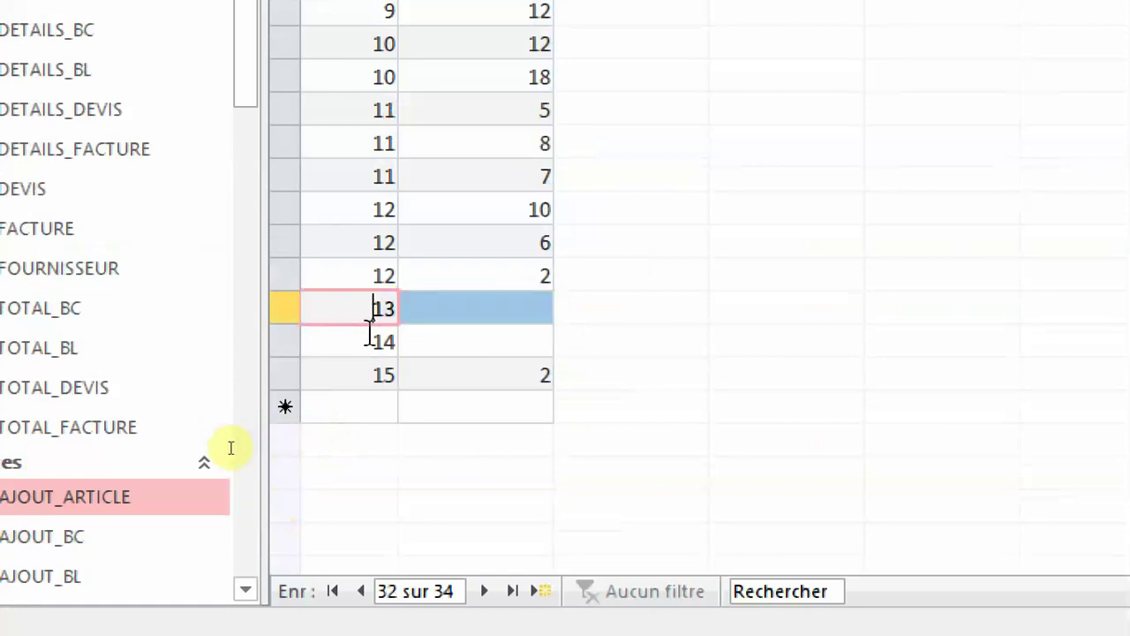
pyautogui.click(494, 308)
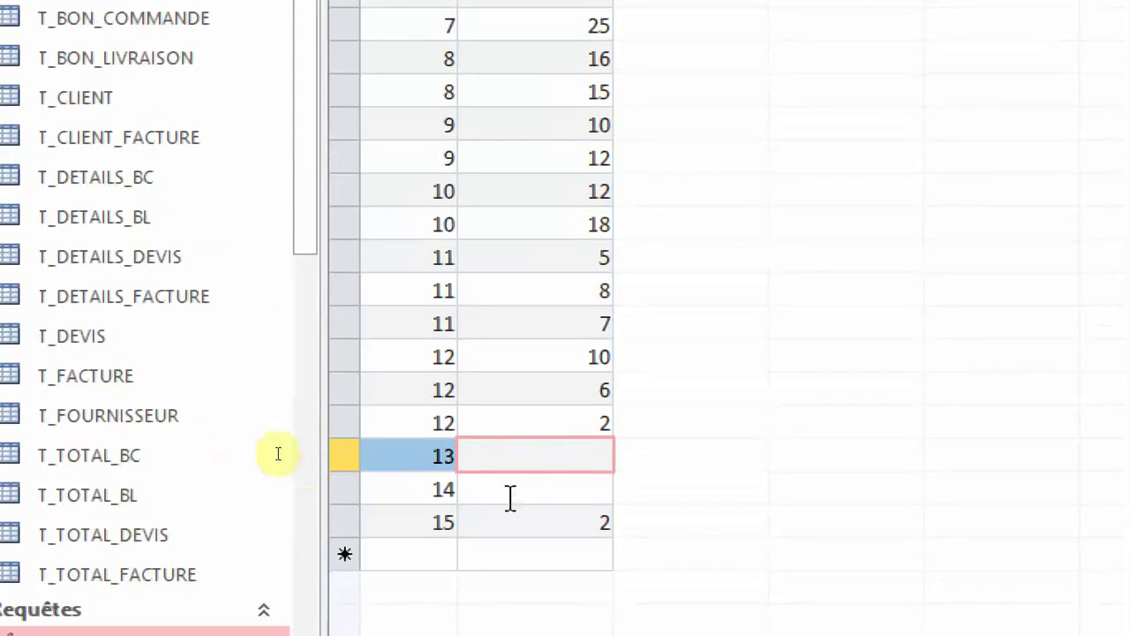
pyautogui.click(430, 464)
pyautogui.click(431, 487)
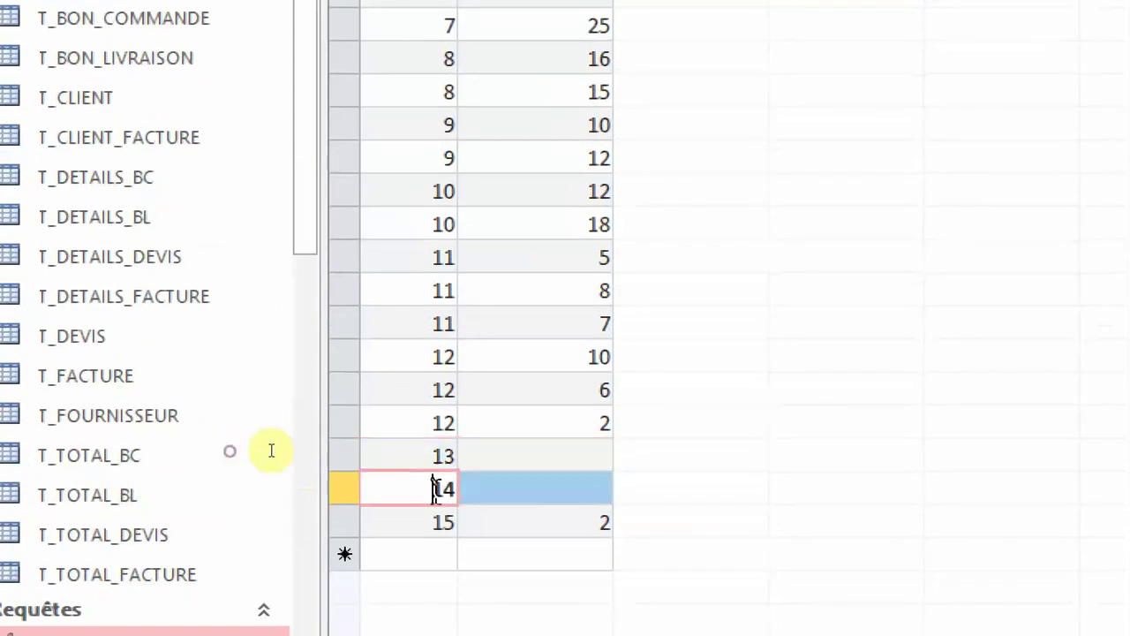
pyautogui.click(535, 454)
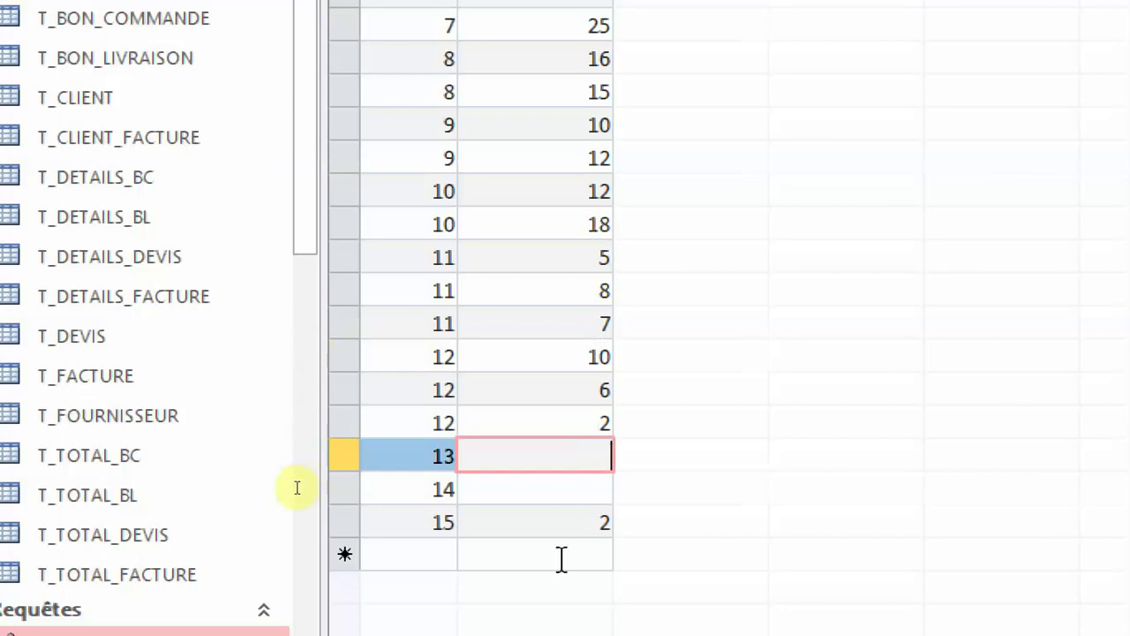
pyautogui.click(560, 362)
pyautogui.click(570, 458)
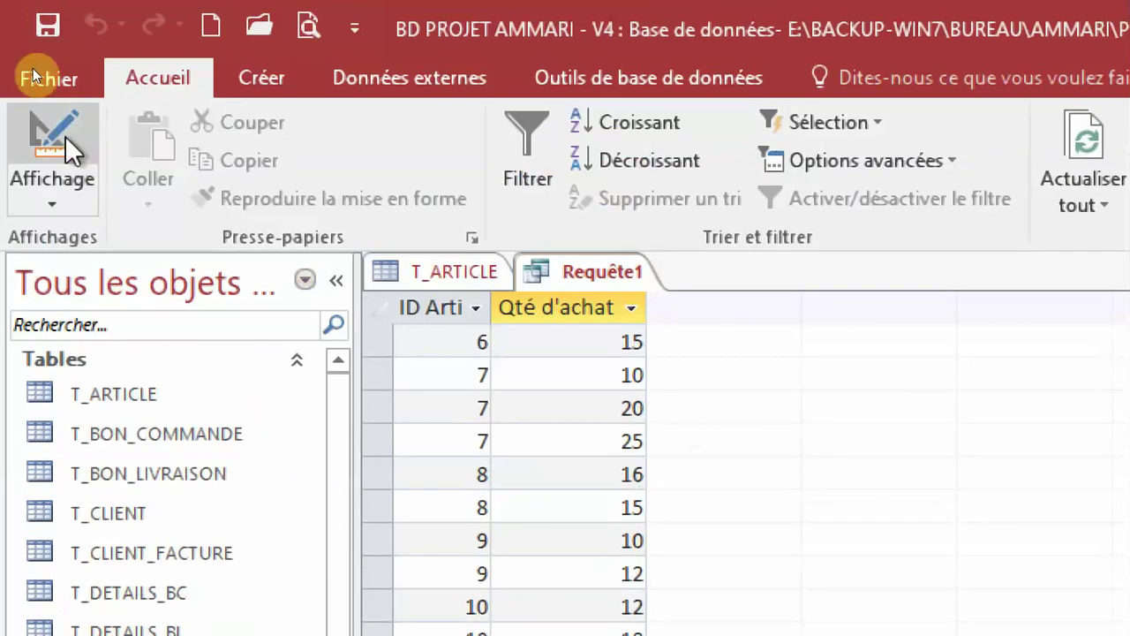
# Add the totals row to the query design, keeping idArt as Regroupement and setting the QteAchat operation to Somme
pyautogui.click(51, 142)
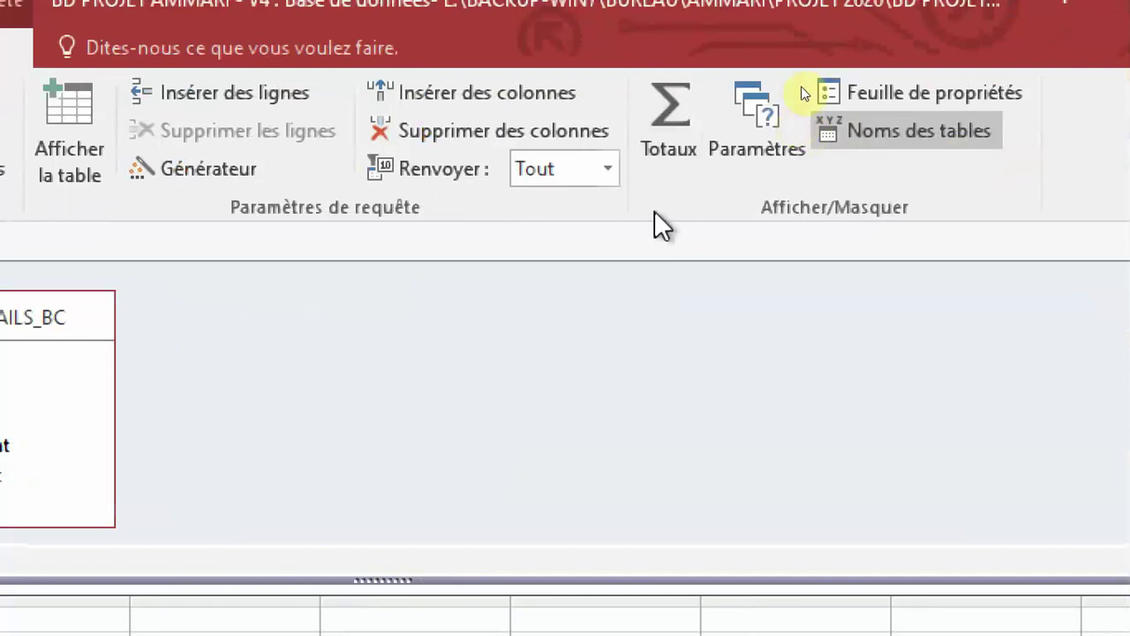
pyautogui.click(674, 143)
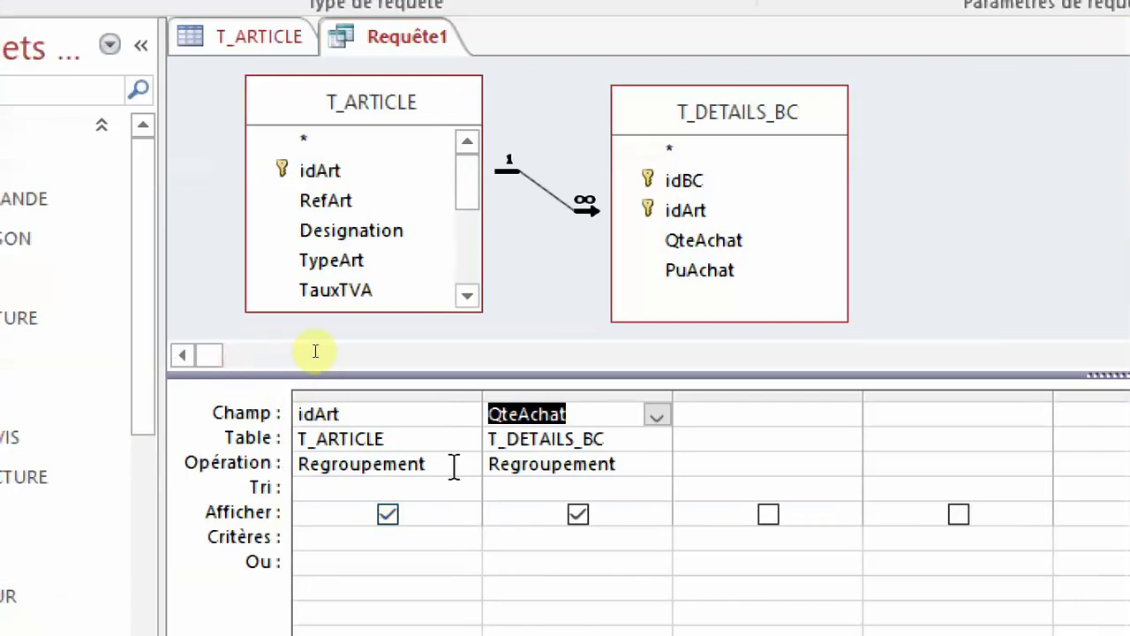
pyautogui.click(441, 466)
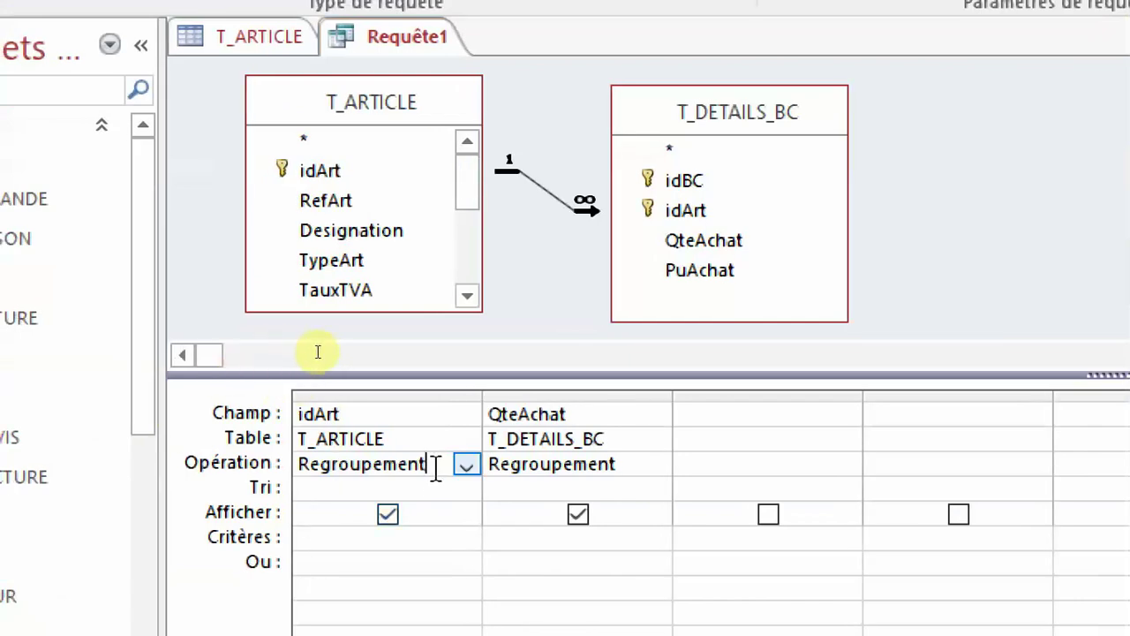
pyautogui.click(641, 468)
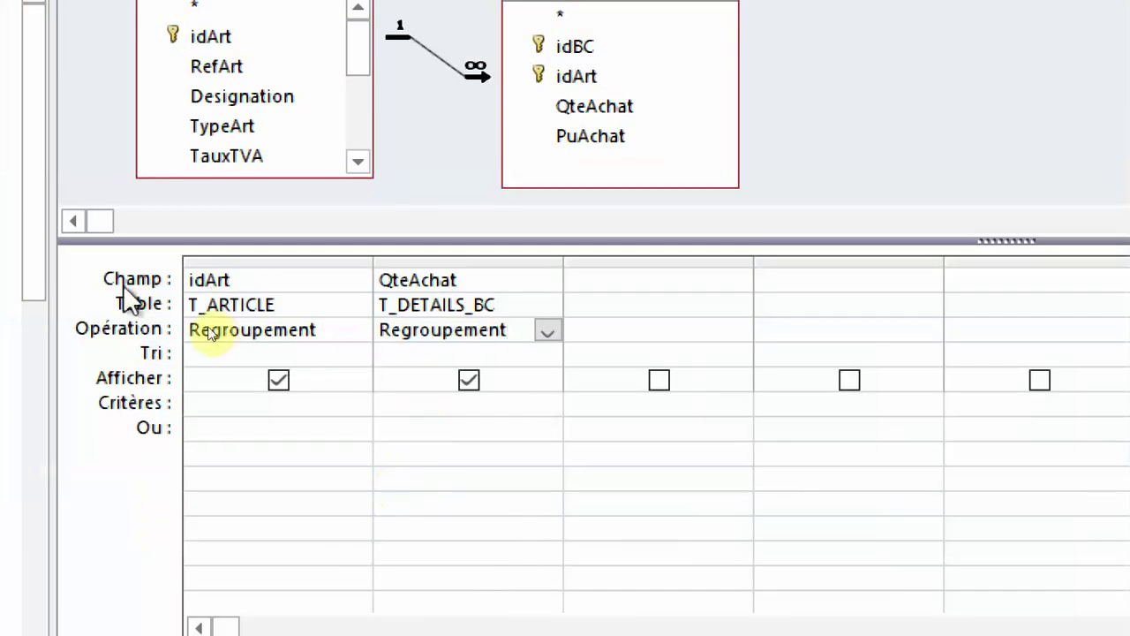
pyautogui.click(546, 331)
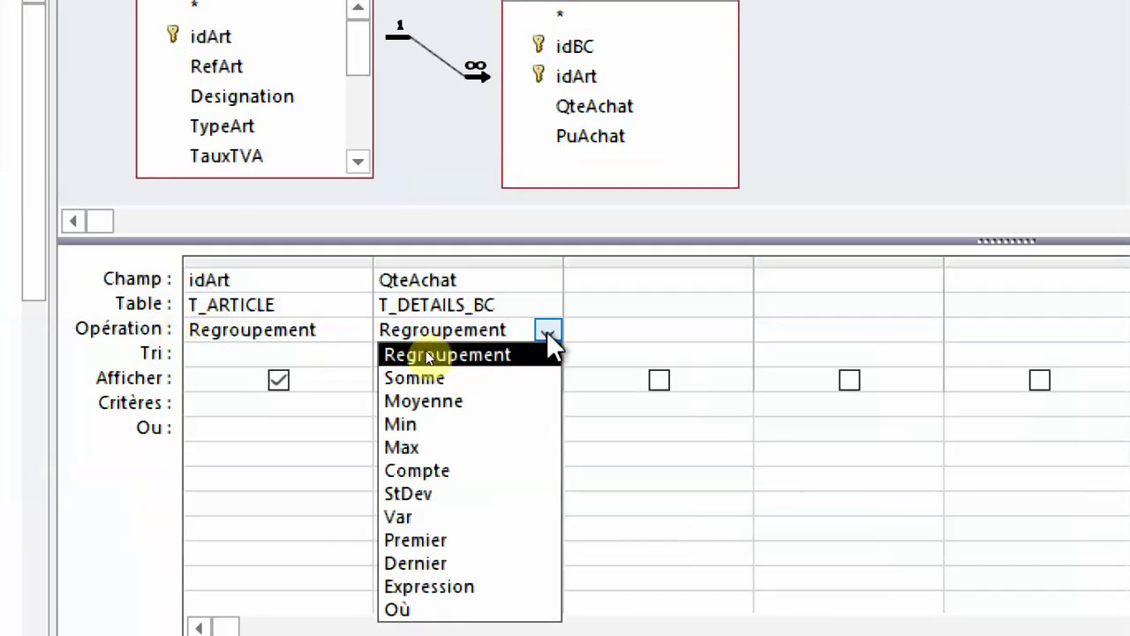
pyautogui.click(486, 380)
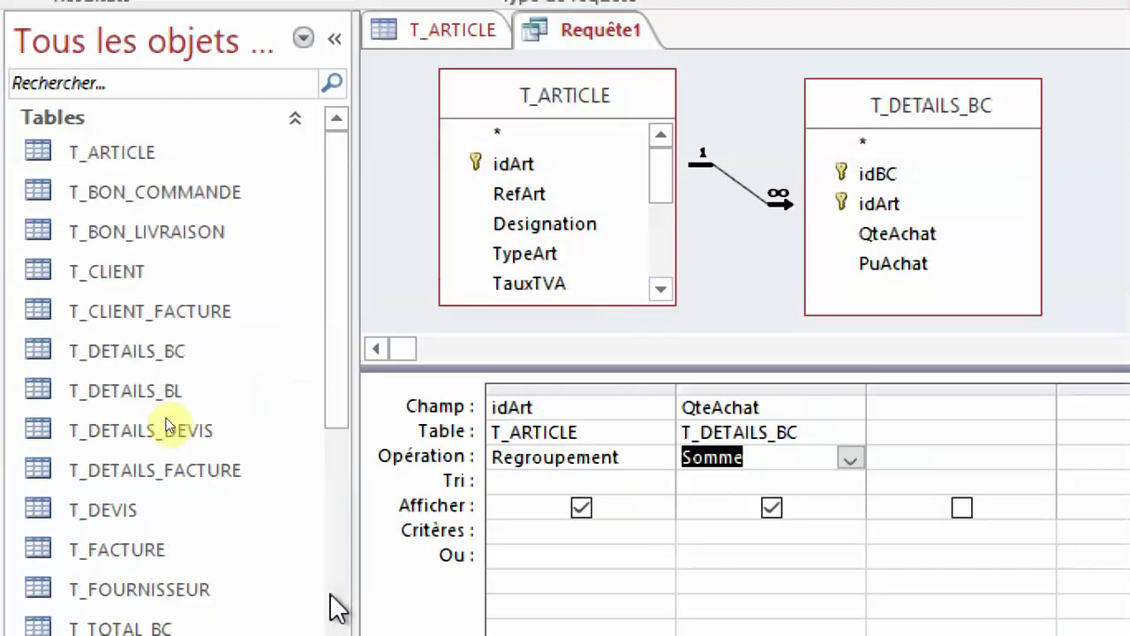
pyautogui.doubleClick(641, 457)
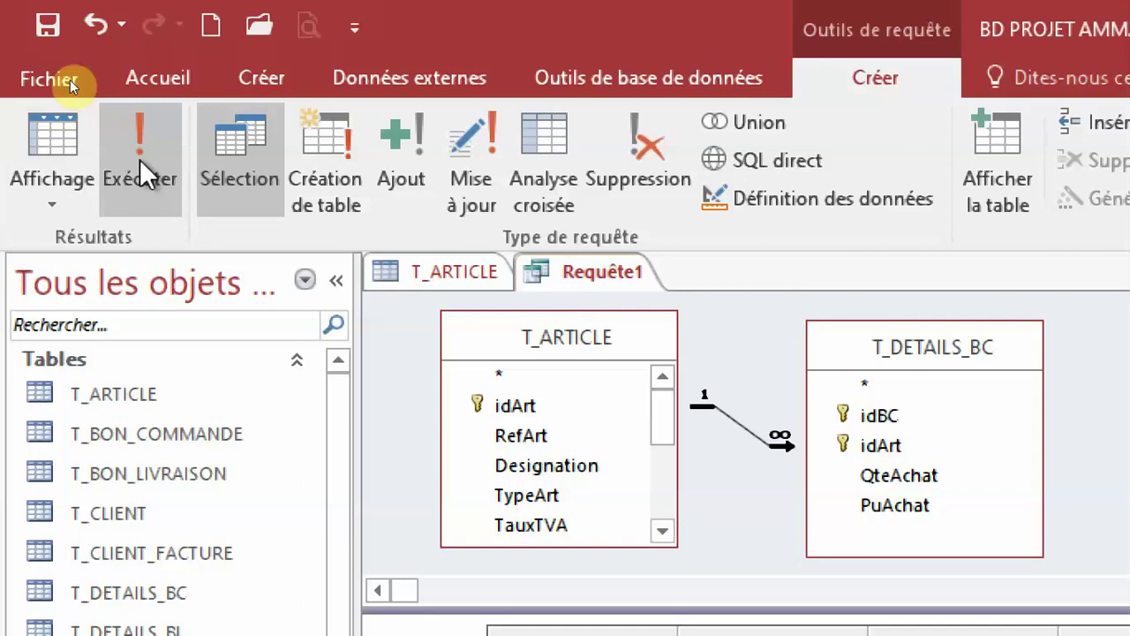
# Run the totals query and examine the summed purchase quantity per article, especially for articles 13 and 14
pyautogui.click(139, 159)
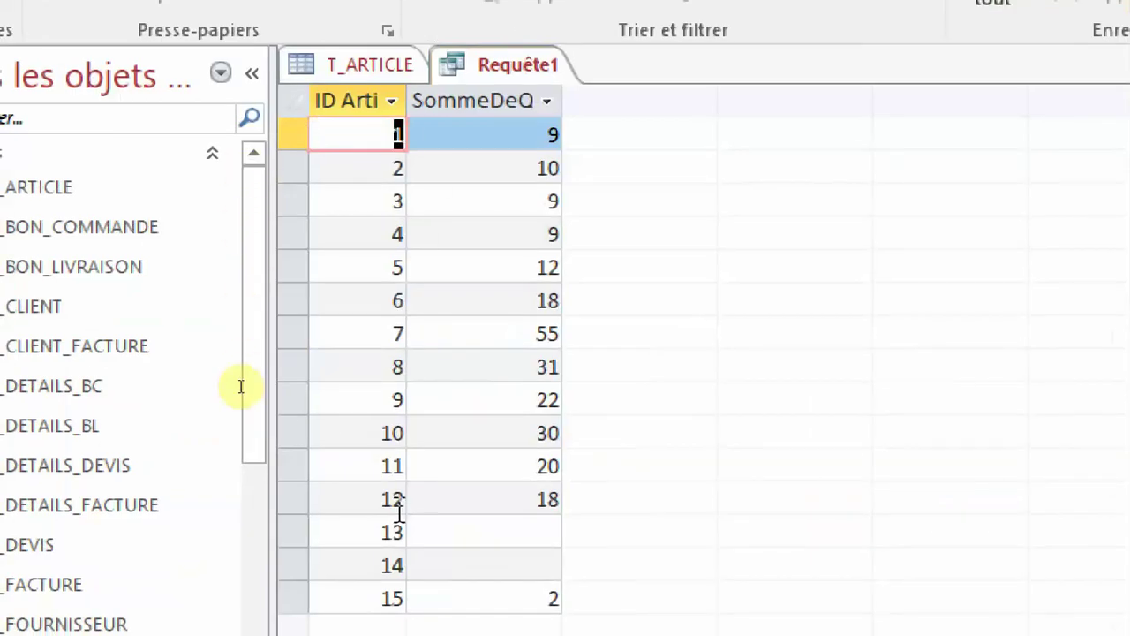
pyautogui.click(490, 532)
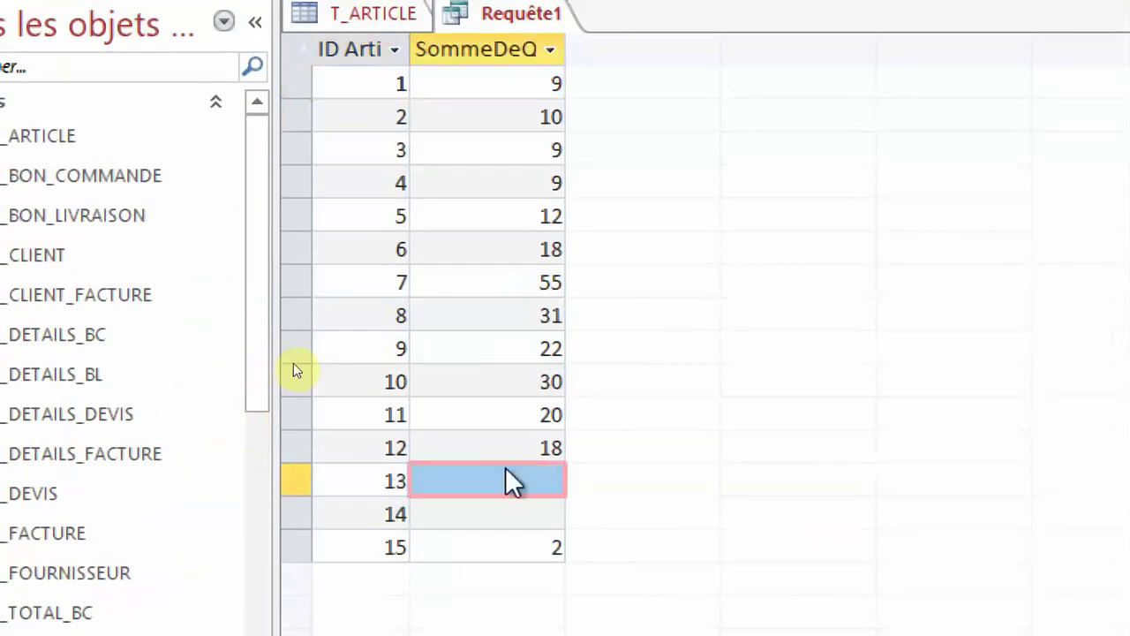
pyautogui.click(509, 479)
pyautogui.click(490, 467)
pyautogui.click(487, 497)
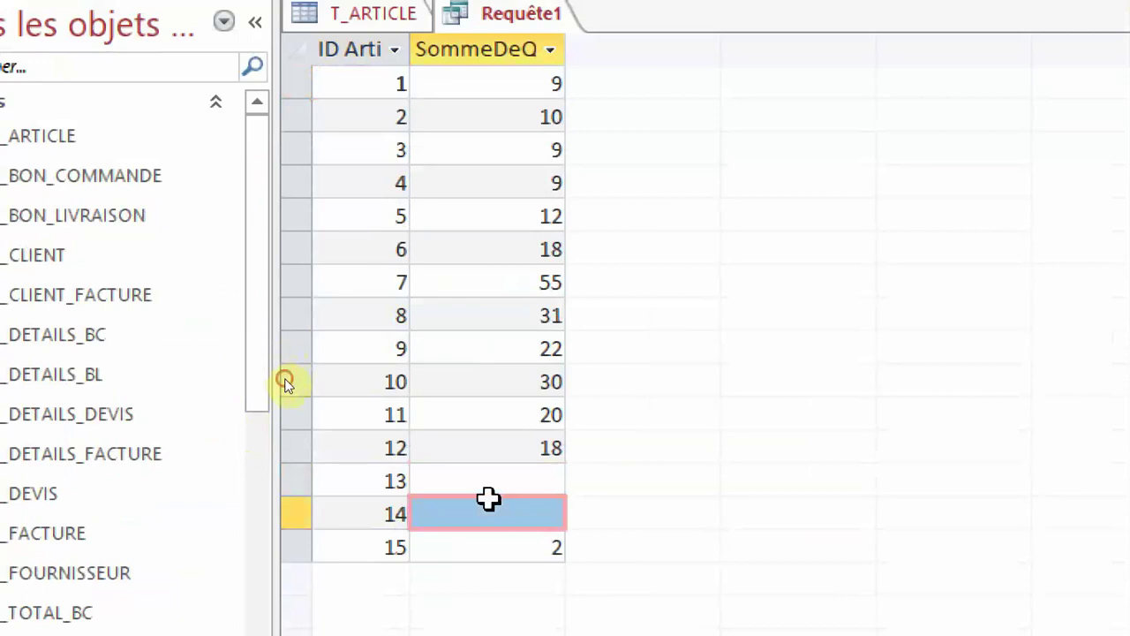
pyautogui.click(507, 497)
pyautogui.click(510, 479)
pyautogui.click(510, 521)
pyautogui.click(510, 516)
pyautogui.click(507, 477)
pyautogui.click(509, 514)
pyautogui.click(507, 481)
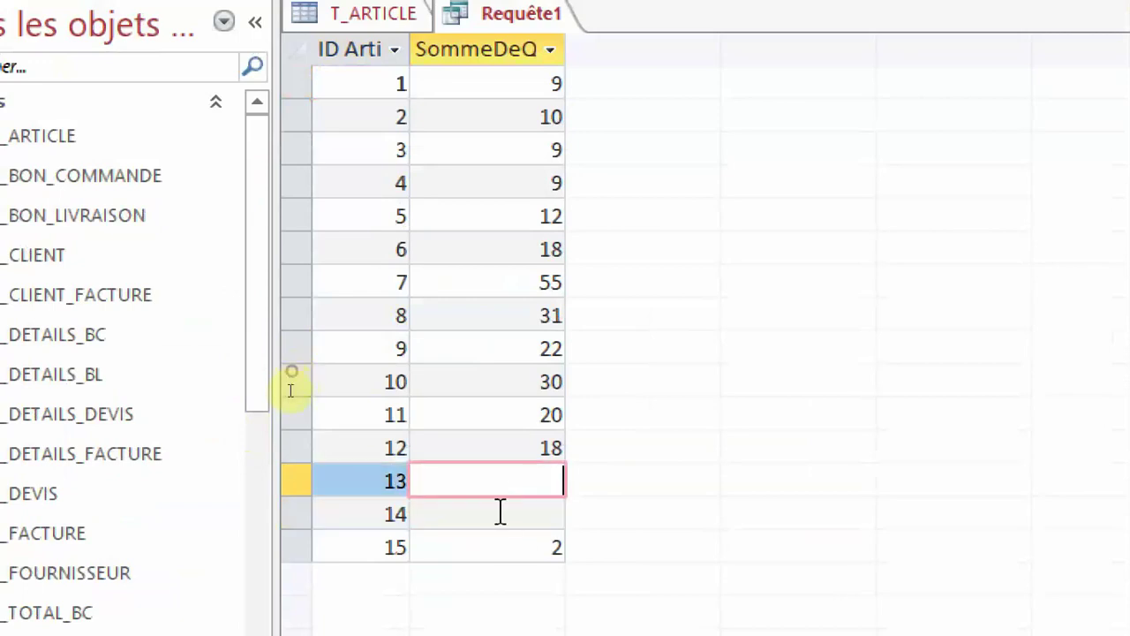
pyautogui.press('Down')
pyautogui.press('Down')
pyautogui.click(505, 515)
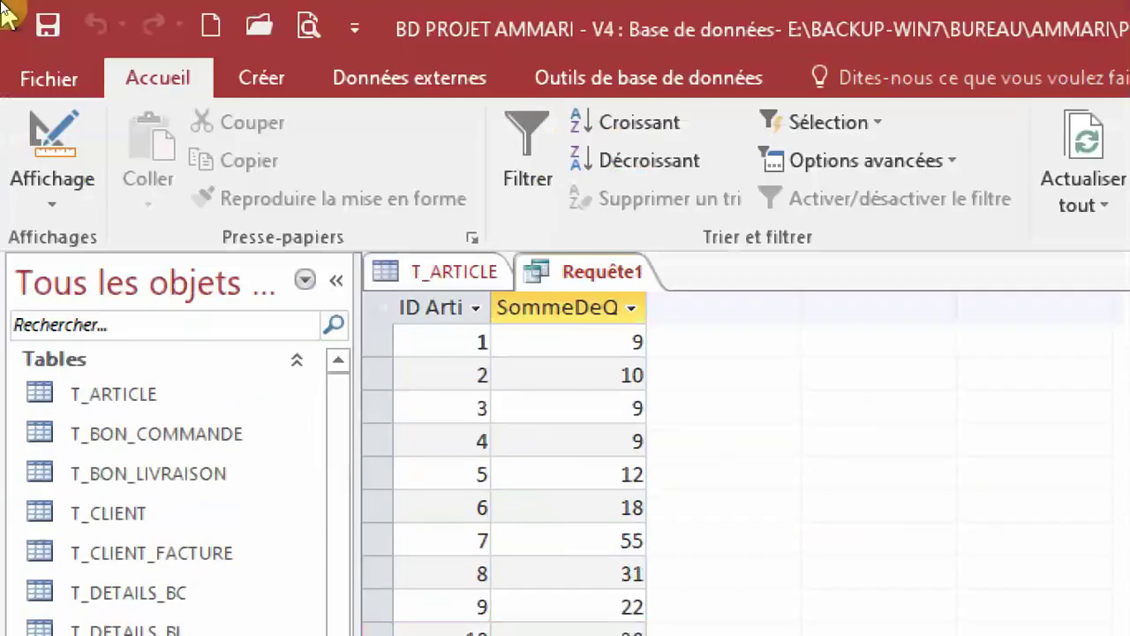
# Return to the query design and delete the QteAchat column from the grid
pyautogui.click(53, 132)
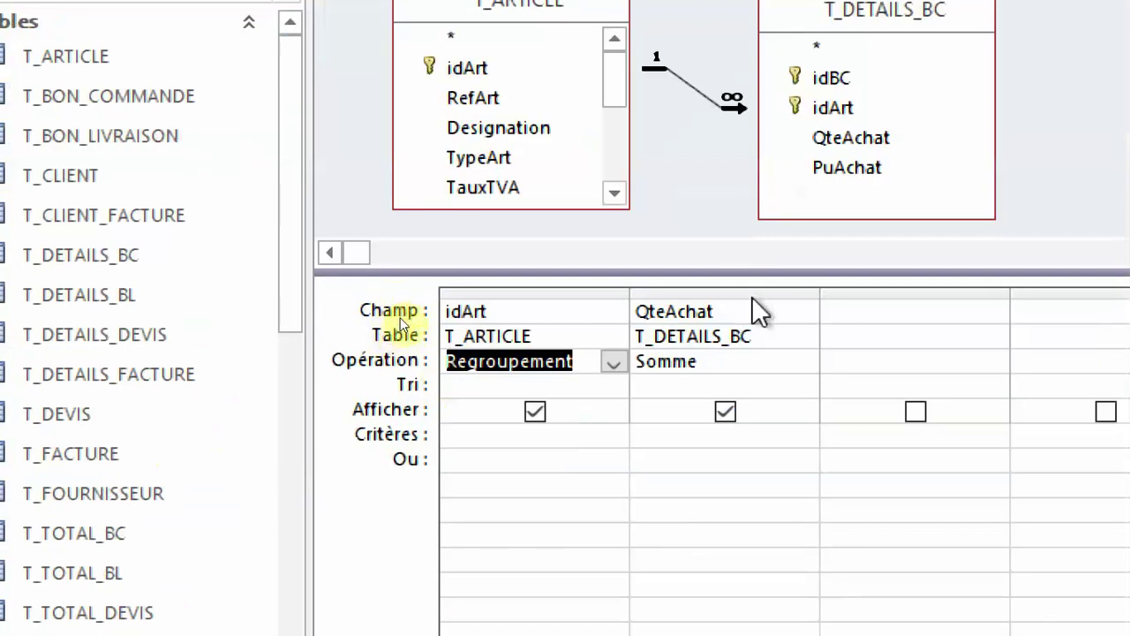
pyautogui.click(757, 290)
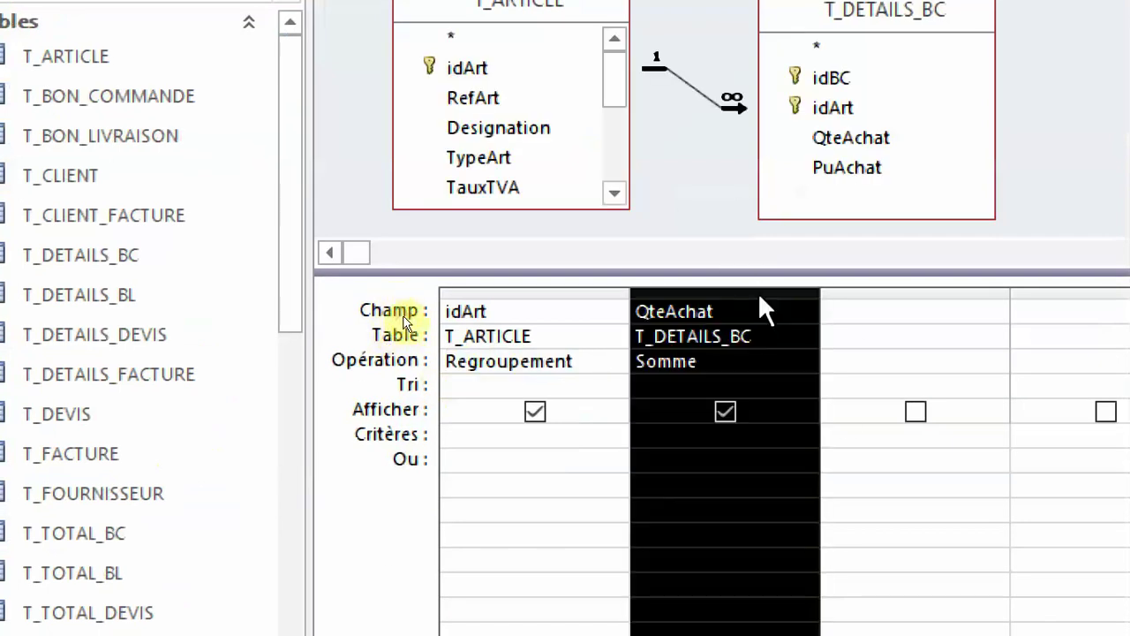
pyautogui.press('Delete')
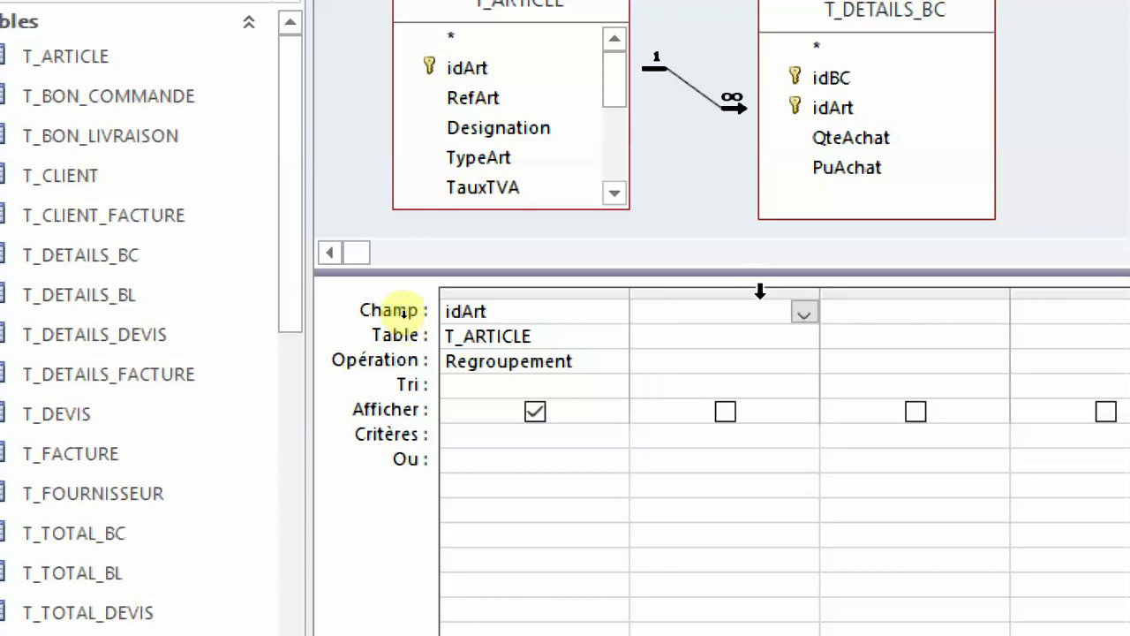
# Set the operation of the empty column beside idArt to Expression
pyautogui.click(674, 368)
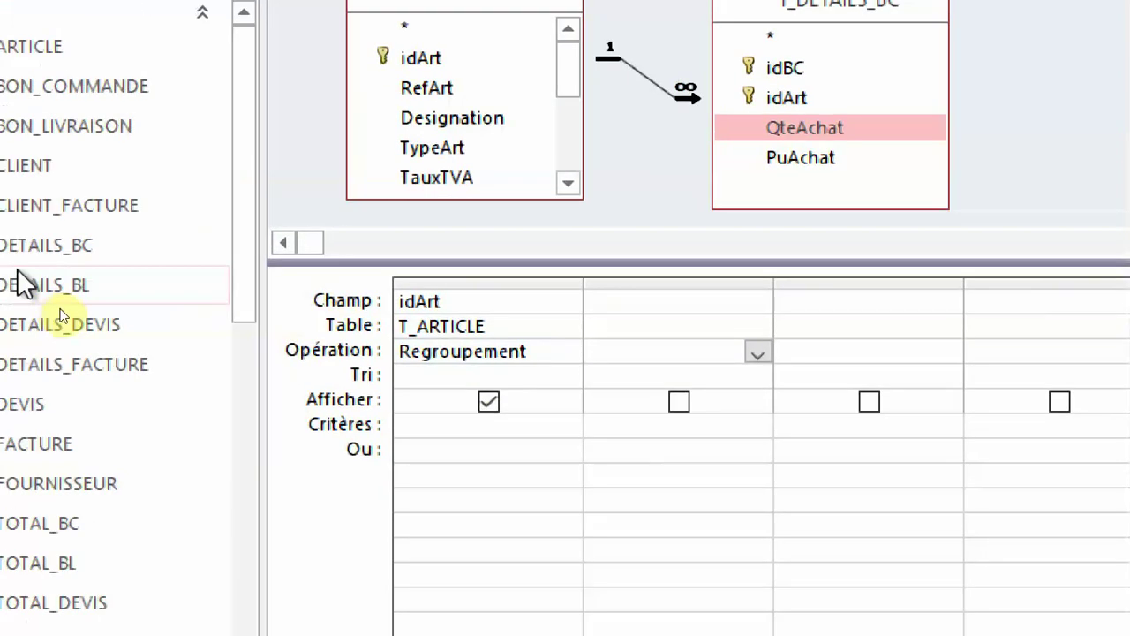
pyautogui.click(627, 351)
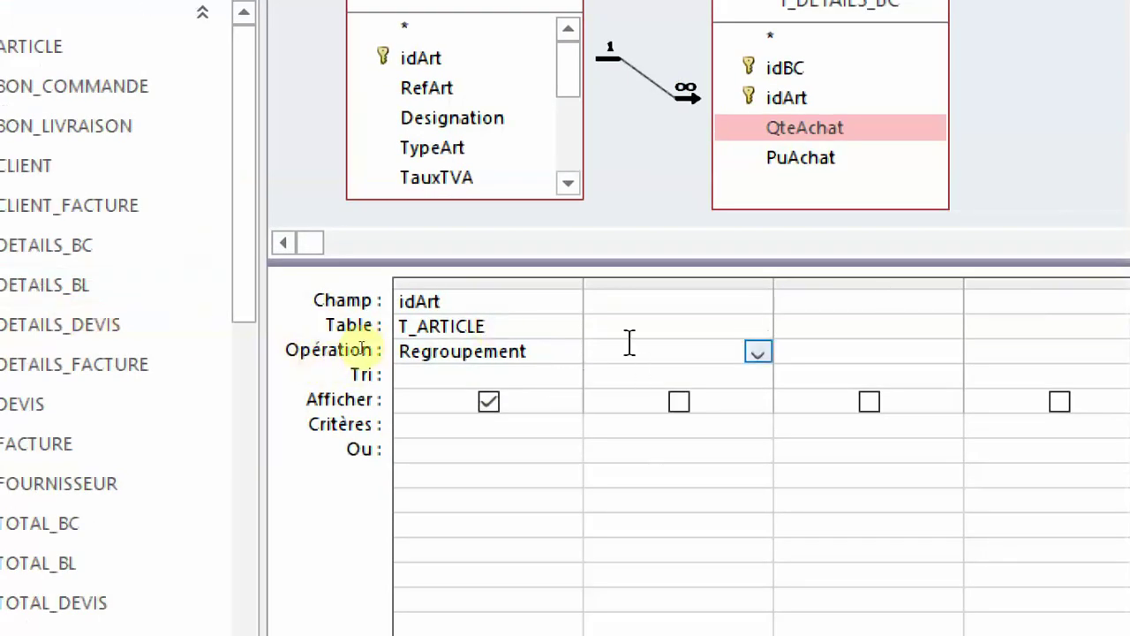
pyautogui.click(757, 351)
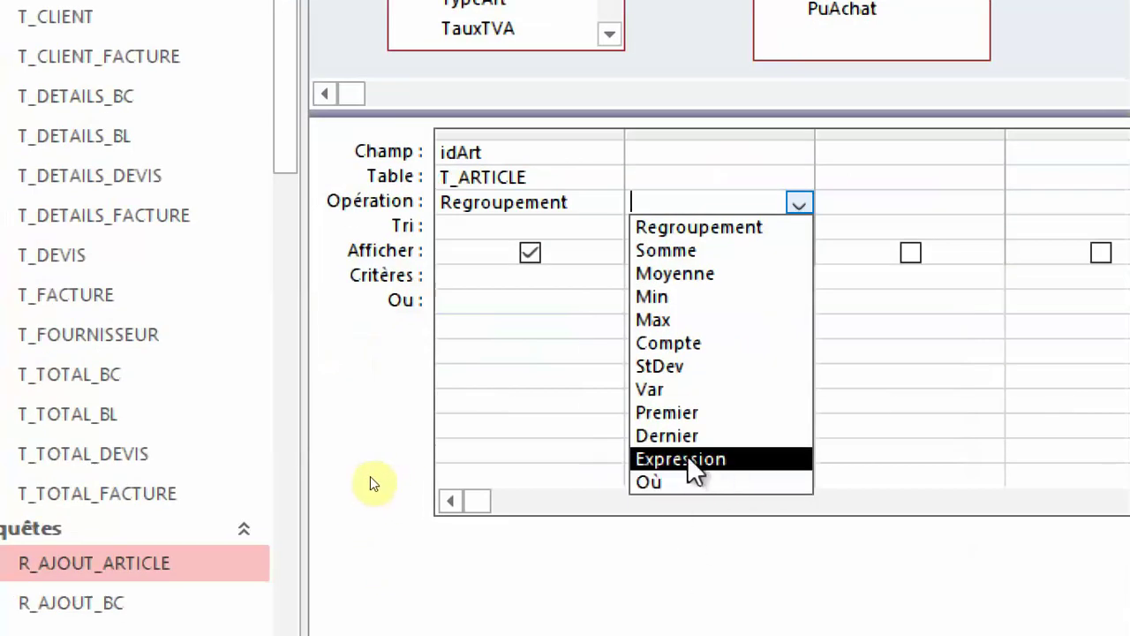
pyautogui.click(684, 461)
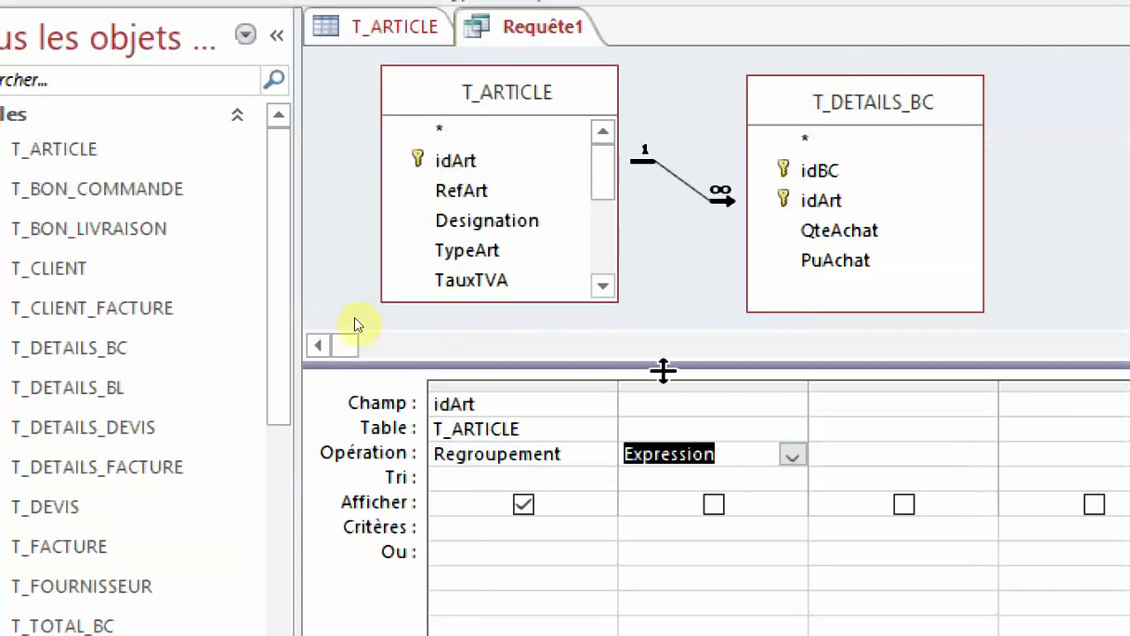
# Open the expression builder for the Expression column's field and begin the calculated field with QteEntree: CEnt(Nz(
pyautogui.click(658, 403)
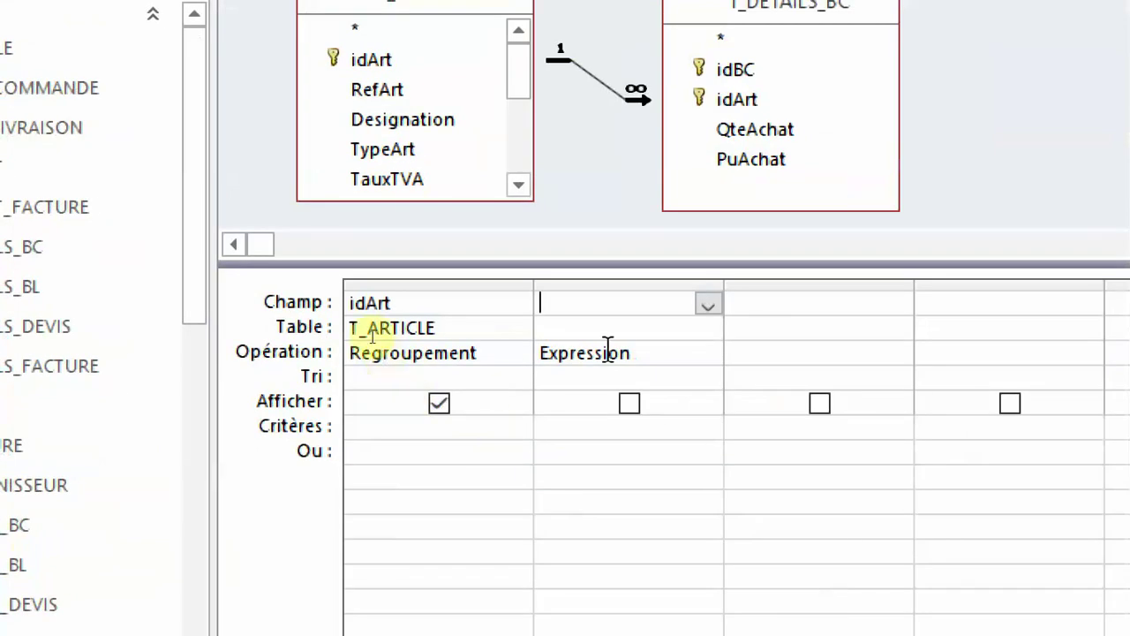
pyautogui.rightClick(564, 302)
pyautogui.click(666, 523)
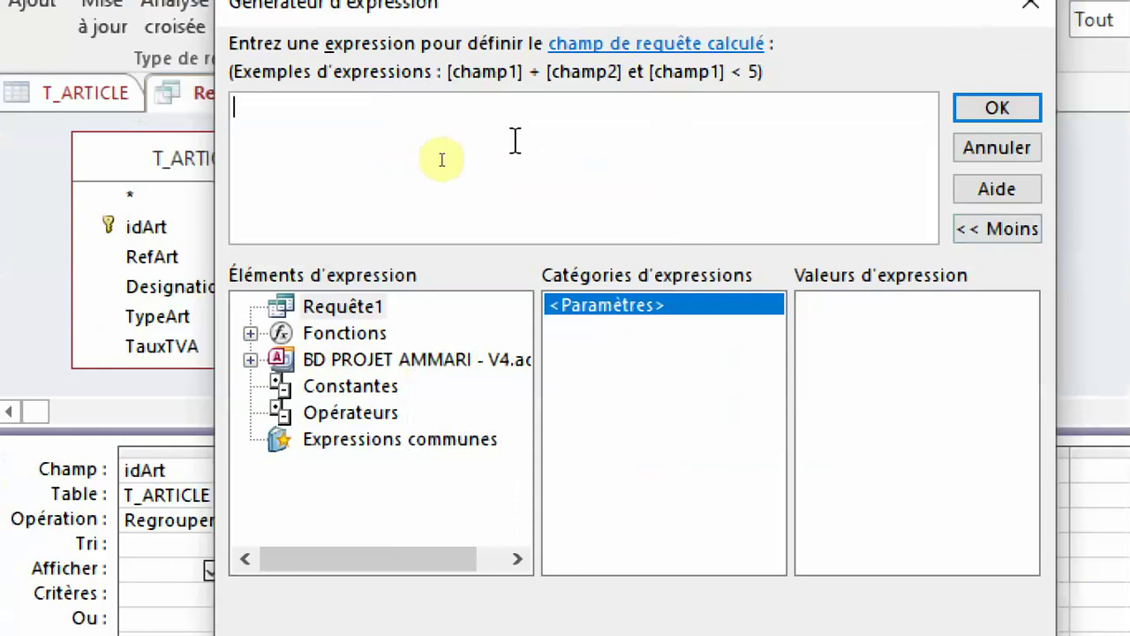
pyautogui.write('Q')
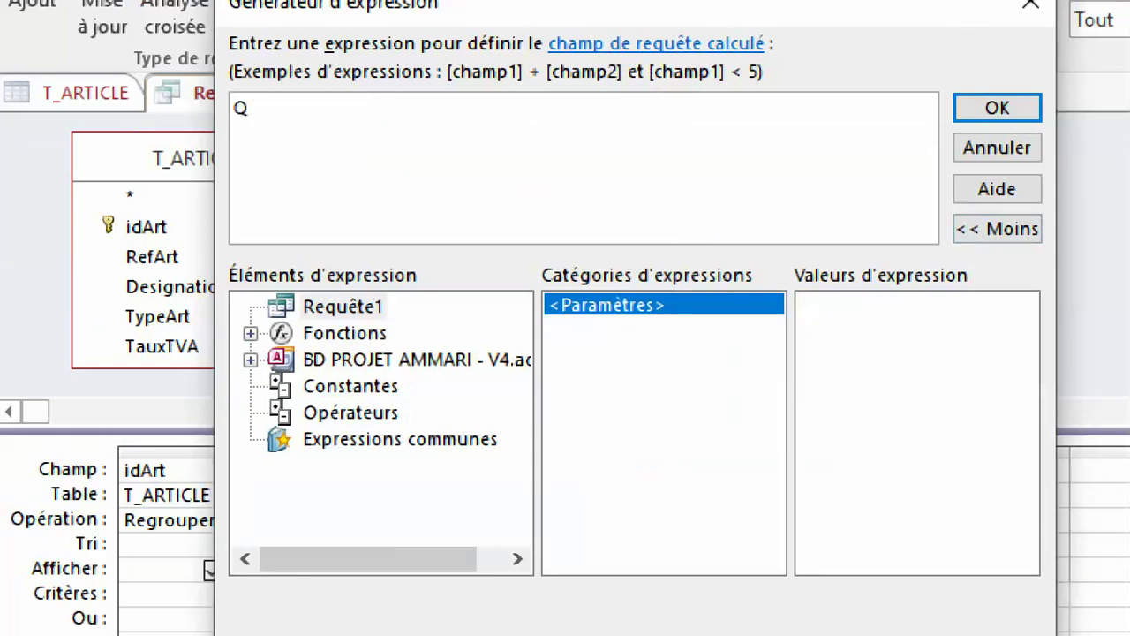
pyautogui.write('teEntree')
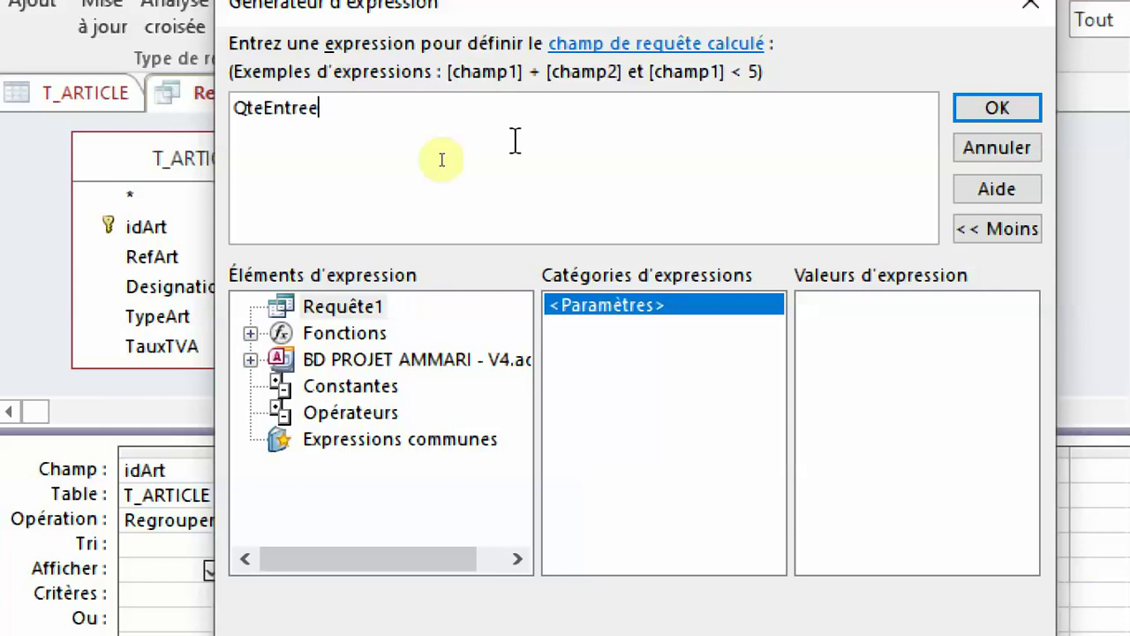
pyautogui.write(':')
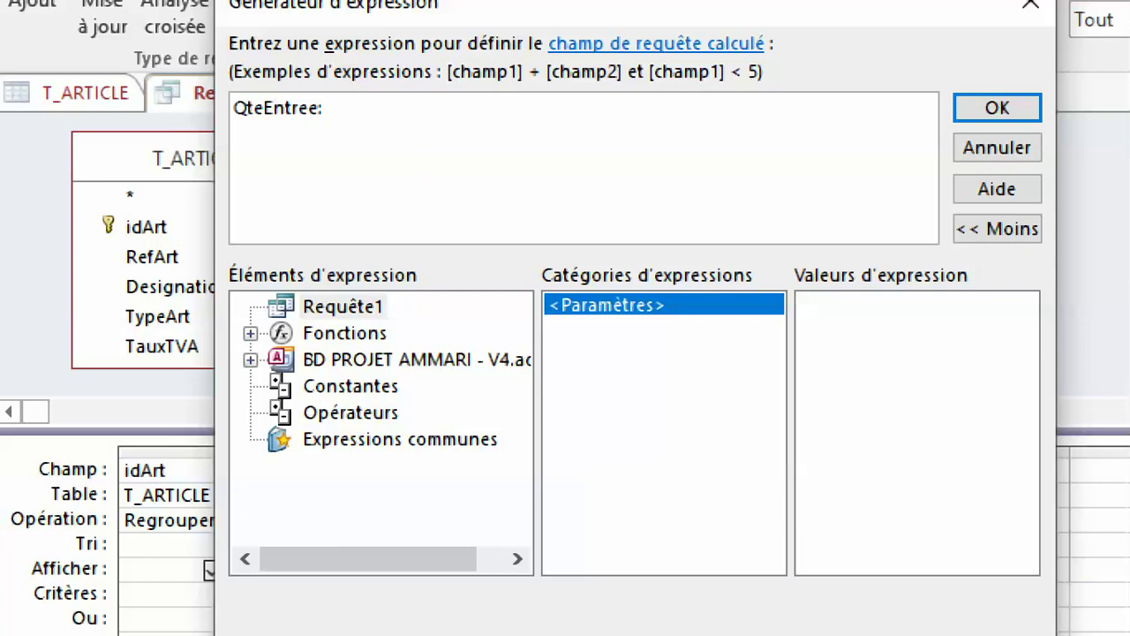
pyautogui.write('Cen')
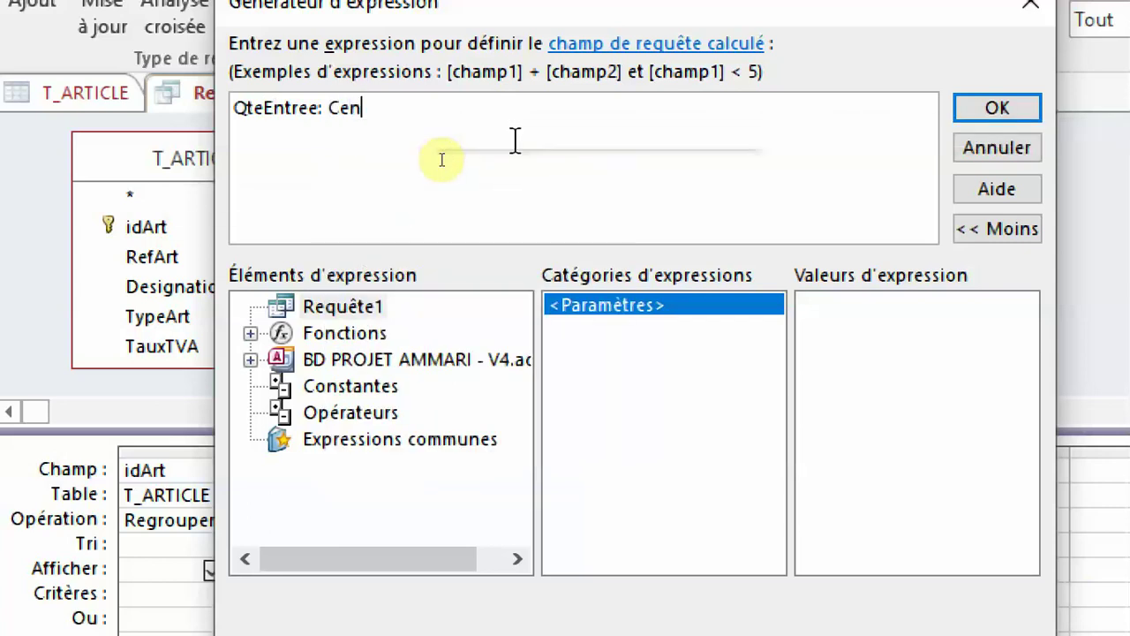
pyautogui.press('Tab')
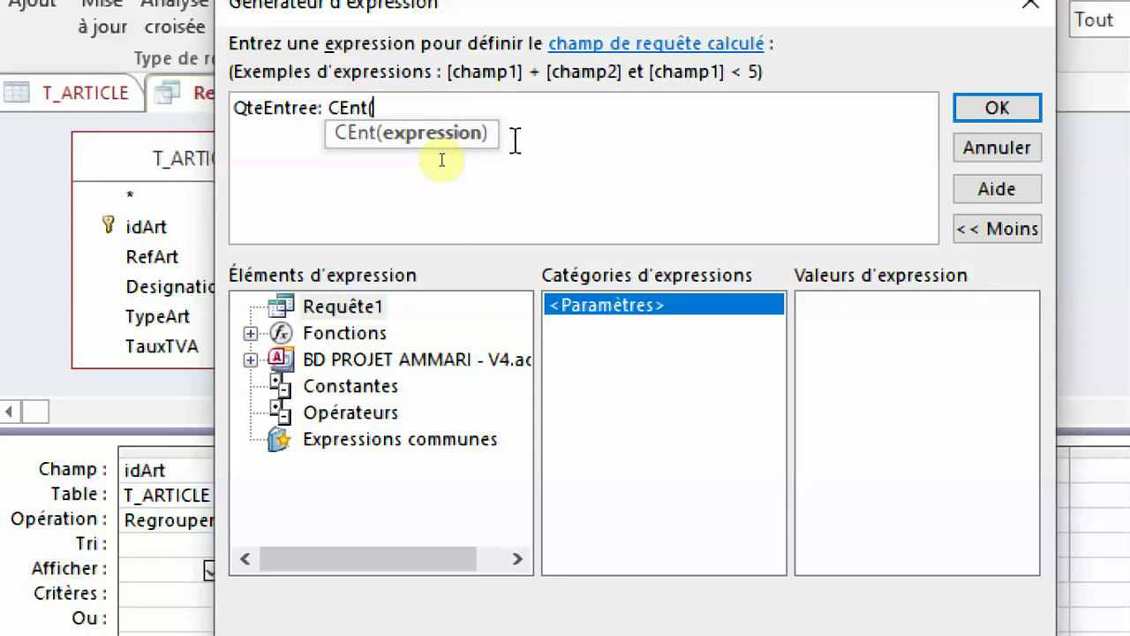
pyautogui.write('Nz(')
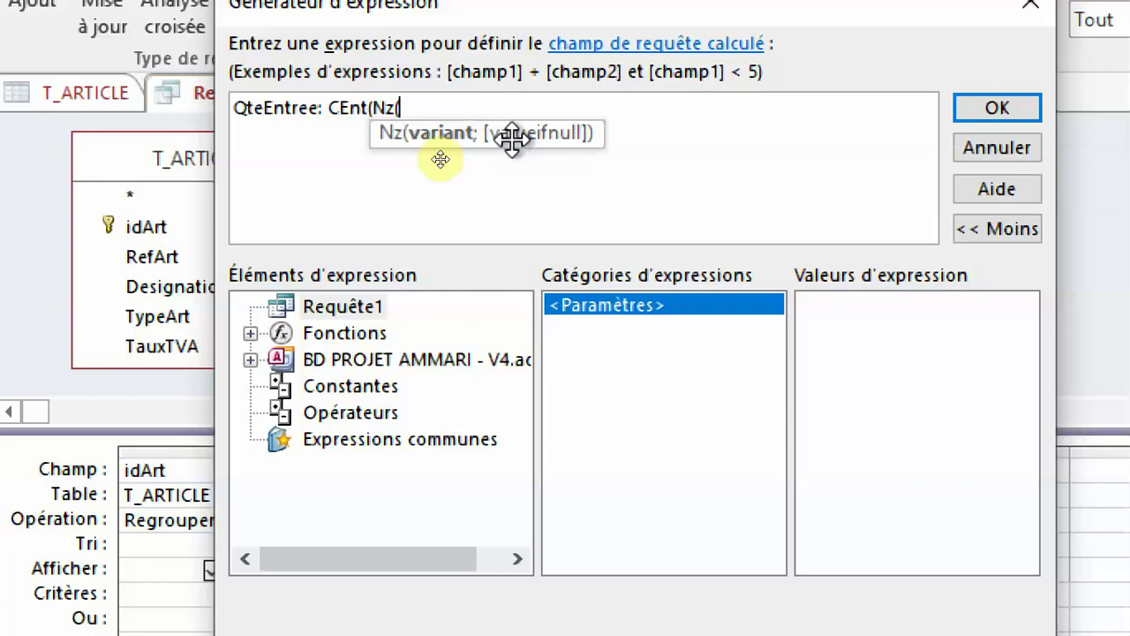
pyautogui.moveTo(583, 7); pyautogui.dragTo(1040, 137)
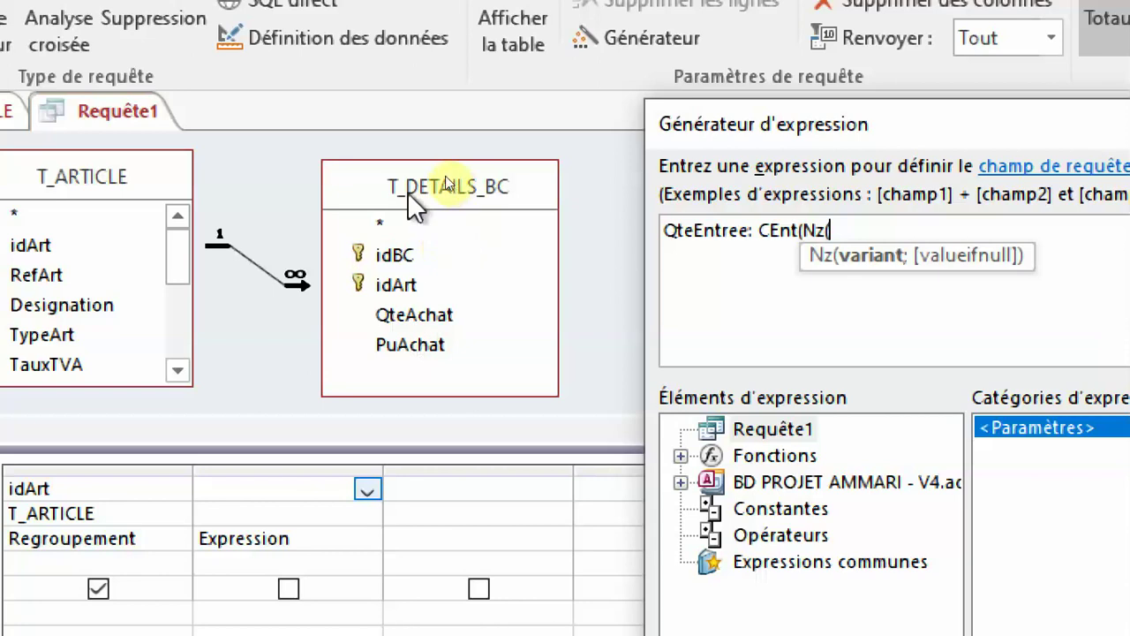
pyautogui.moveTo(797, 126); pyautogui.dragTo(264, 74)
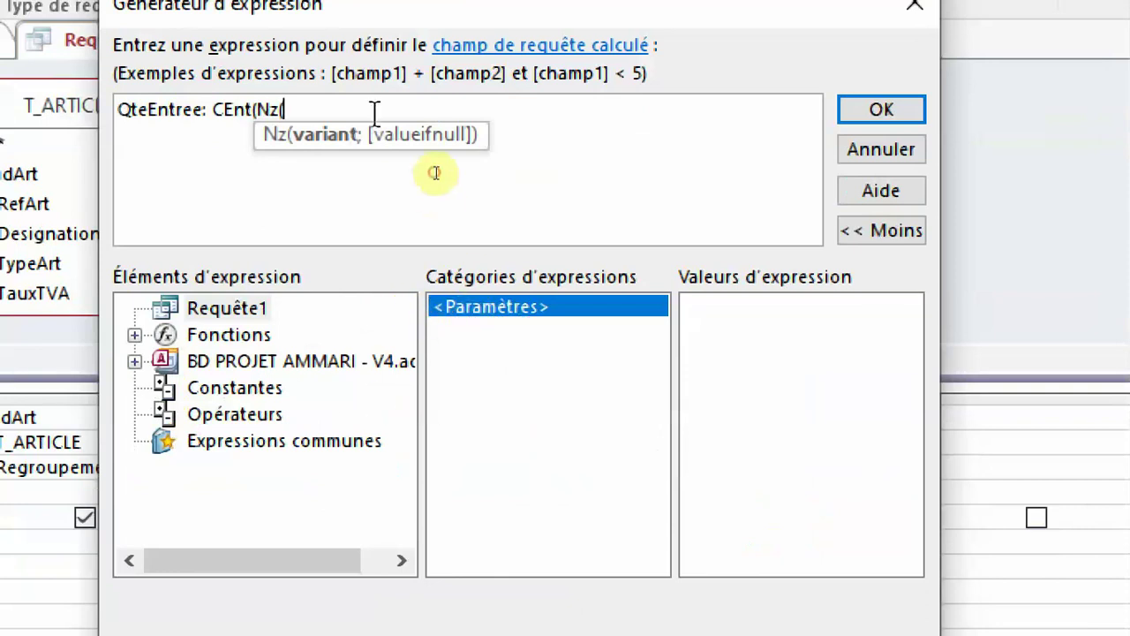
pyautogui.write('t')
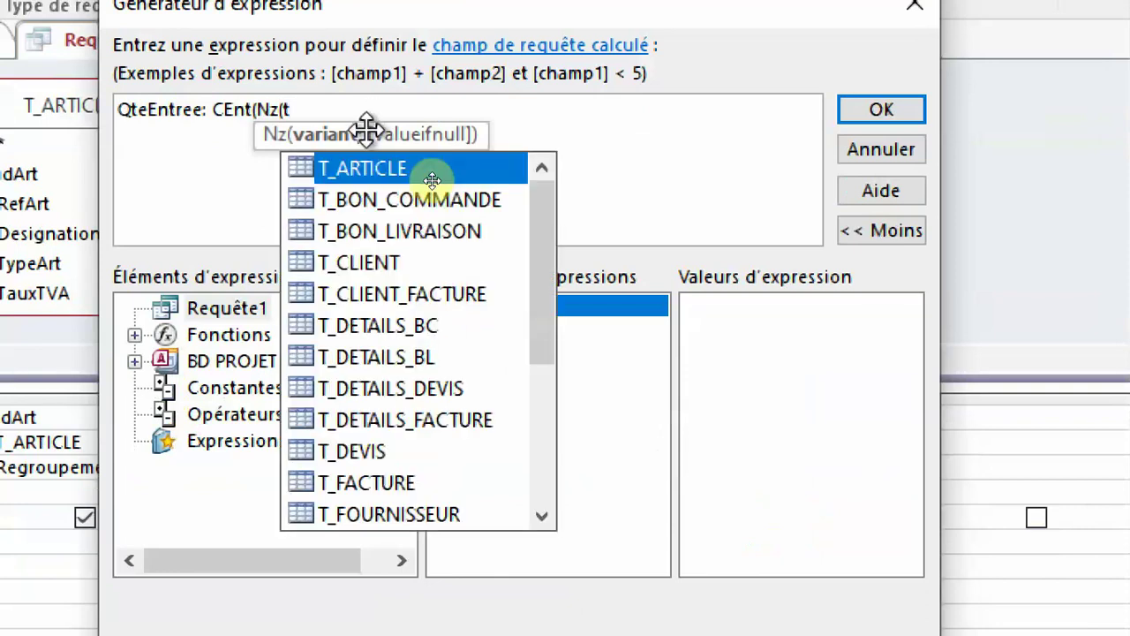
pyautogui.write('_')
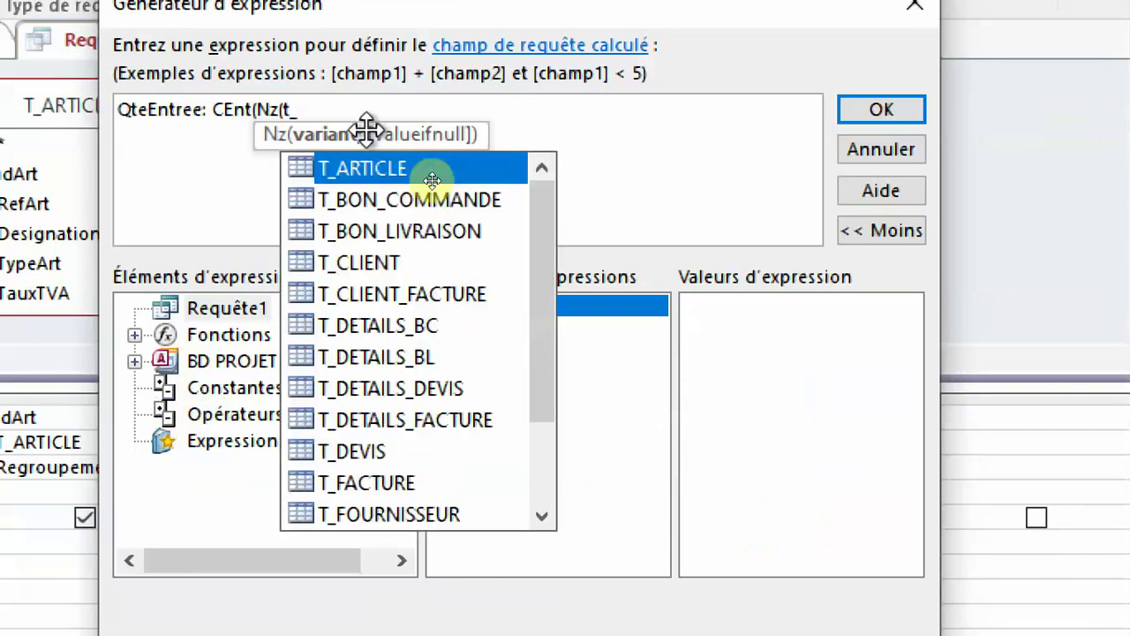
pyautogui.doubleClick(401, 325)
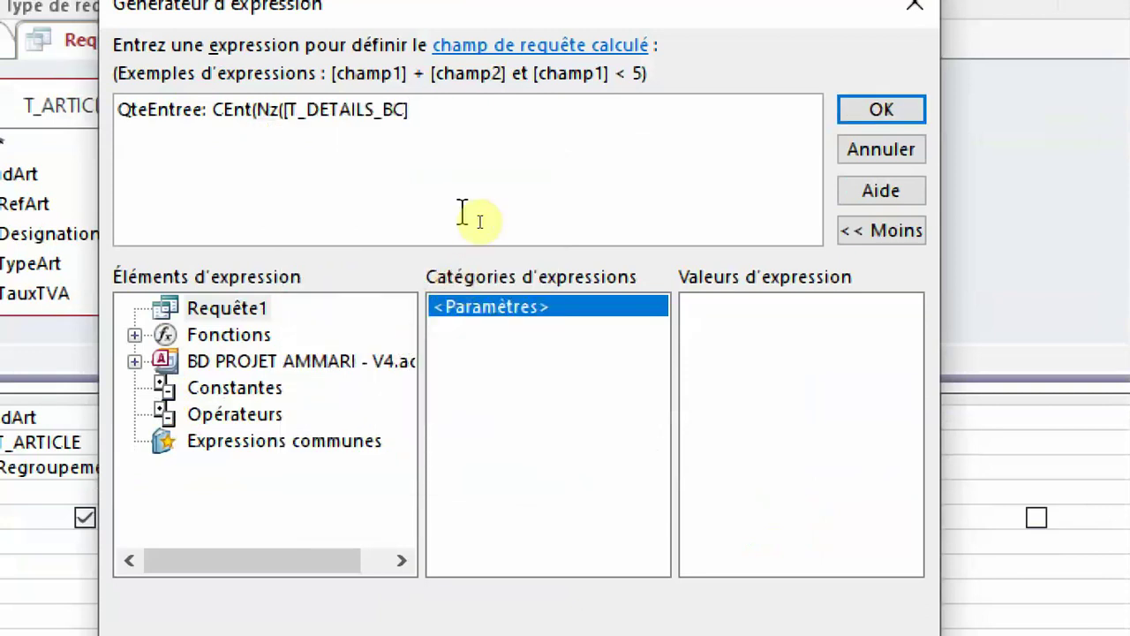
pyautogui.write('!')
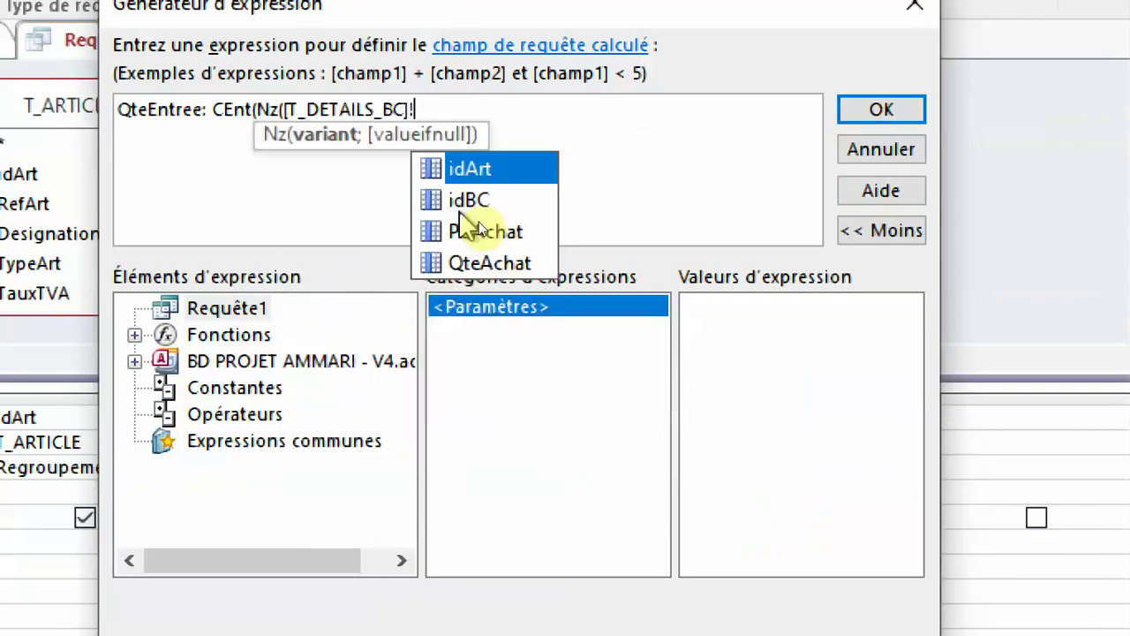
pyautogui.doubleClick(488, 263)
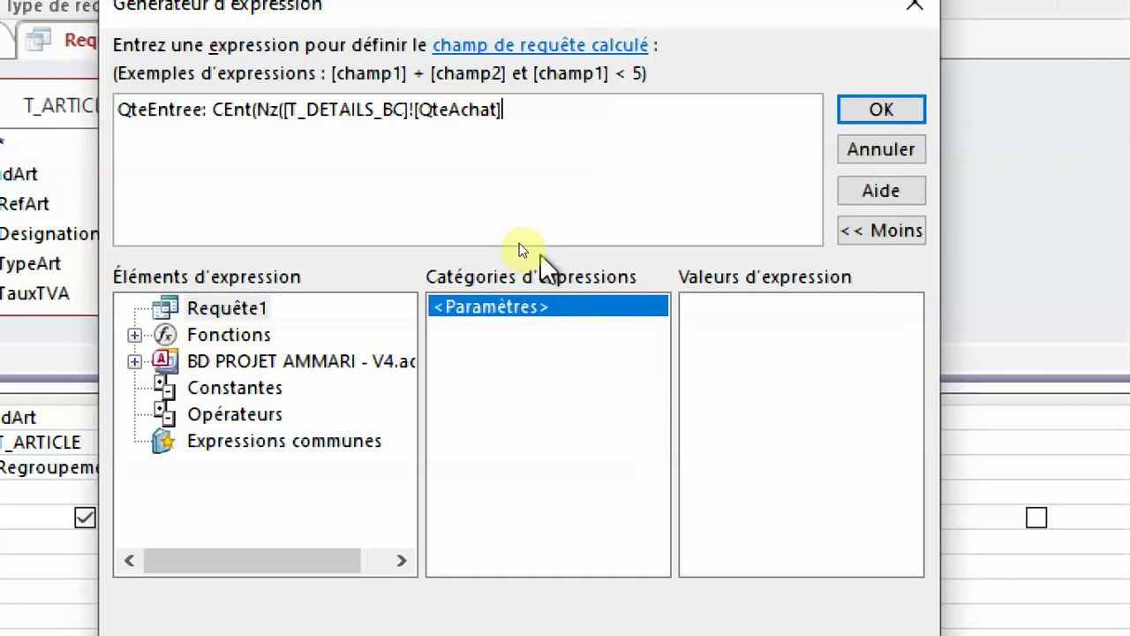
pyautogui.press('BackSpace')
pyautogui.press('BackSpace')
pyautogui.press('BackSpace')
pyautogui.press('BackSpace')
pyautogui.press('BackSpace')
pyautogui.press('BackSpace')
pyautogui.press('BackSpace')
pyautogui.press('BackSpace')
pyautogui.press('BackSpace')
pyautogui.press('BackSpace')
pyautogui.press('BackSpace')
pyautogui.press('BackSpace')
pyautogui.press('BackSpace')
pyautogui.press('BackSpace')
pyautogui.press('BackSpace')
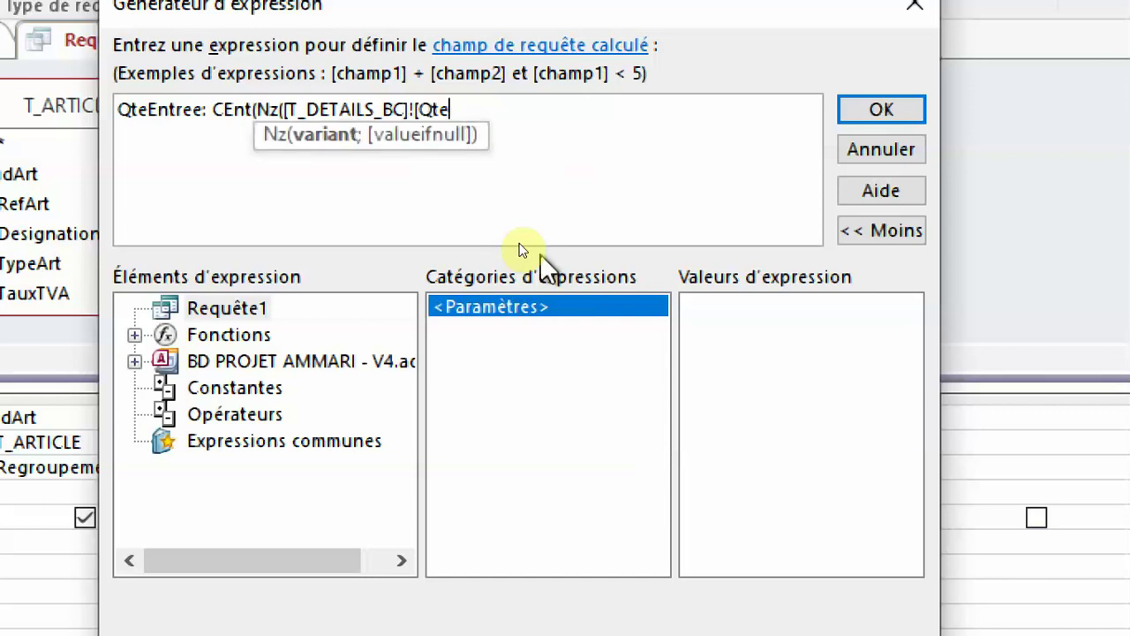
pyautogui.press('BackSpace')
pyautogui.press('BackSpace')
pyautogui.press('BackSpace')
pyautogui.press('BackSpace')
pyautogui.press('BackSpace')
pyautogui.press('BackSpace')
pyautogui.press('BackSpace')
pyautogui.press('BackSpace')
pyautogui.press('BackSpace')
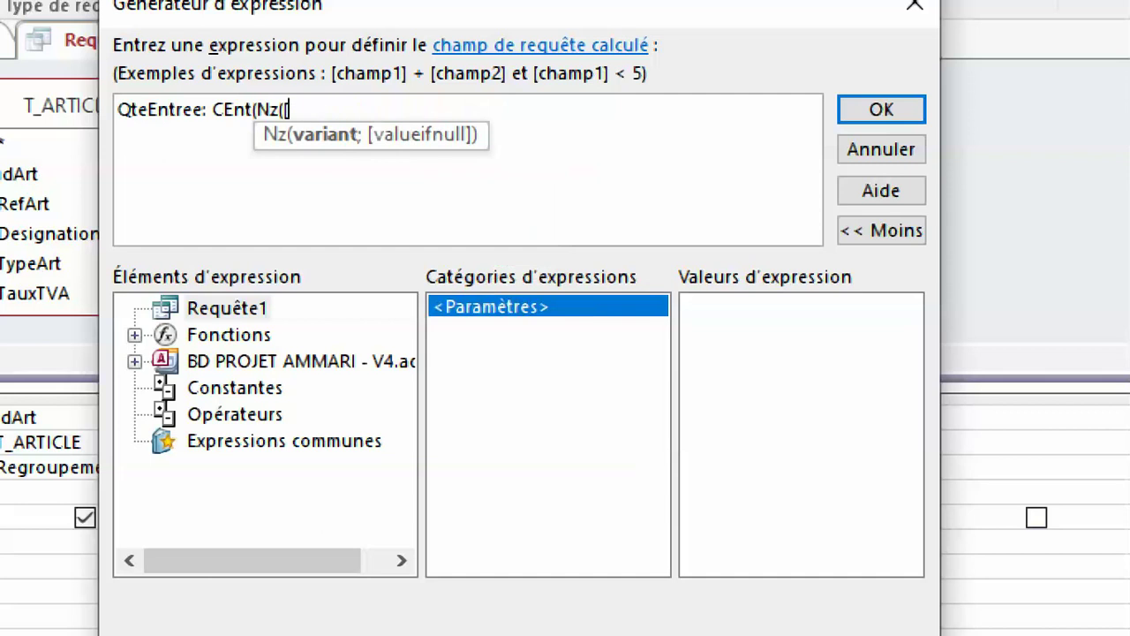
pyautogui.press('BackSpace')
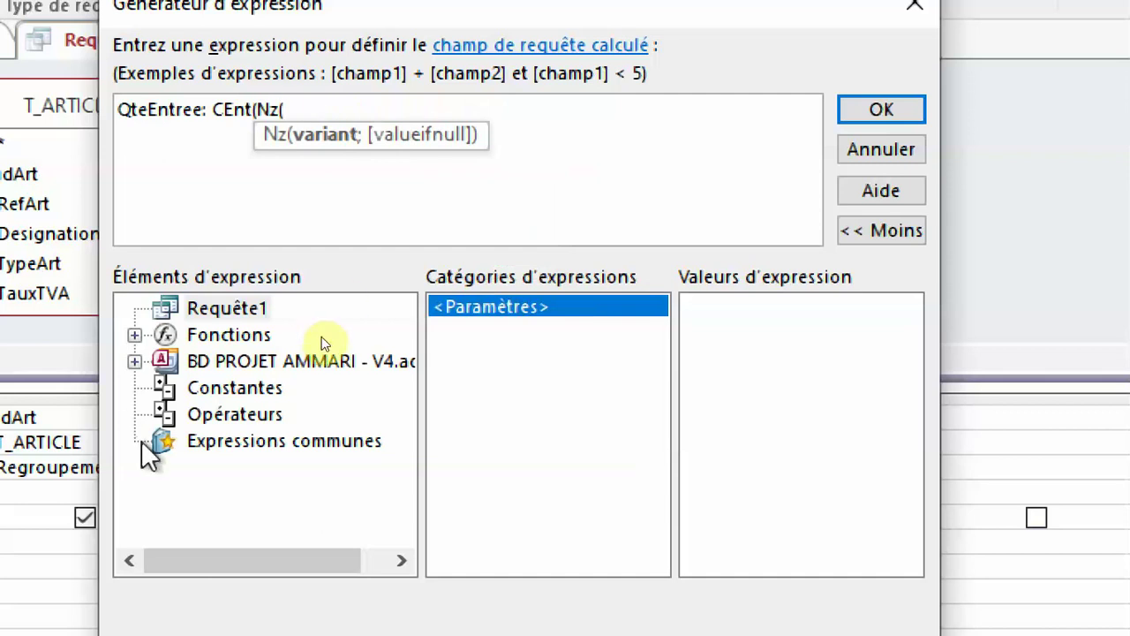
# Expand the database's tables in the expression elements and insert T_DETAILS_BC's QteAchat field inside Nz
pyautogui.doubleClick(322, 362)
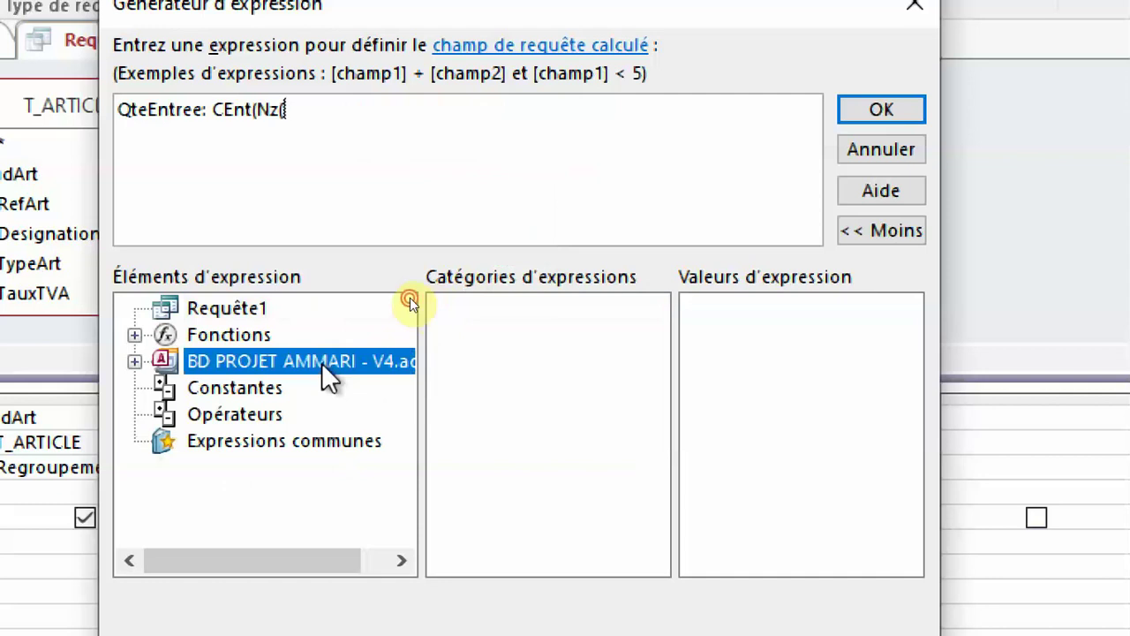
pyautogui.doubleClick(245, 388)
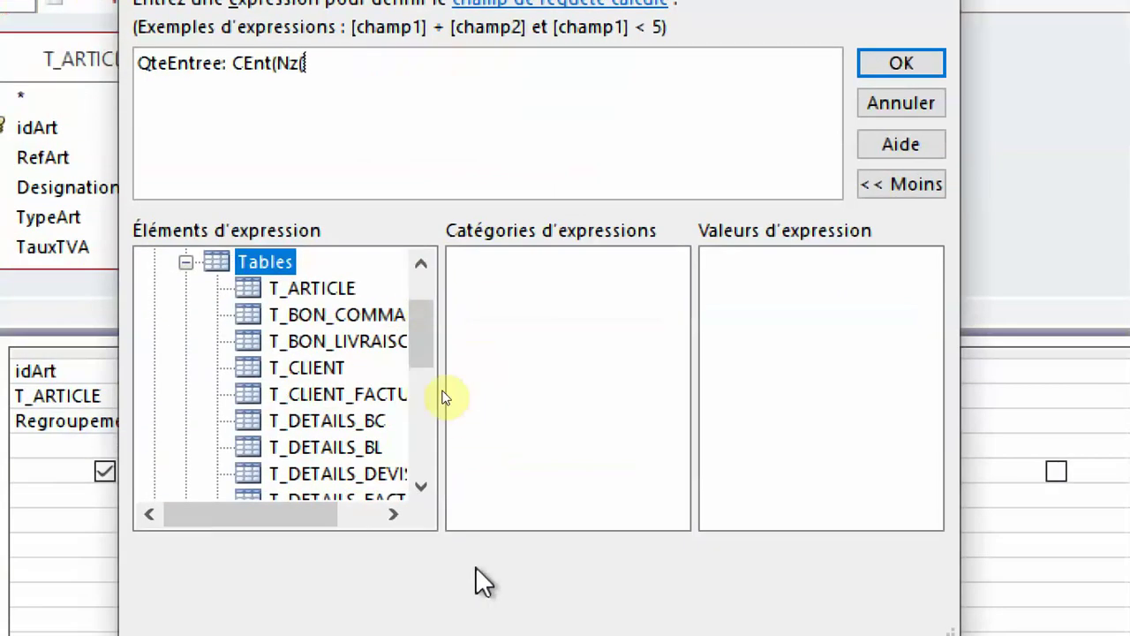
pyautogui.click(353, 425)
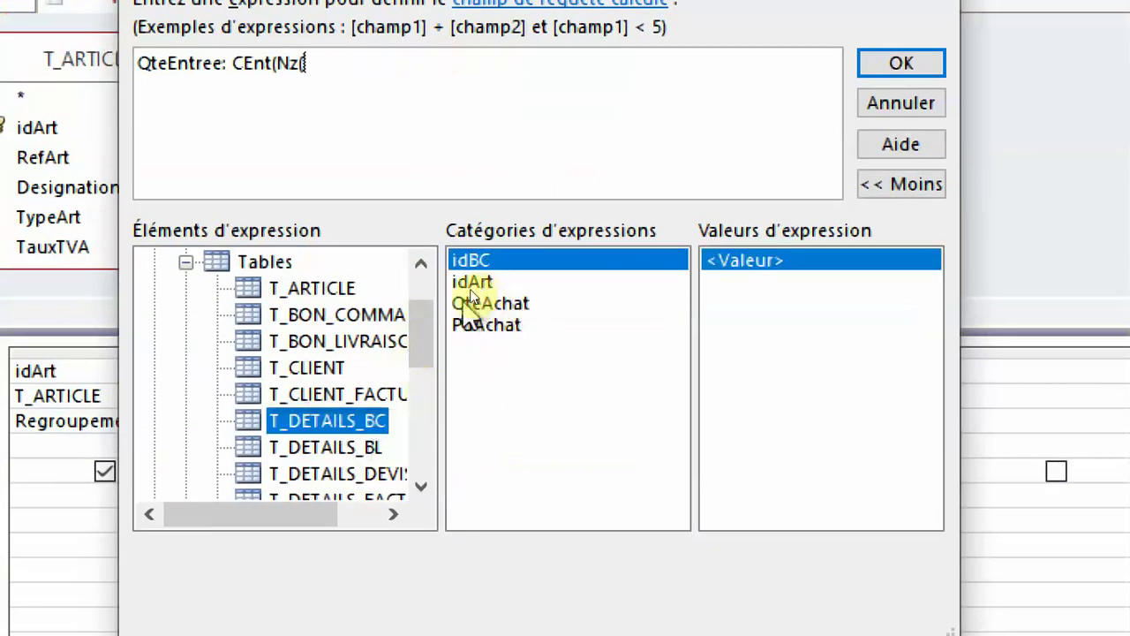
pyautogui.doubleClick(494, 304)
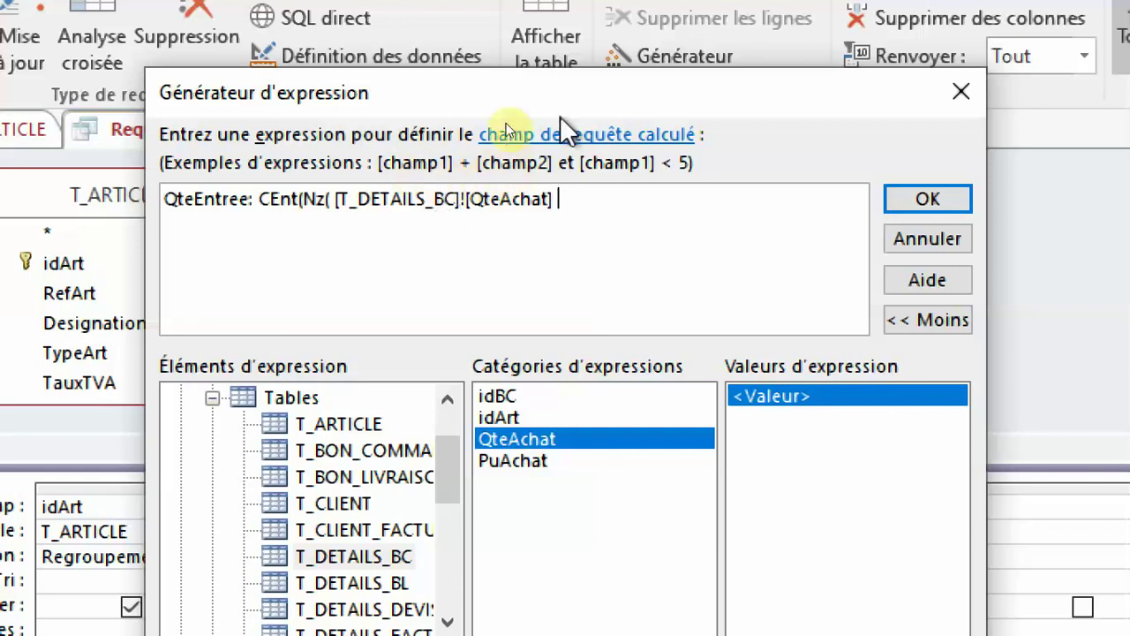
pyautogui.moveTo(558, 90); pyautogui.dragTo(614, 78)
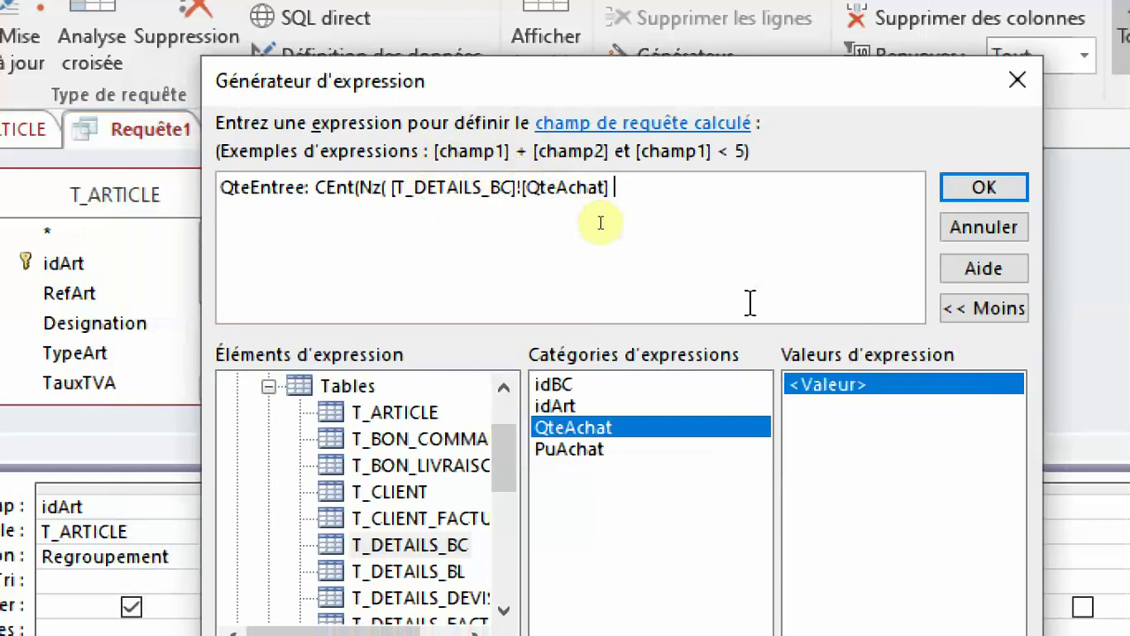
# Remove the field reference inside Nz and begin a Somme function in its place
pyautogui.press('BackSpace')
pyautogui.press('BackSpace')
pyautogui.press('BackSpace')
pyautogui.press('BackSpace')
pyautogui.press('BackSpace')
pyautogui.press('BackSpace')
pyautogui.press('BackSpace')
pyautogui.press('BackSpace')
pyautogui.press('BackSpace')
pyautogui.press('BackSpace')
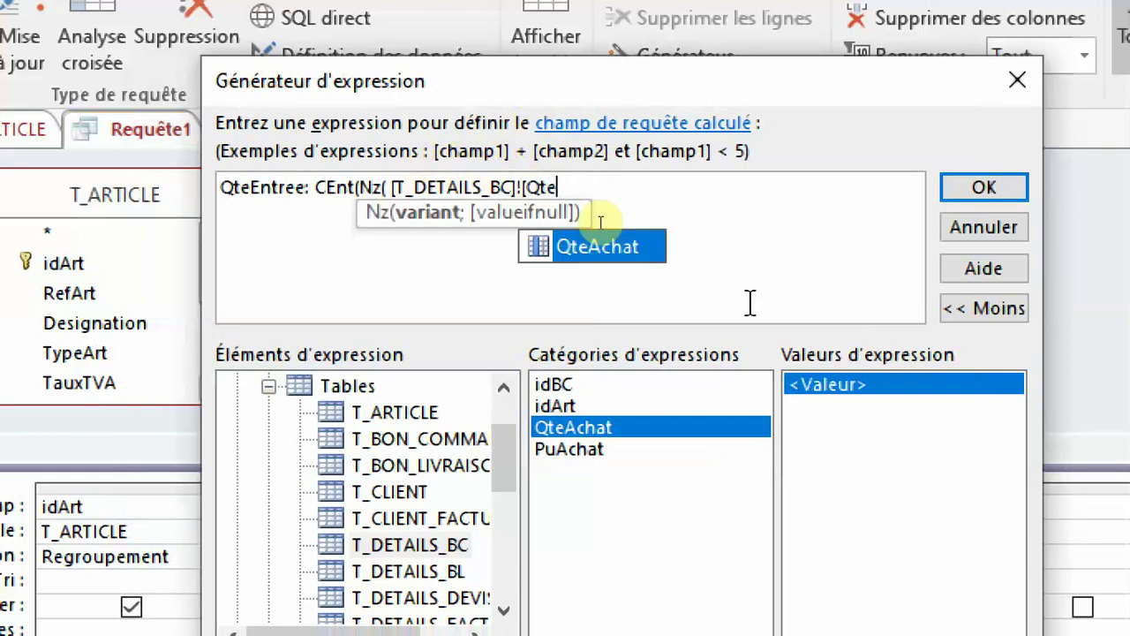
pyautogui.press('BackSpace')
pyautogui.press('BackSpace')
pyautogui.press('BackSpace')
pyautogui.press('BackSpace')
pyautogui.press('BackSpace')
pyautogui.press('BackSpace')
pyautogui.press('BackSpace')
pyautogui.press('BackSpace')
pyautogui.press('BackSpace')
pyautogui.press('BackSpace')
pyautogui.press('BackSpace')
pyautogui.press('BackSpace')
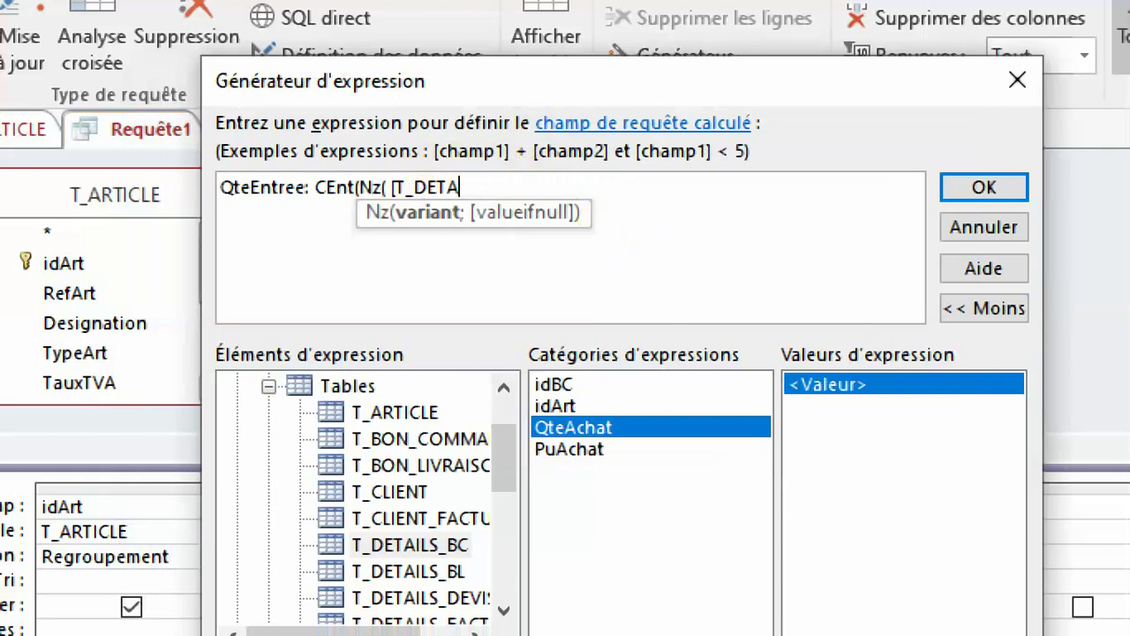
pyautogui.press('BackSpace')
pyautogui.press('BackSpace')
pyautogui.press('BackSpace')
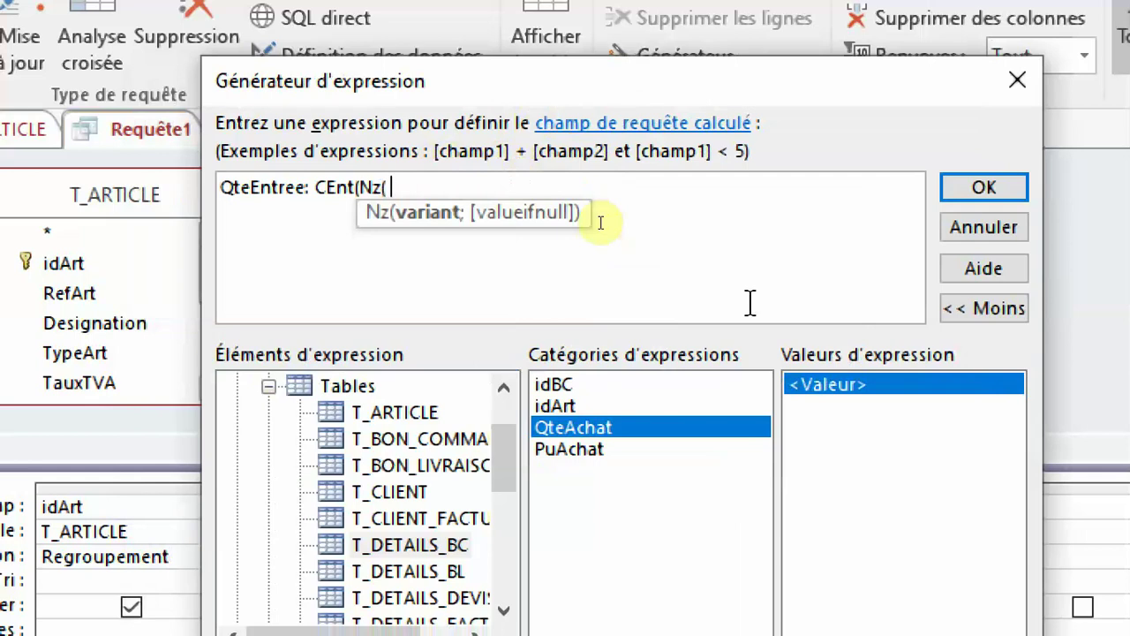
pyautogui.write('somm')
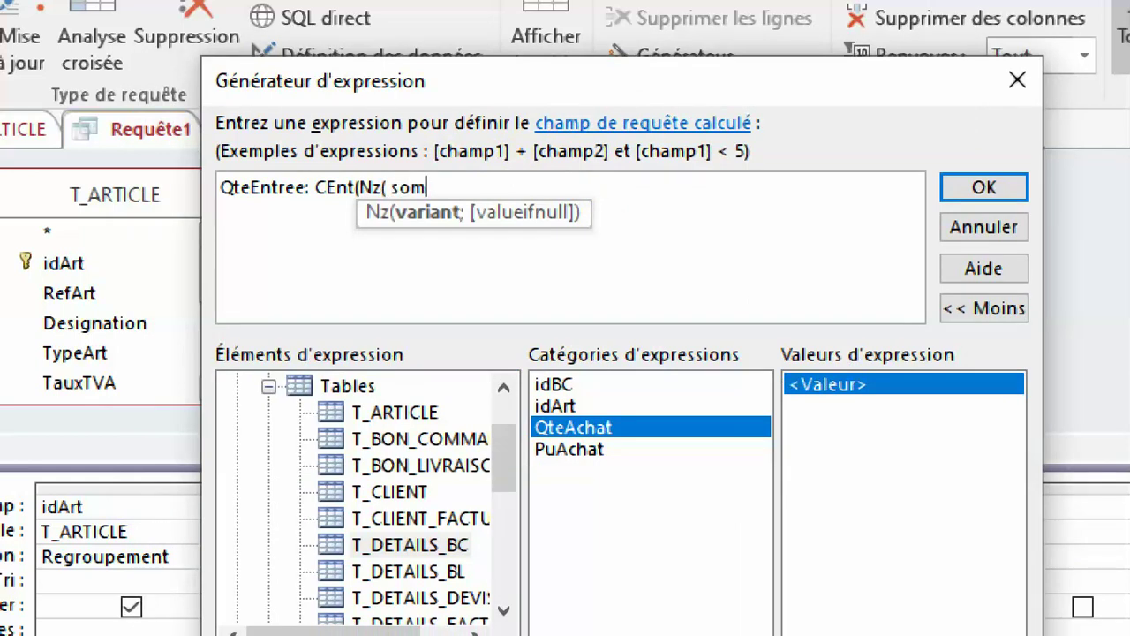
pyautogui.press('BackSpace')
pyautogui.press('BackSpace')
pyautogui.press('BackSpace')
pyautogui.press('BackSpace')
pyautogui.press('BackSpace')
pyautogui.write('somme(')
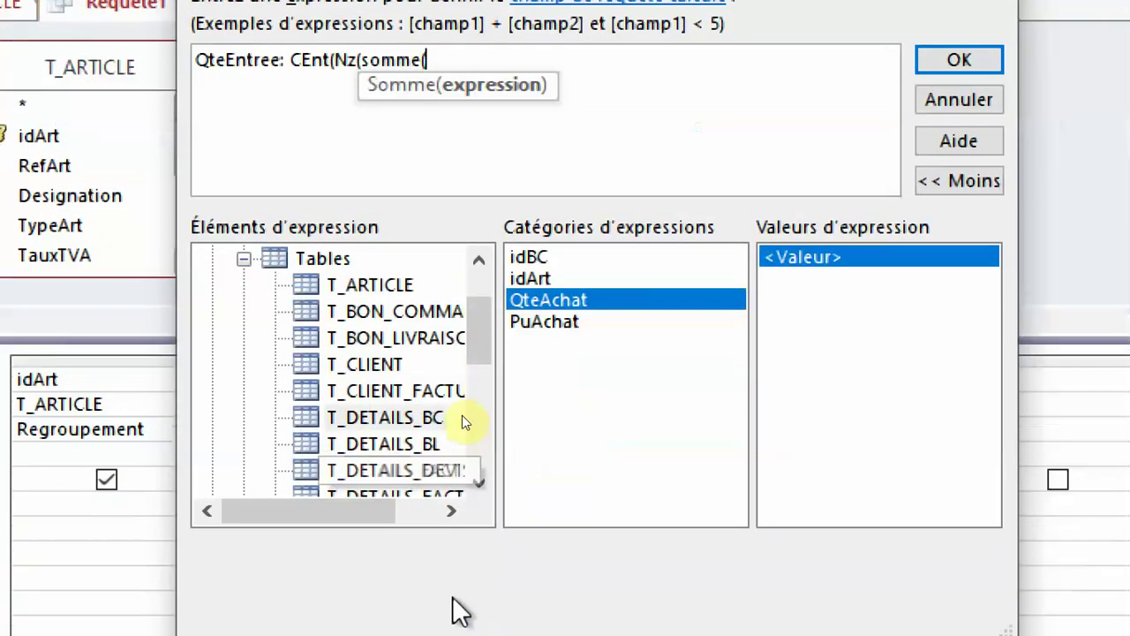
# Complete the expression with [T_DETAILS_BC]![QteAchat] inside Somme and 0 as Nz's replacement value, and accept it
pyautogui.click(408, 416)
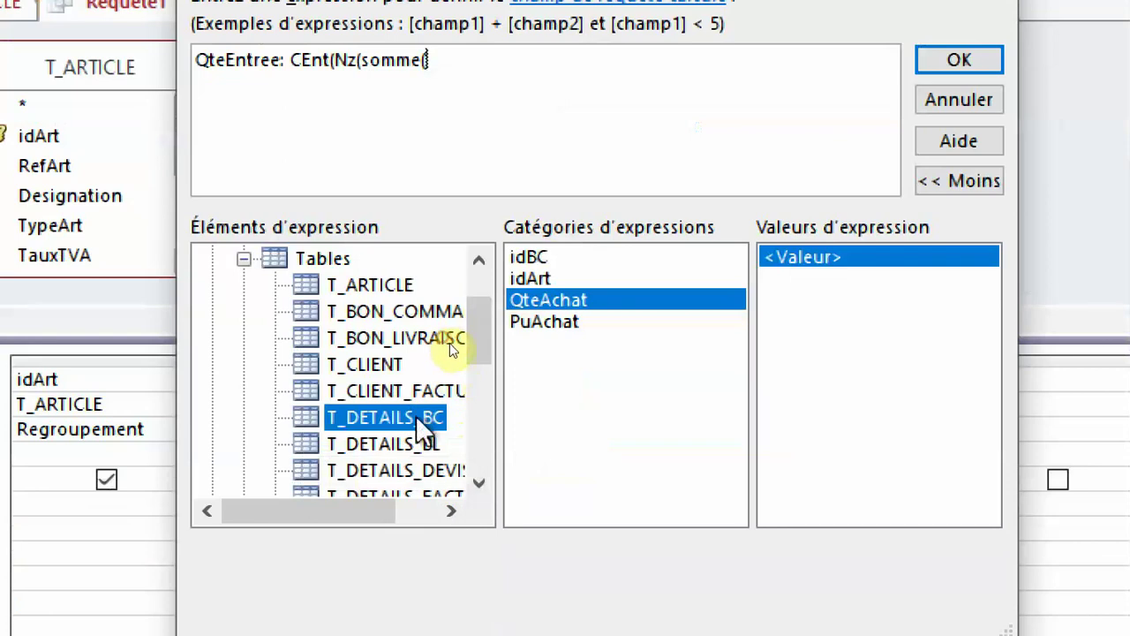
pyautogui.doubleClick(566, 296)
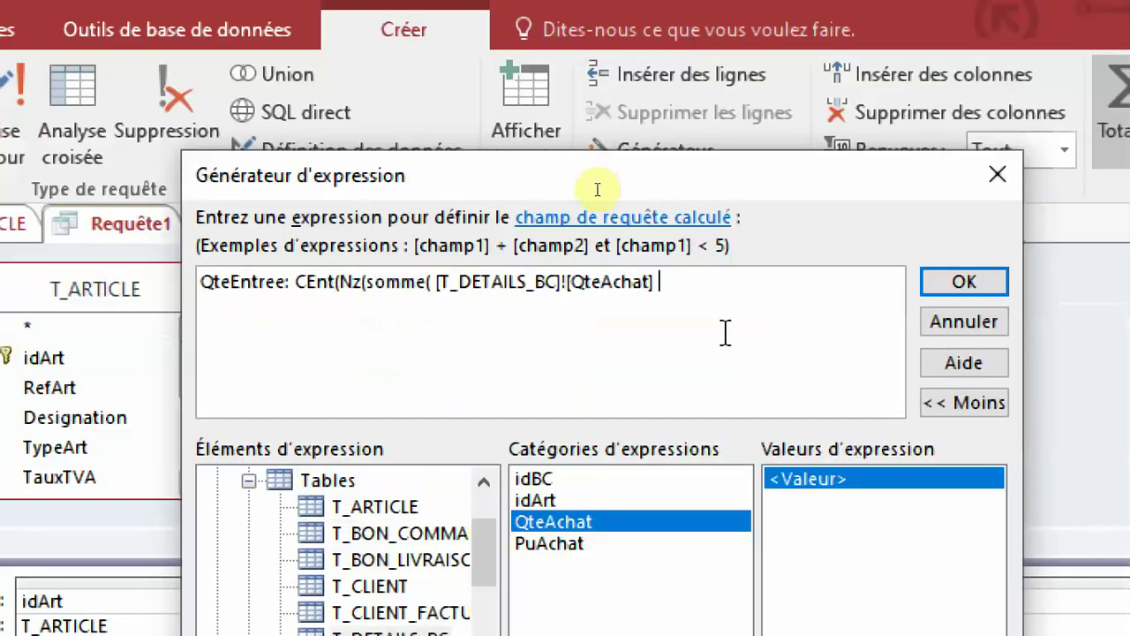
pyautogui.write(')')
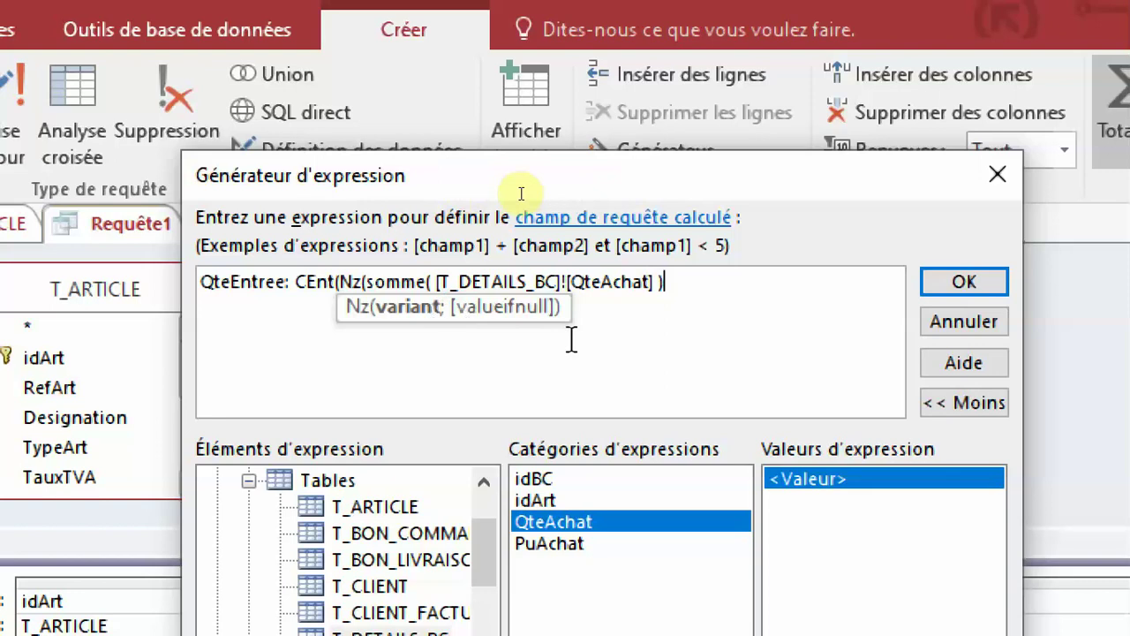
pyautogui.write(';')
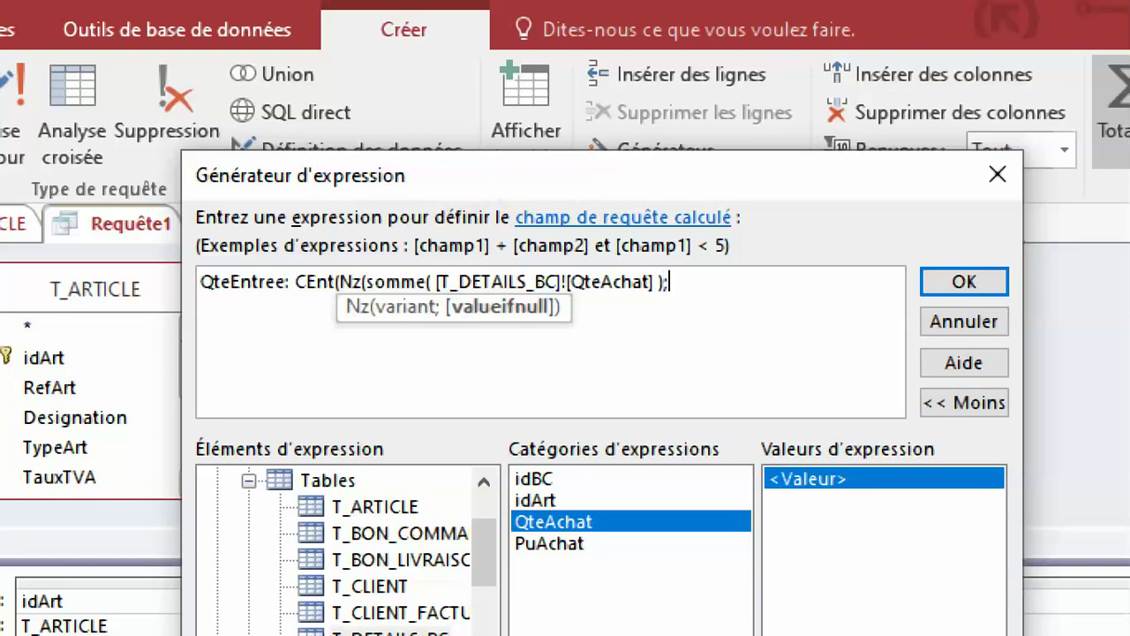
pyautogui.write('0)')
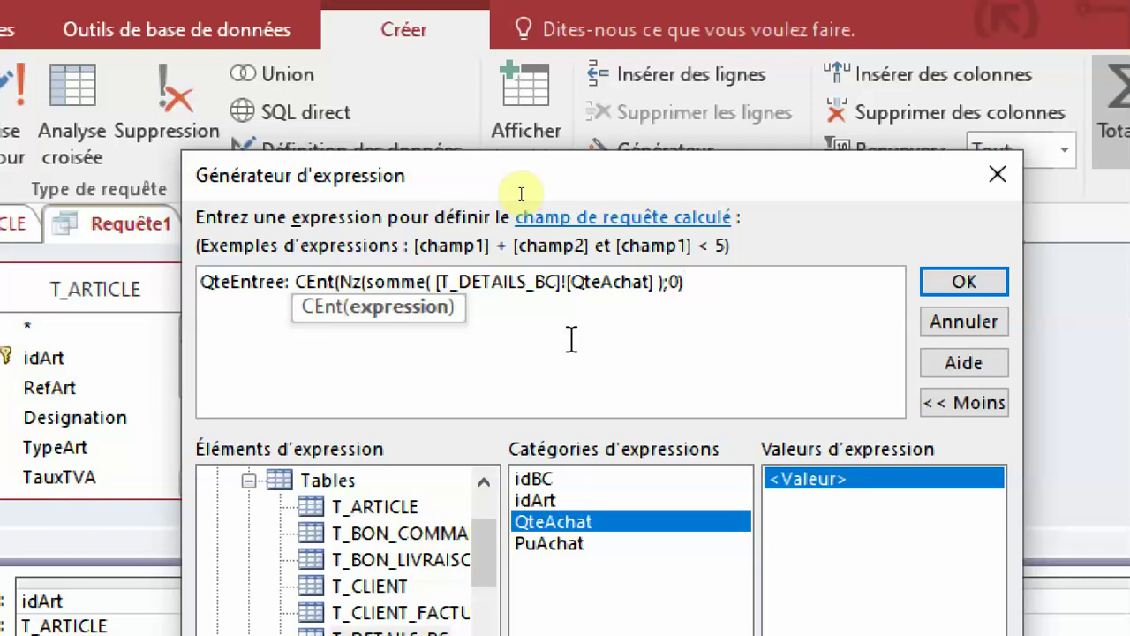
pyautogui.write(')')
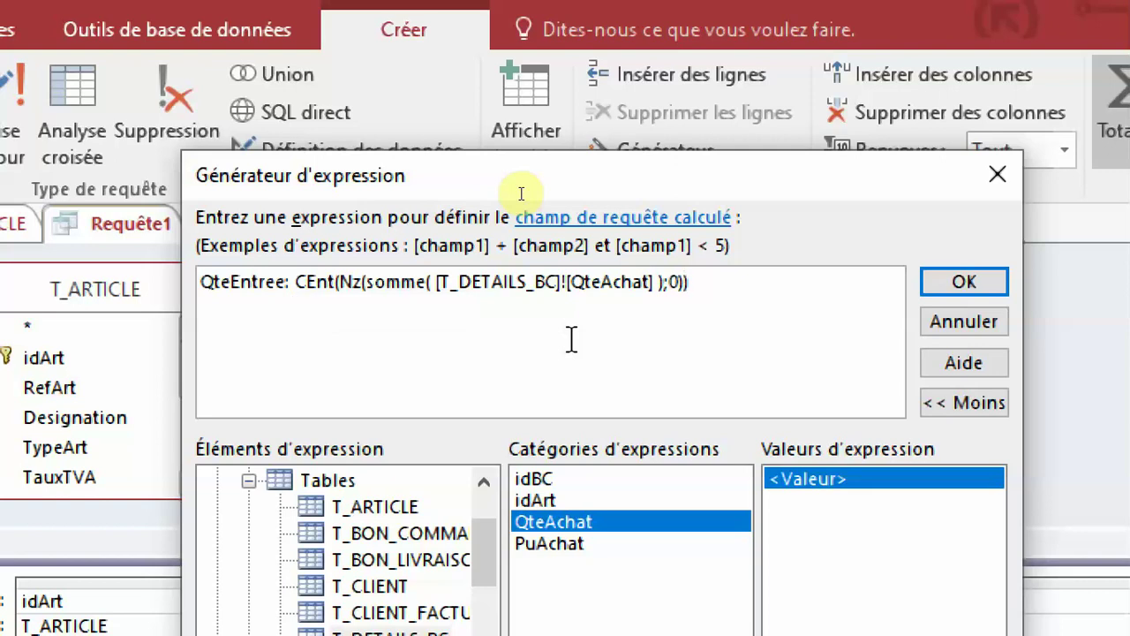
pyautogui.click(944, 275)
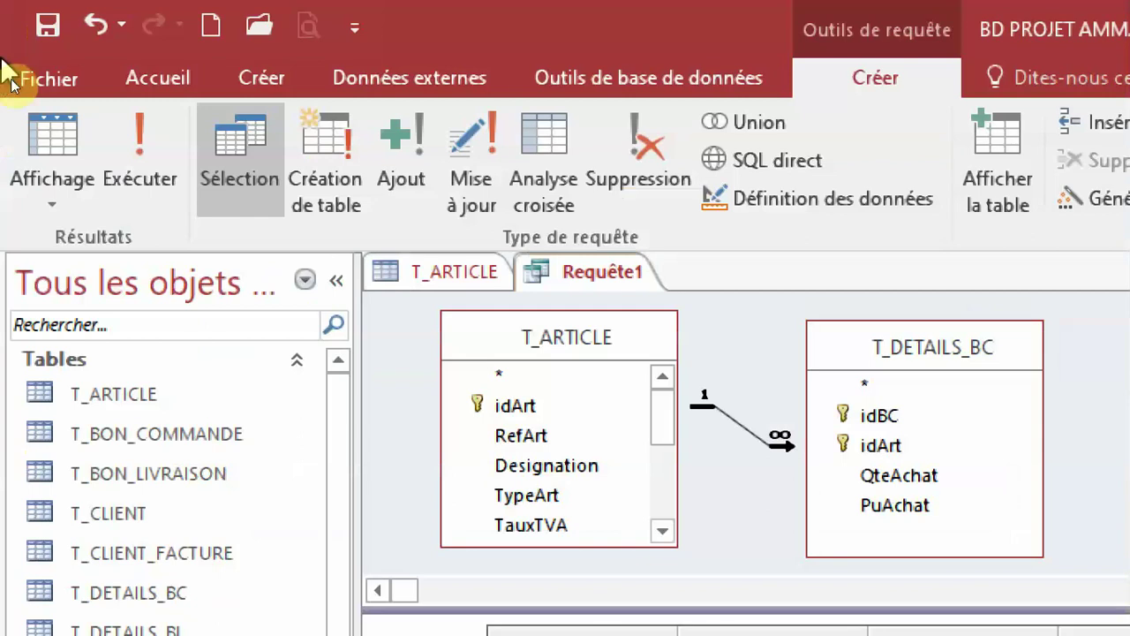
# Run the query to check the QteEntree totals per article, including articles without purchases, and return to its design
pyautogui.click(130, 163)
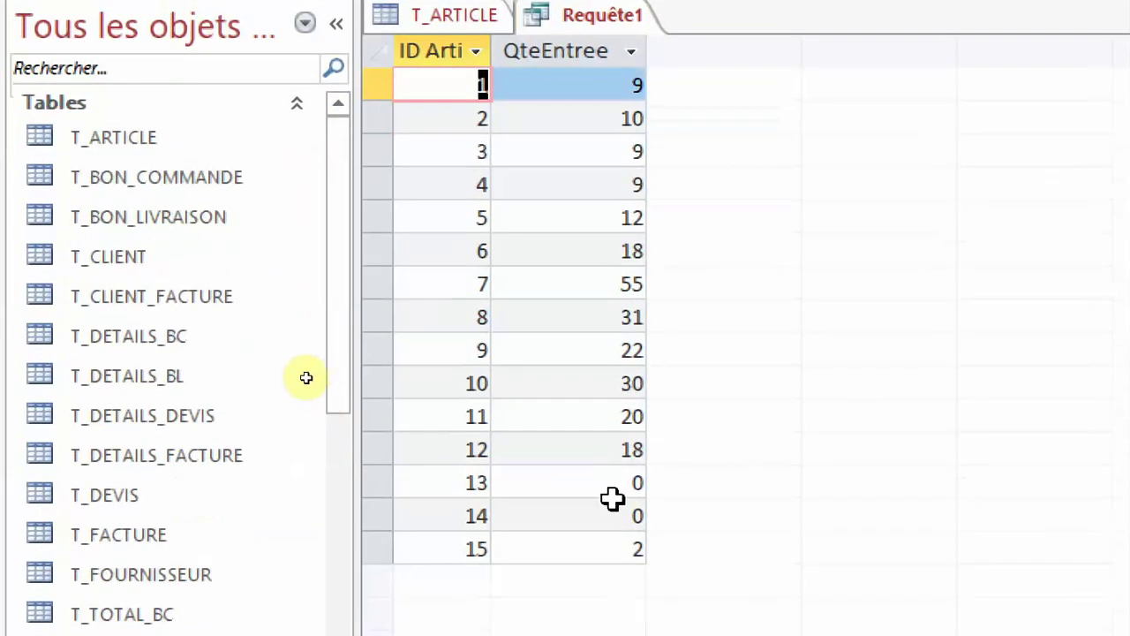
pyautogui.click(618, 493)
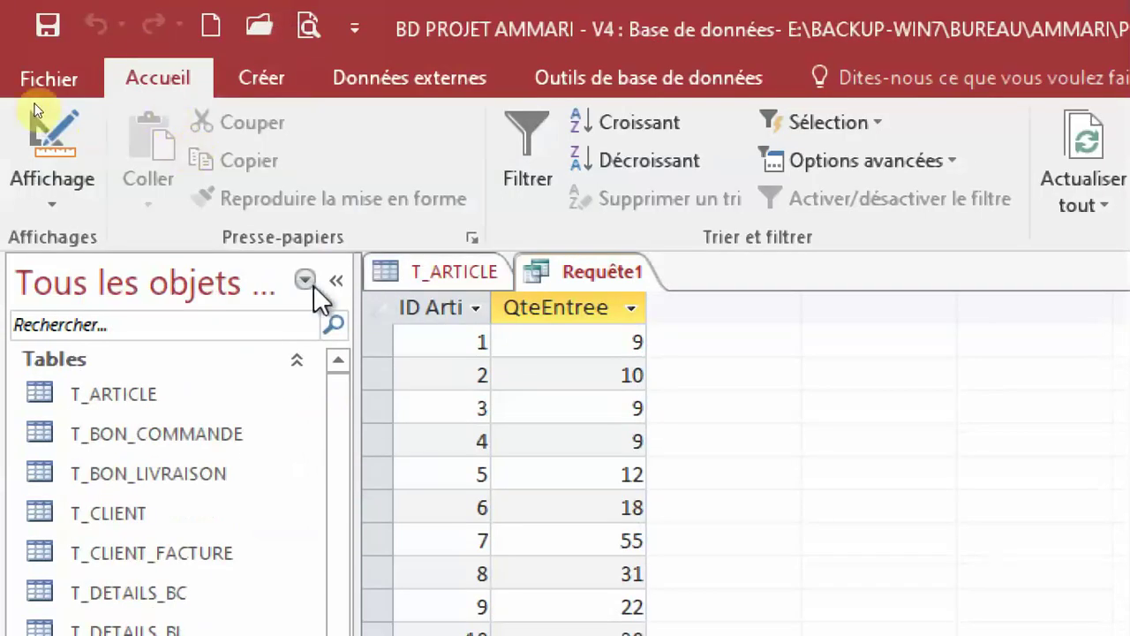
pyautogui.click(34, 132)
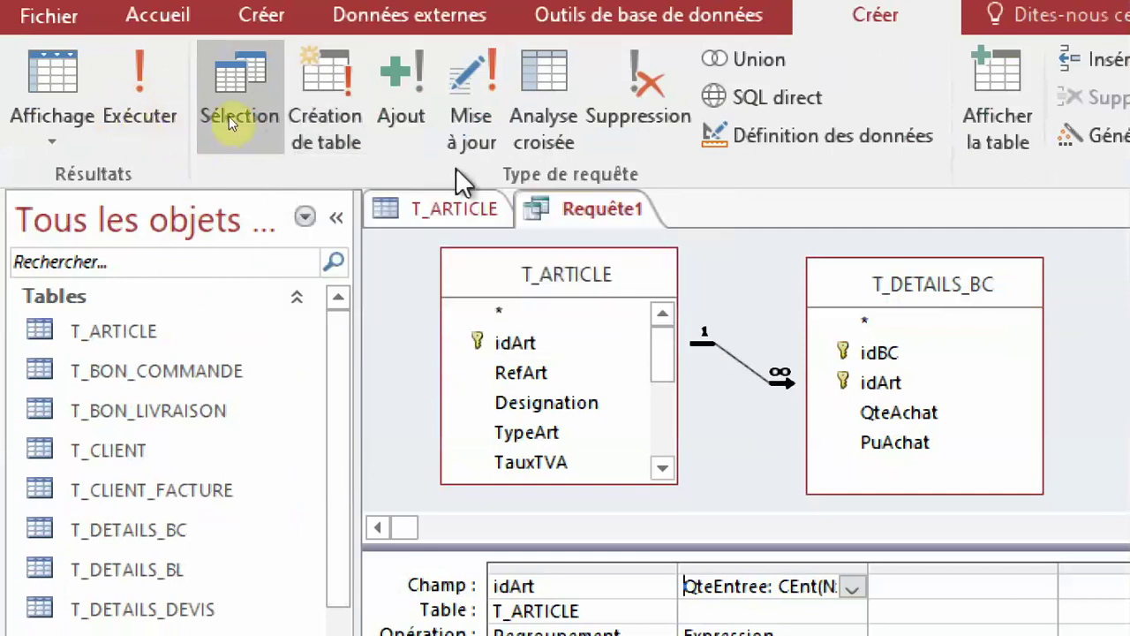
# Turn the query into a make-table query that creates T_ENTREE_STOCK in the current database
pyautogui.click(335, 123)
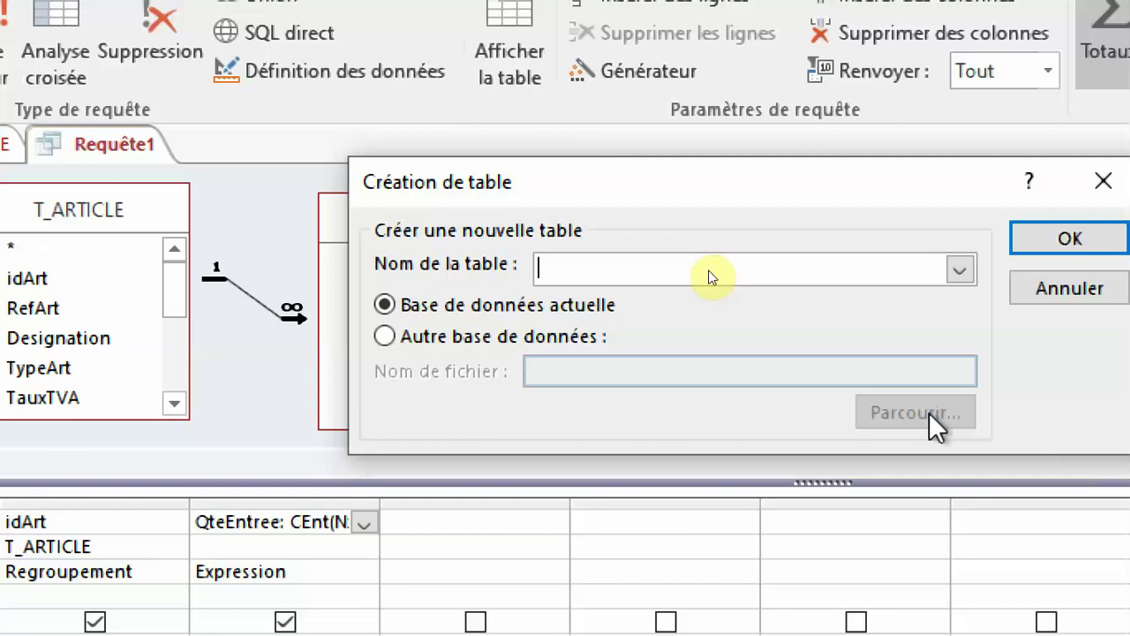
pyautogui.write('T_ENTRE')
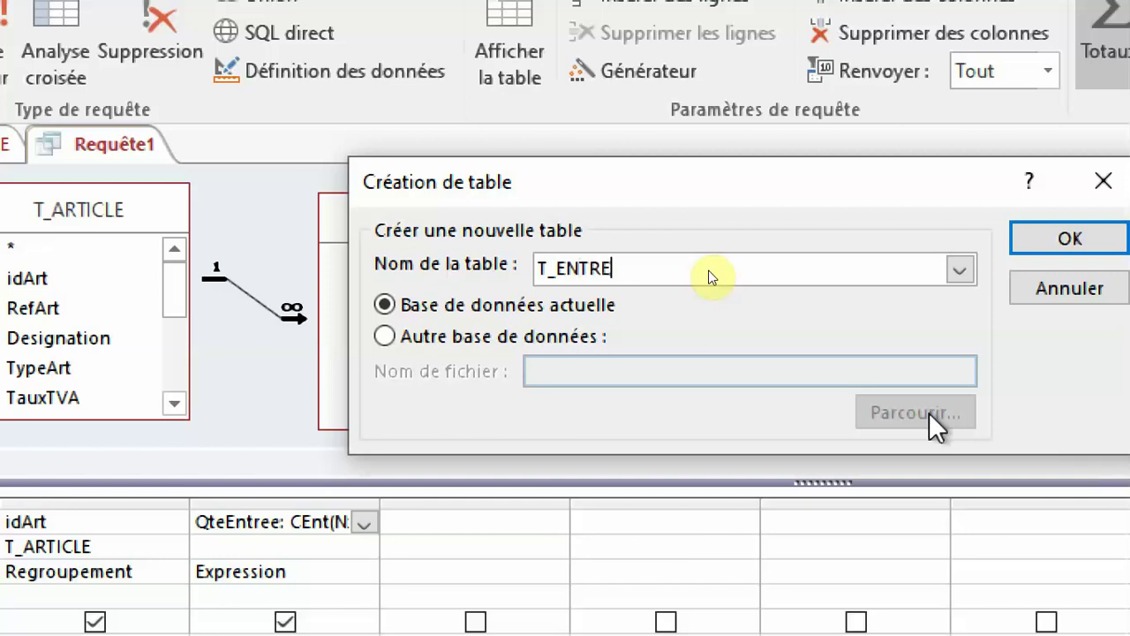
pyautogui.write('E_STOCK')
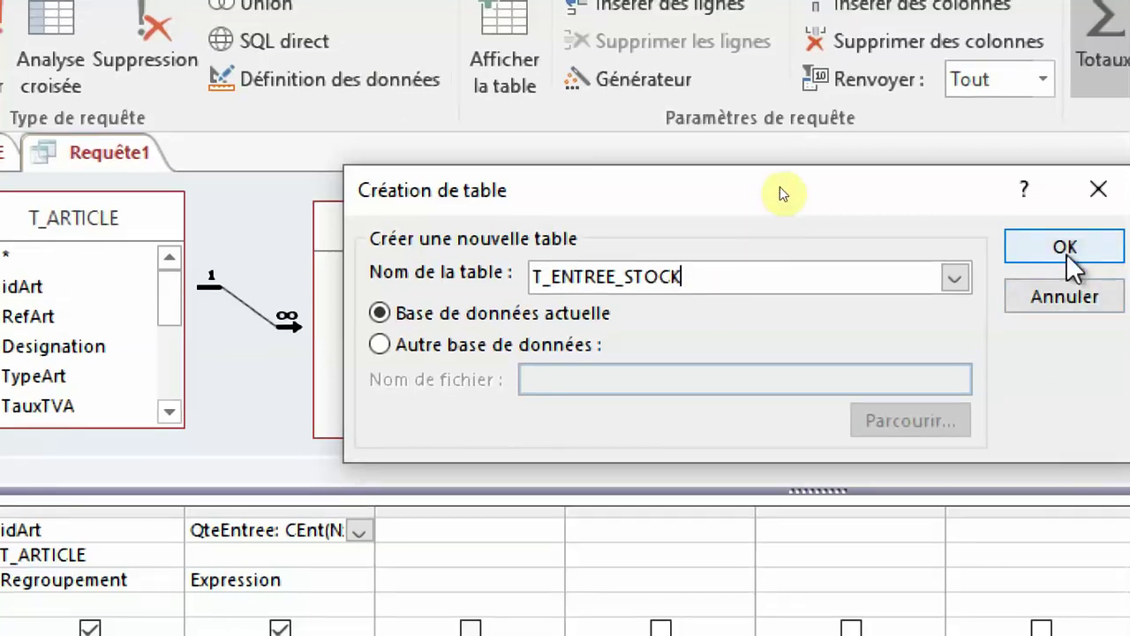
pyautogui.click(1071, 245)
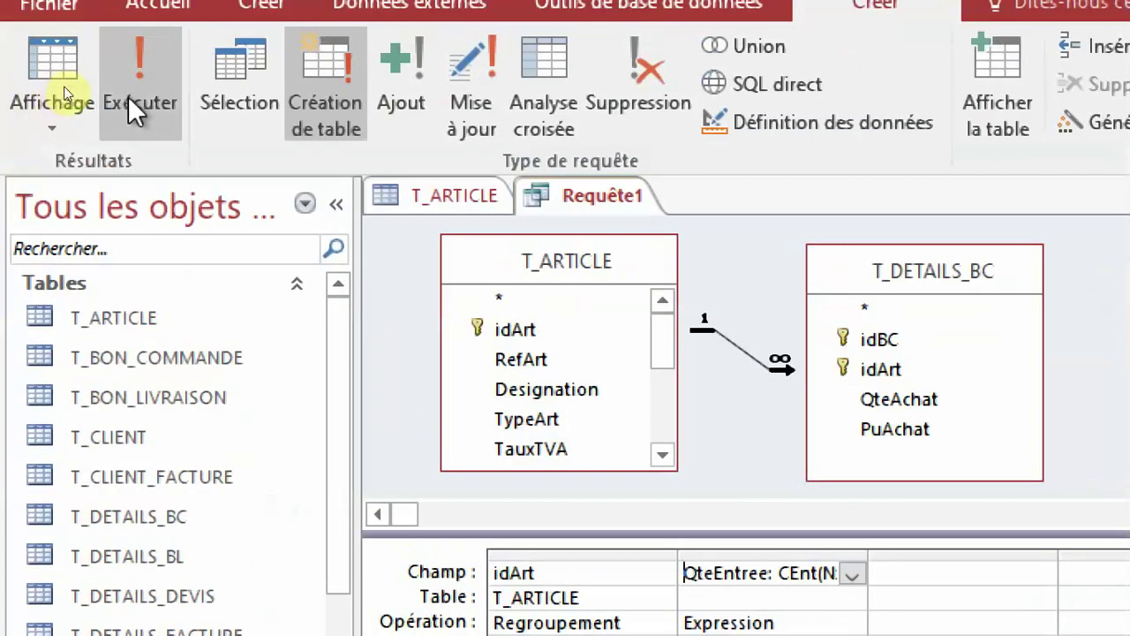
pyautogui.click(46, 122)
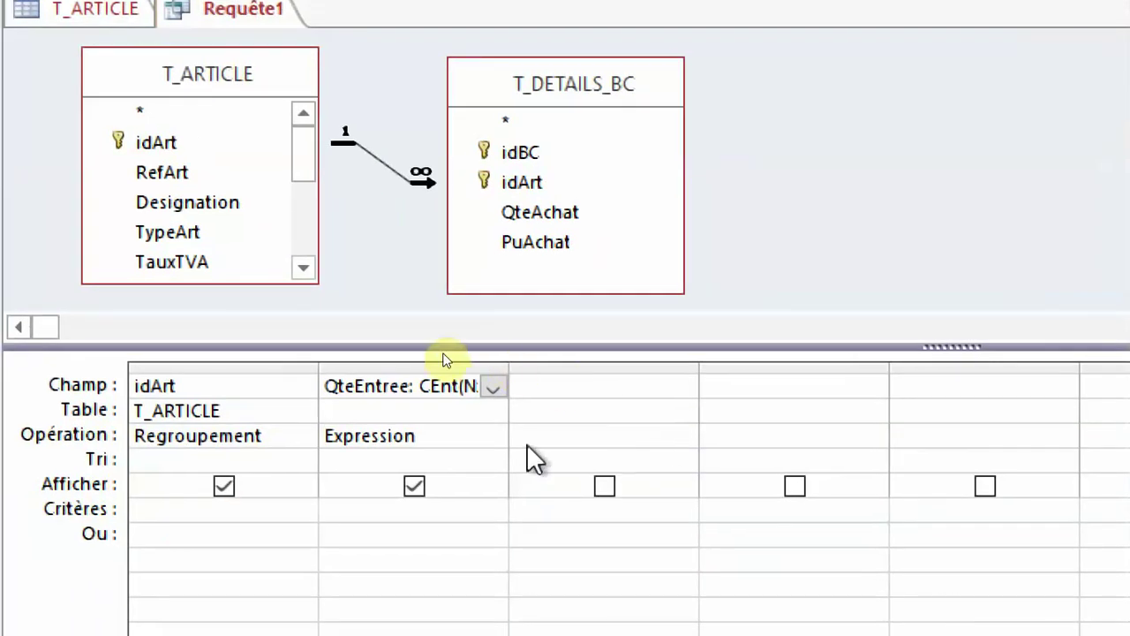
# Set the third column's operation to Expression and open the expression builder for its field
pyautogui.click(575, 437)
pyautogui.click(684, 437)
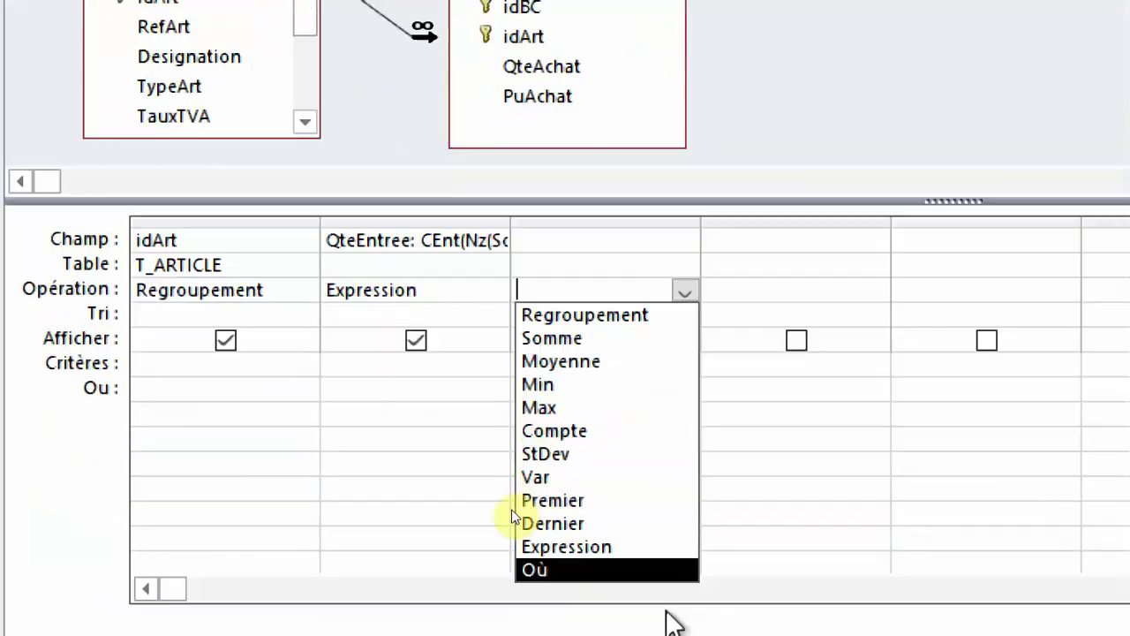
pyautogui.click(608, 545)
pyautogui.click(594, 243)
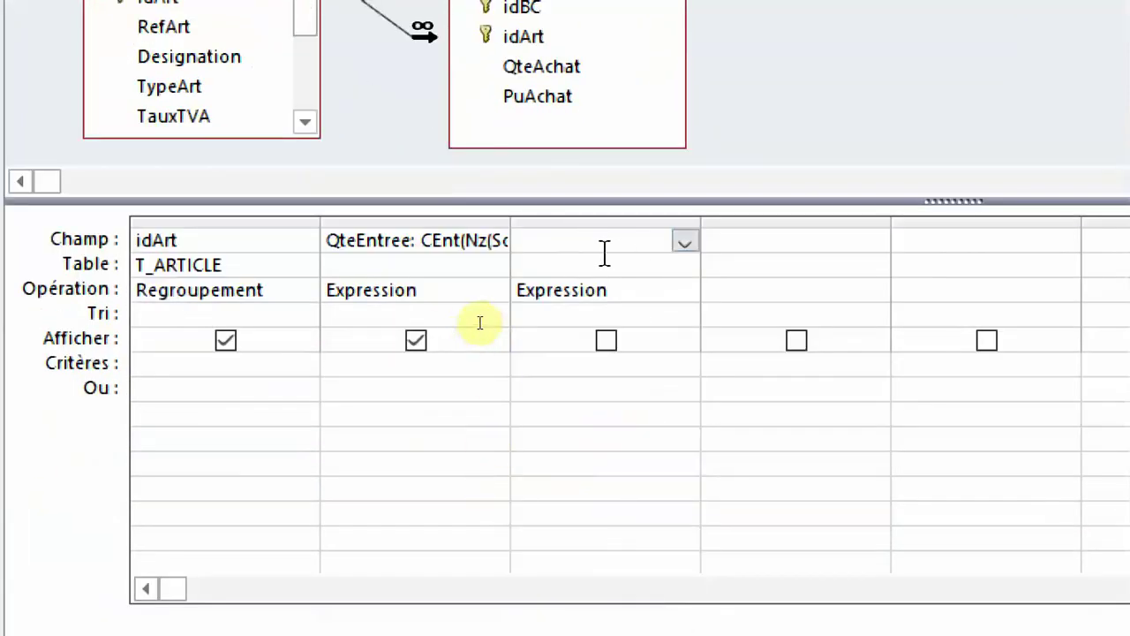
pyautogui.rightClick(575, 240)
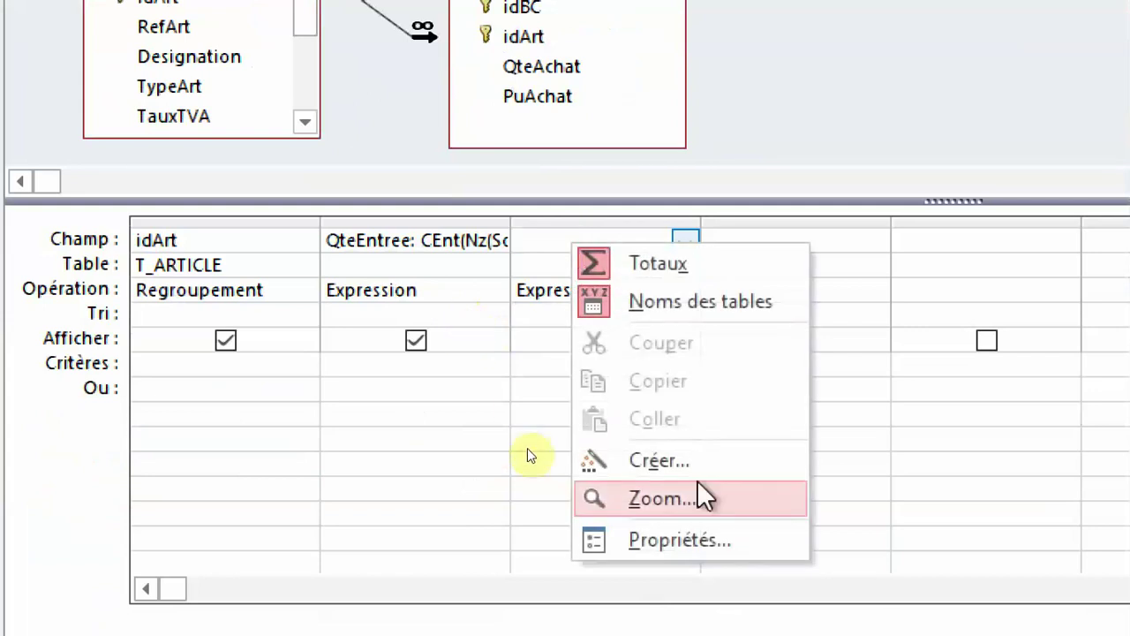
pyautogui.click(697, 455)
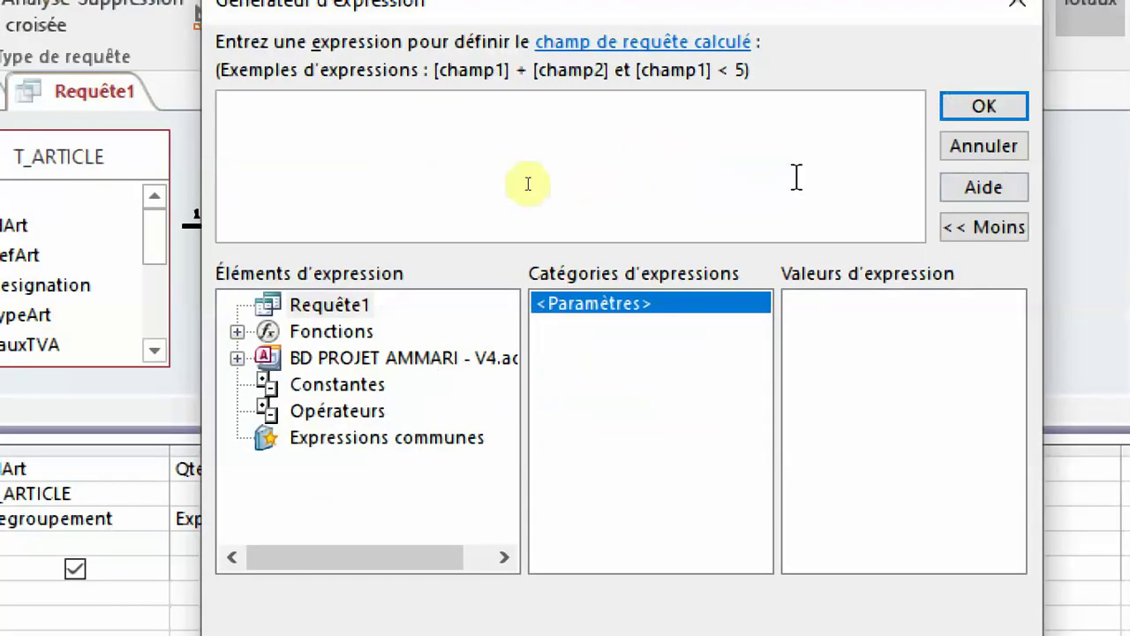
# Name the calculated field TotalAchat and begin its expression with the CDbl function
pyautogui.write('t')
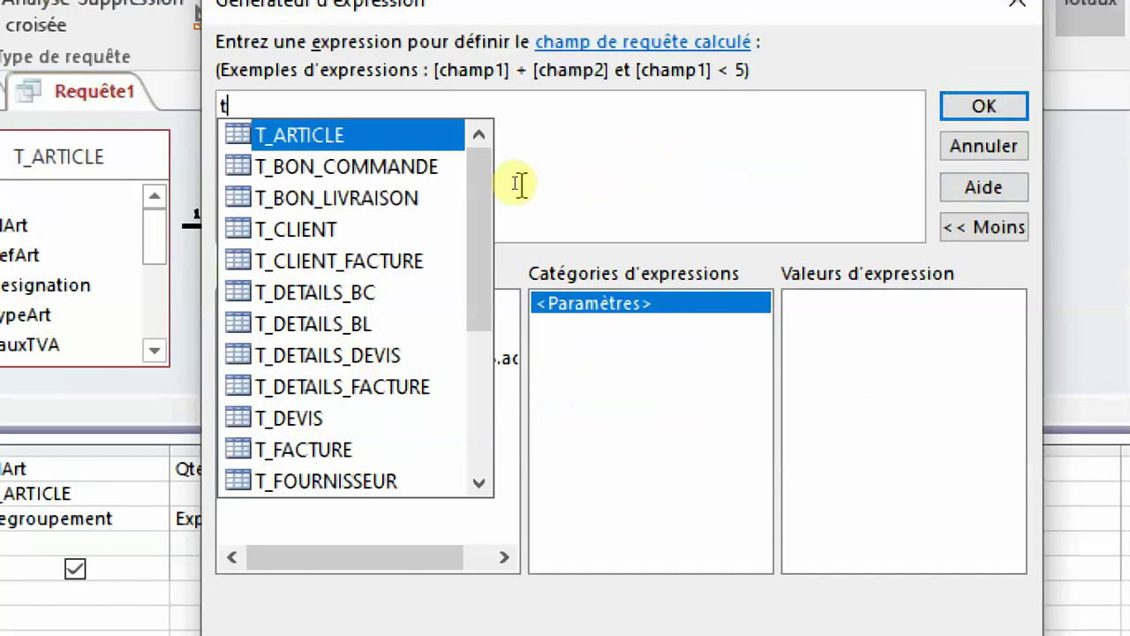
pyautogui.press('BackSpace')
pyautogui.write('TotalAchat')
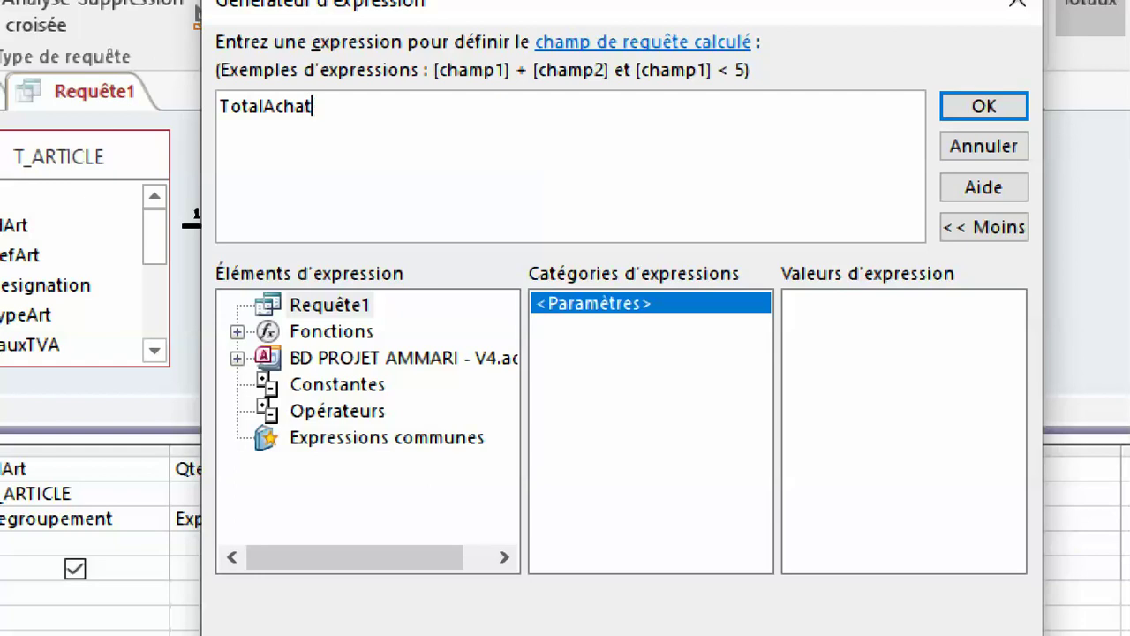
pyautogui.write(':')
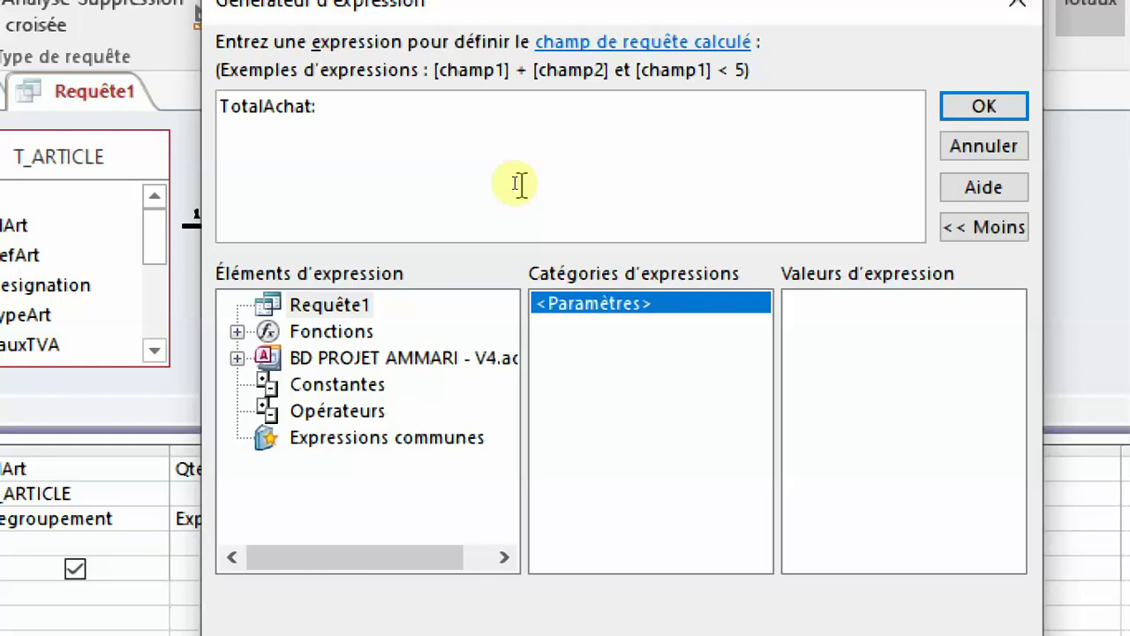
pyautogui.write('c')
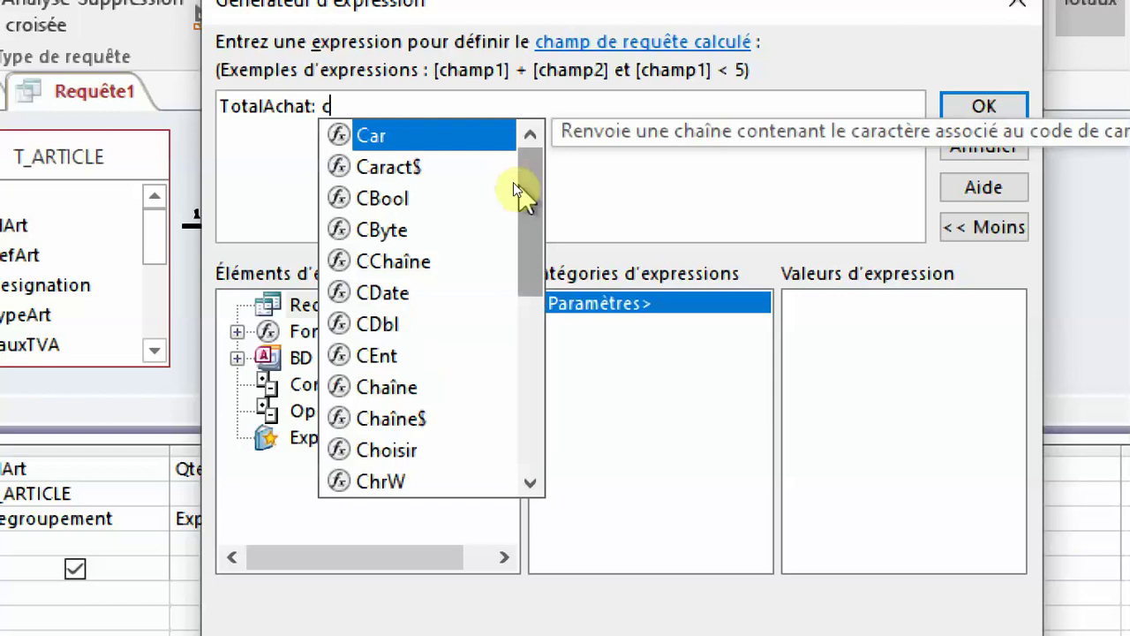
pyautogui.write('d')
pyautogui.write('b')
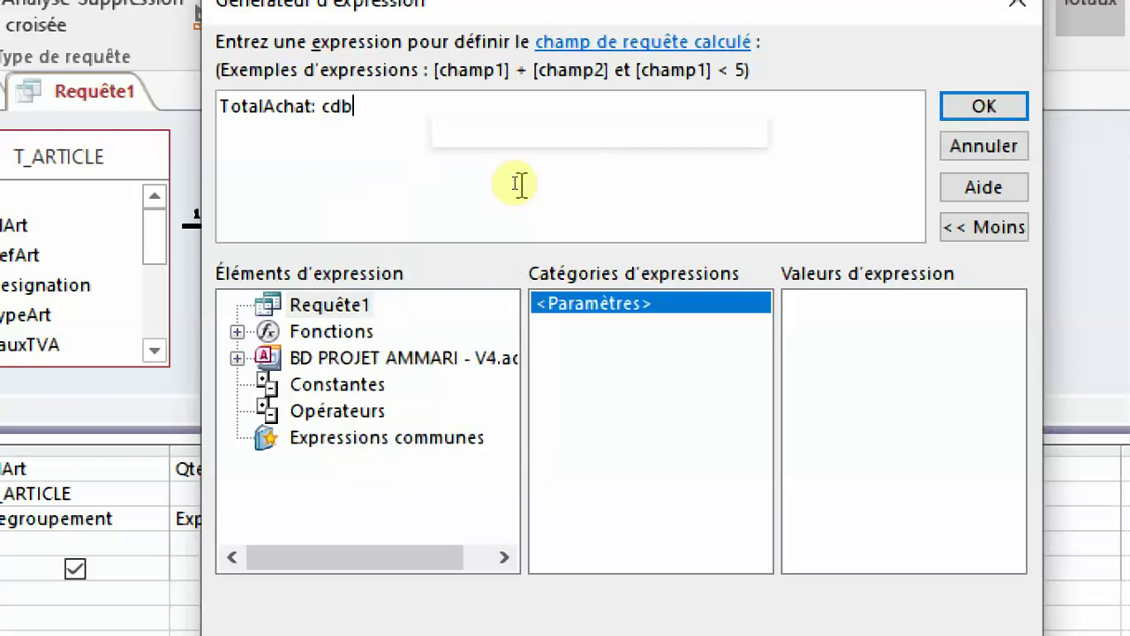
pyautogui.press('Tab')
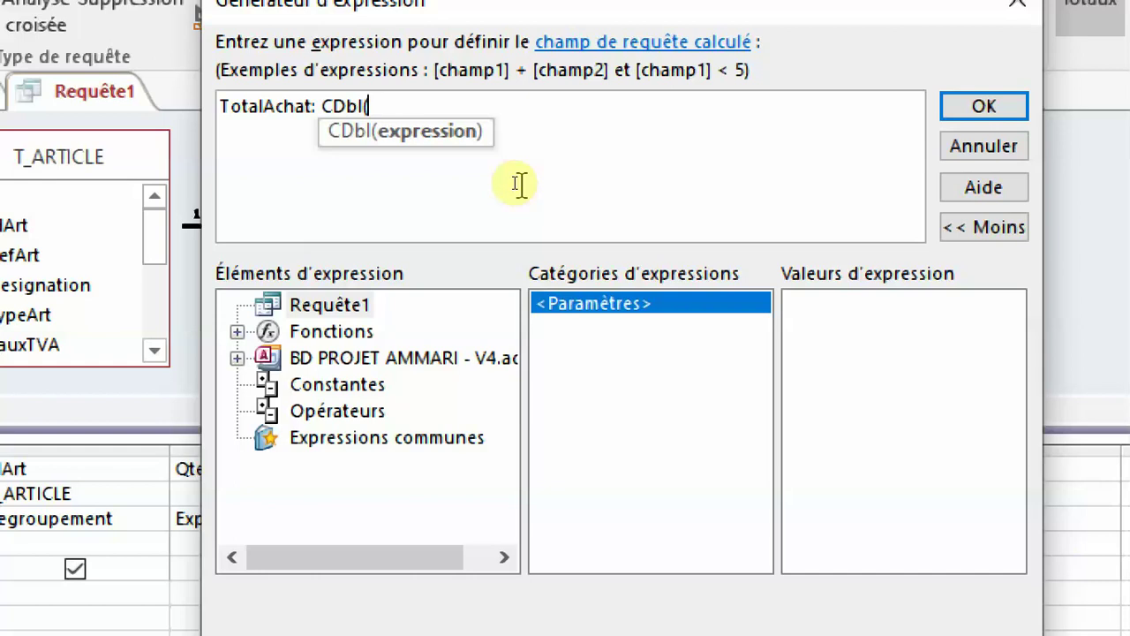
# Nest the Nz, Round and Somme functions inside CDbl, leaving Somme open for its argument
pyautogui.write('nz(')
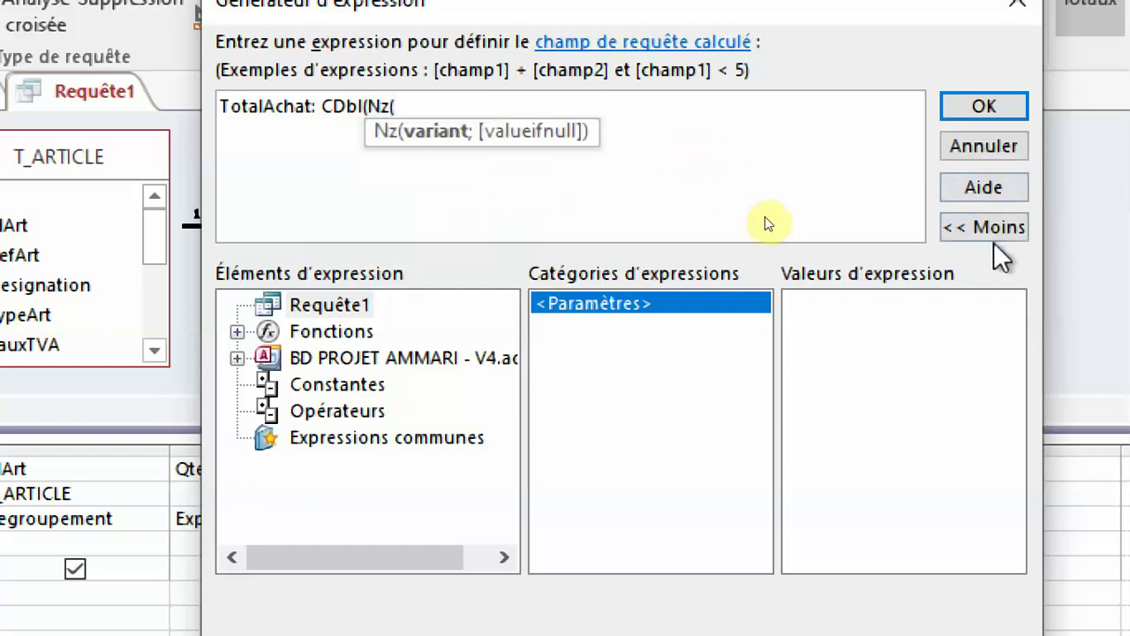
pyautogui.moveTo(1041, 265); pyautogui.dragTo(1129, 265)
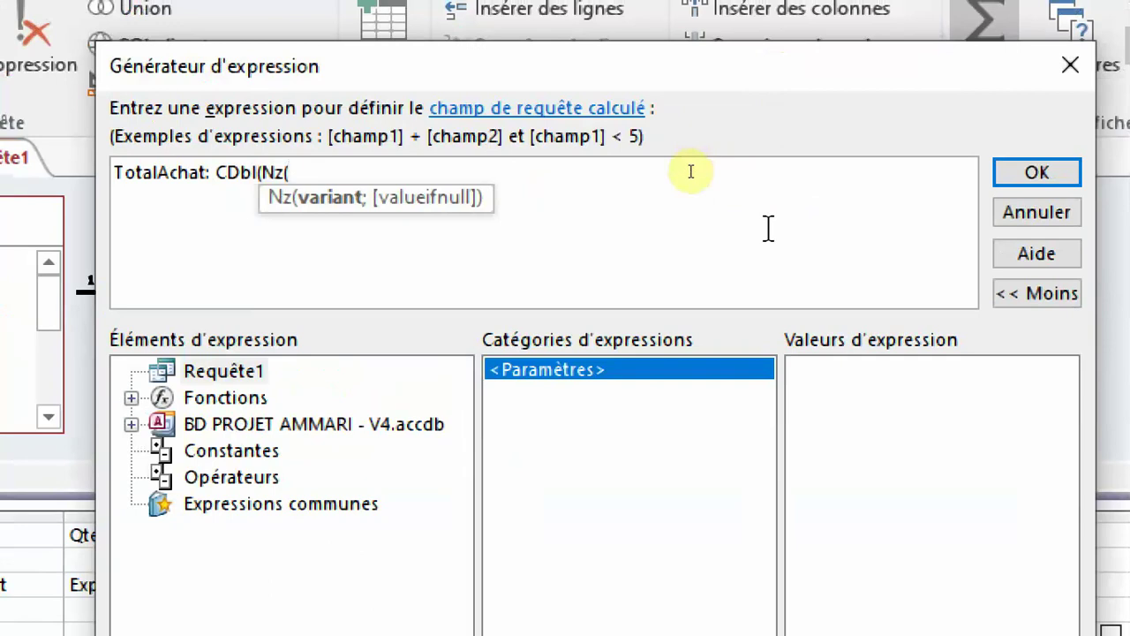
pyautogui.write('roun')
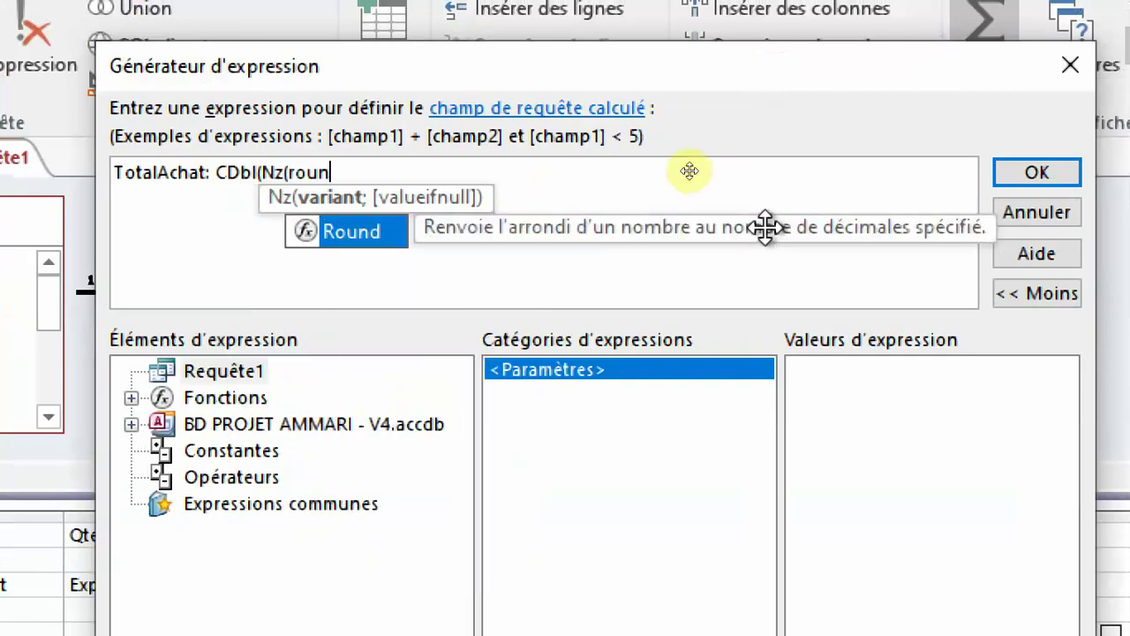
pyautogui.write('d(')
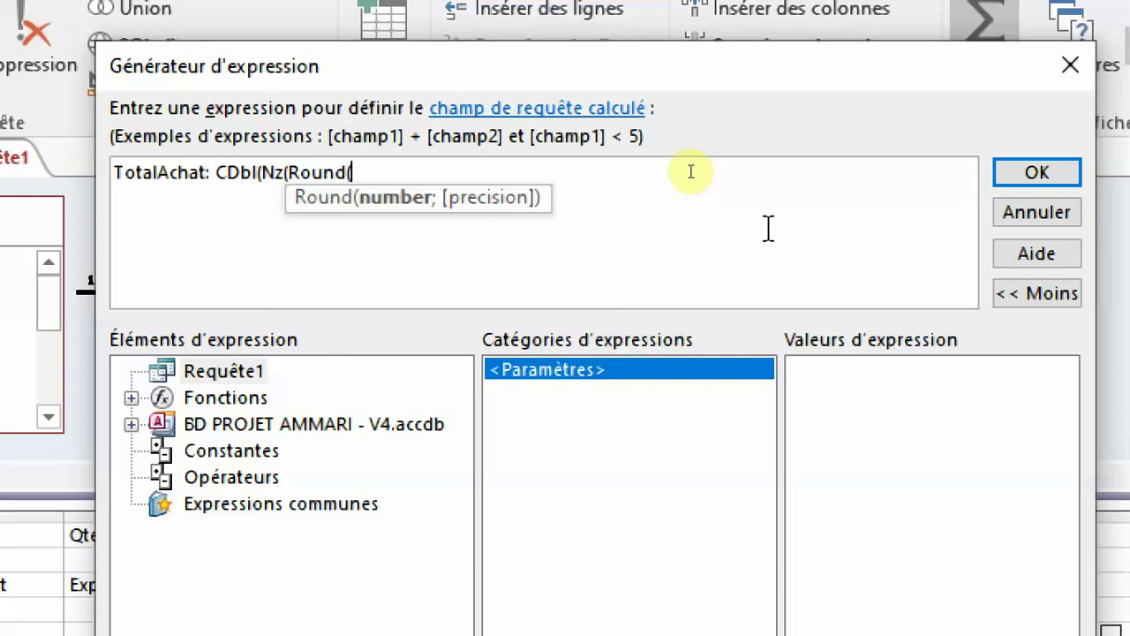
pyautogui.write('somme(')
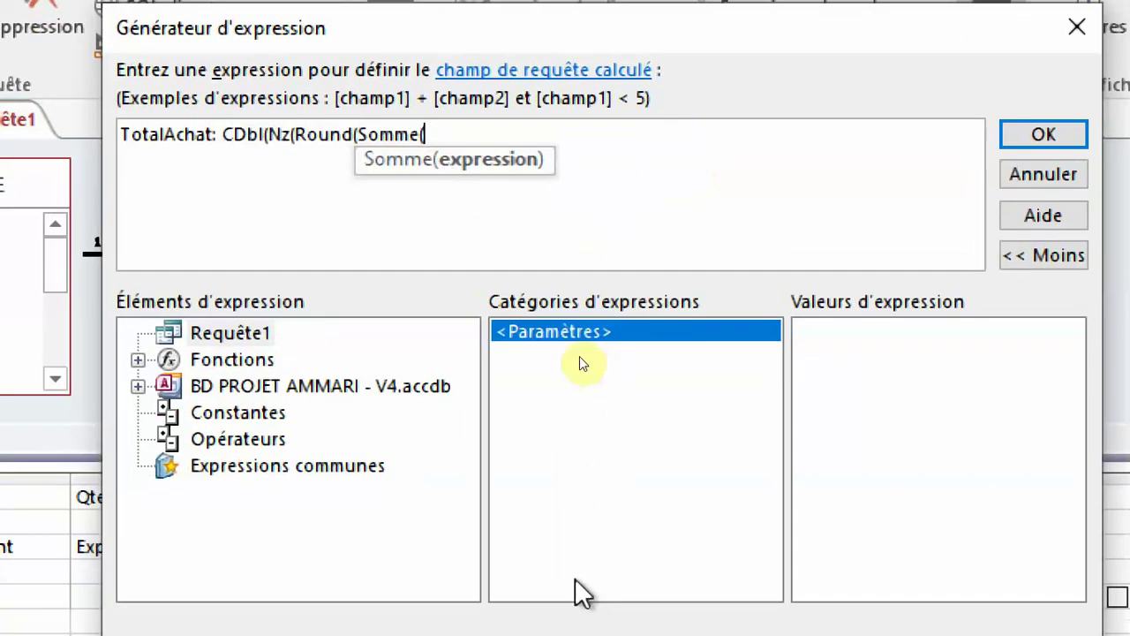
# Expand the database's tables in the expression elements and insert T_DETAILS_BC's QteAchat field inside Somme
pyautogui.doubleClick(268, 388)
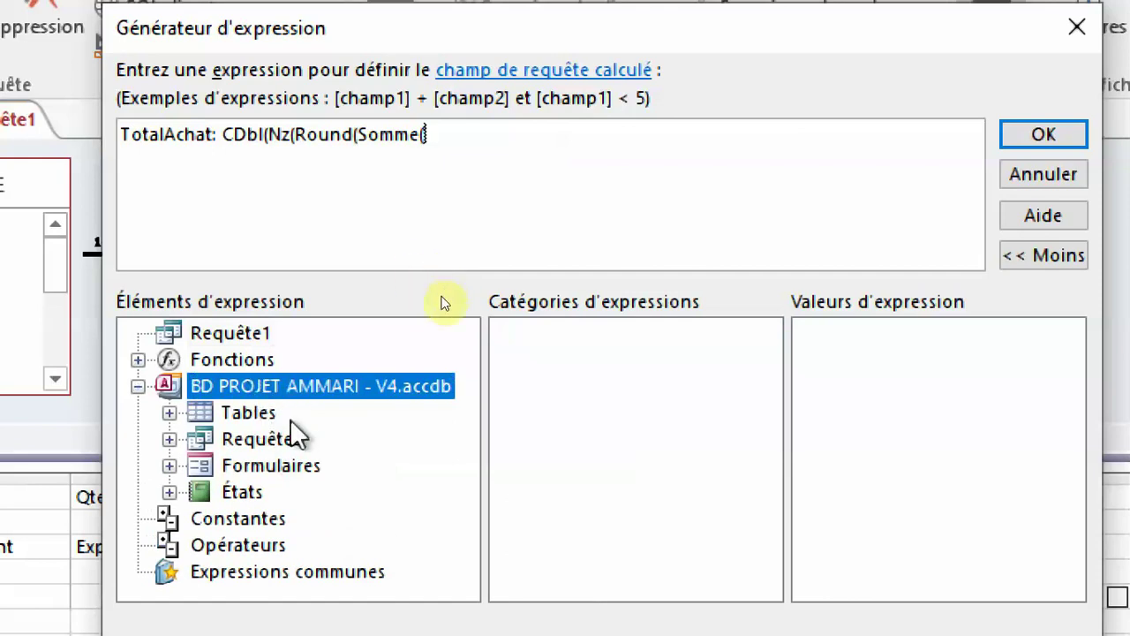
pyautogui.click(249, 415)
pyautogui.doubleClick(247, 413)
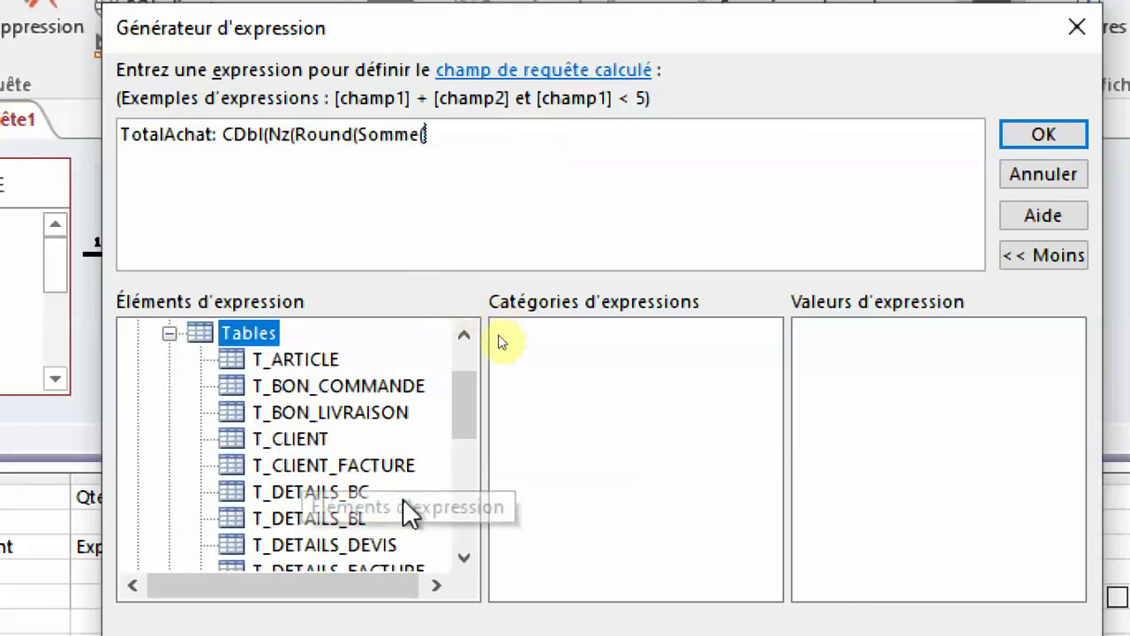
pyautogui.click(336, 490)
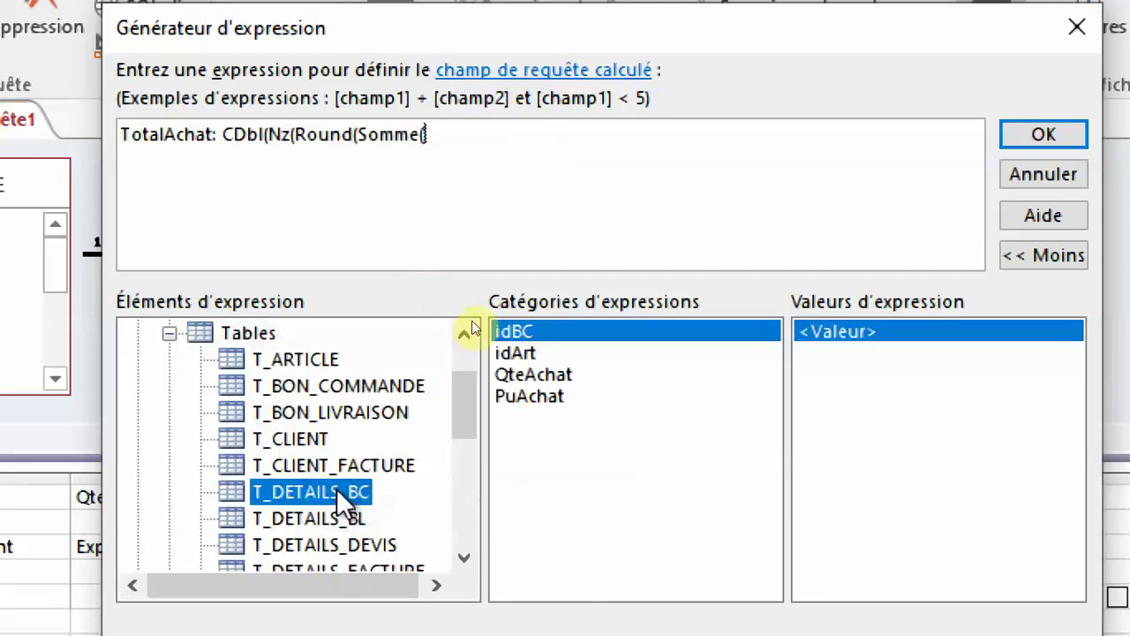
pyautogui.doubleClick(541, 373)
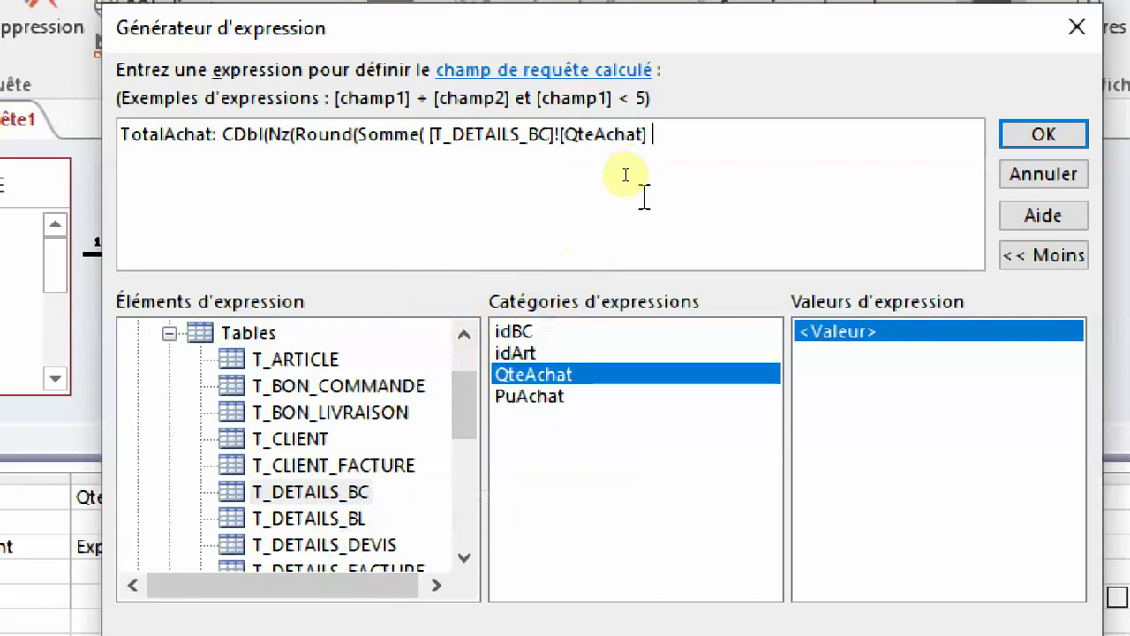
# Close Somme, multiply it by [T_DETAILS_BC]![PuAchat] and close the Round function
pyautogui.write(')')
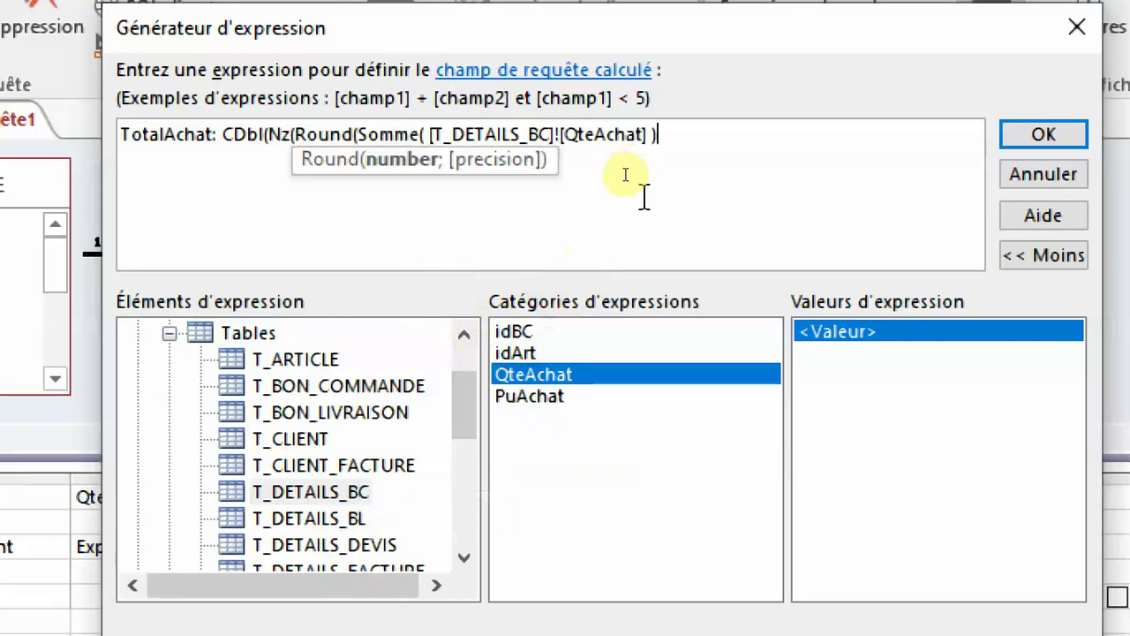
pyautogui.write('*')
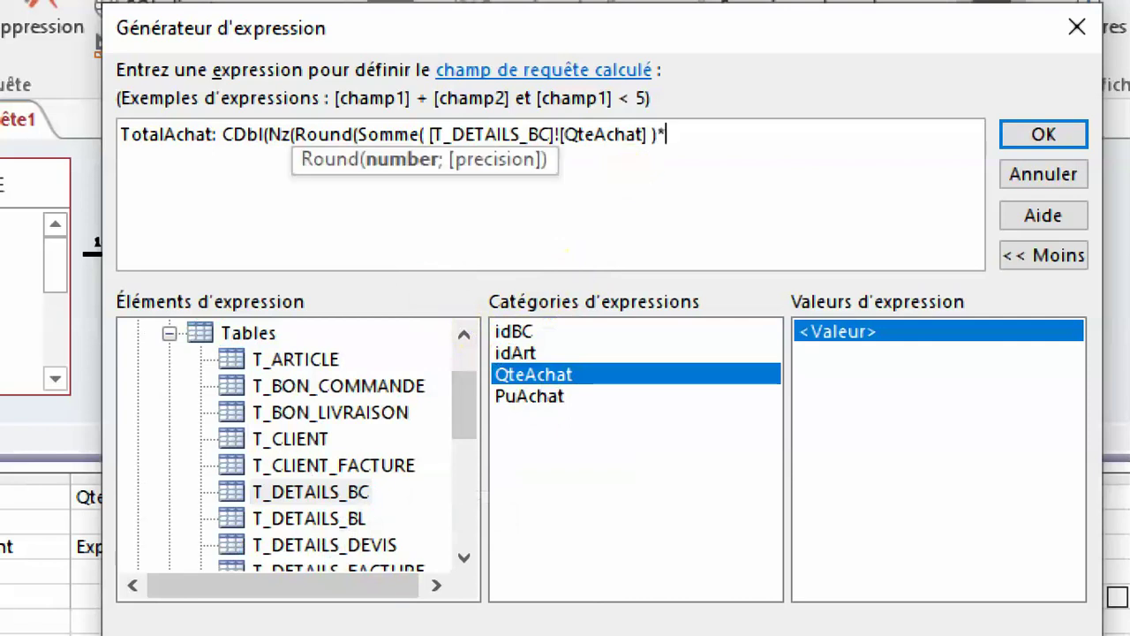
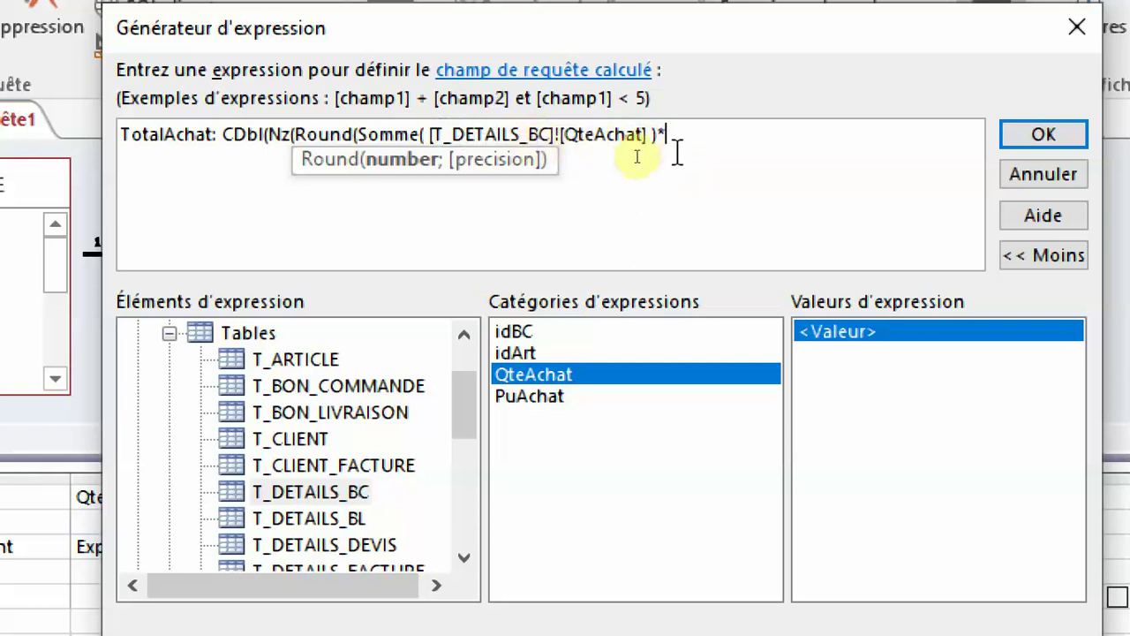
pyautogui.doubleClick(549, 399)
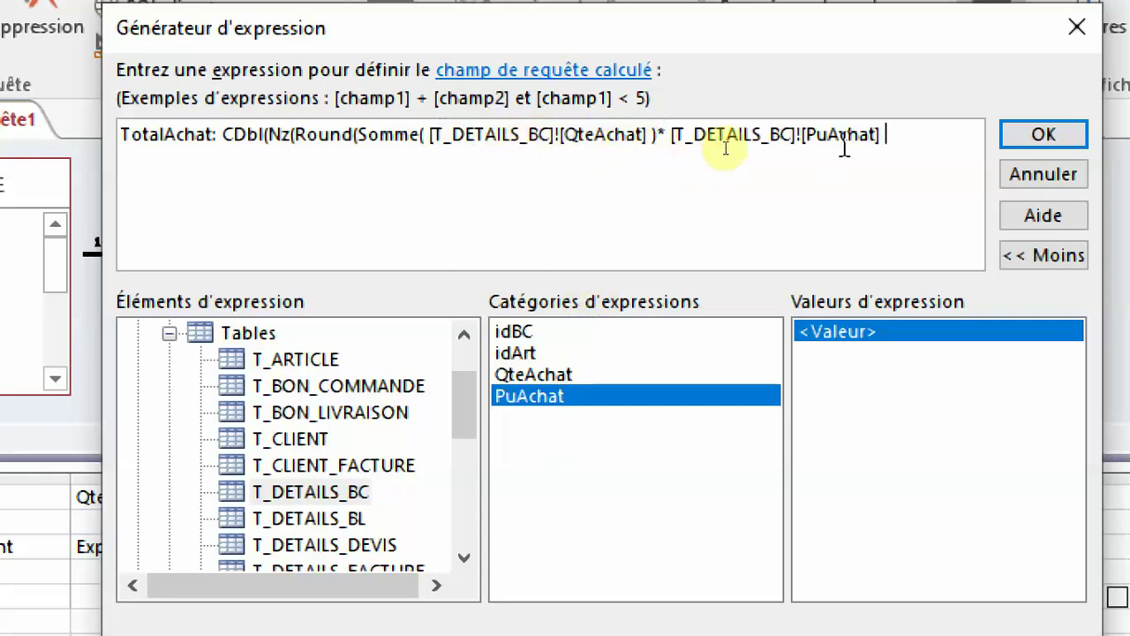
pyautogui.write(')')
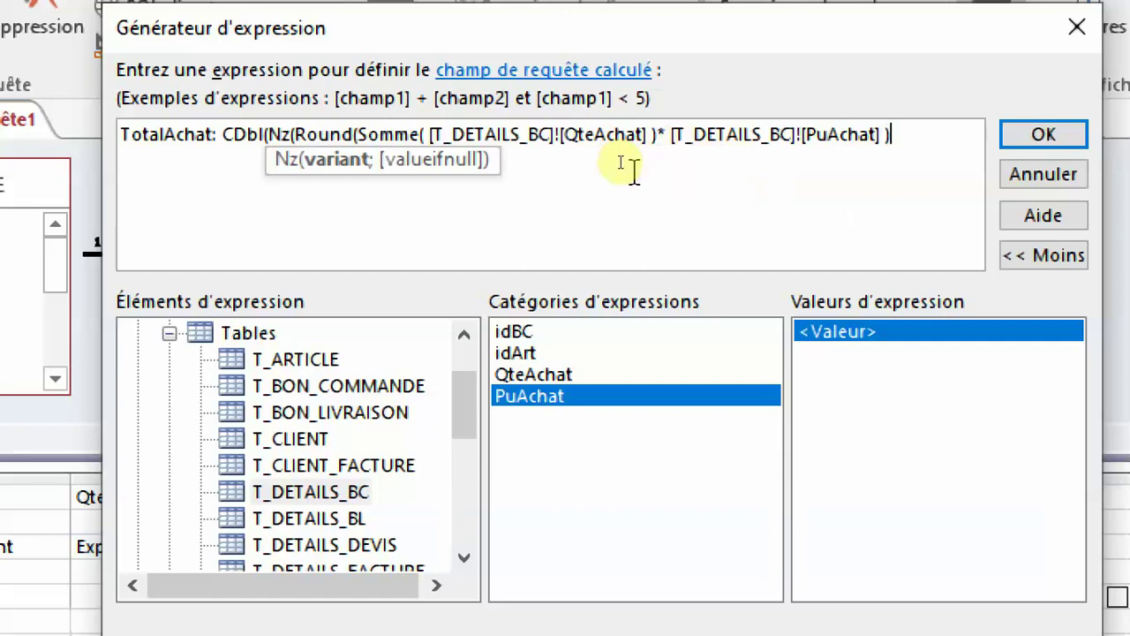
pyautogui.doubleClick(613, 148)
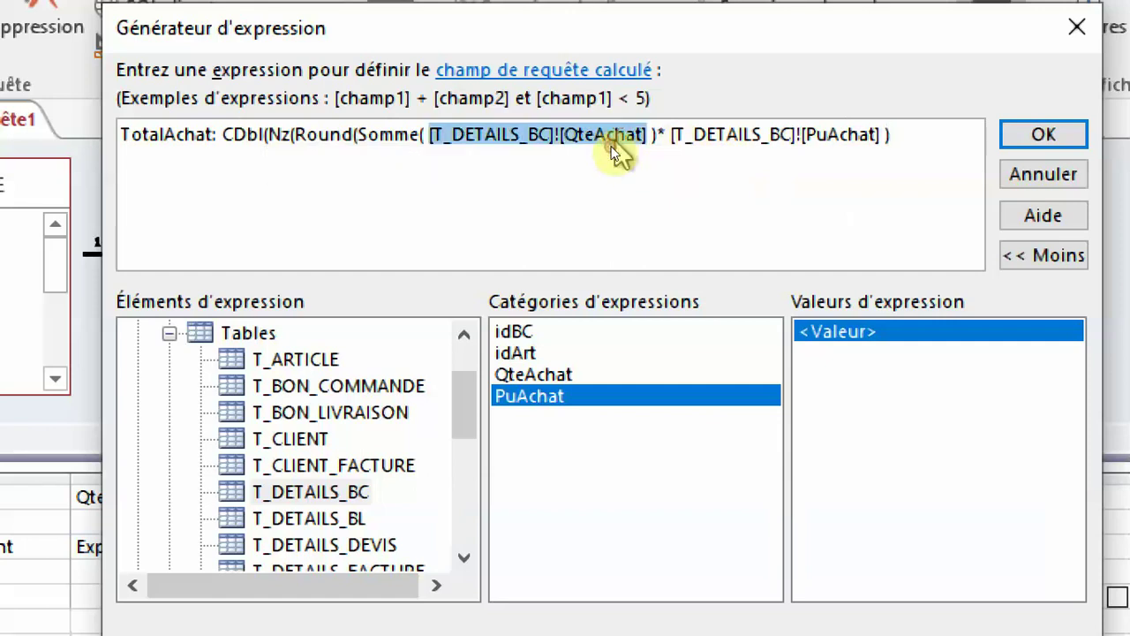
pyautogui.doubleClick(727, 149)
pyautogui.click(592, 150)
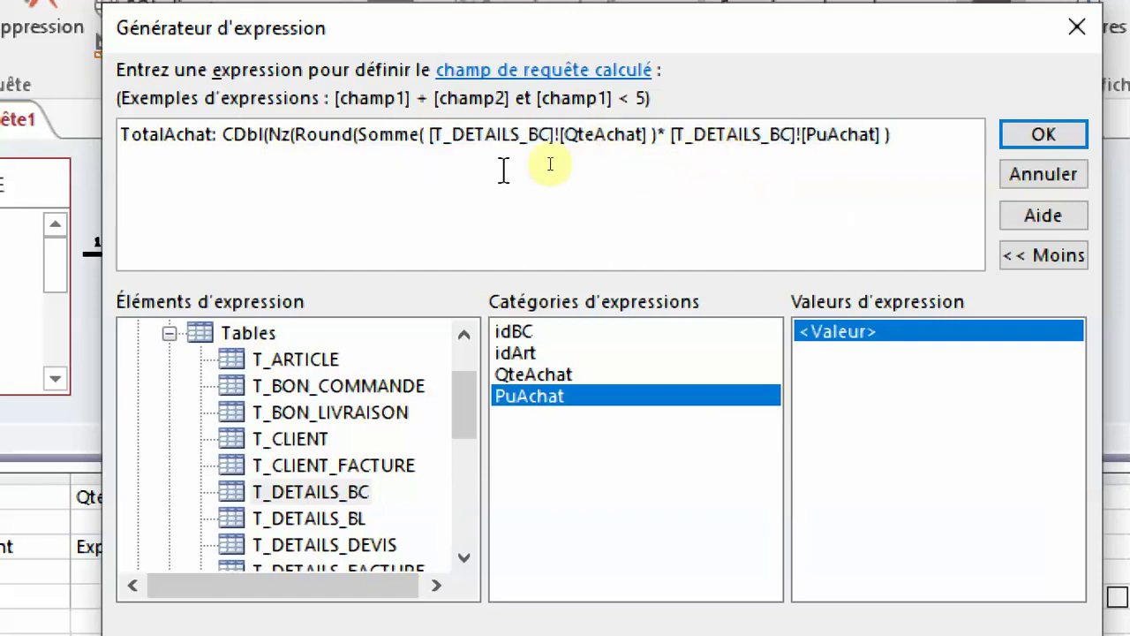
pyautogui.doubleClick(161, 141)
pyautogui.doubleClick(404, 141)
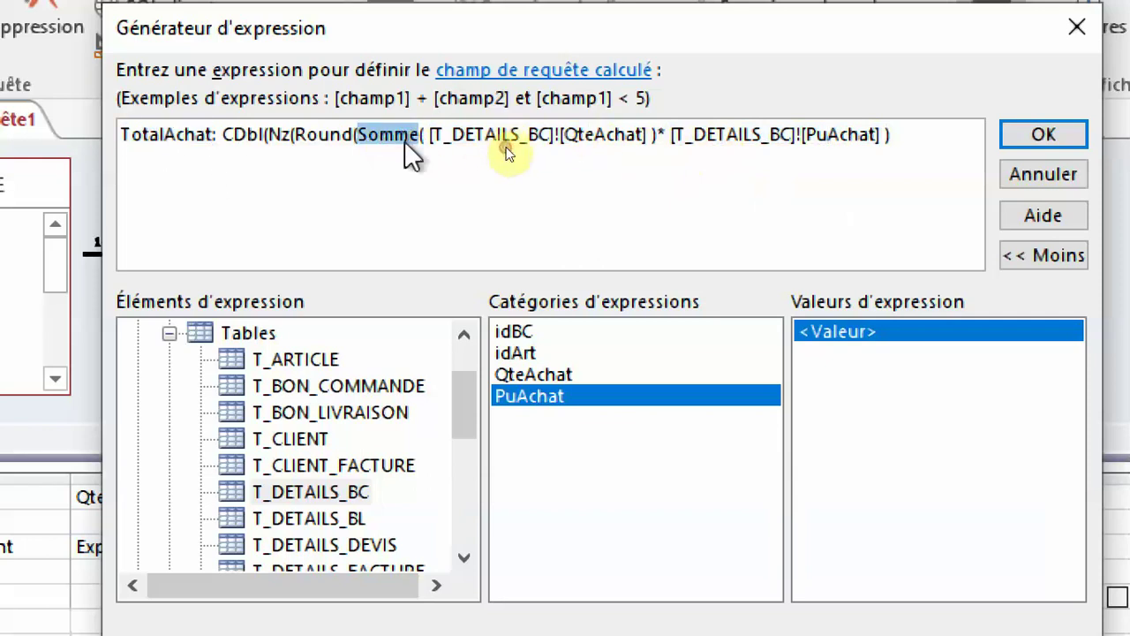
pyautogui.click(407, 141)
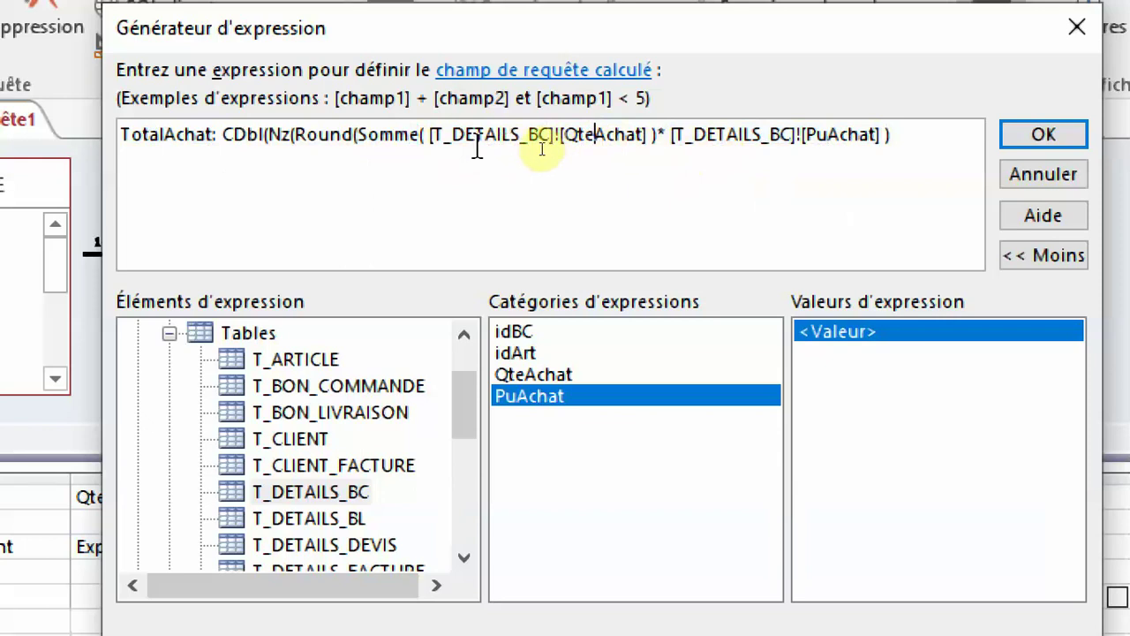
pyautogui.doubleClick(837, 155)
pyautogui.click(744, 143)
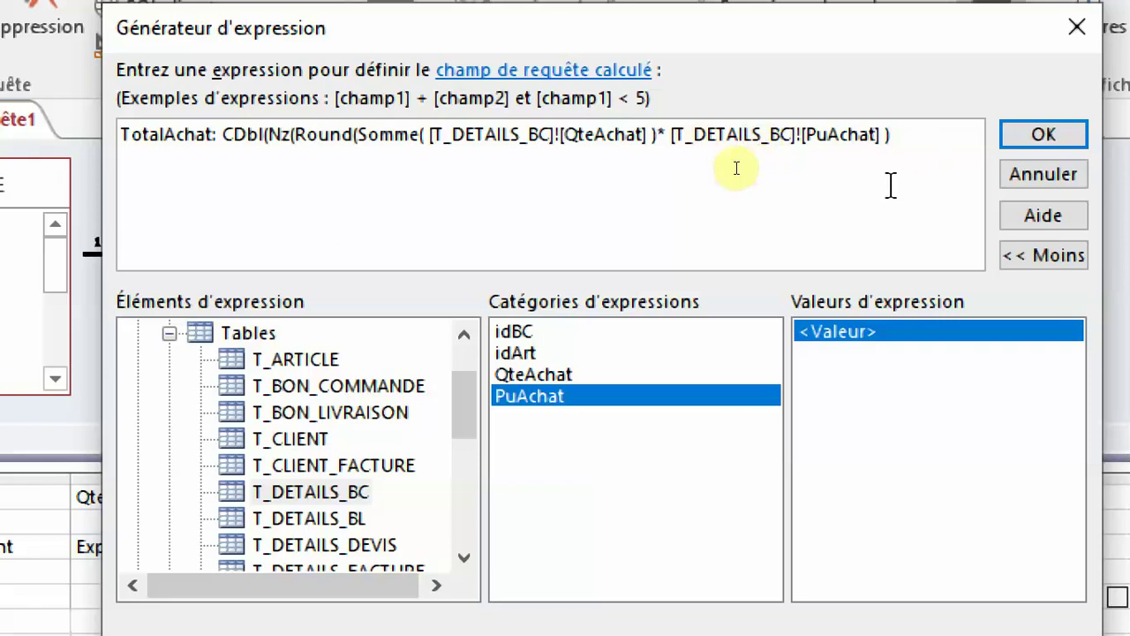
pyautogui.moveTo(1080, 171); pyautogui.dragTo(1115, 172)
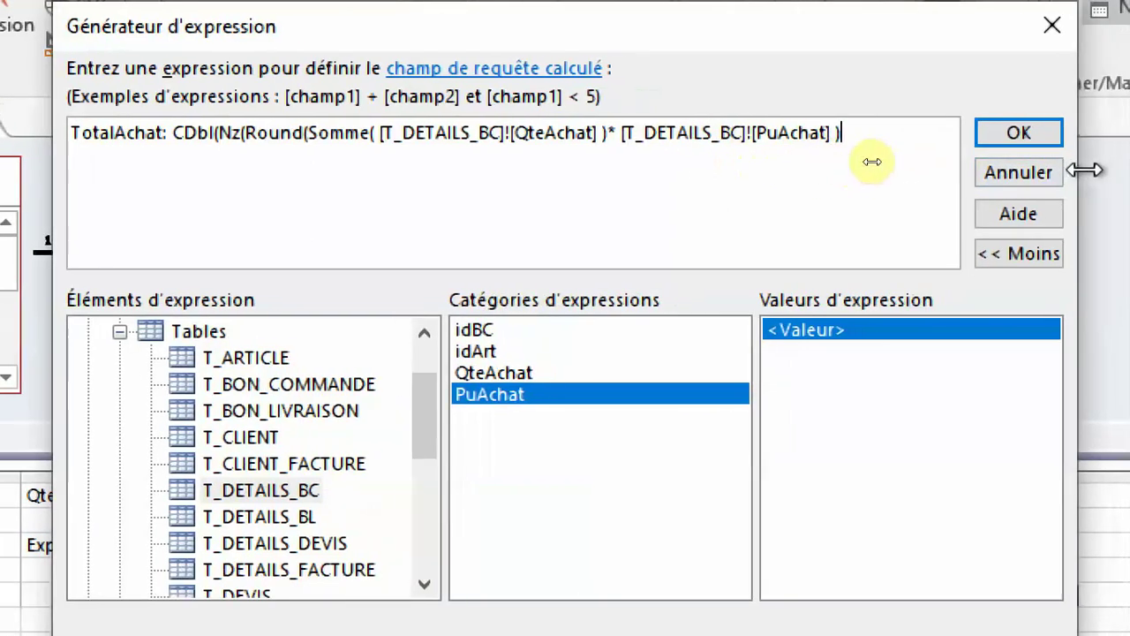
pyautogui.moveTo(936, 158); pyautogui.dragTo(311, 144)
pyautogui.click(862, 144)
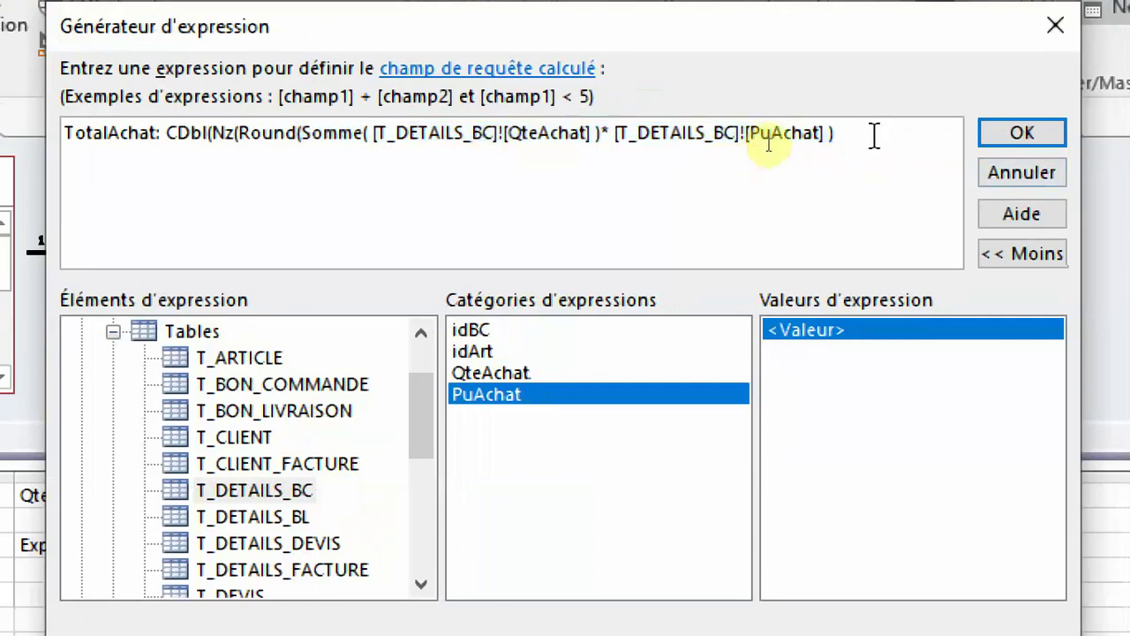
pyautogui.write(';')
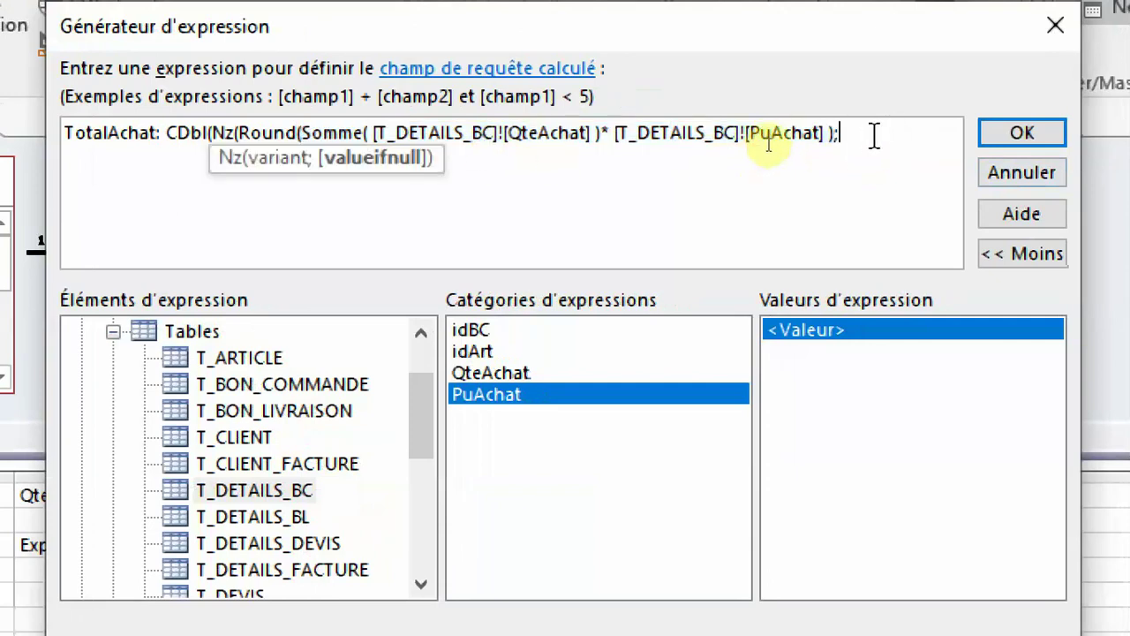
pyautogui.press('BackSpace')
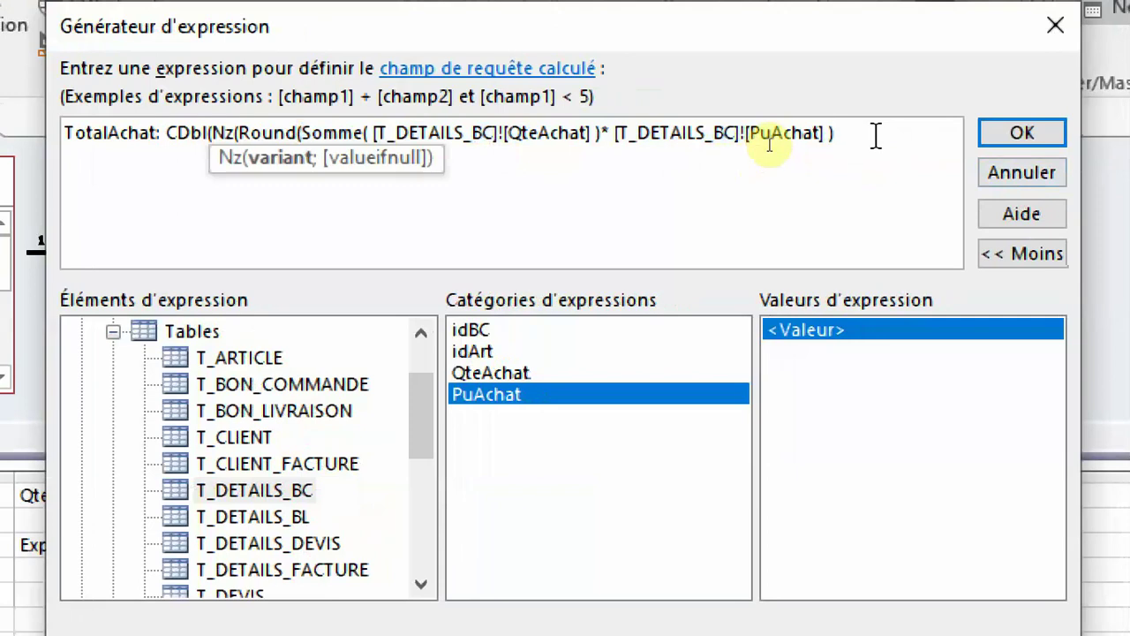
# Remove the parenthesis after [QteAchat] so Somme covers the whole product, and close Round with a precision of 2
pyautogui.click(598, 137)
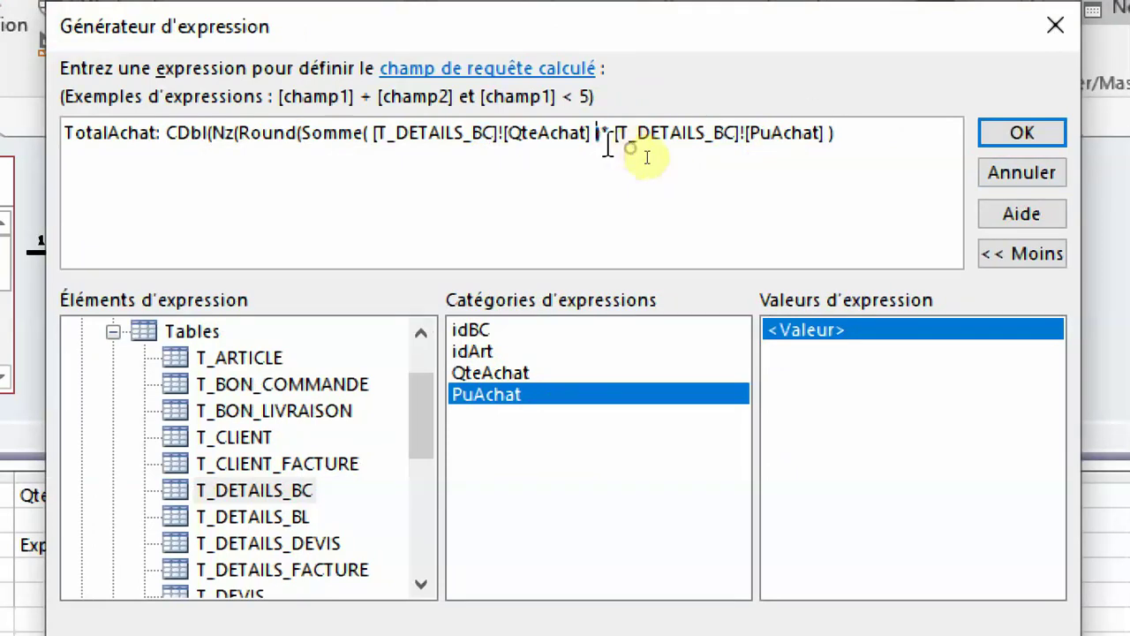
pyautogui.press('BackSpace')
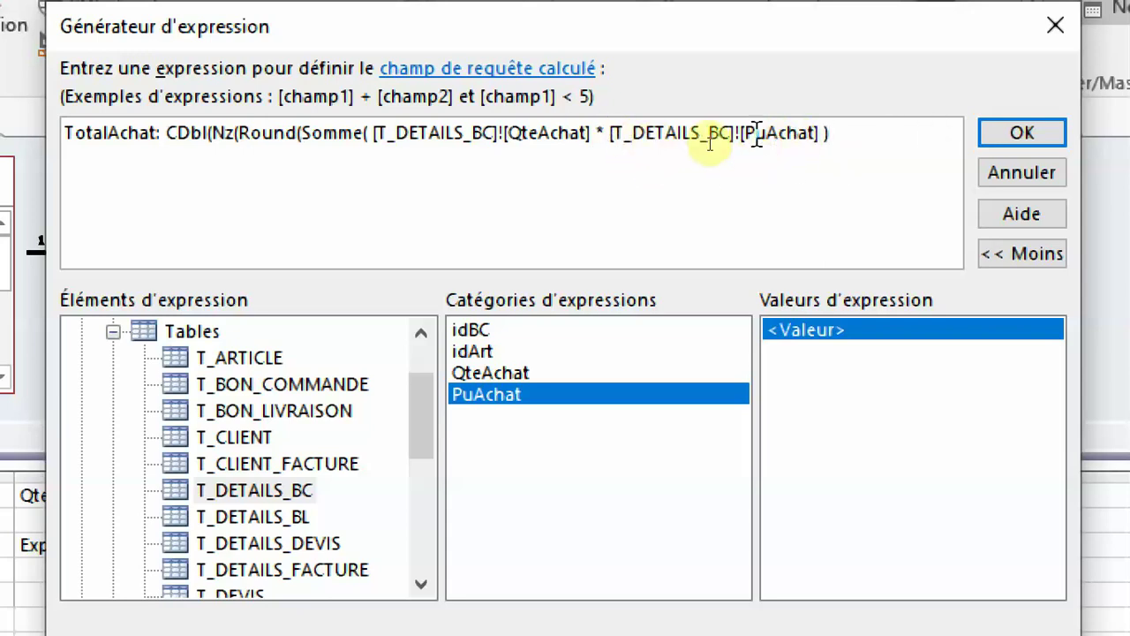
pyautogui.click(852, 135)
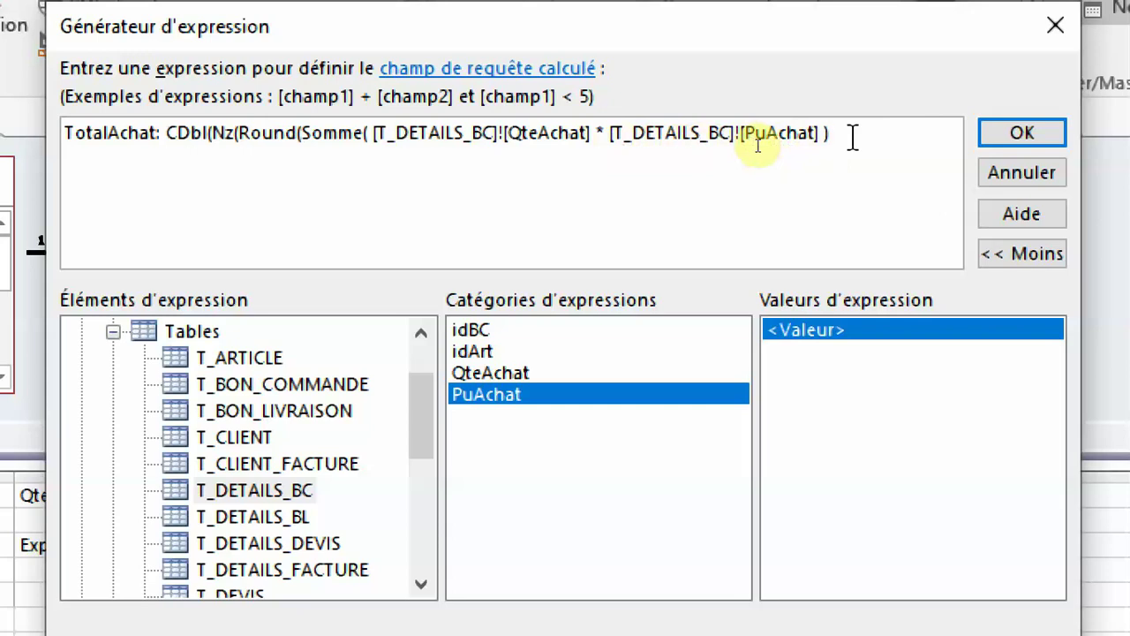
pyautogui.write(';')
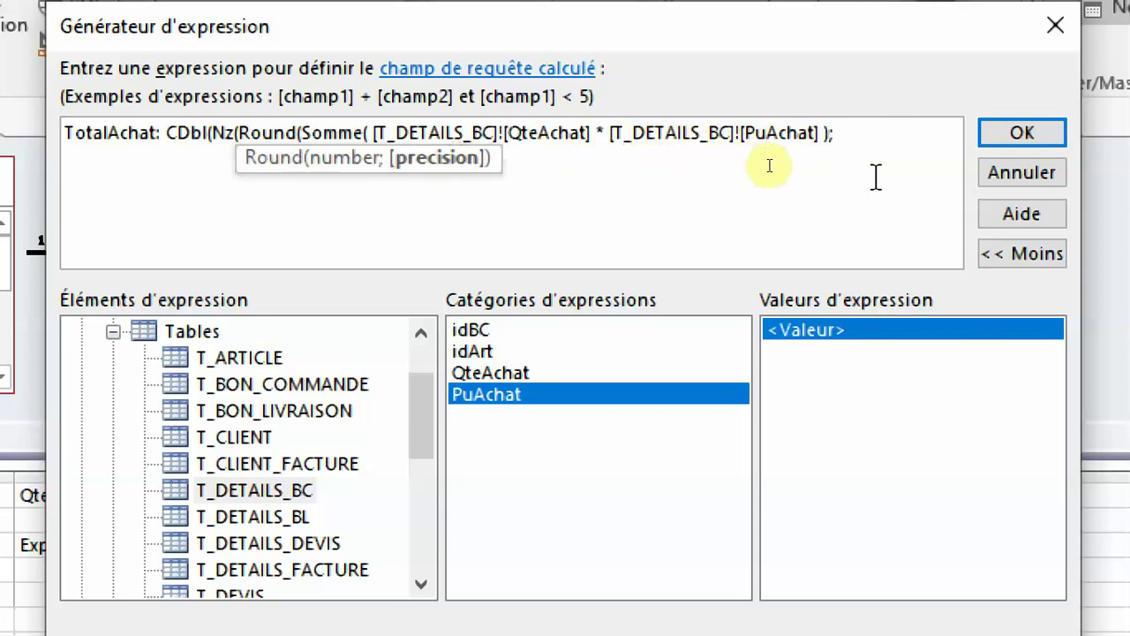
pyautogui.write('2')
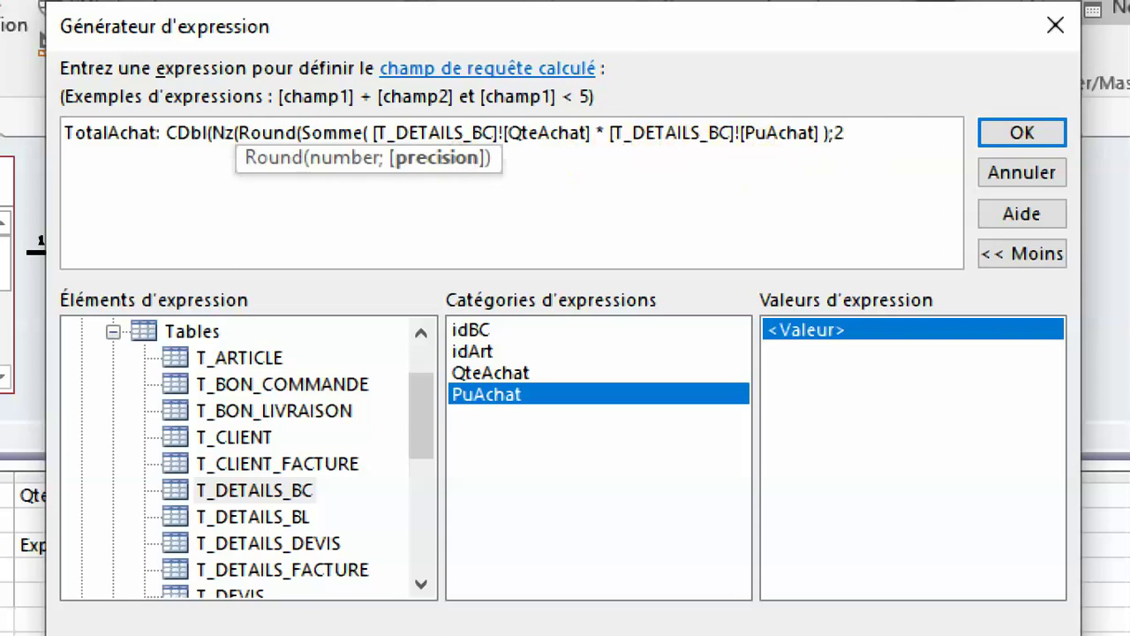
pyautogui.write(')')
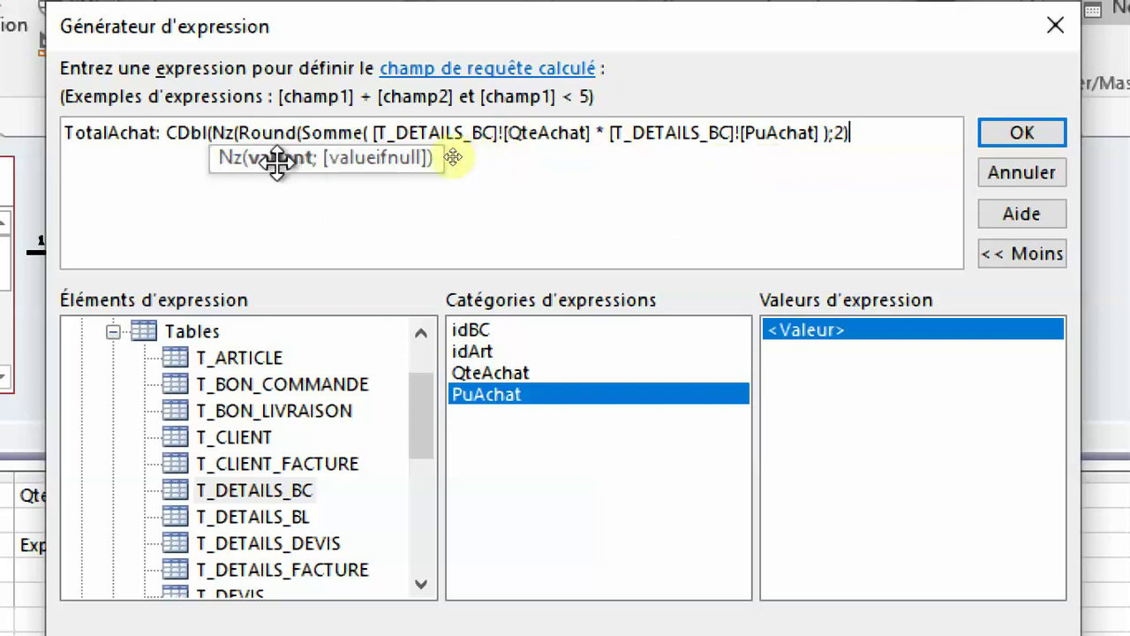
# Review the Round and Somme part of the TotalAchat expression, including its QteAchat and PuAchat references and closing parentheses
pyautogui.moveTo(239, 135); pyautogui.dragTo(865, 133)
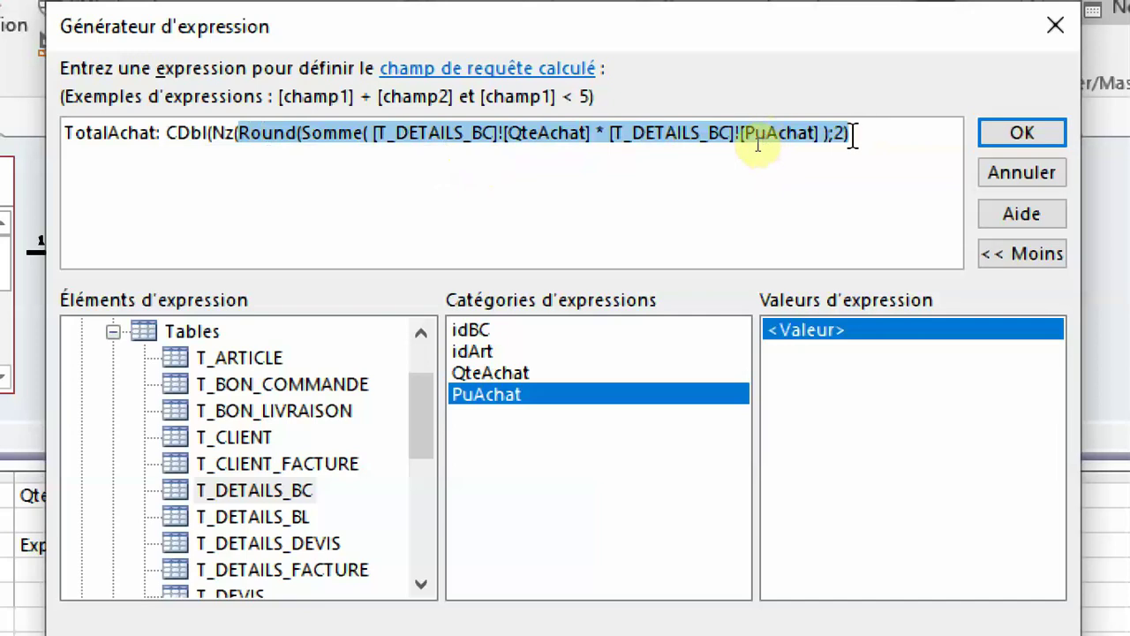
pyautogui.click(870, 134)
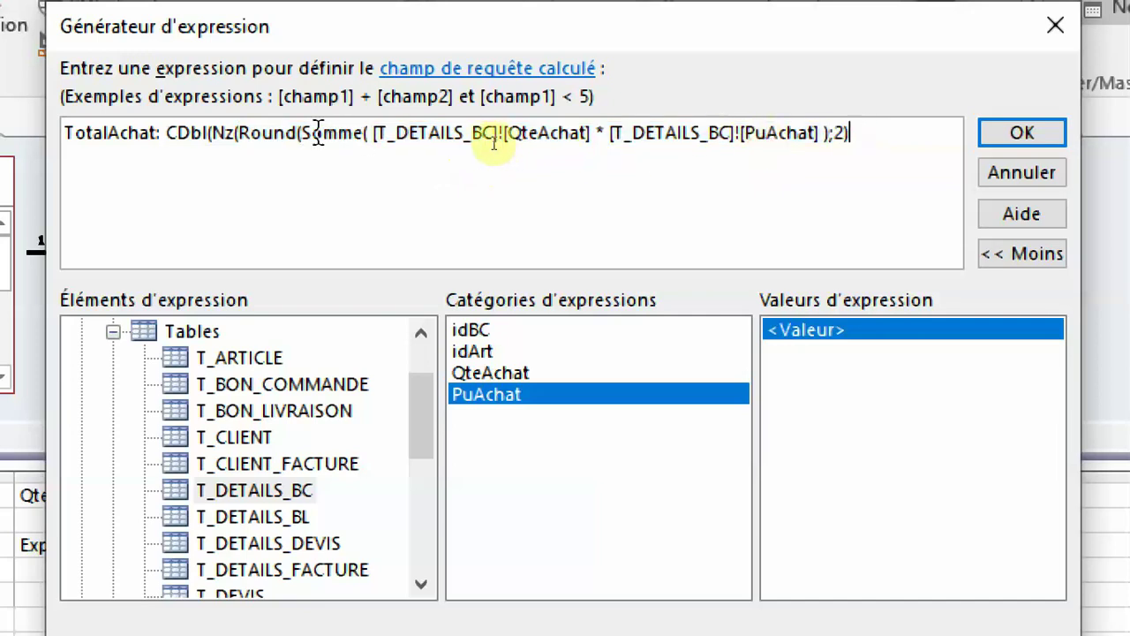
pyautogui.click(370, 132)
pyautogui.press('BackSpace')
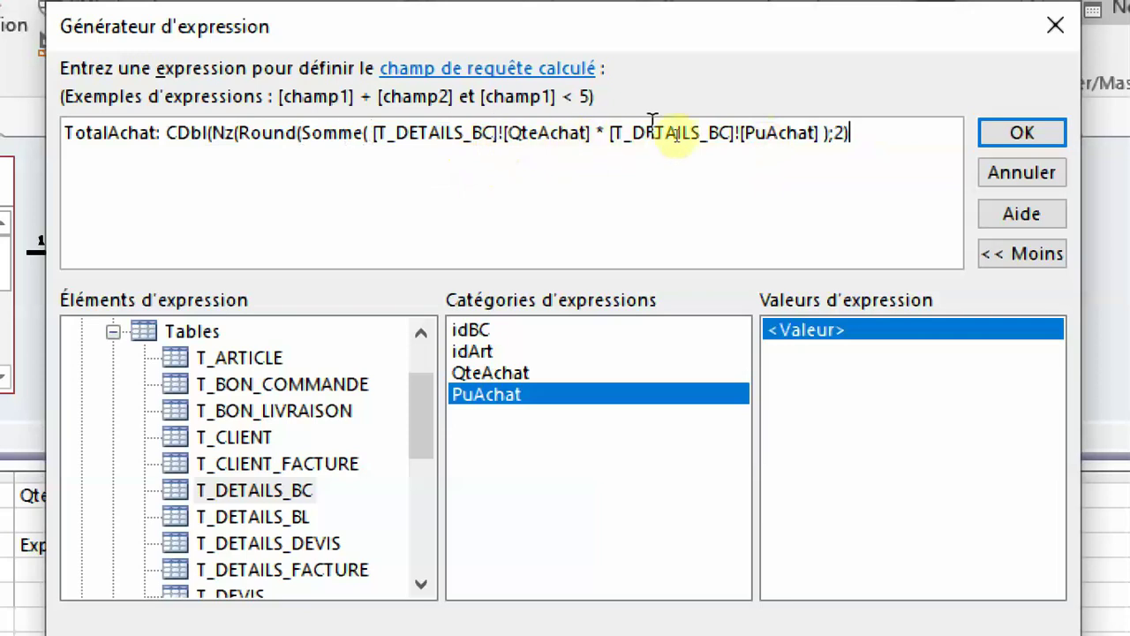
pyautogui.press('End')
pyautogui.press('Left')
pyautogui.press('Left')
pyautogui.press('Left')
pyautogui.press('Left')
pyautogui.press('BackSpace')
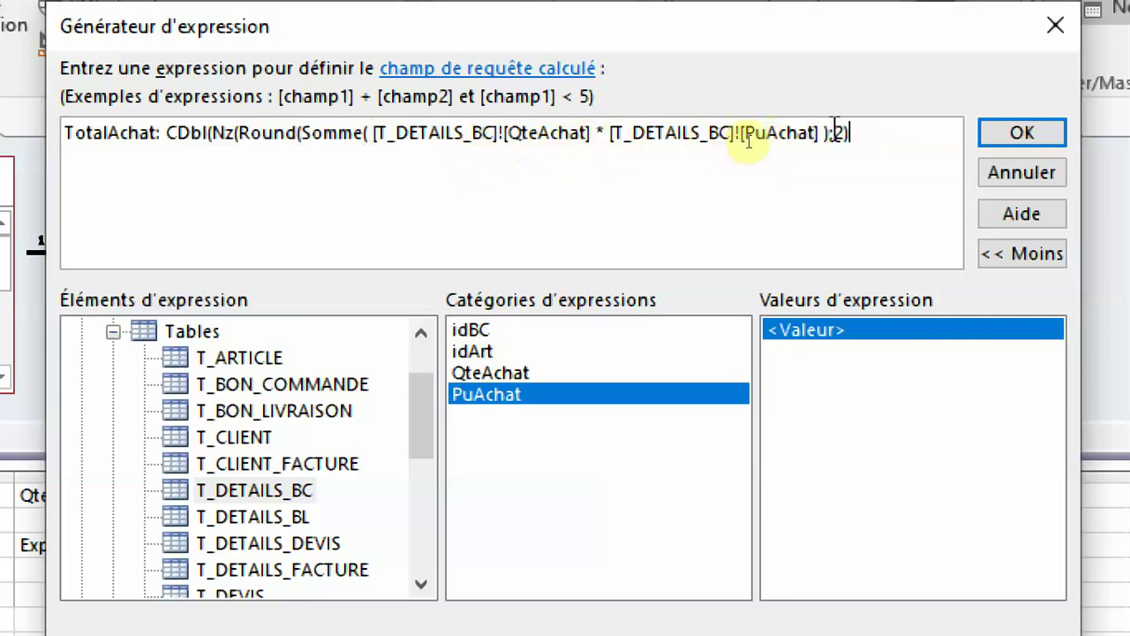
pyautogui.moveTo(543, 140); pyautogui.dragTo(427, 132)
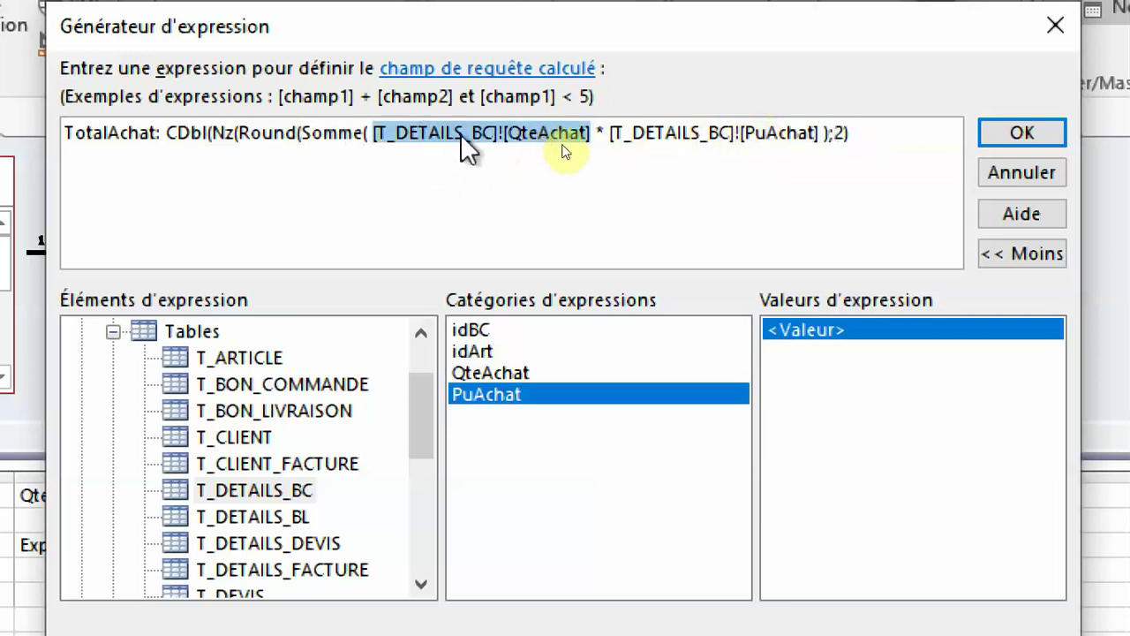
pyautogui.click(595, 136)
pyautogui.doubleClick(526, 134)
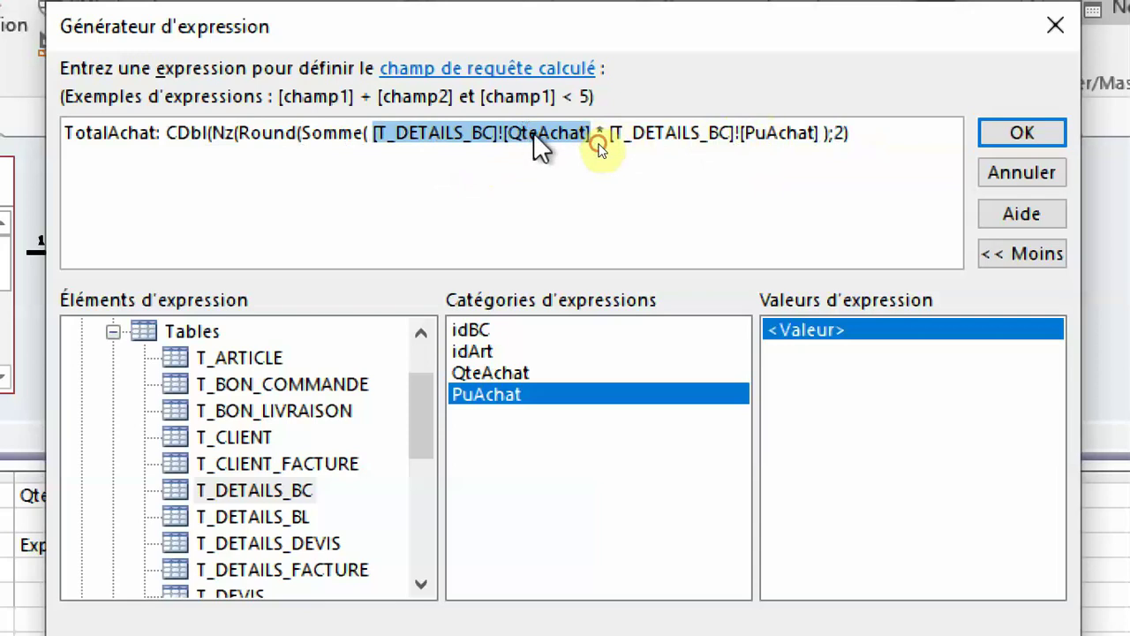
pyautogui.click(543, 141)
pyautogui.click(427, 134)
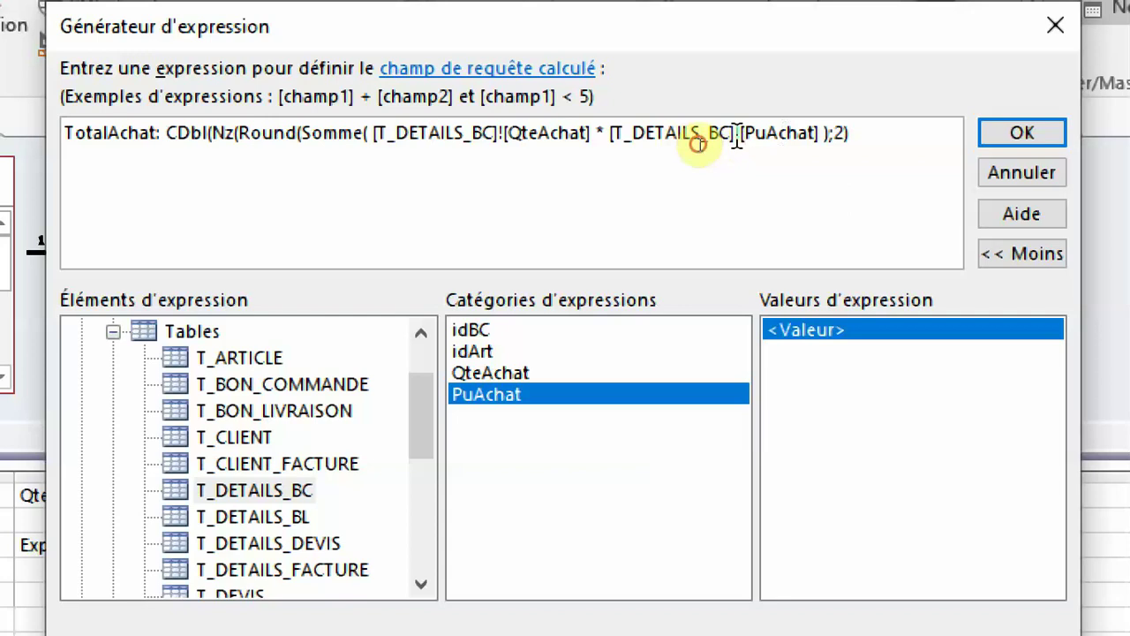
pyautogui.moveTo(732, 136); pyautogui.dragTo(611, 139)
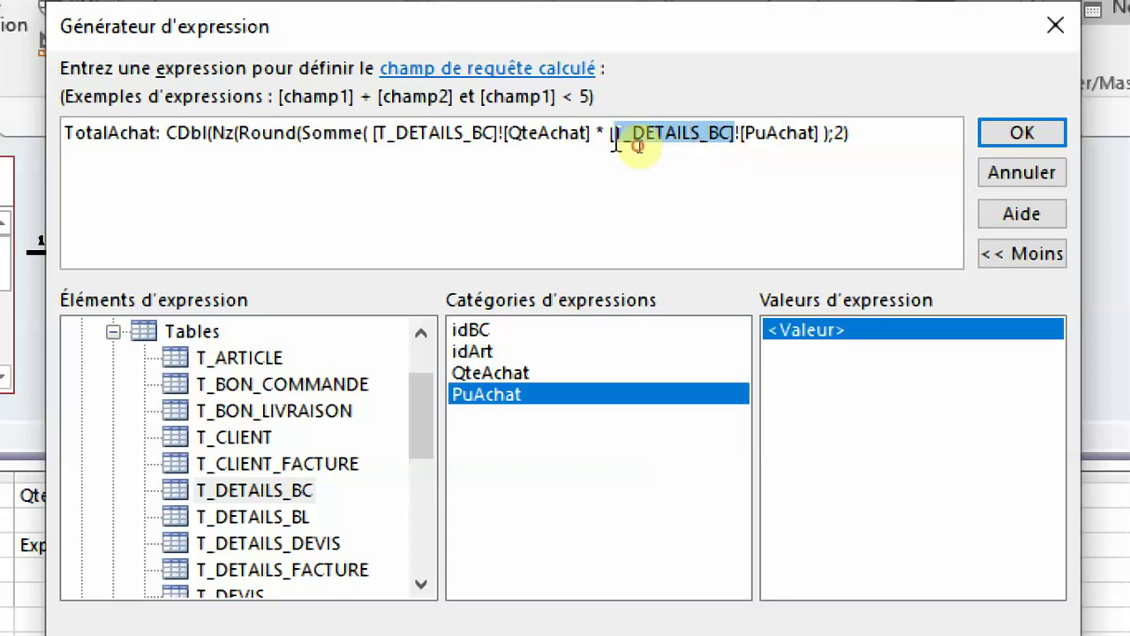
pyautogui.click(751, 143)
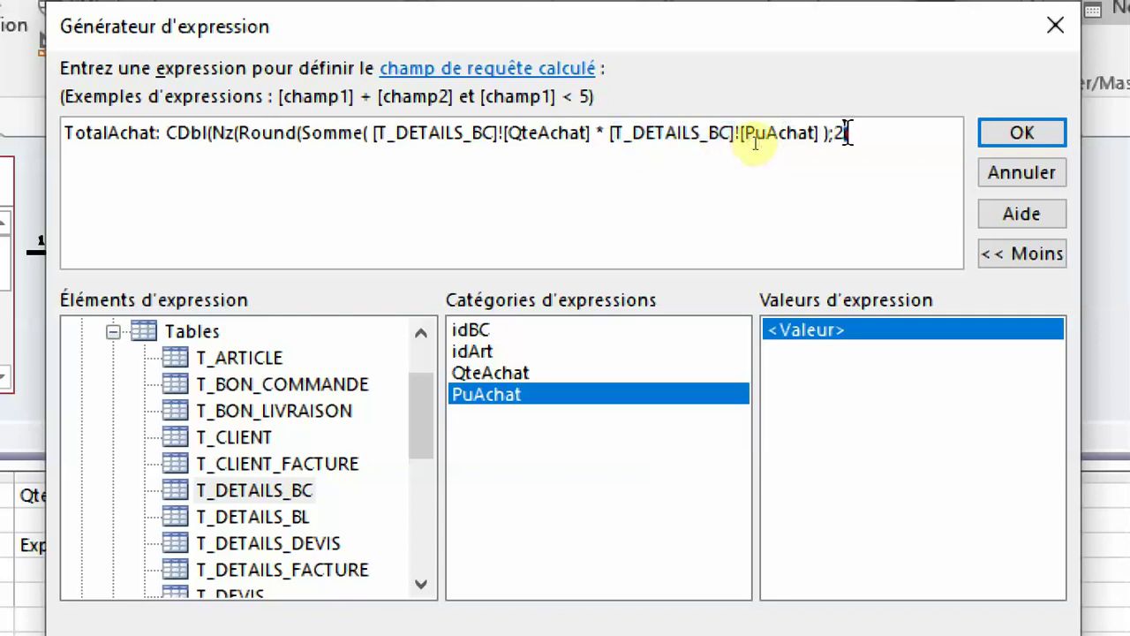
# Set Nz's value-if-null argument to 0, close the Nz and CDbl functions, and accept the TotalAchat expression
pyautogui.write(')')
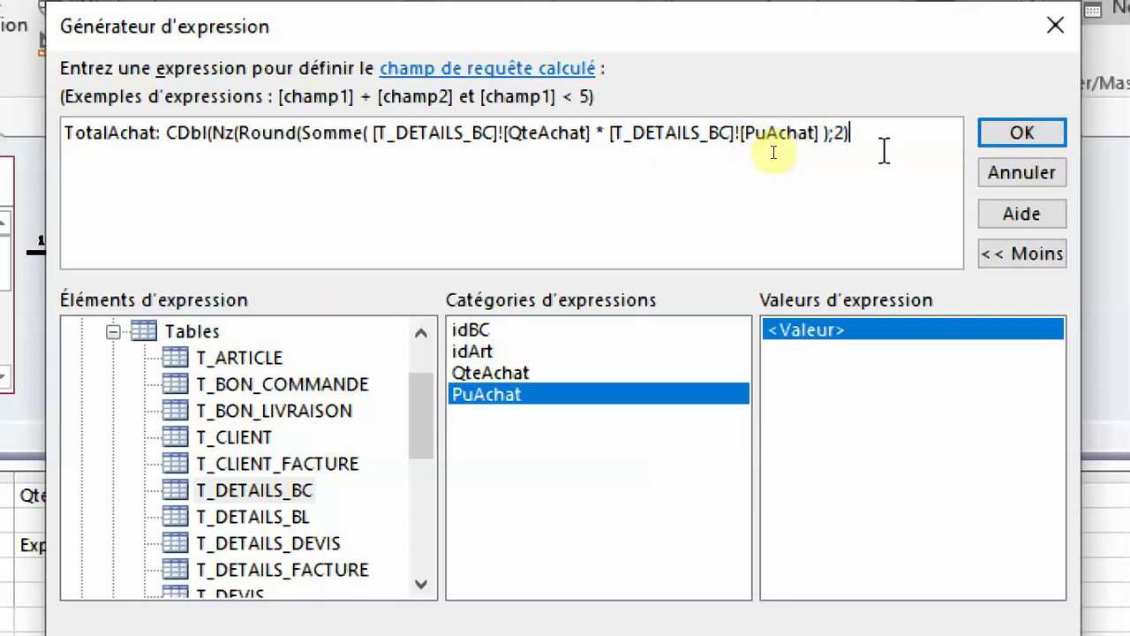
pyautogui.write(';0')
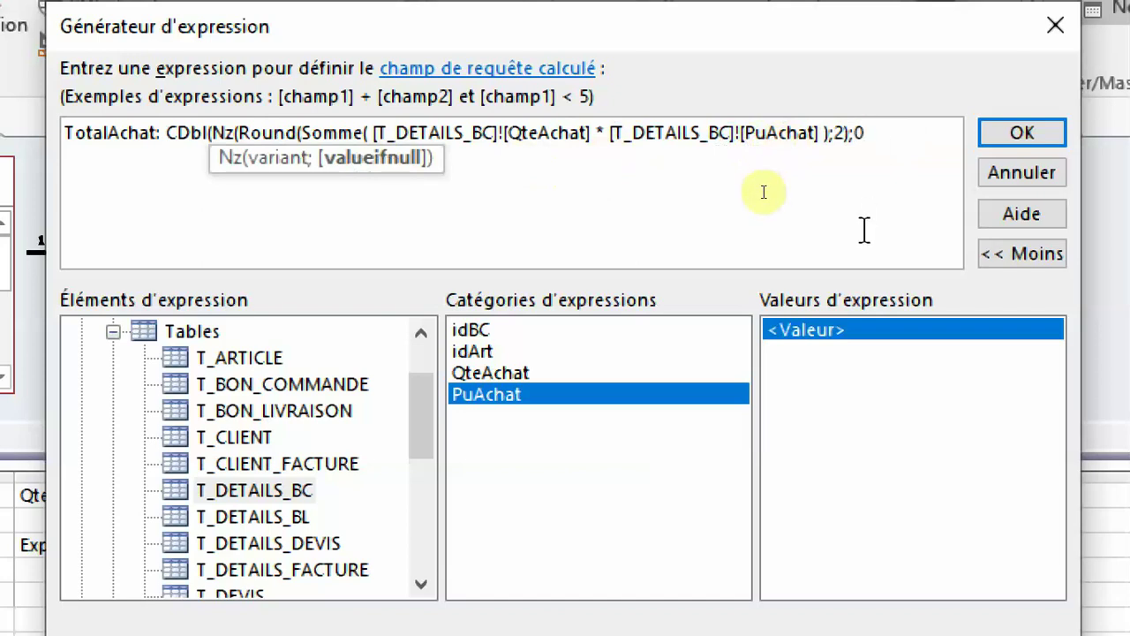
pyautogui.write(')')
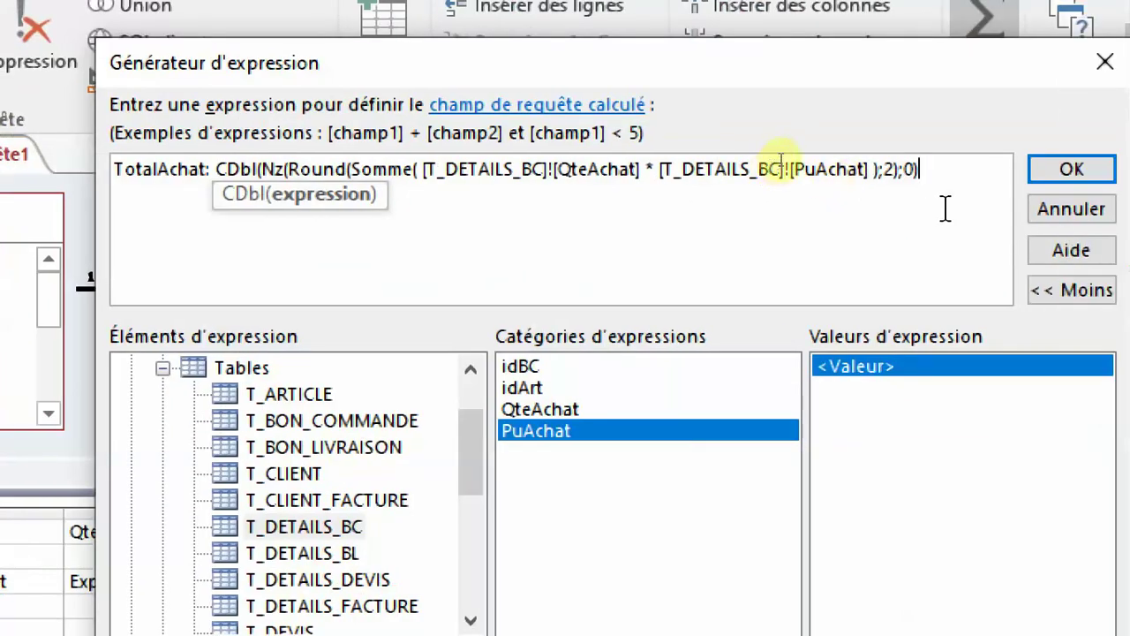
pyautogui.write(')')
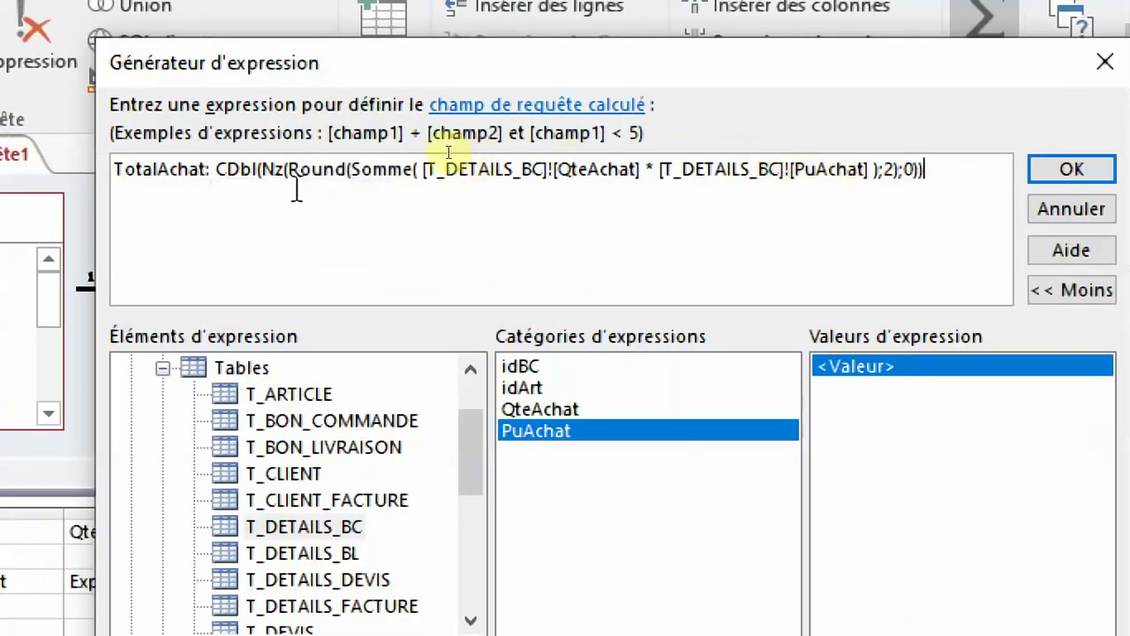
pyautogui.click(657, 169)
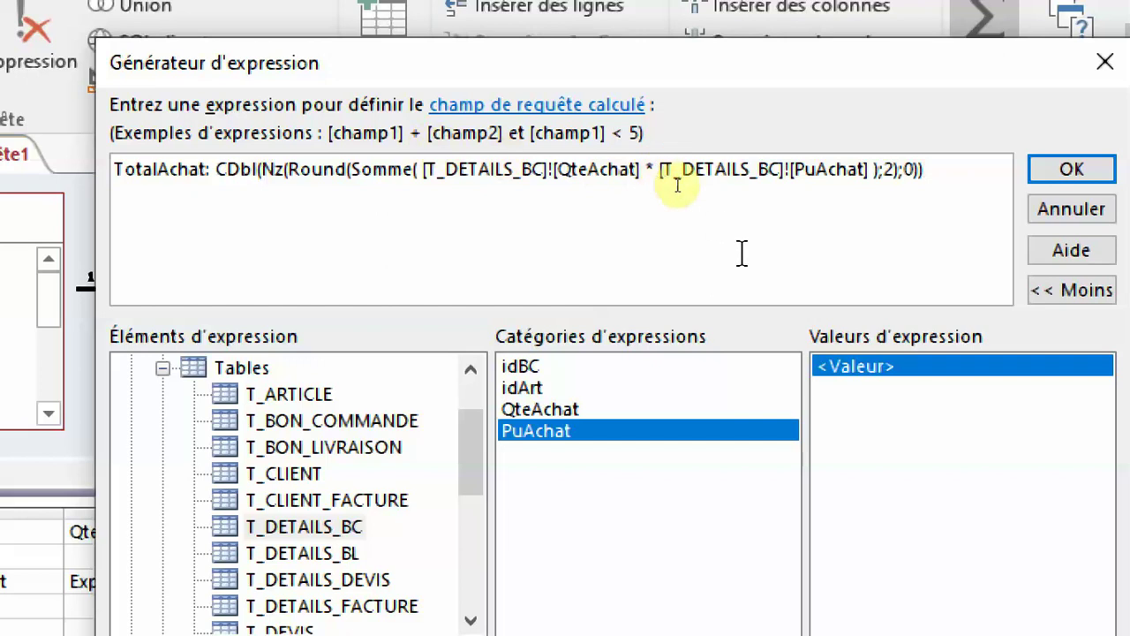
pyautogui.click(1065, 169)
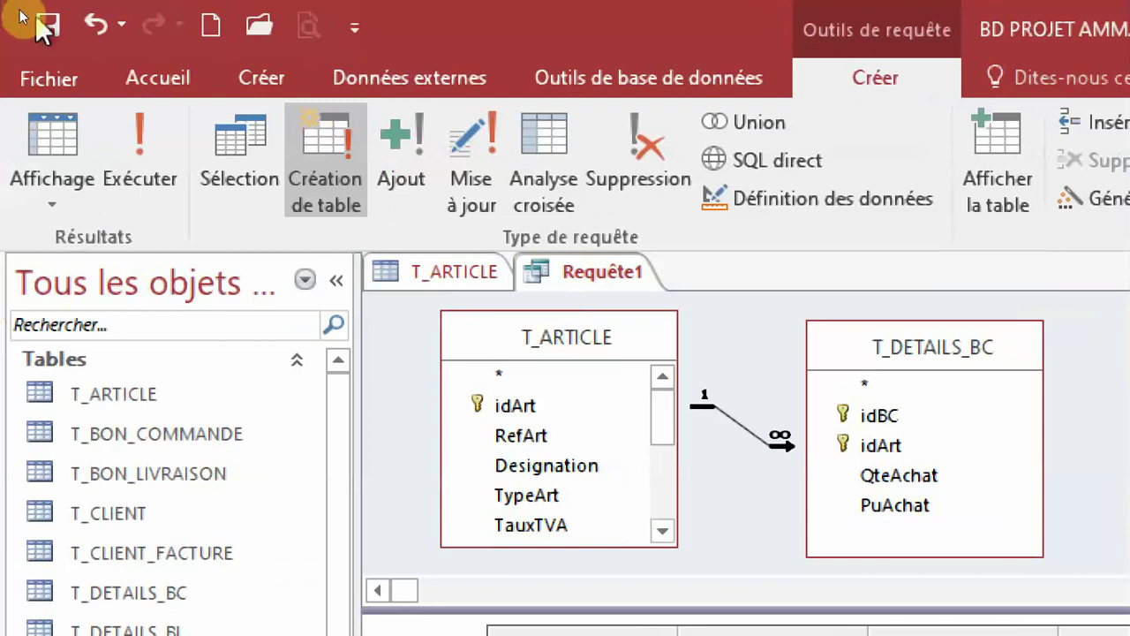
# Save the make-table query as R_CREATE_ENTREE_STOCK
pyautogui.click(19, 16)
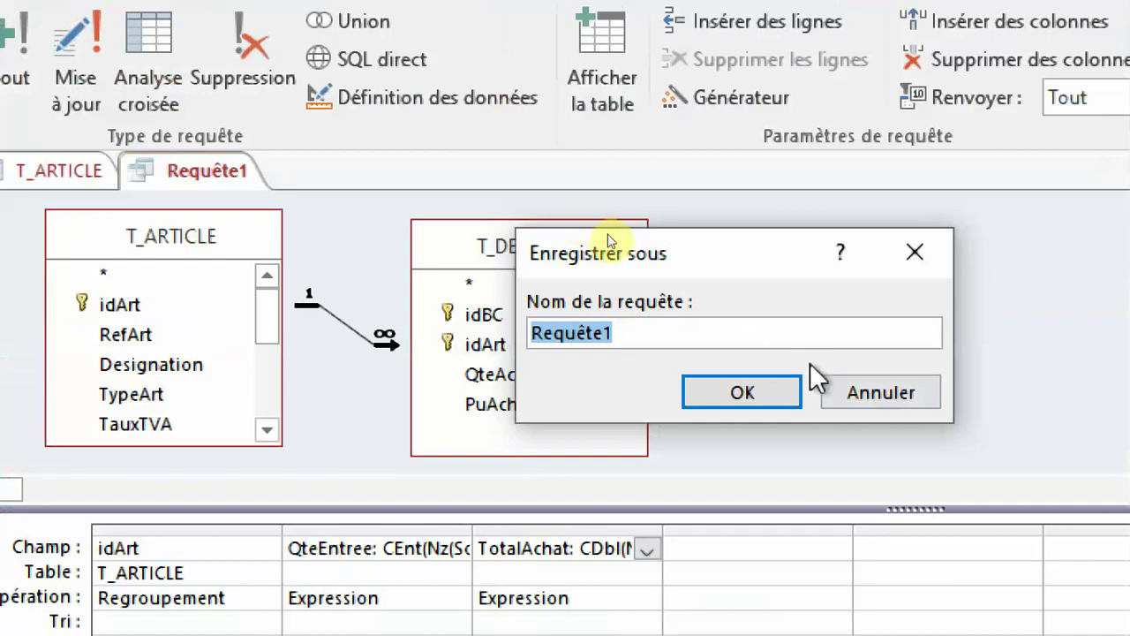
pyautogui.click(794, 305)
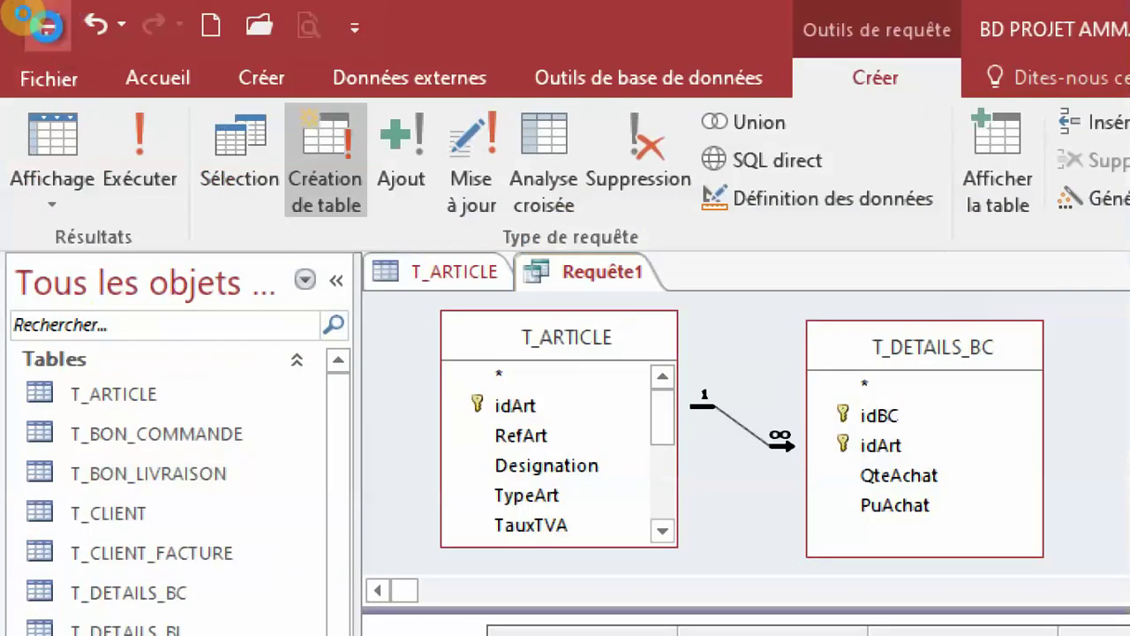
pyautogui.click(0, 0)
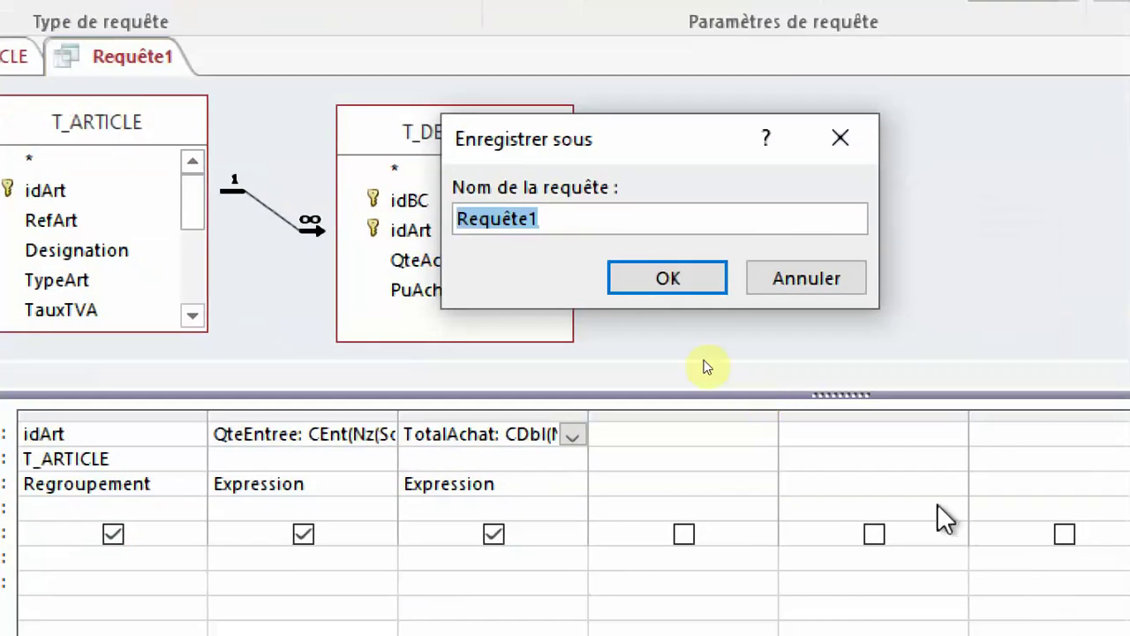
pyautogui.write('R')
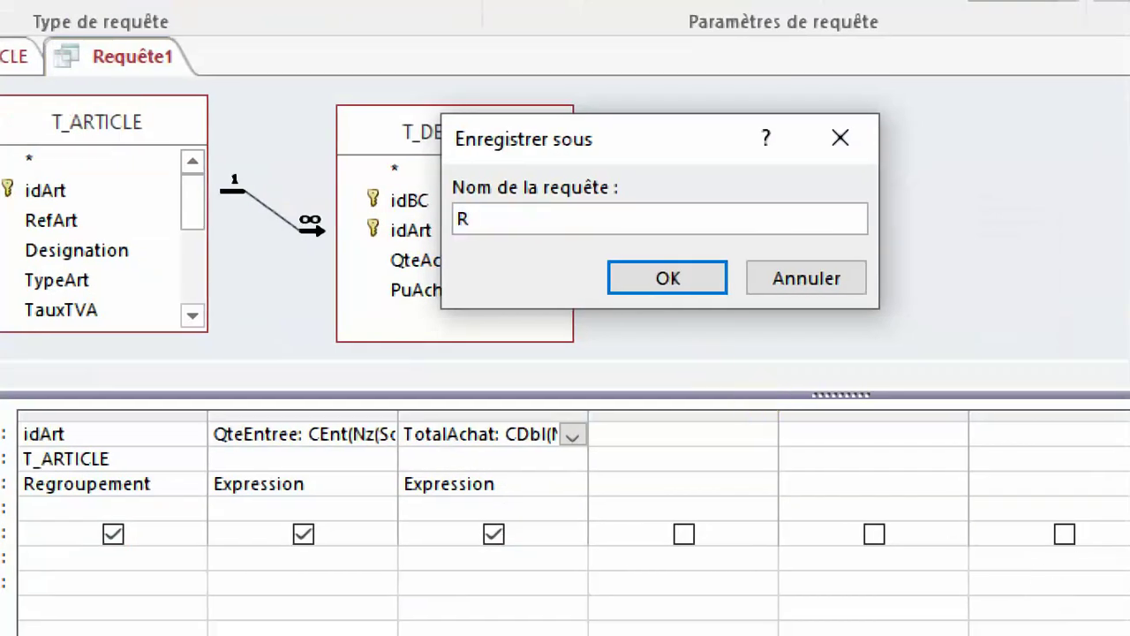
pyautogui.write('_CREATE')
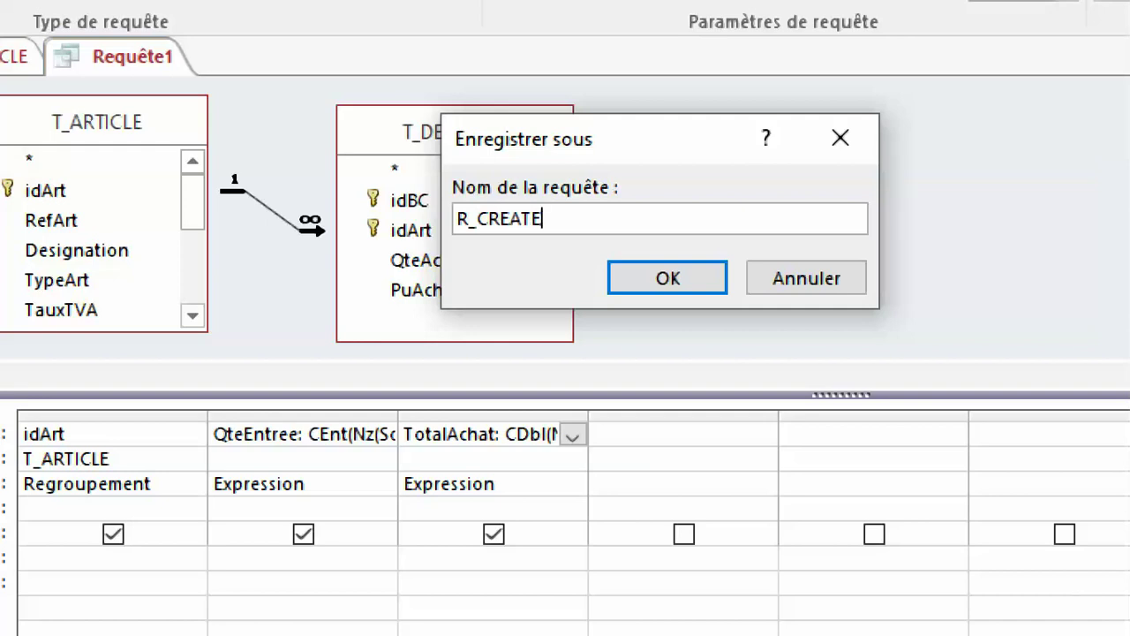
pyautogui.write('_ENTREE_')
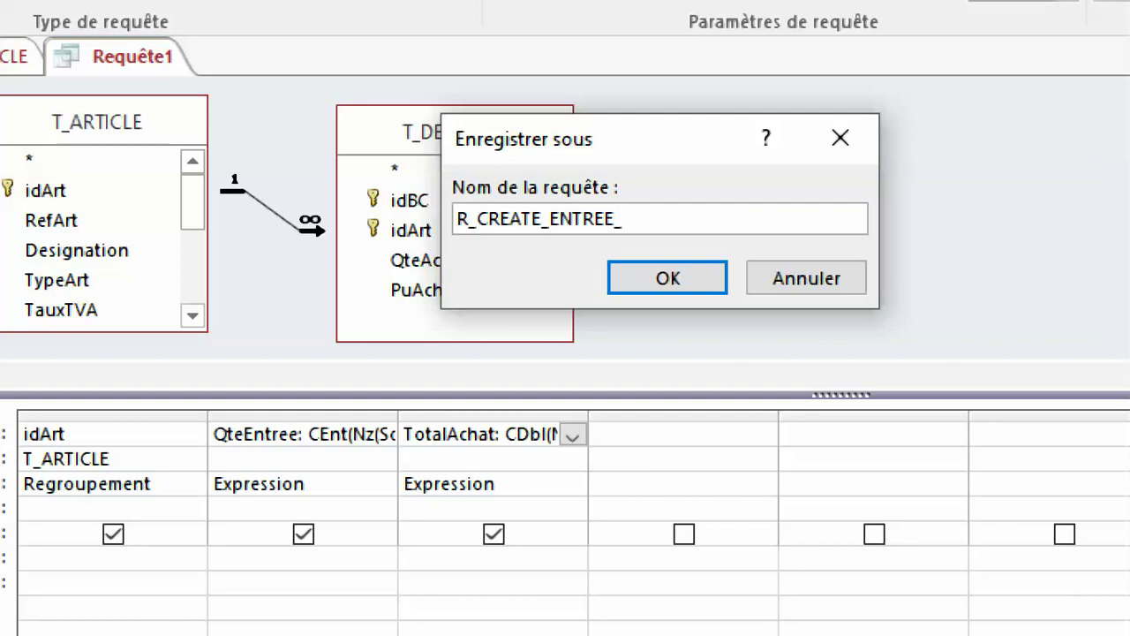
pyautogui.write('STOCK')
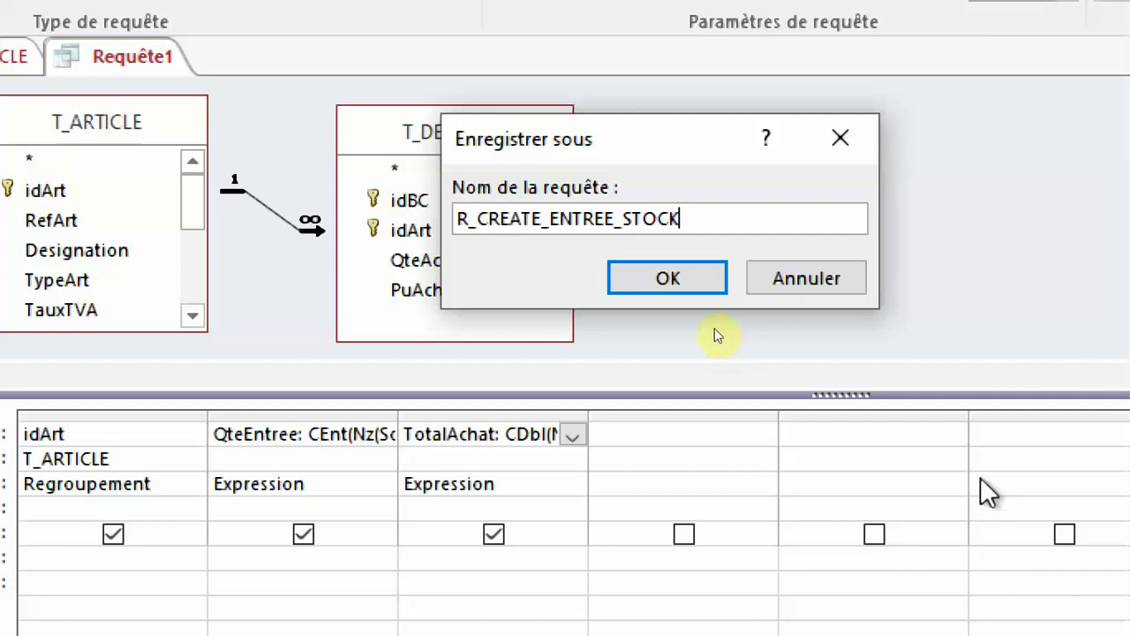
pyautogui.click(698, 280)
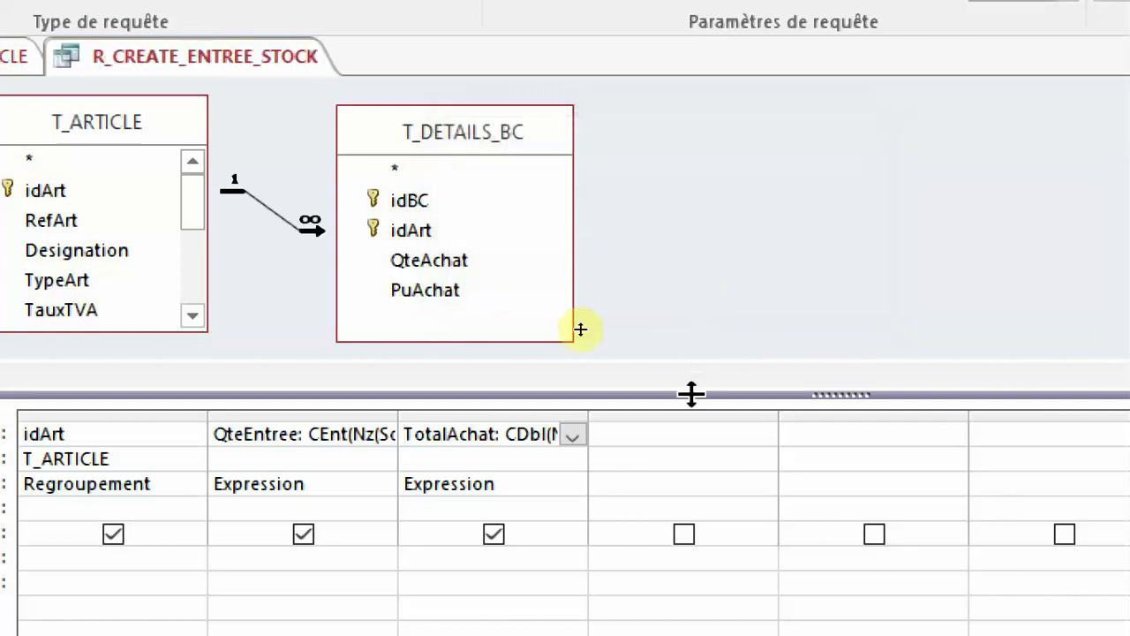
# Set the empty fourth column's operation to Expression and open the expression builder for its field
pyautogui.click(656, 484)
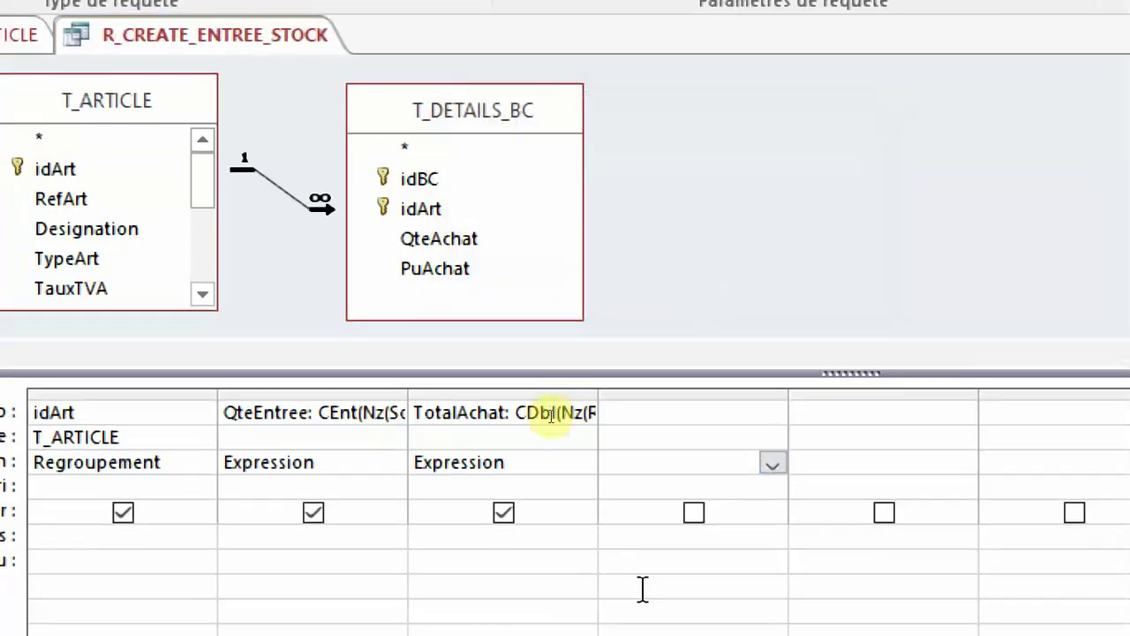
pyautogui.click(762, 484)
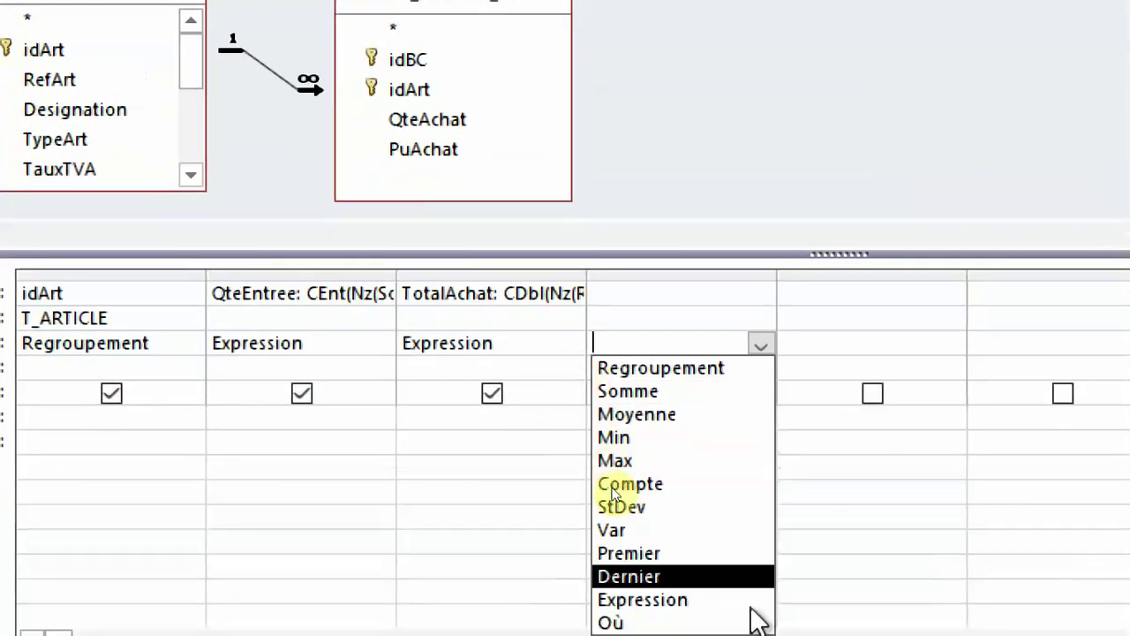
pyautogui.click(649, 613)
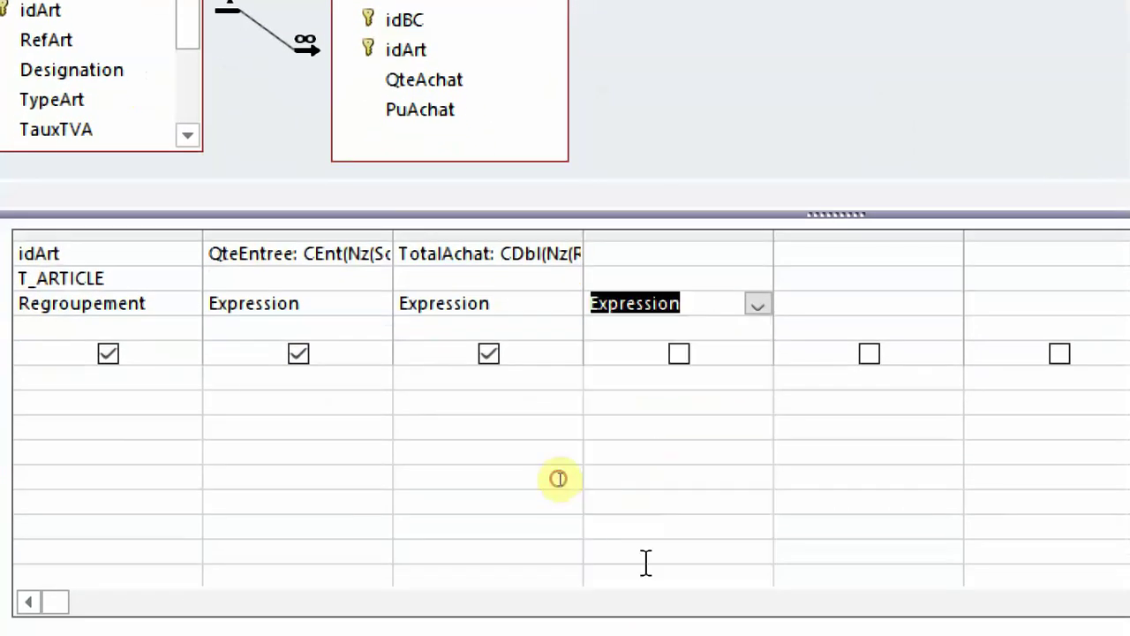
pyautogui.click(644, 253)
pyautogui.rightClick(637, 255)
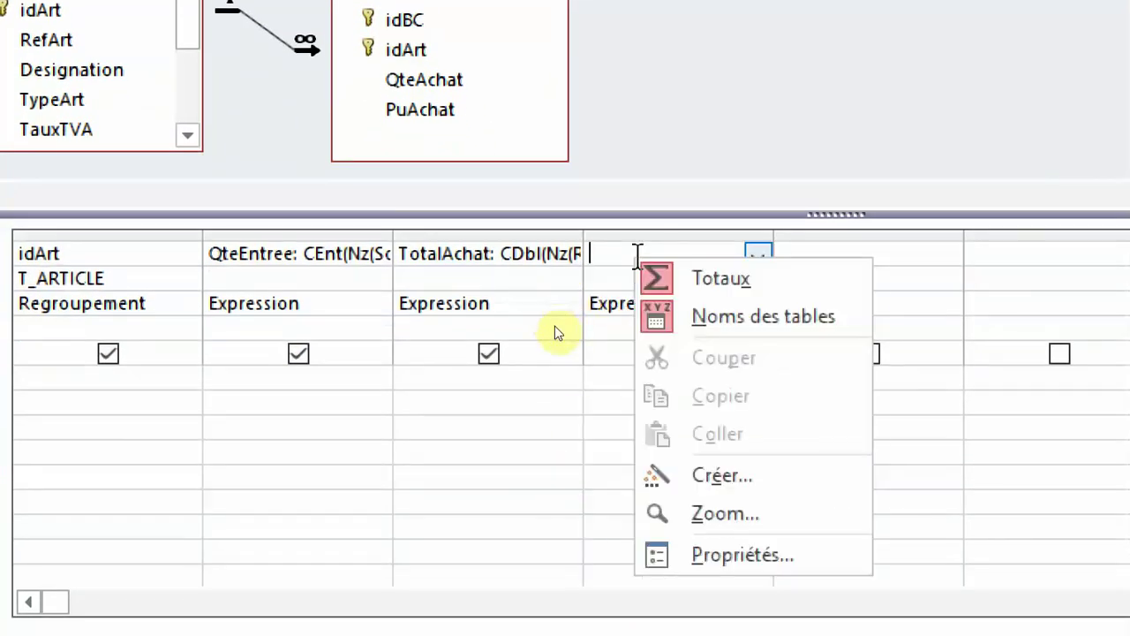
pyautogui.click(632, 251)
pyautogui.rightClick(628, 250)
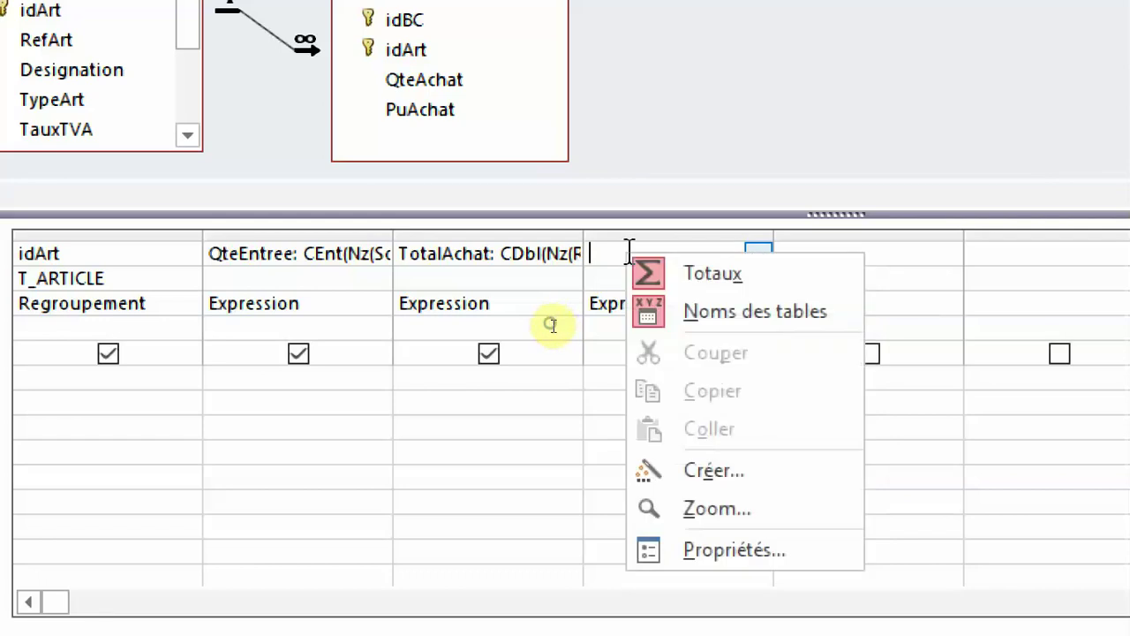
pyautogui.click(745, 470)
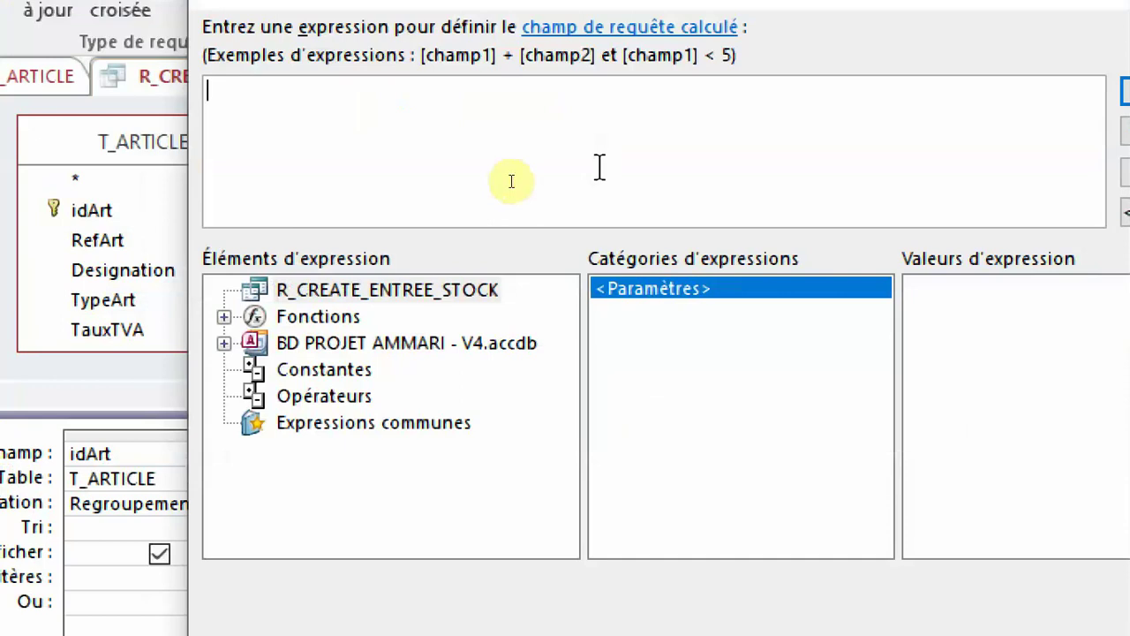
# Try to start a PumAchat calculated field with an IIf function, checking the query's elements for available fields
pyautogui.write('Pum')
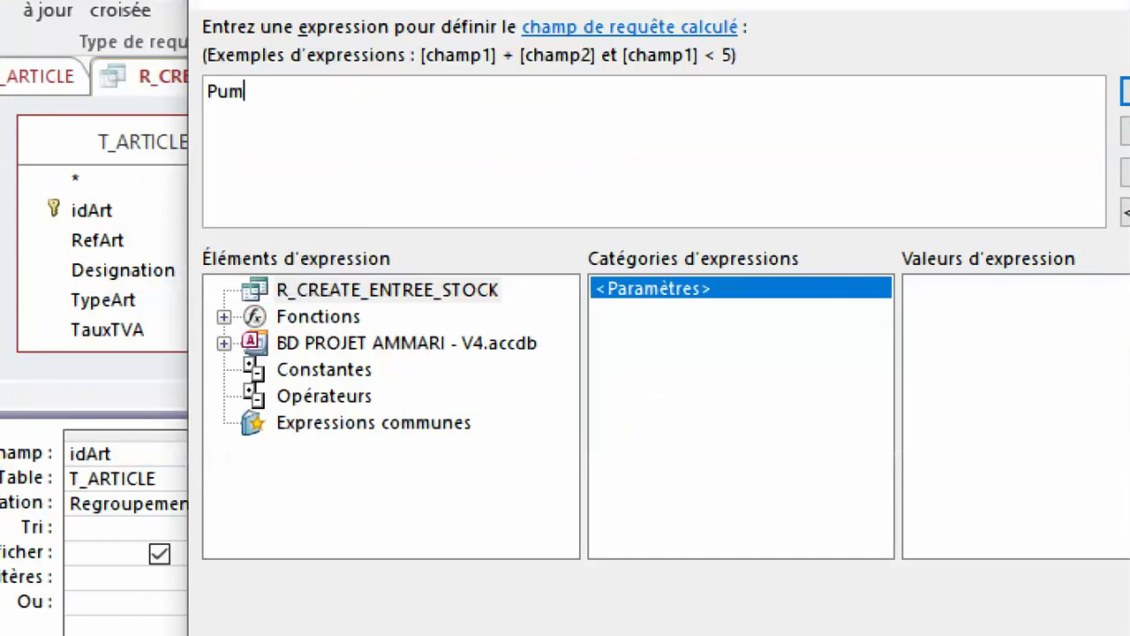
pyautogui.write('Achat:')
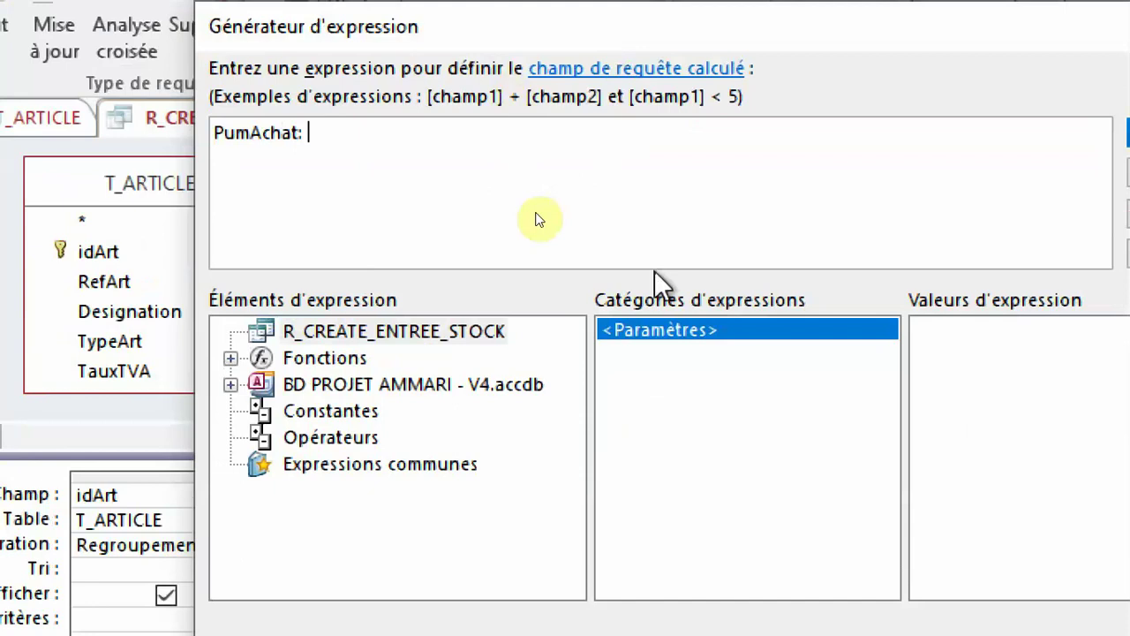
pyautogui.click(362, 331)
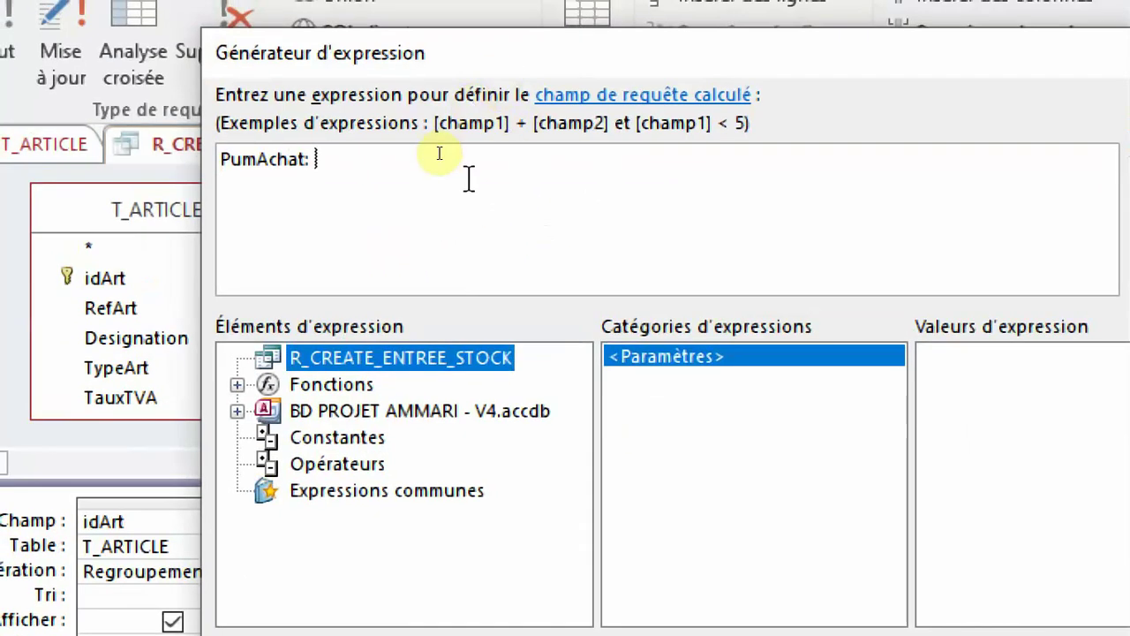
pyautogui.click(438, 154)
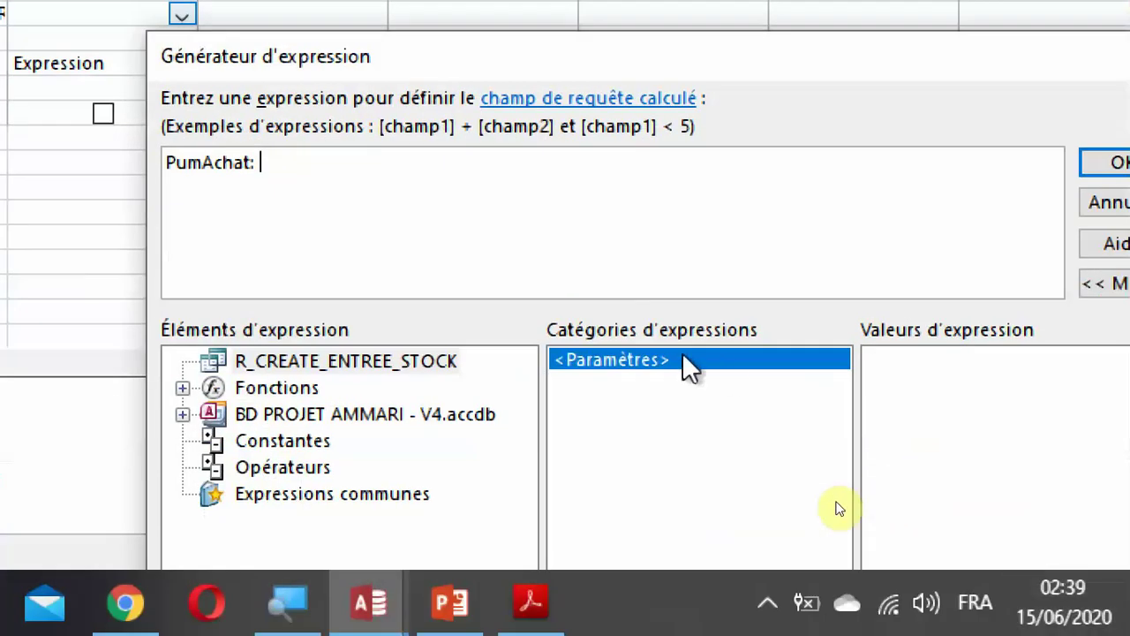
pyautogui.click(329, 360)
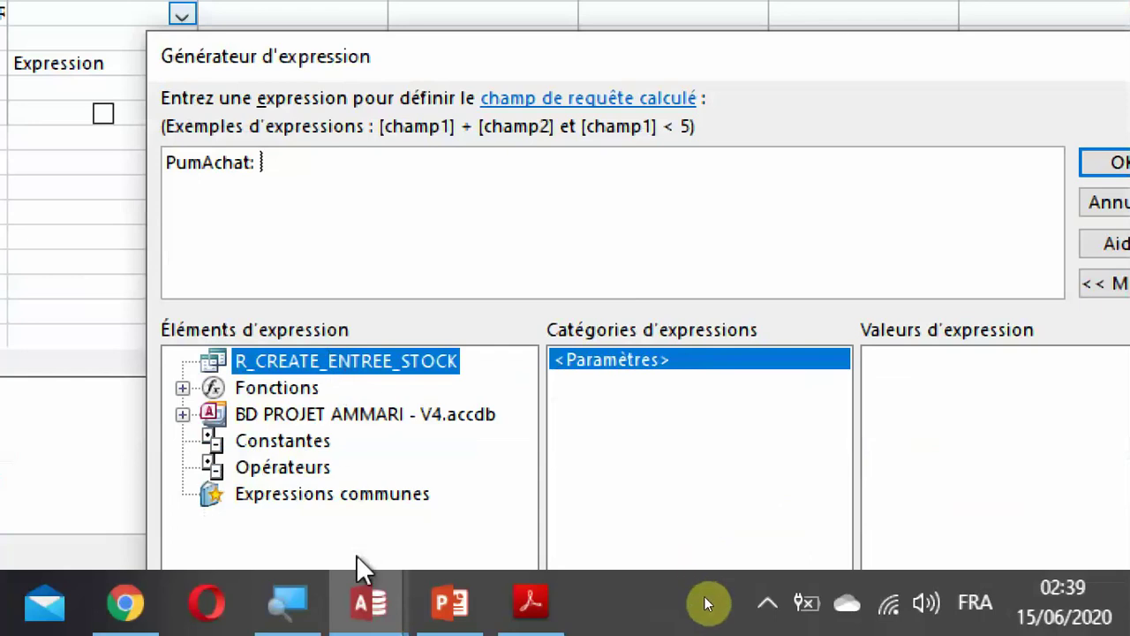
pyautogui.click(348, 161)
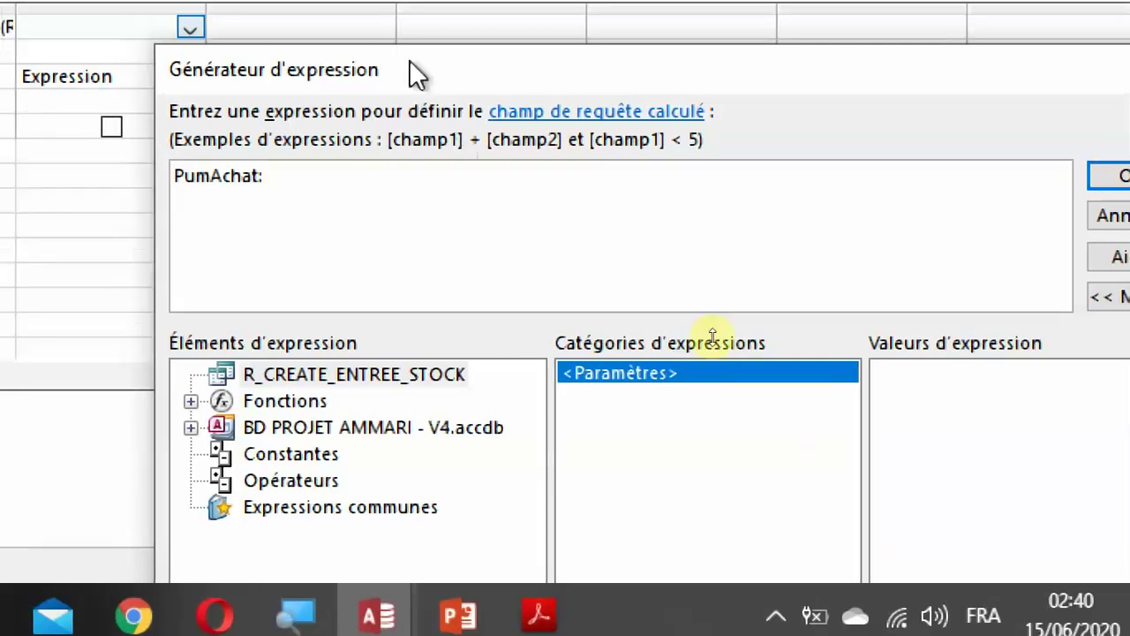
pyautogui.click(350, 215)
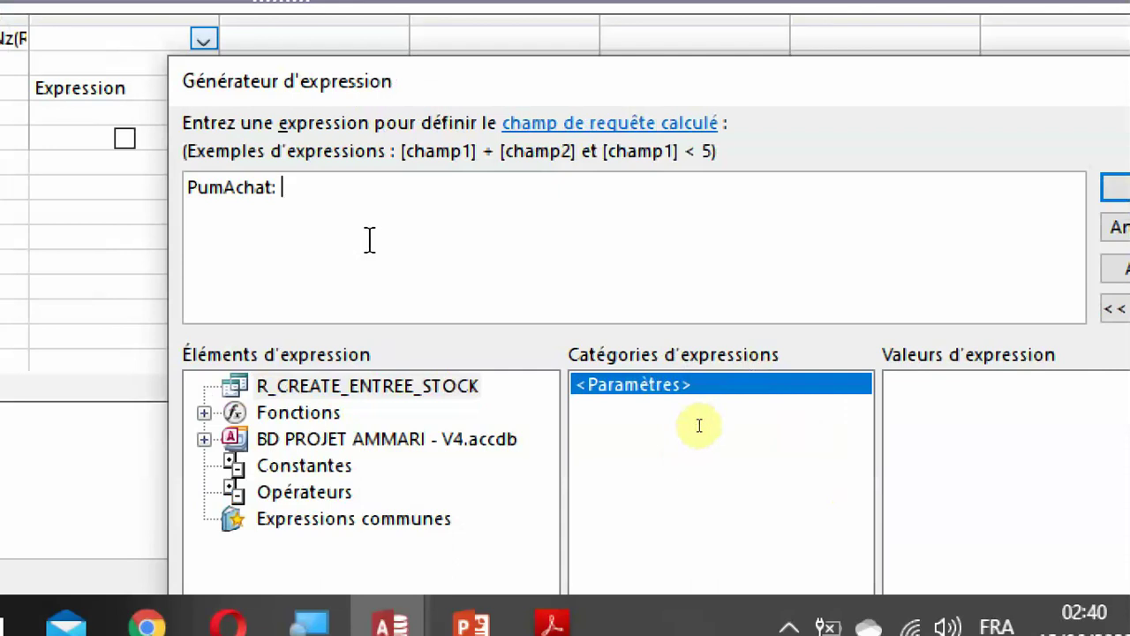
pyautogui.write('iif(')
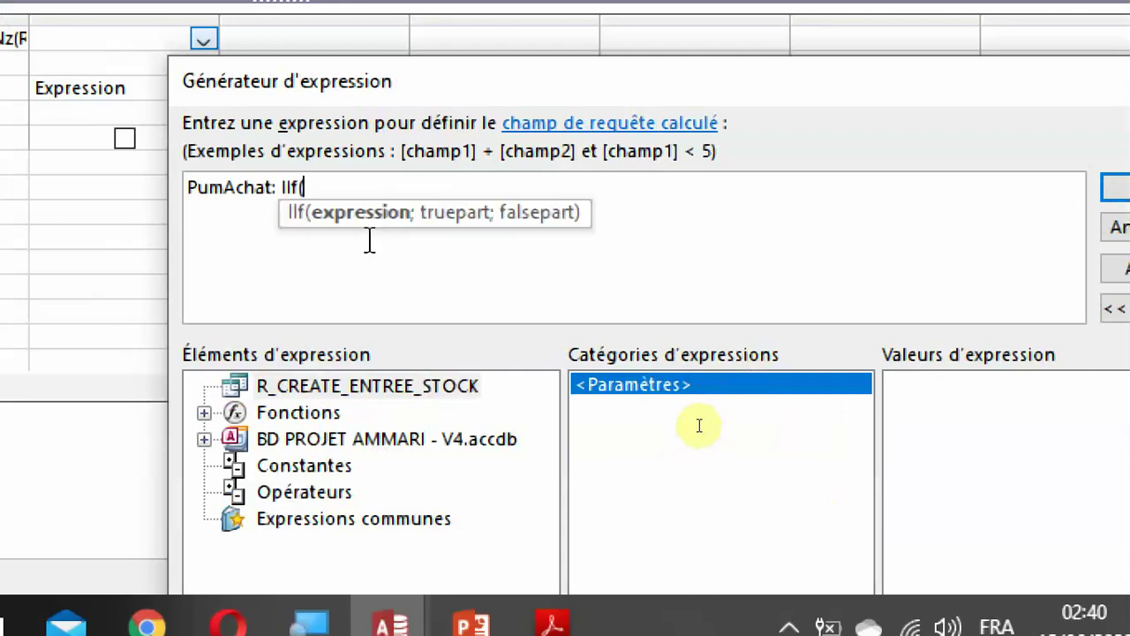
pyautogui.write('qte')
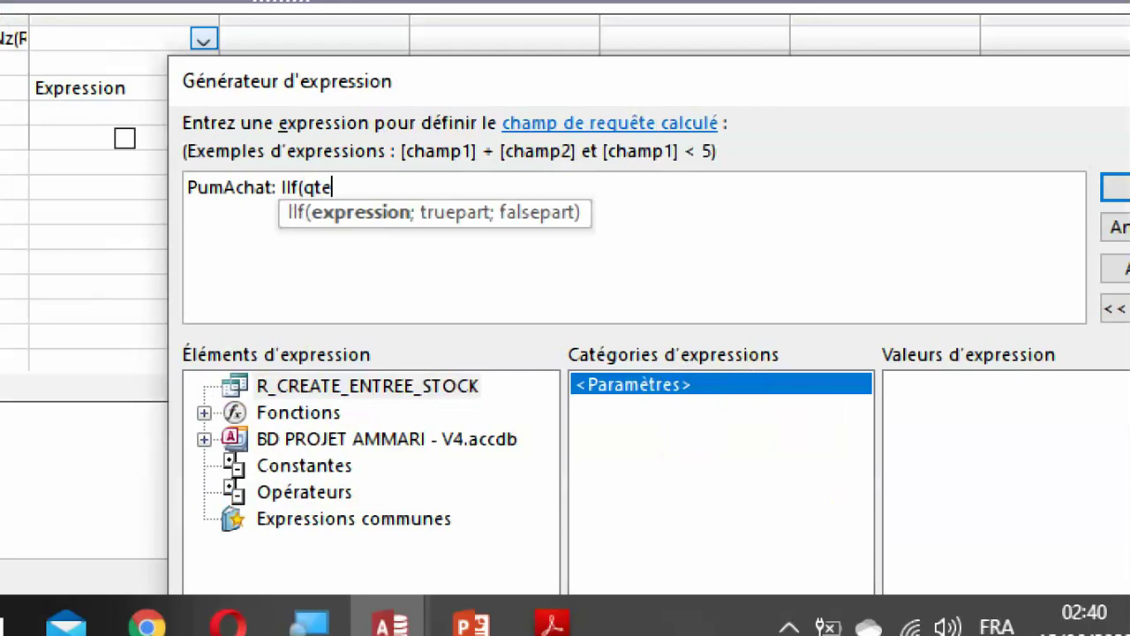
# Delete the unfinished PumAchat expression and cancel the expression builder
pyautogui.press('BackSpace')
pyautogui.press('BackSpace')
pyautogui.press('BackSpace')
pyautogui.press('BackSpace')
pyautogui.press('BackSpace')
pyautogui.press('BackSpace')
pyautogui.press('BackSpace')
pyautogui.press('BackSpace')
pyautogui.press('BackSpace')
pyautogui.press('BackSpace')
pyautogui.press('BackSpace')
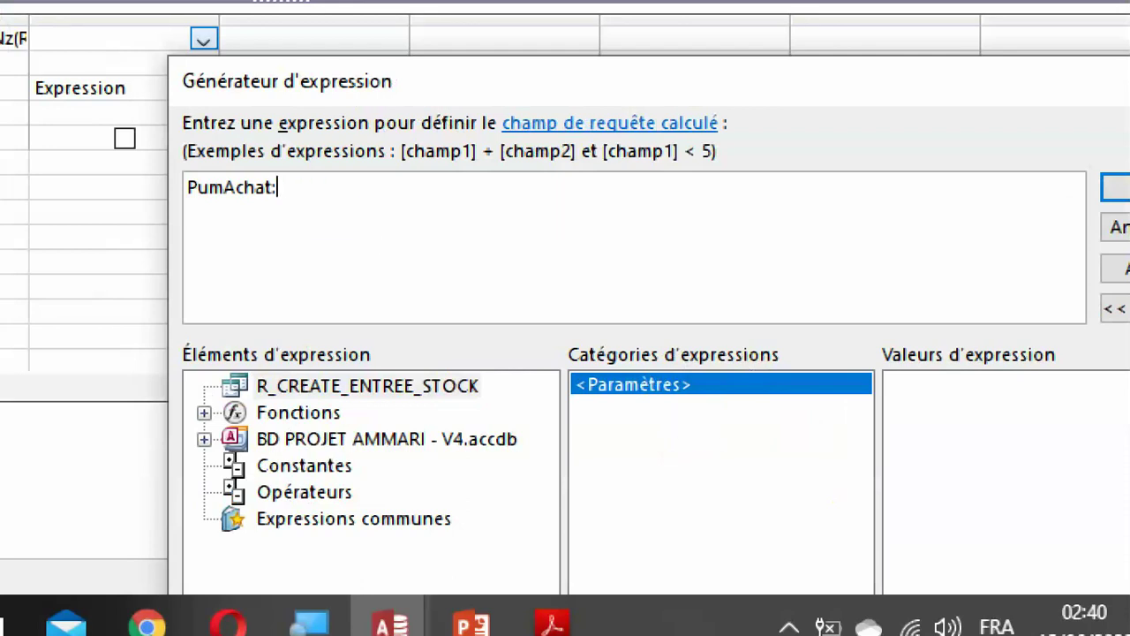
pyautogui.press('BackSpace')
pyautogui.press('BackSpace')
pyautogui.press('BackSpace')
pyautogui.press('BackSpace')
pyautogui.press('BackSpace')
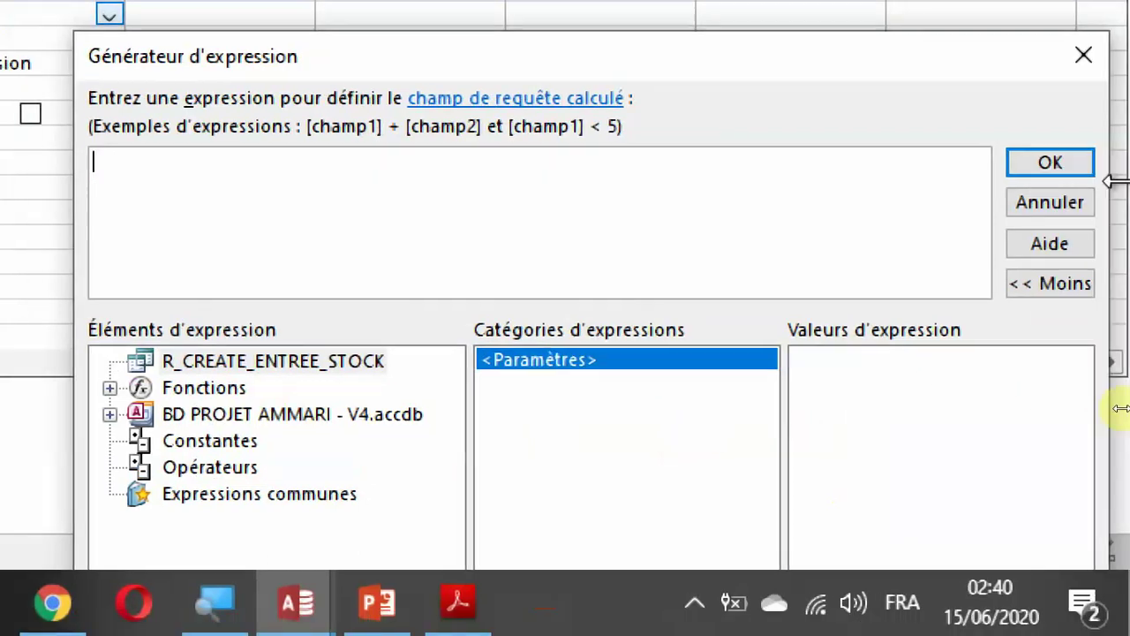
pyautogui.click(1064, 202)
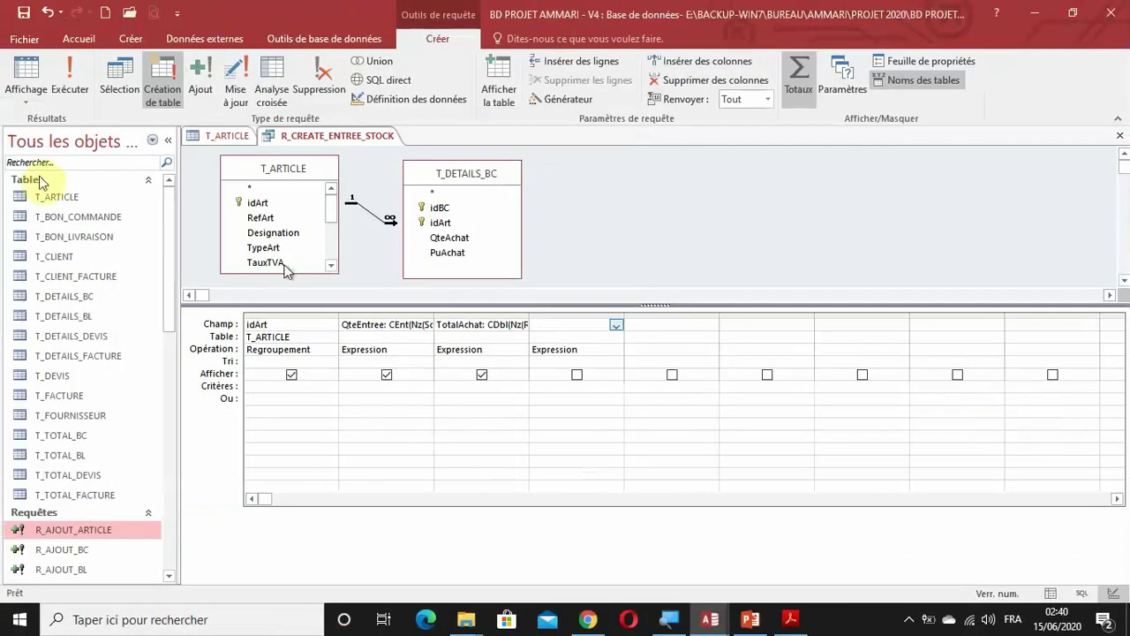
# Save and close the R_CREATE_ENTREE_STOCK query, and reopen it in design view
pyautogui.click(25, 13)
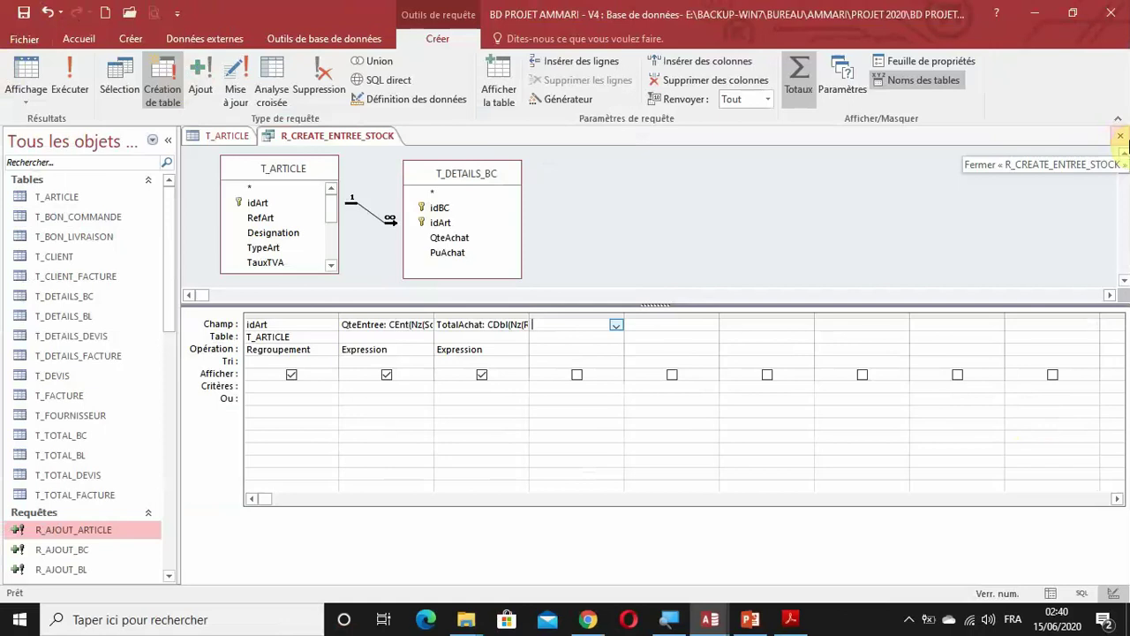
pyautogui.click(1120, 137)
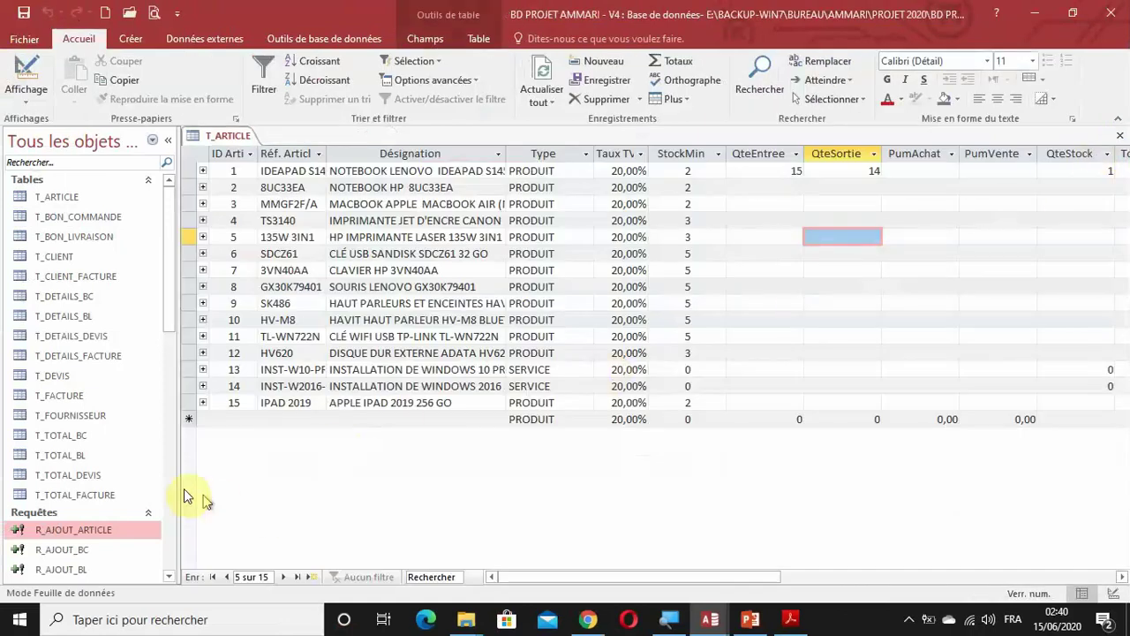
pyautogui.scroll(-3, 75, 475)
pyautogui.scroll(-1, 75, 475)
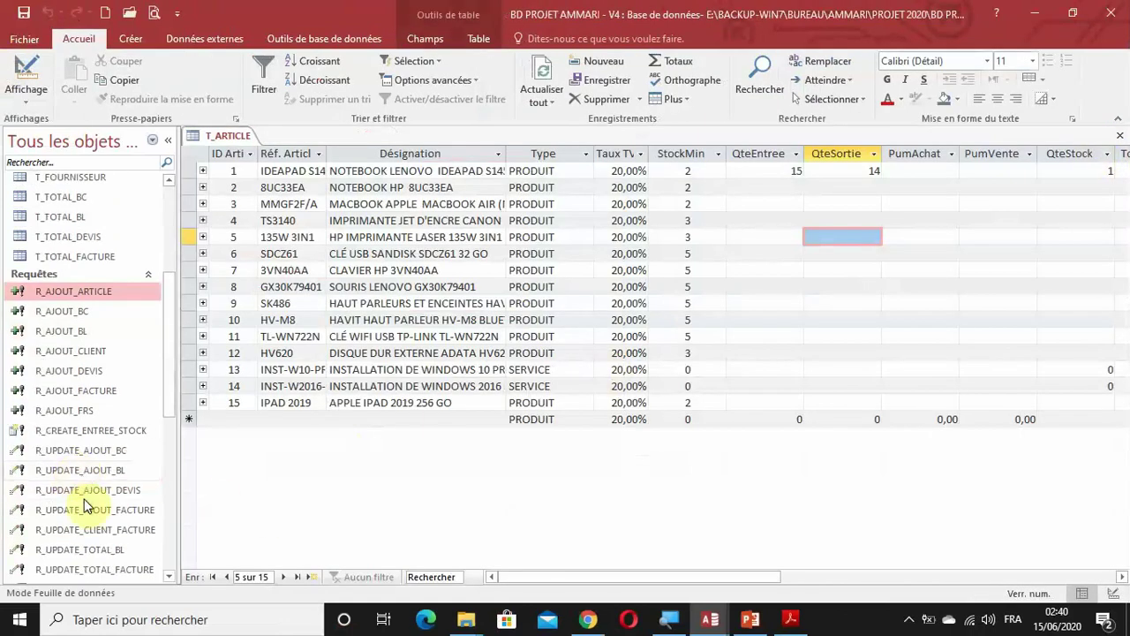
pyautogui.click(77, 433)
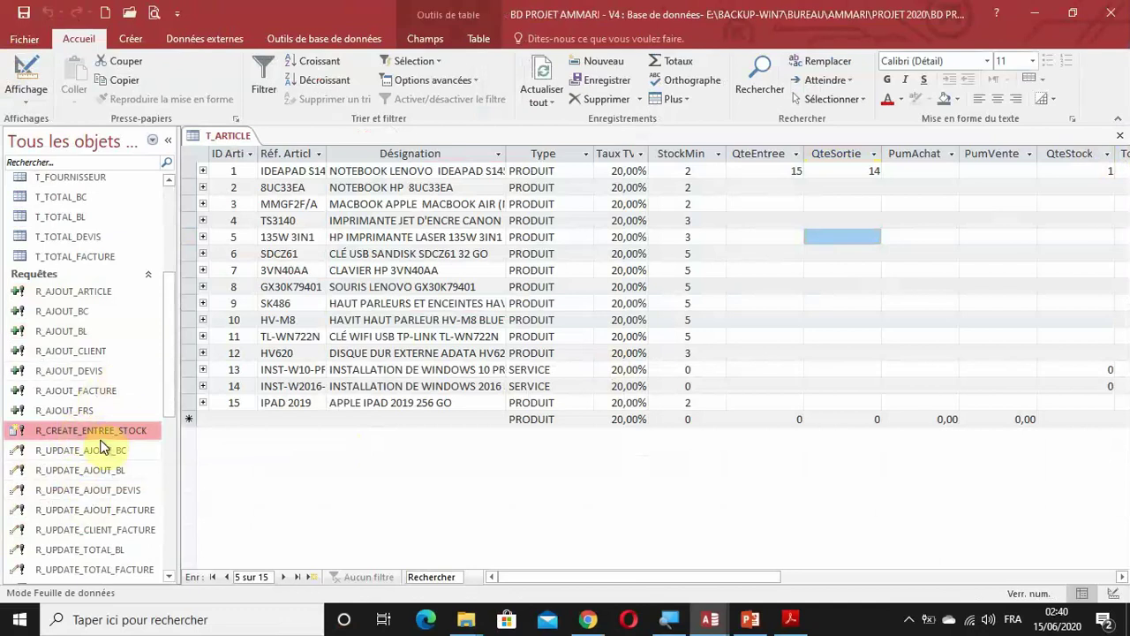
pyautogui.press('super')
pyautogui.click(922, 320)
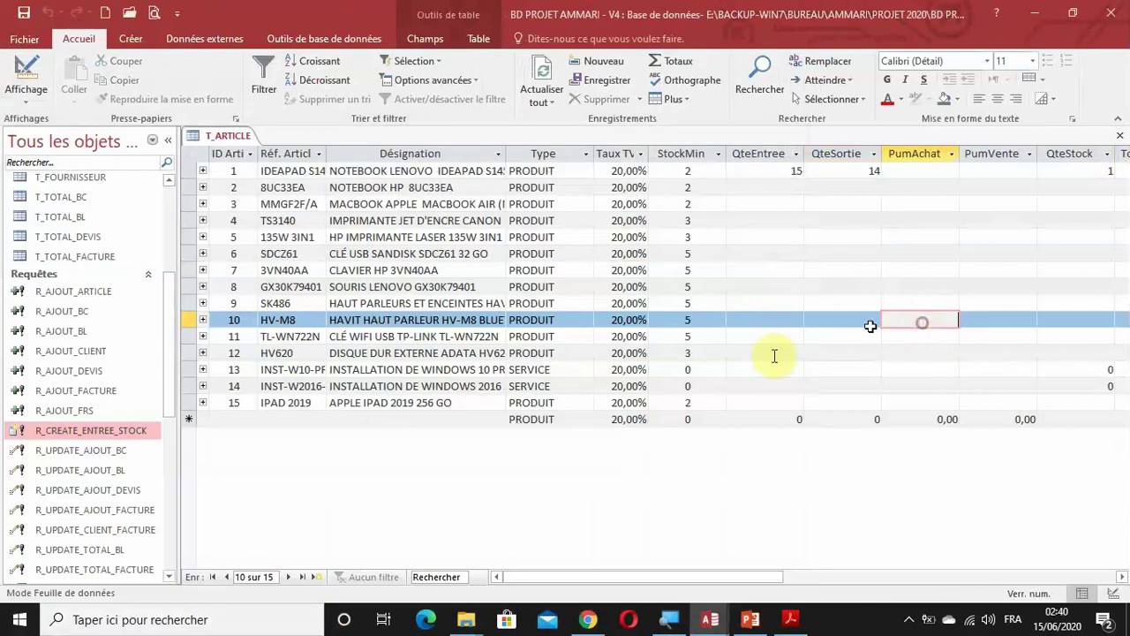
pyautogui.rightClick(70, 433)
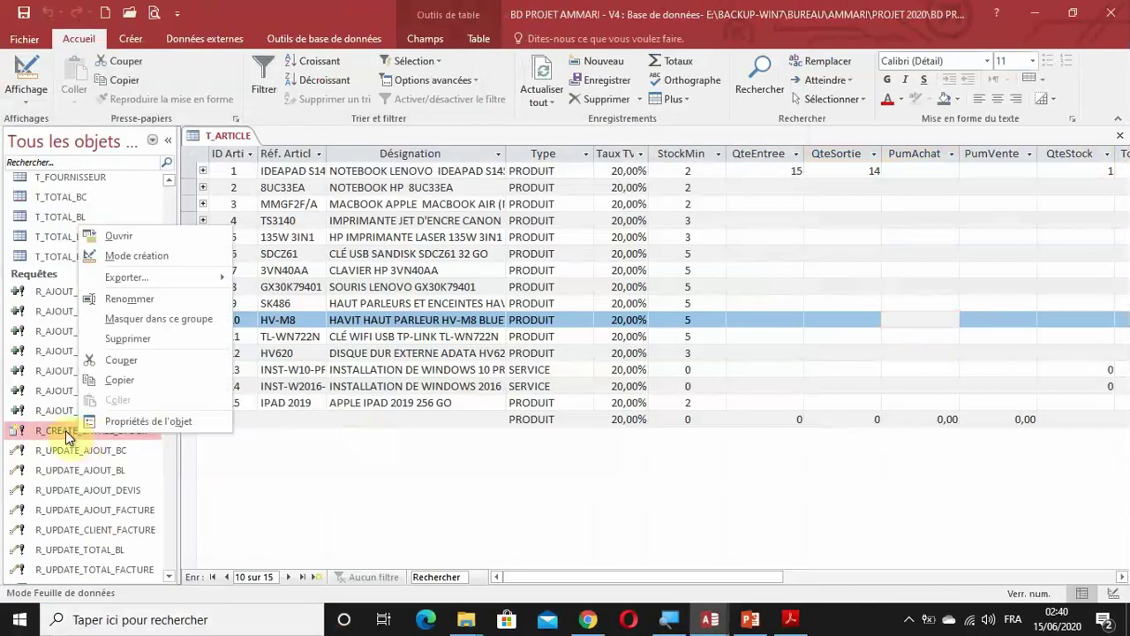
pyautogui.click(136, 254)
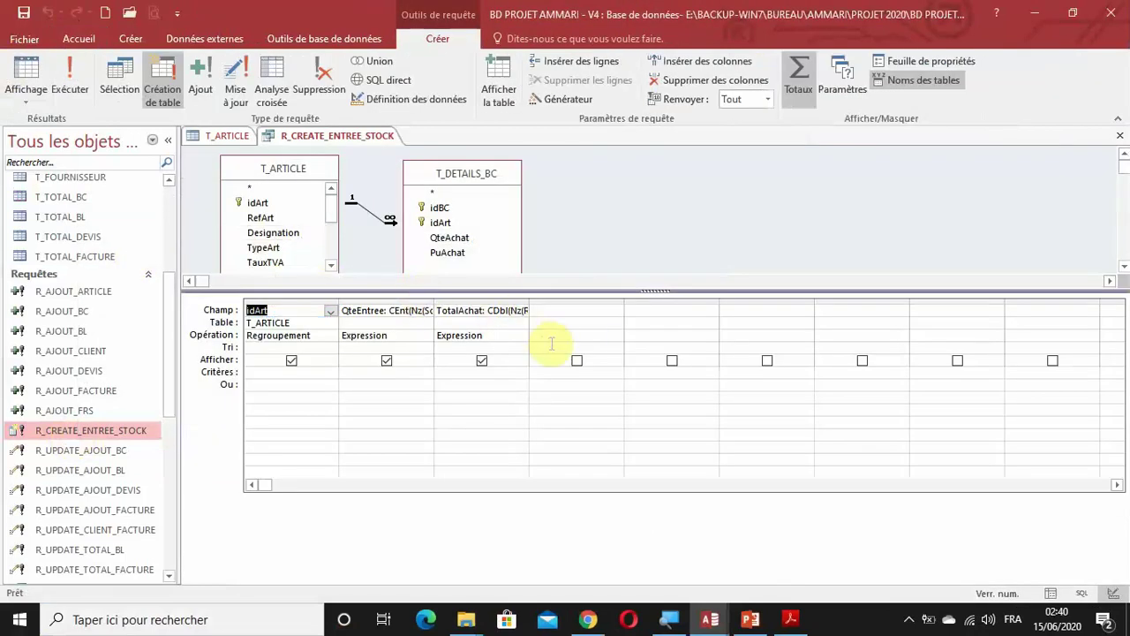
pyautogui.click(549, 335)
pyautogui.click(615, 336)
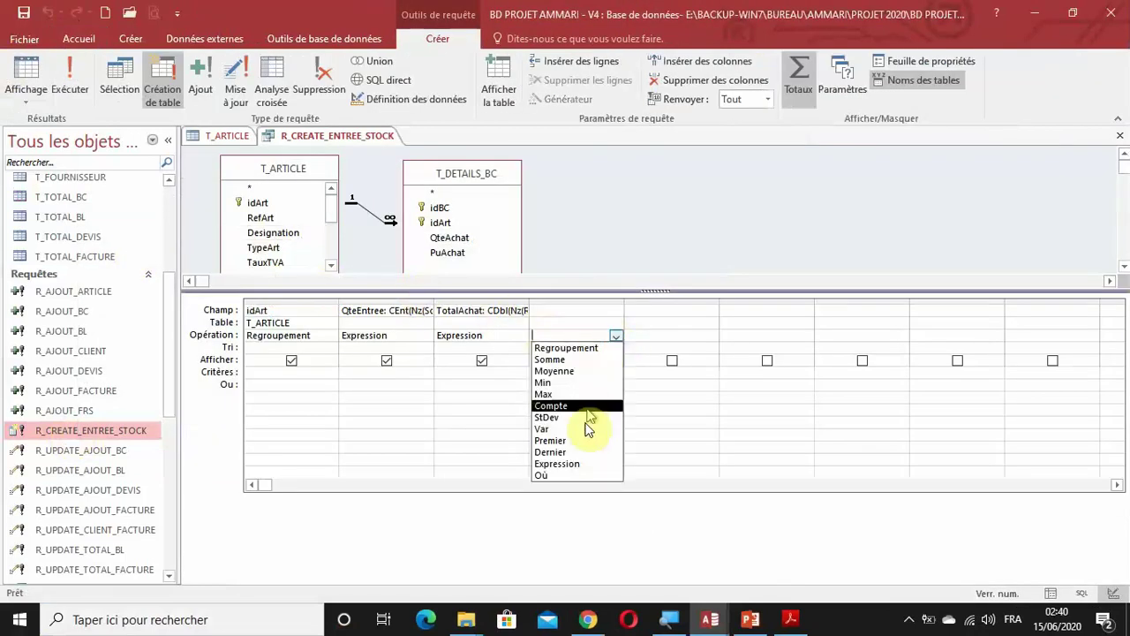
pyautogui.click(572, 462)
pyautogui.click(584, 310)
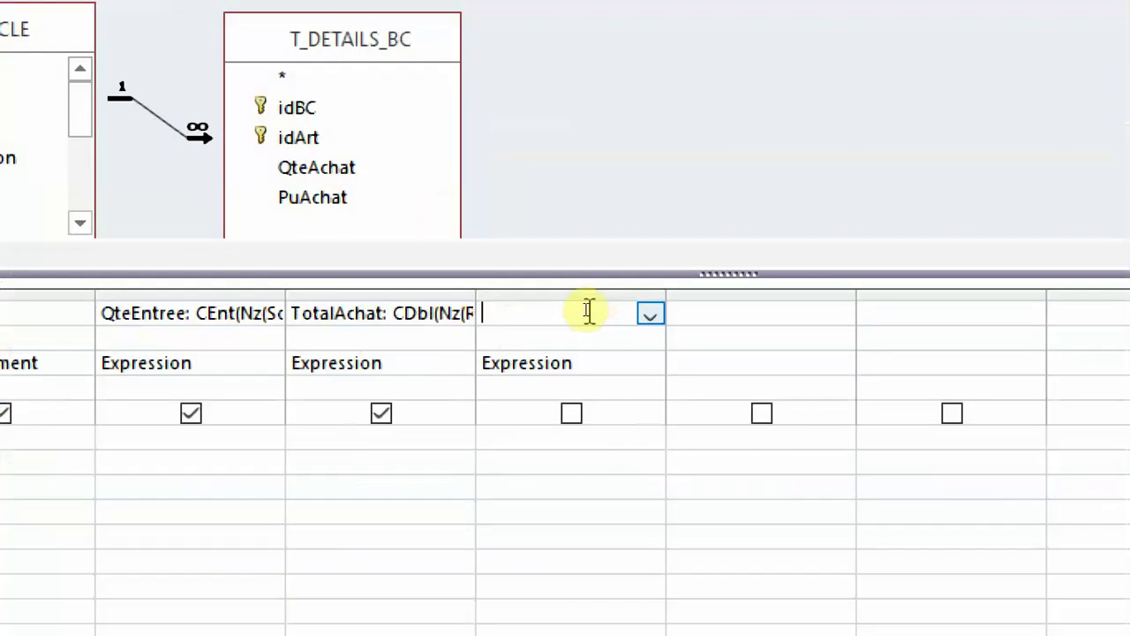
pyautogui.rightClick(586, 310)
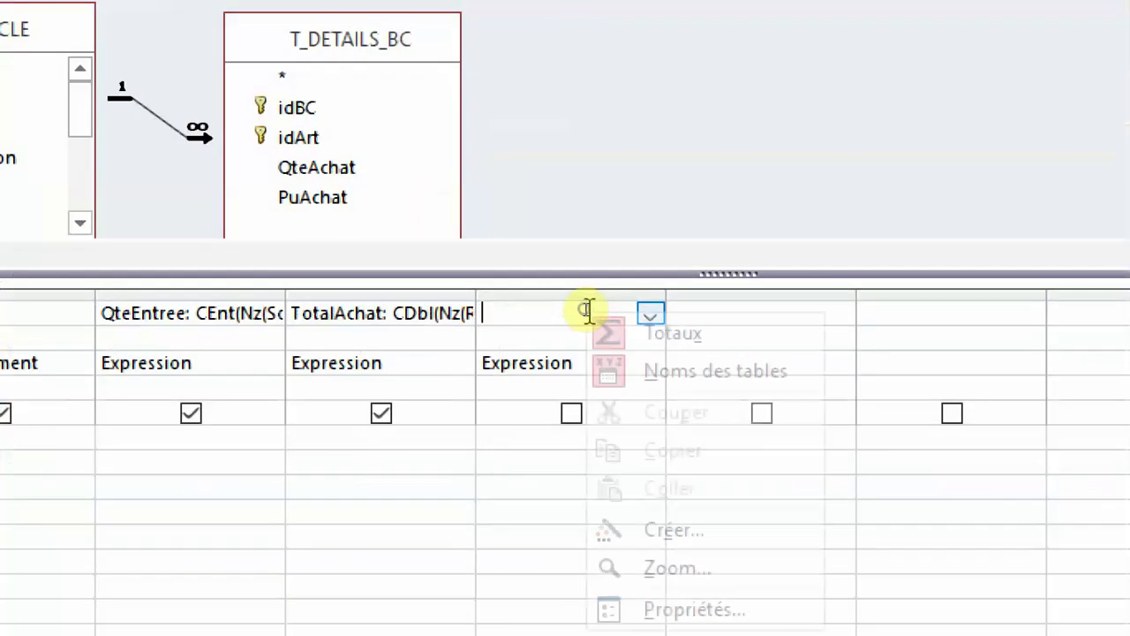
pyautogui.click(700, 532)
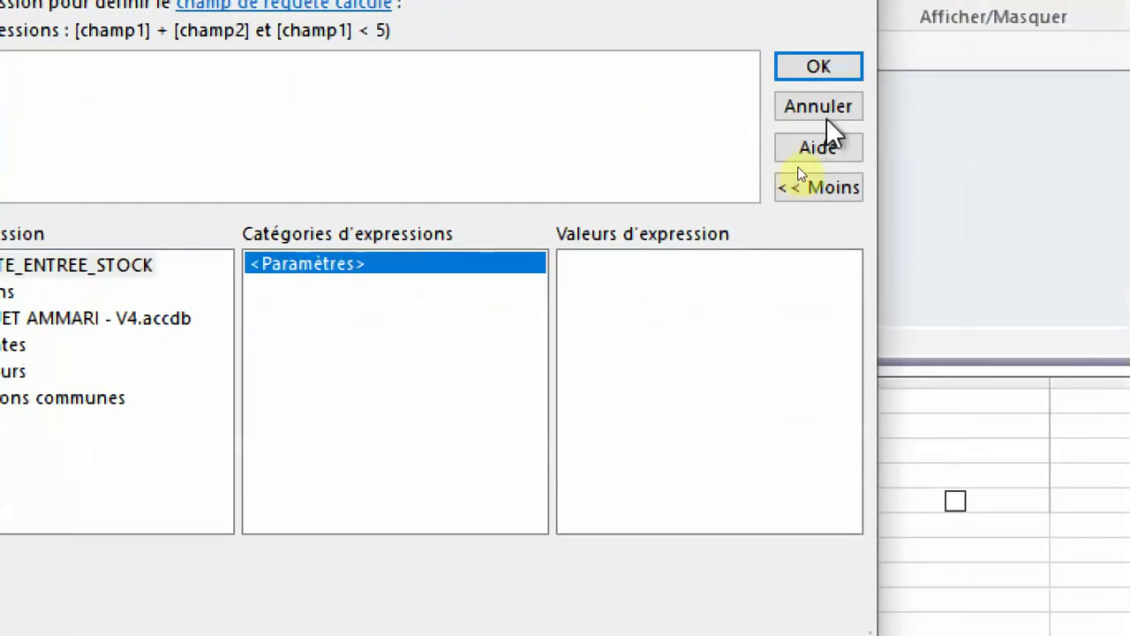
pyautogui.click(1038, 68)
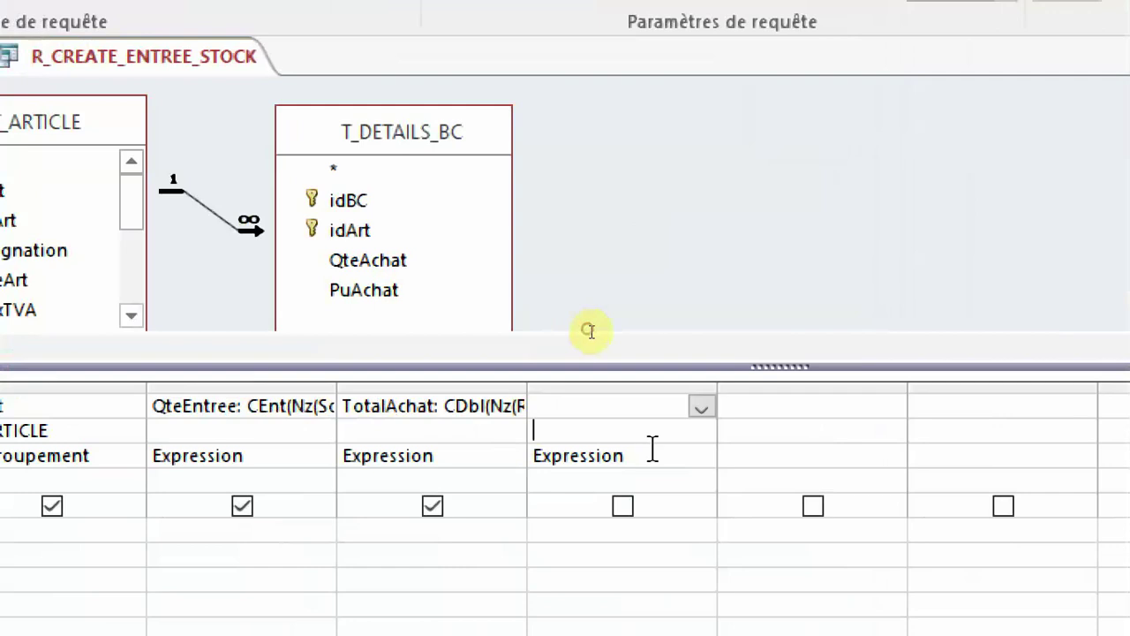
pyautogui.click(413, 446)
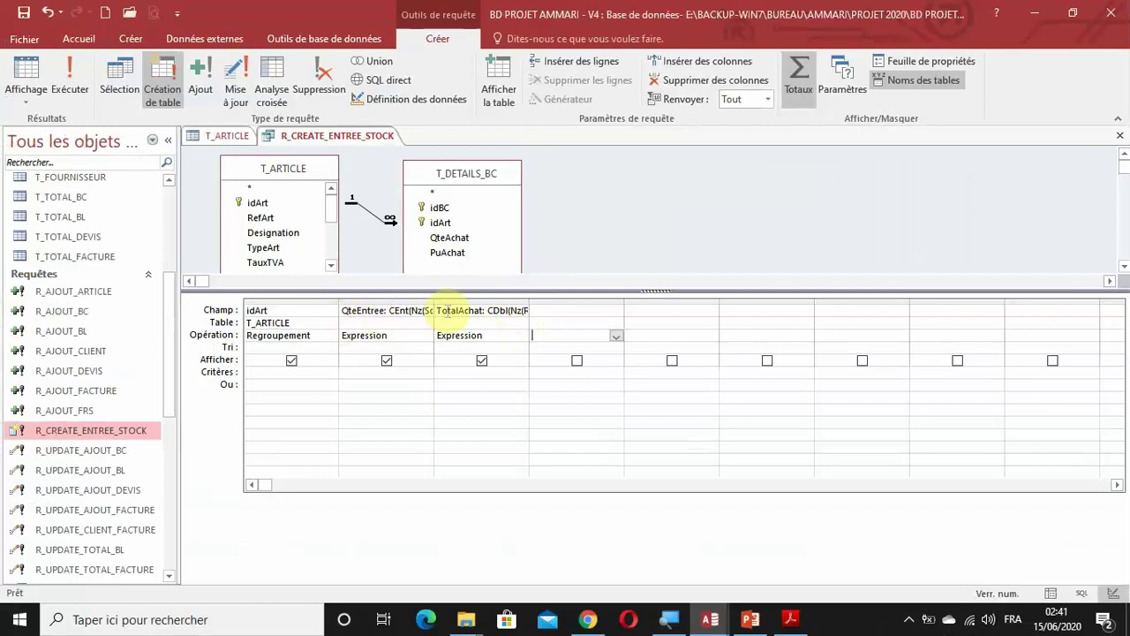
# Close the T_ARTICLE datasheet, leaving the R_CREATE_ENTREE_STOCK design open
pyautogui.click(233, 138)
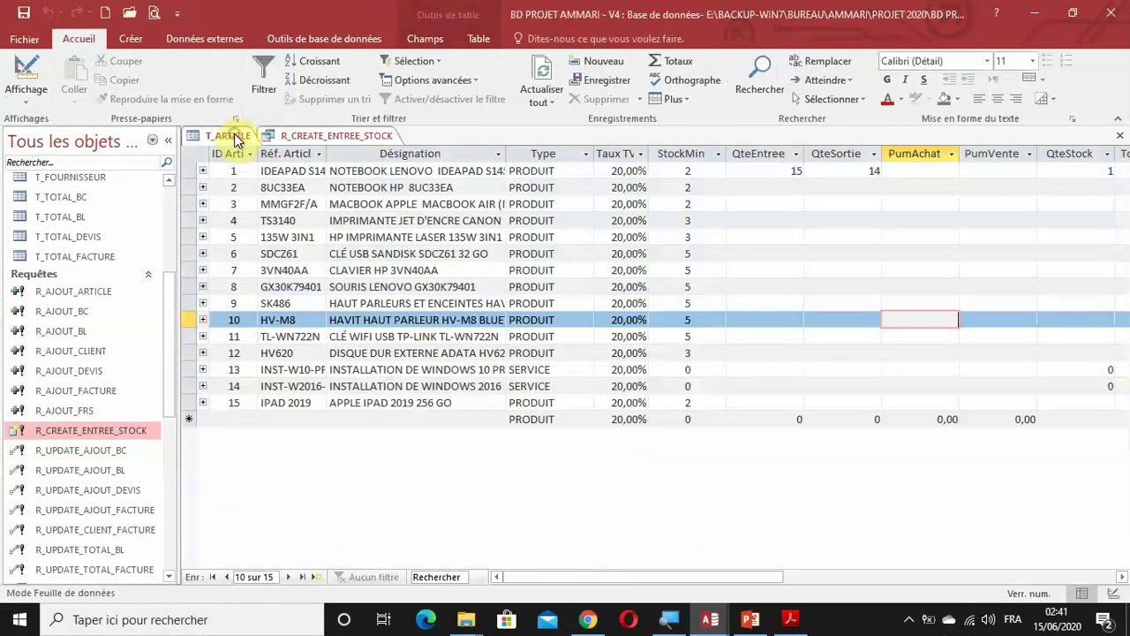
pyautogui.rightClick(235, 139)
pyautogui.click(269, 157)
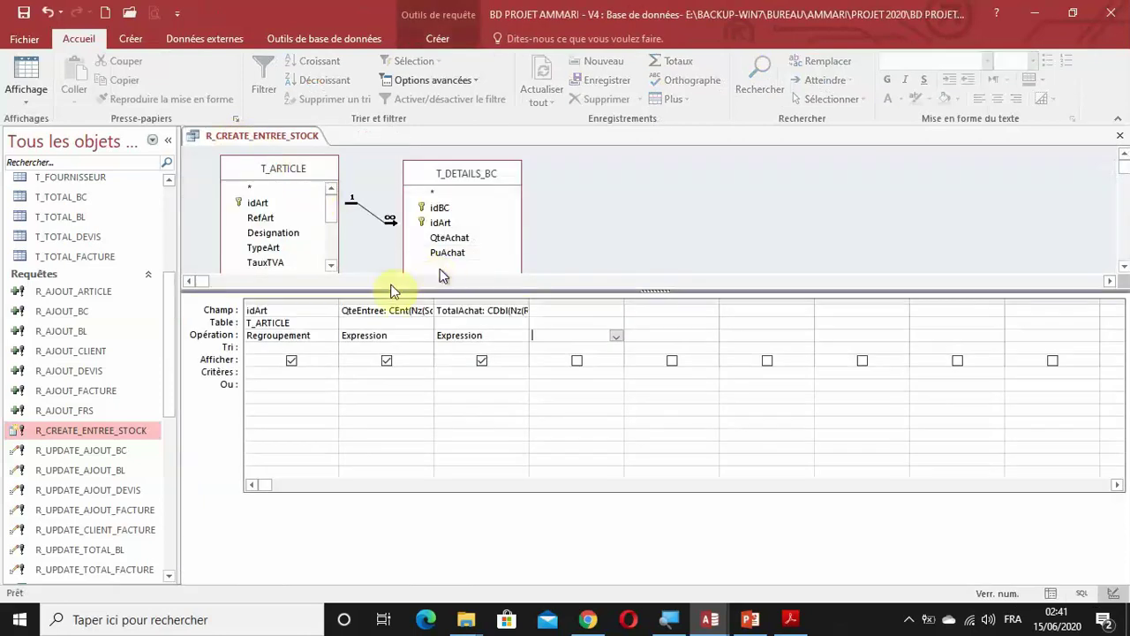
# Set the operation of the empty column after TotalAchat to Expression
pyautogui.click(554, 336)
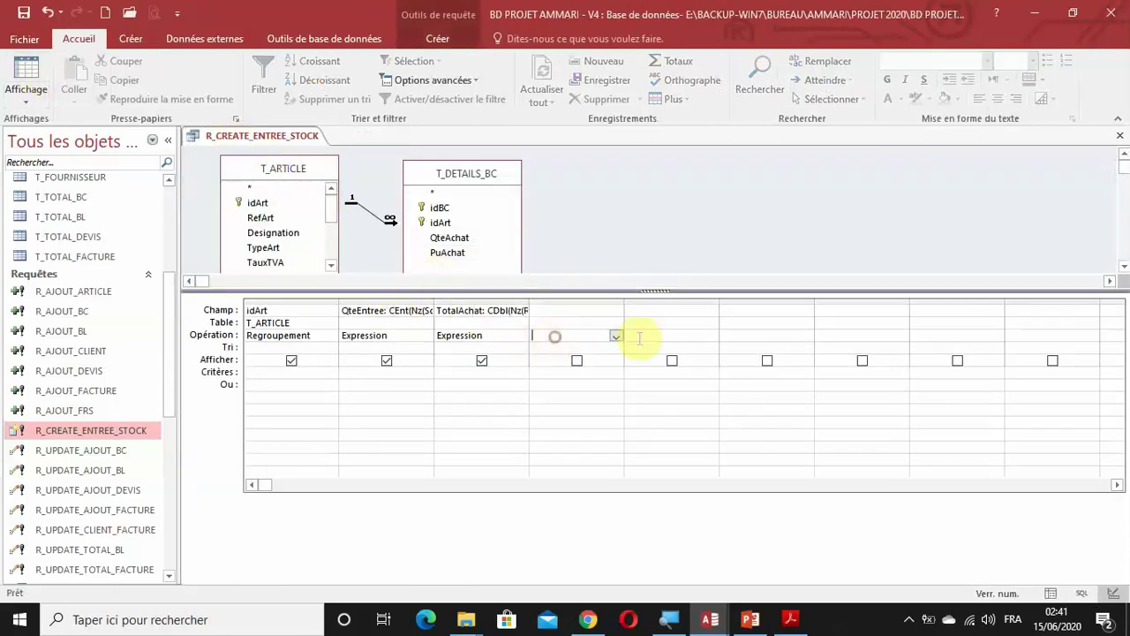
pyautogui.click(615, 337)
pyautogui.click(585, 462)
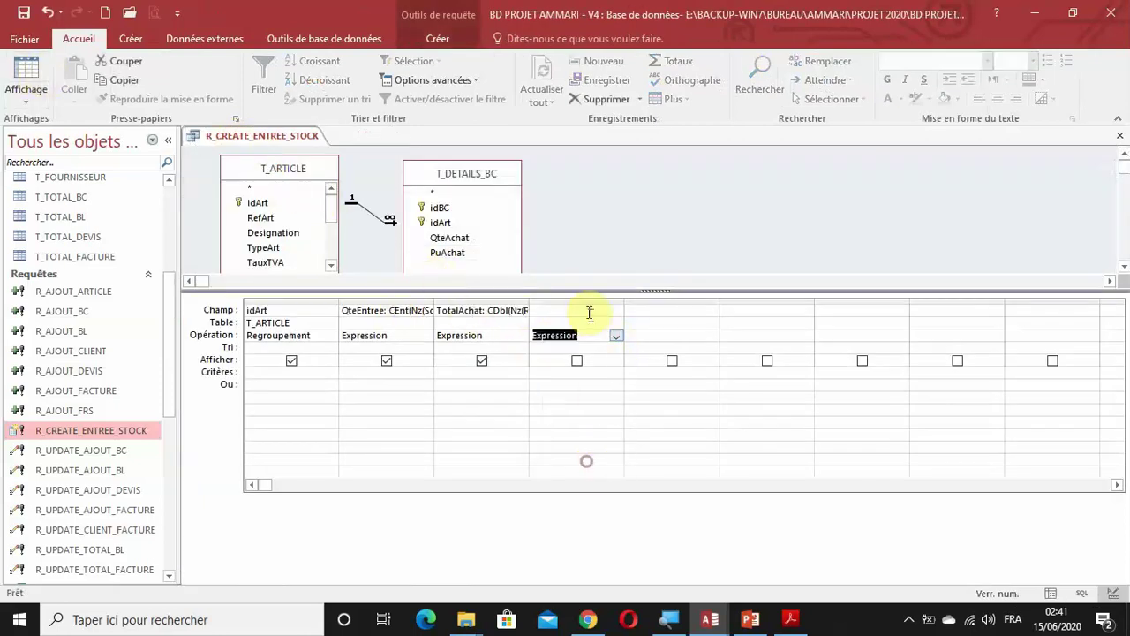
# Look for R_CREATE_ENTREE_STOCK among the database queries in the expression builder, and close the builder without an expression
pyautogui.click(587, 311)
pyautogui.rightClick(590, 309)
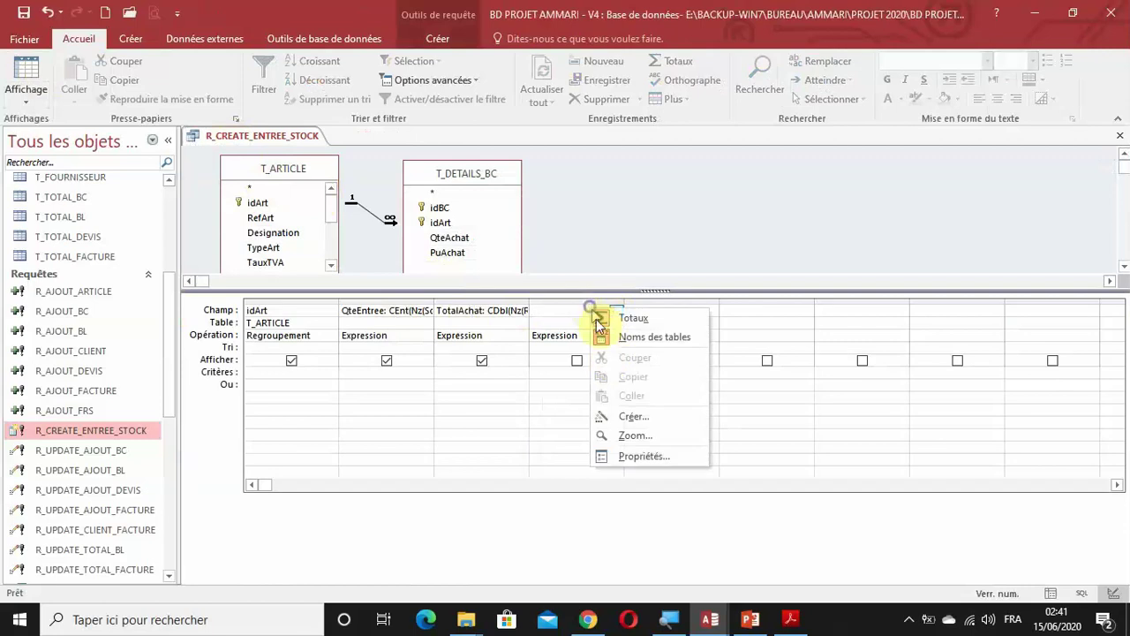
pyautogui.click(609, 415)
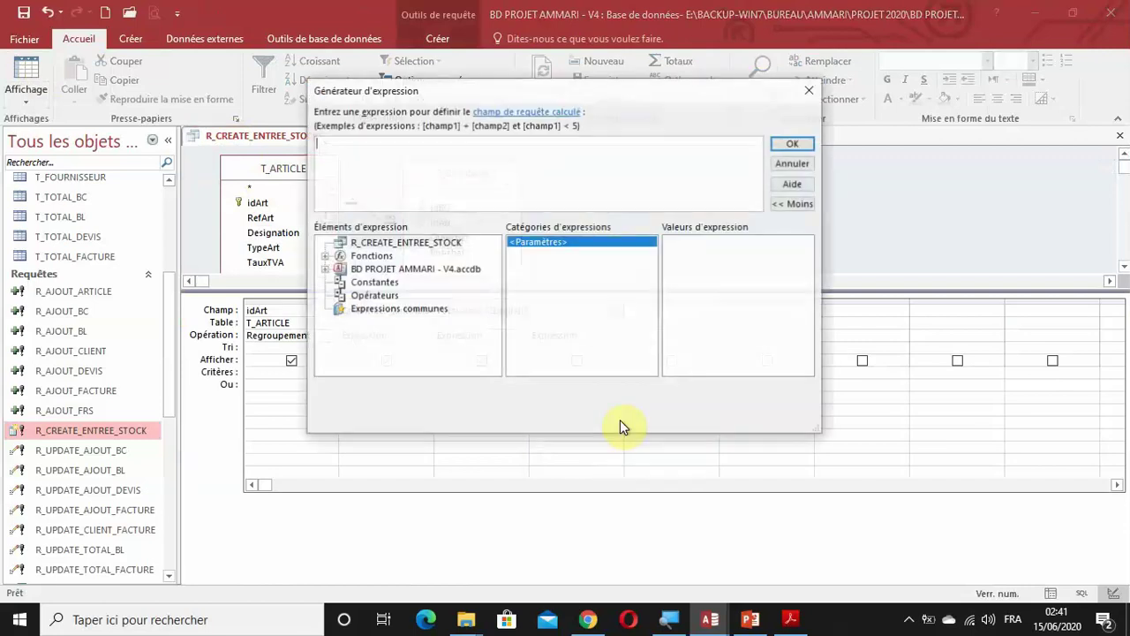
pyautogui.click(429, 241)
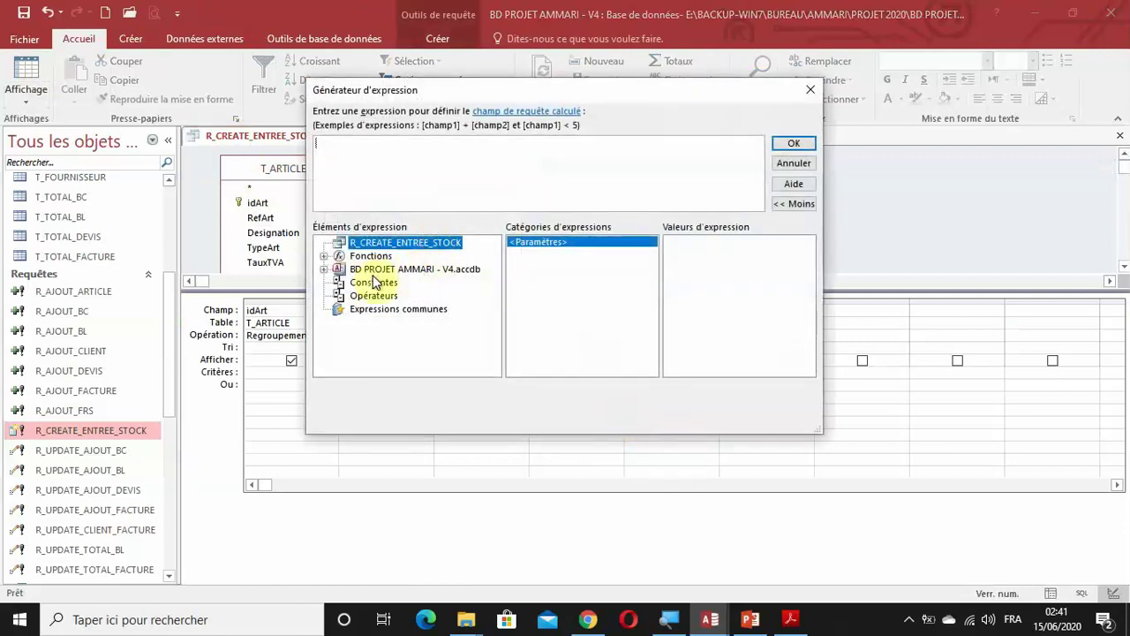
pyautogui.doubleClick(379, 269)
pyautogui.doubleClick(385, 295)
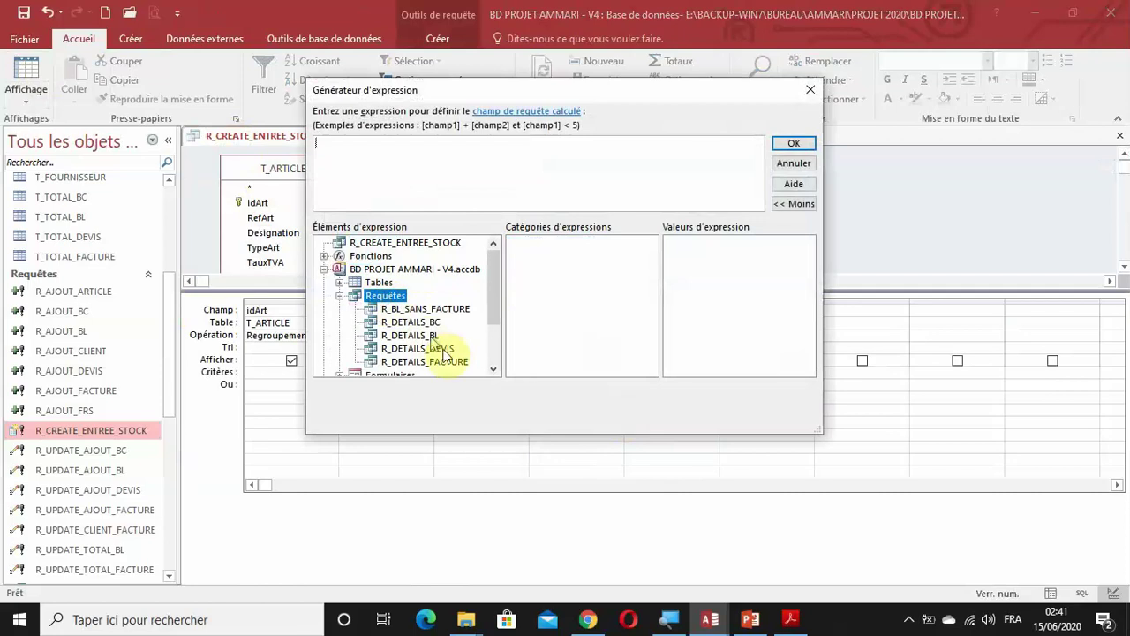
pyautogui.scroll(-1, 446, 353)
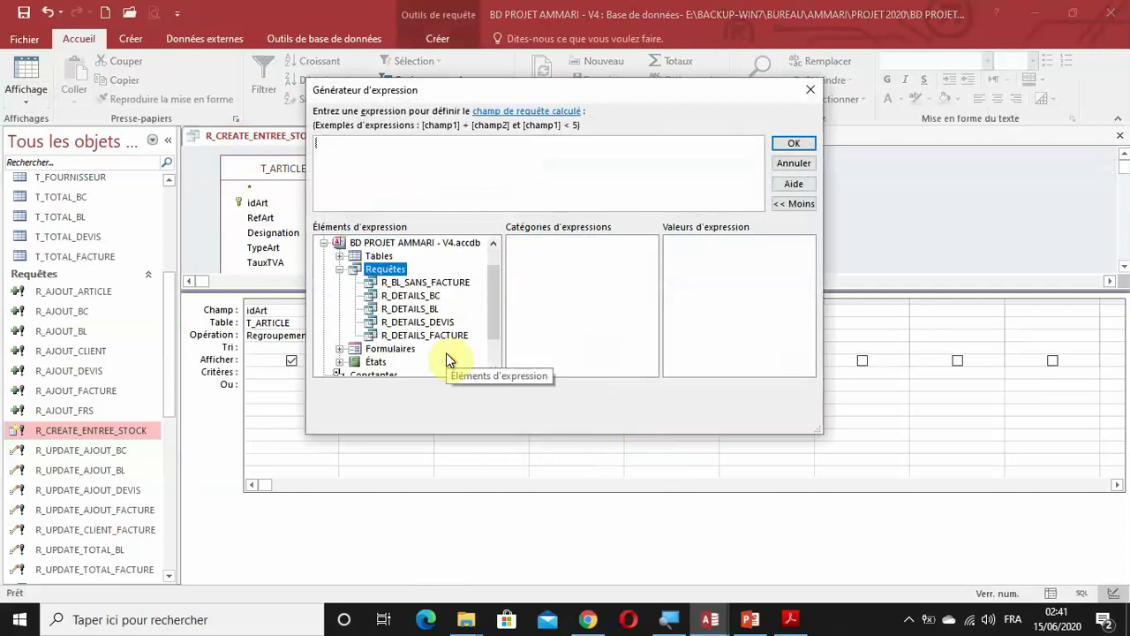
pyautogui.click(810, 89)
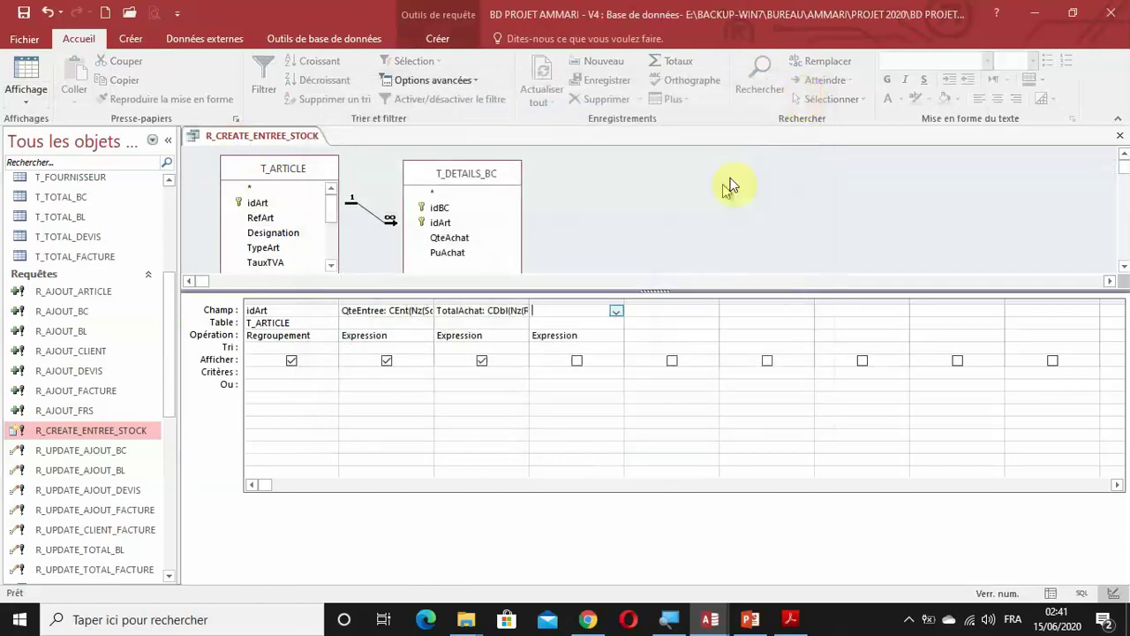
# Change the R_CREATE_ENTREE_STOCK query from a make-table query to a select query
pyautogui.click(463, 39)
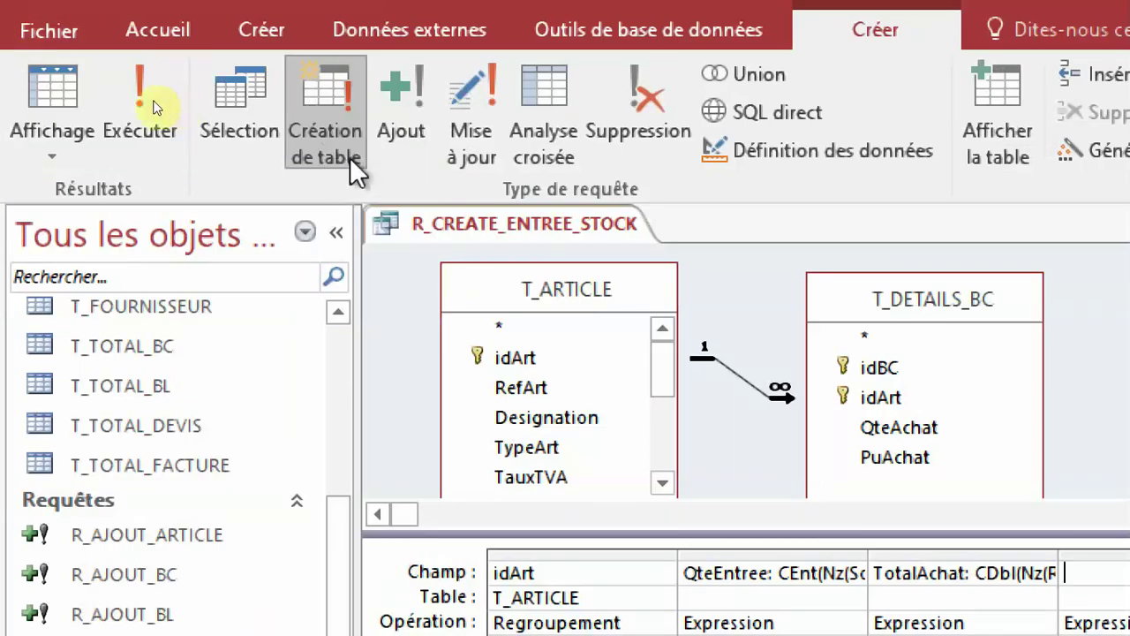
pyautogui.click(244, 125)
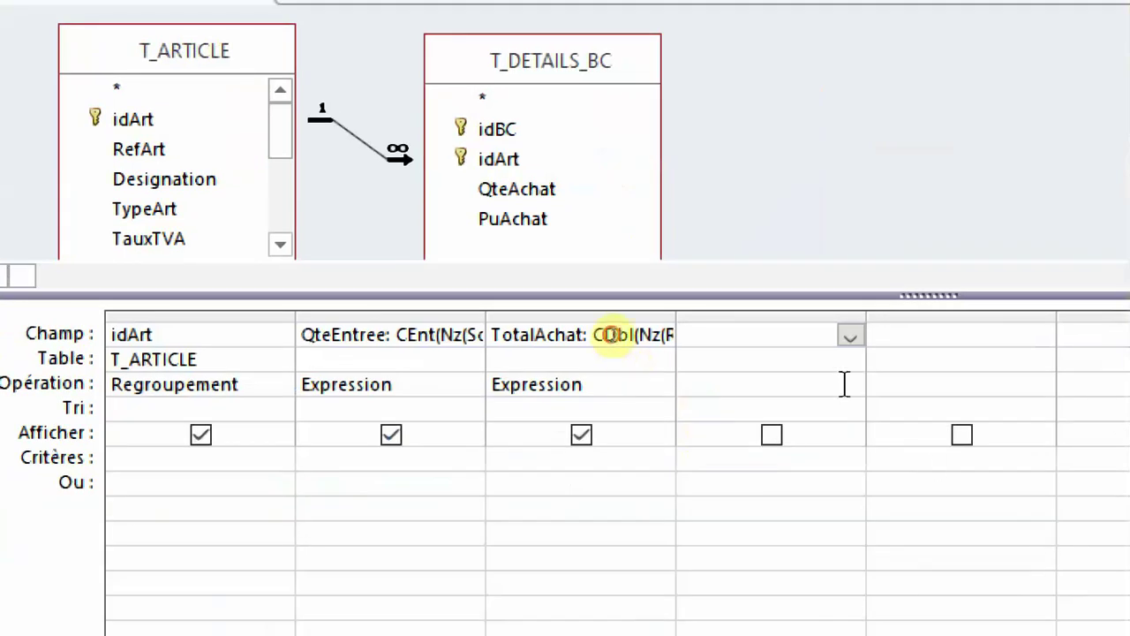
pyautogui.click(844, 383)
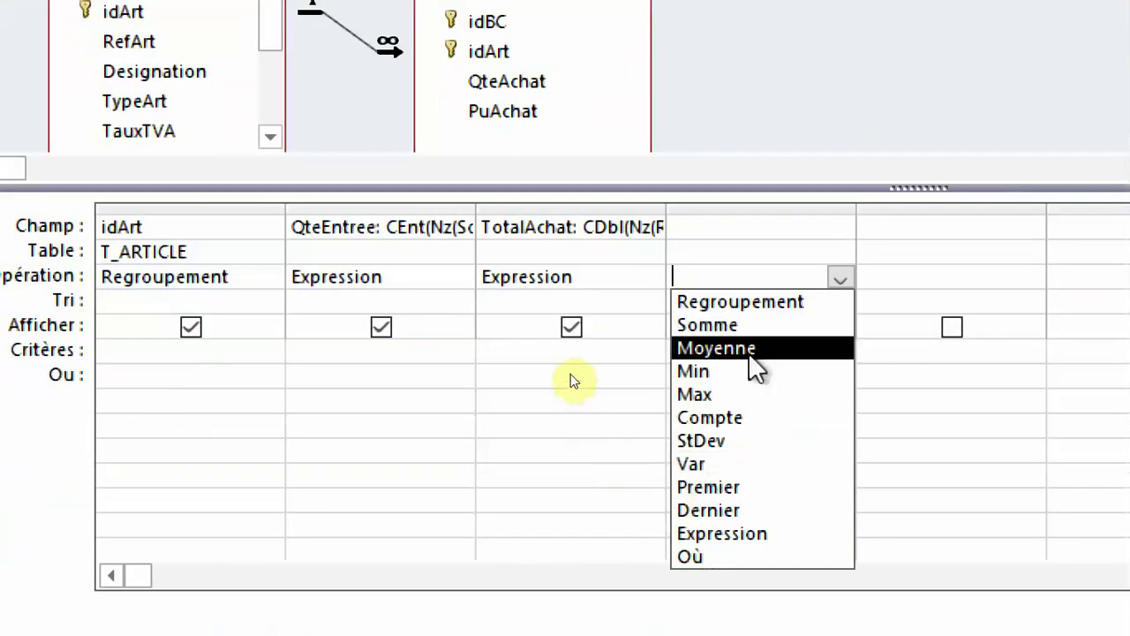
pyautogui.click(765, 533)
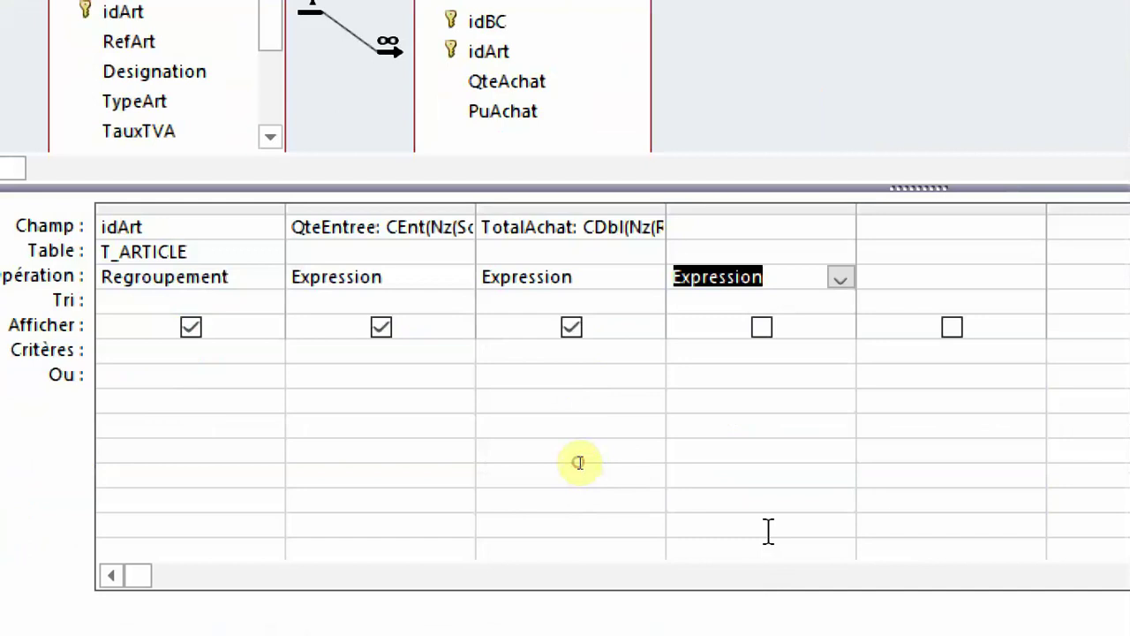
pyautogui.click(748, 228)
pyautogui.rightClick(748, 228)
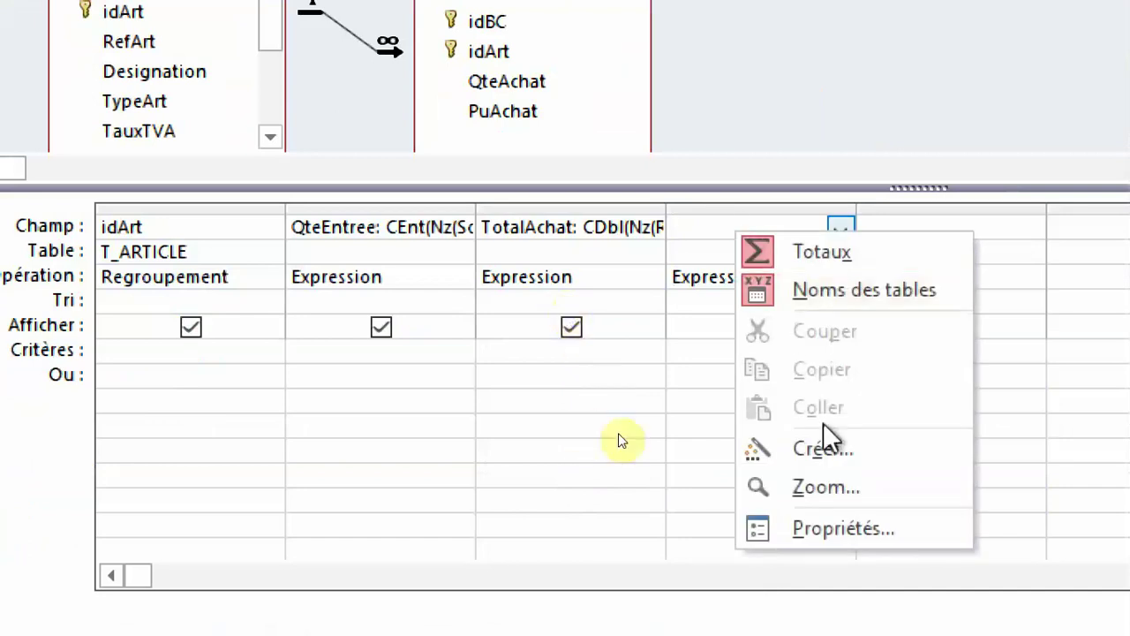
pyautogui.click(824, 449)
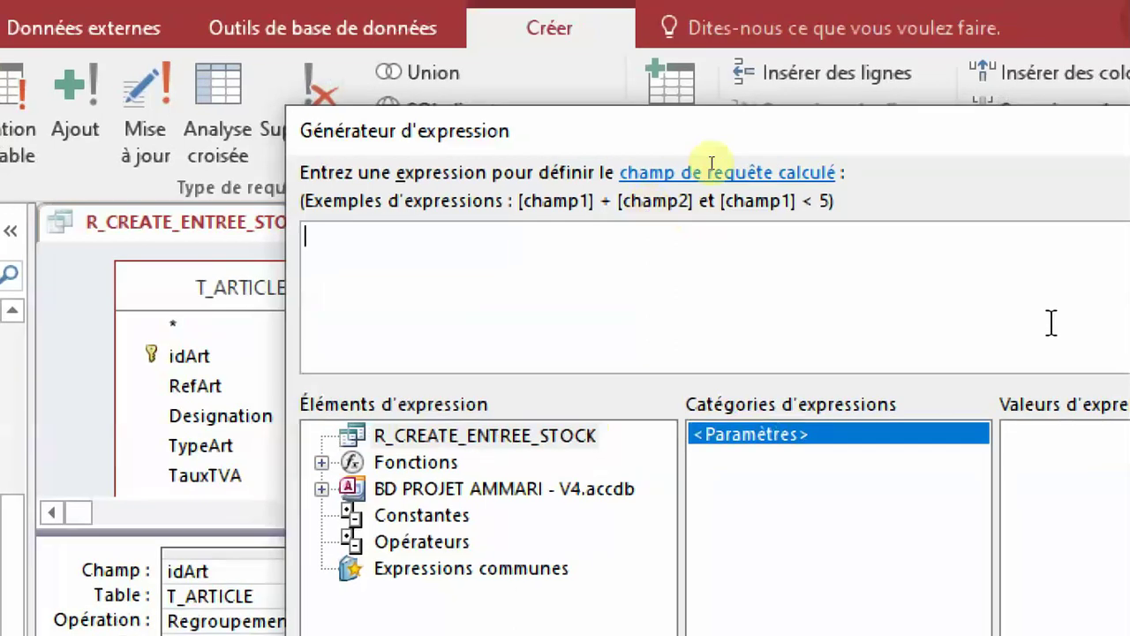
pyautogui.click(1035, 326)
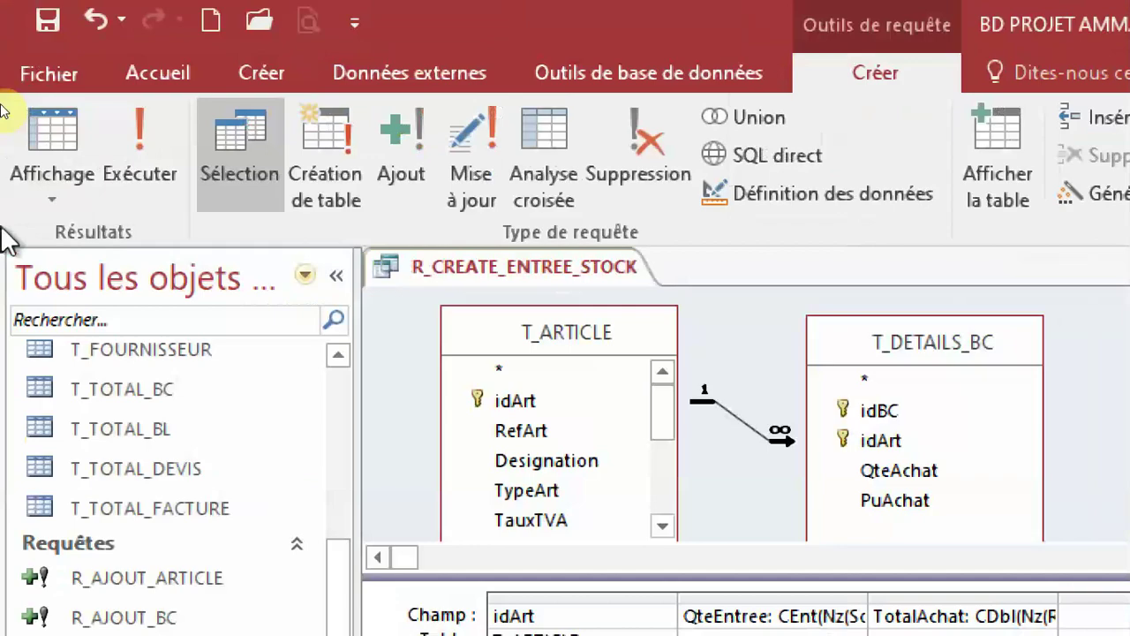
# Run the select query to check its records, and return to design view
pyautogui.click(160, 150)
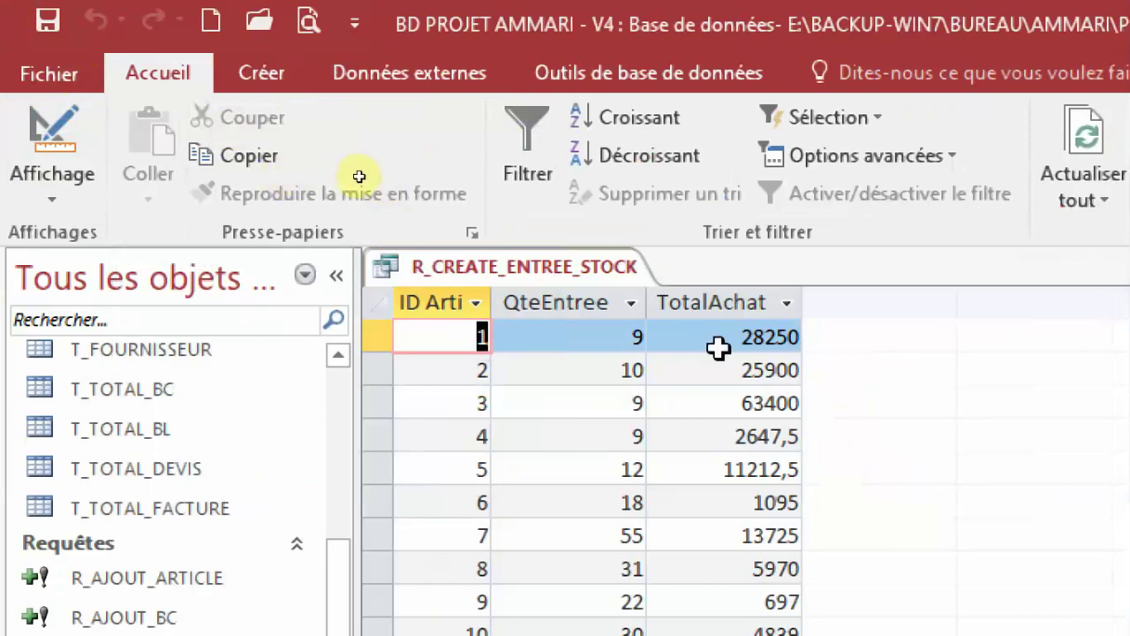
pyautogui.click(37, 129)
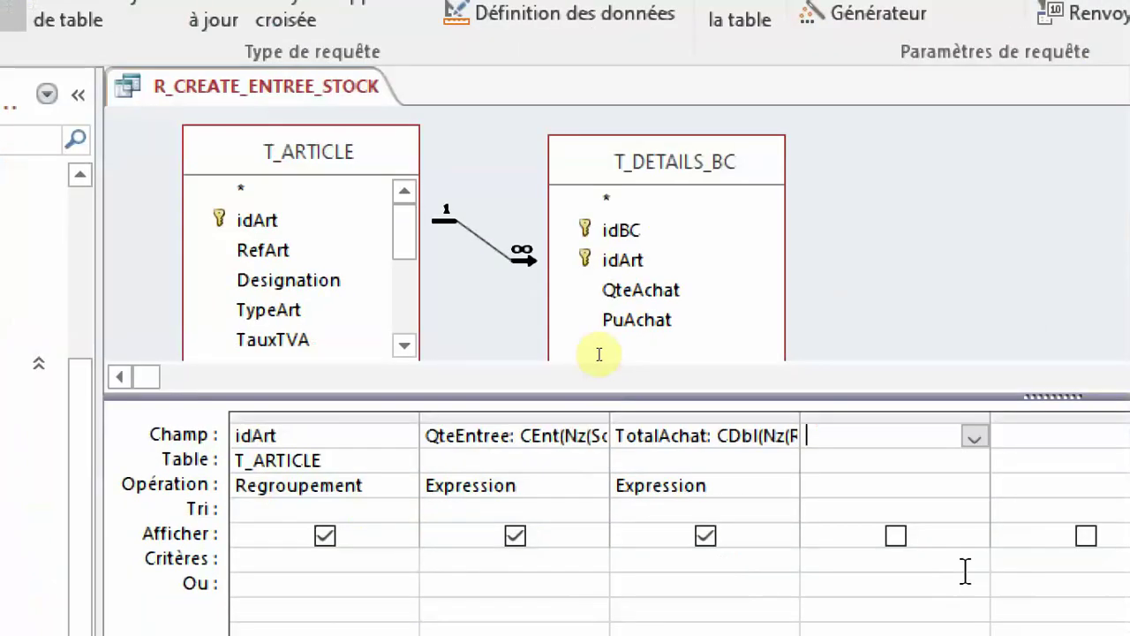
# Examine which fields R_CREATE_ENTREE_STOCK offers in the expression builder for the empty column, and cancel the builder
pyautogui.click(944, 453)
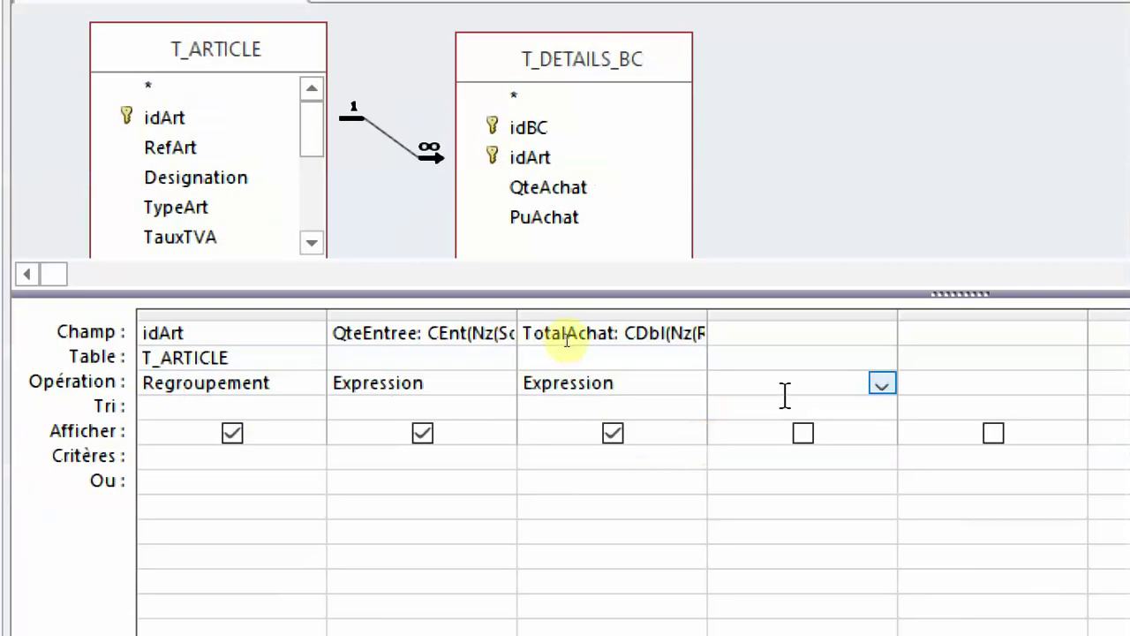
pyautogui.rightClick(870, 487)
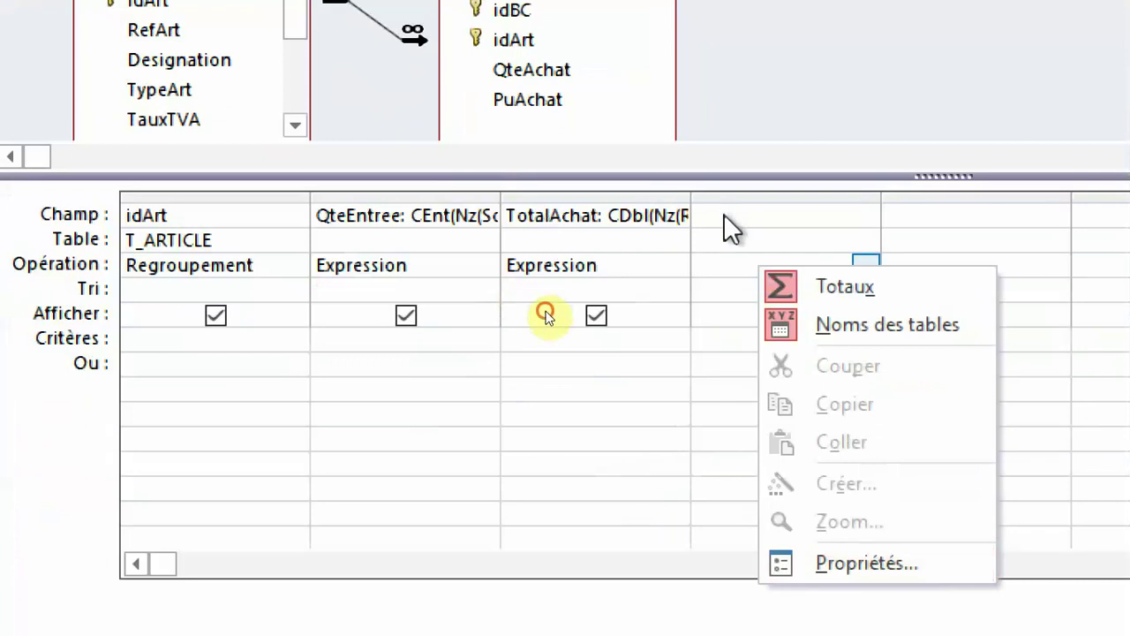
pyautogui.click(744, 335)
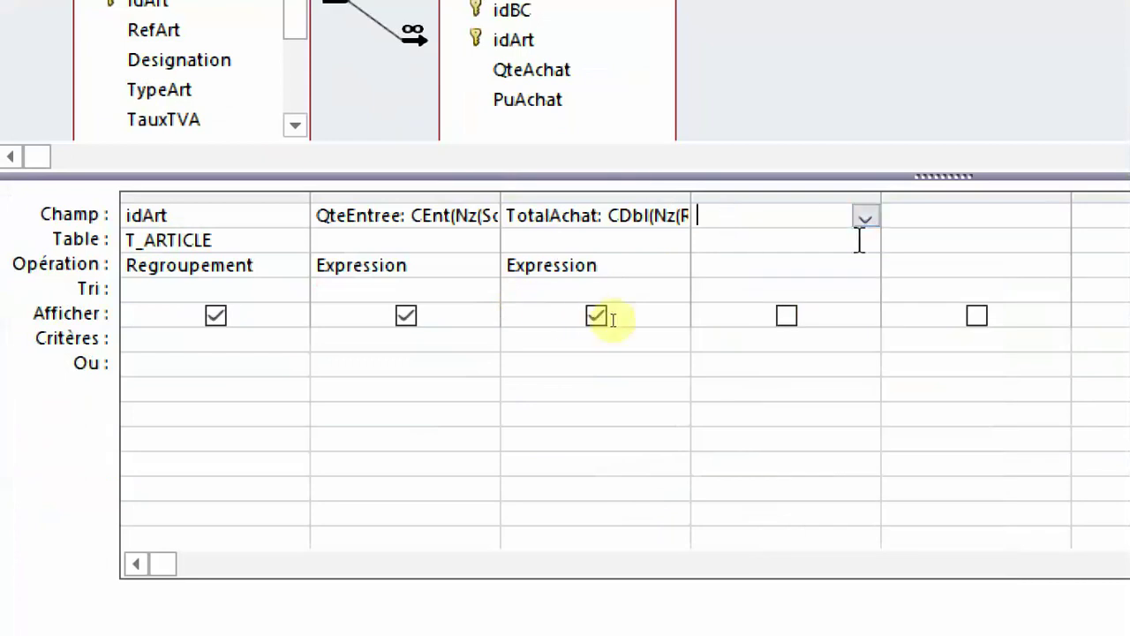
pyautogui.rightClick(808, 216)
pyautogui.click(920, 437)
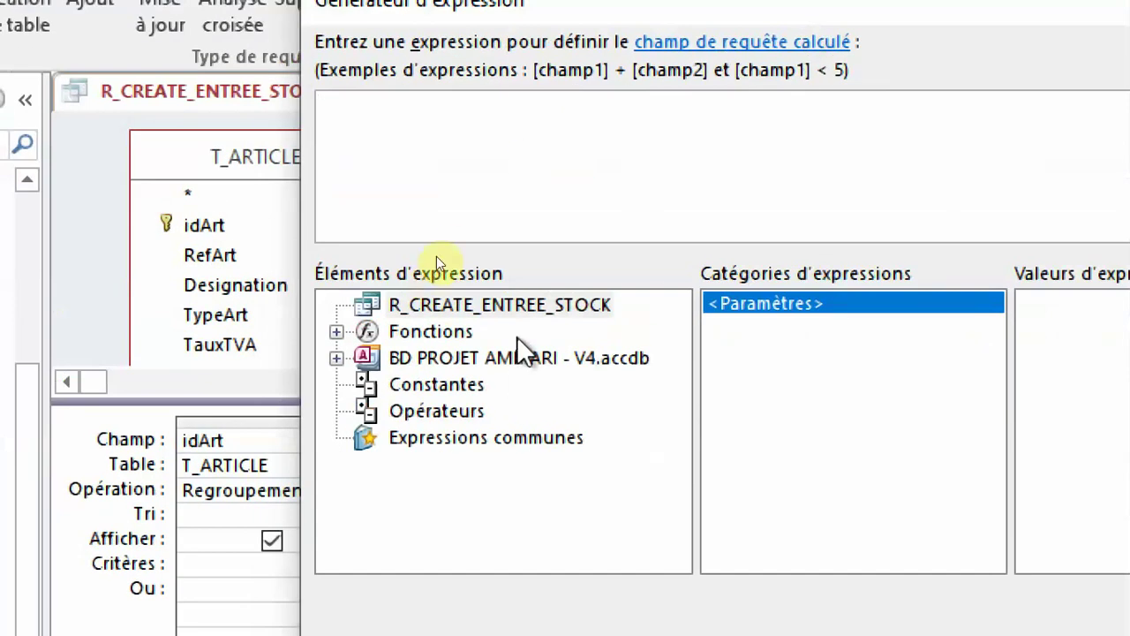
pyautogui.click(509, 80)
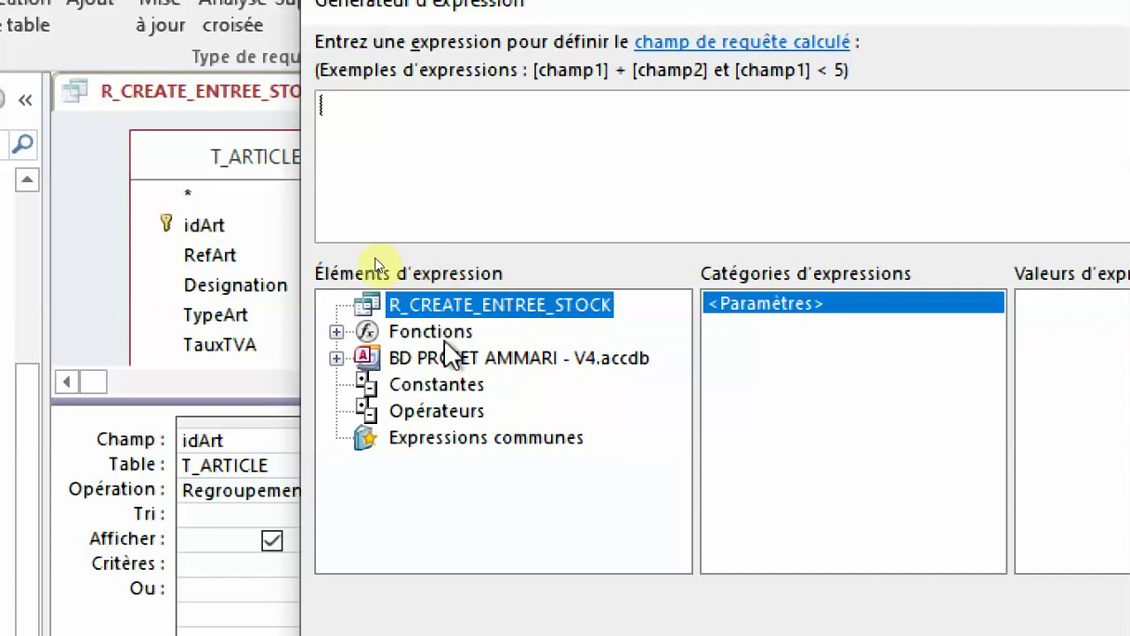
pyautogui.doubleClick(517, 357)
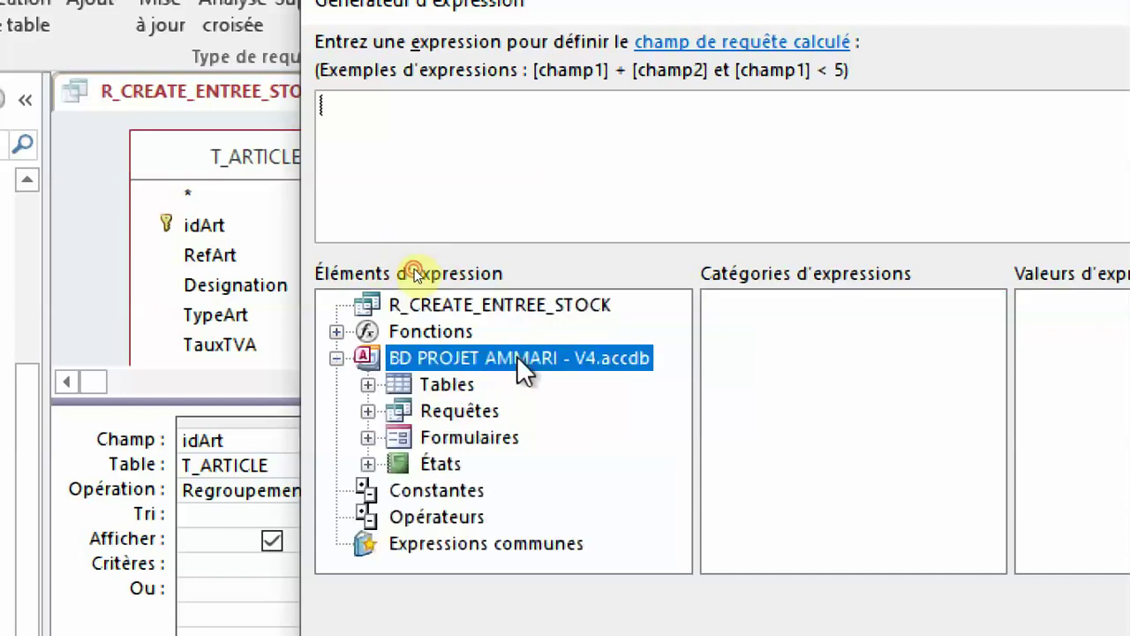
pyautogui.doubleClick(468, 409)
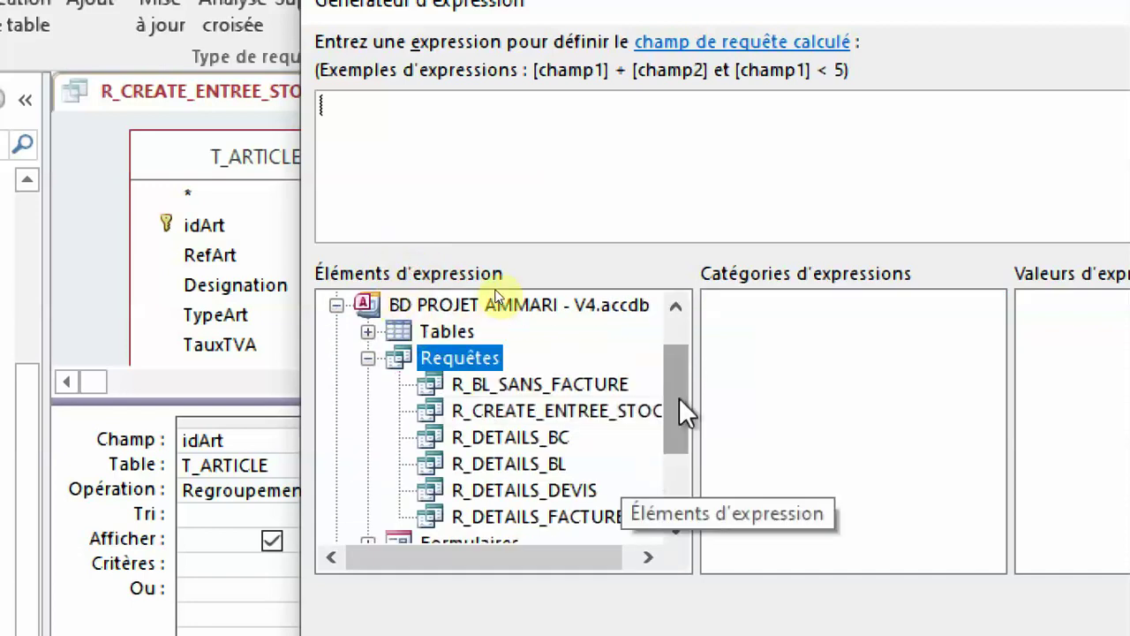
pyautogui.moveTo(681, 394); pyautogui.dragTo(679, 411)
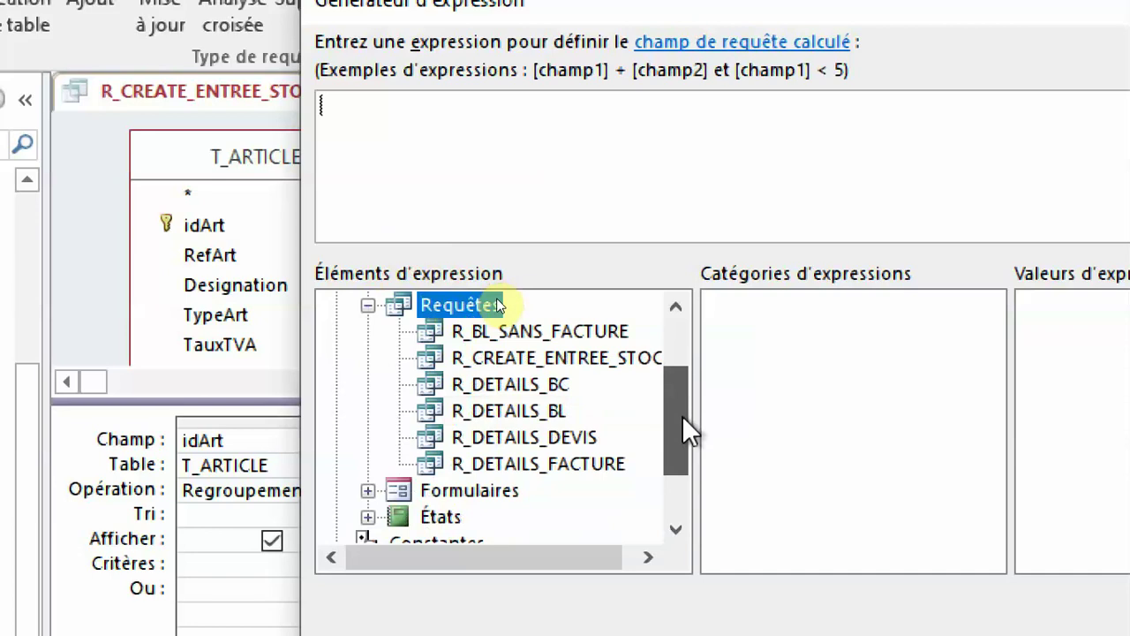
pyautogui.click(591, 364)
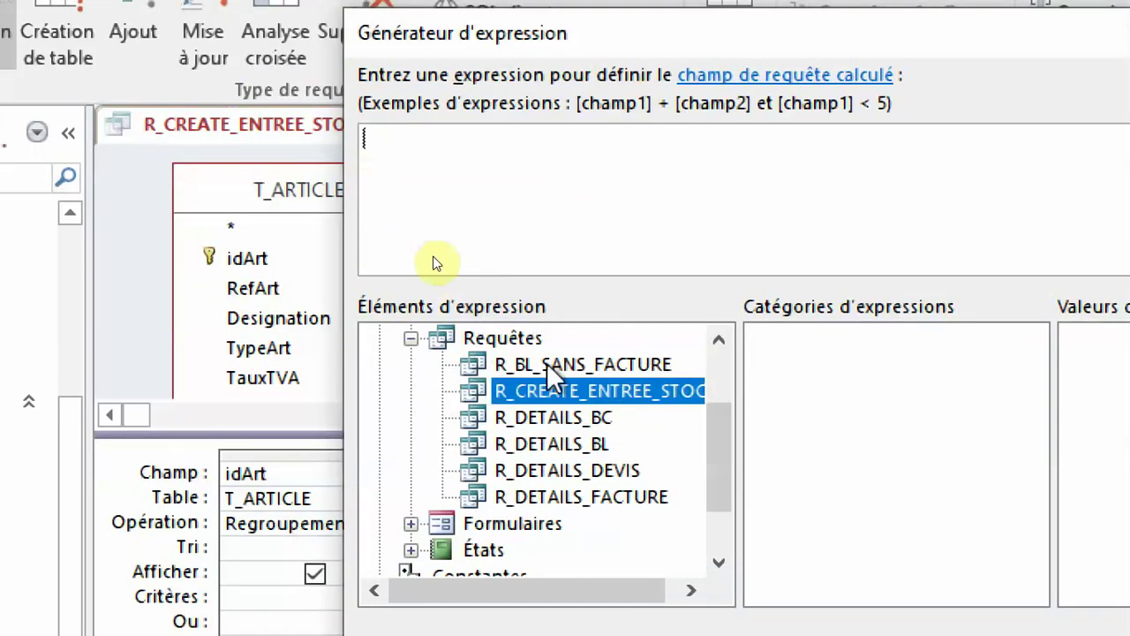
pyautogui.click(565, 468)
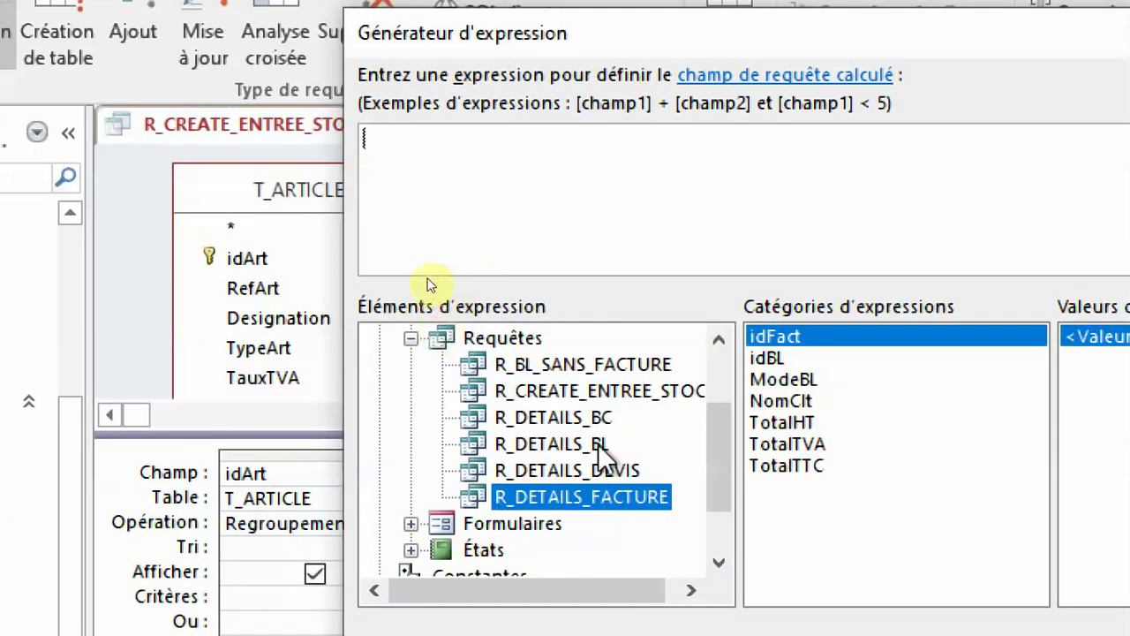
pyautogui.click(583, 390)
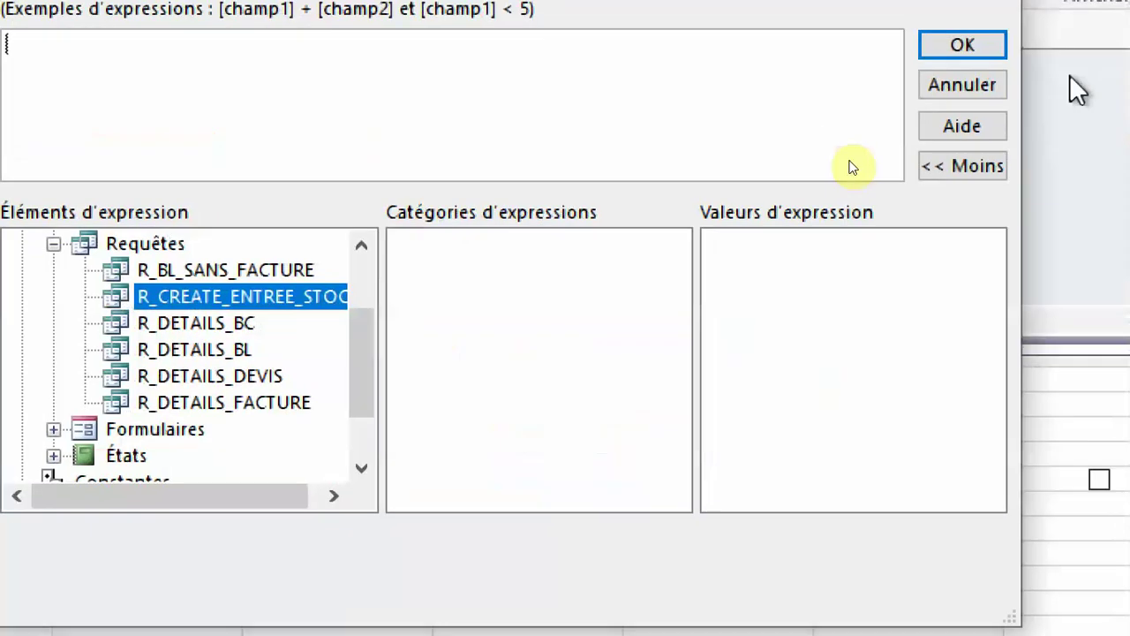
pyautogui.click(967, 74)
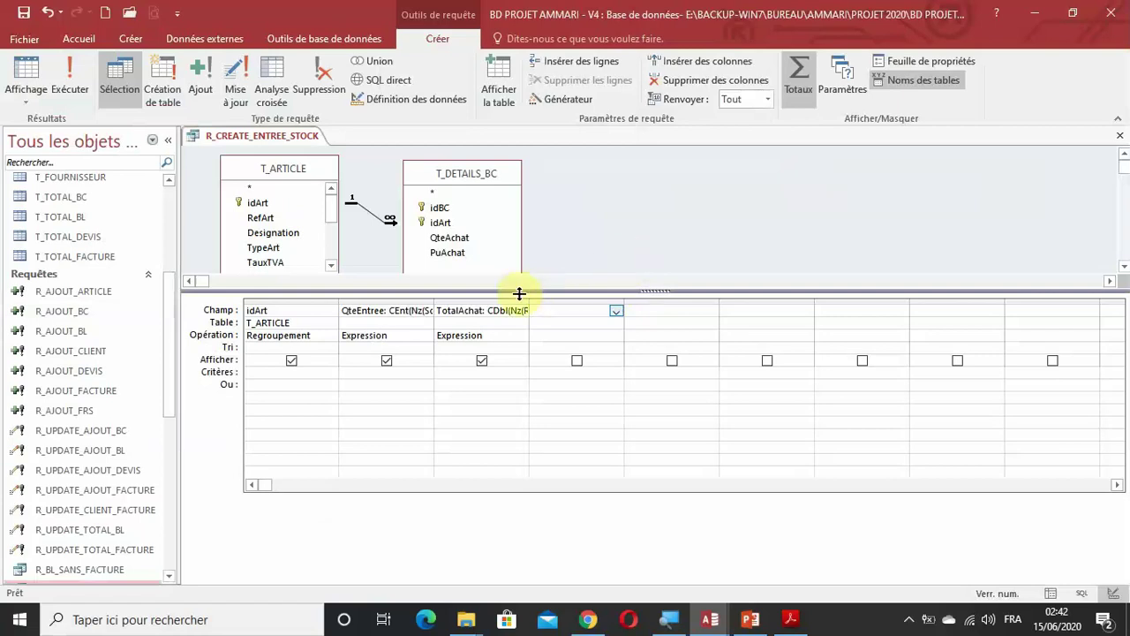
# Run the query, widen the TotalAchat column to review the quantities and purchase totals, and go back to the design
pyautogui.click(70, 82)
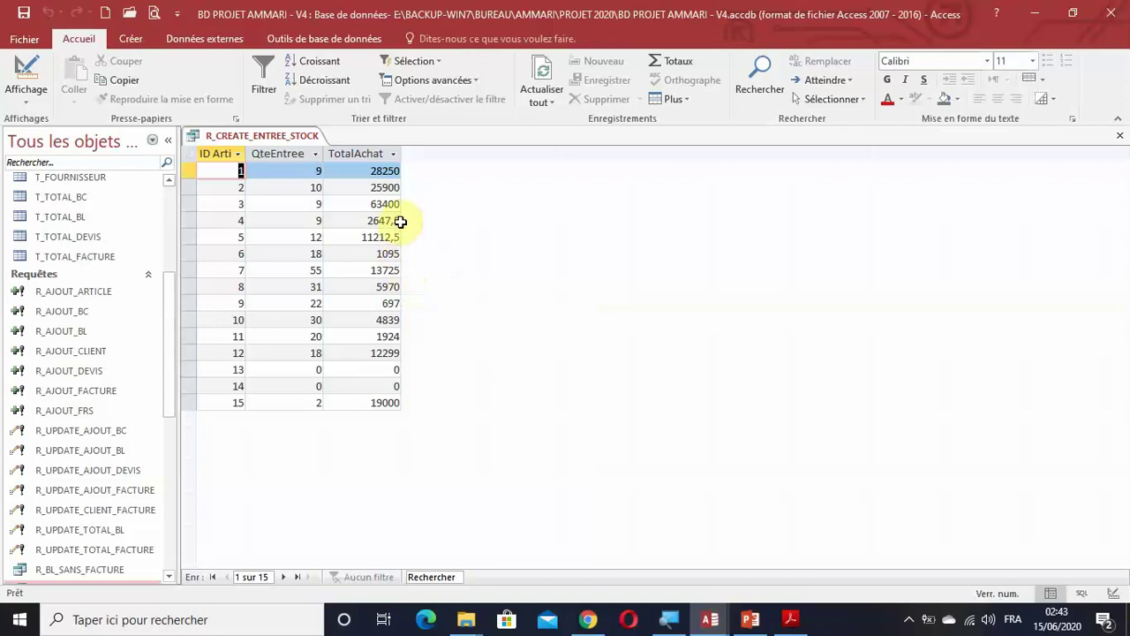
pyautogui.moveTo(401, 154); pyautogui.dragTo(430, 153)
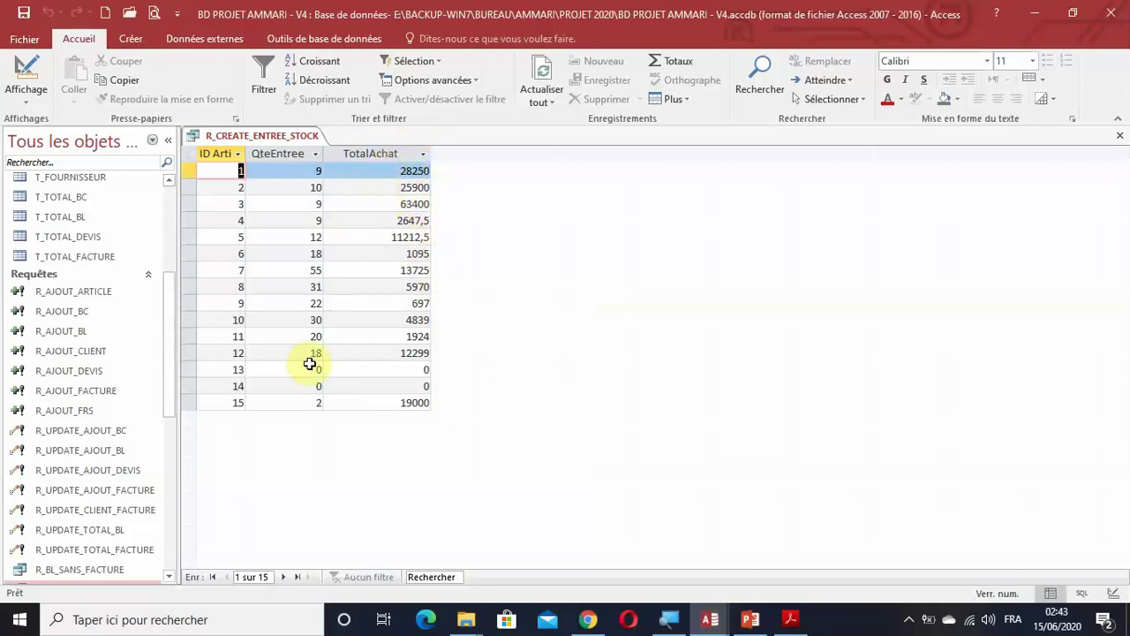
pyautogui.click(449, 162)
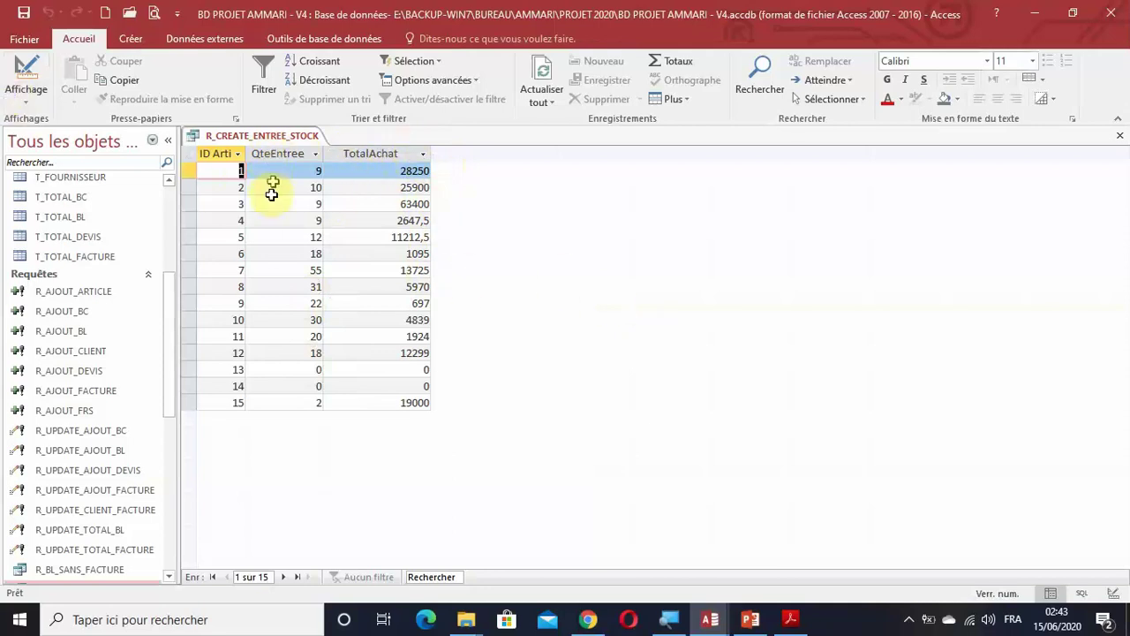
pyautogui.click(32, 71)
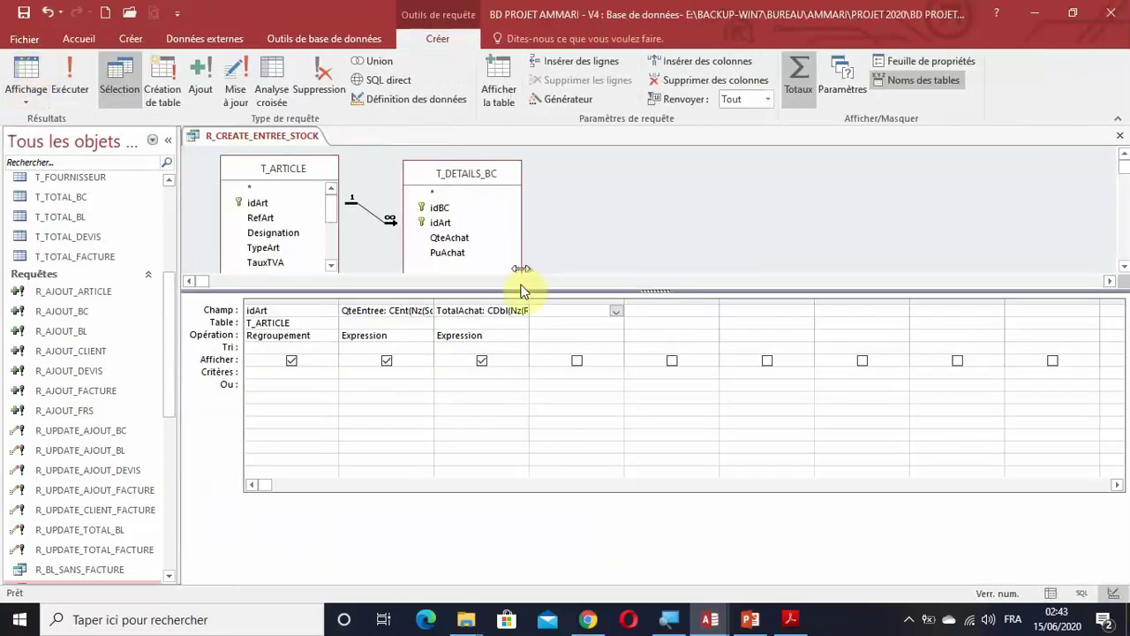
# Set the Opération of the empty column after TotalAchat to Expression
pyautogui.click(538, 336)
pyautogui.click(616, 340)
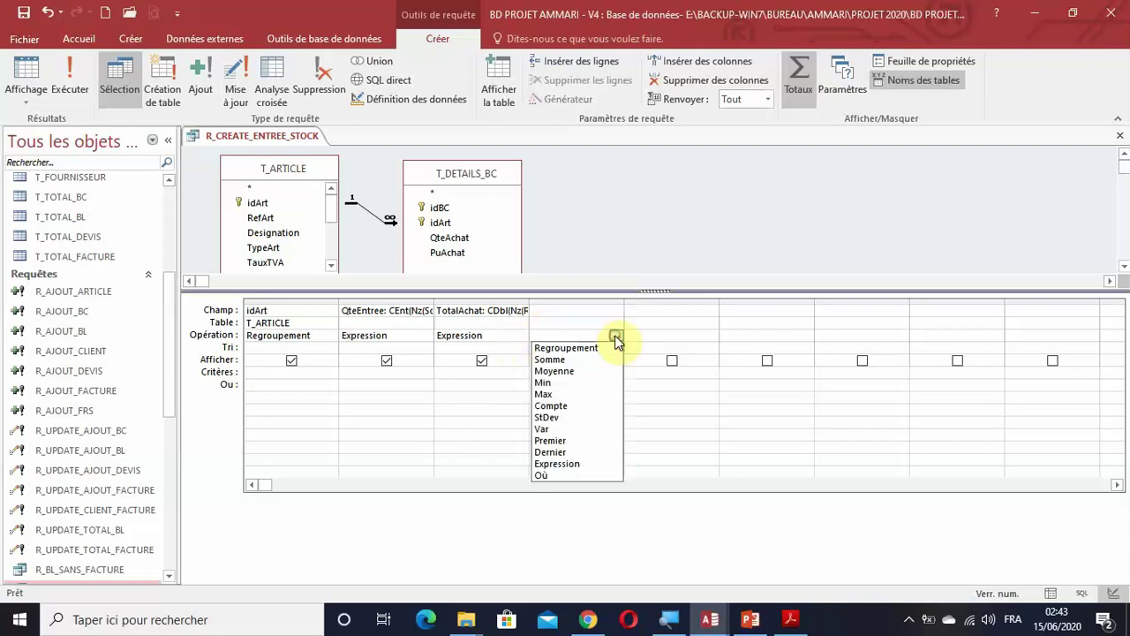
pyautogui.click(570, 463)
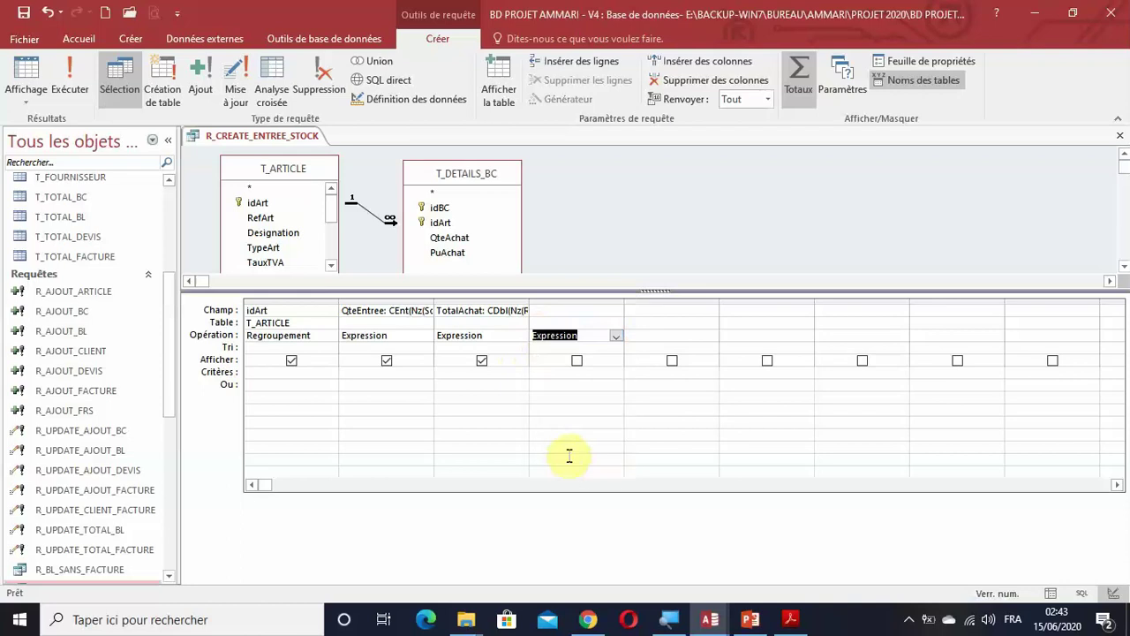
# Build the calculated field PumAchat: TotalAchat/QteEntree in the empty Expression column with the expression builder
pyautogui.click(578, 311)
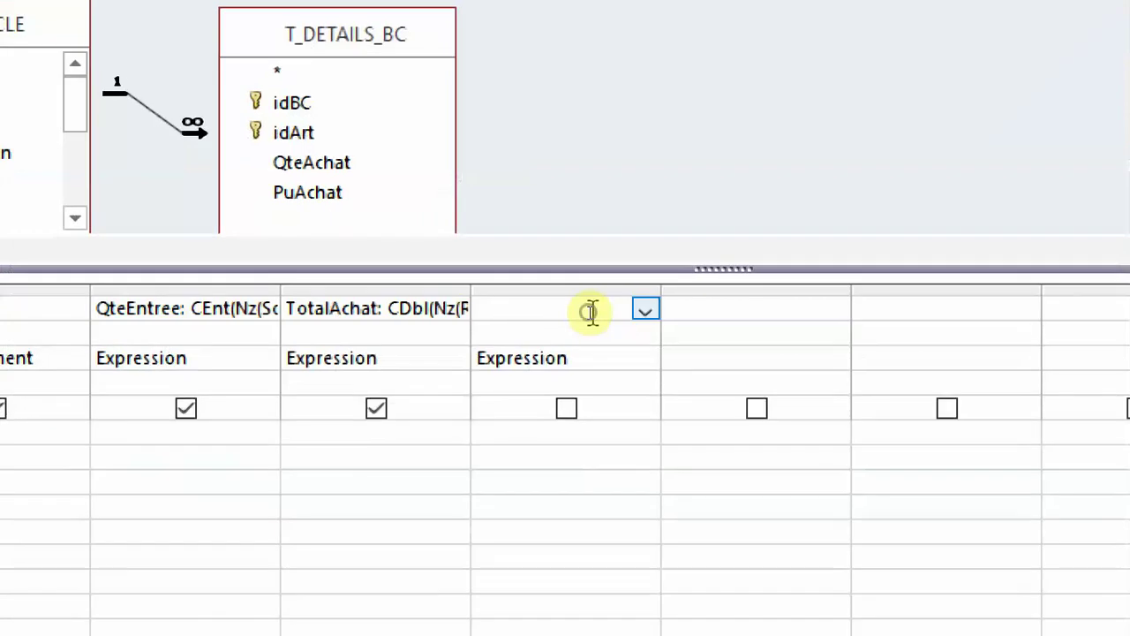
pyautogui.rightClick(591, 312)
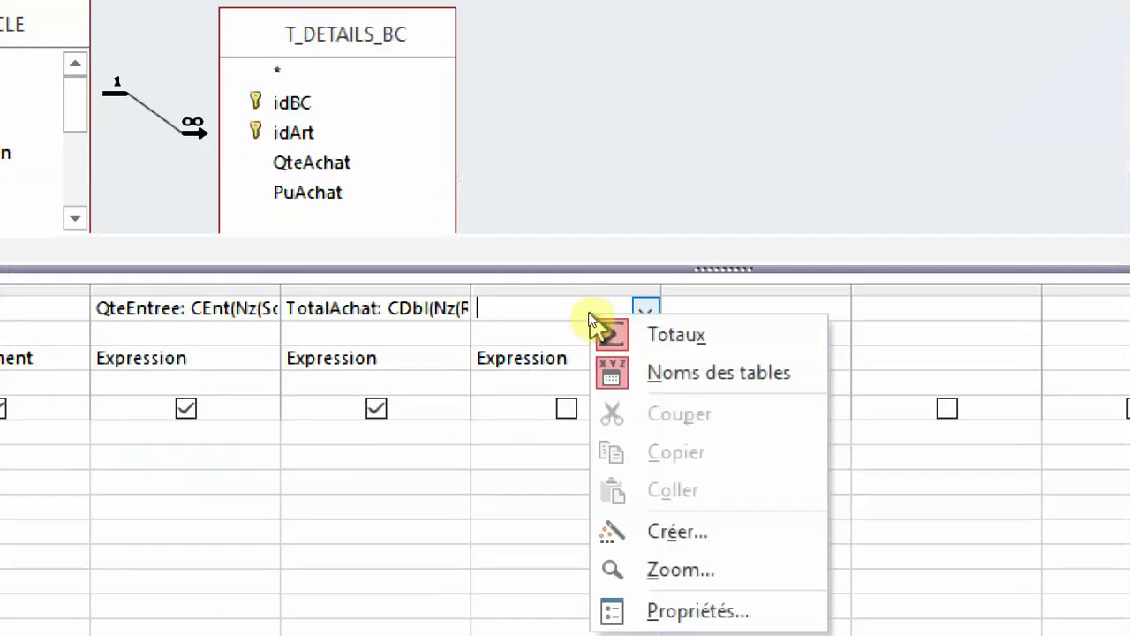
pyautogui.click(684, 534)
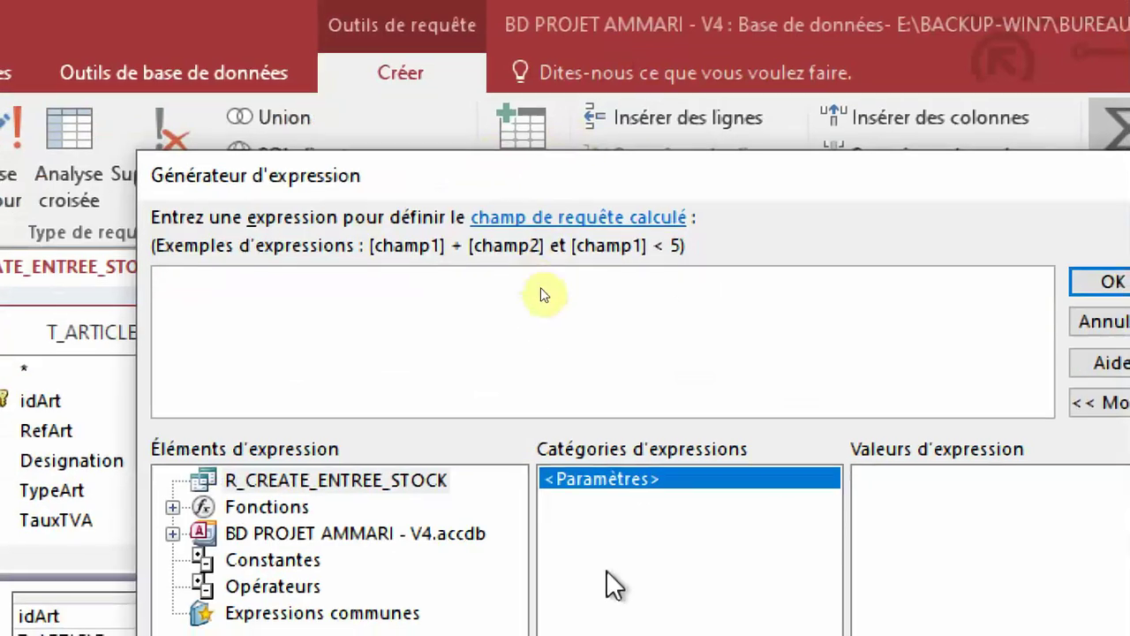
pyautogui.write('P')
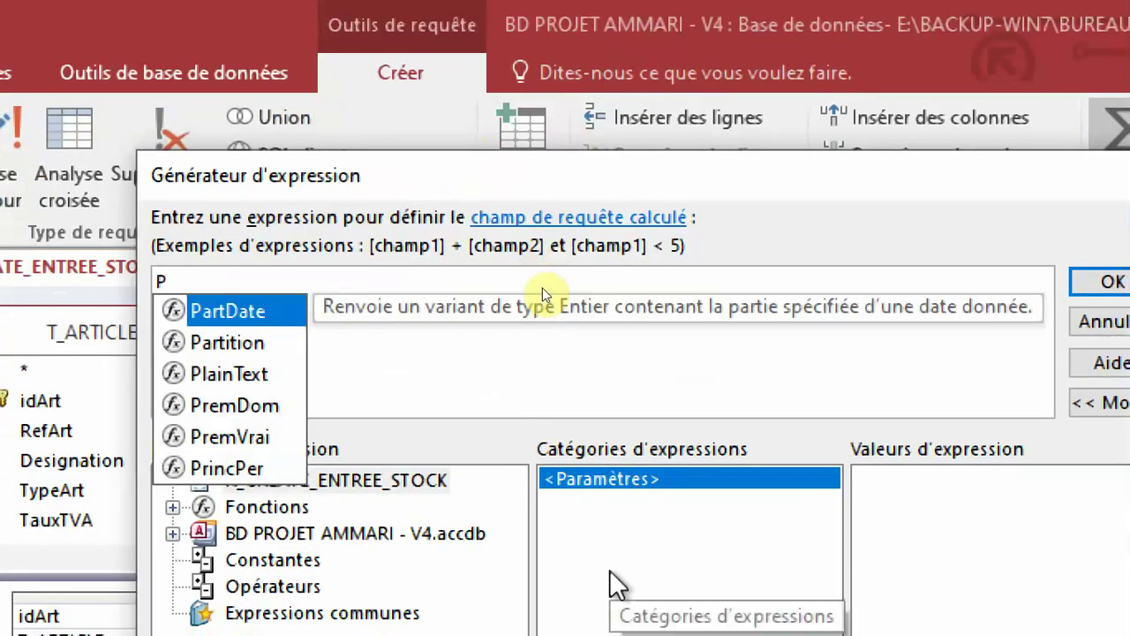
pyautogui.write('um')
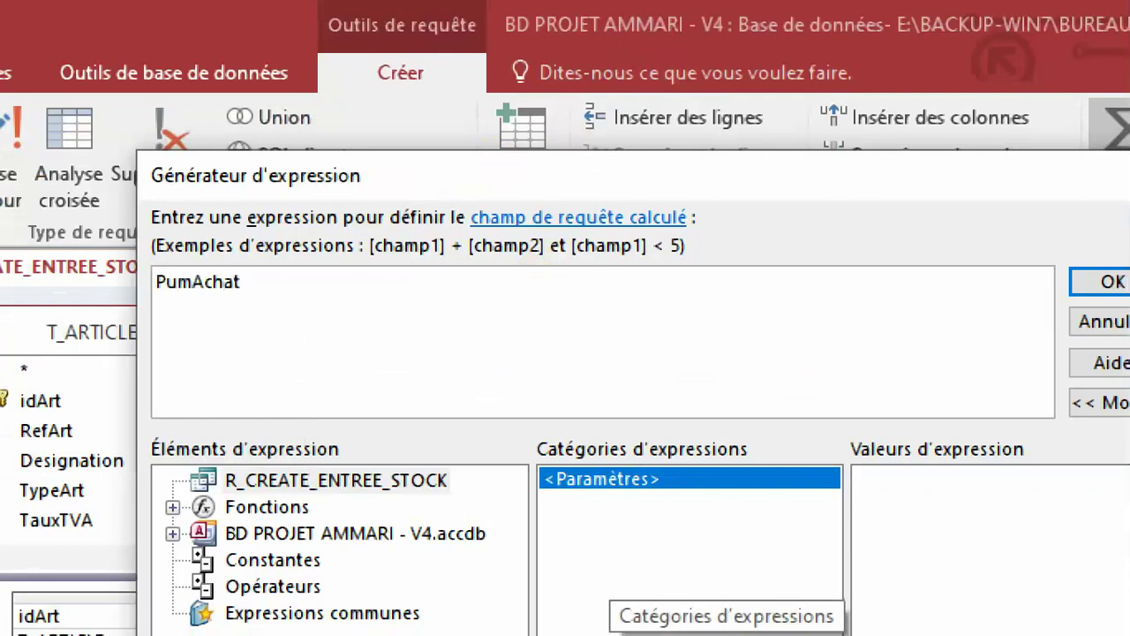
pyautogui.write('Achat')
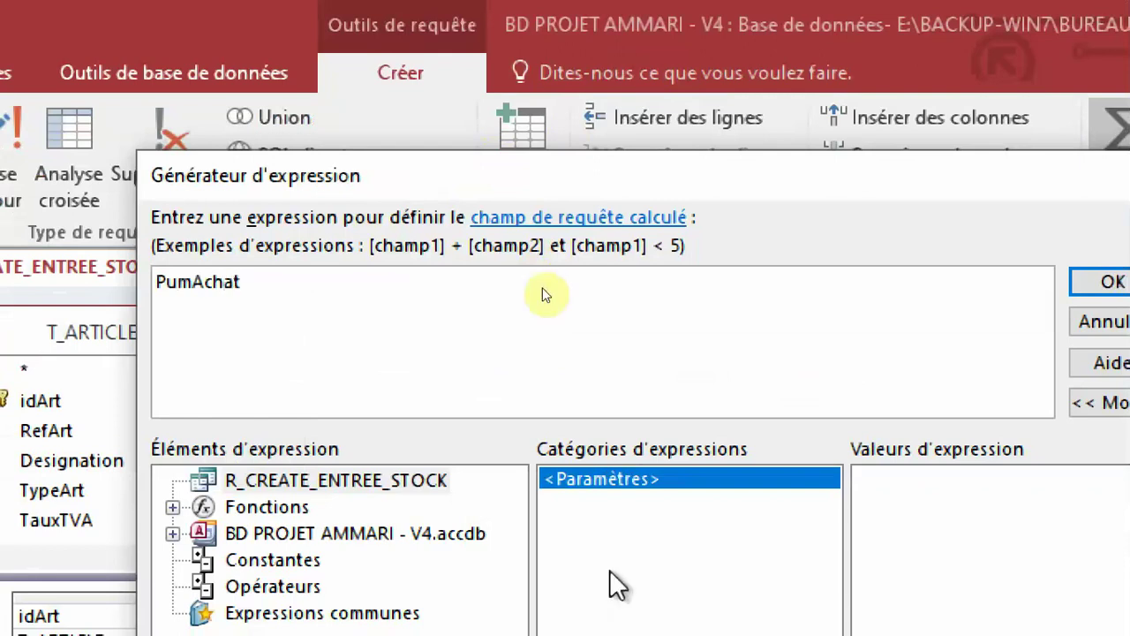
pyautogui.write(':')
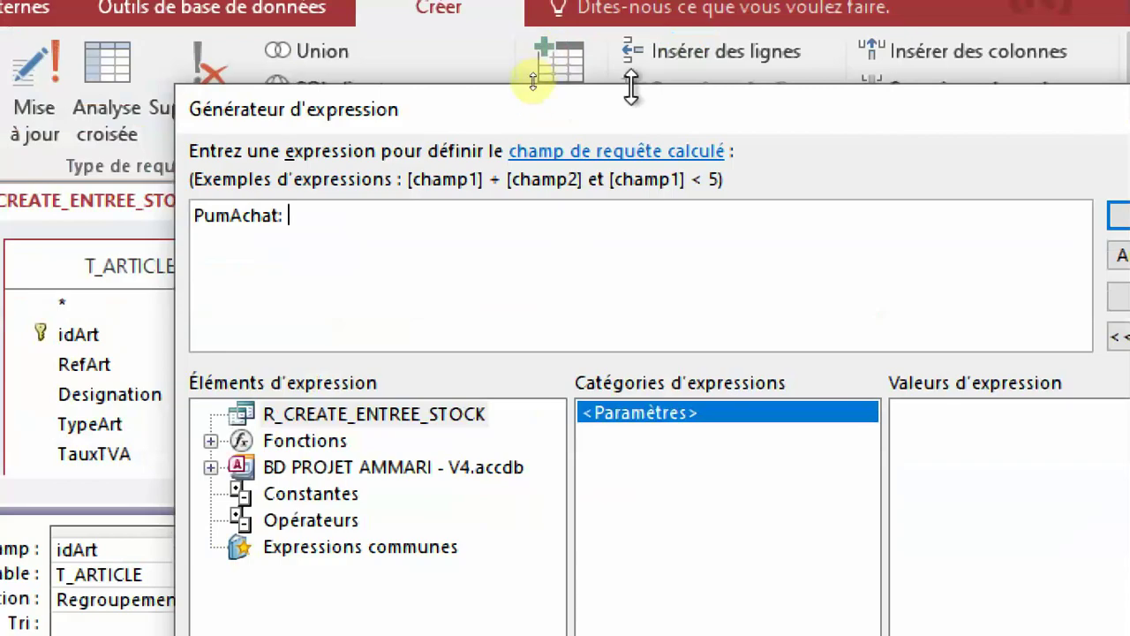
pyautogui.moveTo(628, 99); pyautogui.dragTo(755, 103)
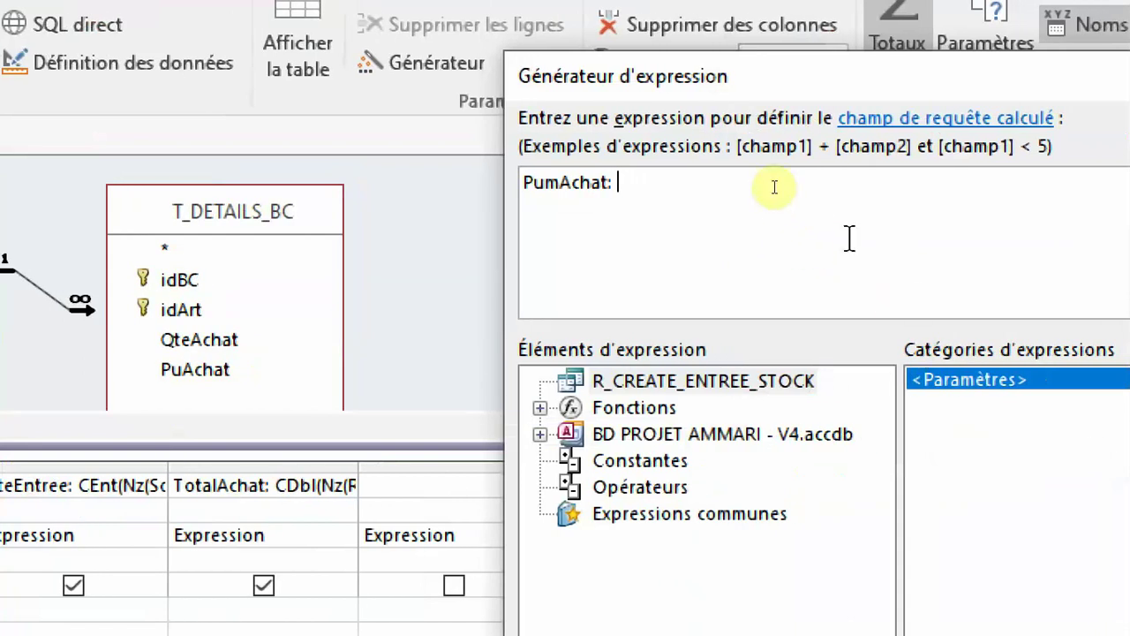
pyautogui.write('Tot')
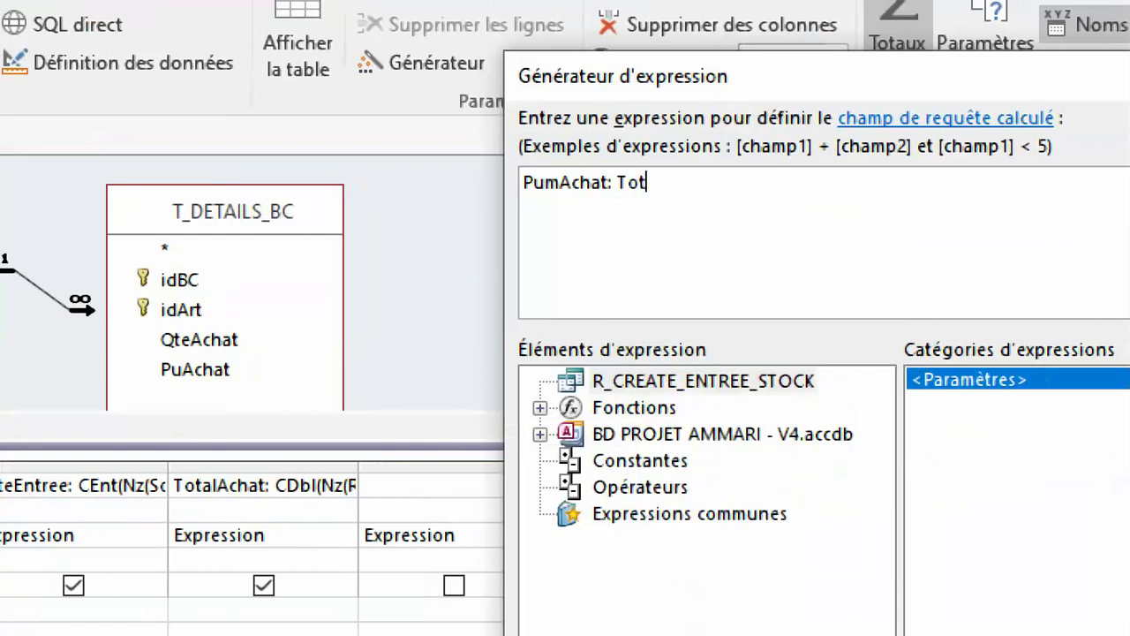
pyautogui.write('alAchat/QteEntree')
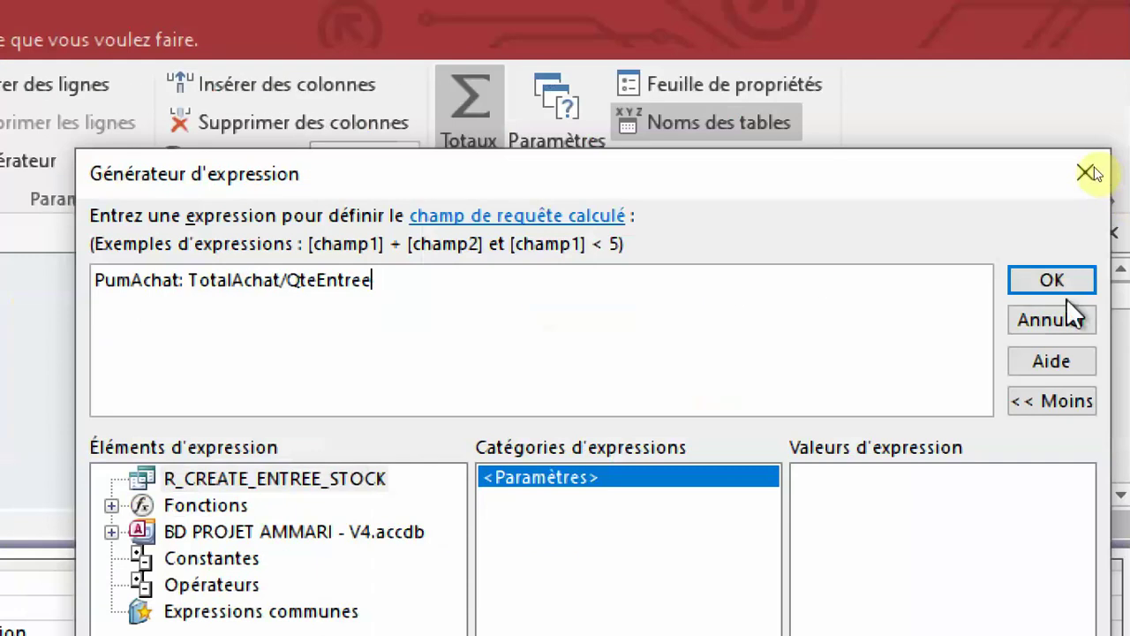
pyautogui.click(1054, 279)
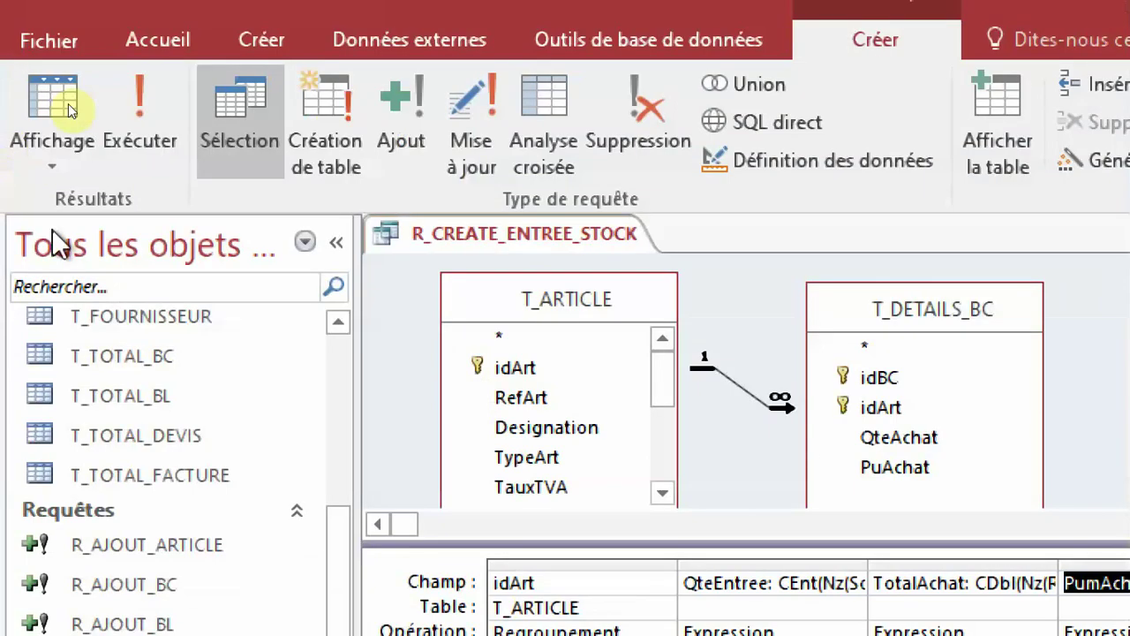
# Run the query, widen the PumAchat column to check article 13's quantity, total and average price, and return to design view
pyautogui.click(144, 115)
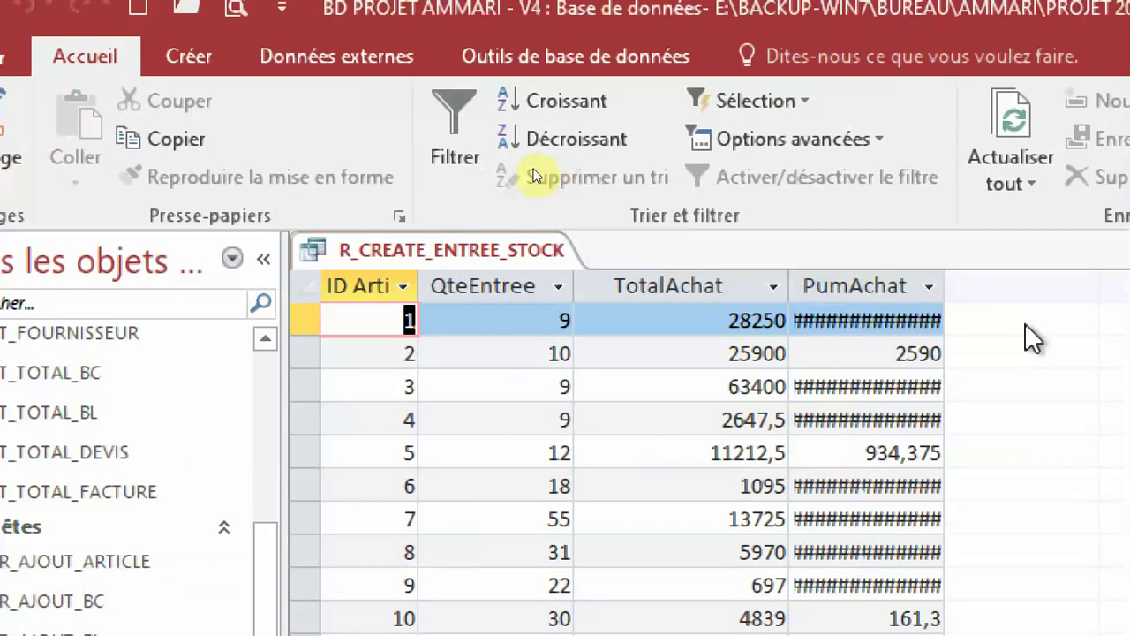
pyautogui.doubleClick(943, 286)
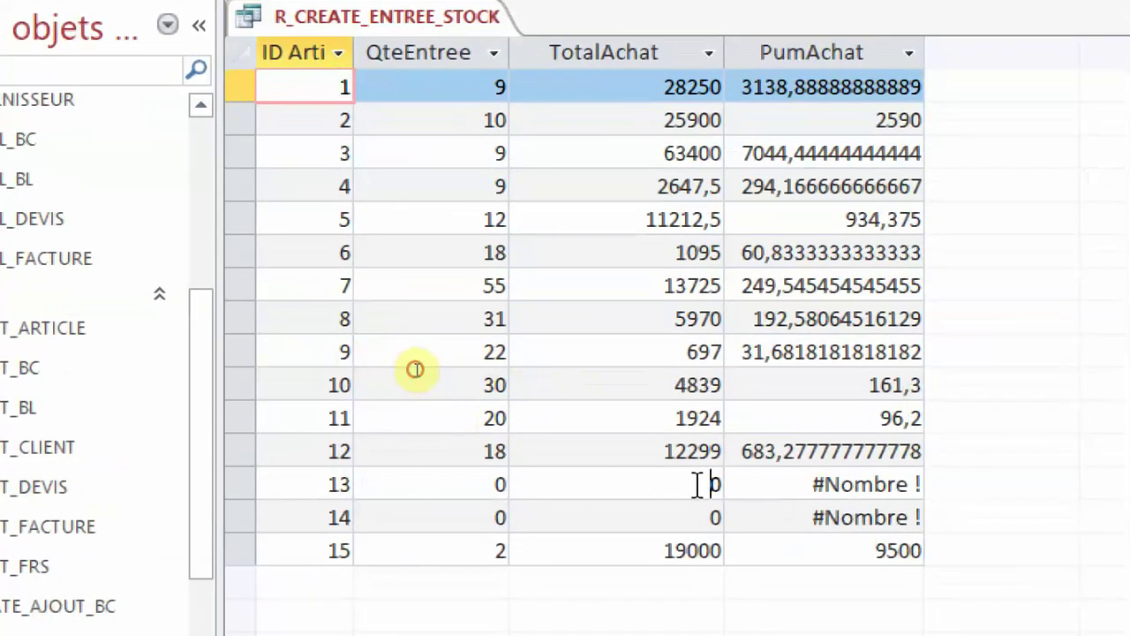
pyautogui.click(716, 481)
pyautogui.click(465, 481)
pyautogui.doubleClick(825, 484)
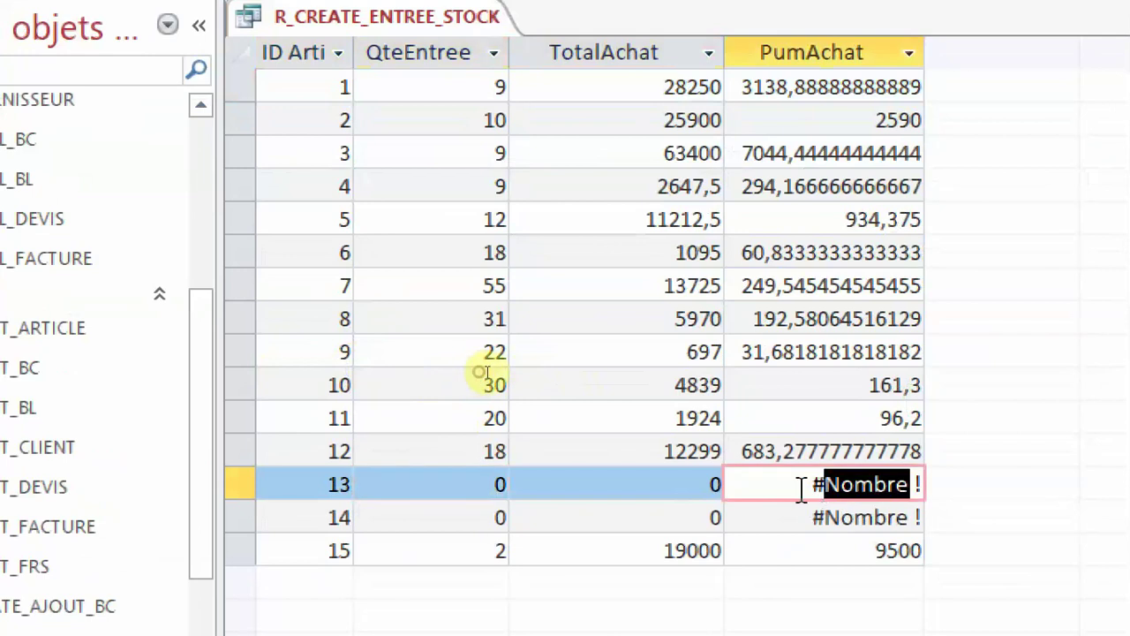
pyautogui.click(472, 485)
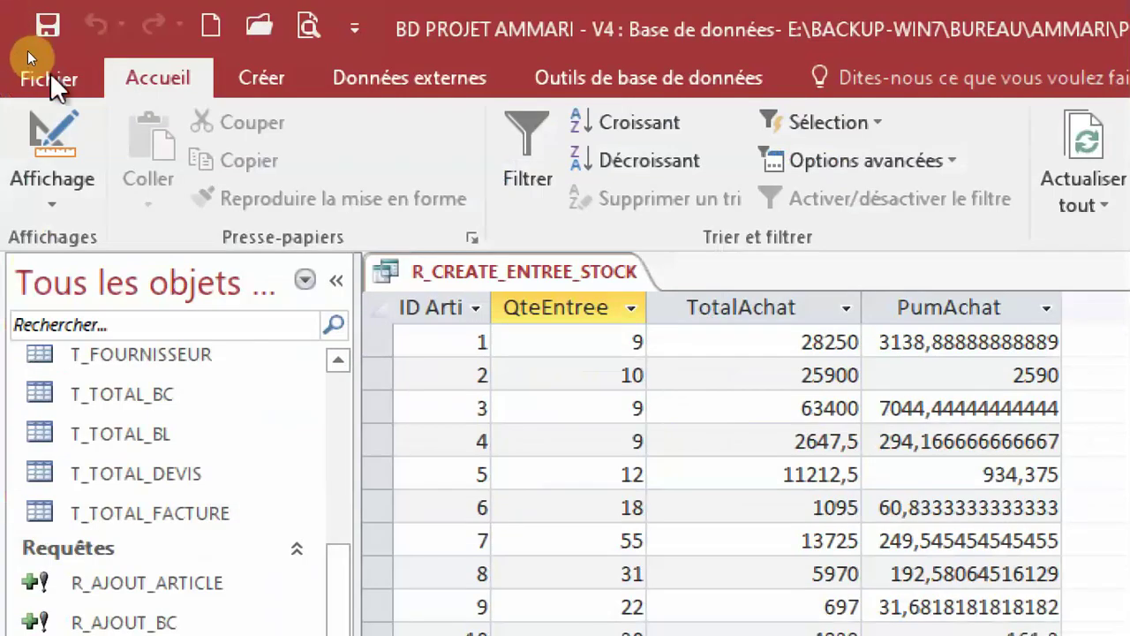
pyautogui.click(50, 127)
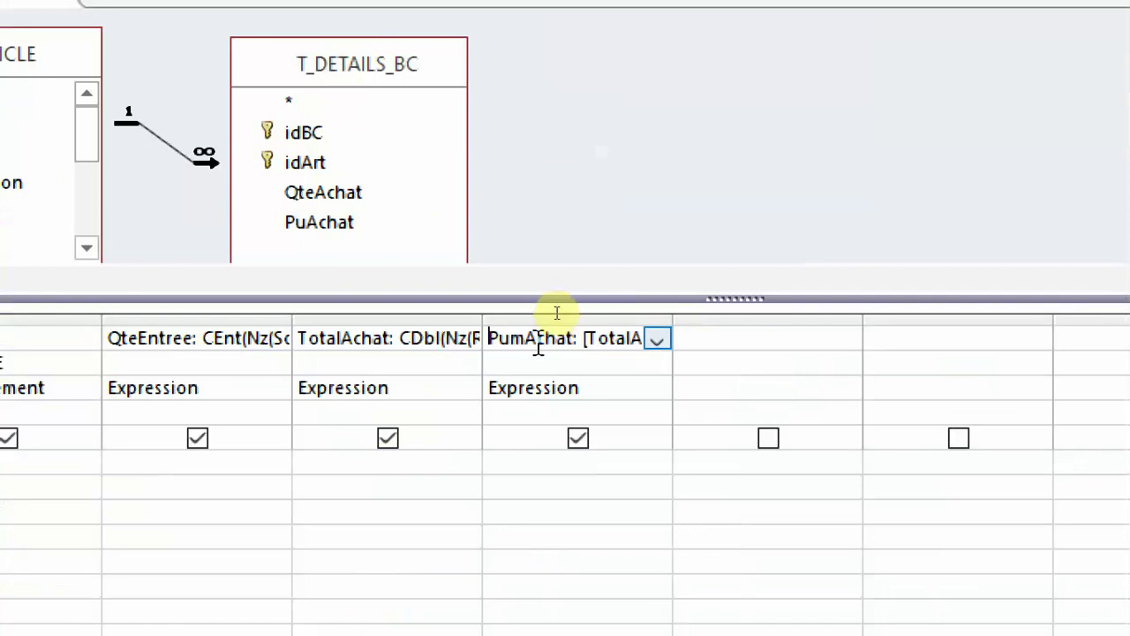
# Reopen the PumAchat expression in the builder and erase the division formula, keeping only the field name
pyautogui.rightClick(935, 294)
pyautogui.click(629, 553)
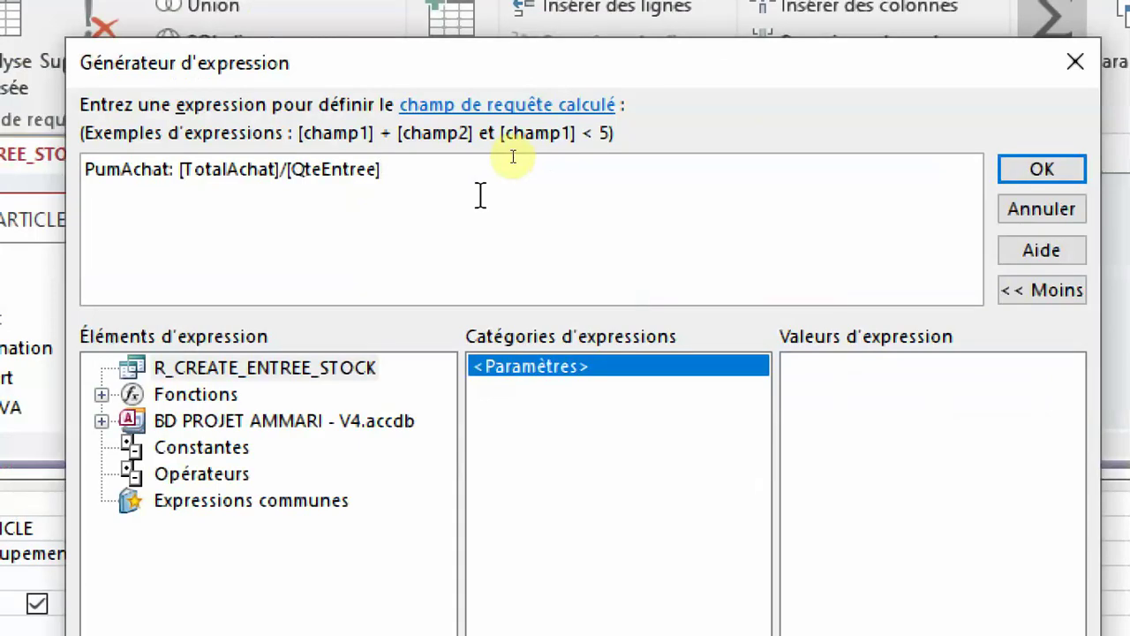
pyautogui.press('BackSpace')
pyautogui.press('BackSpace')
pyautogui.press('BackSpace')
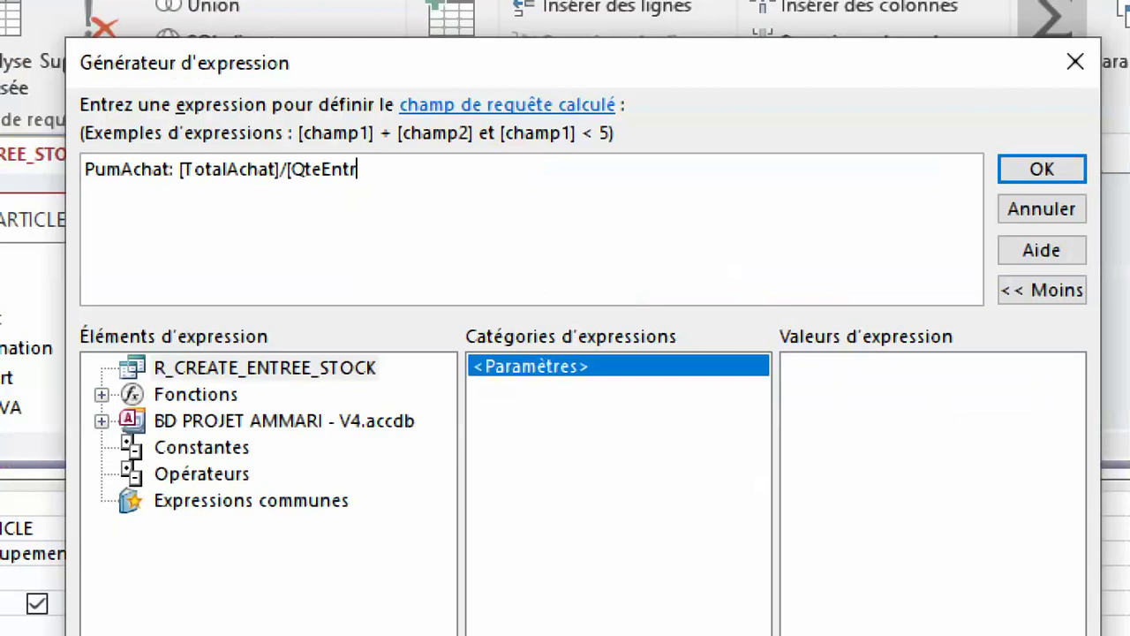
pyautogui.press('BackSpace')
pyautogui.press('BackSpace')
pyautogui.press('BackSpace')
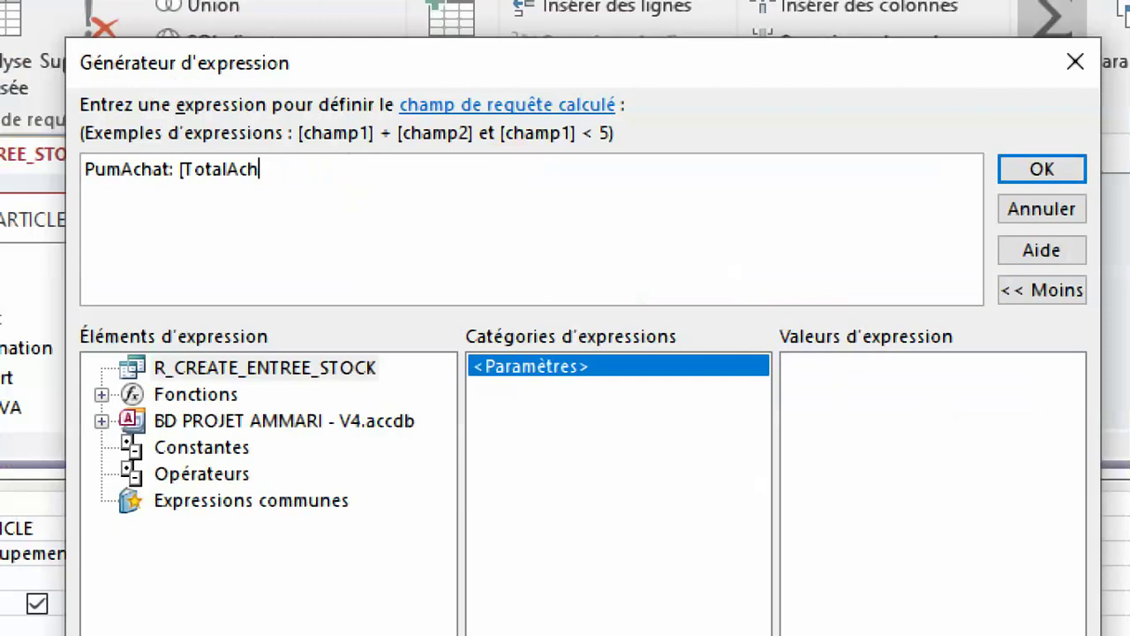
pyautogui.press('BackSpace')
pyautogui.press('BackSpace')
pyautogui.press('BackSpace')
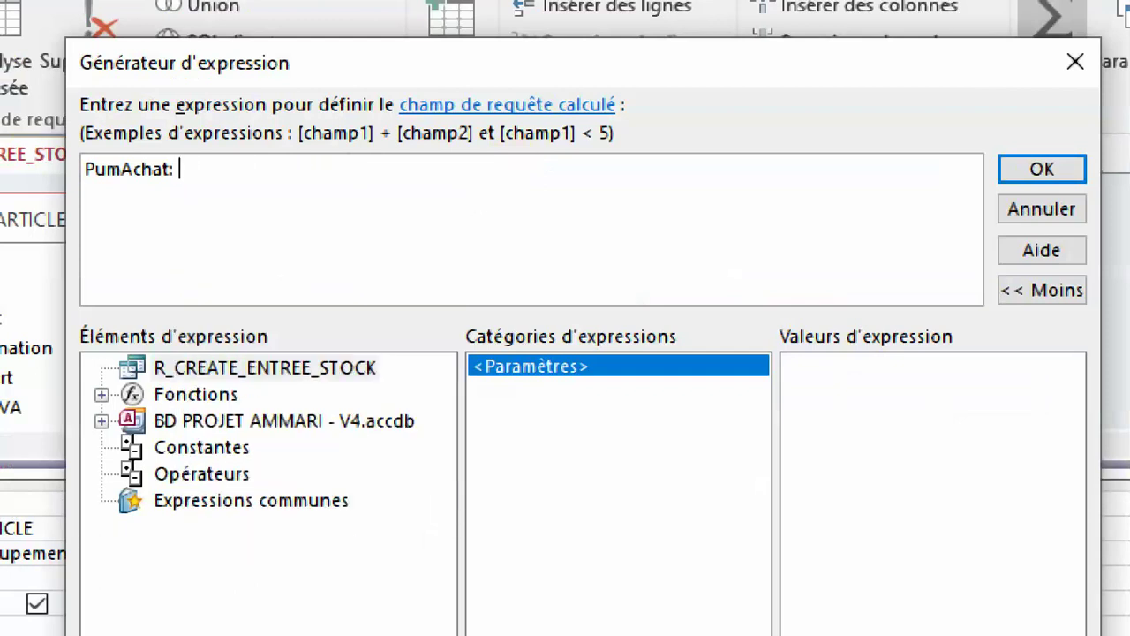
# Start the PumAchat formula with IIf(QteEntree=0;0; so that a zero quantity returns 0
pyautogui.write('iif(')
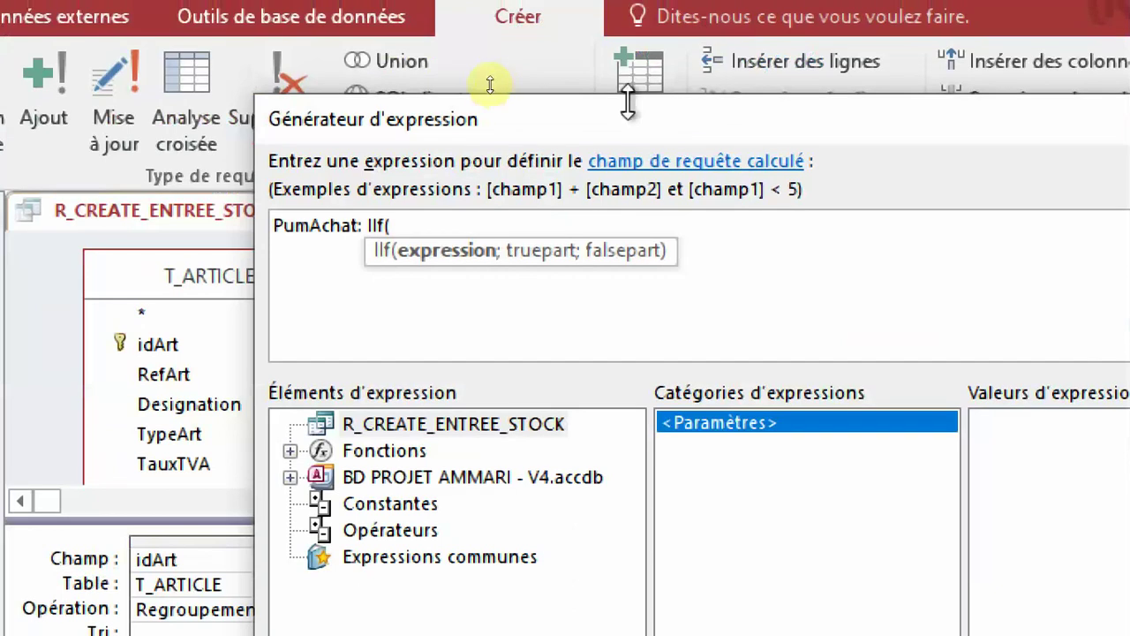
pyautogui.moveTo(626, 101); pyautogui.dragTo(870, 148)
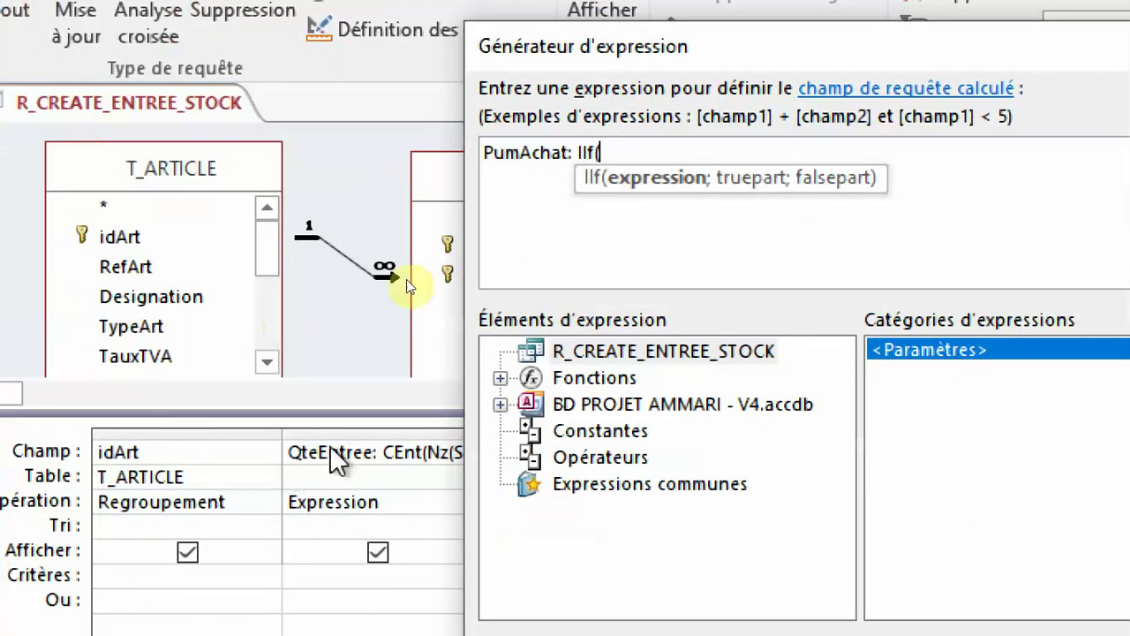
pyautogui.write('QteEntree=0')
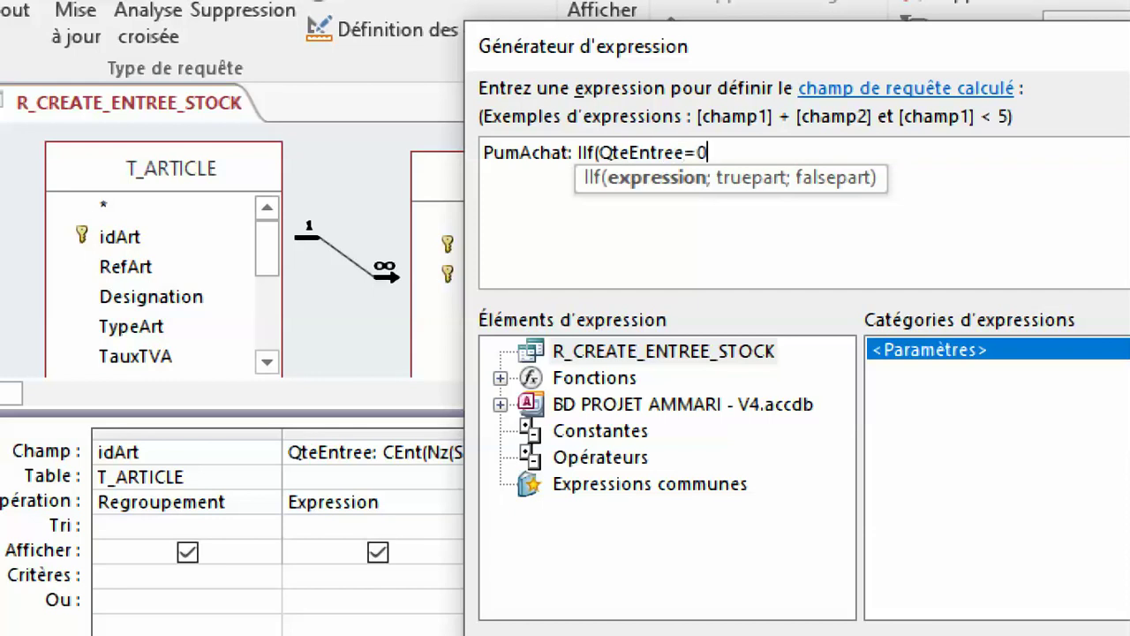
pyautogui.write(';')
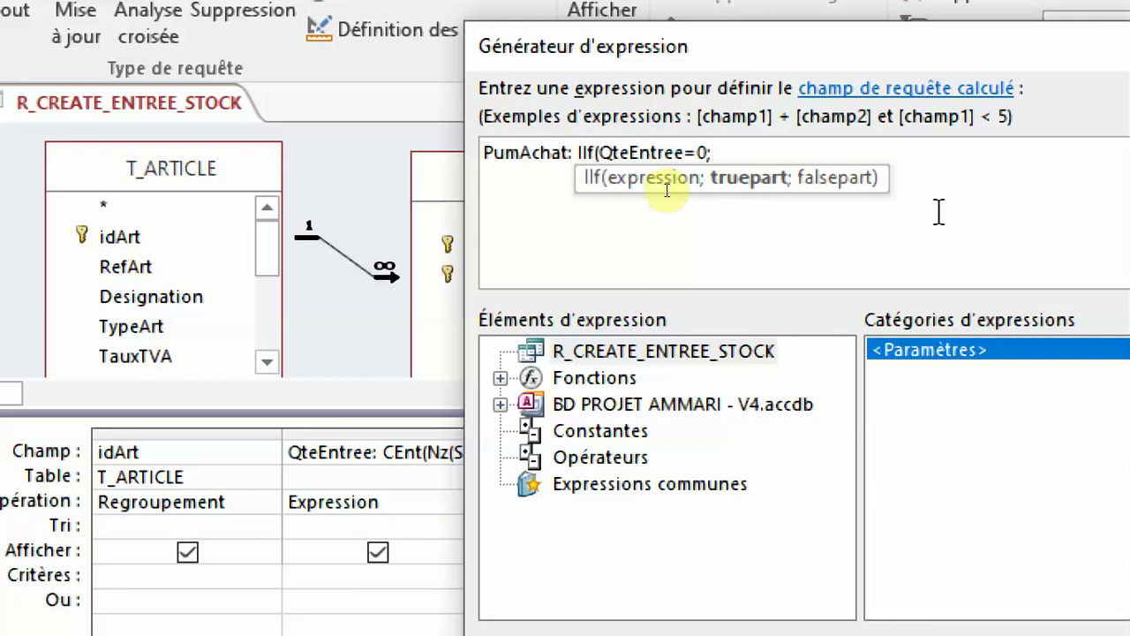
pyautogui.write('0')
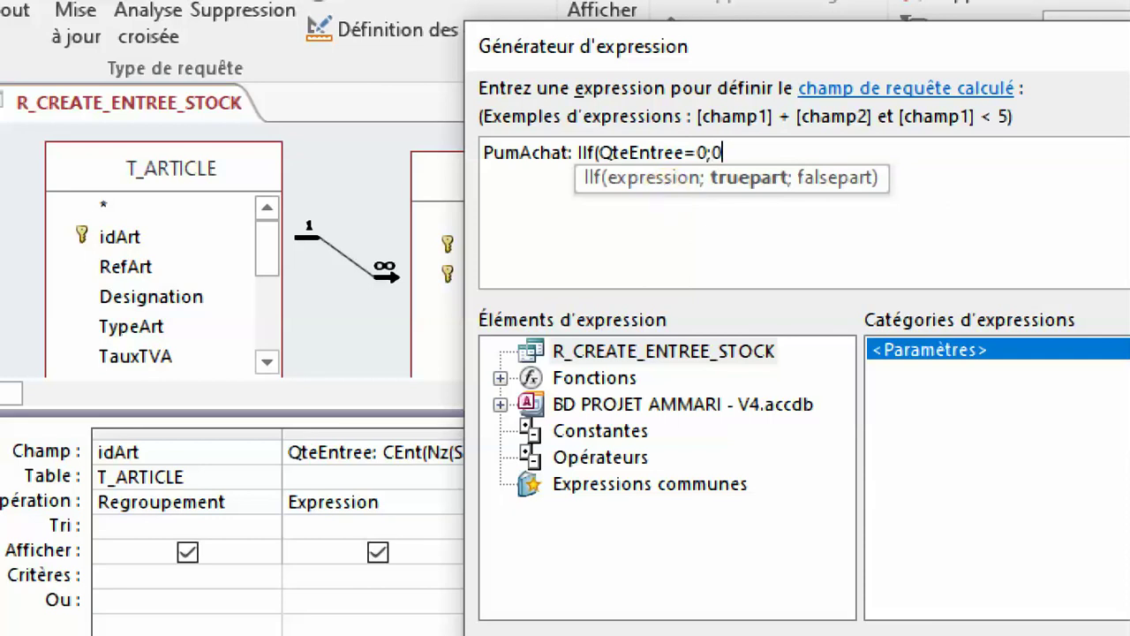
pyautogui.write(';')
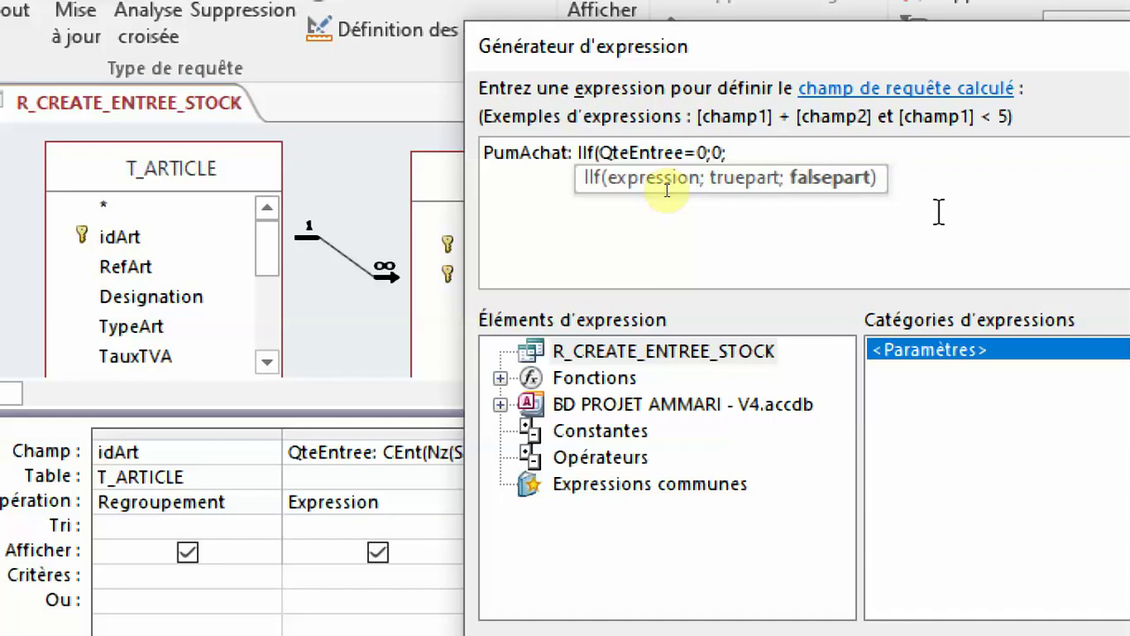
# Complete the PumAchat formula with Round(TotalAchat/QteAchat;2) as its false part, apply it and try to run the query
pyautogui.write('roun')
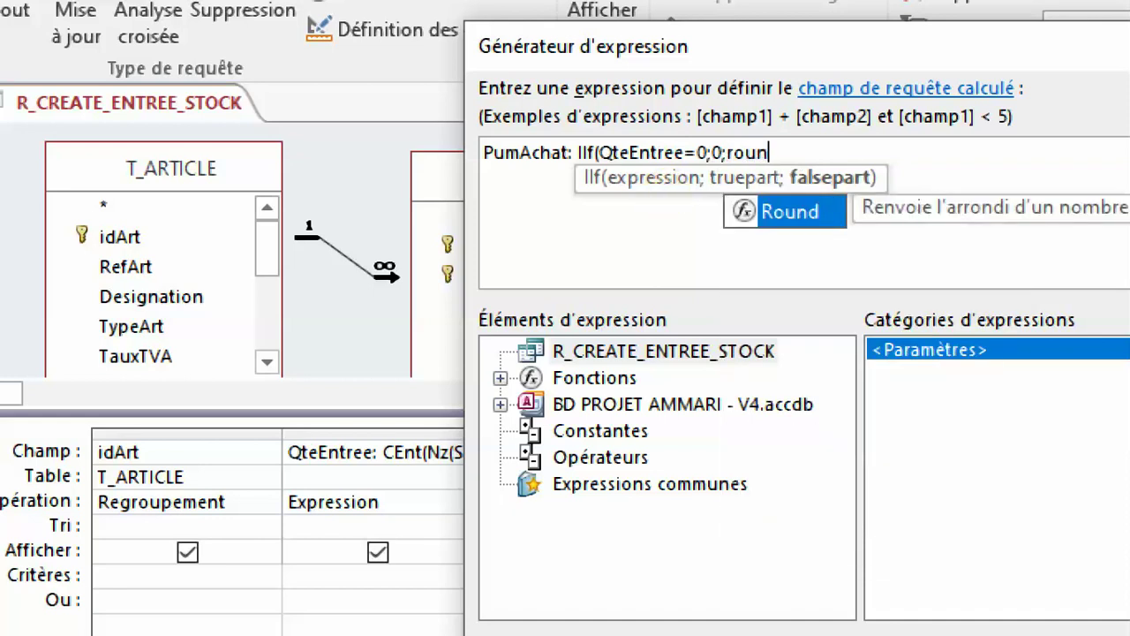
pyautogui.write('d(')
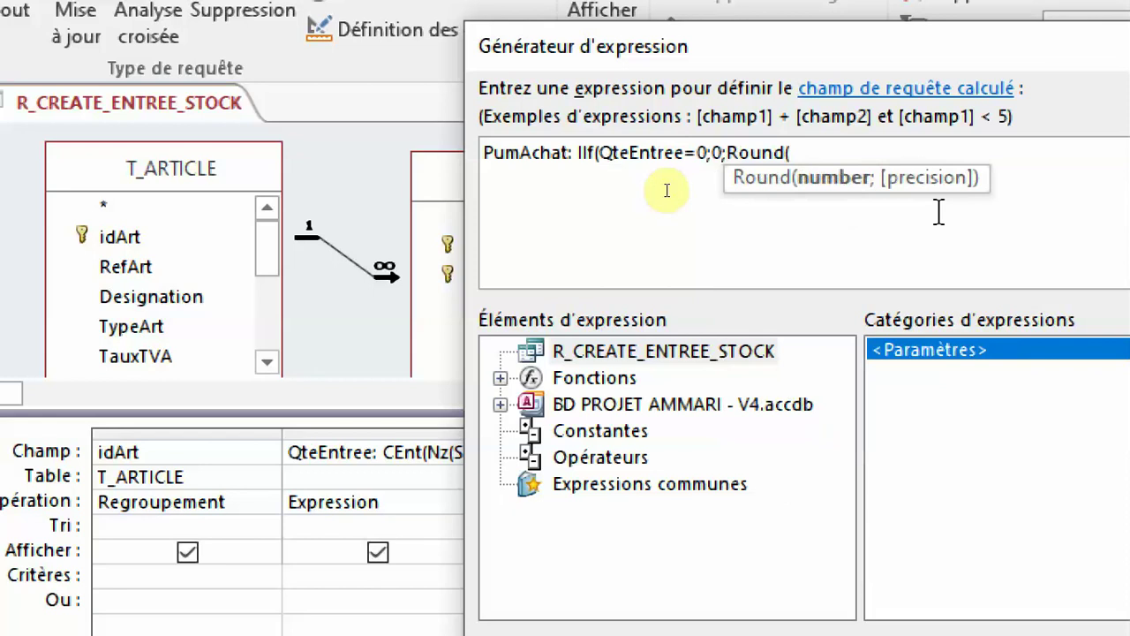
pyautogui.write('Q')
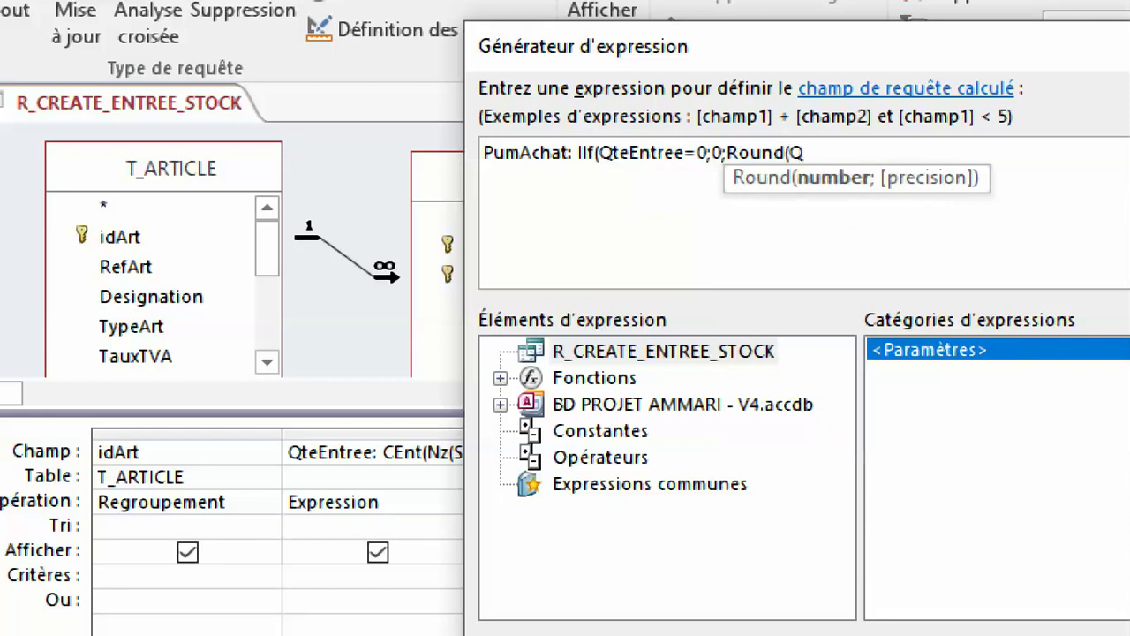
pyautogui.press('BackSpace')
pyautogui.write('Total')
pyautogui.moveTo(970, 52); pyautogui.dragTo(1107, 67)
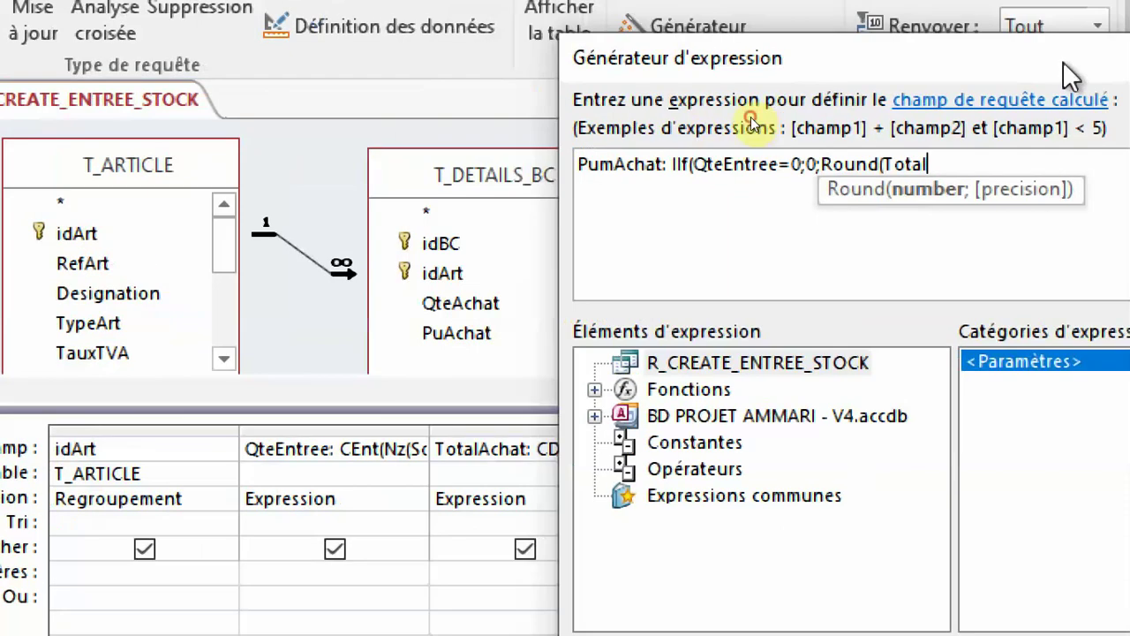
pyautogui.write('Achat/QteAch')
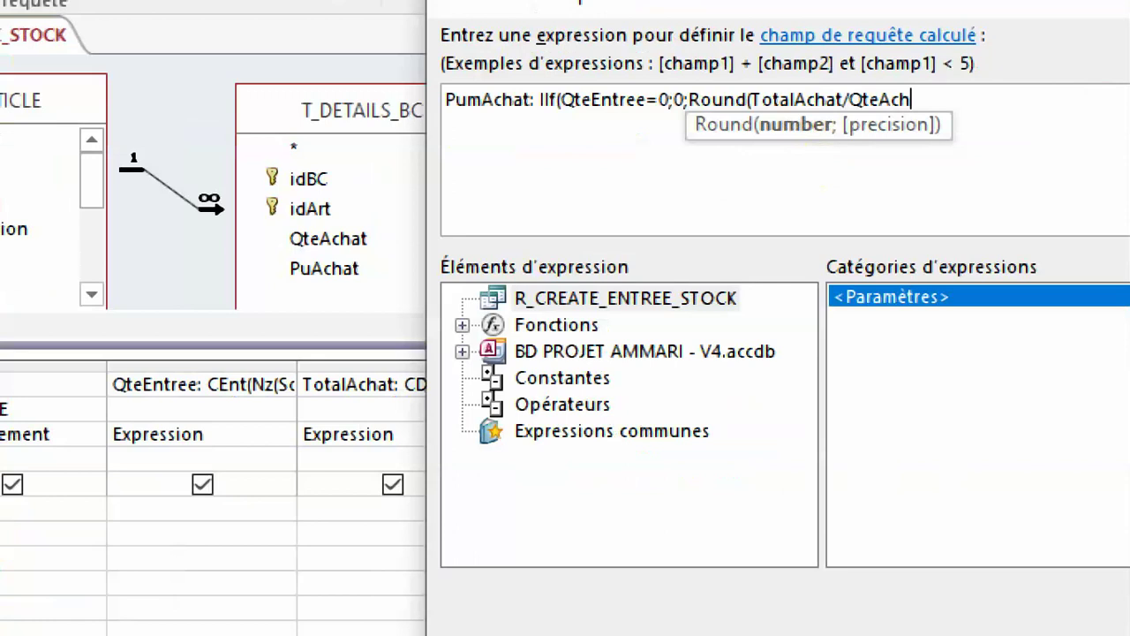
pyautogui.write(')')
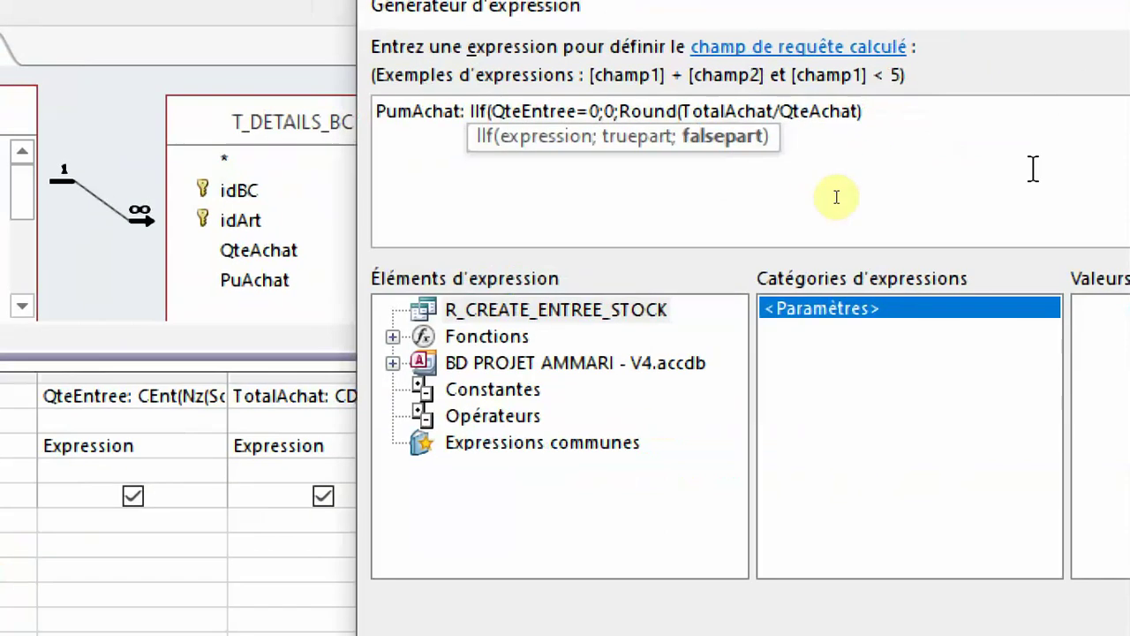
pyautogui.press('BackSpace')
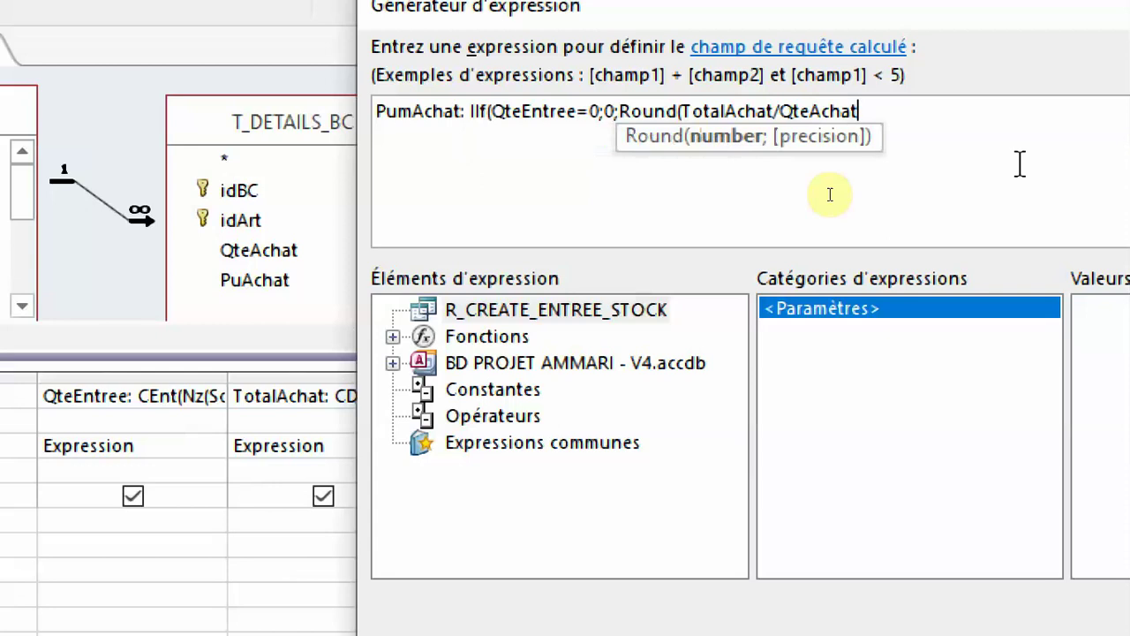
pyautogui.write(';2')
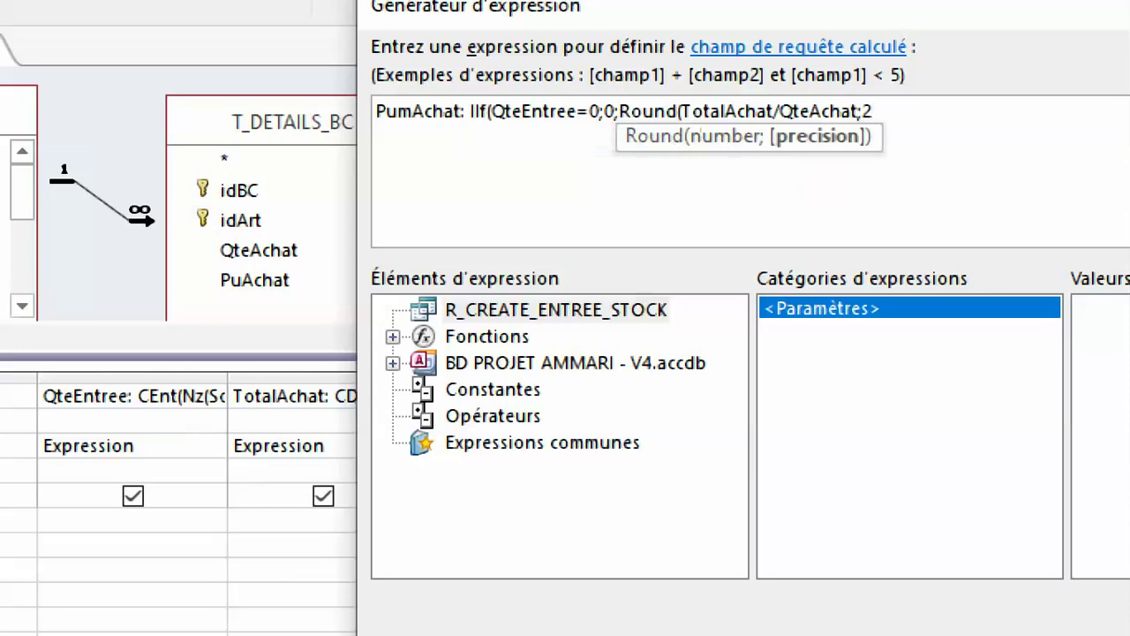
pyautogui.write(')')
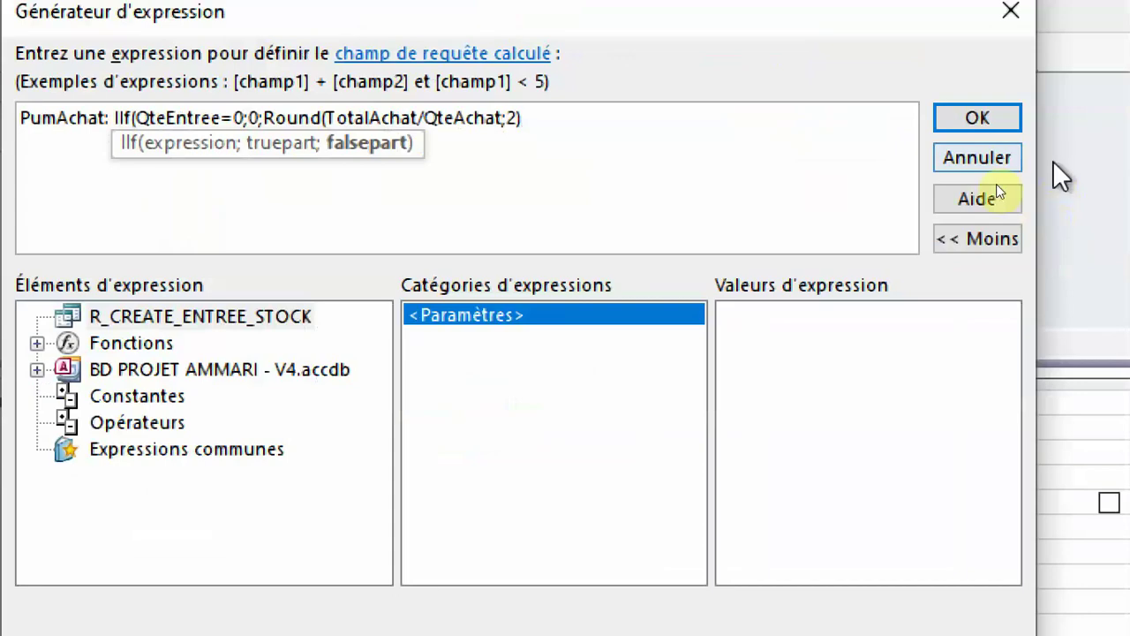
pyautogui.click(976, 117)
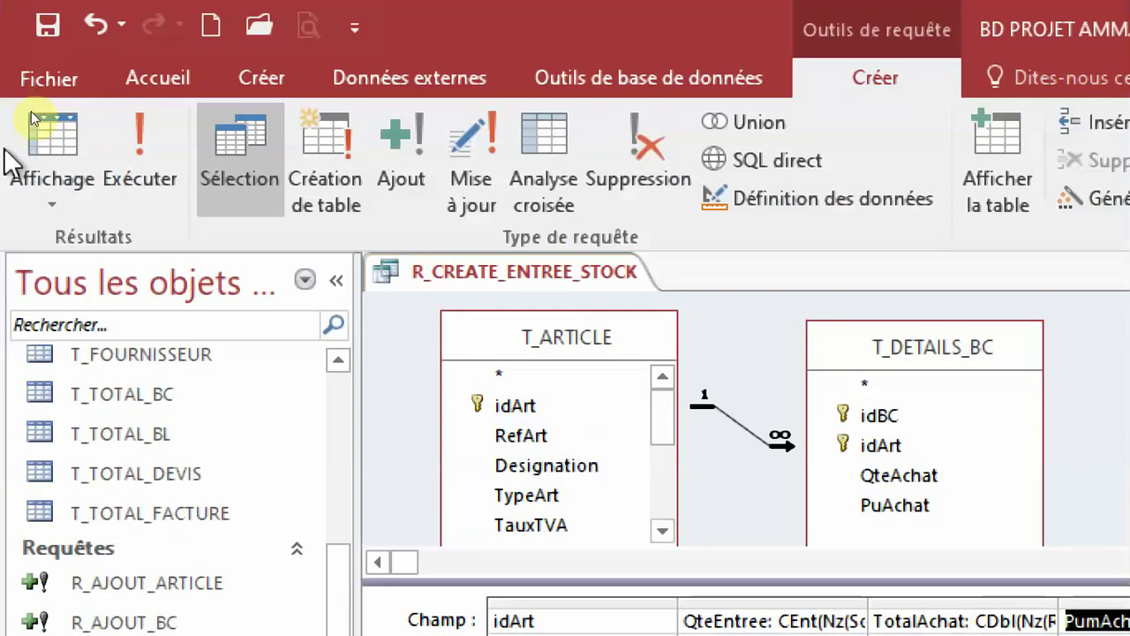
pyautogui.click(132, 159)
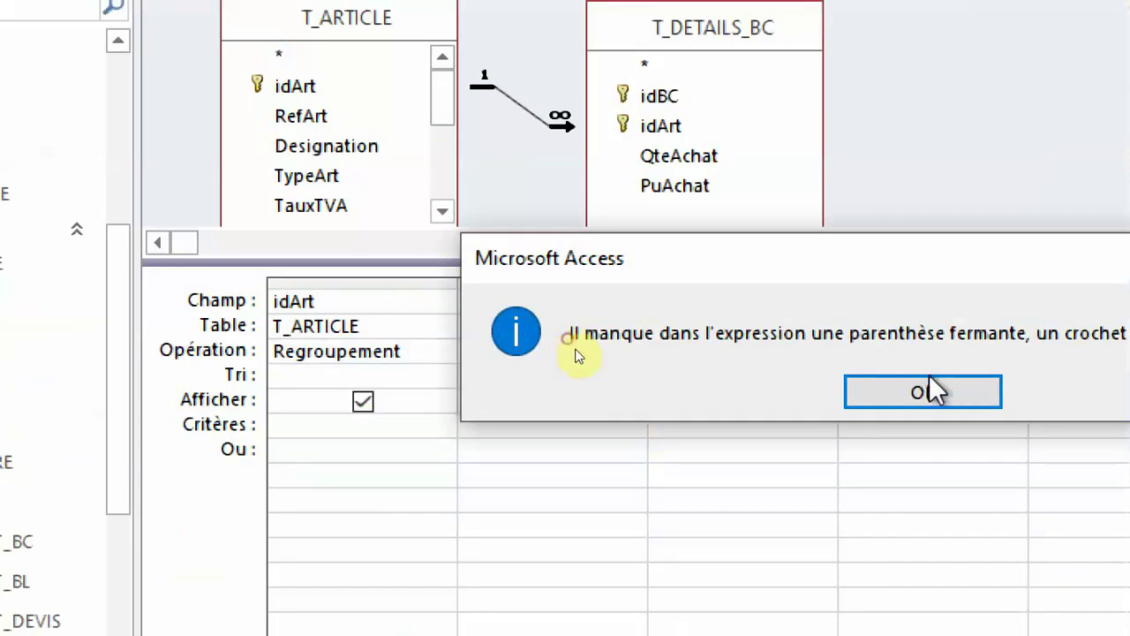
pyautogui.click(1129, 635)
# Reopen the PumAchat expression in the builder, add the missing closing parenthesis and try running the query again
pyautogui.rightClick(441, 276)
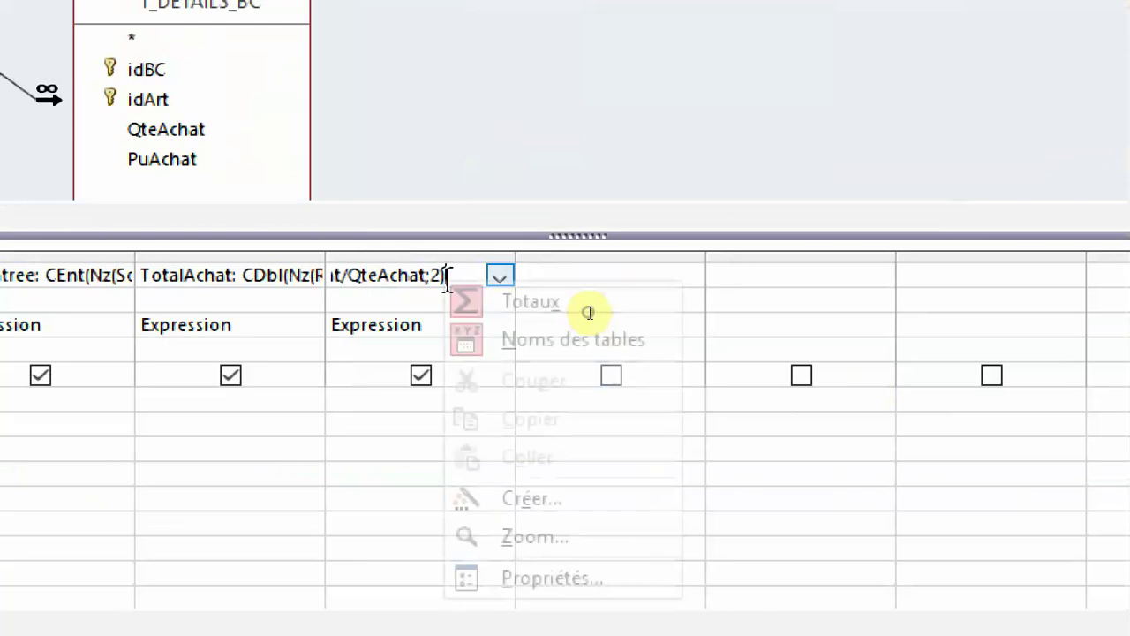
pyautogui.click(535, 499)
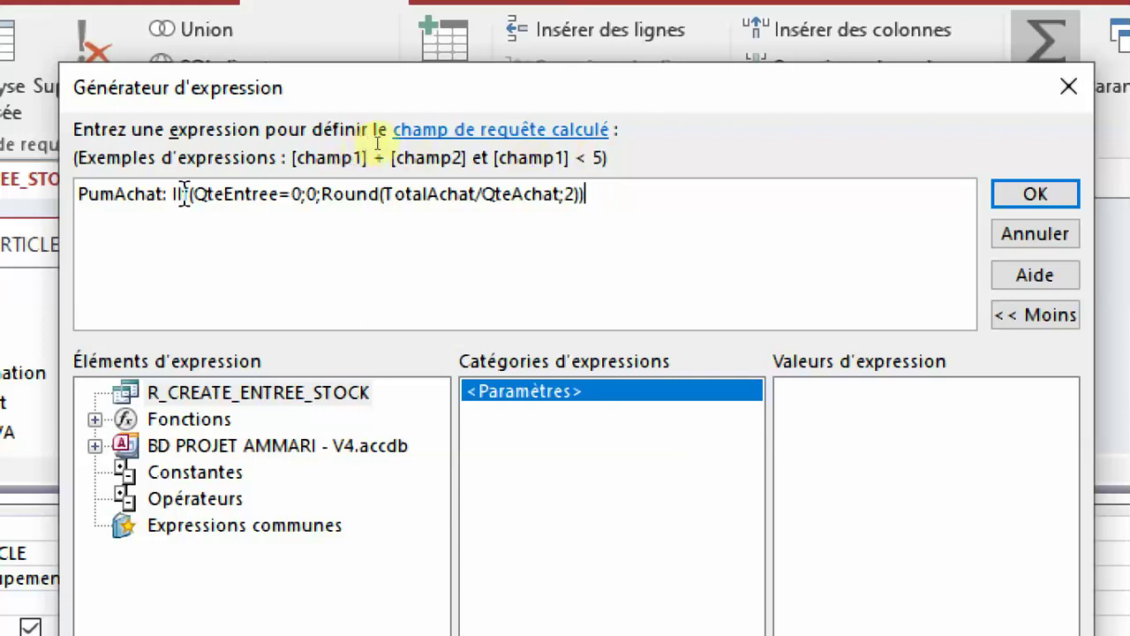
pyautogui.click(1016, 192)
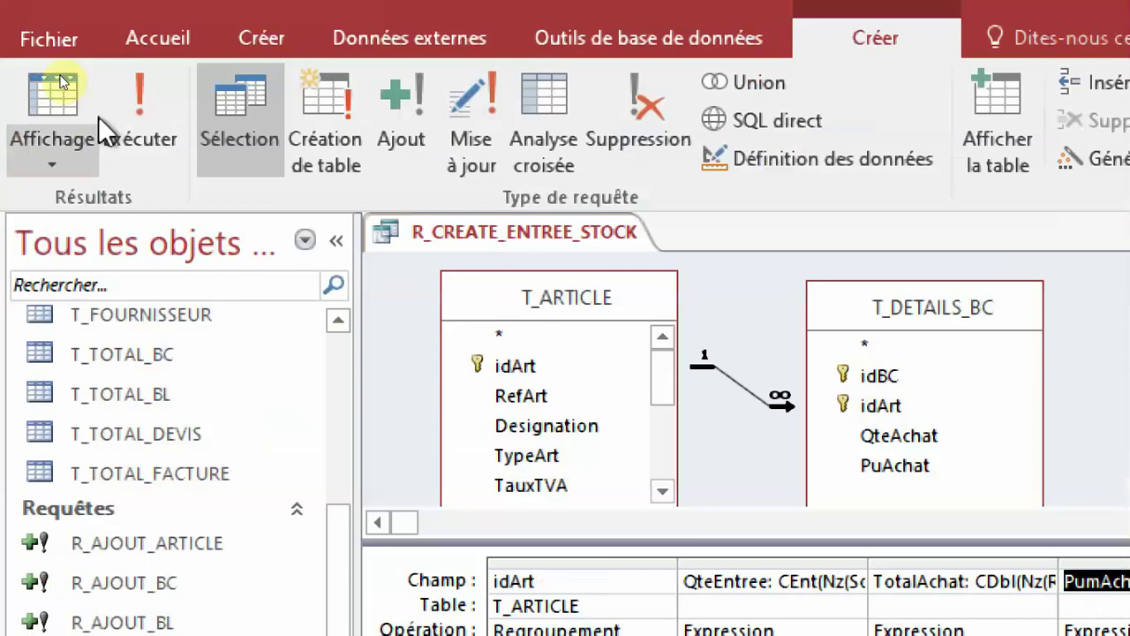
pyautogui.click(142, 124)
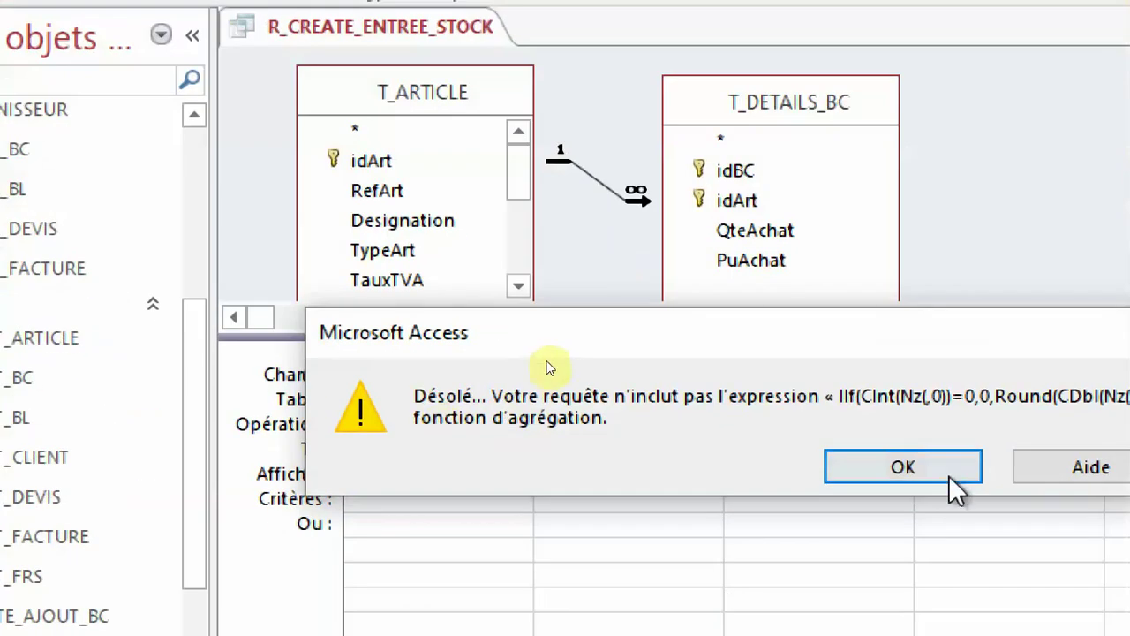
pyautogui.click(952, 472)
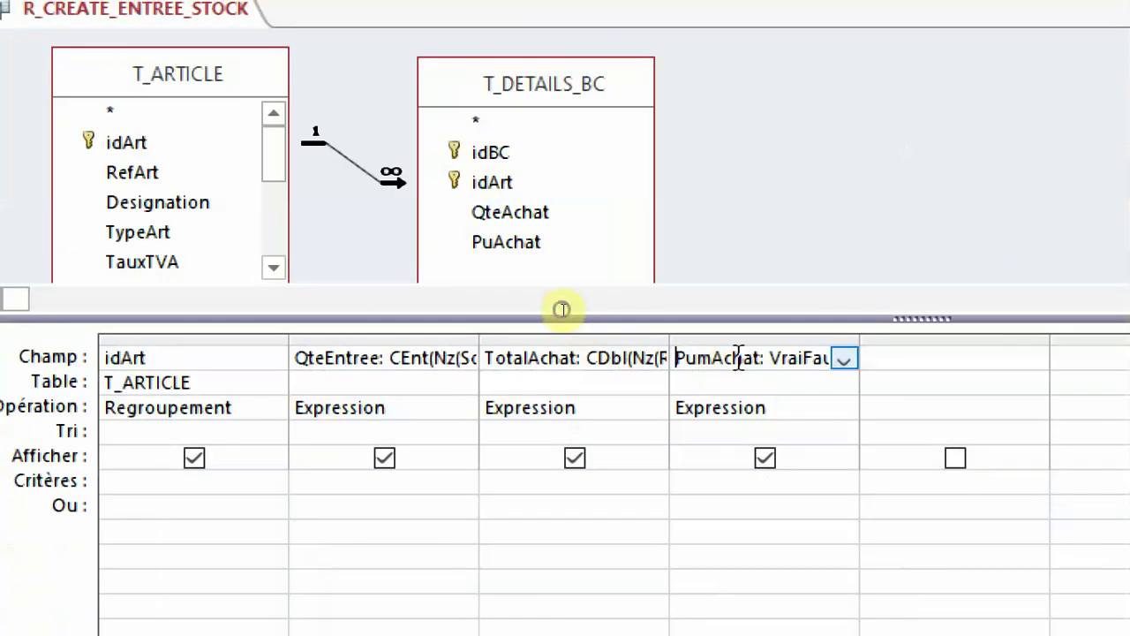
# Replace the divisor QteAchat with QteEntree inside the Round function of the PumAchat expression
pyautogui.rightClick(981, 374)
pyautogui.click(808, 579)
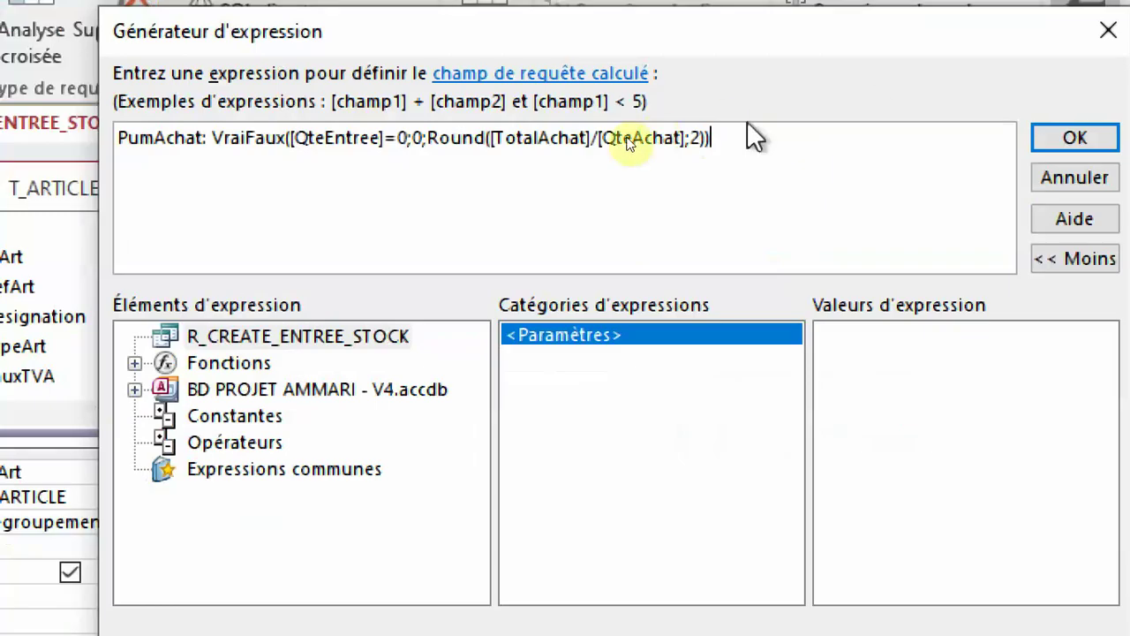
pyautogui.press('Left')
pyautogui.press('Left')
pyautogui.press('Left')
pyautogui.press('Left')
pyautogui.press('BackSpace')
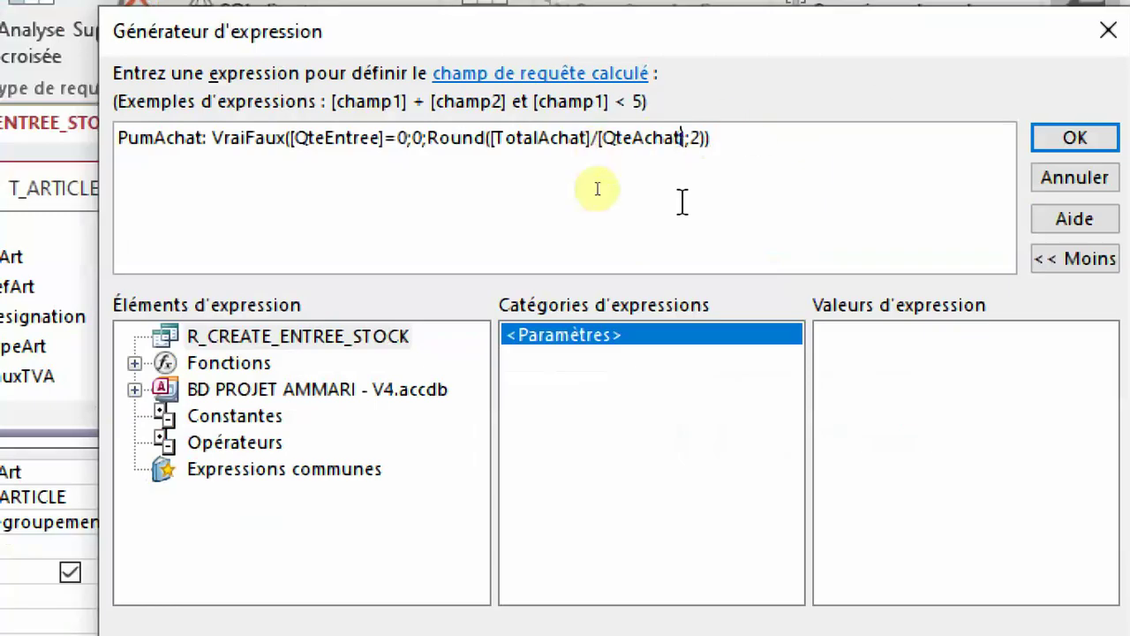
pyautogui.press('BackSpace')
pyautogui.press('BackSpace')
pyautogui.press('BackSpace')
pyautogui.press('BackSpace')
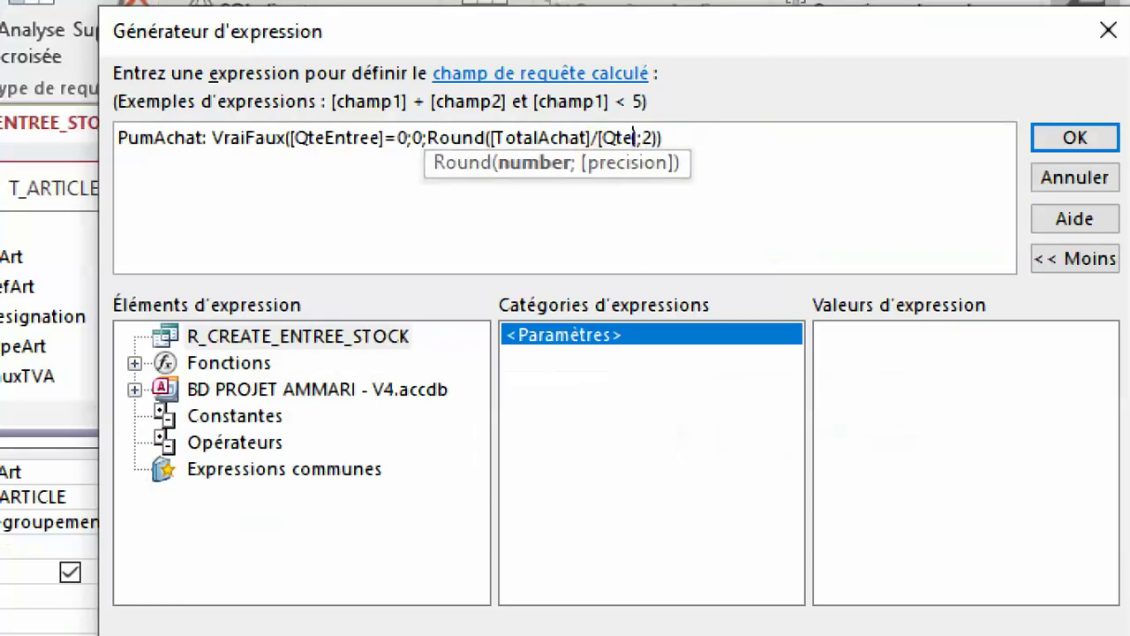
pyautogui.write('Entree')
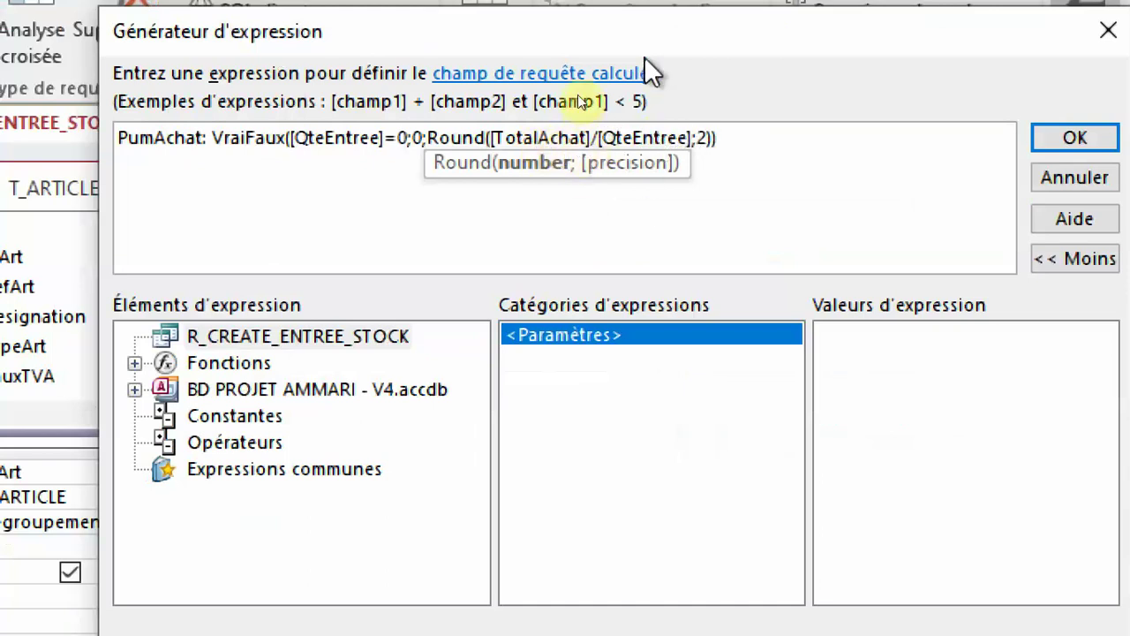
# Review the PumAchat formula part by part: the QteEntree=0 condition, the zero result and the rounded division of TotalAchat by QteEntree
pyautogui.moveTo(663, 27); pyautogui.dragTo(916, 80)
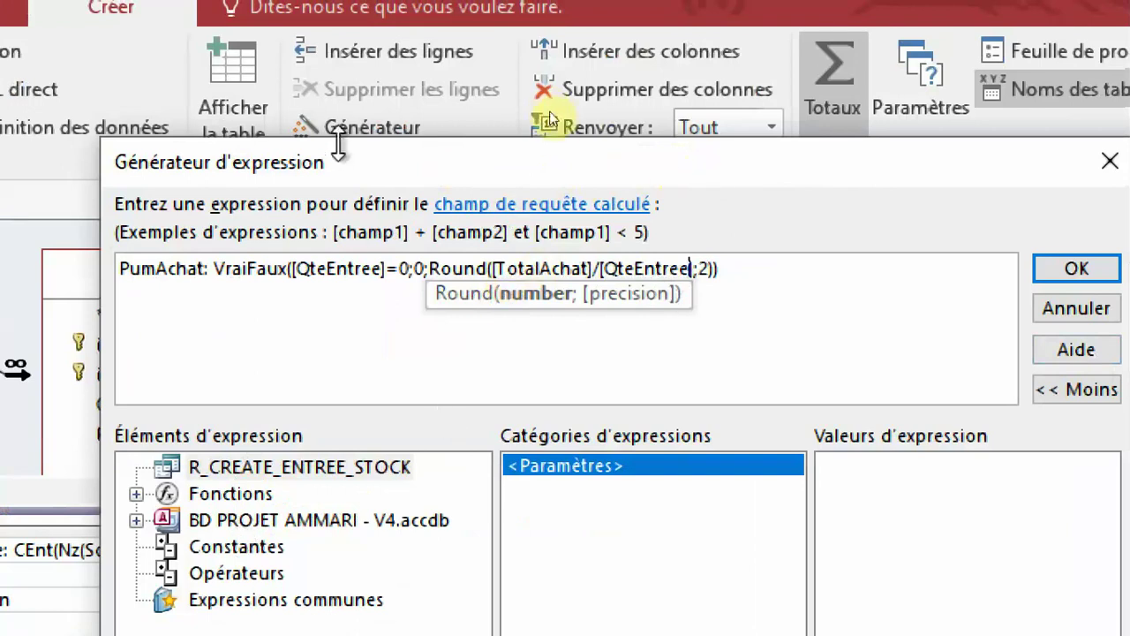
pyautogui.moveTo(712, 181); pyautogui.dragTo(713, 137)
pyautogui.moveTo(572, 134); pyautogui.dragTo(702, 117)
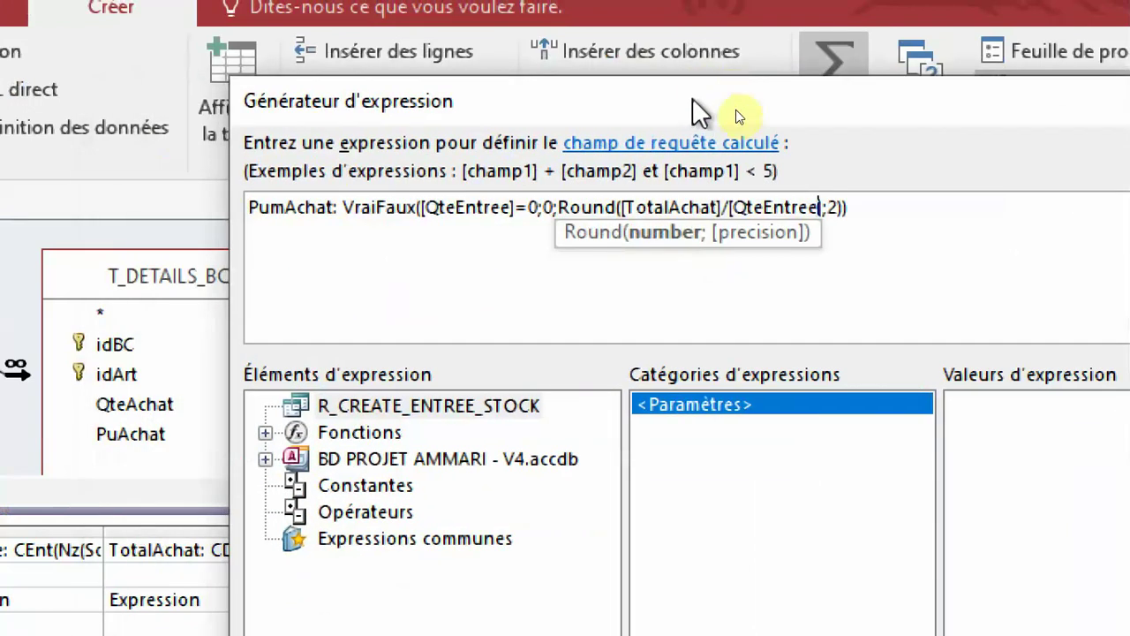
pyautogui.click(870, 222)
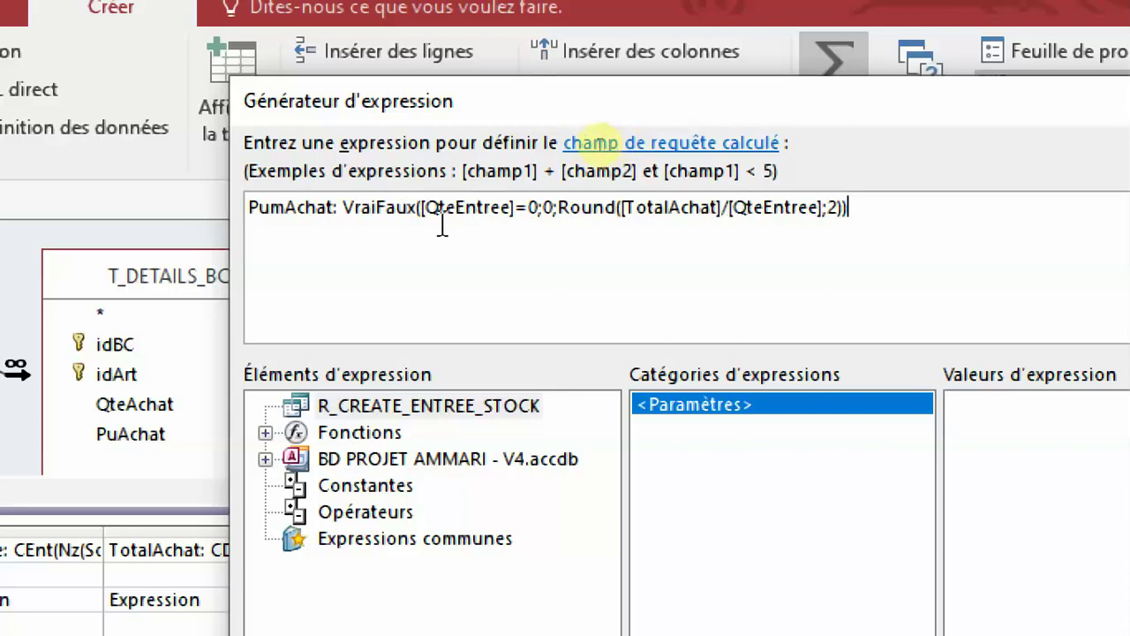
pyautogui.moveTo(422, 210); pyautogui.dragTo(514, 210)
pyautogui.click(523, 211)
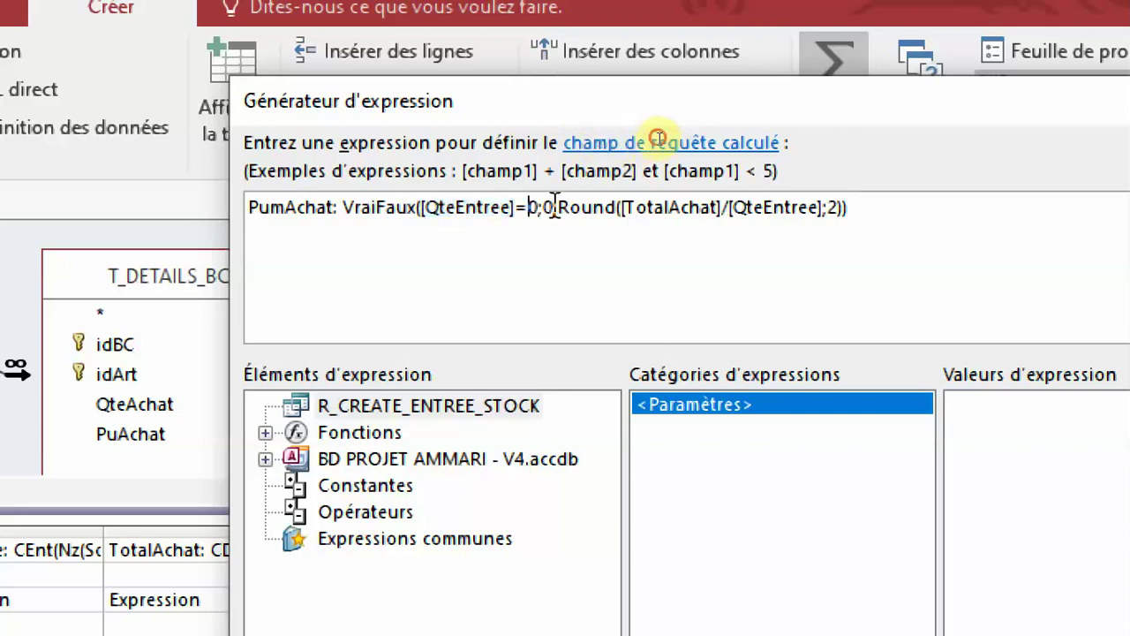
pyautogui.doubleClick(547, 207)
pyautogui.click(545, 210)
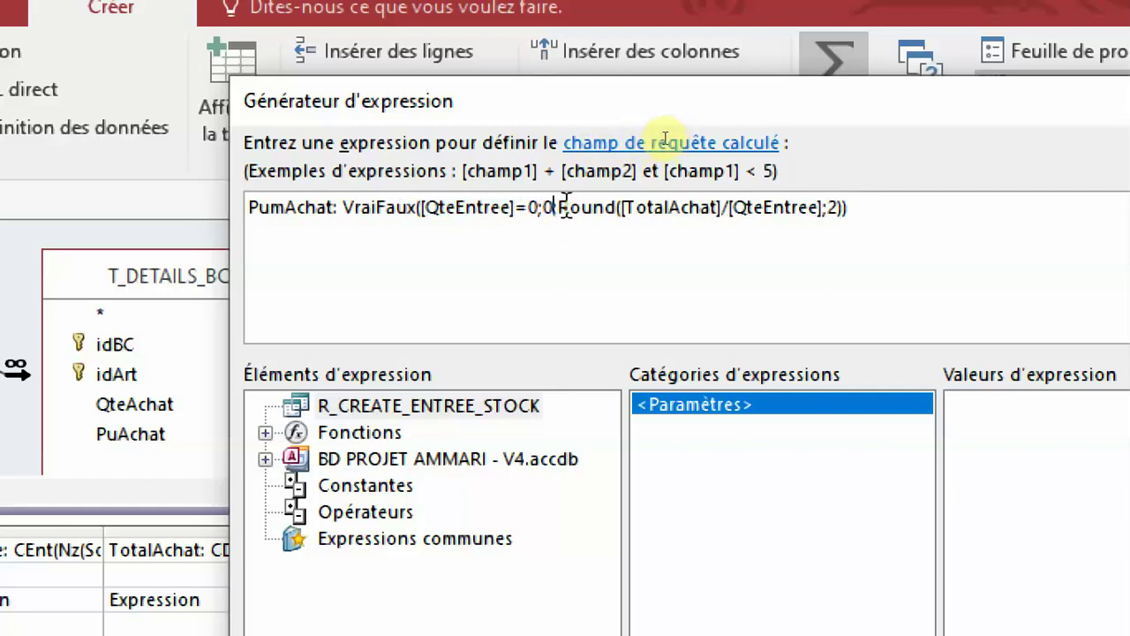
pyautogui.moveTo(559, 207); pyautogui.dragTo(820, 212)
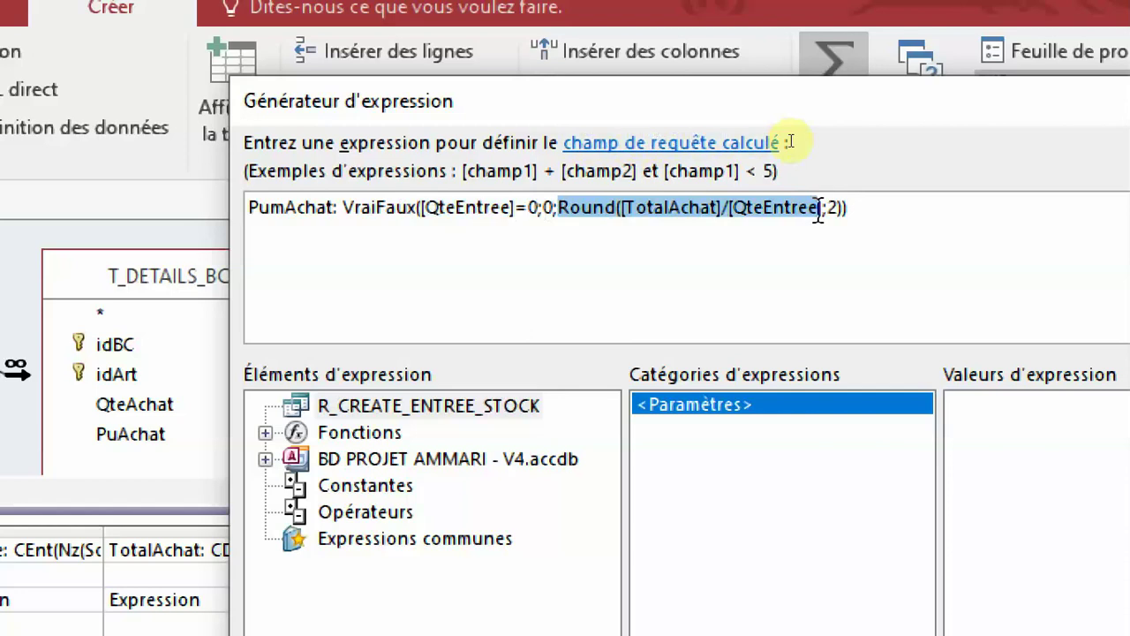
pyautogui.click(671, 233)
pyautogui.doubleClick(666, 210)
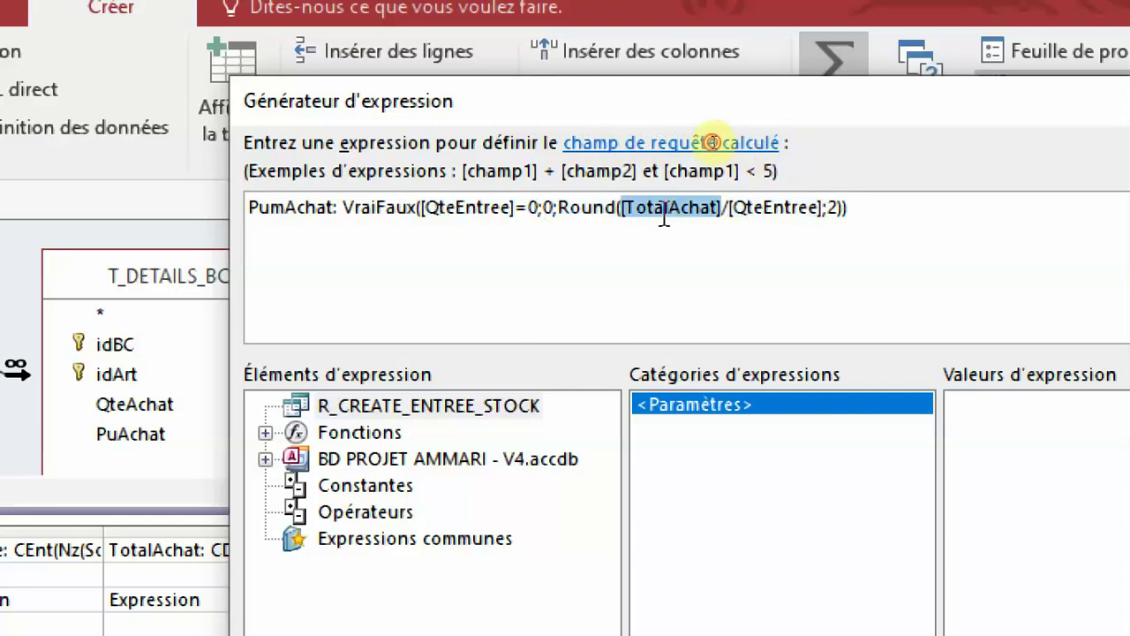
pyautogui.doubleClick(789, 209)
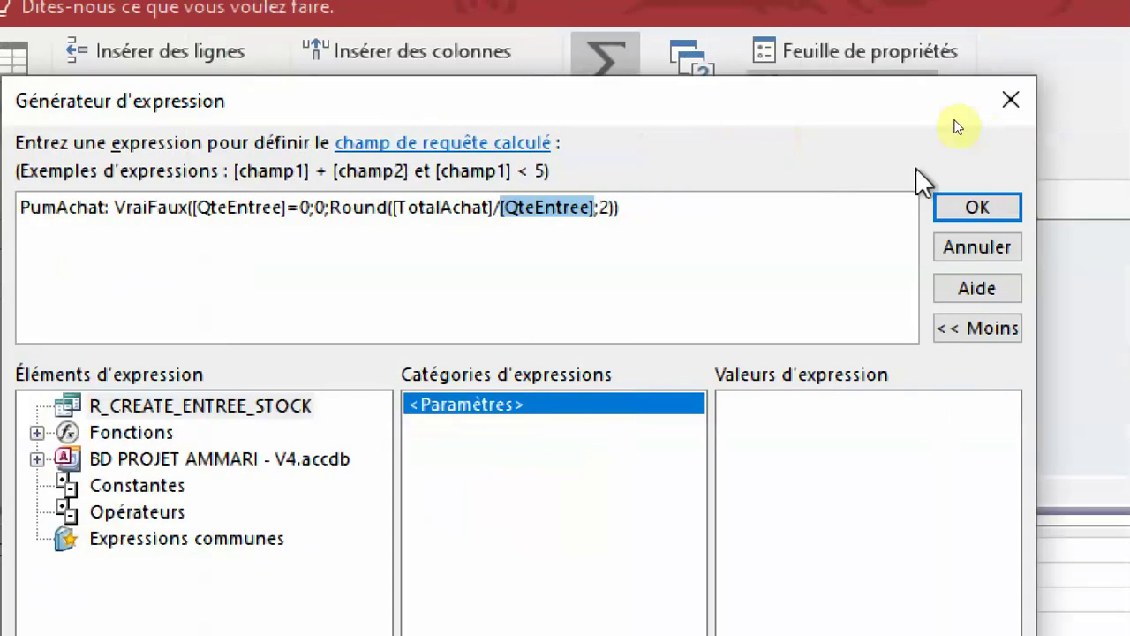
# Apply the corrected PumAchat formula, run the query and fit the PumAchat and TotalAchat columns to their contents
pyautogui.click(976, 213)
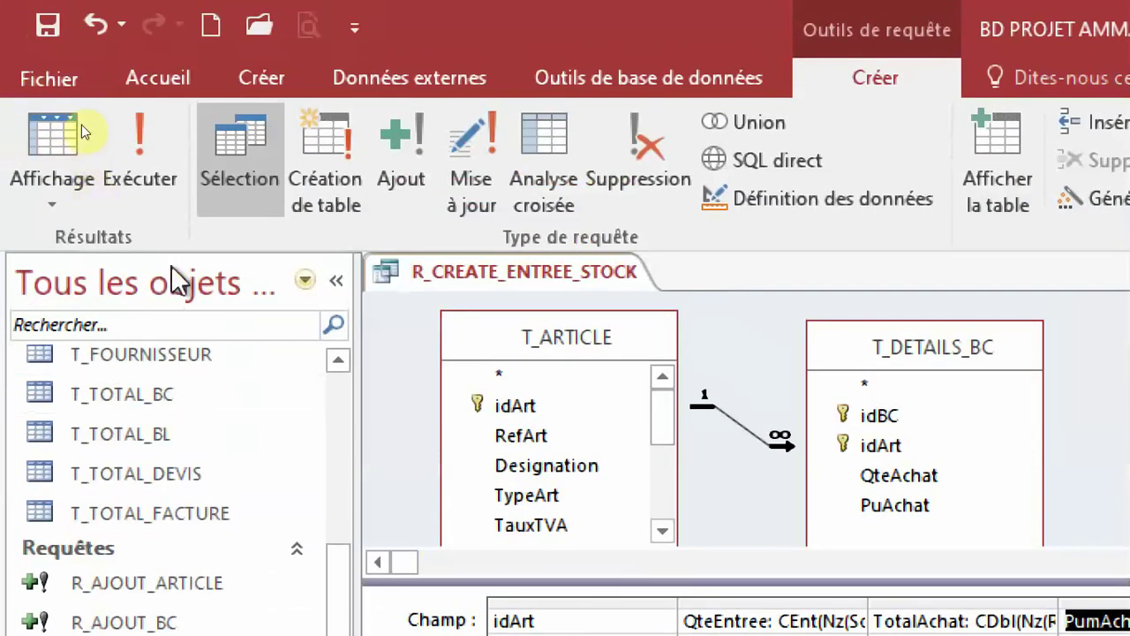
pyautogui.click(144, 172)
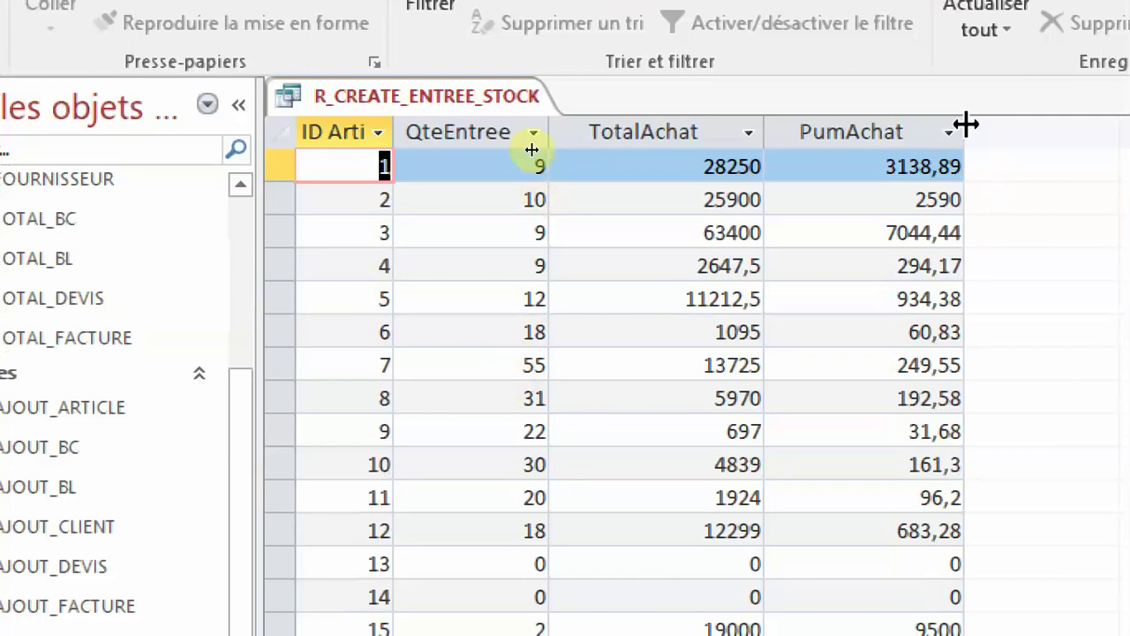
pyautogui.doubleClick(963, 218)
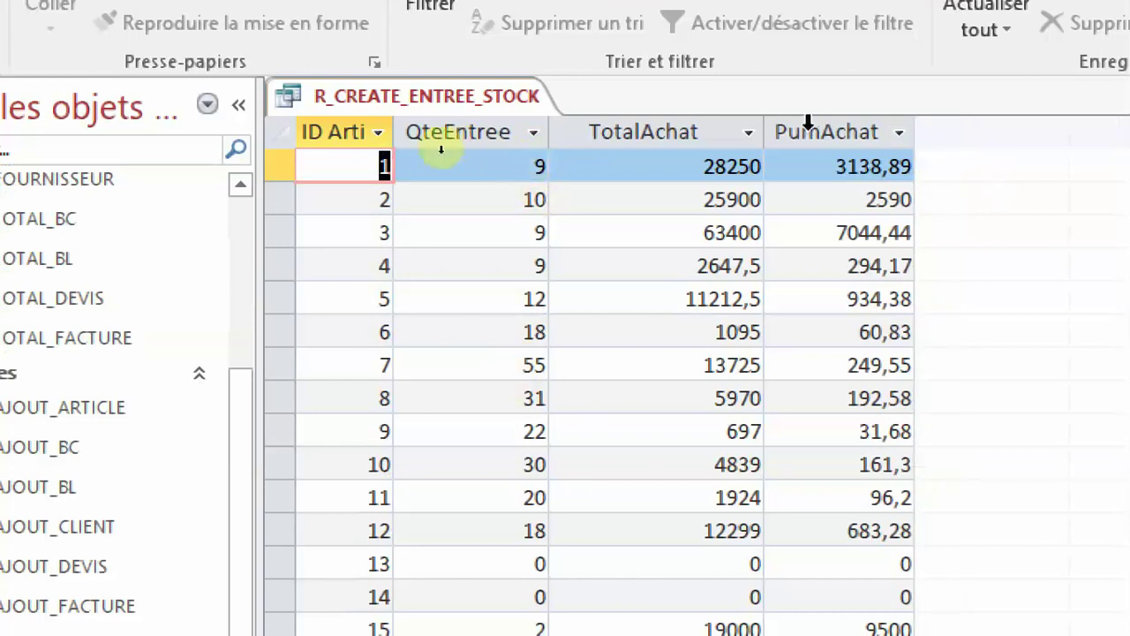
pyautogui.doubleClick(762, 132)
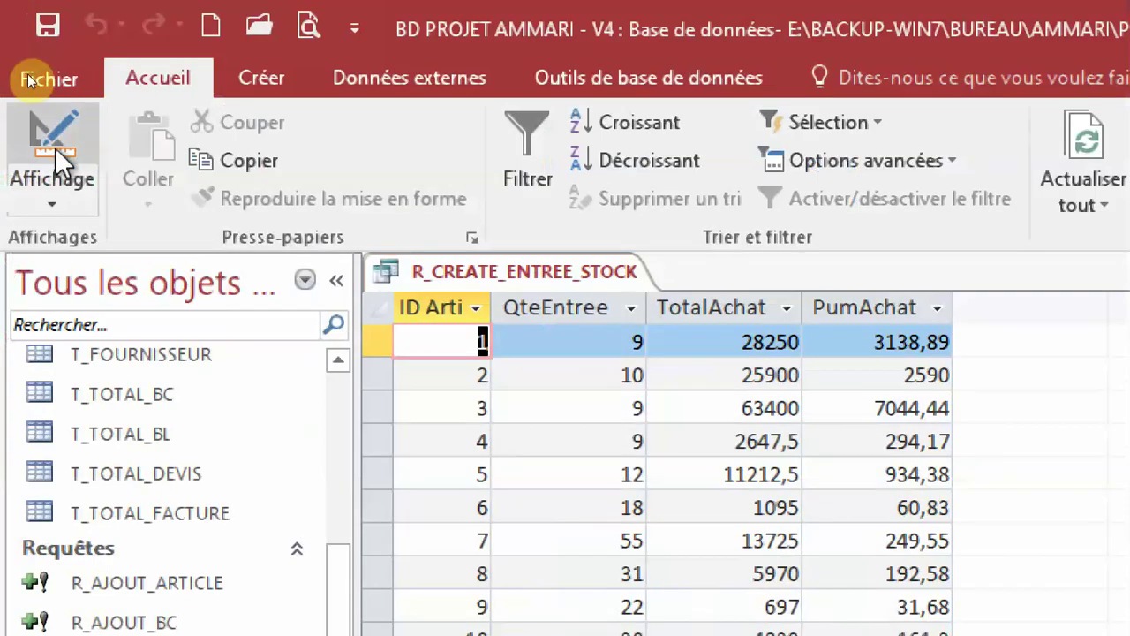
# Return to design view and turn the query into a make-table query creating T_ENTREE_STOCK in the current database
pyautogui.click(55, 151)
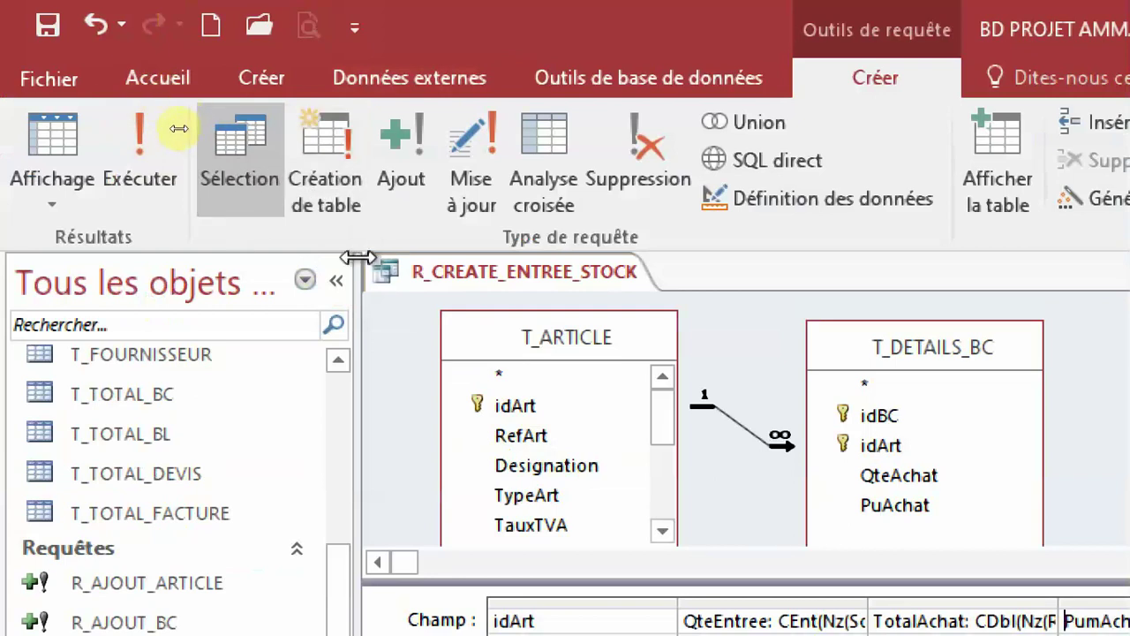
pyautogui.click(333, 187)
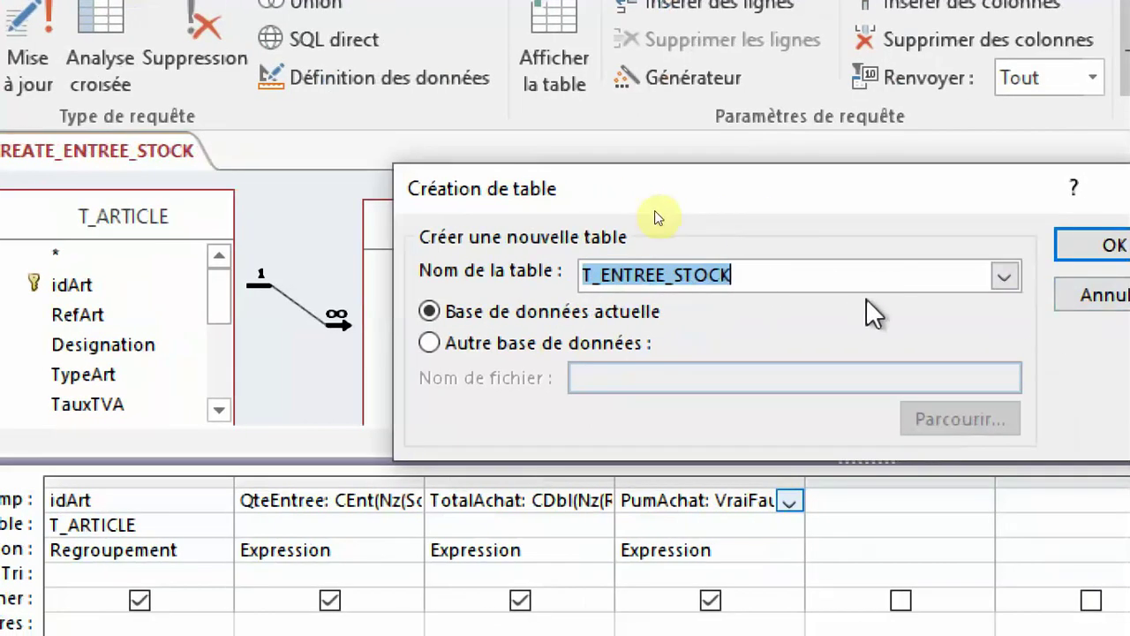
pyautogui.click(1117, 244)
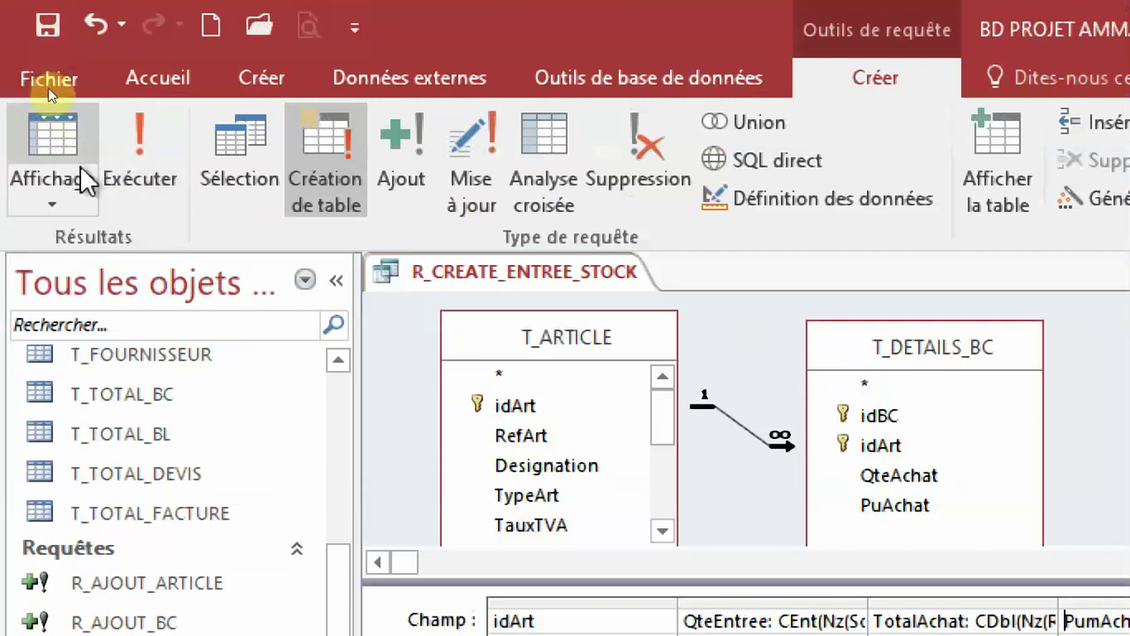
# Run the make-table query, accept the creation of the new table and open T_ENTREE_STOCK to check its records
pyautogui.click(141, 152)
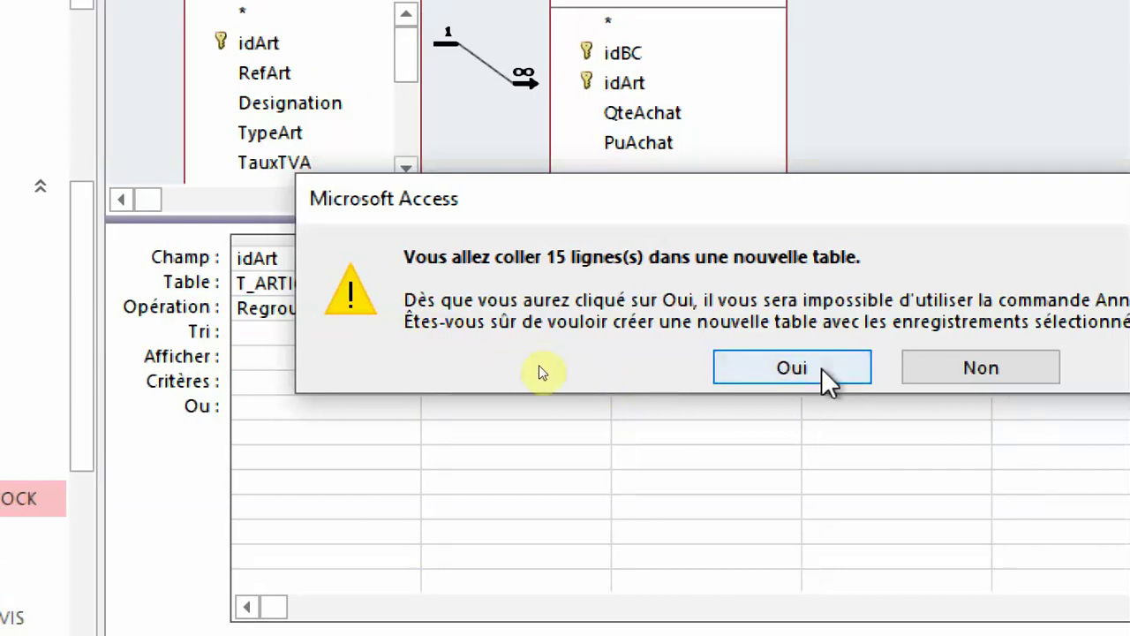
pyautogui.click(792, 367)
pyautogui.scroll(3, 109, 181)
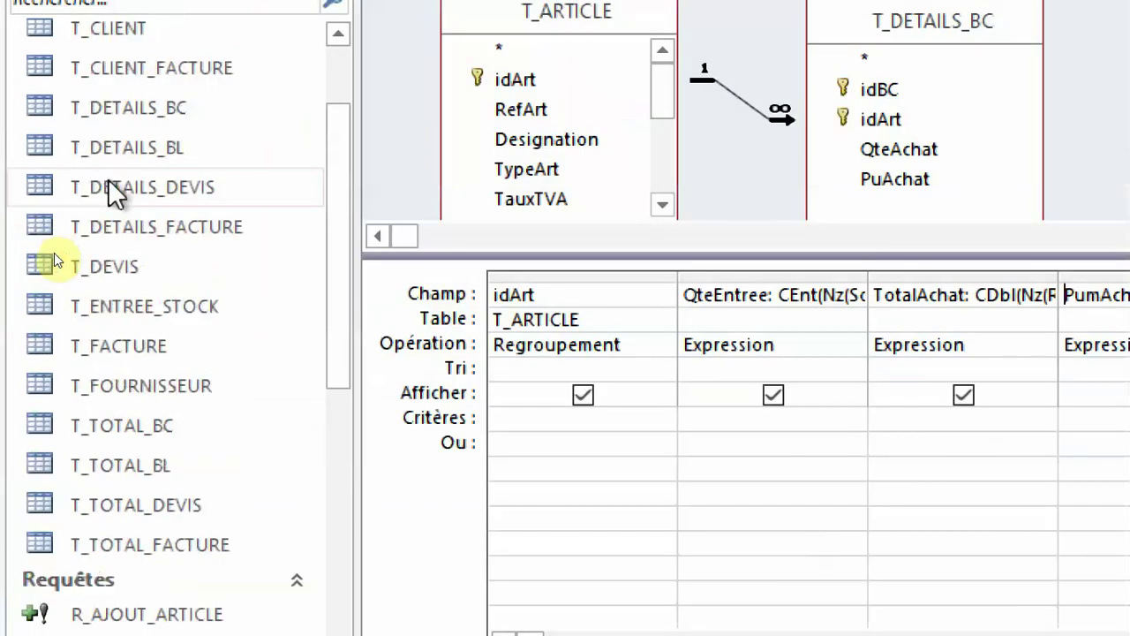
pyautogui.doubleClick(149, 316)
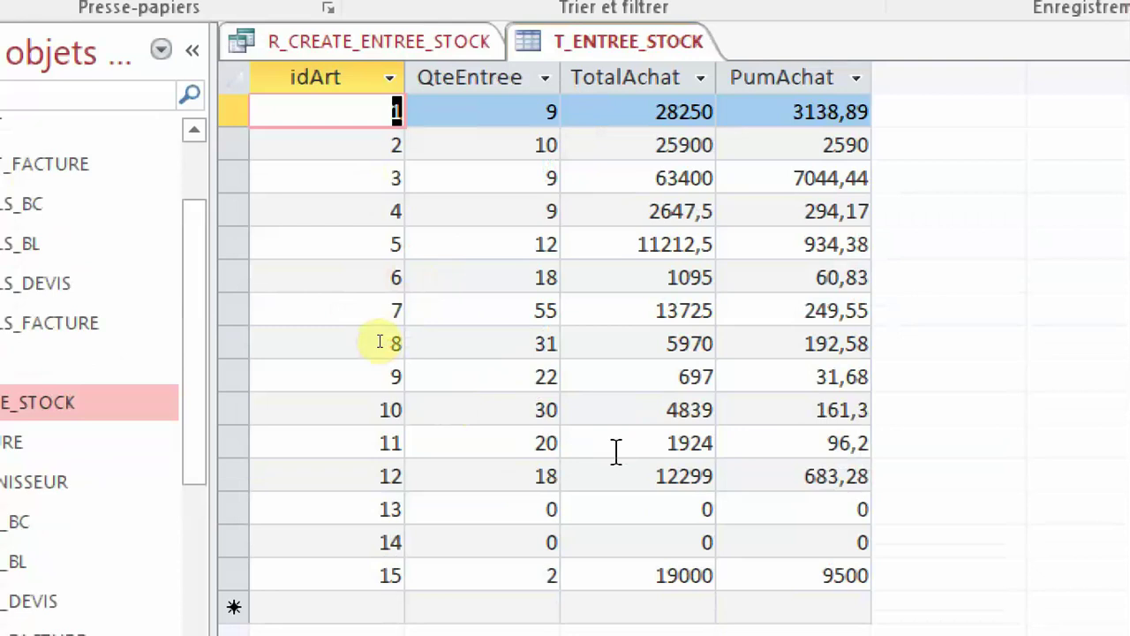
pyautogui.press('Delete')
pyautogui.press('Escape')
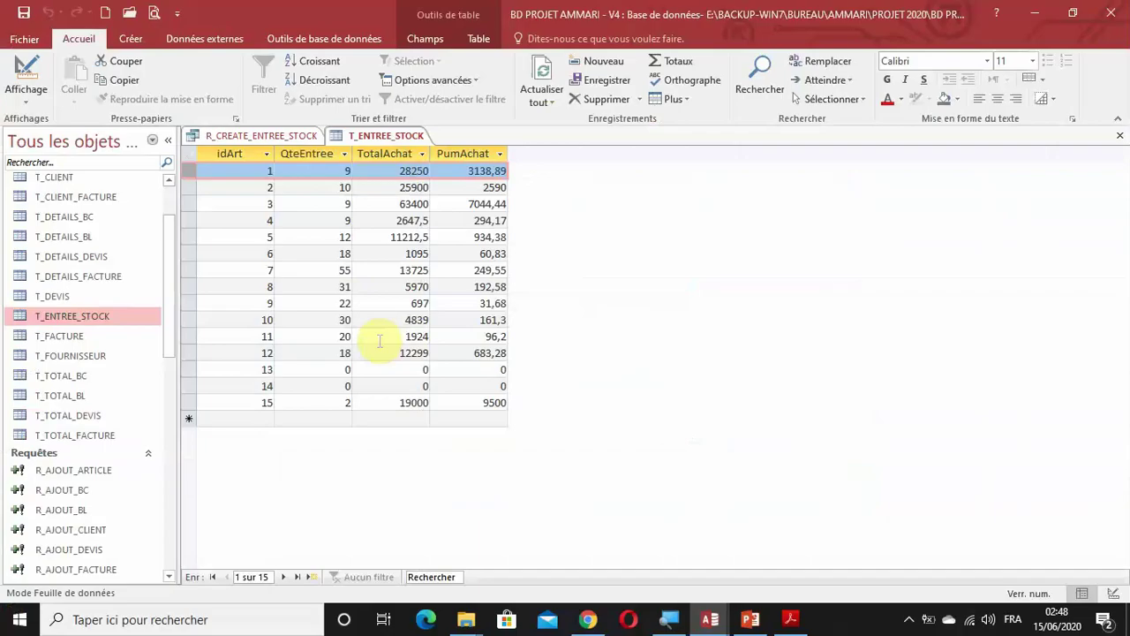
# Close the T_ENTREE_STOCK table and the R_CREATE_ENTREE_STOCK query
pyautogui.click(1119, 135)
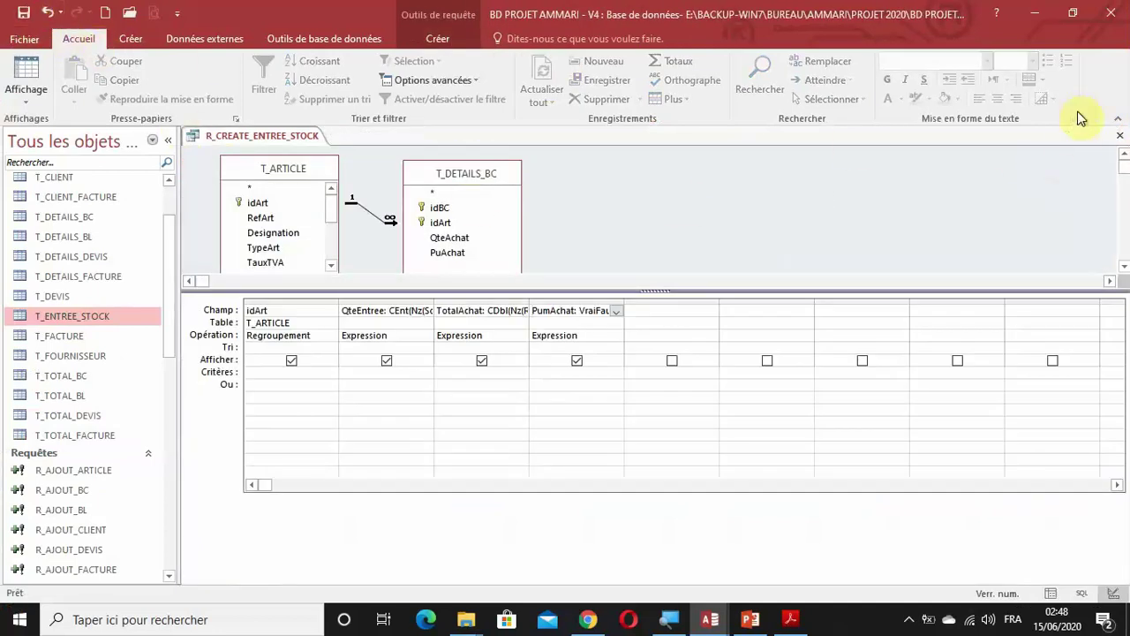
pyautogui.click(1119, 140)
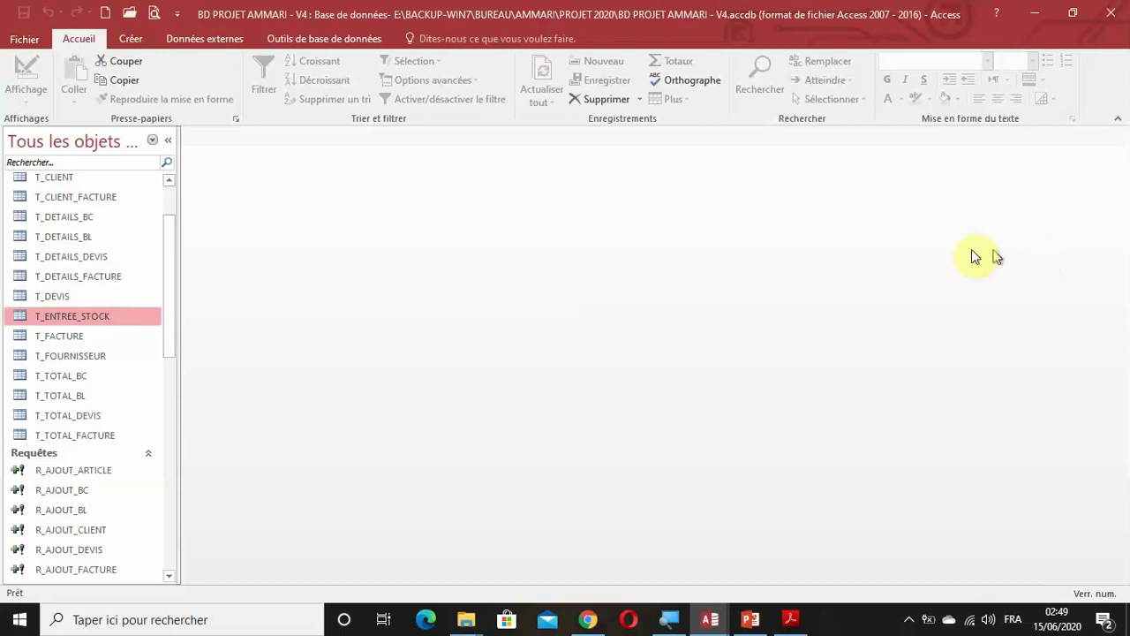
pyautogui.scroll(-3, 150, 464)
pyautogui.scroll(5, 159, 370)
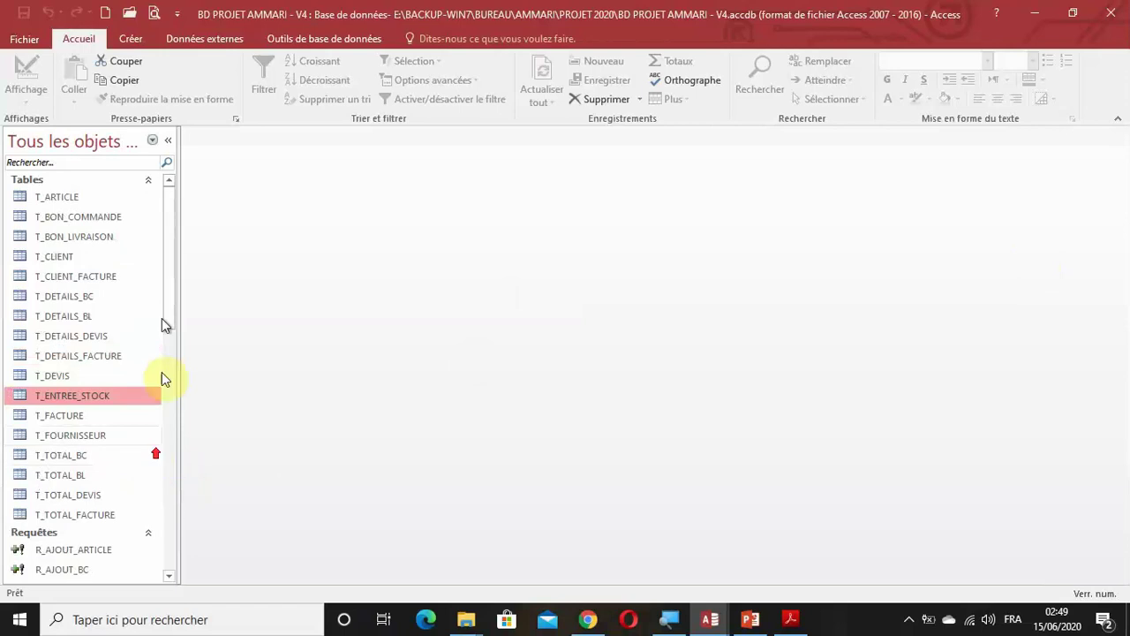
# Create a new query in design view based on the tables T_ARTICLE and T_DETAILS_BL
pyautogui.click(133, 40)
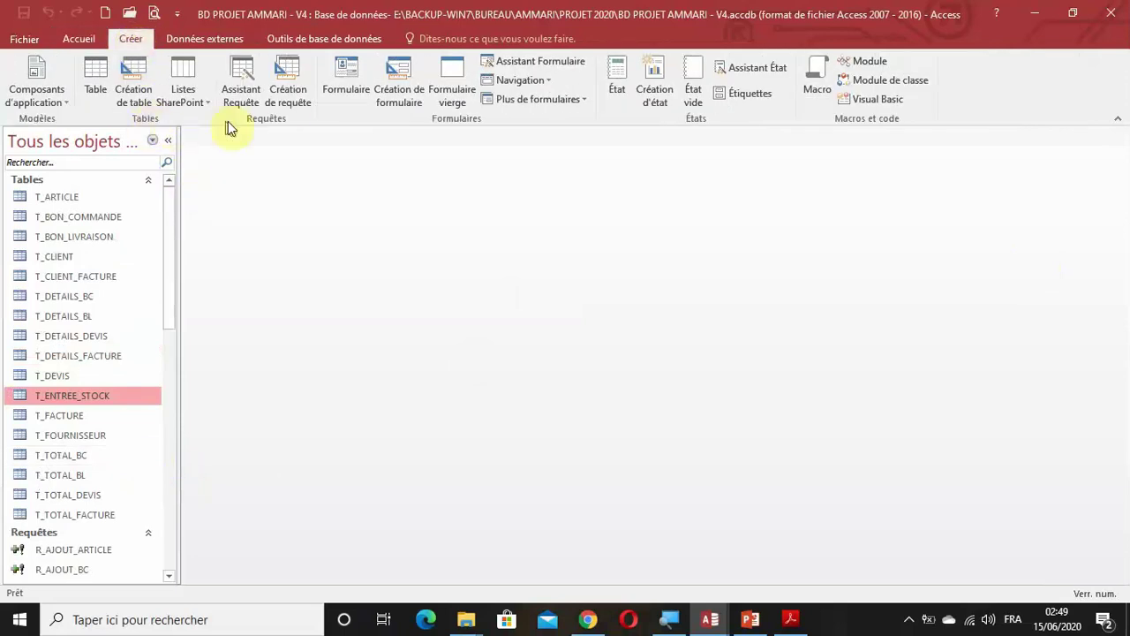
pyautogui.click(283, 92)
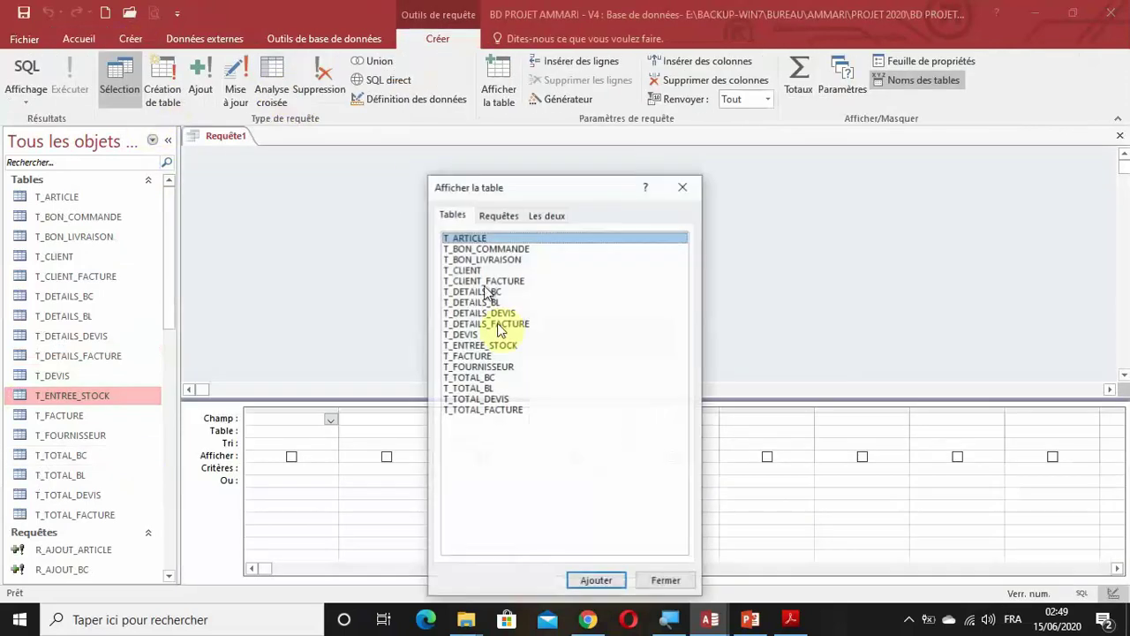
pyautogui.doubleClick(479, 240)
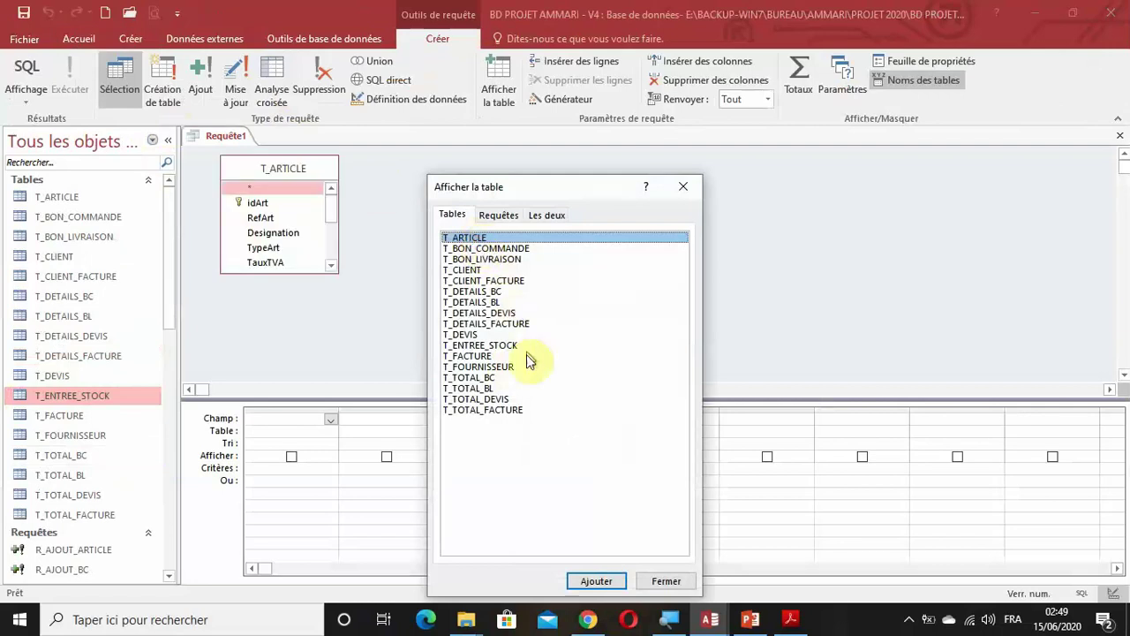
pyautogui.click(484, 303)
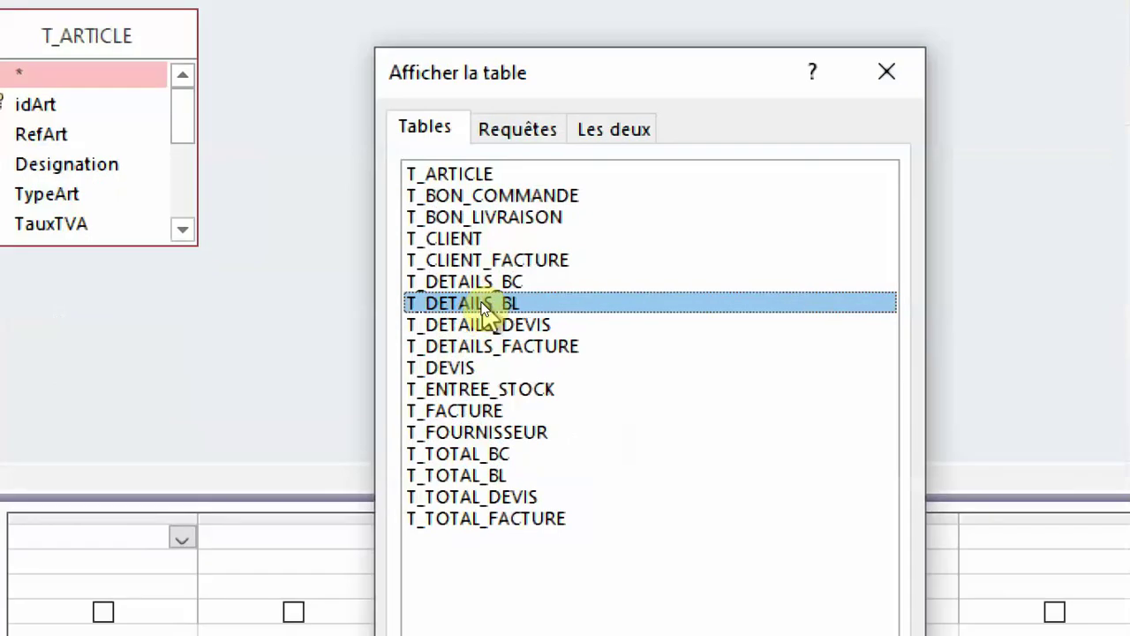
pyautogui.doubleClick(483, 303)
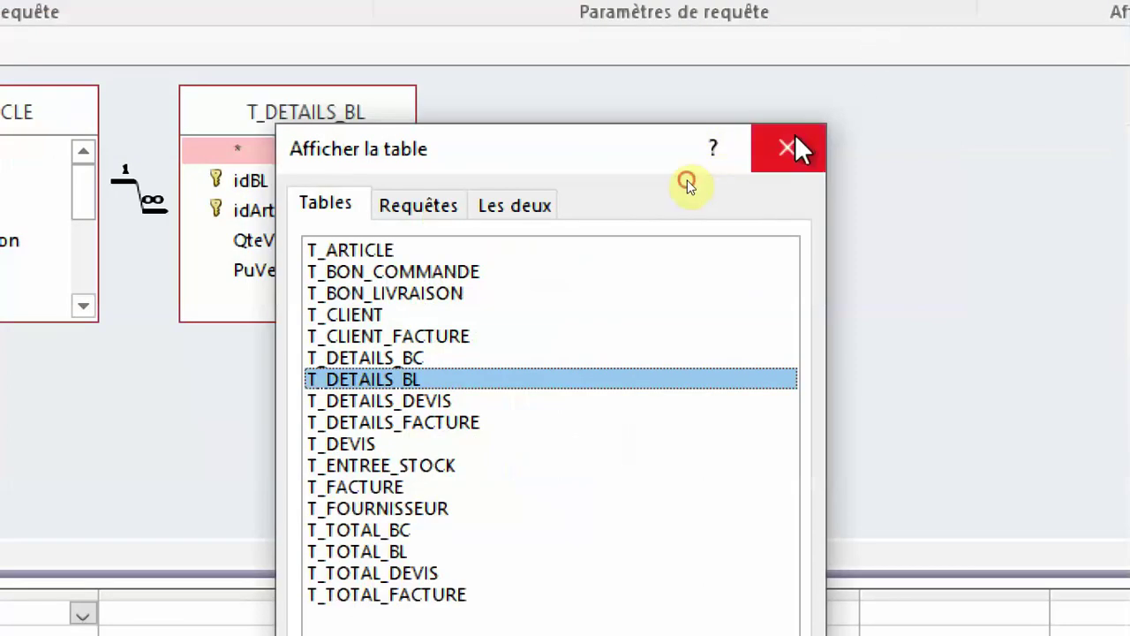
pyautogui.click(788, 148)
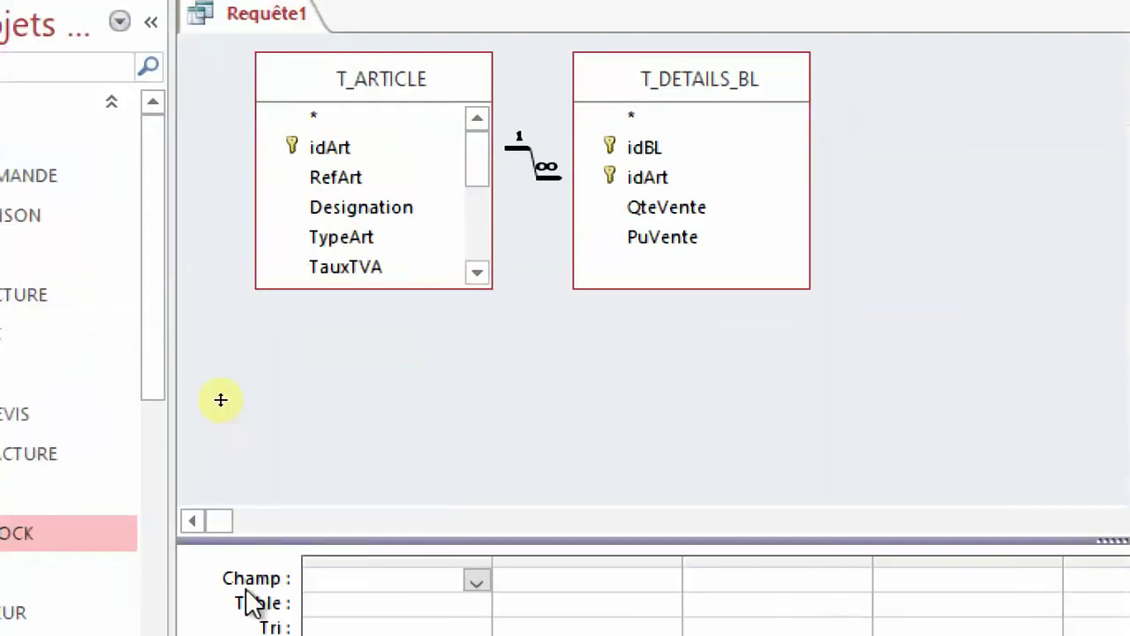
# Add T_ARTICLE's idArt as a grouped totals field and set the join to include all T_ARTICLE records with only the matching T_DETAILS_BL ones
pyautogui.moveTo(345, 147); pyautogui.dragTo(393, 588)
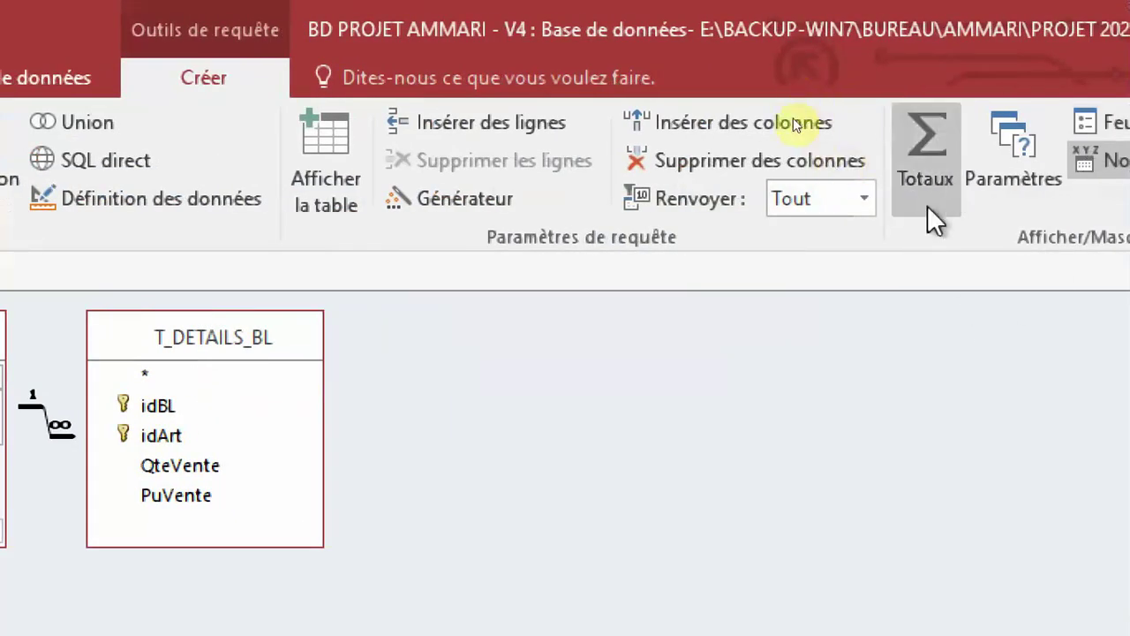
pyautogui.click(932, 173)
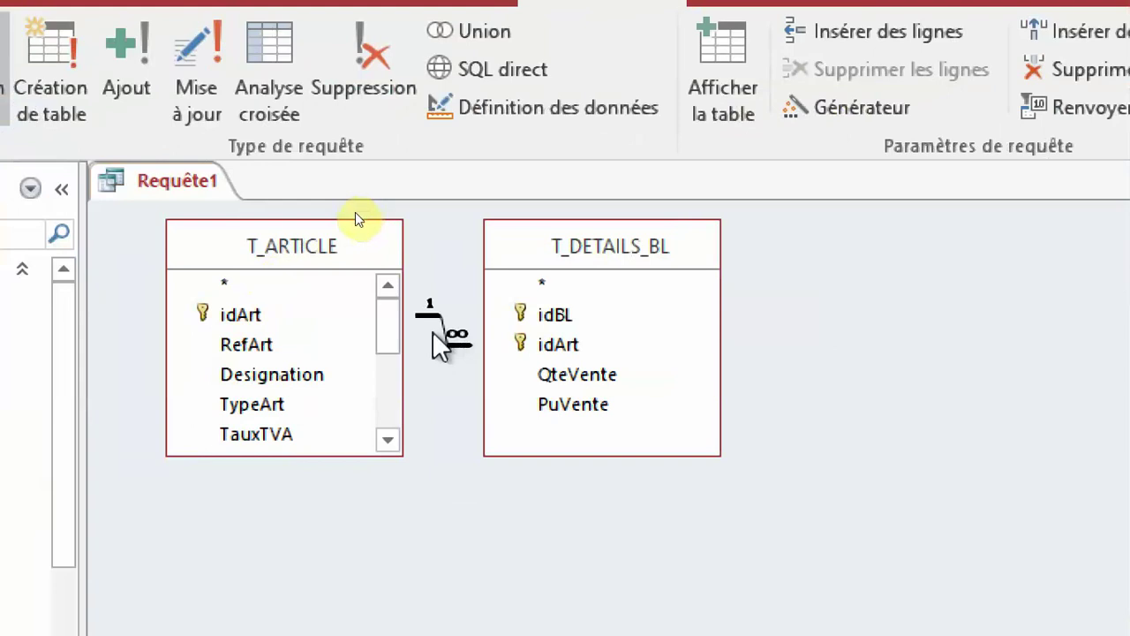
pyautogui.doubleClick(446, 333)
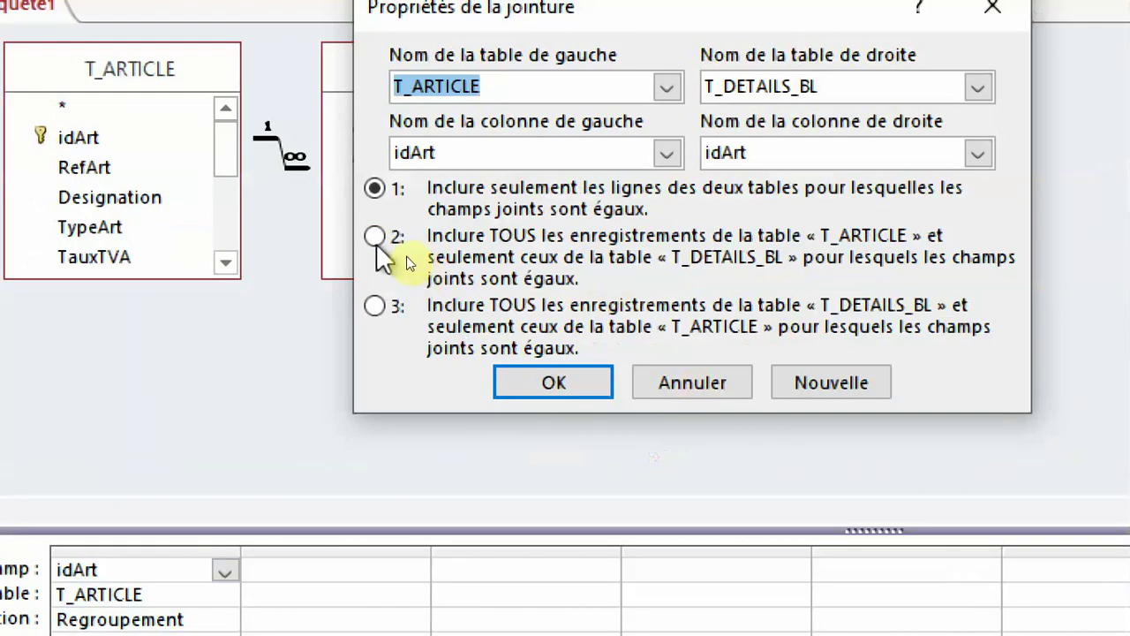
pyautogui.click(397, 249)
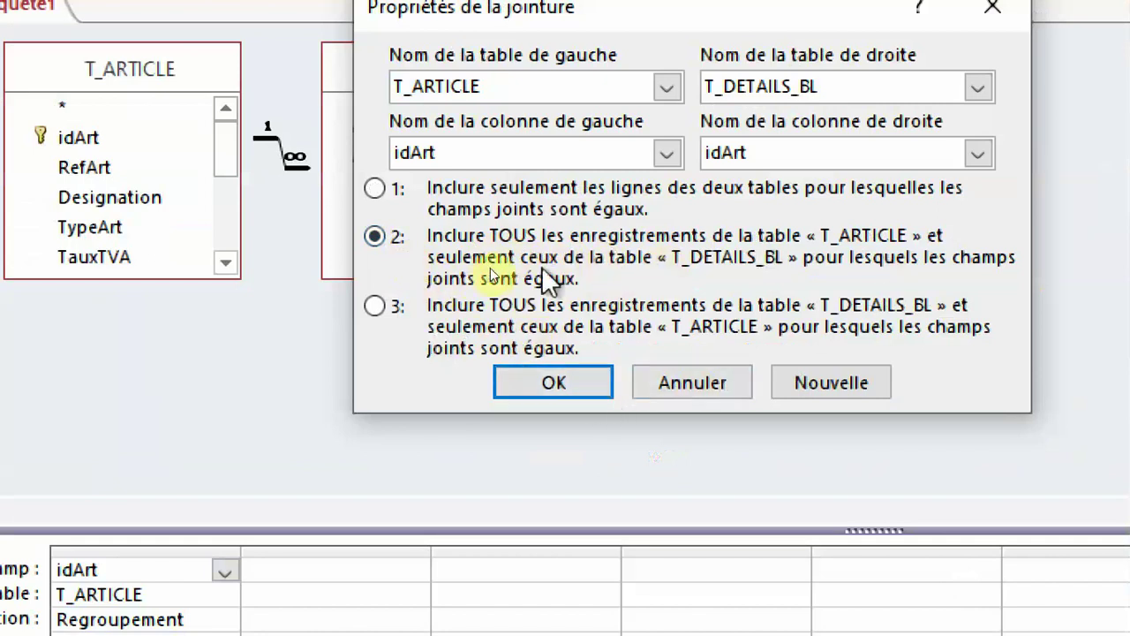
pyautogui.click(585, 381)
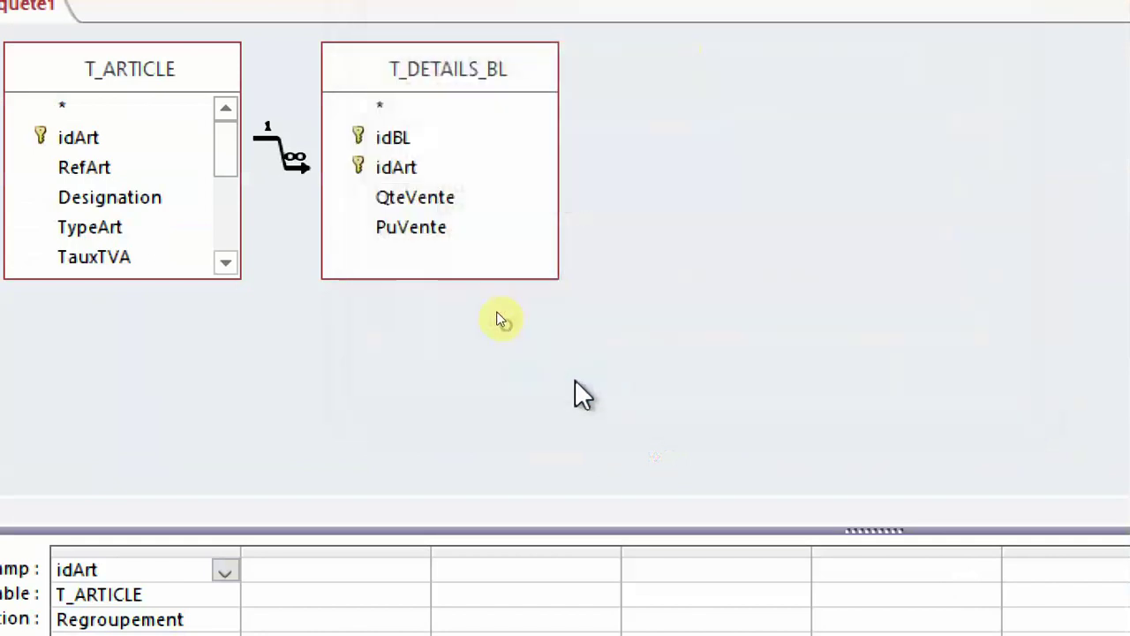
pyautogui.moveTo(383, 76); pyautogui.dragTo(442, 78)
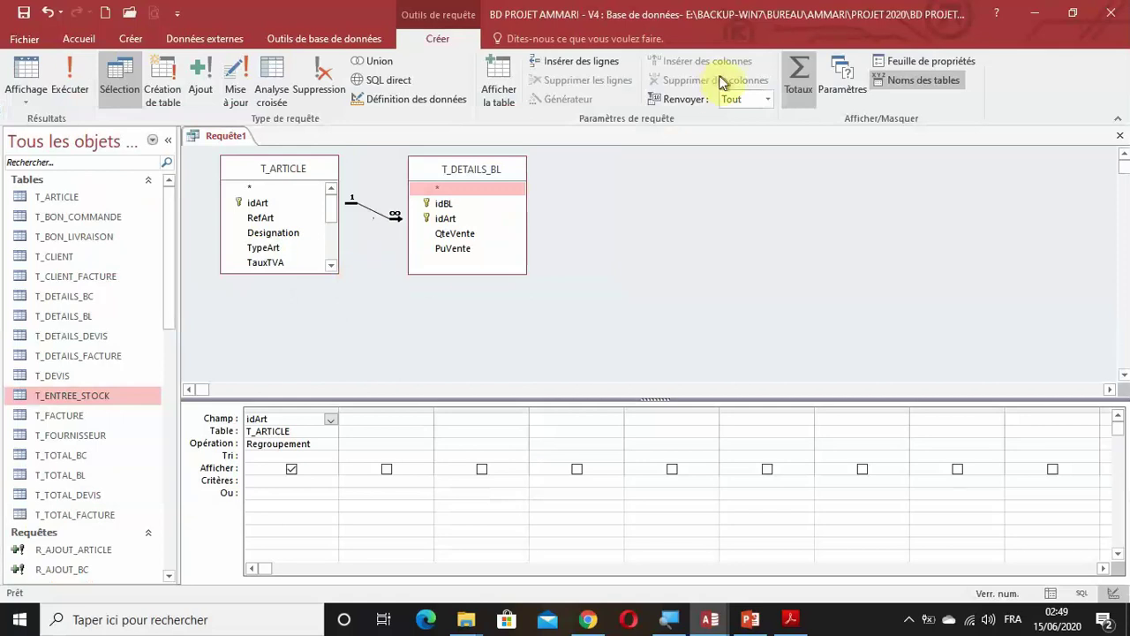
# Set the second column's total operation to Expression and open the expression builder for its field
pyautogui.click(393, 417)
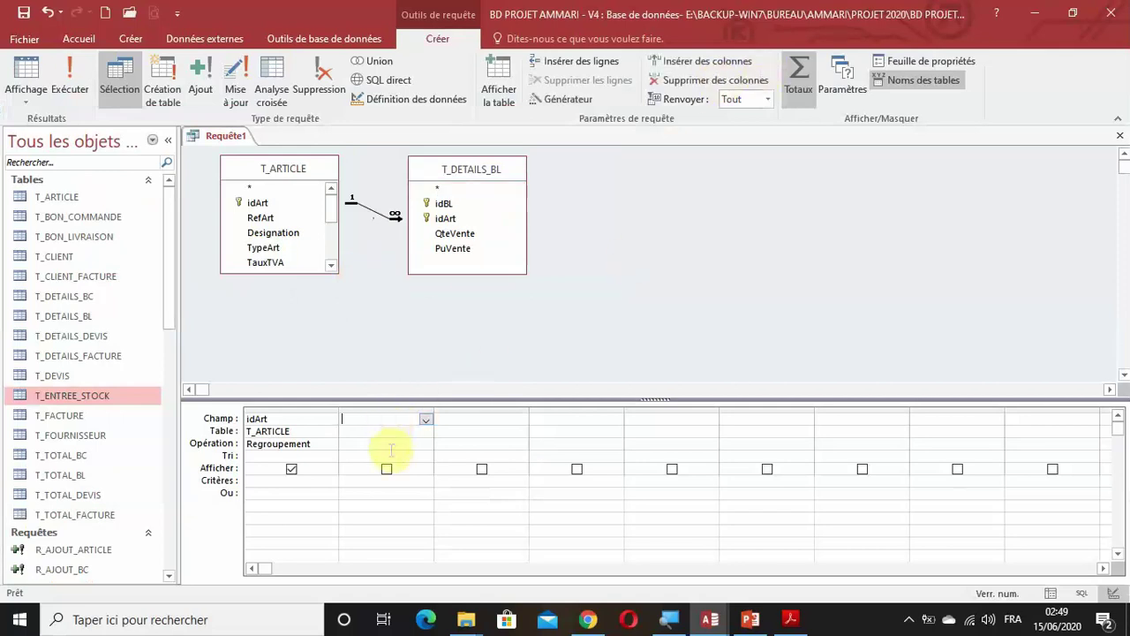
pyautogui.click(393, 446)
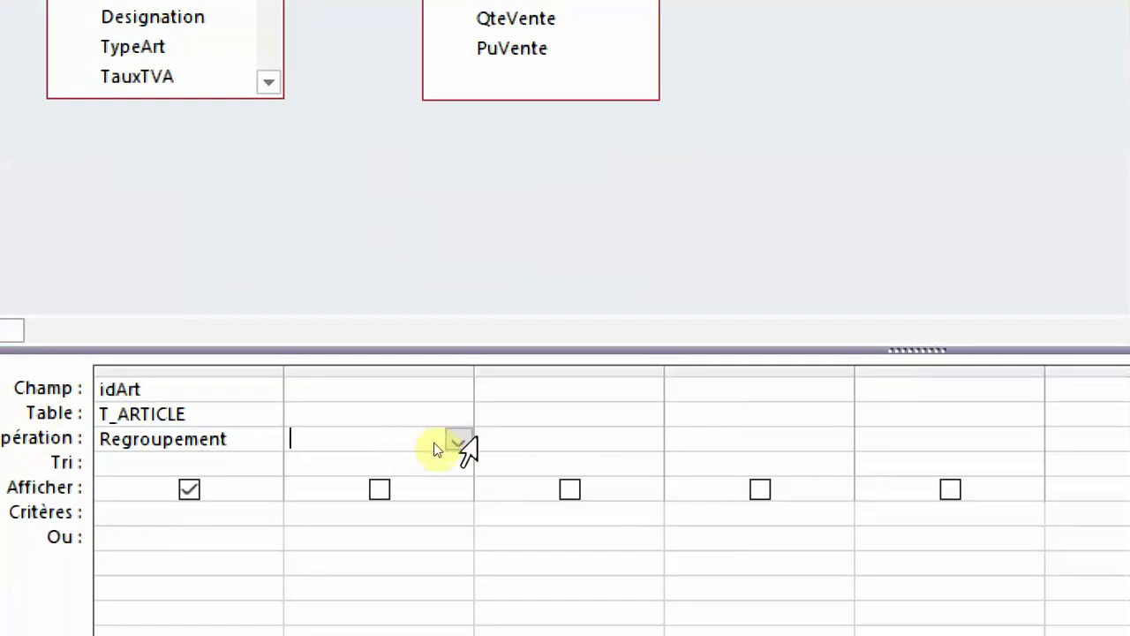
pyautogui.click(460, 439)
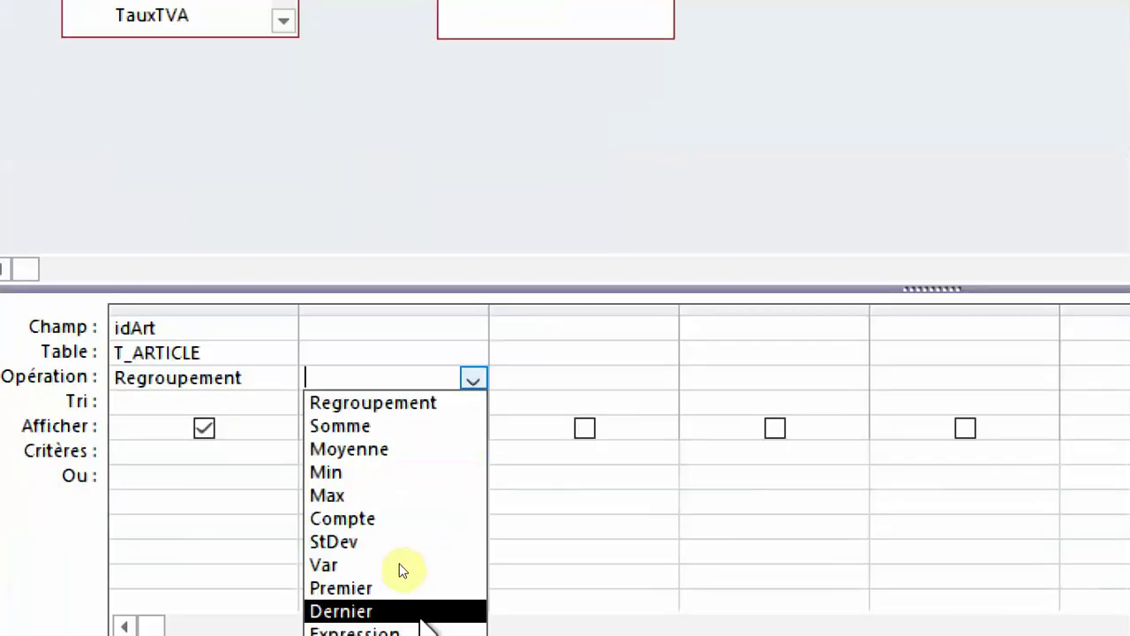
pyautogui.click(381, 631)
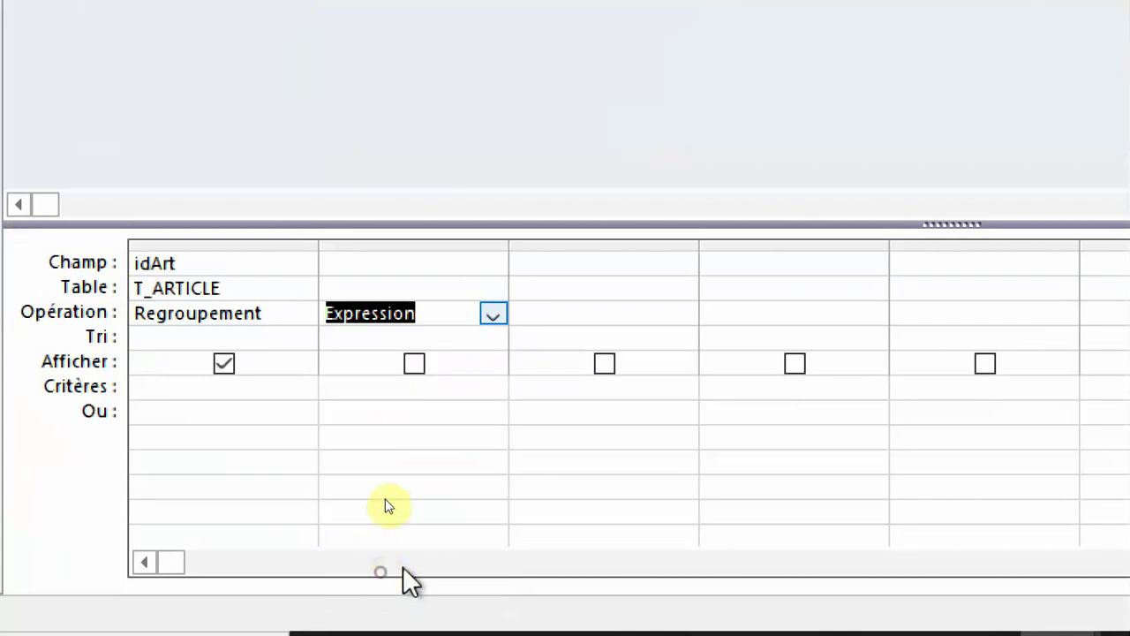
pyautogui.click(389, 263)
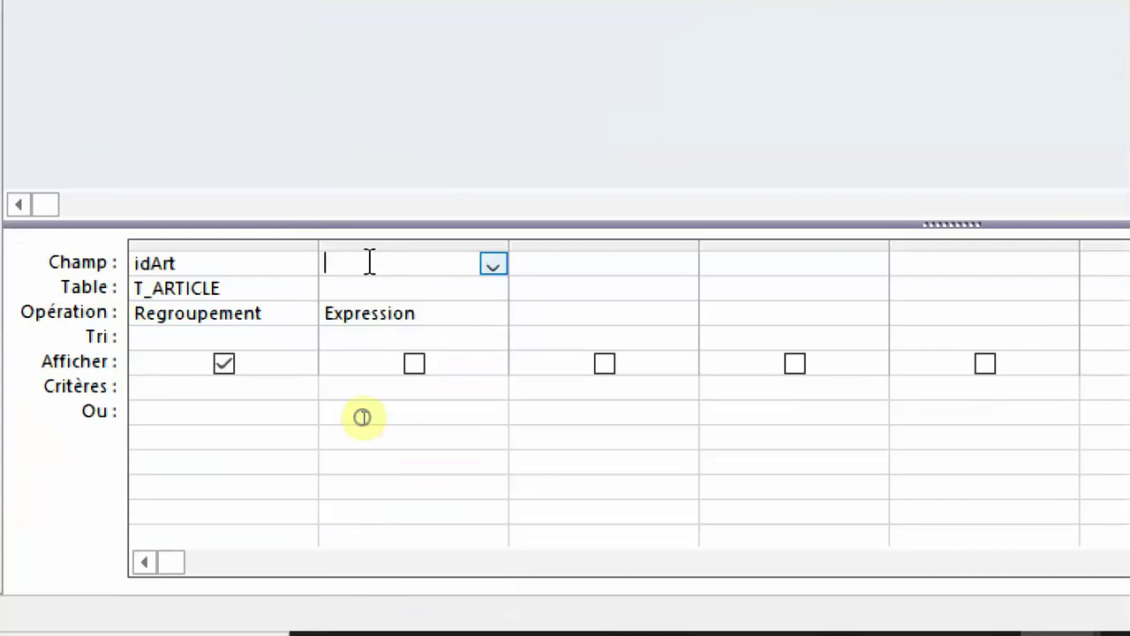
pyautogui.rightClick(370, 262)
pyautogui.click(467, 482)
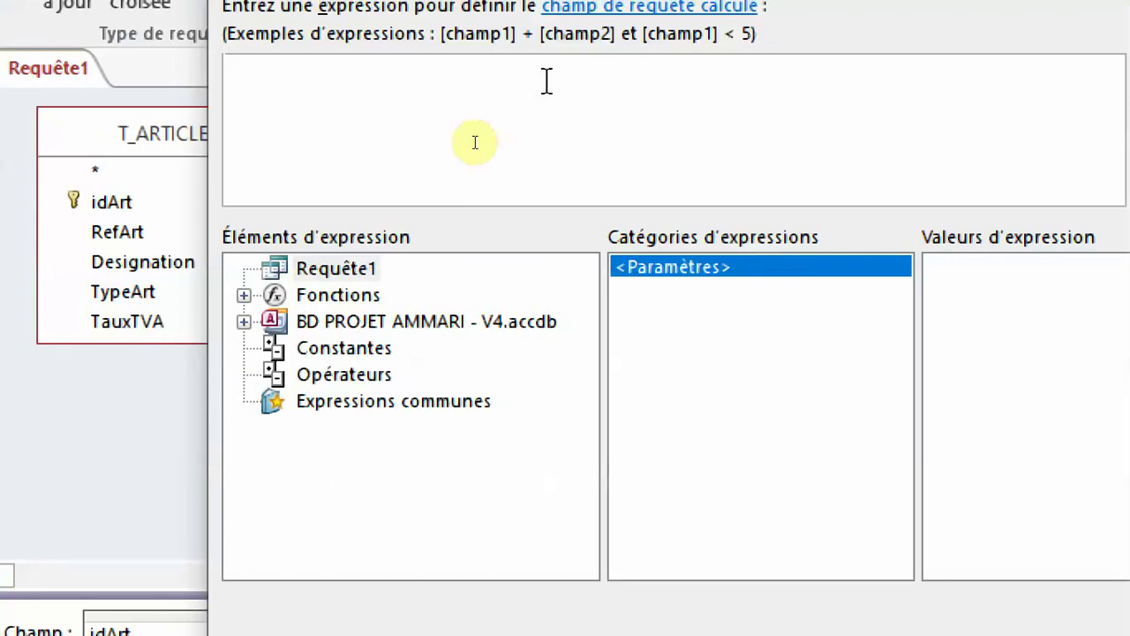
# Begin the calculated field QteSortie with the nested functions CEnt(Nz(Somme(
pyautogui.write('QteSortie: c')
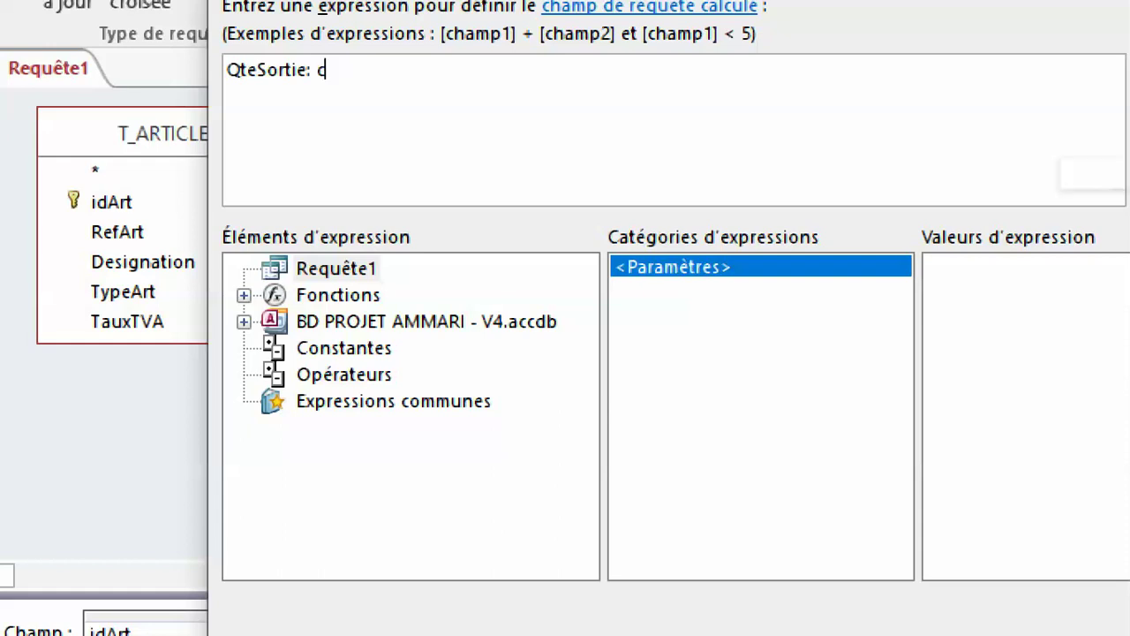
pyautogui.write('en(')
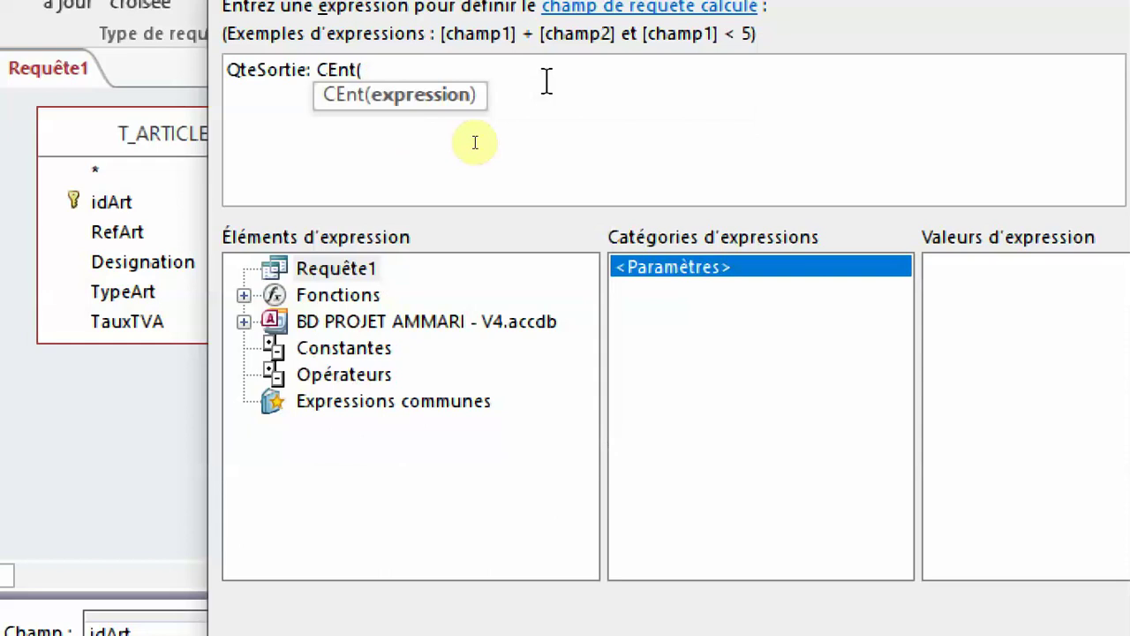
pyautogui.write('nz')
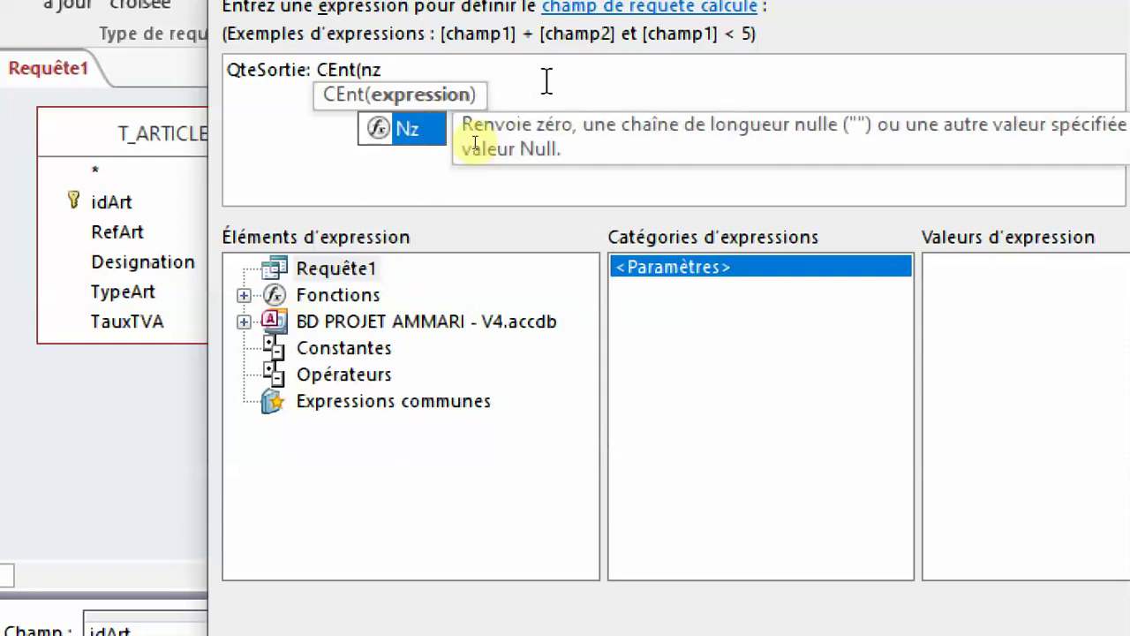
pyautogui.write('(')
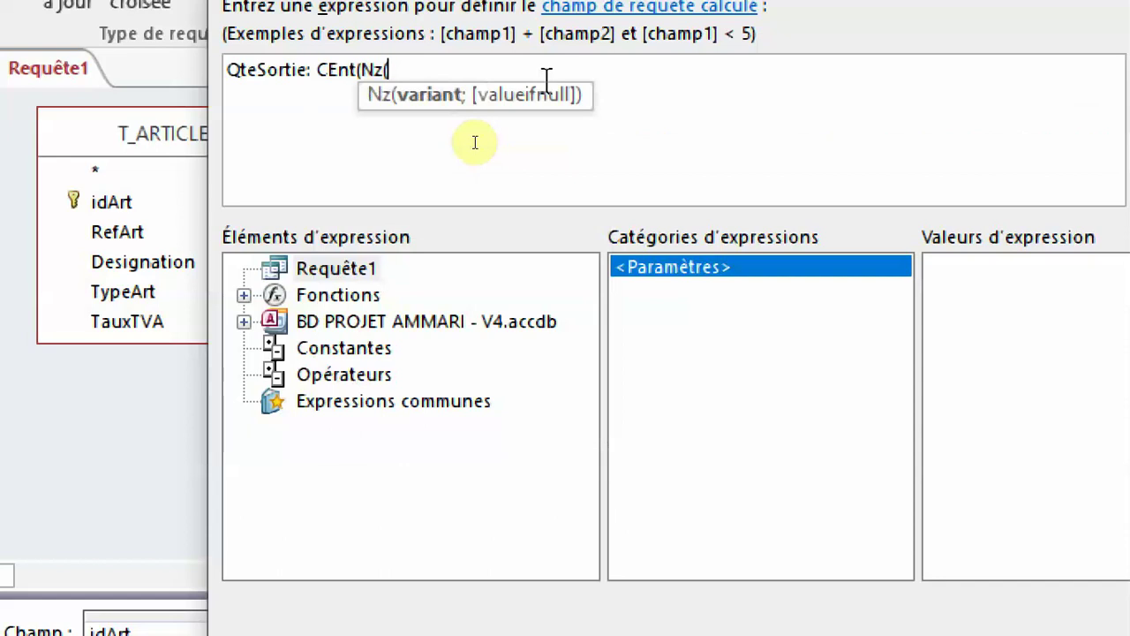
pyautogui.write('som(')
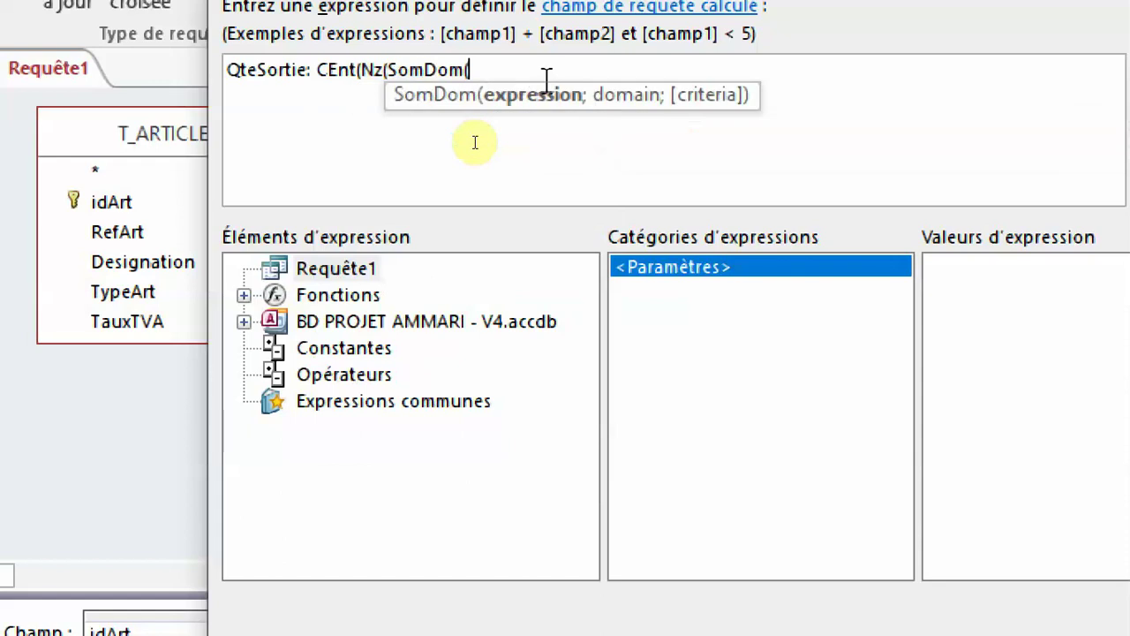
pyautogui.press('BackSpace')
pyautogui.press('BackSpace')
pyautogui.press('BackSpace')
pyautogui.press('BackSpace')
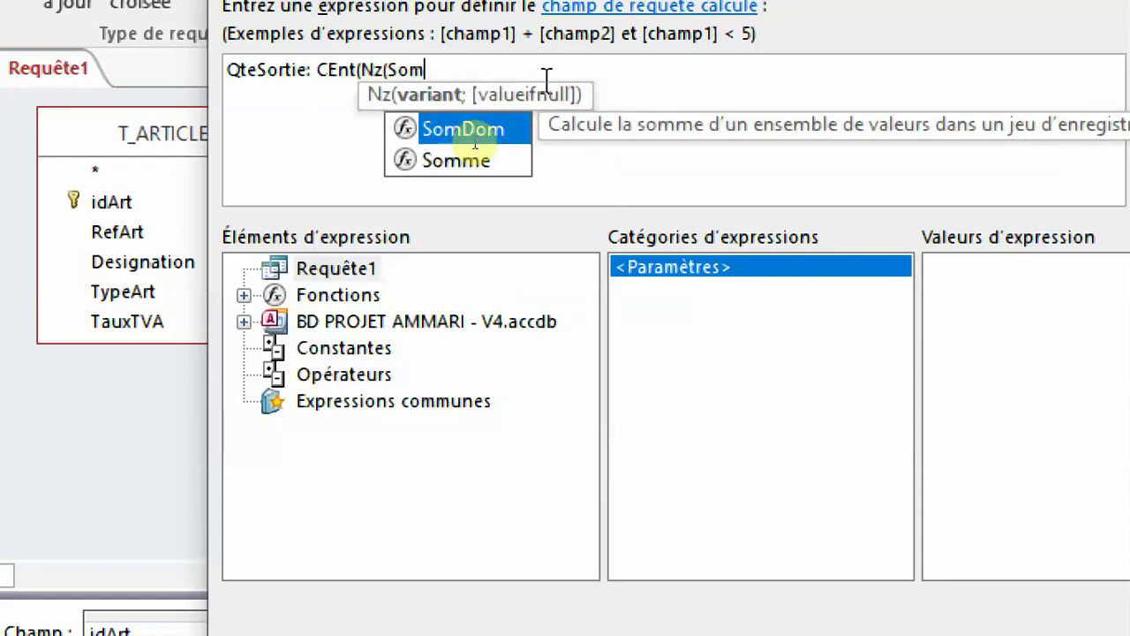
pyautogui.press('Down')
pyautogui.press('Tab')
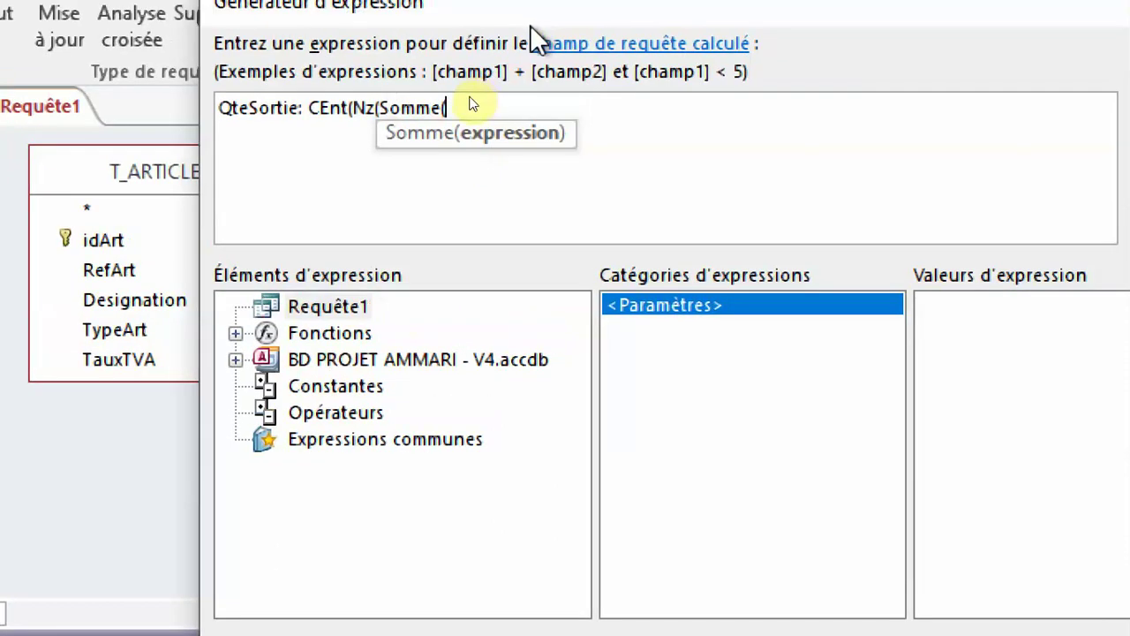
# Insert QteVente from T_DETAILS_BL as the argument of Somme and close the Nz function with 0 as its null value
pyautogui.doubleClick(392, 358)
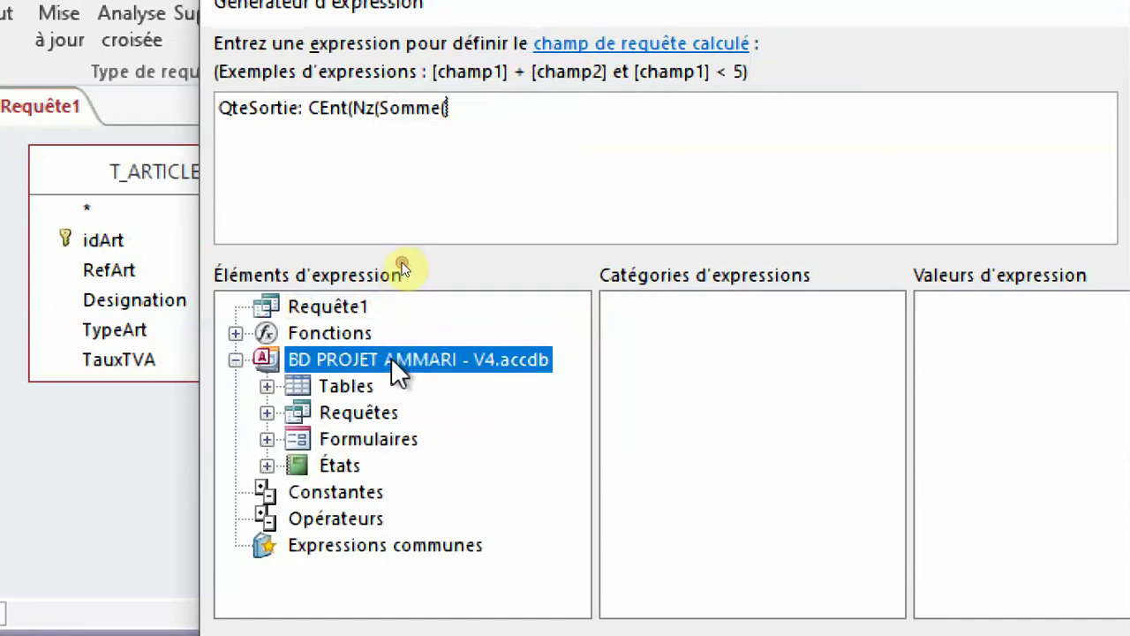
pyautogui.doubleClick(349, 385)
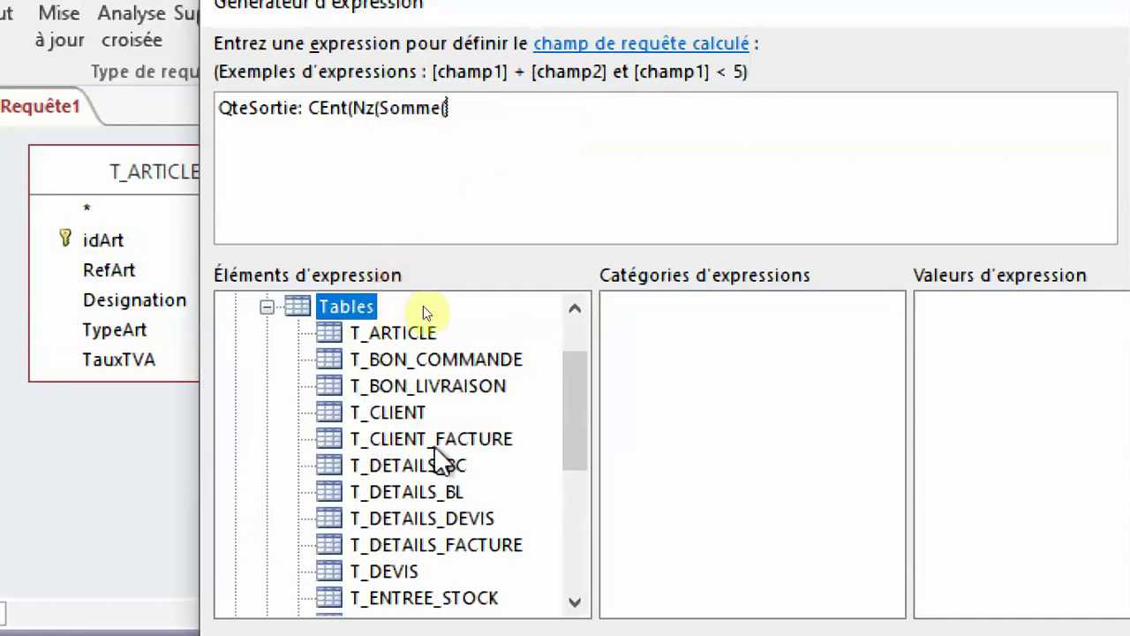
pyautogui.click(458, 492)
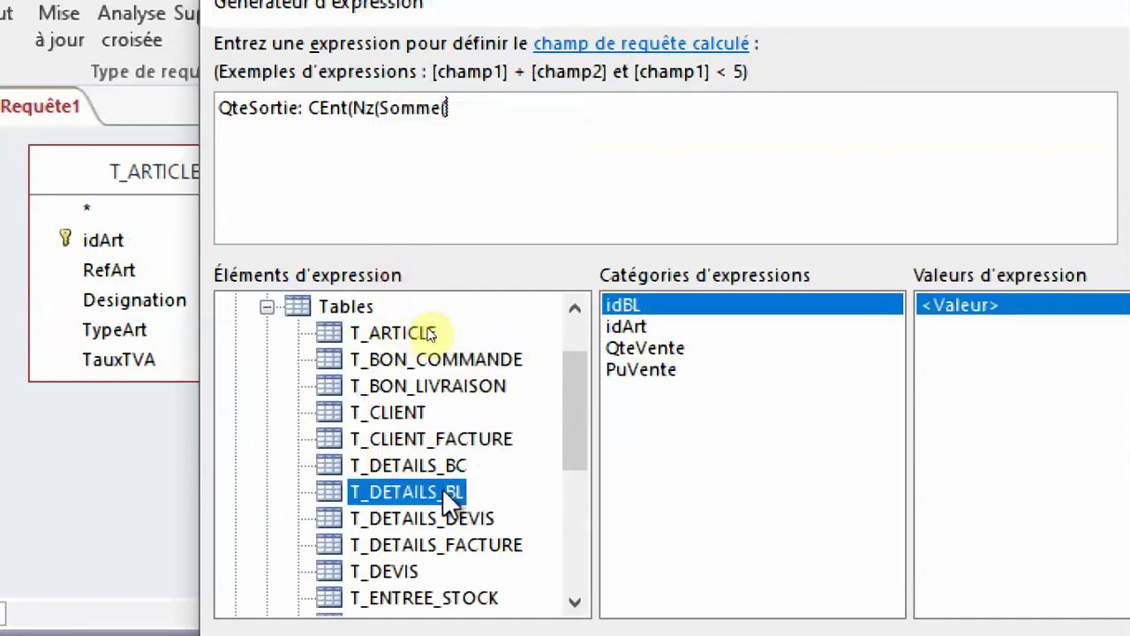
pyautogui.click(638, 348)
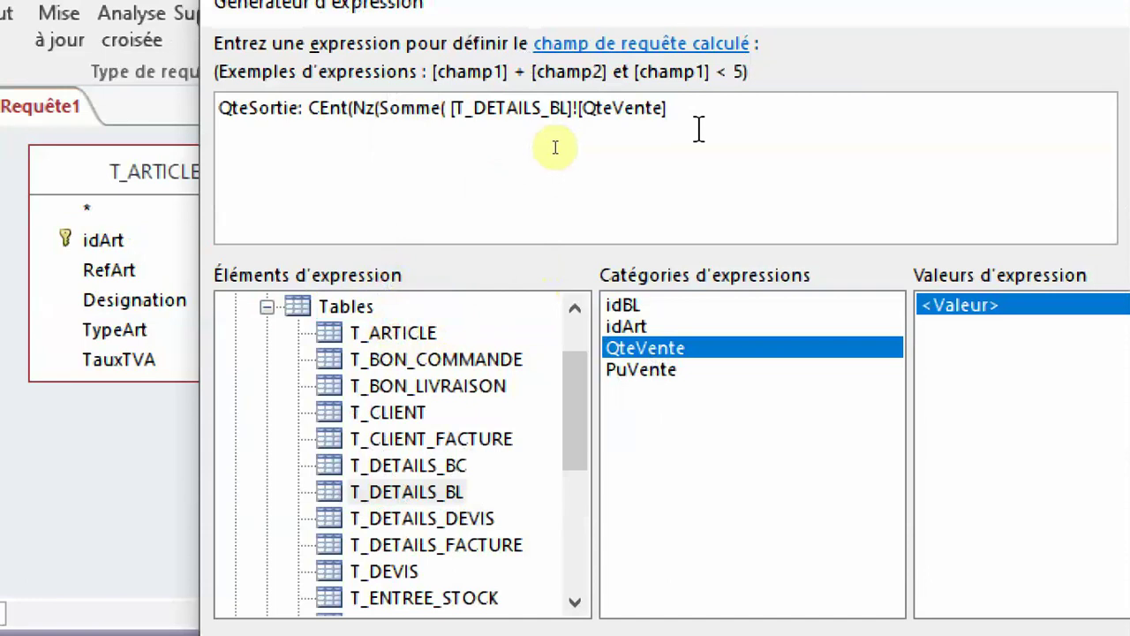
pyautogui.write(')')
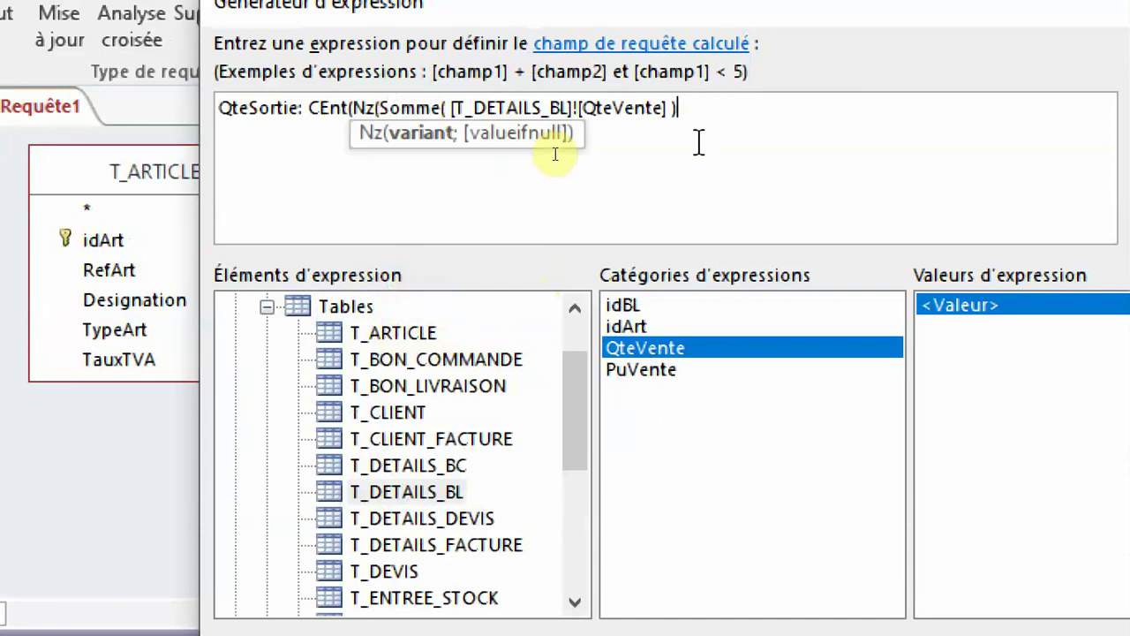
pyautogui.write(';')
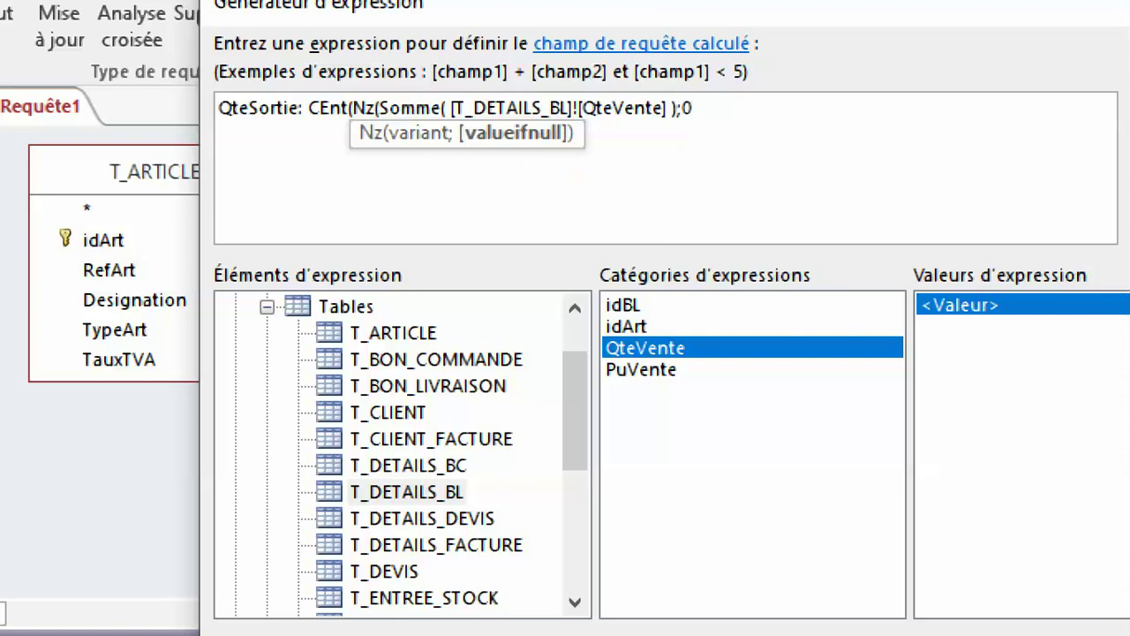
pyautogui.write('0)')
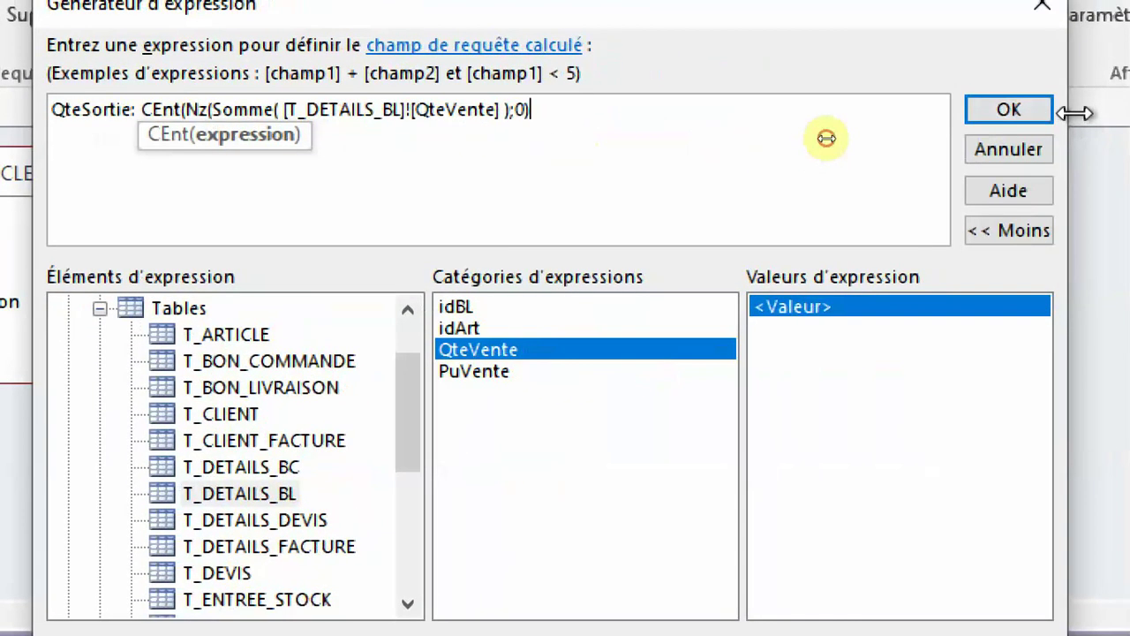
# Accept the QteSortie expression and complete its missing closing parenthesis in the query grid
pyautogui.moveTo(1075, 113); pyautogui.dragTo(980, 113)
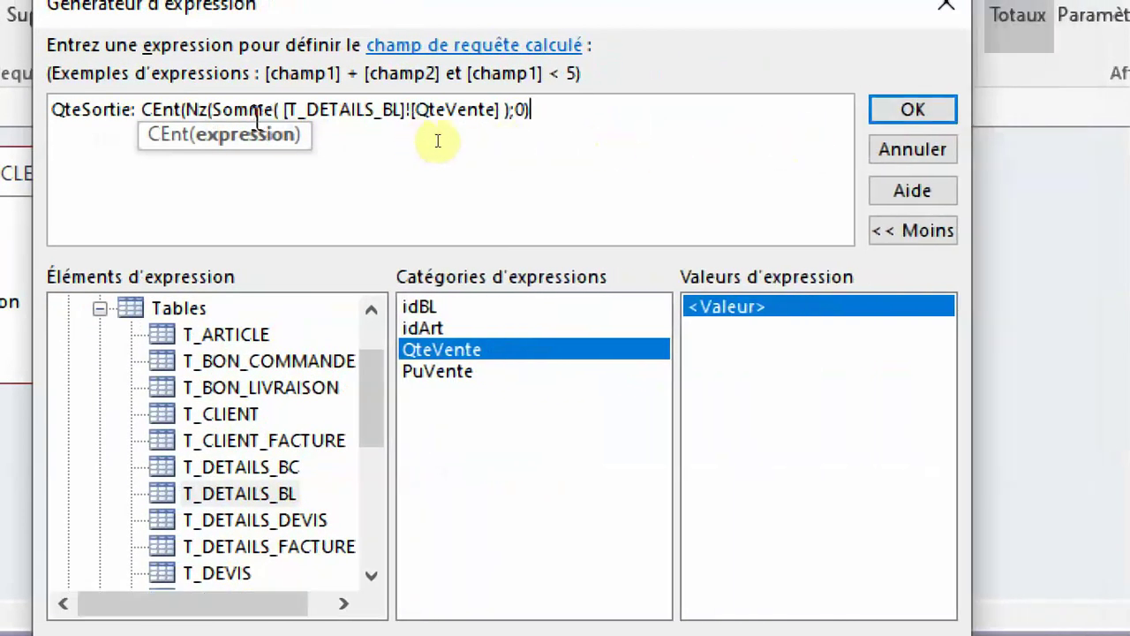
pyautogui.click(912, 113)
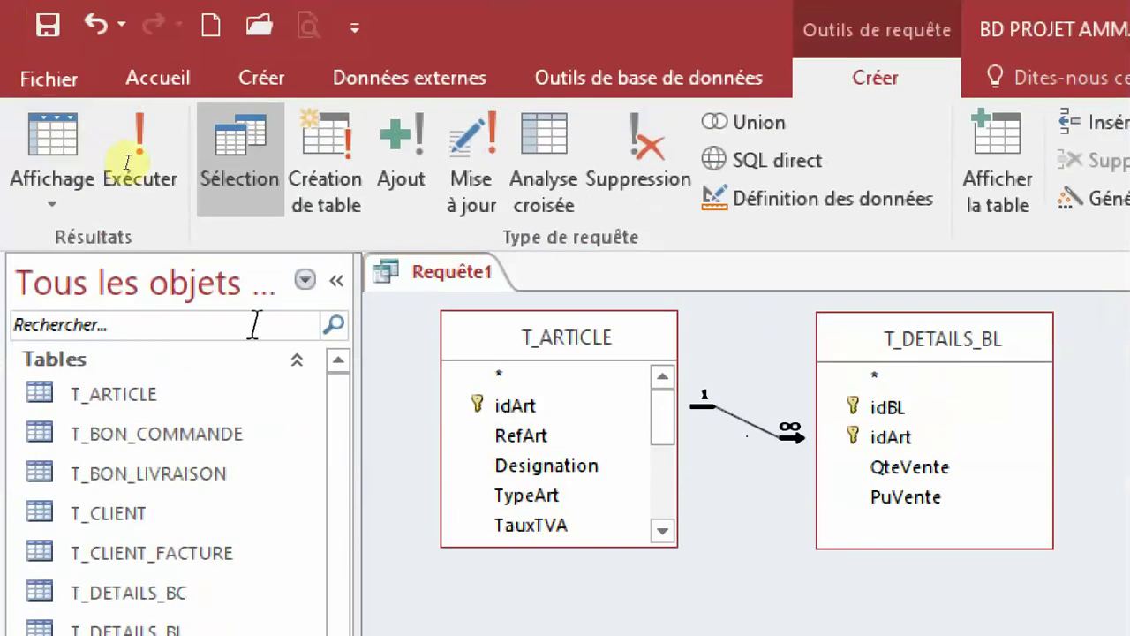
pyautogui.click(323, 178)
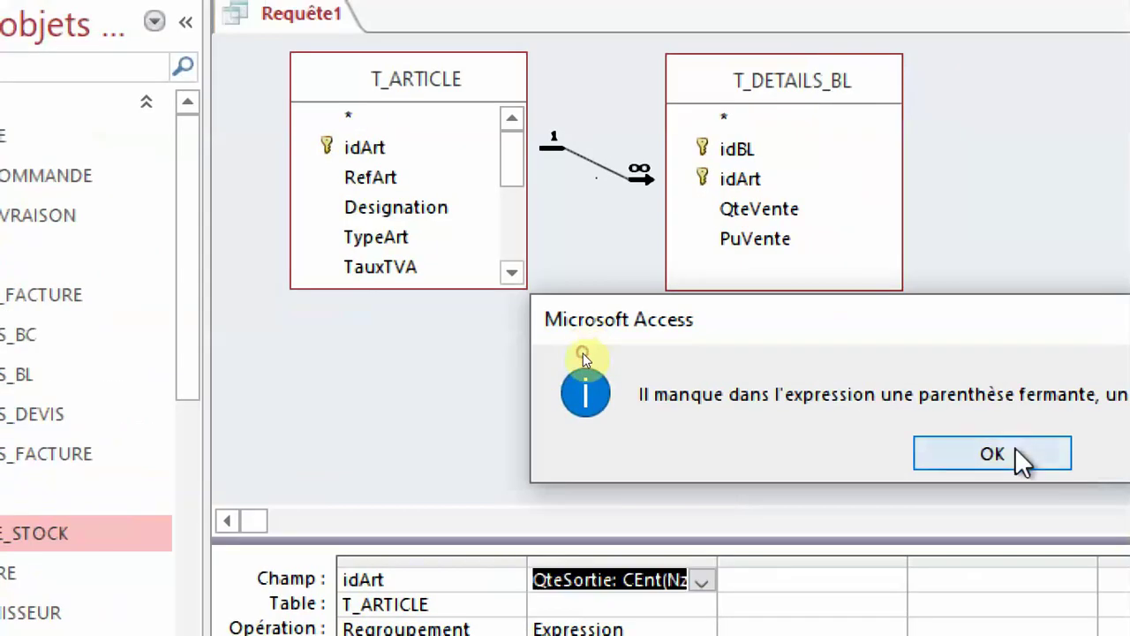
pyautogui.click(1019, 462)
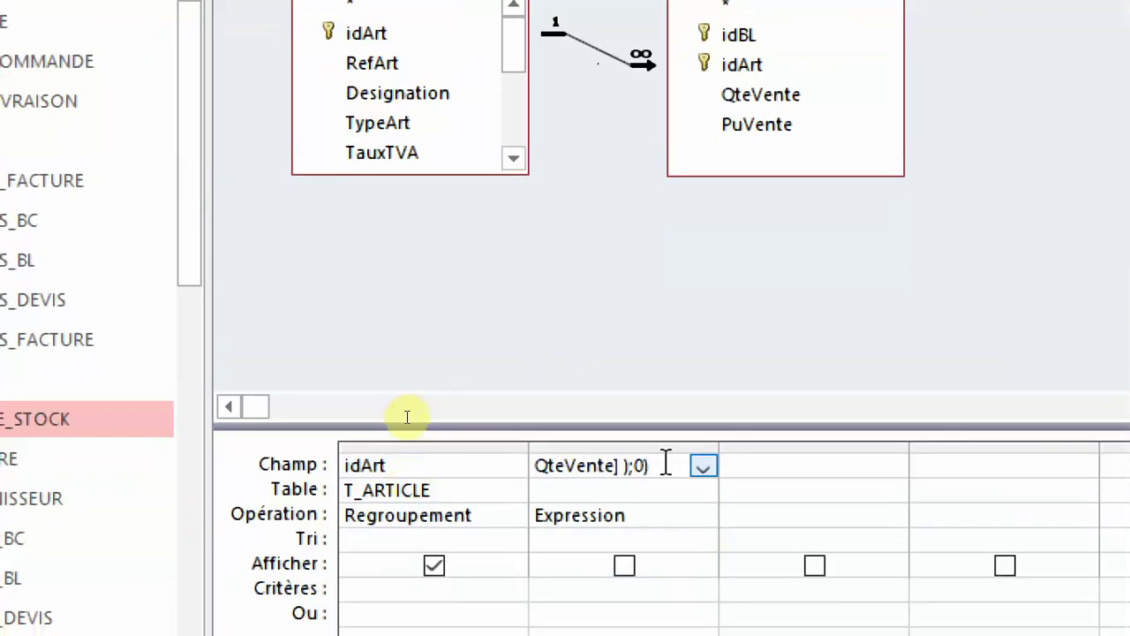
pyautogui.click(686, 541)
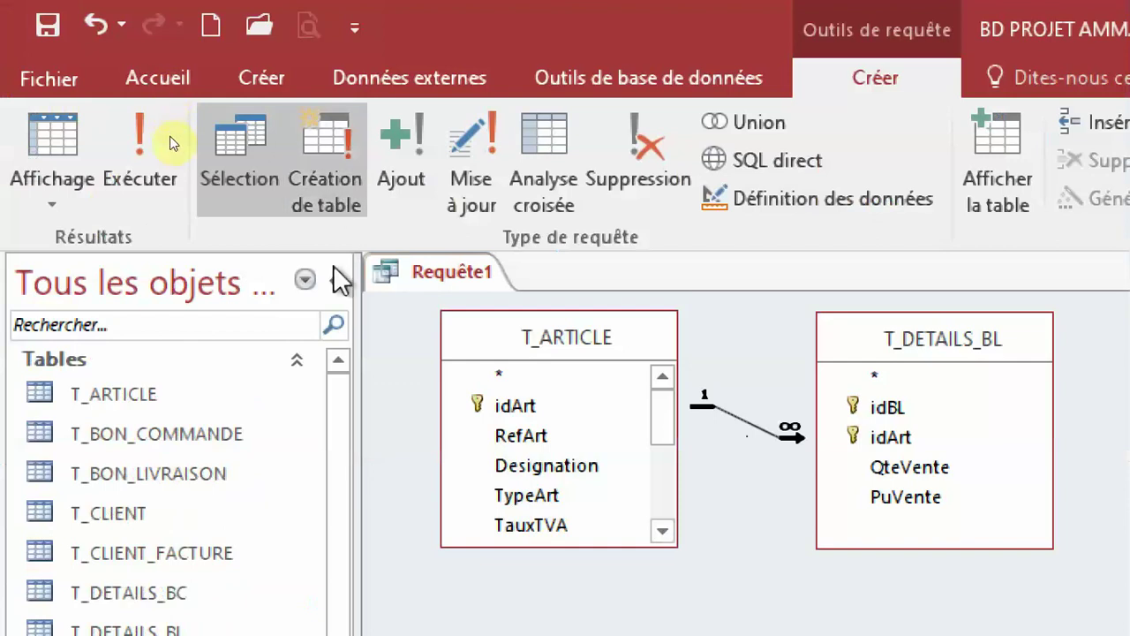
# Turn the query into a make-table query that creates T_SORTIE_STOCK in the current database
pyautogui.click(337, 193)
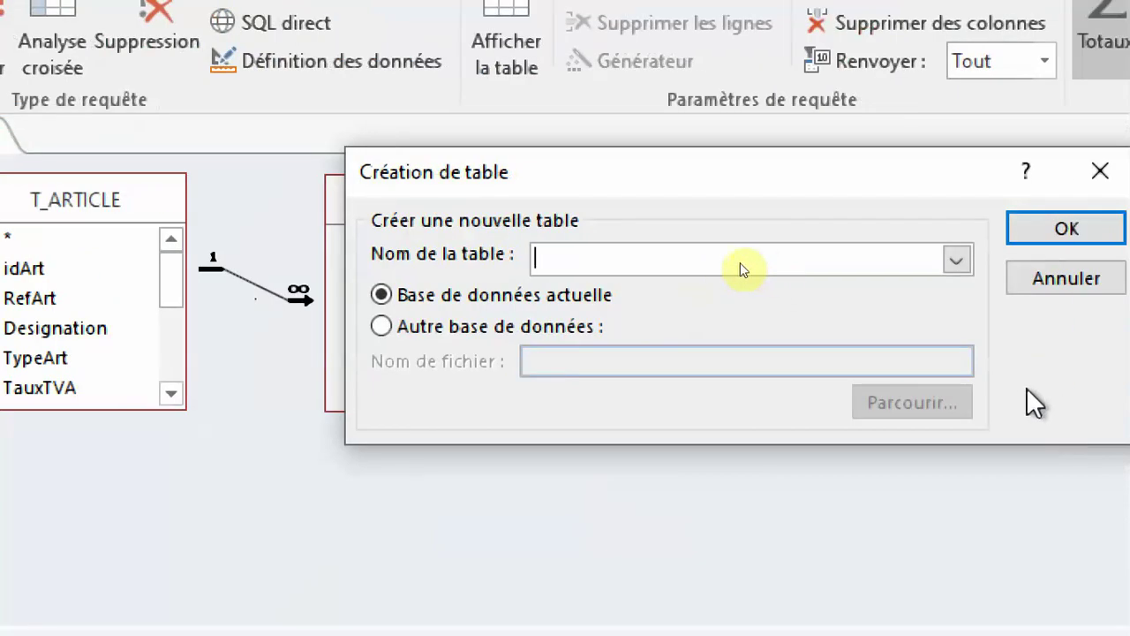
pyautogui.click(956, 259)
pyautogui.scroll(-3, 957, 267)
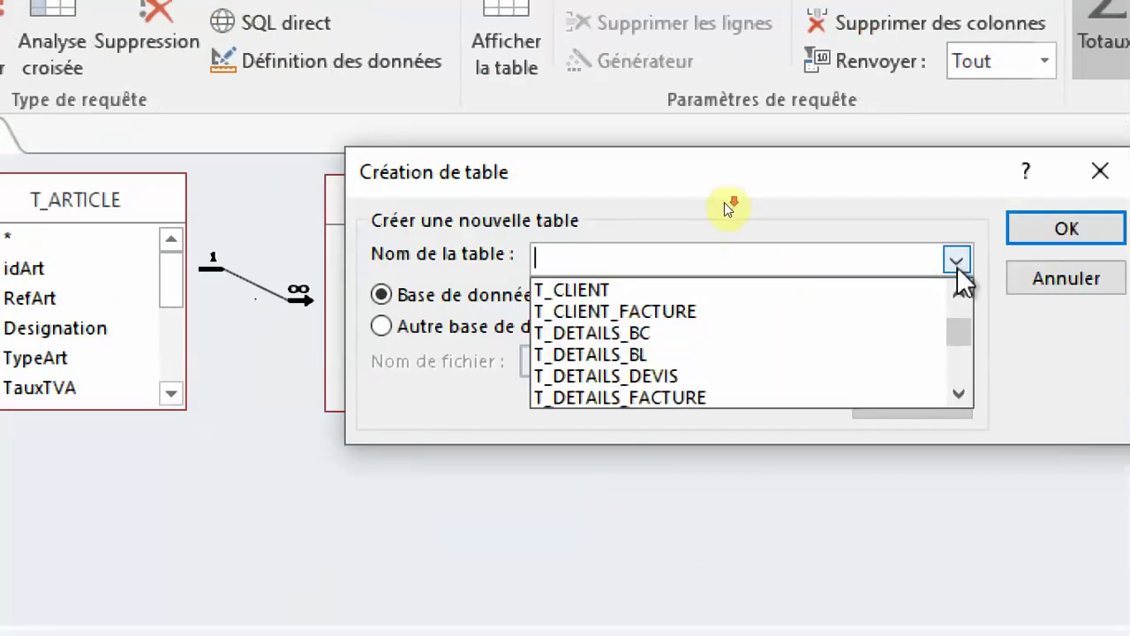
pyautogui.scroll(1, 957, 267)
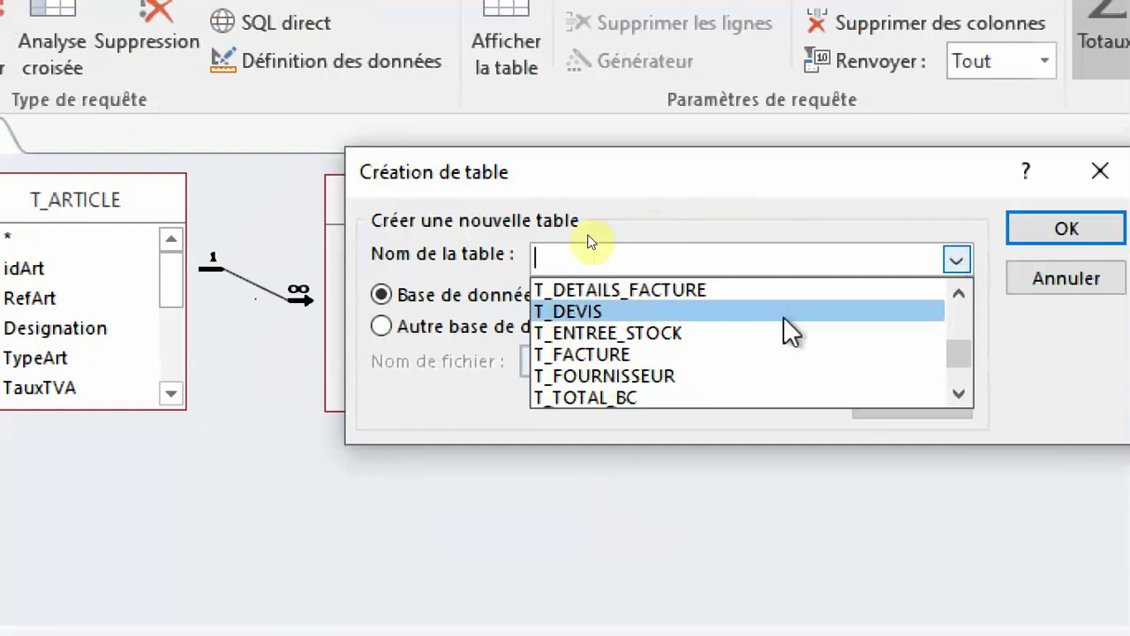
pyautogui.click(623, 334)
pyautogui.click(622, 256)
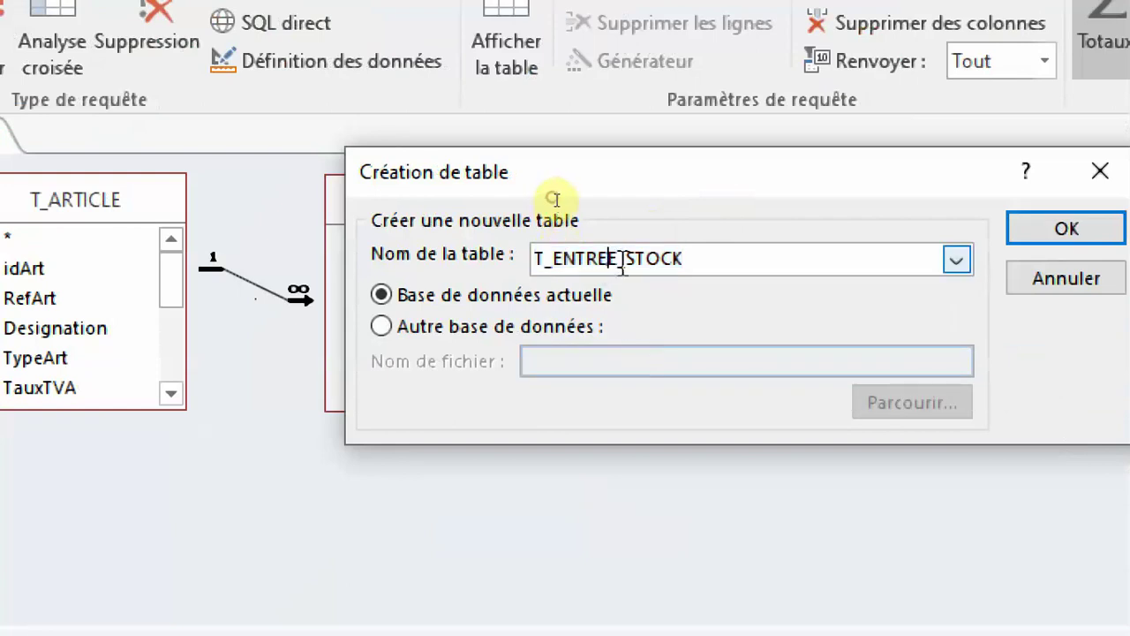
pyautogui.moveTo(617, 256); pyautogui.dragTo(554, 256)
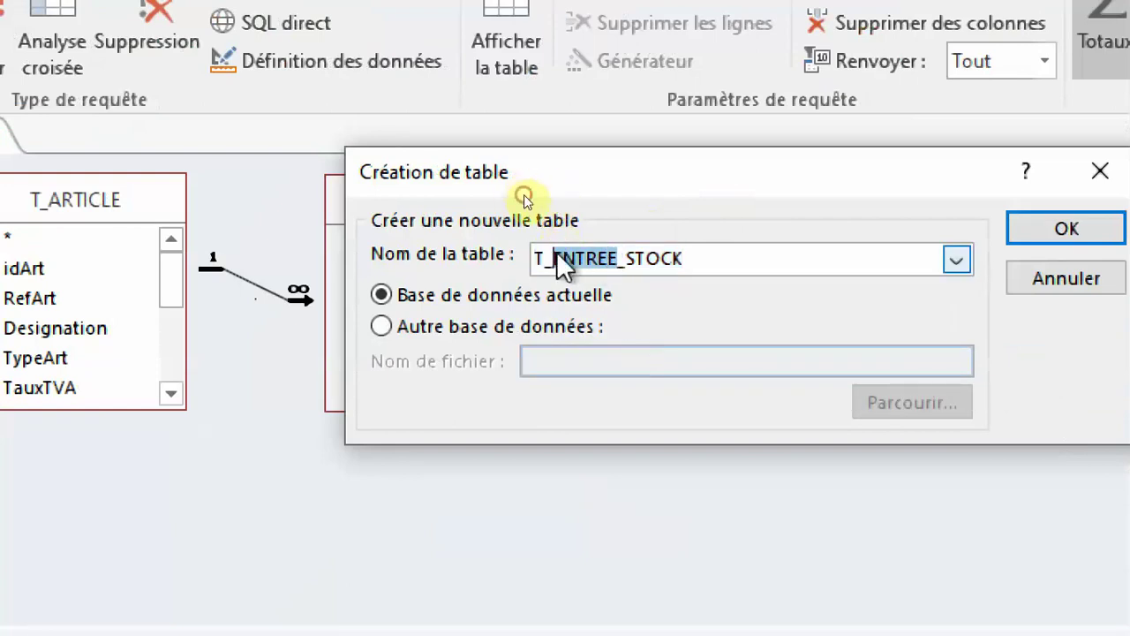
pyautogui.write('SORTIE')
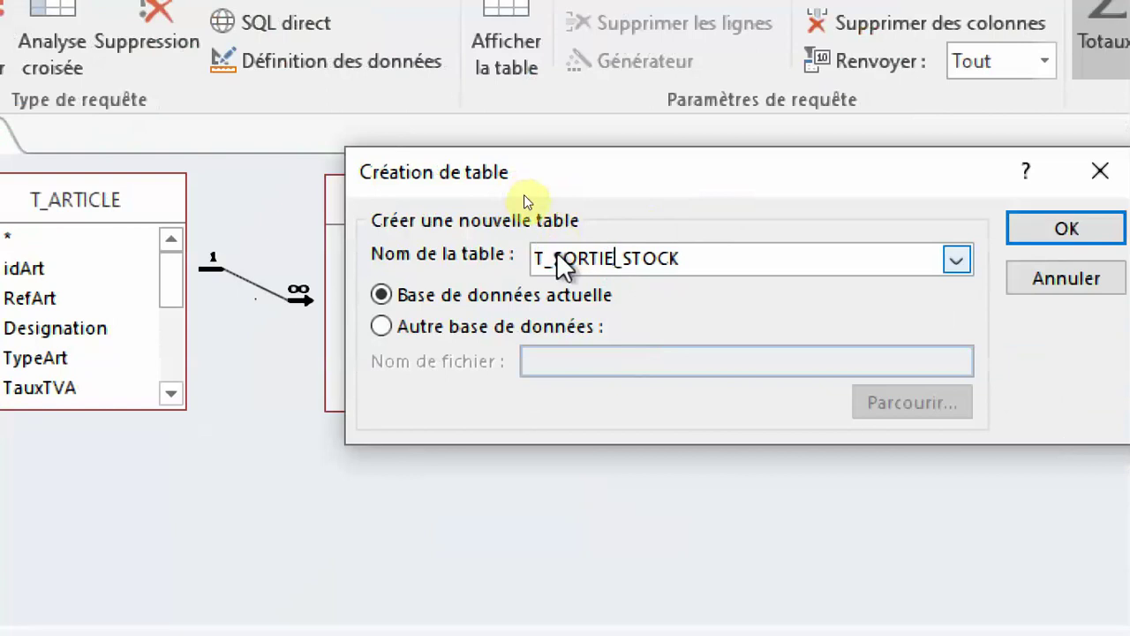
pyautogui.click(1028, 228)
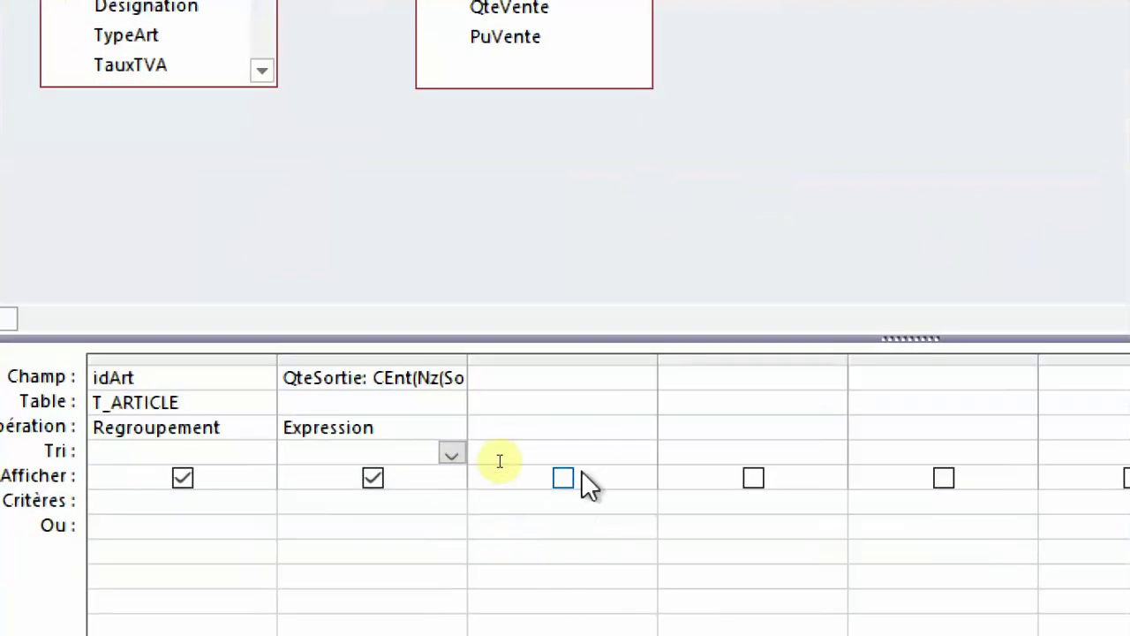
# Set the Opération of the query grid's third column to Expression
pyautogui.click(530, 428)
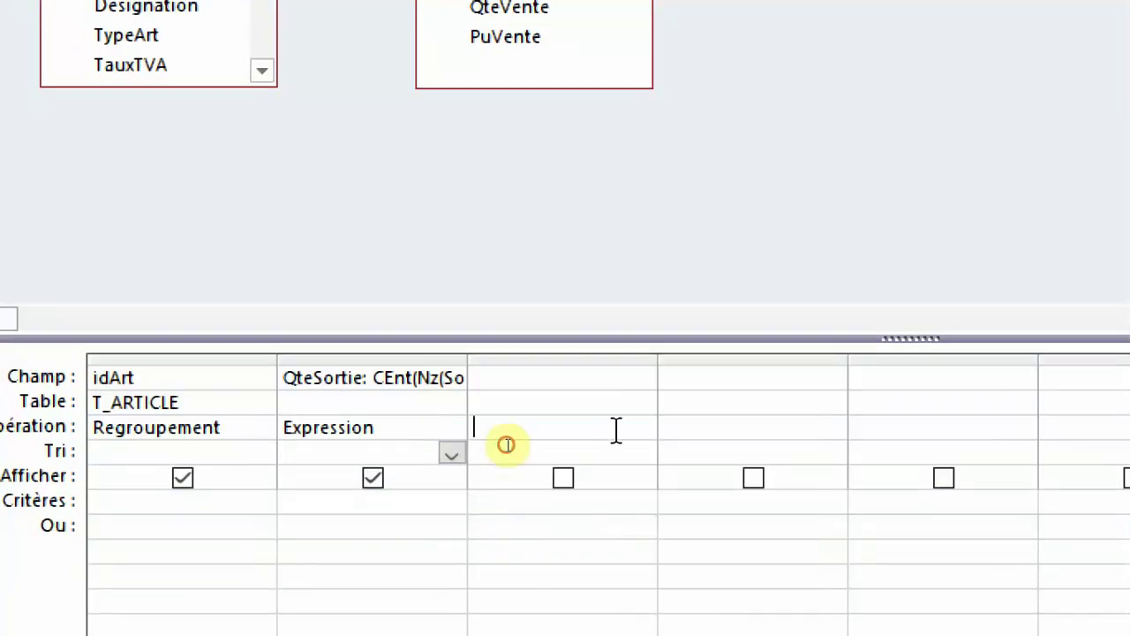
pyautogui.click(642, 426)
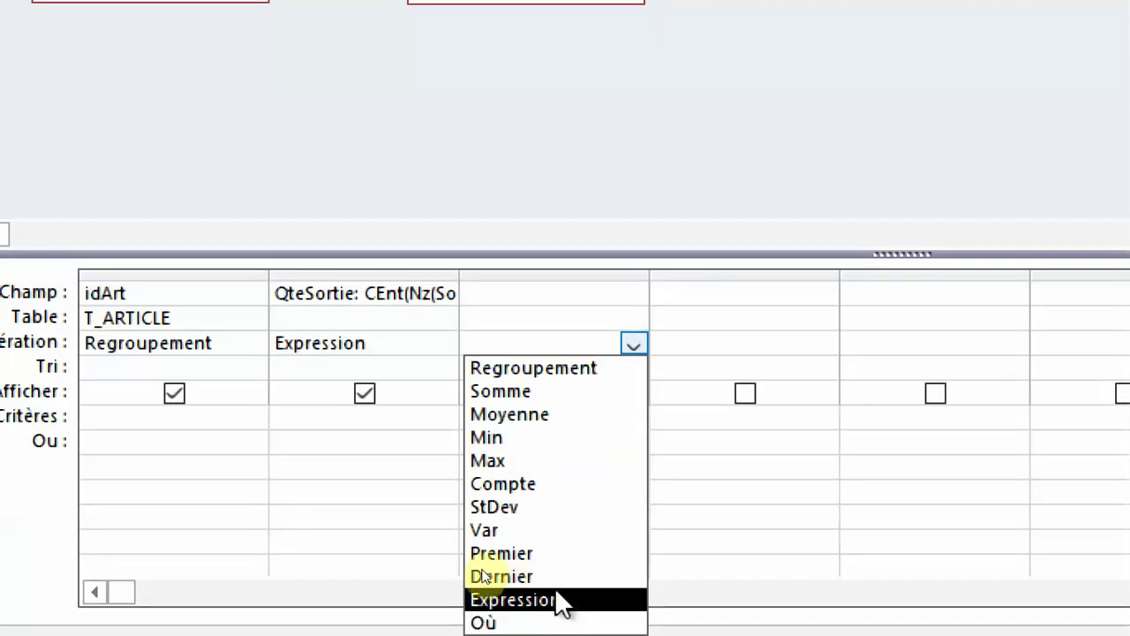
pyautogui.click(558, 602)
# Build an expression for the third column's field, naming it TotalVente and starting it with the CDbl function
pyautogui.click(543, 292)
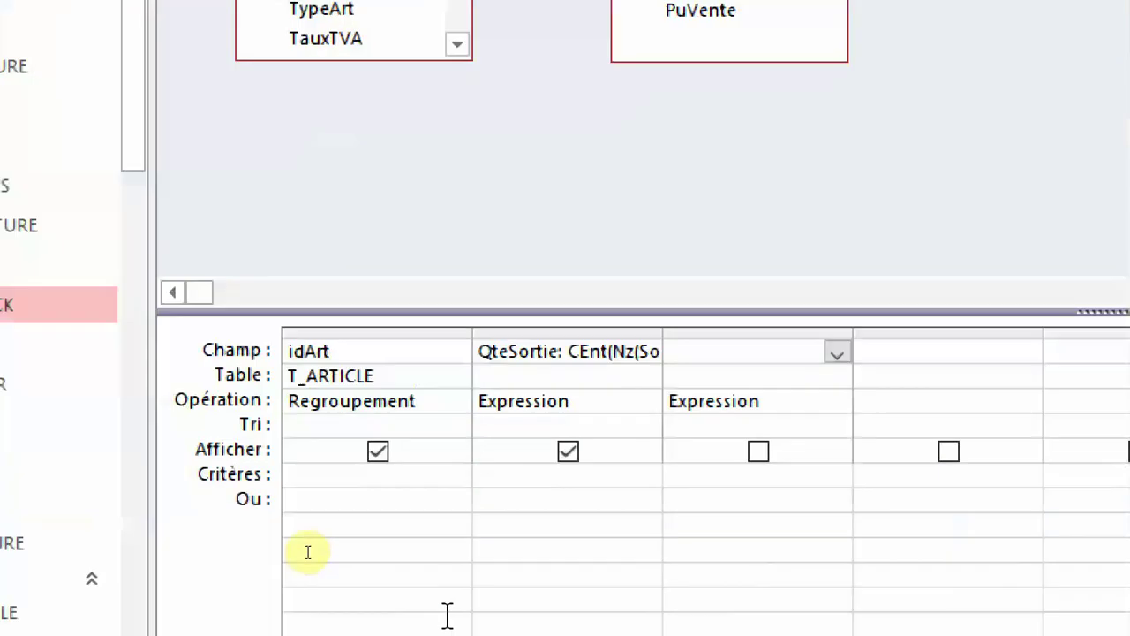
pyautogui.rightClick(763, 350)
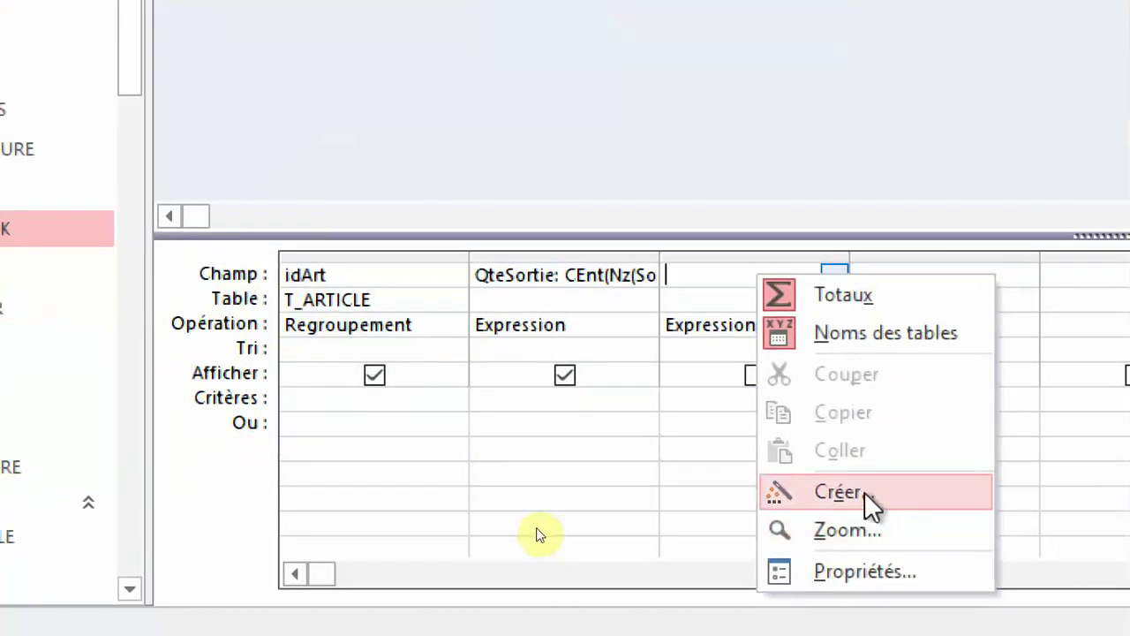
pyautogui.click(860, 490)
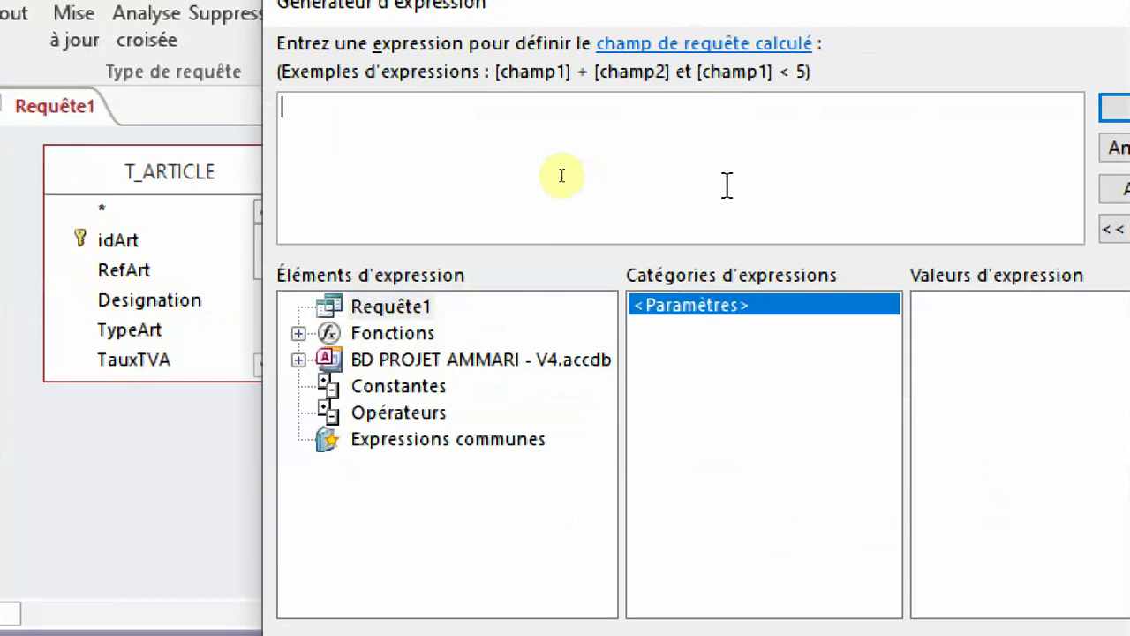
pyautogui.write('TotalVente: cd')
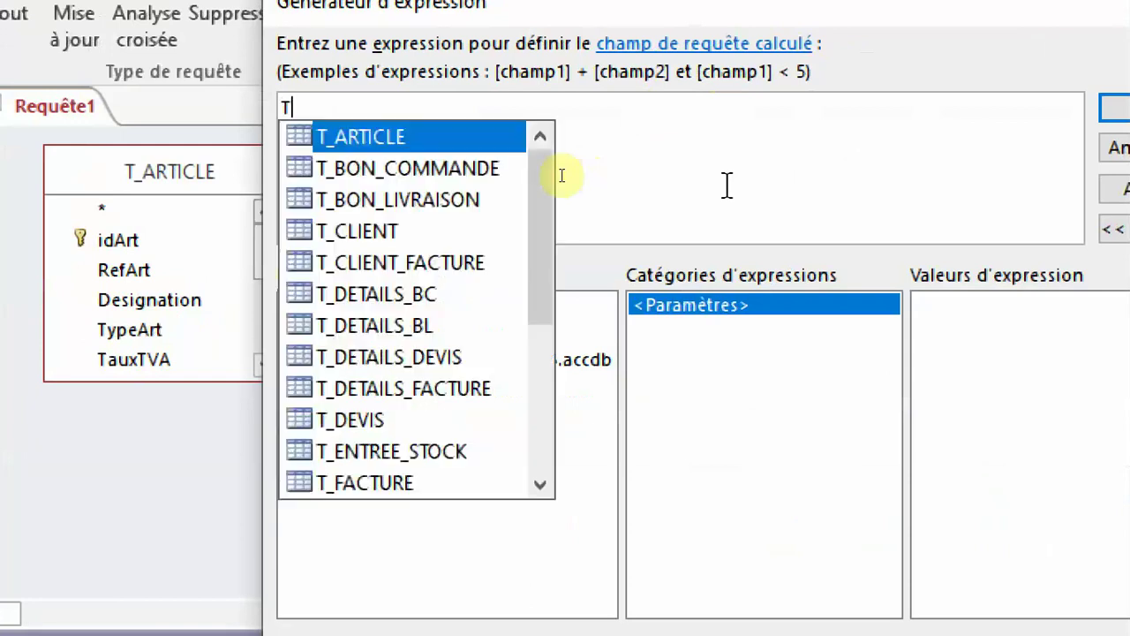
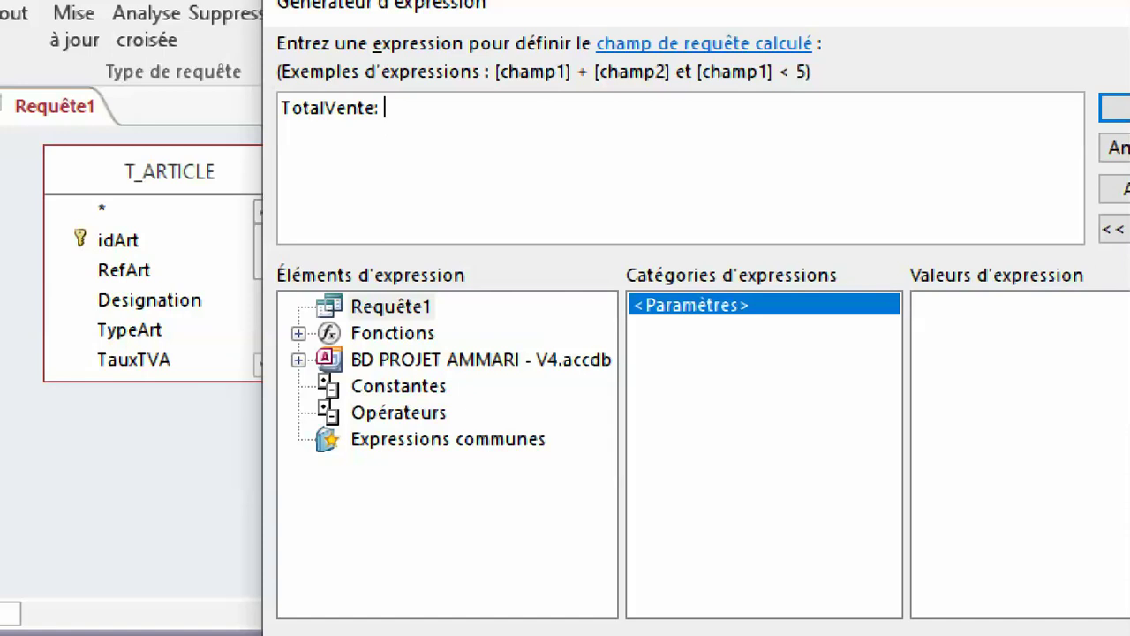
pyautogui.write('cd')
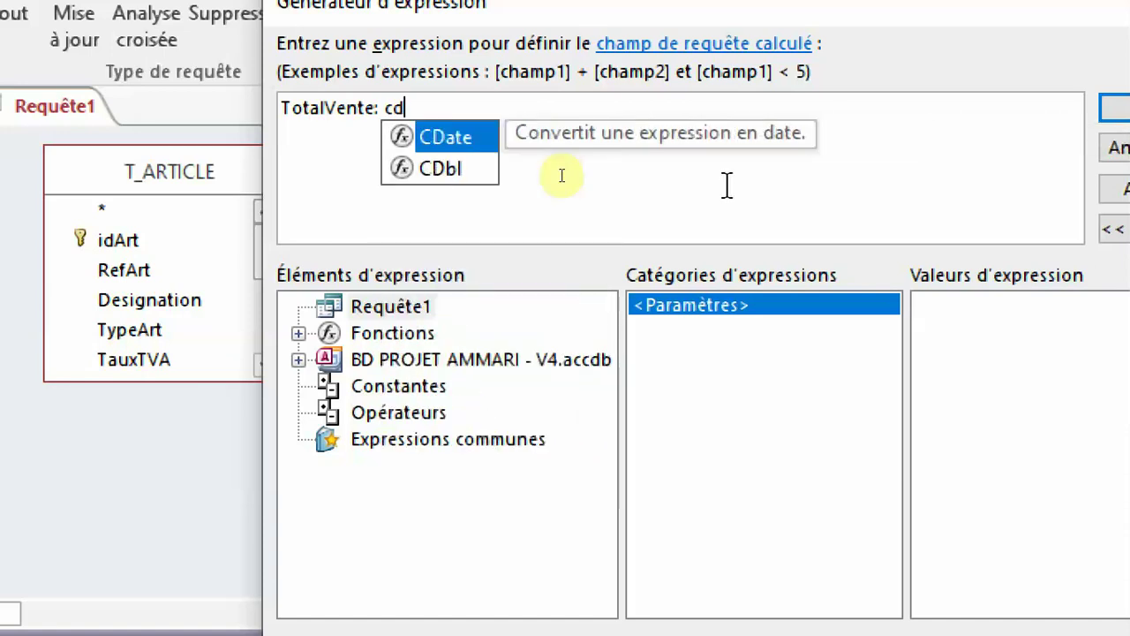
pyautogui.doubleClick(450, 169)
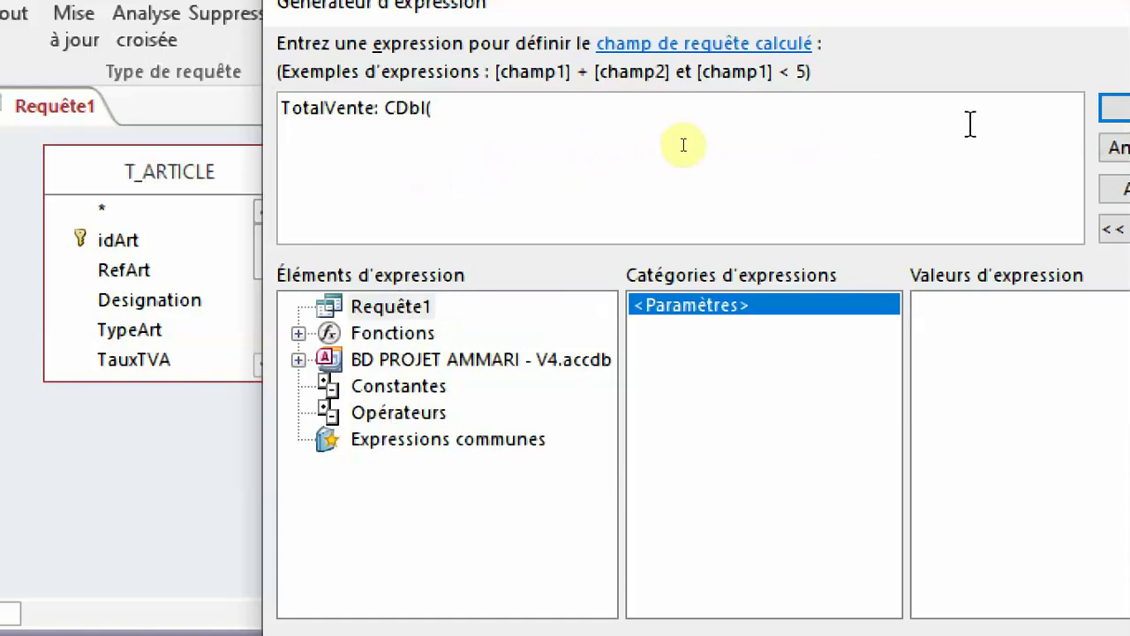
# Nest the Nz and Somme functions inside CDbl in the TotalVente expression
pyautogui.write('nz')
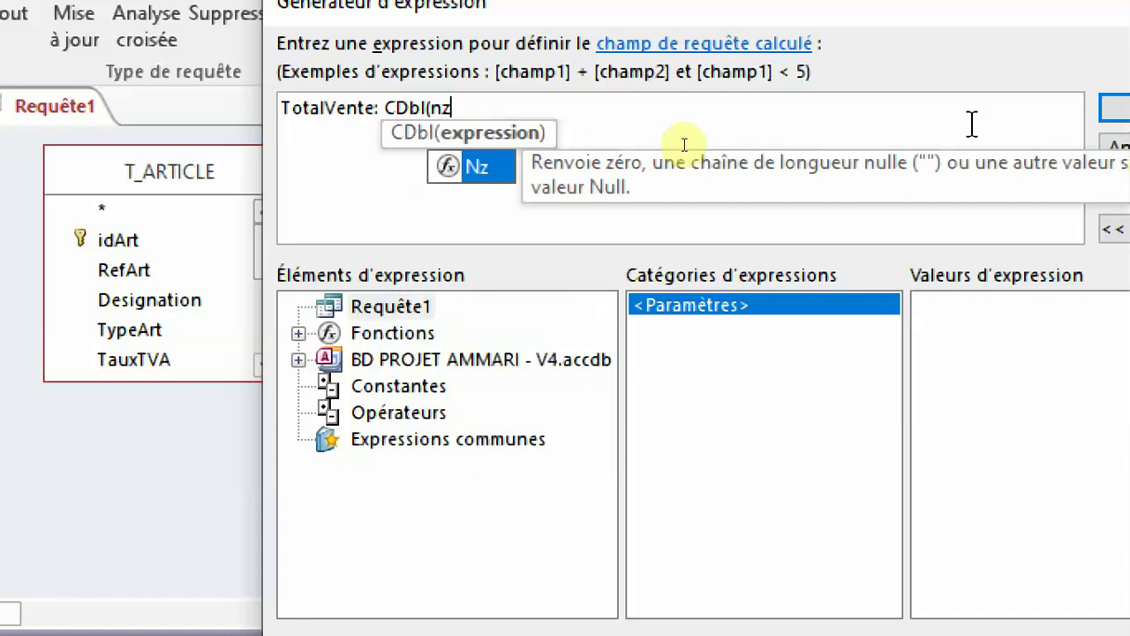
pyautogui.press('Tab')
pyautogui.write('(')
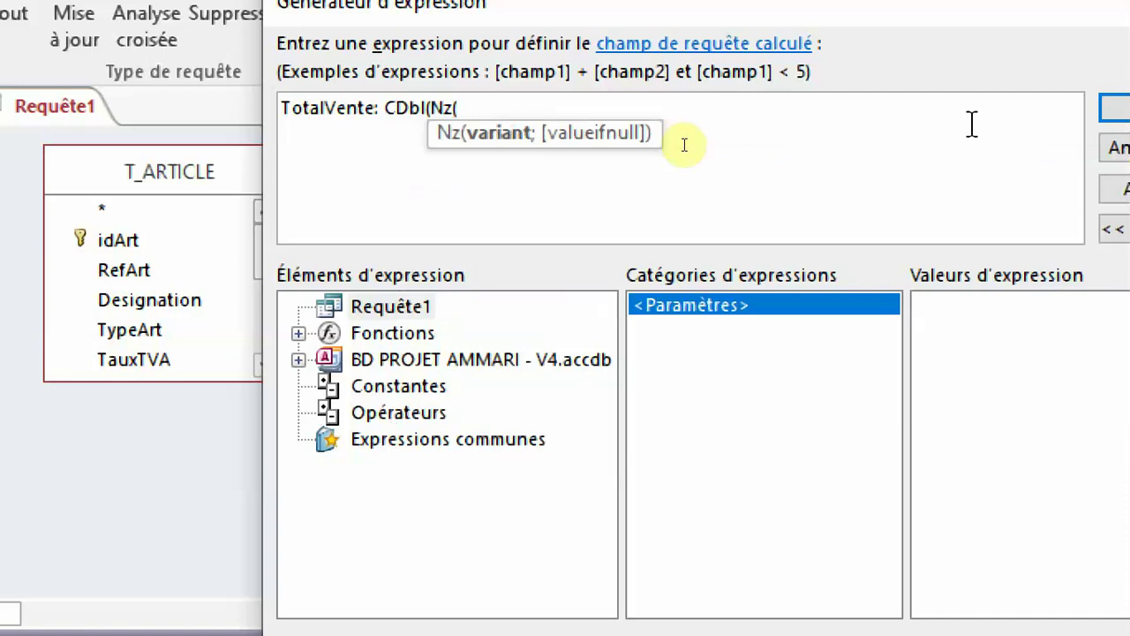
pyautogui.write('somme')
pyautogui.press('Tab')
pyautogui.write('(')
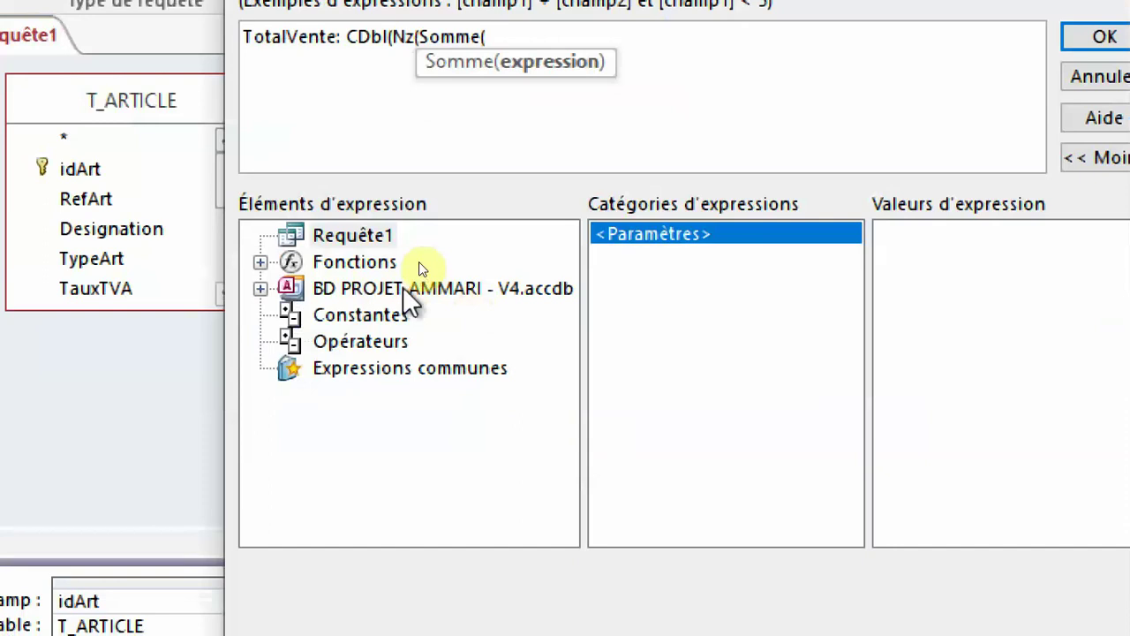
# Give Somme the product of QteVente and PuVente from the T_DETAILS_BL table and close its parenthesis
pyautogui.doubleClick(453, 358)
pyautogui.doubleClick(389, 315)
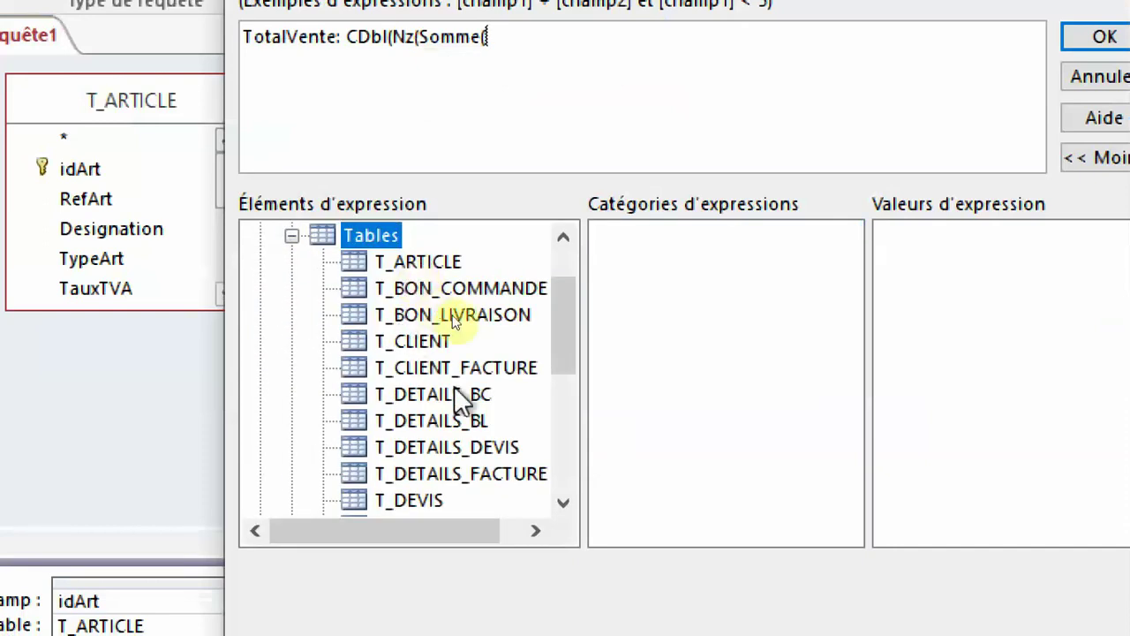
pyautogui.click(468, 420)
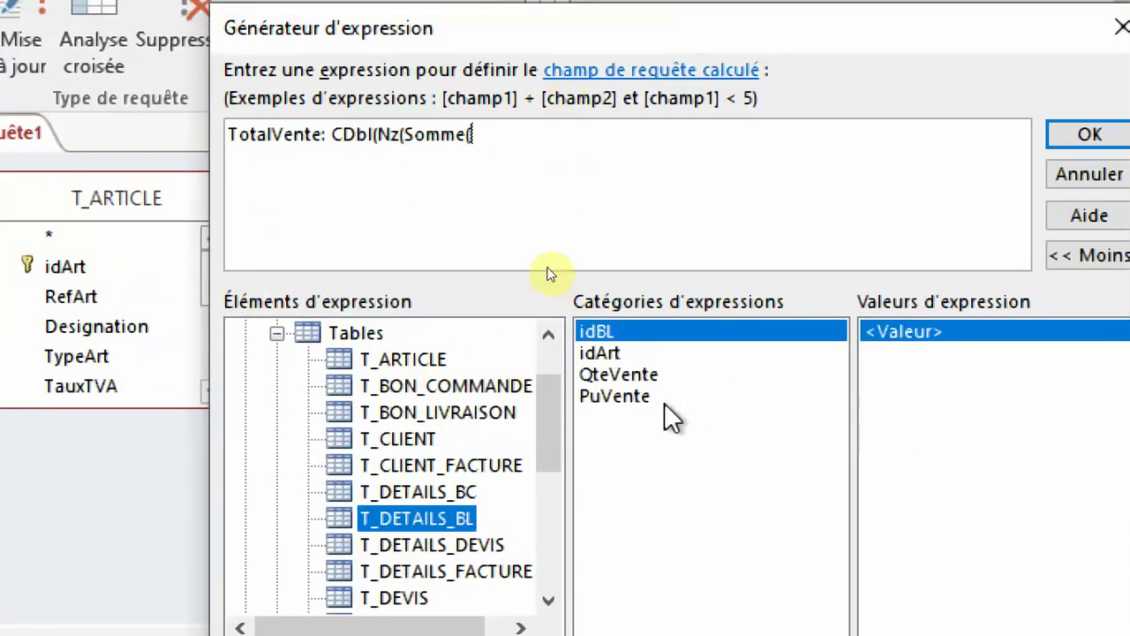
pyautogui.doubleClick(623, 375)
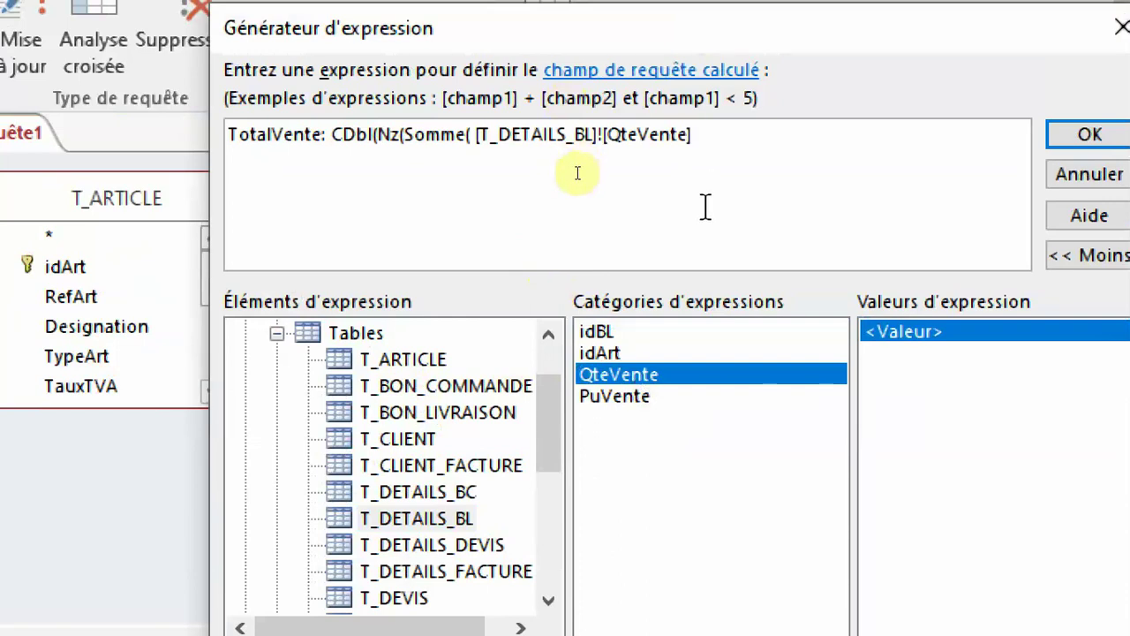
pyautogui.write('*')
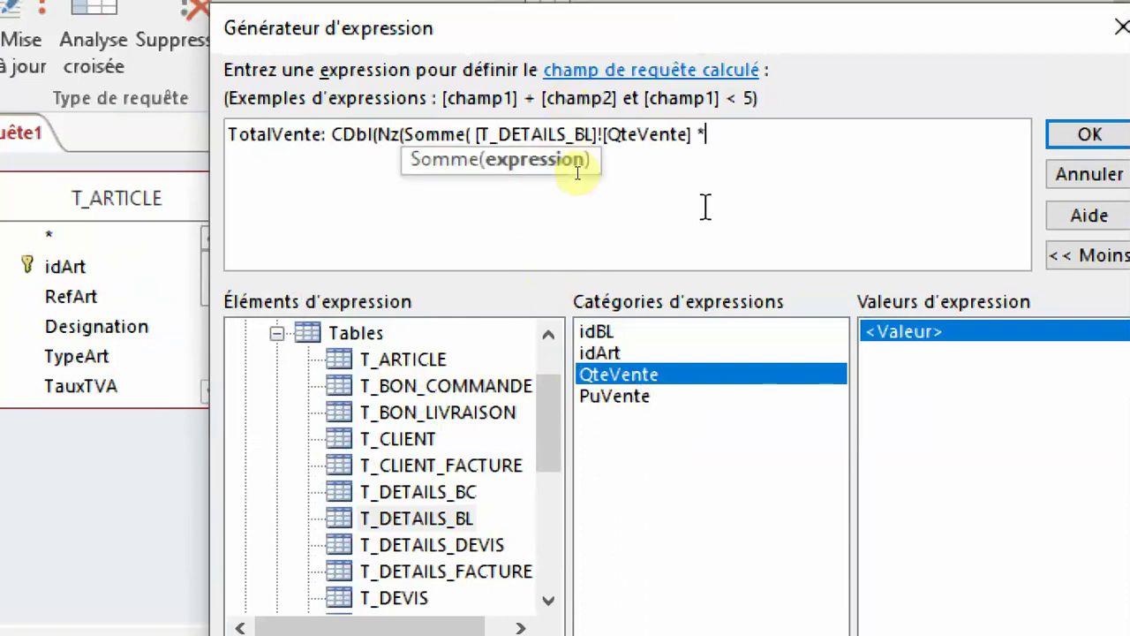
pyautogui.doubleClick(632, 397)
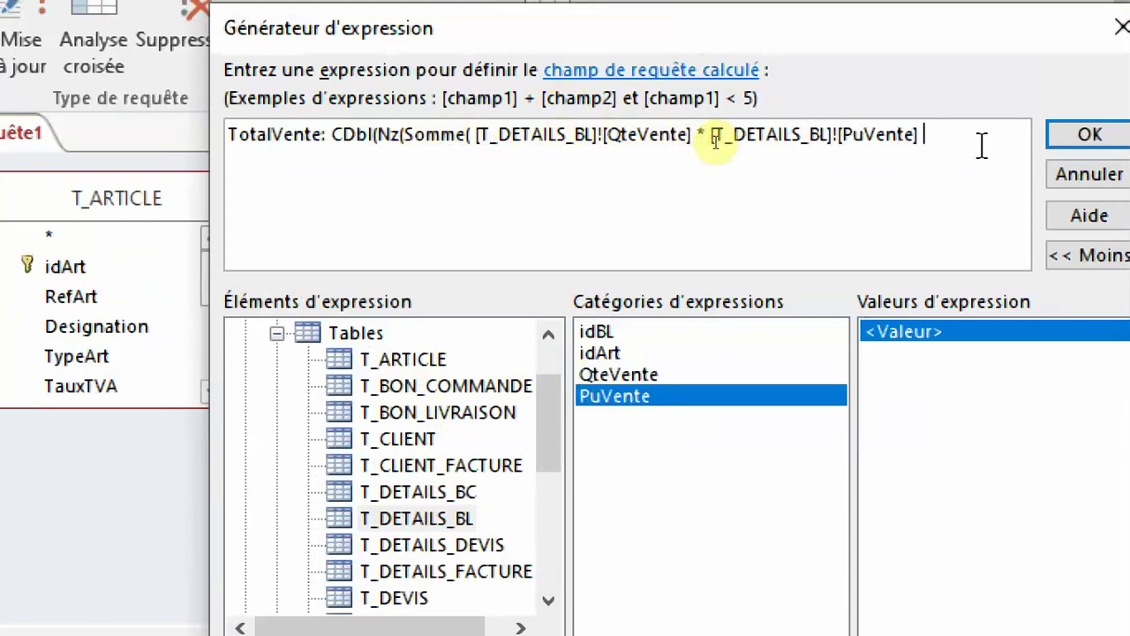
pyautogui.write(')')
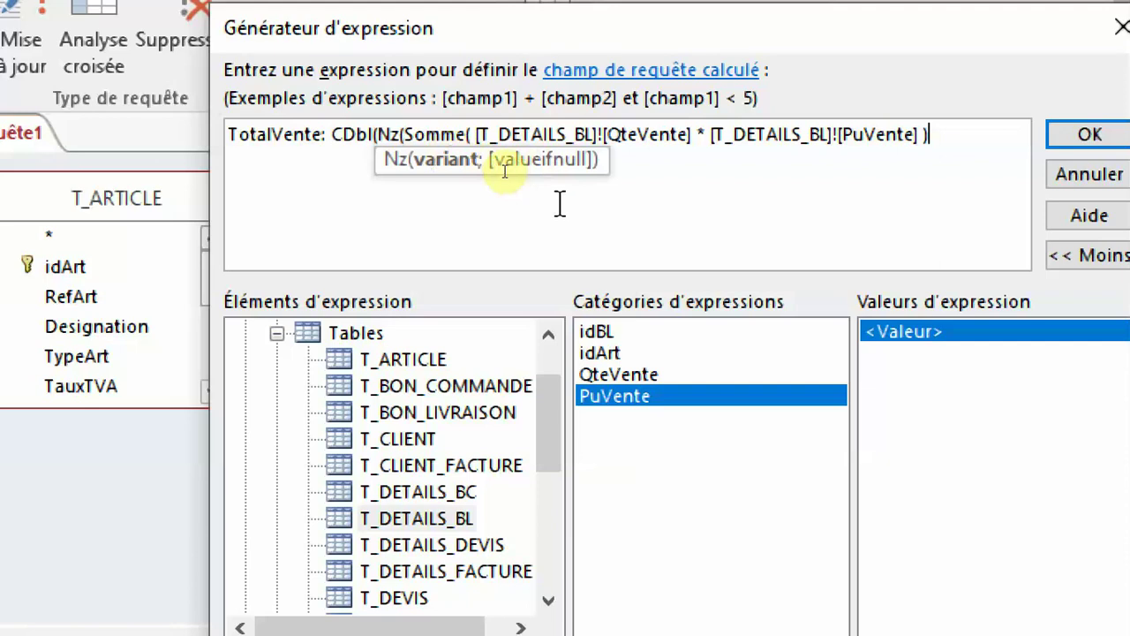
# Widen the expression builder and insert the Round function with its opening parenthesis between Nz( and Somme
pyautogui.moveTo(212, 177); pyautogui.dragTo(133, 179)
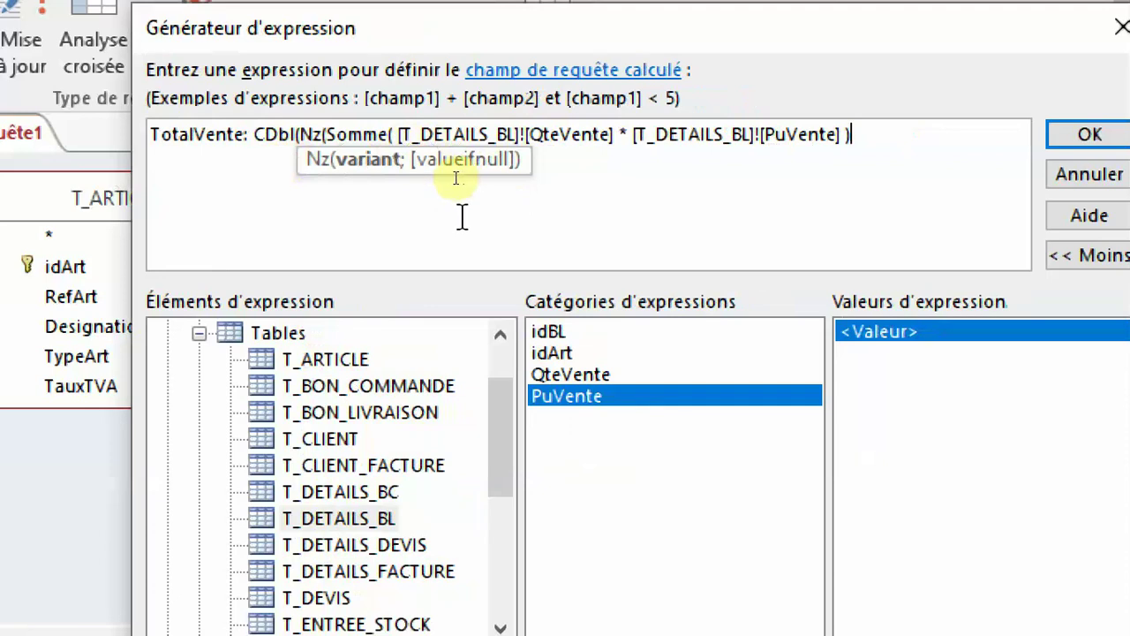
pyautogui.click(395, 134)
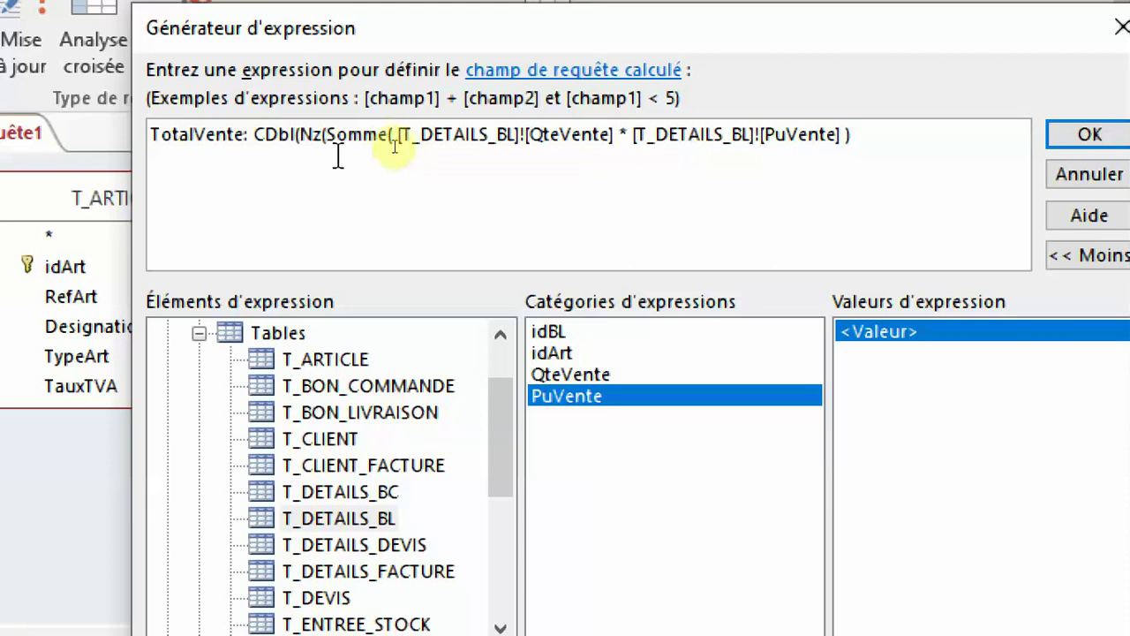
pyautogui.click(329, 135)
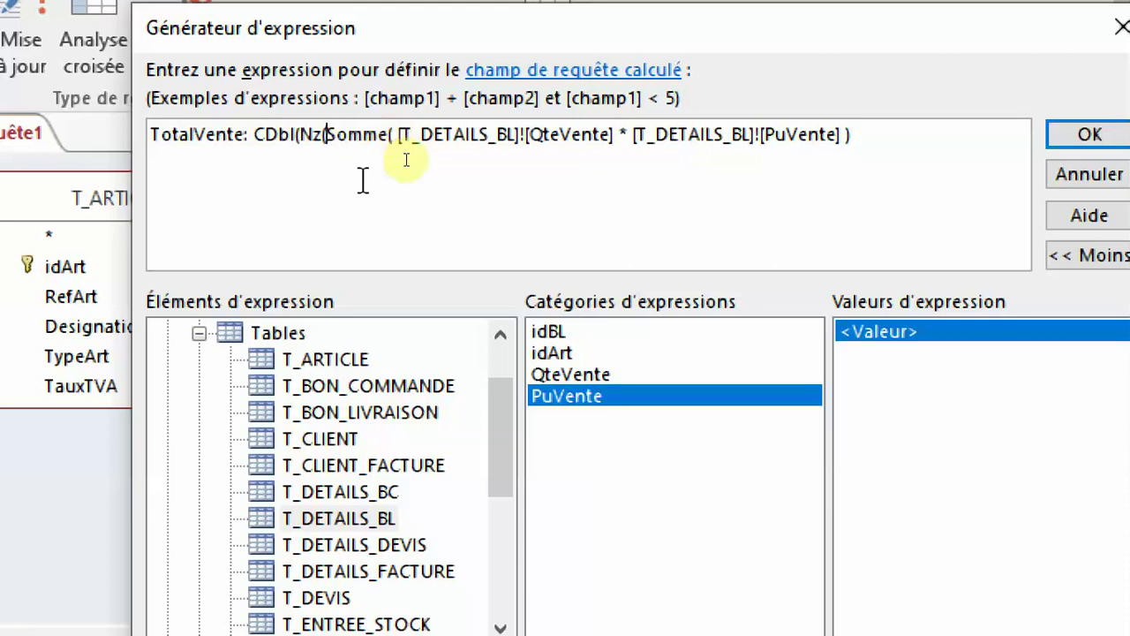
pyautogui.write('round')
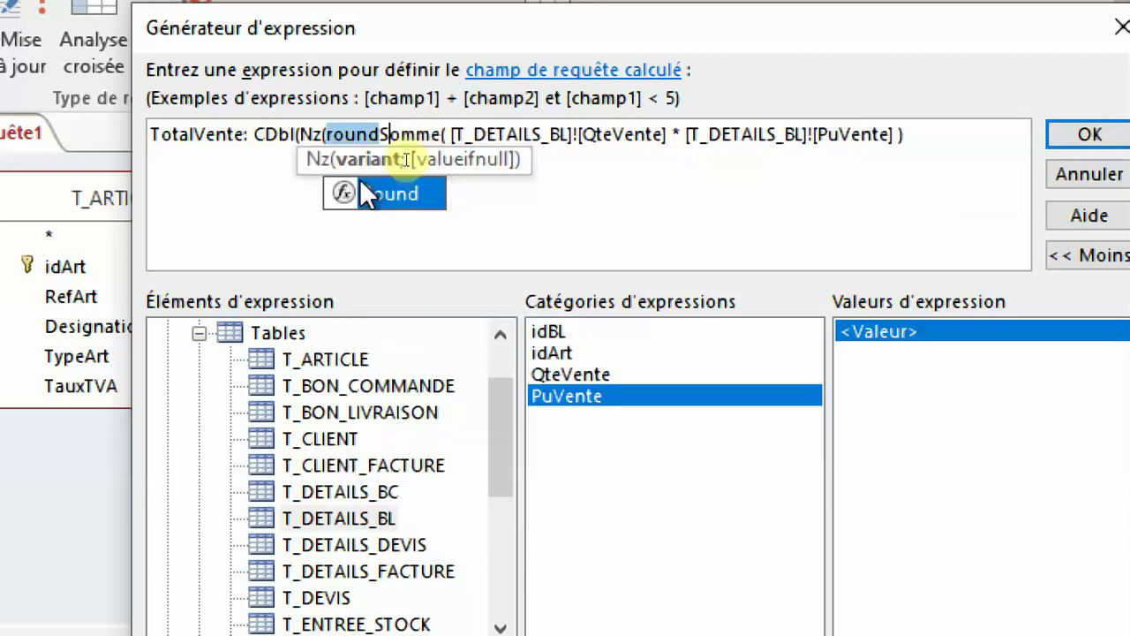
pyautogui.doubleClick(359, 180)
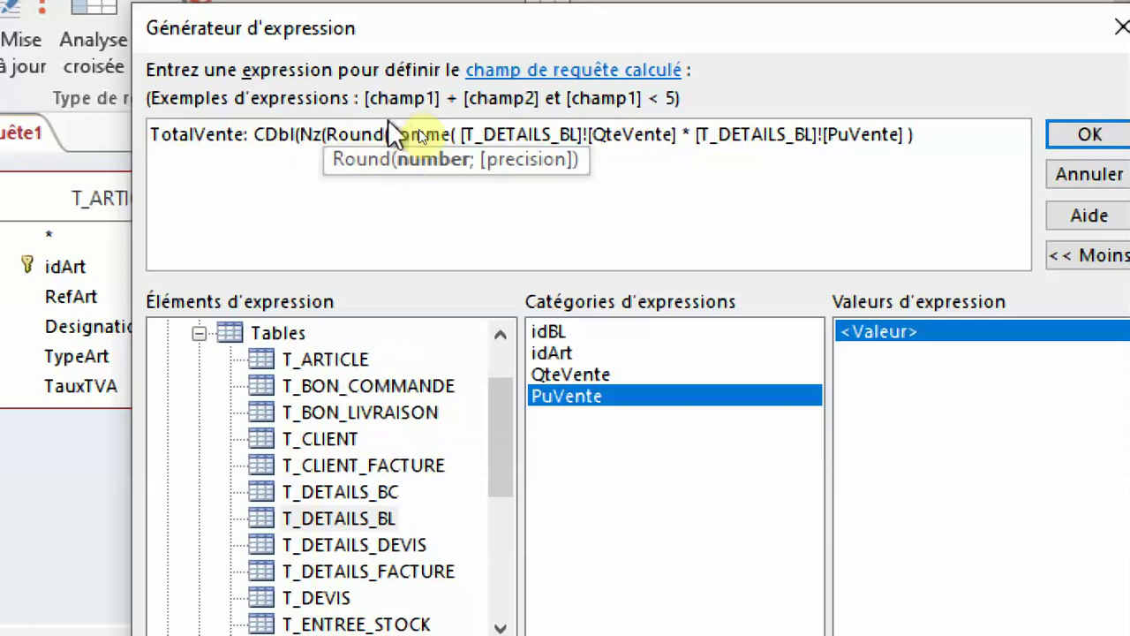
# Complete the TotalVente expression with a Round precision of 2 and an Nz fallback of 0, close all functions and accept it
pyautogui.moveTo(389, 134); pyautogui.dragTo(953, 148)
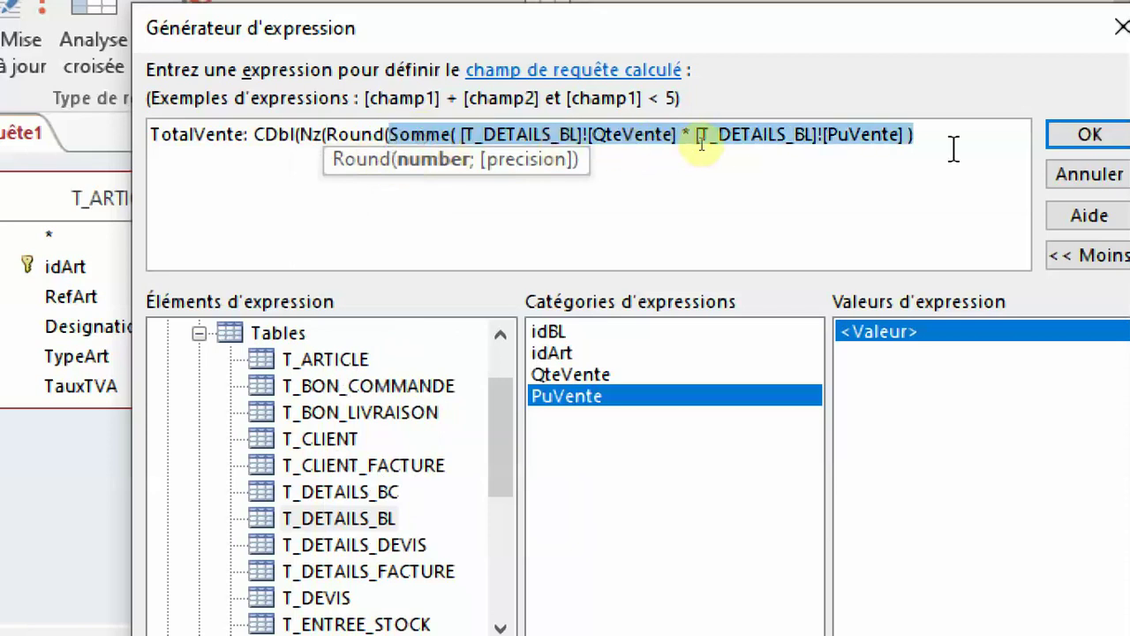
pyautogui.click(948, 143)
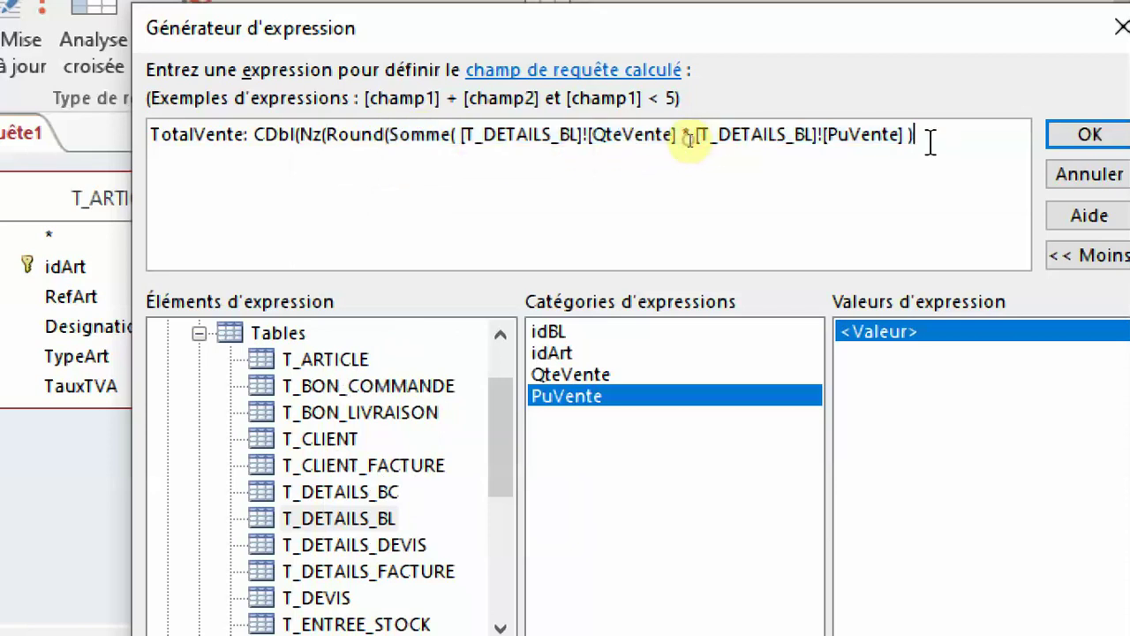
pyautogui.write(';')
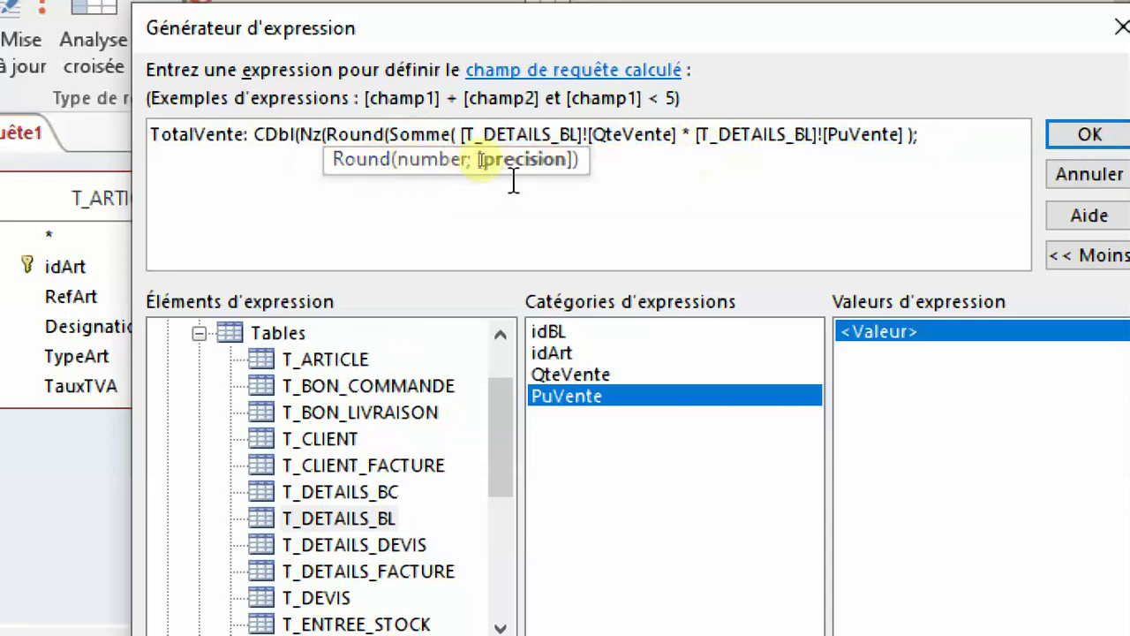
pyautogui.write('2')
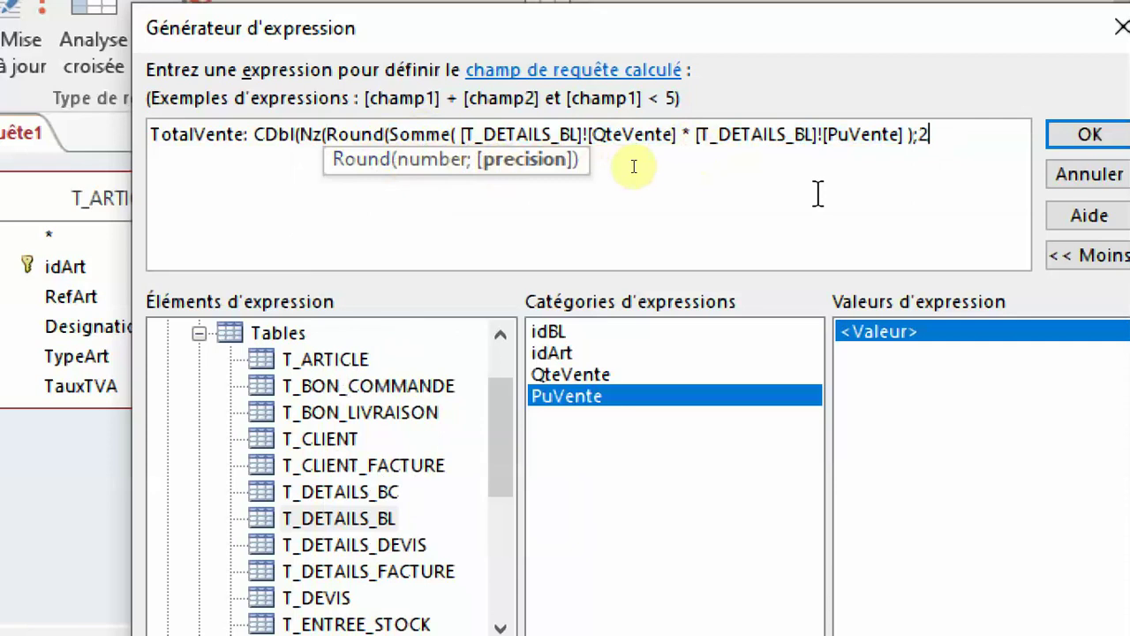
pyautogui.write(')')
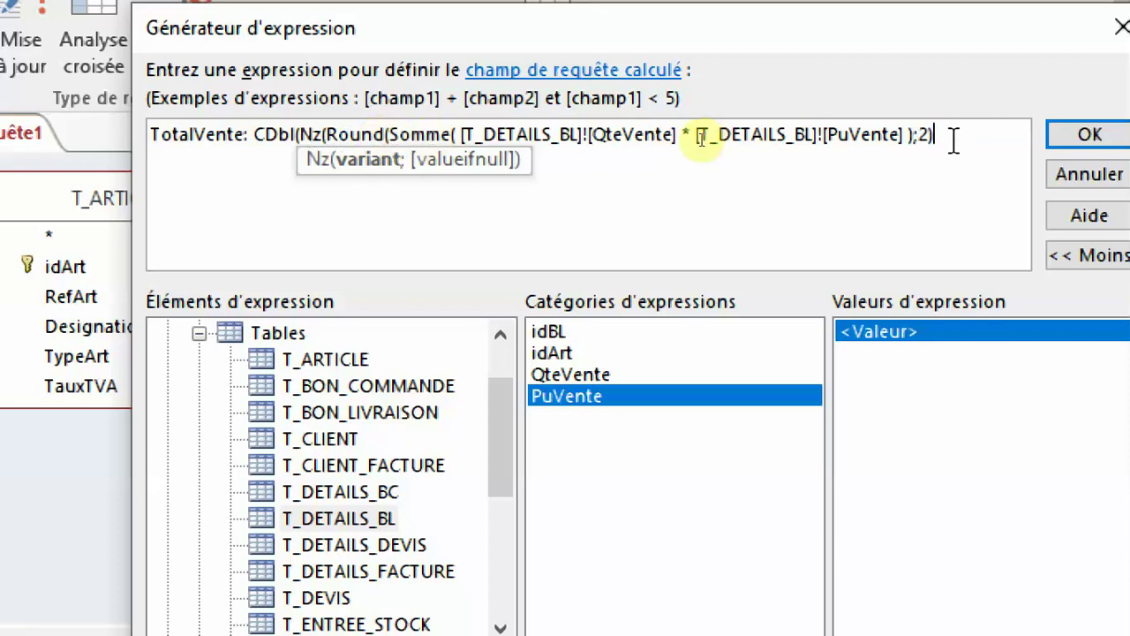
pyautogui.write(';')
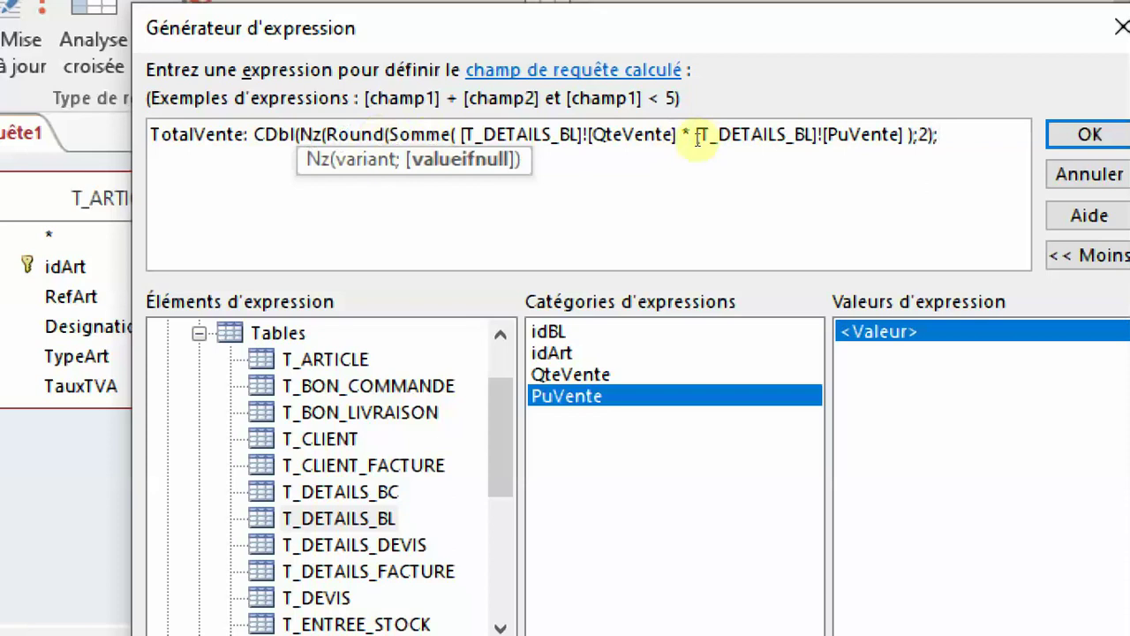
pyautogui.write('0)')
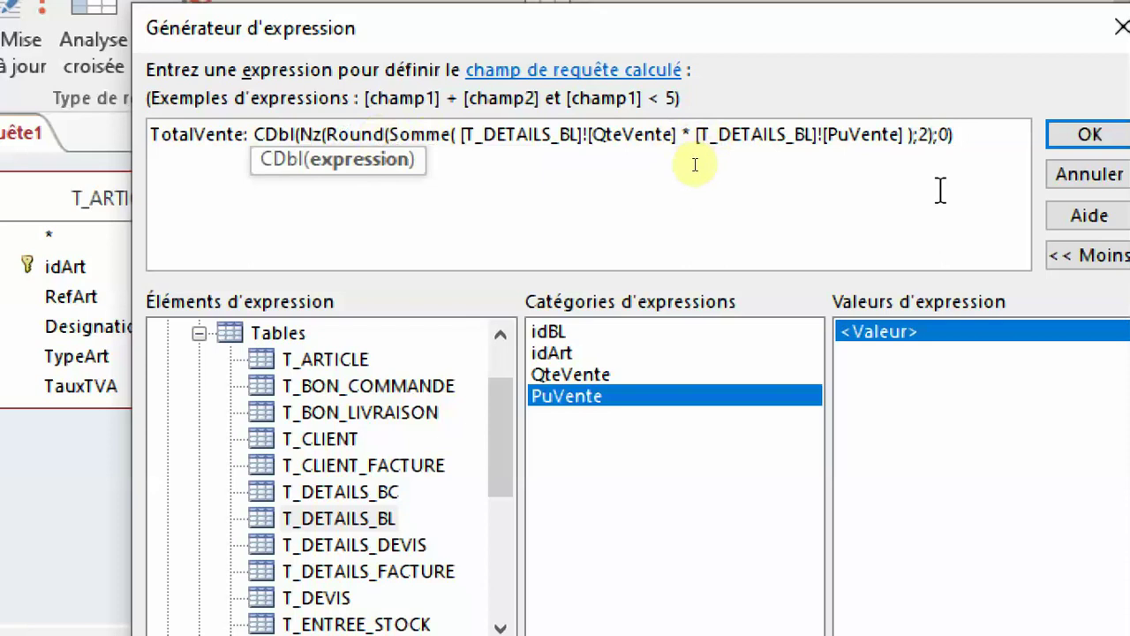
pyautogui.write(')')
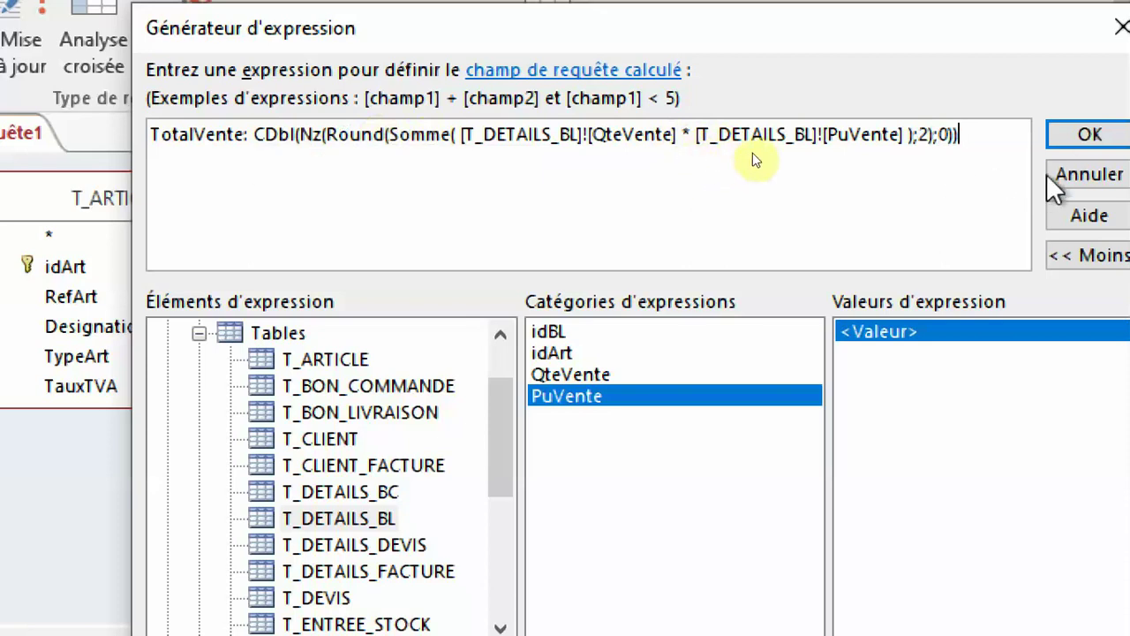
pyautogui.click(1063, 136)
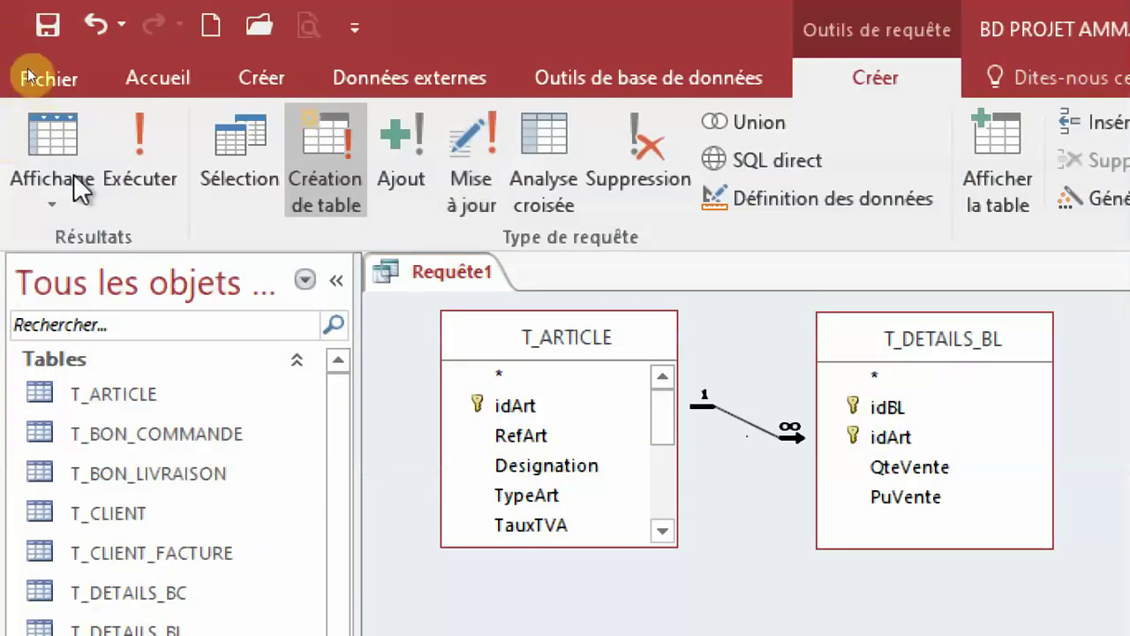
# Preview the query's rows in datasheet view to check the QteSortie and TotalVente columns, and return to design view
pyautogui.click(58, 190)
pyautogui.click(74, 247)
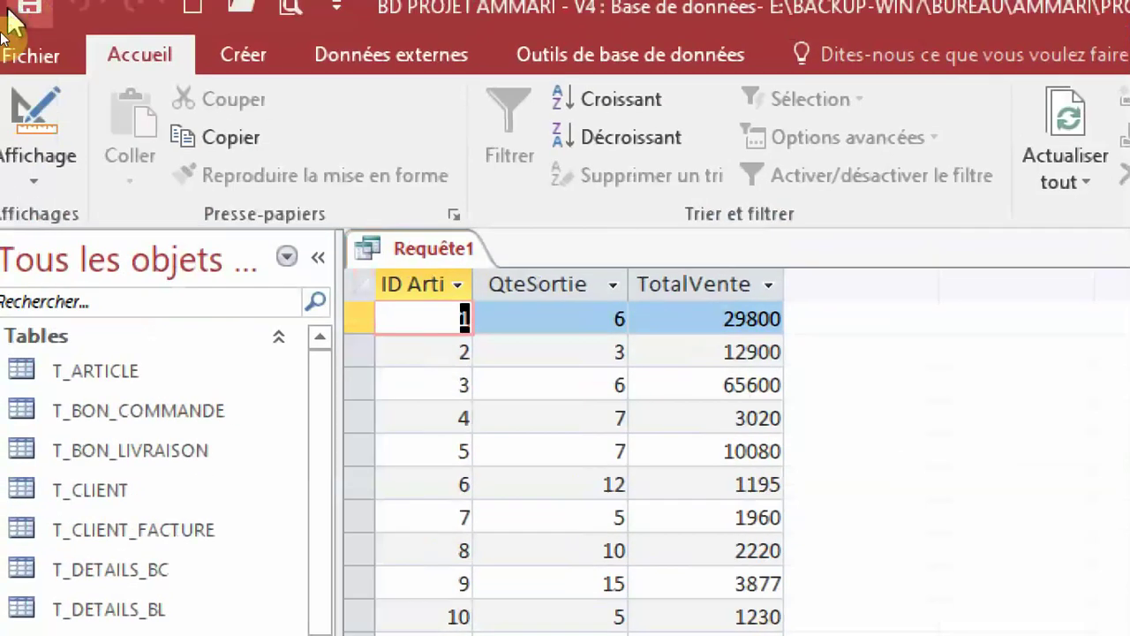
pyautogui.click(44, 119)
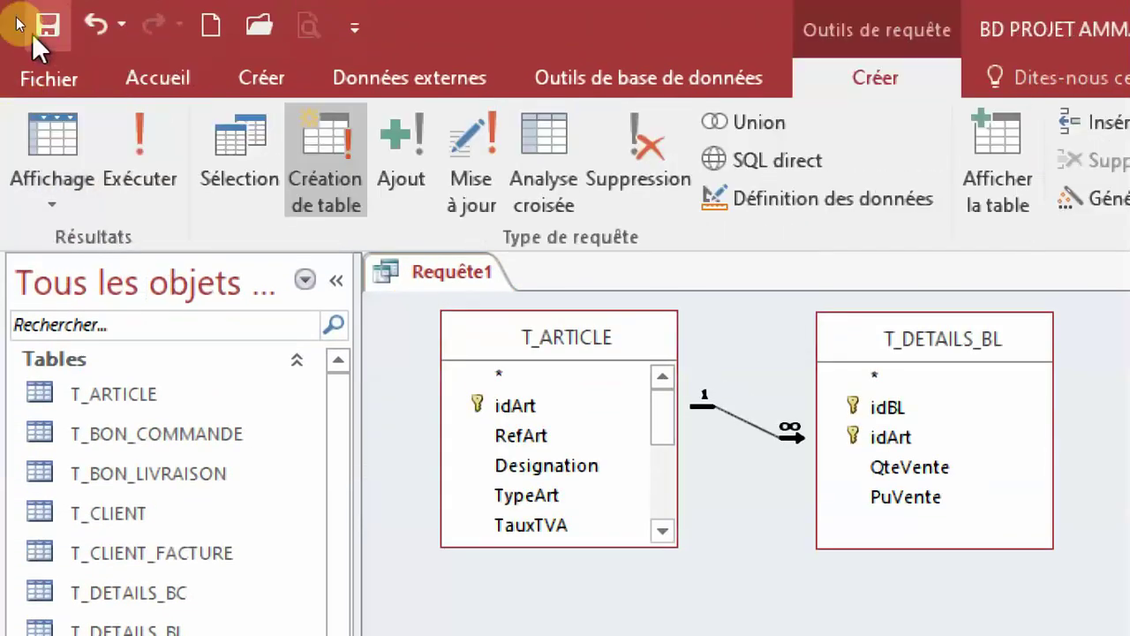
# Save the query as R_CREATE_SORTIE_STOCK
pyautogui.click(35, 31)
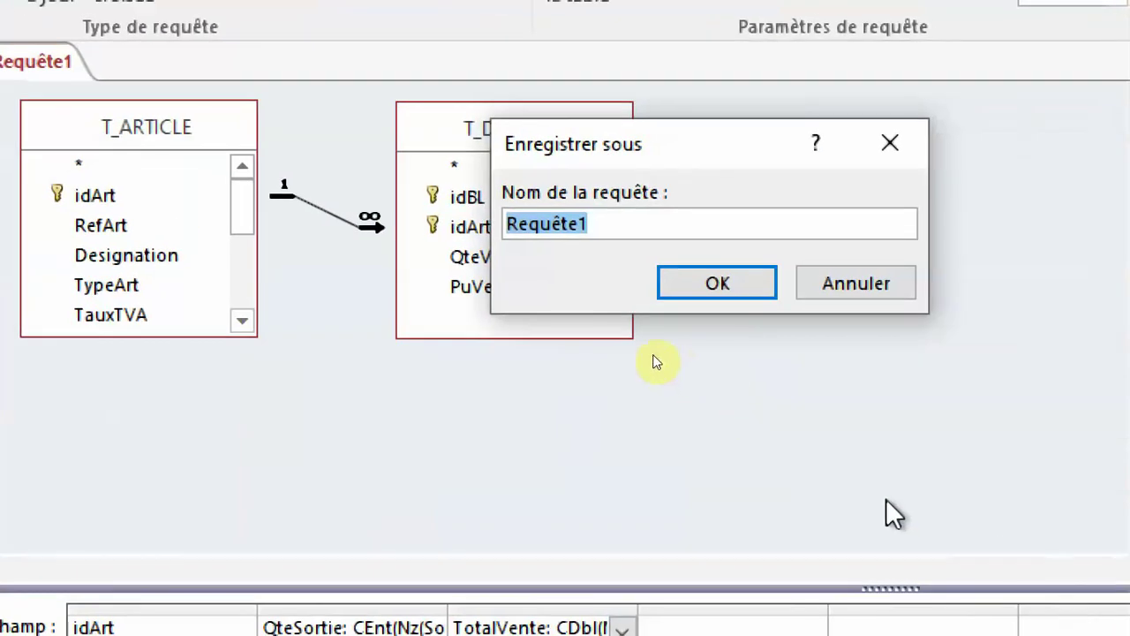
pyautogui.write('R')
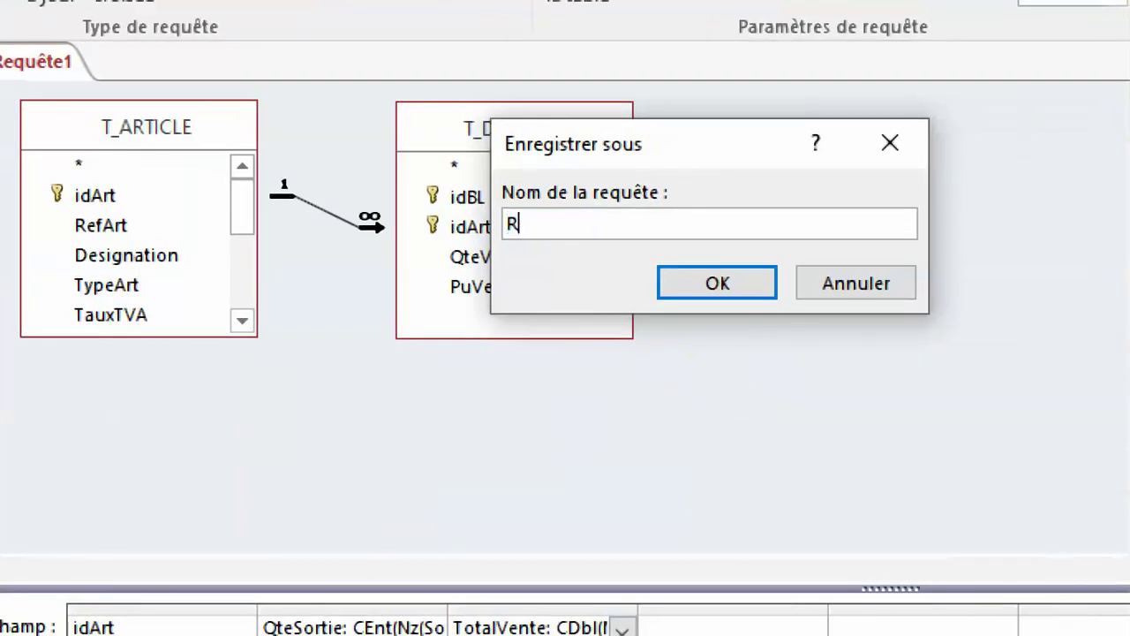
pyautogui.write('_CREATE')
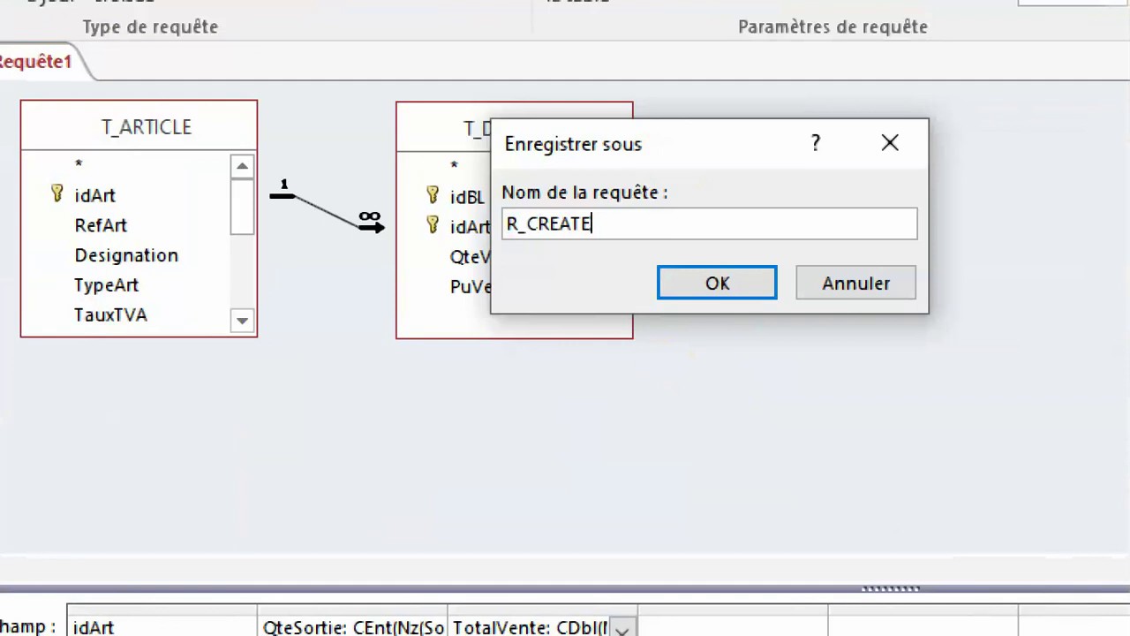
pyautogui.write('_SORTIE')
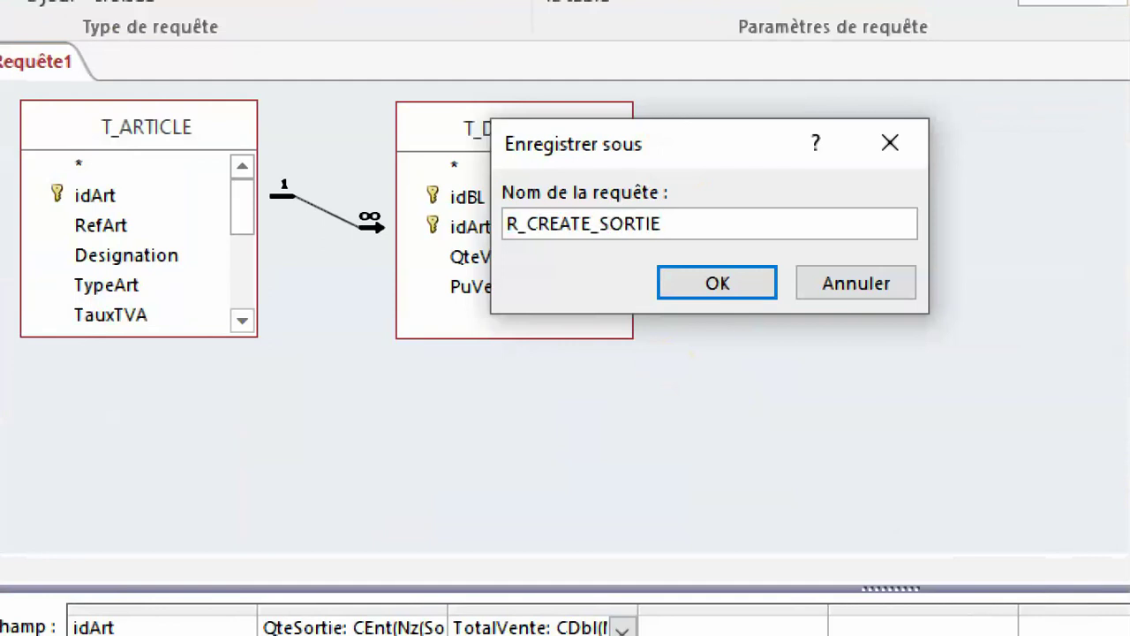
pyautogui.write('_STOCK')
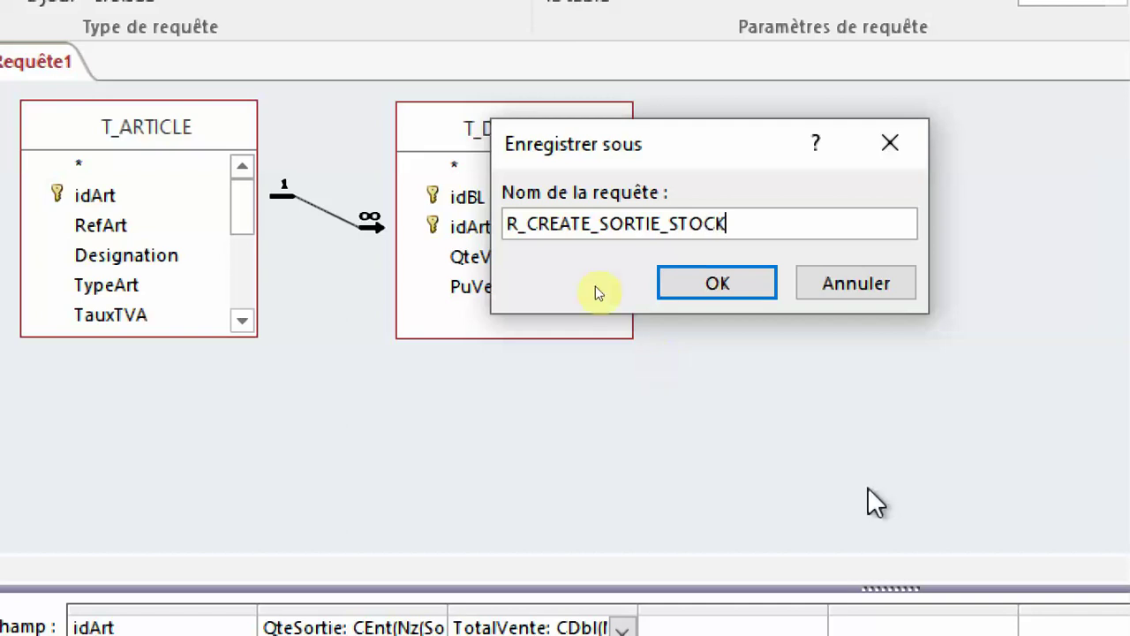
pyautogui.click(735, 292)
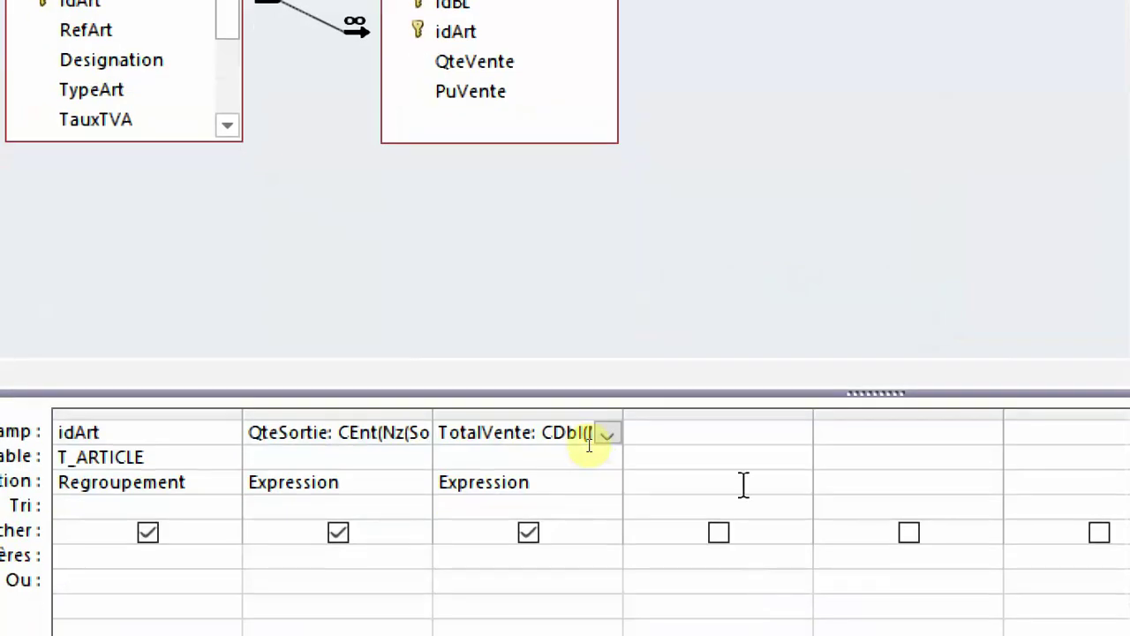
# Set the total operation of the empty fourth column to Expression
pyautogui.click(675, 432)
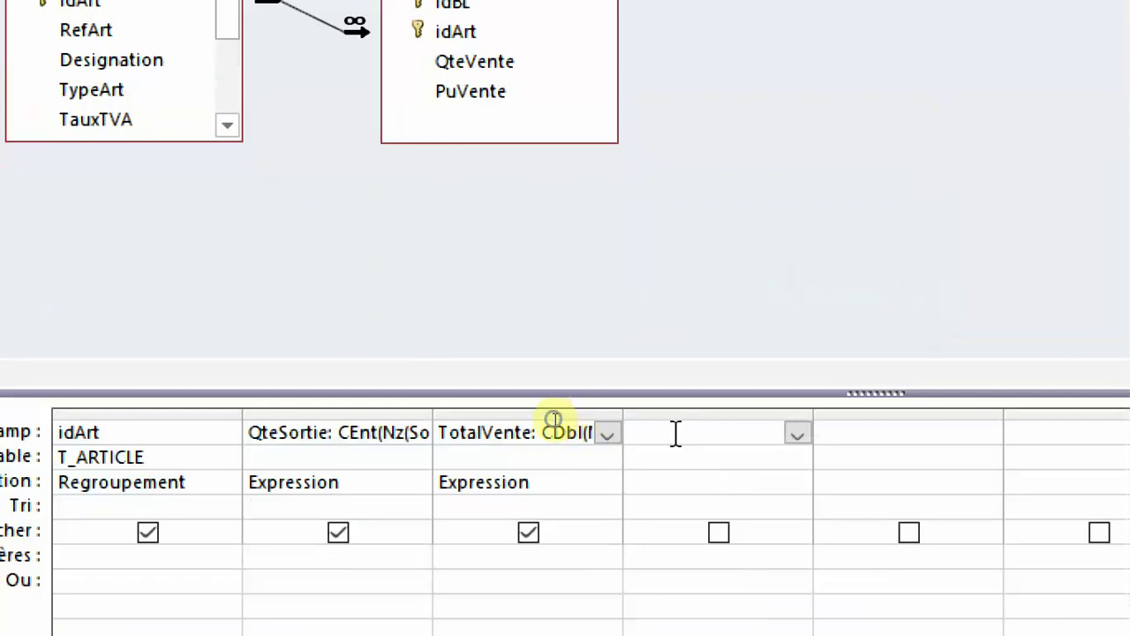
pyautogui.rightClick(676, 432)
pyautogui.press('Escape')
pyautogui.click(673, 484)
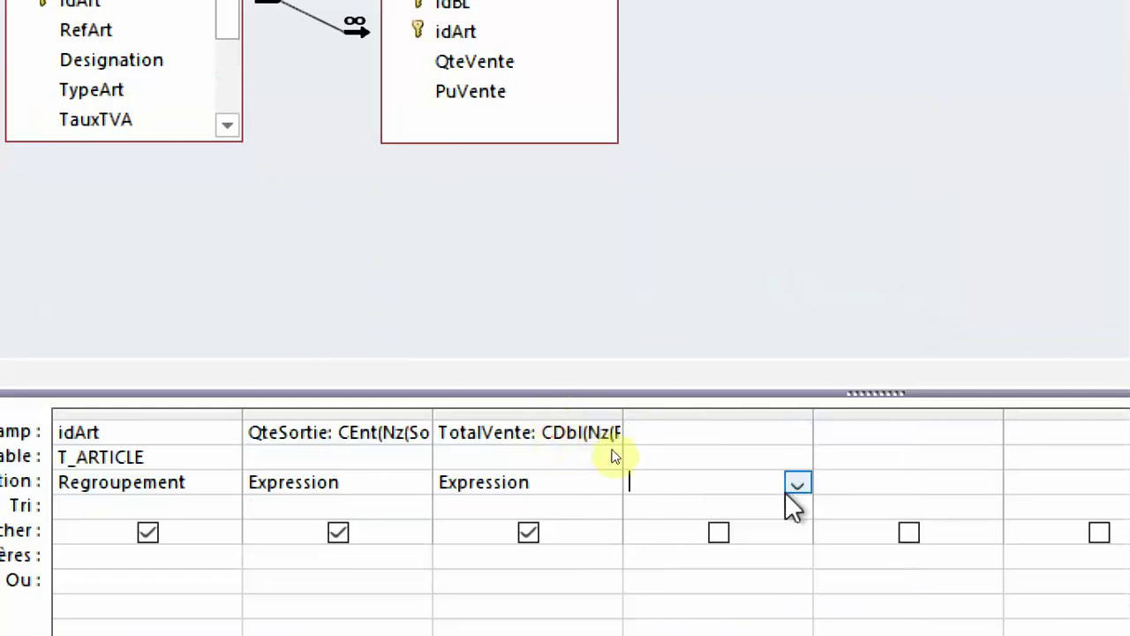
pyautogui.click(797, 484)
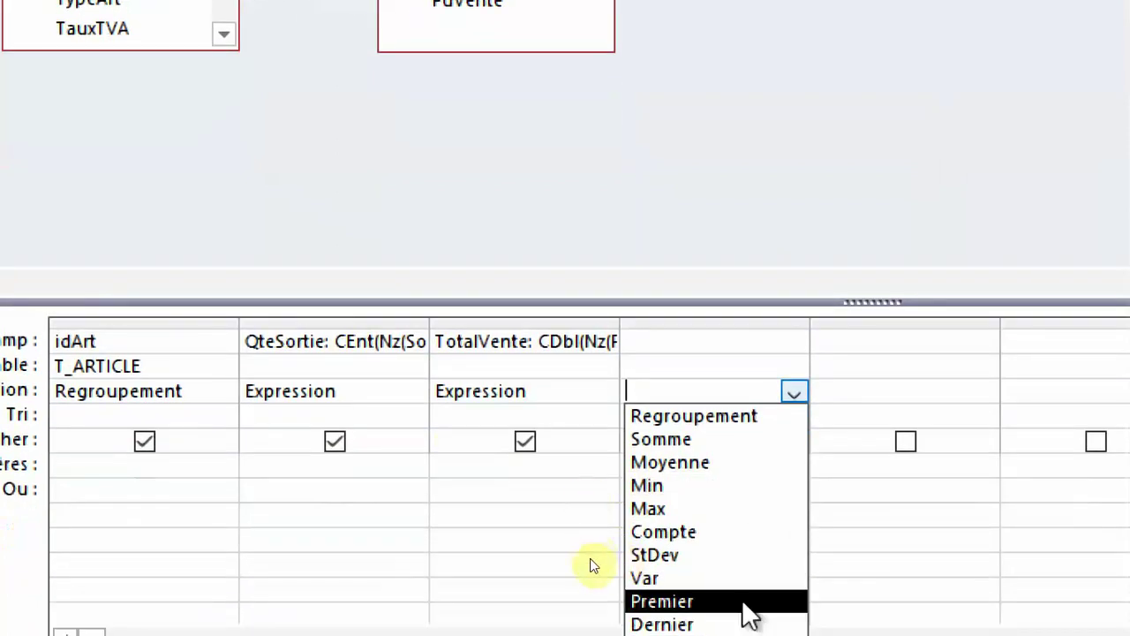
pyautogui.click(731, 635)
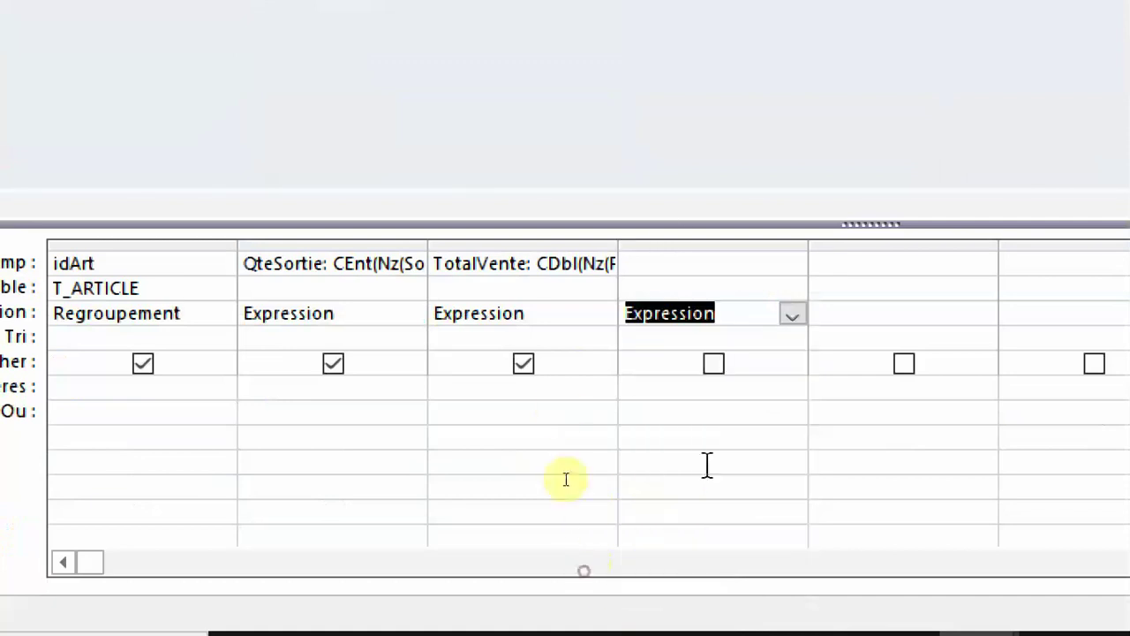
# Build an expression for the fourth column's field, naming it PumVente and starting it with the IIf function
pyautogui.click(669, 262)
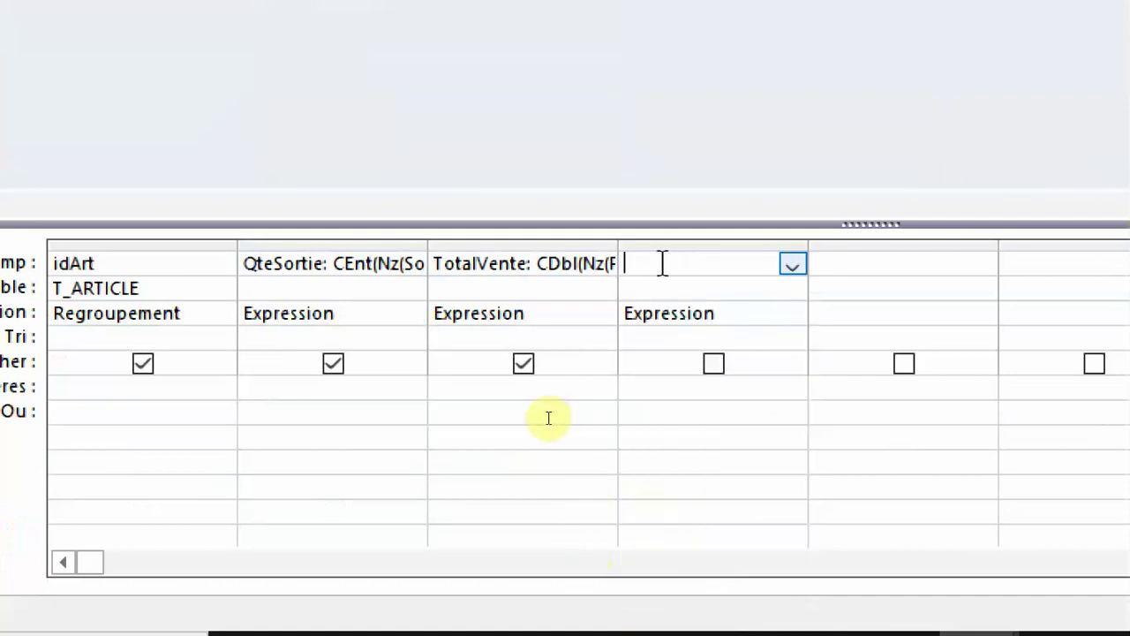
pyautogui.rightClick(660, 260)
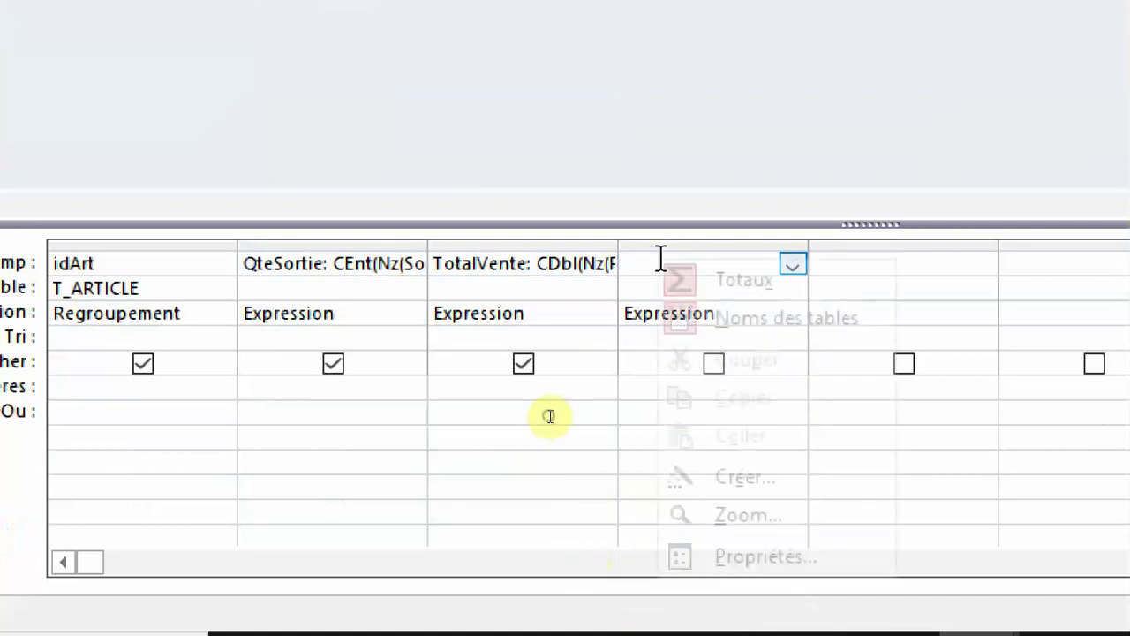
pyautogui.click(767, 475)
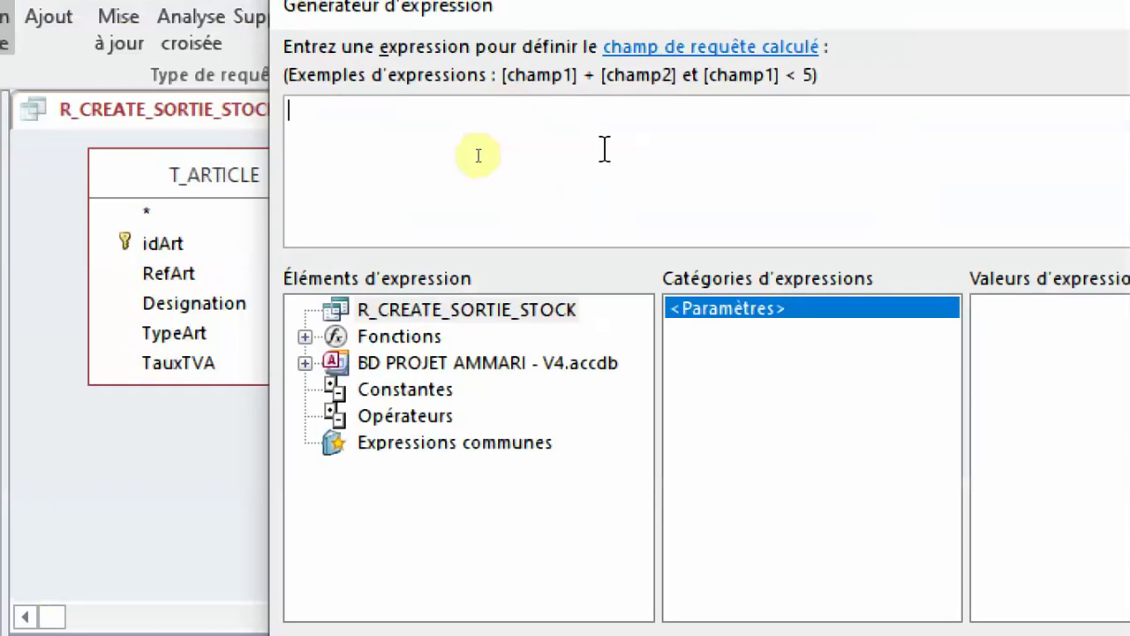
pyautogui.write('Pum')
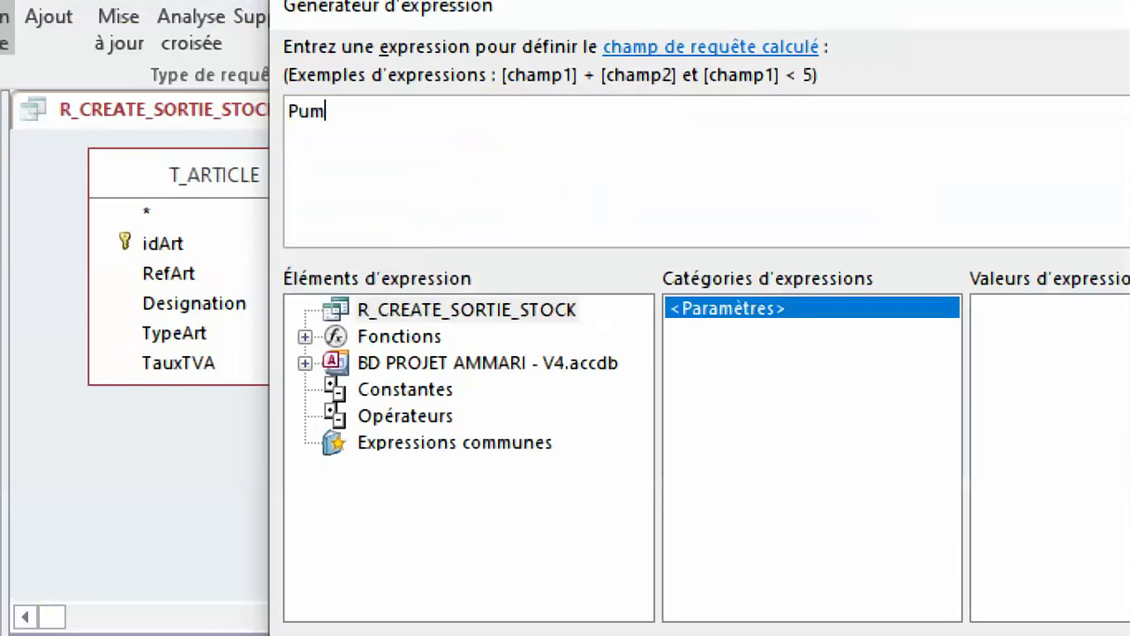
pyautogui.write('Vente: IIf(')
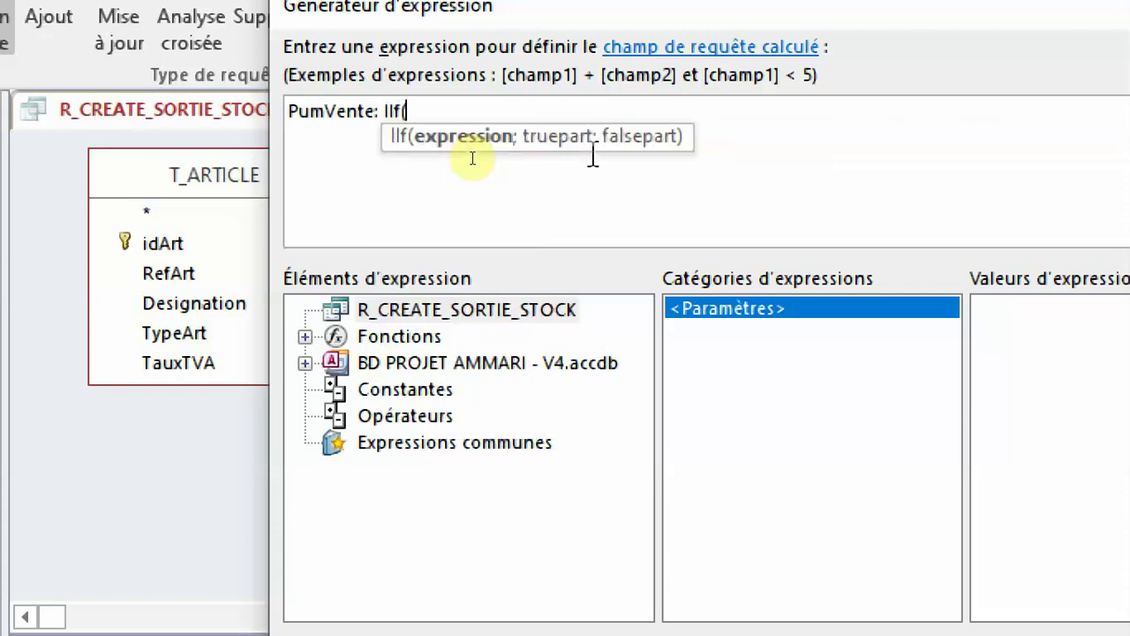
# Enter QteSortie=0 as the condition of the IIf function in the PumVente expression
pyautogui.write('qte')
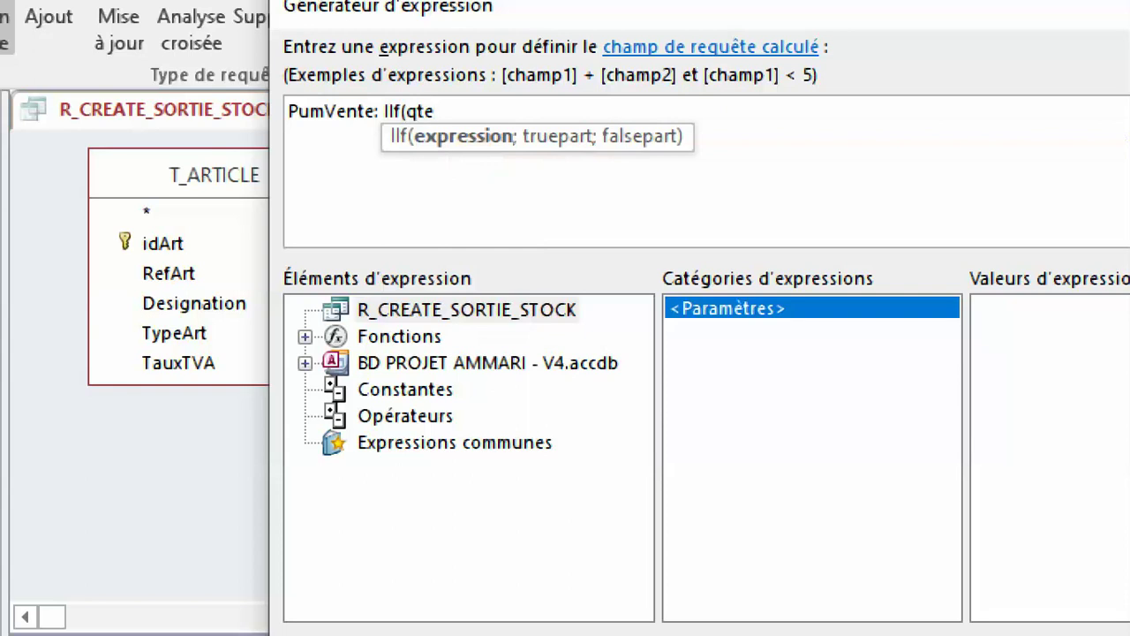
pyautogui.click(472, 158)
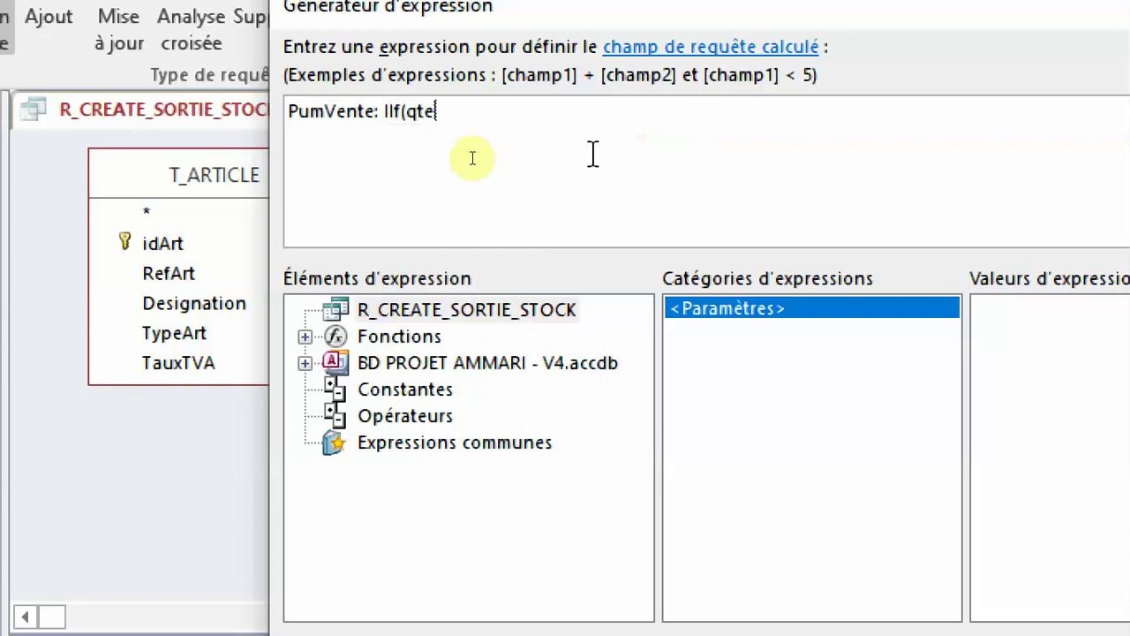
pyautogui.press('BackSpace')
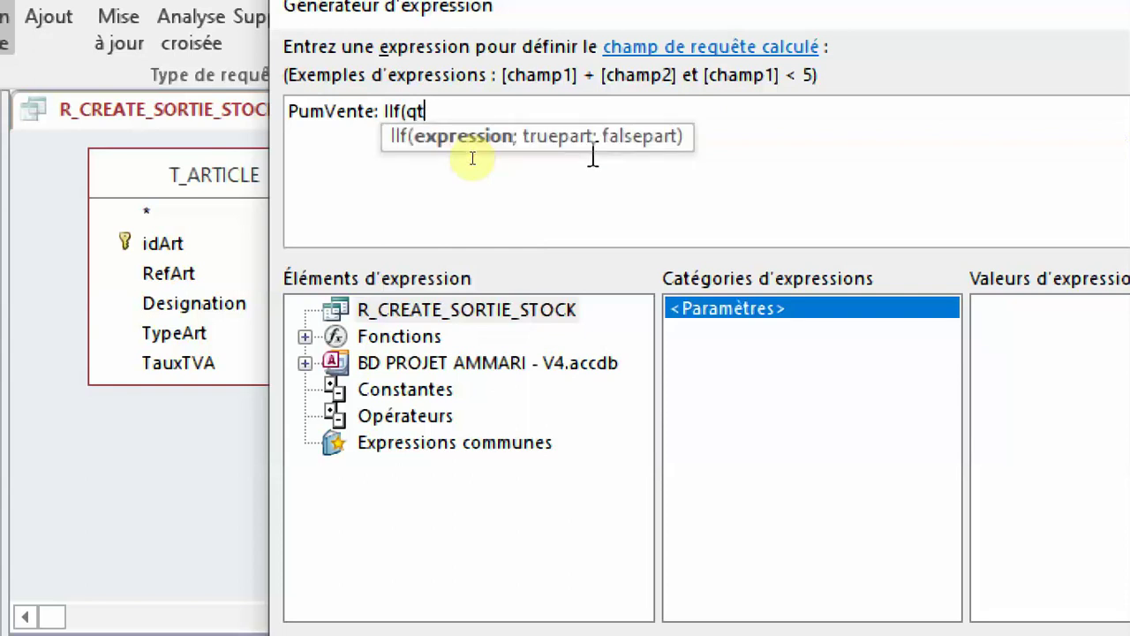
pyautogui.write('e')
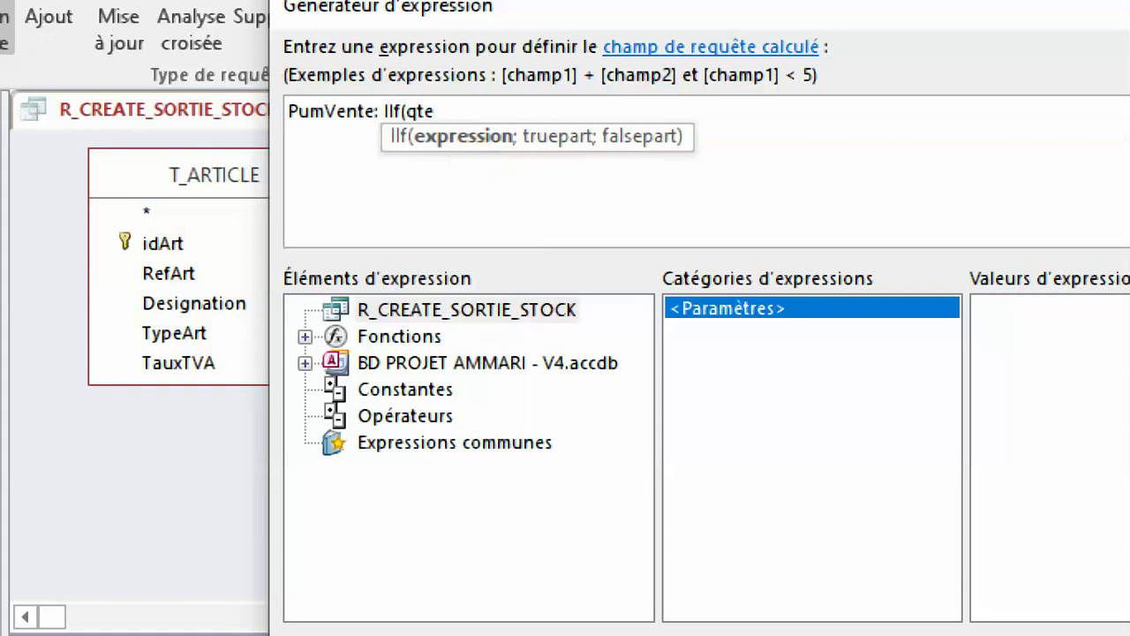
pyautogui.press('BackSpace')
pyautogui.press('BackSpace')
pyautogui.press('BackSpace')
pyautogui.write('QteSort')
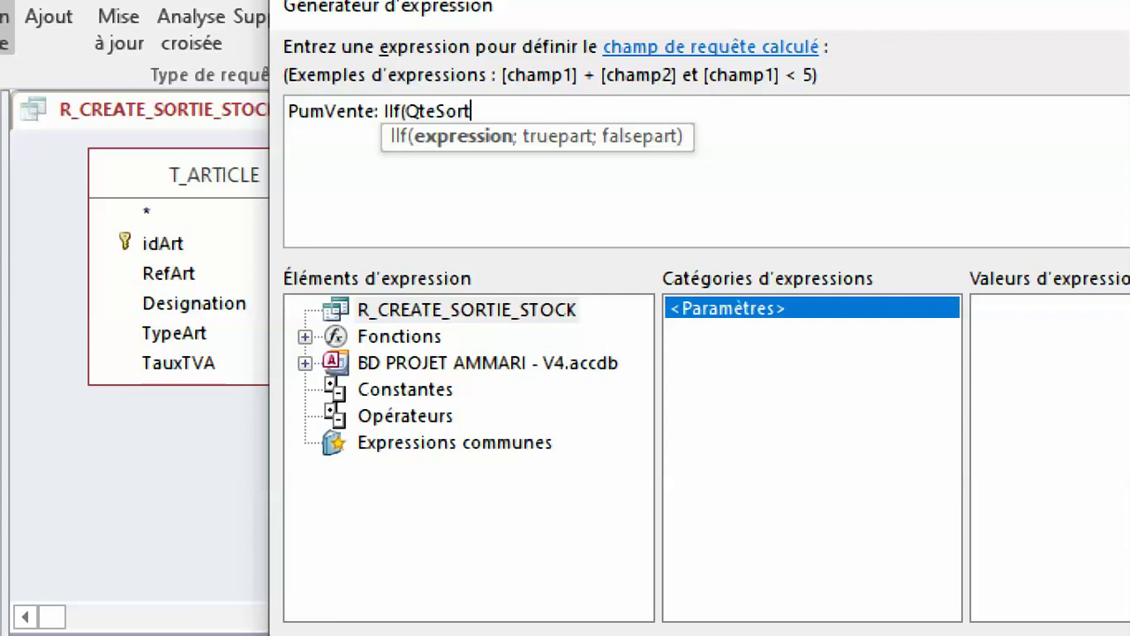
pyautogui.write('ie=0')
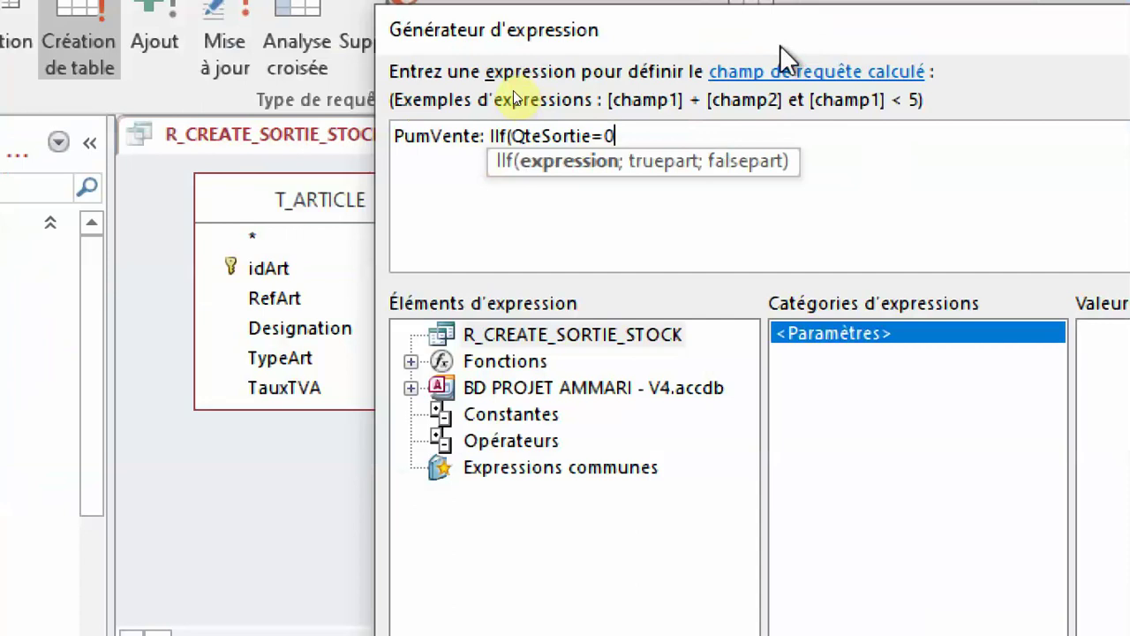
# Reposition the expression builder and give IIf a true part of 0, adding the separator before the false part
pyautogui.moveTo(780, 44); pyautogui.dragTo(943, 55)
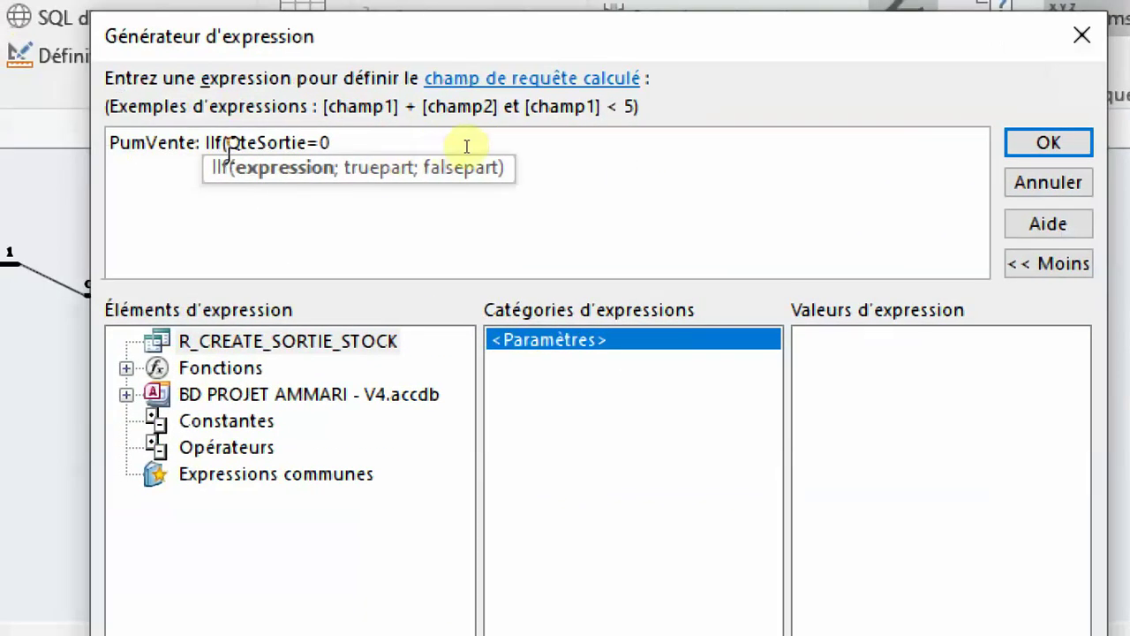
pyautogui.write(';0')
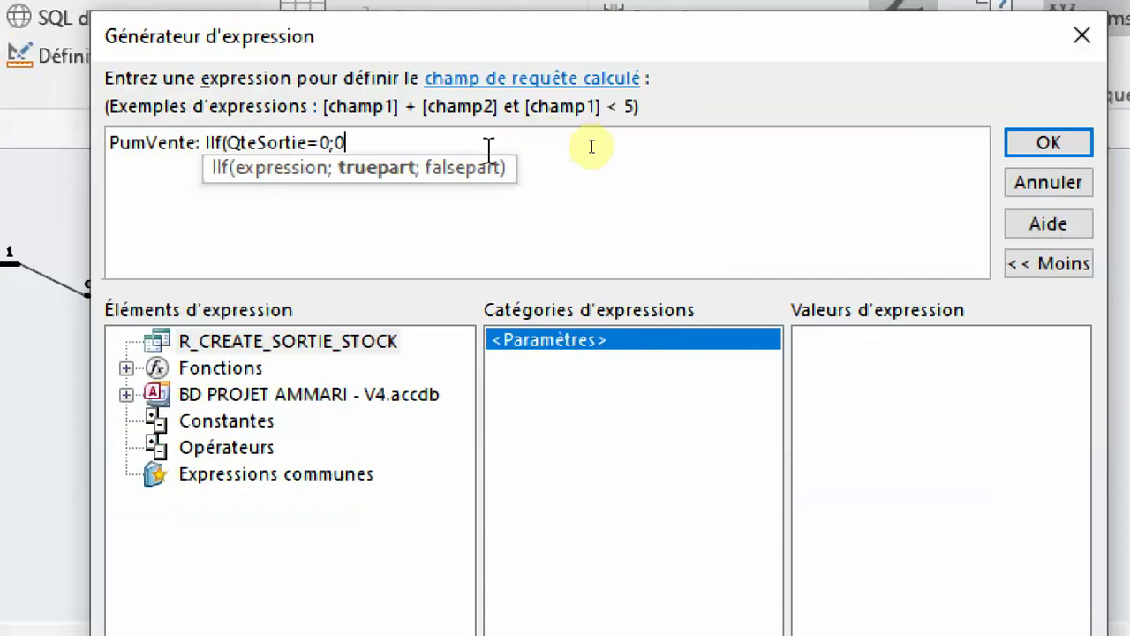
pyautogui.write(';')
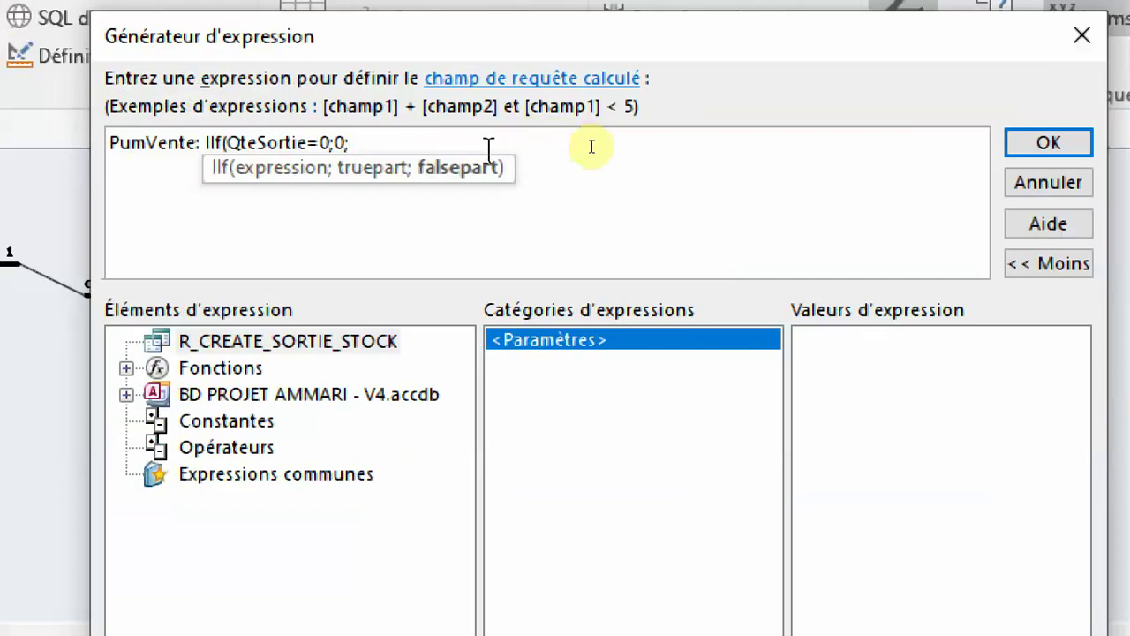
# Complete the PumVente expression with the false part Round(TotalVente/QteSortie;2), close the IIf function and accept the expression
pyautogui.write('round')
pyautogui.press('Tab')
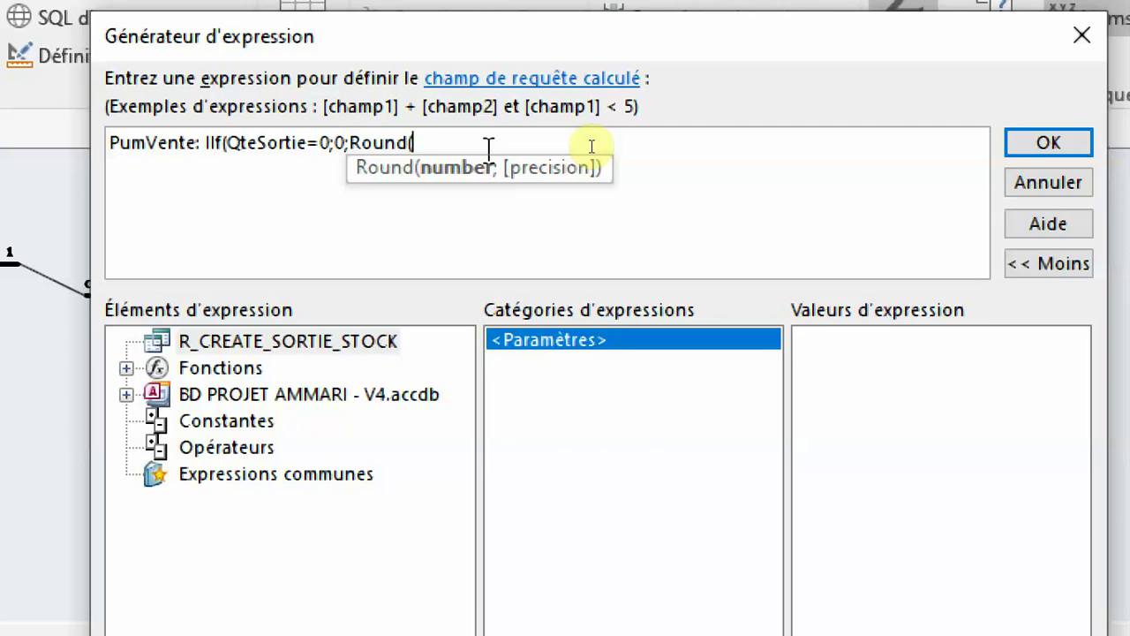
pyautogui.write('T')
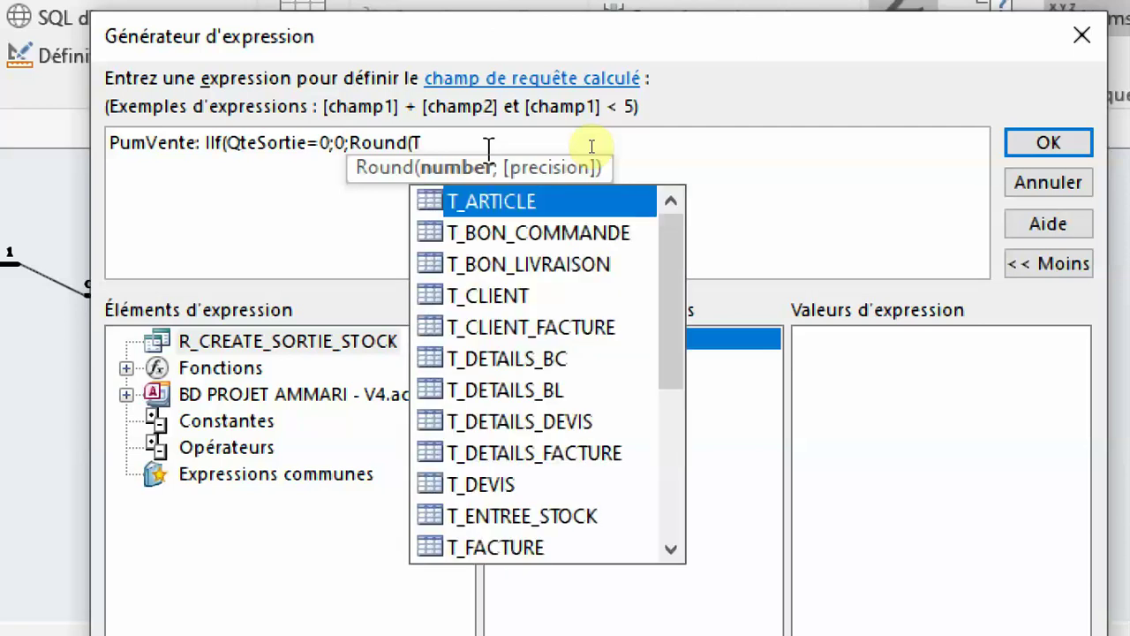
pyautogui.write('otalVe')
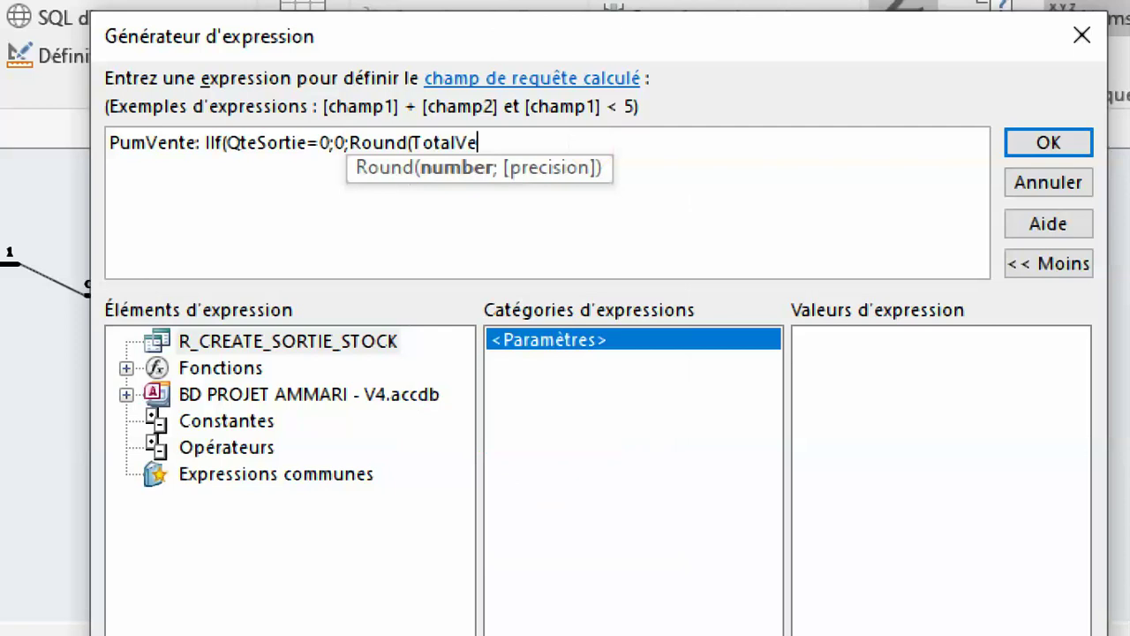
pyautogui.write('nte/Qte')
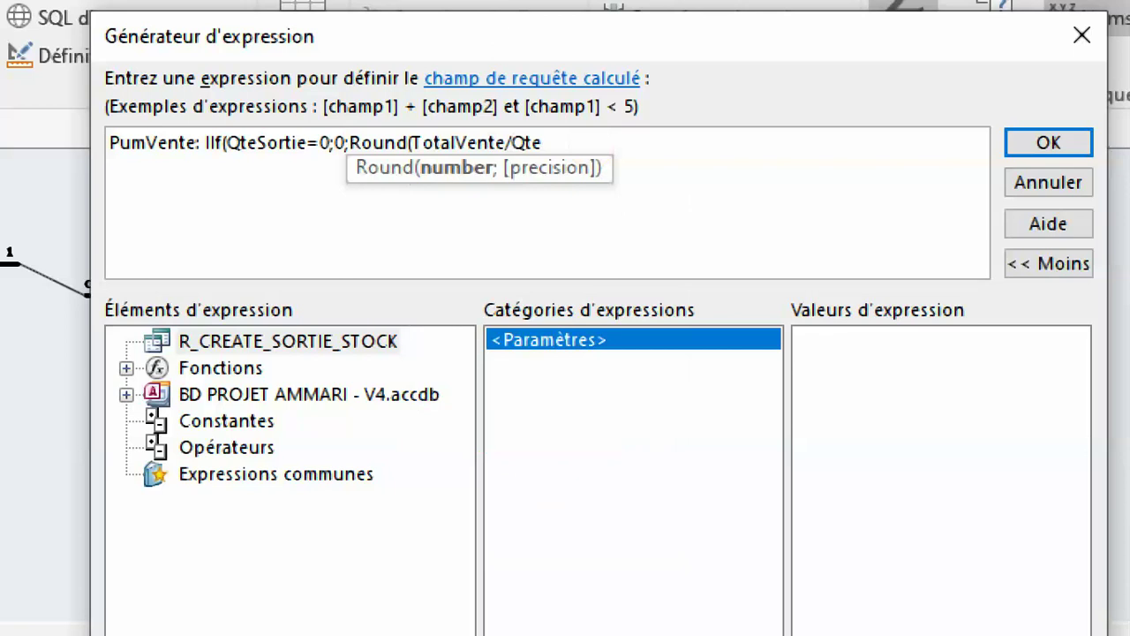
pyautogui.write('Sortie)')
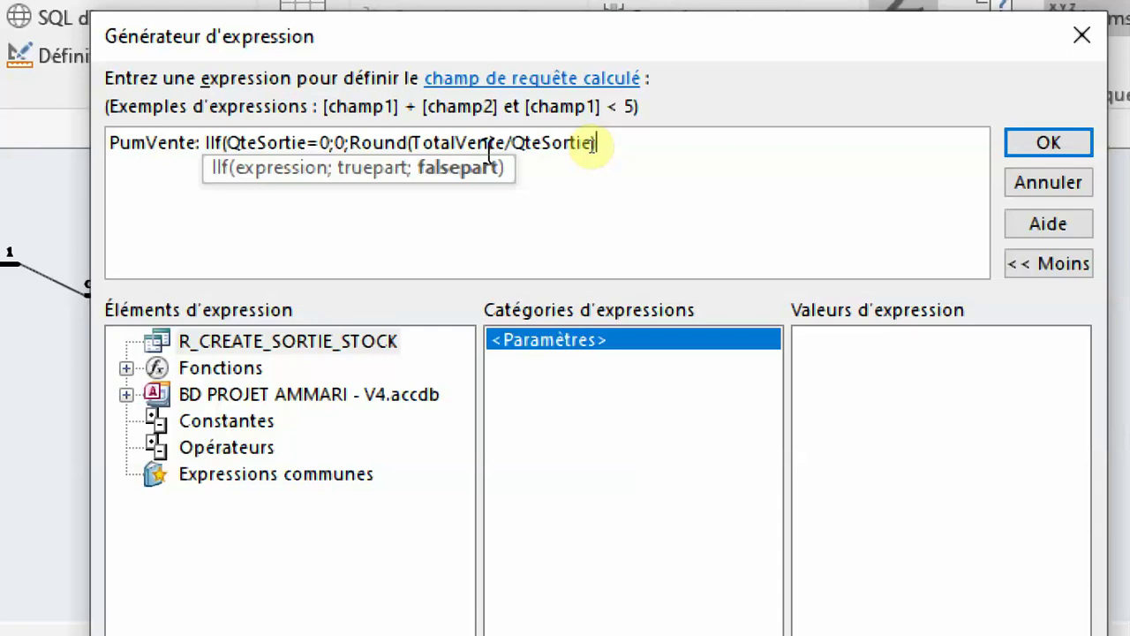
pyautogui.press('BackSpace')
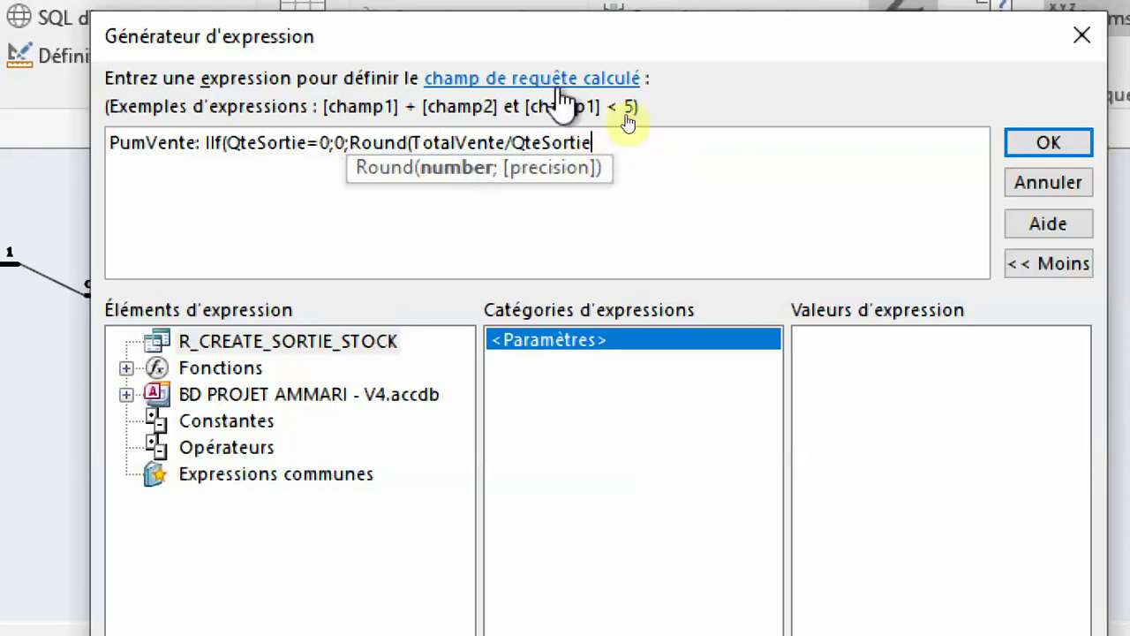
pyautogui.write(';')
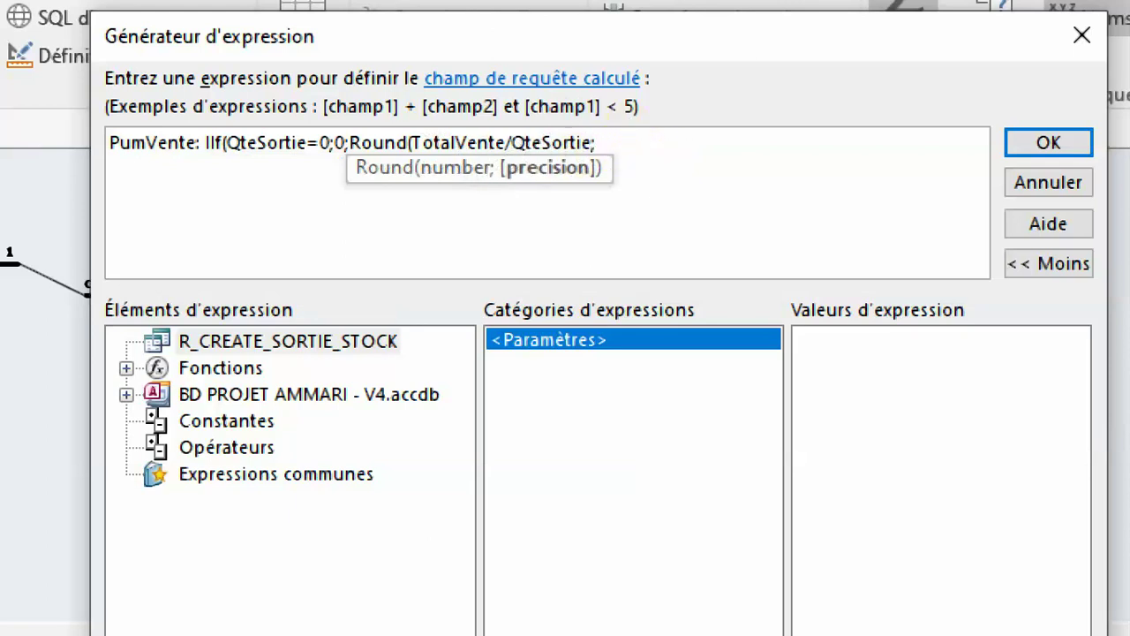
pyautogui.write('2)')
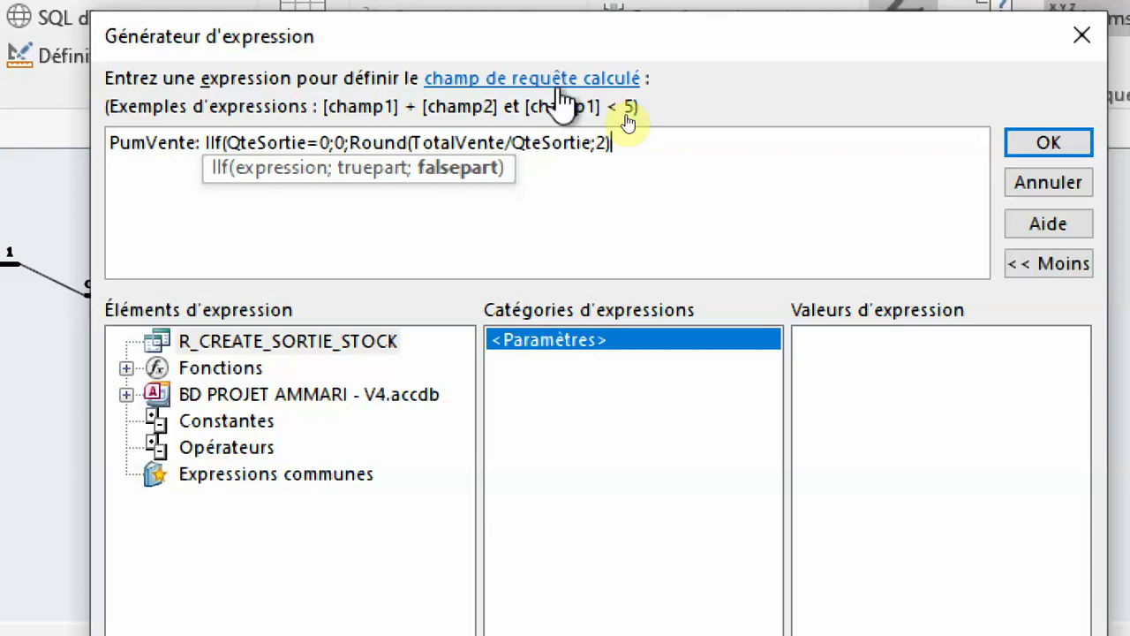
pyautogui.write(')')
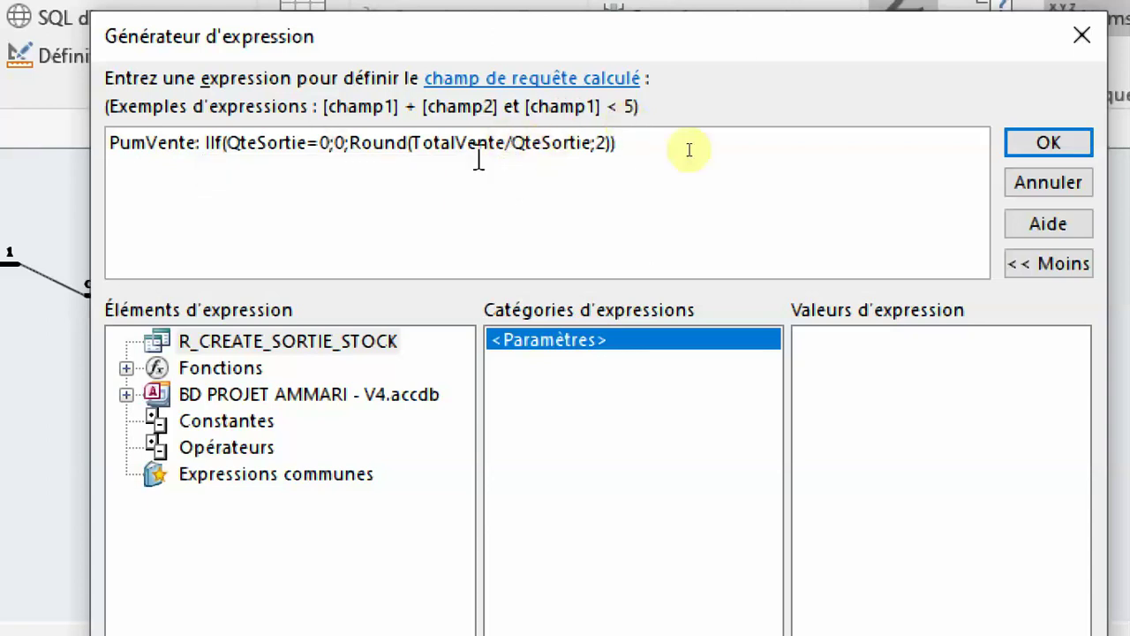
pyautogui.click(1046, 144)
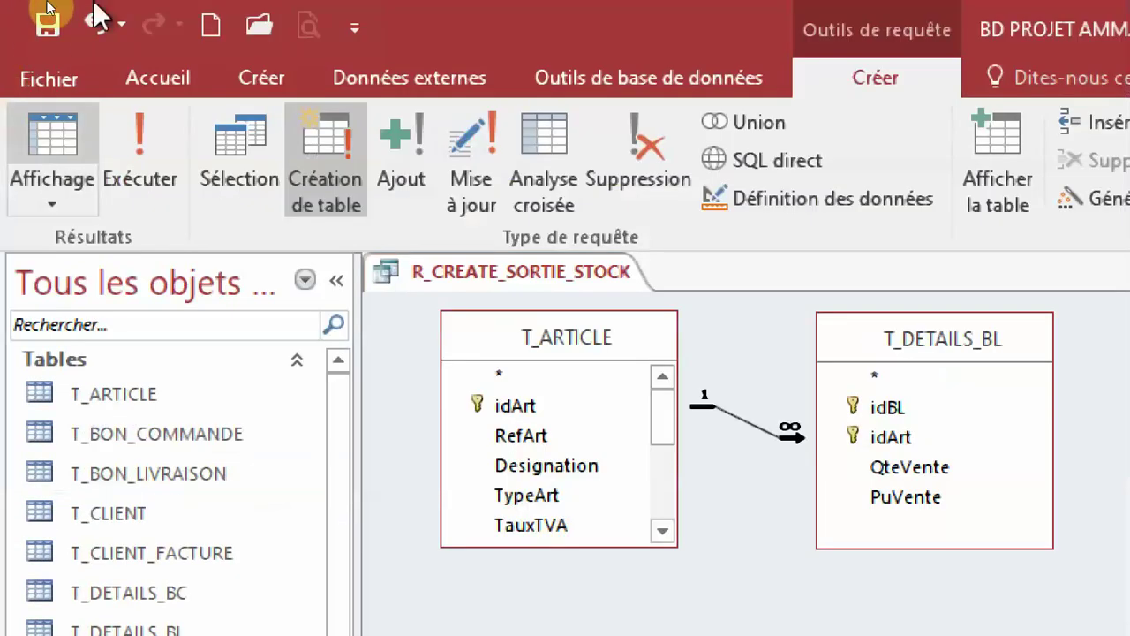
# Preview the R_CREATE_SORTIE_STOCK query in datasheet view to check its QteSortie, TotalVente and PumVente values
pyautogui.click(53, 199)
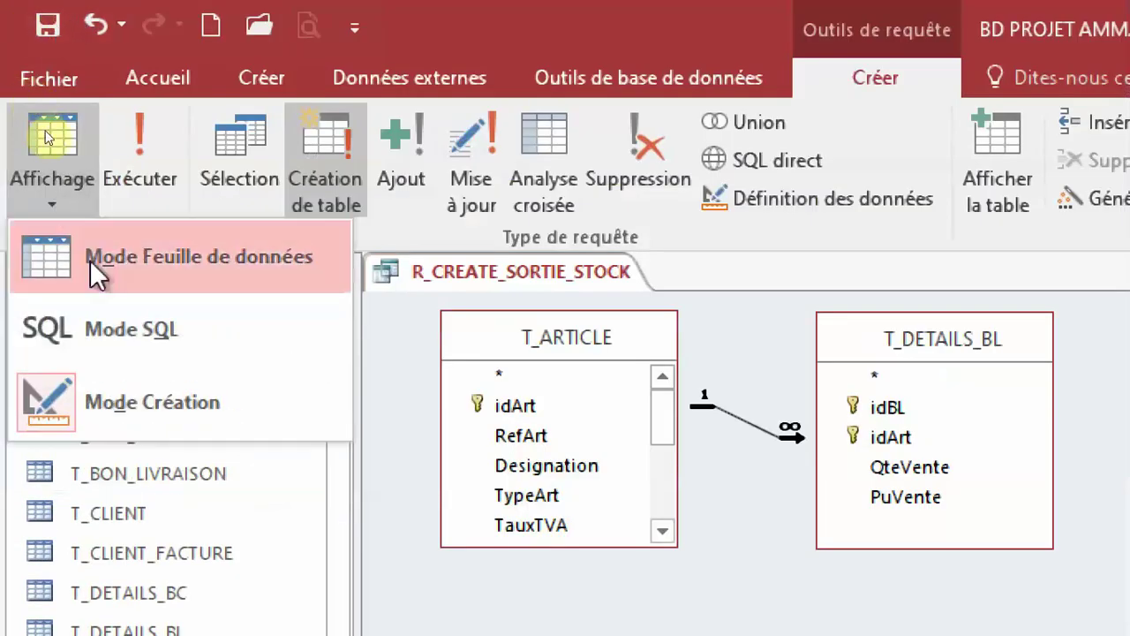
pyautogui.click(90, 265)
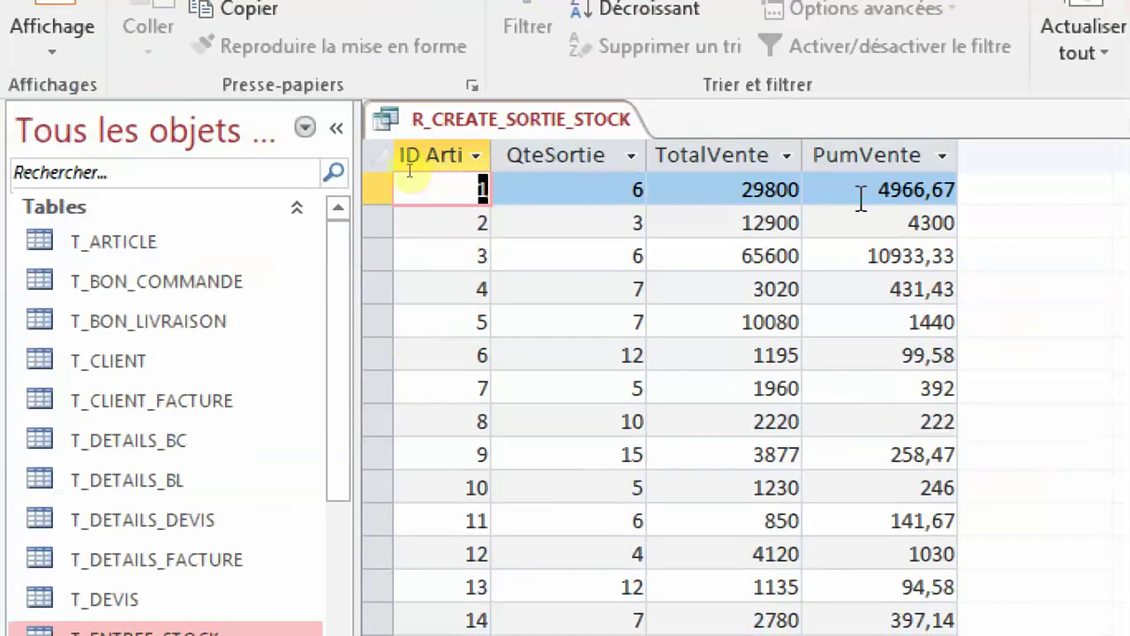
pyautogui.doubleClick(749, 340)
pyautogui.doubleClick(600, 184)
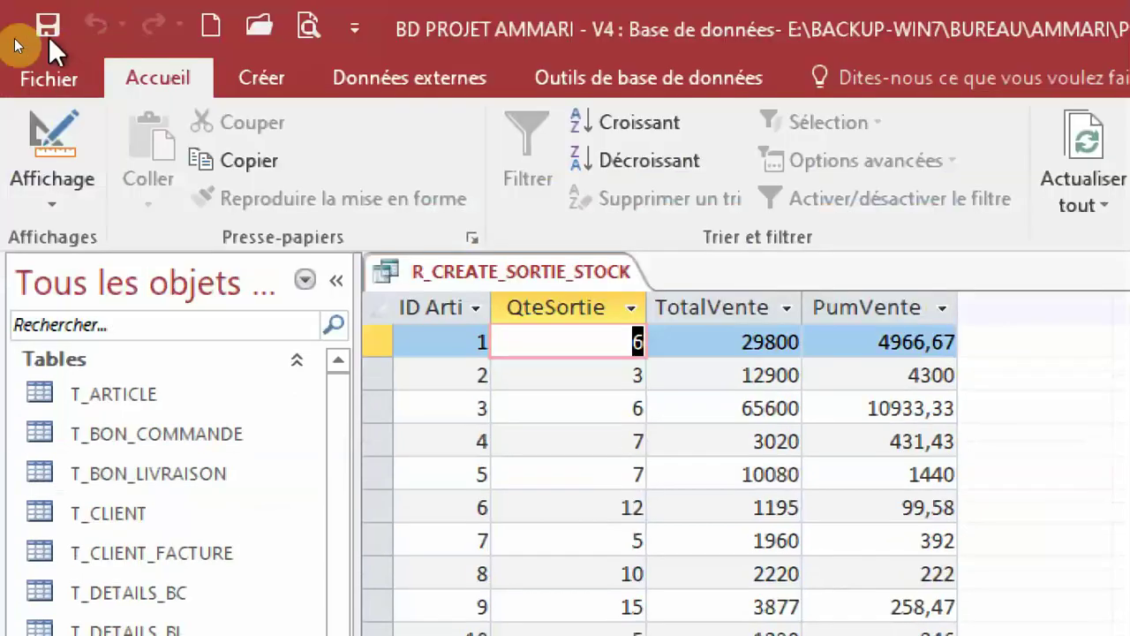
# Return the query to design view, run it and confirm the creation of the new table
pyautogui.click(52, 132)
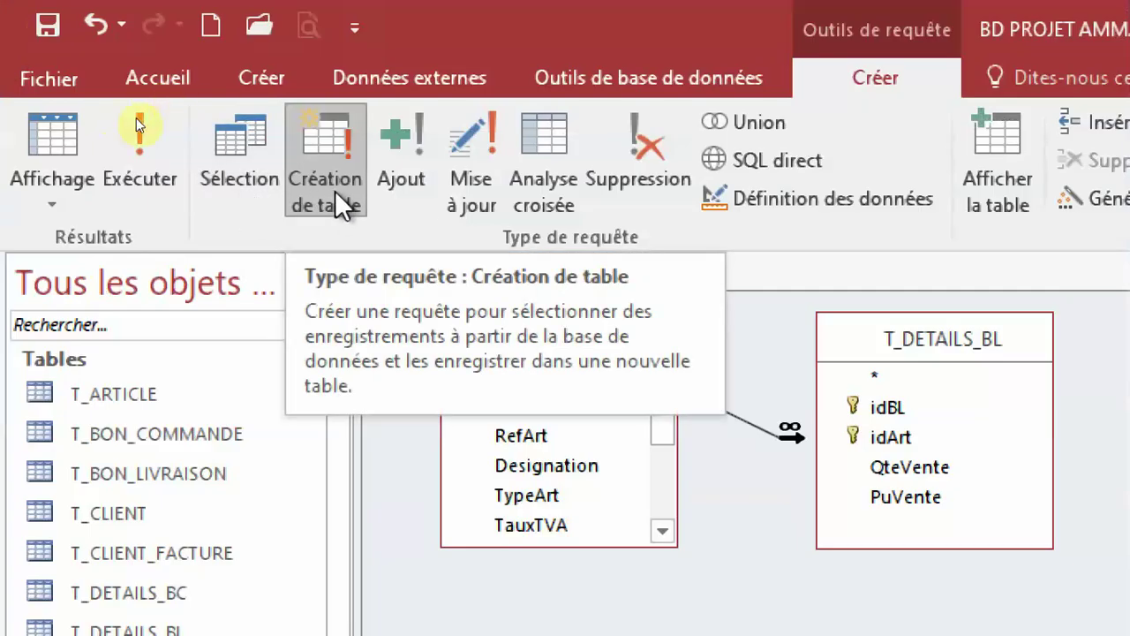
pyautogui.click(134, 167)
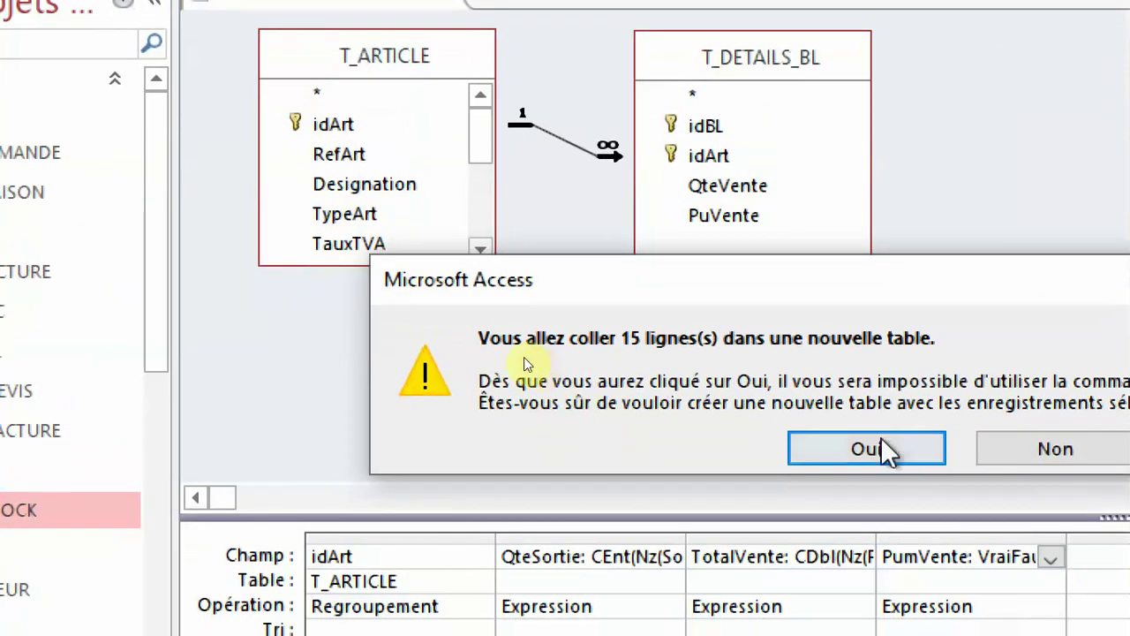
pyautogui.click(870, 448)
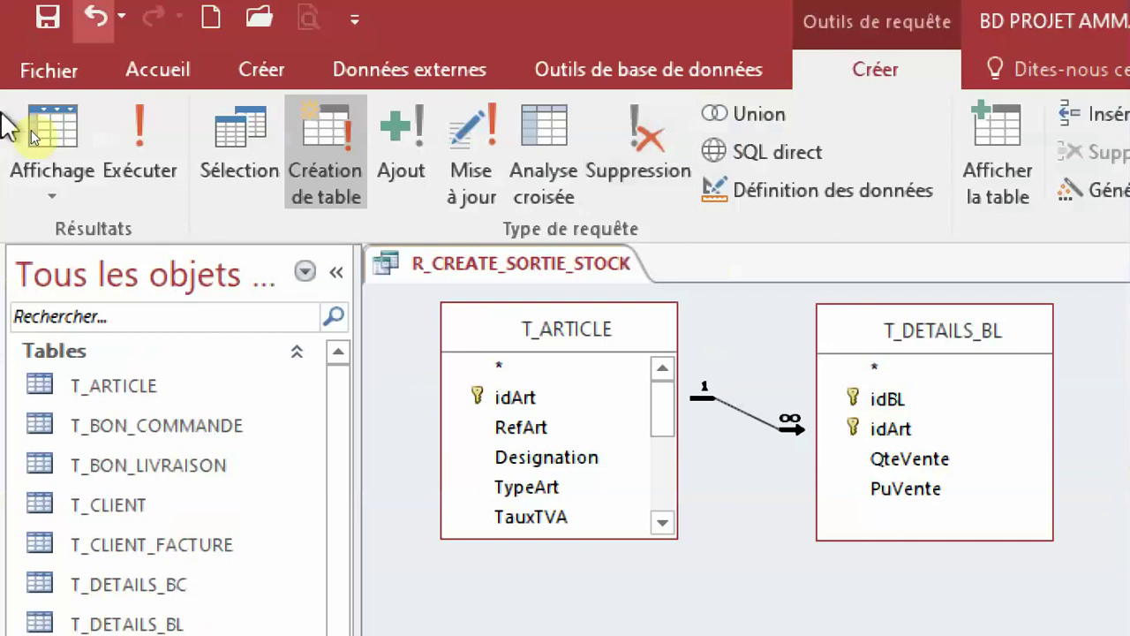
# Open the T_SORTIE_STOCK table to check its records, and close both the table and the R_CREATE_SORTIE_STOCK query
pyautogui.scroll(-2, 104, 594)
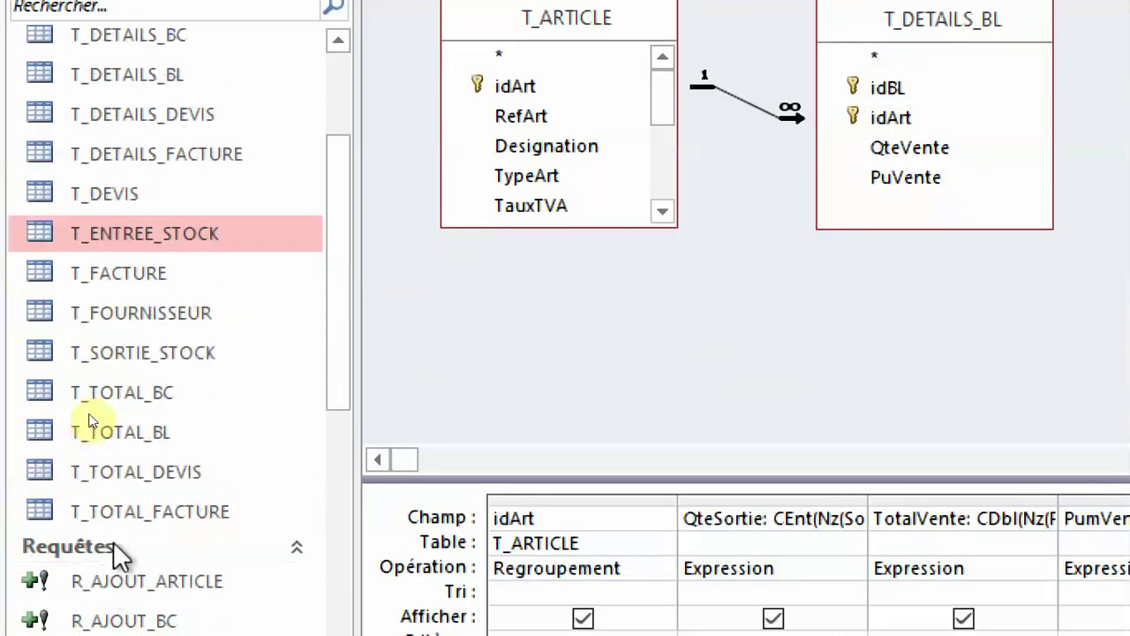
pyautogui.doubleClick(152, 353)
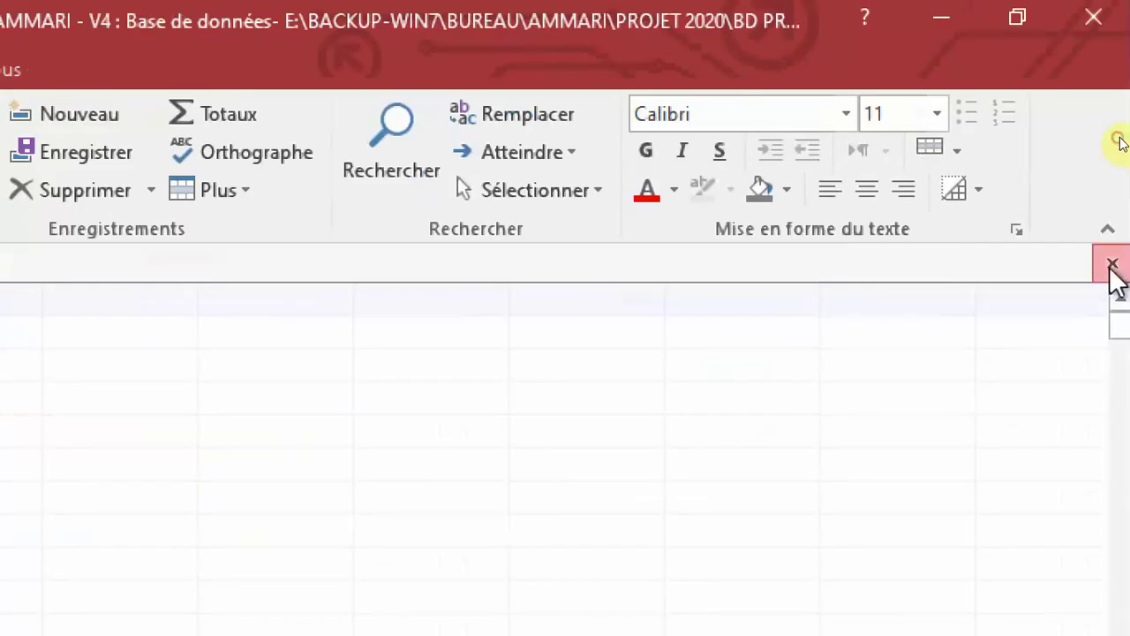
pyautogui.click(1112, 265)
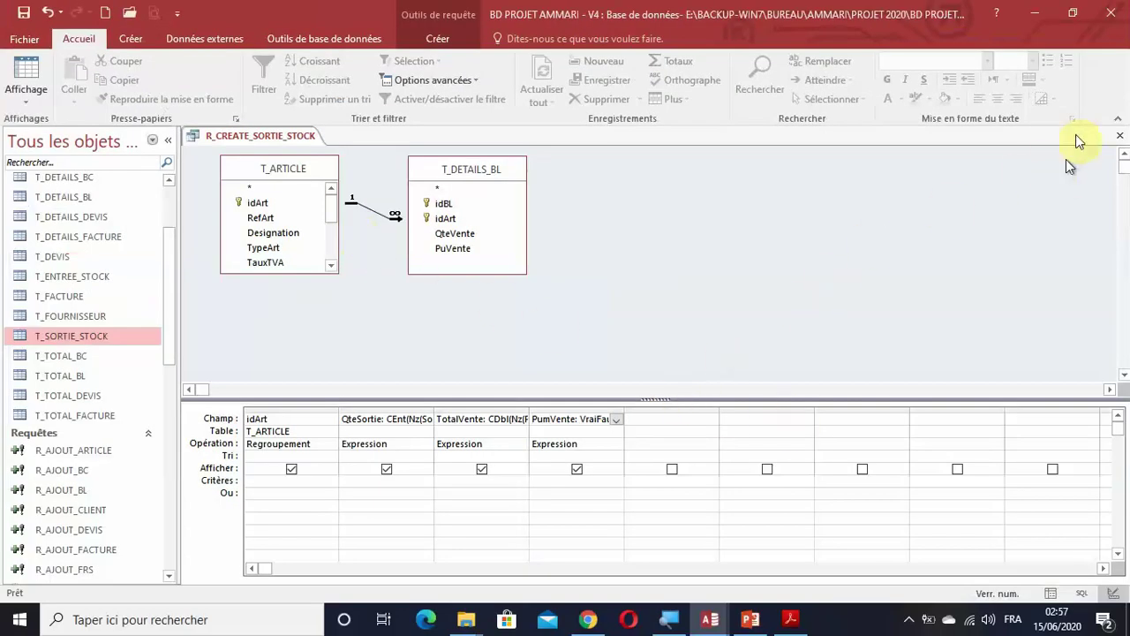
pyautogui.click(1119, 134)
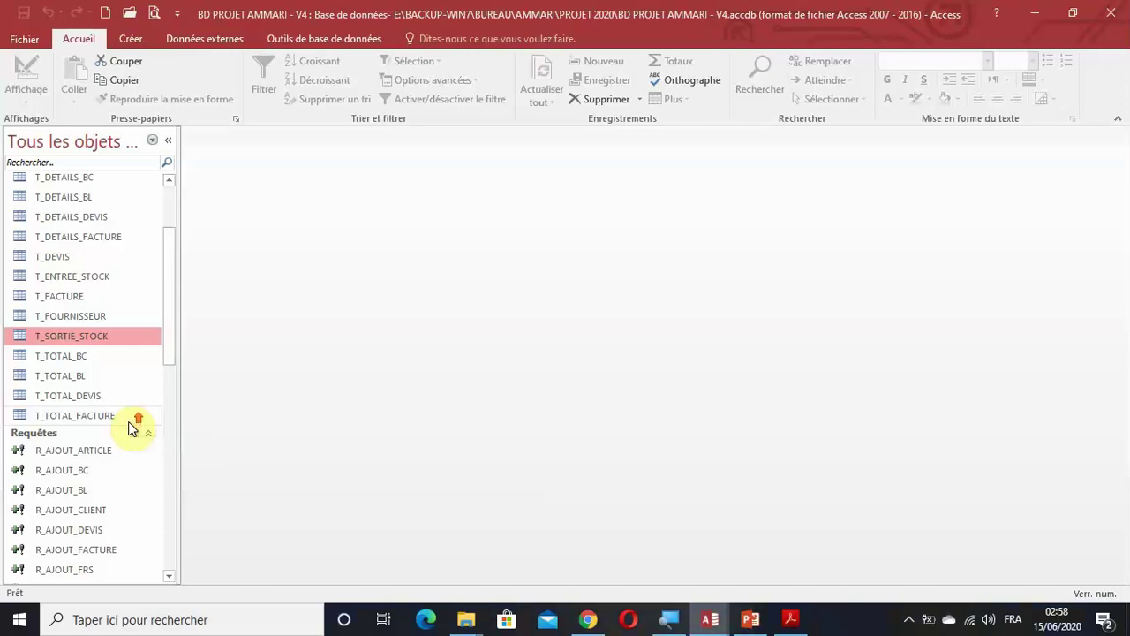
# Create a new query in design view containing the tables T_ARTICLE, T_ENTREE_STOCK and T_SORTIE_STOCK
pyautogui.scroll(3, 131, 424)
pyautogui.click(128, 38)
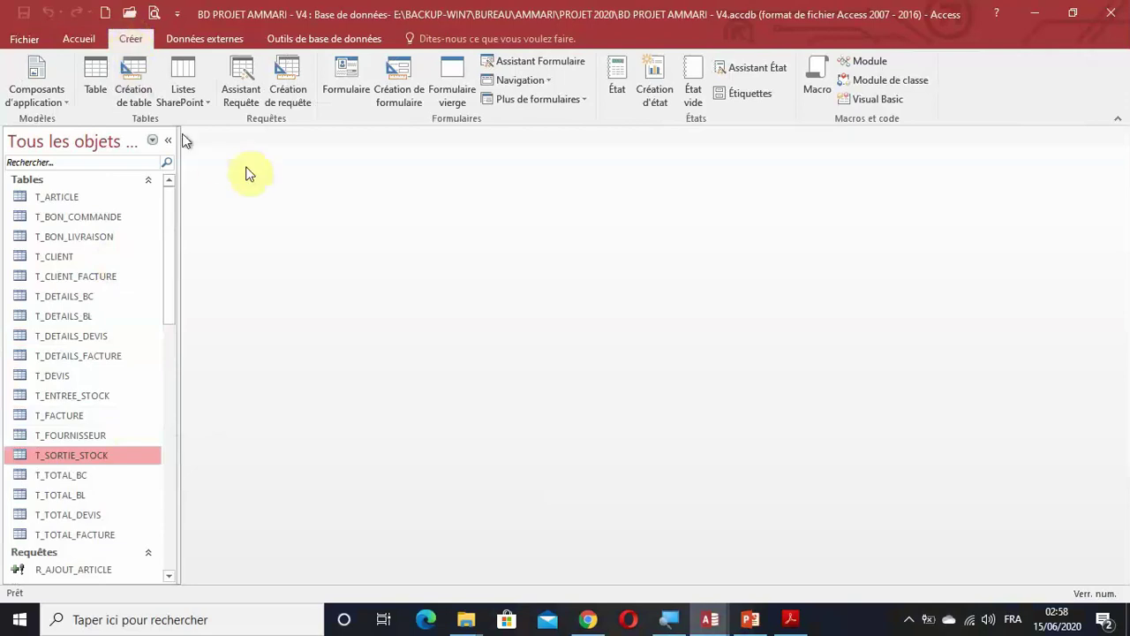
pyautogui.click(285, 110)
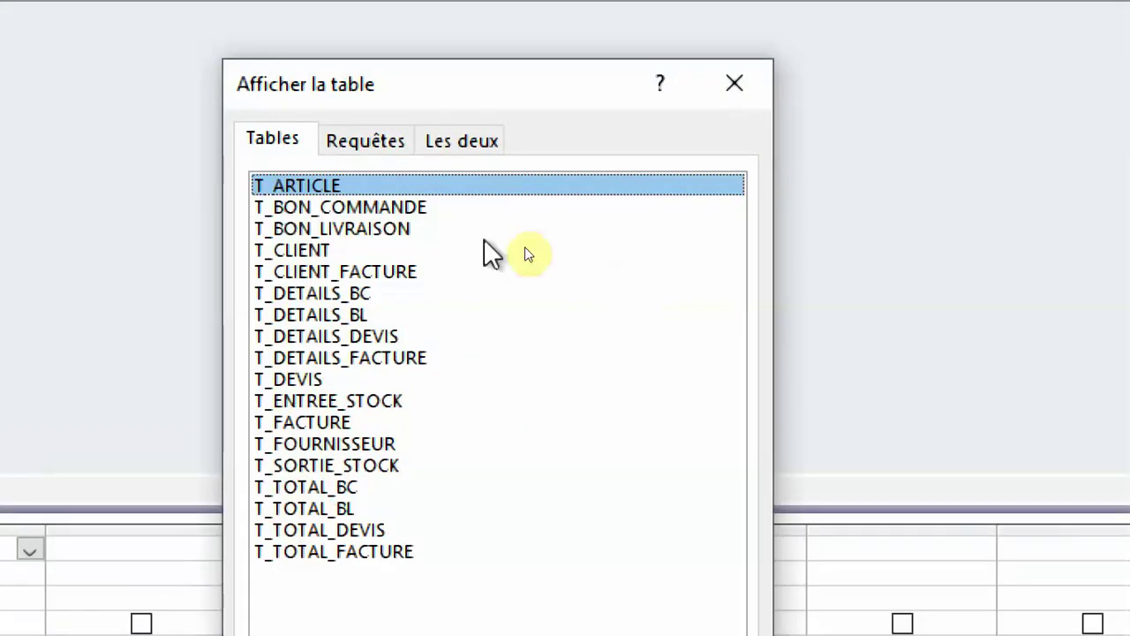
pyautogui.doubleClick(397, 185)
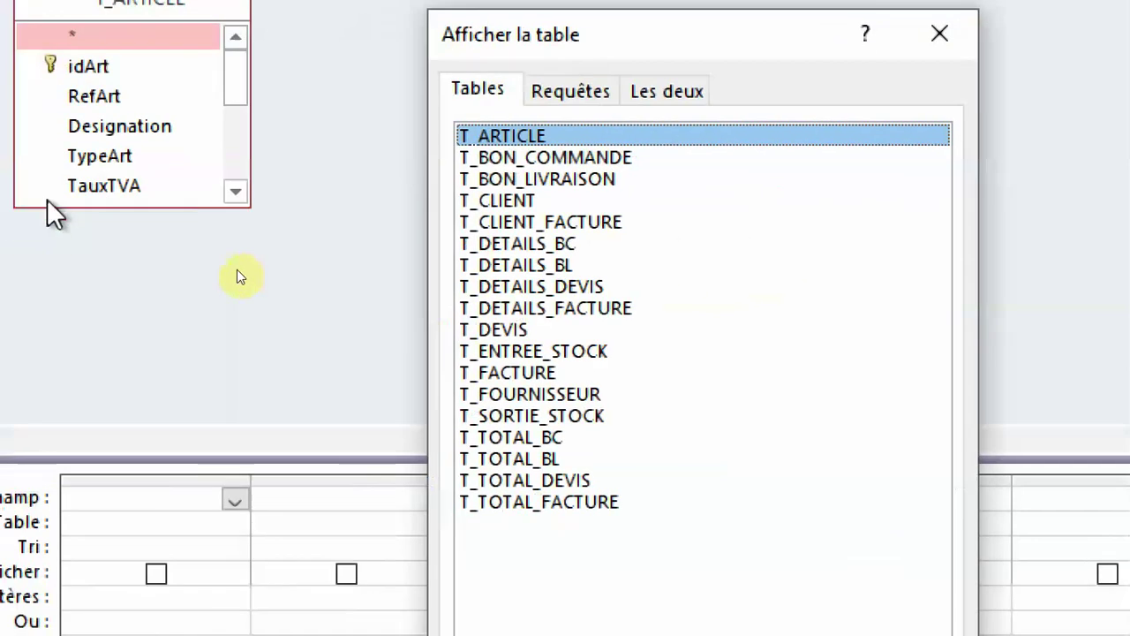
pyautogui.click(534, 355)
pyautogui.doubleClick(547, 353)
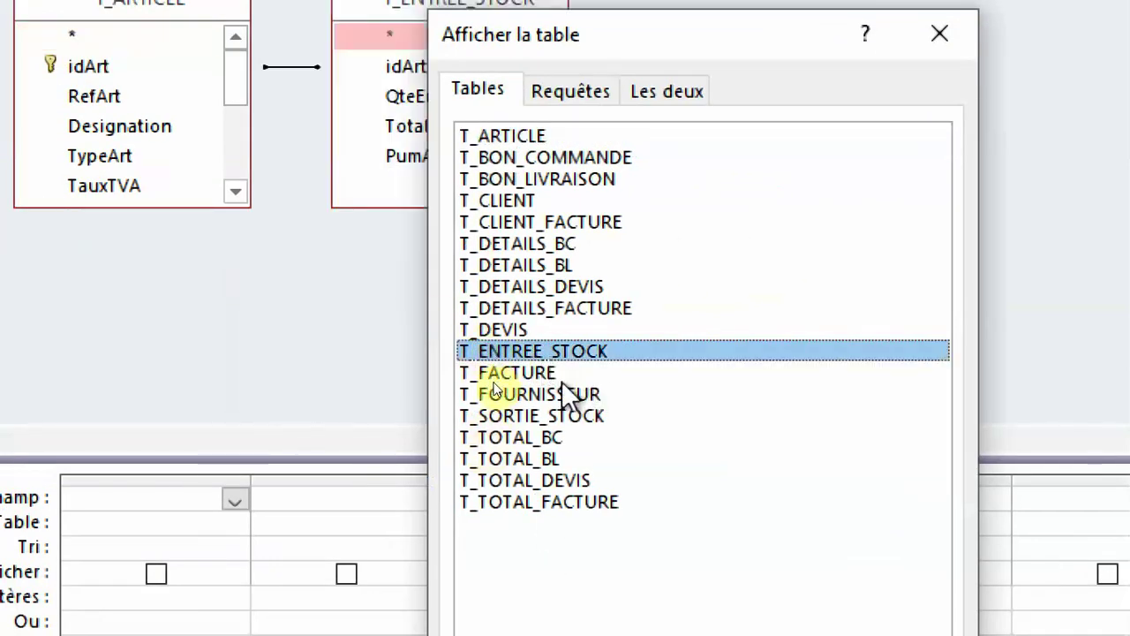
pyautogui.doubleClick(558, 415)
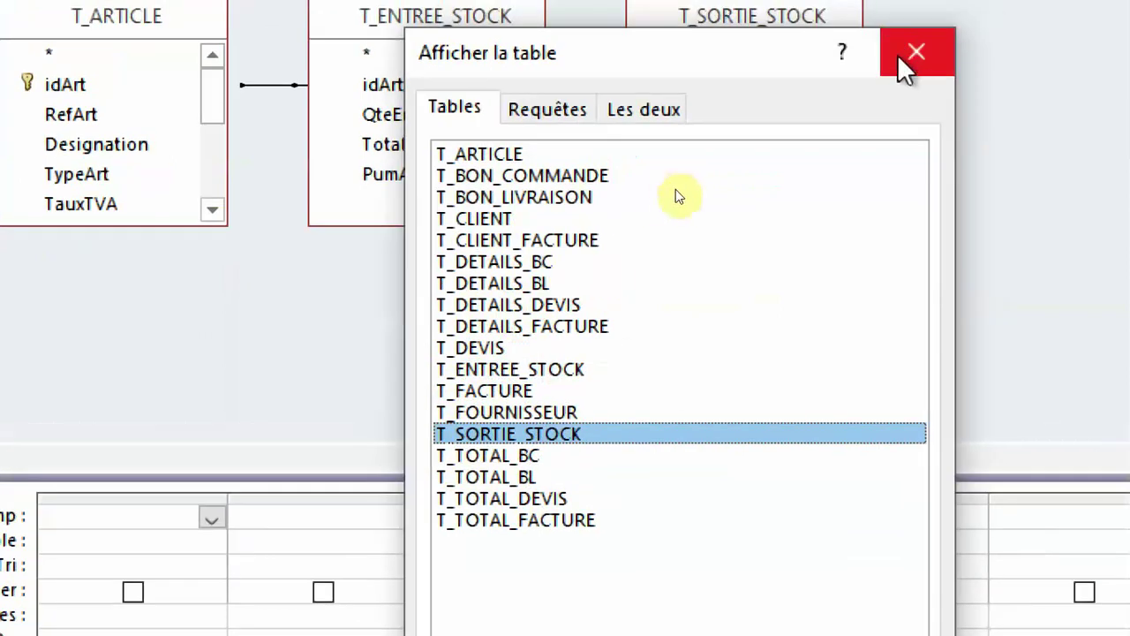
pyautogui.click(938, 35)
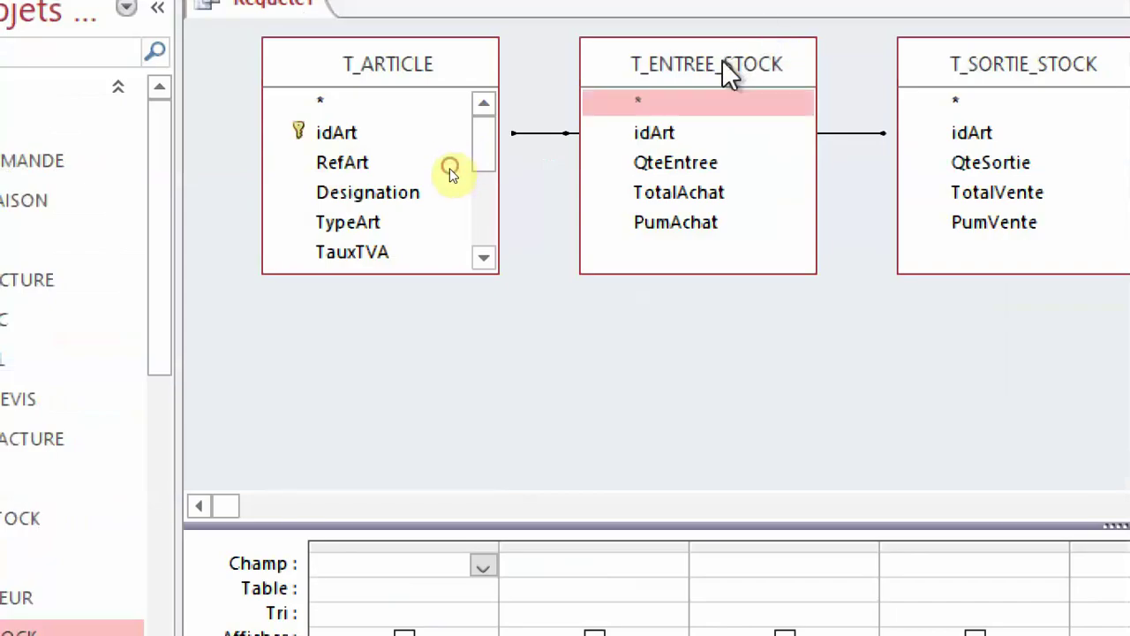
# Arrange the query tables with T_ARTICLE between T_ENTREE_STOCK and T_SORTIE_STOCK, and enlarge the design grid
pyautogui.moveTo(867, 36); pyautogui.dragTo(519, 266)
pyautogui.moveTo(429, 61); pyautogui.dragTo(683, 55)
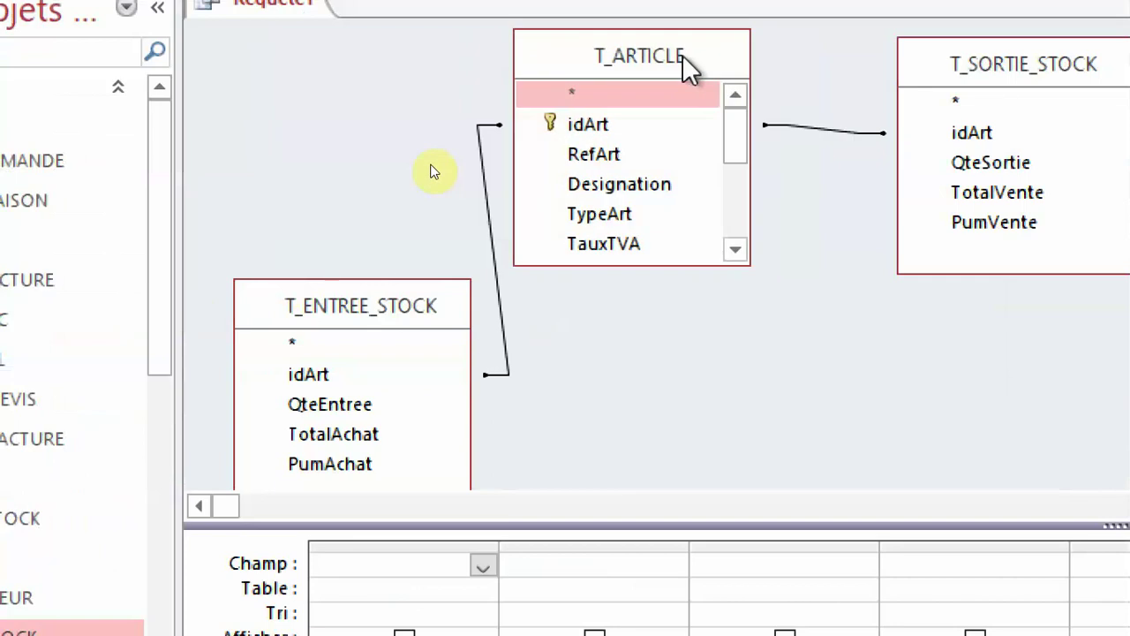
pyautogui.moveTo(315, 285); pyautogui.dragTo(391, 78)
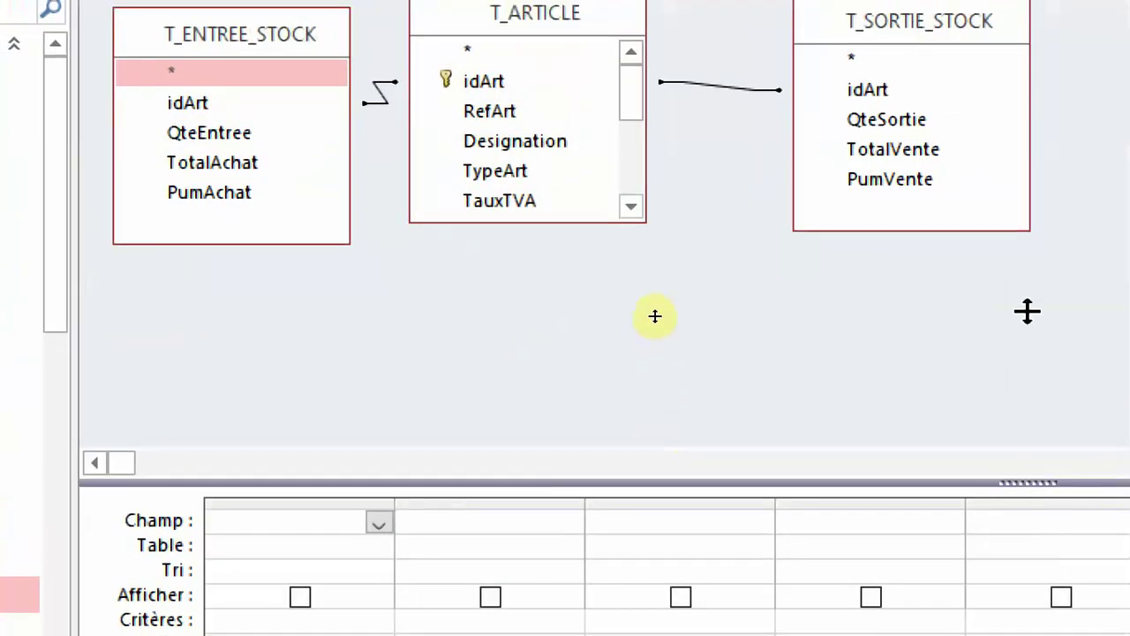
pyautogui.moveTo(1025, 278); pyautogui.dragTo(1024, 267)
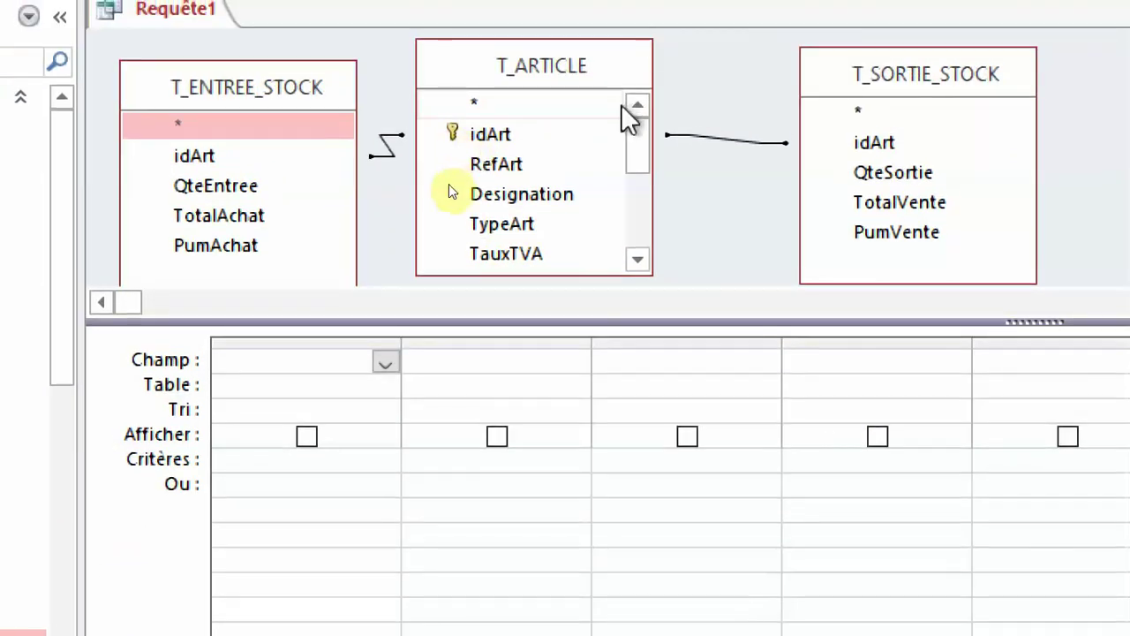
# Add the T_ARTICLE fields QteEntree, PumAchat, QteStock and PumVente to the grid and change the query type to update
pyautogui.moveTo(639, 134); pyautogui.dragTo(641, 179)
pyautogui.moveTo(512, 171); pyautogui.dragTo(325, 352)
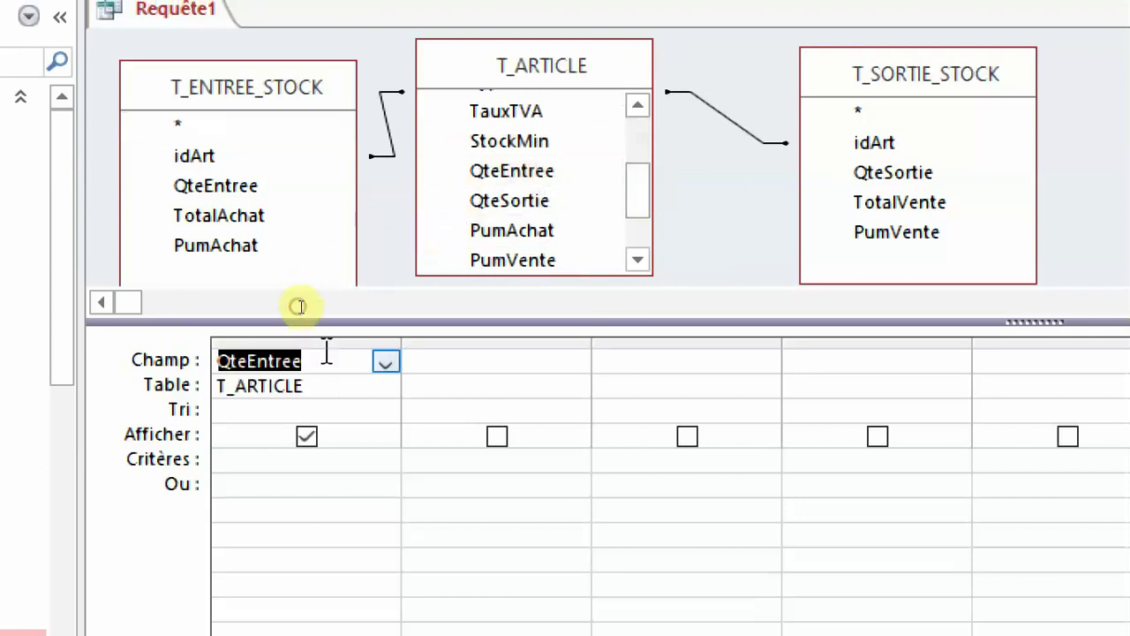
pyautogui.click(529, 230)
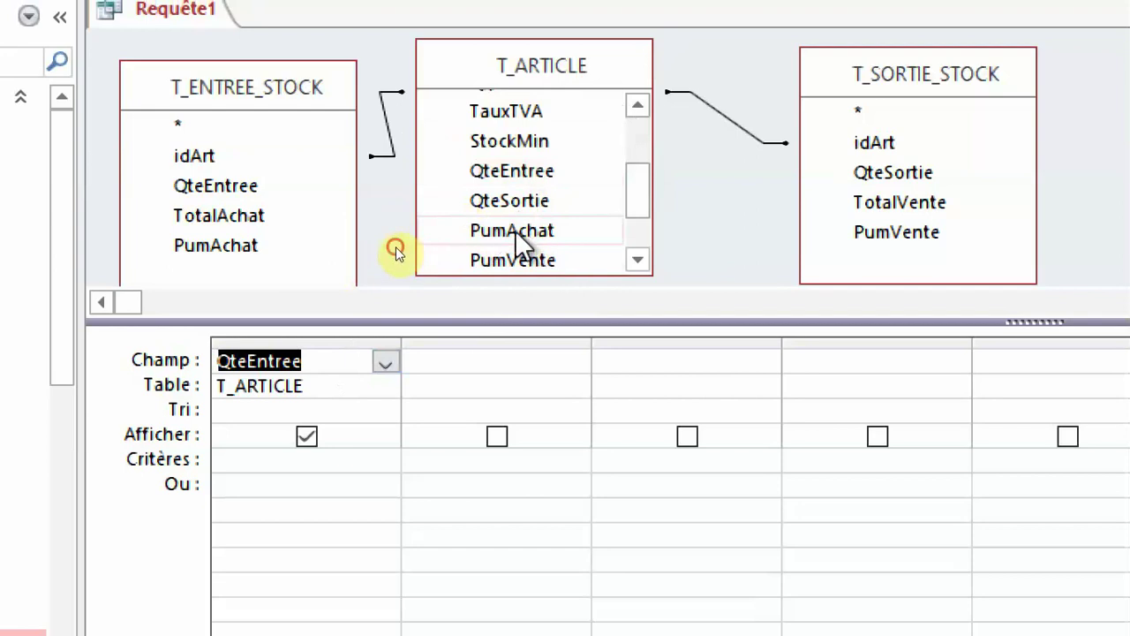
pyautogui.moveTo(515, 230); pyautogui.dragTo(482, 369)
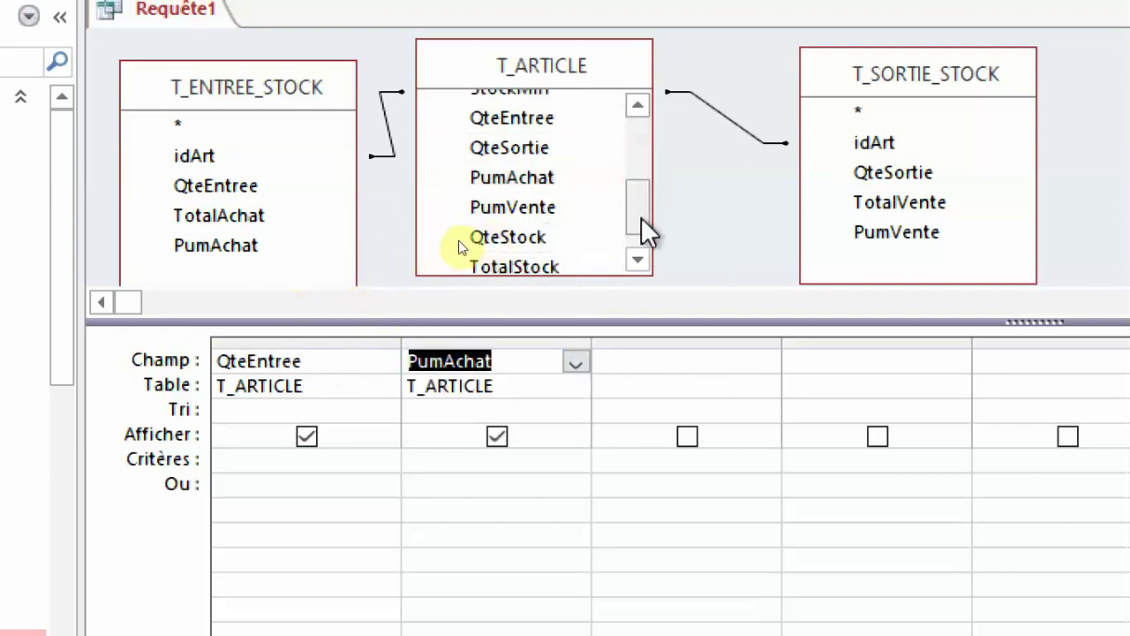
pyautogui.moveTo(460, 244); pyautogui.dragTo(671, 364)
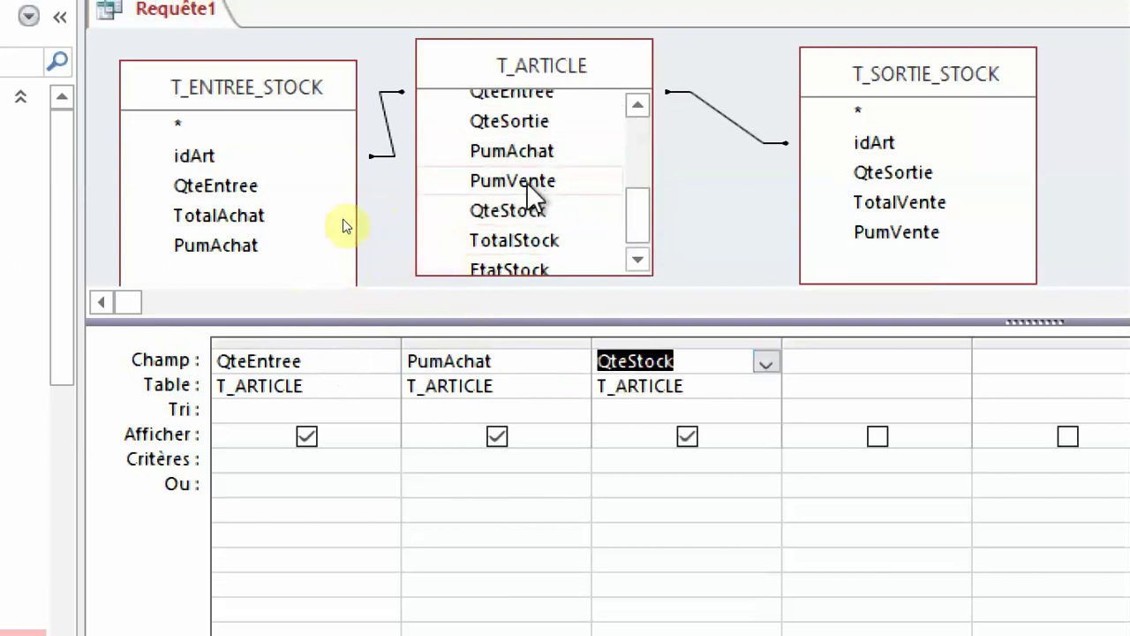
pyautogui.moveTo(515, 181); pyautogui.dragTo(865, 359)
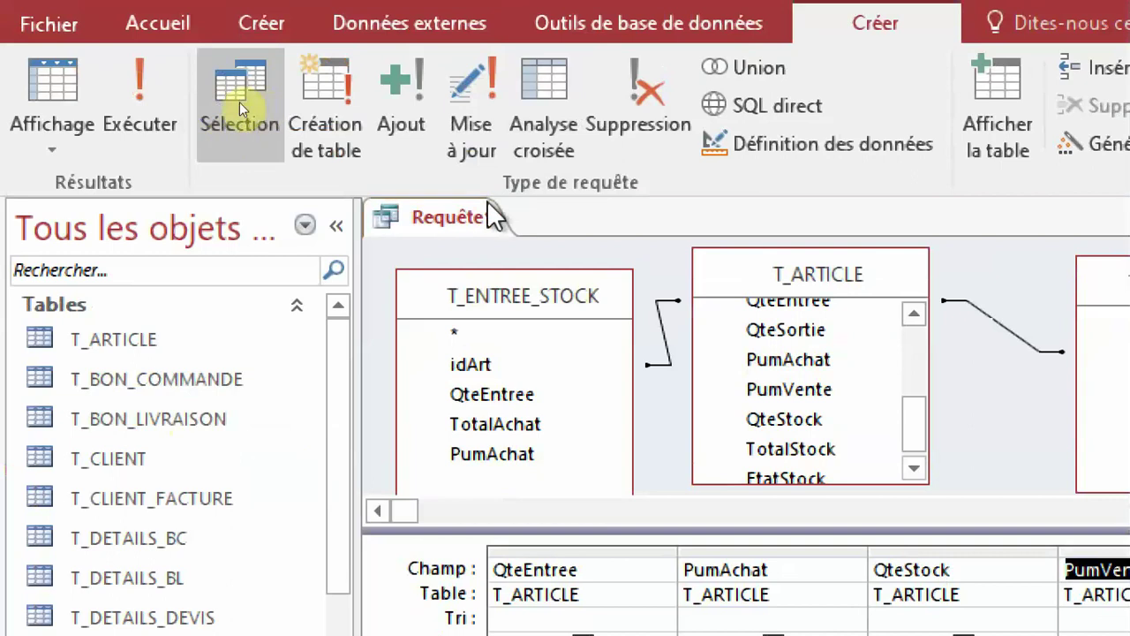
pyautogui.click(469, 141)
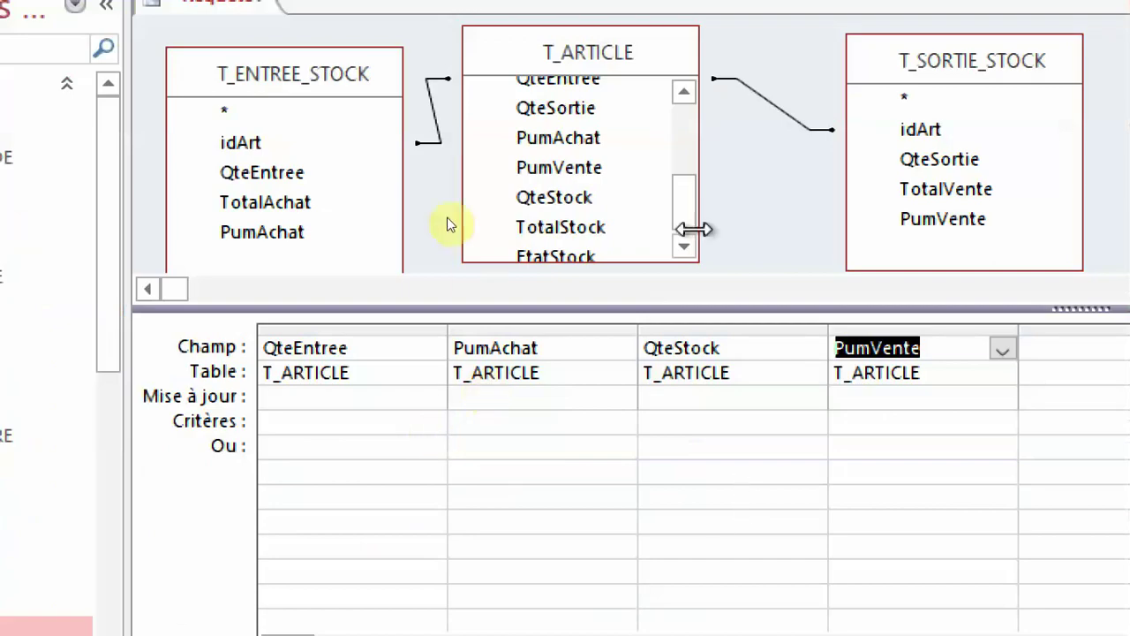
# Set the QteEntree column to update to [T_ENTREE_STOCK]![QteEntree] and widen the column to fit the expression
pyautogui.click(353, 399)
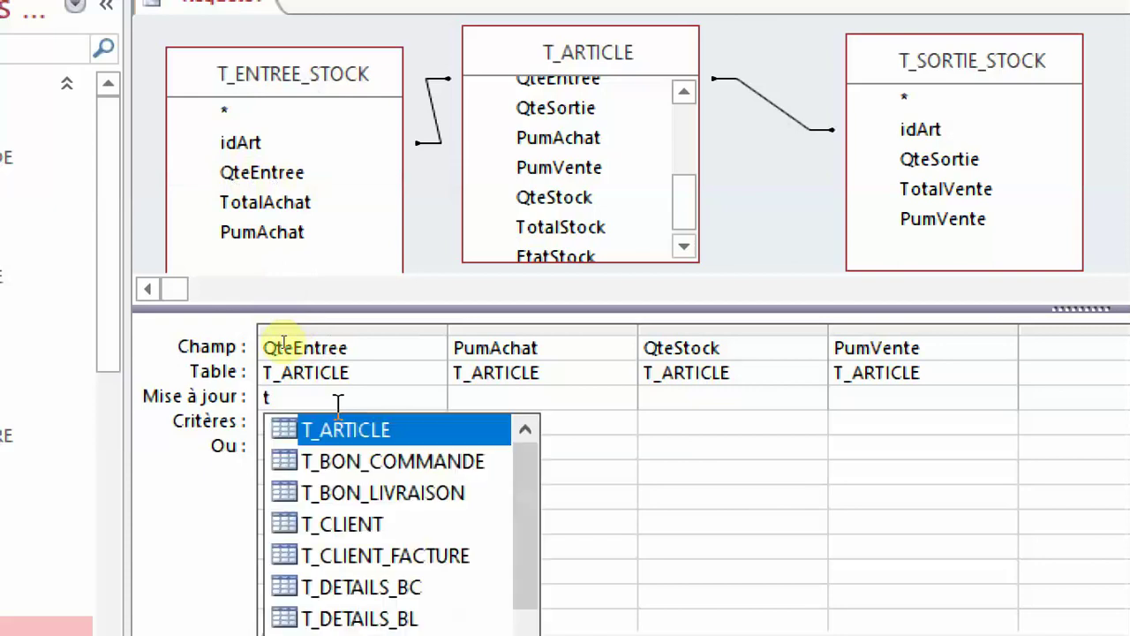
pyautogui.press('BackSpace')
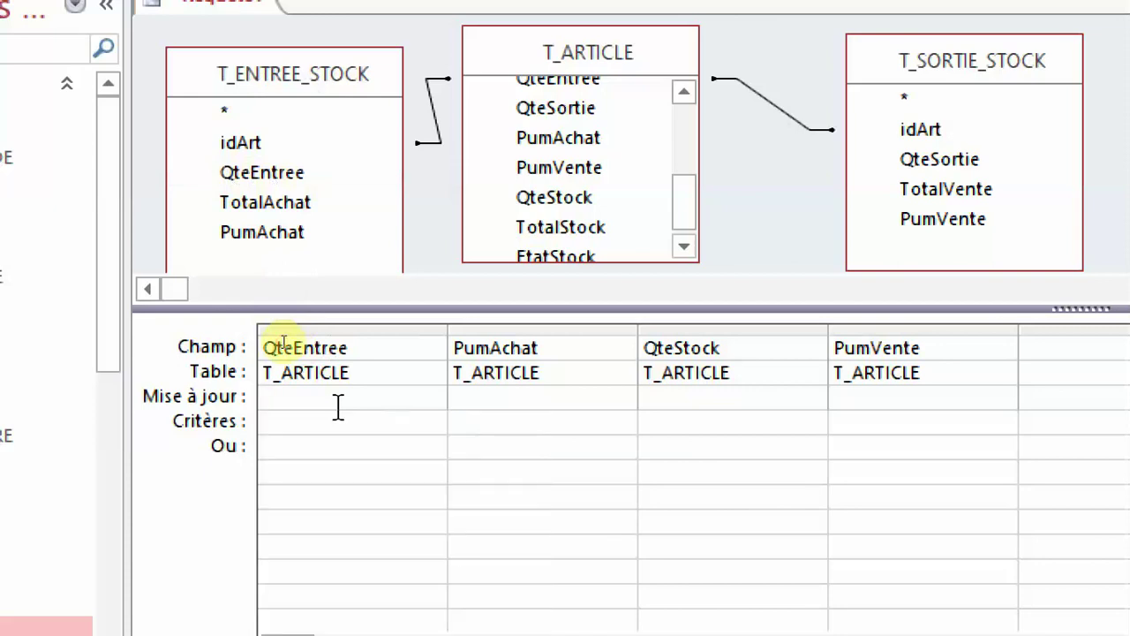
pyautogui.write('T_')
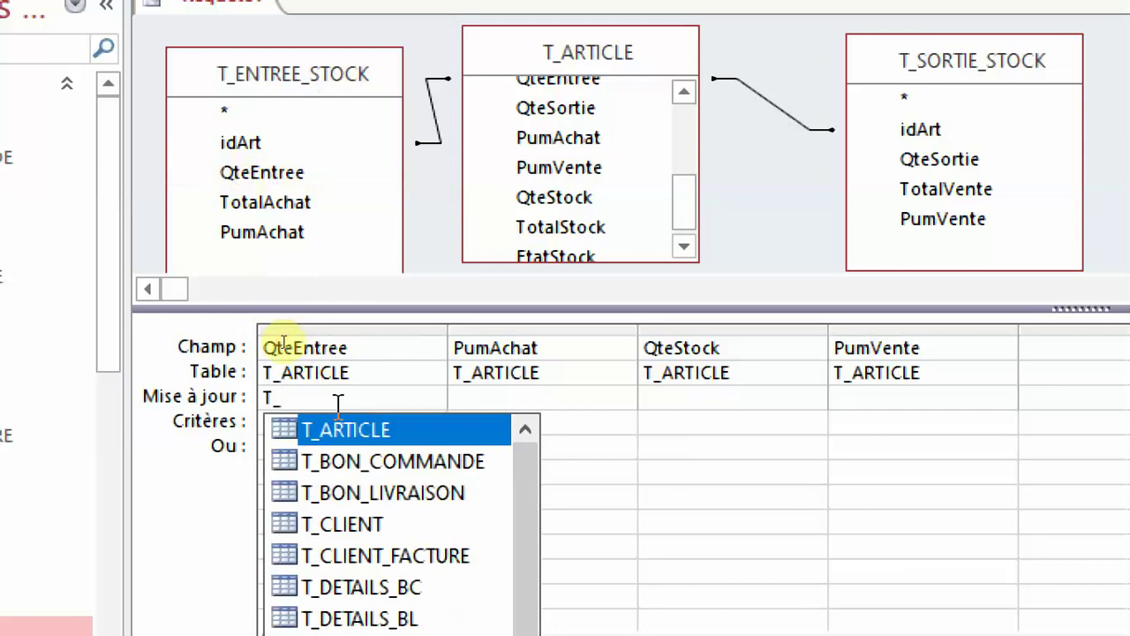
pyautogui.write('en')
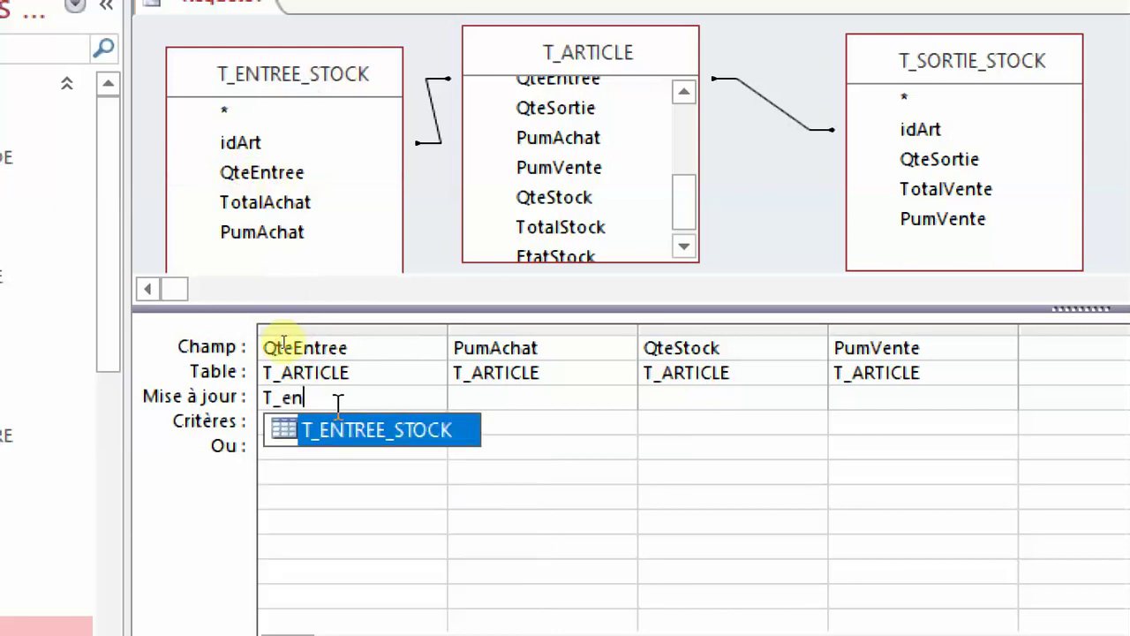
pyautogui.click(433, 429)
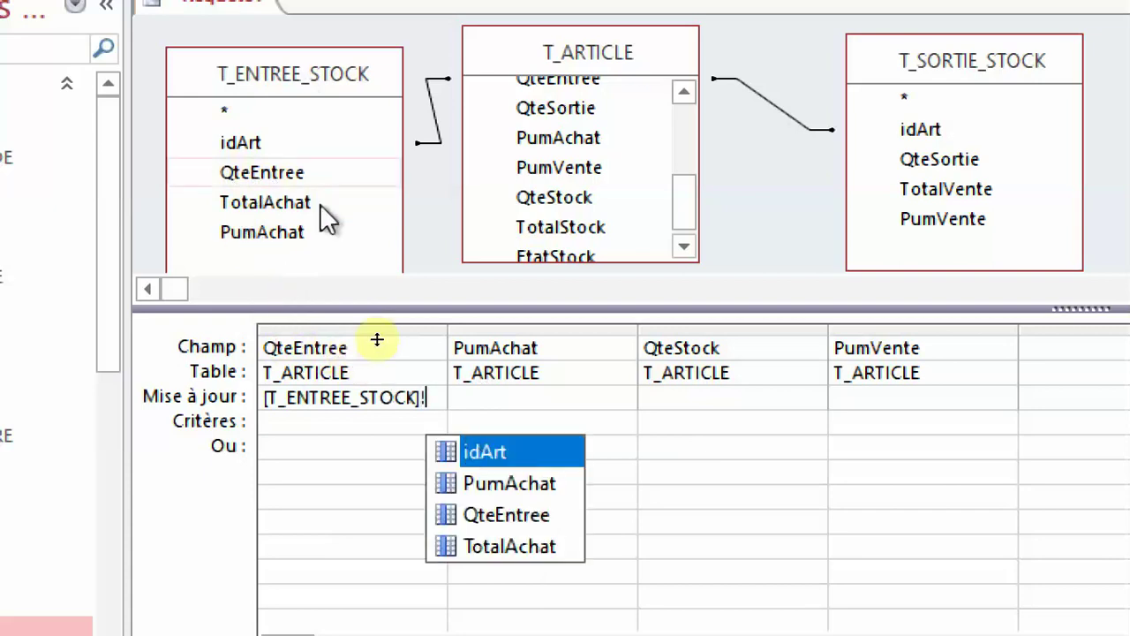
pyautogui.doubleClick(507, 514)
pyautogui.click(404, 462)
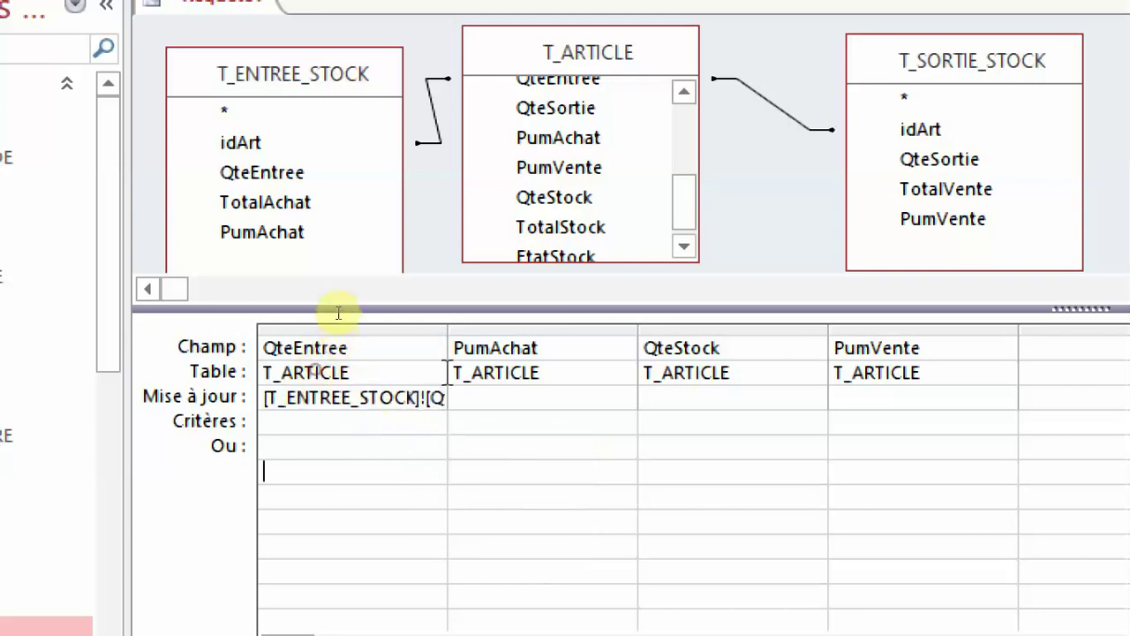
pyautogui.doubleClick(447, 324)
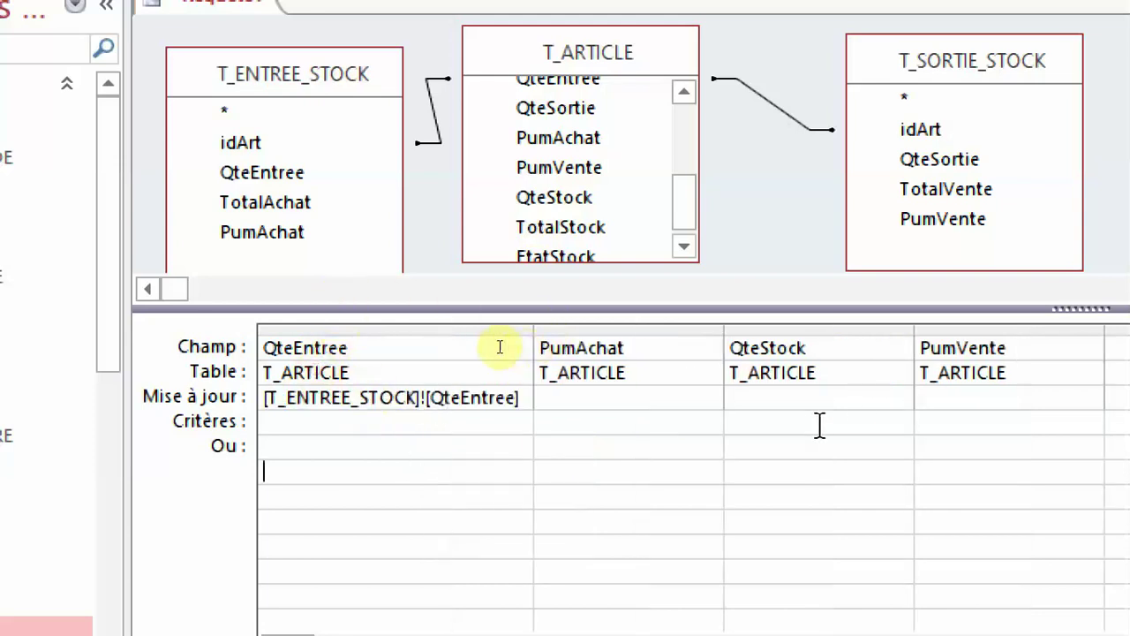
# Set the PumAchat column to update to [T_ENTREE_STOCK]![PumAchat] and fit the column width to the expression
pyautogui.click(675, 403)
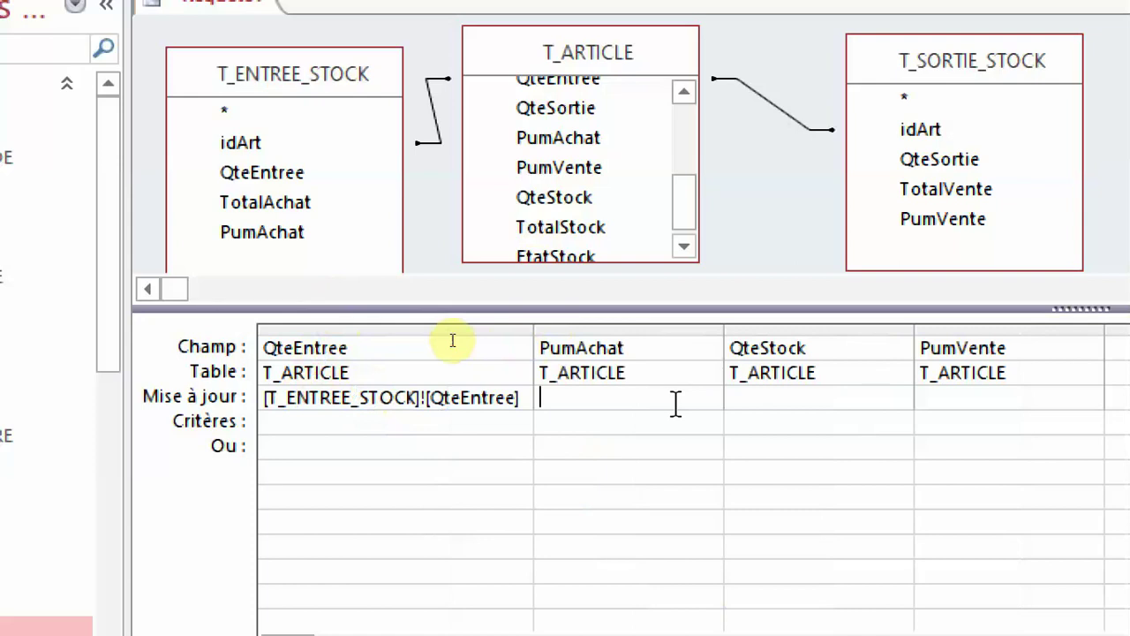
pyautogui.write('t_')
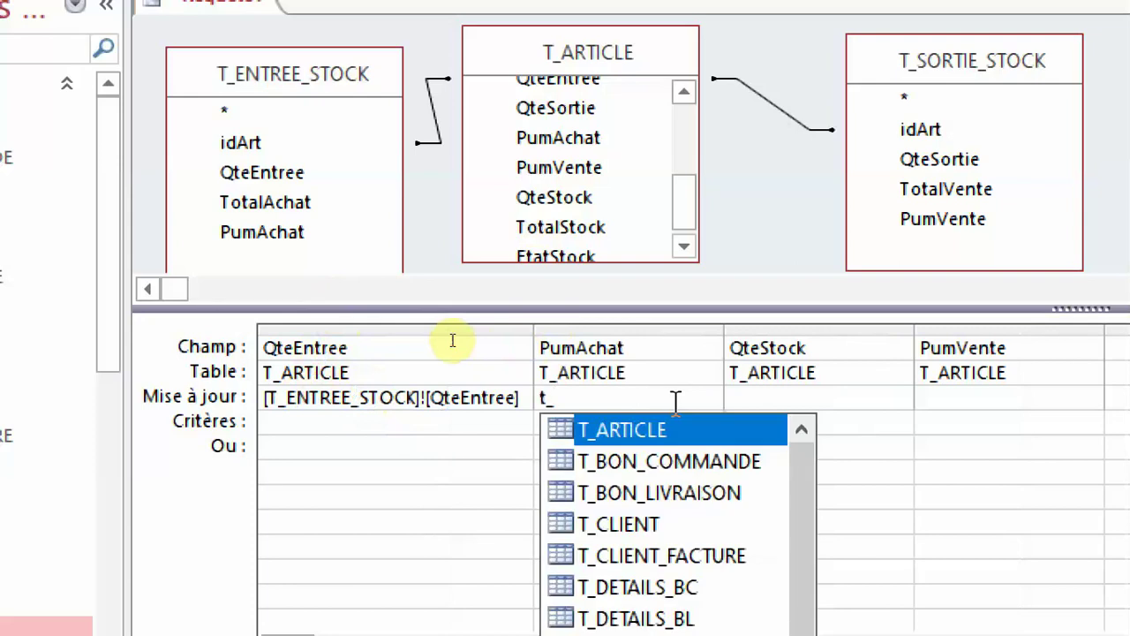
pyautogui.write('e')
pyautogui.press('Tab')
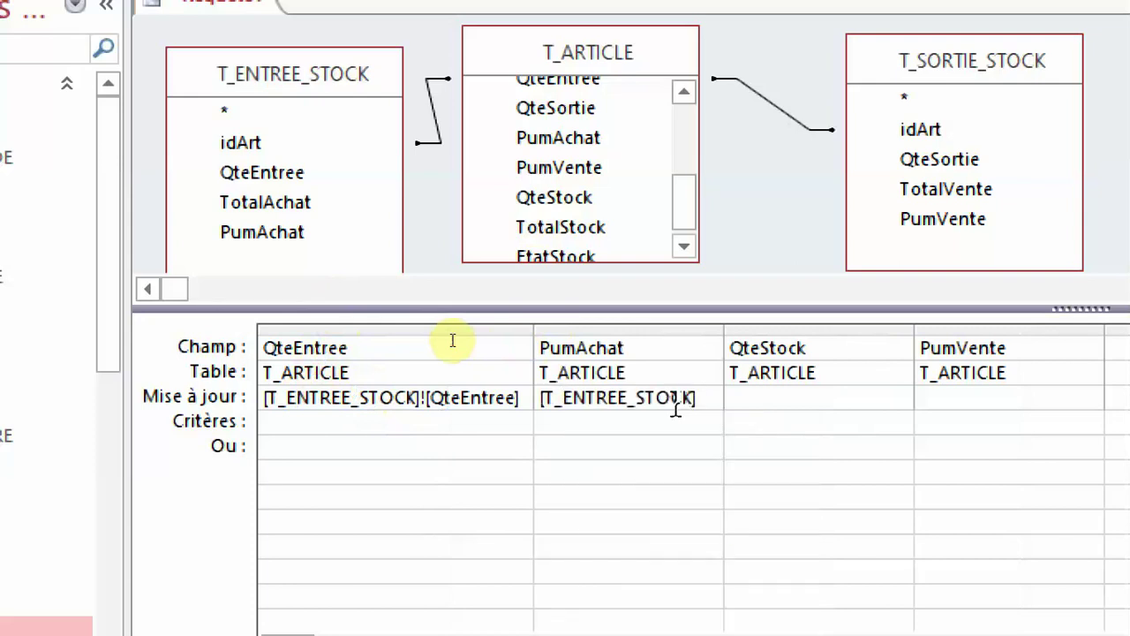
pyautogui.write('!')
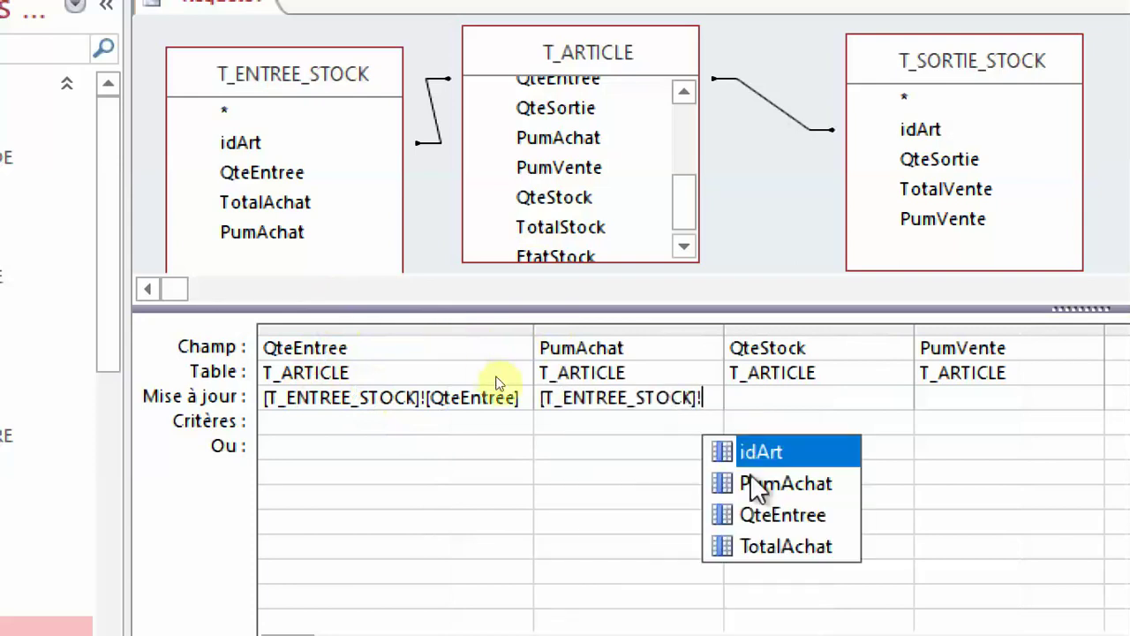
pyautogui.click(786, 487)
pyautogui.doubleClick(786, 487)
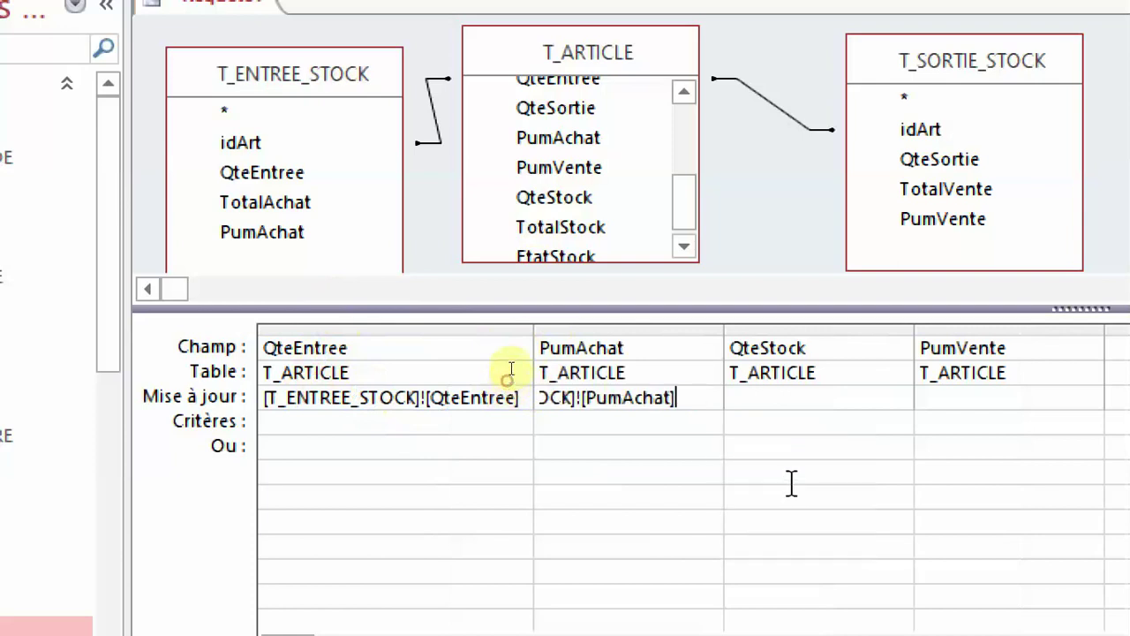
pyautogui.click(706, 472)
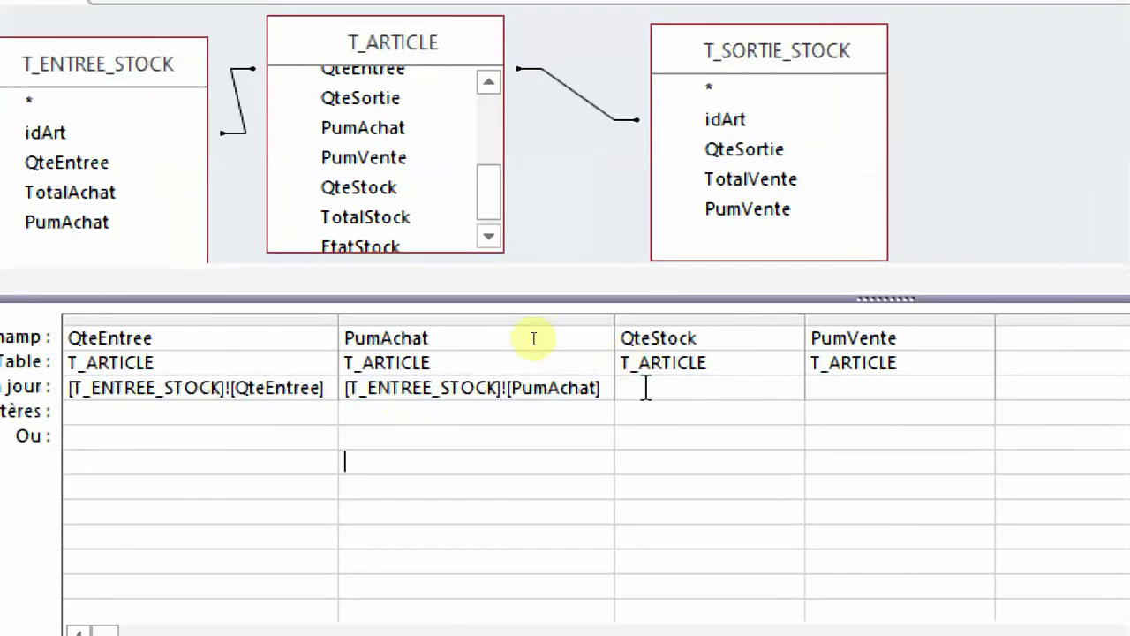
pyautogui.click(645, 388)
pyautogui.write('t')
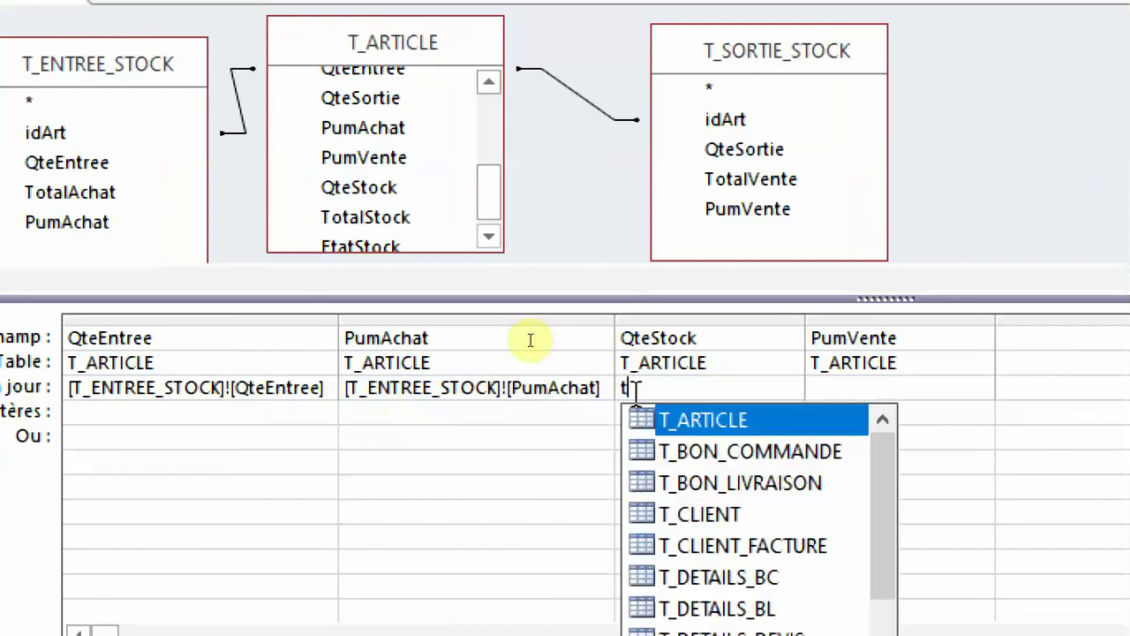
pyautogui.write('_so')
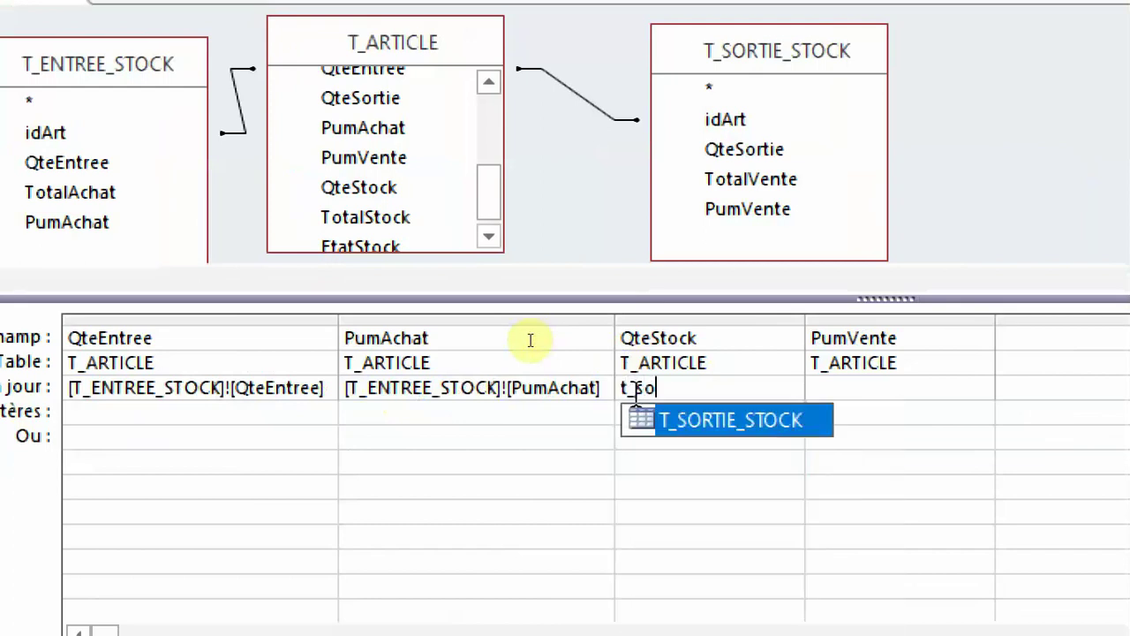
pyautogui.doubleClick(759, 417)
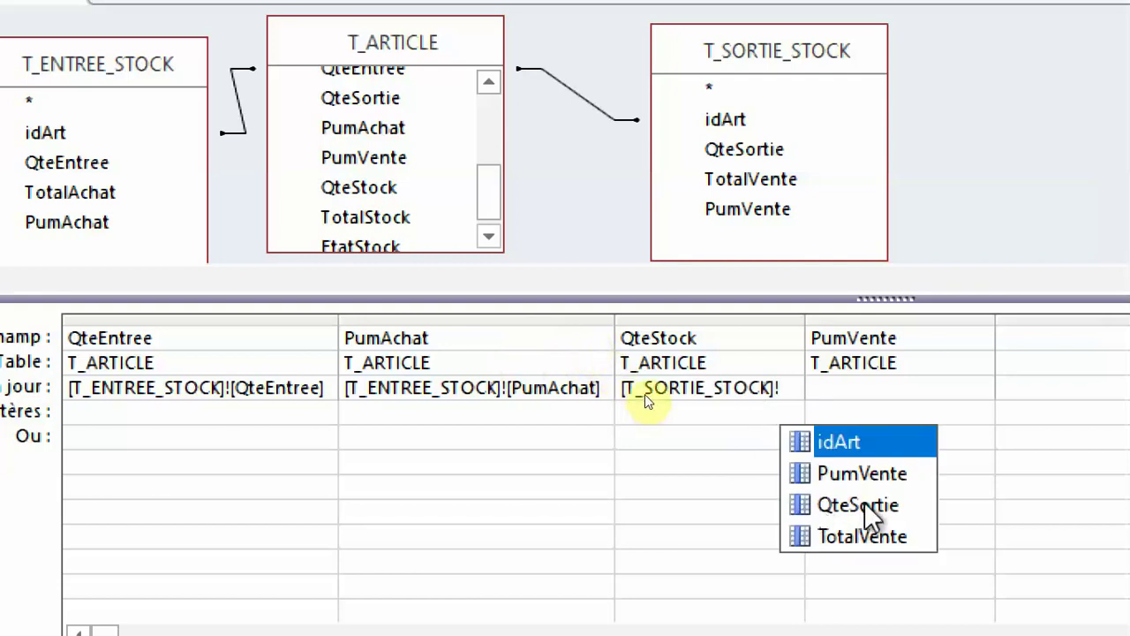
pyautogui.press('Escape')
pyautogui.click(722, 409)
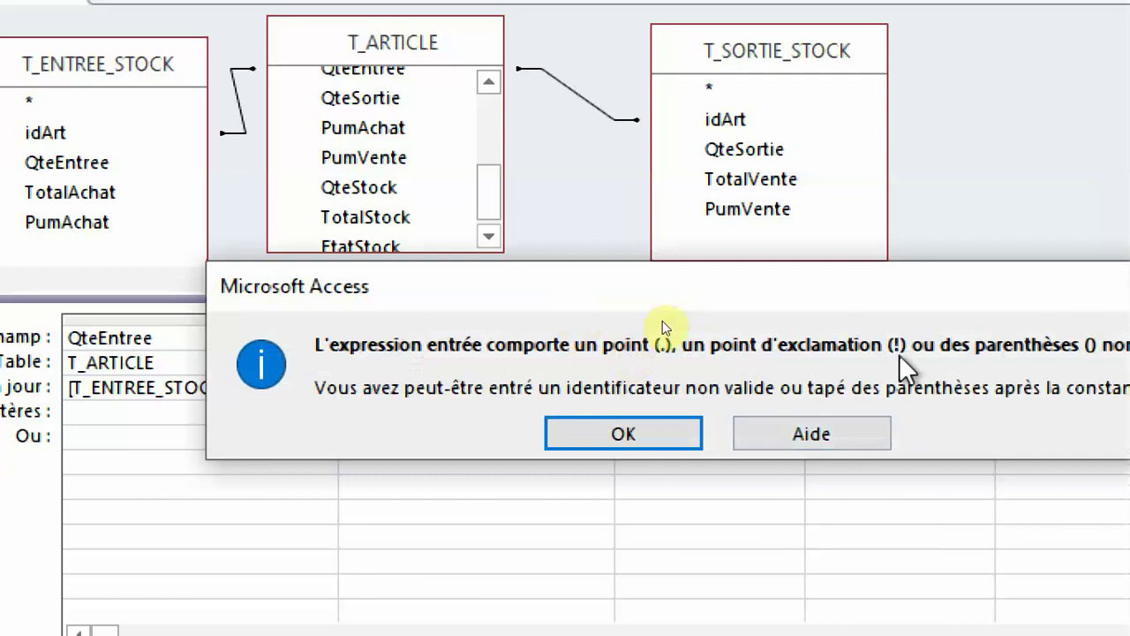
pyautogui.press('Return')
pyautogui.moveTo(787, 396); pyautogui.dragTo(521, 376)
pyautogui.press('Delete')
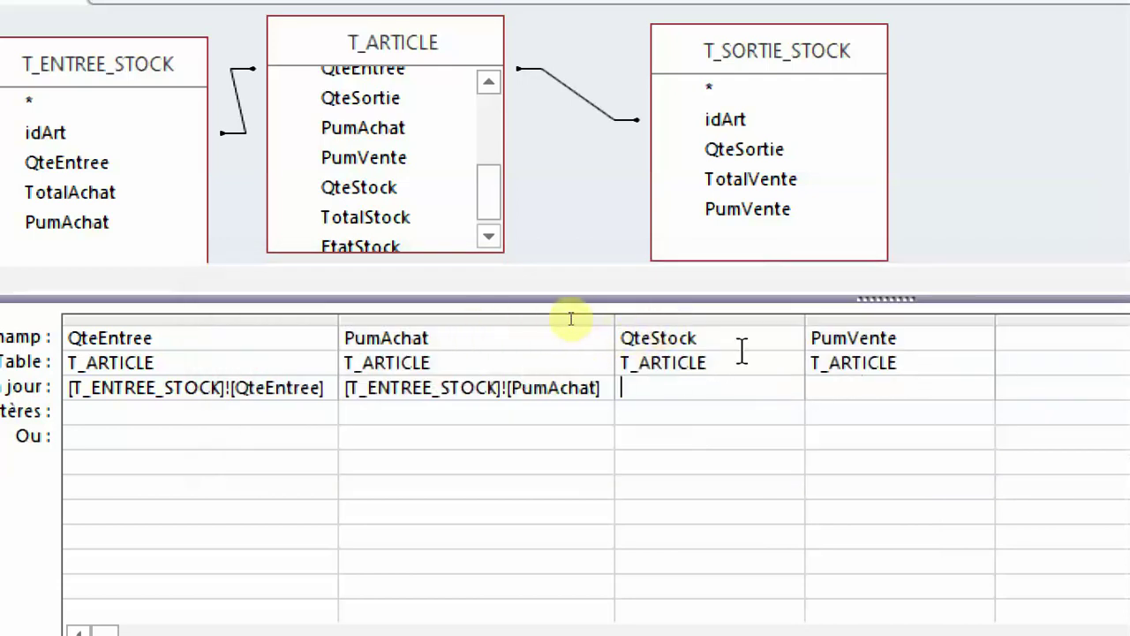
# Replace the QteStock field in the design grid with QteSortie from T_ARTICLE
pyautogui.click(694, 341)
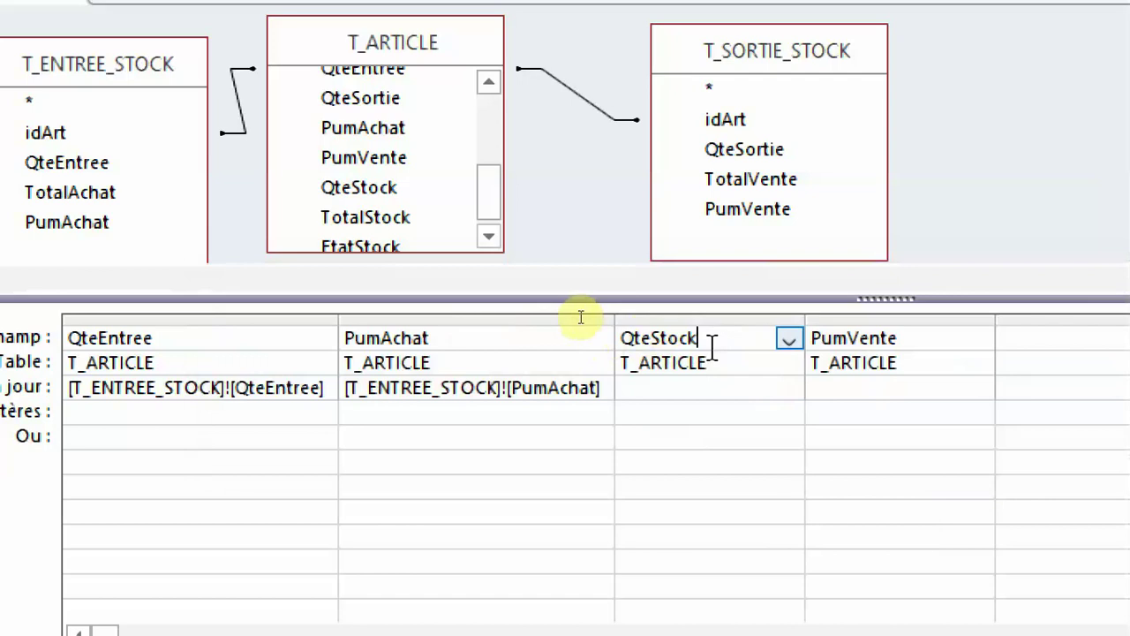
pyautogui.click(789, 341)
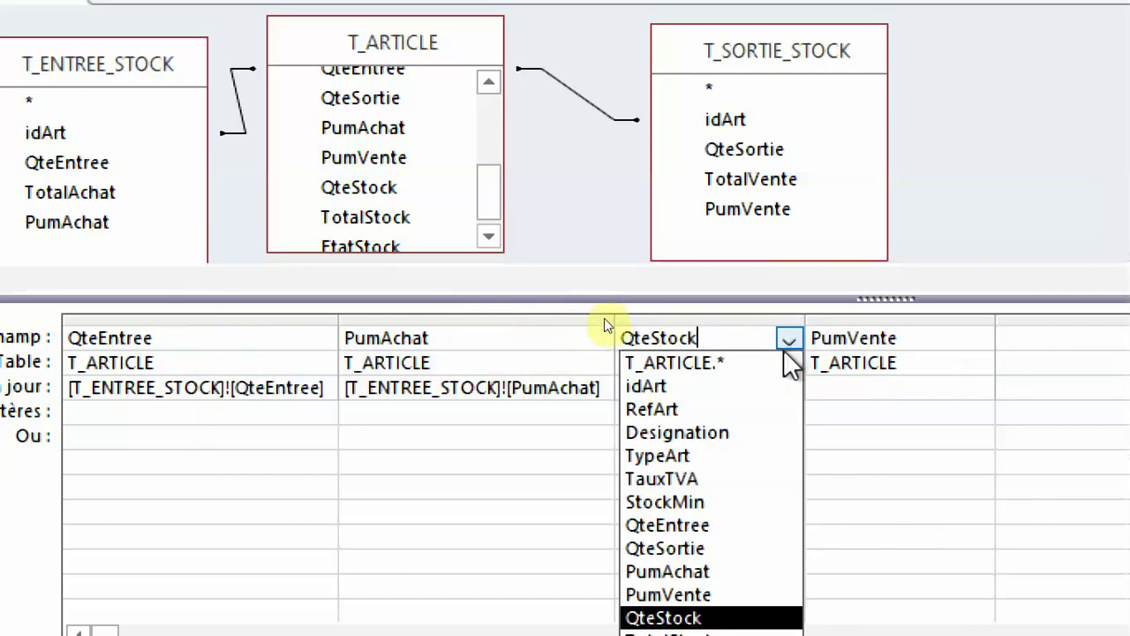
pyautogui.click(710, 547)
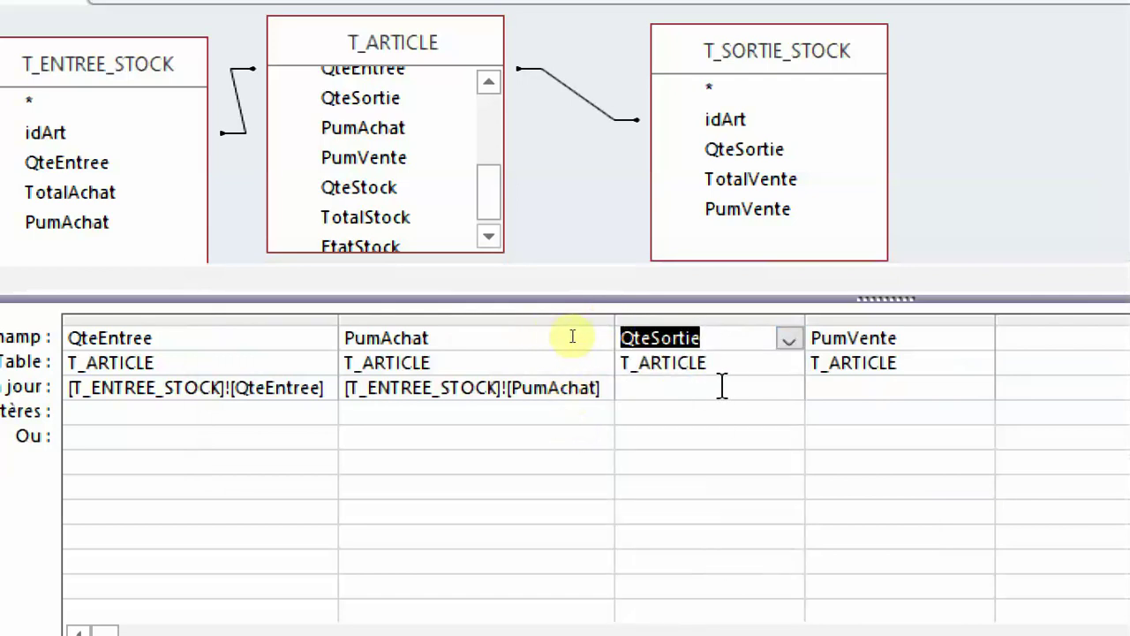
pyautogui.click(654, 386)
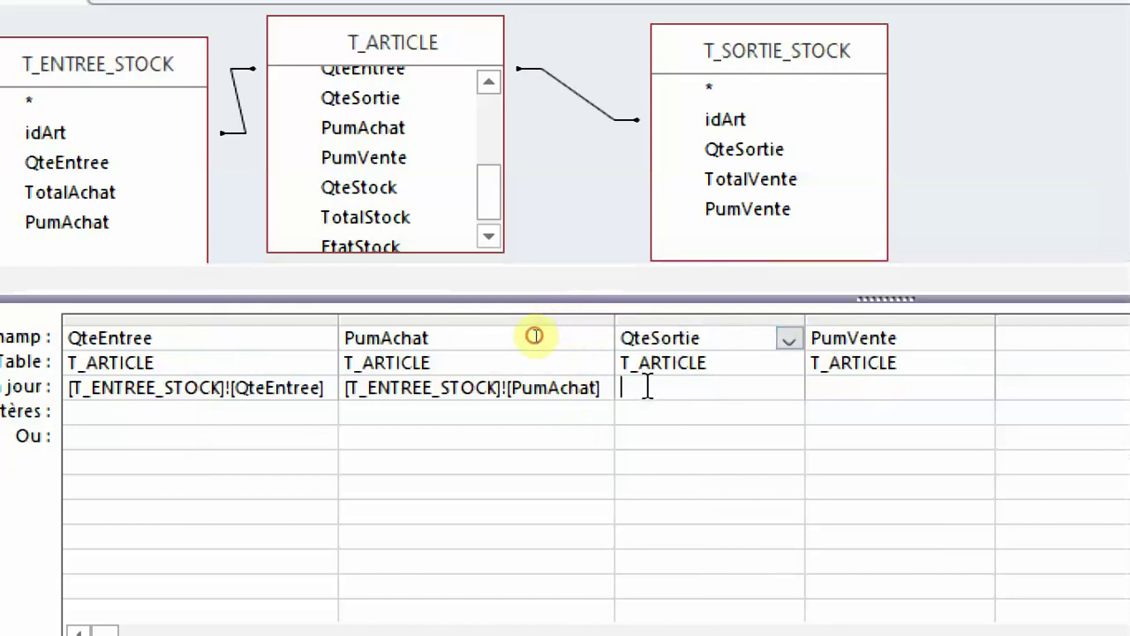
pyautogui.click(726, 336)
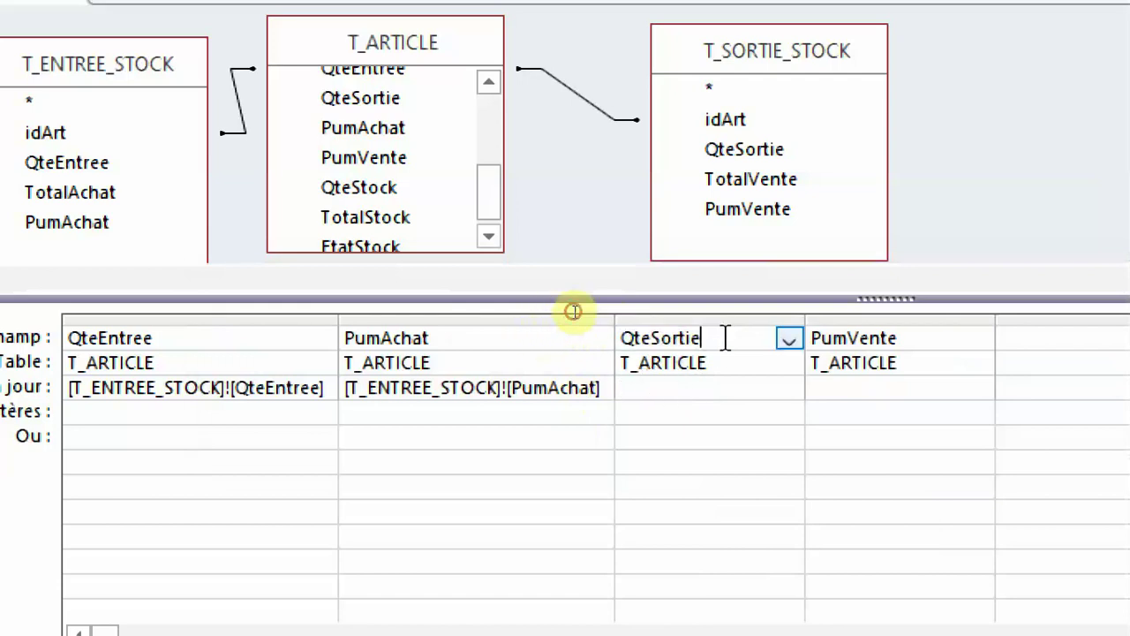
# Set the QteSortie column to update to [T_SORTIE_STOCK]![QteSortie] and fit the column width to the expression
pyautogui.click(676, 385)
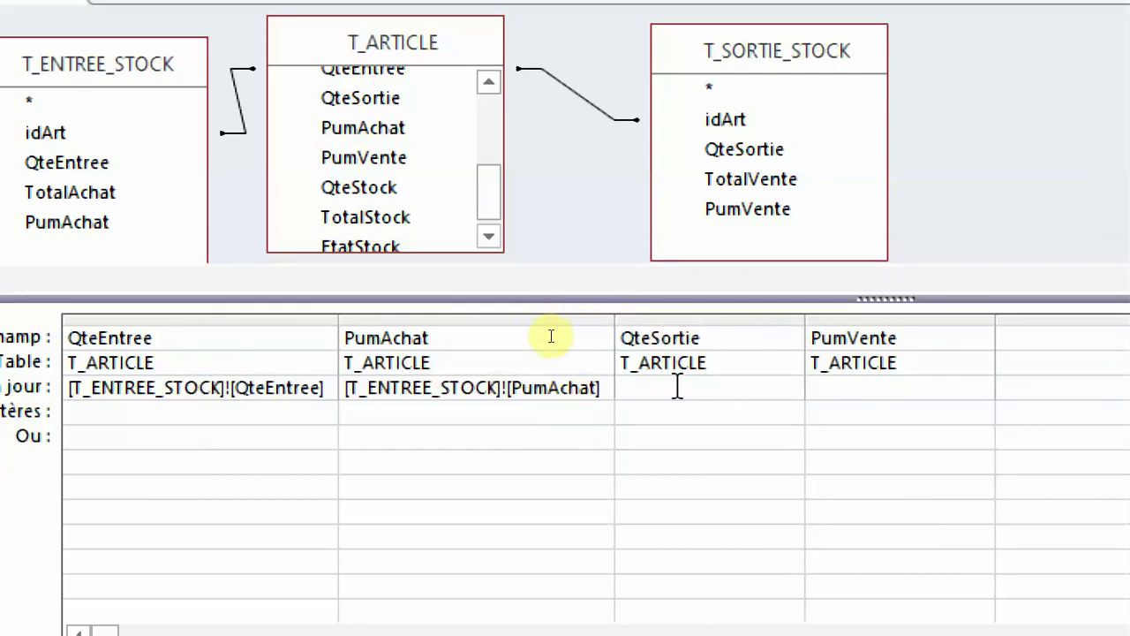
pyautogui.write('t_')
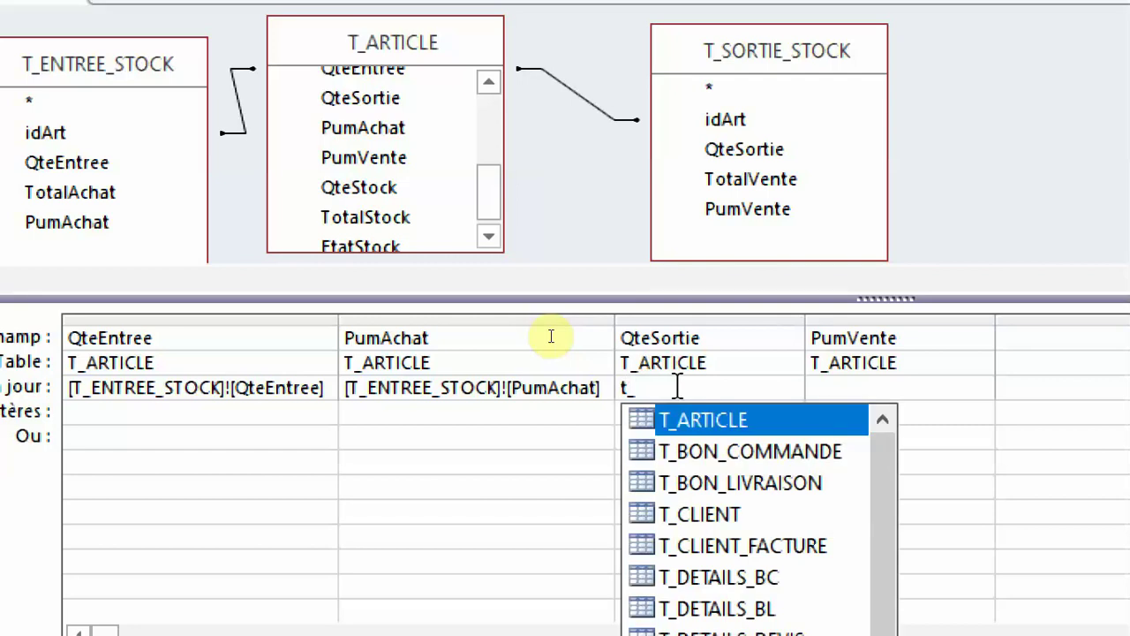
pyautogui.write('s')
pyautogui.press('Tab')
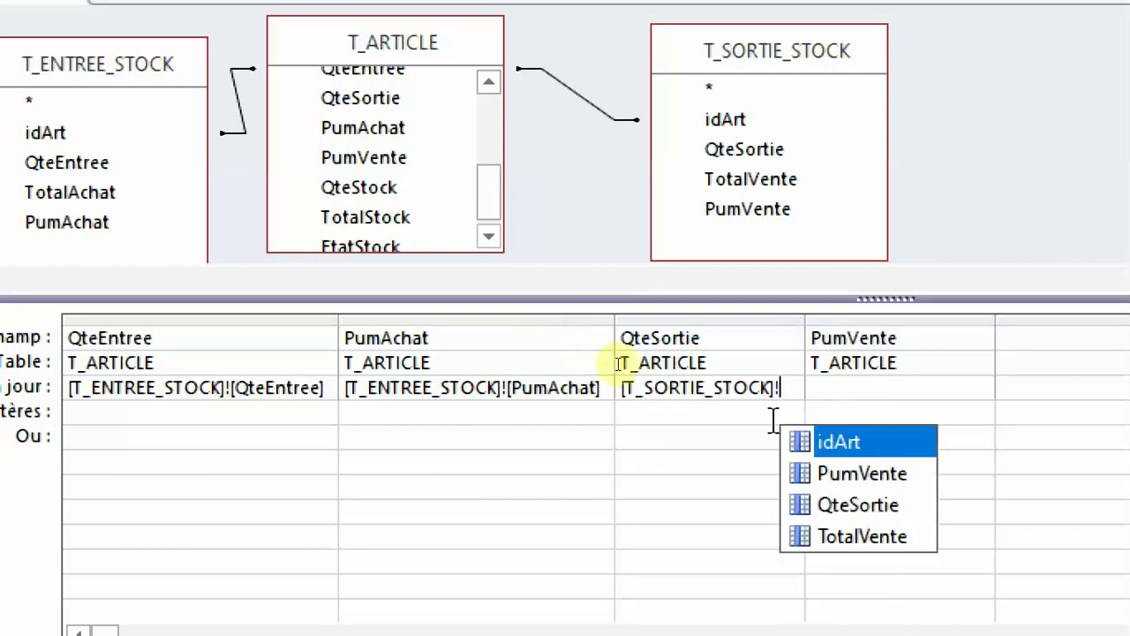
pyautogui.doubleClick(851, 509)
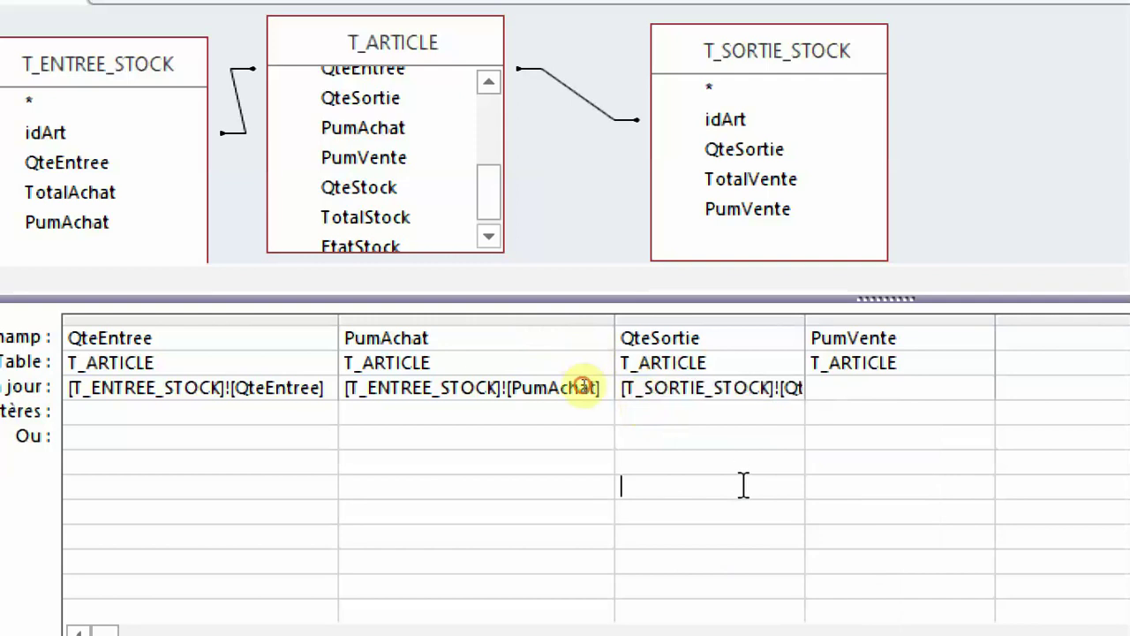
pyautogui.moveTo(805, 316); pyautogui.dragTo(805, 317)
pyautogui.doubleClick(805, 316)
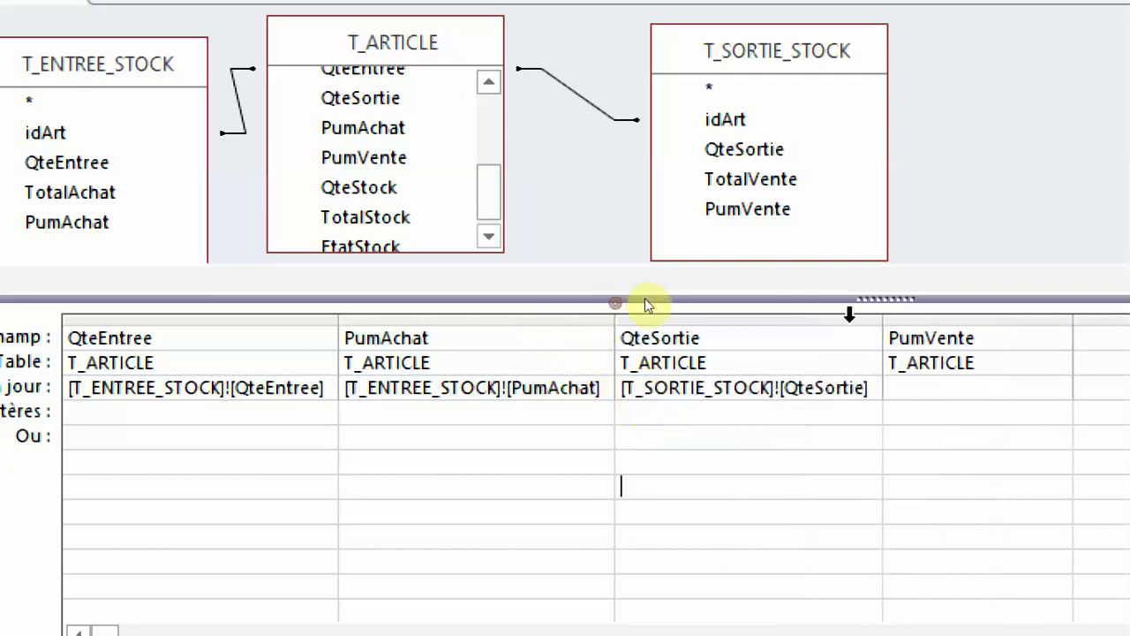
# Set the PumVente column to update to [T_SORTIE_STOCK]![PumVente] and widen the column to fit the expression
pyautogui.click(920, 395)
pyautogui.write('t_so')
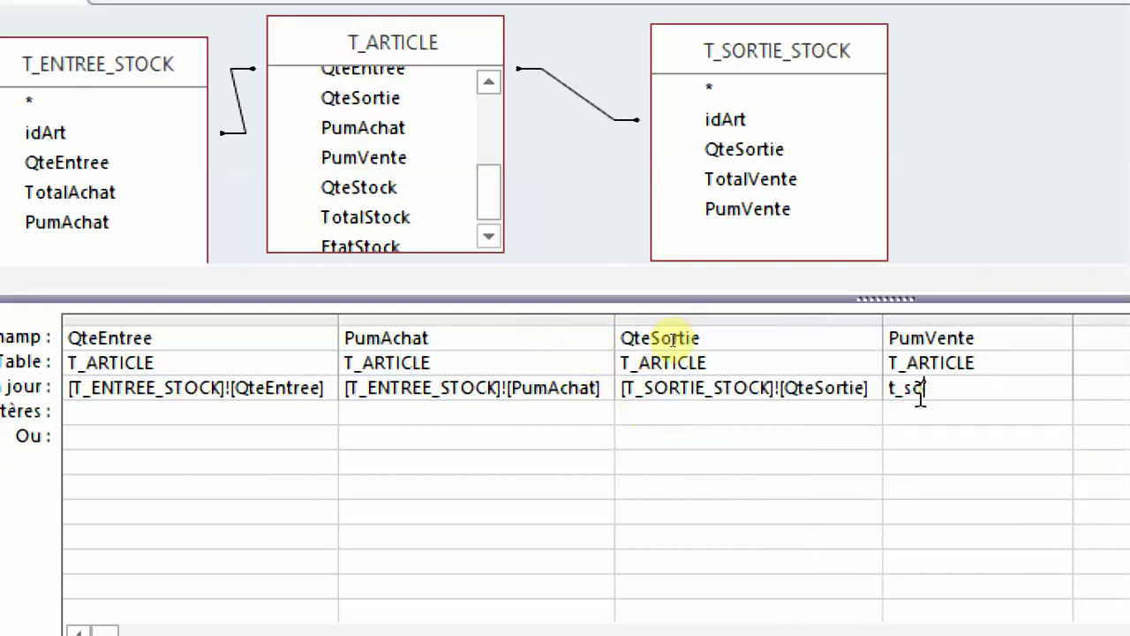
pyautogui.press('Tab')
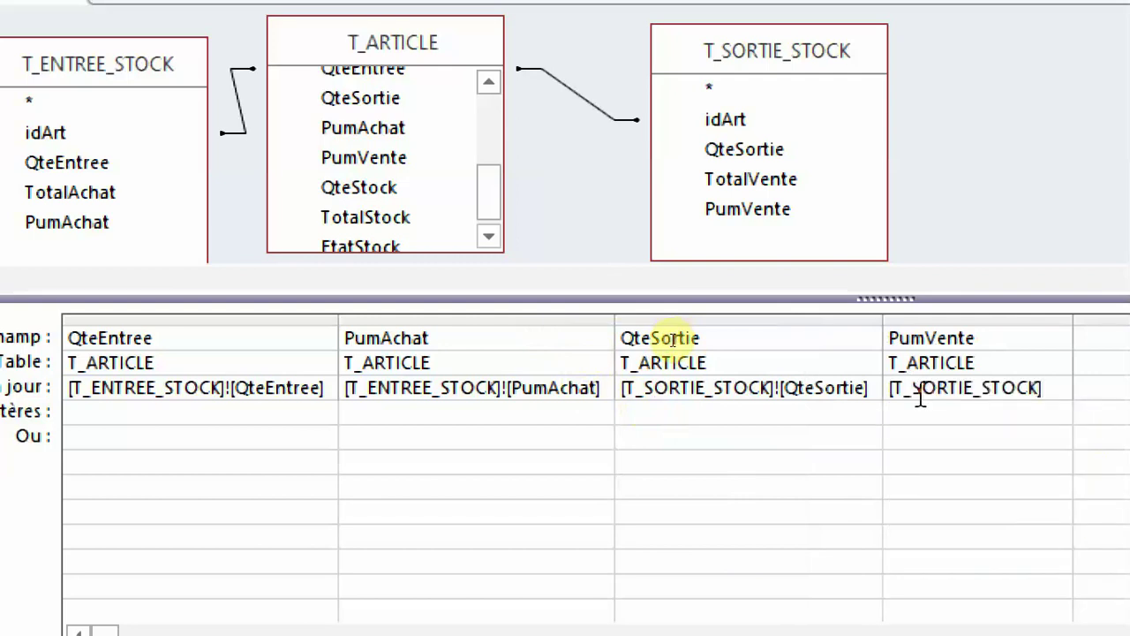
pyautogui.write('!')
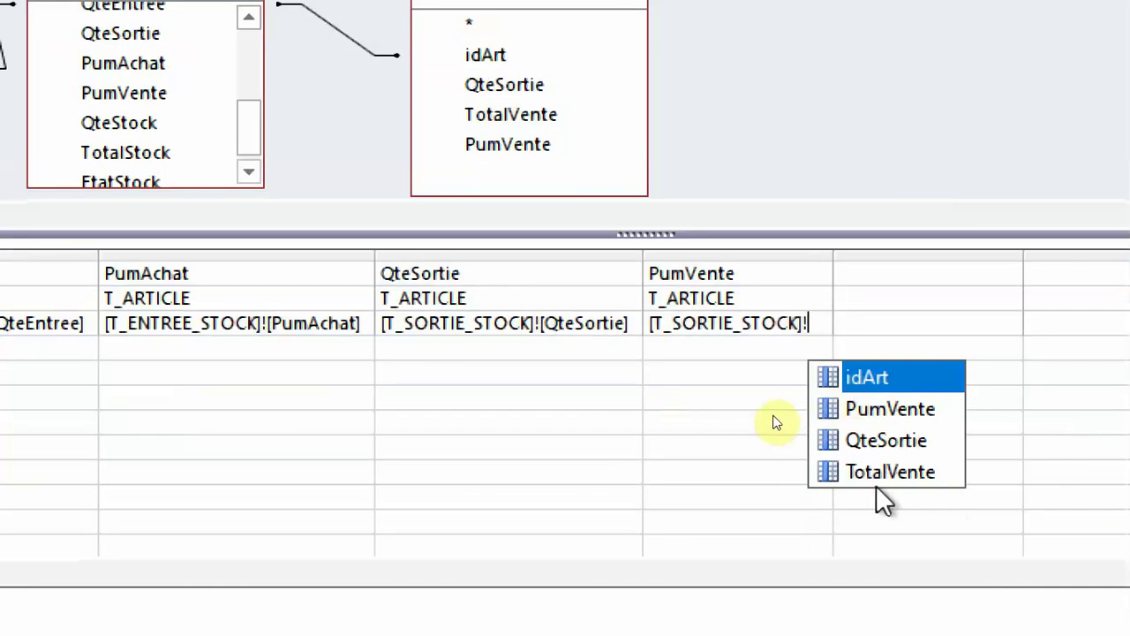
pyautogui.doubleClick(884, 409)
pyautogui.click(764, 404)
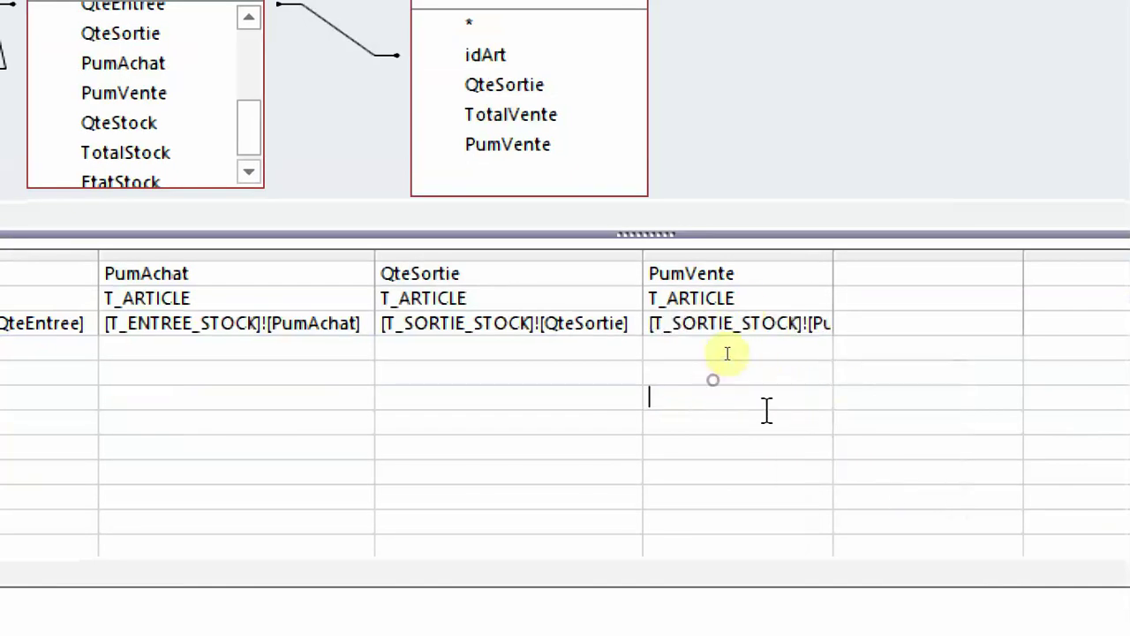
pyautogui.doubleClick(832, 255)
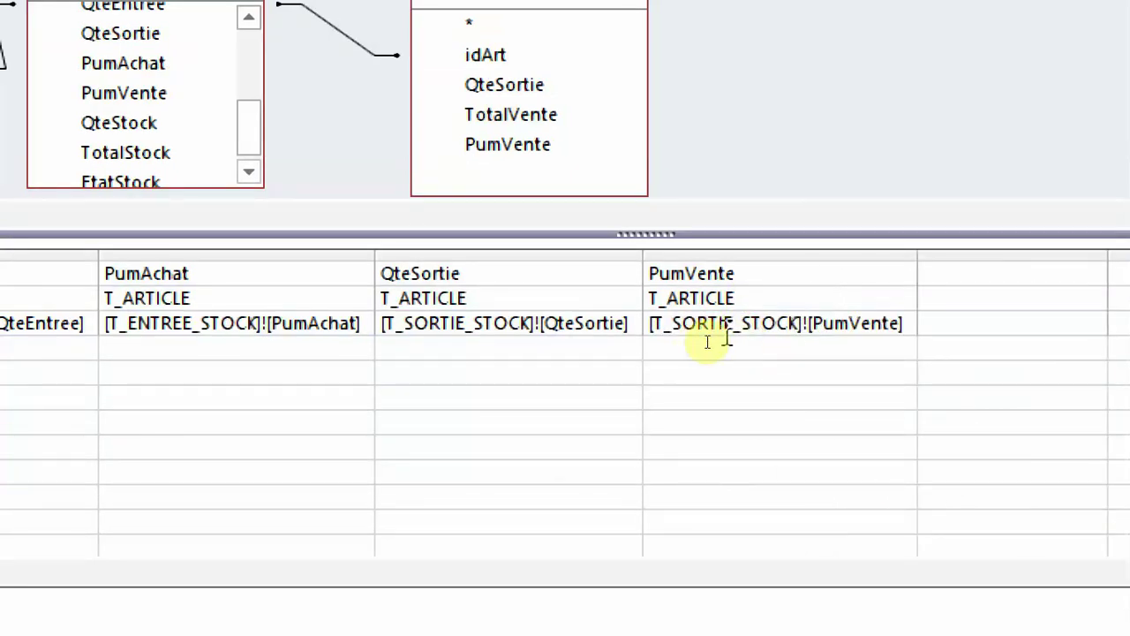
pyautogui.moveTo(653, 325); pyautogui.dragTo(819, 325)
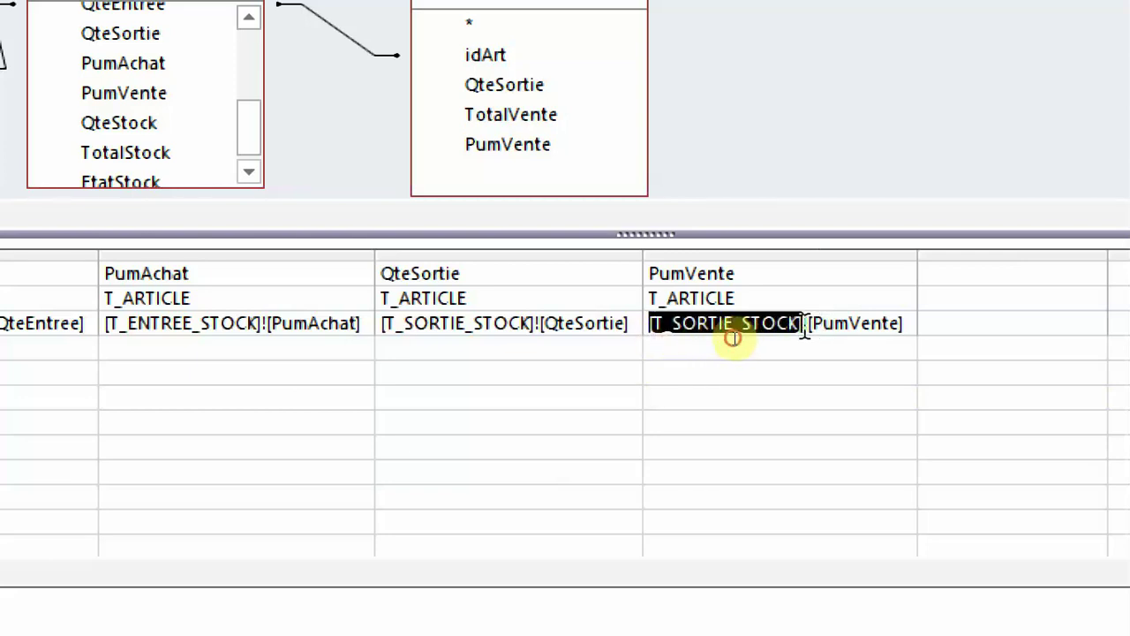
pyautogui.click(805, 325)
pyautogui.click(824, 371)
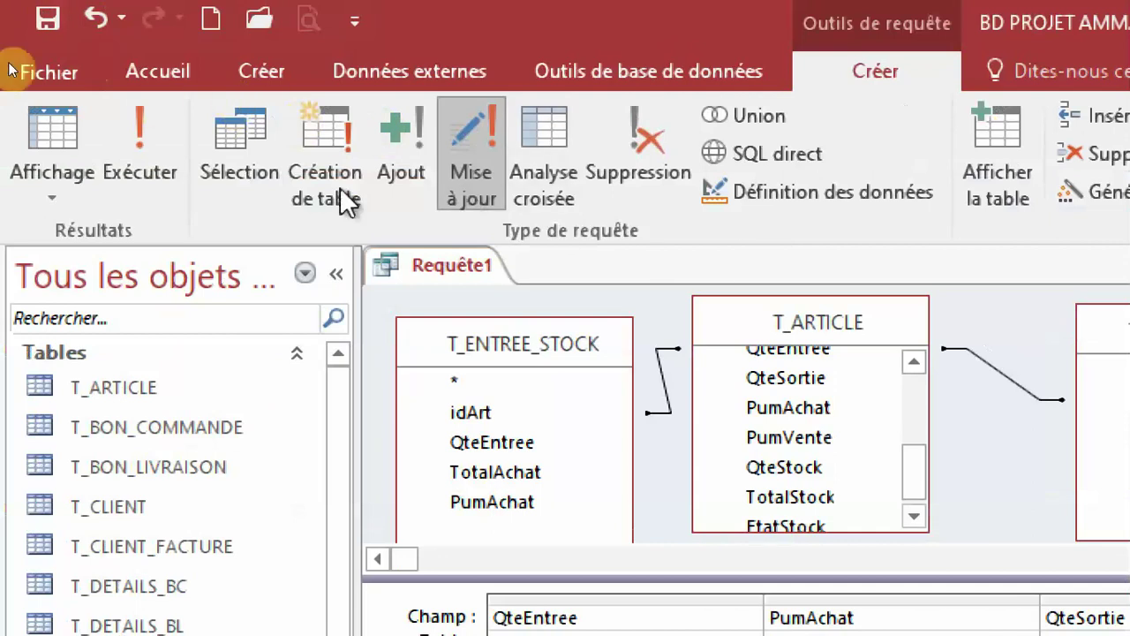
# Save the update query under the name R_UPDATE_STOCK
pyautogui.click(48, 17)
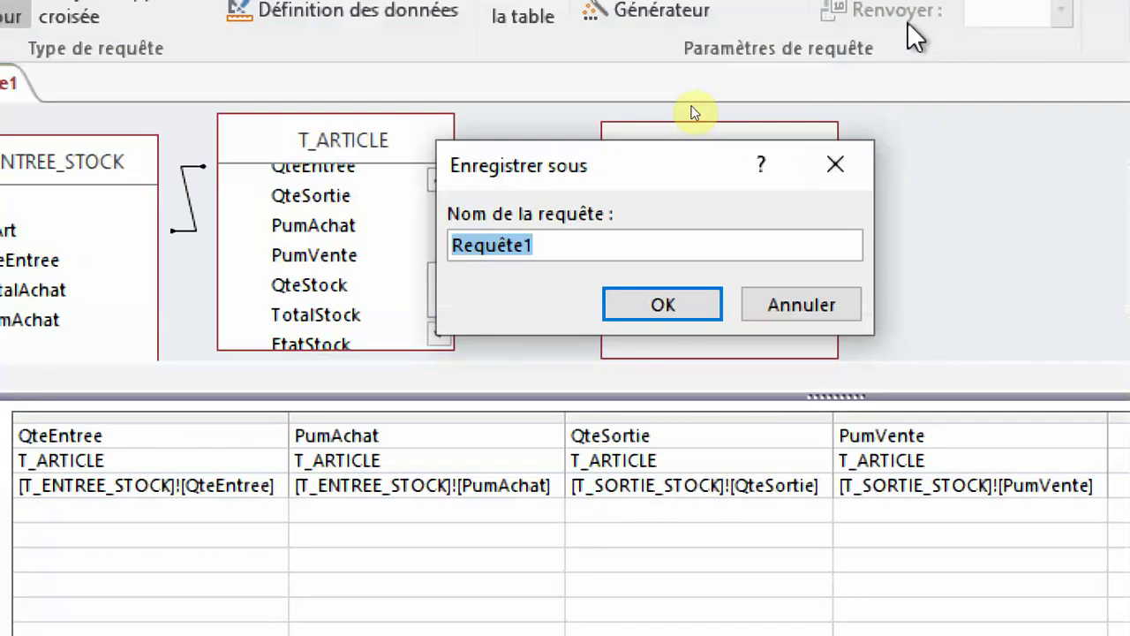
pyautogui.write('R_UPDATE_STOCK')
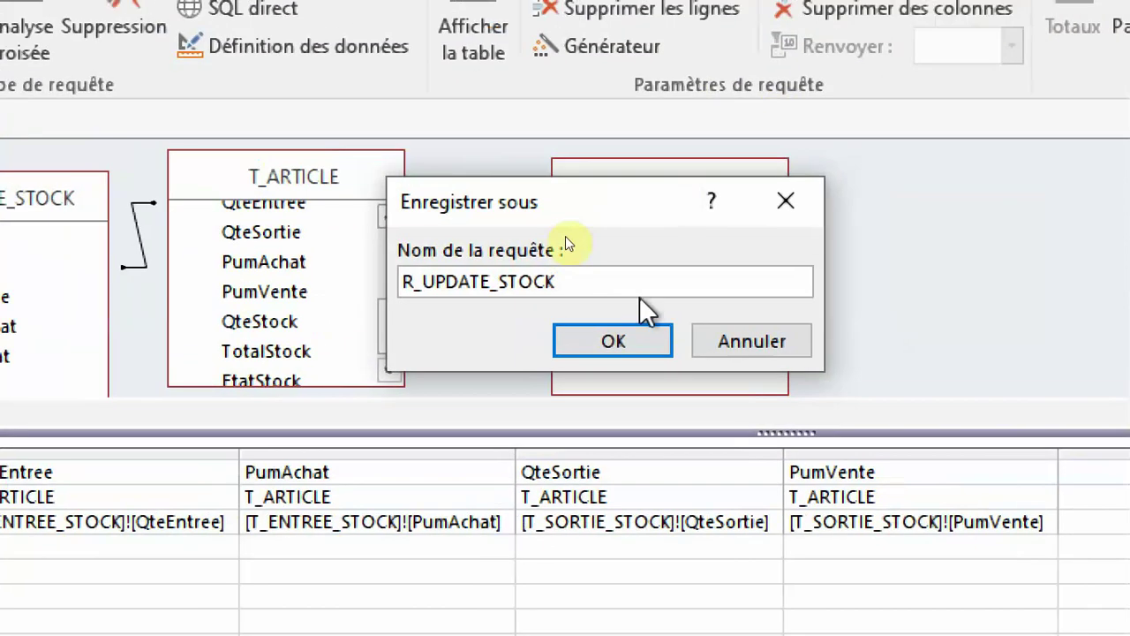
pyautogui.click(663, 305)
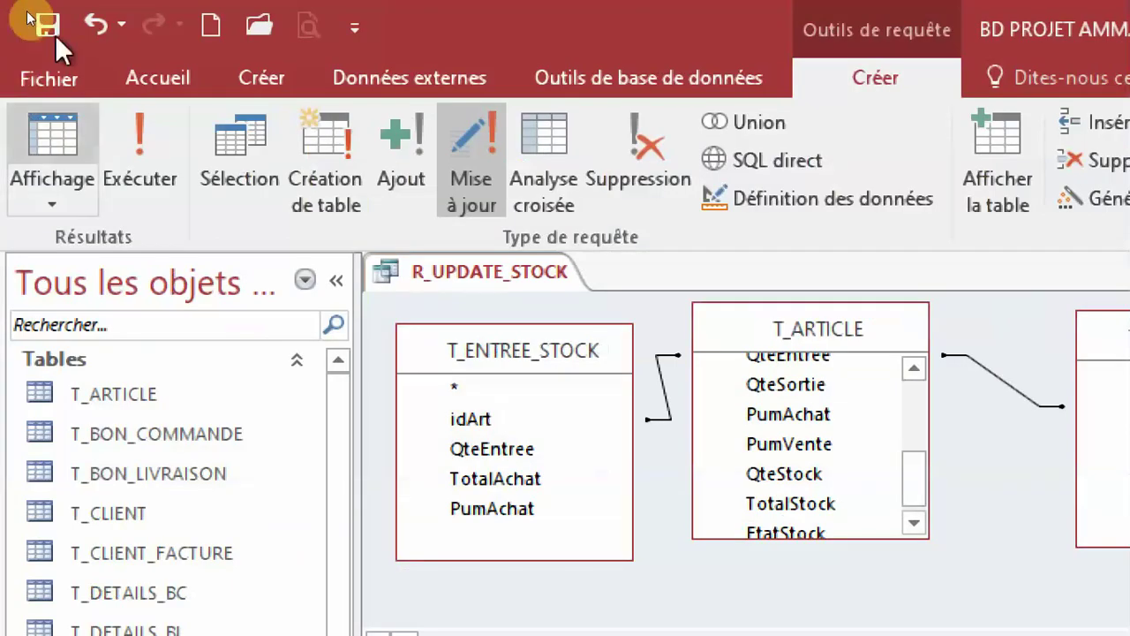
# Run the update query on T_ARTICLE, confirming the row updates, and close it with its changes saved
pyautogui.click(139, 159)
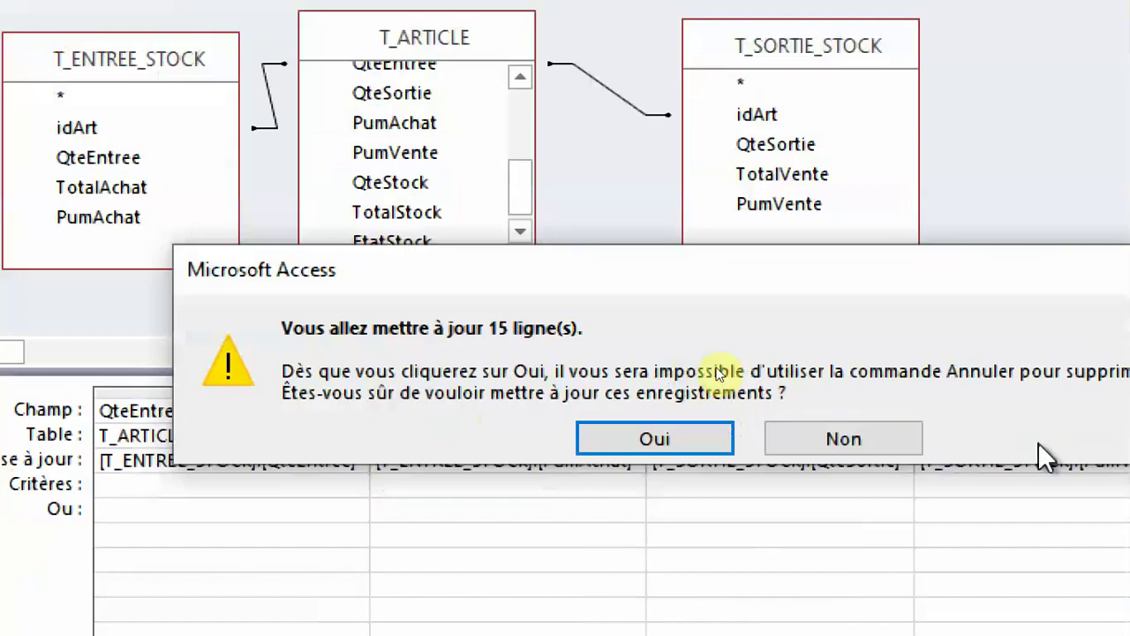
pyautogui.click(679, 436)
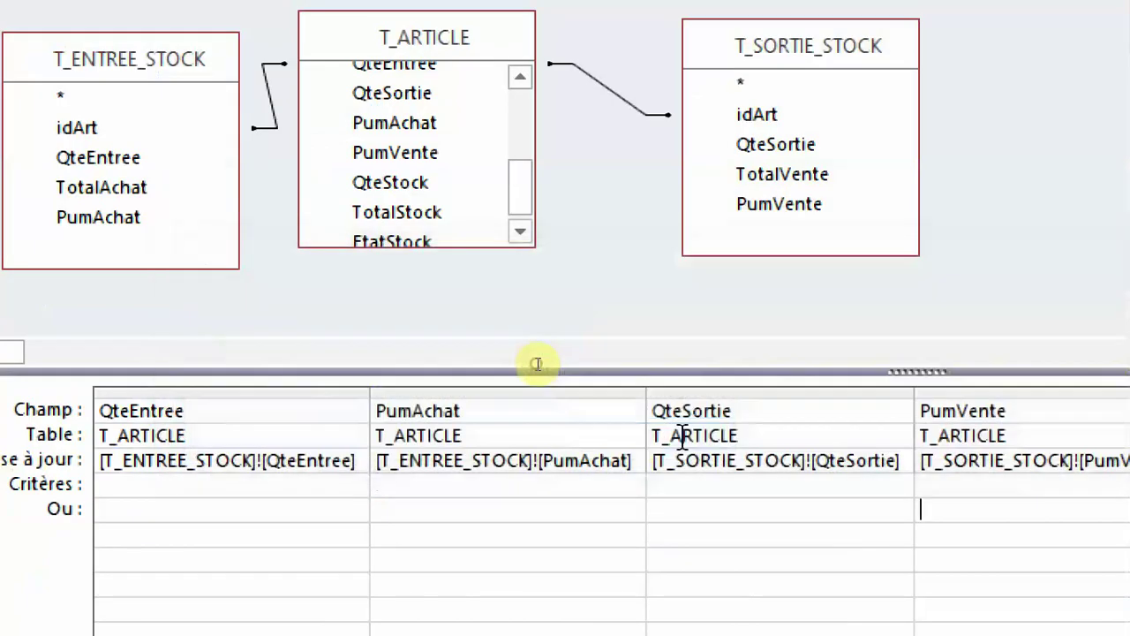
pyautogui.rightClick(452, 248)
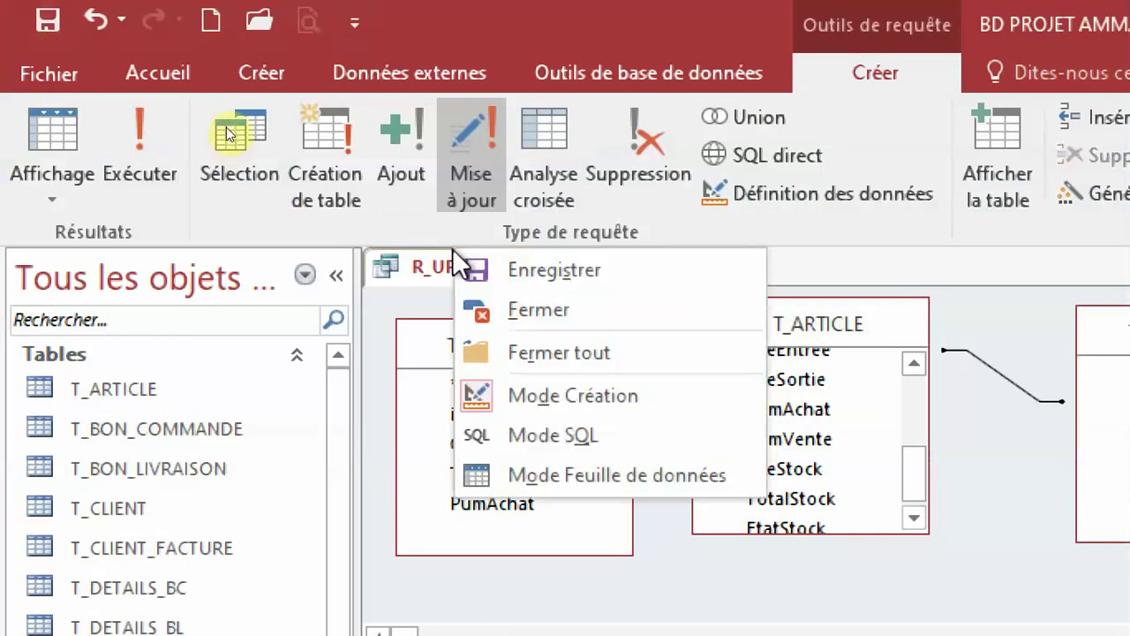
pyautogui.click(491, 303)
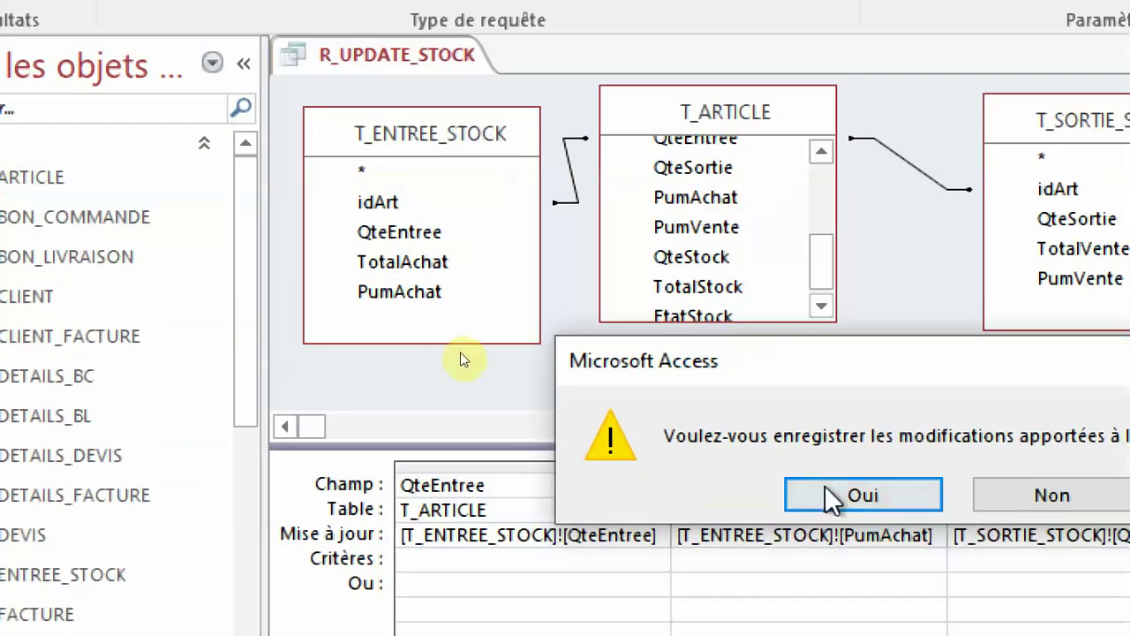
pyautogui.press('Return')
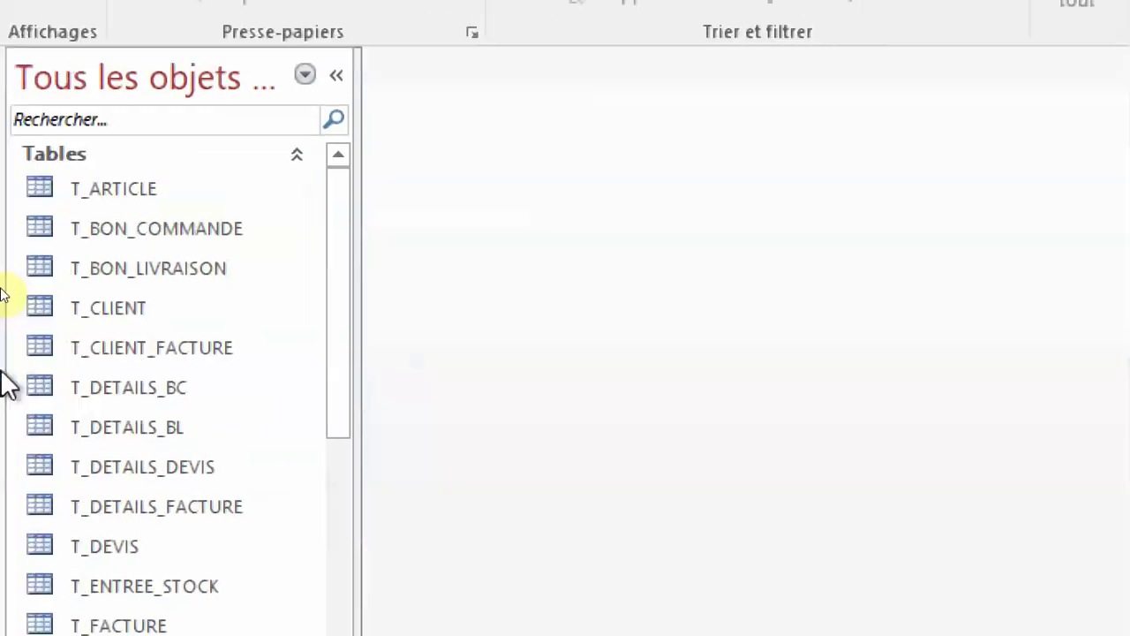
# Open the T_ARTICLE table and collapse the navigation pane to show more of its columns
pyautogui.doubleClick(129, 188)
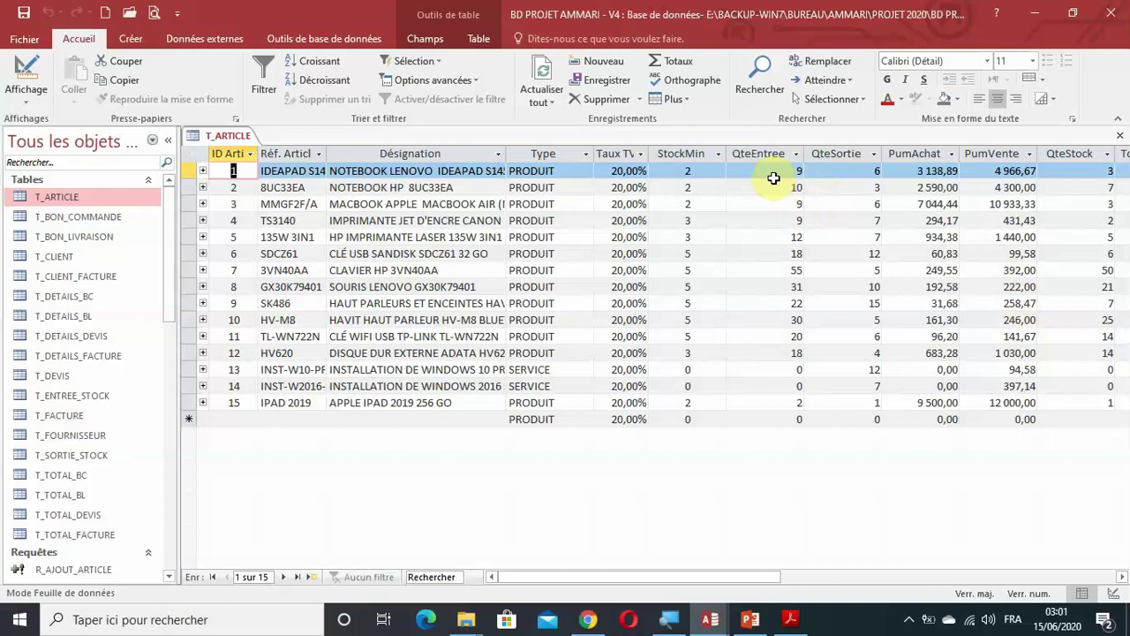
pyautogui.click(774, 178)
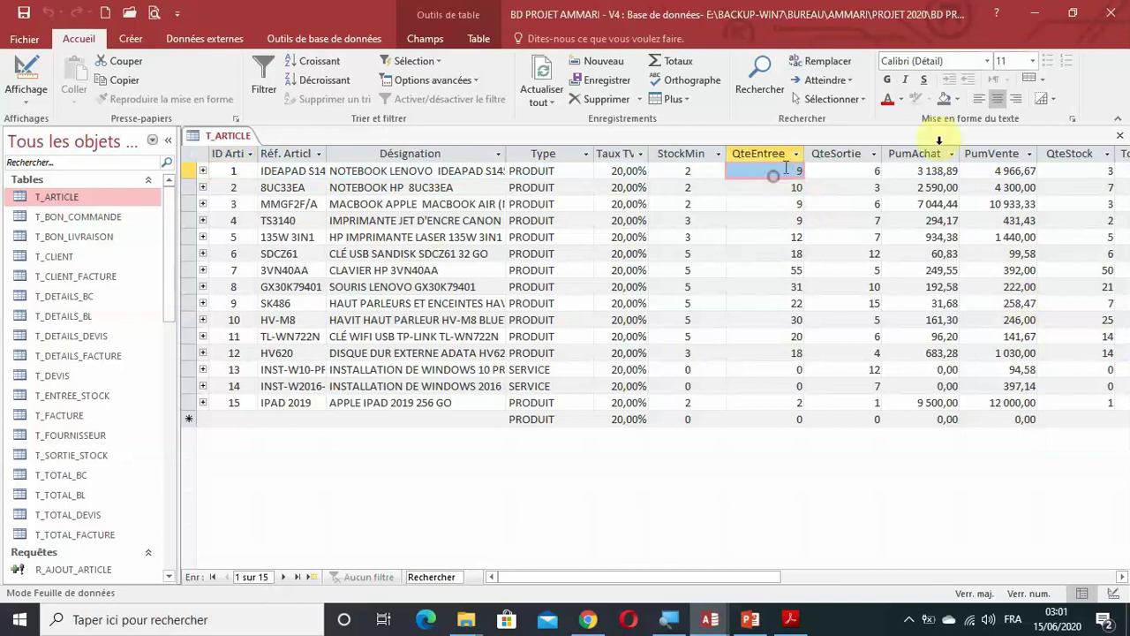
pyautogui.click(167, 141)
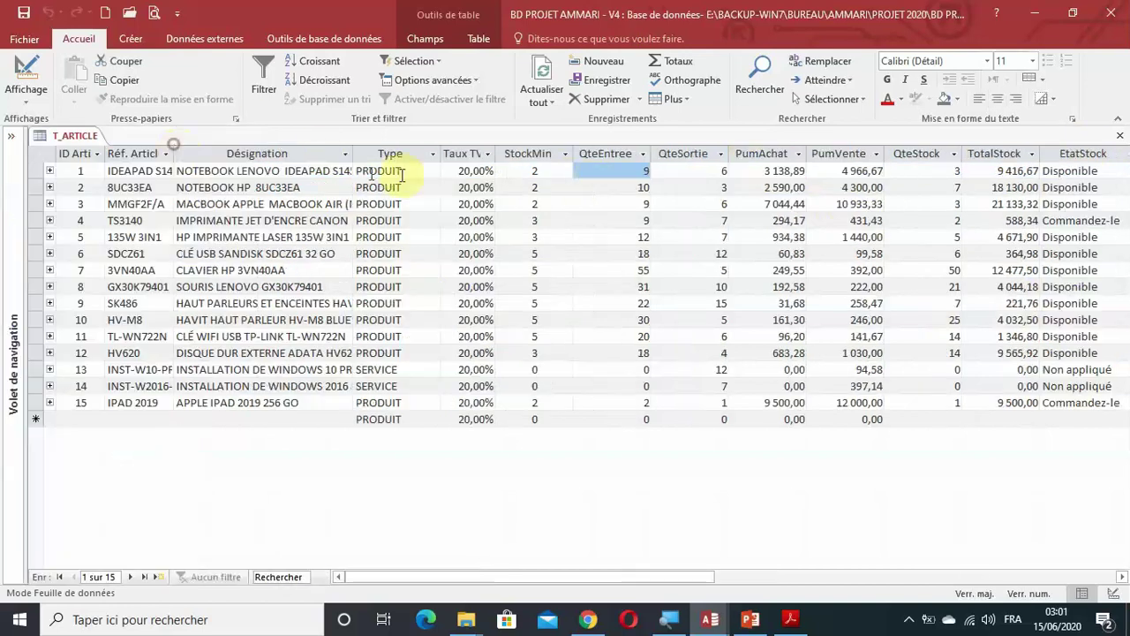
# Centre the values in the QteEntree, QteSortie and QteStock columns of T_ARTICLE and slightly narrow the Type column
pyautogui.click(609, 168)
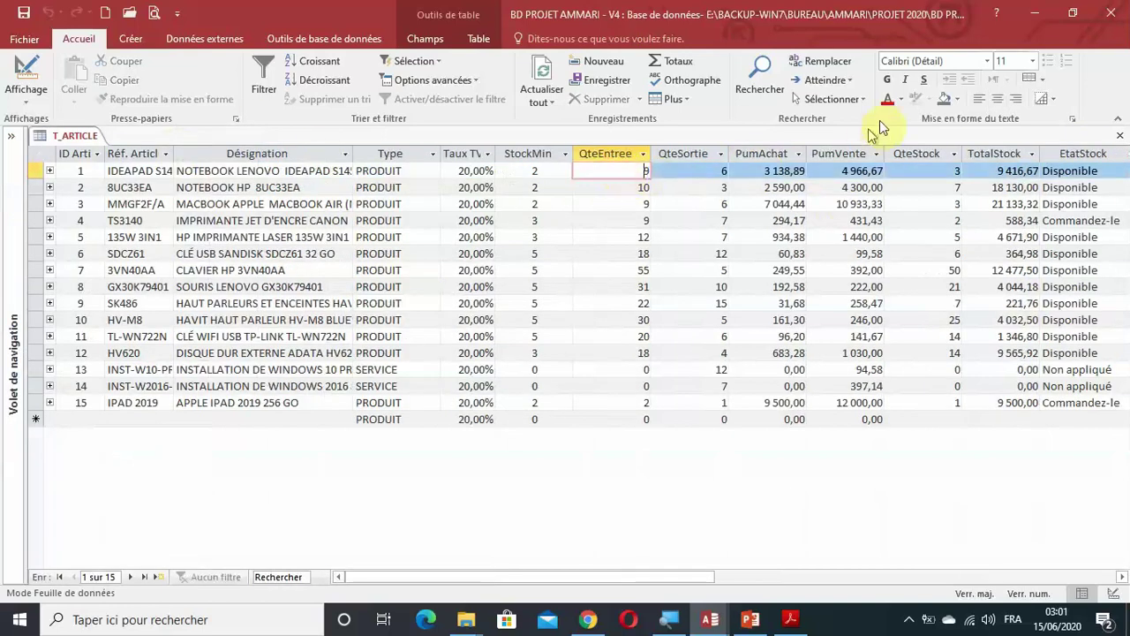
pyautogui.click(997, 98)
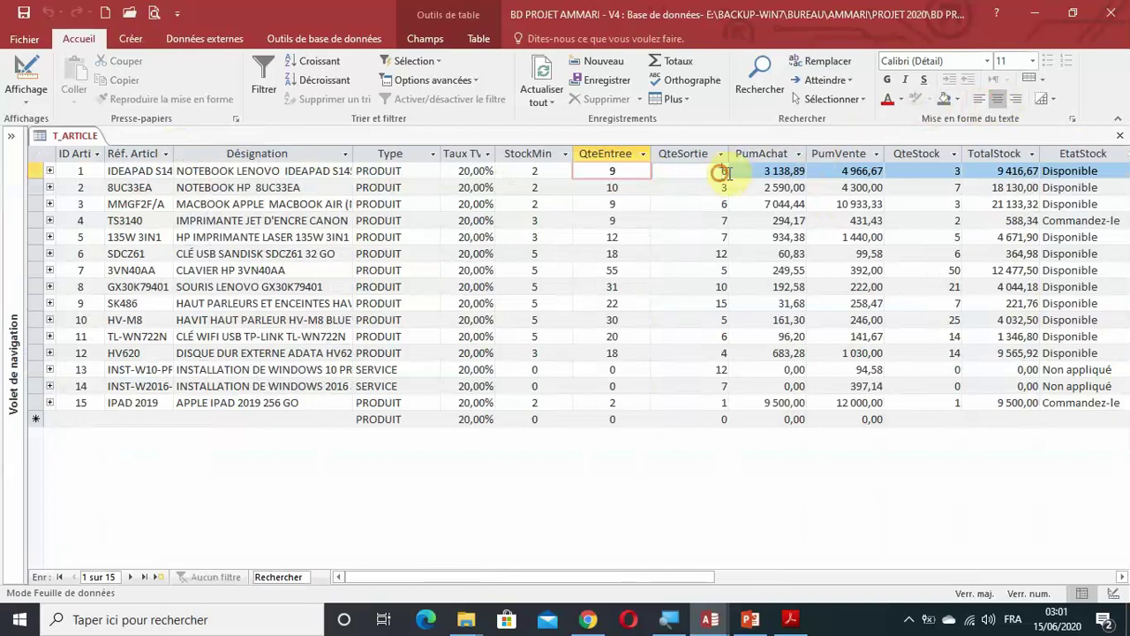
pyautogui.click(721, 176)
pyautogui.click(997, 98)
pyautogui.click(800, 171)
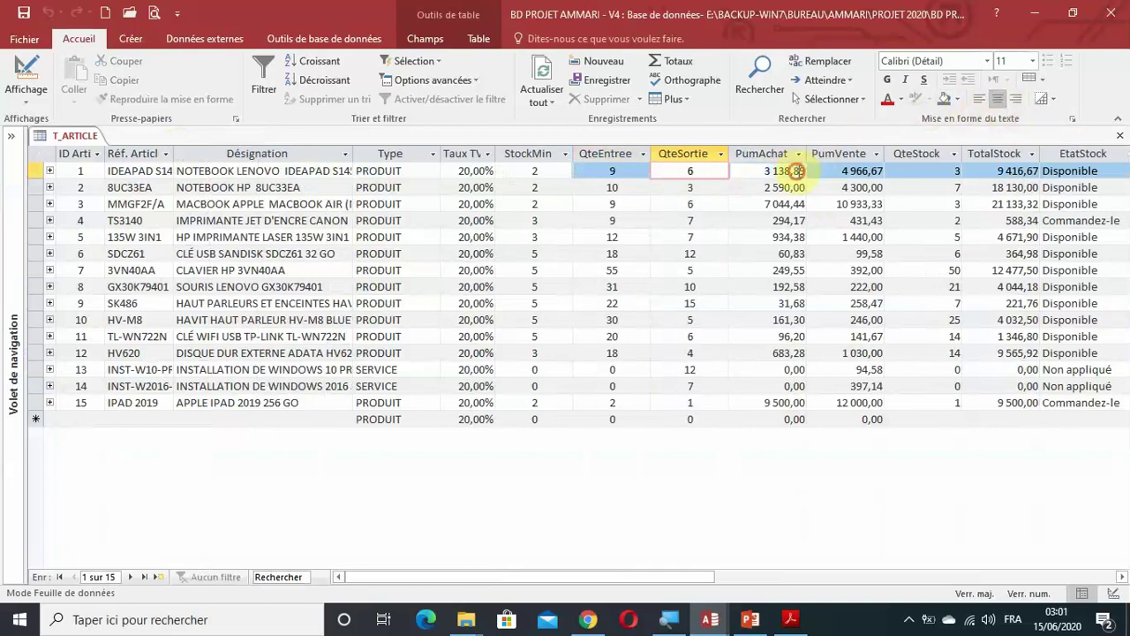
pyautogui.click(934, 170)
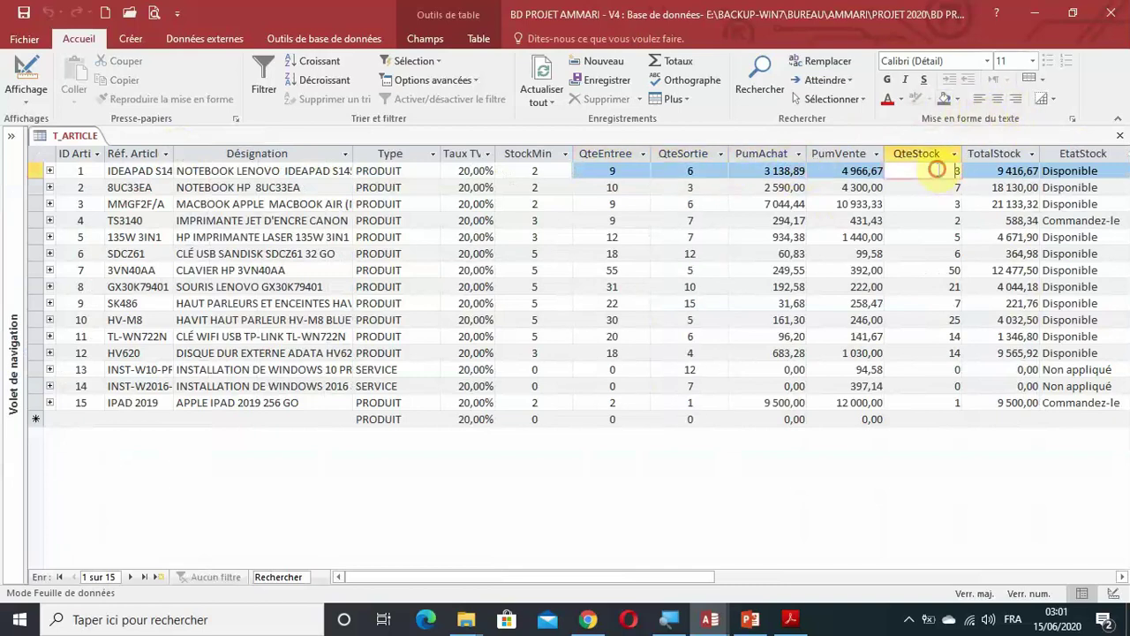
pyautogui.click(997, 98)
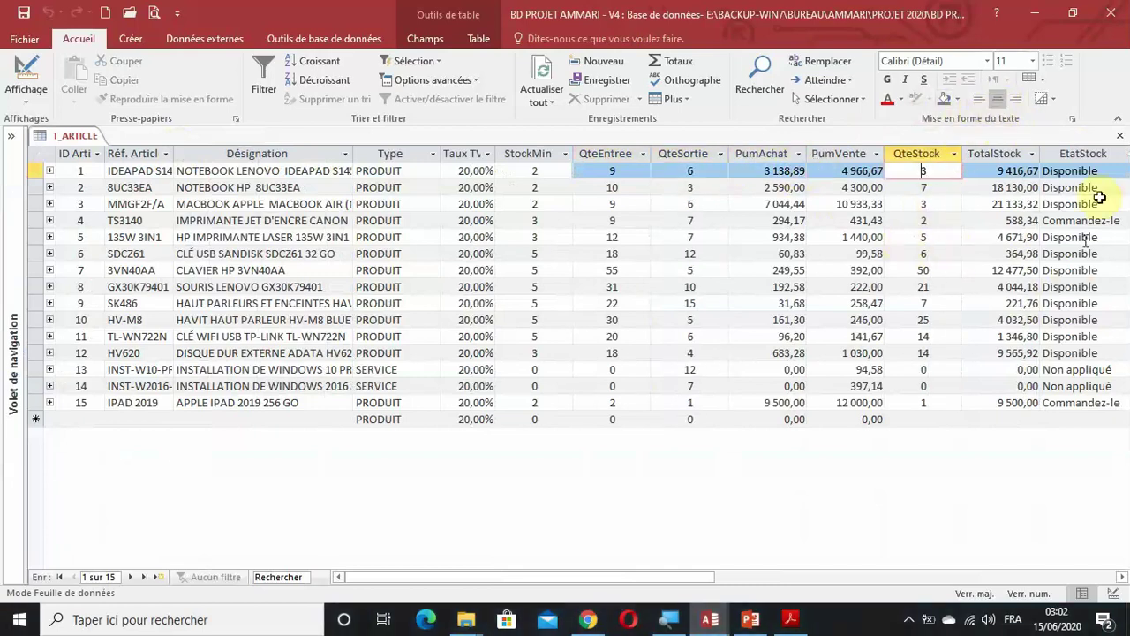
pyautogui.moveTo(440, 155); pyautogui.dragTo(424, 157)
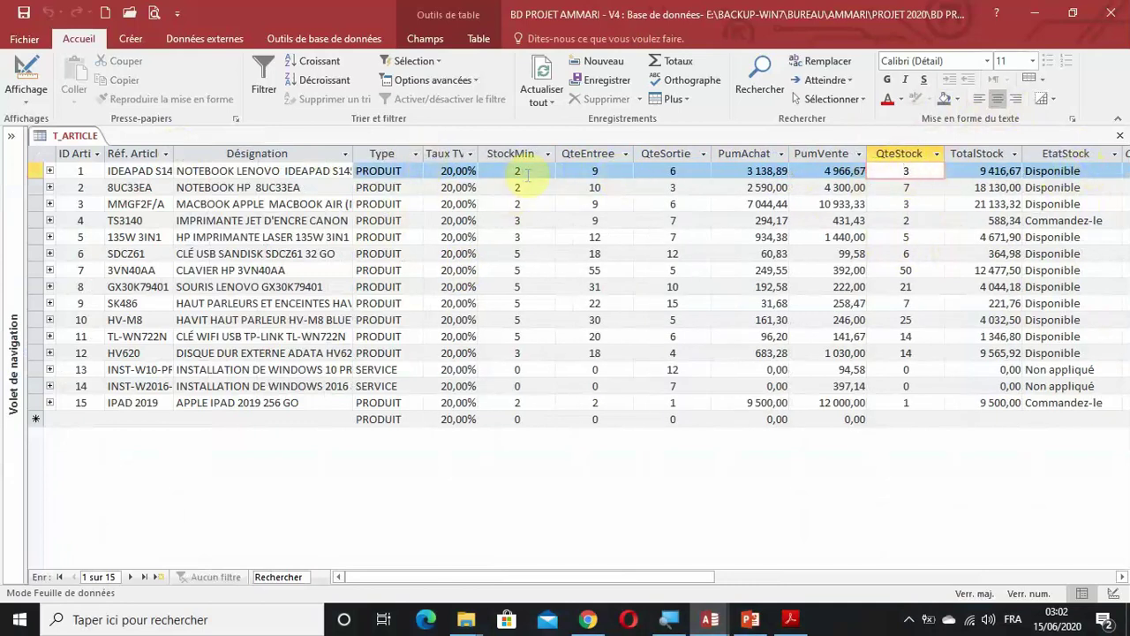
# Examine the QteSortie, QteStock and EtatStock values in T_ARTICLE for both product and service articles
pyautogui.click(662, 170)
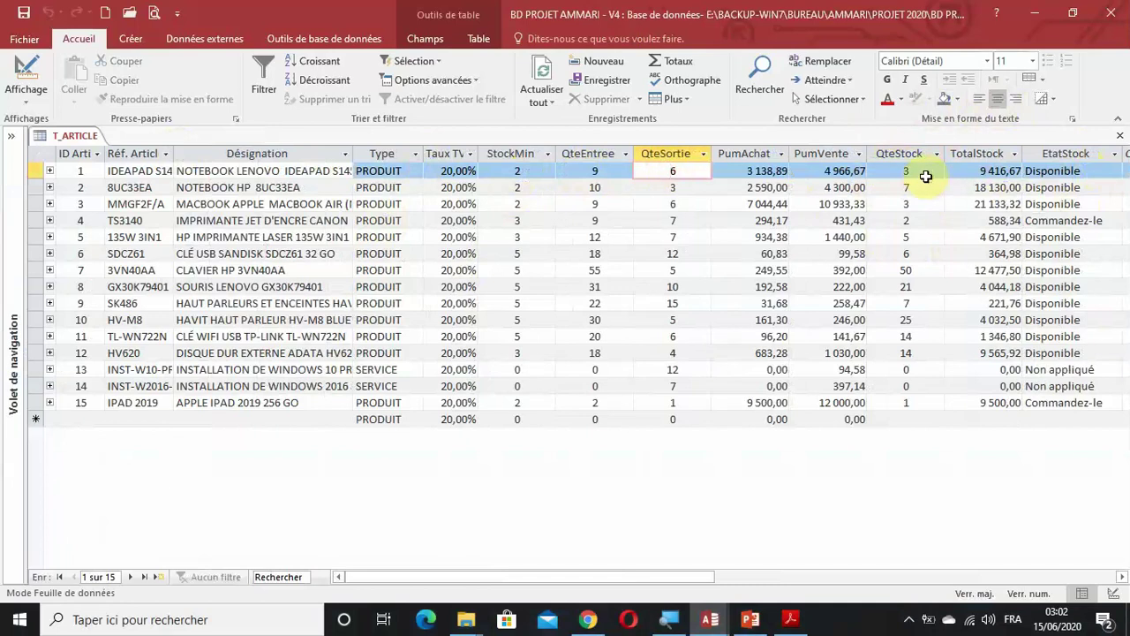
pyautogui.click(926, 173)
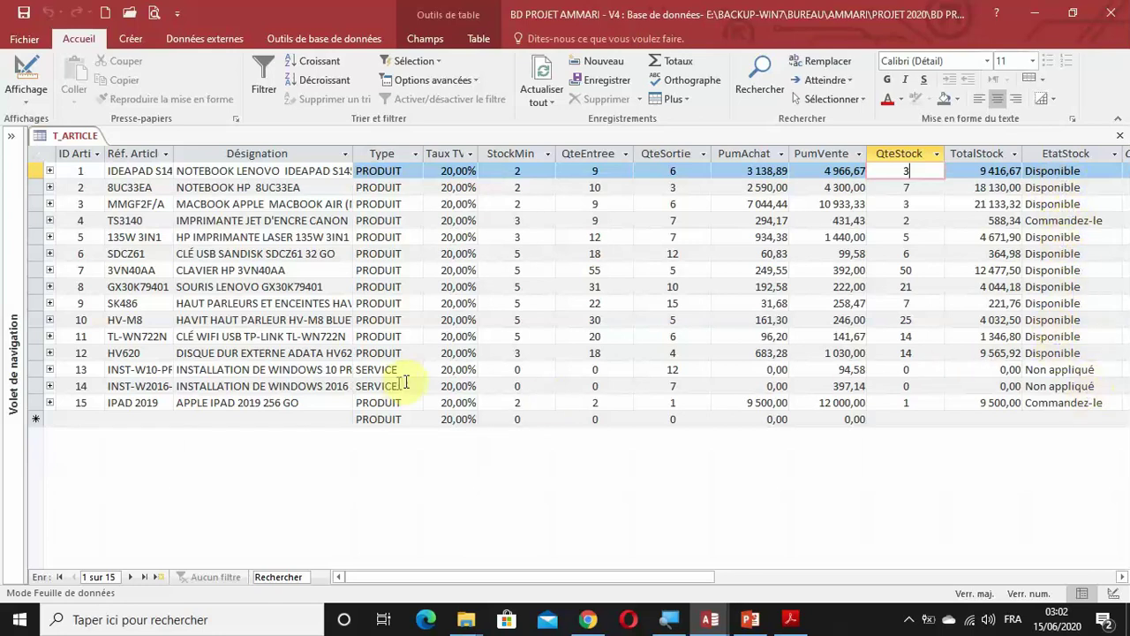
pyautogui.click(377, 369)
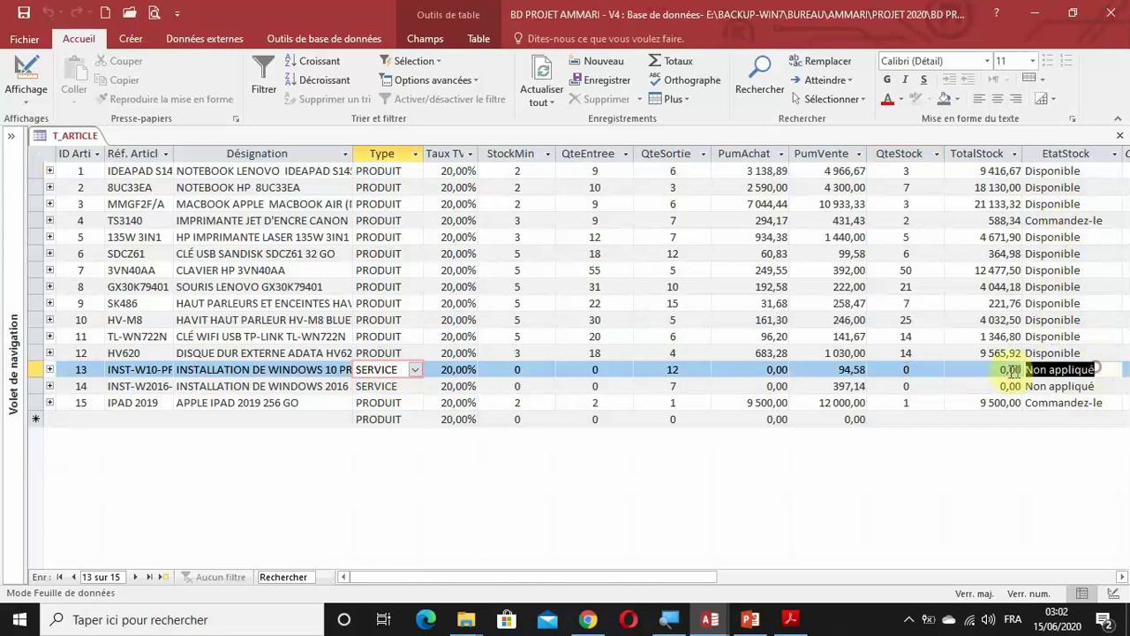
pyautogui.click(906, 336)
pyautogui.click(906, 322)
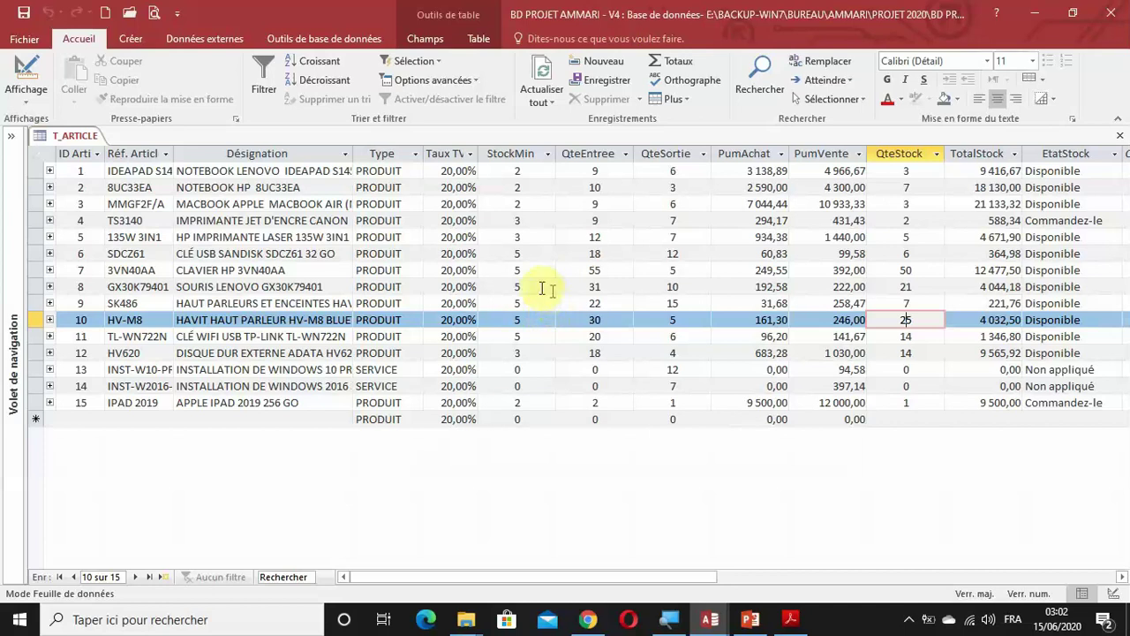
# Expand the navigation pane again and create a new blank macro
pyautogui.click(14, 317)
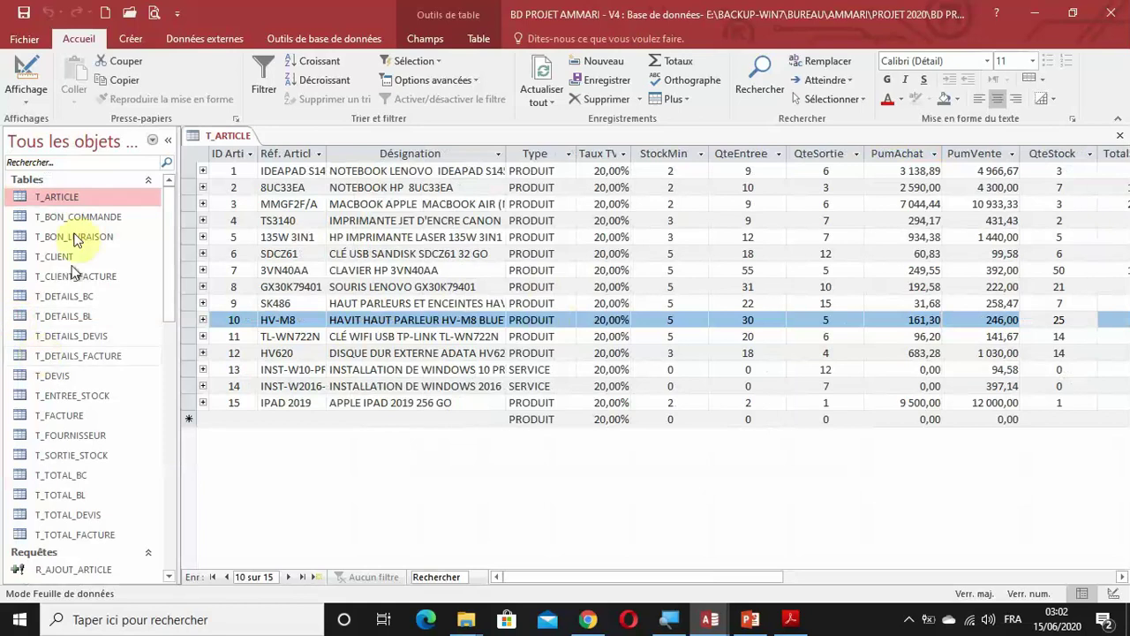
pyautogui.click(133, 43)
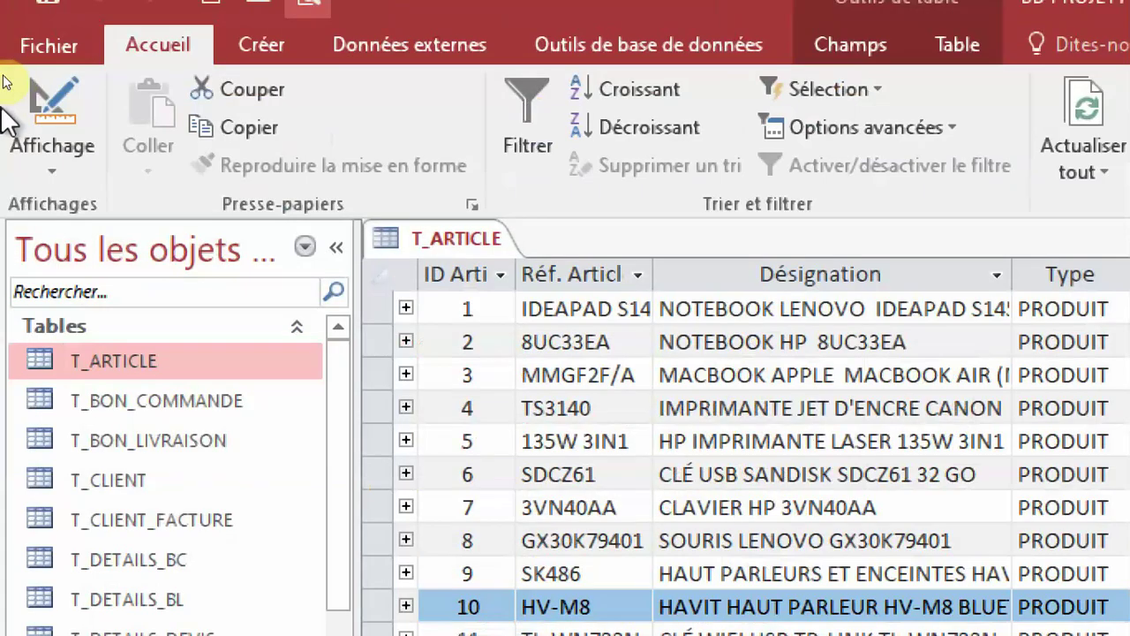
pyautogui.click(276, 46)
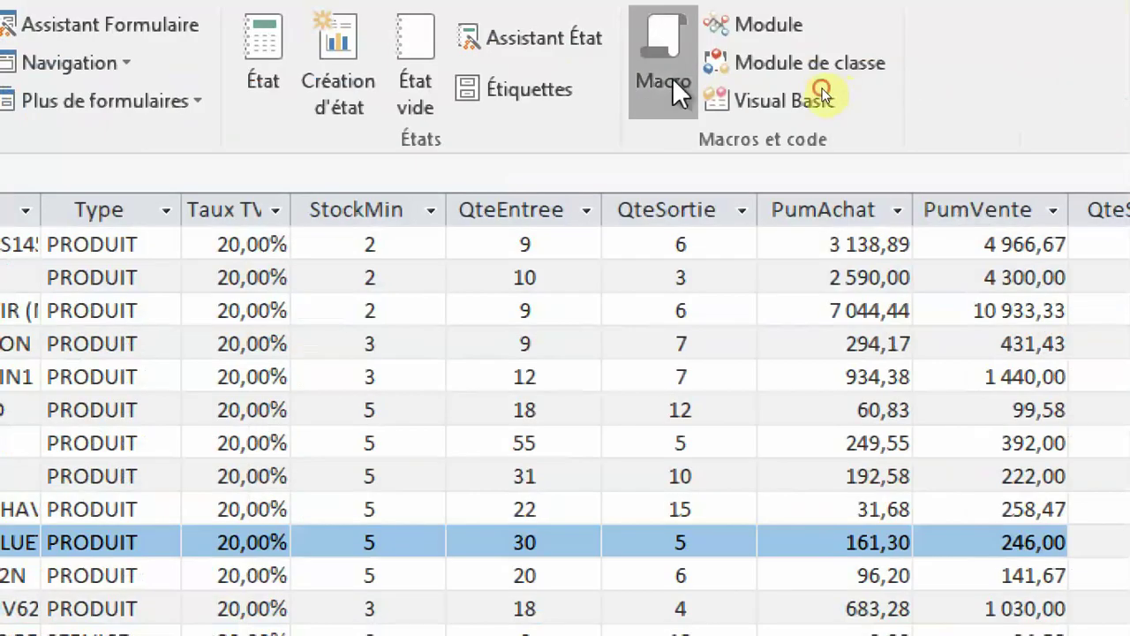
pyautogui.click(668, 80)
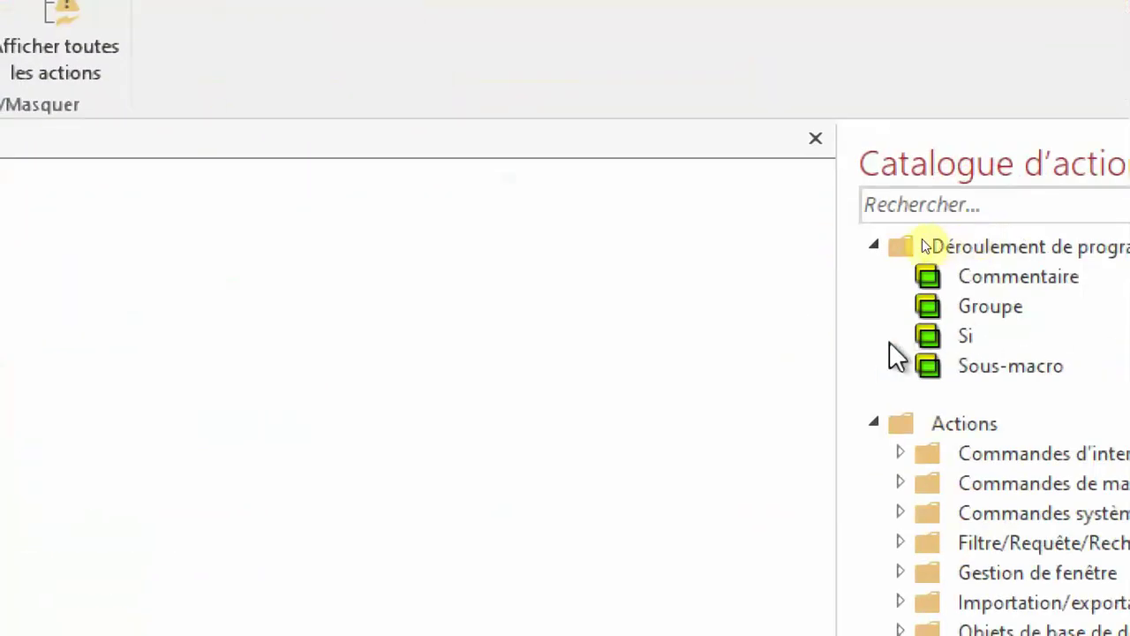
pyautogui.moveTo(835, 348); pyautogui.dragTo(0, 358)
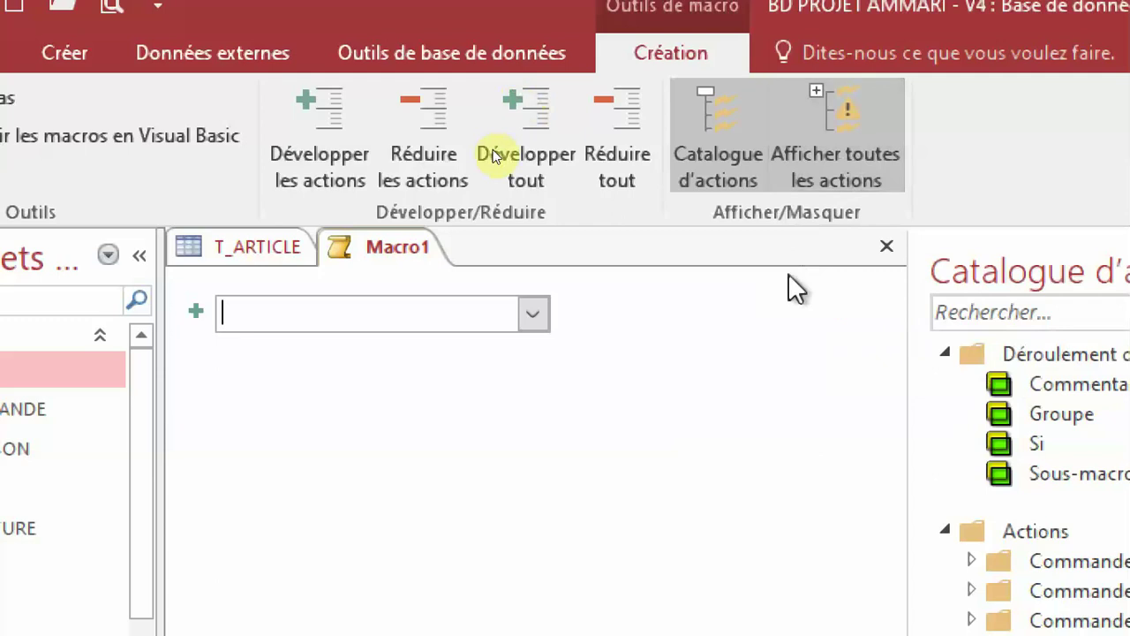
# Add an Avertissements action to the macro, keeping Avertissements actifs at Non
pyautogui.click(534, 315)
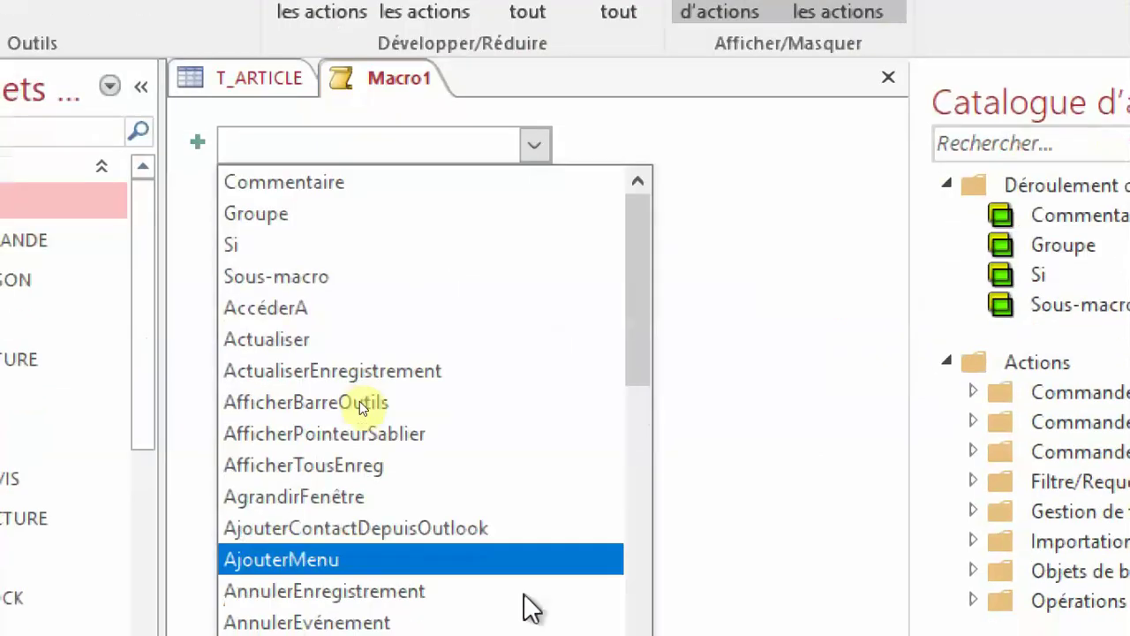
pyautogui.scroll(-2, 472, 455)
pyautogui.scroll(-1, 468, 590)
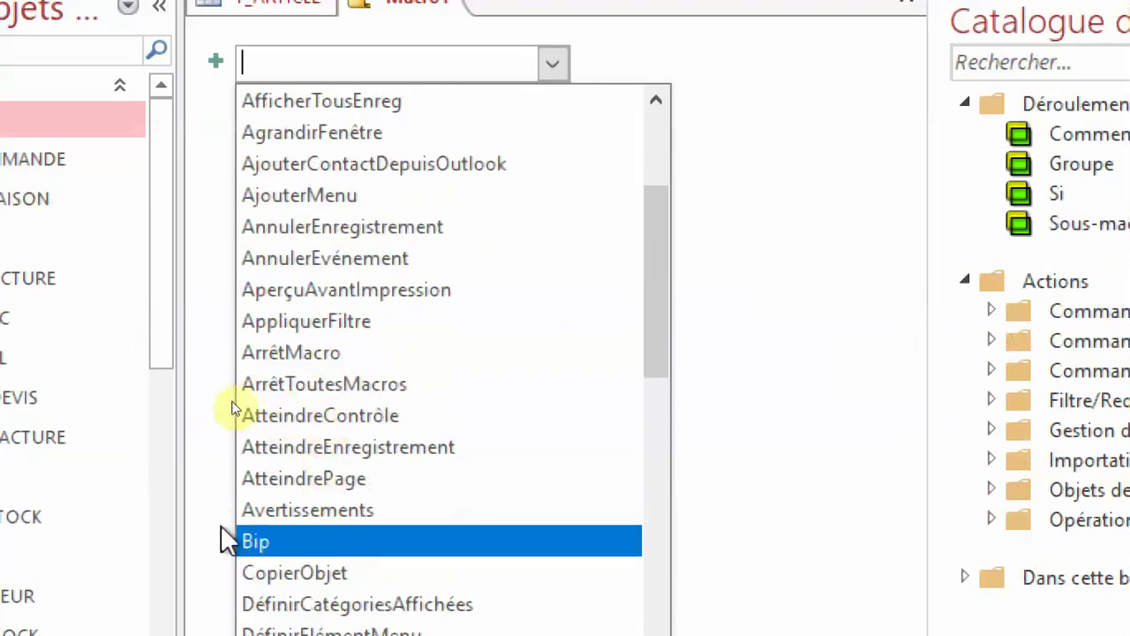
pyautogui.click(320, 514)
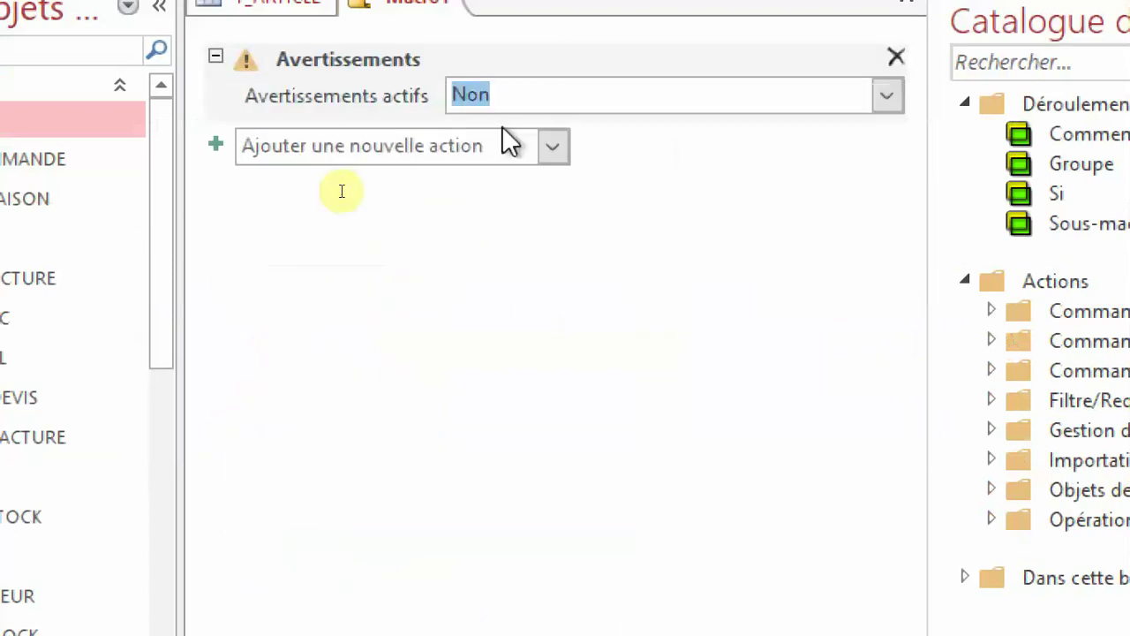
# Add an OuvrirRequête action below the Avertissements action that opens the R_CREATE_ENTREE_STOCK query
pyautogui.click(327, 215)
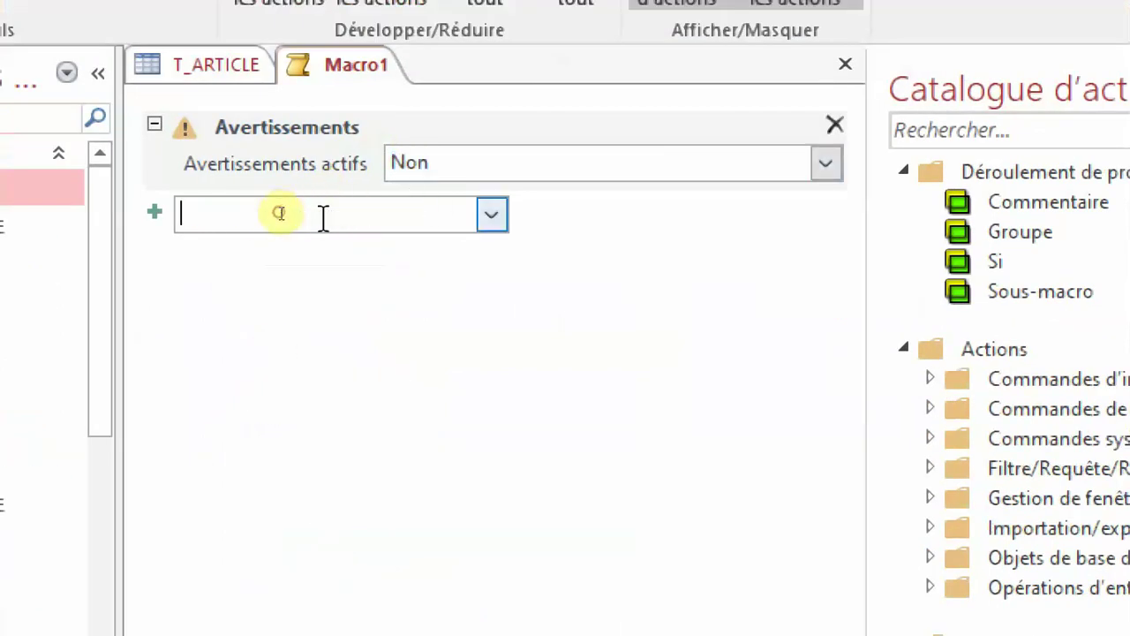
pyautogui.click(491, 218)
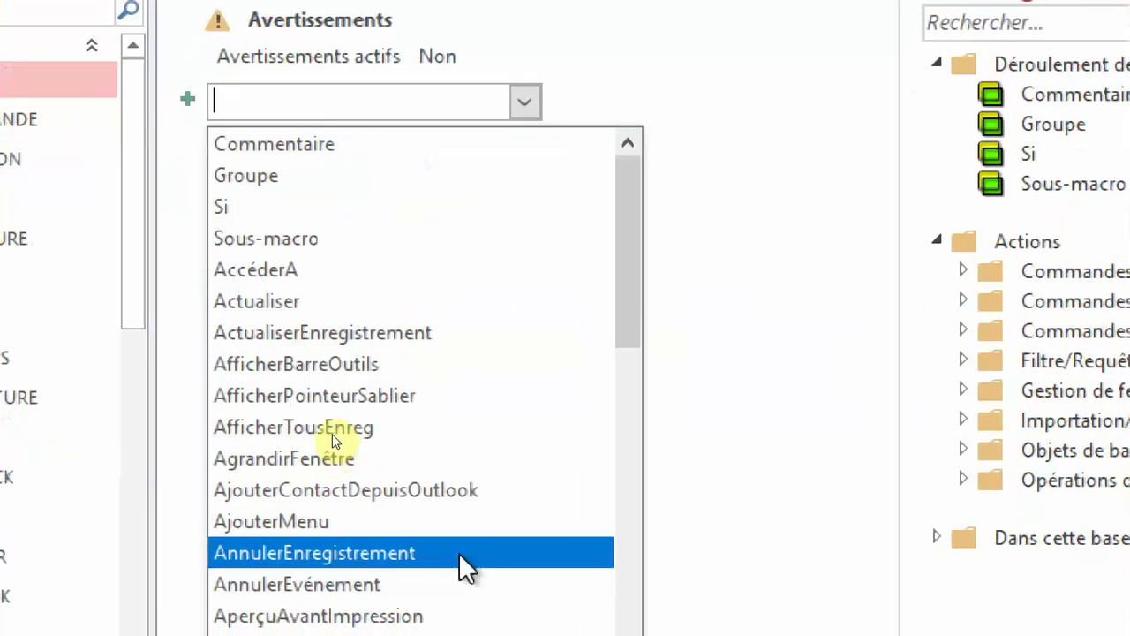
pyautogui.scroll(-12, 449, 618)
pyautogui.scroll(-5, 482, 595)
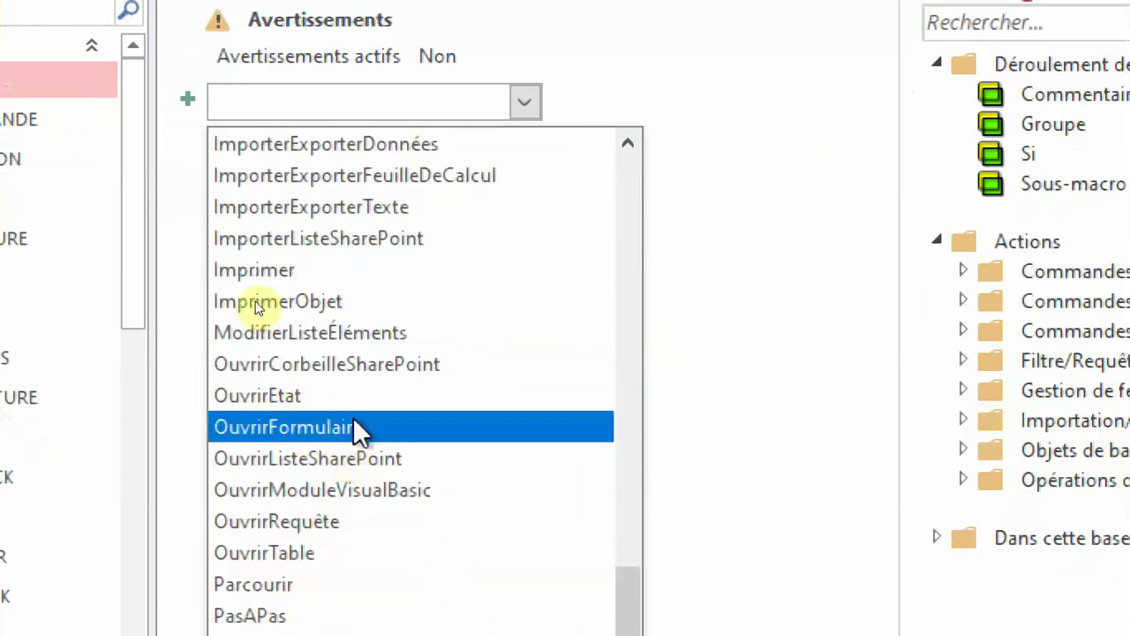
pyautogui.click(358, 521)
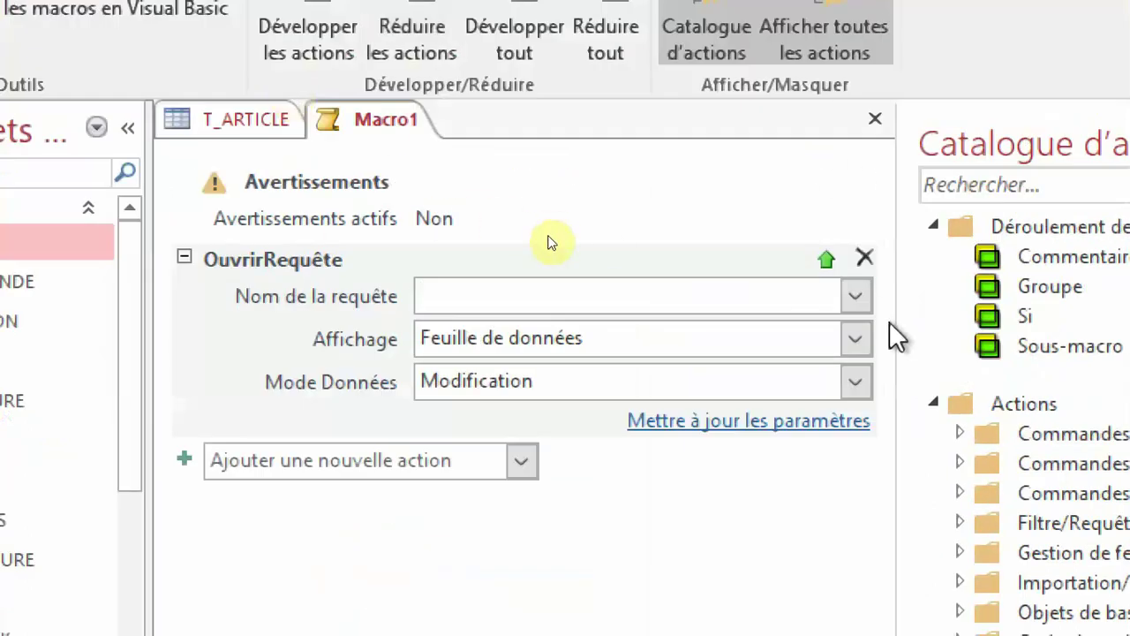
pyautogui.click(855, 297)
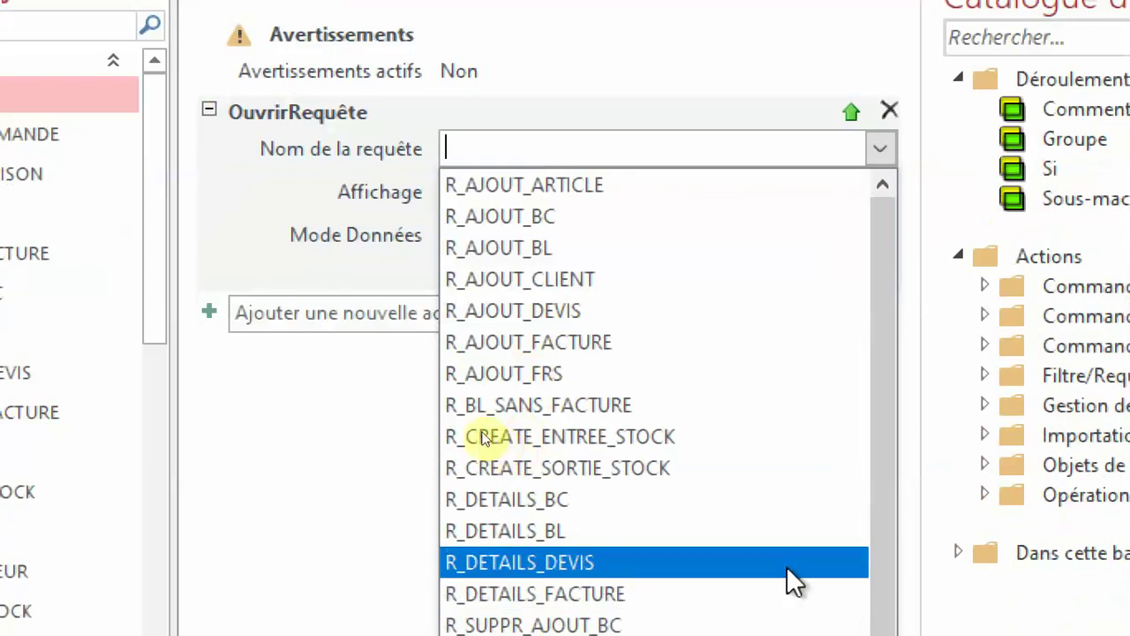
pyautogui.click(575, 437)
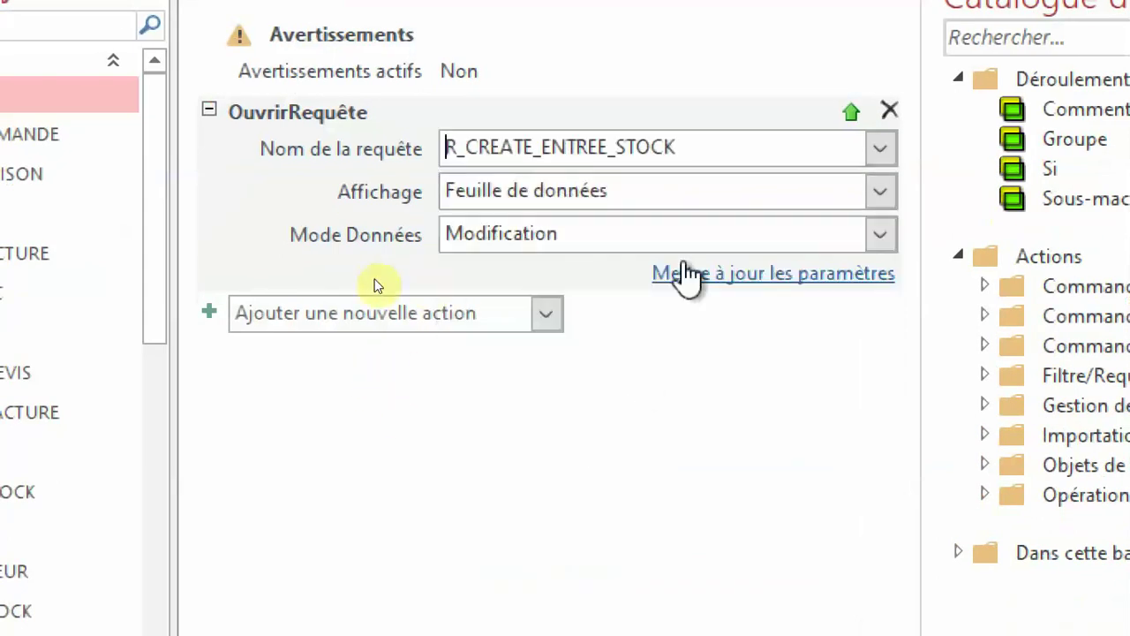
# Add a second OuvrirRequête action to the macro that opens the R_CREATE_SORTIE_STOCK query
pyautogui.click(454, 318)
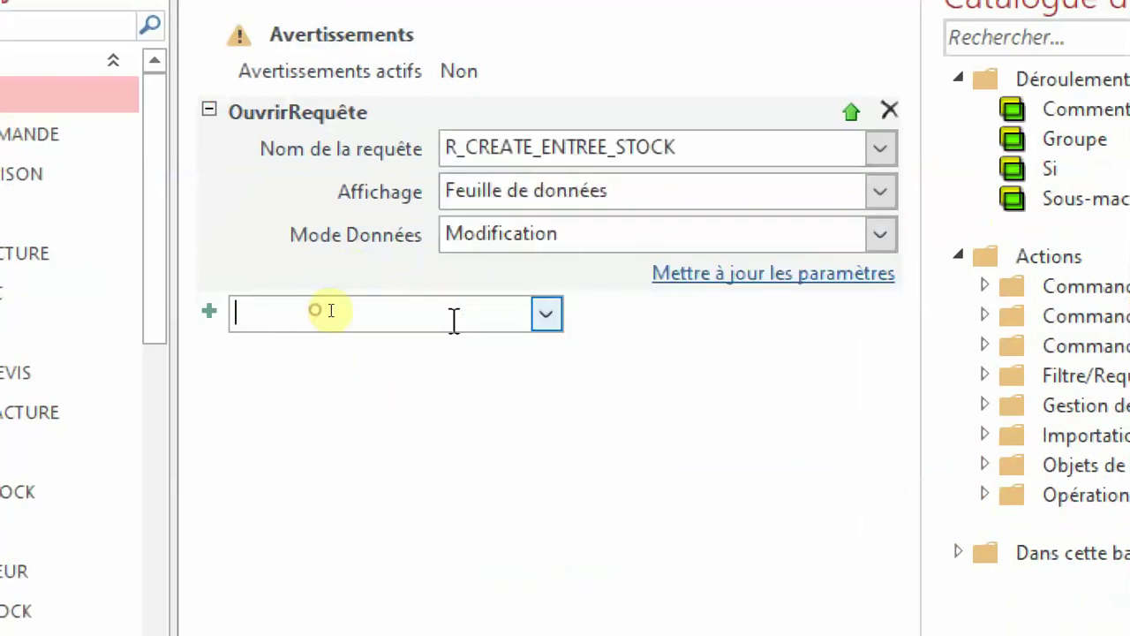
pyautogui.click(545, 315)
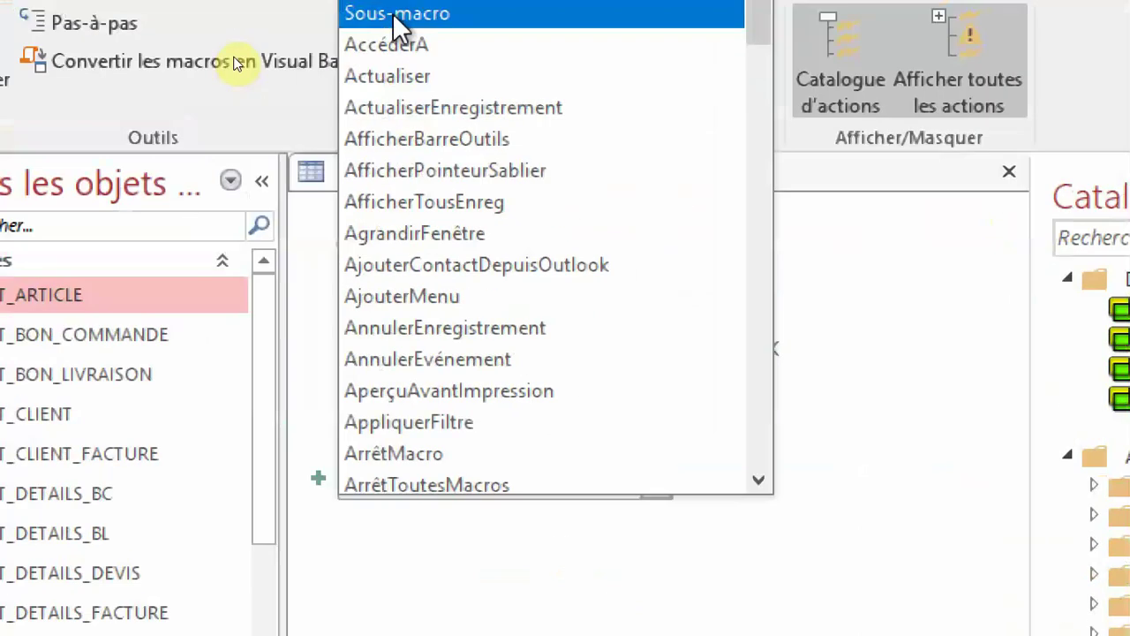
pyautogui.scroll(-9, 424, 95)
pyautogui.scroll(-4, 543, 295)
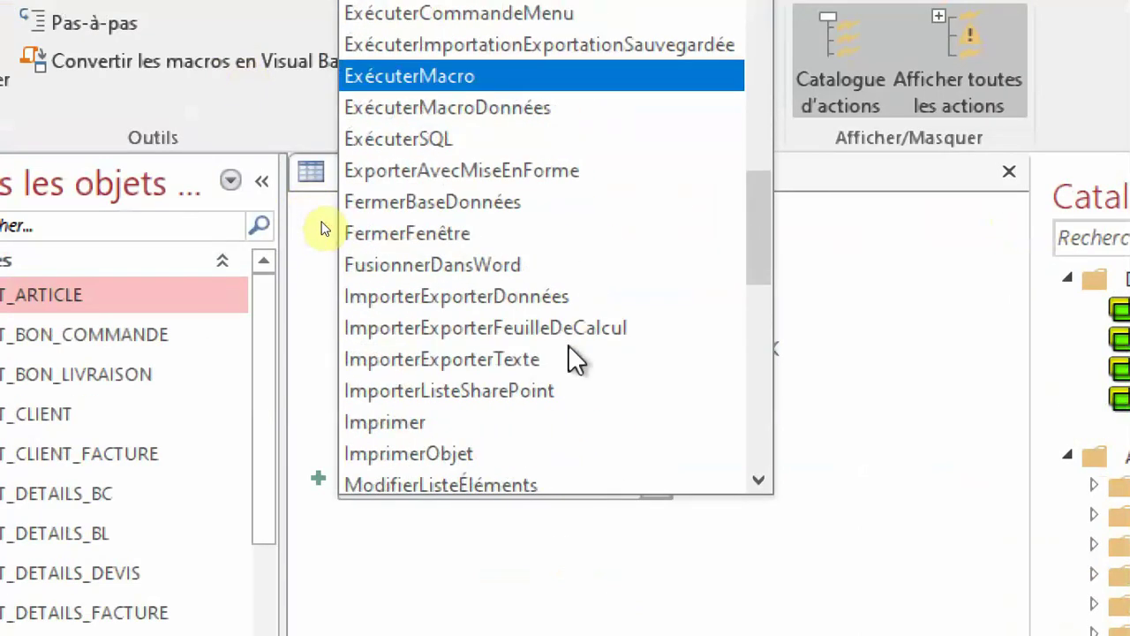
pyautogui.scroll(2, 570, 347)
pyautogui.scroll(-5, 570, 347)
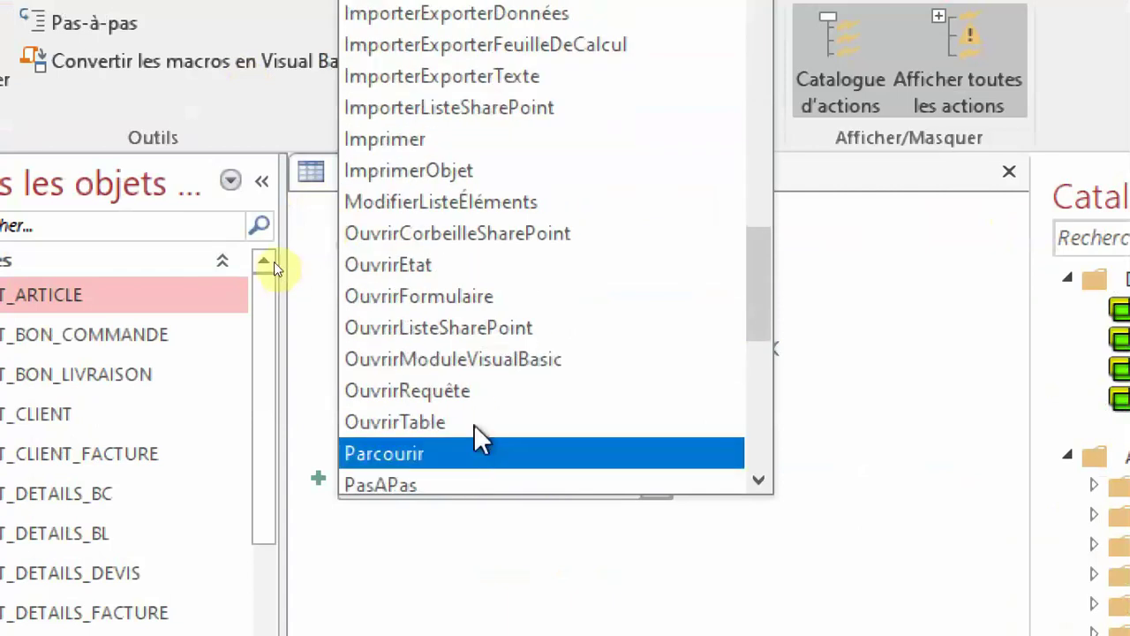
pyautogui.click(472, 391)
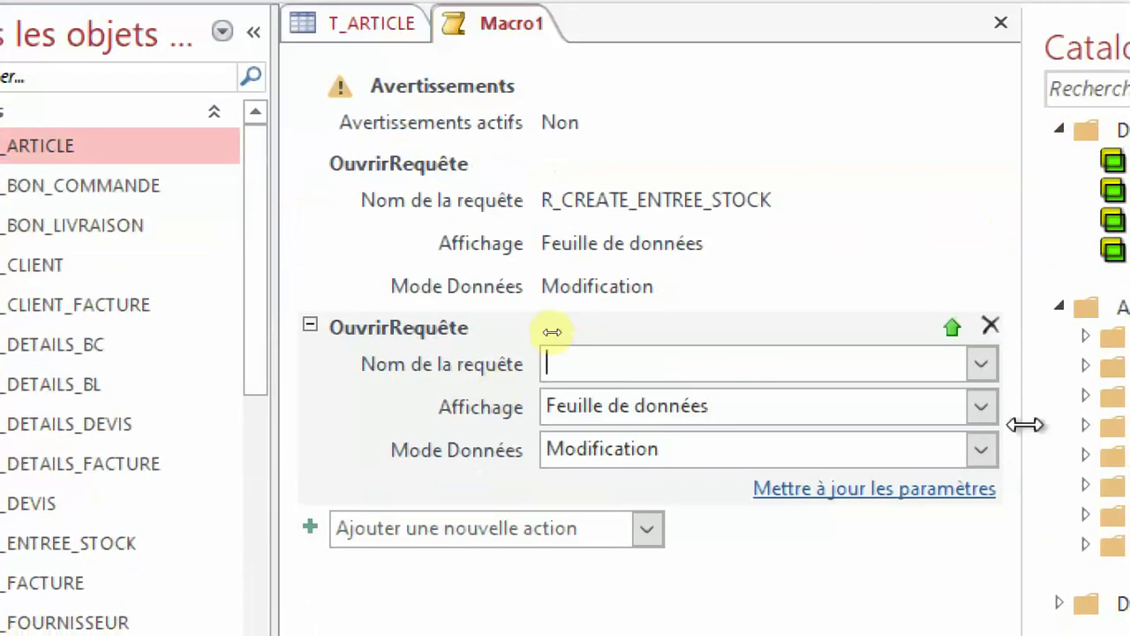
pyautogui.click(980, 364)
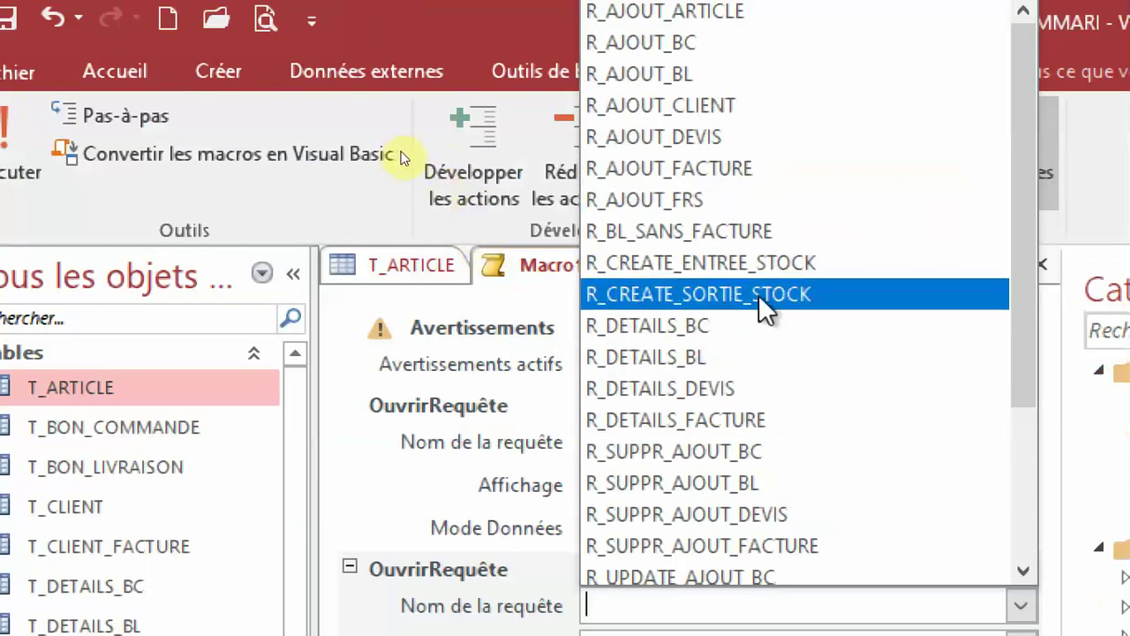
pyautogui.click(732, 298)
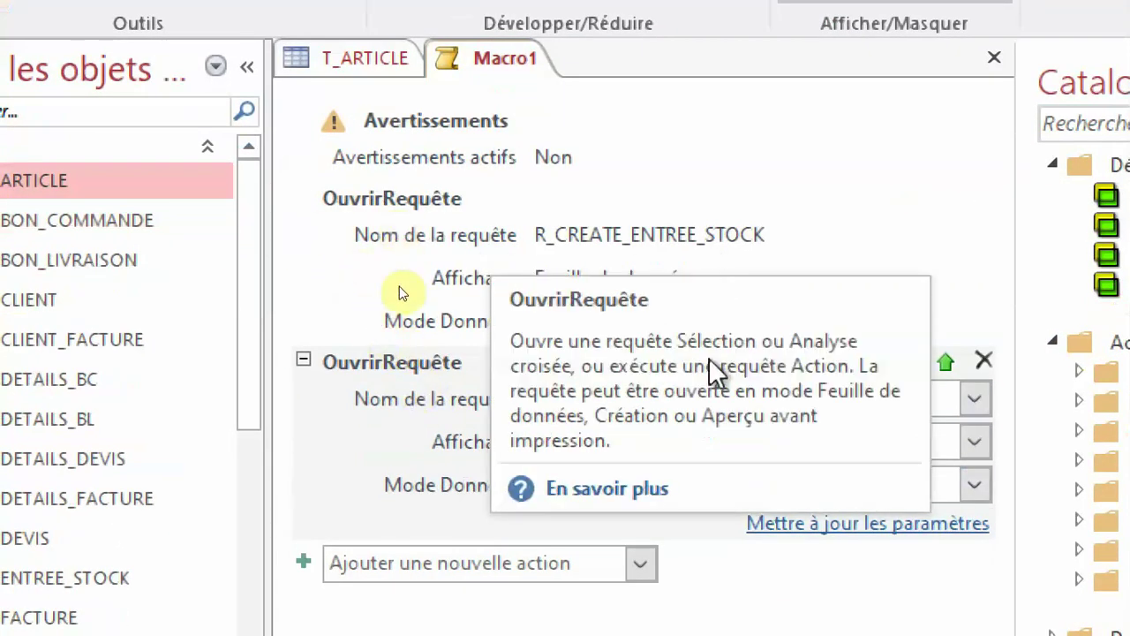
pyautogui.click(586, 396)
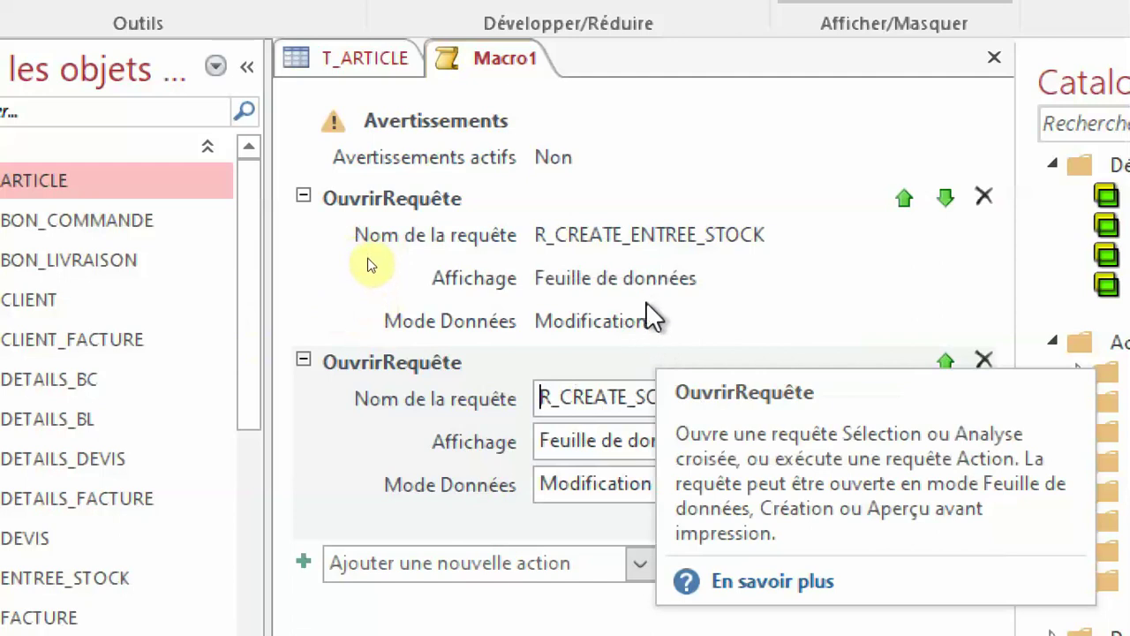
pyautogui.click(588, 433)
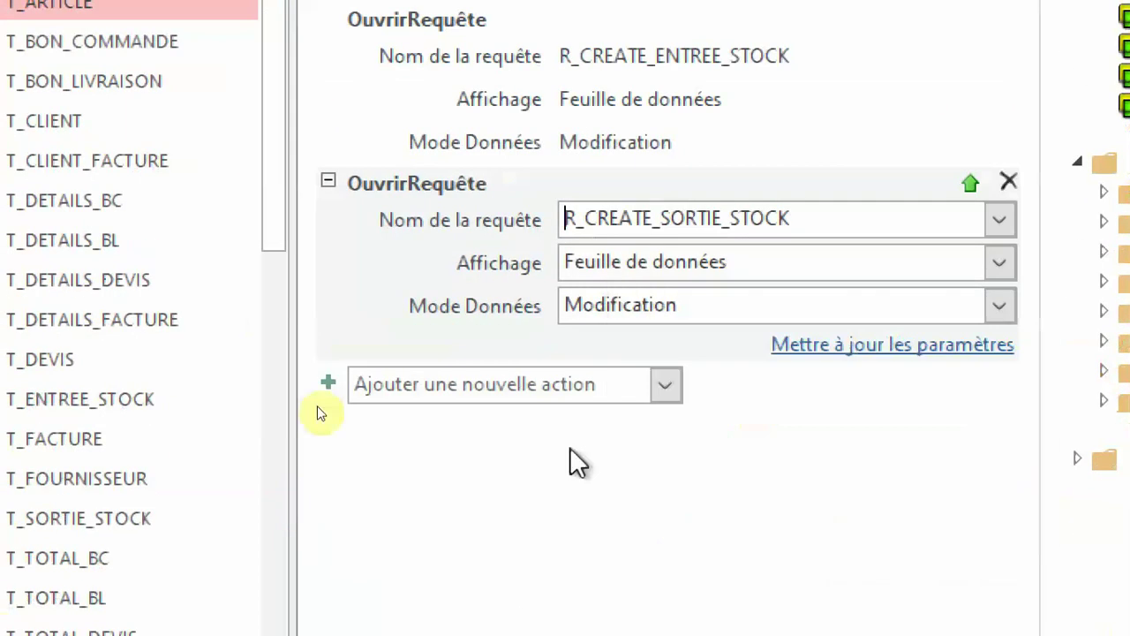
# Add a third OuvrirRequête action at the end of the macro that opens the R_UPDATE_STOCK query
pyautogui.click(556, 565)
pyautogui.click(666, 385)
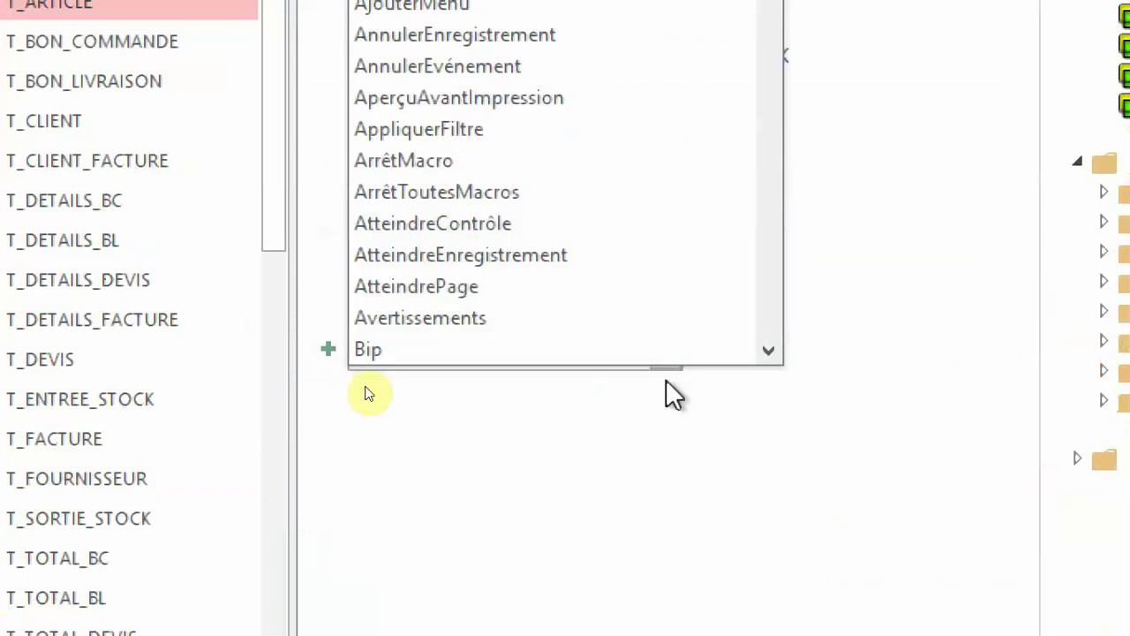
pyautogui.scroll(-20, 624, 300)
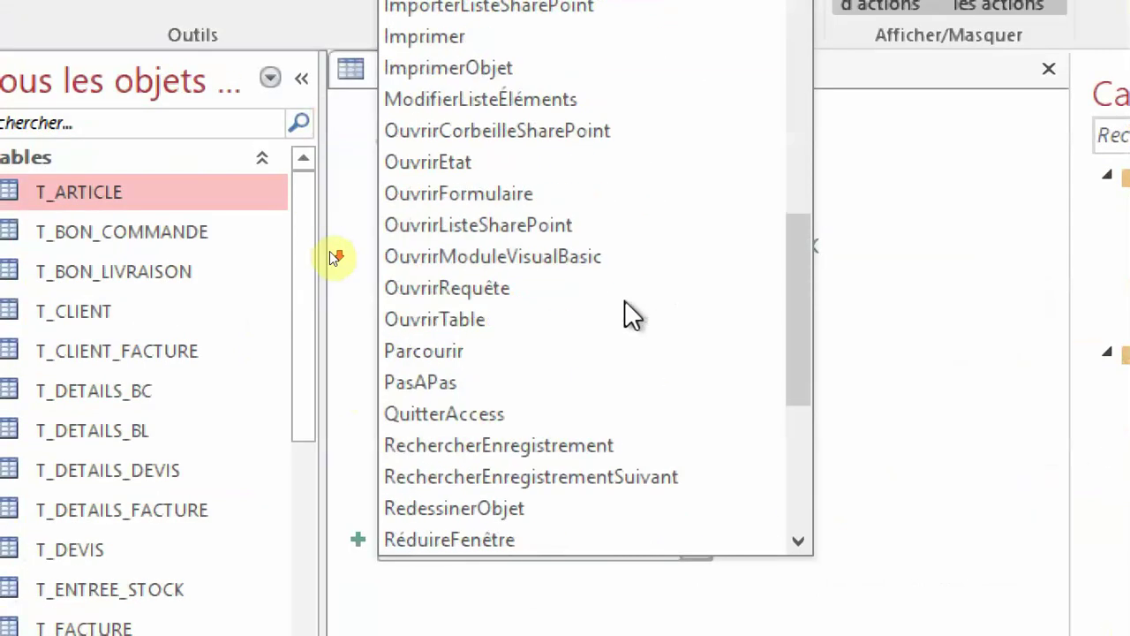
pyautogui.click(524, 289)
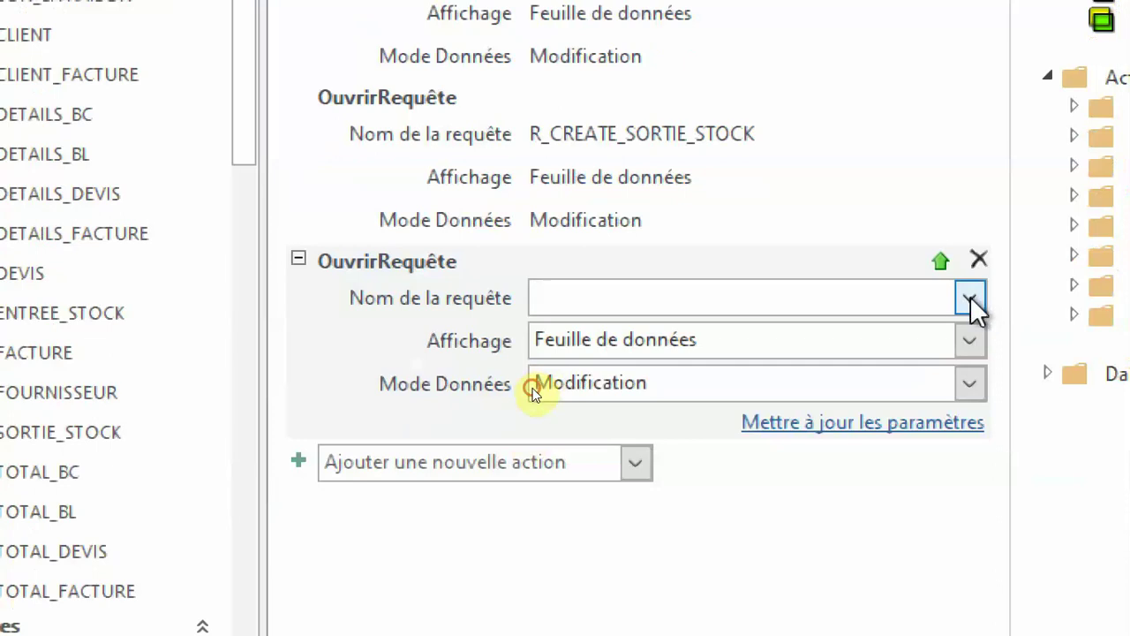
pyautogui.click(969, 299)
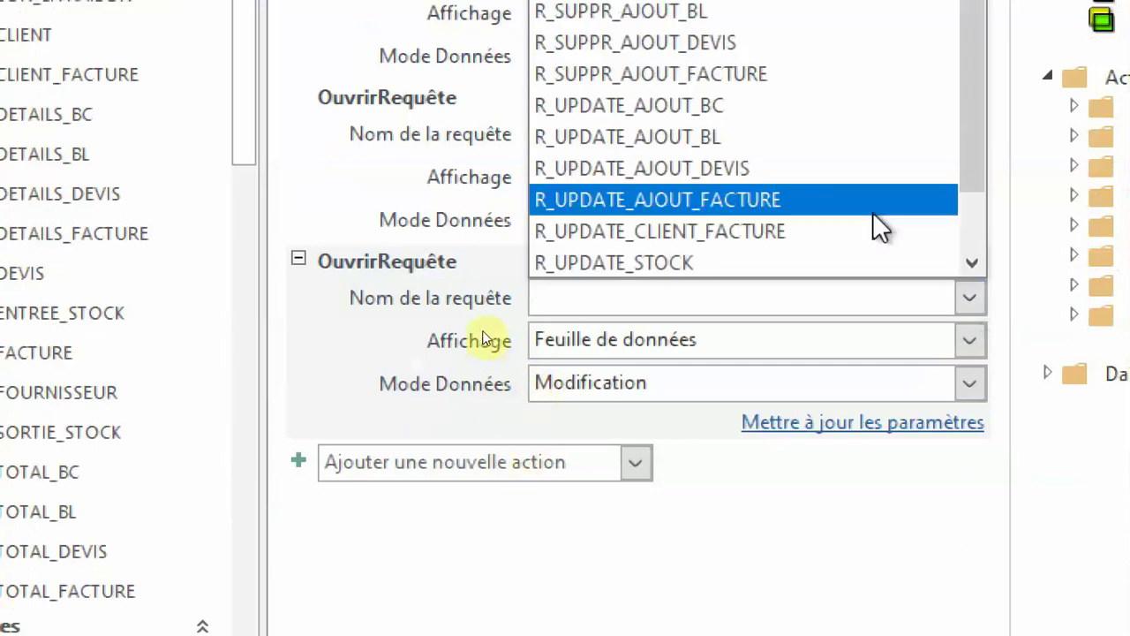
pyautogui.scroll(-1, 859, 301)
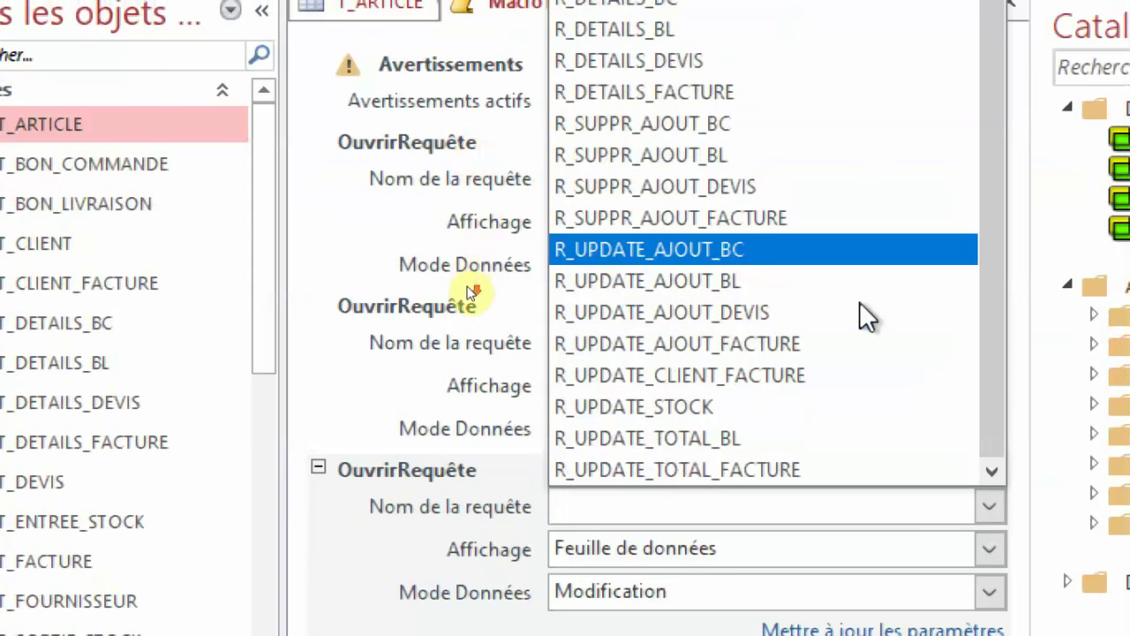
pyautogui.scroll(1, 859, 301)
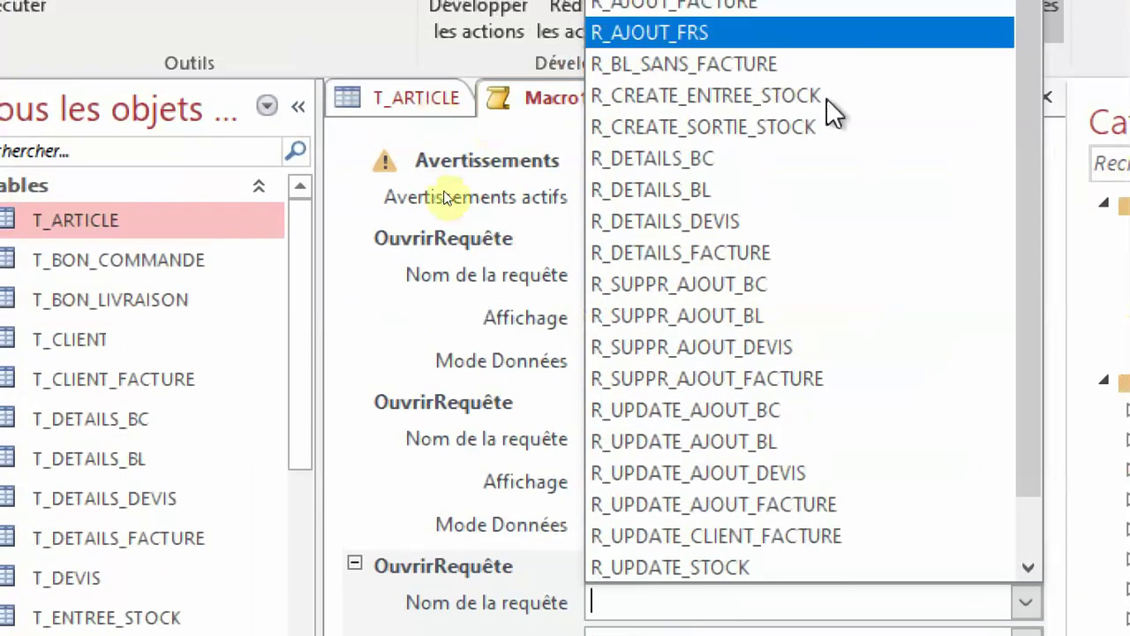
pyautogui.scroll(-1, 822, 269)
pyautogui.scroll(1, 821, 261)
pyautogui.scroll(-1, 857, 357)
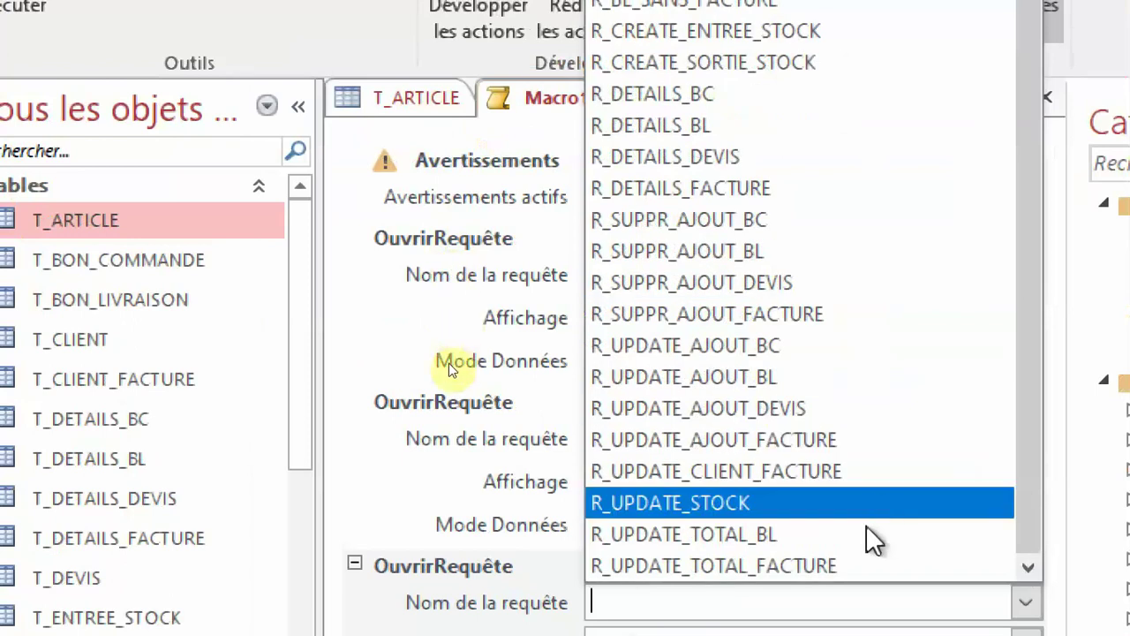
pyautogui.click(712, 502)
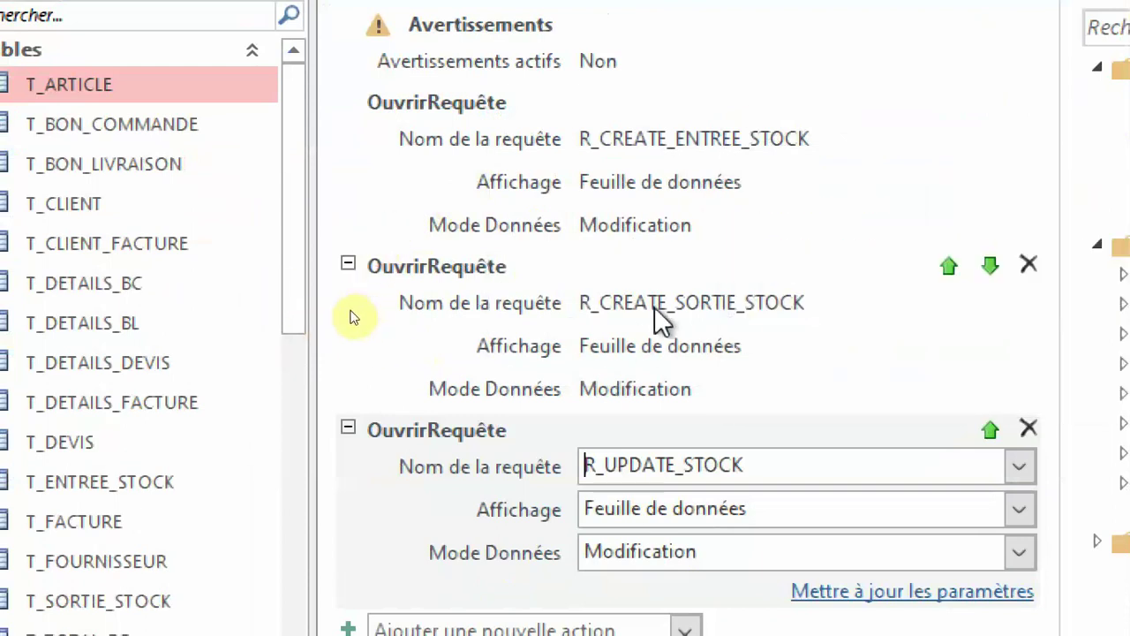
pyautogui.click(742, 318)
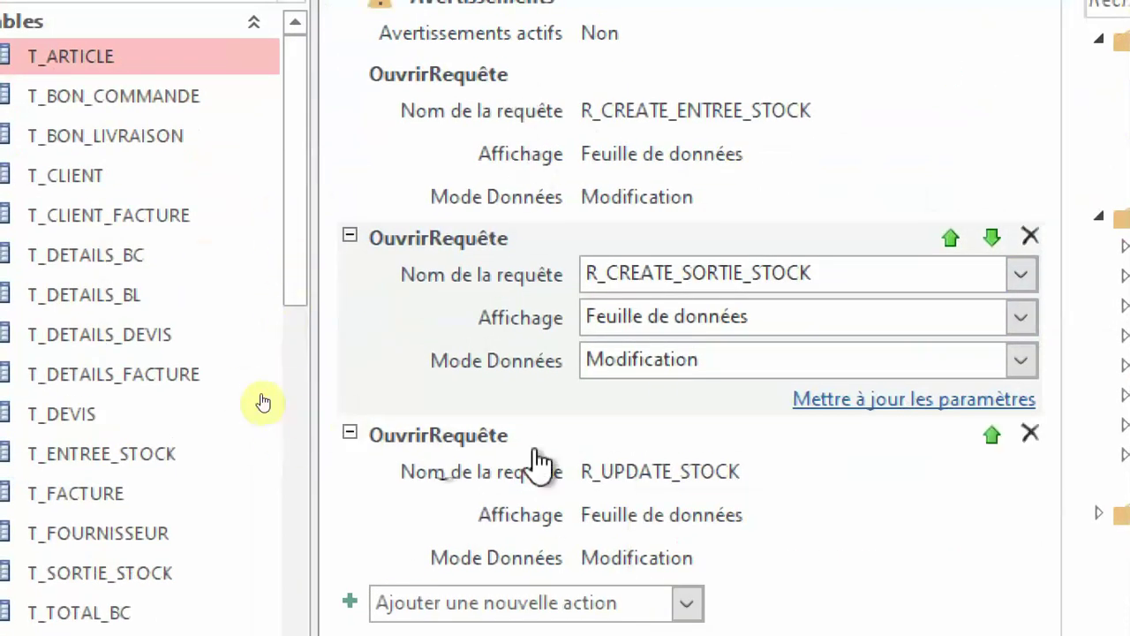
pyautogui.click(472, 452)
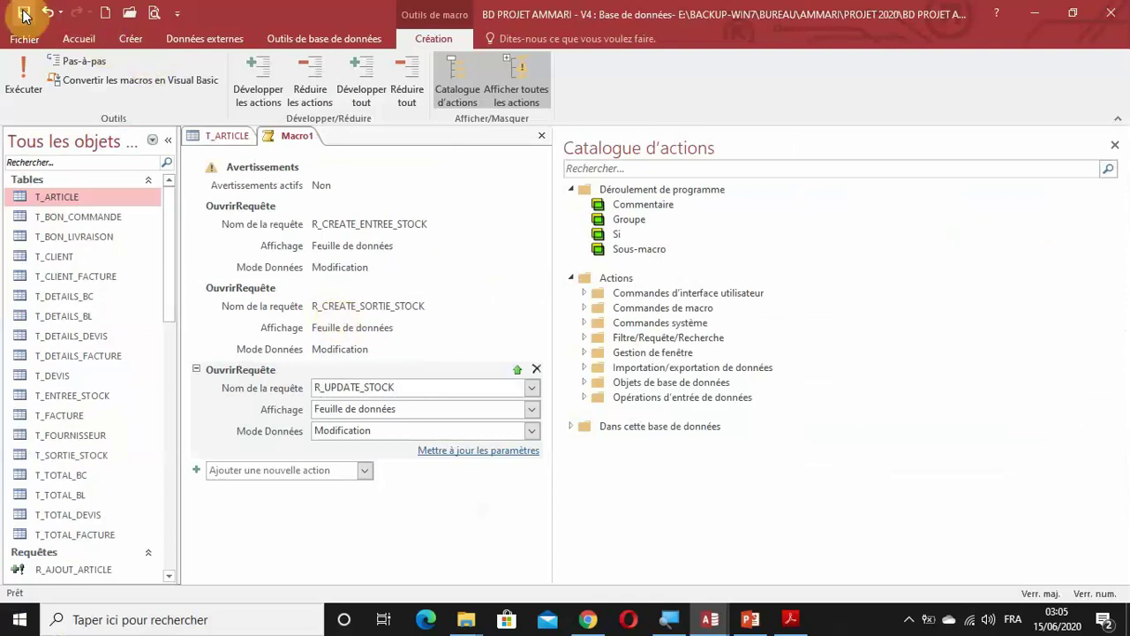
# Save the macro as M_ETAT_STOCK and close it
pyautogui.click(24, 15)
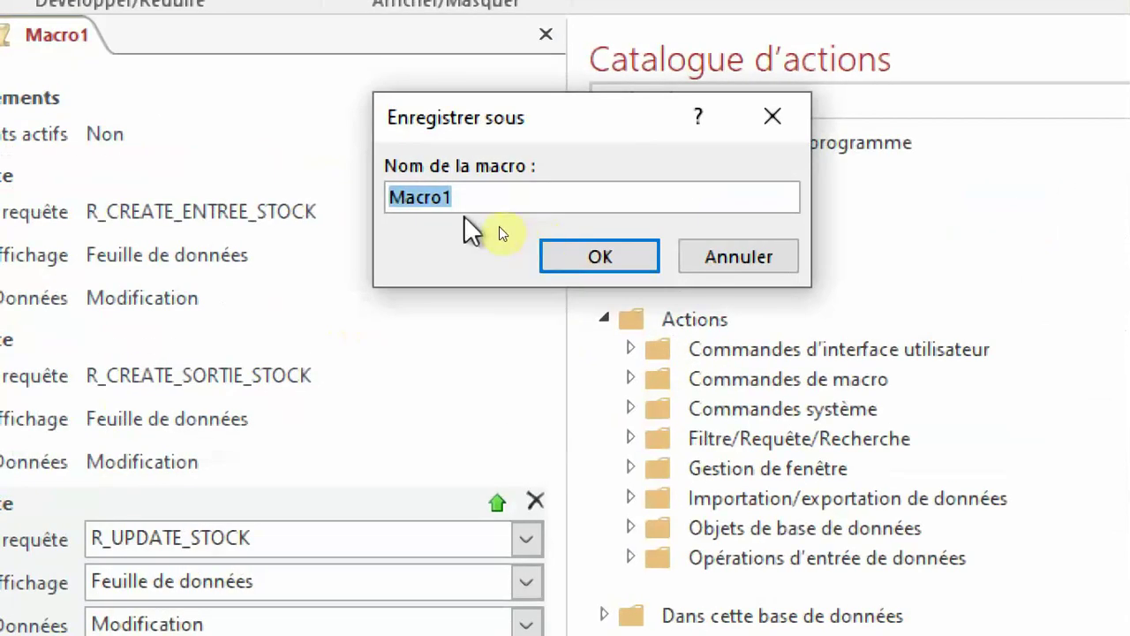
pyautogui.write('M_ETAT_STOCK')
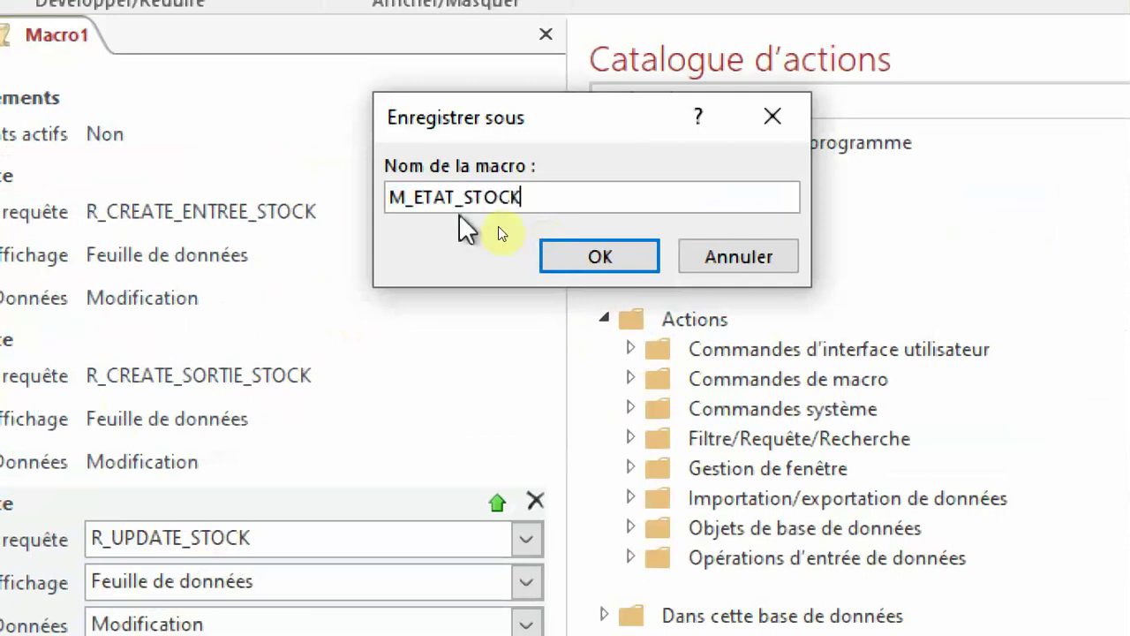
pyautogui.click(576, 256)
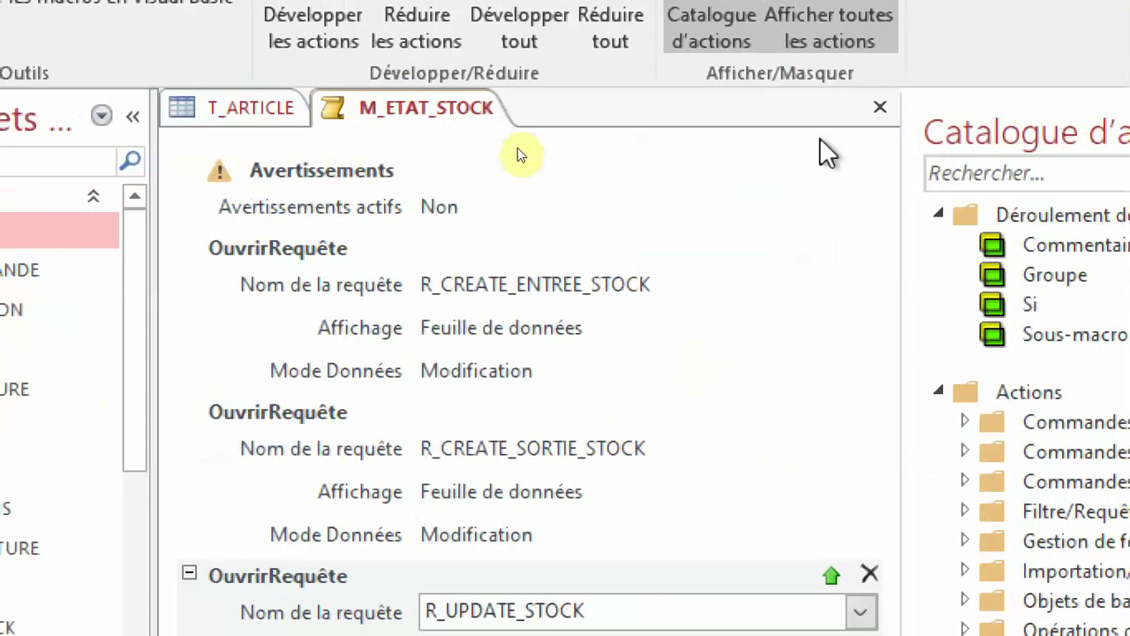
pyautogui.click(880, 103)
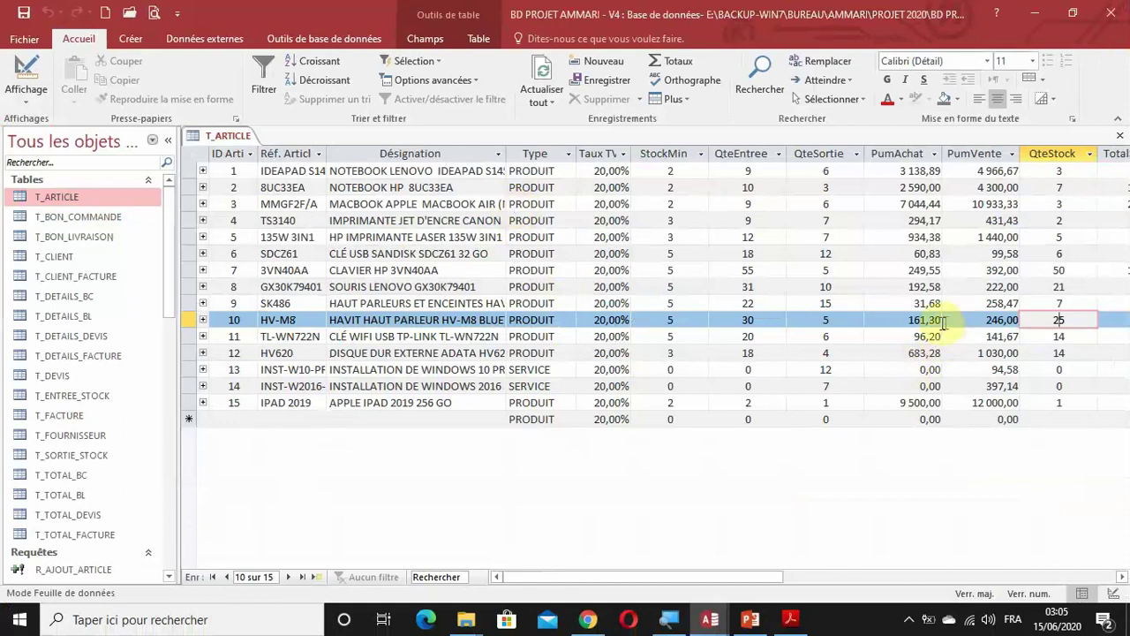
# Open the F_AJOUT_BON_COMMANDE form in design view
pyautogui.scroll(-5, 107, 414)
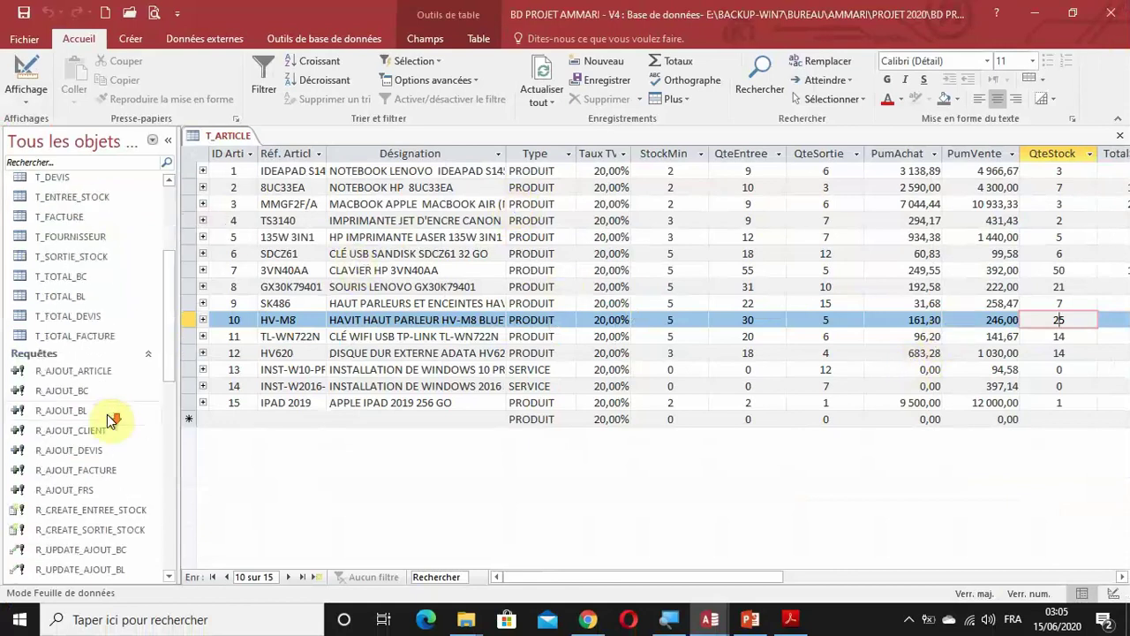
pyautogui.scroll(-8, 106, 414)
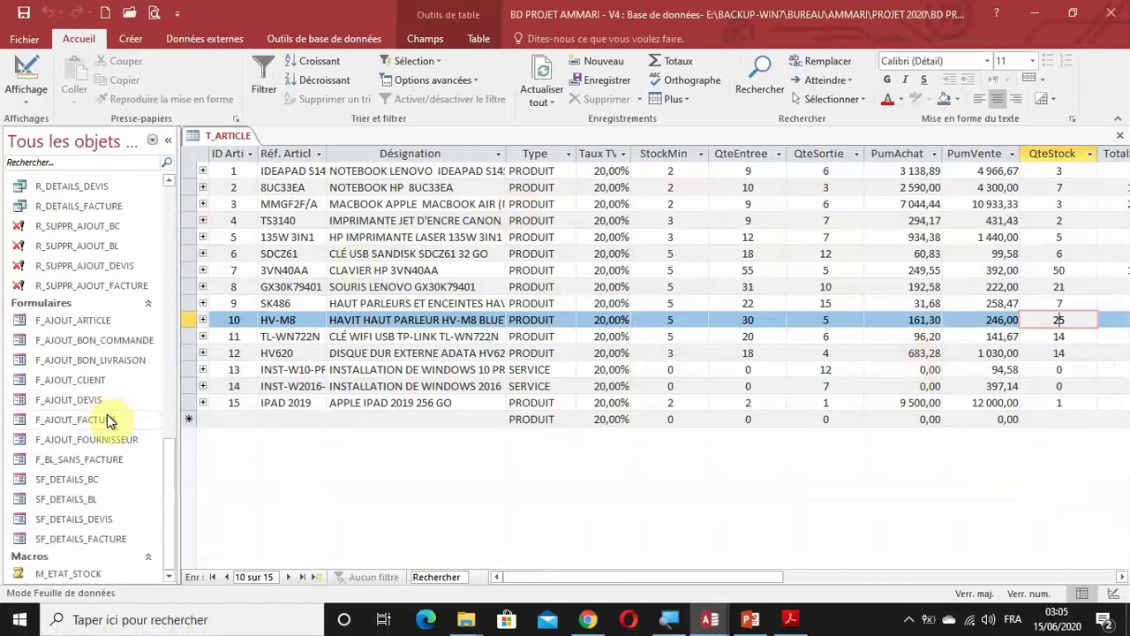
pyautogui.click(102, 344)
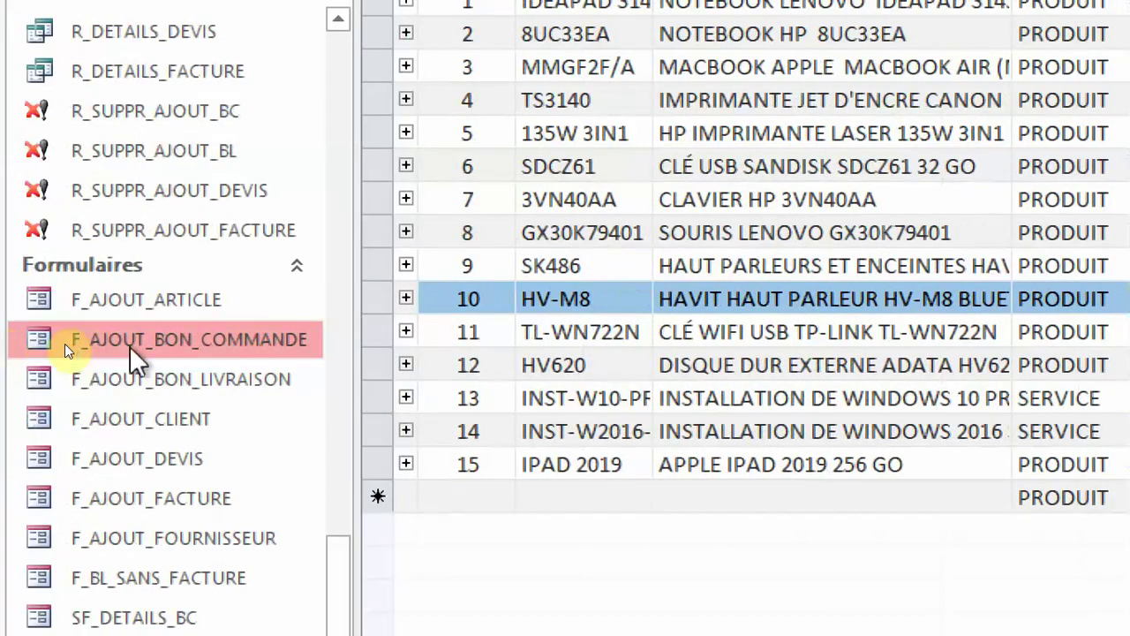
pyautogui.rightClick(184, 339)
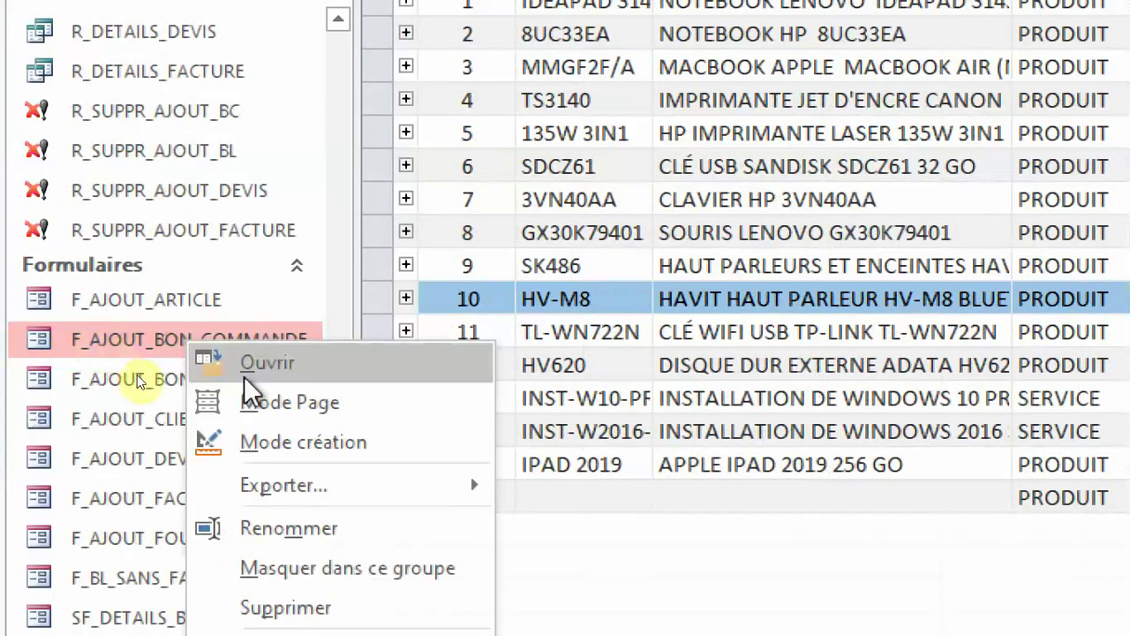
pyautogui.click(297, 447)
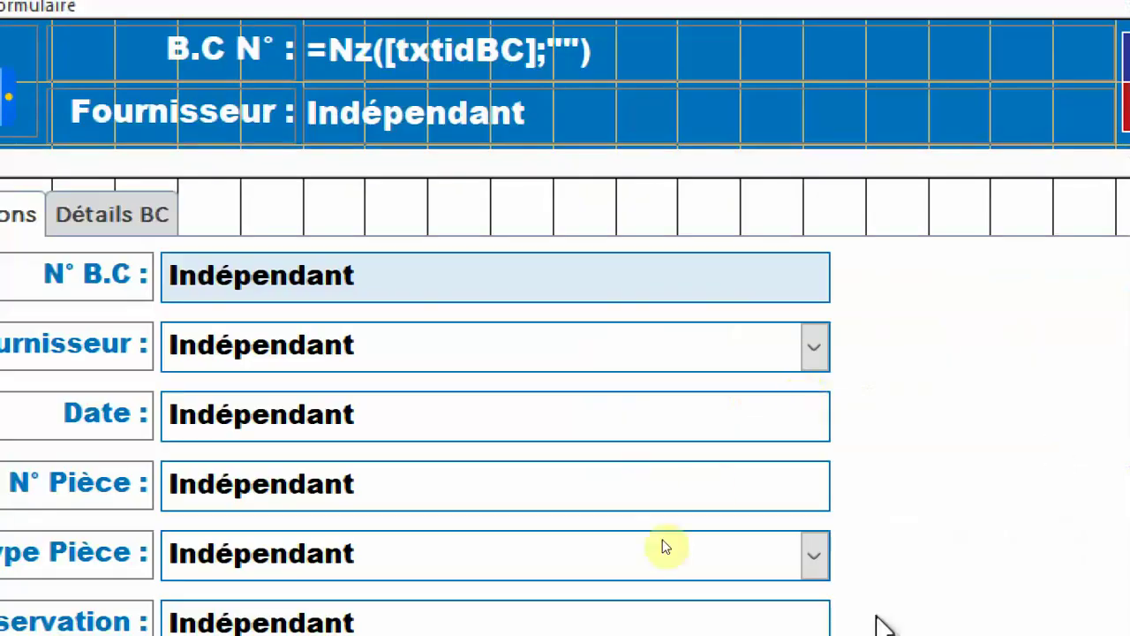
# Display the event properties of the Valider button on the F_AJOUT_BON_COMMANDE form
pyautogui.scroll(-5, 890, 318)
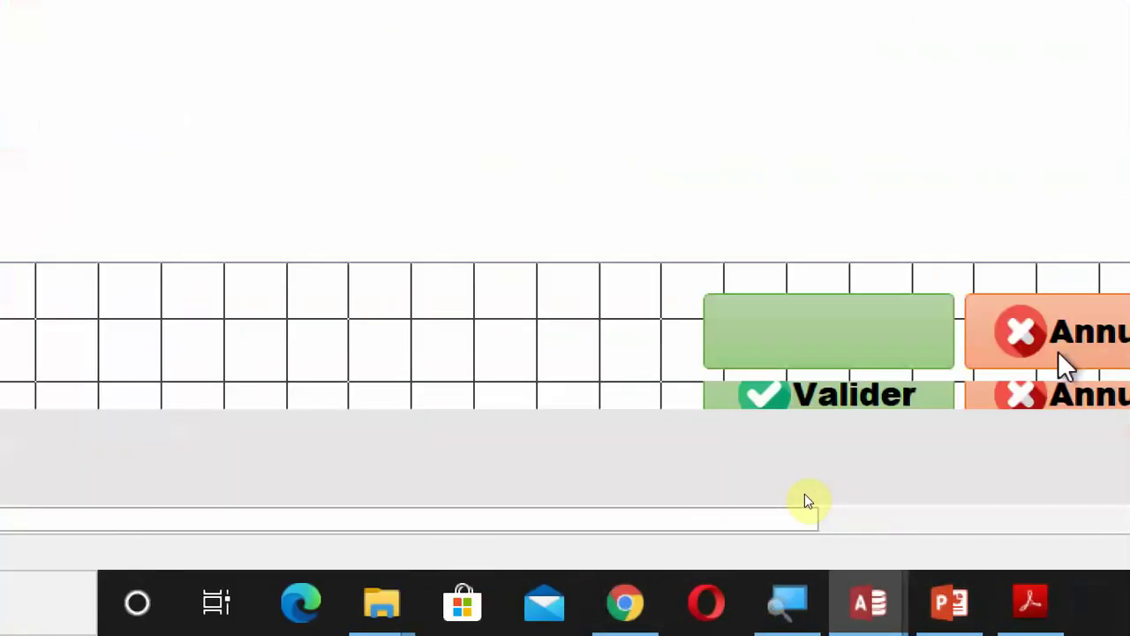
pyautogui.scroll(5, 845, 297)
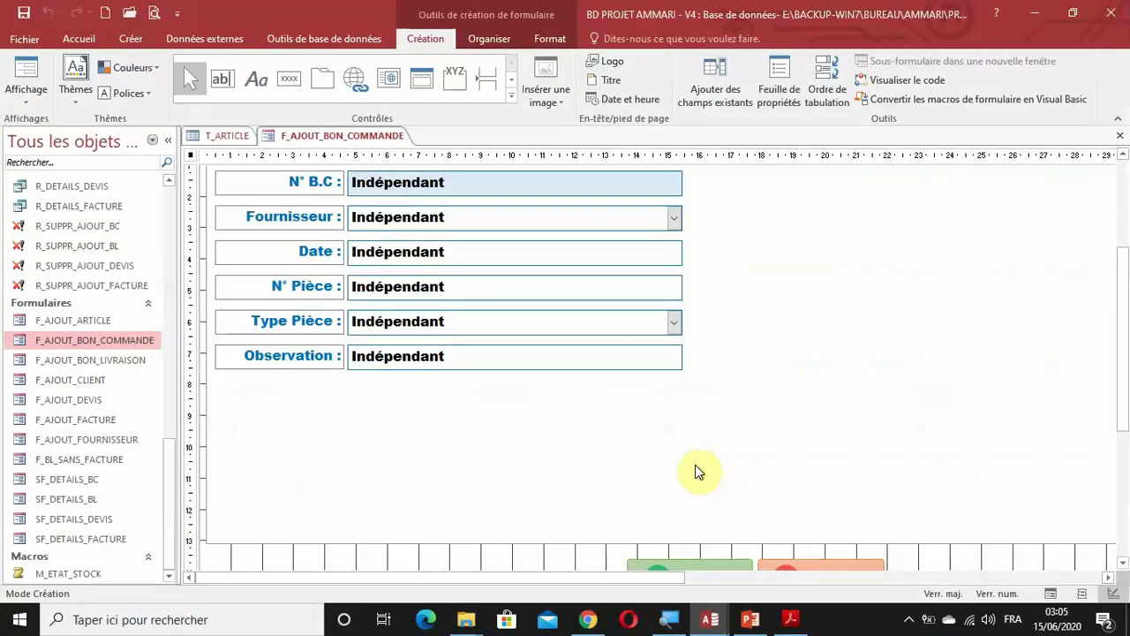
pyautogui.scroll(3, 840, 293)
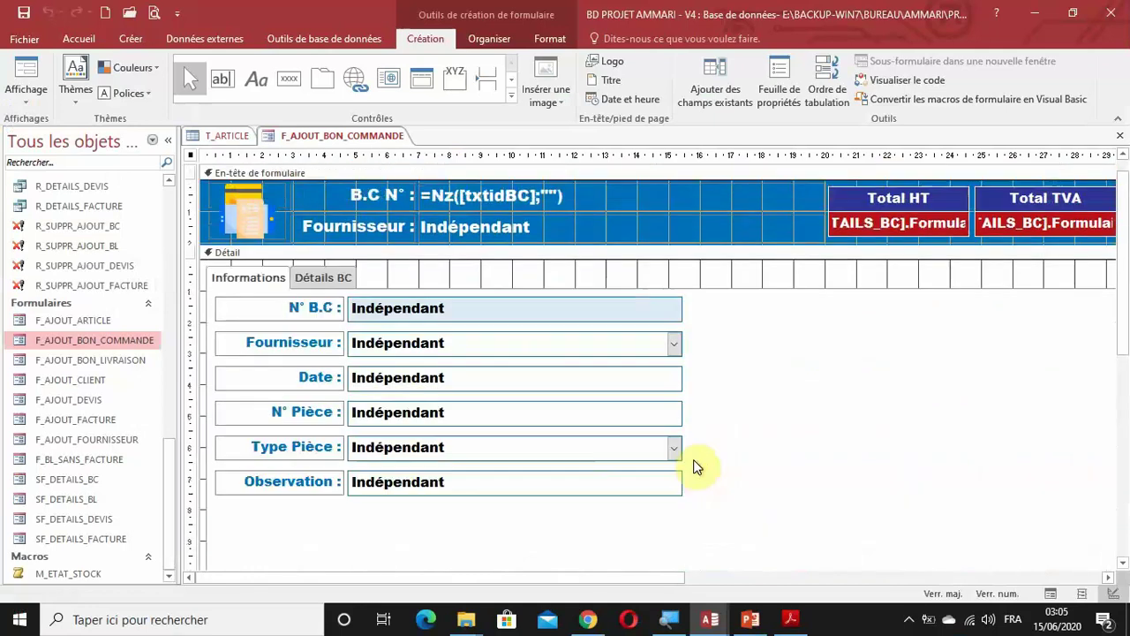
pyautogui.scroll(-2, 840, 293)
pyautogui.scroll(-3, 698, 465)
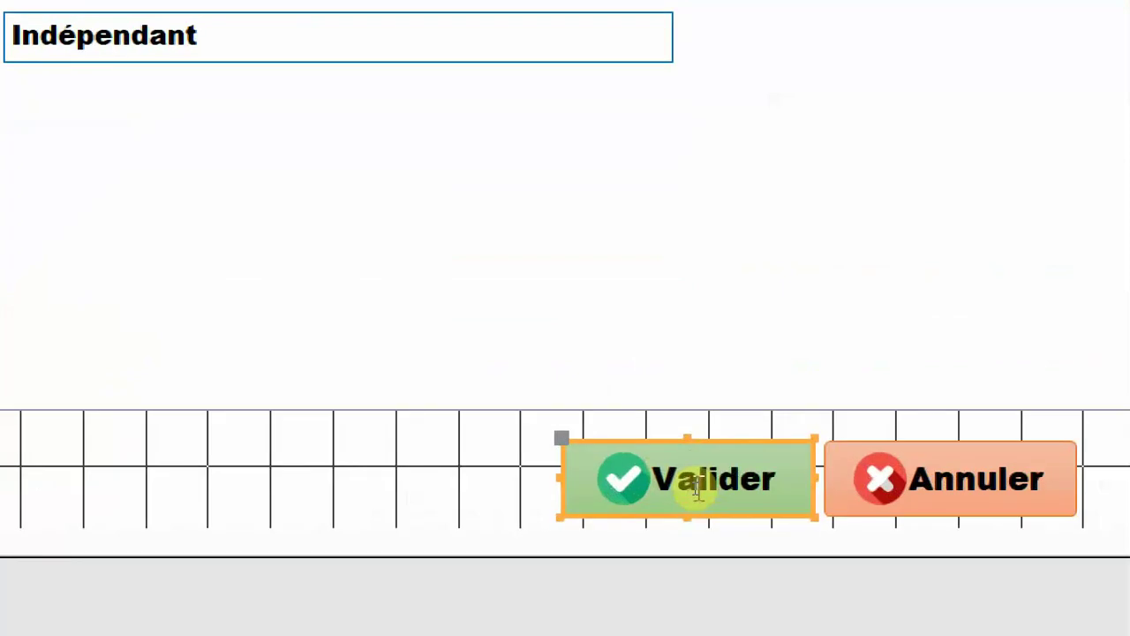
pyautogui.doubleClick(698, 489)
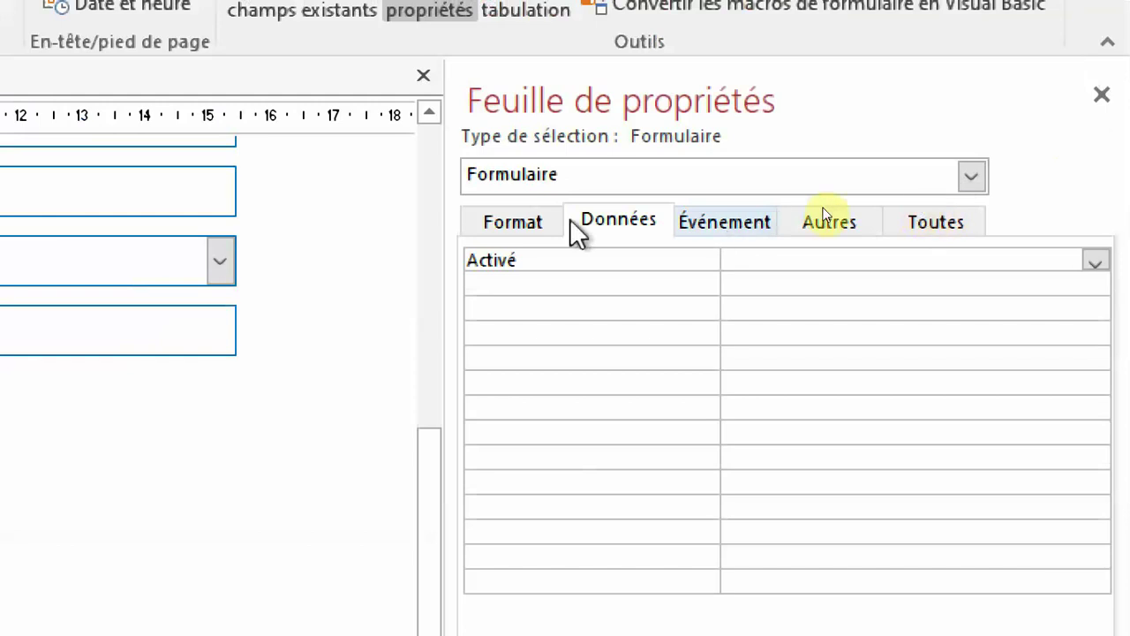
pyautogui.click(742, 231)
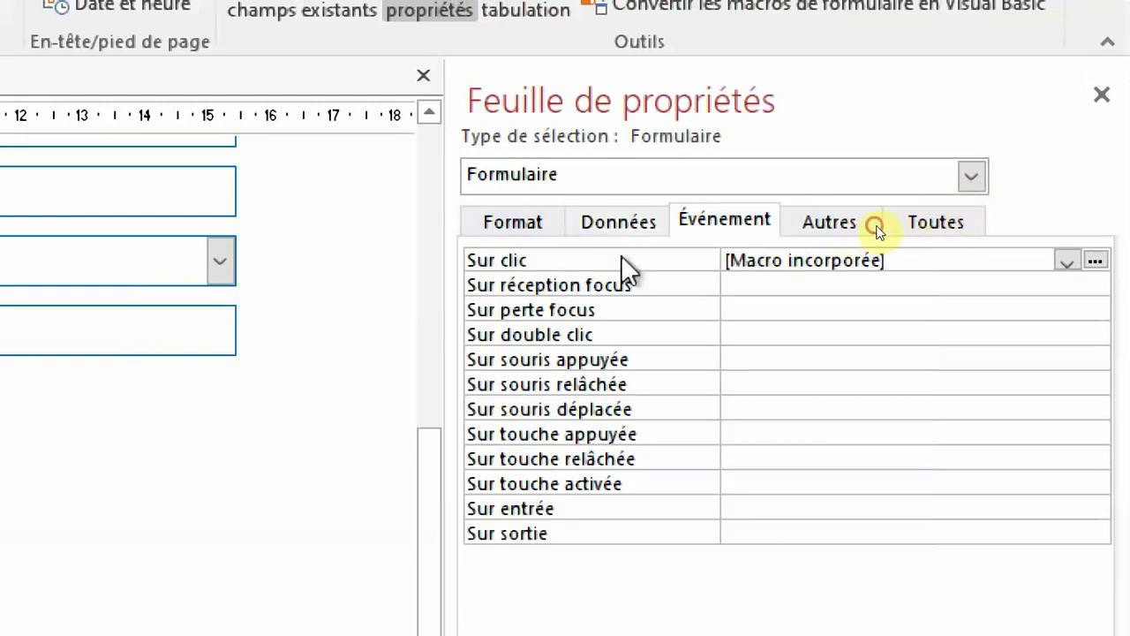
# Select btnValider as the object in the property sheet and open its embedded Sur clic macro for editing
pyautogui.click(654, 259)
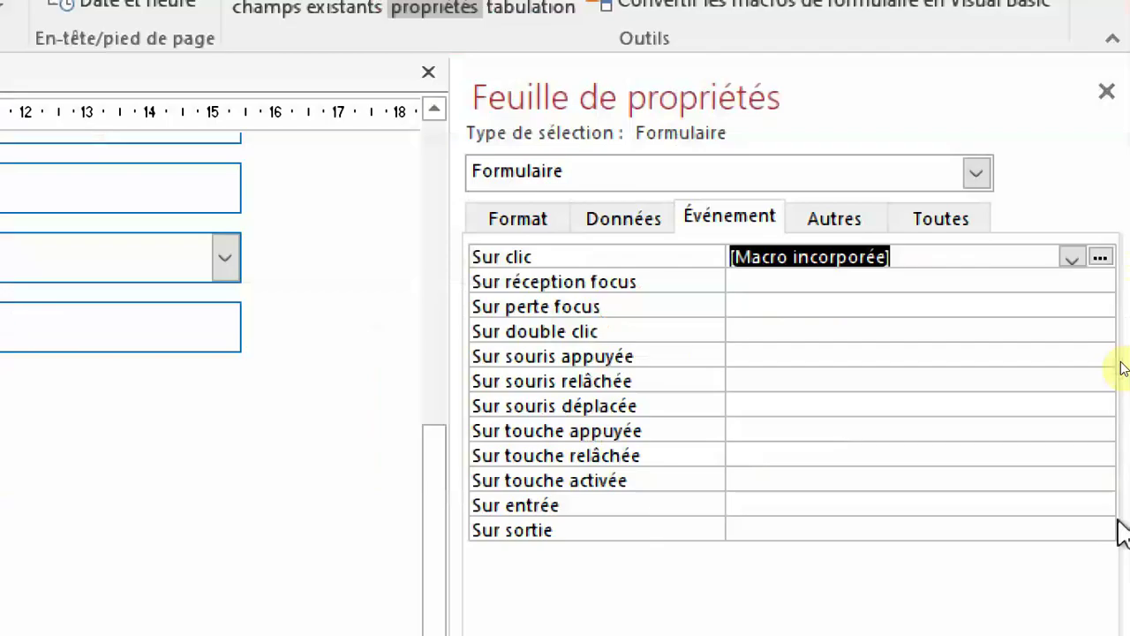
pyautogui.click(878, 185)
pyautogui.scroll(5, 636, 422)
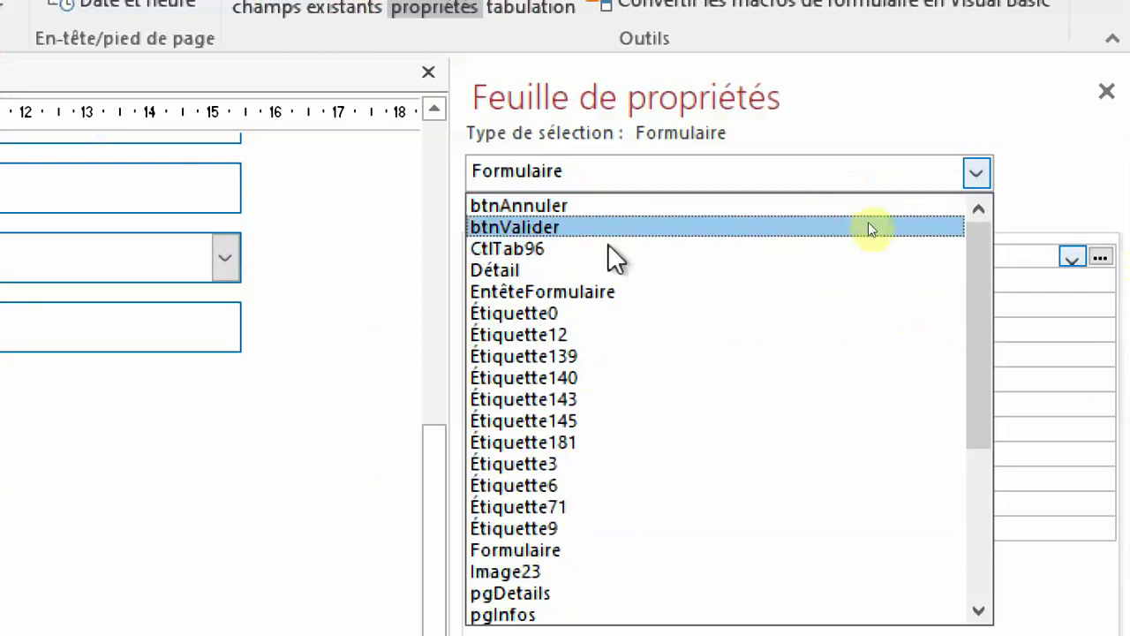
pyautogui.click(826, 227)
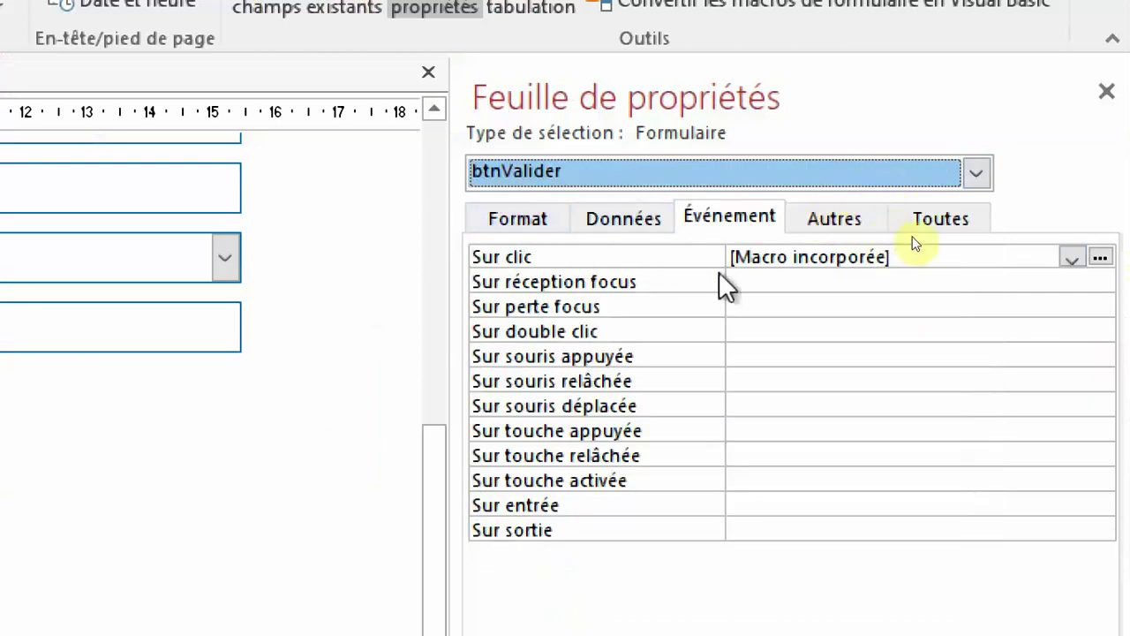
pyautogui.click(888, 254)
pyautogui.click(1100, 257)
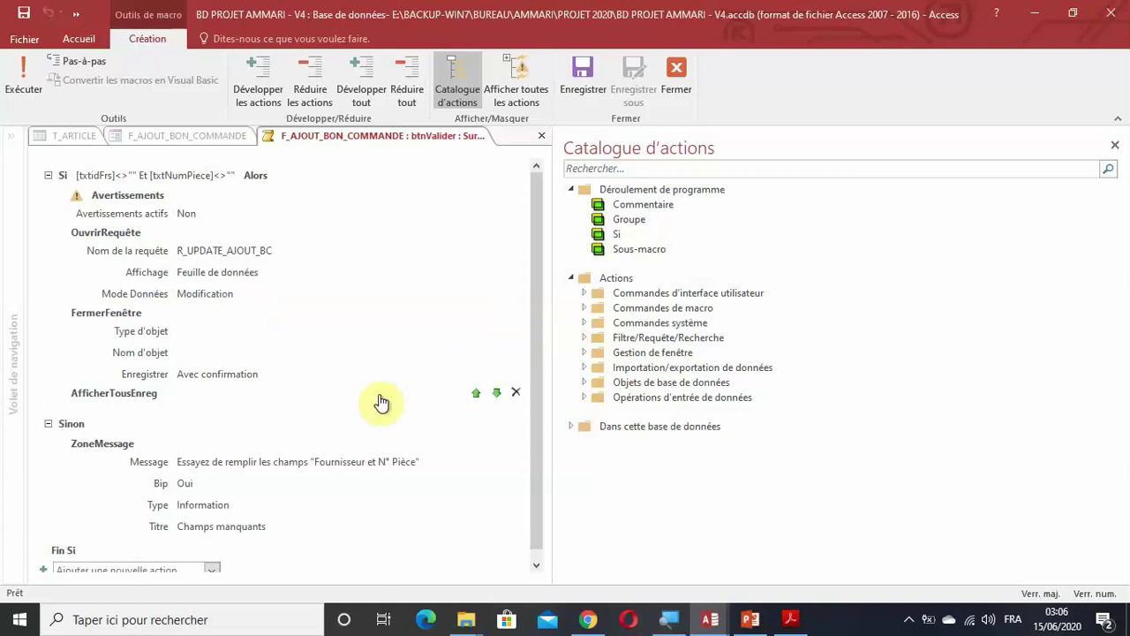
# Add an ExécuterMacro action after the end of the Si block that runs the M_ETAT_STOCK macro
pyautogui.scroll(-1, 378, 404)
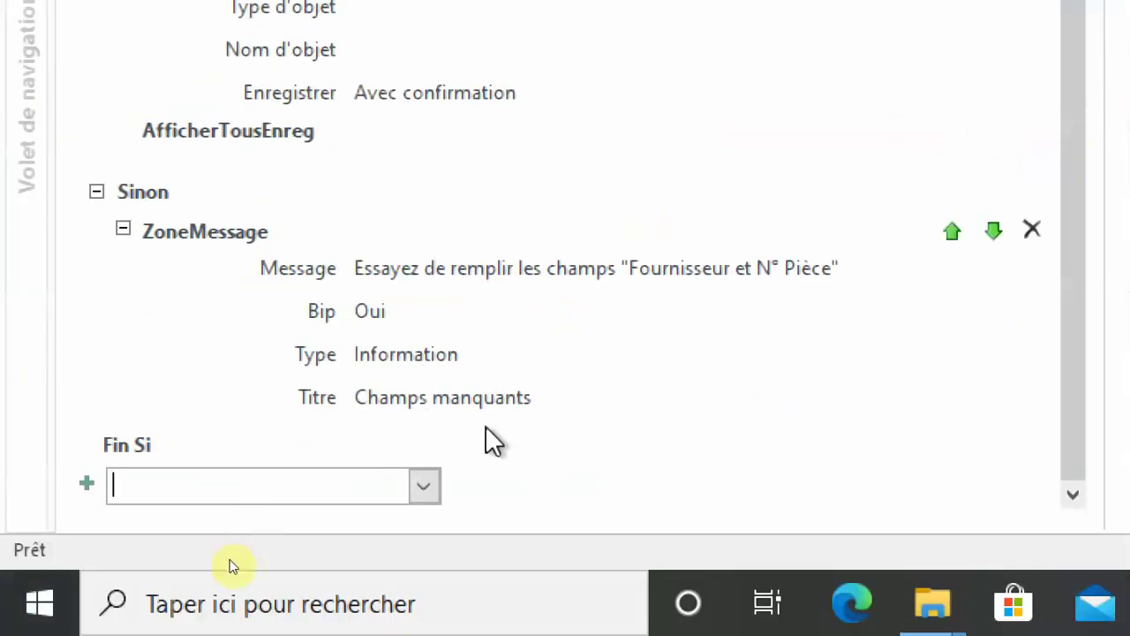
pyautogui.click(424, 490)
pyautogui.scroll(-4, 294, 362)
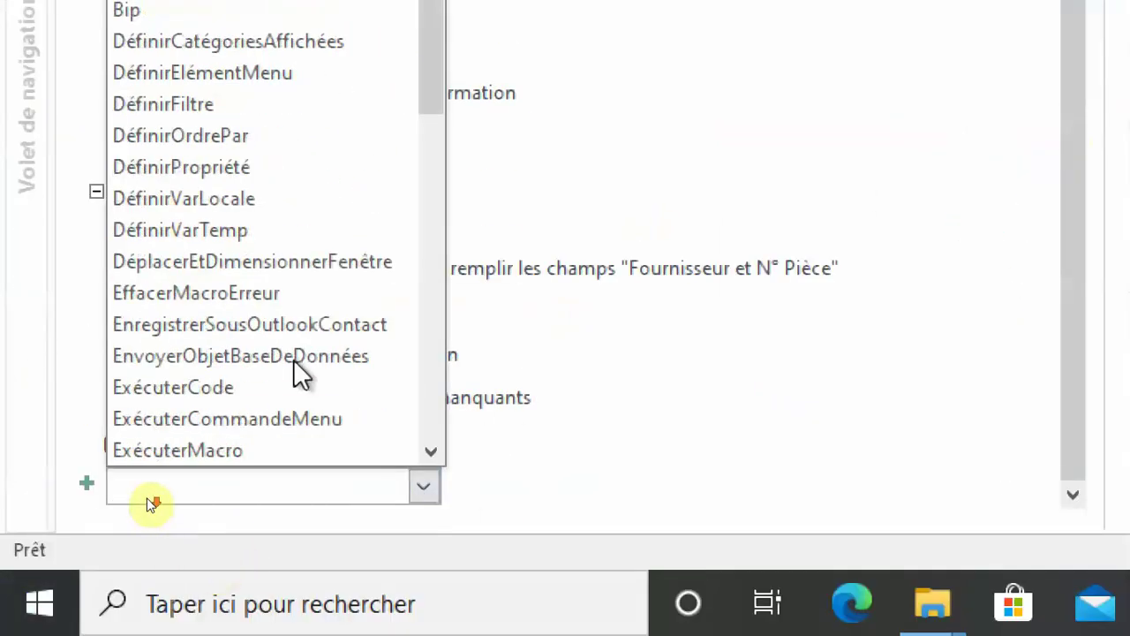
pyautogui.scroll(-2, 294, 360)
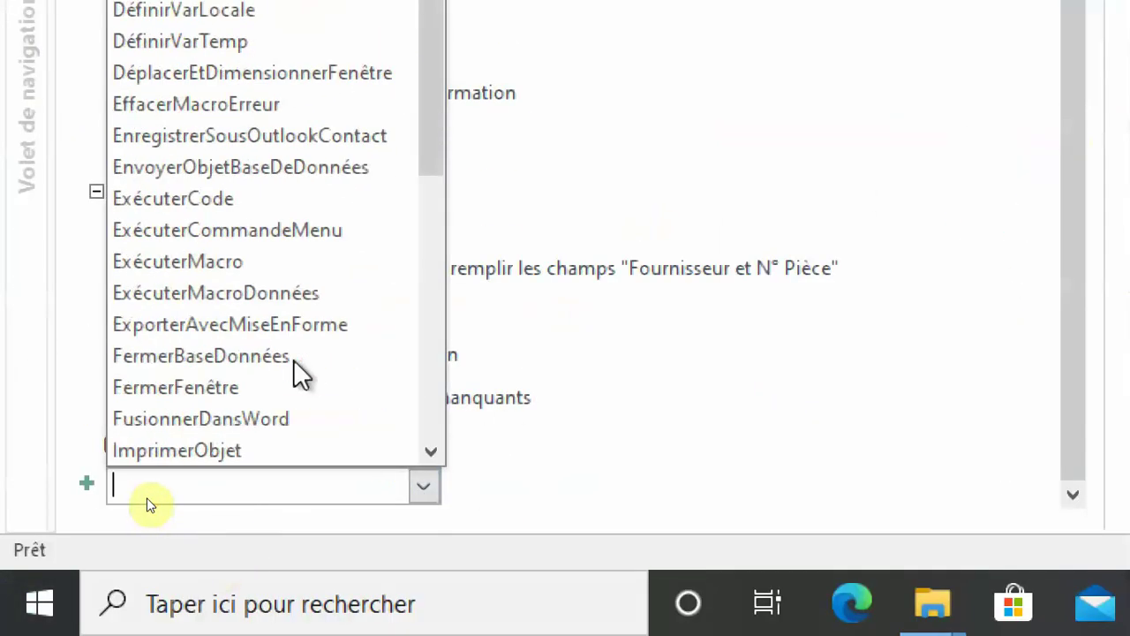
pyautogui.click(197, 260)
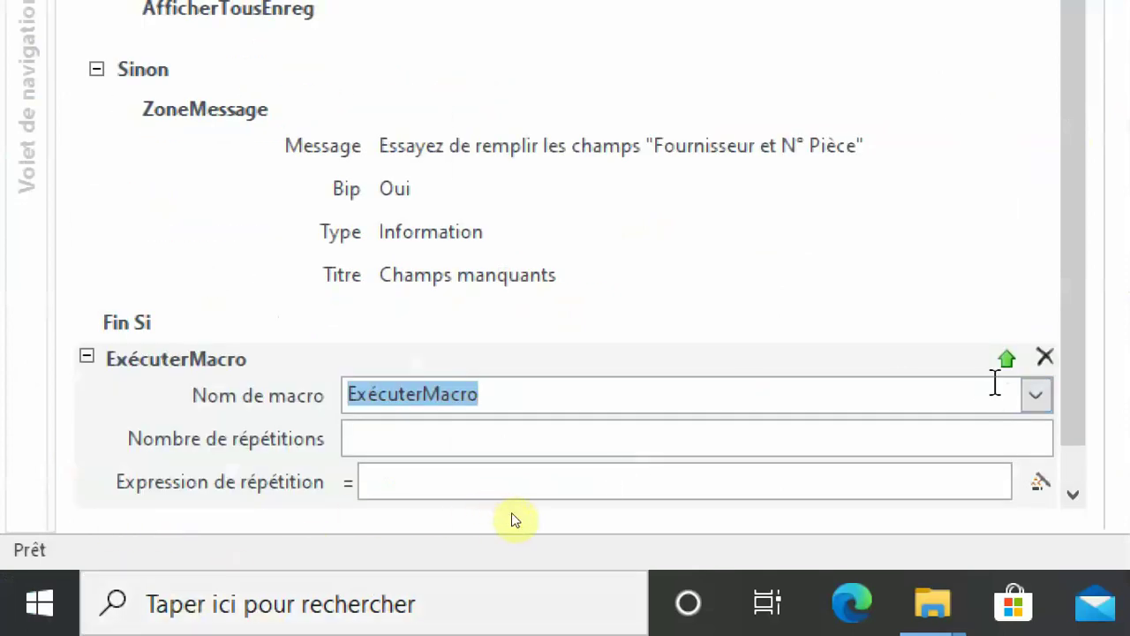
pyautogui.click(1036, 395)
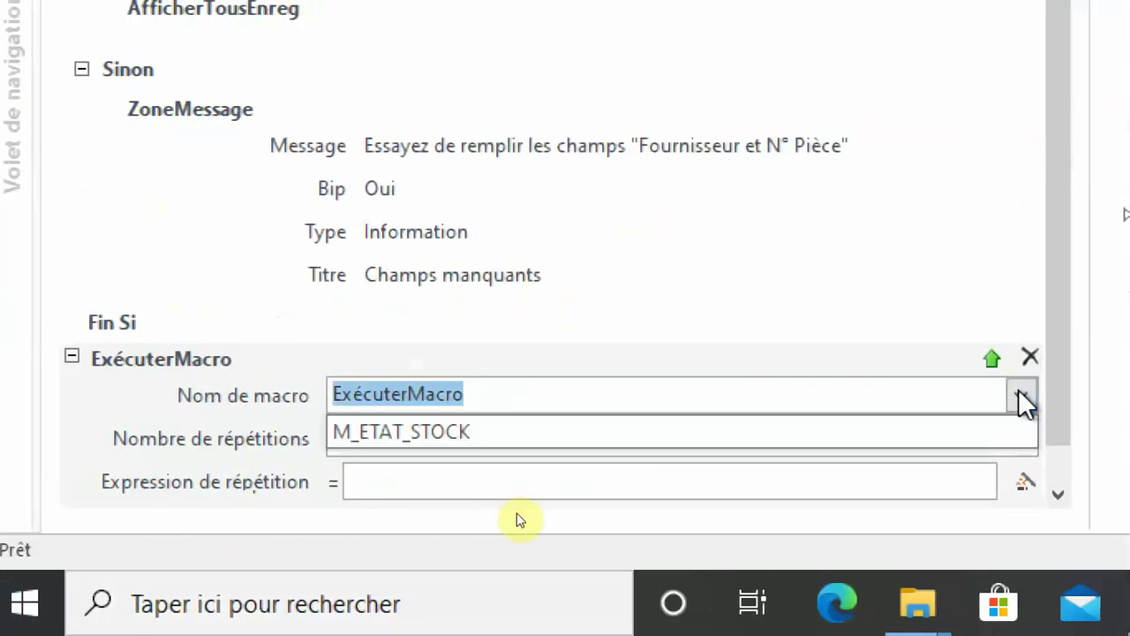
pyautogui.click(413, 430)
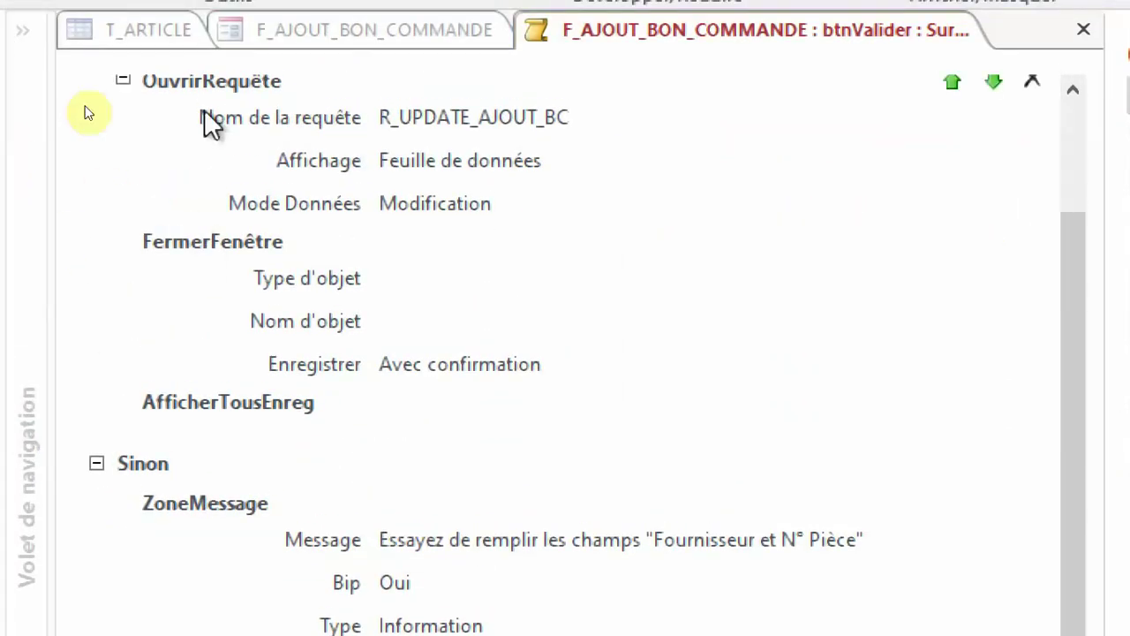
# Move the ExécuterMacro action into the Si block, between the OuvrirRequête and FermerFenêtre actions
pyautogui.scroll(2, 127, 230)
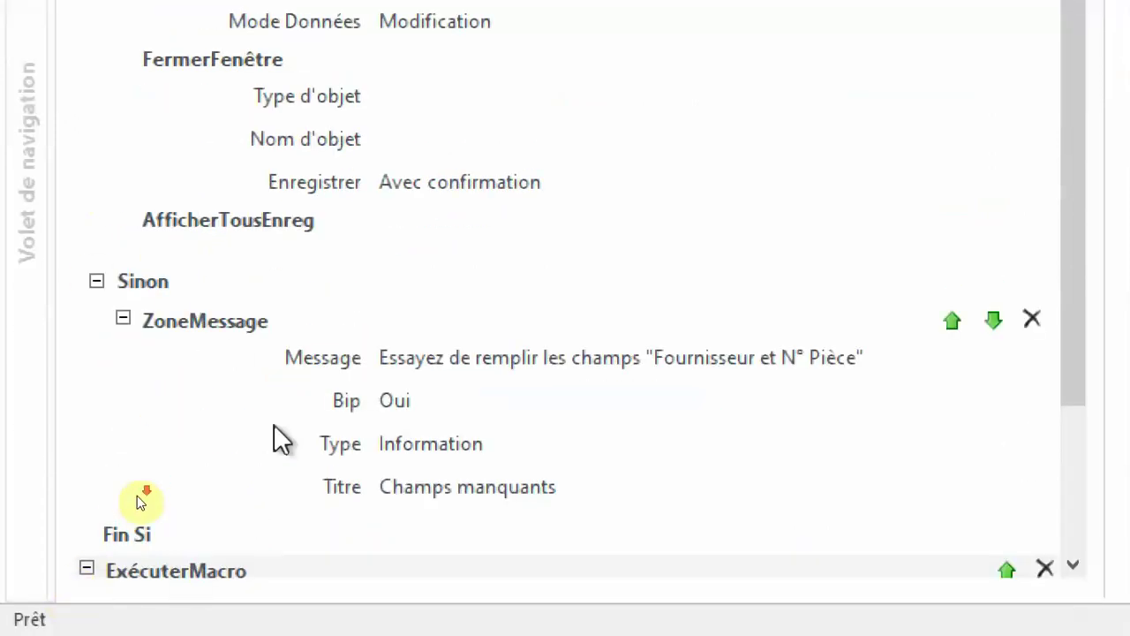
pyautogui.scroll(-3, 272, 419)
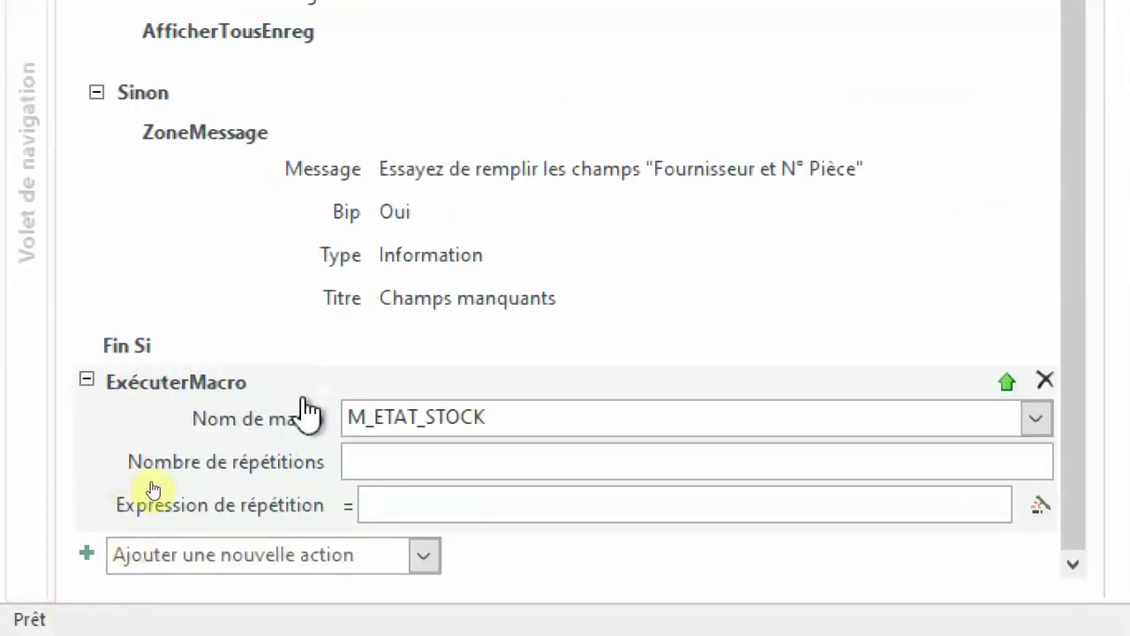
pyautogui.moveTo(272, 450); pyautogui.dragTo(211, 10)
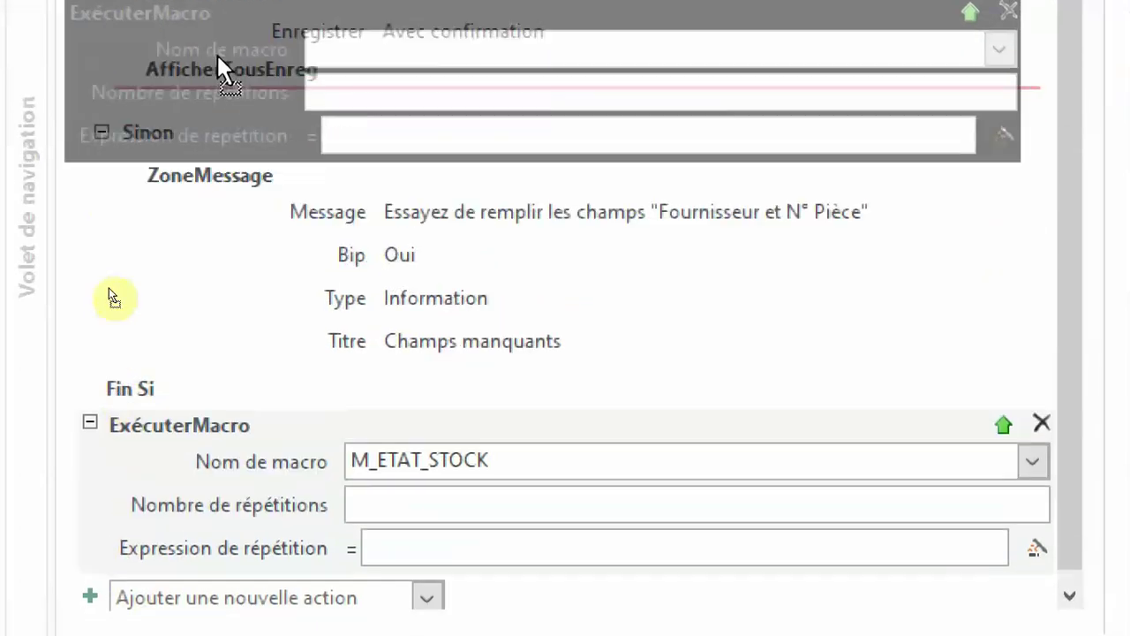
pyautogui.moveTo(217, 58); pyautogui.dragTo(298, 123)
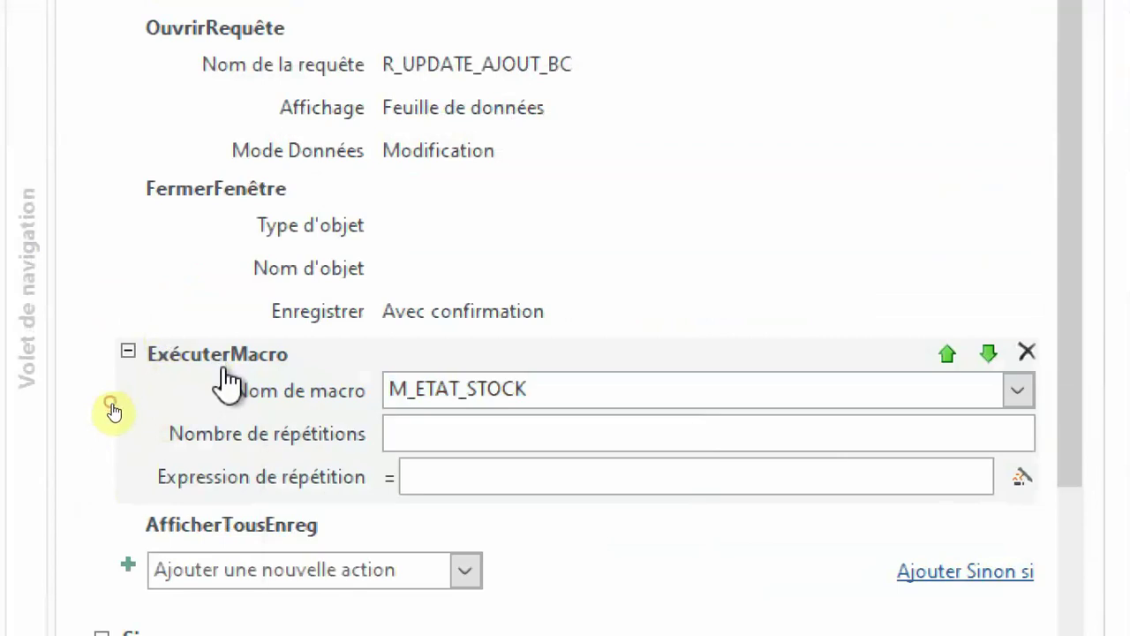
pyautogui.moveTo(216, 364); pyautogui.dragTo(235, 196)
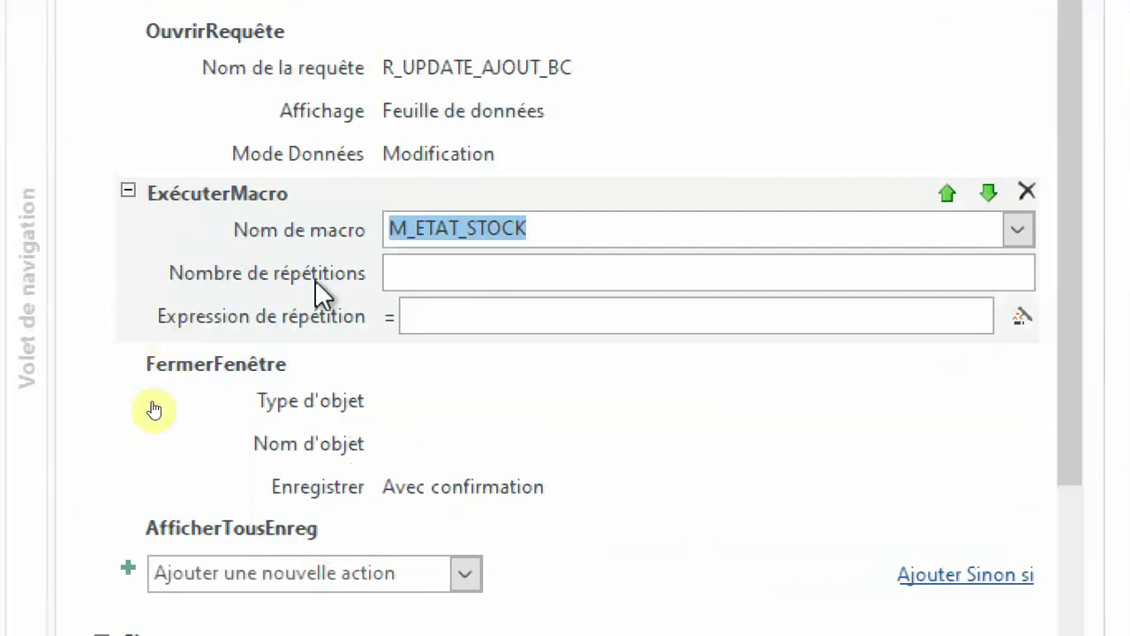
pyautogui.scroll(5, 323, 295)
pyautogui.scroll(-4, 135, 457)
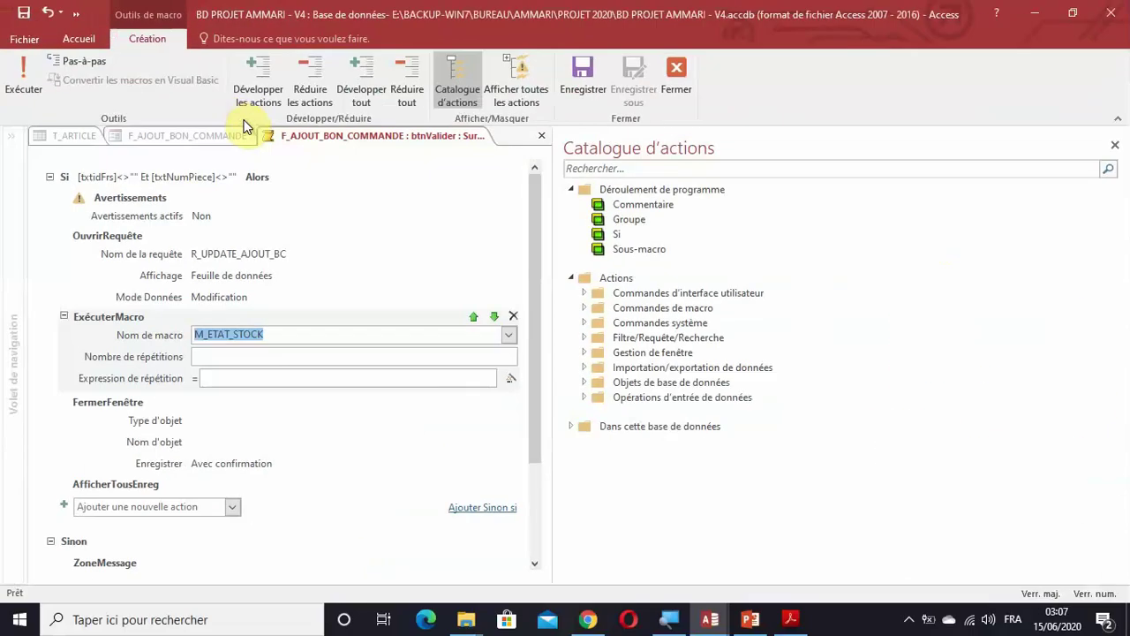
# Save and close the Valider button's macro and the F_AJOUT_BON_COMMANDE form
pyautogui.click(543, 137)
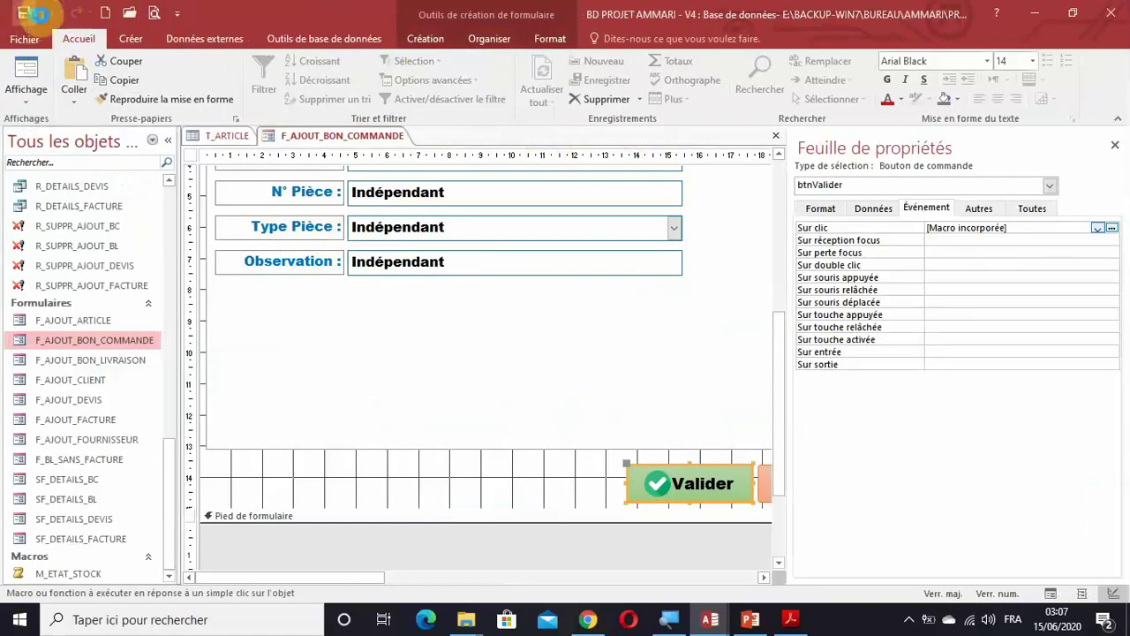
pyautogui.click(778, 140)
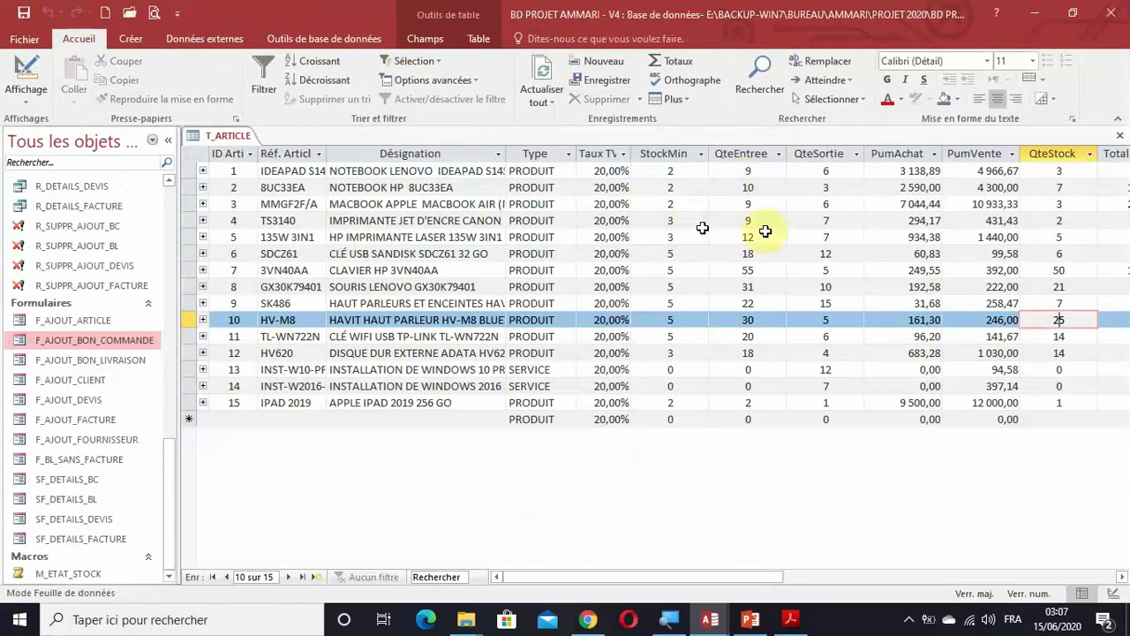
# Examine the quantity and average price values of the IDEAPAD S145 article in the T_ARTICLE table
pyautogui.click(171, 143)
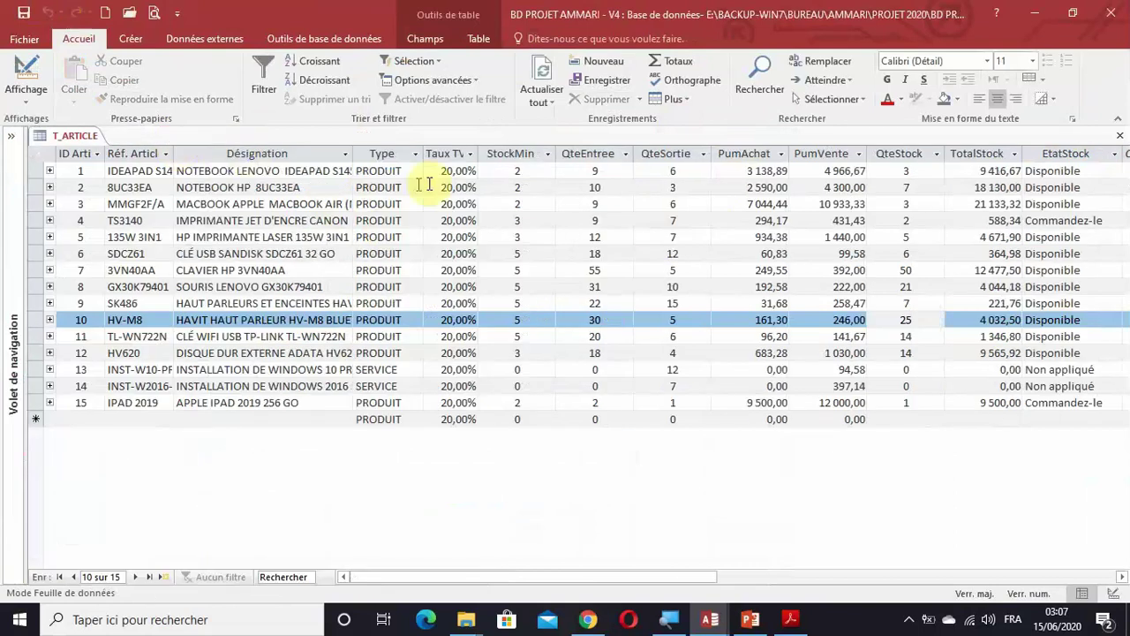
pyautogui.click(80, 171)
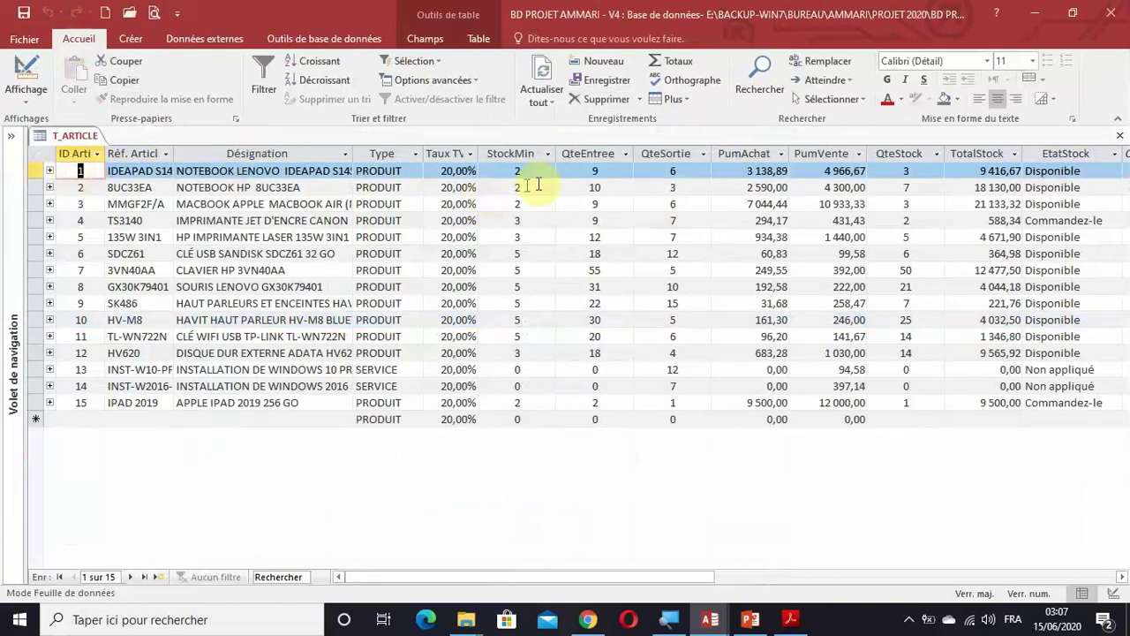
pyautogui.click(595, 170)
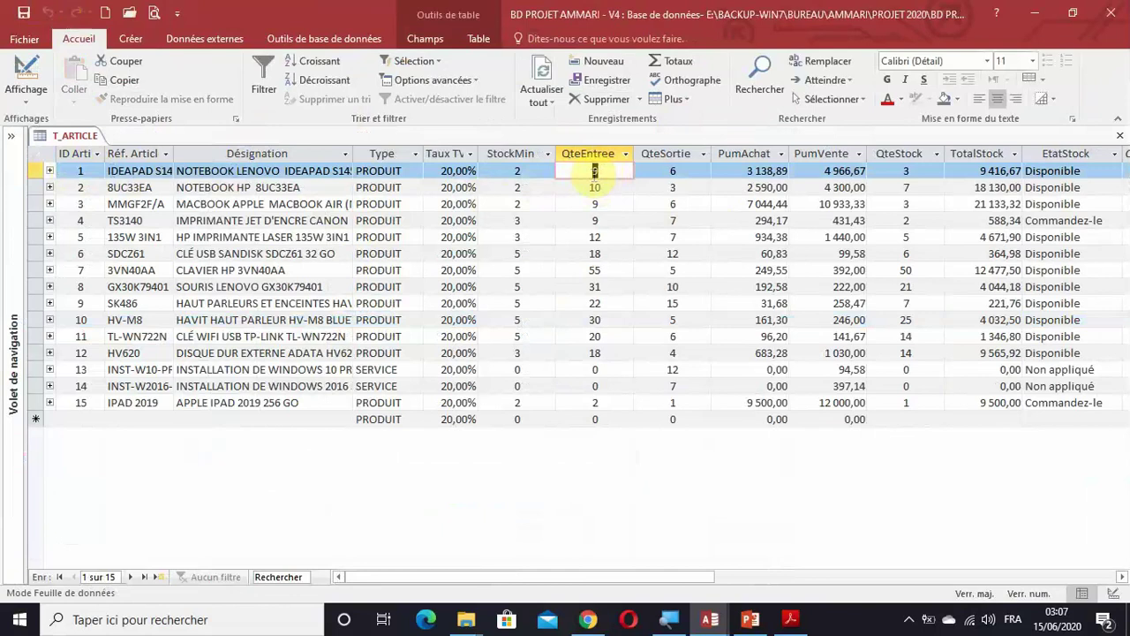
pyautogui.moveTo(747, 170); pyautogui.dragTo(800, 171)
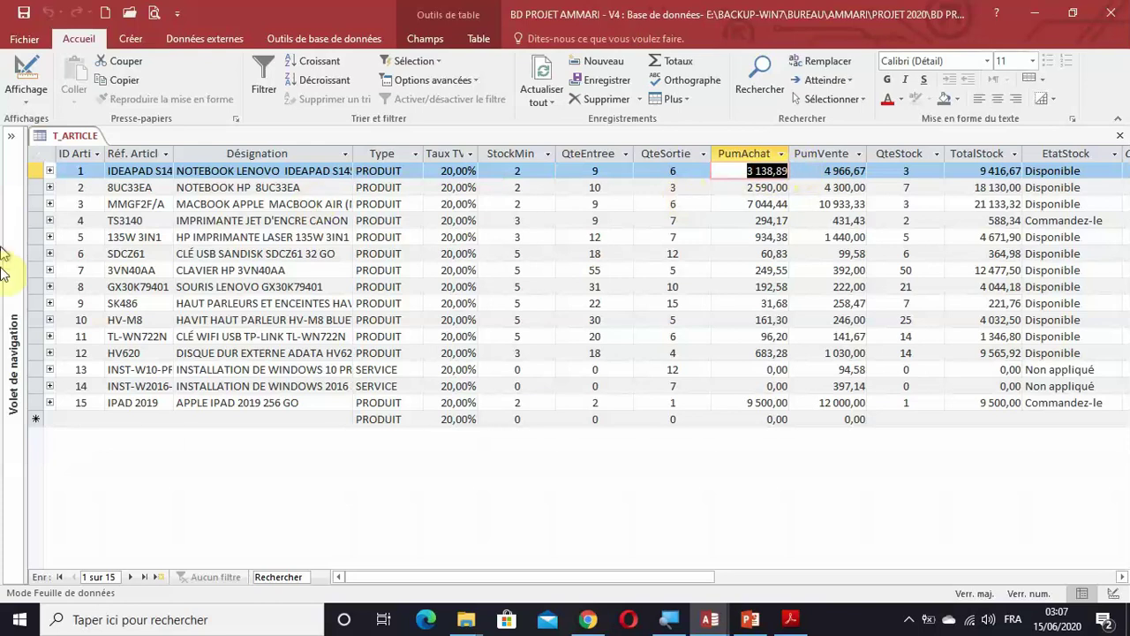
# Open the F_AJOUT_BON_COMMANDE form, choose DETROIT COMPUTER SARL as supplier and fill in the N° Pièce field
pyautogui.click(11, 323)
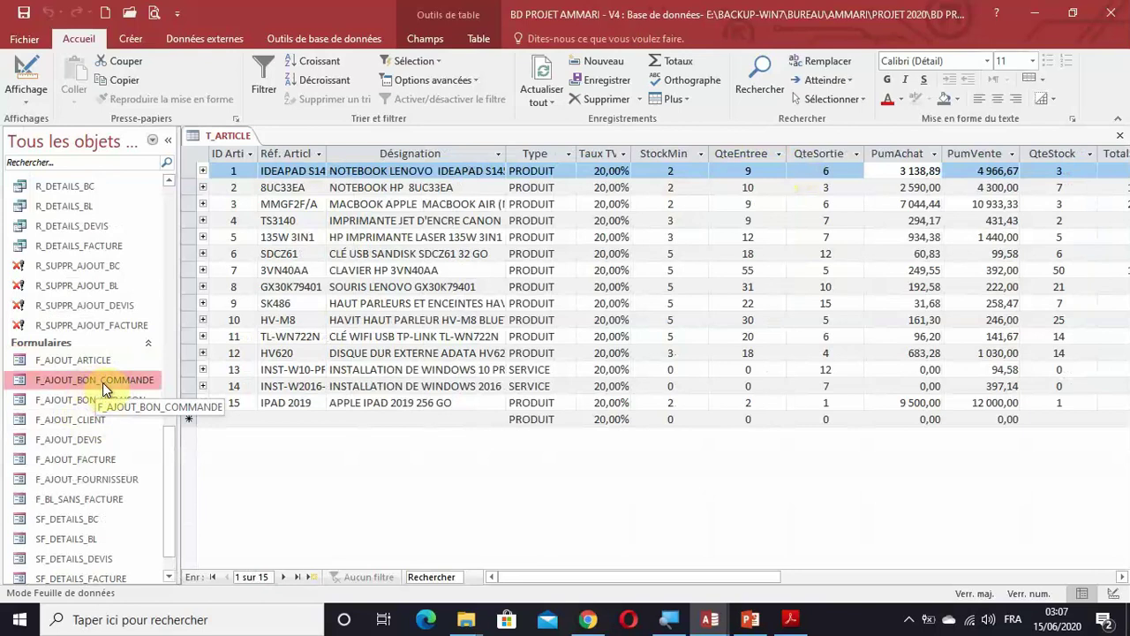
pyautogui.doubleClick(102, 383)
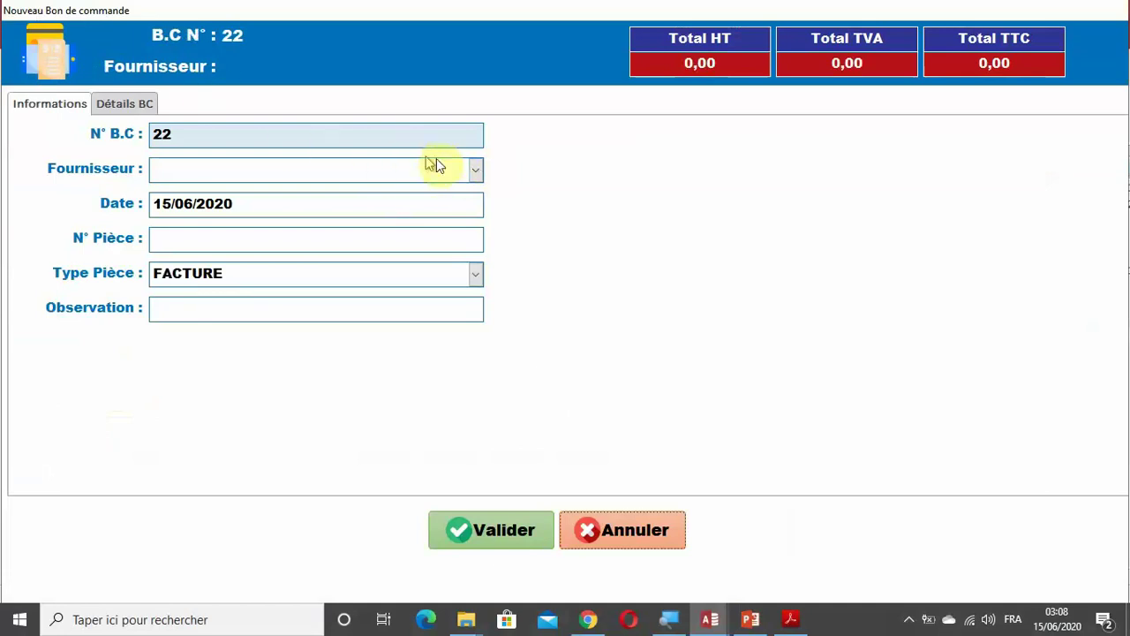
pyautogui.click(476, 170)
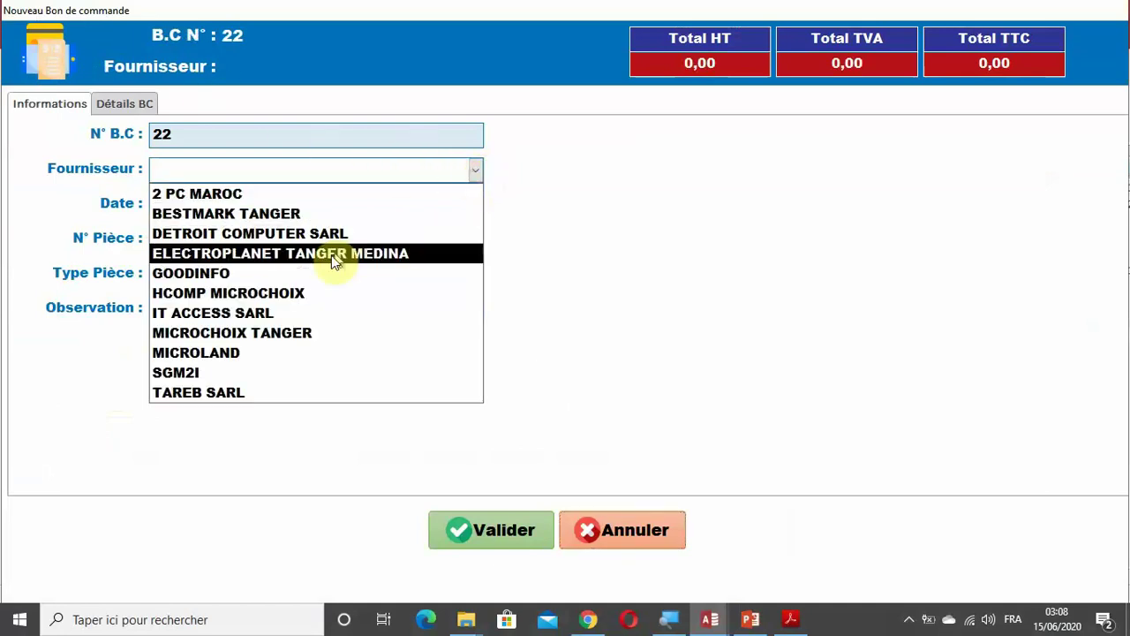
pyautogui.click(226, 235)
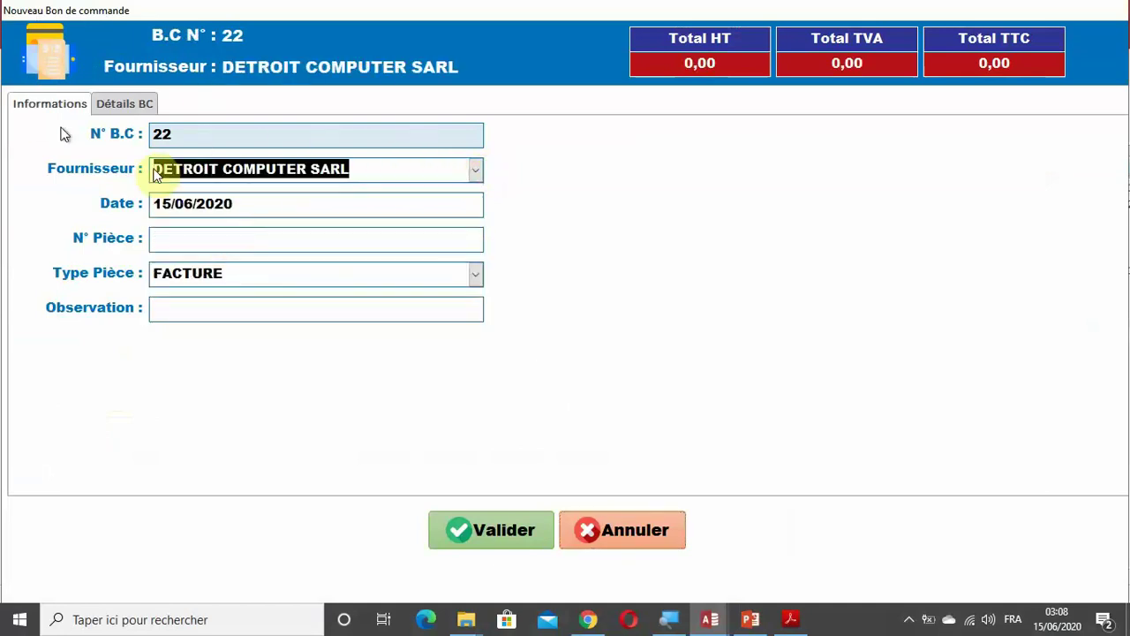
pyautogui.click(183, 241)
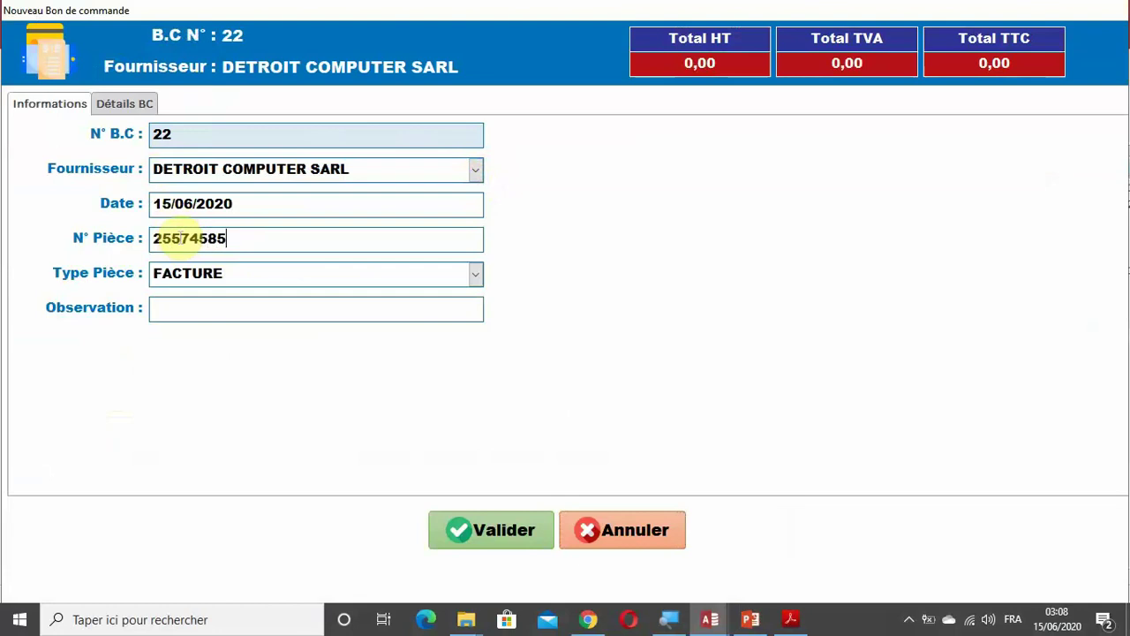
# Add the IDEAPAD S145 article to the order details with quantity 2 and unit price 3000, and validate the purchase order
pyautogui.click(137, 102)
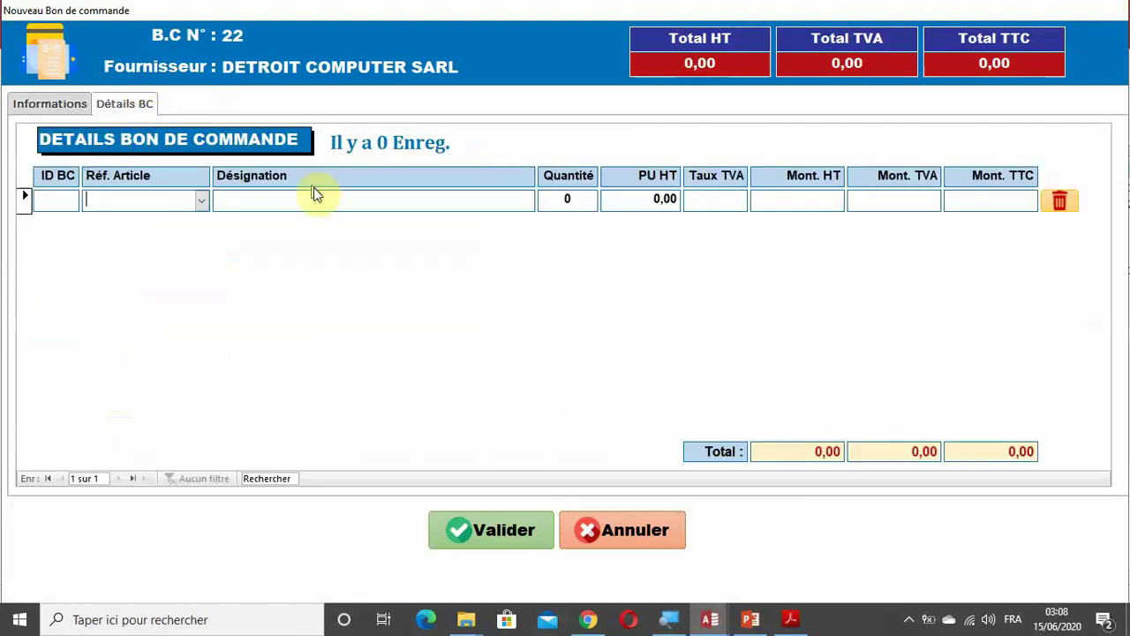
pyautogui.click(202, 205)
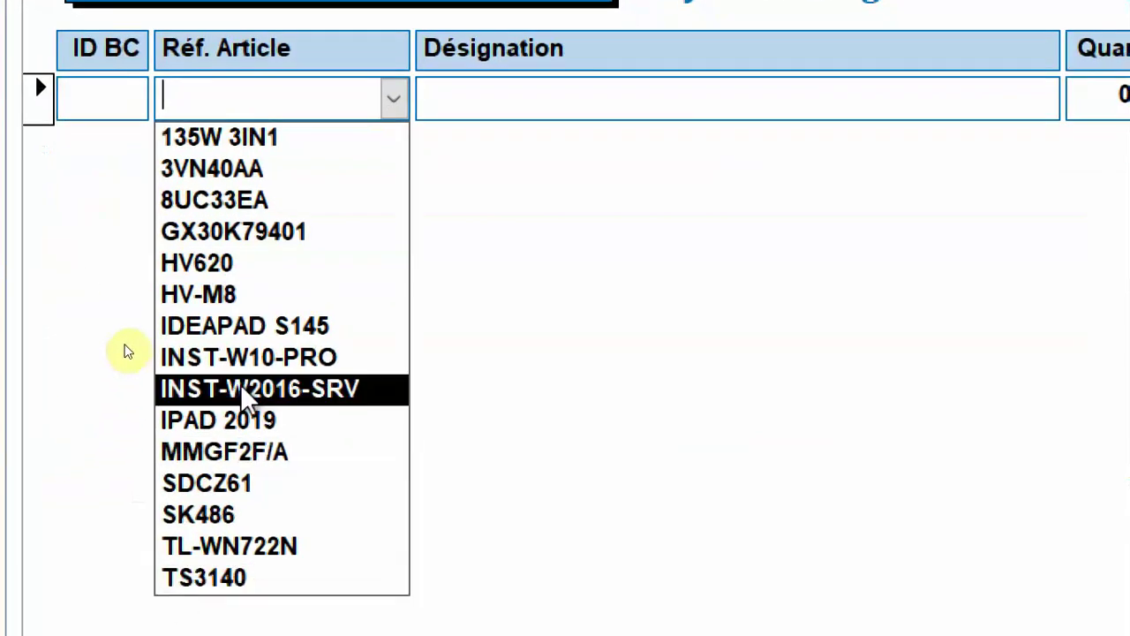
pyautogui.click(264, 326)
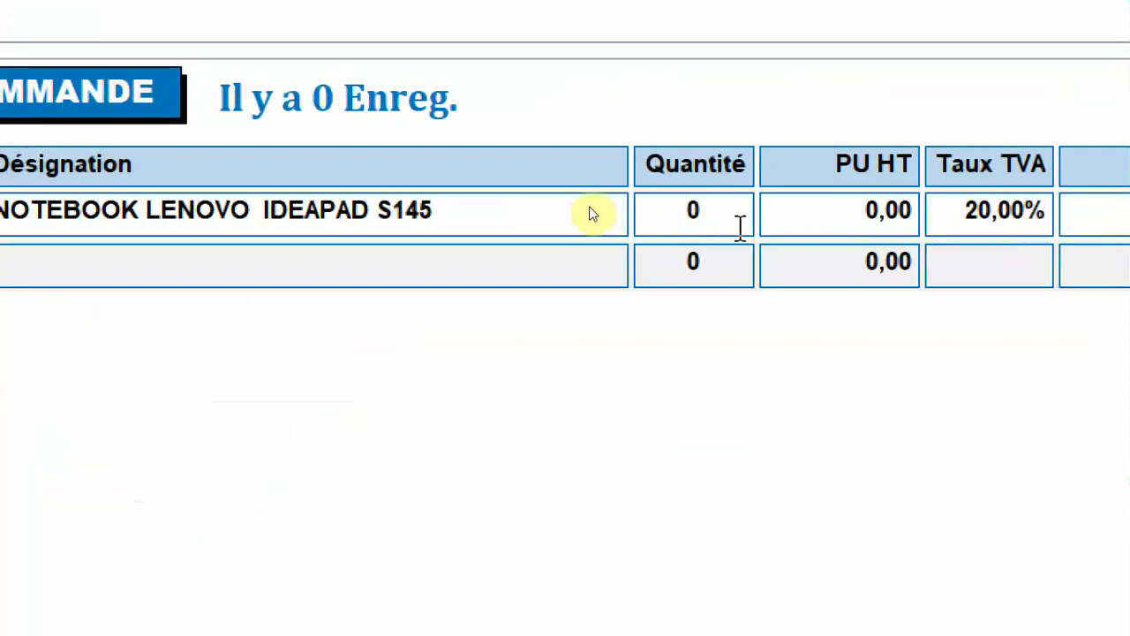
pyautogui.doubleClick(725, 217)
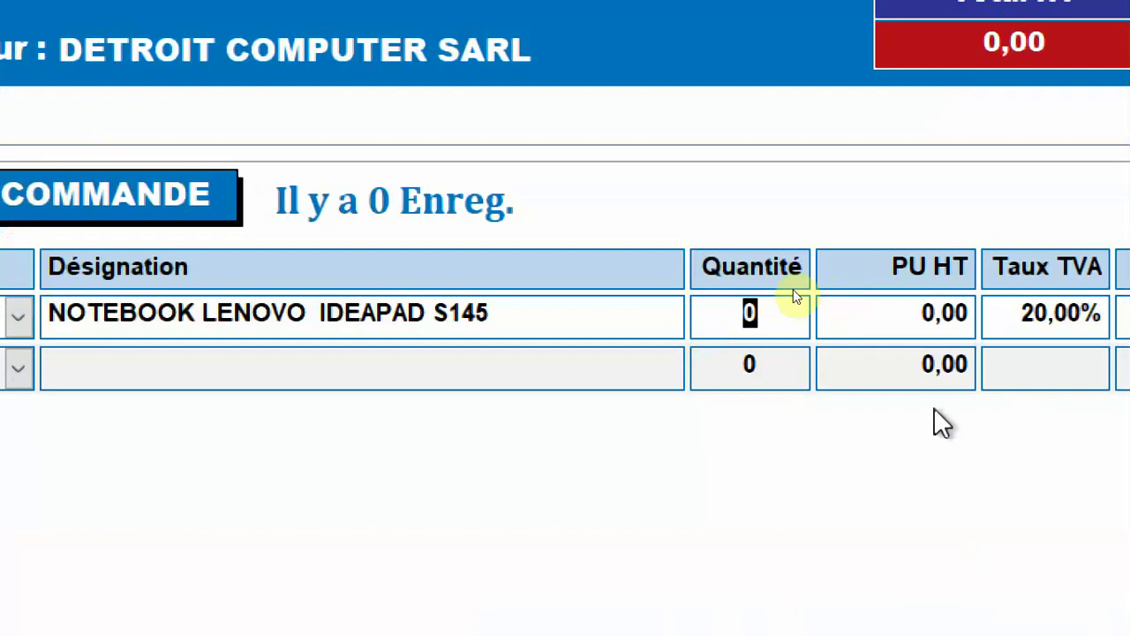
pyautogui.click(913, 311)
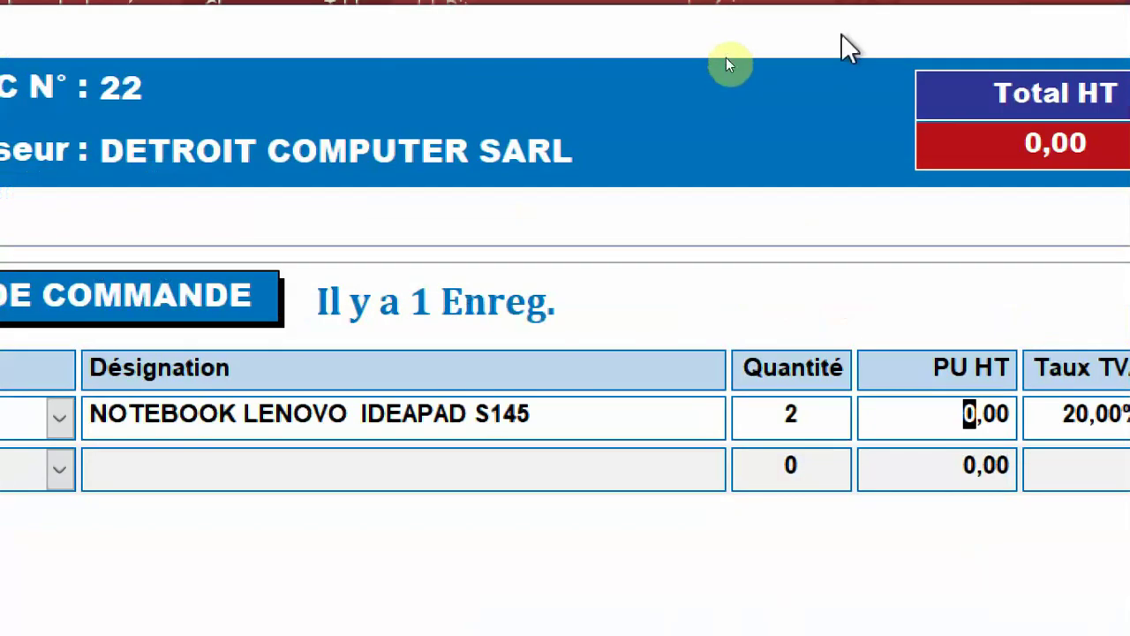
pyautogui.write('3')
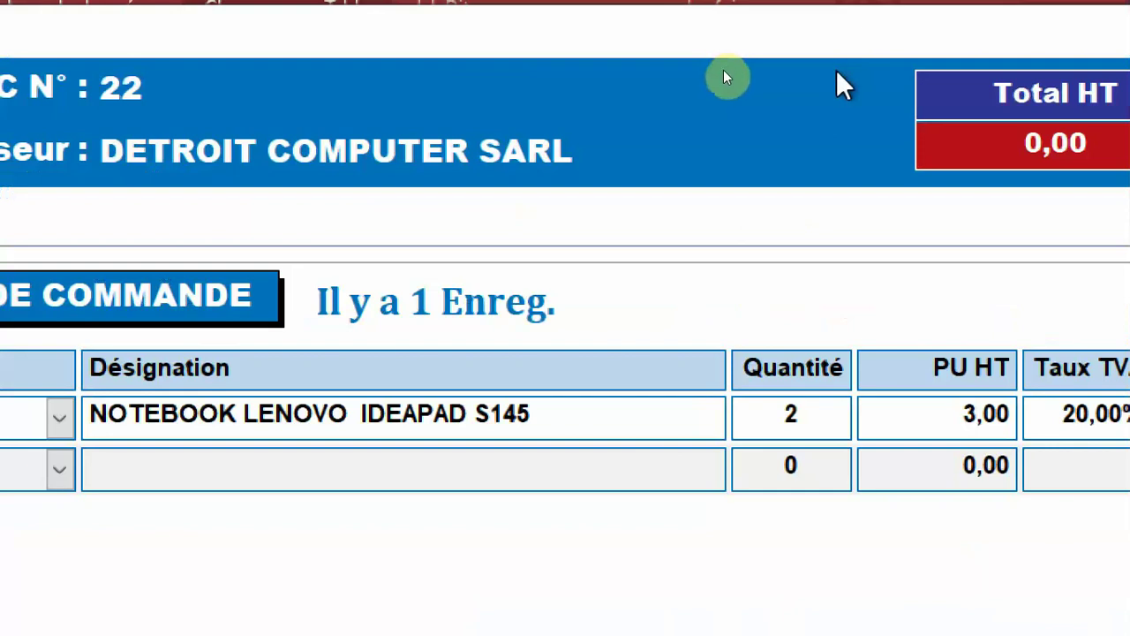
pyautogui.write('000')
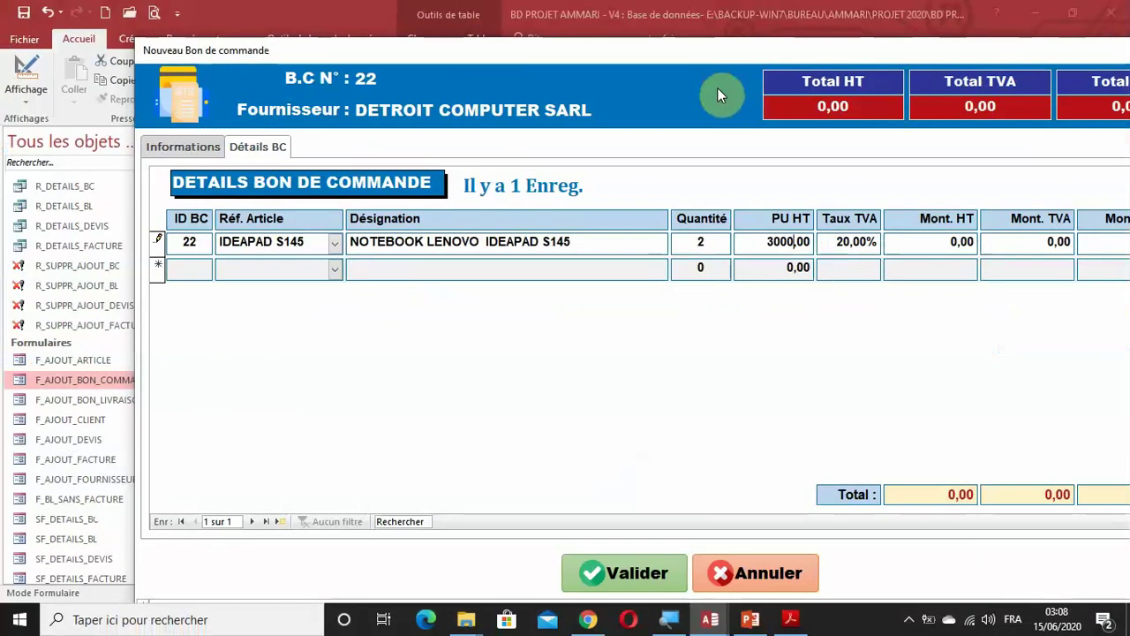
pyautogui.press('Return')
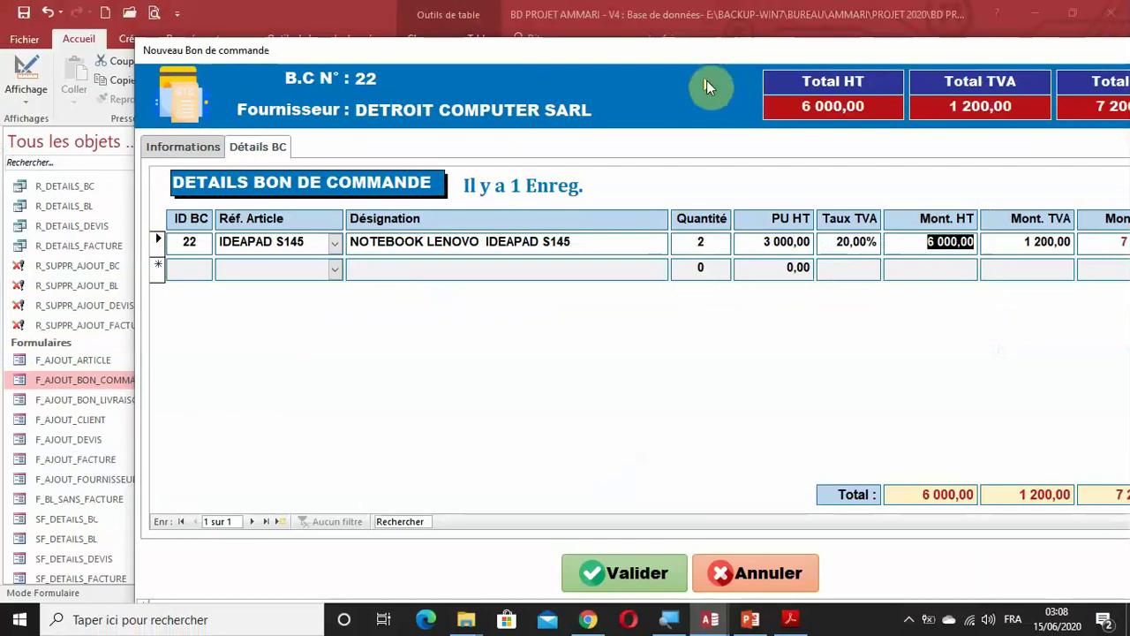
pyautogui.moveTo(701, 56); pyautogui.dragTo(626, 12)
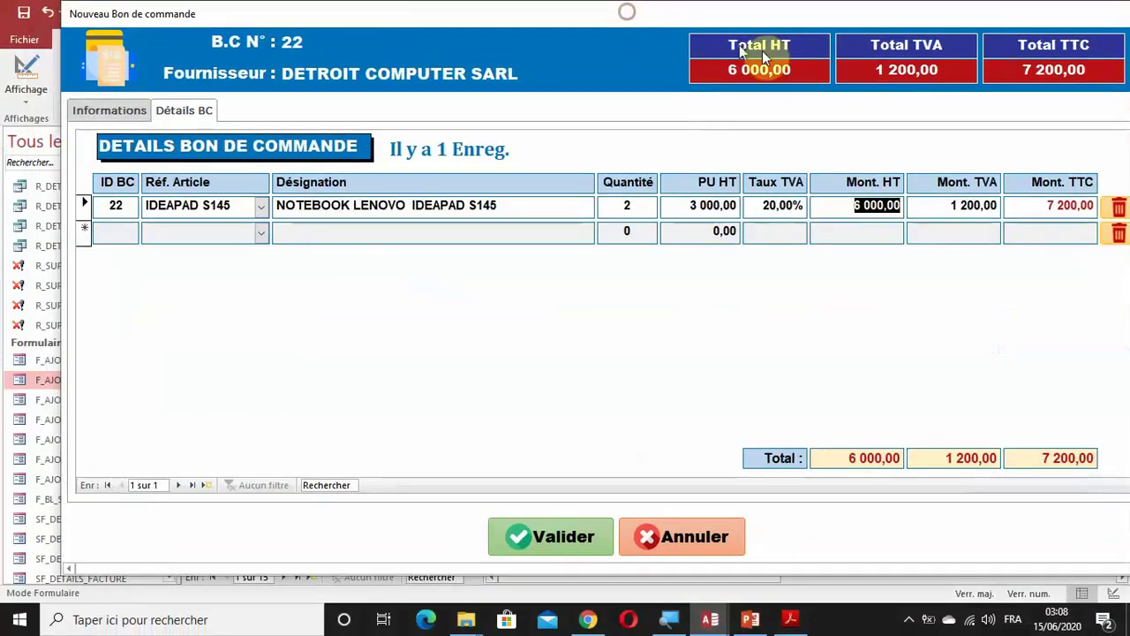
pyautogui.click(575, 538)
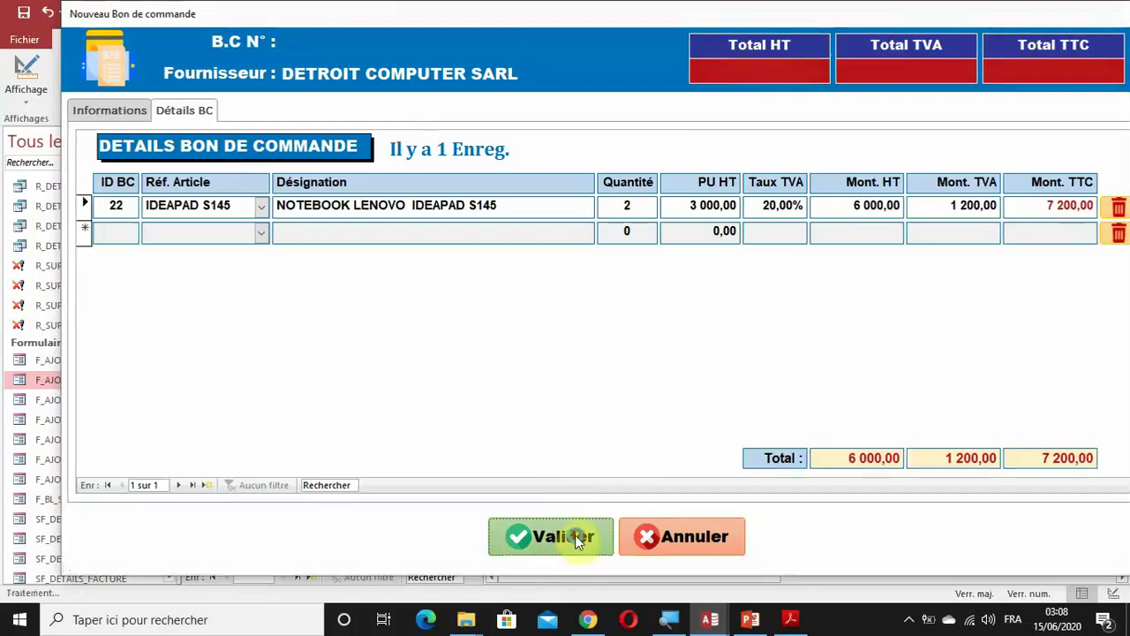
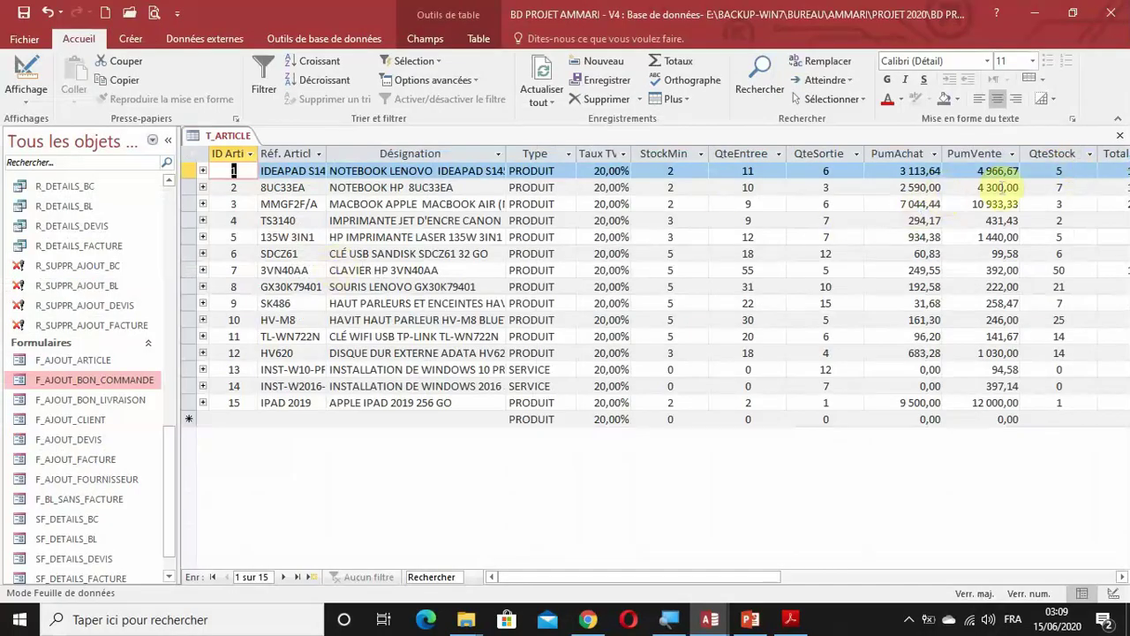
# Open the F_AJOUT_BON_LIVRAISON form in design view and select its btnValider button
pyautogui.click(71, 403)
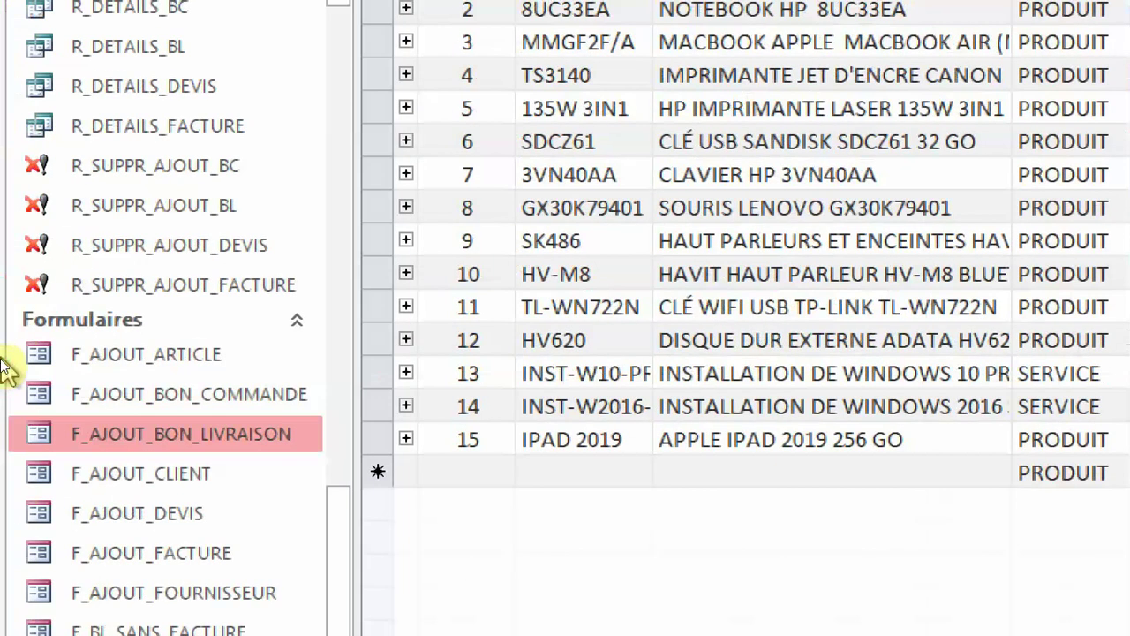
pyautogui.rightClick(183, 433)
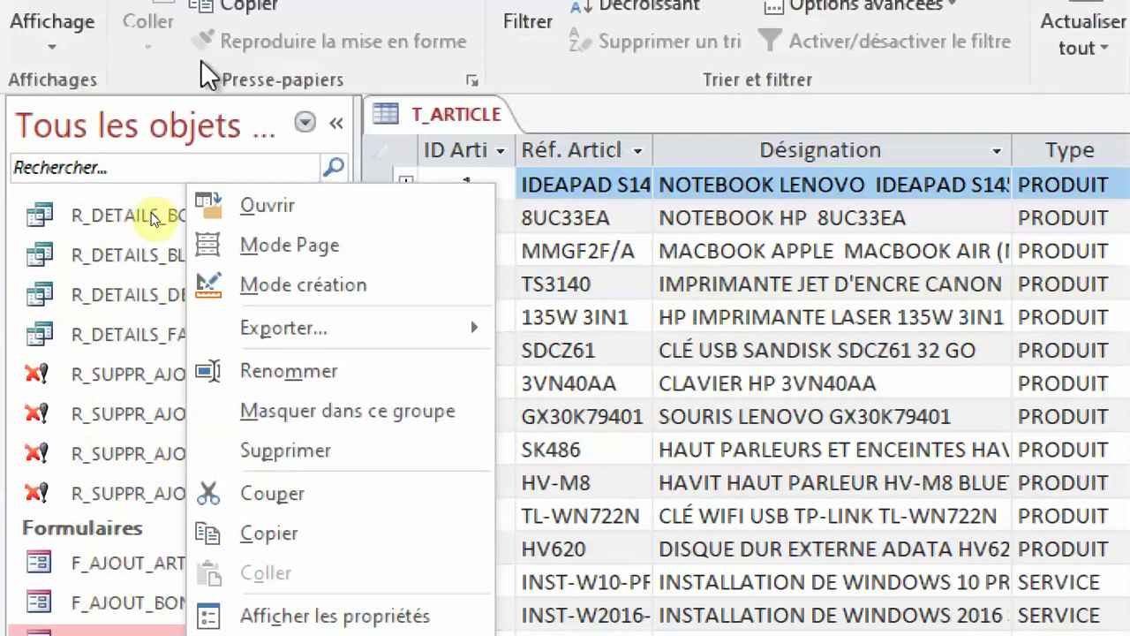
pyautogui.click(331, 292)
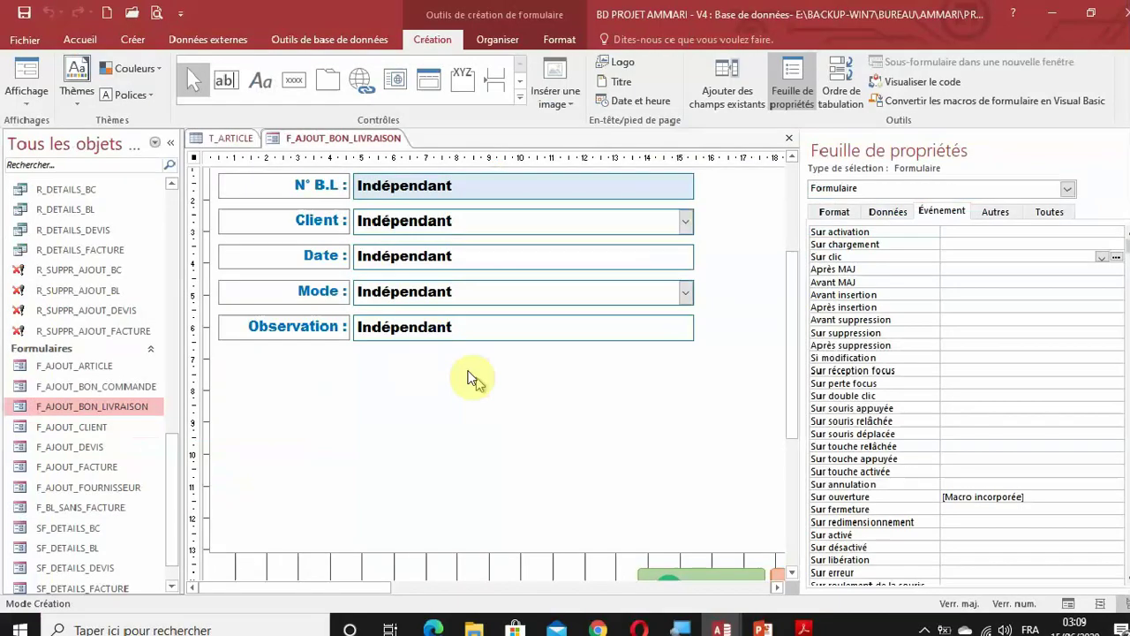
pyautogui.scroll(-5, 467, 366)
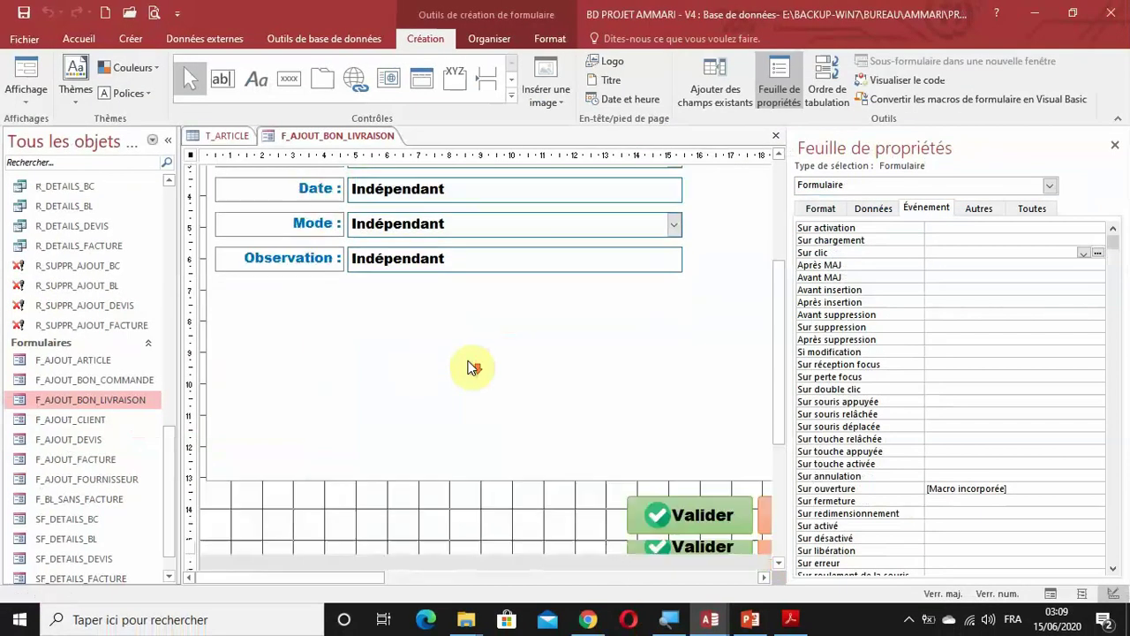
pyautogui.click(681, 422)
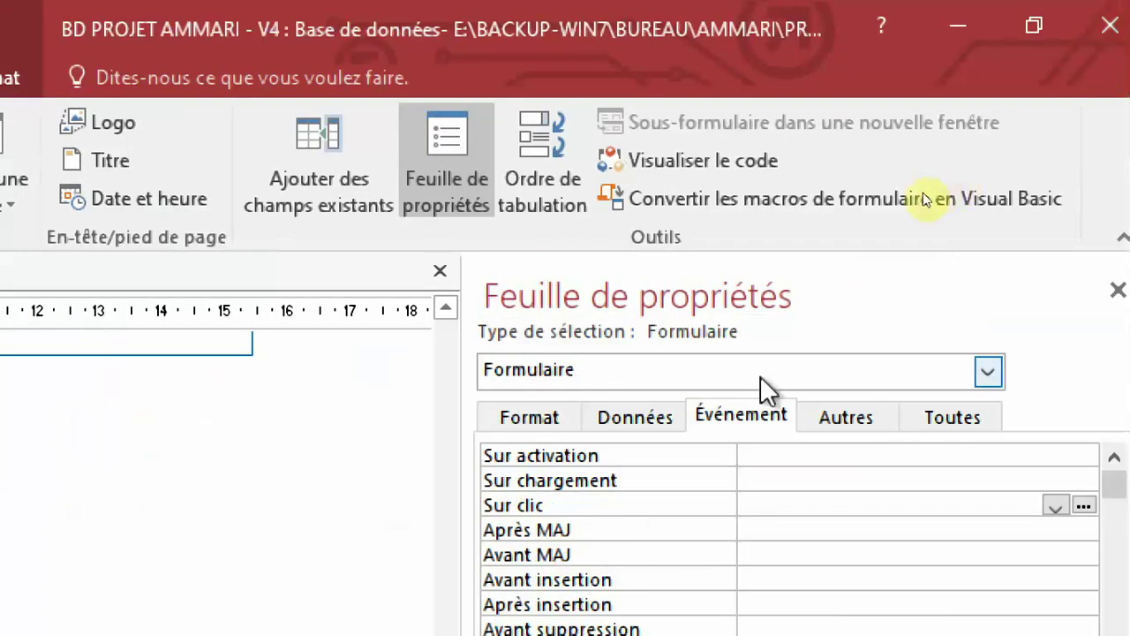
pyautogui.click(629, 378)
pyautogui.scroll(4, 636, 618)
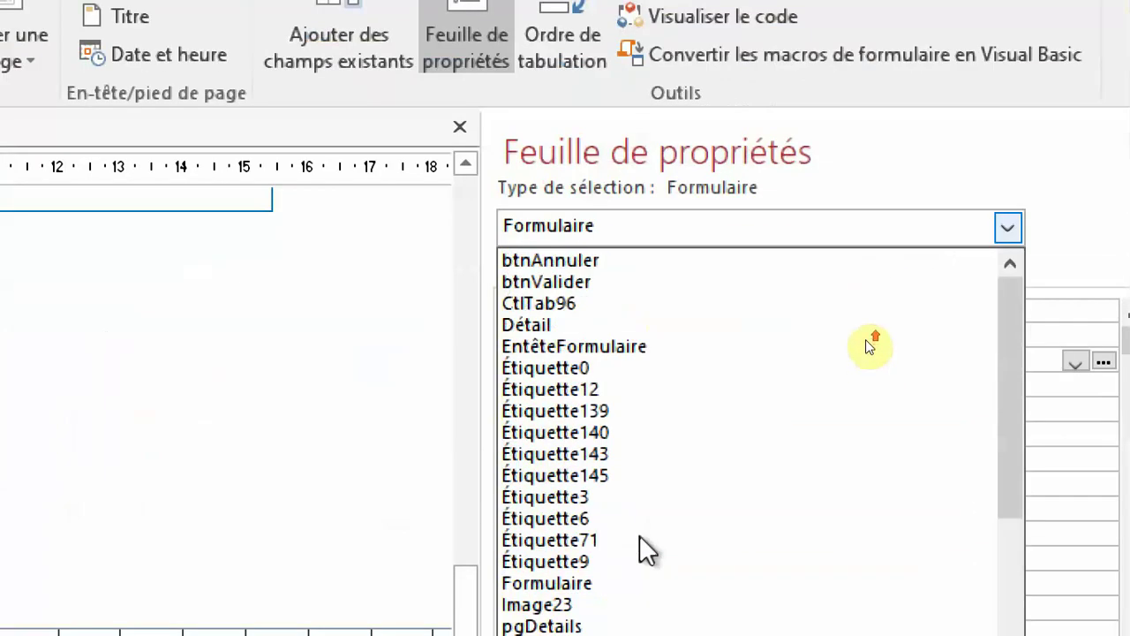
pyautogui.click(539, 282)
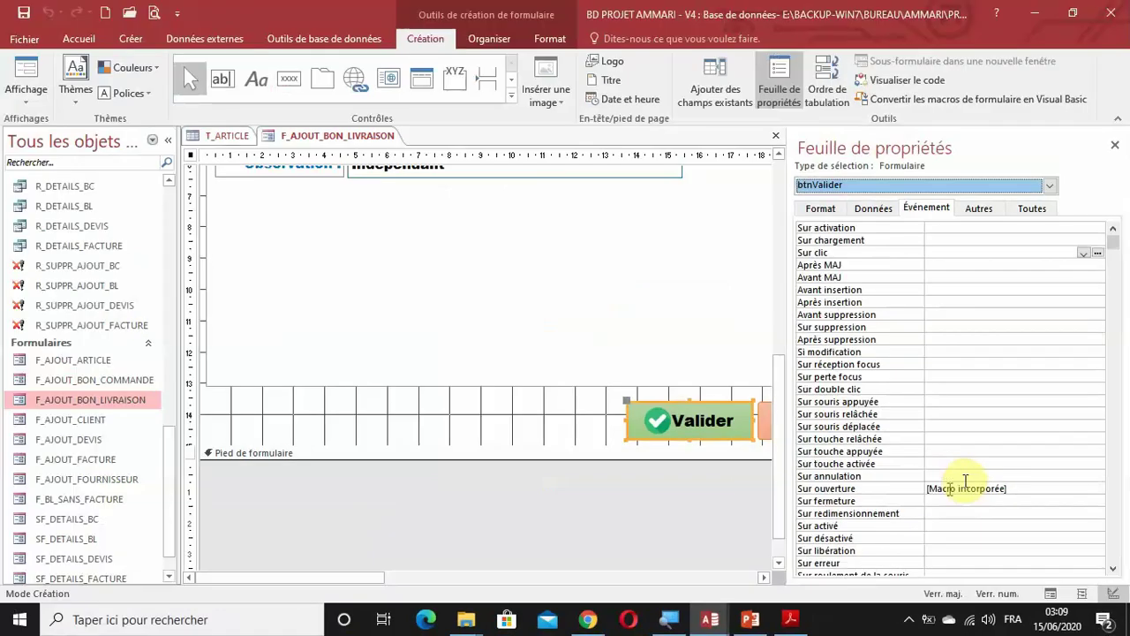
pyautogui.rightClick(681, 431)
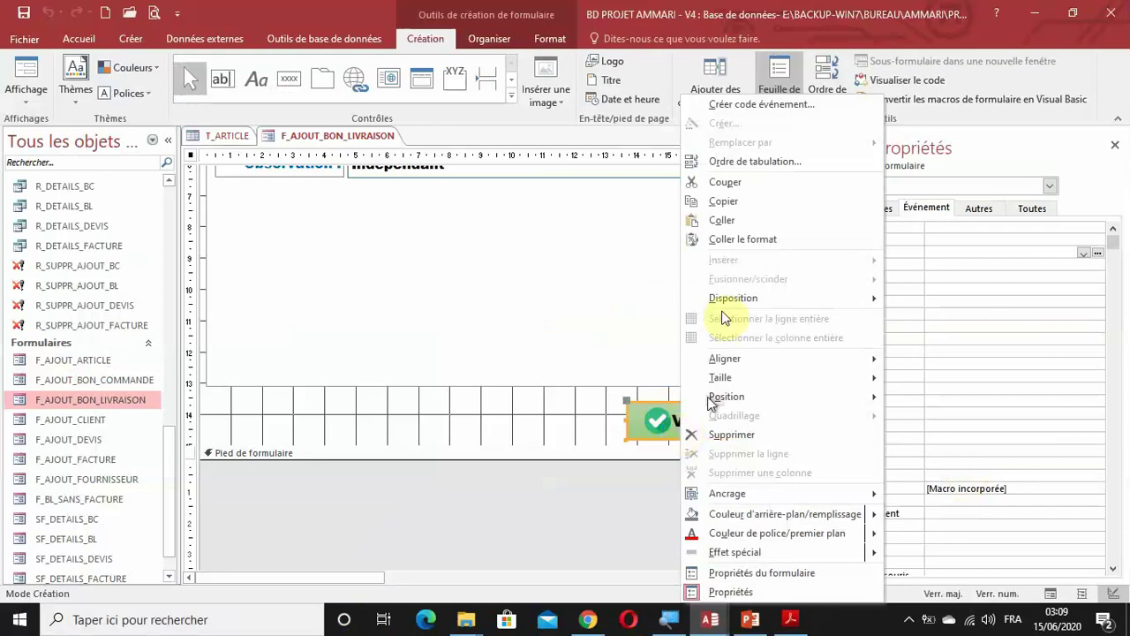
pyautogui.click(731, 107)
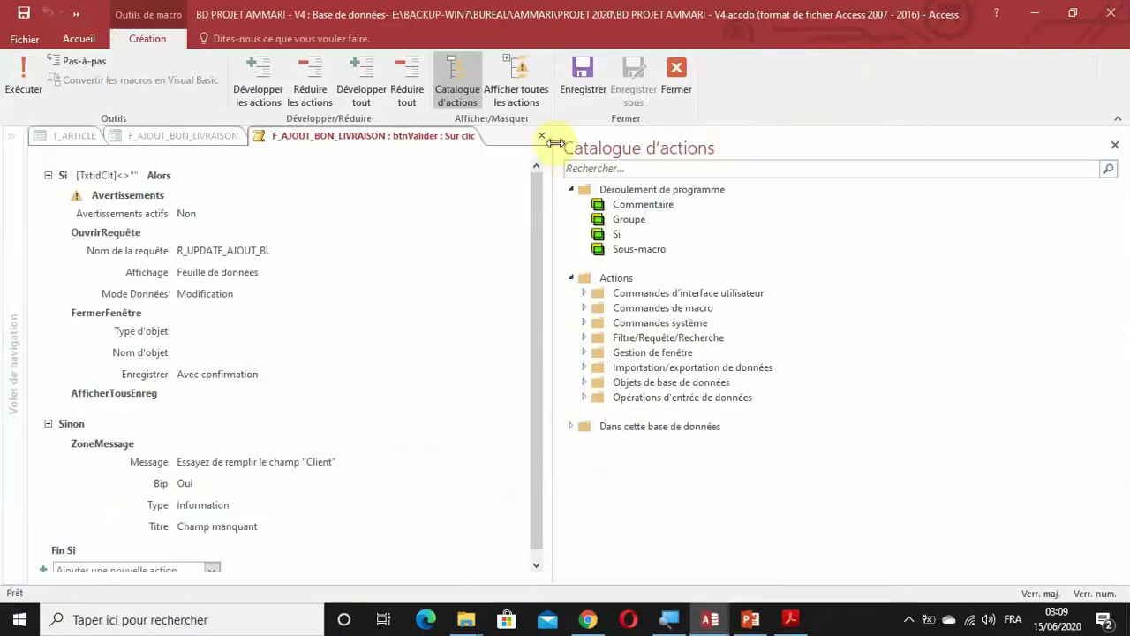
pyautogui.click(542, 138)
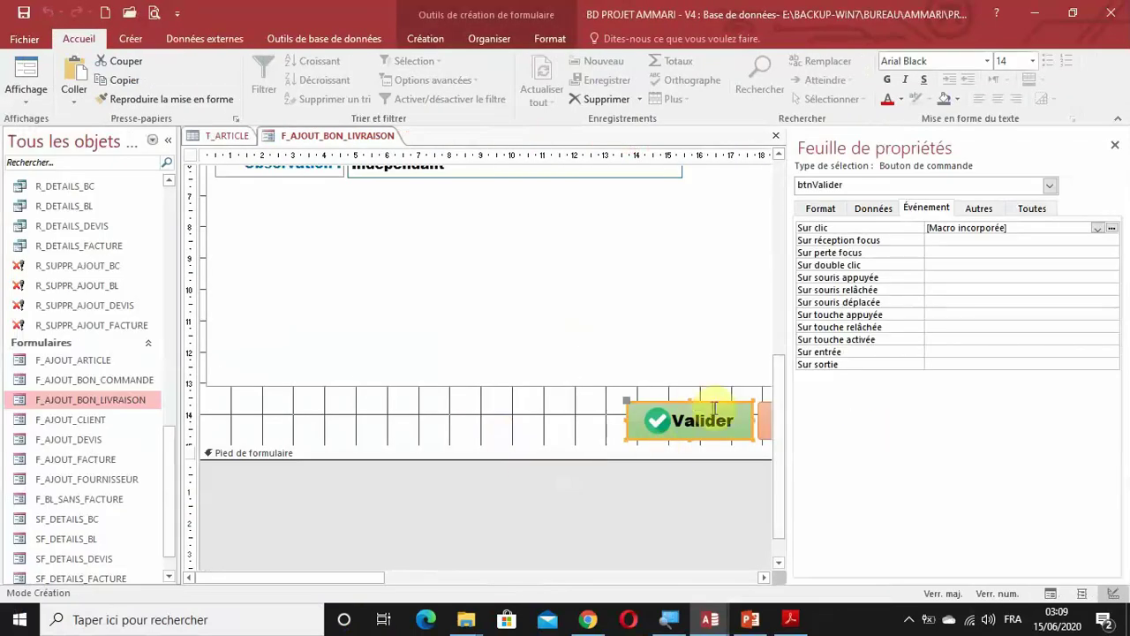
# Close the property sheet and open the click event macro of the Valider button
pyautogui.click(1114, 146)
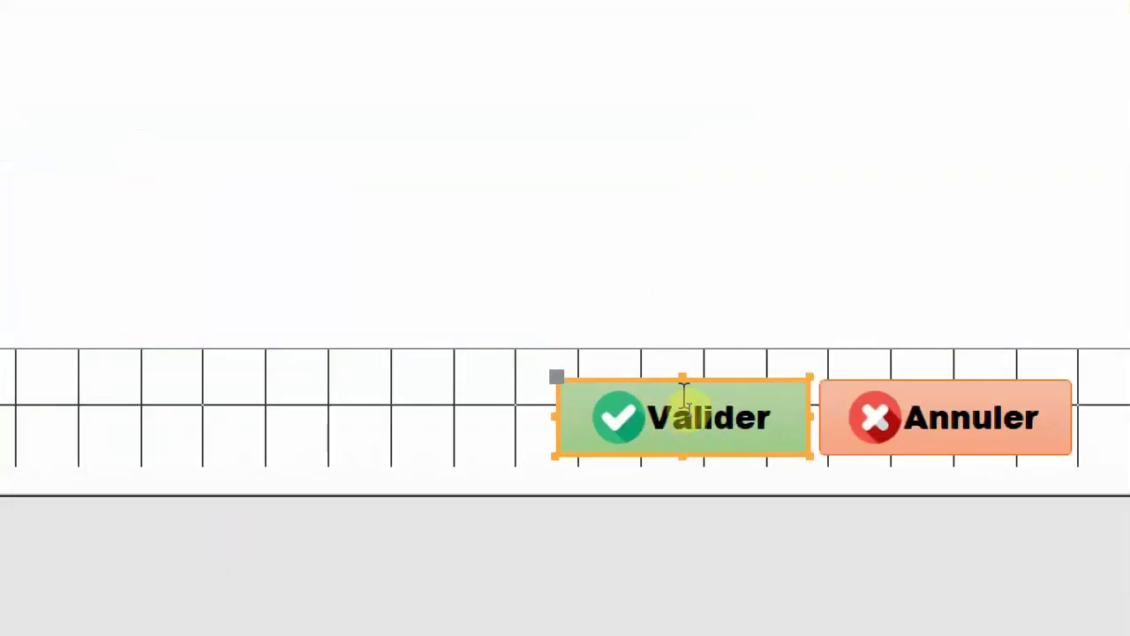
pyautogui.rightClick(680, 413)
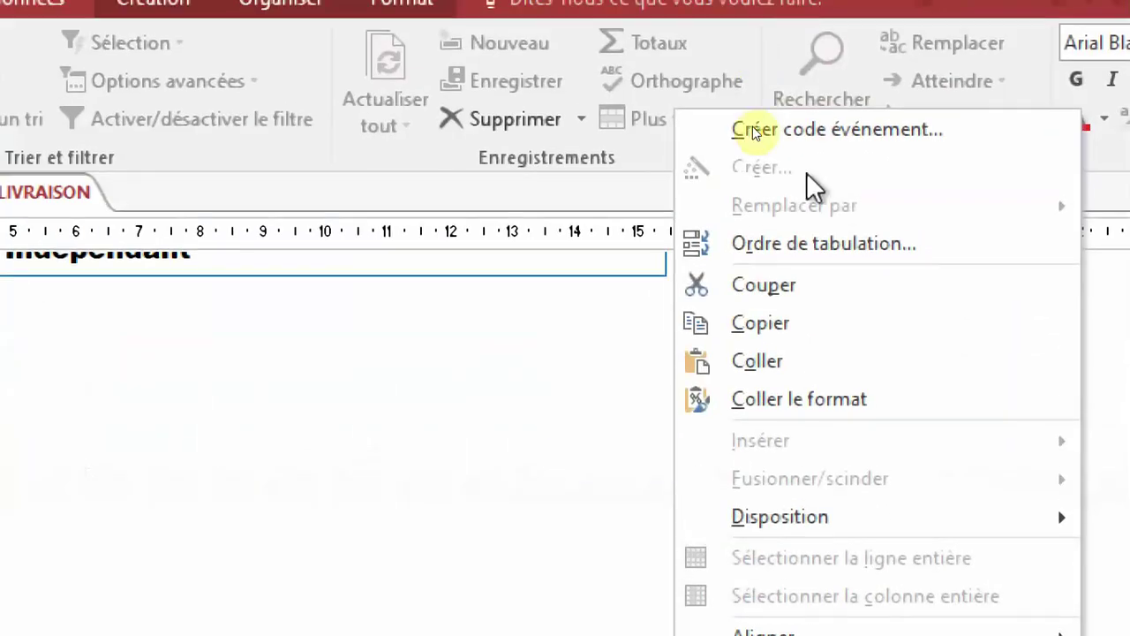
pyautogui.click(848, 132)
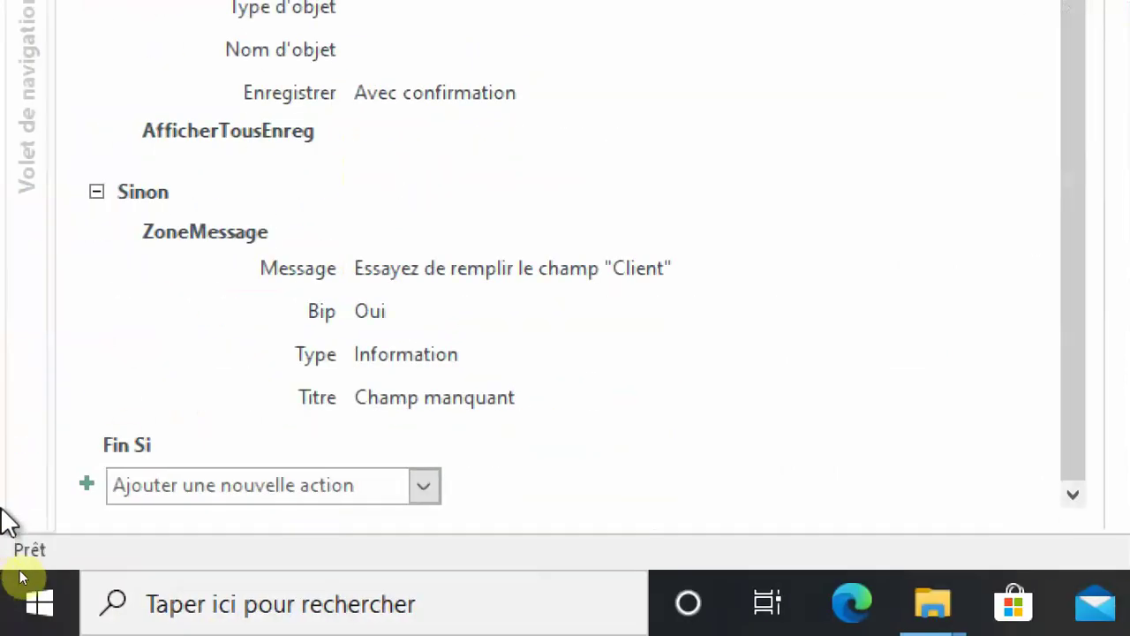
# Add an ExécuterMacro action after the Si block that runs the M_ETAT_STOCK macro
pyautogui.click(262, 499)
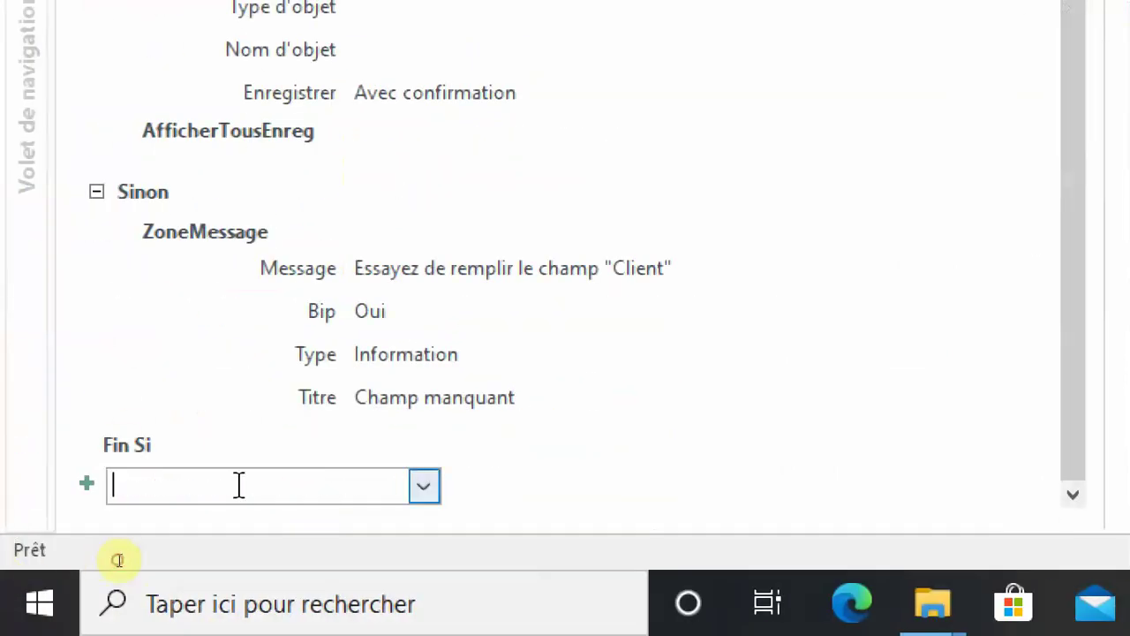
pyautogui.click(424, 487)
pyautogui.scroll(-11, 284, 333)
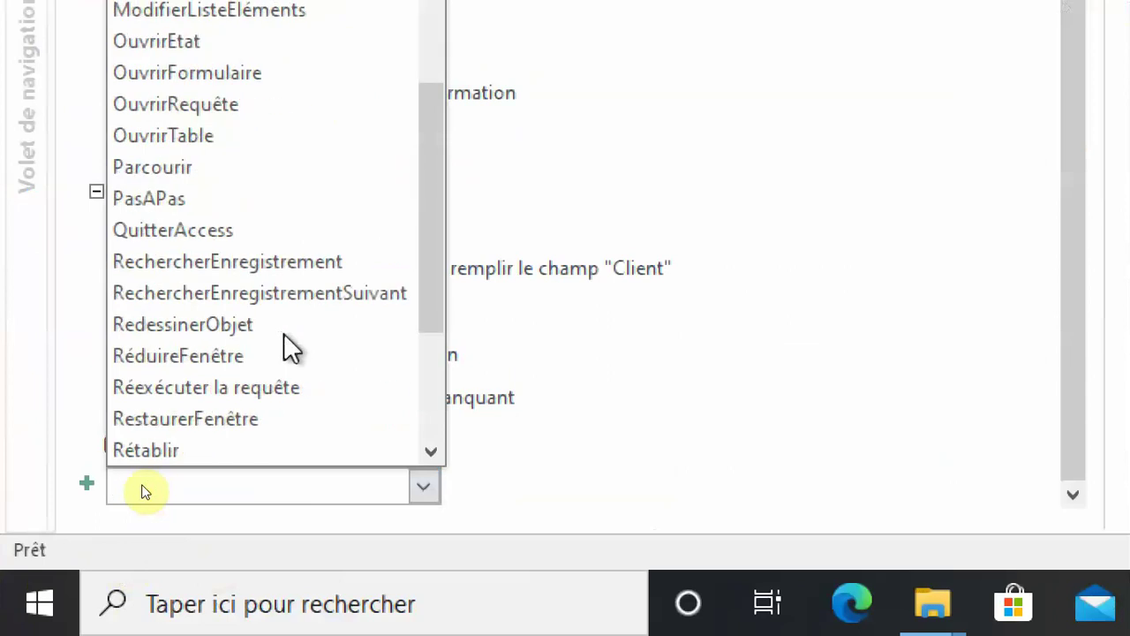
pyautogui.scroll(4, 283, 334)
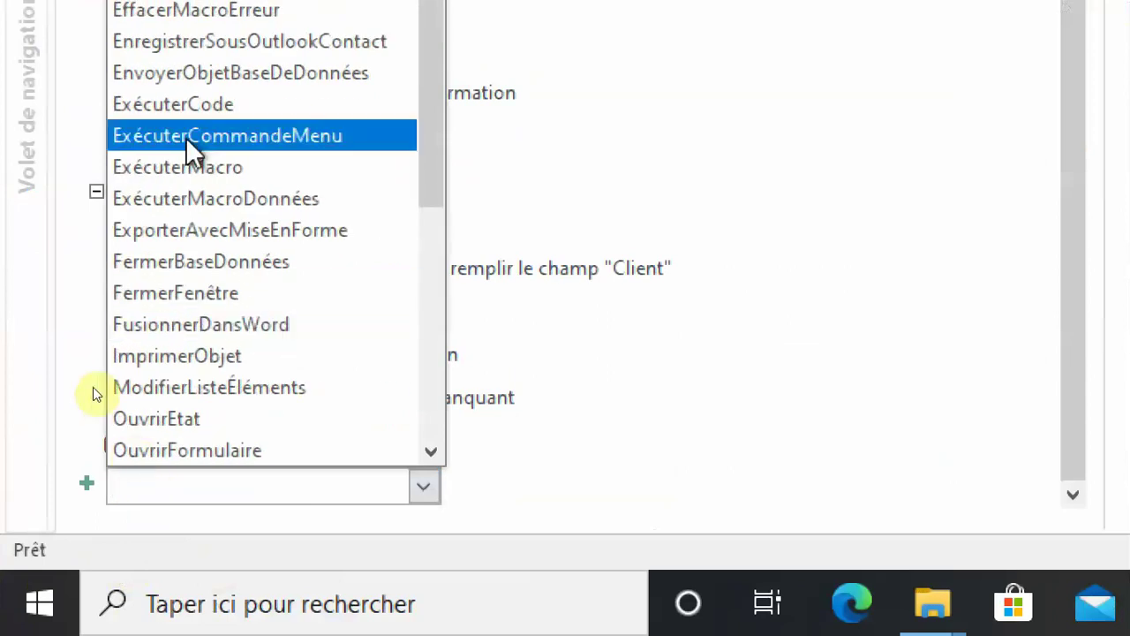
pyautogui.click(219, 170)
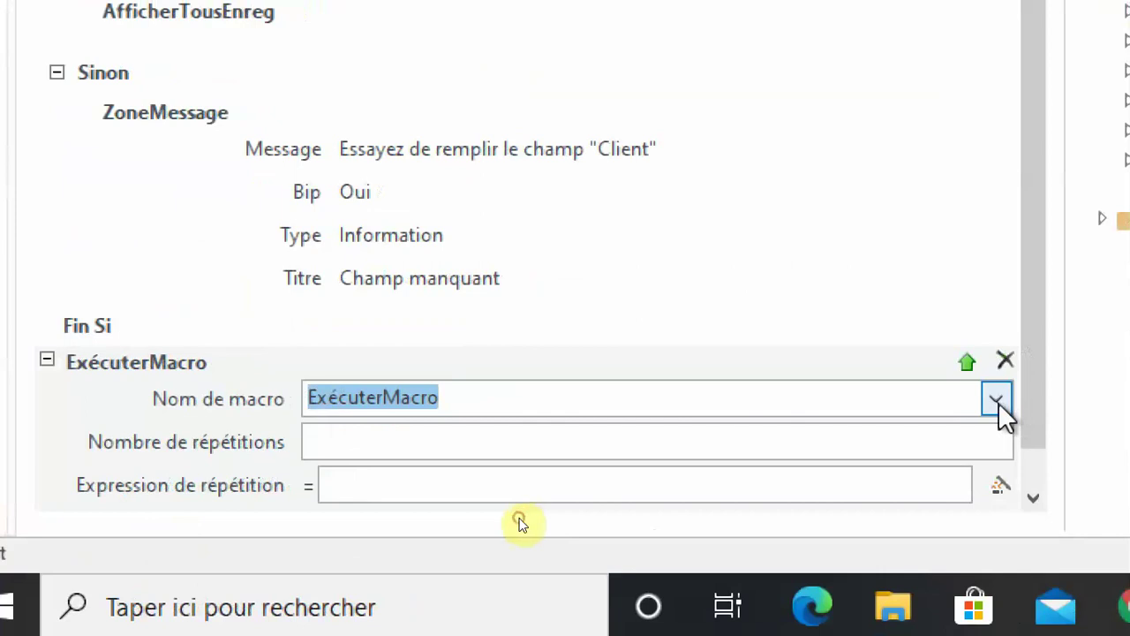
pyautogui.click(997, 399)
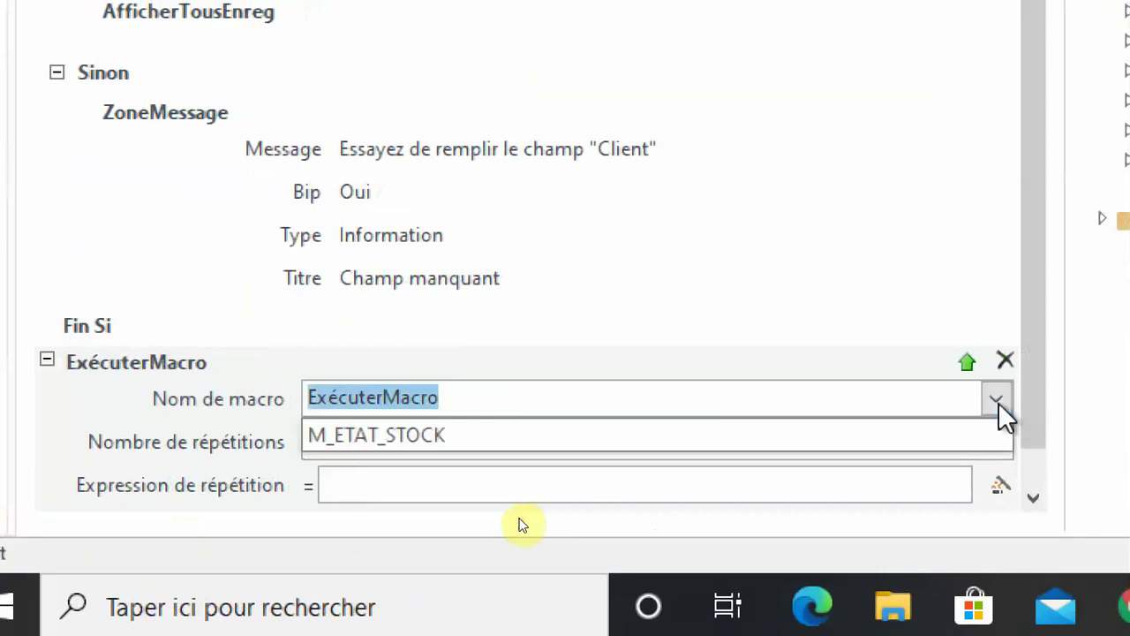
pyautogui.click(399, 436)
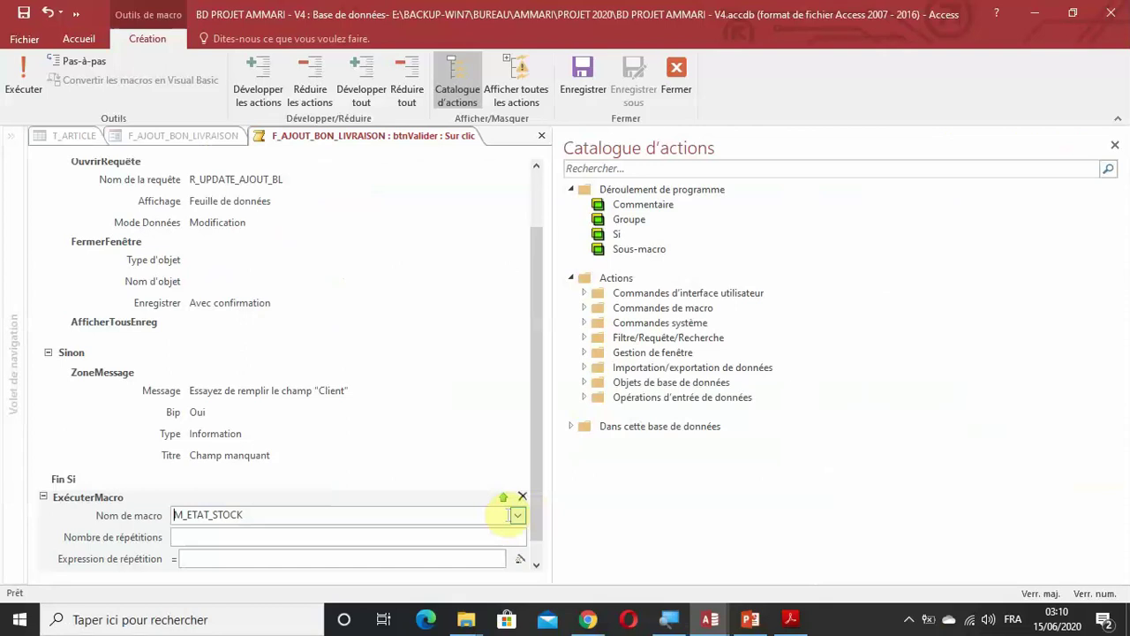
# Save and close the Valider button's macro, and close the F_AJOUT_BON_LIVRAISON form, saving its design changes
pyautogui.click(585, 81)
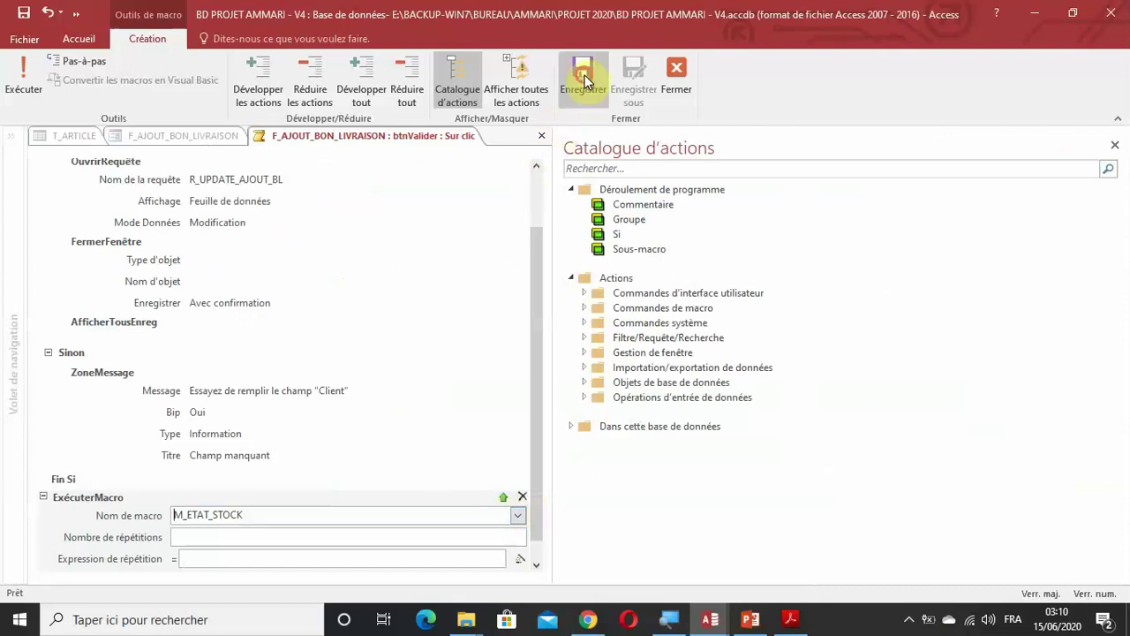
pyautogui.click(680, 81)
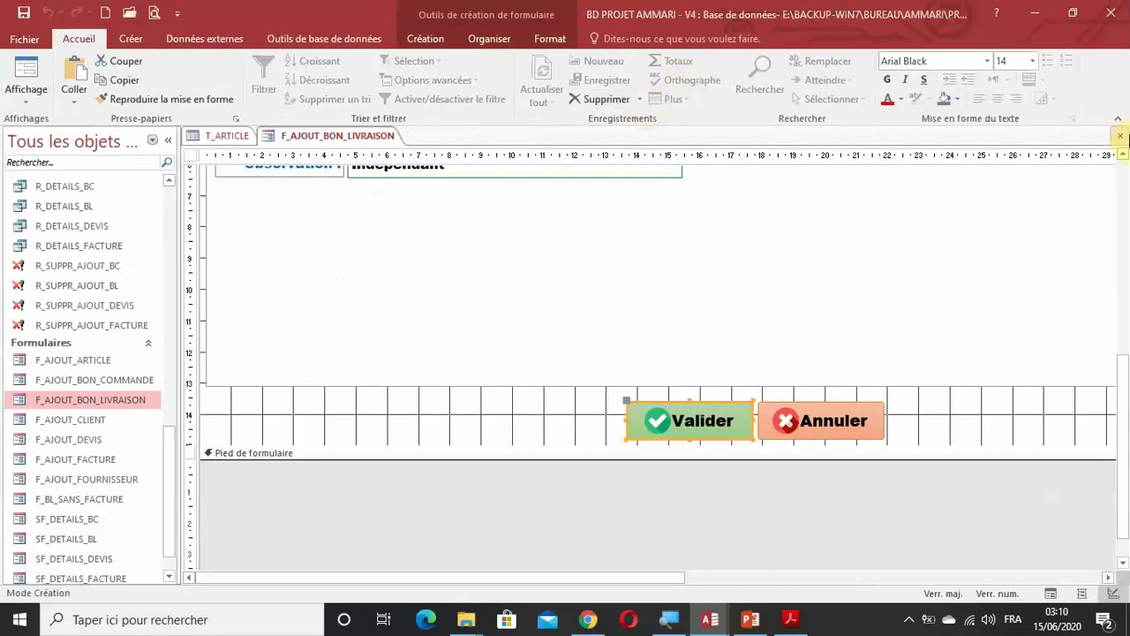
pyautogui.click(1119, 135)
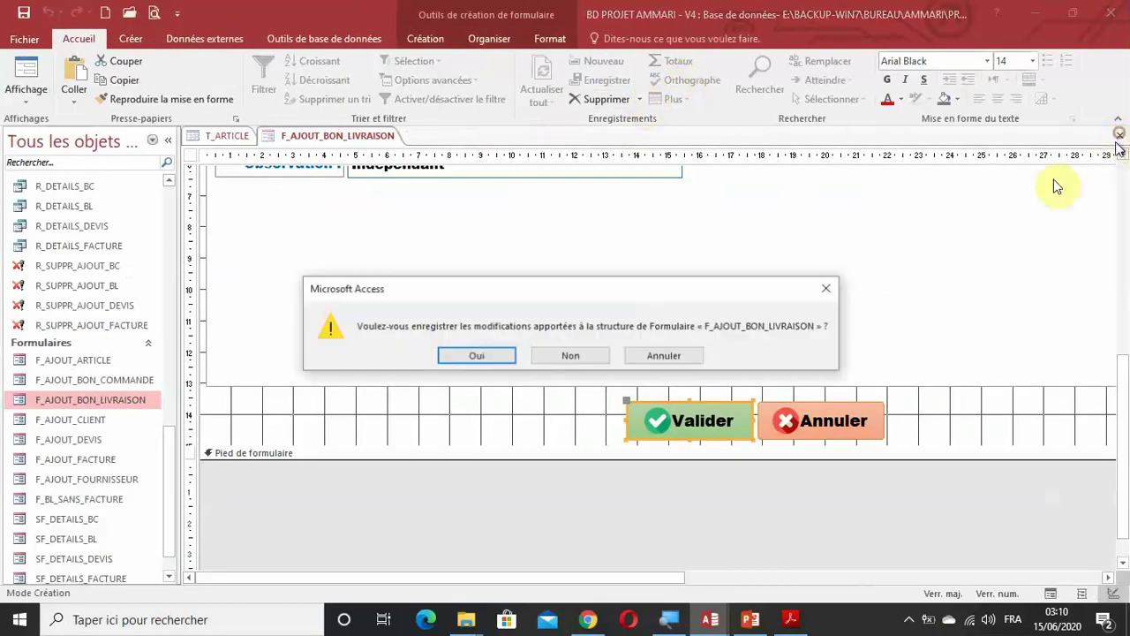
pyautogui.click(470, 354)
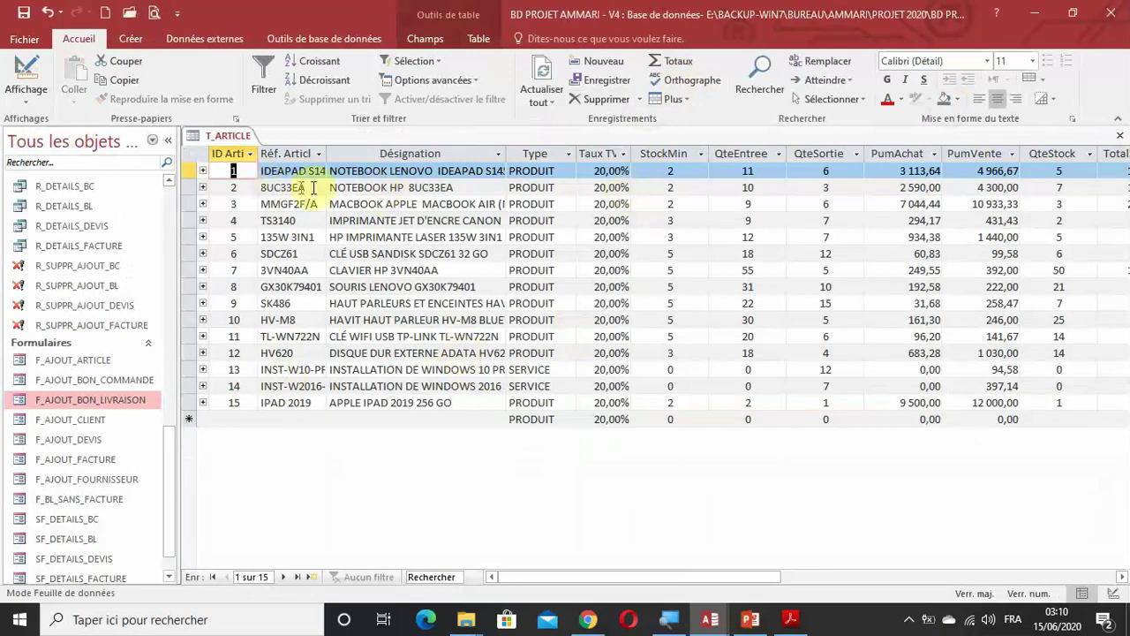
# Examine the QteSortie, PumVente and QteStock values of the IDEAPAD S145 article in T_ARTICLE
pyautogui.click(169, 140)
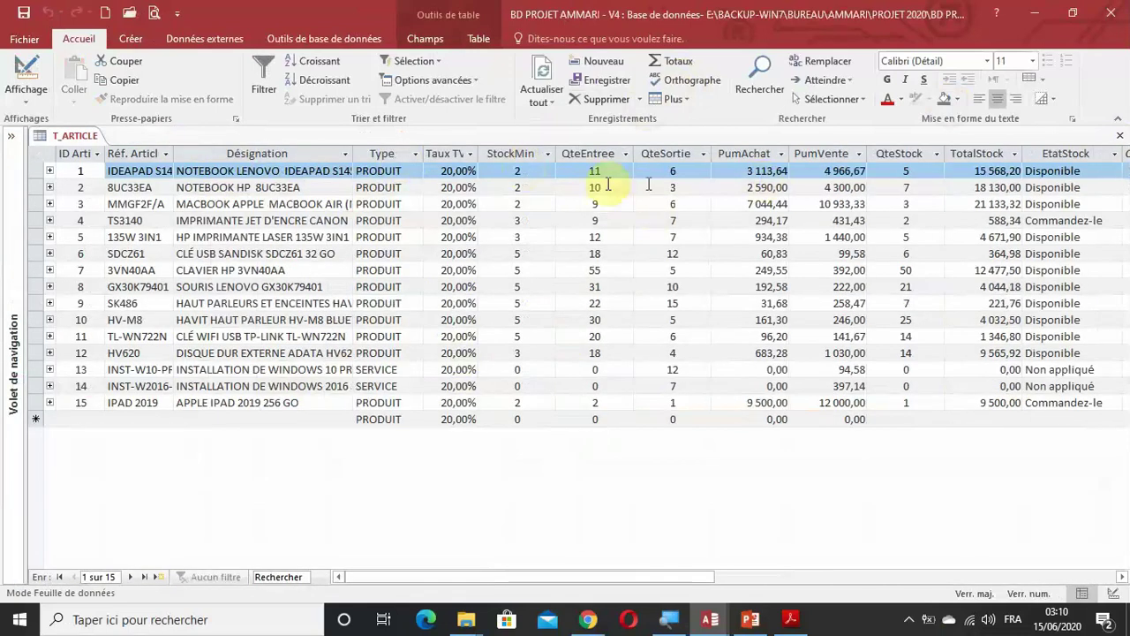
pyautogui.click(691, 171)
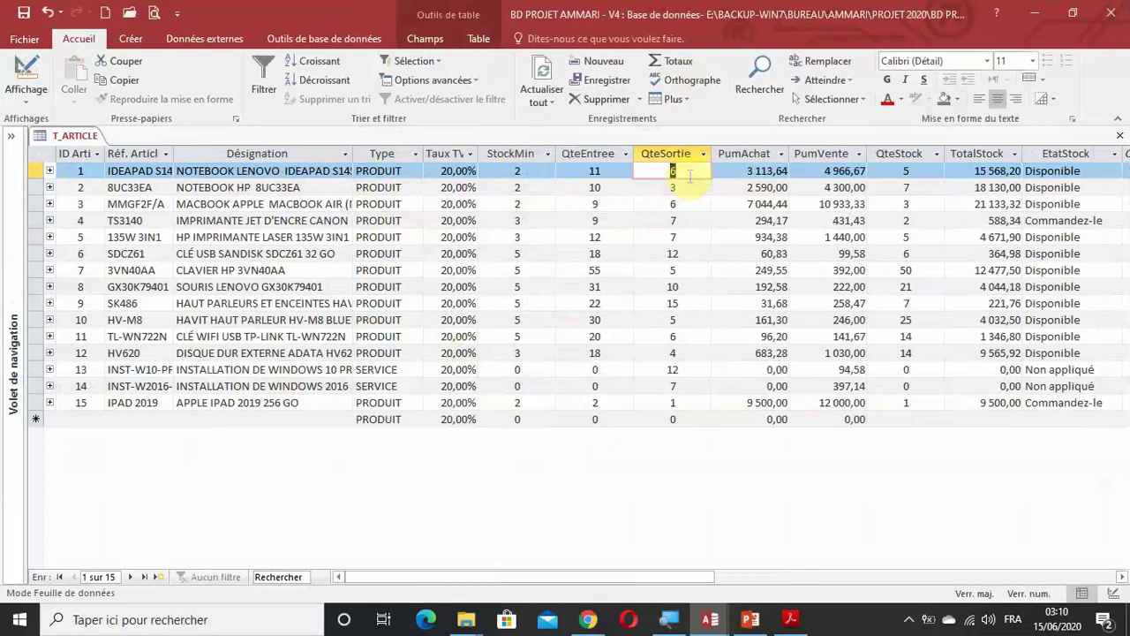
pyautogui.doubleClick(676, 170)
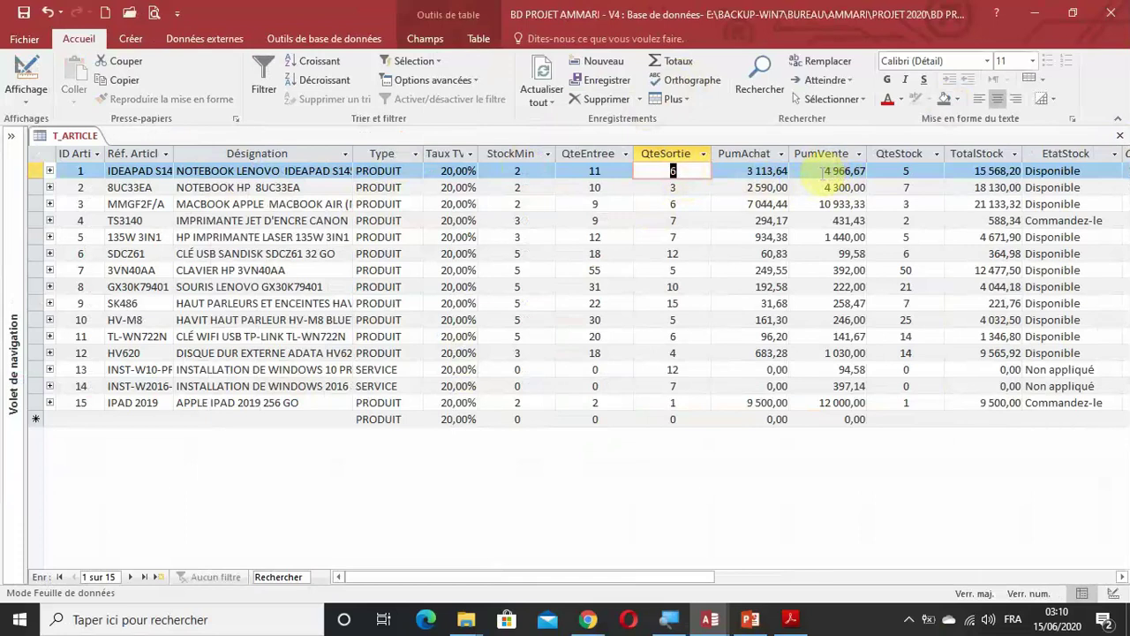
# Open the F_AJOUT_BON_LIVRAISON form and choose E&Z PIECES SARL as the client of the new delivery note
pyautogui.click(13, 287)
pyautogui.scroll(-1, 80, 454)
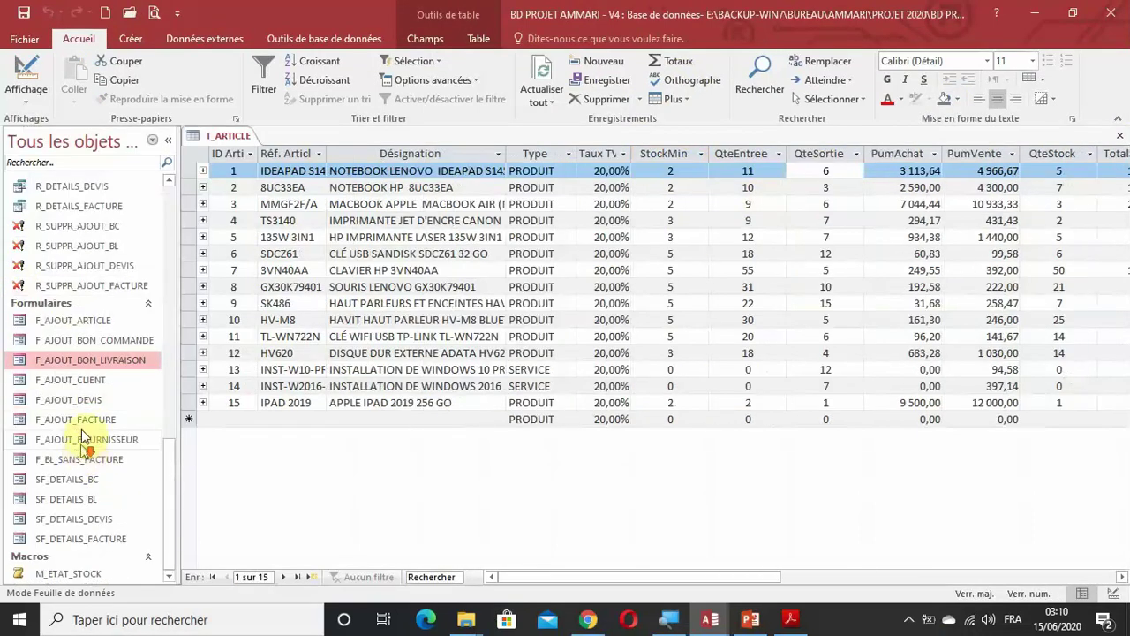
pyautogui.doubleClick(103, 363)
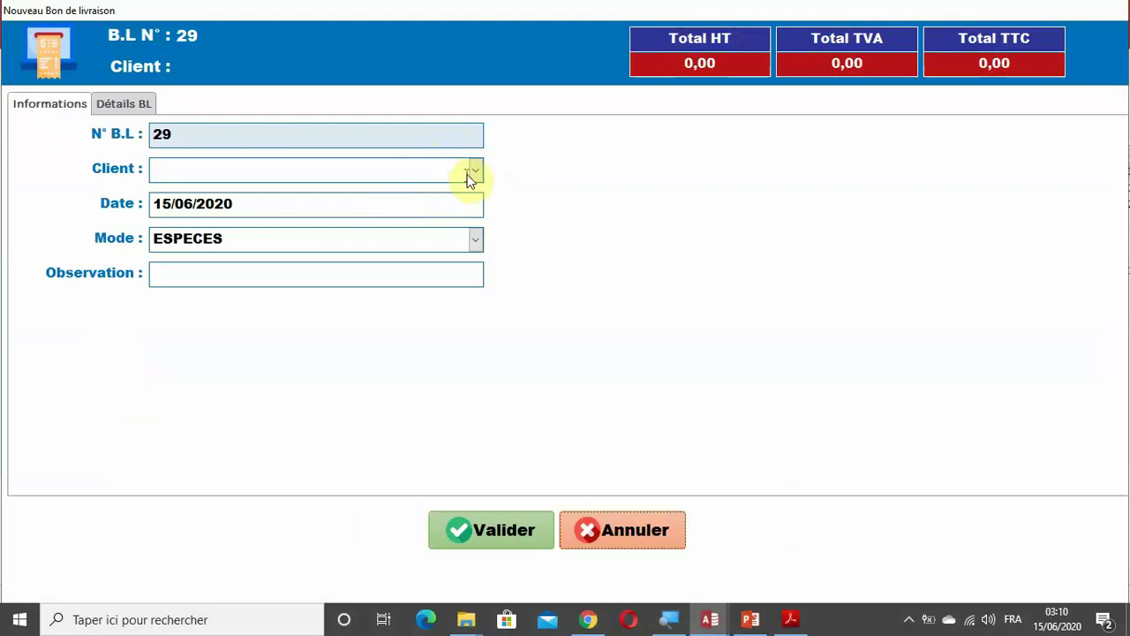
pyautogui.click(474, 174)
pyautogui.click(331, 215)
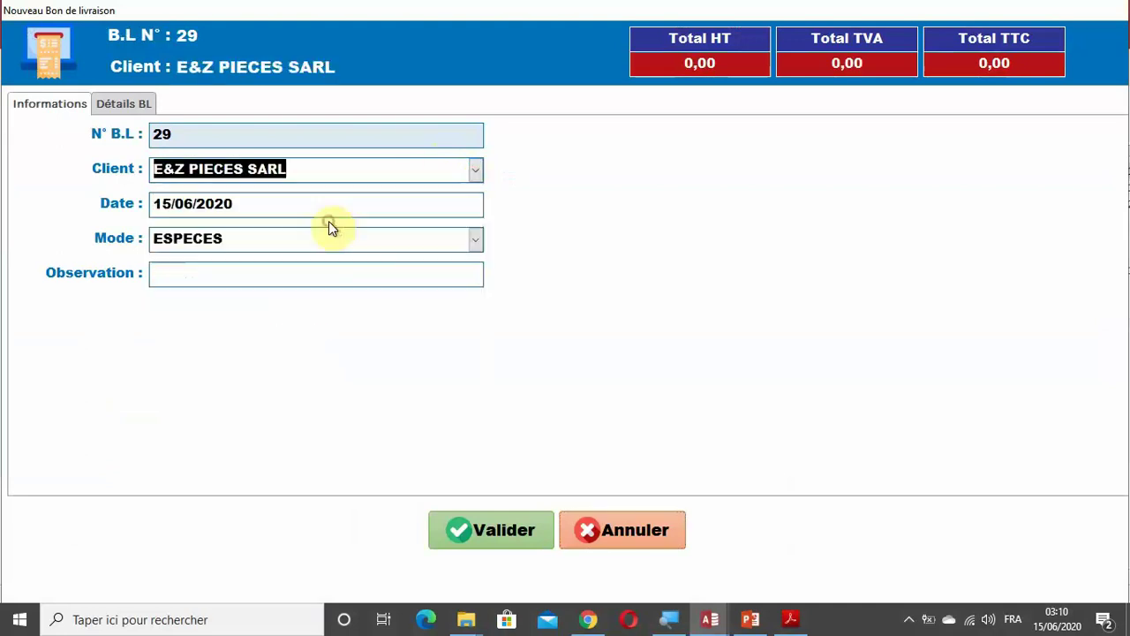
# Add a detail line for article IDEAPAD S145 with quantity 1 and a PU HT of 4500 to the delivery note
pyautogui.click(144, 110)
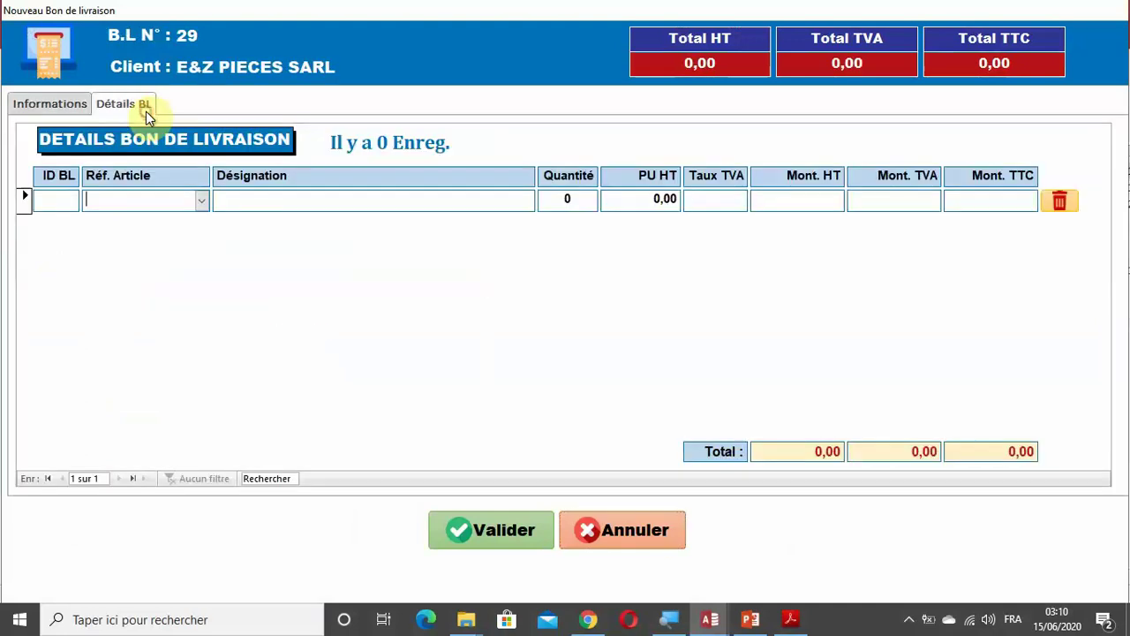
pyautogui.click(202, 205)
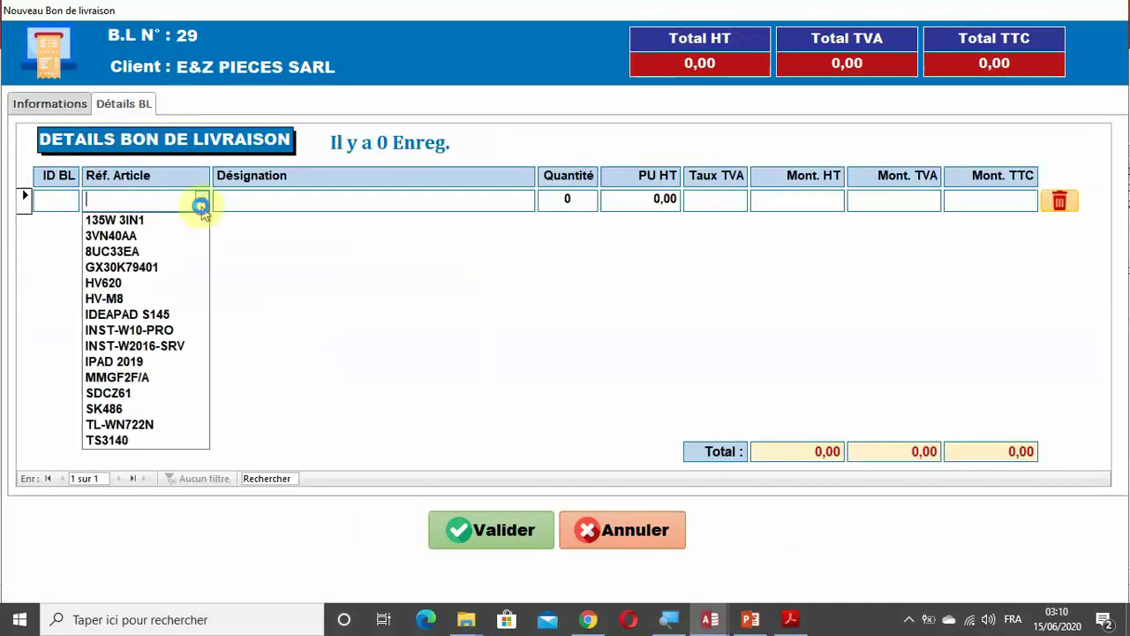
pyautogui.click(123, 314)
pyautogui.click(565, 200)
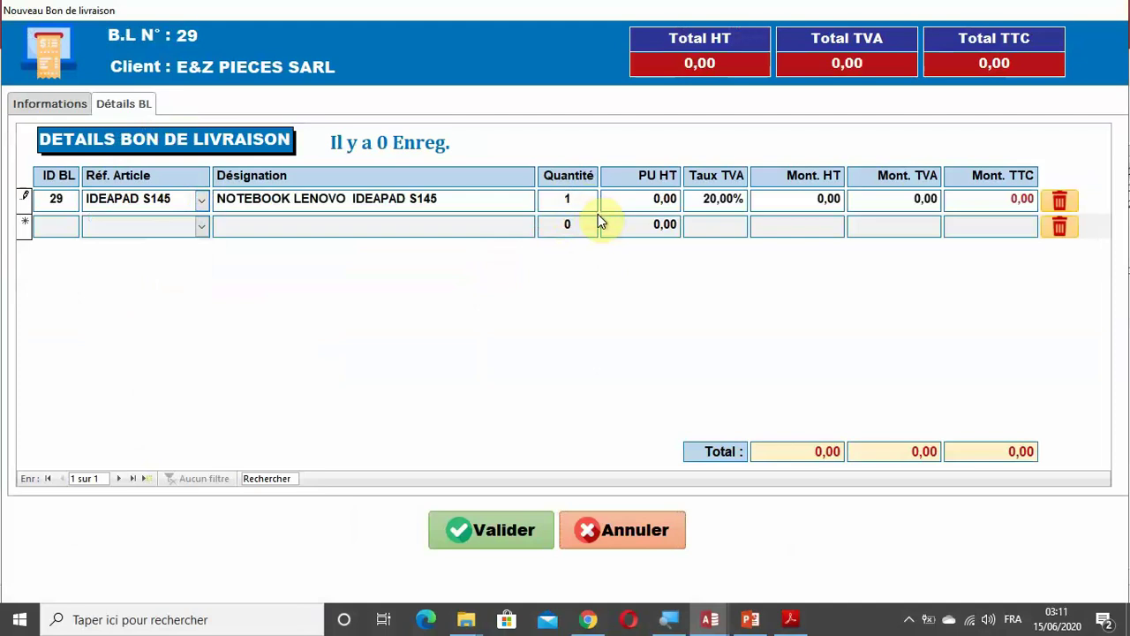
pyautogui.click(642, 198)
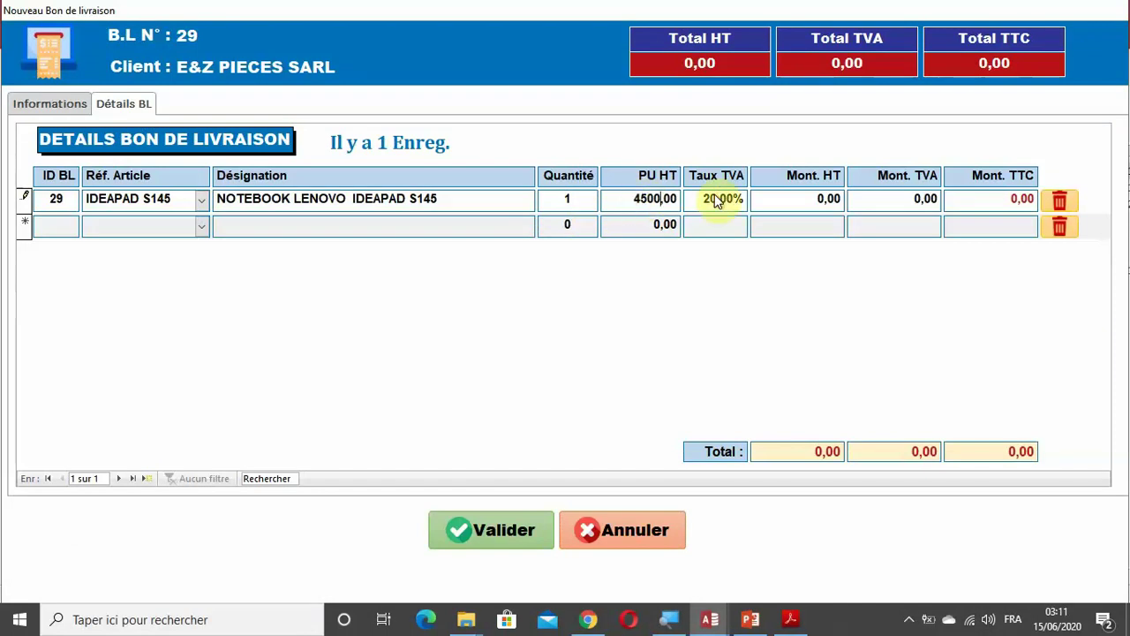
pyautogui.press('Tab')
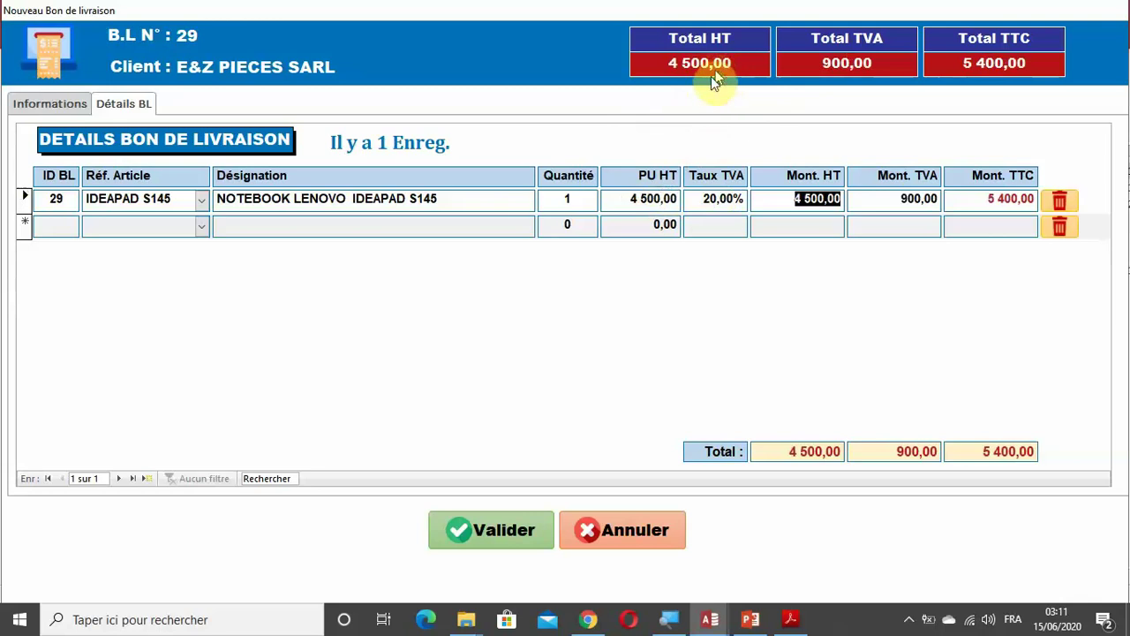
# Compare the delivery note with T_ARTICLE, validate the note, and check the IDEAPAD S145 stock values in the table
pyautogui.moveTo(588, 13); pyautogui.dragTo(626, 279)
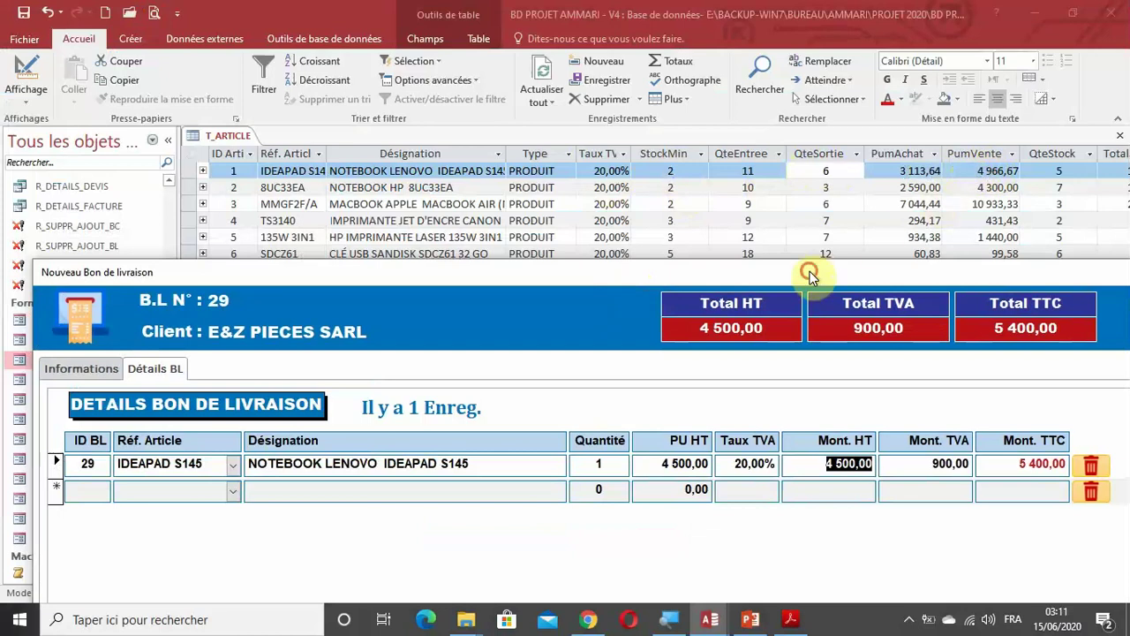
pyautogui.moveTo(807, 273); pyautogui.dragTo(817, 17)
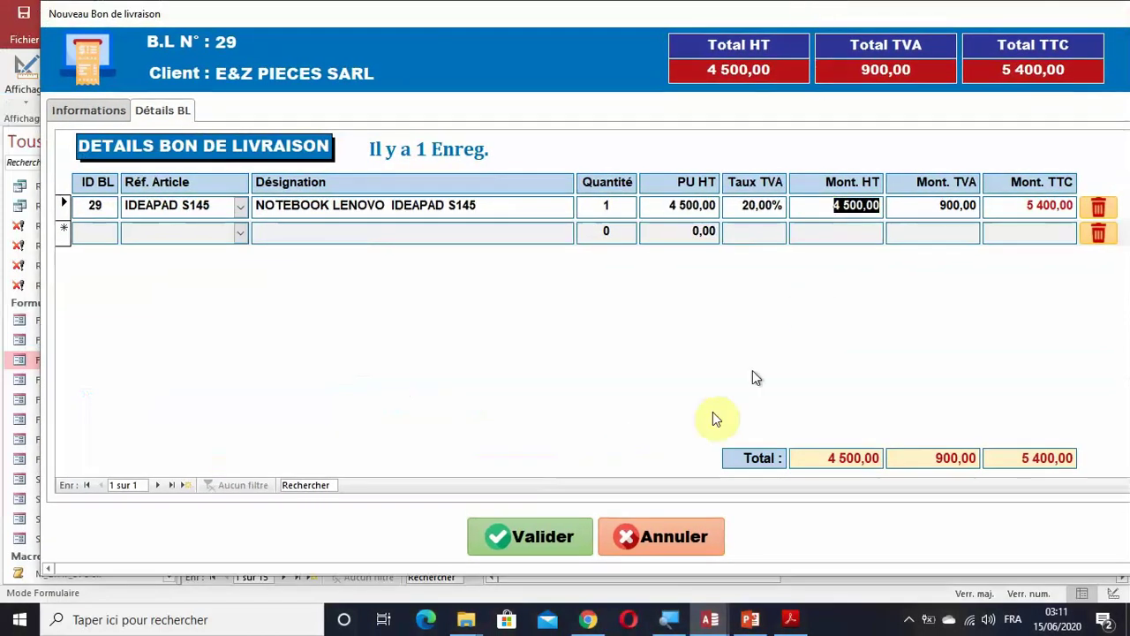
pyautogui.click(549, 541)
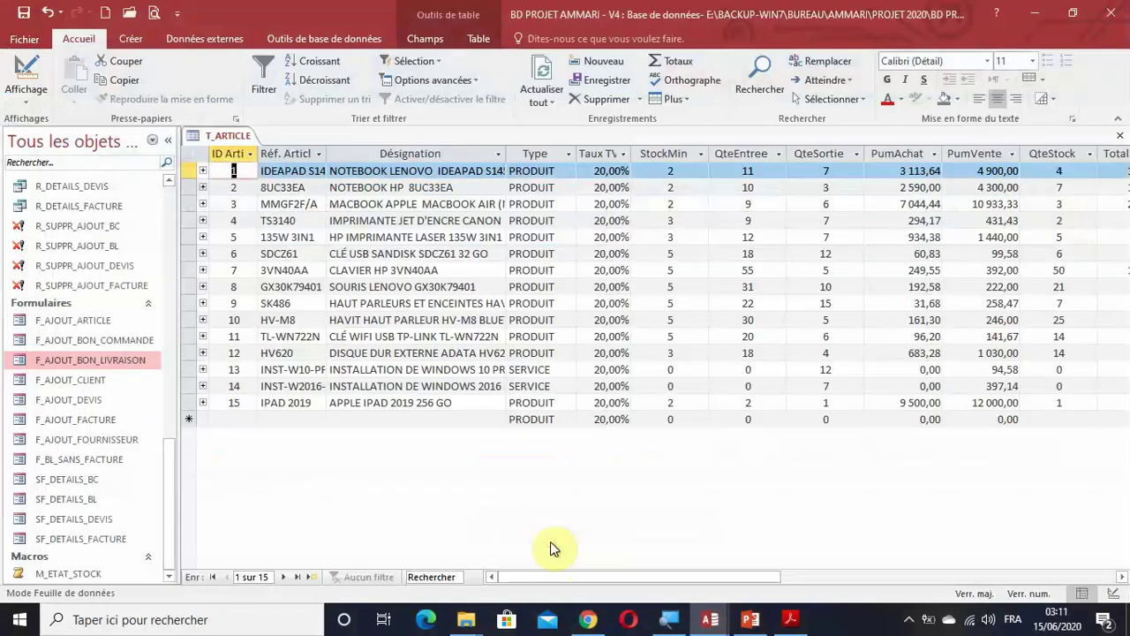
pyautogui.click(168, 140)
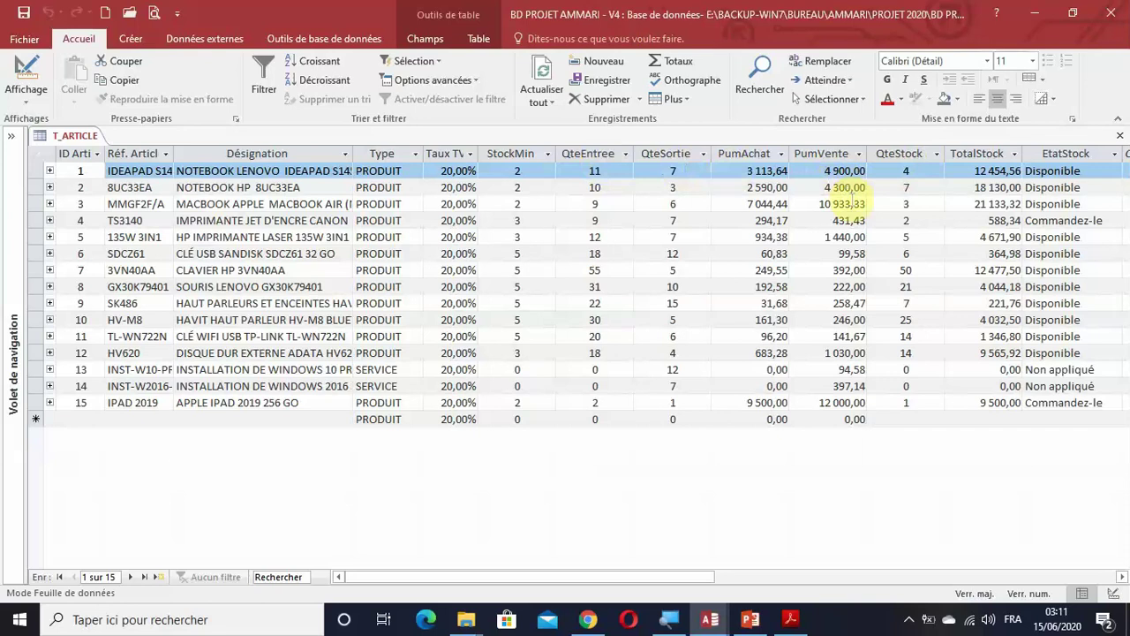
# Review the macro, queries and tables involved in the stock update, and look at the T_ARTICLE records again
pyautogui.click(11, 363)
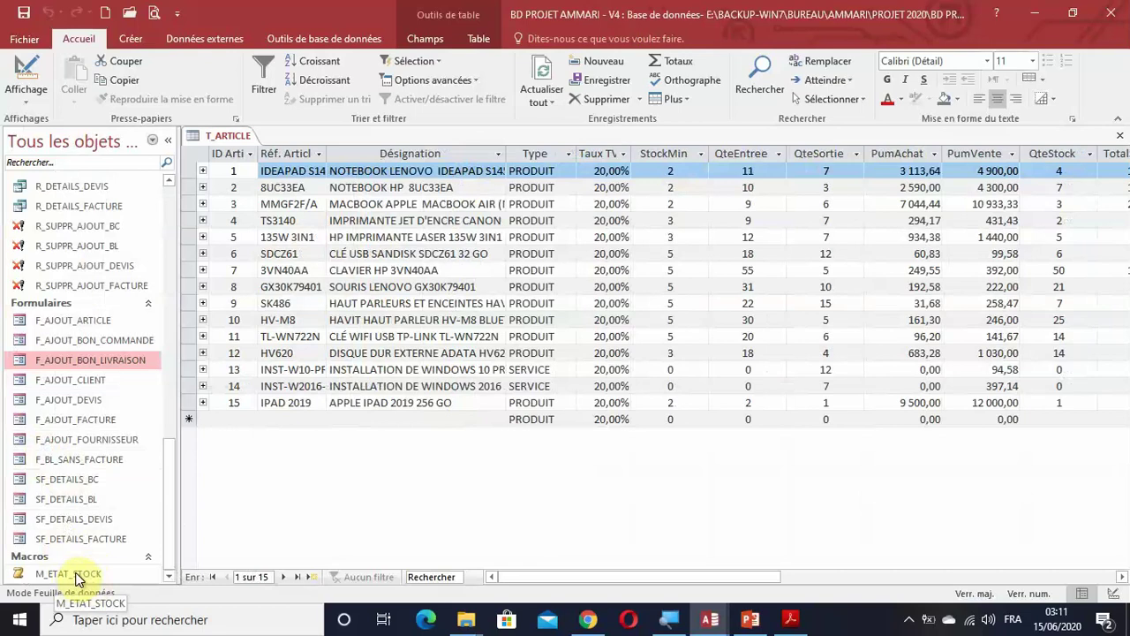
pyautogui.scroll(3, 132, 313)
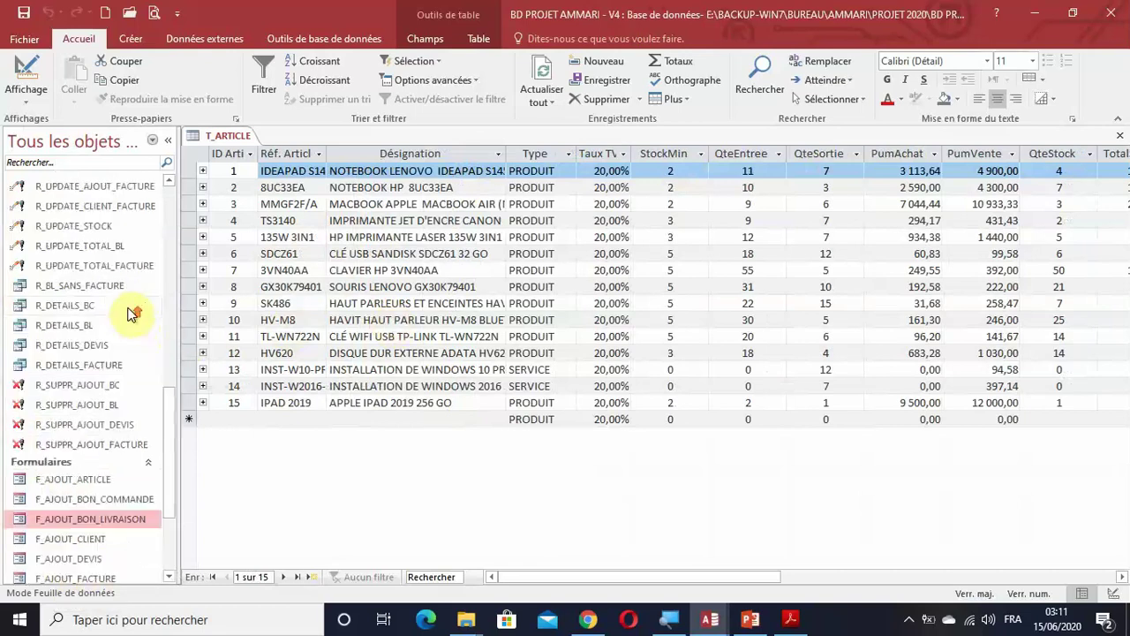
pyautogui.scroll(3, 132, 314)
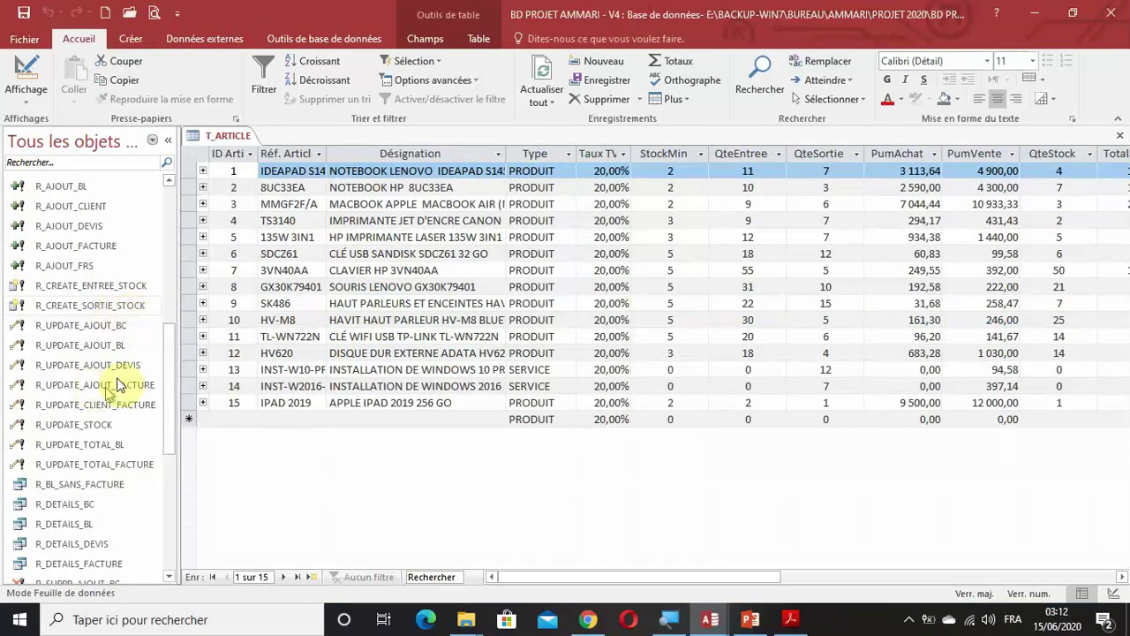
pyautogui.scroll(-3, 111, 447)
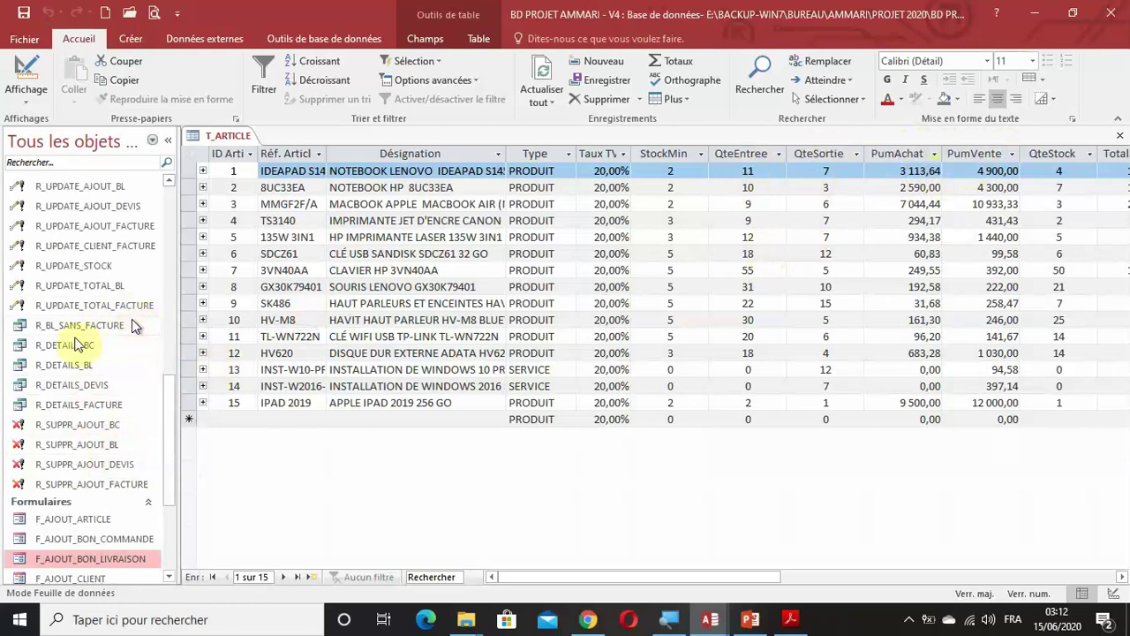
pyautogui.scroll(5, 101, 369)
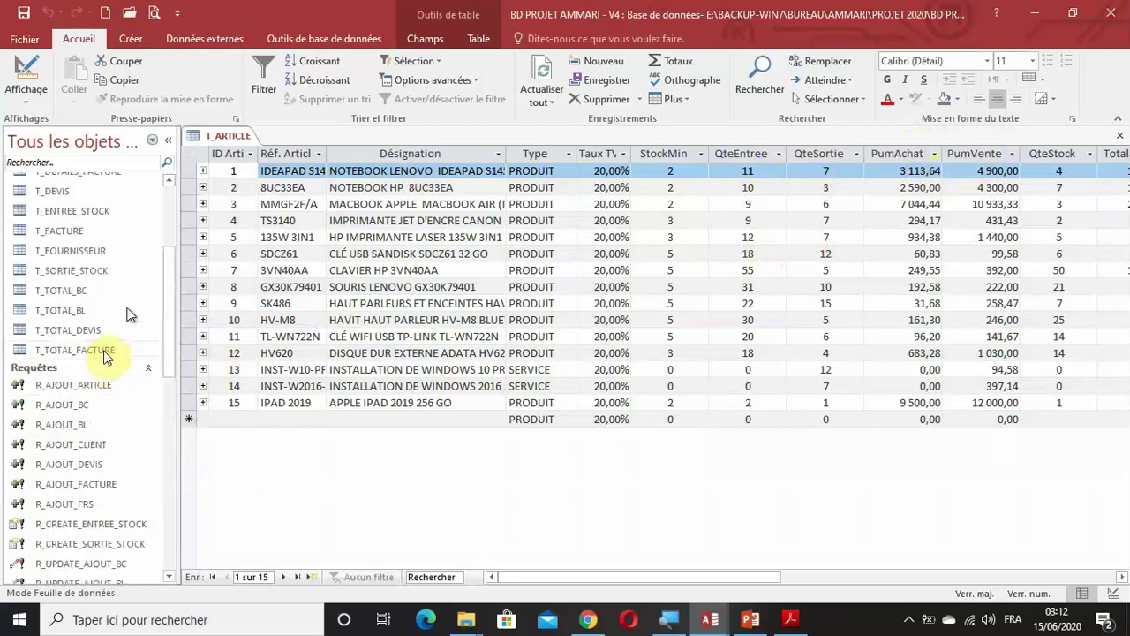
pyautogui.click(168, 140)
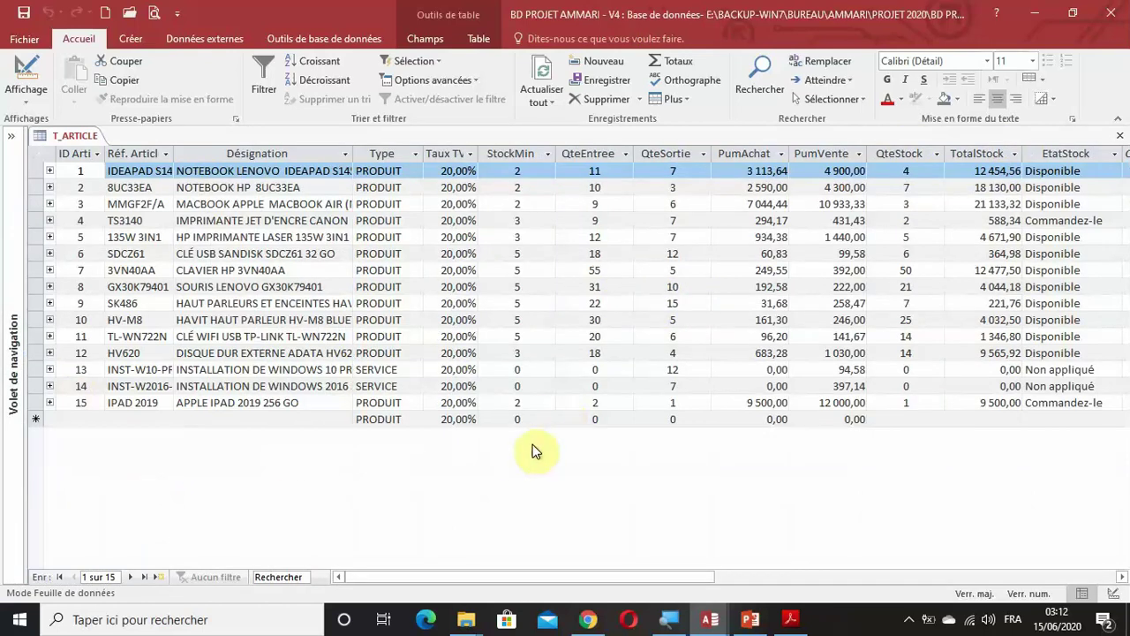
# Open the F_AJOUT_ARTICLE form and move its window so the T_ARTICLE article references can be seen
pyautogui.click(12, 481)
pyautogui.scroll(-7, 20, 484)
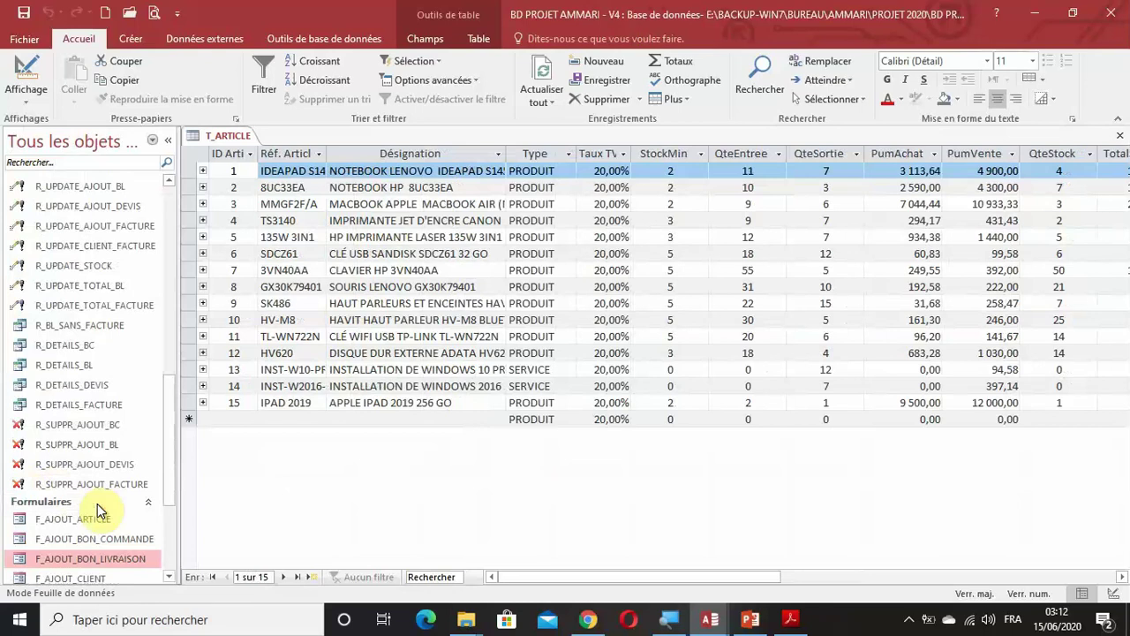
pyautogui.scroll(-3, 97, 511)
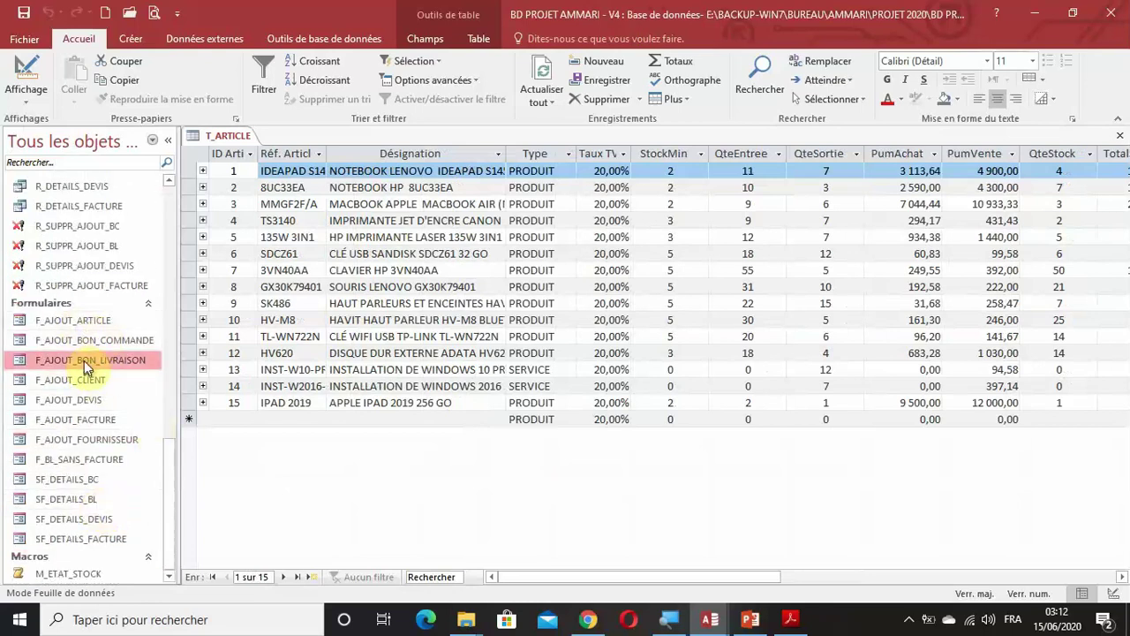
pyautogui.click(85, 325)
pyautogui.doubleClick(87, 325)
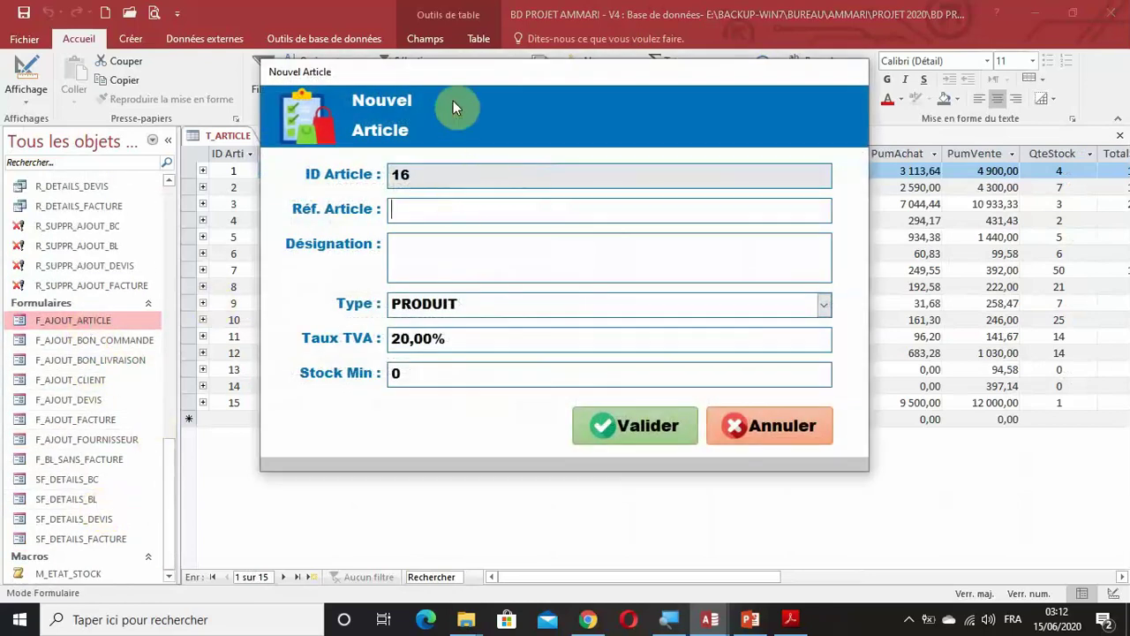
pyautogui.moveTo(468, 80); pyautogui.dragTo(630, 113)
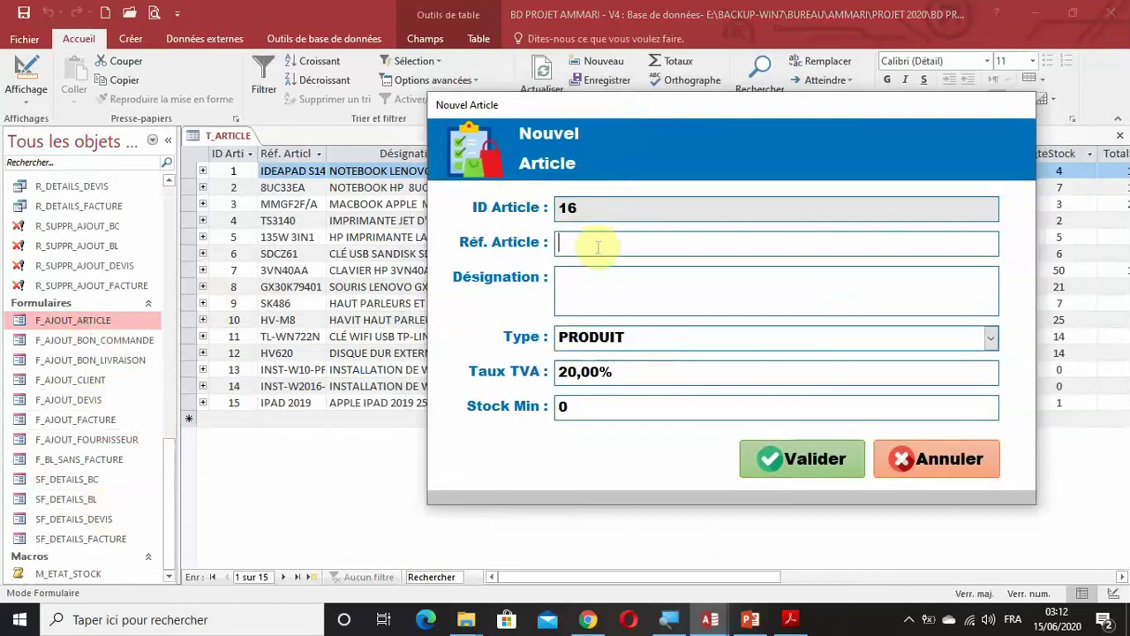
# Create an article with reference AZER, designation AZERTY and minimum stock 2, validate it, and check its EtatStock in T_ARTICLE
pyautogui.write('AZER')
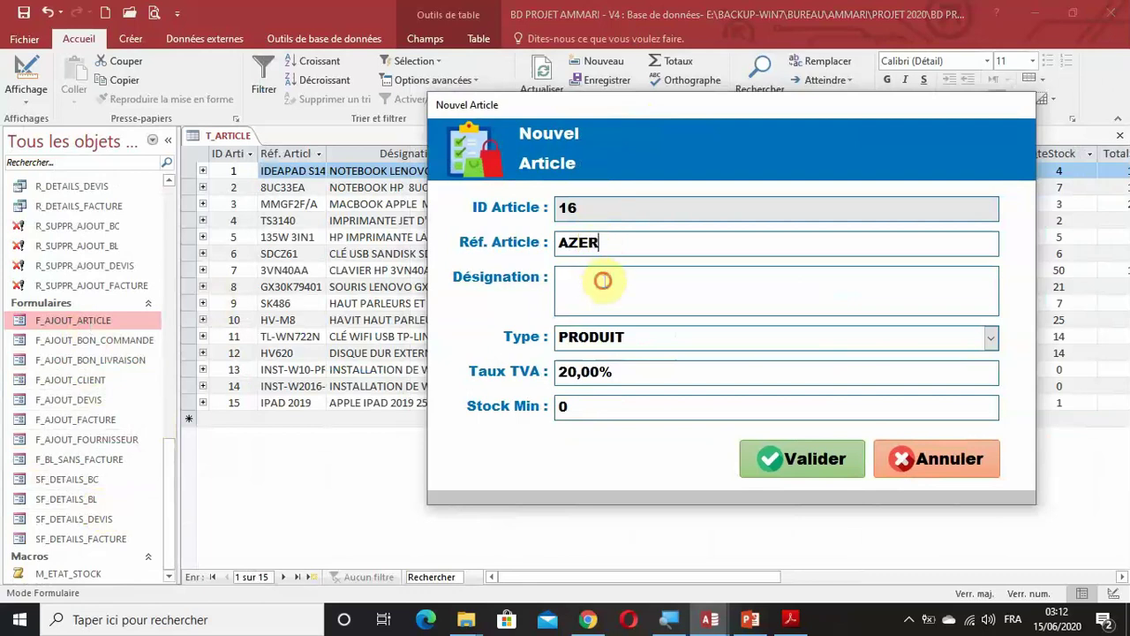
pyautogui.click(602, 280)
pyautogui.write('A')
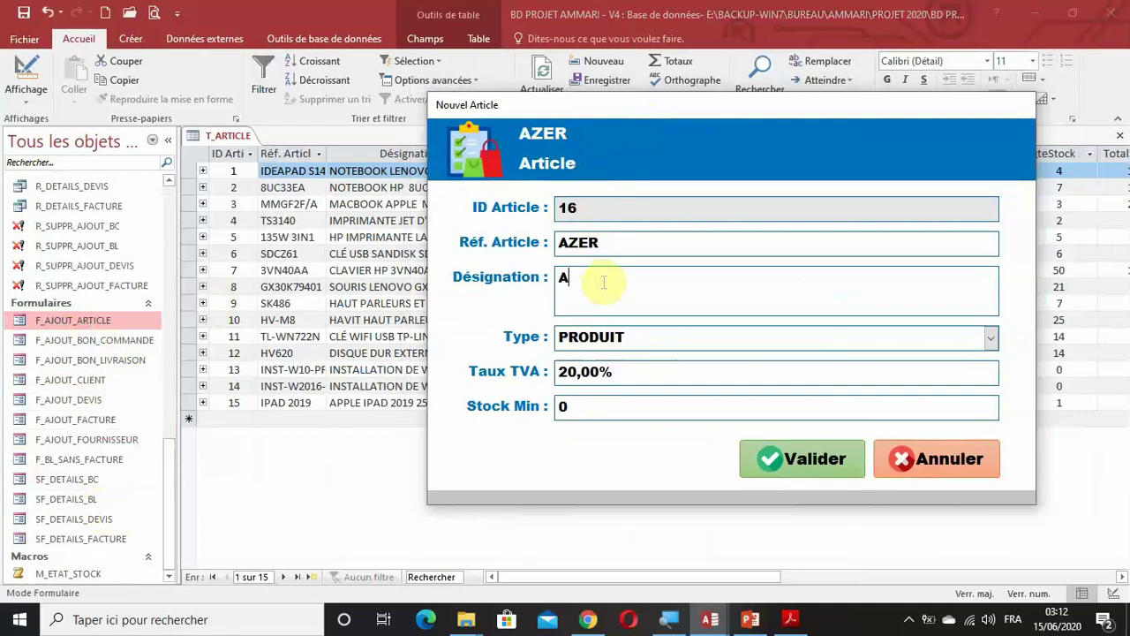
pyautogui.write('ZERTY')
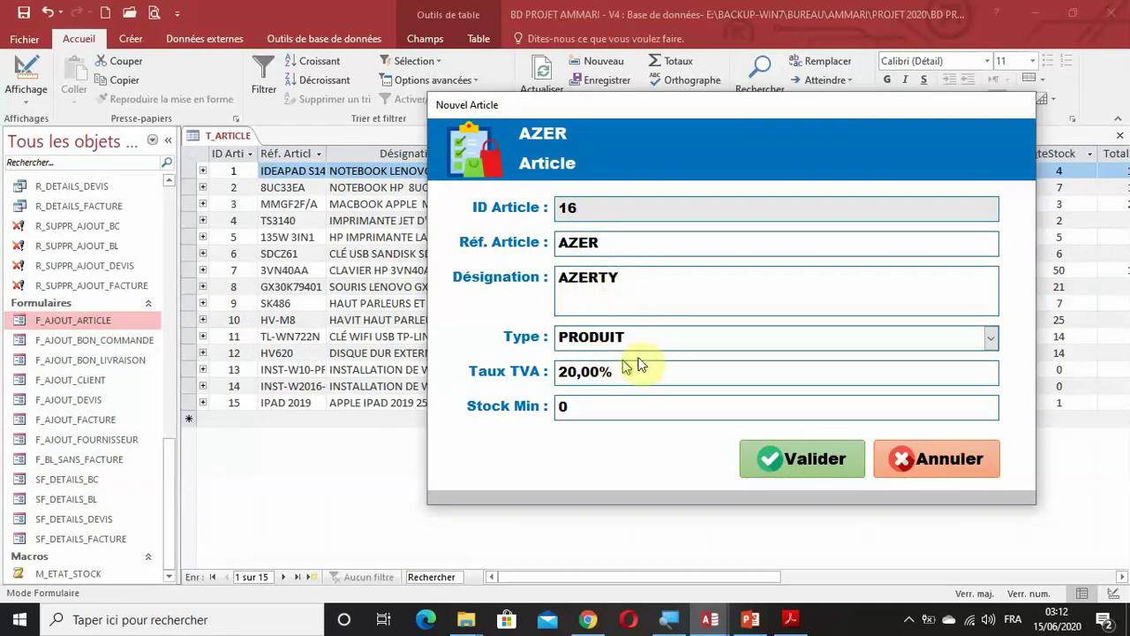
pyautogui.doubleClick(575, 409)
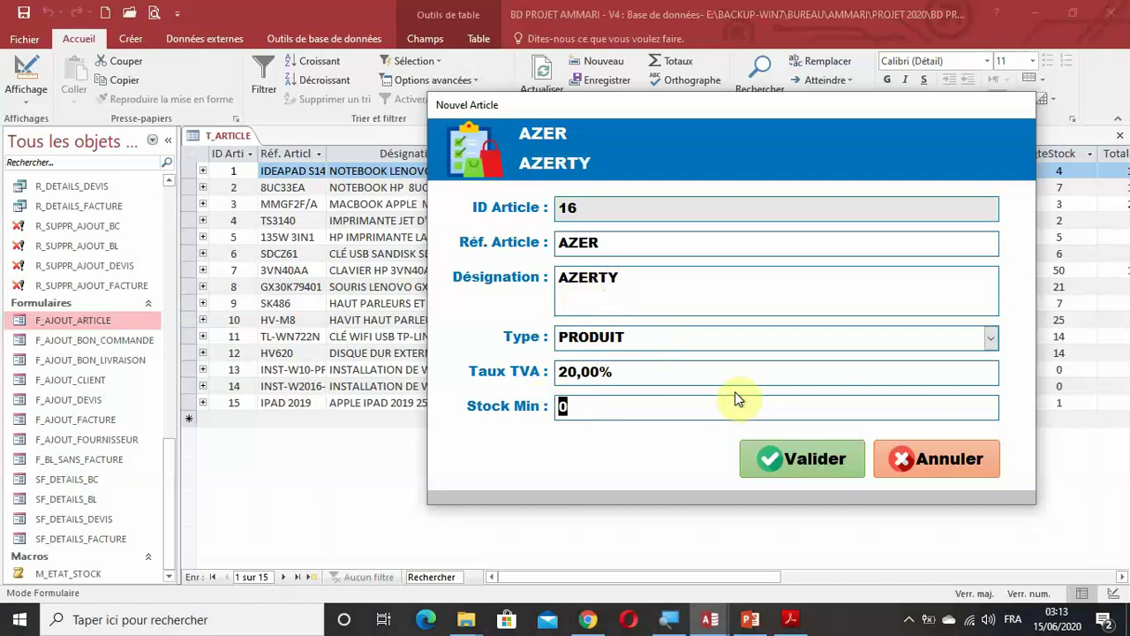
pyautogui.write('2')
pyautogui.click(797, 458)
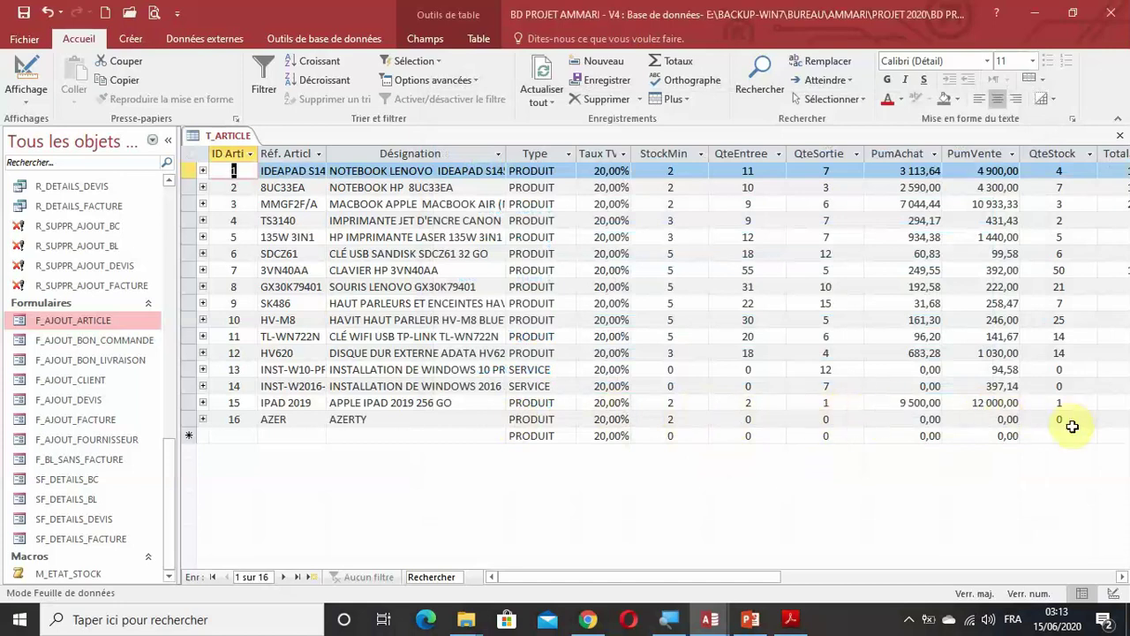
pyautogui.click(166, 139)
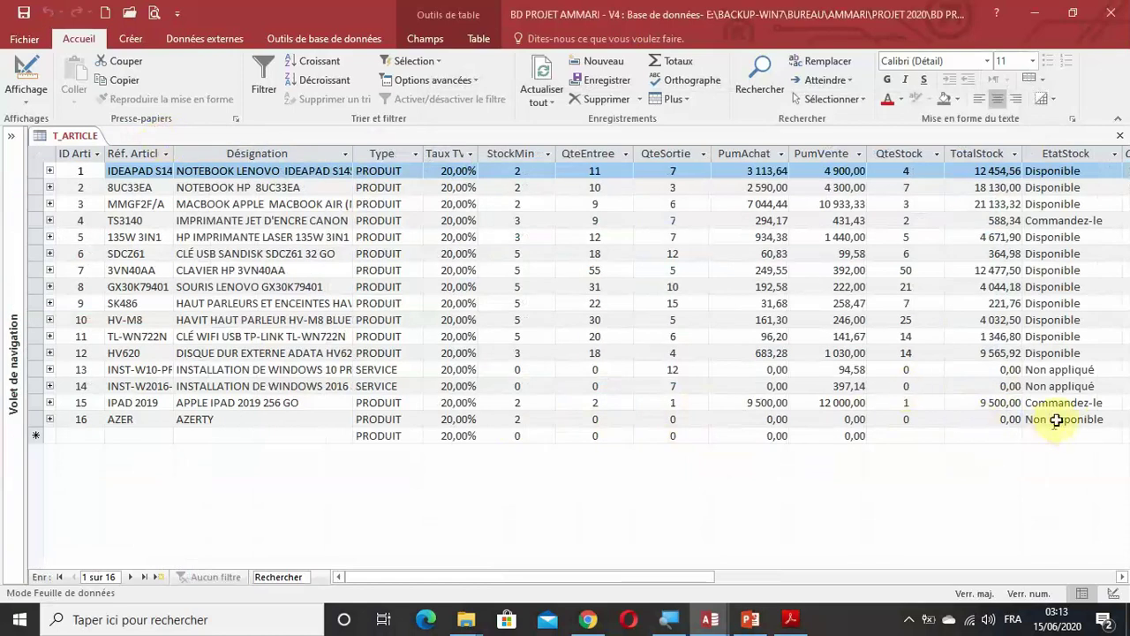
# Open the F_AJOUT_BON_COMMANDE form and choose 2 PC MAROC as the supplier of the new purchase order
pyautogui.click(10, 287)
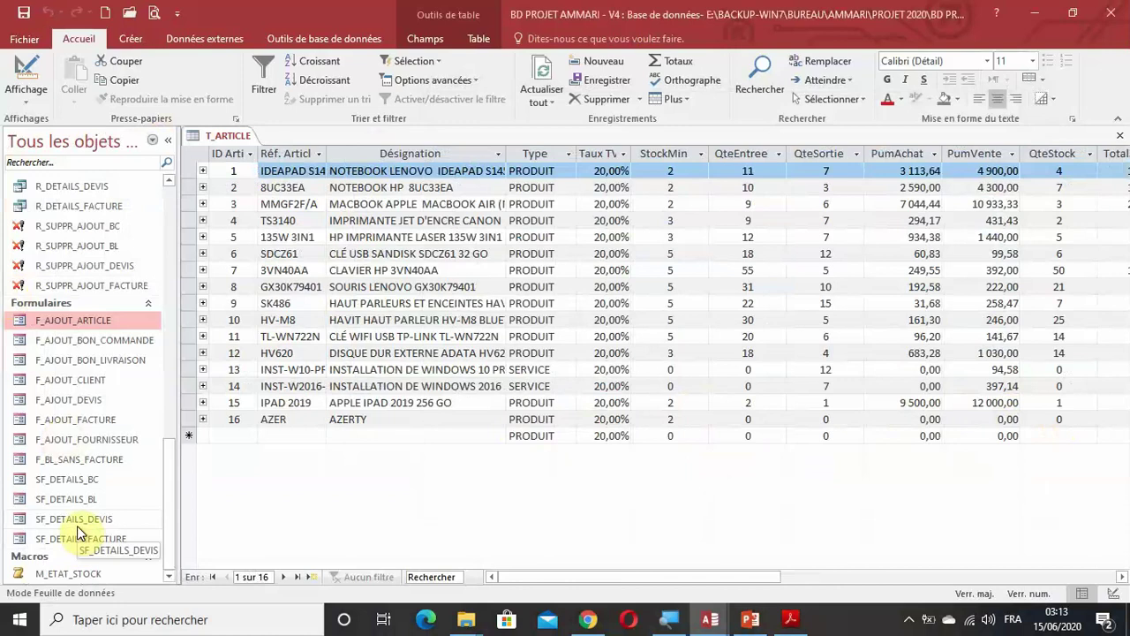
pyautogui.doubleClick(116, 339)
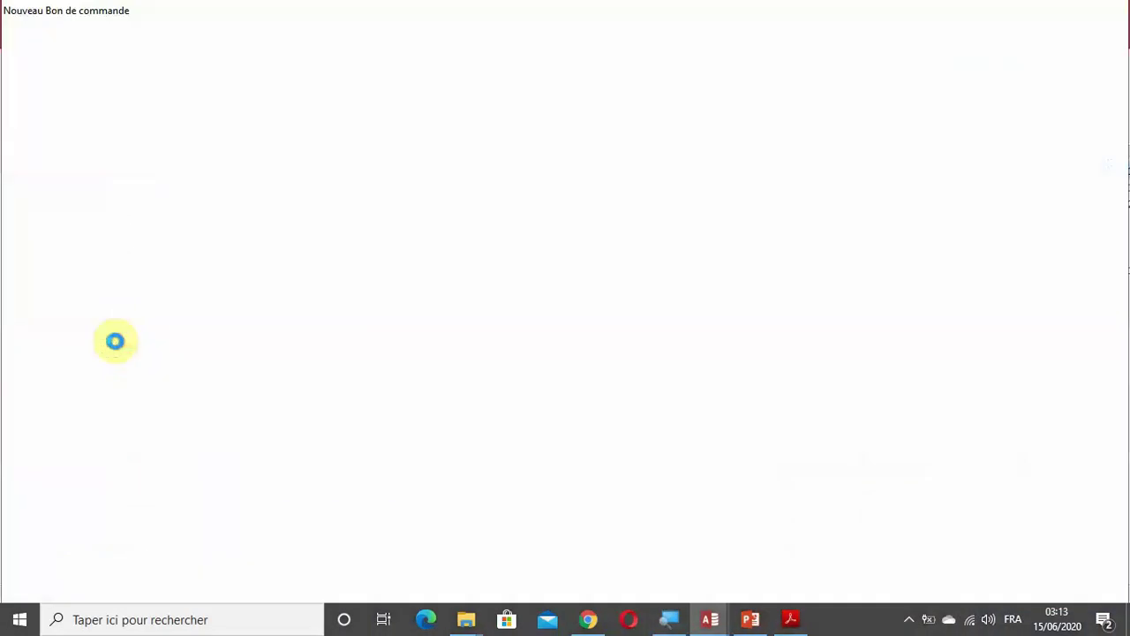
pyautogui.click(476, 171)
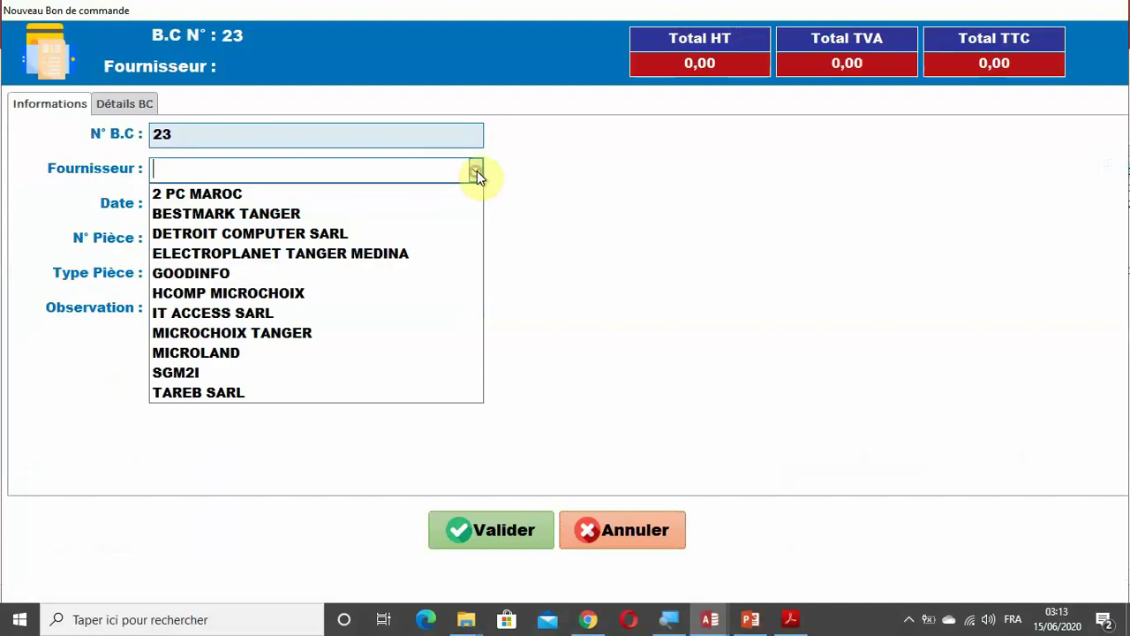
pyautogui.click(375, 203)
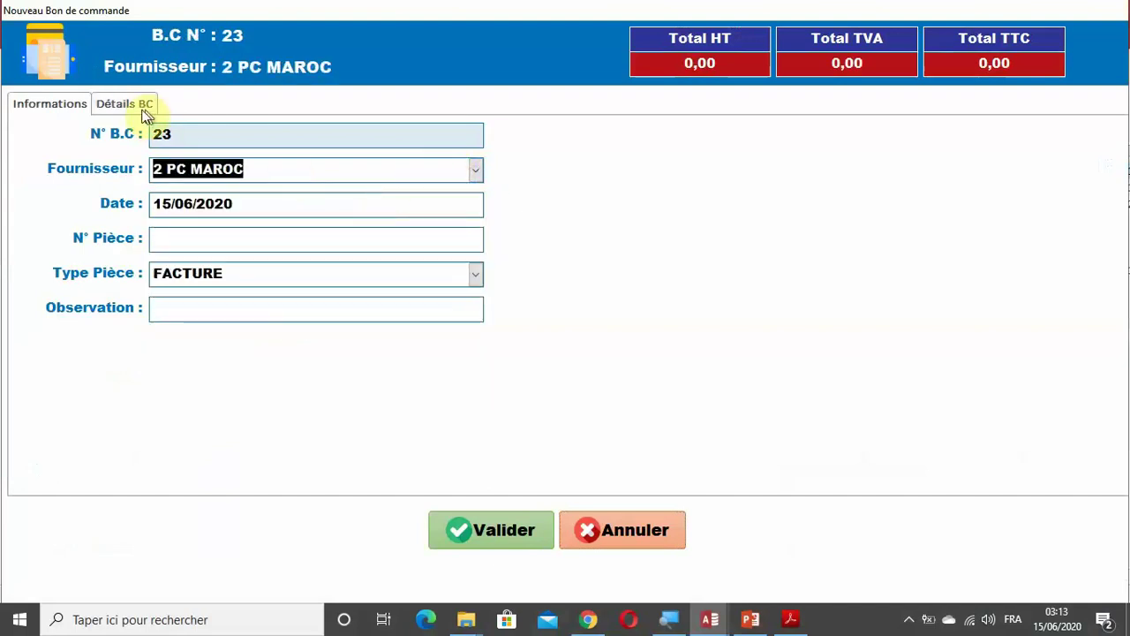
# Set the purchase order's N° Pièce to 5555 and choose AZER as the article of its first detail line
pyautogui.click(190, 239)
pyautogui.write('5556')
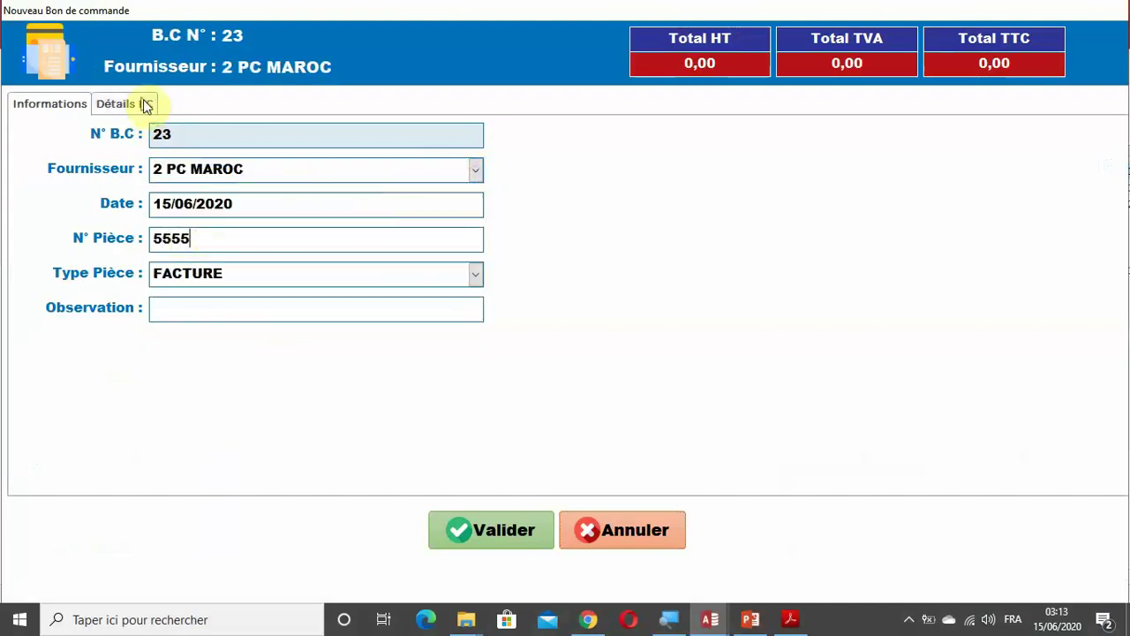
pyautogui.click(143, 102)
pyautogui.click(202, 200)
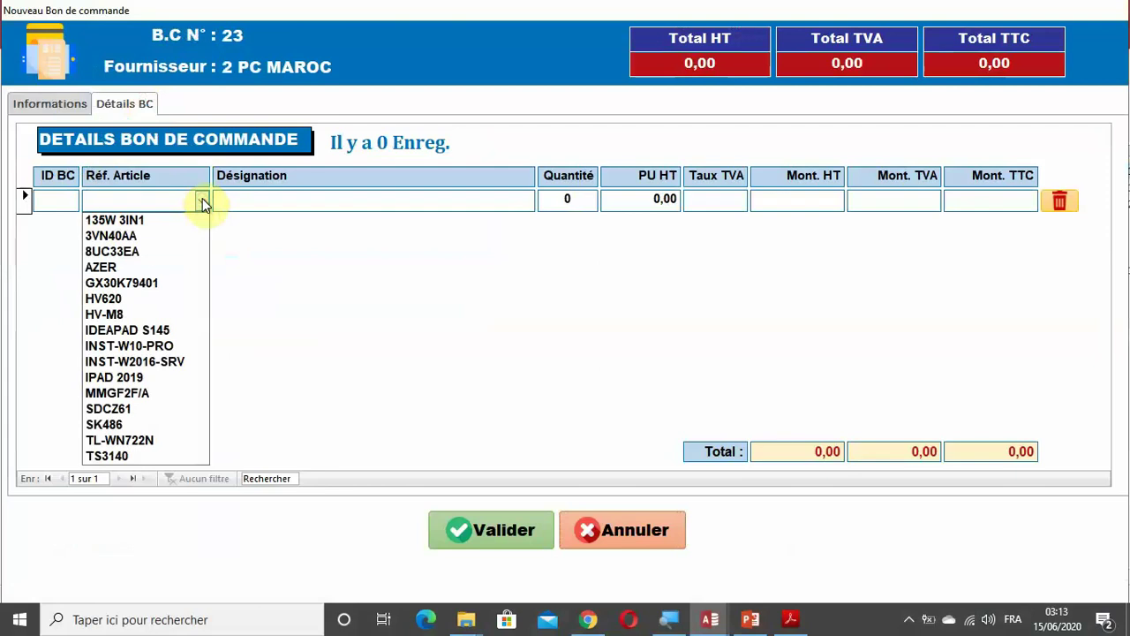
pyautogui.click(110, 266)
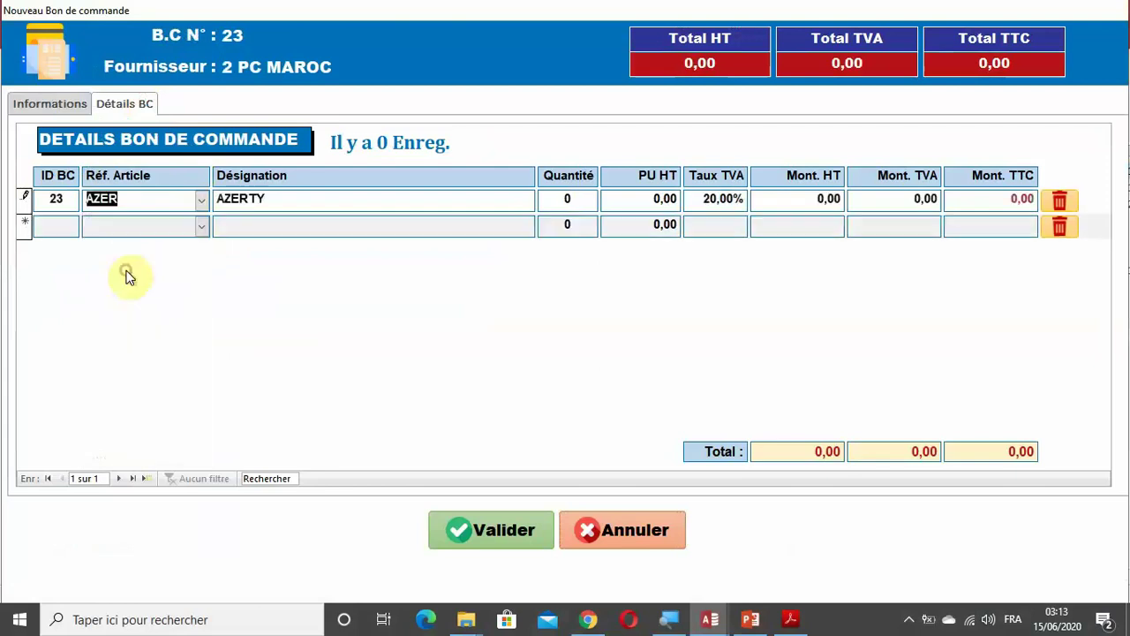
# Set the AZER line's quantity to 5 and PU HT to 500,00, validate the purchase order, and check the article's stock in T_ARTICLE
pyautogui.click(585, 198)
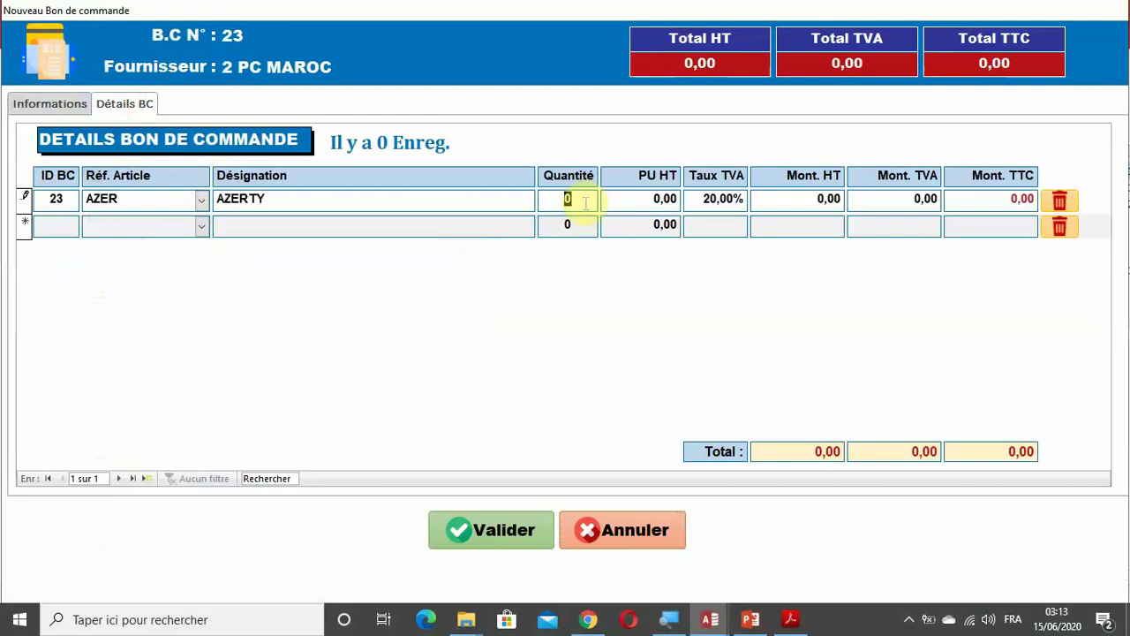
pyautogui.write('5')
pyautogui.click(616, 198)
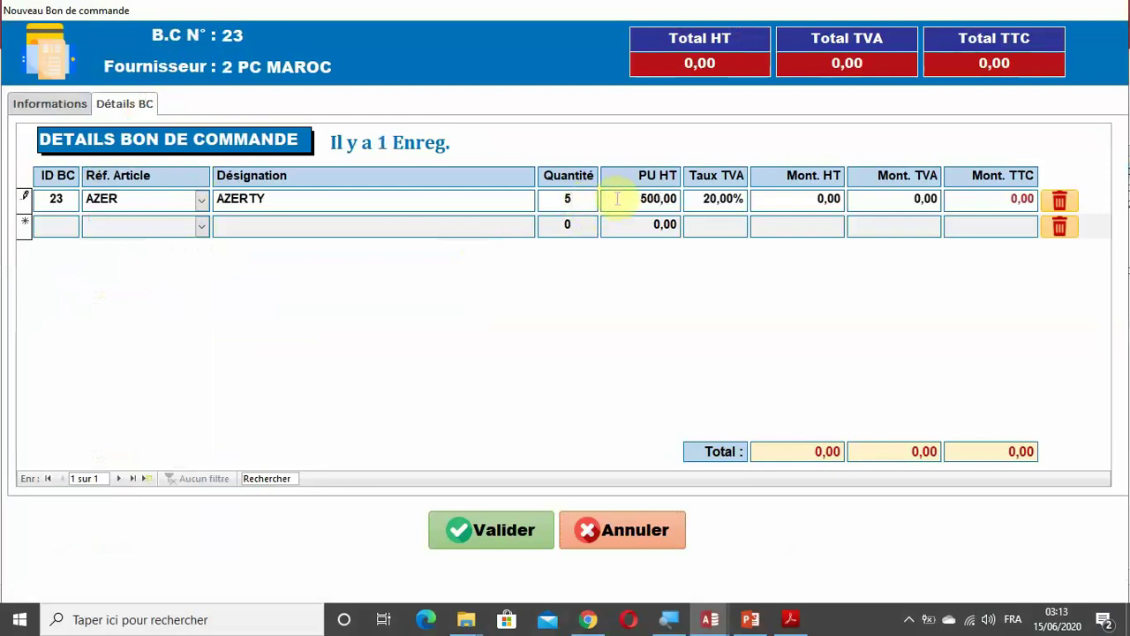
pyautogui.press('Tab')
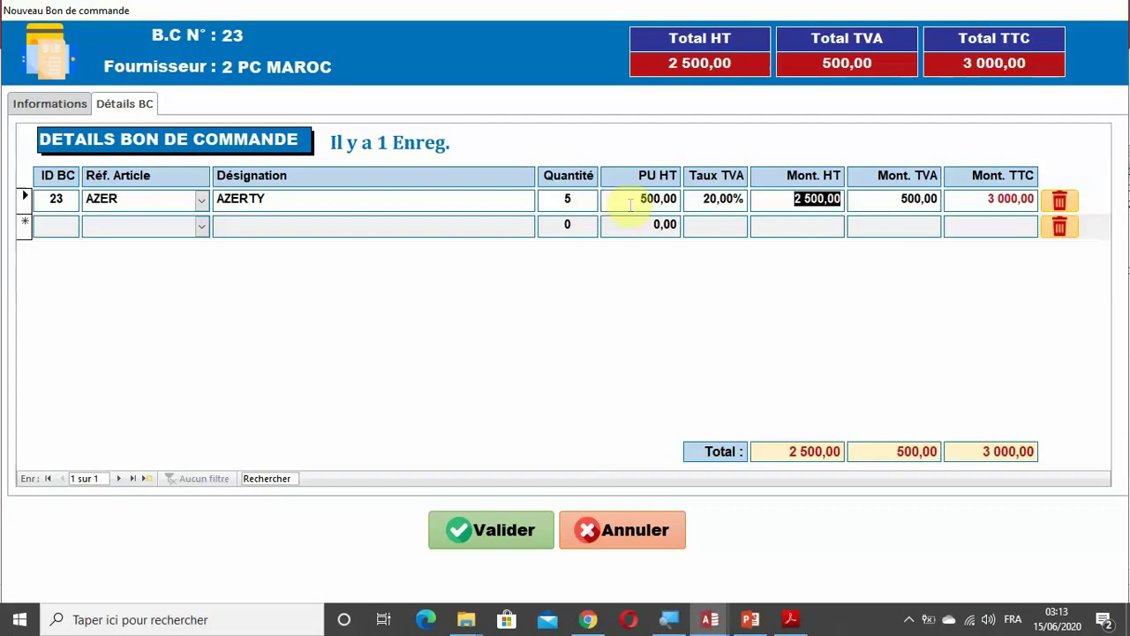
pyautogui.click(500, 536)
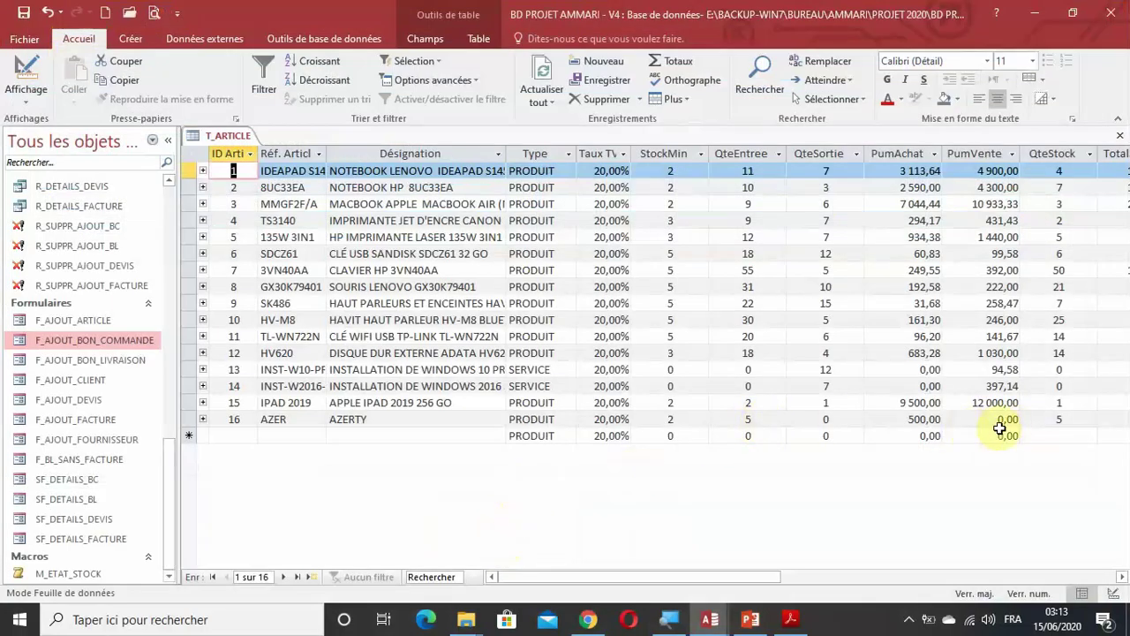
pyautogui.click(168, 139)
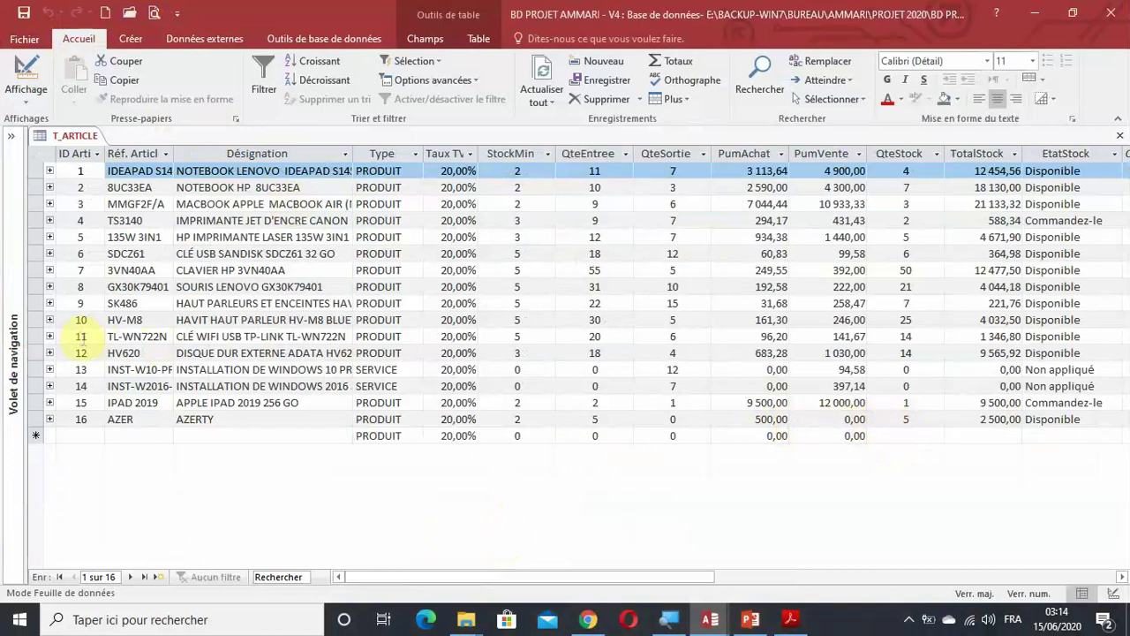
# Open the F_AJOUT_BON_LIVRAISON form and choose CLIENT DIVERS as the client of the new delivery note
pyautogui.click(5, 474)
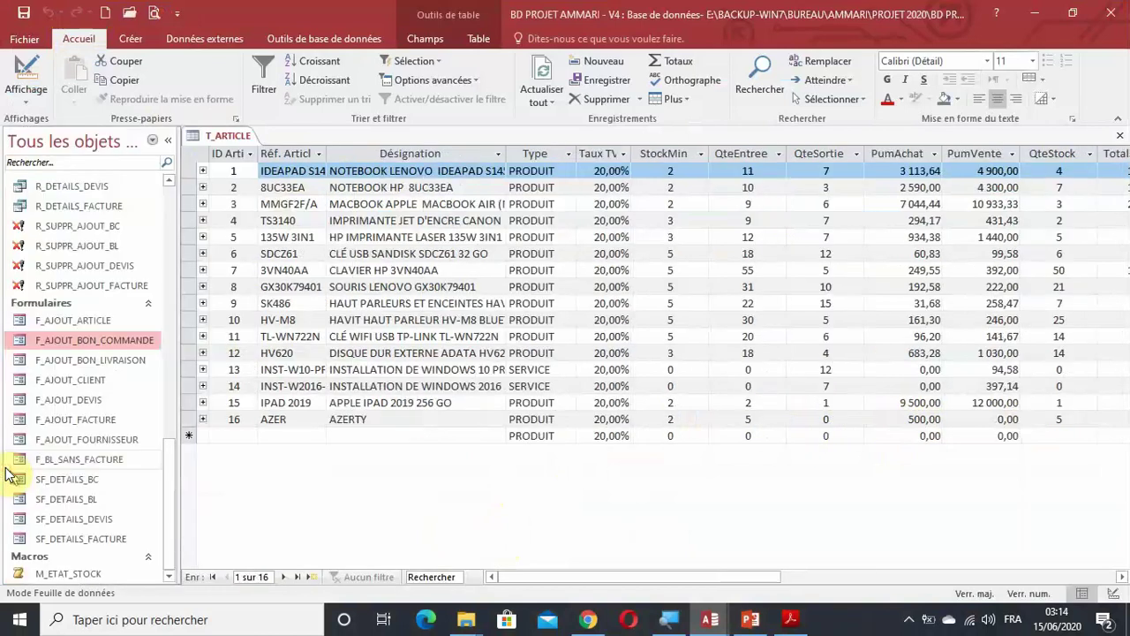
pyautogui.doubleClick(89, 362)
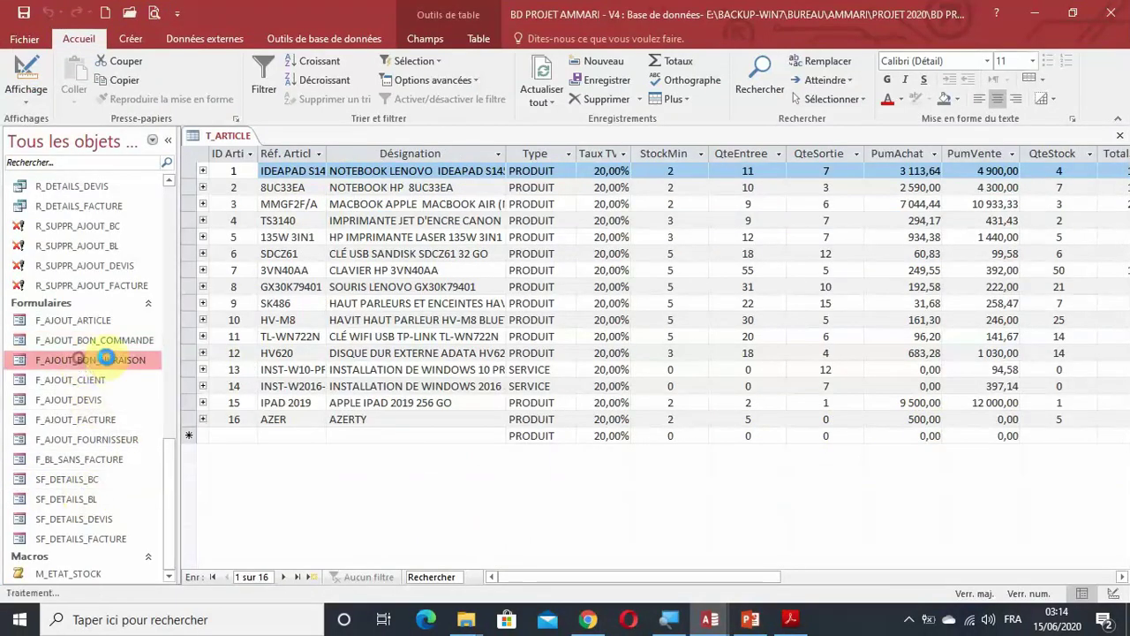
pyautogui.click(468, 175)
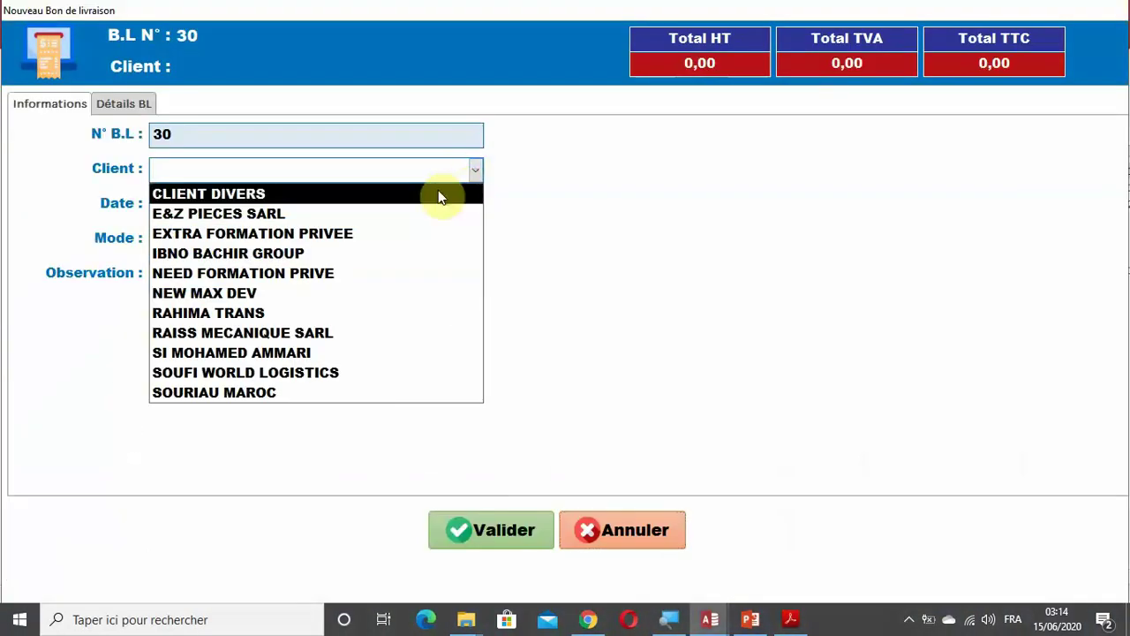
pyautogui.click(438, 195)
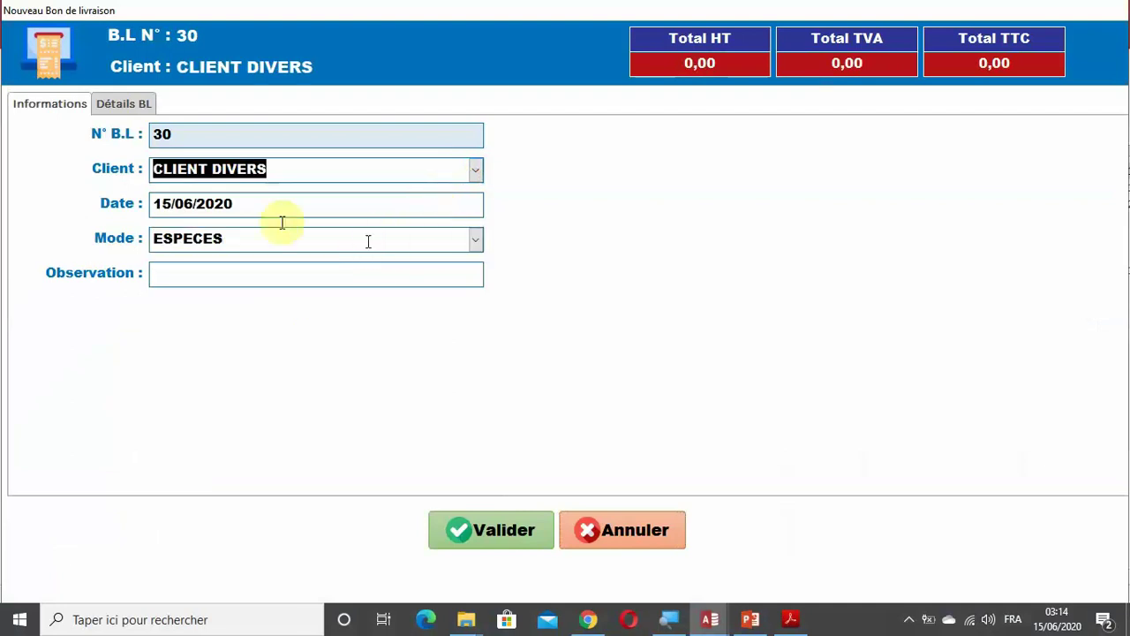
# Add article AZER with quantity 2 and PU HT 700,00, validate the delivery note, and check the article's stock in T_ARTICLE
pyautogui.click(133, 109)
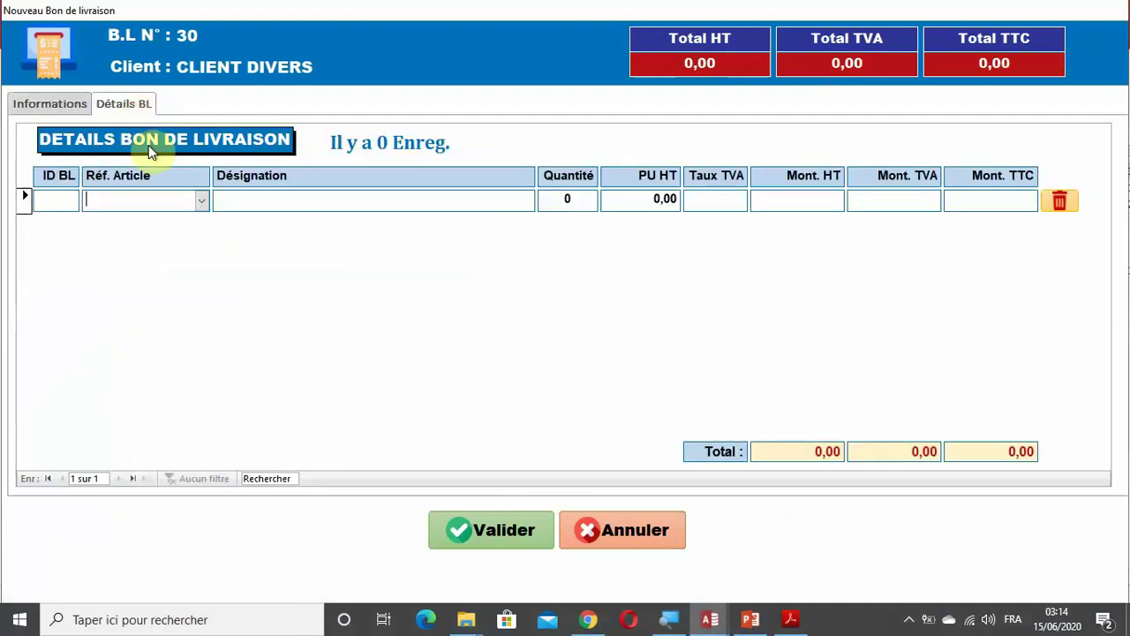
pyautogui.click(202, 200)
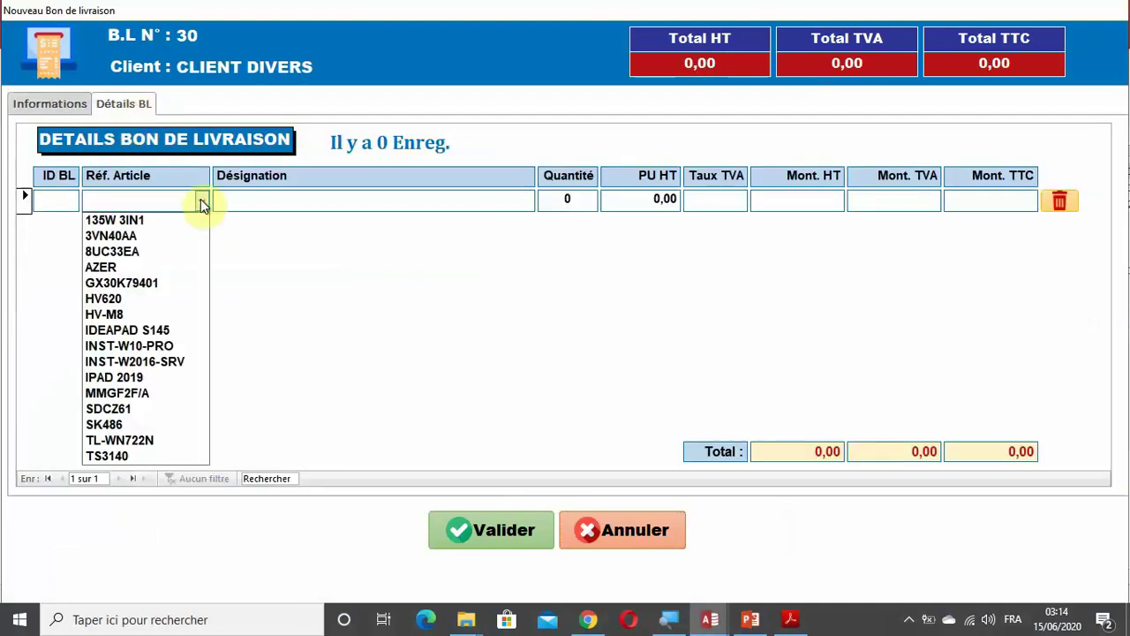
pyautogui.click(154, 267)
pyautogui.click(568, 198)
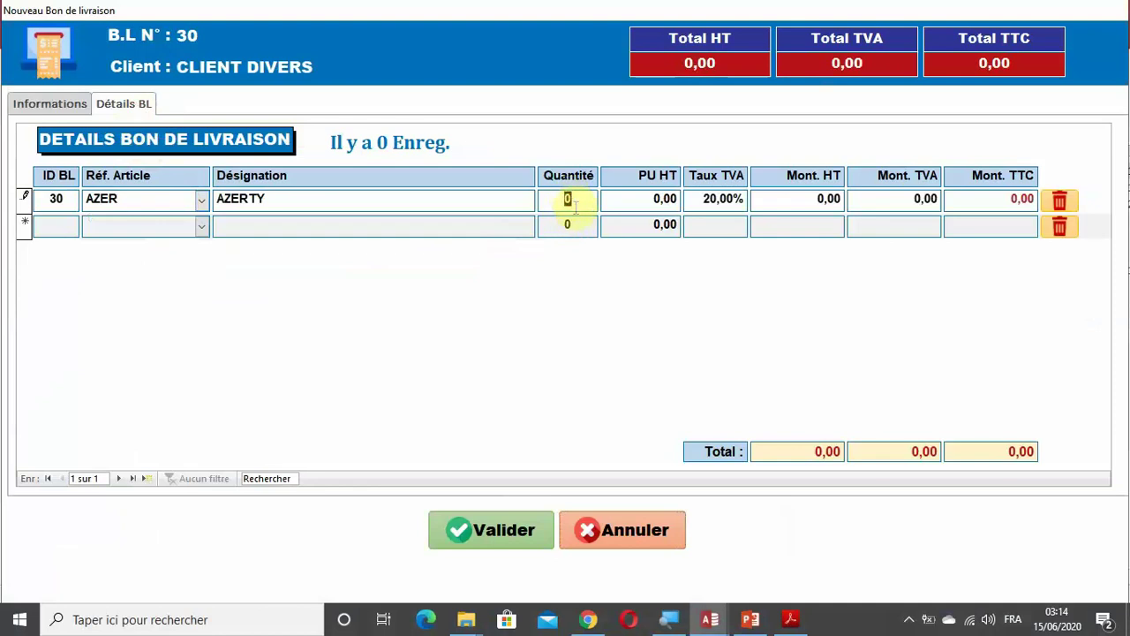
pyautogui.write('2')
pyautogui.press('Tab')
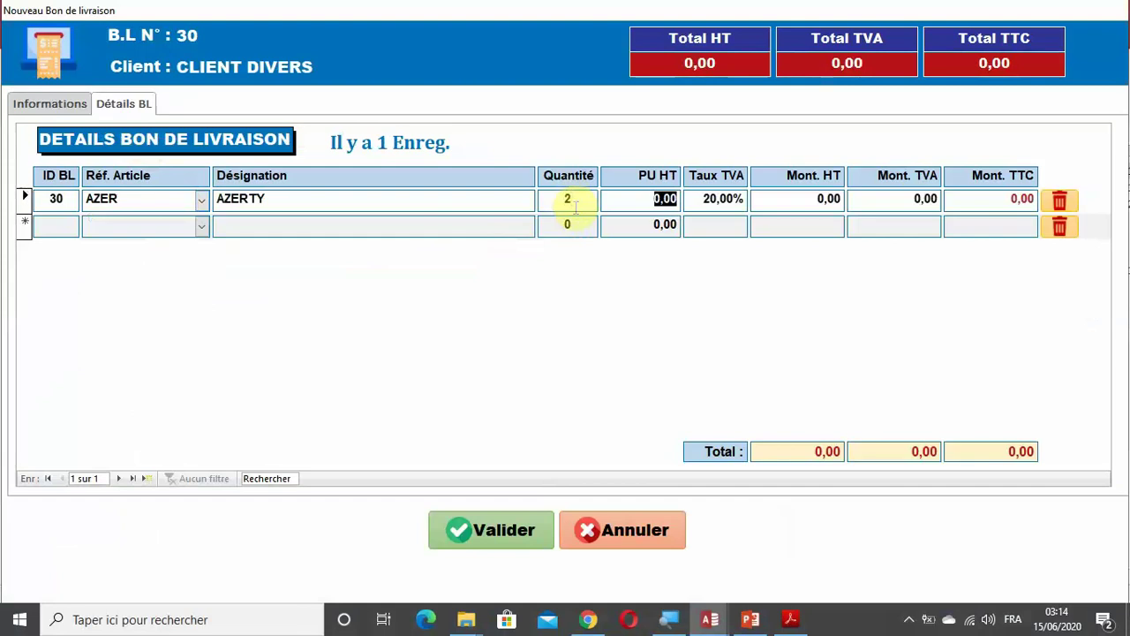
pyautogui.write('700')
pyautogui.press('Tab')
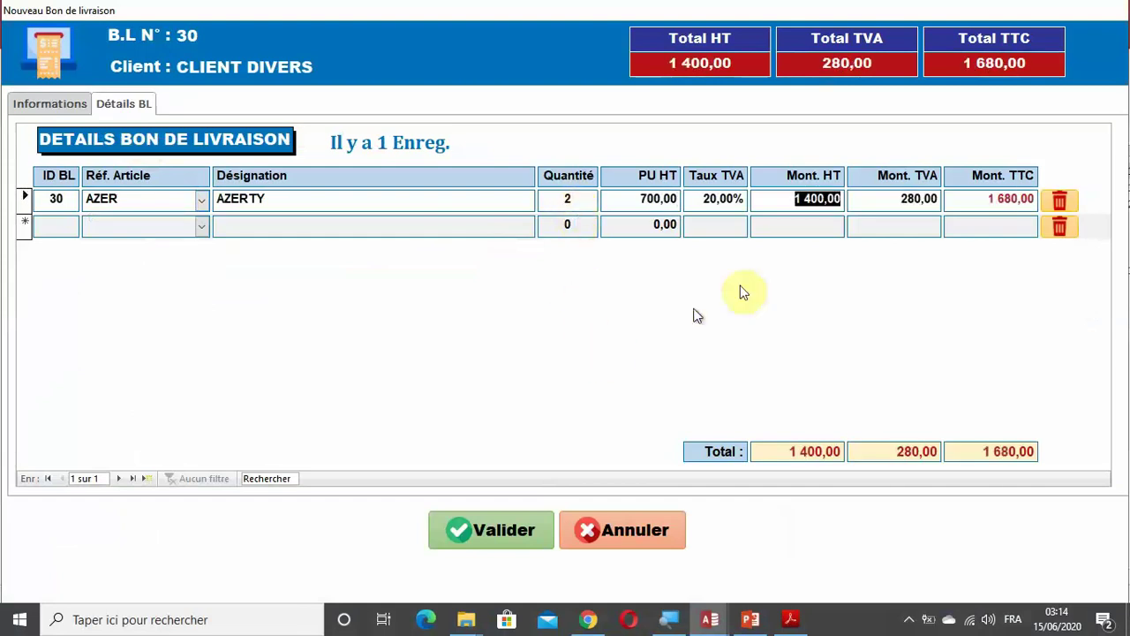
pyautogui.click(487, 529)
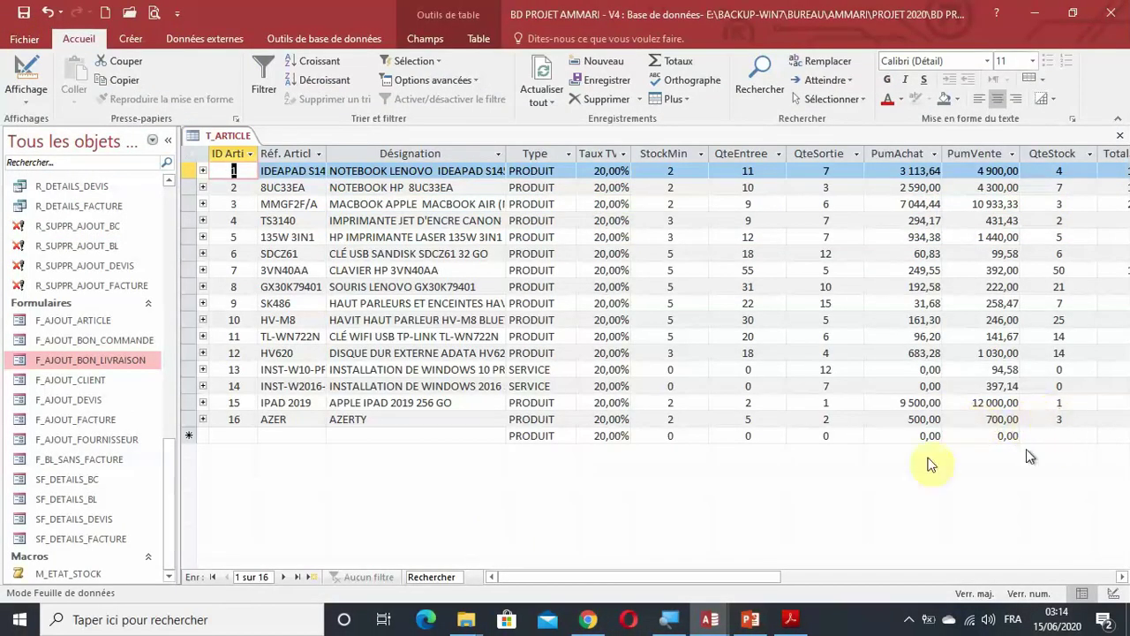
pyautogui.click(167, 139)
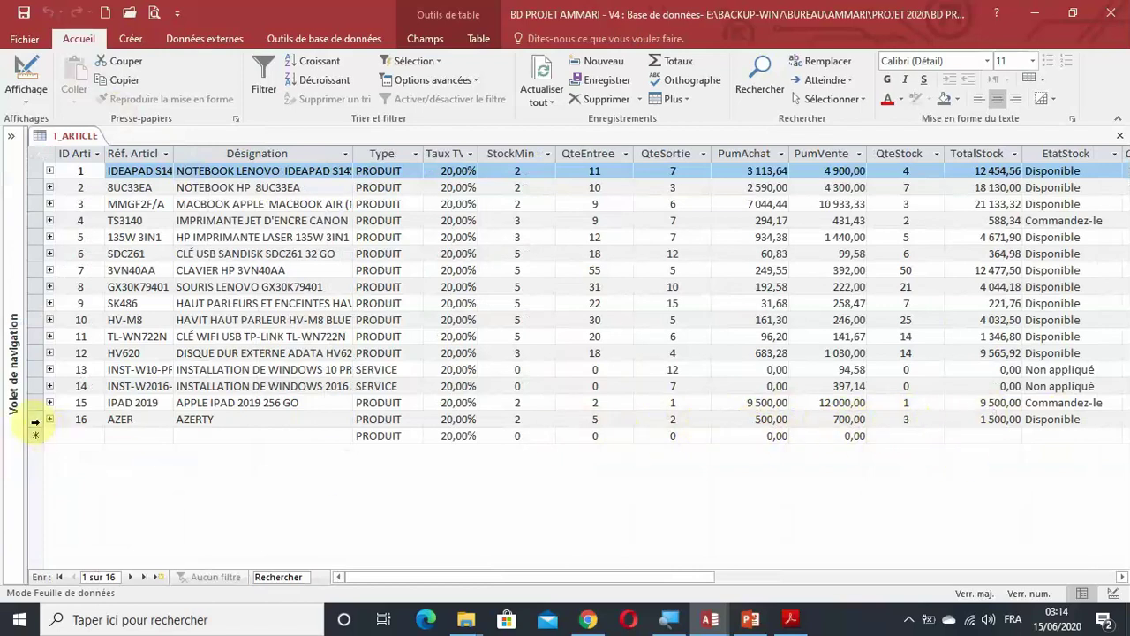
# Delete the AZER test article record from T_ARTICLE and confirm the deletion
pyautogui.click(35, 419)
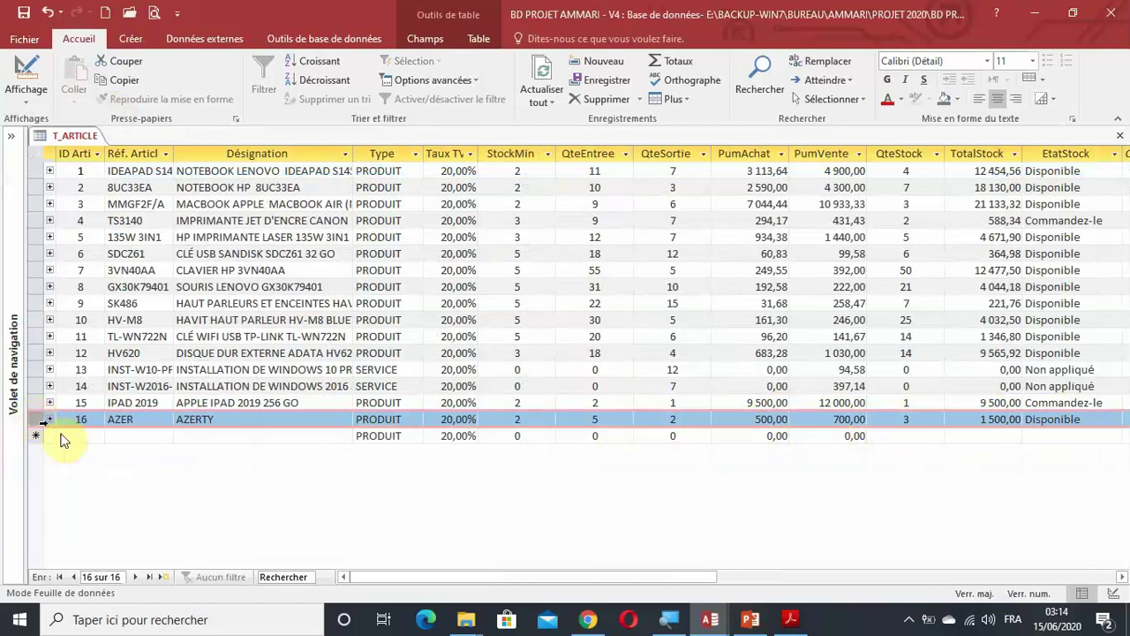
pyautogui.press('Delete')
pyautogui.click(472, 364)
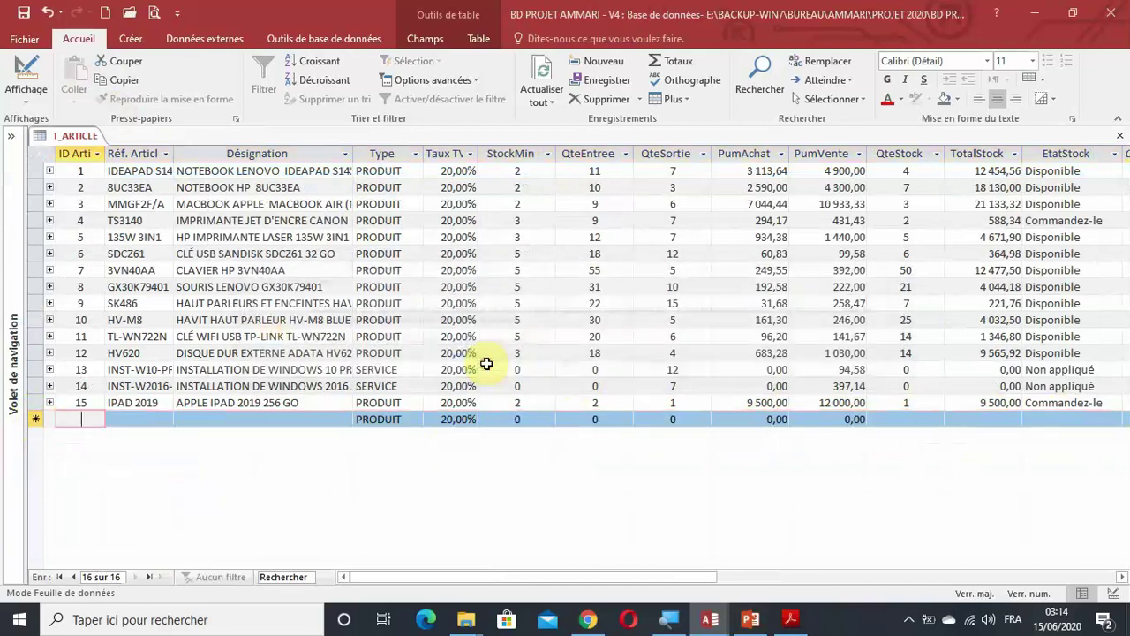
# Open the T_BON_COMMANDE table and delete the last purchase order, the one with N° Pièce 5555
pyautogui.click(12, 380)
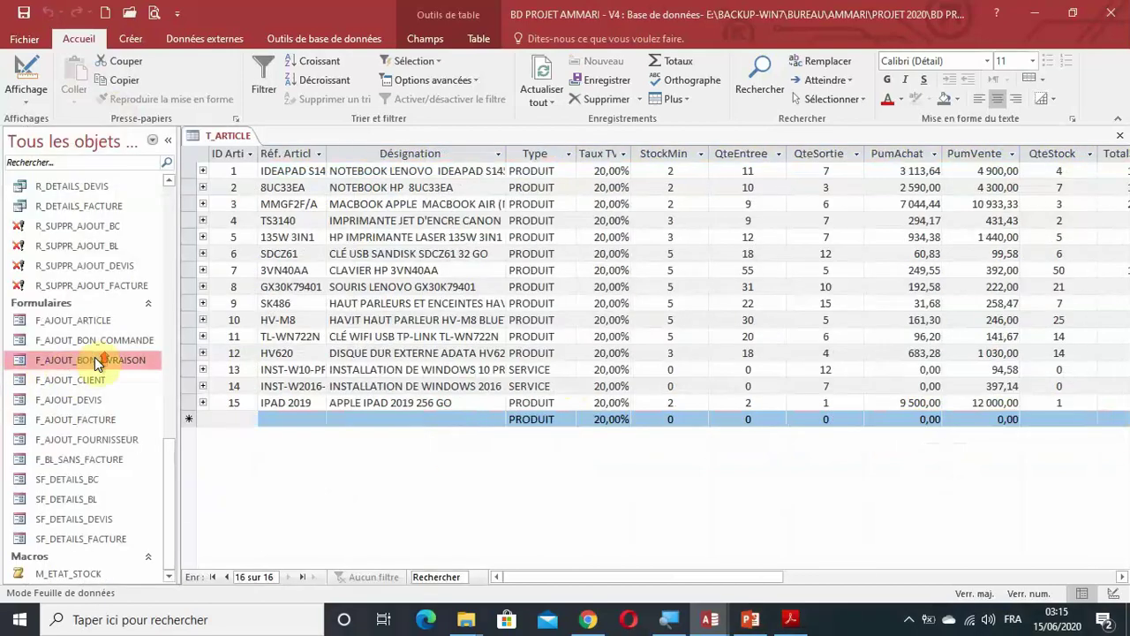
pyautogui.scroll(10, 97, 362)
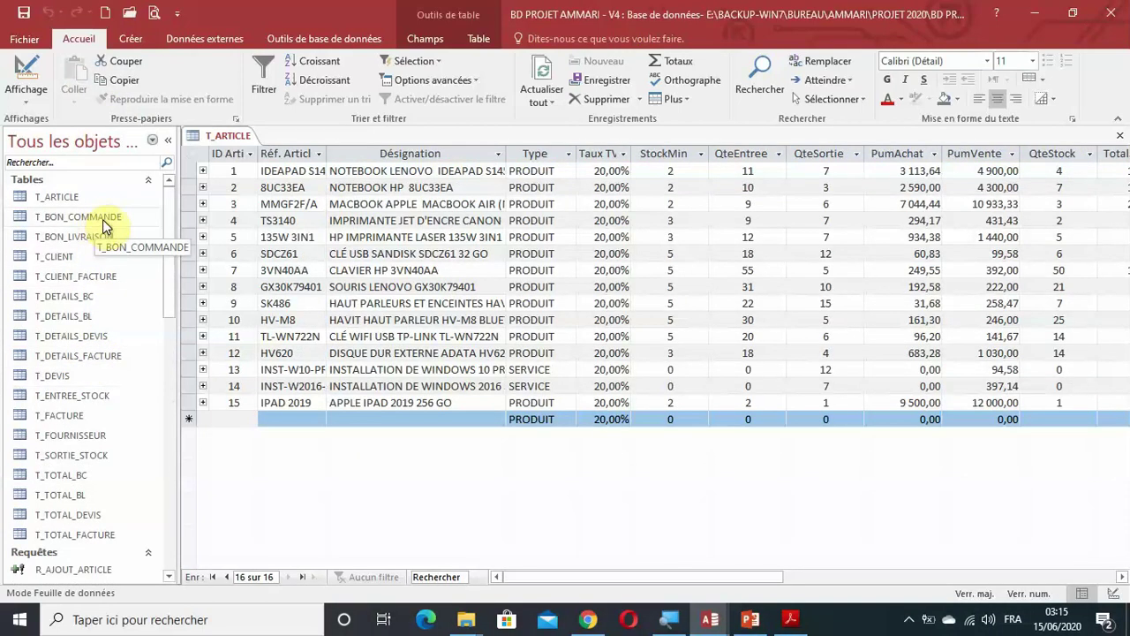
pyautogui.doubleClick(104, 221)
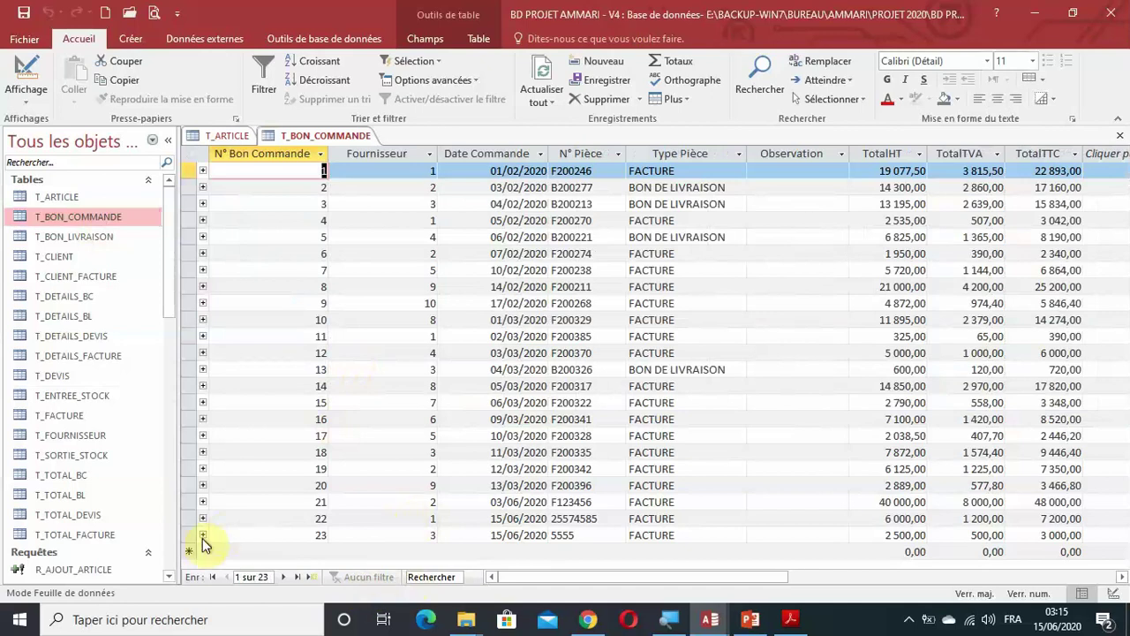
pyautogui.click(189, 535)
pyautogui.press('Delete')
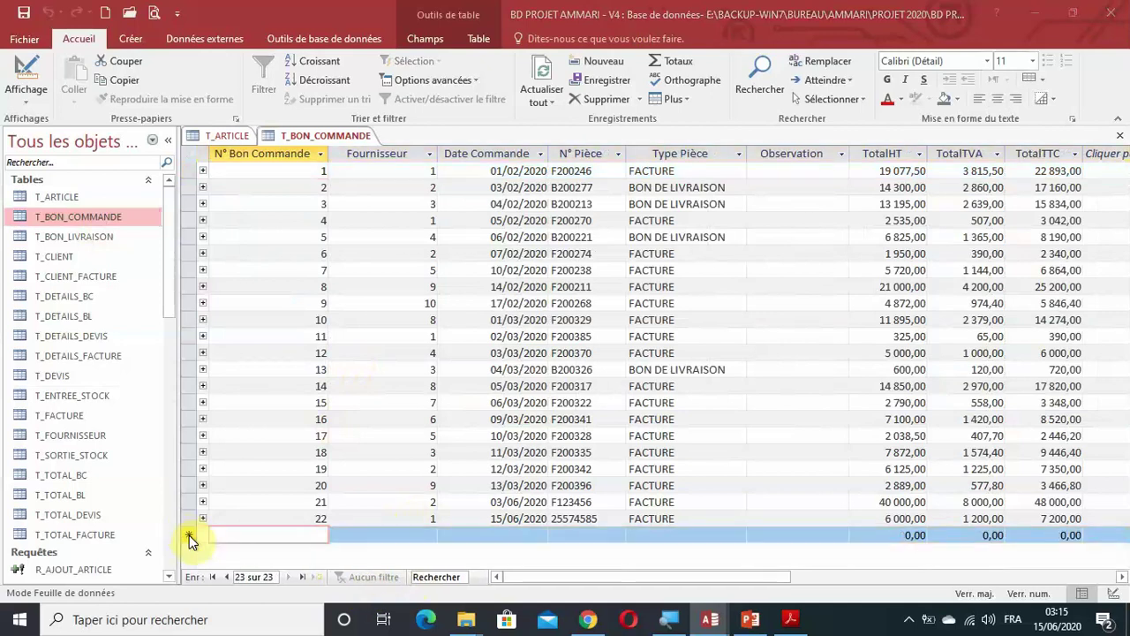
pyautogui.press('Return')
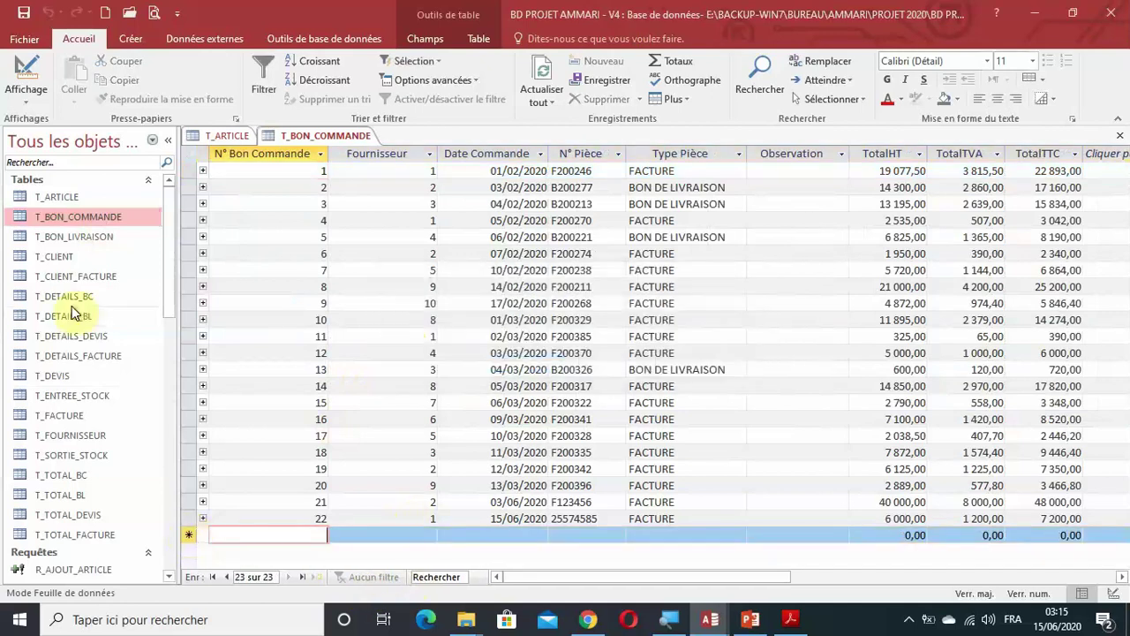
# Open the T_BON_LIVRAISON table and delete the last delivery note, confirming its permanent removal
pyautogui.doubleClick(75, 237)
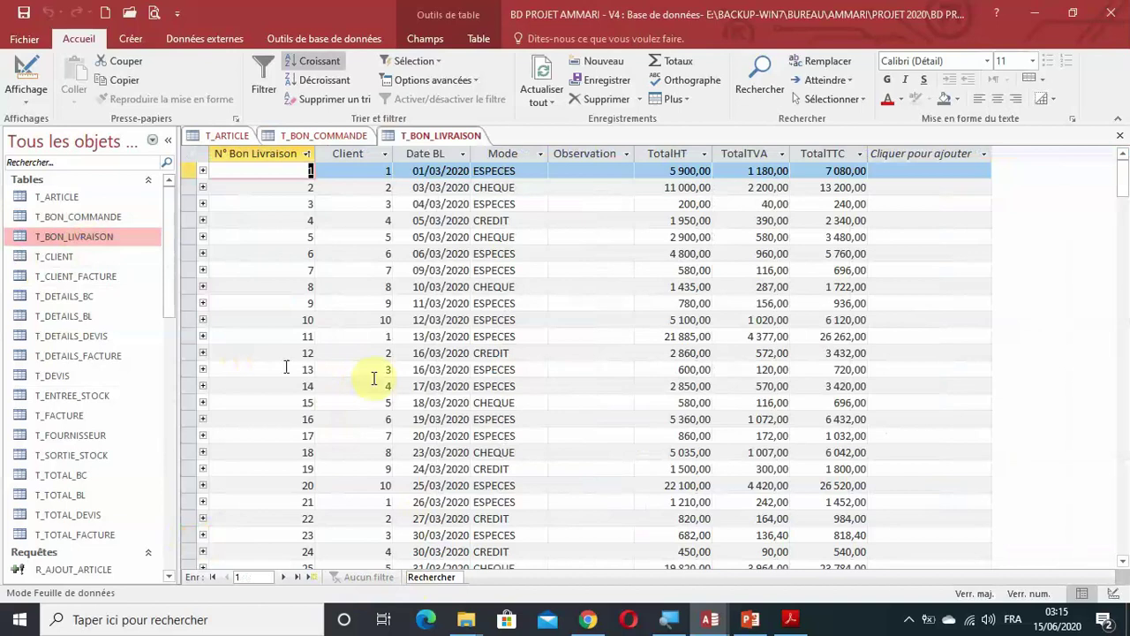
pyautogui.scroll(-6, 373, 378)
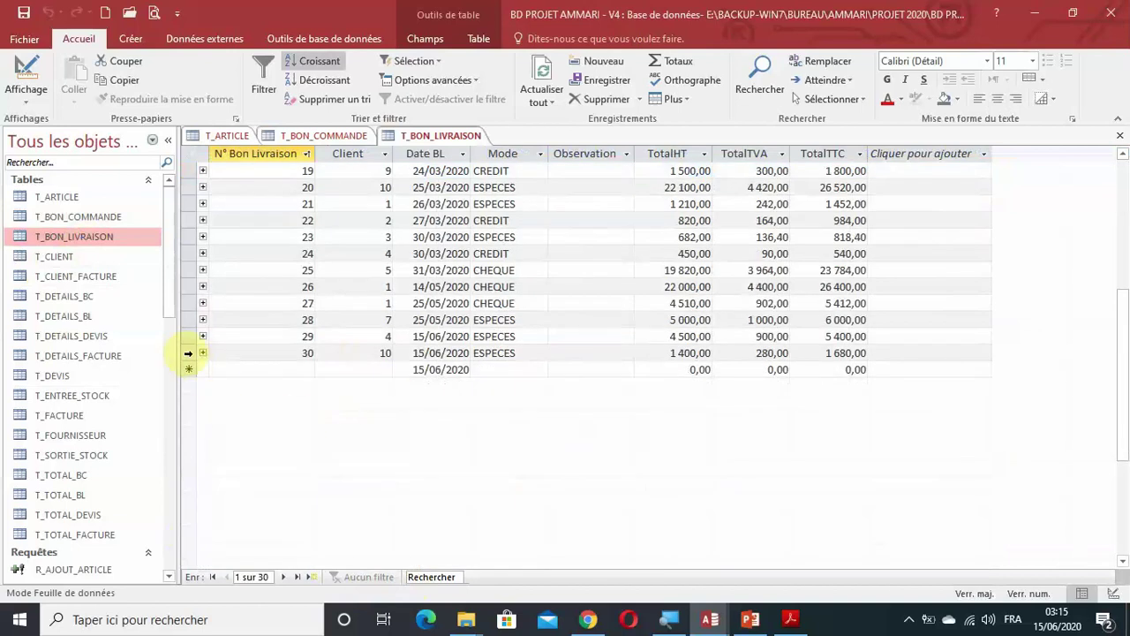
pyautogui.click(188, 353)
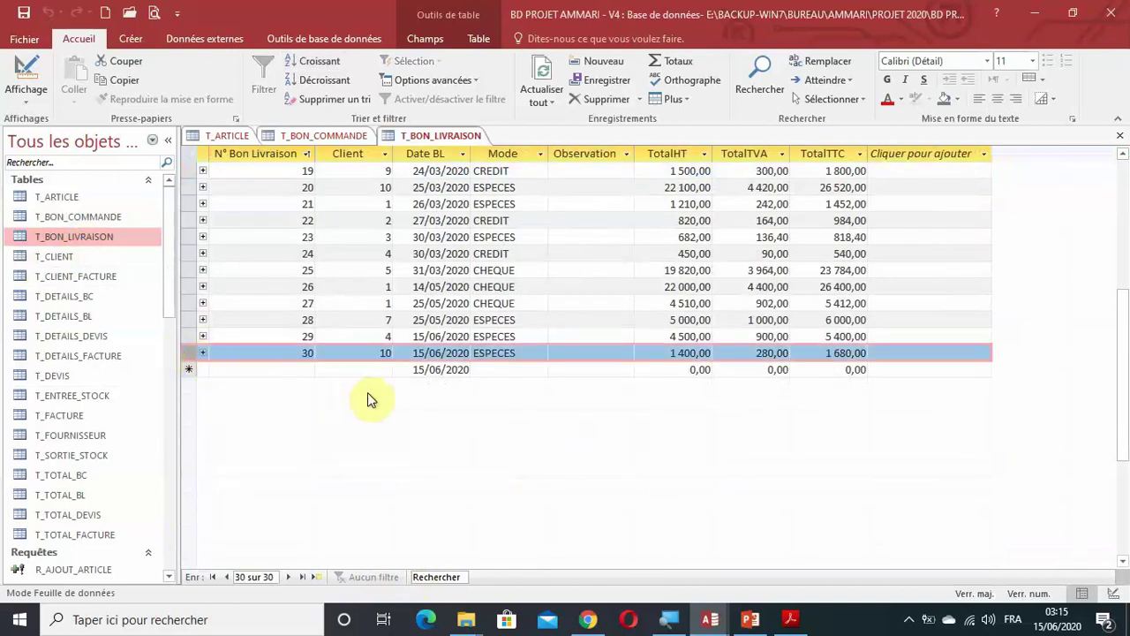
pyautogui.press('Delete')
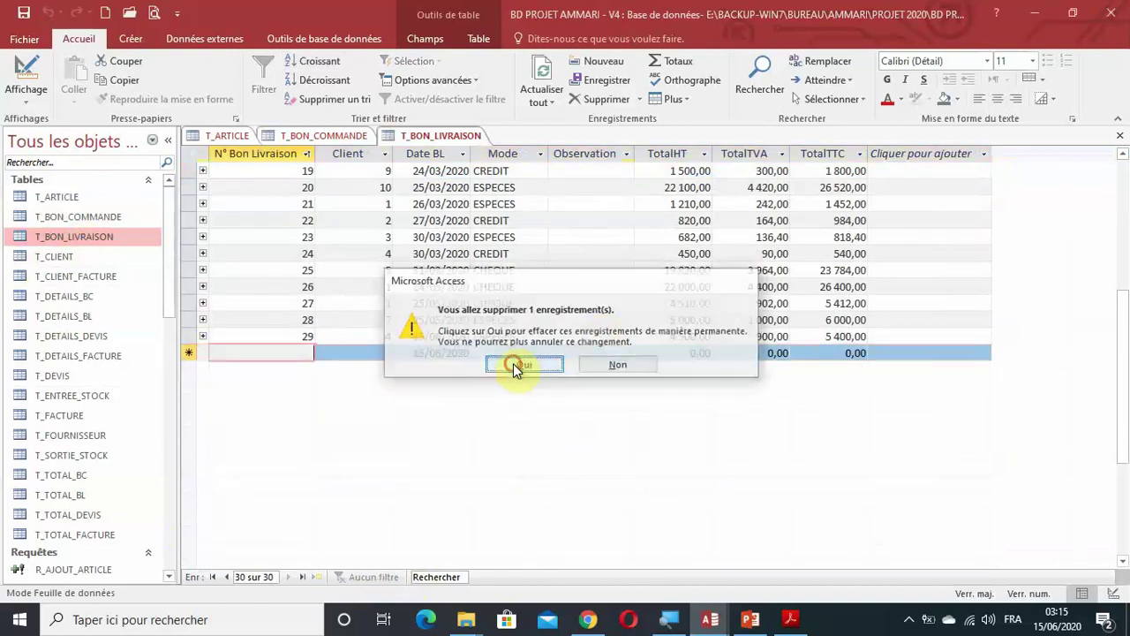
pyautogui.click(513, 364)
# Close the T_BON_LIVRAISON and T_BON_COMMANDE tables and refresh the T_ARTICLE records
pyautogui.click(1120, 135)
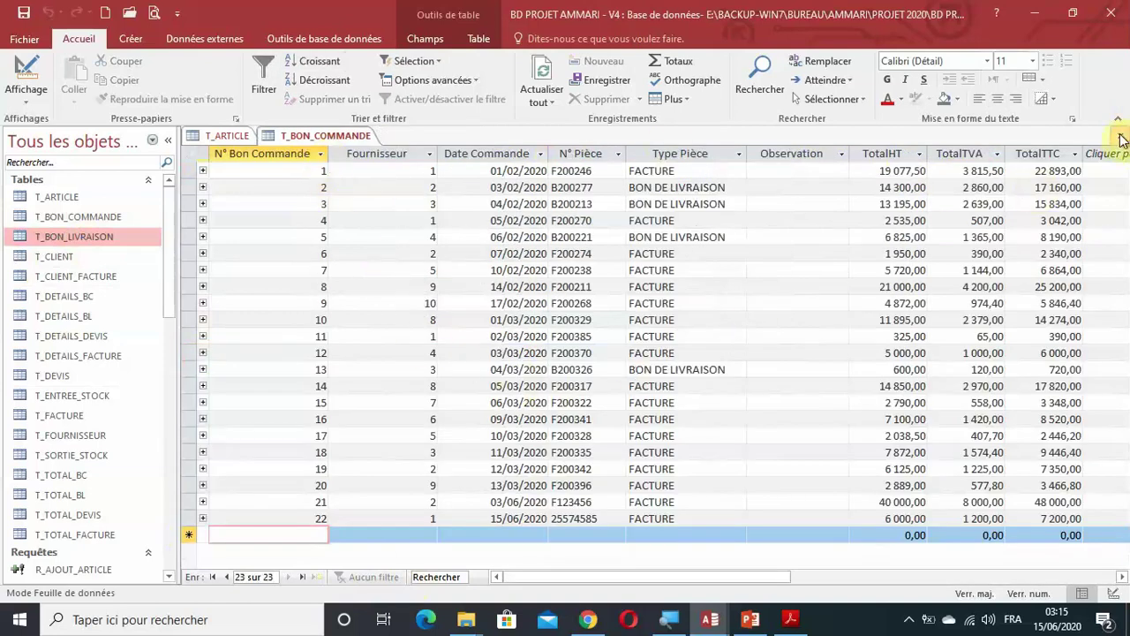
pyautogui.click(1119, 136)
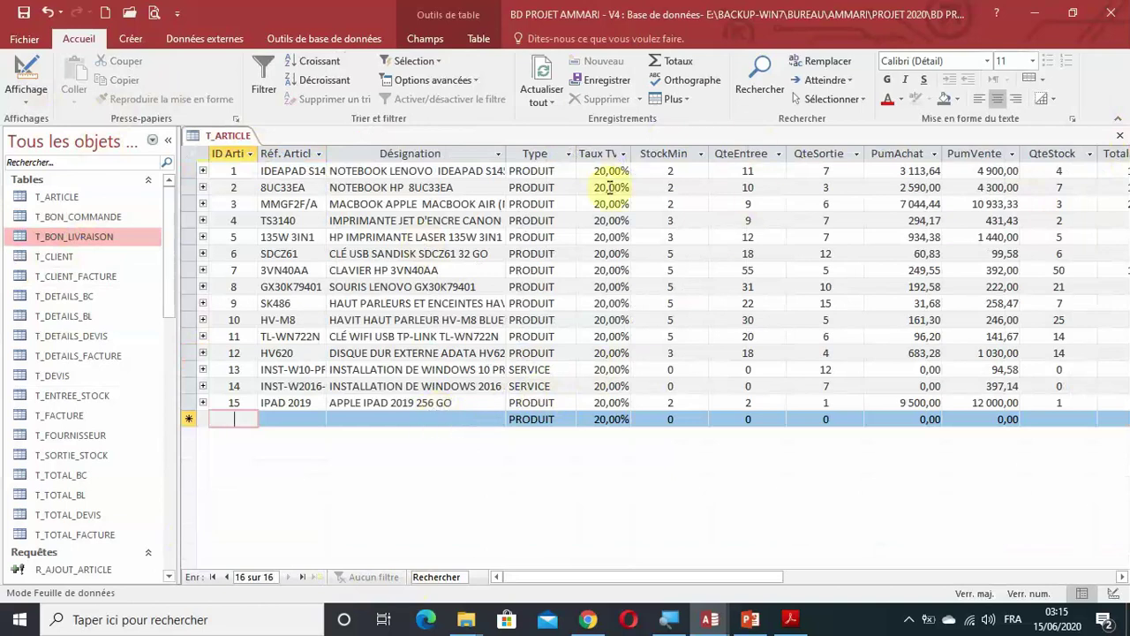
pyautogui.click(552, 80)
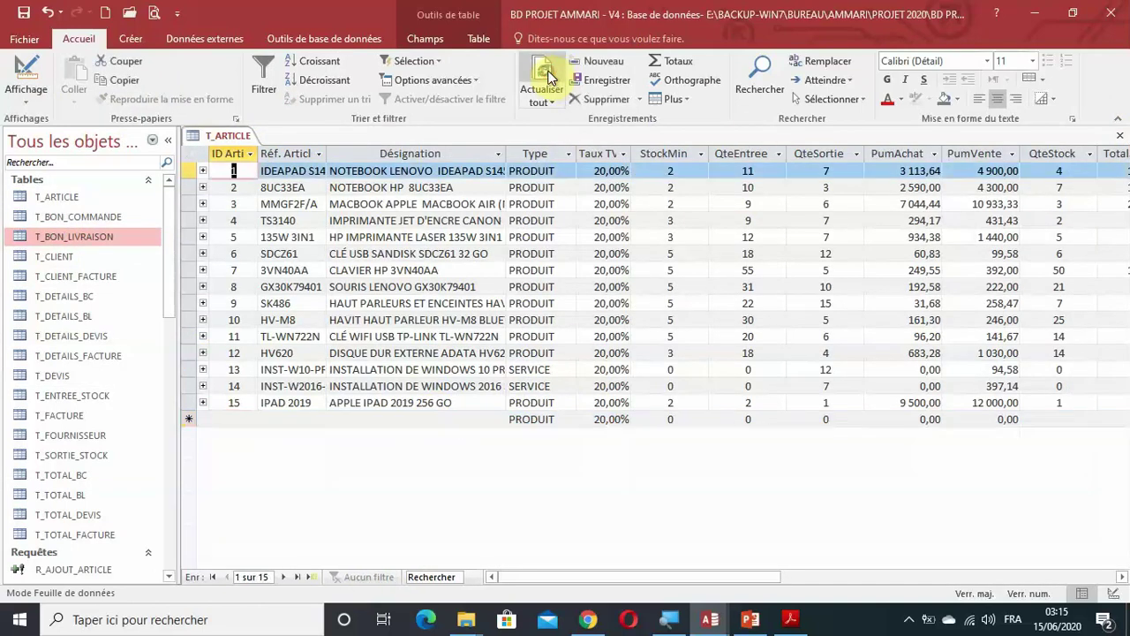
# Collapse the object list, widen T_ARTICLE's Taux TVA column to fit its heading, and discard the stray entry in the new record row
pyautogui.click(417, 421)
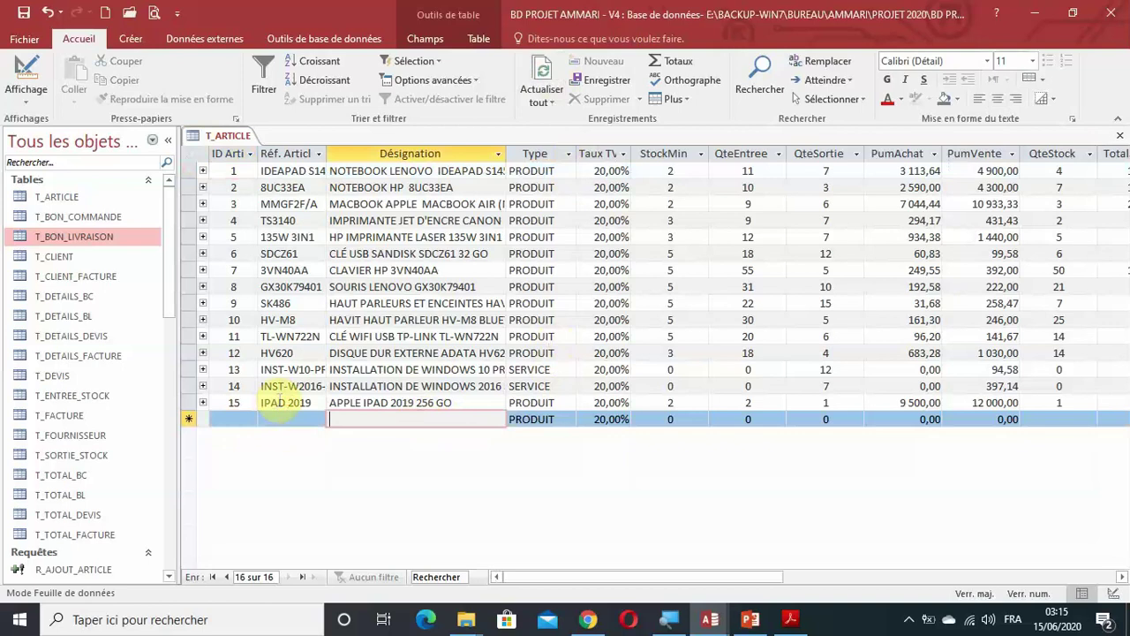
pyautogui.click(167, 140)
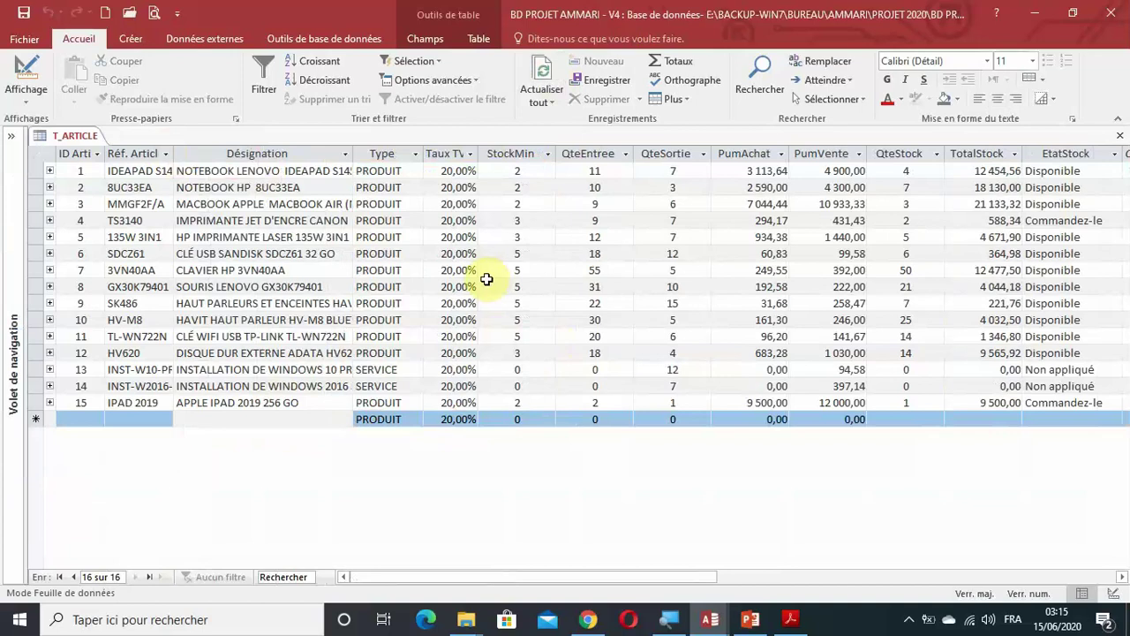
pyautogui.doubleClick(478, 153)
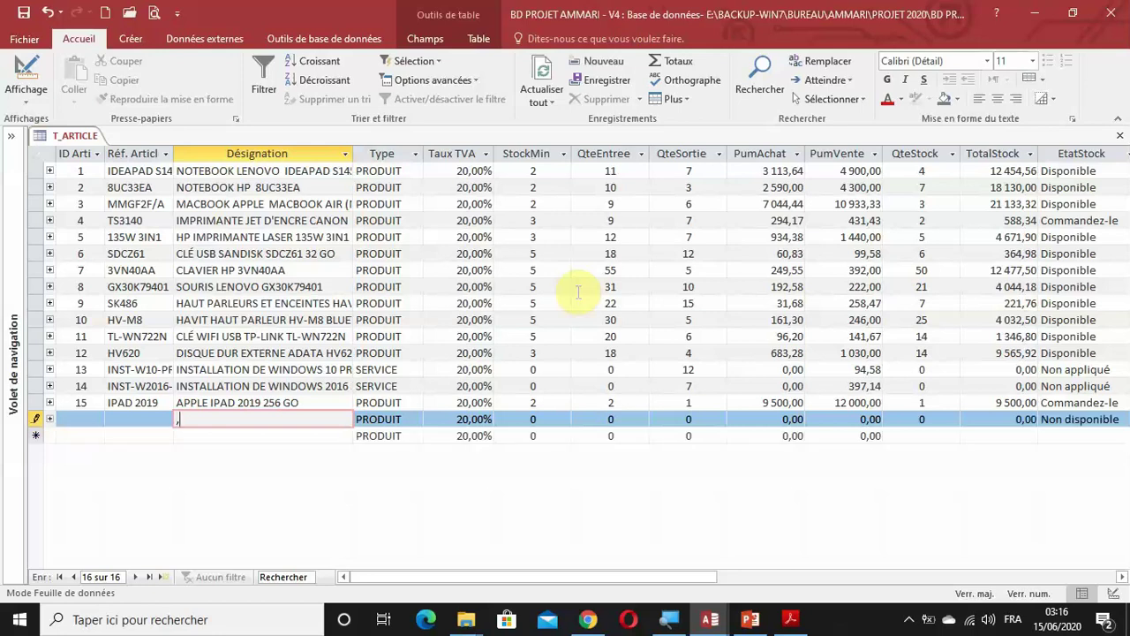
pyautogui.press('Escape')
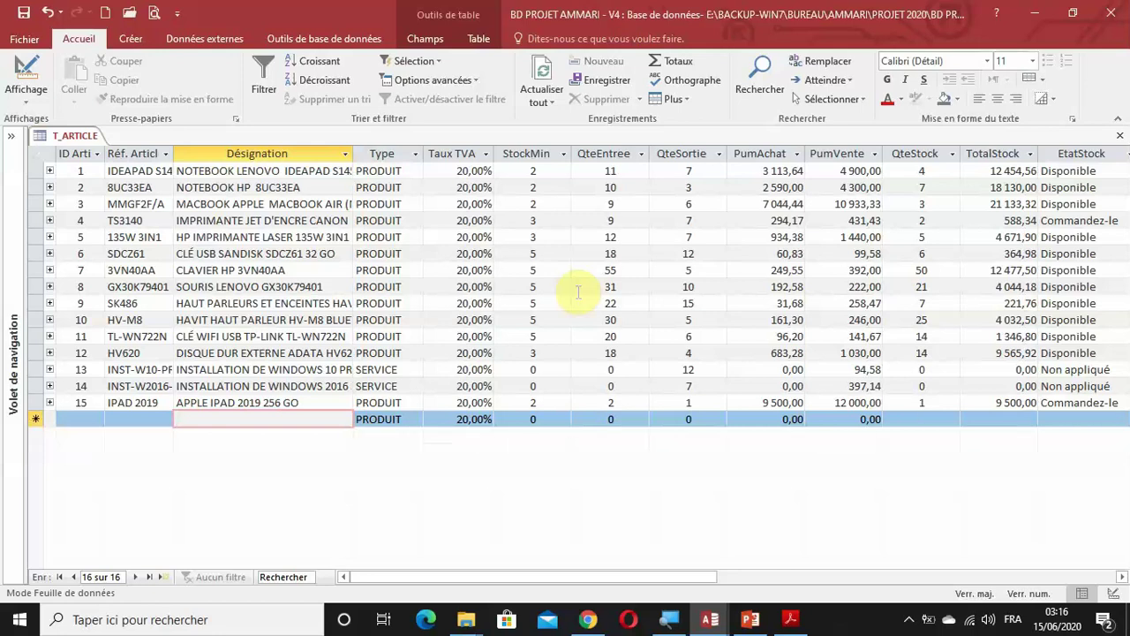